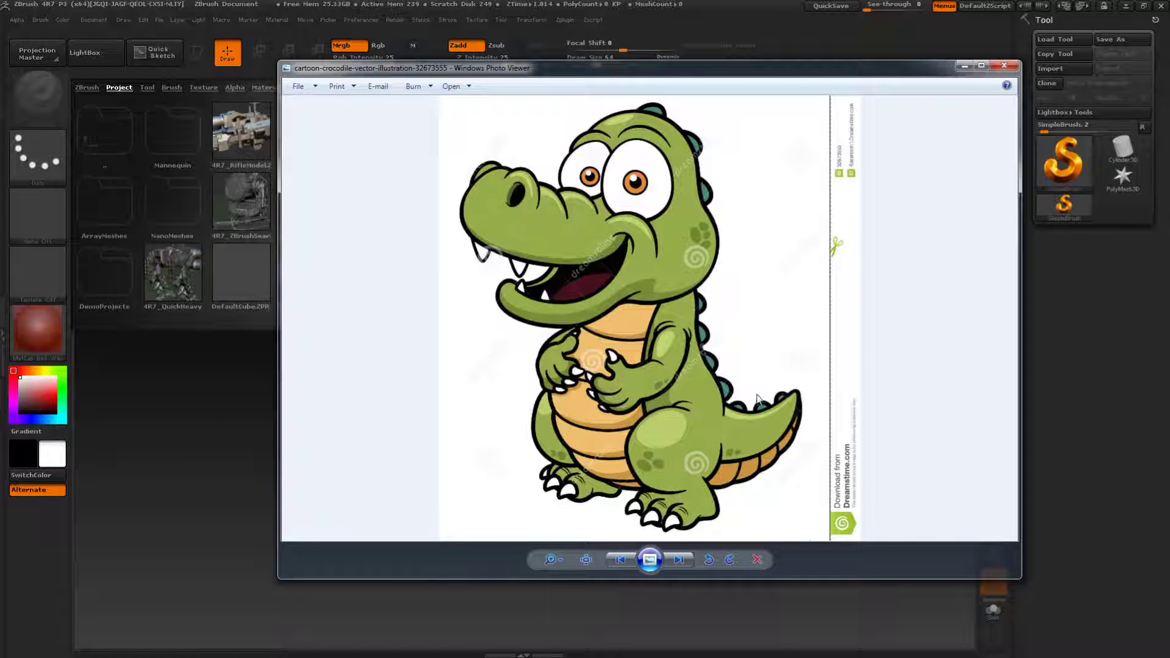
# - Move the crocodile reference image off the workspace and load the Nickz_humanMaleAverage figure from the tool library
pyautogui.moveTo(512, 74); pyautogui.dragTo(1169, 74)
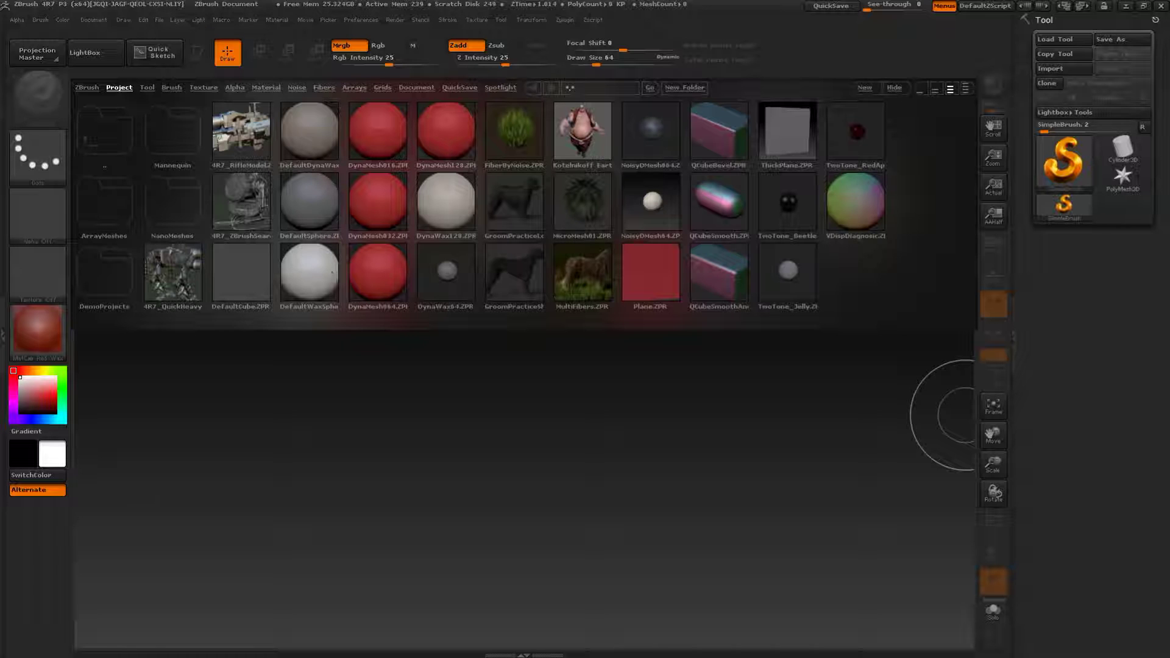
pyautogui.click(148, 88)
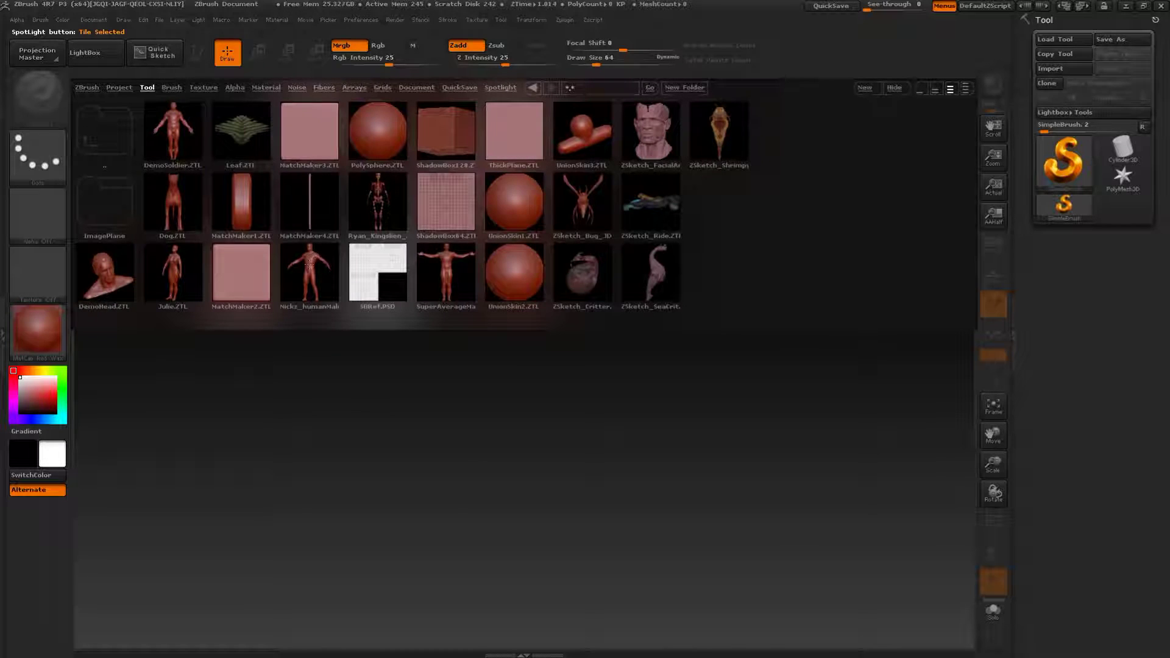
pyautogui.doubleClick(298, 265)
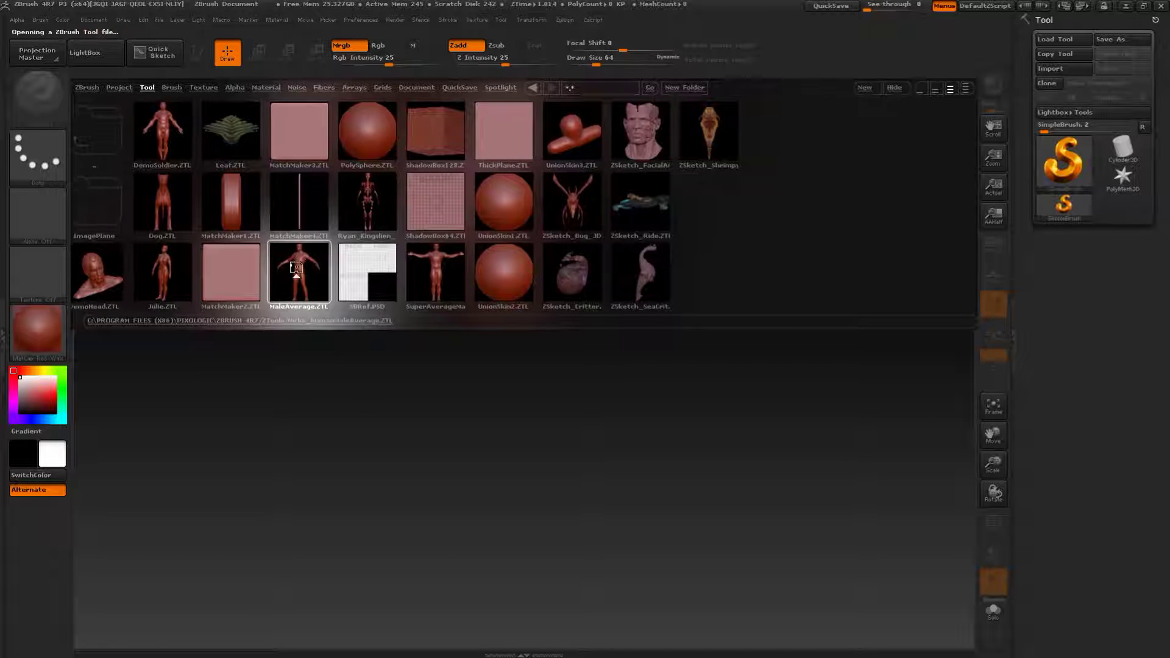
pyautogui.click(96, 55)
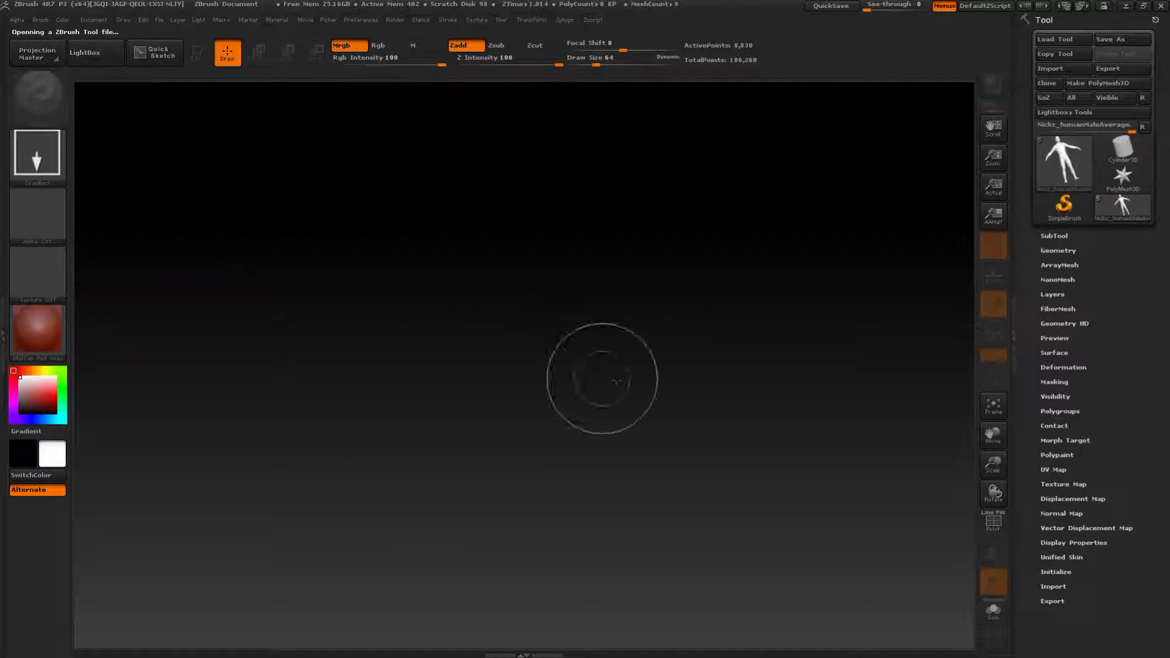
# - Place the human figure on the empty canvas, make it editable and view it from an angle
pyautogui.moveTo(506, 317); pyautogui.dragTo(604, 442)
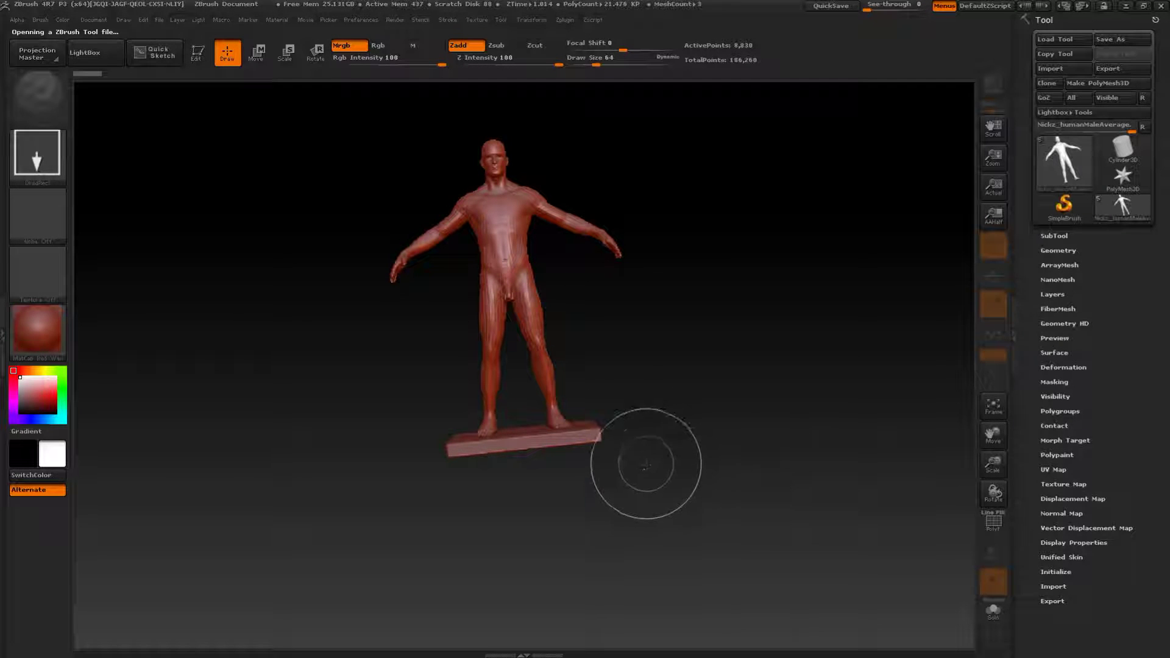
pyautogui.press('t')
pyautogui.moveTo(776, 355); pyautogui.dragTo(763, 400)
pyautogui.moveTo(809, 342); pyautogui.dragTo(789, 419)
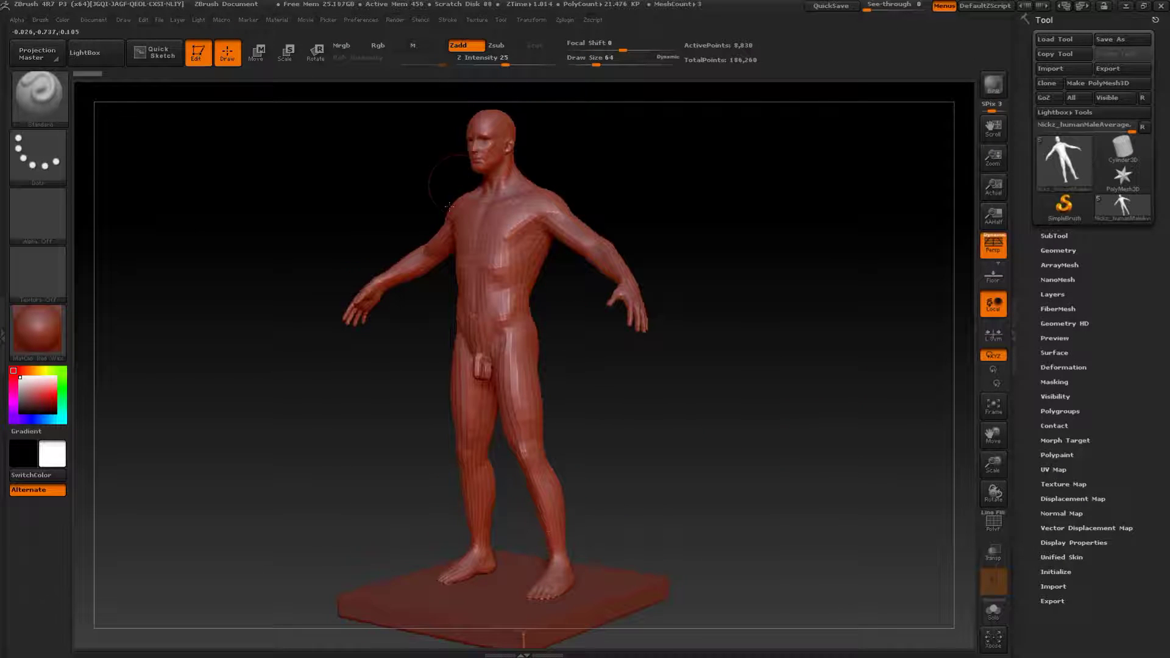
pyautogui.moveTo(715, 480); pyautogui.dragTo(702, 499)
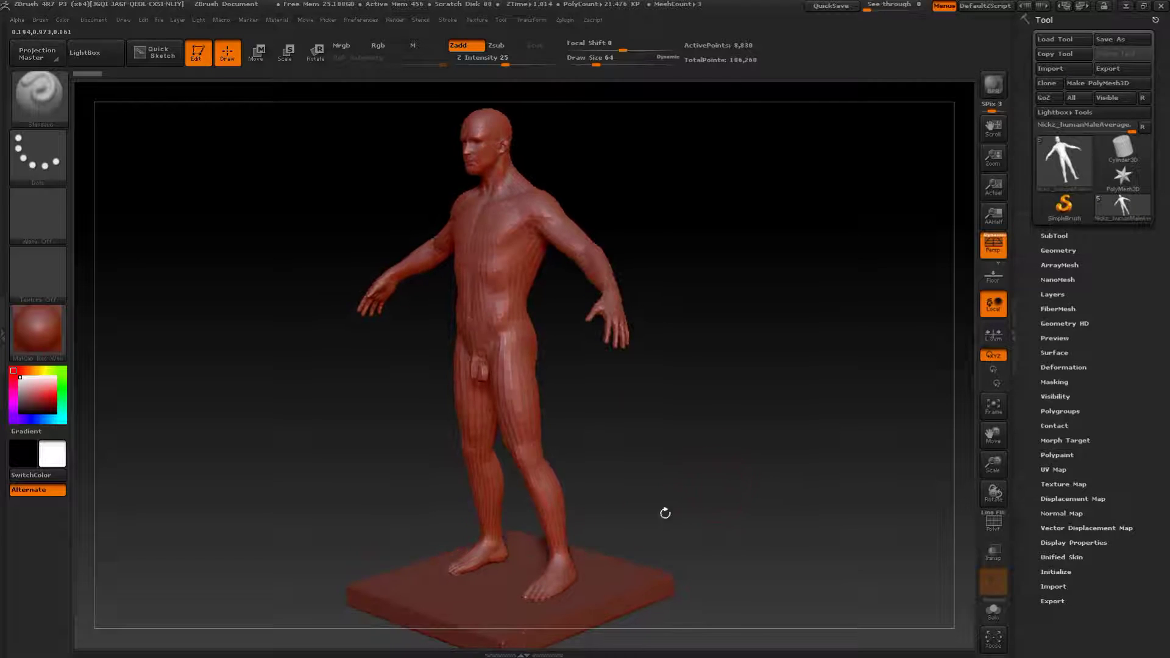
# - Delete the skull, outer eyes, inner eyes and floor subtools, keeping only the human body
pyautogui.click(1049, 238)
pyautogui.click(1057, 221)
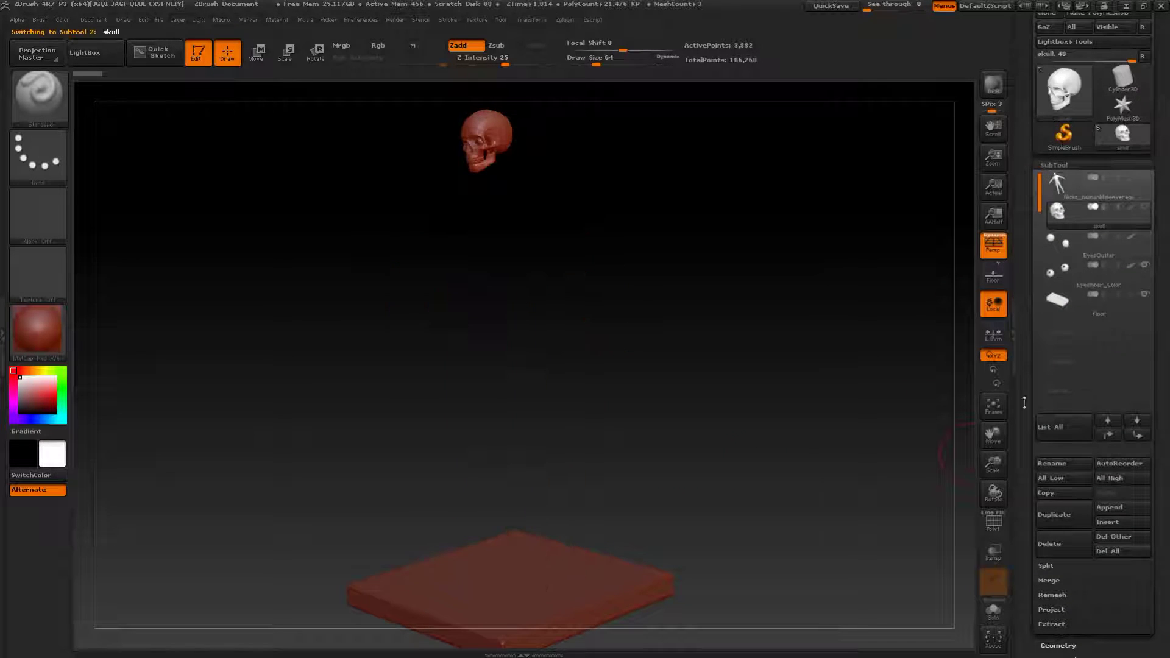
pyautogui.click(1061, 548)
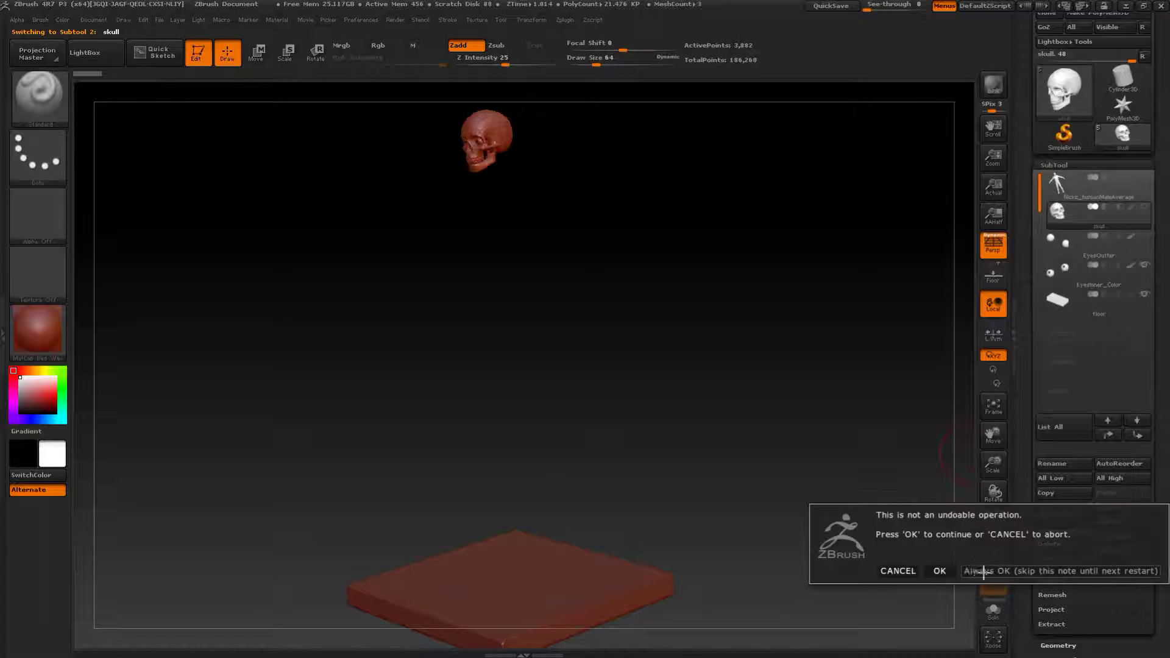
pyautogui.click(937, 570)
pyautogui.click(1061, 548)
pyautogui.click(939, 572)
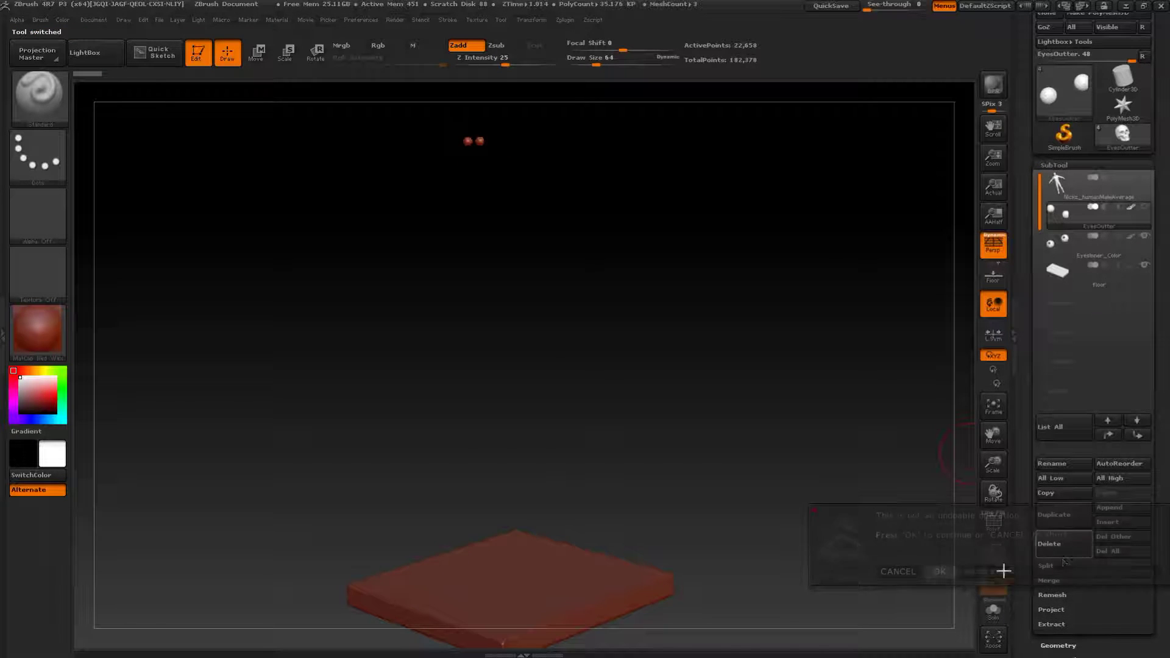
pyautogui.click(1061, 545)
pyautogui.click(942, 571)
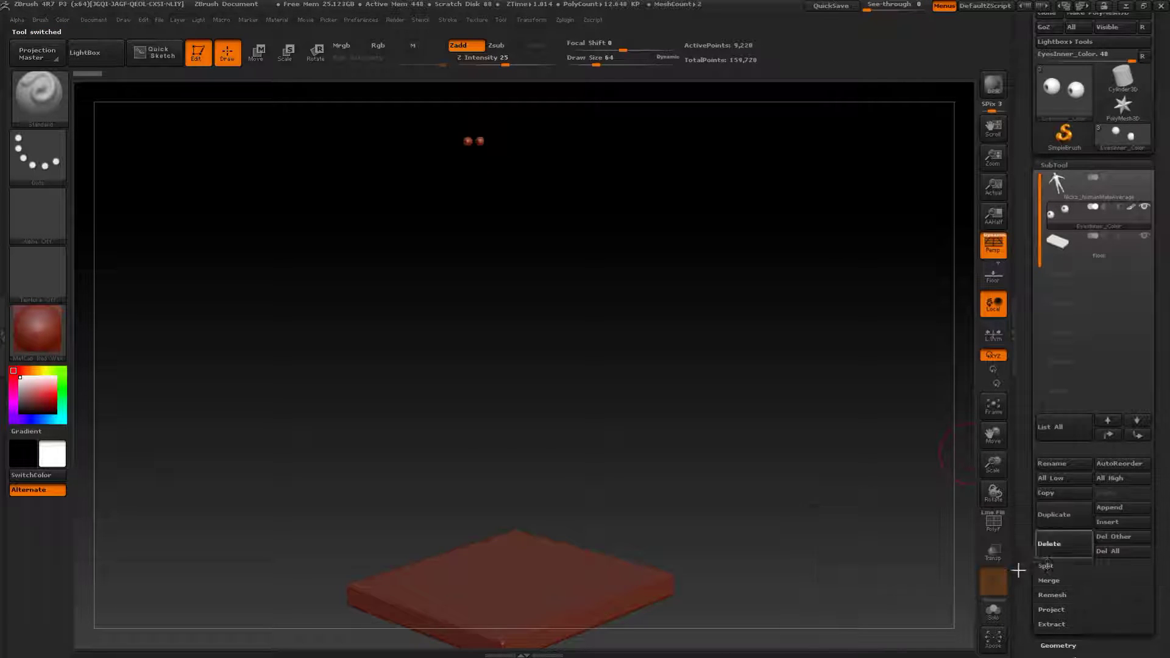
pyautogui.click(1068, 550)
pyautogui.click(939, 572)
pyautogui.moveTo(767, 533); pyautogui.dragTo(854, 460)
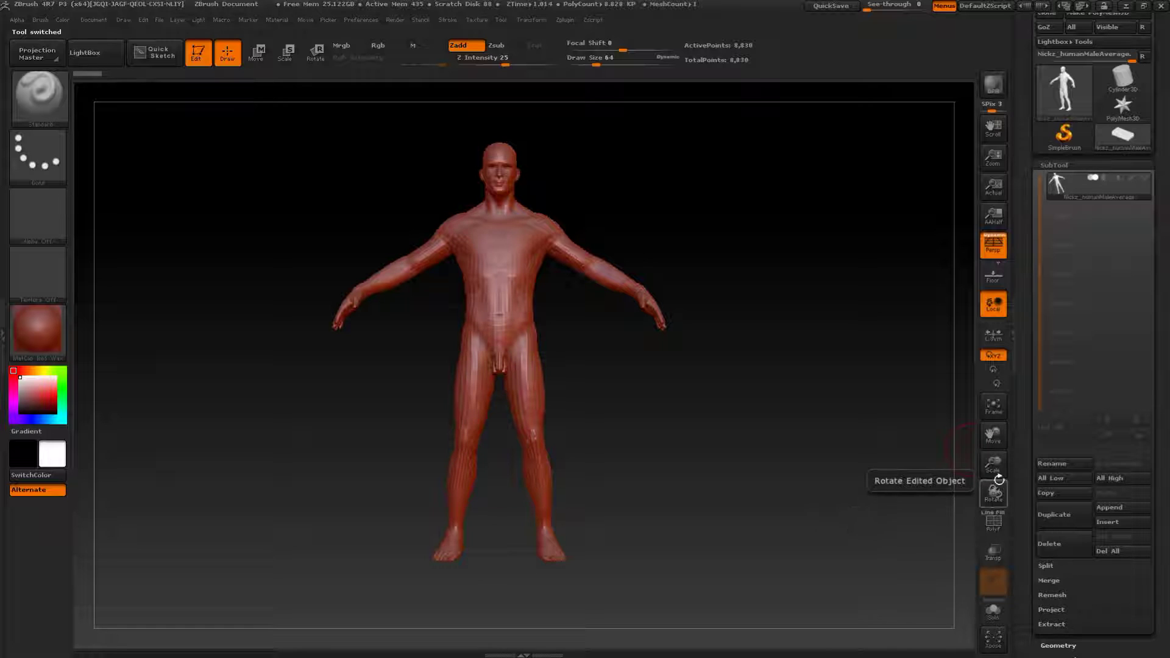
# - Turn on the floor grid and move the human figure sideways away from the centre
pyautogui.click(993, 275)
pyautogui.moveTo(779, 399)
pyautogui.mouseDown()
pyautogui.moveTo(788, 457)
pyautogui.moveTo(765, 399)
pyautogui.mouseUp()
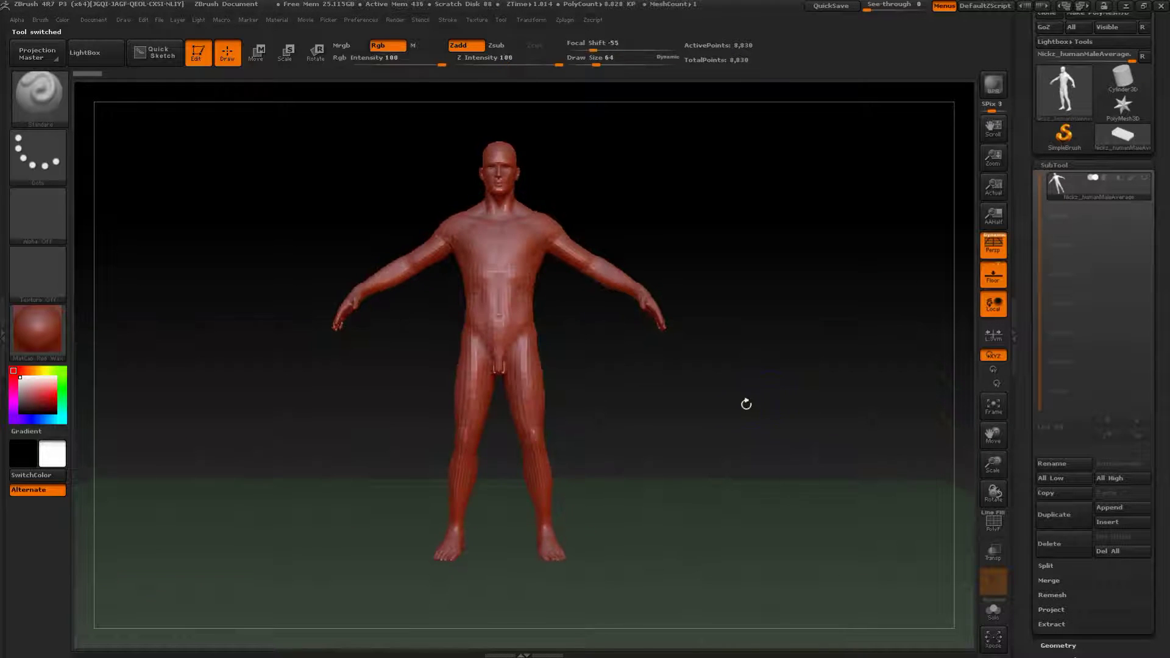
pyautogui.press('w')
pyautogui.moveTo(496, 116)
pyautogui.mouseDown()
pyautogui.moveTo(510, 509)
pyautogui.moveTo(505, 346)
pyautogui.moveTo(370, 345)
pyautogui.mouseUp()
pyautogui.press('q')
pyautogui.moveTo(622, 348)
pyautogui.mouseDown()
pyautogui.moveTo(582, 405)
pyautogui.moveTo(610, 399)
pyautogui.moveTo(615, 359)
pyautogui.mouseUp()
# - Append a ZSphere as a new subtool beside the human figure
pyautogui.moveTo(1161, 253); pyautogui.dragTo(1165, 330)
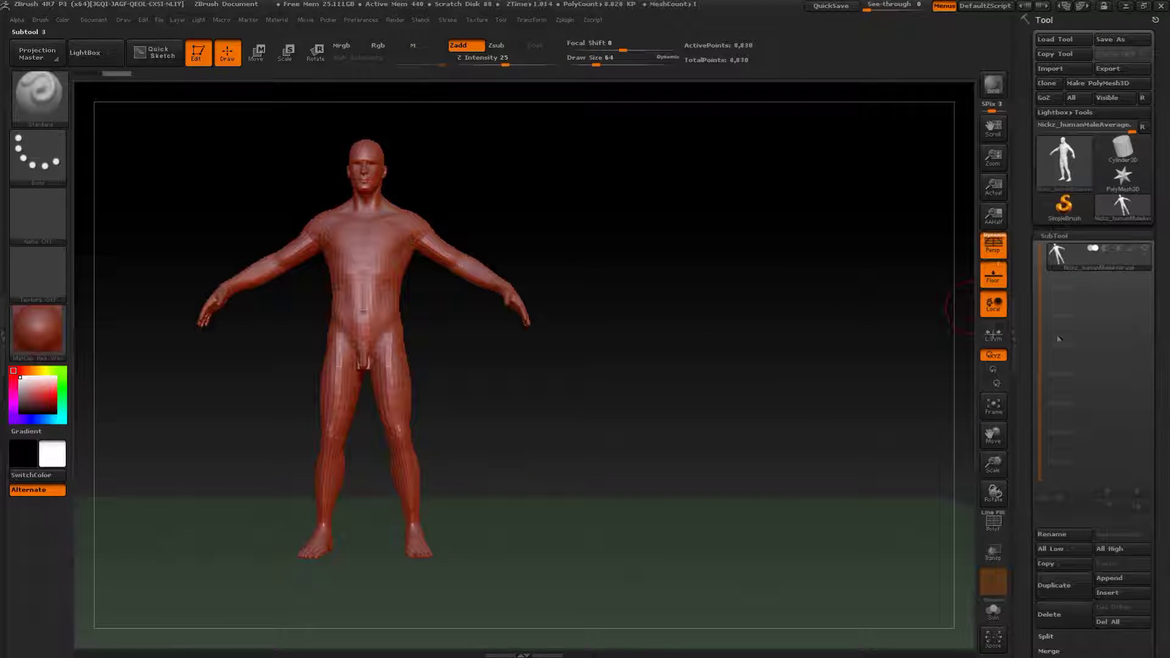
pyautogui.click(1074, 180)
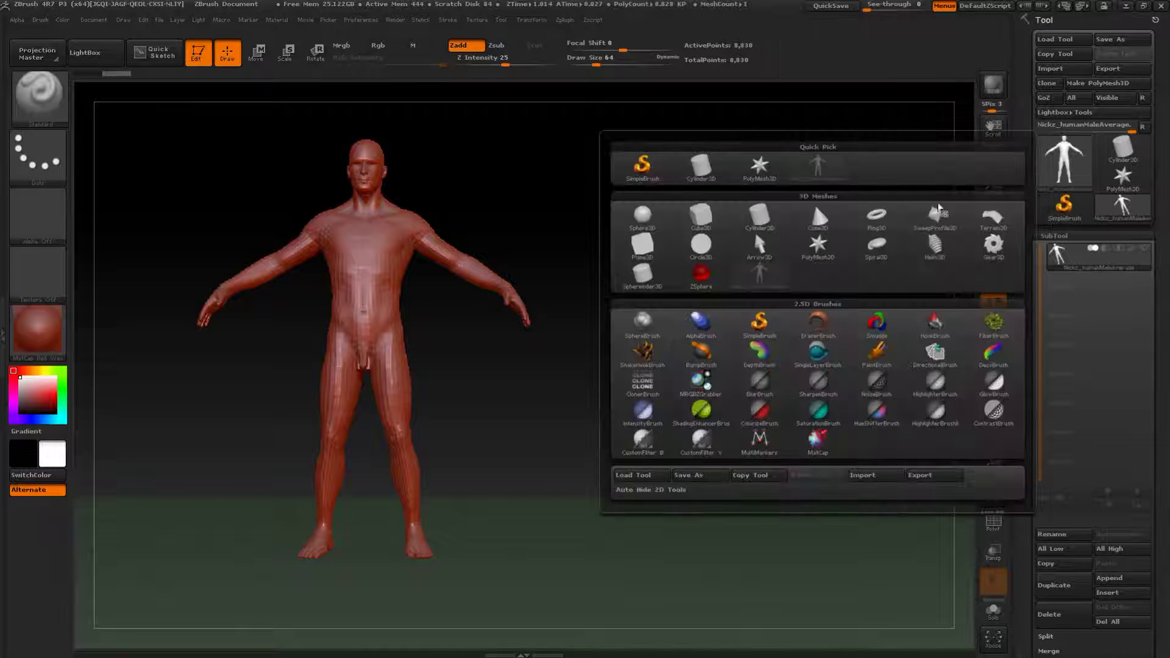
pyautogui.click(1110, 578)
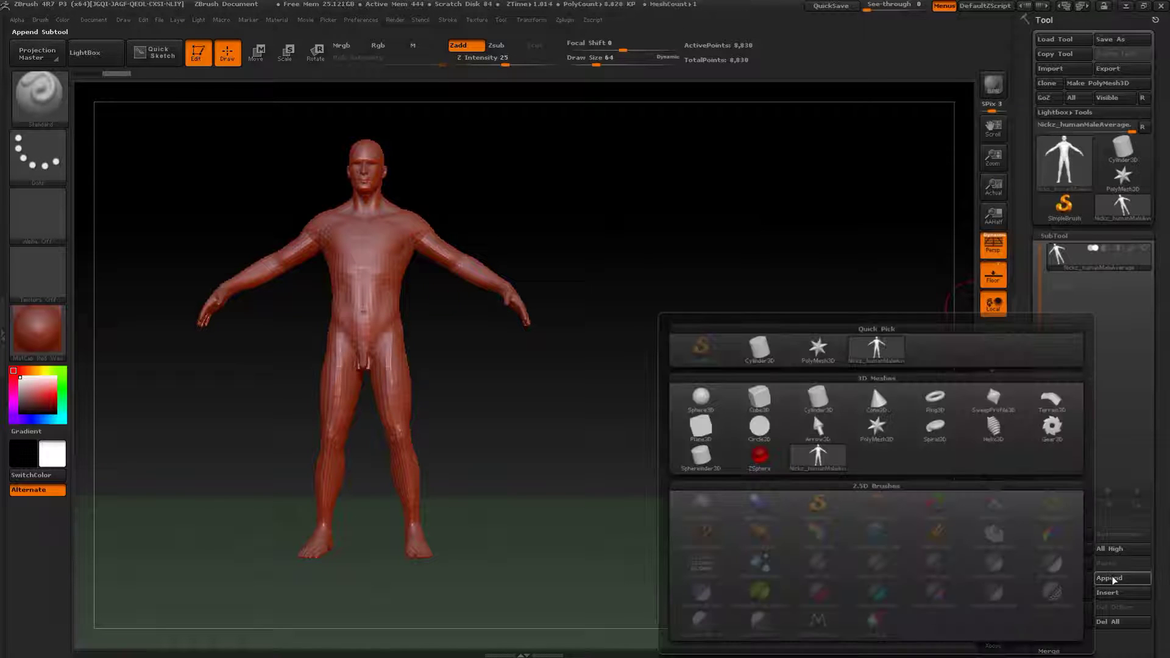
pyautogui.click(759, 458)
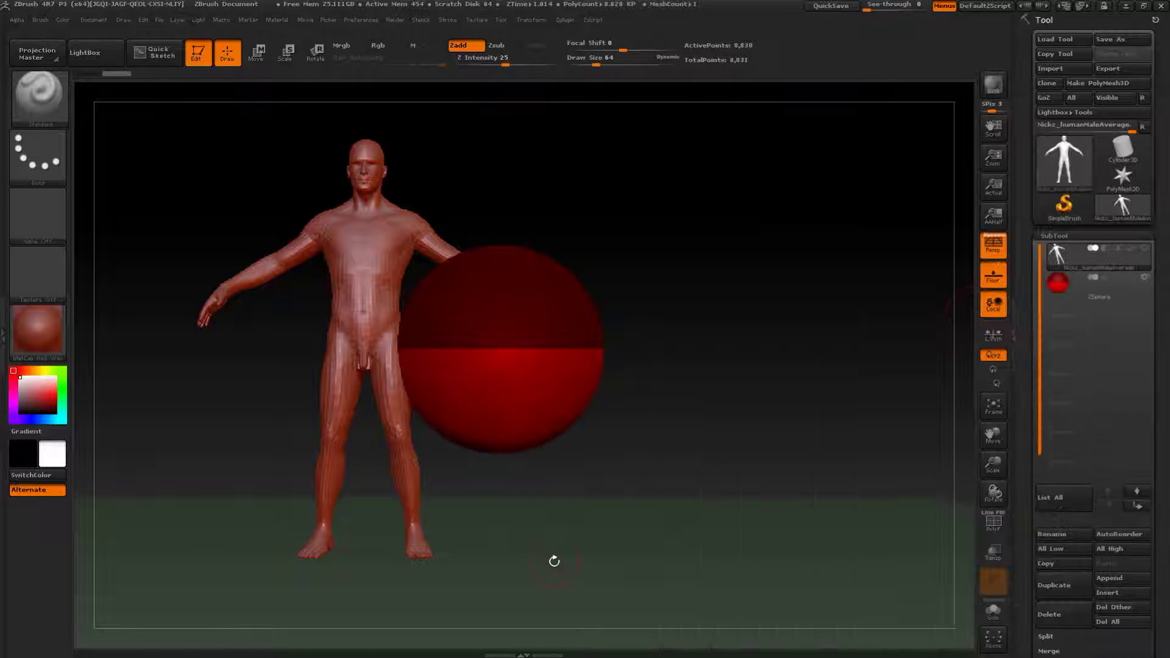
# - Move the human figure farther sideways until it is clear of the ZSphere
pyautogui.moveTo(781, 400); pyautogui.dragTo(775, 386)
pyautogui.press('w')
pyautogui.moveTo(382, 152); pyautogui.dragTo(387, 444)
pyautogui.moveTo(384, 298); pyautogui.dragTo(226, 297)
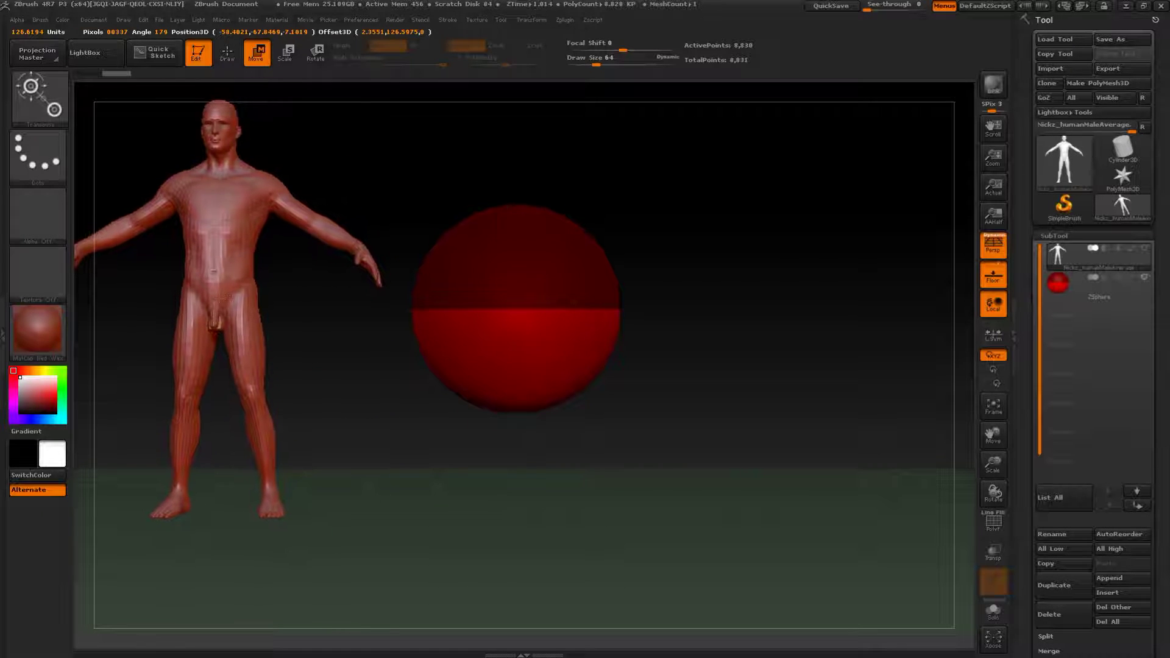
pyautogui.press('q')
# - Make the ZSphere the active subtool with the human figure hidden, and turn off the floor grid
pyautogui.click(1072, 295)
pyautogui.click(1045, 297)
pyautogui.moveTo(771, 334); pyautogui.dragTo(808, 316)
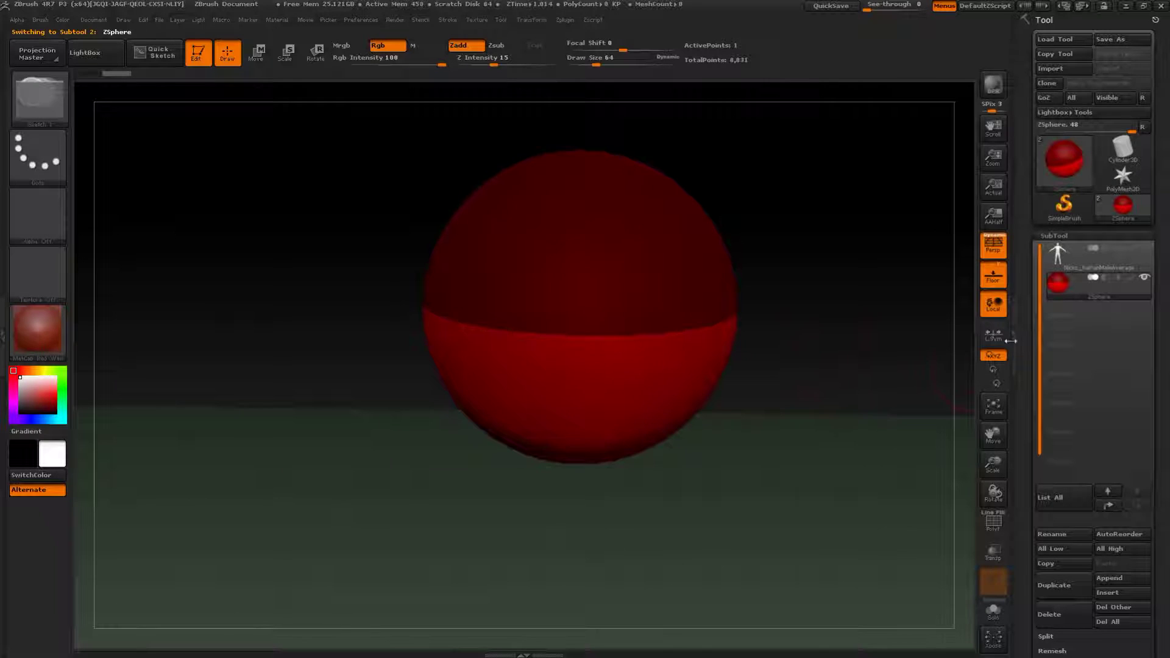
pyautogui.click(993, 276)
pyautogui.keyDown('alt'); pyautogui.moveTo(833, 363); pyautogui.dragTo(752, 396); pyautogui.keyUp('alt')
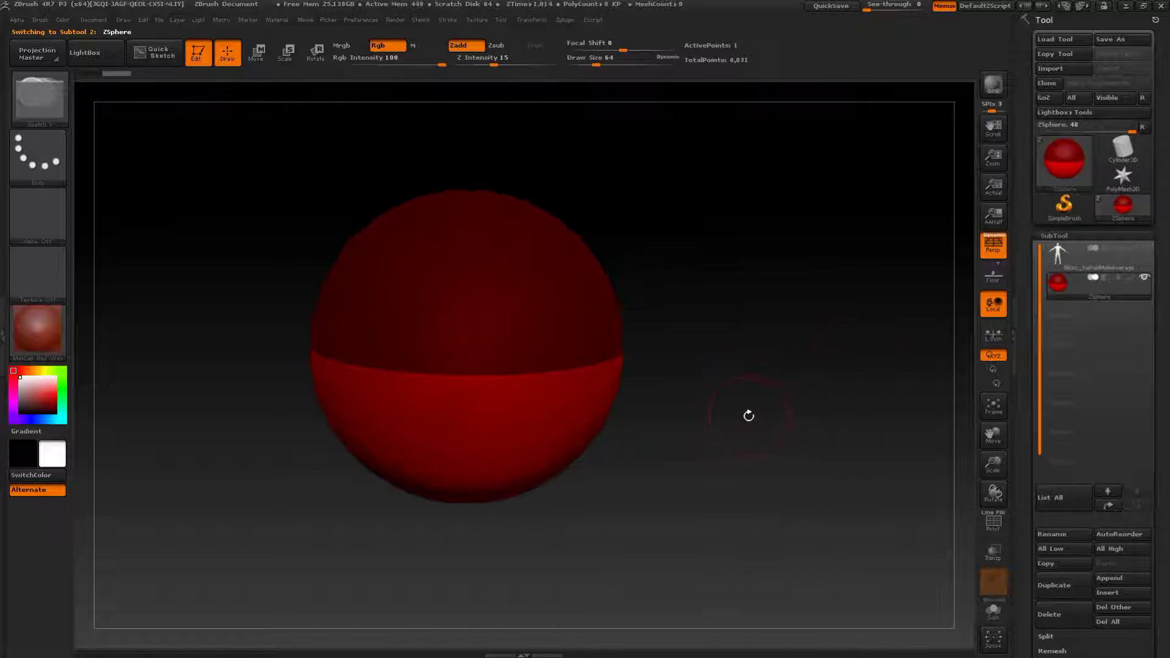
# - Preview the single ZSphere's skin mesh, inspect its faces and return to the ZSphere view
pyautogui.press('a')
pyautogui.moveTo(855, 373); pyautogui.dragTo(712, 386)
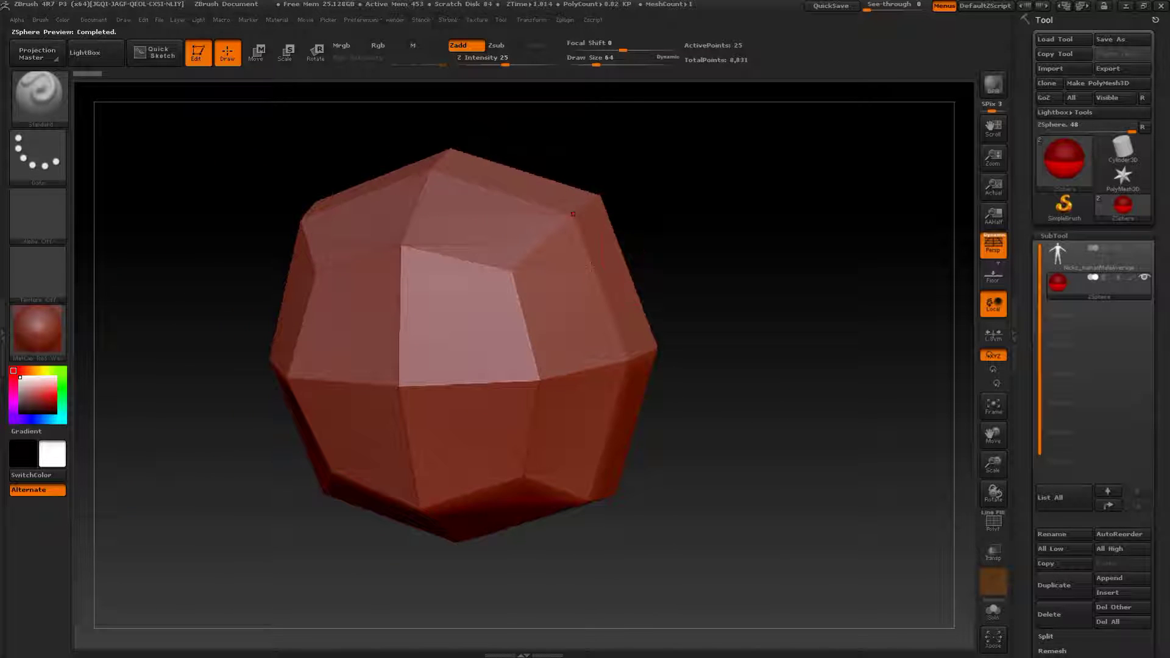
pyautogui.moveTo(750, 436); pyautogui.dragTo(769, 458)
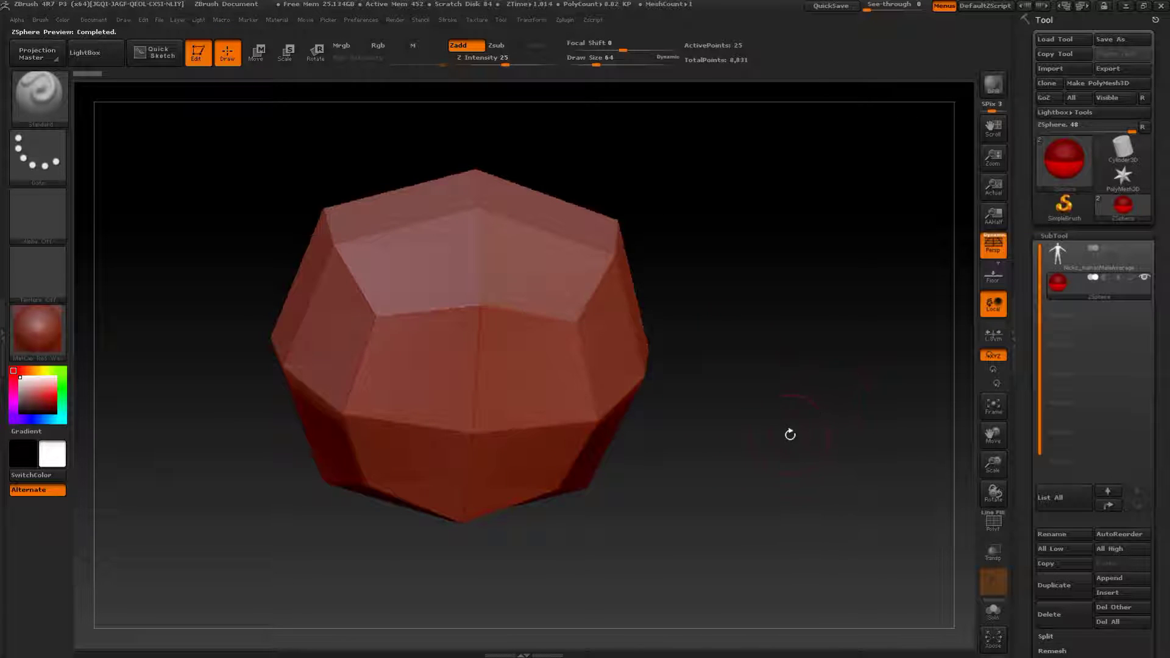
pyautogui.press('a')
pyautogui.moveTo(833, 462); pyautogui.dragTo(849, 422)
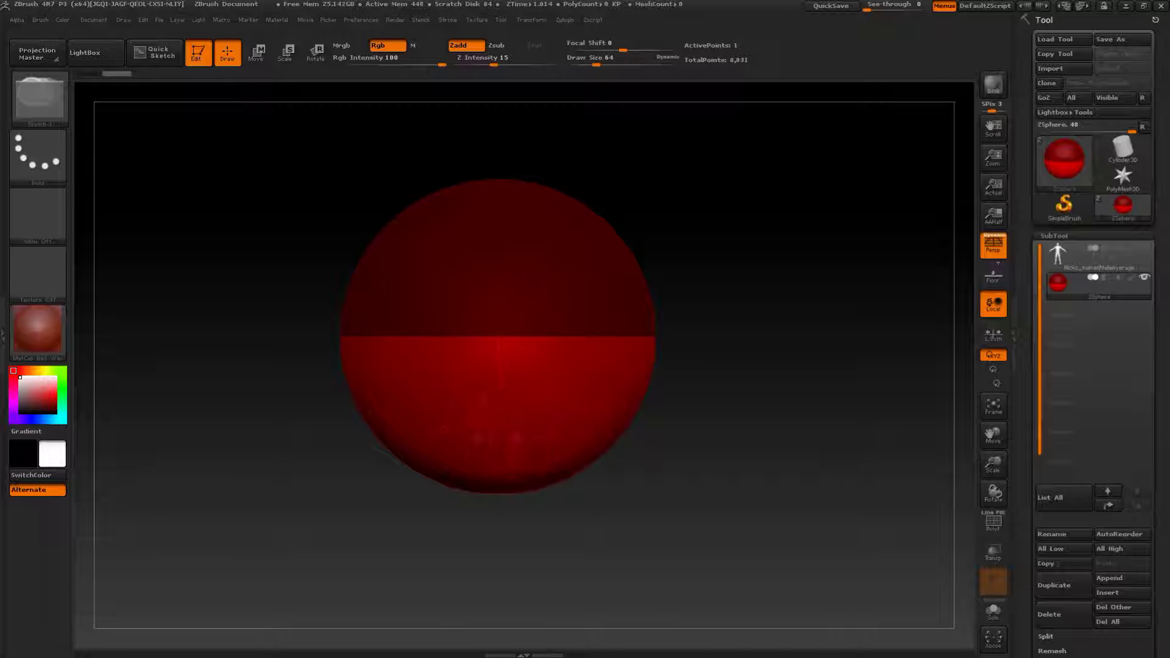
# - Draw a symmetric pair of child ZSpheres low on both sides of the root ZSphere and preview the skin
pyautogui.moveTo(771, 476); pyautogui.dragTo(665, 425)
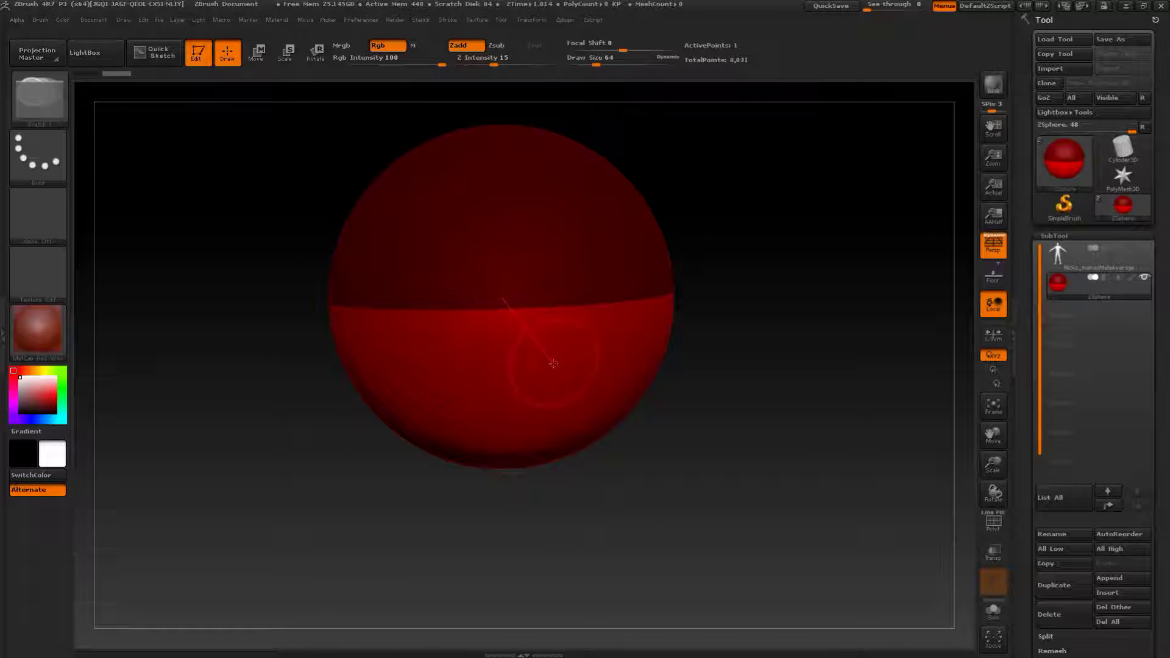
pyautogui.moveTo(553, 361); pyautogui.dragTo(601, 425)
pyautogui.moveTo(787, 430); pyautogui.dragTo(760, 367)
pyautogui.press('a')
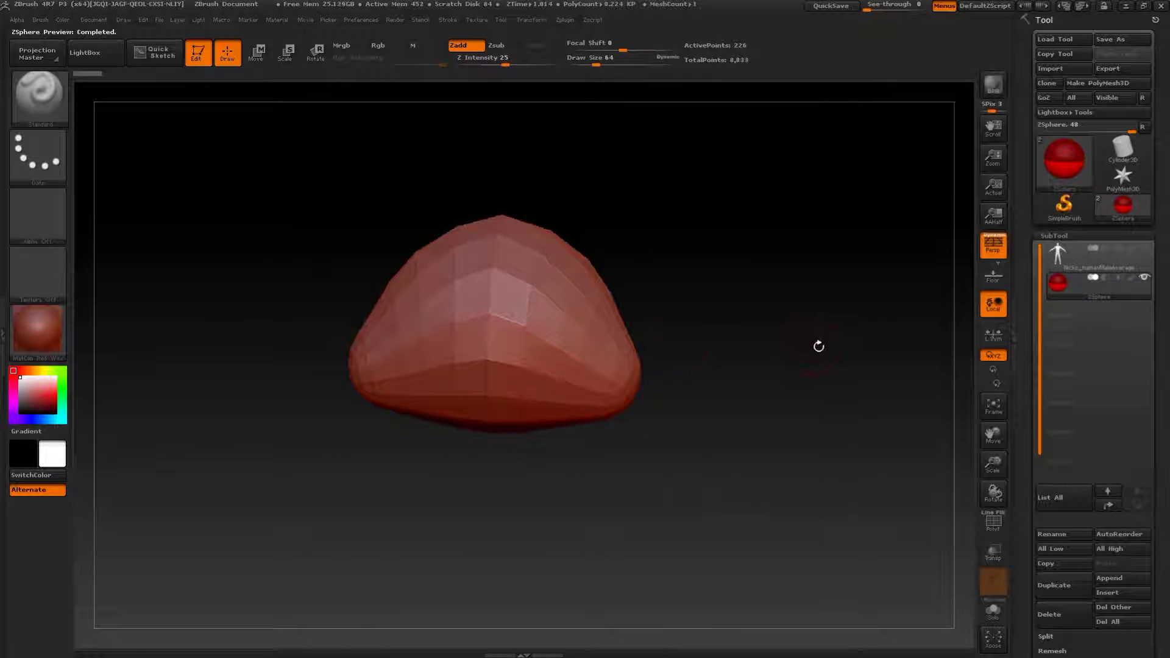
# - Show the human figure to compare its size with the ZSphere body, exit the skin preview and hide the figure again
pyautogui.click(1144, 248)
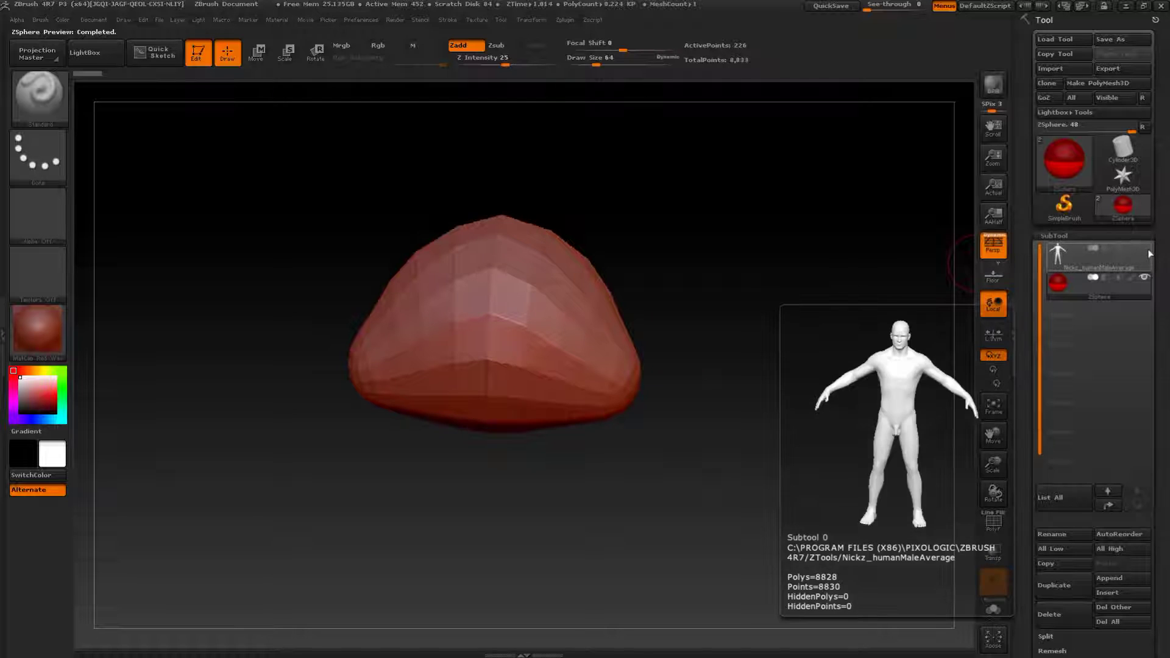
pyautogui.moveTo(853, 427); pyautogui.dragTo(675, 431)
pyautogui.press('a')
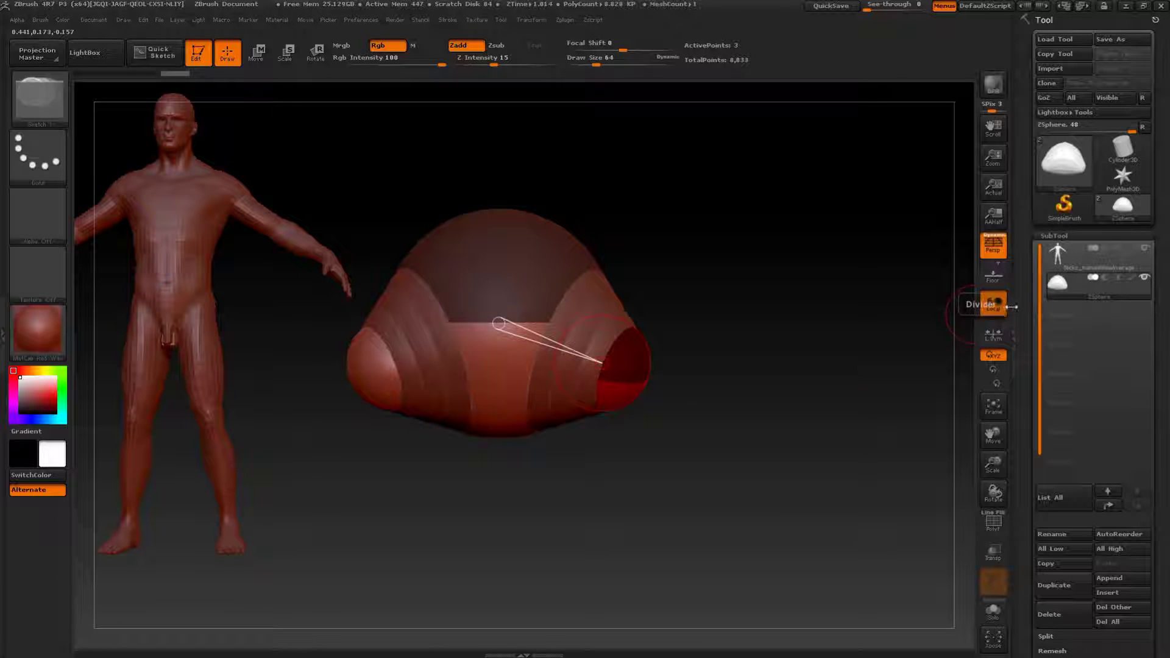
pyautogui.moveTo(1143, 266)
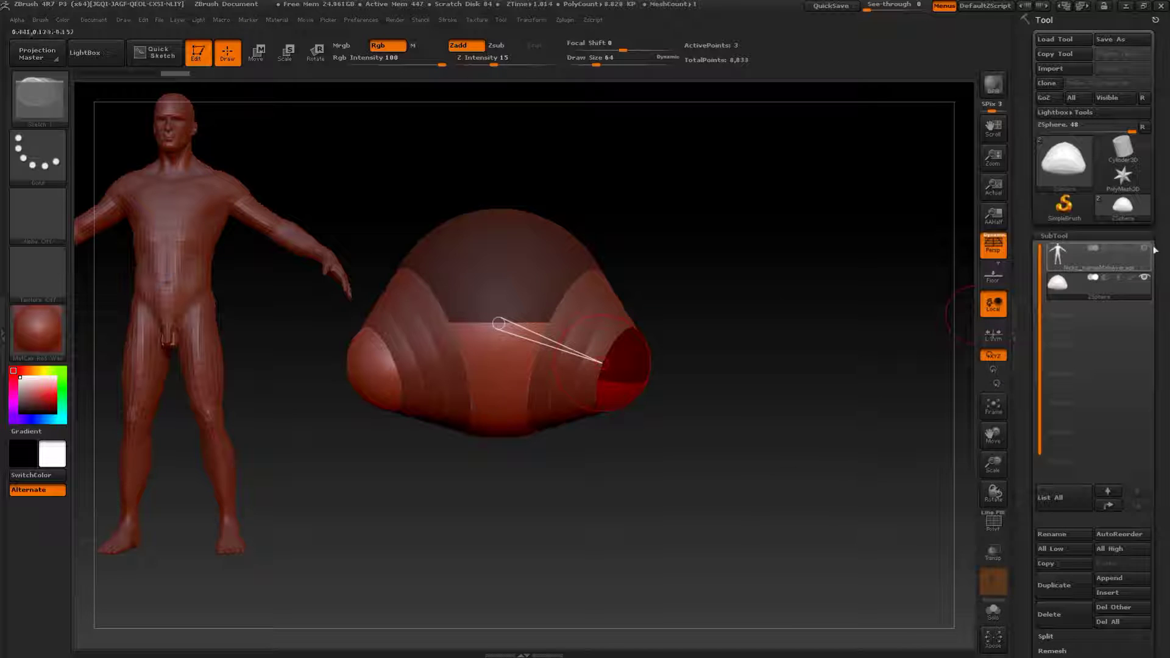
pyautogui.click(1144, 250)
# - Draw a large child ZSphere on top of the root and undo the stray click made on it
pyautogui.keyDown('alt'); pyautogui.moveTo(752, 329); pyautogui.dragTo(769, 368); pyautogui.keyUp('alt')
pyautogui.moveTo(779, 260); pyautogui.dragTo(676, 518)
pyautogui.moveTo(523, 305)
pyautogui.mouseDown()
pyautogui.moveTo(618, 359)
pyautogui.moveTo(674, 358)
pyautogui.mouseUp()
pyautogui.moveTo(790, 337)
pyautogui.mouseDown()
pyautogui.moveTo(771, 265)
pyautogui.moveTo(784, 335)
pyautogui.mouseUp()
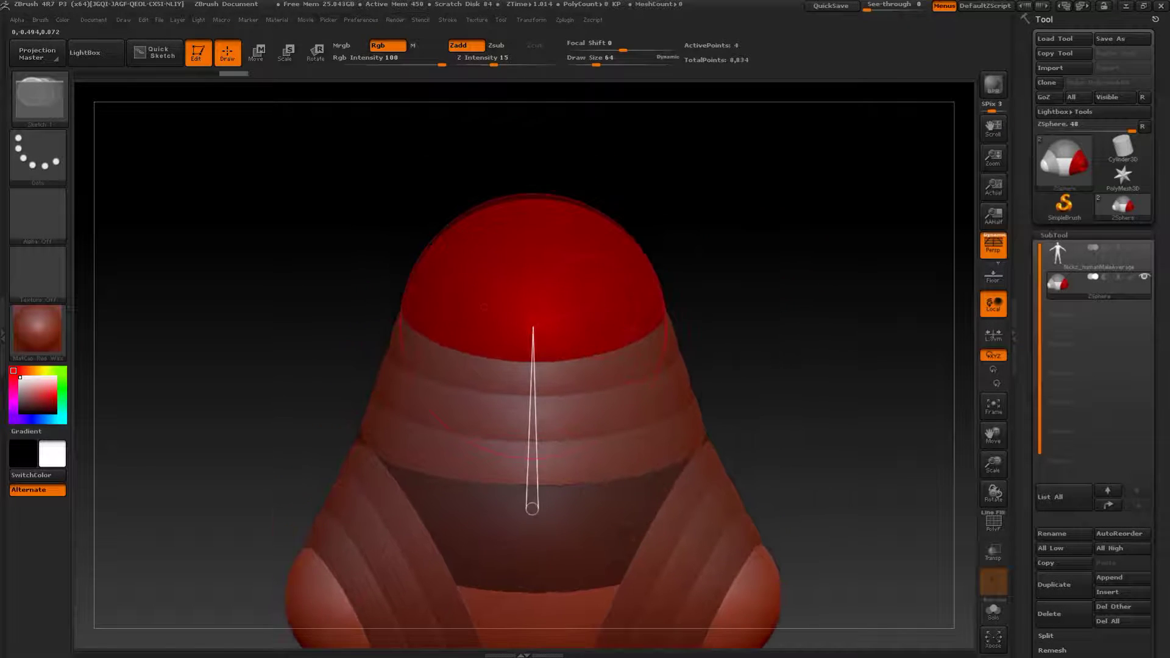
pyautogui.click(597, 308)
pyautogui.hotkey('ctrl', 'z')
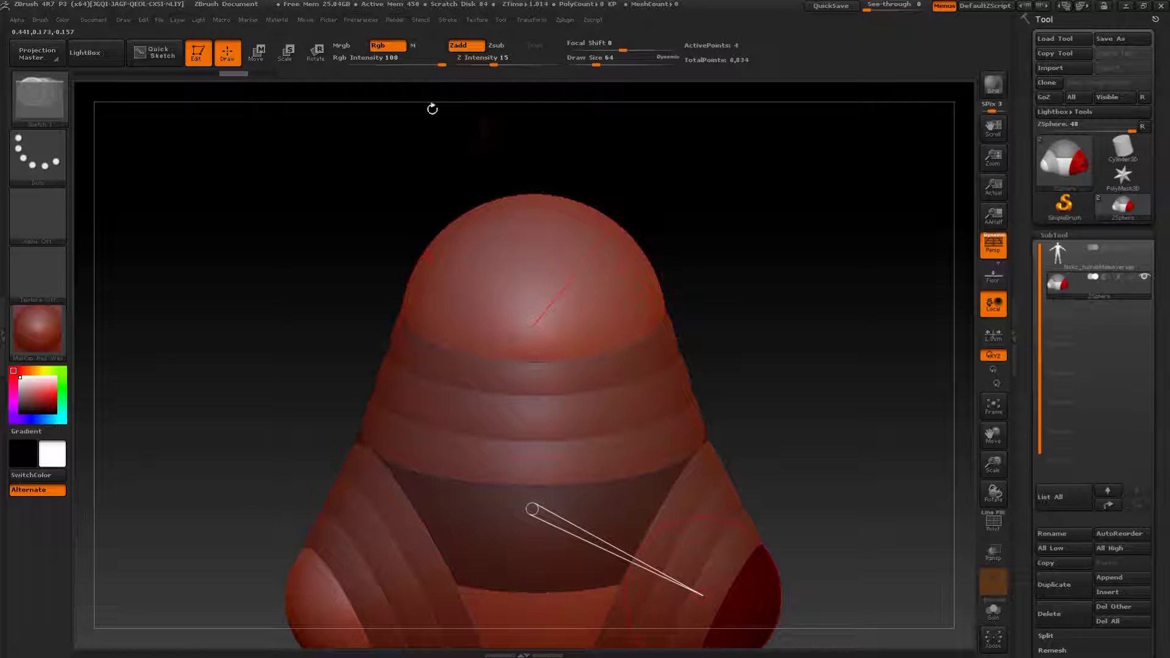
# - Move the top ZSphere upward to lengthen the torso and check the shape in the skin preview
pyautogui.click(258, 55)
pyautogui.moveTo(599, 266); pyautogui.dragTo(598, 236)
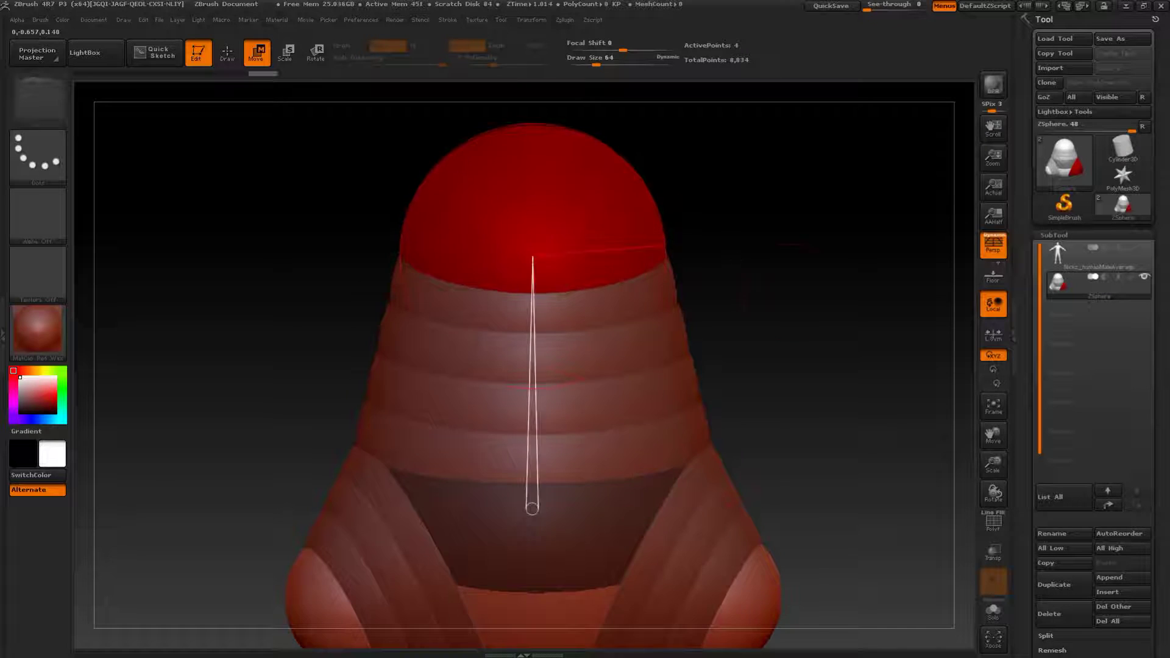
pyautogui.press('f')
pyautogui.moveTo(808, 256); pyautogui.dragTo(753, 273)
pyautogui.moveTo(762, 336); pyautogui.dragTo(831, 340)
pyautogui.press('a')
pyautogui.press('a')
pyautogui.keyDown('alt'); pyautogui.moveTo(713, 231); pyautogui.dragTo(716, 237); pyautogui.keyUp('alt')
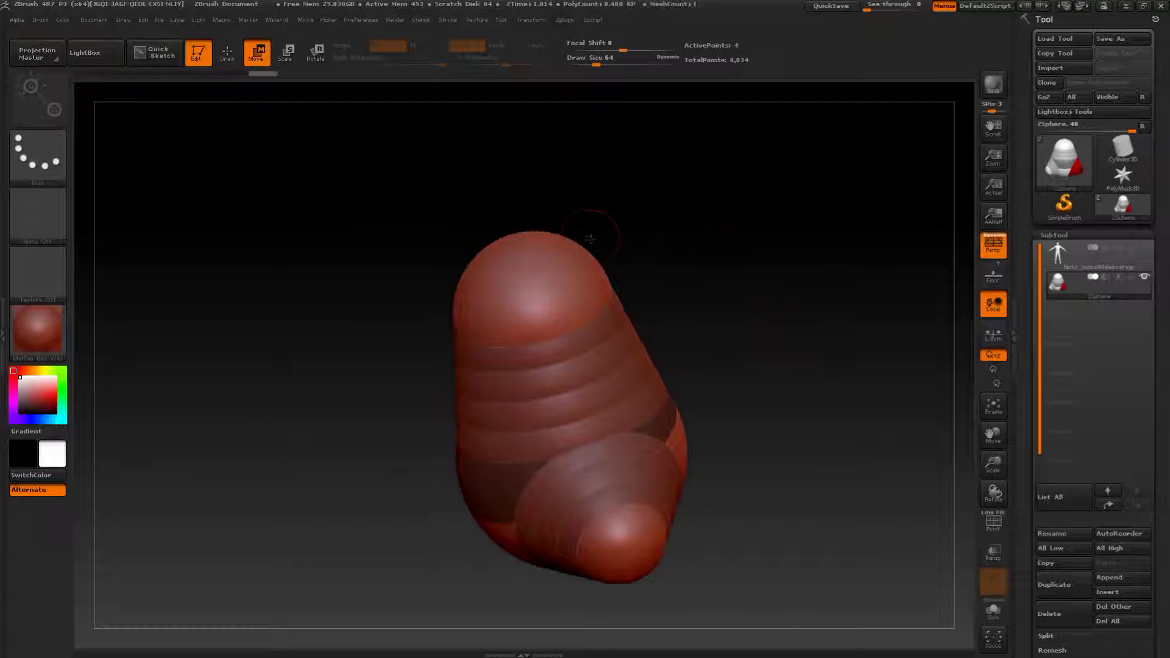
# - Draw a child ZSphere on top of the torso's uppermost ZSphere
pyautogui.click(226, 52)
pyautogui.moveTo(705, 194)
pyautogui.keyDown('alt'); pyautogui.mouseDown()
pyautogui.moveTo(723, 225)
pyautogui.moveTo(762, 239)
pyautogui.mouseUp(); pyautogui.keyUp('alt')
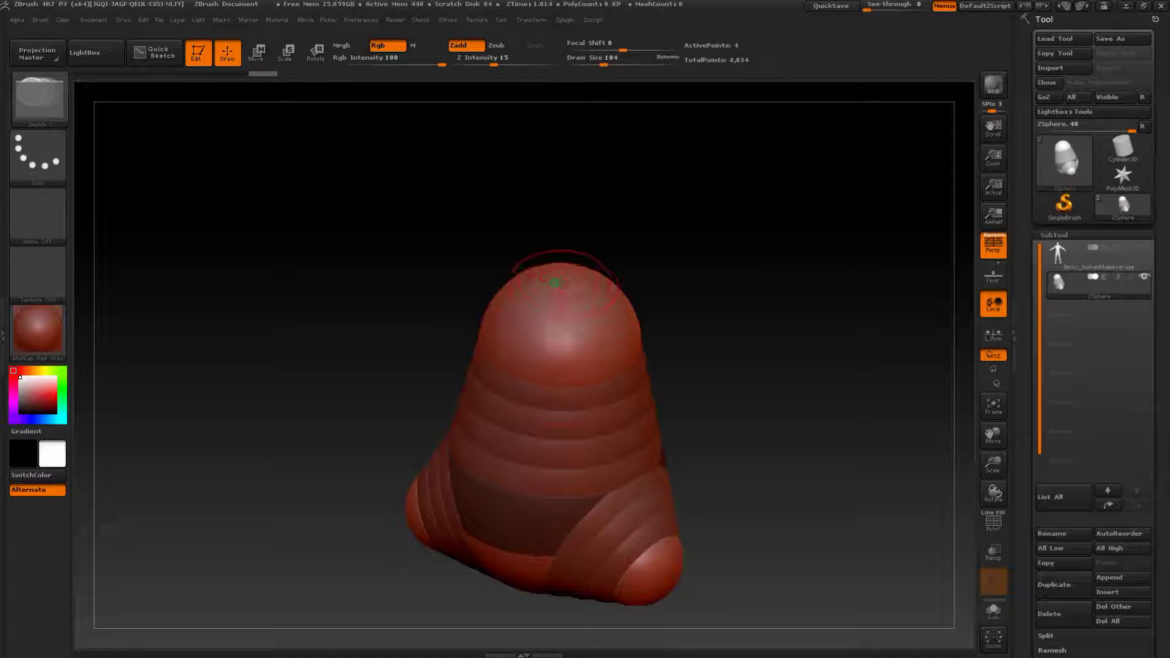
pyautogui.moveTo(601, 304); pyautogui.dragTo(642, 295)
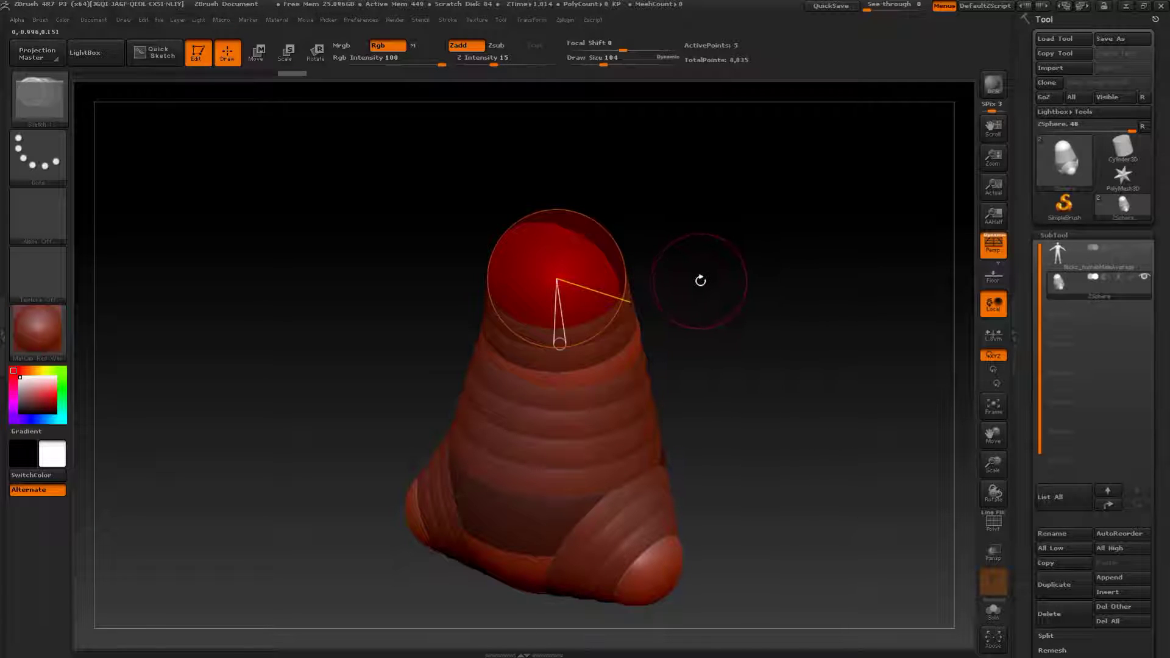
pyautogui.click(257, 55)
pyautogui.moveTo(745, 251)
pyautogui.mouseDown()
pyautogui.moveTo(720, 276)
pyautogui.moveTo(594, 237)
pyautogui.moveTo(798, 251)
pyautogui.moveTo(778, 251)
pyautogui.mouseUp()
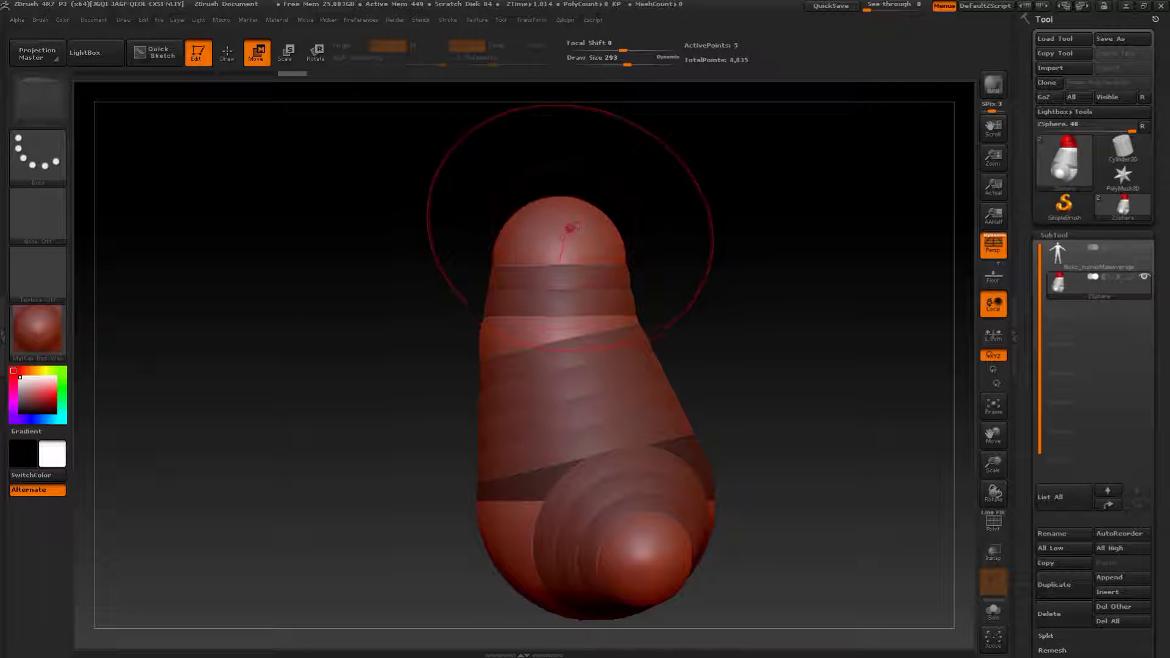
# - Move the upper ZSpheres upward to lengthen the torso and neck
pyautogui.moveTo(580, 218); pyautogui.dragTo(582, 165)
pyautogui.moveTo(570, 295); pyautogui.dragTo(551, 276)
pyautogui.keyDown('alt'); pyautogui.moveTo(720, 189); pyautogui.dragTo(732, 336); pyautogui.keyUp('alt')
pyautogui.moveTo(596, 274); pyautogui.dragTo(601, 228)
pyautogui.keyDown('alt'); pyautogui.moveTo(769, 421); pyautogui.dragTo(737, 262); pyautogui.keyUp('alt')
pyautogui.moveTo(764, 331)
pyautogui.keyDown('alt'); pyautogui.mouseDown()
pyautogui.moveTo(746, 374)
pyautogui.moveTo(784, 336)
pyautogui.mouseUp(); pyautogui.keyUp('alt')
# - Set the draw size to 163, draw a symmetric pair of child ZSpheres on the low side ZSpheres and preview the skin
pyautogui.press('s')
pyautogui.moveTo(800, 378); pyautogui.dragTo(760, 344)
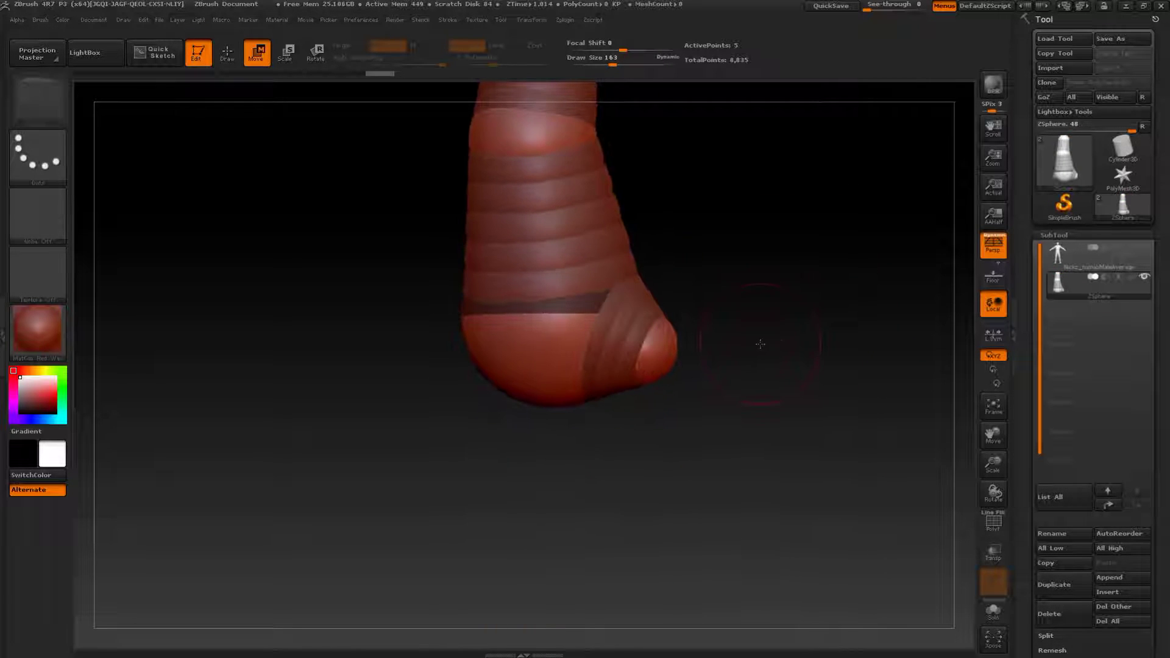
pyautogui.press('q')
pyautogui.moveTo(790, 356); pyautogui.dragTo(792, 393)
pyautogui.moveTo(693, 392)
pyautogui.mouseDown()
pyautogui.moveTo(684, 389)
pyautogui.moveTo(694, 393)
pyautogui.mouseUp()
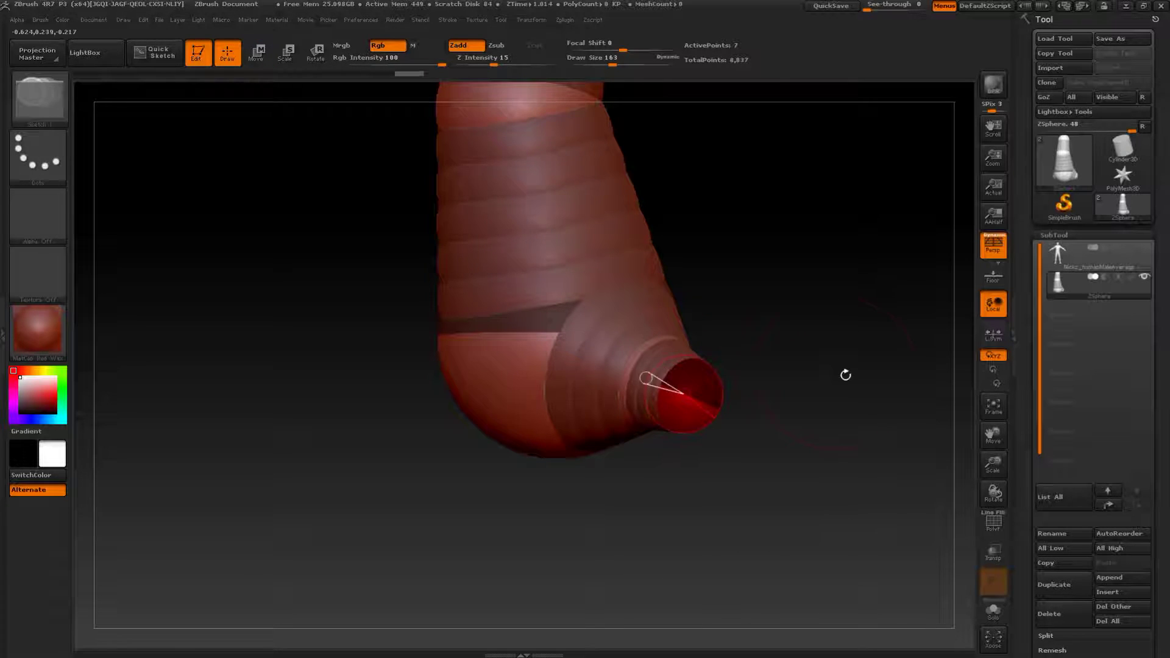
pyautogui.press('a')
pyautogui.moveTo(820, 378)
pyautogui.mouseDown()
pyautogui.moveTo(831, 355)
pyautogui.moveTo(807, 292)
pyautogui.moveTo(797, 389)
pyautogui.mouseUp()
pyautogui.press('a')
pyautogui.moveTo(809, 271); pyautogui.dragTo(683, 433)
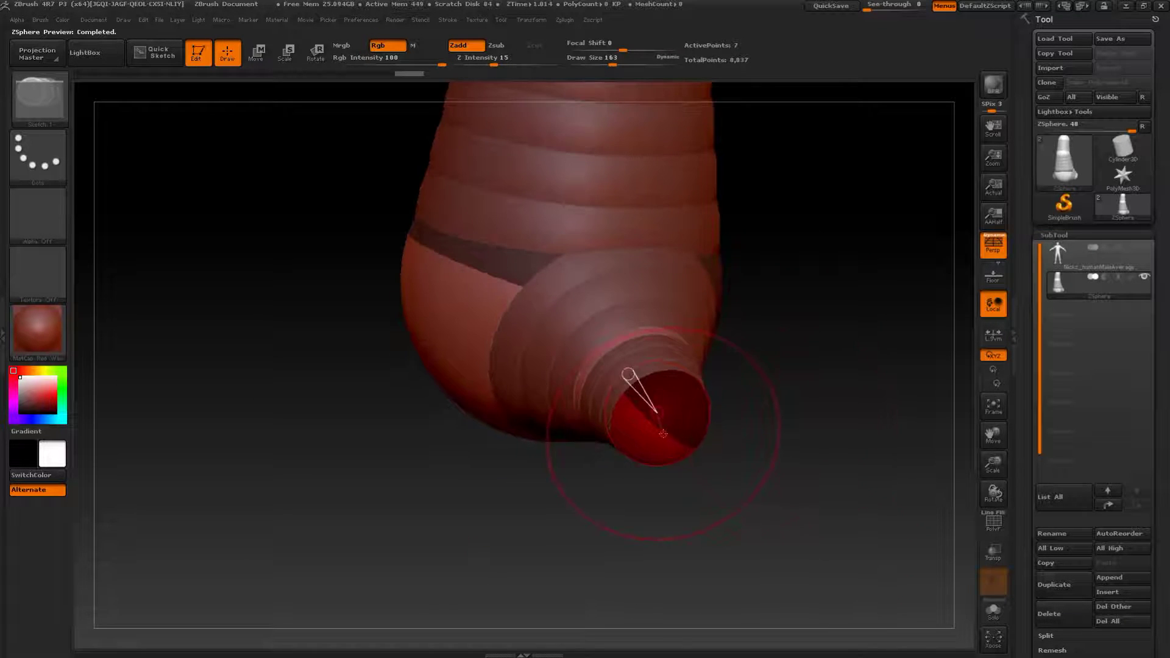
# - Scale up the new pair of hip ZSpheres, check them in the skin preview and leave the preview
pyautogui.press('e')
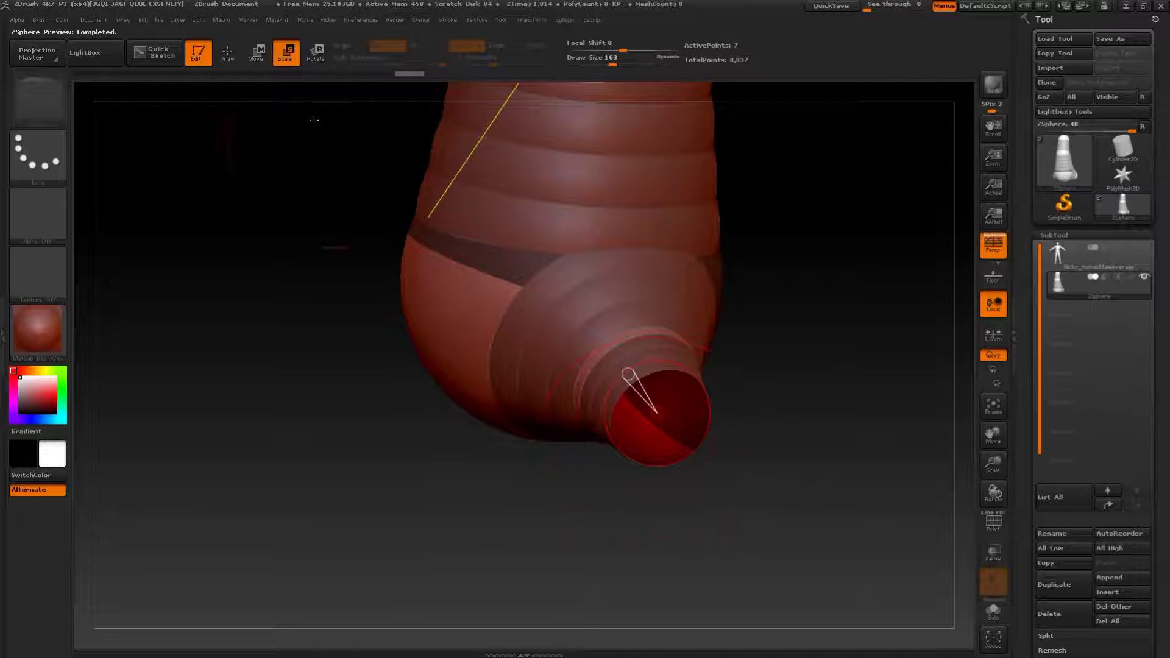
pyautogui.moveTo(626, 372)
pyautogui.mouseDown()
pyautogui.moveTo(660, 418)
pyautogui.moveTo(561, 475)
pyautogui.mouseUp()
pyautogui.moveTo(670, 427); pyautogui.dragTo(339, 569)
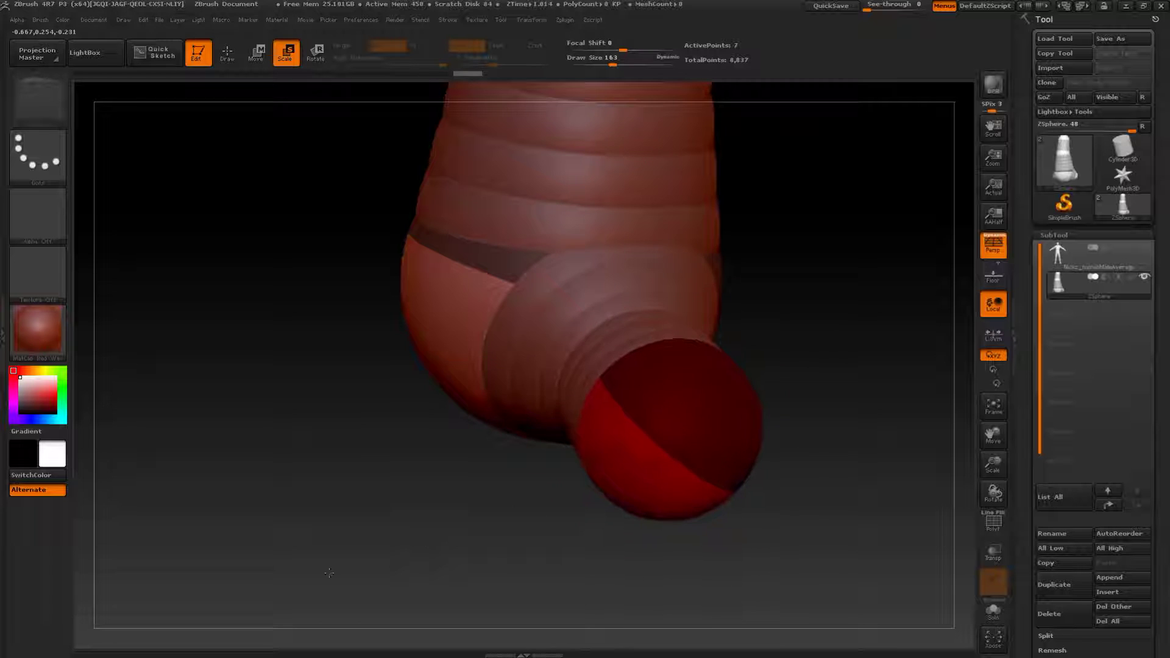
pyautogui.press('a')
pyautogui.moveTo(783, 365); pyautogui.dragTo(827, 389)
pyautogui.moveTo(591, 514); pyautogui.dragTo(523, 495)
pyautogui.press('q')
pyautogui.keyDown('alt'); pyautogui.moveTo(794, 441); pyautogui.dragTo(783, 407); pyautogui.keyUp('alt')
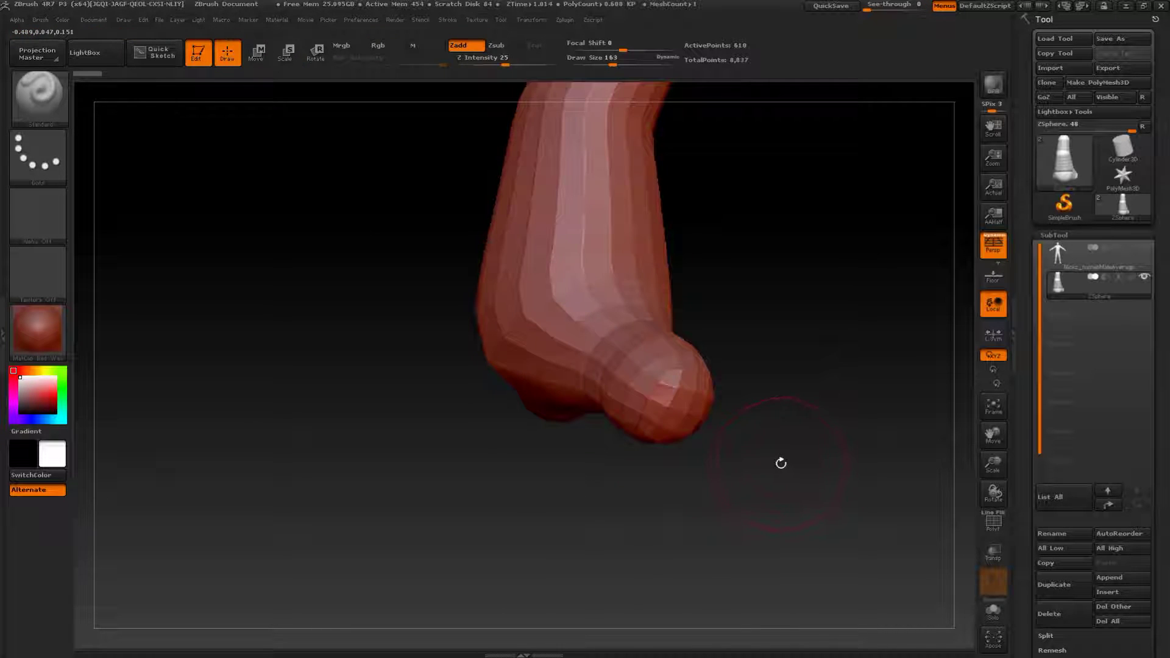
pyautogui.hotkey('shift', 'a')
# - Draw a symmetric pair of child ZSpheres beneath the hip ZSpheres and move them downward and forward to form the thighs
pyautogui.moveTo(803, 445)
pyautogui.mouseDown()
pyautogui.moveTo(677, 517)
pyautogui.moveTo(674, 478)
pyautogui.mouseUp()
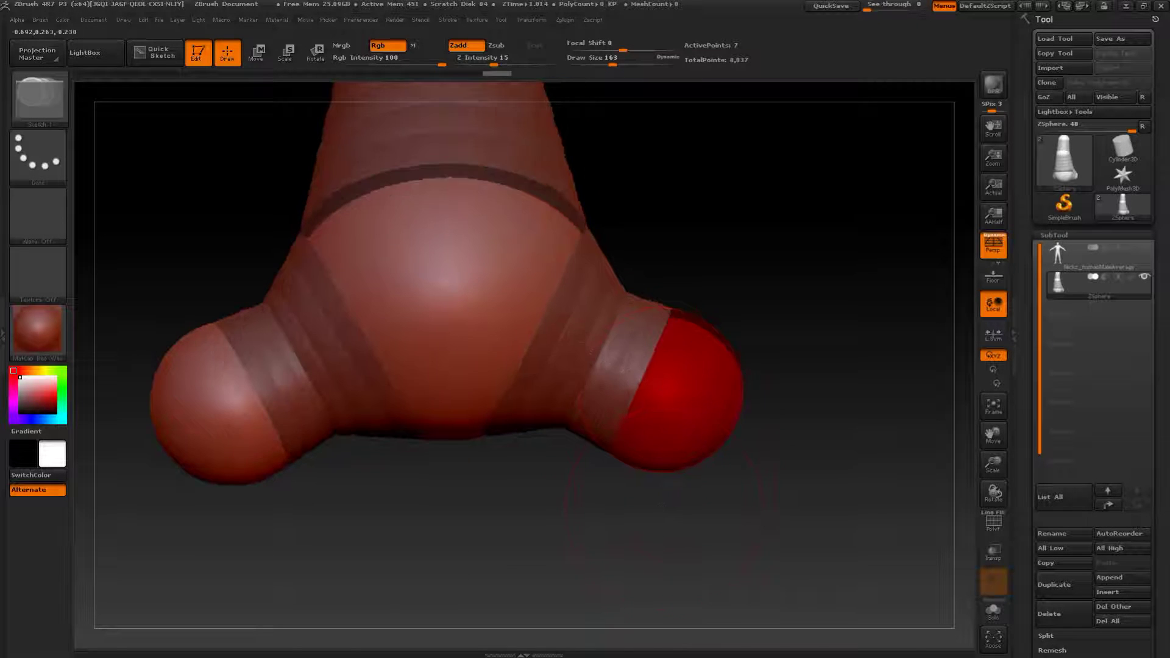
pyautogui.moveTo(680, 431); pyautogui.dragTo(701, 473)
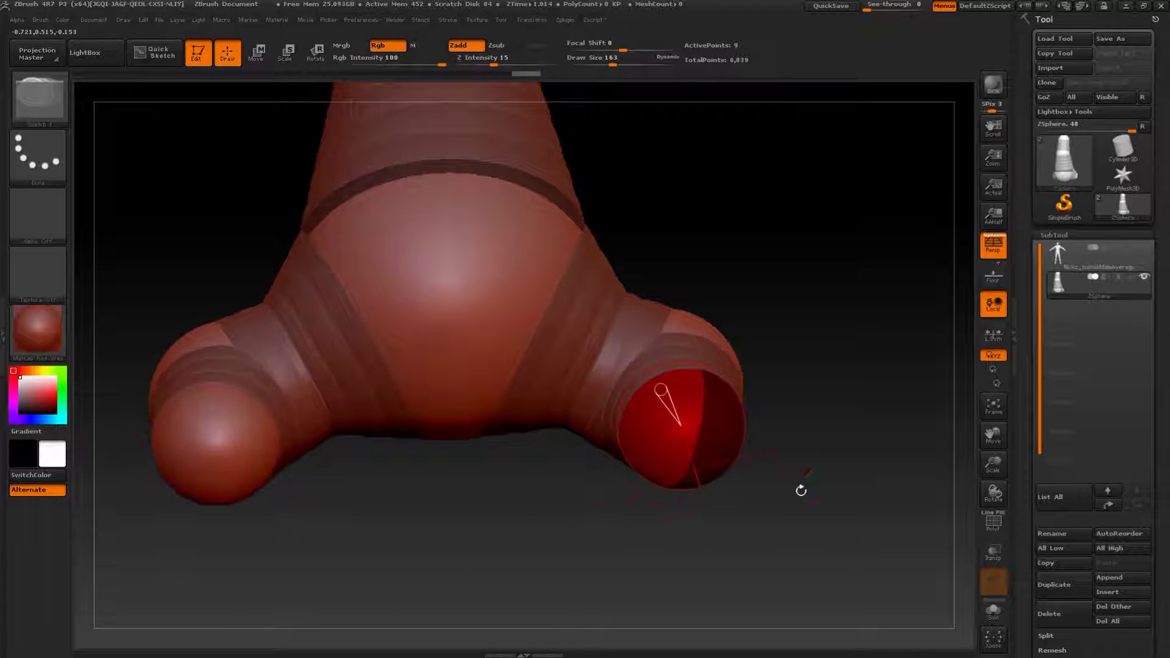
pyautogui.moveTo(799, 488); pyautogui.dragTo(768, 512)
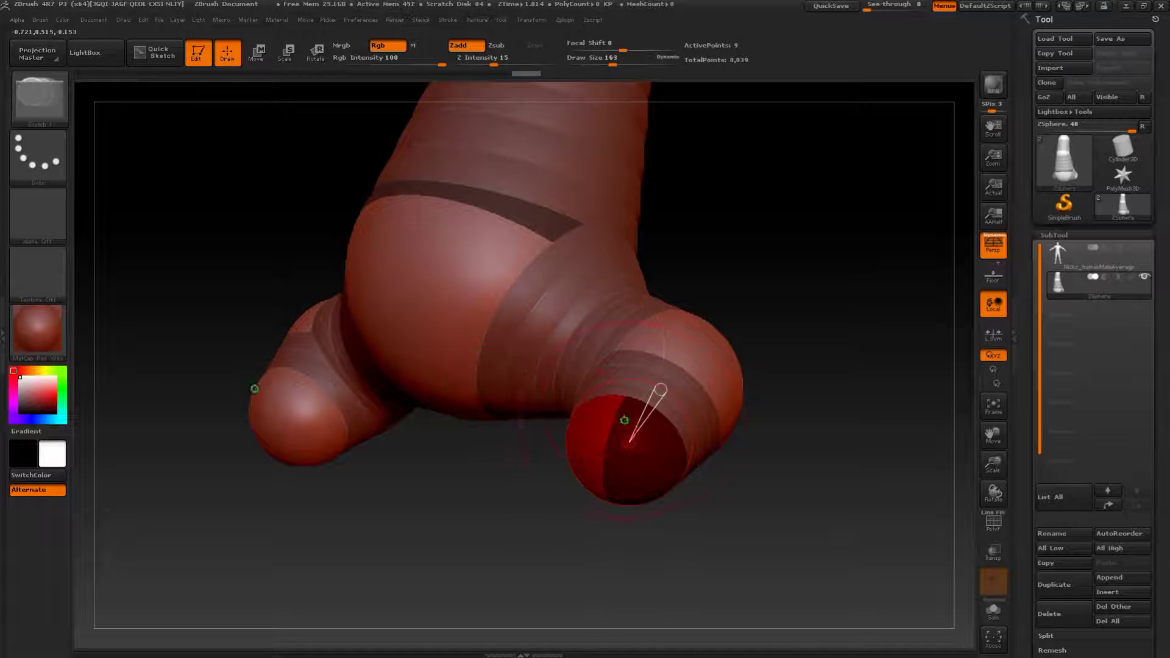
pyautogui.press('w')
pyautogui.moveTo(753, 417)
pyautogui.mouseDown()
pyautogui.moveTo(516, 502)
pyautogui.moveTo(501, 550)
pyautogui.moveTo(516, 568)
pyautogui.mouseUp()
pyautogui.moveTo(633, 542)
pyautogui.keyDown('alt'); pyautogui.mouseDown()
pyautogui.moveTo(668, 481)
pyautogui.moveTo(831, 449)
pyautogui.moveTo(814, 504)
pyautogui.moveTo(837, 435)
pyautogui.moveTo(576, 490)
pyautogui.moveTo(557, 465)
pyautogui.moveTo(548, 473)
pyautogui.mouseUp(); pyautogui.keyUp('alt')
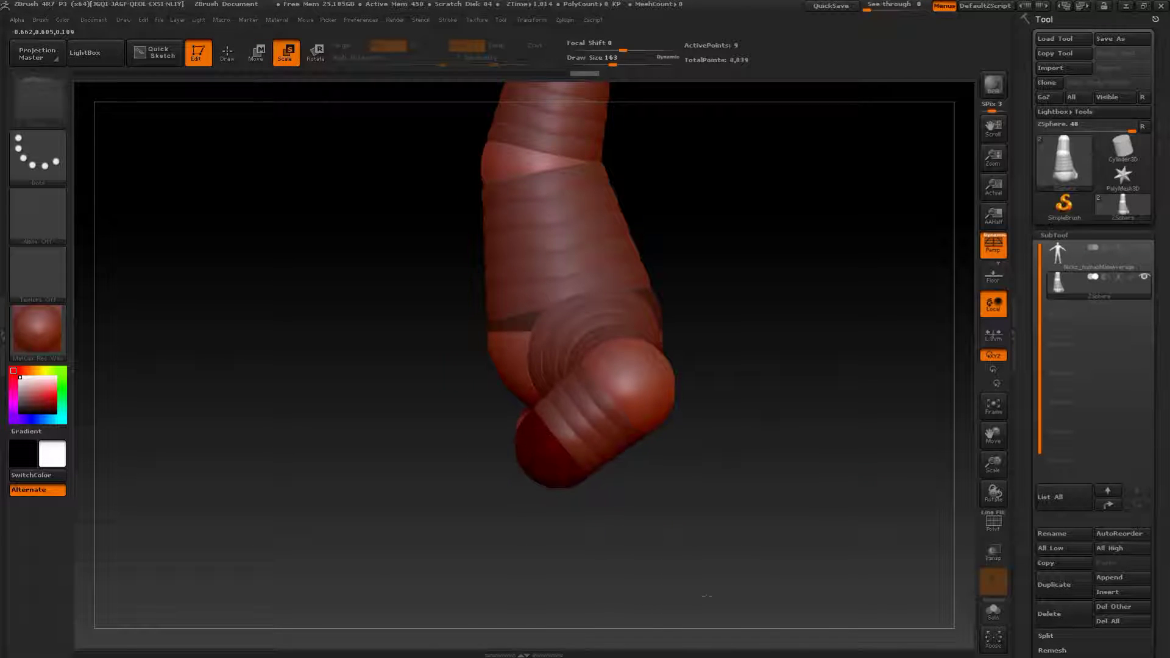
pyautogui.moveTo(699, 530); pyautogui.dragTo(819, 478)
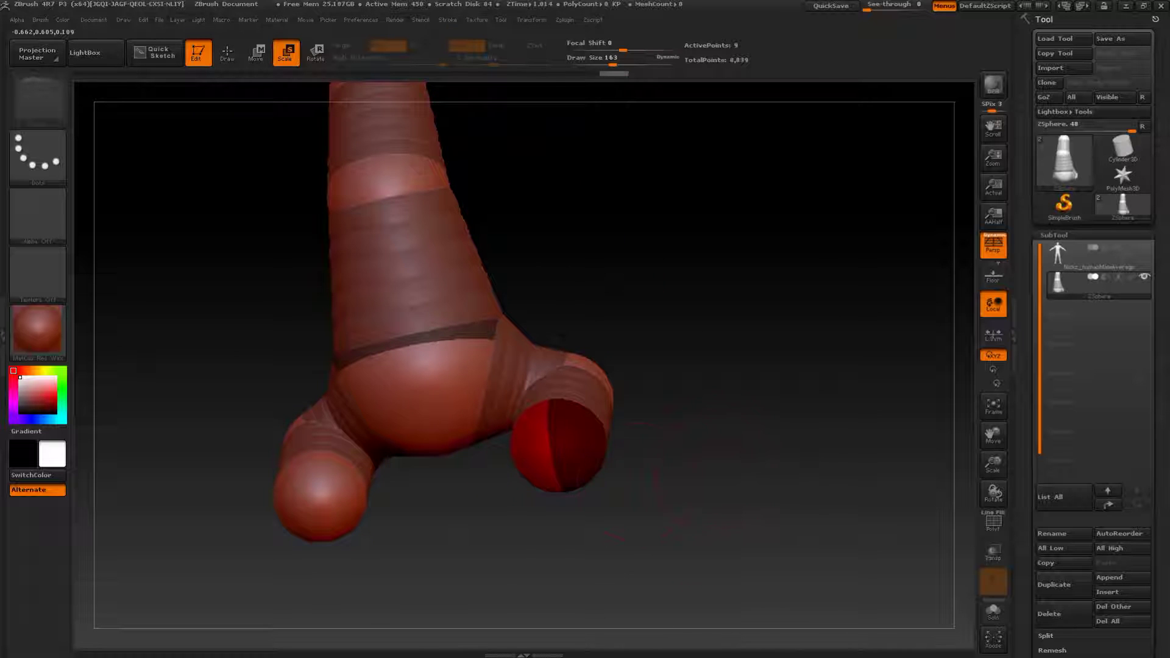
# - Draw a symmetric pair of child ZSpheres below the knees and move them down and backward to form the lower legs
pyautogui.press('q')
pyautogui.moveTo(552, 463); pyautogui.dragTo(576, 491)
pyautogui.moveTo(652, 521)
pyautogui.mouseDown()
pyautogui.moveTo(542, 515)
pyautogui.moveTo(614, 559)
pyautogui.mouseUp()
pyautogui.press('w')
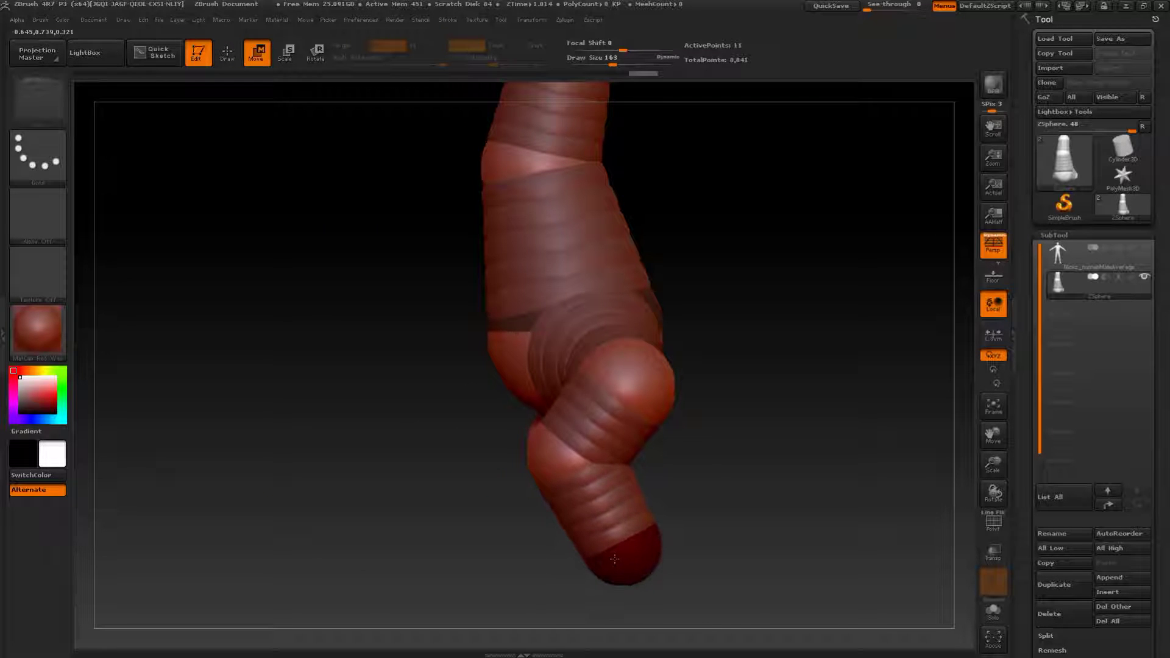
pyautogui.moveTo(835, 451); pyautogui.dragTo(759, 365)
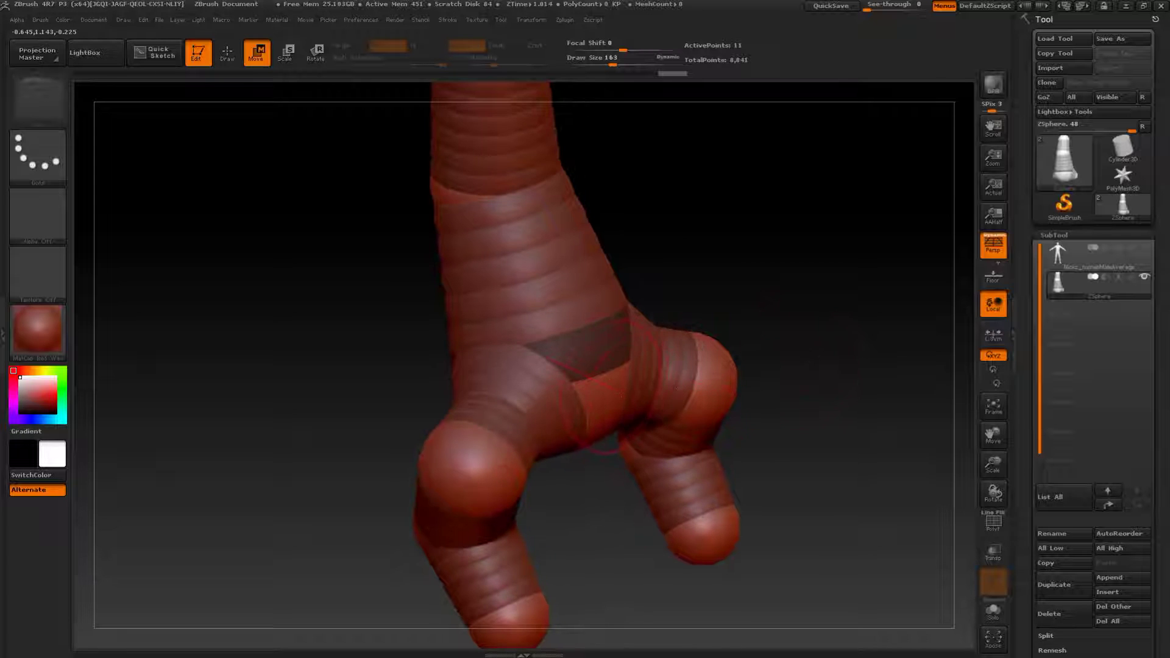
# - Draw a child ZSphere on the back of the root ZSphere and pull it far backward to form the tail
pyautogui.click(606, 383)
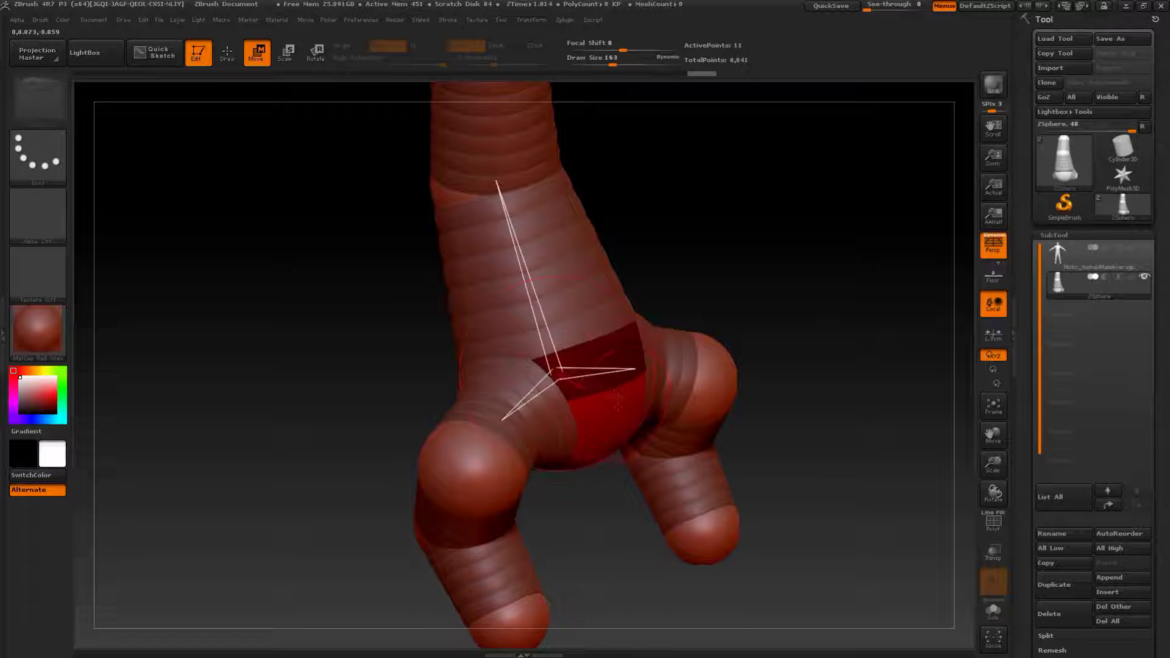
pyautogui.press('q')
pyautogui.moveTo(620, 412)
pyautogui.mouseDown()
pyautogui.moveTo(670, 479)
pyautogui.moveTo(657, 468)
pyautogui.mouseUp()
pyautogui.moveTo(774, 426)
pyautogui.mouseDown()
pyautogui.moveTo(884, 410)
pyautogui.moveTo(666, 368)
pyautogui.moveTo(613, 374)
pyautogui.moveTo(647, 417)
pyautogui.moveTo(769, 419)
pyautogui.moveTo(685, 399)
pyautogui.mouseUp()
pyautogui.press('w')
pyautogui.moveTo(601, 376); pyautogui.dragTo(780, 420)
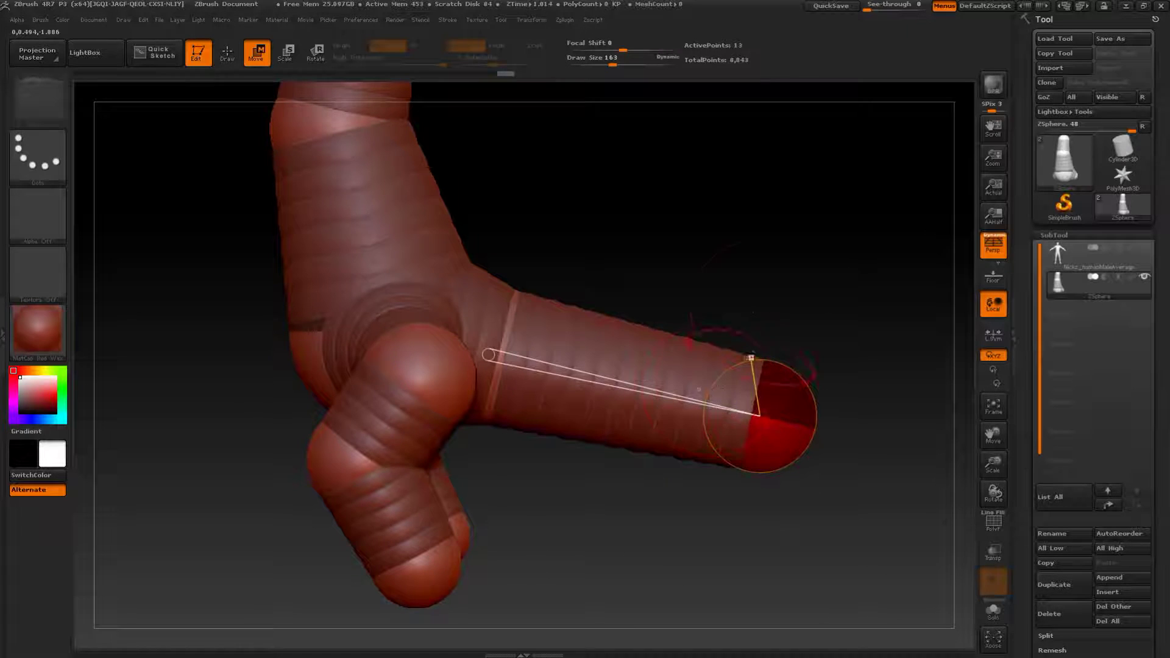
# - Insert two intermediate ZSpheres along the tail and check the result in the skin preview
pyautogui.press('q')
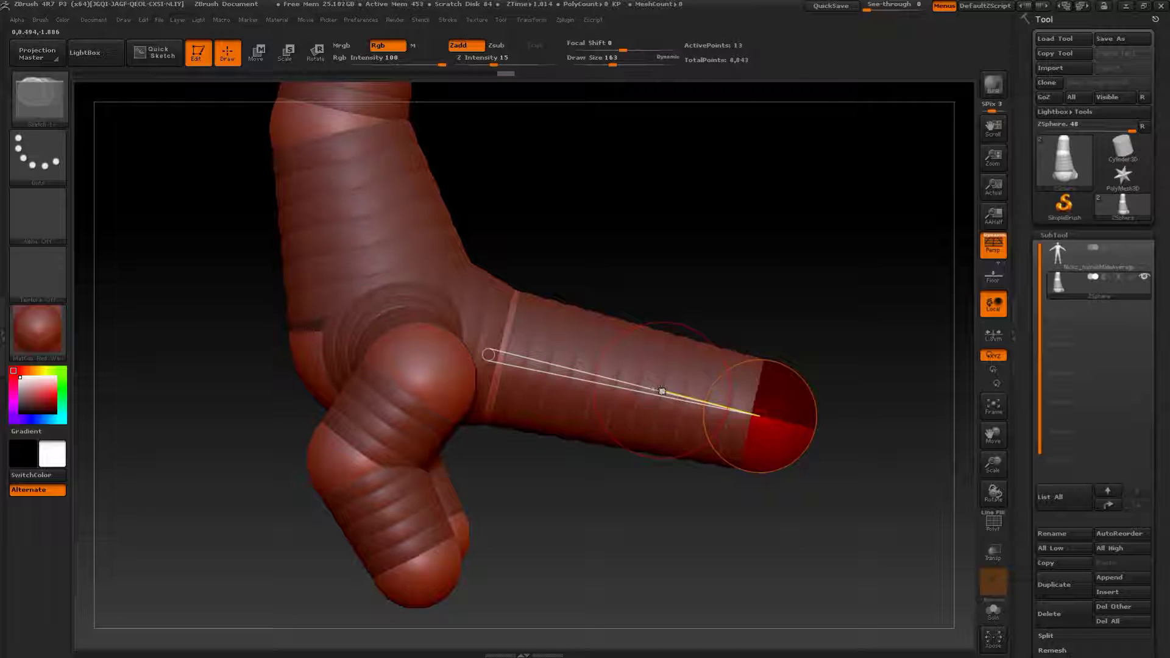
pyautogui.click(663, 390)
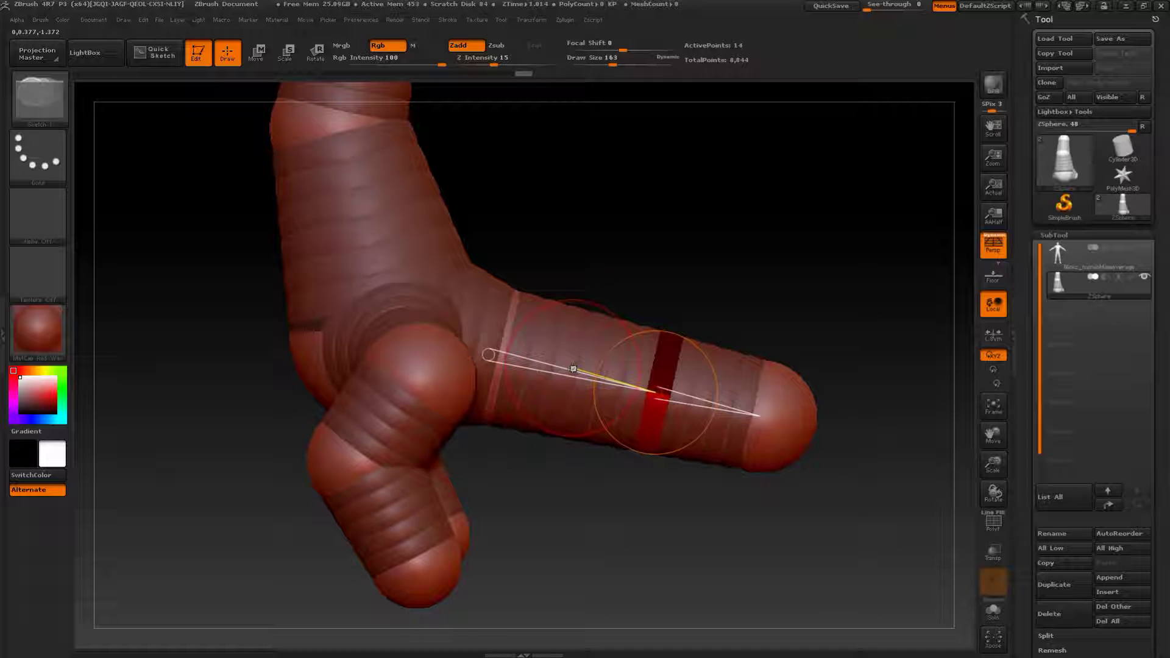
pyautogui.click(573, 370)
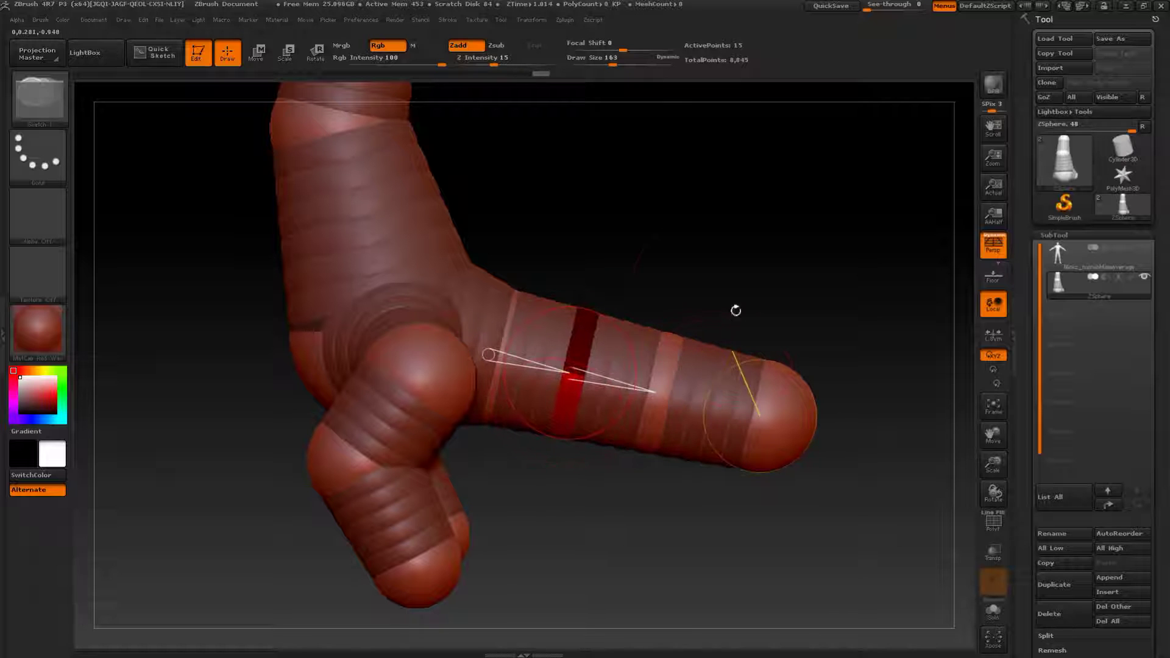
pyautogui.moveTo(699, 262); pyautogui.dragTo(754, 278)
pyautogui.press('a')
pyautogui.moveTo(642, 220)
pyautogui.keyDown('alt'); pyautogui.mouseDown()
pyautogui.moveTo(726, 242)
pyautogui.moveTo(731, 275)
pyautogui.mouseUp(); pyautogui.keyUp('alt')
pyautogui.press('a')
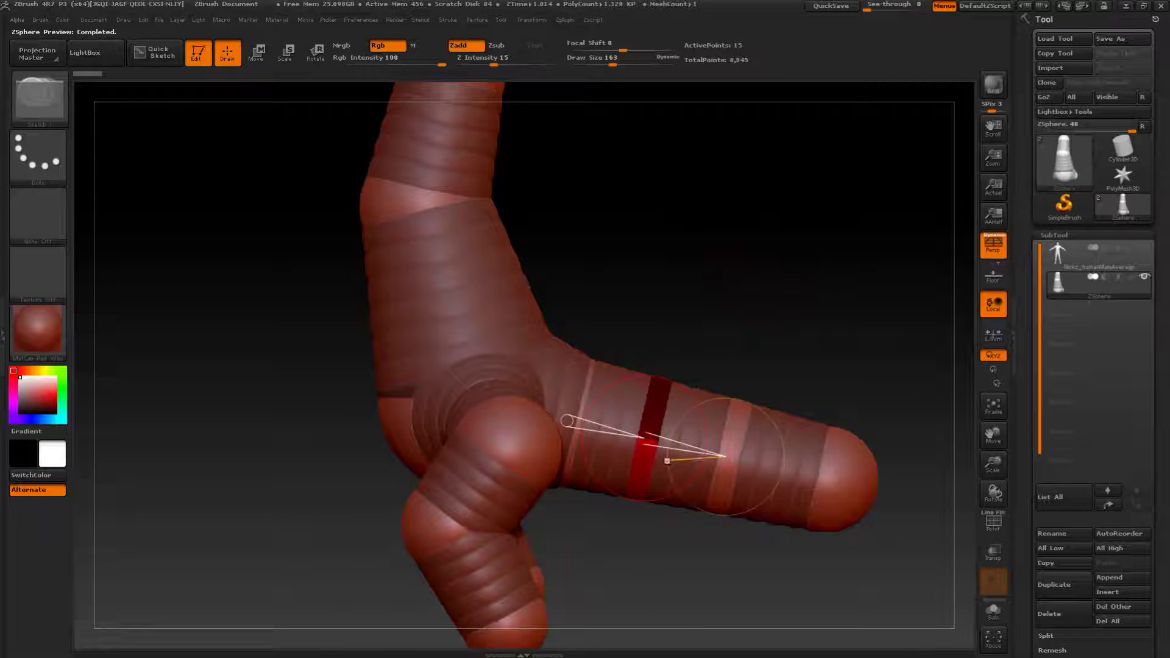
# - With draw size 116, draw a symmetric pair of child ZSpheres at the ankles and move them outward to form the feet
pyautogui.moveTo(649, 582)
pyautogui.mouseDown()
pyautogui.moveTo(692, 410)
pyautogui.moveTo(669, 402)
pyautogui.moveTo(663, 422)
pyautogui.moveTo(614, 445)
pyautogui.moveTo(631, 446)
pyautogui.moveTo(580, 438)
pyautogui.mouseUp()
pyautogui.press('s')
pyautogui.click(614, 425)
pyautogui.moveTo(661, 481); pyautogui.dragTo(816, 457)
pyautogui.press('w')
pyautogui.moveTo(708, 424); pyautogui.dragTo(750, 421)
pyautogui.moveTo(902, 450); pyautogui.dragTo(805, 449)
pyautogui.press('q')
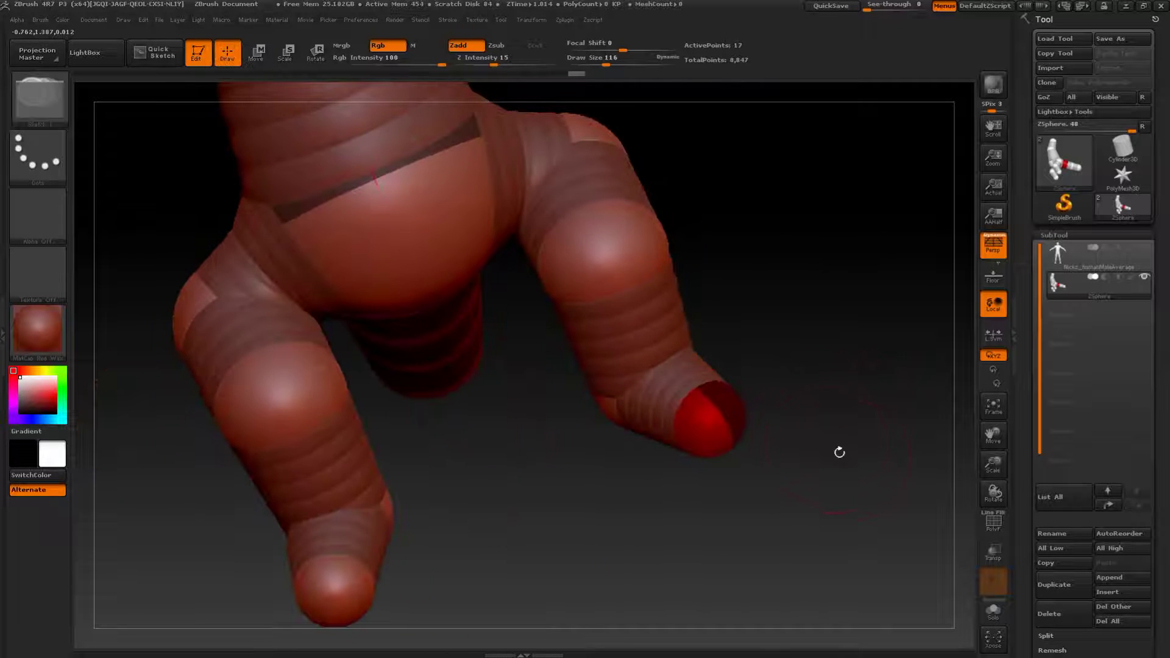
# - Inspect the legs in the skin preview, exit it and reposition the foot-tip ZSpheres with an enlarged draw size
pyautogui.press('a')
pyautogui.moveTo(846, 459); pyautogui.dragTo(807, 440)
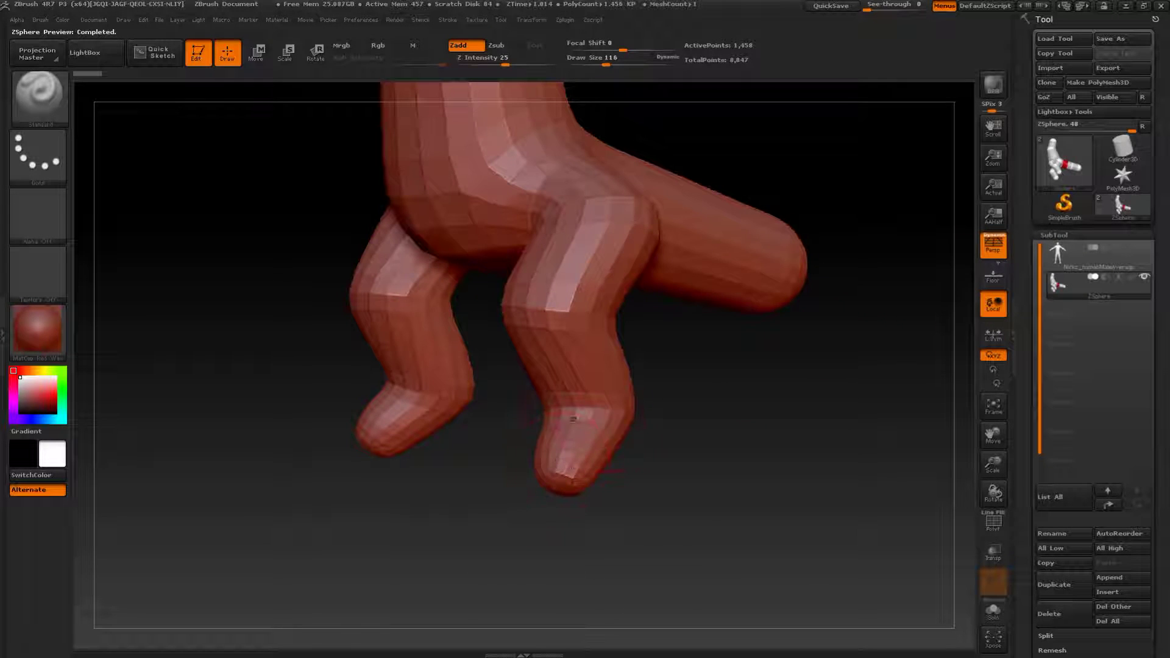
pyautogui.moveTo(649, 477)
pyautogui.mouseDown()
pyautogui.moveTo(711, 480)
pyautogui.moveTo(725, 462)
pyautogui.moveTo(633, 455)
pyautogui.moveTo(747, 468)
pyautogui.mouseUp()
pyautogui.press('a')
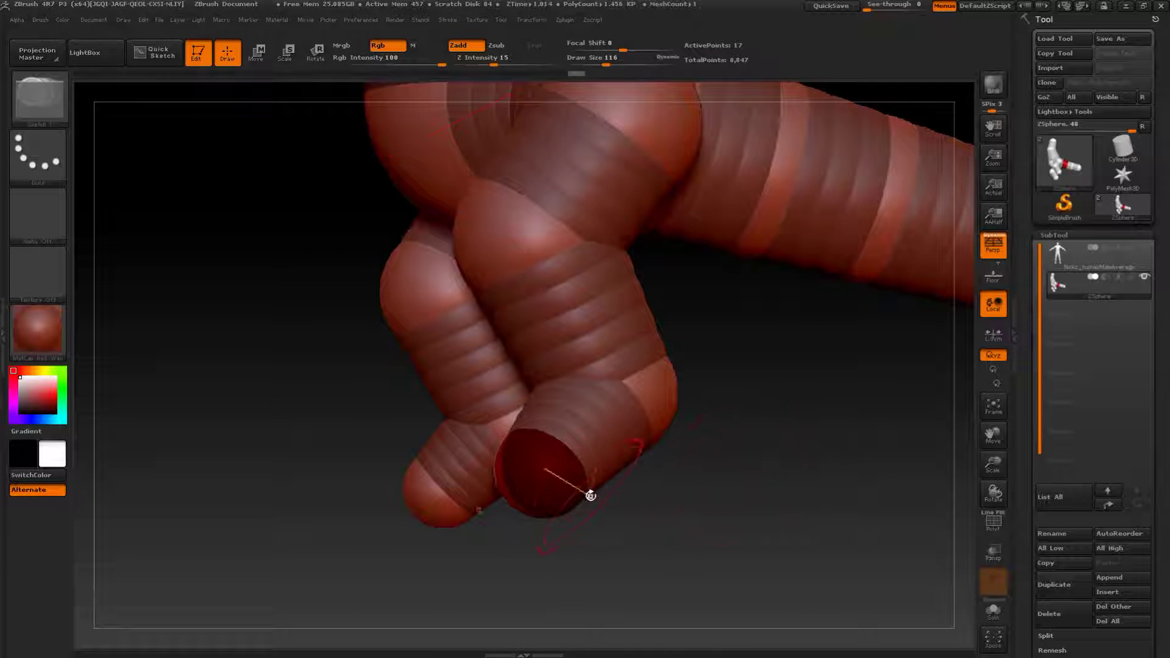
pyautogui.click(257, 60)
pyautogui.keyDown('shift'); pyautogui.moveTo(366, 397); pyautogui.dragTo(345, 402); pyautogui.keyUp('shift')
pyautogui.press('s')
pyautogui.moveTo(498, 456); pyautogui.dragTo(502, 449)
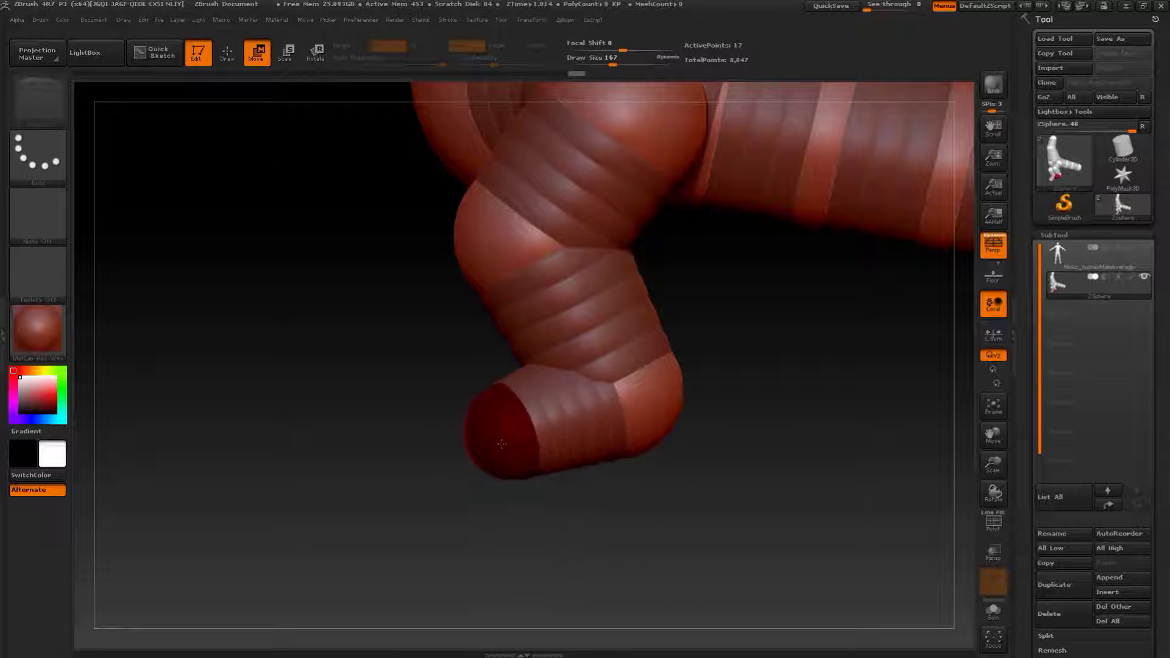
# - With draw size 338, move the tail's ZSpheres downward to curve the tail and scale down its tip
pyautogui.keyDown('alt'); pyautogui.moveTo(764, 333); pyautogui.dragTo(756, 424); pyautogui.keyUp('alt')
pyautogui.press('s')
pyautogui.moveTo(755, 425); pyautogui.dragTo(770, 345)
pyautogui.keyDown('alt'); pyautogui.moveTo(792, 154); pyautogui.dragTo(746, 265); pyautogui.keyUp('alt')
pyautogui.moveTo(815, 335)
pyautogui.keyDown('alt'); pyautogui.mouseDown()
pyautogui.moveTo(705, 366)
pyautogui.moveTo(678, 354)
pyautogui.moveTo(698, 355)
pyautogui.mouseUp(); pyautogui.keyUp('alt')
pyautogui.press('s')
pyautogui.moveTo(653, 411); pyautogui.dragTo(643, 450)
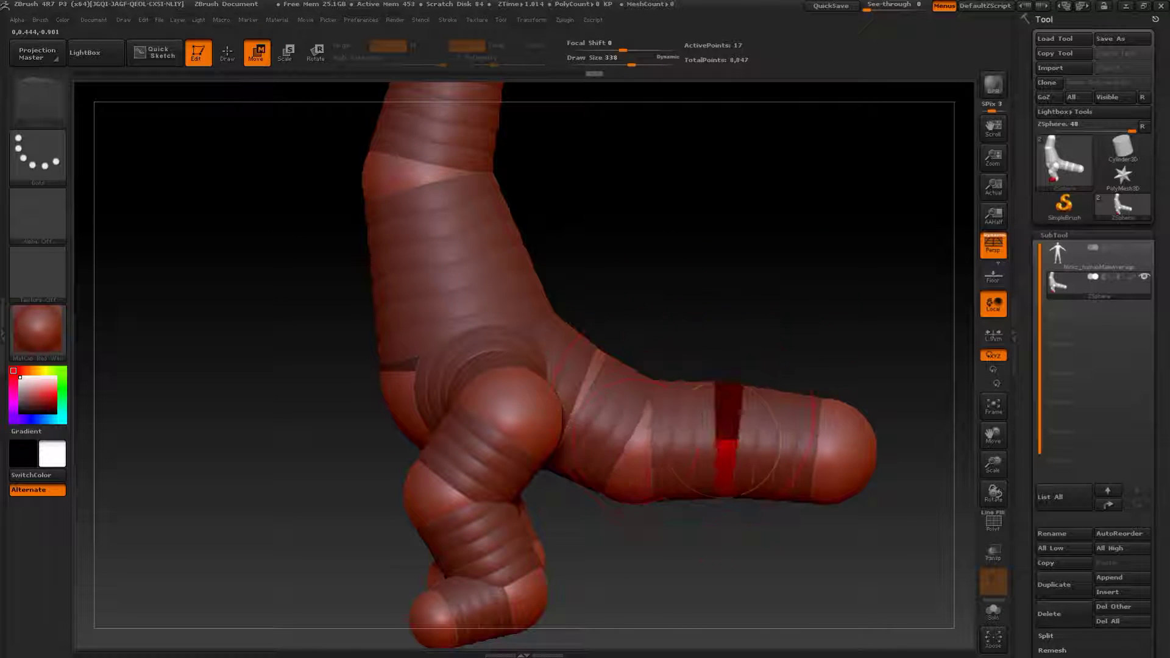
pyautogui.moveTo(733, 436); pyautogui.dragTo(725, 477)
pyautogui.moveTo(845, 454); pyautogui.dragTo(835, 452)
pyautogui.click(294, 63)
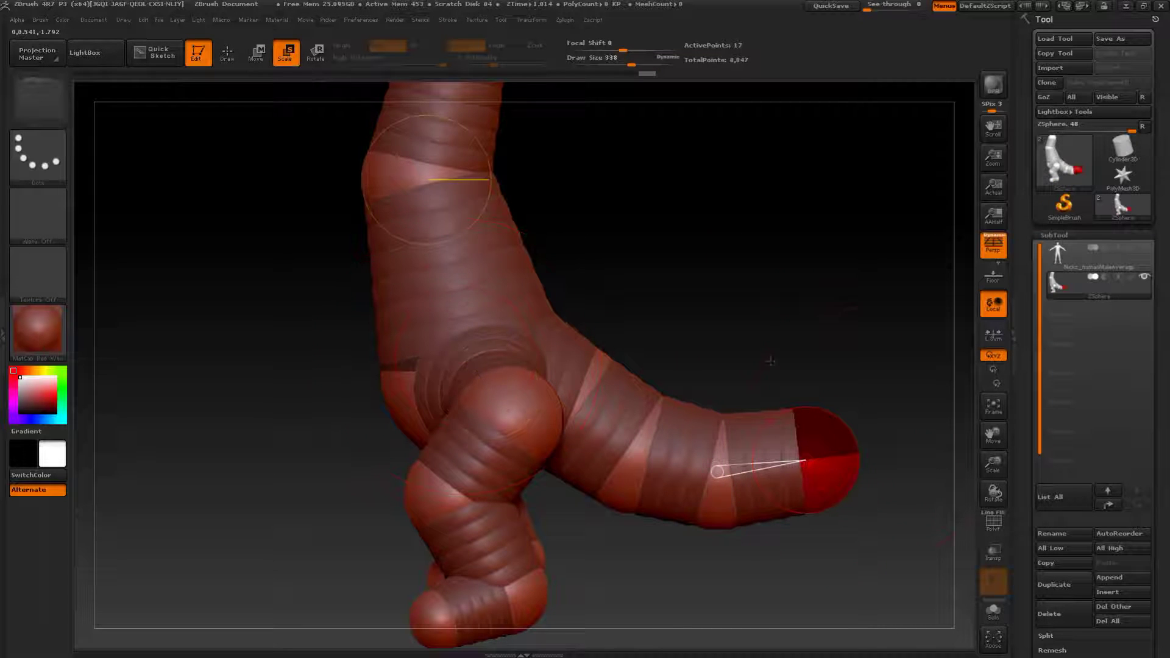
pyautogui.moveTo(823, 475); pyautogui.dragTo(889, 355)
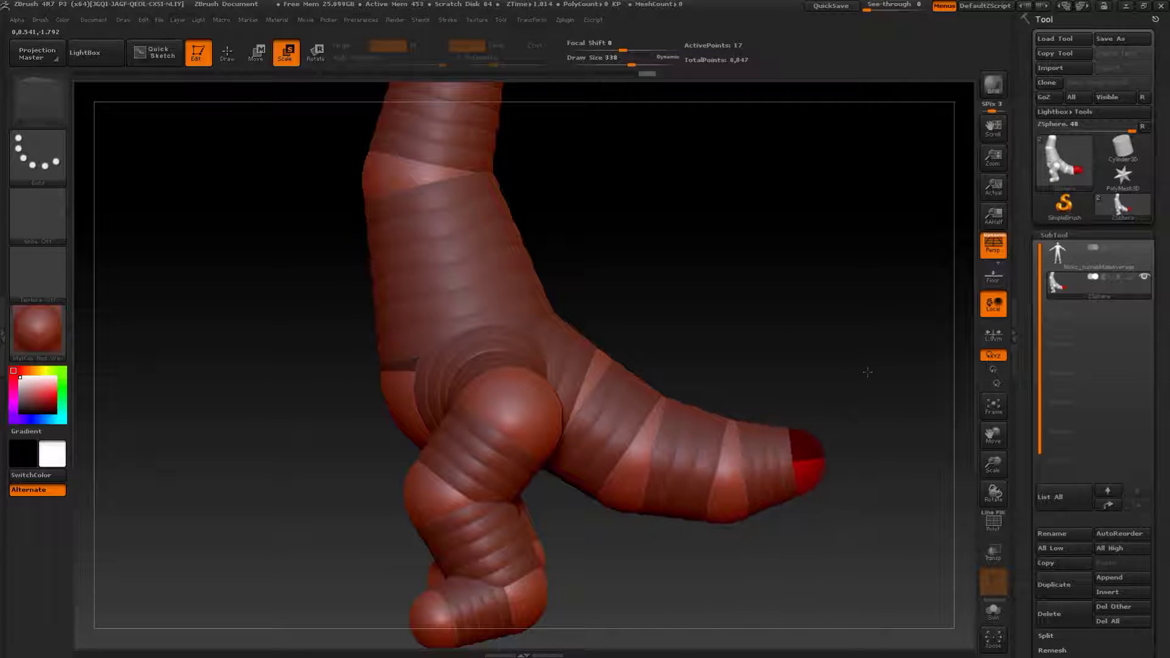
# - Insert a ZSphere in the middle of the torso and move the topmost ZSphere back toward the tail side
pyautogui.moveTo(786, 332)
pyautogui.mouseDown()
pyautogui.moveTo(556, 421)
pyautogui.moveTo(520, 457)
pyautogui.moveTo(488, 344)
pyautogui.moveTo(543, 328)
pyautogui.mouseUp()
pyautogui.press('q')
pyautogui.press('w')
pyautogui.moveTo(513, 165); pyautogui.dragTo(547, 164)
pyautogui.keyDown('alt'); pyautogui.moveTo(751, 229); pyautogui.dragTo(736, 283); pyautogui.keyUp('alt')
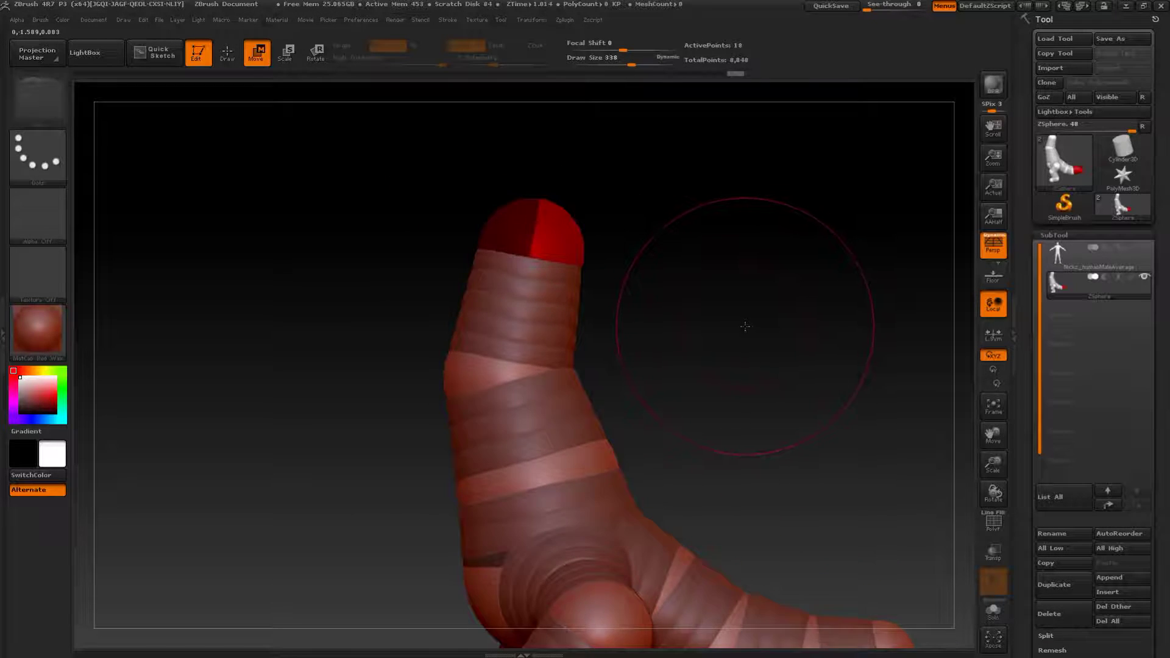
# - Check the body's shape in the skin preview and return to the ZSpheres
pyautogui.press('a')
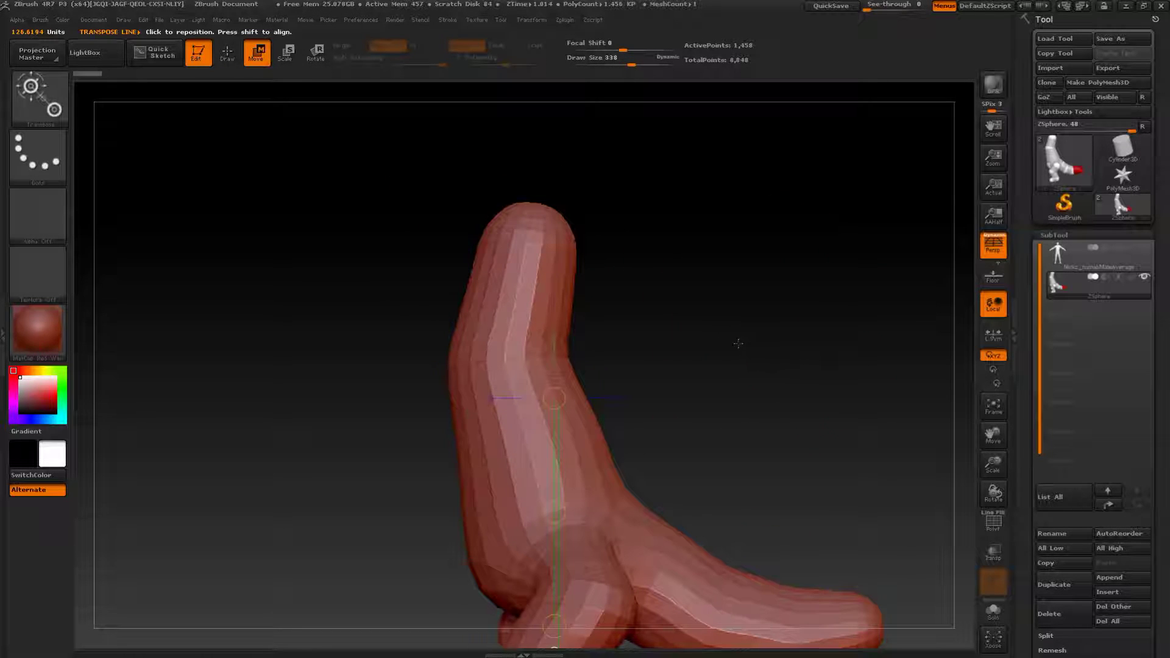
pyautogui.press('q')
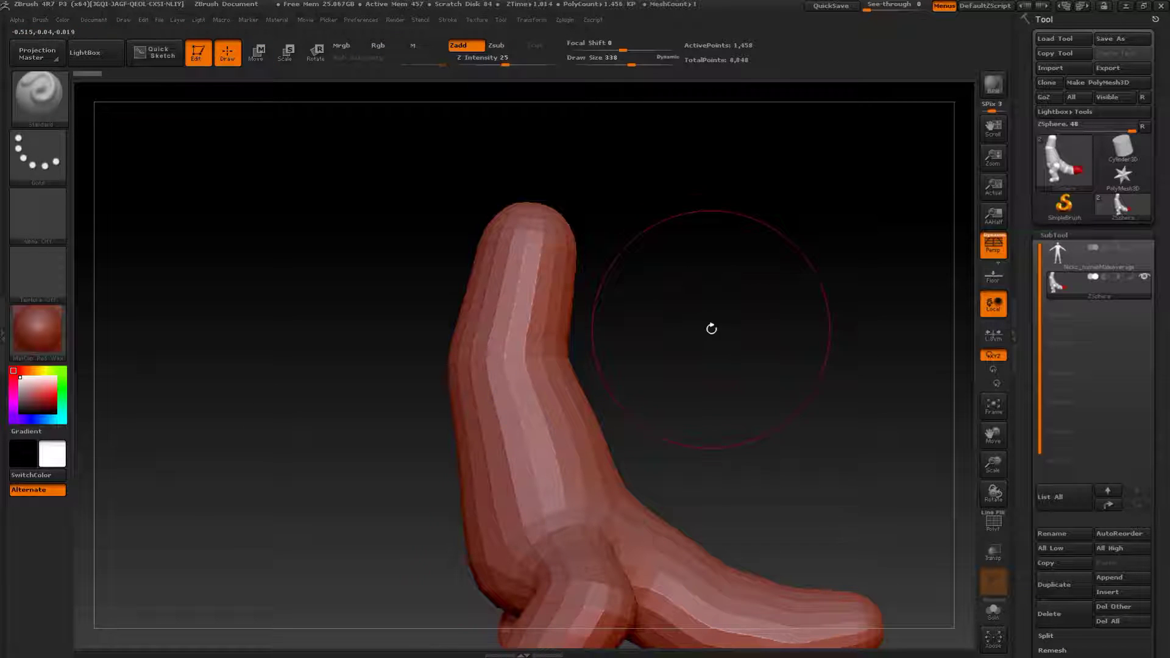
pyautogui.hotkey('shift', 'a')
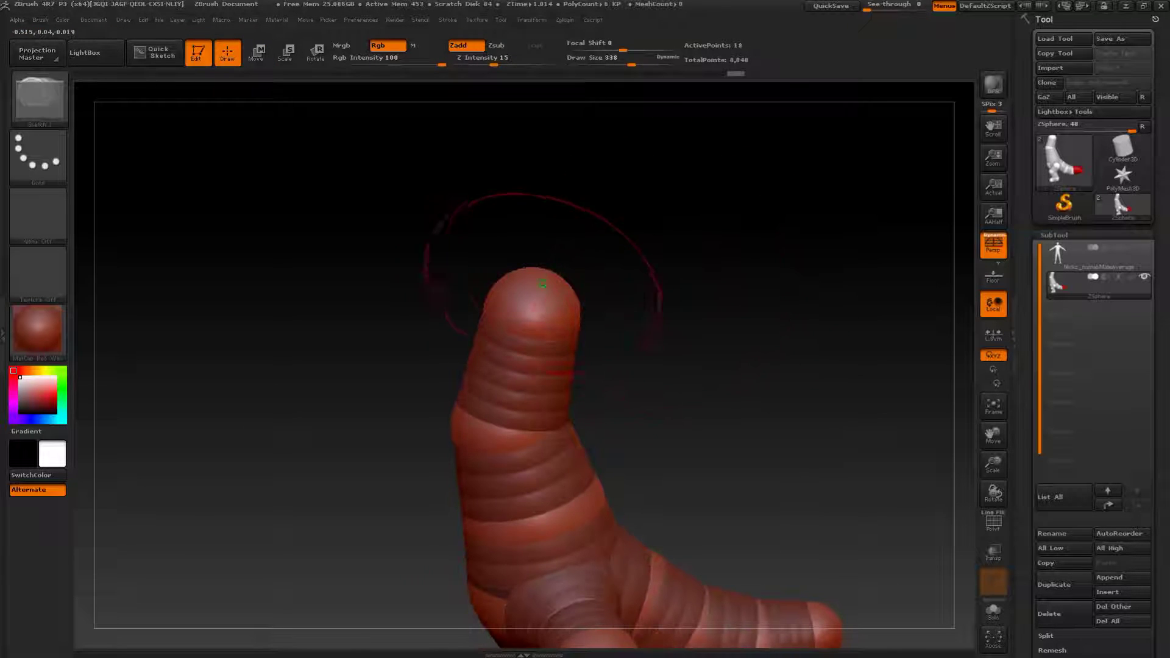
# - Try to draw a child ZSphere on the topmost ZSphere and undo it
pyautogui.moveTo(634, 246)
pyautogui.mouseDown()
pyautogui.moveTo(579, 295)
pyautogui.moveTo(643, 332)
pyautogui.moveTo(808, 304)
pyautogui.moveTo(770, 340)
pyautogui.moveTo(736, 335)
pyautogui.moveTo(754, 332)
pyautogui.moveTo(763, 359)
pyautogui.moveTo(814, 337)
pyautogui.moveTo(865, 335)
pyautogui.mouseUp()
pyautogui.hotkey('shift', 'a')
pyautogui.press('a')
pyautogui.hotkey('ctrl', 'z')
pyautogui.moveTo(754, 349); pyautogui.dragTo(756, 360)
pyautogui.moveTo(541, 288); pyautogui.dragTo(576, 292)
pyautogui.hotkey('ctrl', 'z')
pyautogui.hotkey('ctrl', 'z')
pyautogui.moveTo(689, 304); pyautogui.dragTo(637, 347)
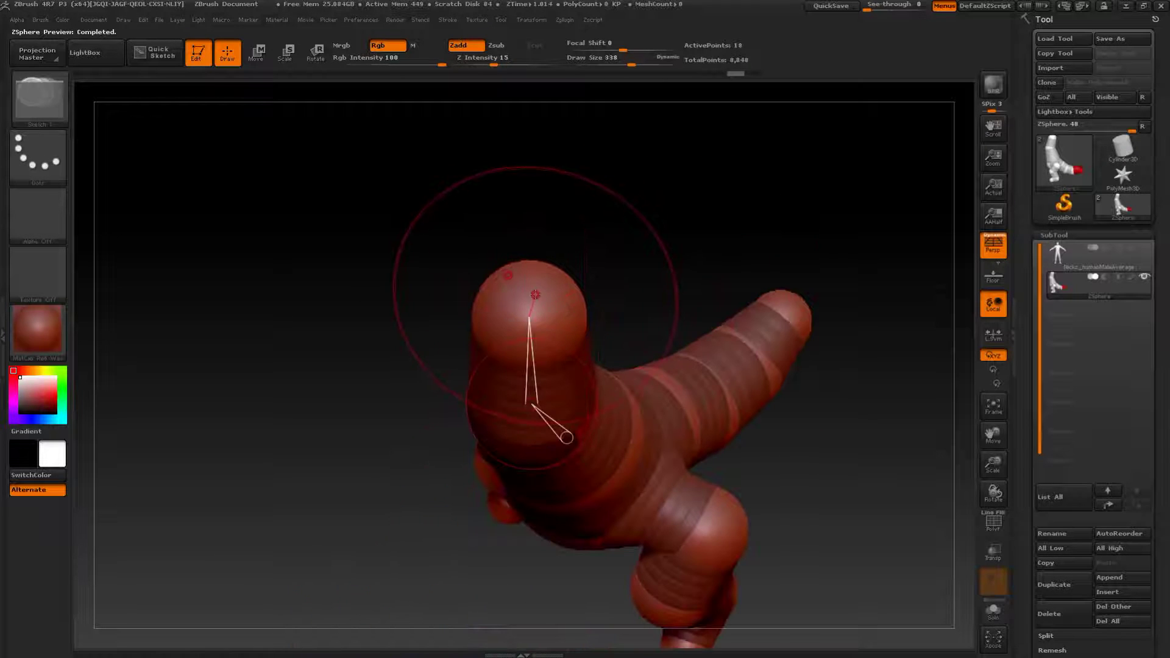
pyautogui.moveTo(567, 438); pyautogui.dragTo(525, 290)
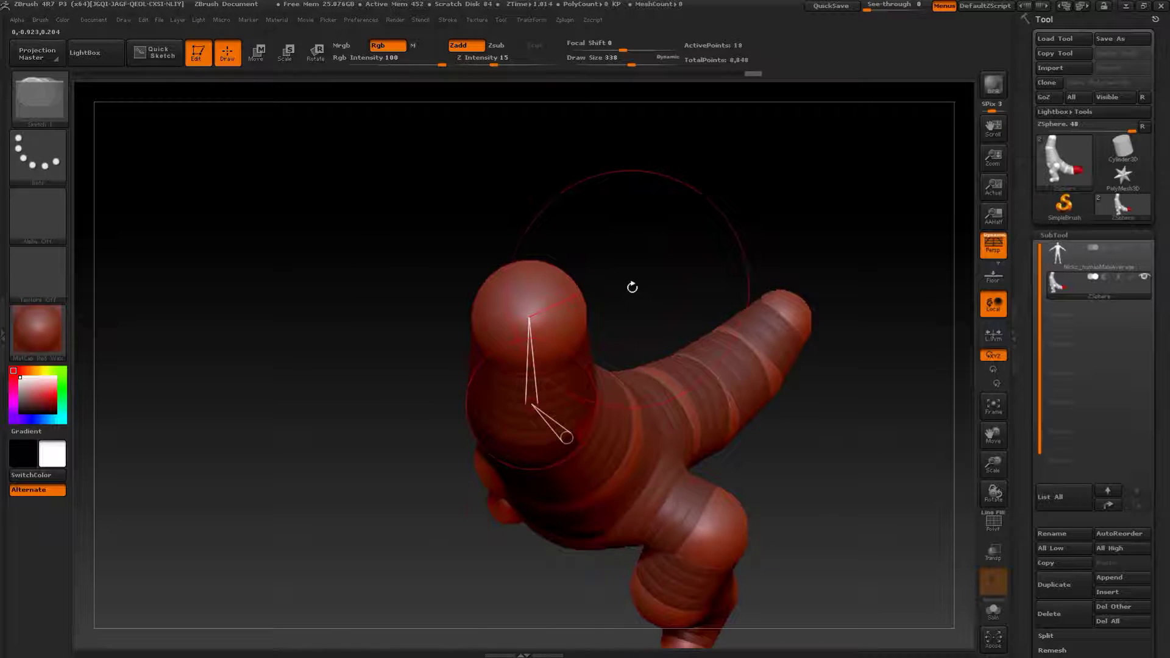
# - Scale up the topmost ZSphere to form the head, check it in the skin preview and return to the ZSpheres
pyautogui.moveTo(632, 287); pyautogui.dragTo(601, 287)
pyautogui.press('e')
pyautogui.moveTo(529, 325); pyautogui.dragTo(781, 640)
pyautogui.press('a')
pyautogui.moveTo(779, 375); pyautogui.dragTo(791, 413)
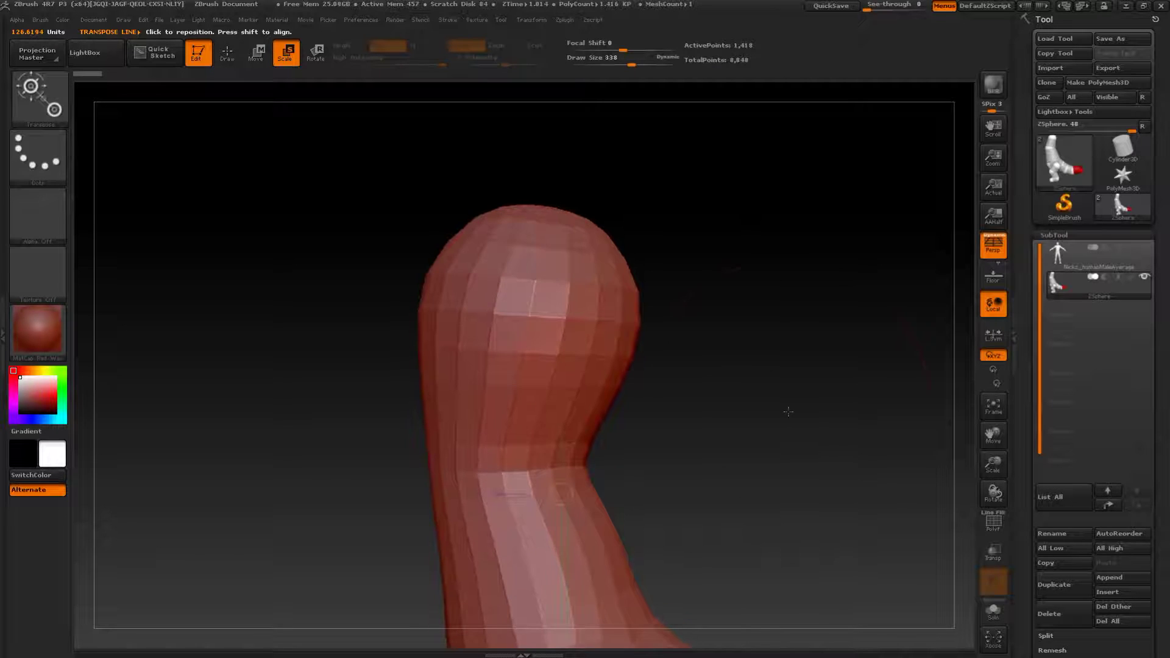
pyautogui.press('a')
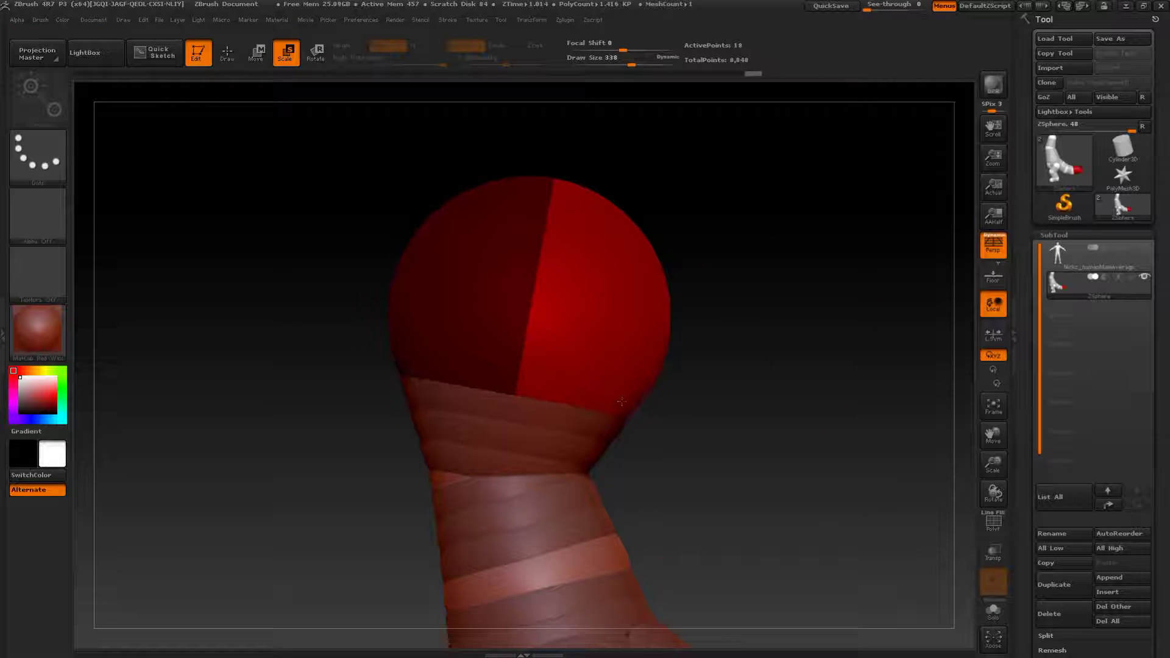
pyautogui.press('a')
# - With draw size 154, draw a ZSphere on the front of the head and move it forward to form the snout
pyautogui.press('s')
pyautogui.moveTo(771, 358)
pyautogui.mouseDown()
pyautogui.moveTo(754, 358)
pyautogui.moveTo(765, 396)
pyautogui.mouseUp()
pyautogui.press('q')
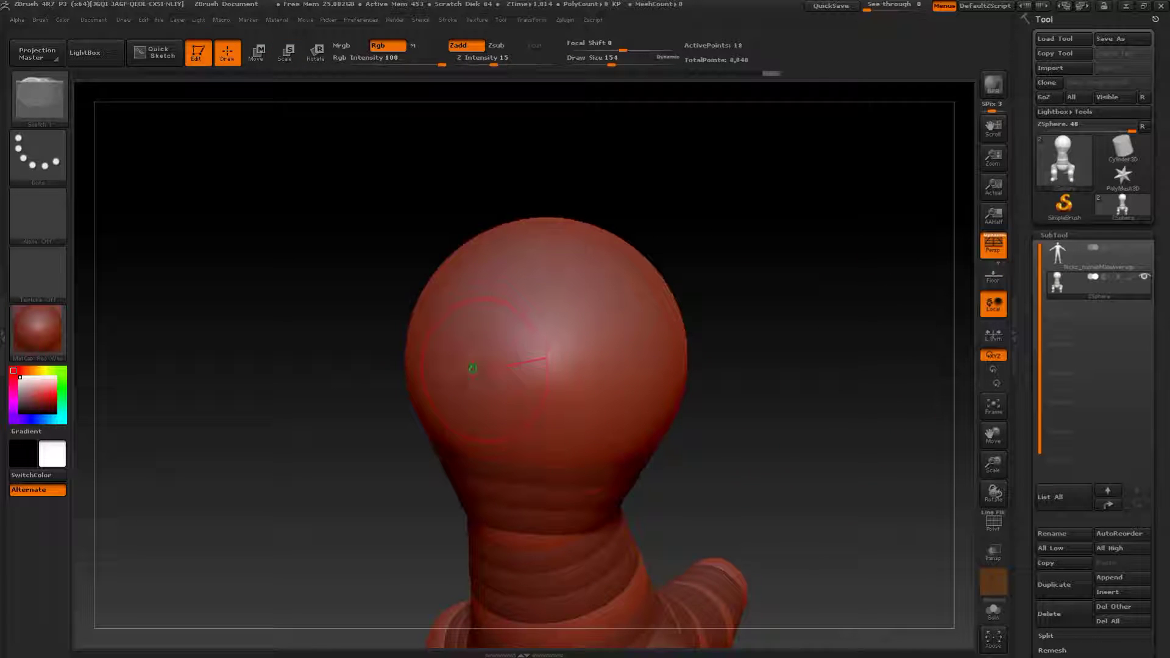
pyautogui.moveTo(473, 370); pyautogui.dragTo(499, 458)
pyautogui.moveTo(826, 377); pyautogui.dragTo(825, 330)
pyautogui.press('w')
pyautogui.moveTo(476, 317); pyautogui.dragTo(294, 390)
pyautogui.keyDown('alt'); pyautogui.moveTo(785, 364); pyautogui.dragTo(798, 341); pyautogui.keyUp('alt')
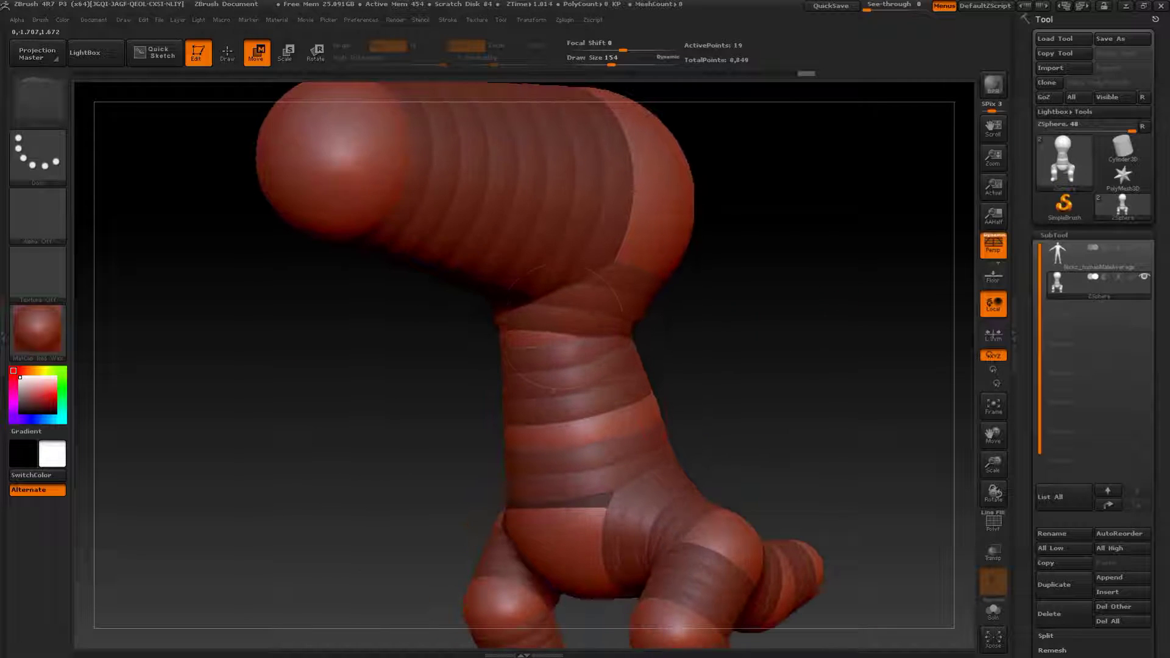
# - Insert a ZSphere in the upper torso at shoulder height
pyautogui.press('q')
pyautogui.click(611, 376)
pyautogui.moveTo(776, 316)
pyautogui.keyDown('alt'); pyautogui.mouseDown()
pyautogui.moveTo(783, 334)
pyautogui.moveTo(725, 351)
pyautogui.mouseUp(); pyautogui.keyUp('alt')
# - With draw size 124, draw symmetrical ZSpheres from the shoulders and move them into arms bent forward at the elbows
pyautogui.press('s')
pyautogui.moveTo(672, 360); pyautogui.dragTo(656, 362)
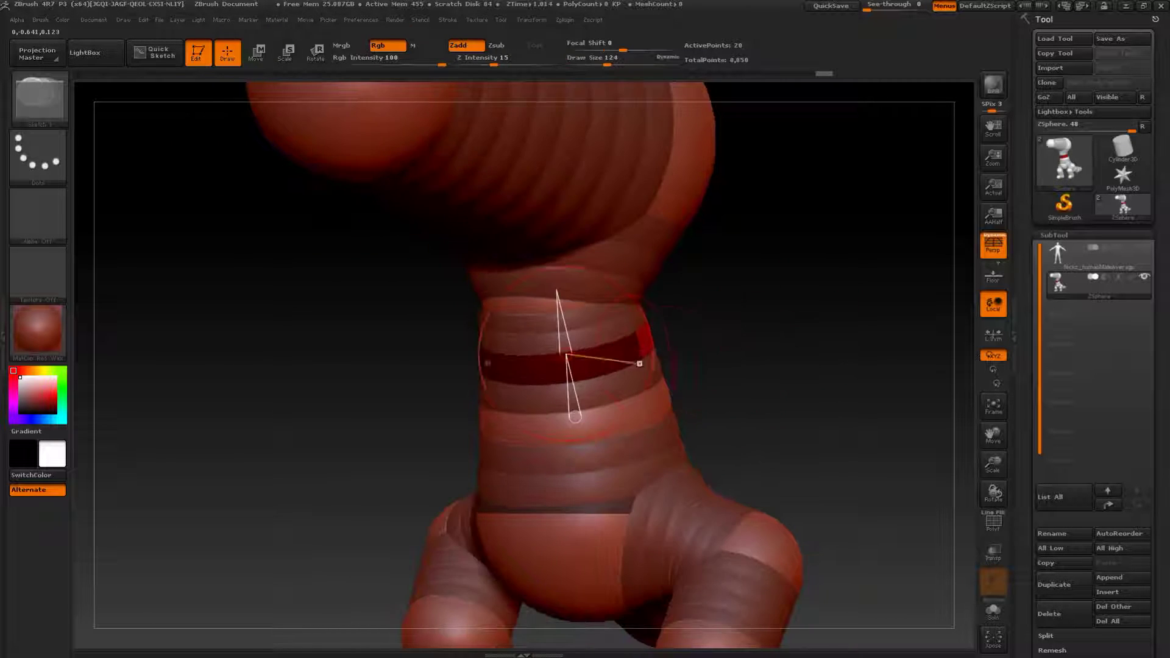
pyautogui.moveTo(720, 365)
pyautogui.mouseDown()
pyautogui.moveTo(726, 356)
pyautogui.moveTo(707, 349)
pyautogui.moveTo(744, 350)
pyautogui.mouseUp()
pyautogui.press('w')
pyautogui.moveTo(839, 379)
pyautogui.mouseDown()
pyautogui.moveTo(694, 329)
pyautogui.moveTo(709, 352)
pyautogui.mouseUp()
pyautogui.press('q')
pyautogui.moveTo(769, 286); pyautogui.dragTo(746, 390)
pyautogui.press('w')
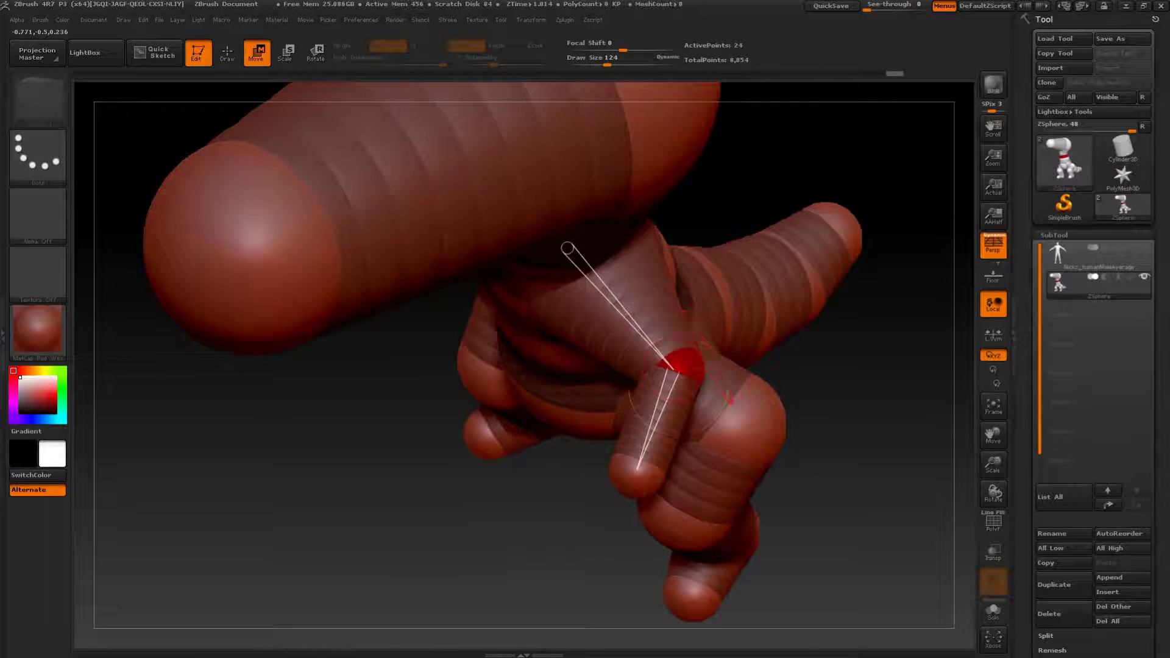
# - Examine the body with its new arms in the skin preview and return to the ZSpheres
pyautogui.press('f')
pyautogui.keyDown('shift'); pyautogui.moveTo(831, 305); pyautogui.dragTo(850, 329); pyautogui.keyUp('shift')
pyautogui.moveTo(878, 332); pyautogui.dragTo(835, 297)
pyautogui.press('a')
pyautogui.press('a')
pyautogui.moveTo(834, 257)
pyautogui.keyDown('alt'); pyautogui.mouseDown()
pyautogui.moveTo(791, 316)
pyautogui.moveTo(836, 264)
pyautogui.moveTo(793, 262)
pyautogui.mouseUp(); pyautogui.keyUp('alt')
# - With draw size 217, draw a ZSphere on top of the head to raise the cranium and check it in the skin preview
pyautogui.press('s')
pyautogui.moveTo(612, 259); pyautogui.dragTo(624, 259)
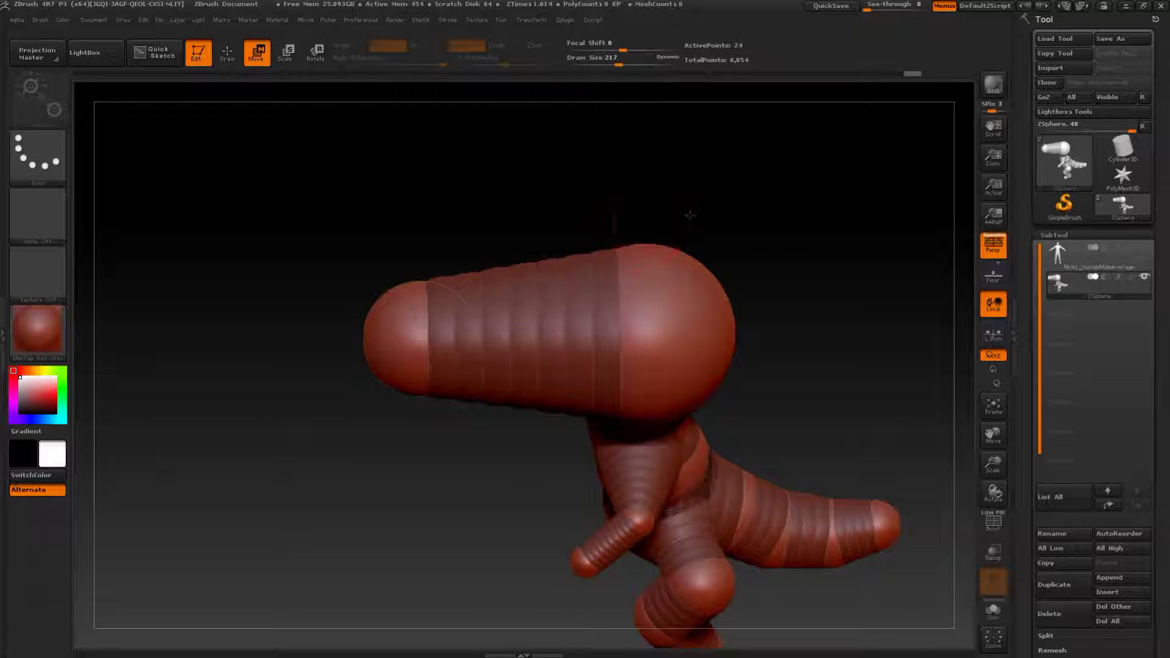
pyautogui.moveTo(689, 215); pyautogui.dragTo(683, 294)
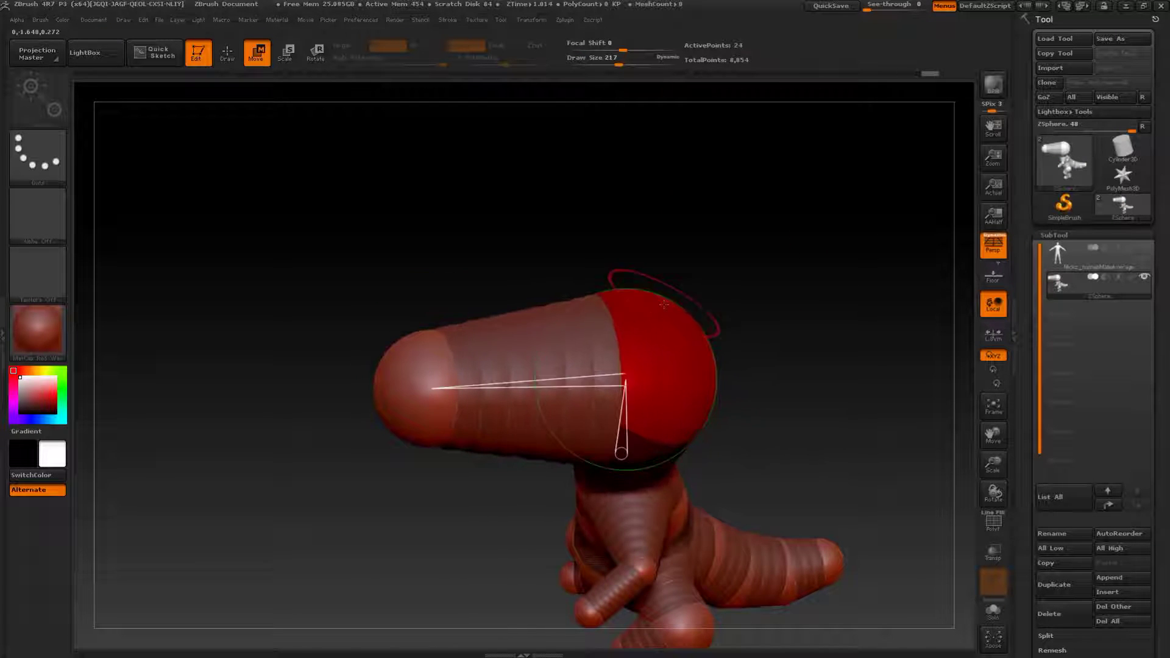
pyautogui.press('q')
pyautogui.hotkey('ctrl', 'z')
pyautogui.moveTo(723, 305); pyautogui.dragTo(776, 290)
pyautogui.moveTo(665, 310); pyautogui.dragTo(752, 324)
pyautogui.press('a')
pyautogui.moveTo(870, 386); pyautogui.dragTo(820, 341)
pyautogui.press('a')
# - With draw size 101, draw ZSpheres on the arm tips as hands and move them into position
pyautogui.press('s')
pyautogui.moveTo(676, 450); pyautogui.dragTo(670, 480)
pyautogui.press('s')
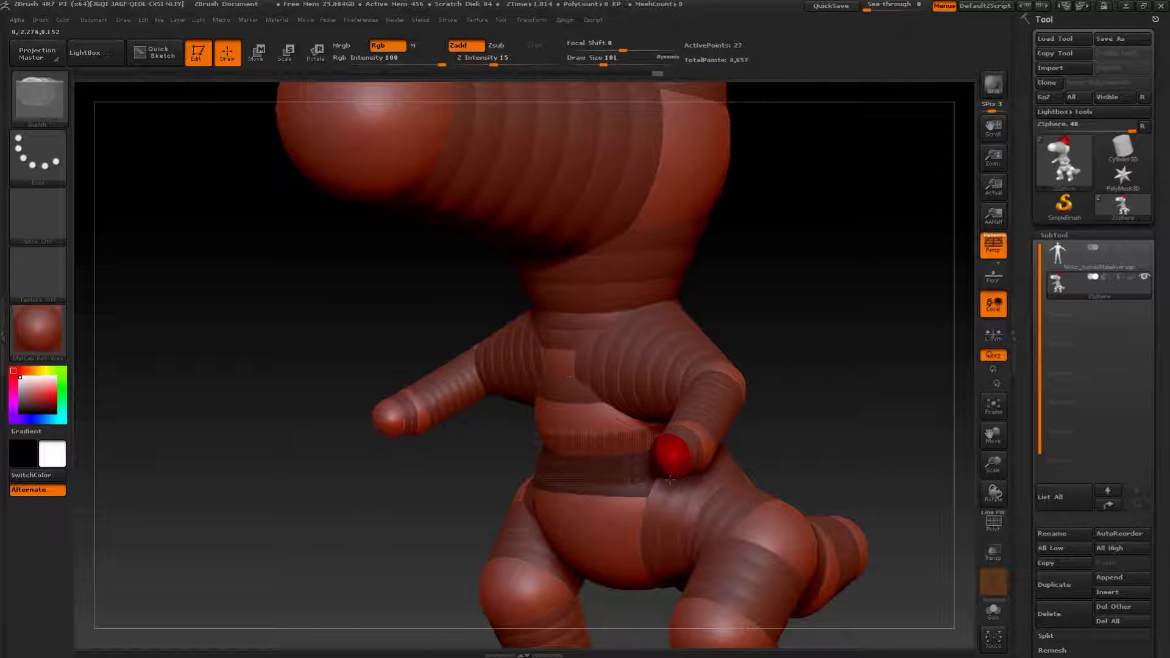
pyautogui.moveTo(861, 390); pyautogui.dragTo(792, 381)
pyautogui.press('w')
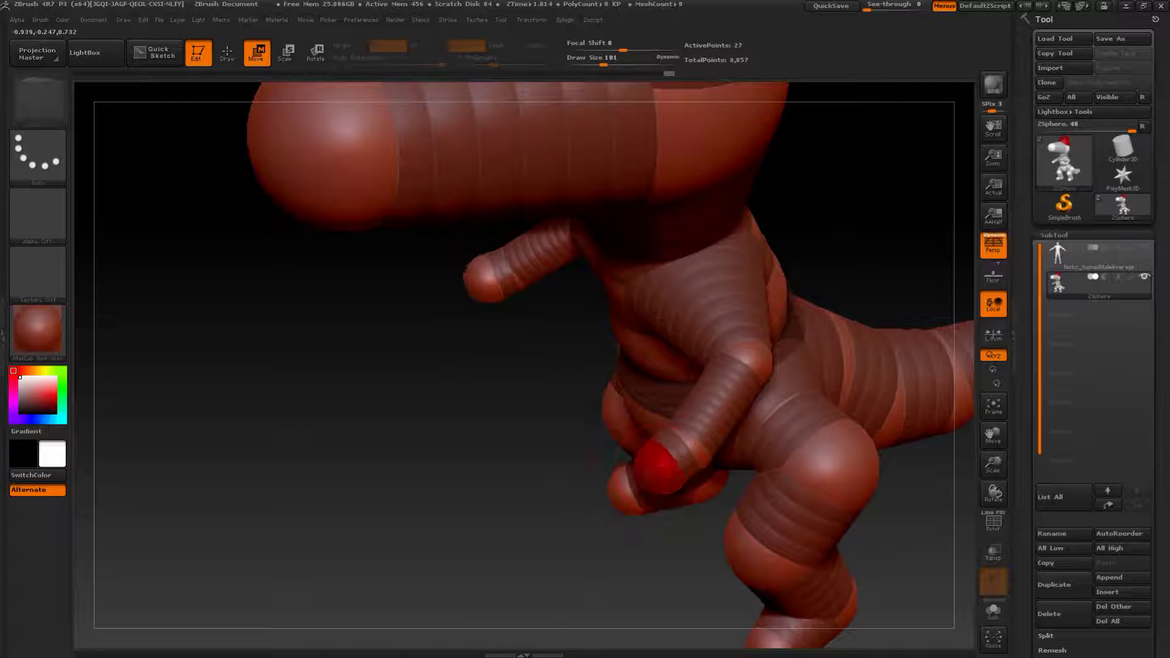
pyautogui.moveTo(672, 463); pyautogui.dragTo(636, 480)
# - With draw size 182, reposition the ZSpheres to lengthen the arms and refine the body's pose and proportions
pyautogui.keyDown('shift'); pyautogui.moveTo(420, 518); pyautogui.dragTo(512, 521); pyautogui.keyUp('shift')
pyautogui.press('s')
pyautogui.click(803, 404)
pyautogui.moveTo(796, 415); pyautogui.dragTo(786, 360)
pyautogui.moveTo(651, 316); pyautogui.dragTo(659, 324)
pyautogui.moveTo(792, 378); pyautogui.dragTo(665, 388)
pyautogui.moveTo(584, 382); pyautogui.dragTo(557, 443)
pyautogui.moveTo(665, 326); pyautogui.dragTo(809, 398)
pyautogui.moveTo(688, 298); pyautogui.dragTo(669, 293)
pyautogui.moveTo(777, 341); pyautogui.dragTo(814, 335)
pyautogui.moveTo(813, 335)
pyautogui.keyDown('alt'); pyautogui.mouseDown()
pyautogui.moveTo(815, 319)
pyautogui.moveTo(831, 359)
pyautogui.moveTo(853, 343)
pyautogui.moveTo(804, 326)
pyautogui.moveTo(829, 320)
pyautogui.mouseUp(); pyautogui.keyUp('alt')
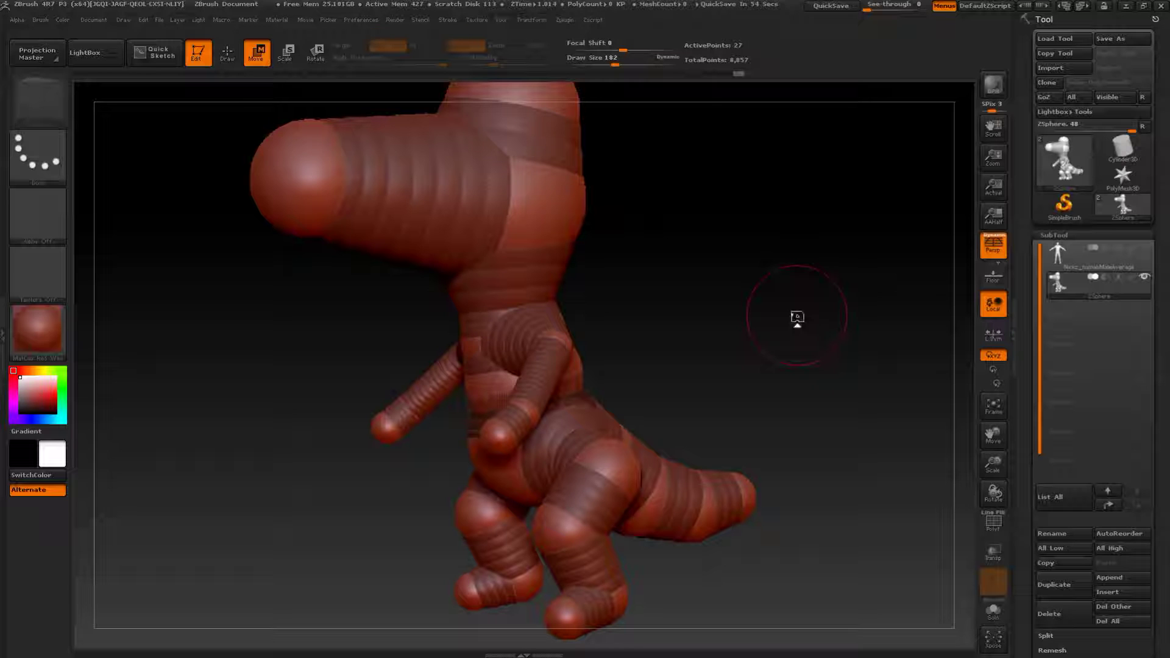
pyautogui.moveTo(872, 381); pyautogui.dragTo(781, 349)
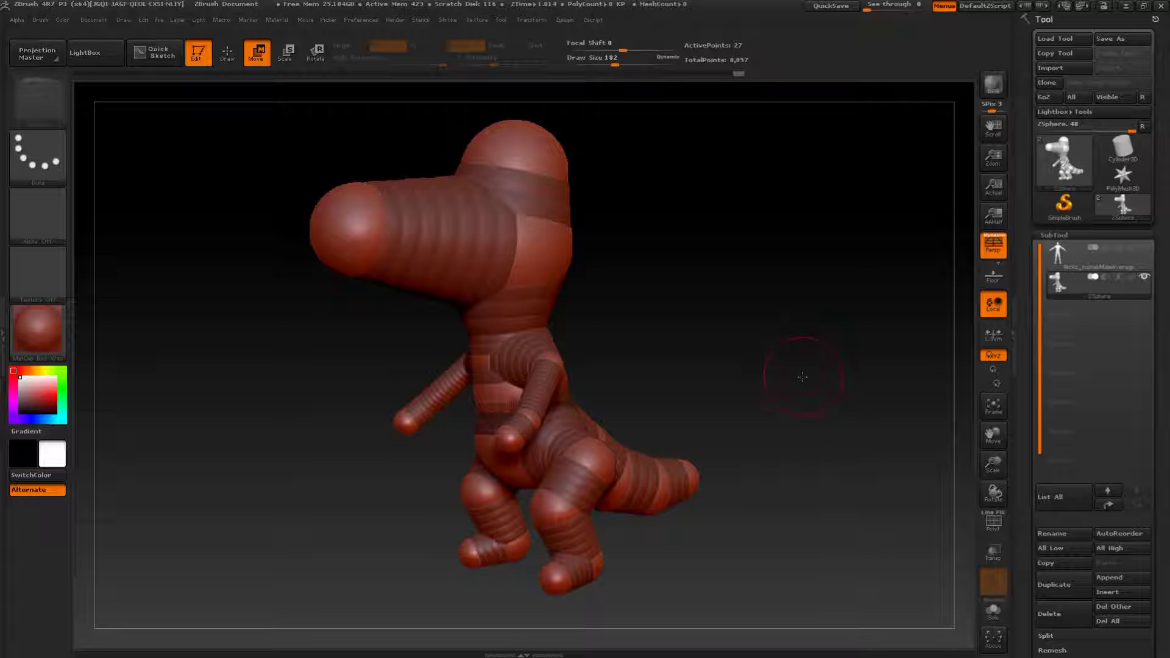
# - Turn on the skin preview, inspect the mesh topology with PolyFrame, and view the plain mesh from different angles
pyautogui.press('a')
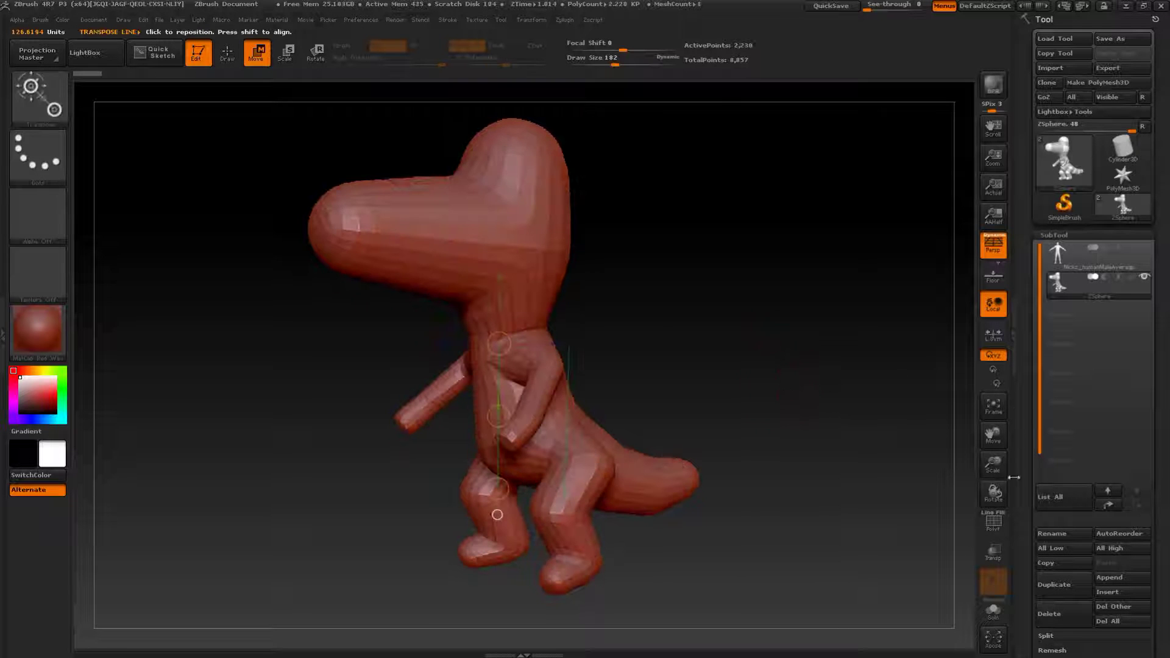
pyautogui.click(1000, 527)
pyautogui.moveTo(809, 437); pyautogui.dragTo(939, 467)
pyautogui.moveTo(755, 434); pyautogui.dragTo(806, 445)
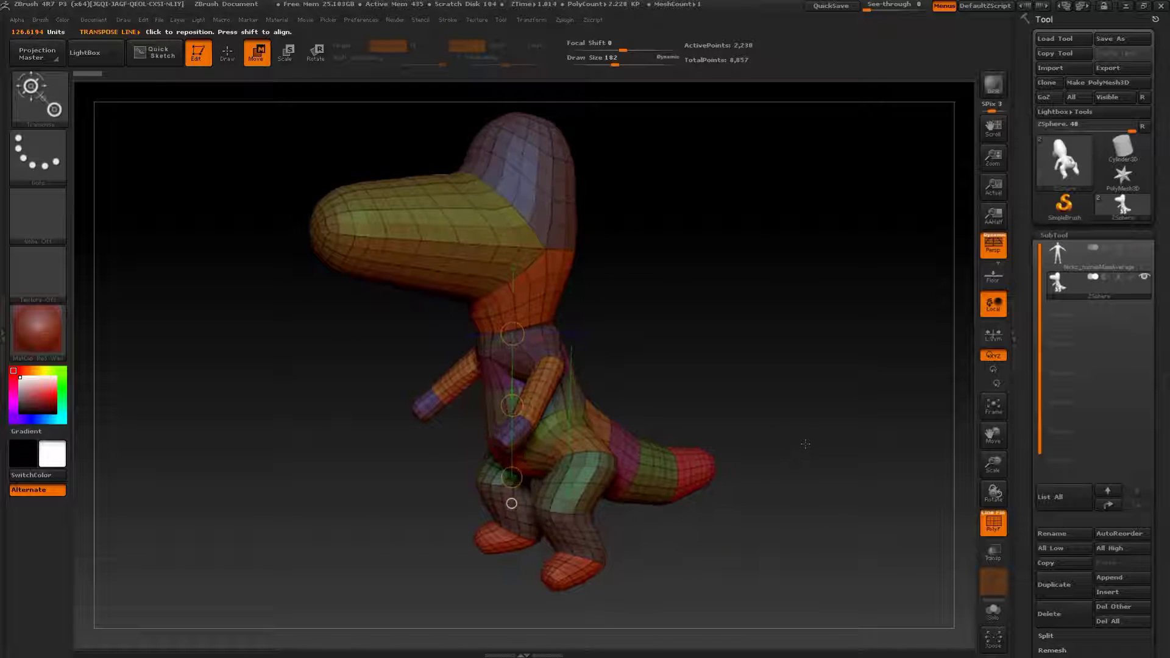
pyautogui.click(990, 528)
pyautogui.press('q')
pyautogui.moveTo(802, 365)
pyautogui.mouseDown()
pyautogui.moveTo(817, 376)
pyautogui.moveTo(794, 373)
pyautogui.moveTo(807, 373)
pyautogui.mouseUp()
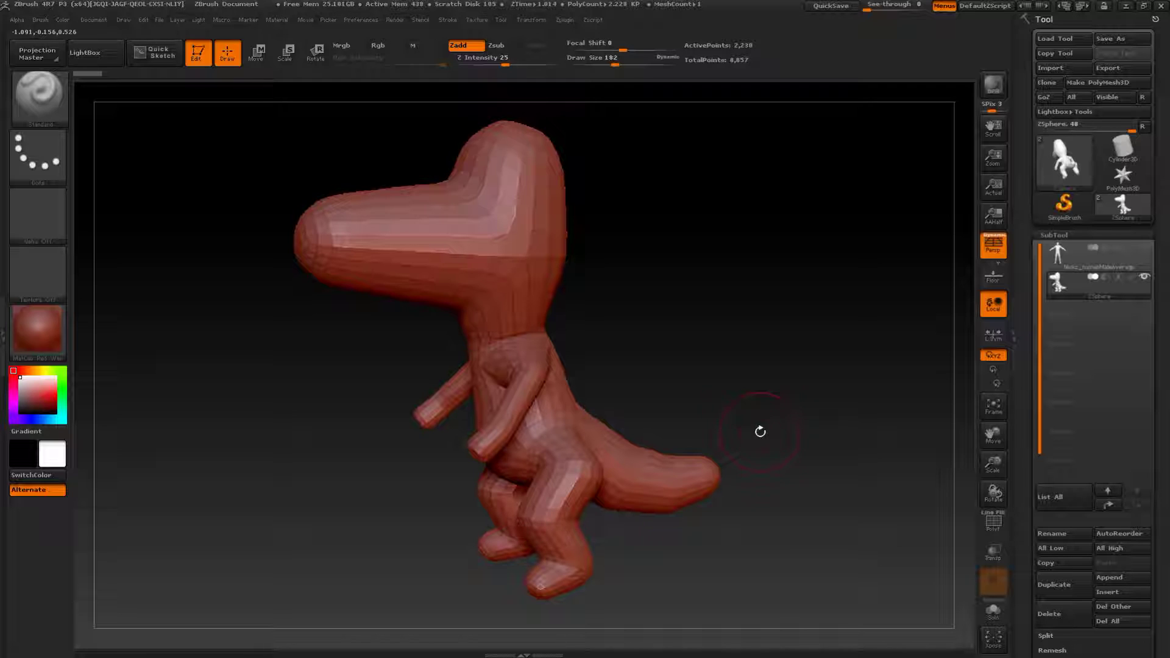
pyautogui.moveTo(38, 332)
pyautogui.moveTo(38, 274)
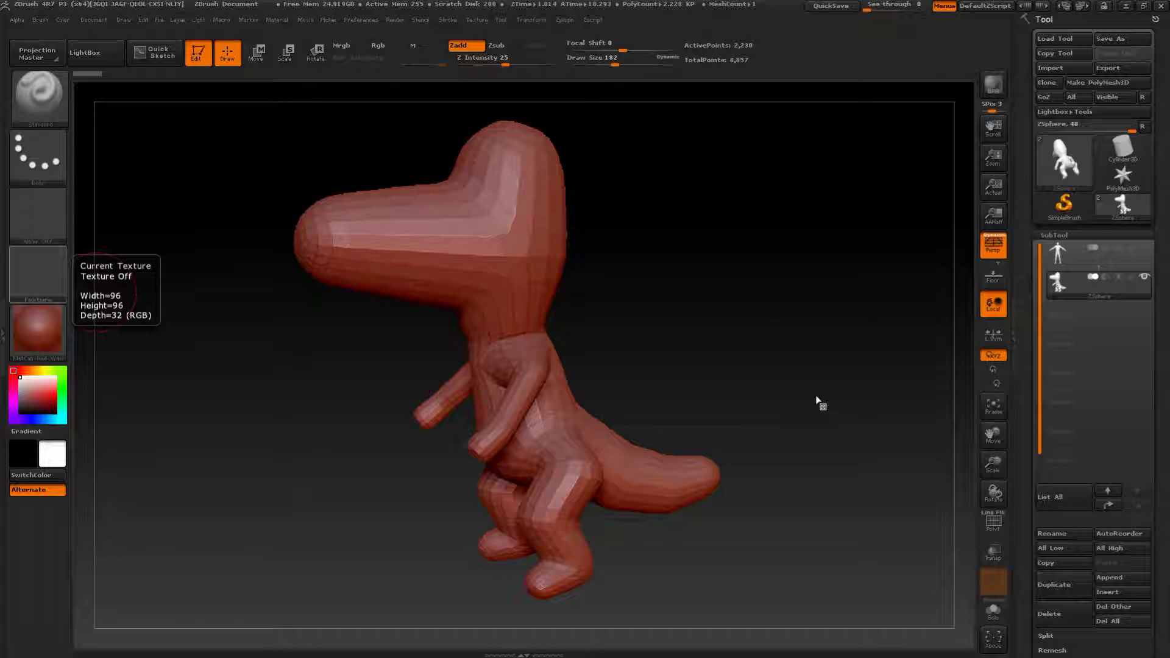
pyautogui.moveTo(802, 416); pyautogui.dragTo(725, 464)
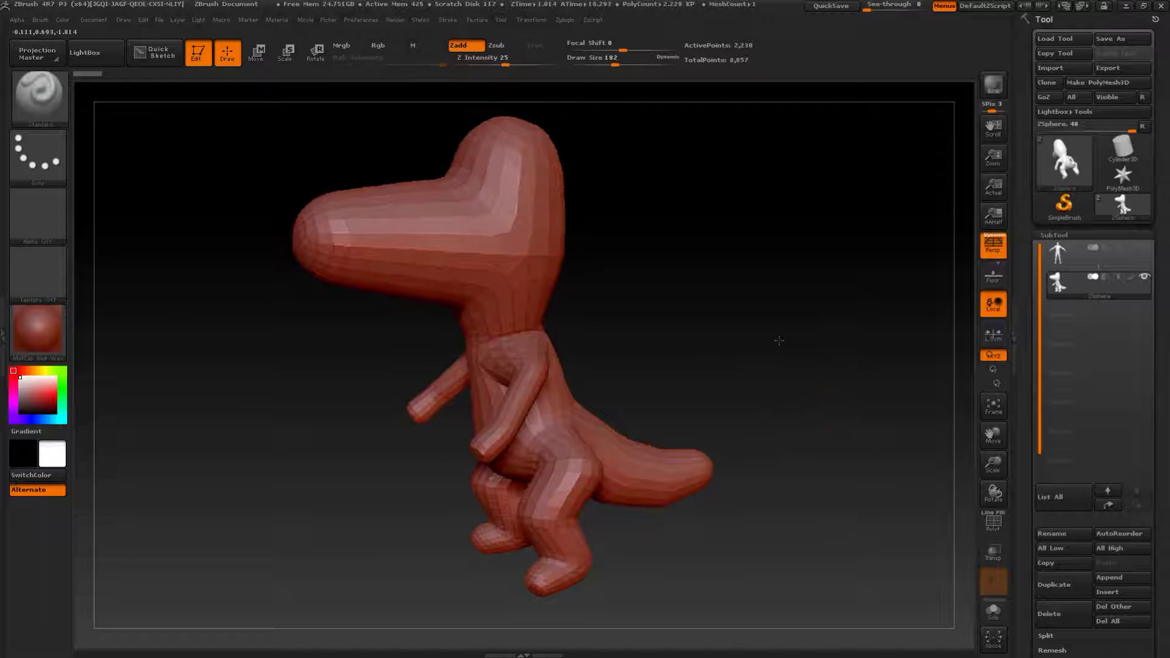
pyautogui.keyDown('alt'); pyautogui.moveTo(778, 341); pyautogui.dragTo(811, 375); pyautogui.keyUp('alt')
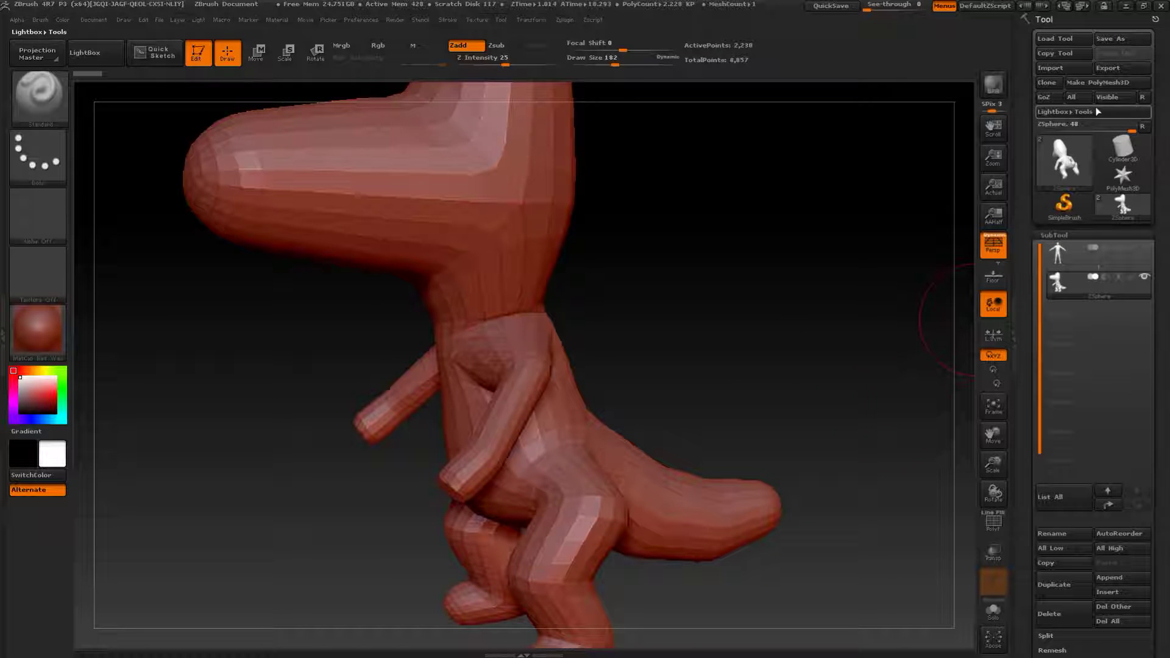
# - Show the human figure and uniformly scale the crocodile mesh down to about two thirds of the figure's height
pyautogui.click(1144, 248)
pyautogui.keyDown('alt'); pyautogui.moveTo(877, 360); pyautogui.dragTo(734, 344); pyautogui.keyUp('alt')
pyautogui.moveTo(733, 344); pyautogui.dragTo(733, 315)
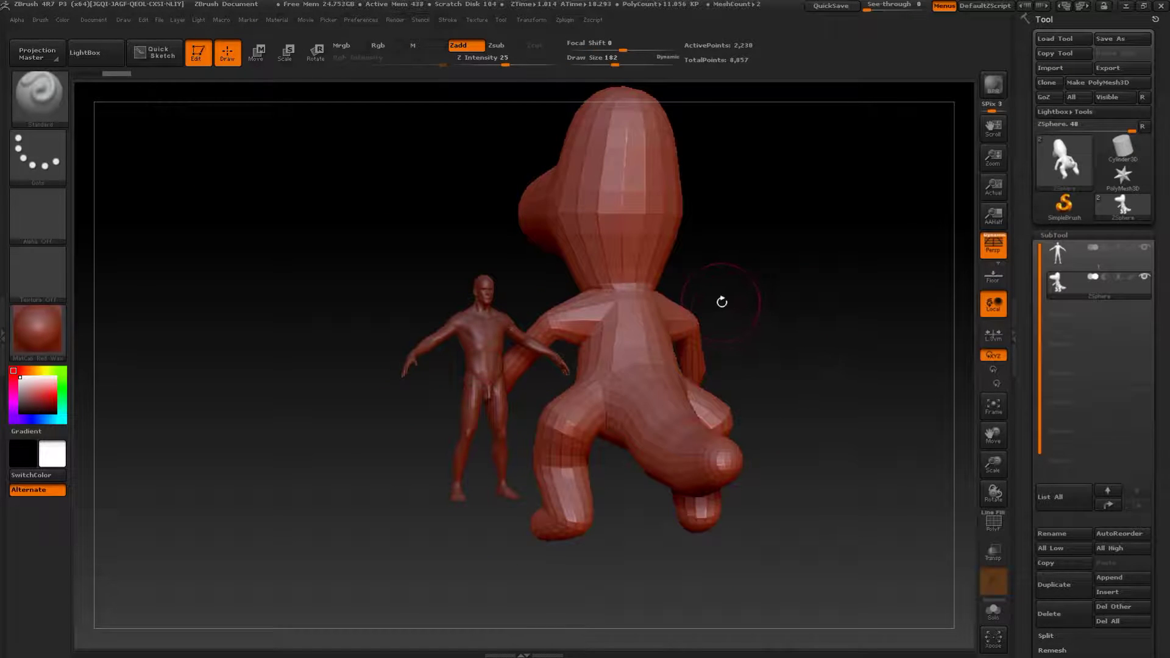
pyautogui.press('e')
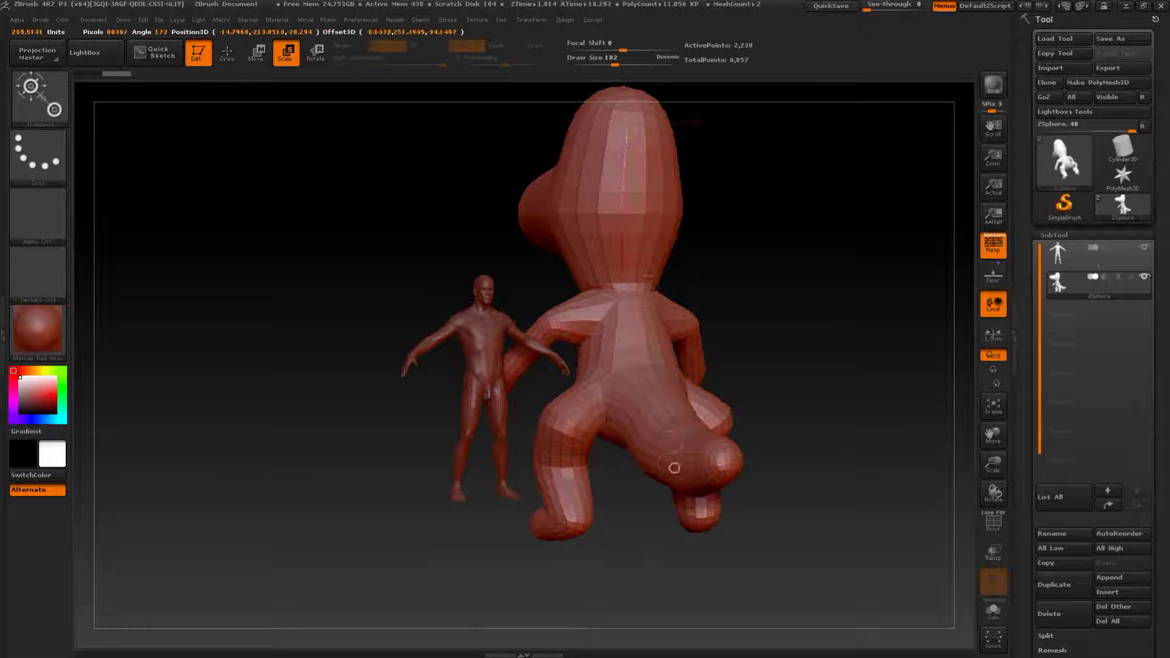
pyautogui.moveTo(733, 487)
pyautogui.mouseDown()
pyautogui.moveTo(691, 488)
pyautogui.moveTo(864, 400)
pyautogui.mouseUp()
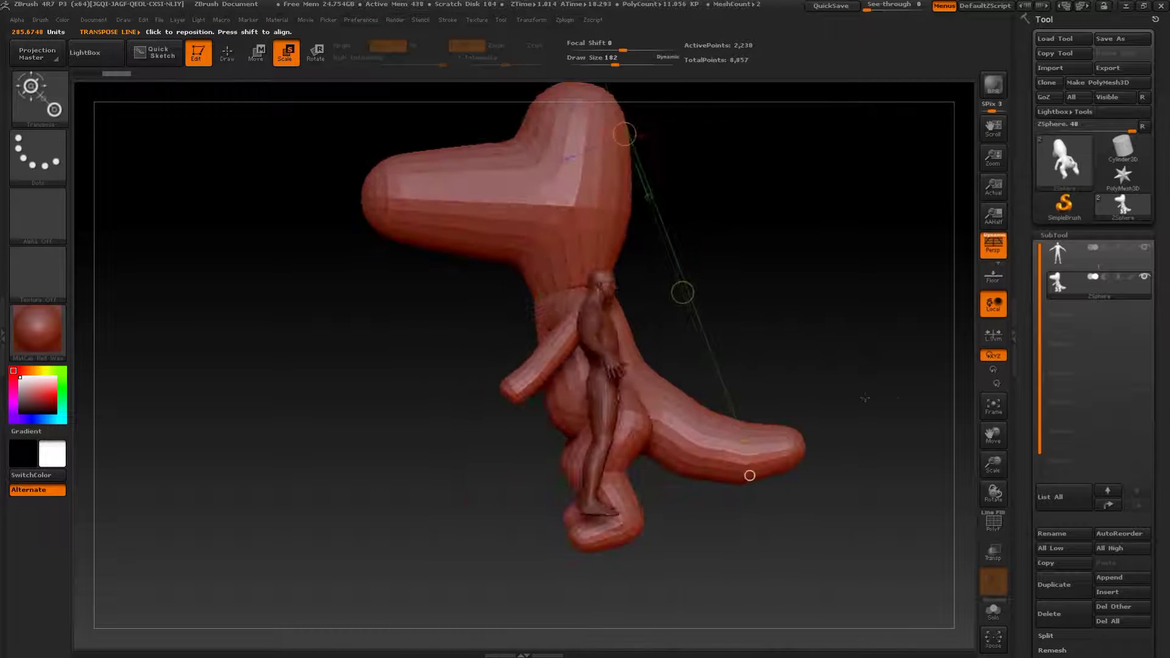
pyautogui.moveTo(548, 152)
pyautogui.mouseDown()
pyautogui.moveTo(609, 516)
pyautogui.moveTo(548, 569)
pyautogui.mouseUp()
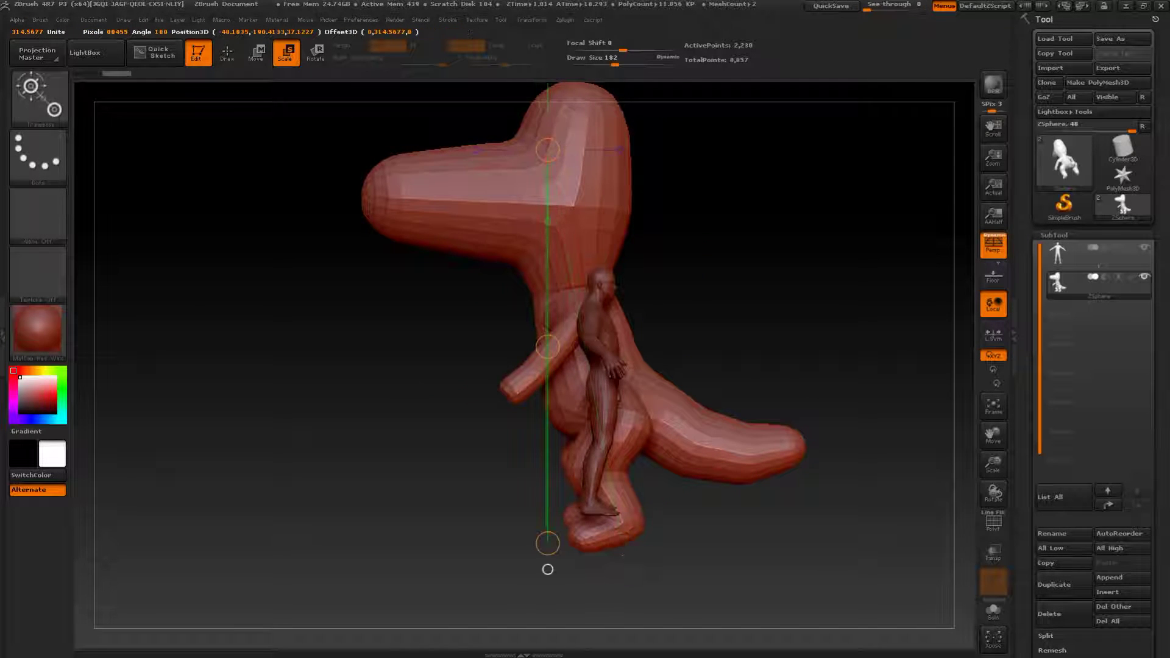
pyautogui.click(546, 359)
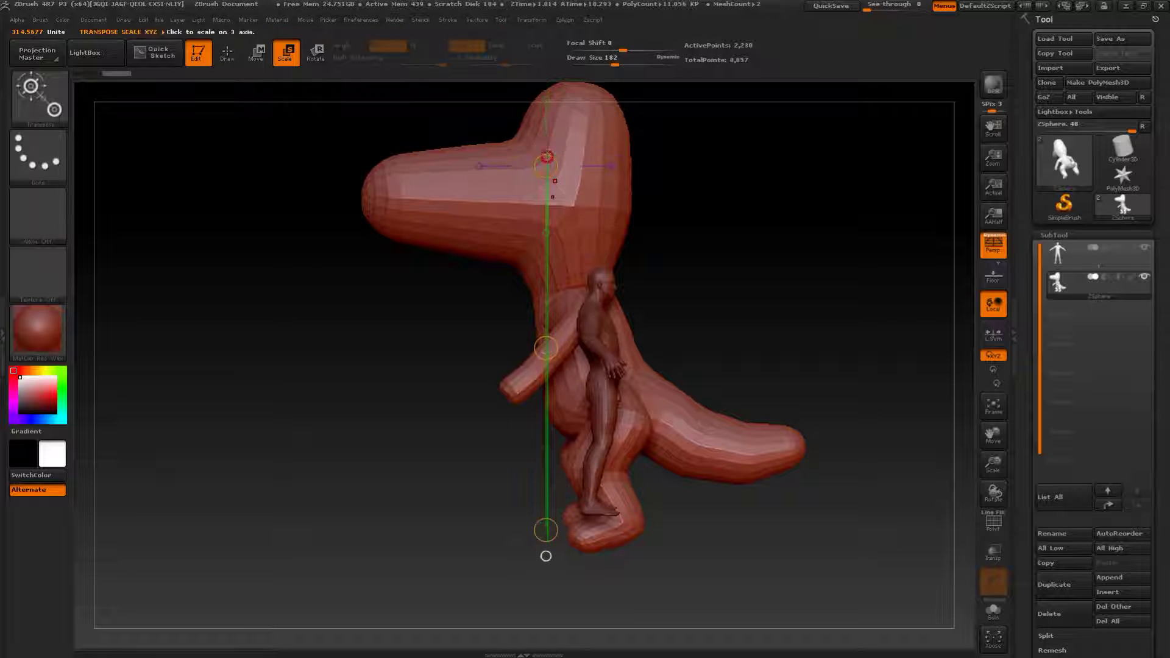
pyautogui.moveTo(547, 165); pyautogui.dragTo(547, 251)
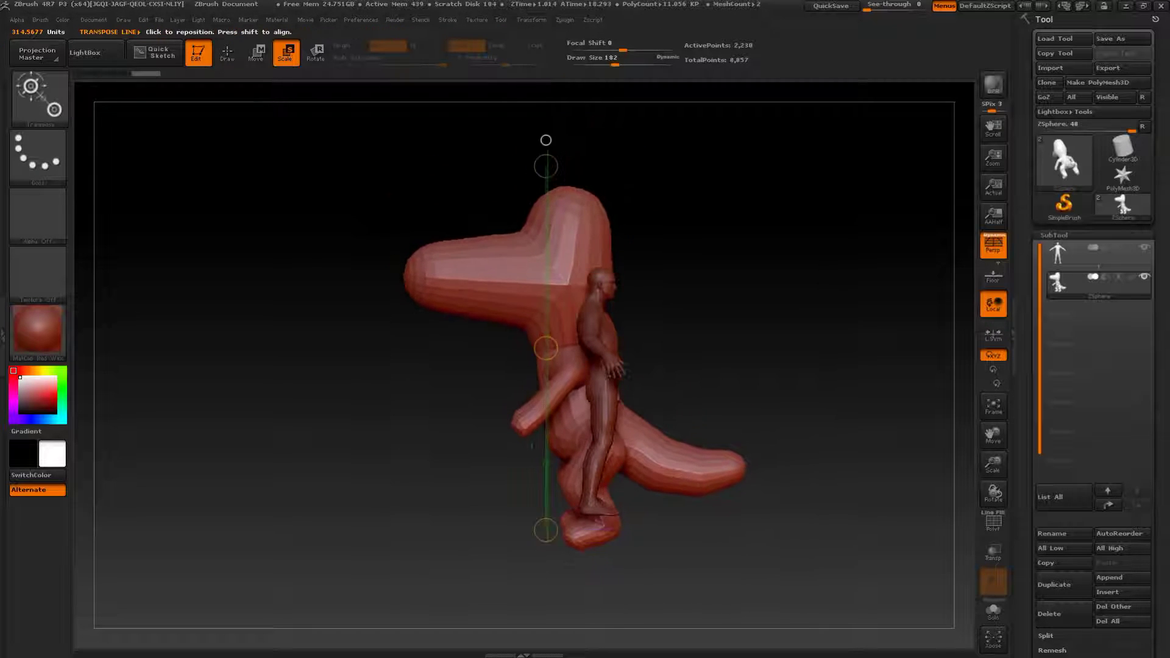
pyautogui.moveTo(547, 154); pyautogui.dragTo(548, 262)
pyautogui.moveTo(546, 185); pyautogui.dragTo(547, 248)
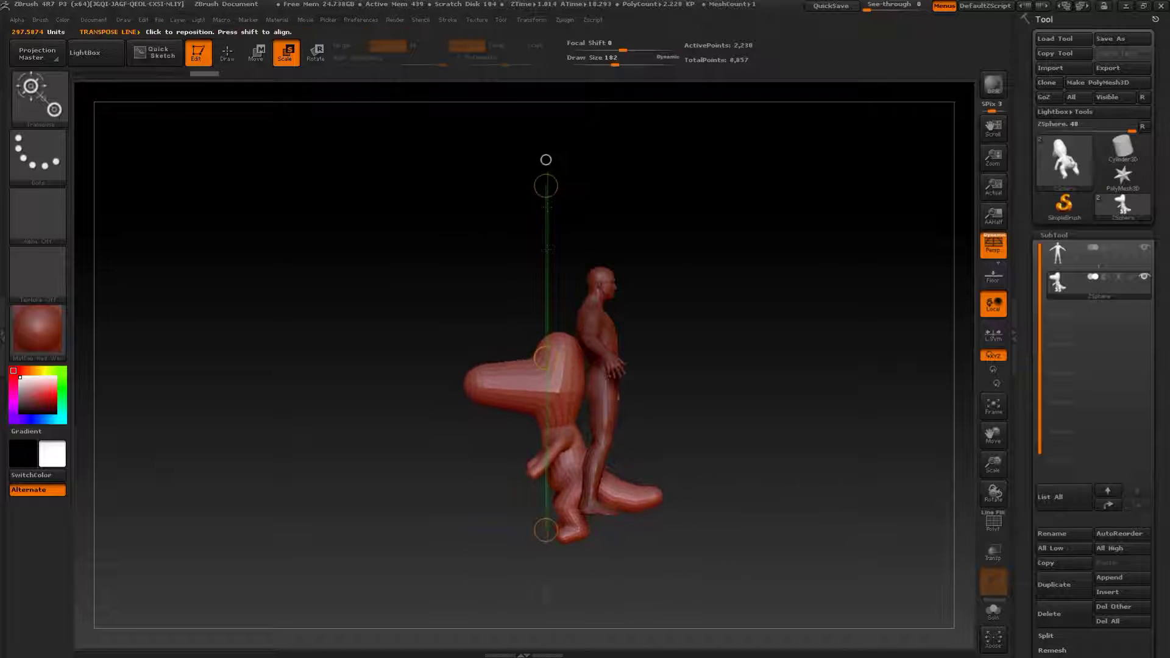
pyautogui.moveTo(546, 185); pyautogui.dragTo(546, 435)
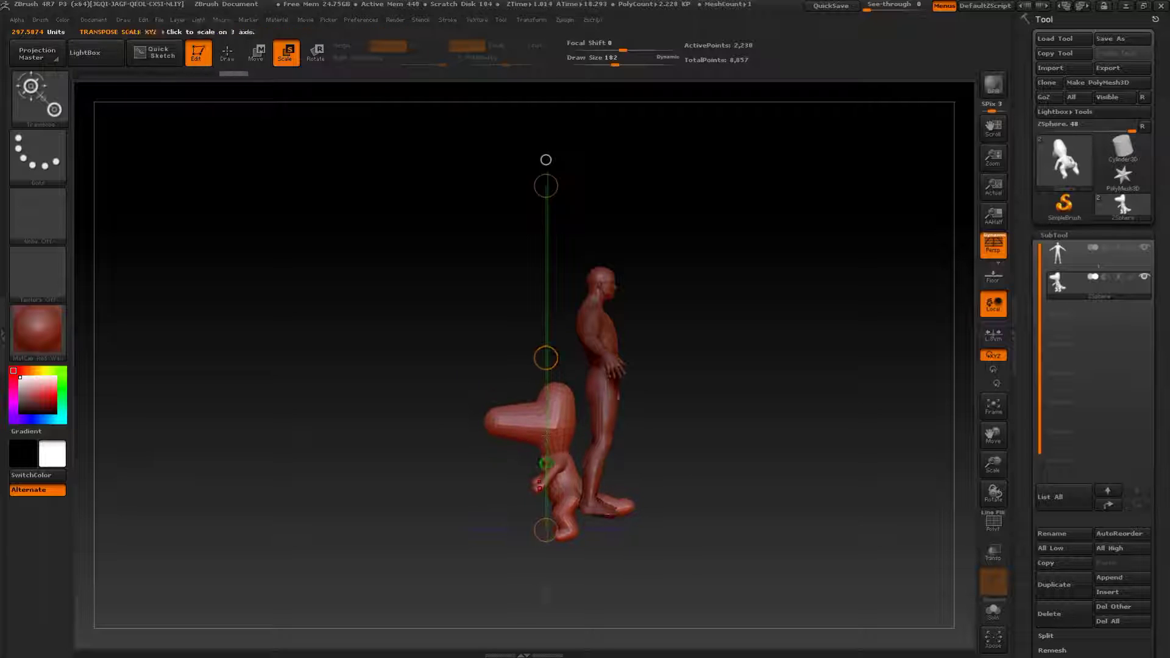
# - Move the crocodile mesh up so its feet stand level with the human figure's feet
pyautogui.press('w')
pyautogui.moveTo(546, 358); pyautogui.dragTo(557, 324)
pyautogui.moveTo(896, 368)
pyautogui.mouseDown()
pyautogui.moveTo(774, 373)
pyautogui.moveTo(762, 390)
pyautogui.moveTo(804, 371)
pyautogui.moveTo(806, 421)
pyautogui.mouseUp()
# - Delete the human figure subtool and accept that the operation is not undoable
pyautogui.press('q')
pyautogui.click(1067, 258)
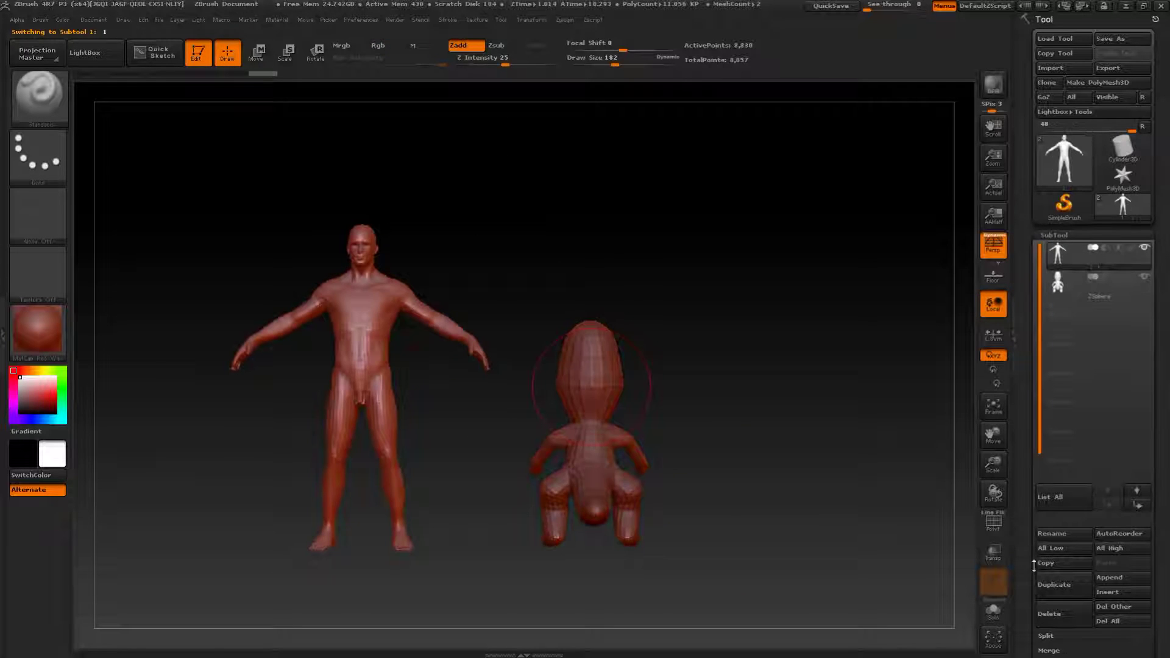
pyautogui.click(1056, 617)
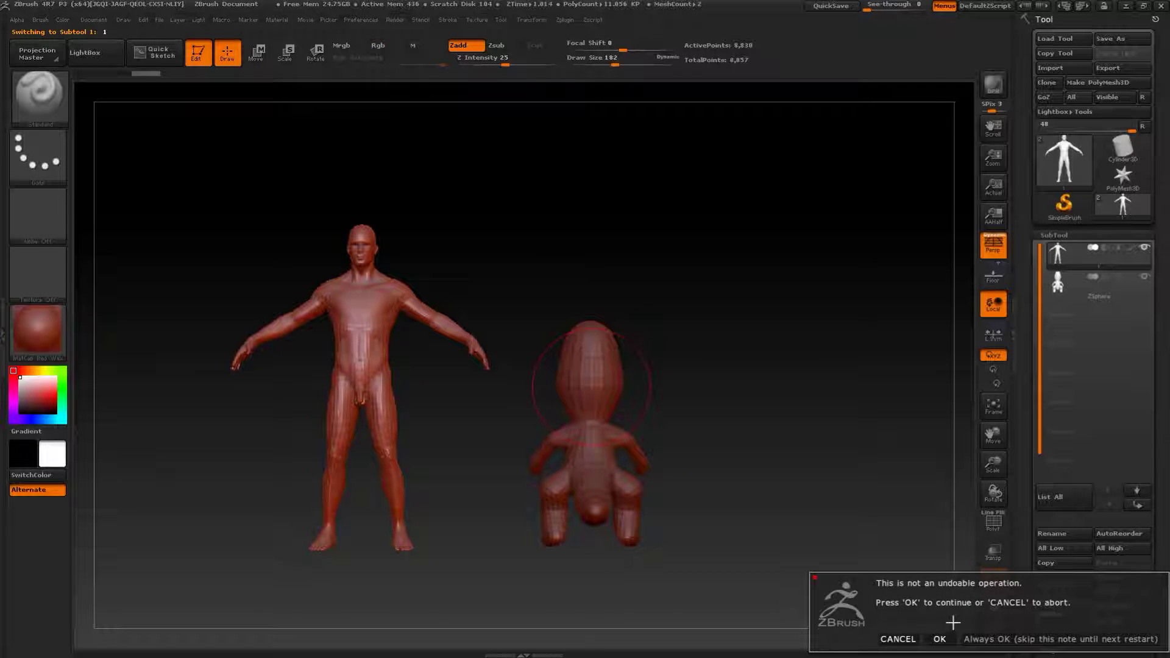
pyautogui.click(940, 639)
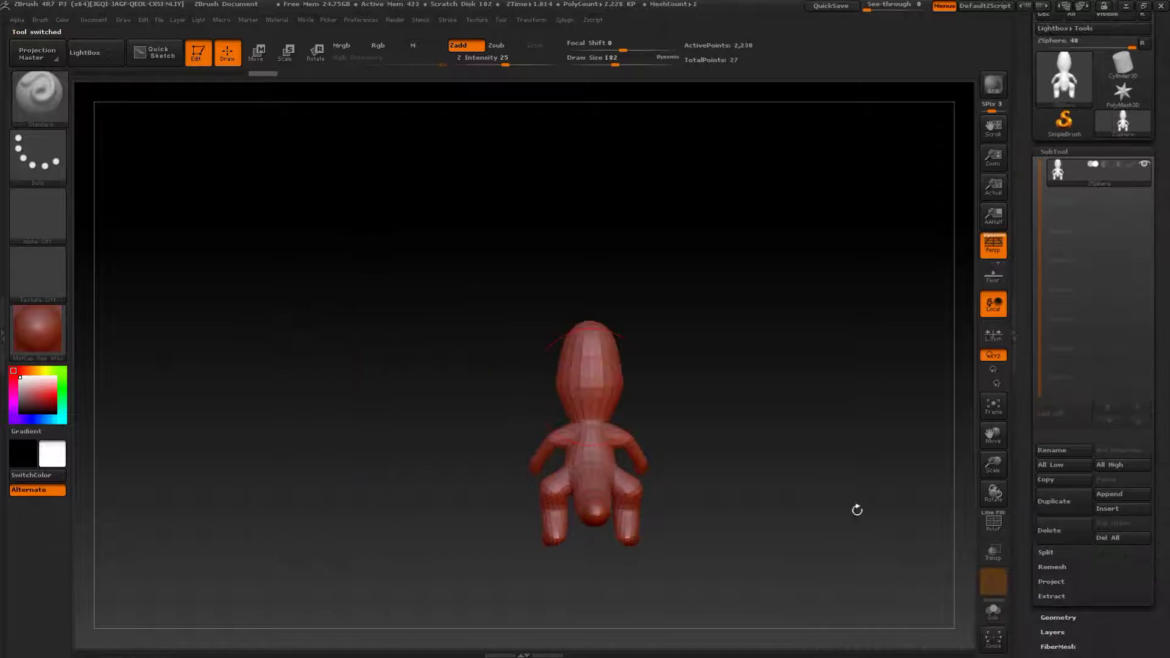
# - Convert the crocodile's skin into a separate PolyMesh3D tool and view it from the side
pyautogui.moveTo(1161, 304); pyautogui.dragTo(1157, 358)
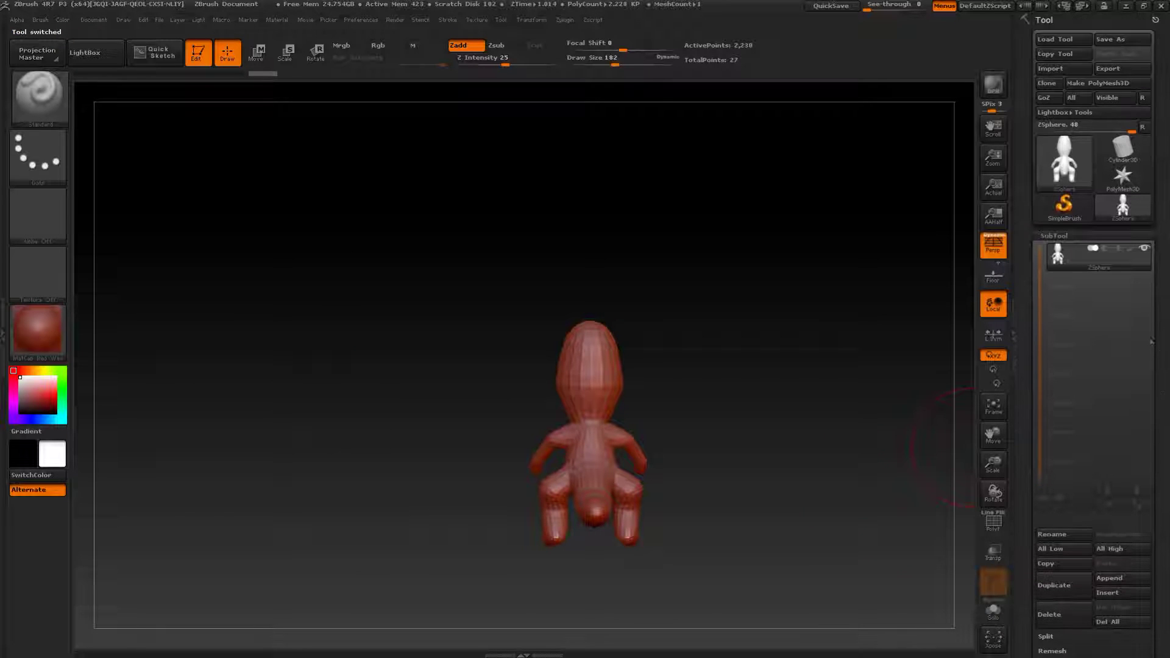
pyautogui.click(1102, 83)
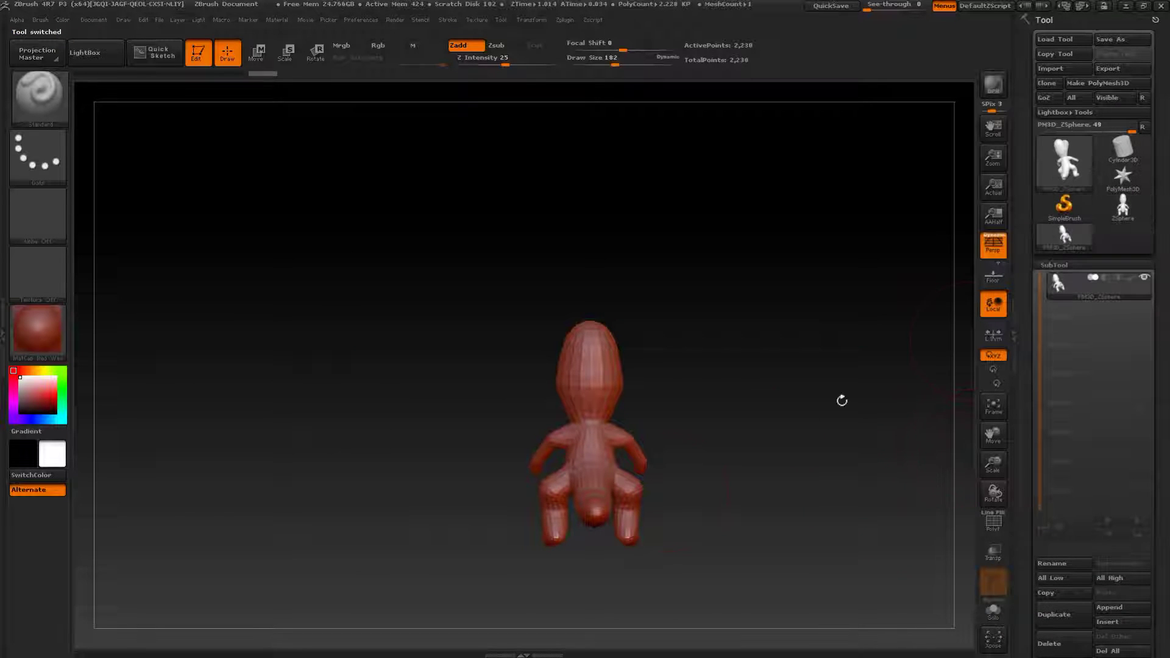
pyautogui.moveTo(900, 368); pyautogui.dragTo(841, 359)
pyautogui.keyDown('alt'); pyautogui.moveTo(782, 450); pyautogui.dragTo(811, 377); pyautogui.keyUp('alt')
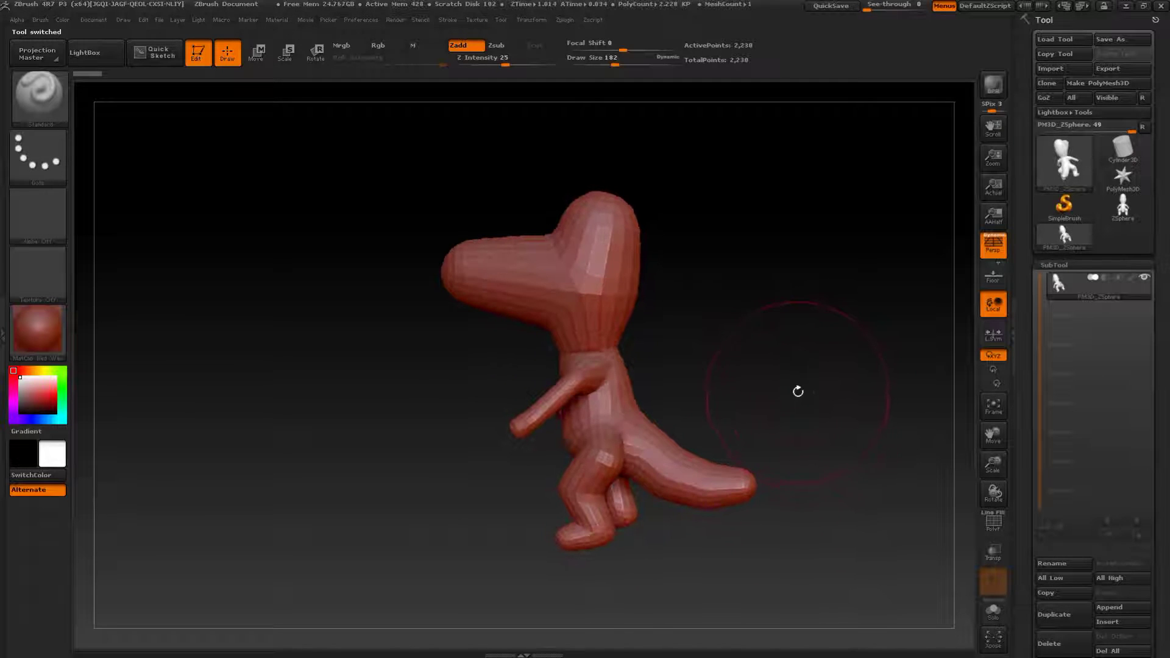
# - Switch back to the original ZSphere tool and display its ZSpheres instead of the skin preview
pyautogui.moveTo(657, 253); pyautogui.dragTo(716, 401)
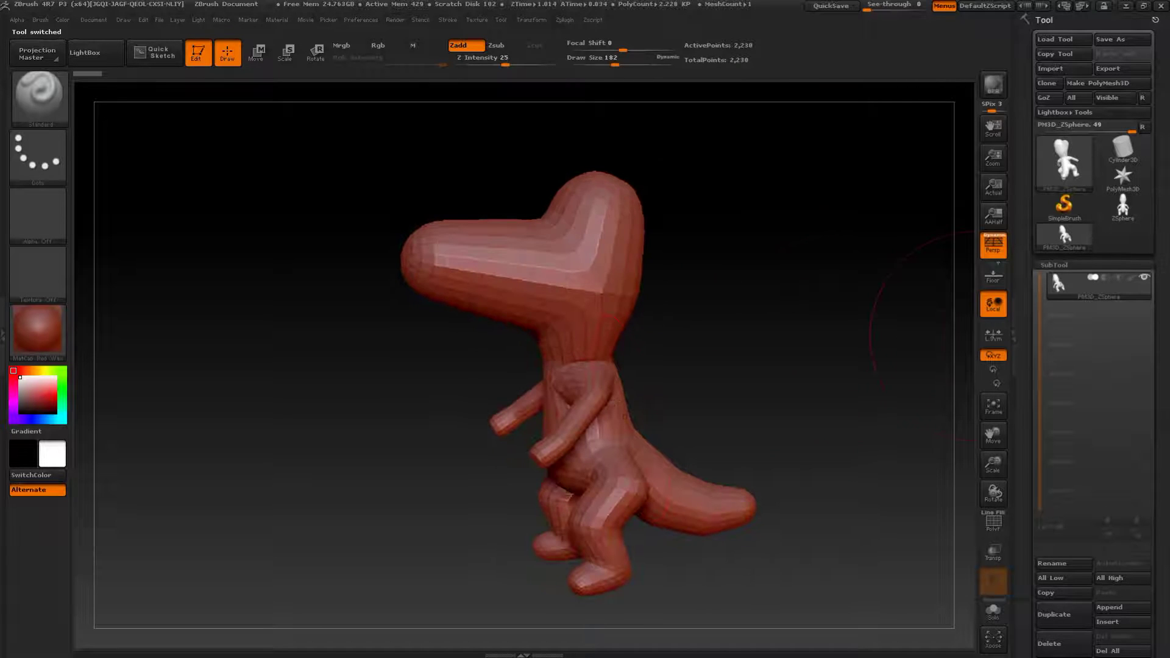
pyautogui.click(1123, 207)
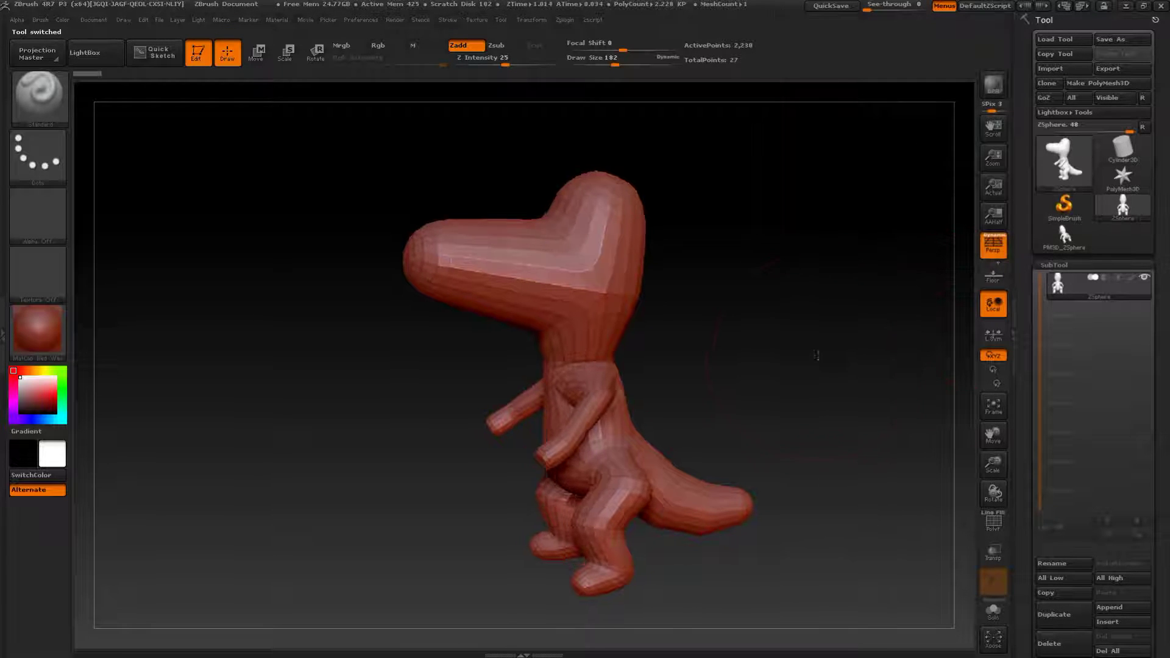
pyautogui.moveTo(925, 375)
pyautogui.keyDown('alt'); pyautogui.mouseDown()
pyautogui.moveTo(888, 303)
pyautogui.moveTo(812, 293)
pyautogui.mouseUp(); pyautogui.keyUp('alt')
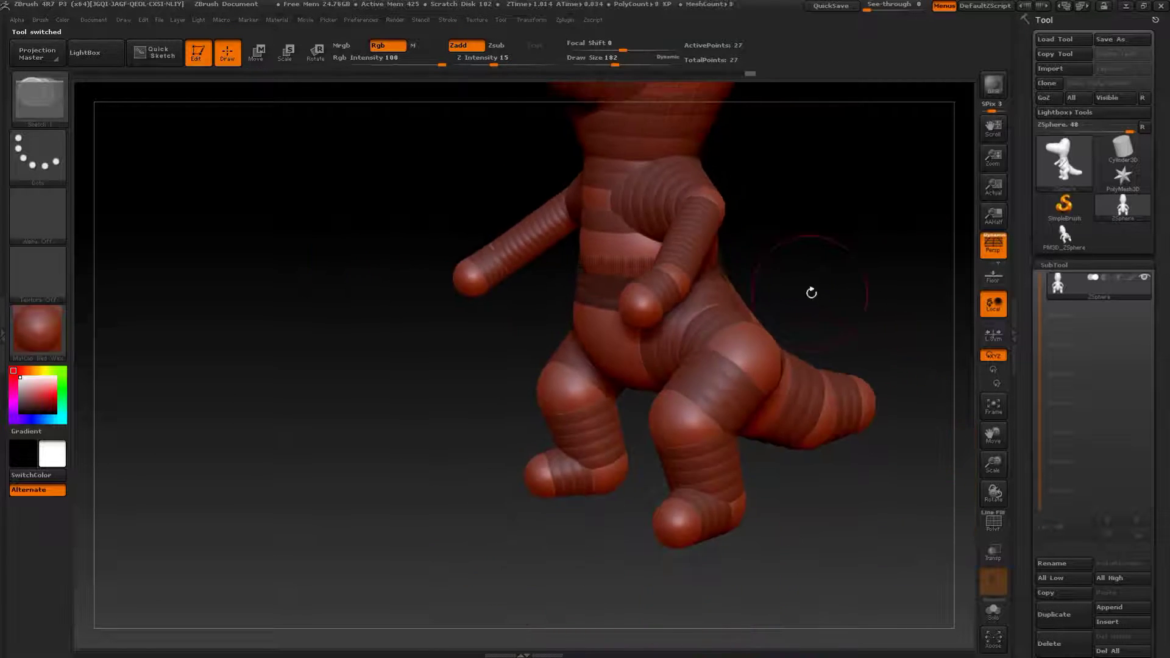
# - Preview the ZSphere model's skin and switch to the converted polymesh version of the crocodile
pyautogui.press('a')
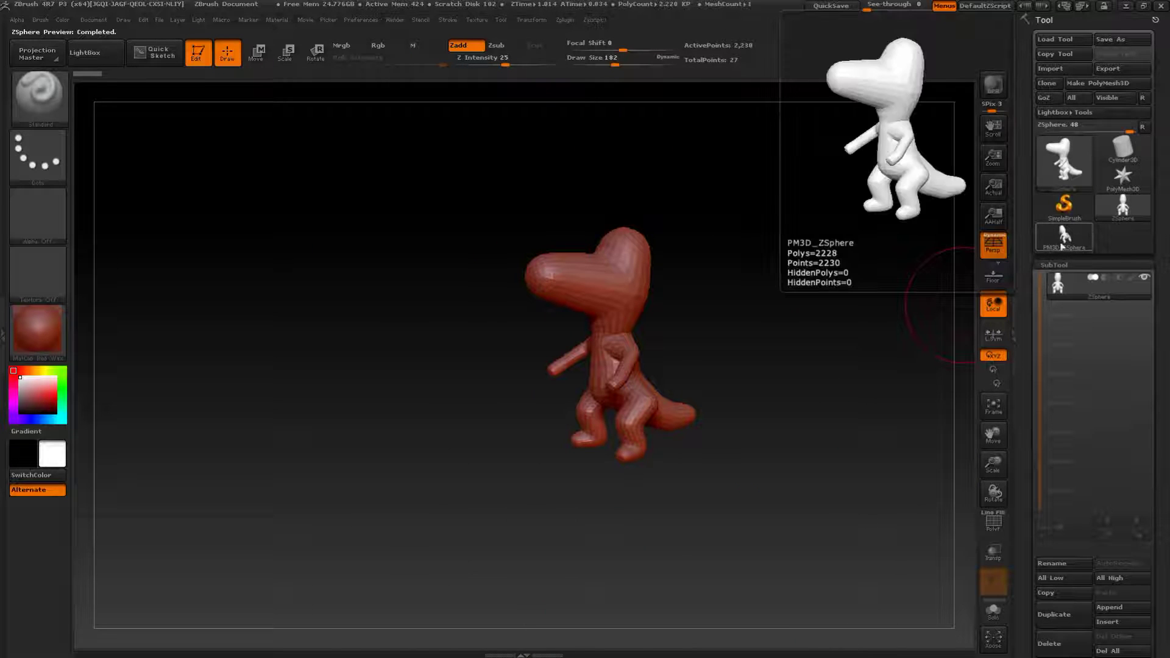
pyautogui.click(1065, 243)
pyautogui.keyDown('alt'); pyautogui.moveTo(844, 311); pyautogui.dragTo(749, 374); pyautogui.keyUp('alt')
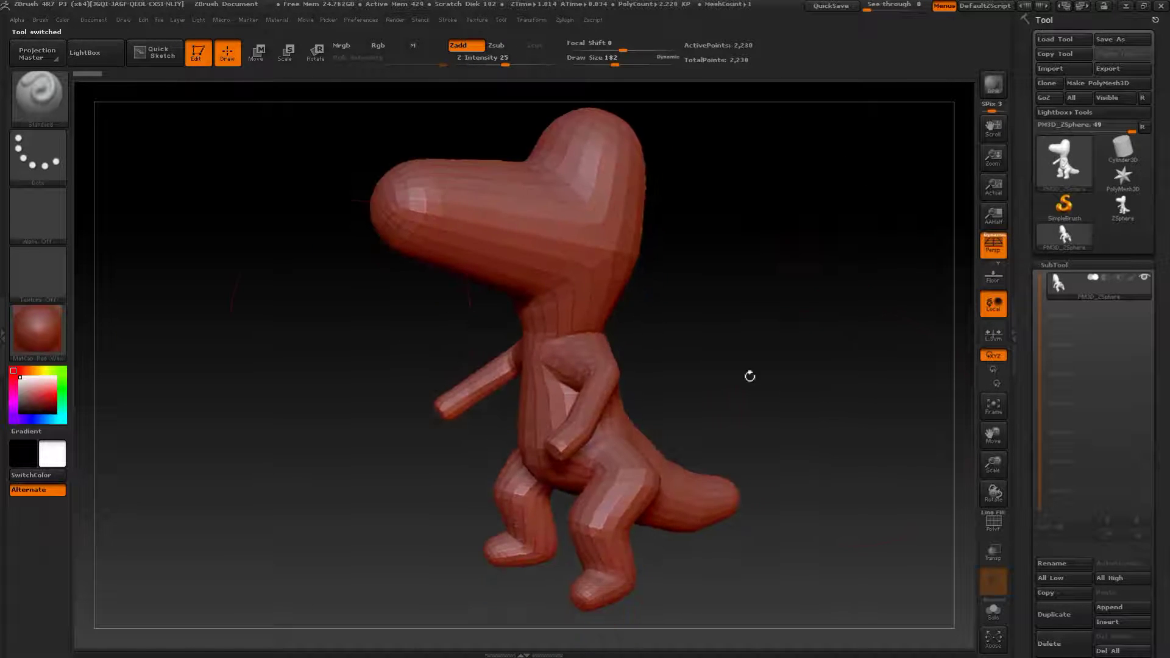
# - Apply the grey BasicMaterial2 material to the crocodile and view the body from the front
pyautogui.click(54, 334)
pyautogui.moveTo(247, 509)
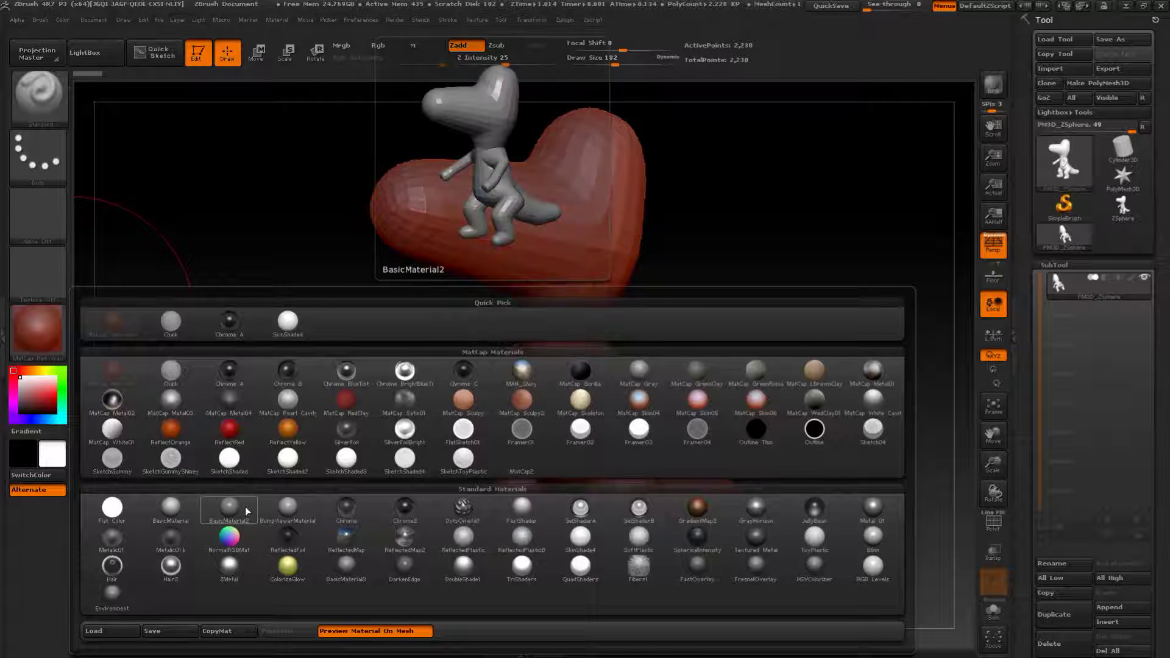
pyautogui.click(241, 510)
pyautogui.moveTo(781, 357); pyautogui.dragTo(775, 404)
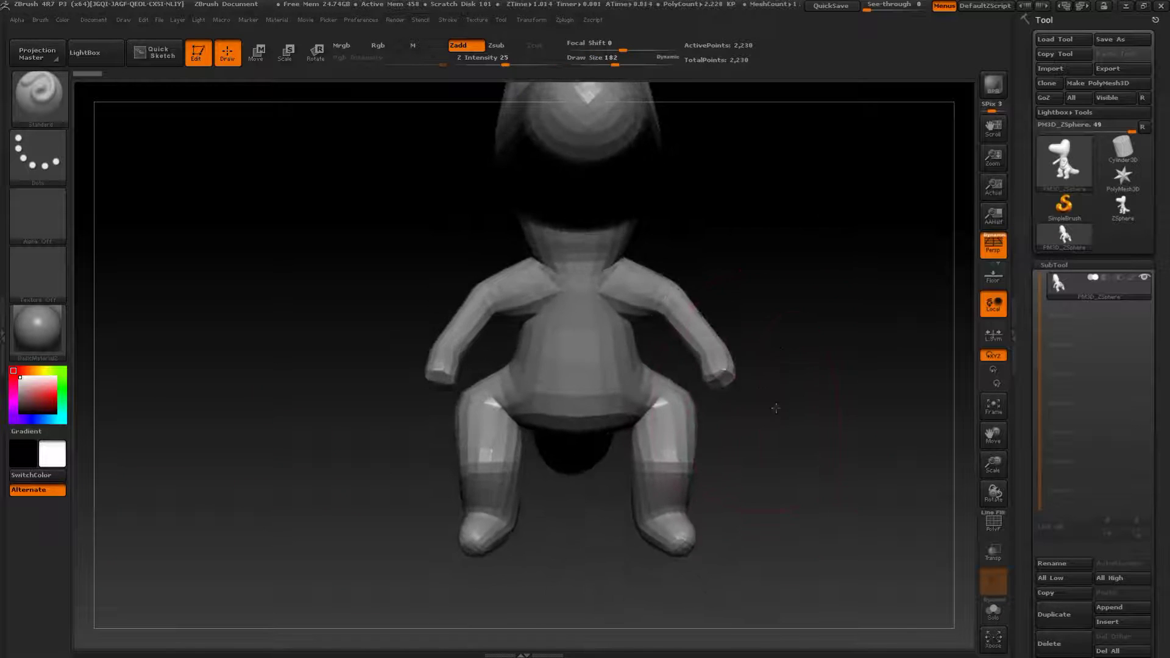
# - Display the PolyFrame, merge all the body's polygroups into a single group, and hide the PolyFrame again
pyautogui.click(993, 521)
pyautogui.moveTo(855, 548); pyautogui.dragTo(816, 446)
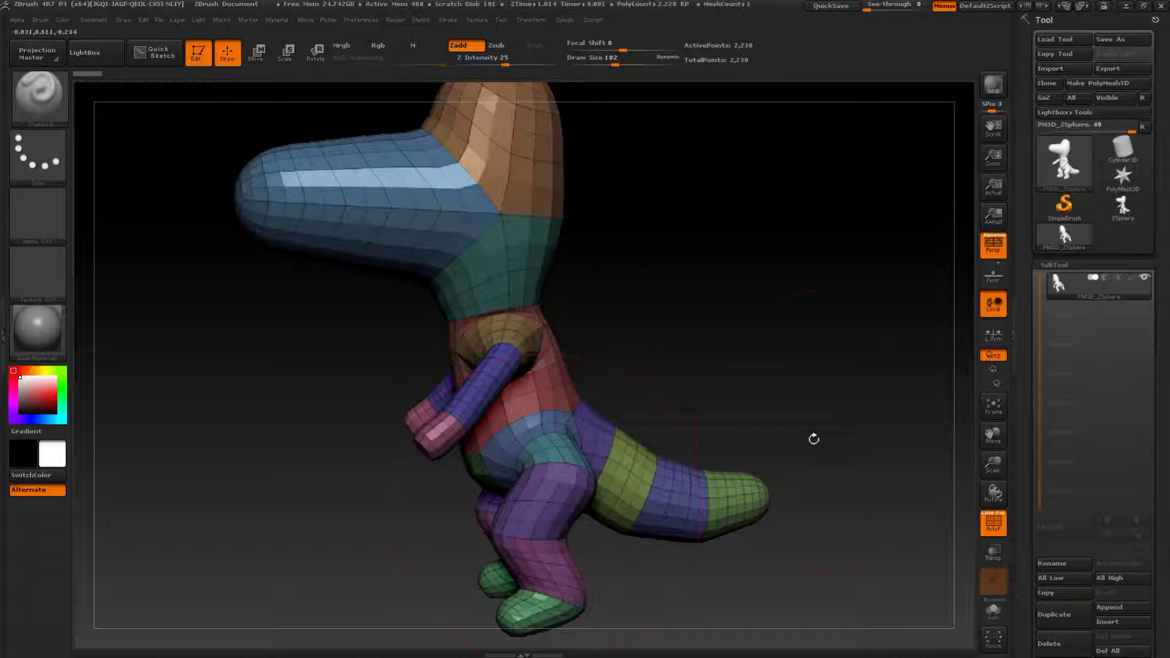
pyautogui.moveTo(814, 439); pyautogui.dragTo(813, 416)
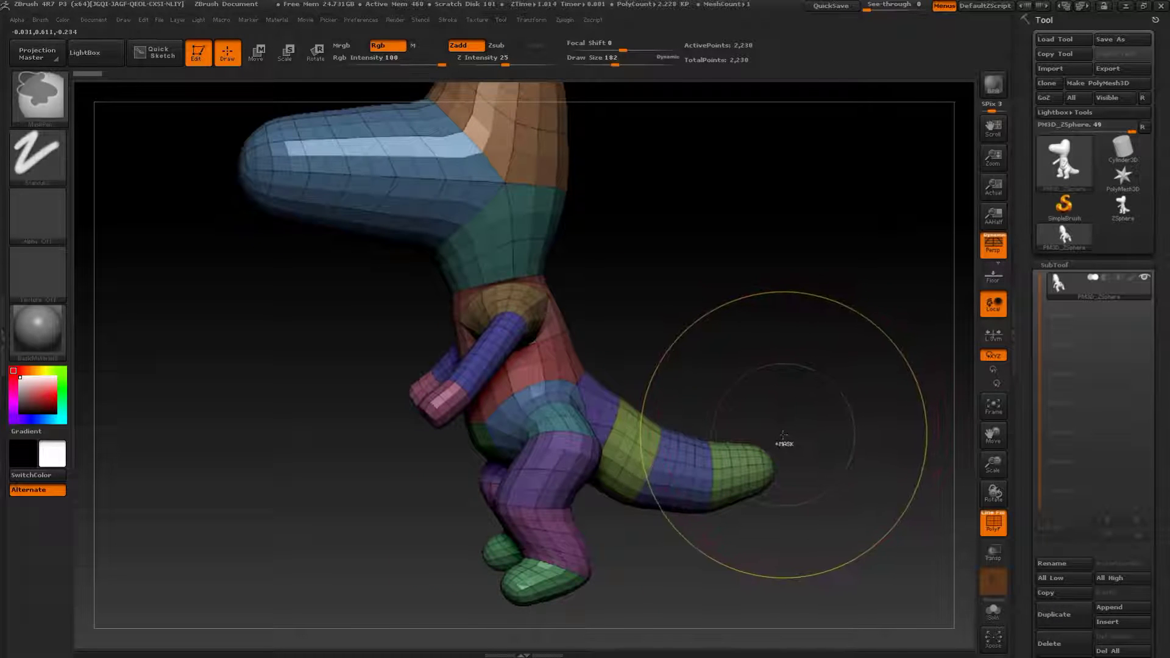
pyautogui.hotkey('ctrl', 'w')
pyautogui.moveTo(735, 304)
pyautogui.mouseDown()
pyautogui.moveTo(771, 334)
pyautogui.moveTo(748, 361)
pyautogui.mouseUp()
pyautogui.press('s')
pyautogui.click(991, 525)
# - Set the draw size to 124 and divide the crocodile mesh twice to reach subdivision level 3
pyautogui.moveTo(1165, 524); pyautogui.dragTo(1161, 372)
pyautogui.moveTo(804, 363)
pyautogui.mouseDown()
pyautogui.moveTo(803, 387)
pyautogui.moveTo(904, 411)
pyautogui.mouseUp()
pyautogui.press('s')
pyautogui.click(1058, 375)
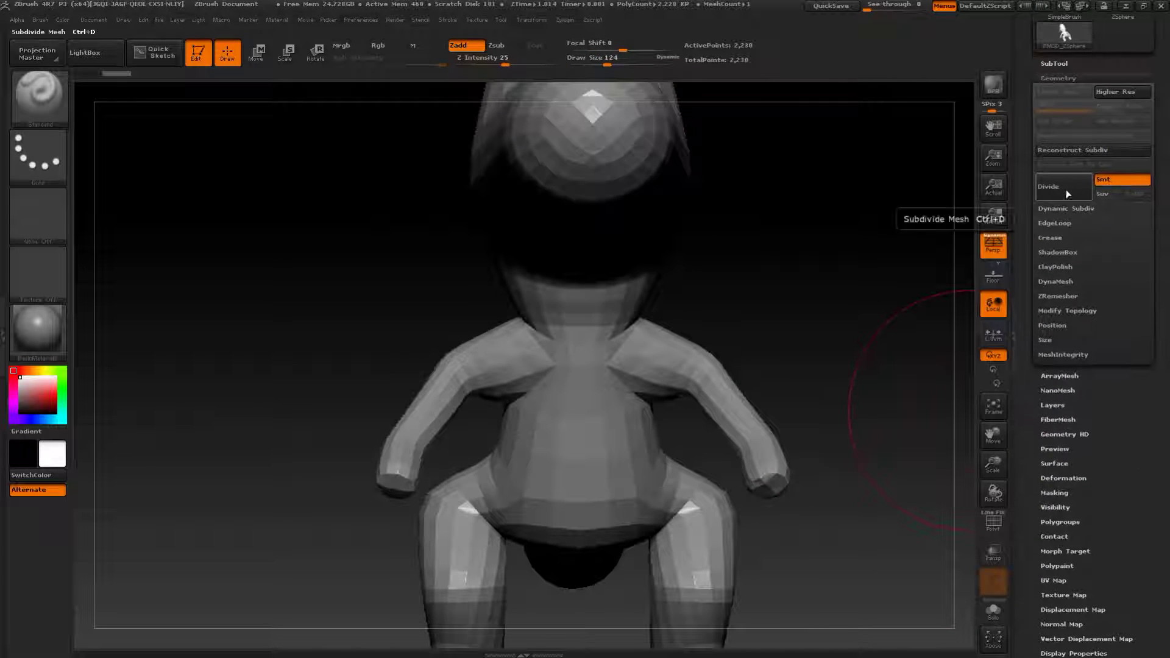
pyautogui.click(1049, 186)
pyautogui.click(1065, 199)
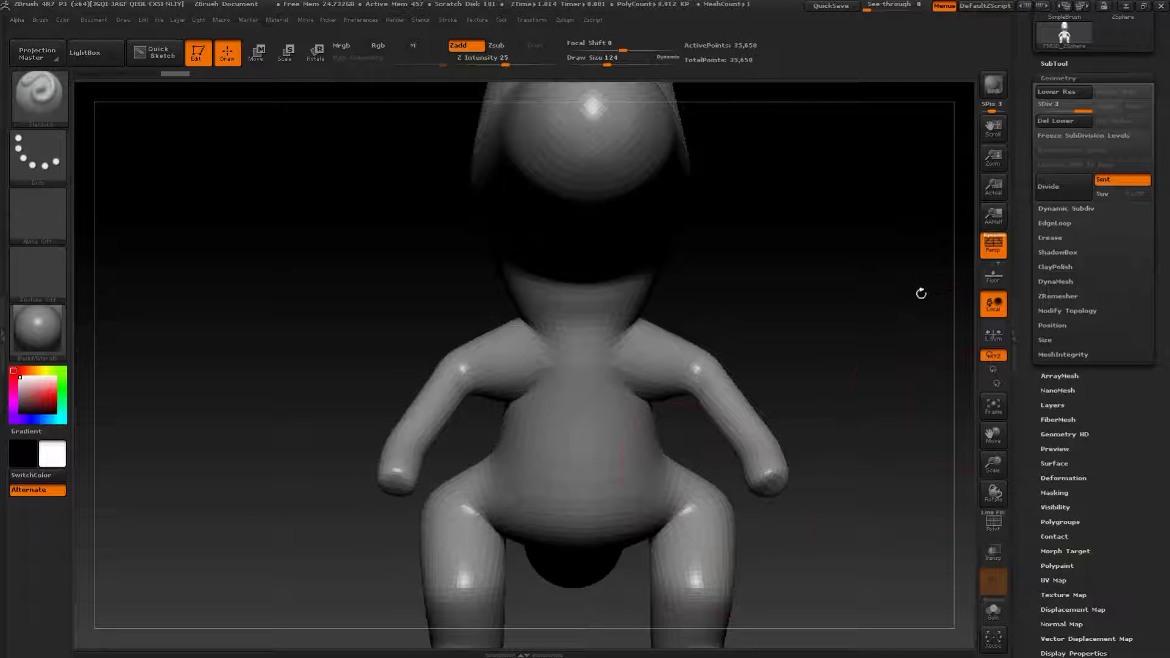
# - Choose the Move brush and pull on the crocodile's belly from the front view
pyautogui.keyDown('alt'); pyautogui.moveTo(870, 523); pyautogui.dragTo(778, 429); pyautogui.keyUp('alt')
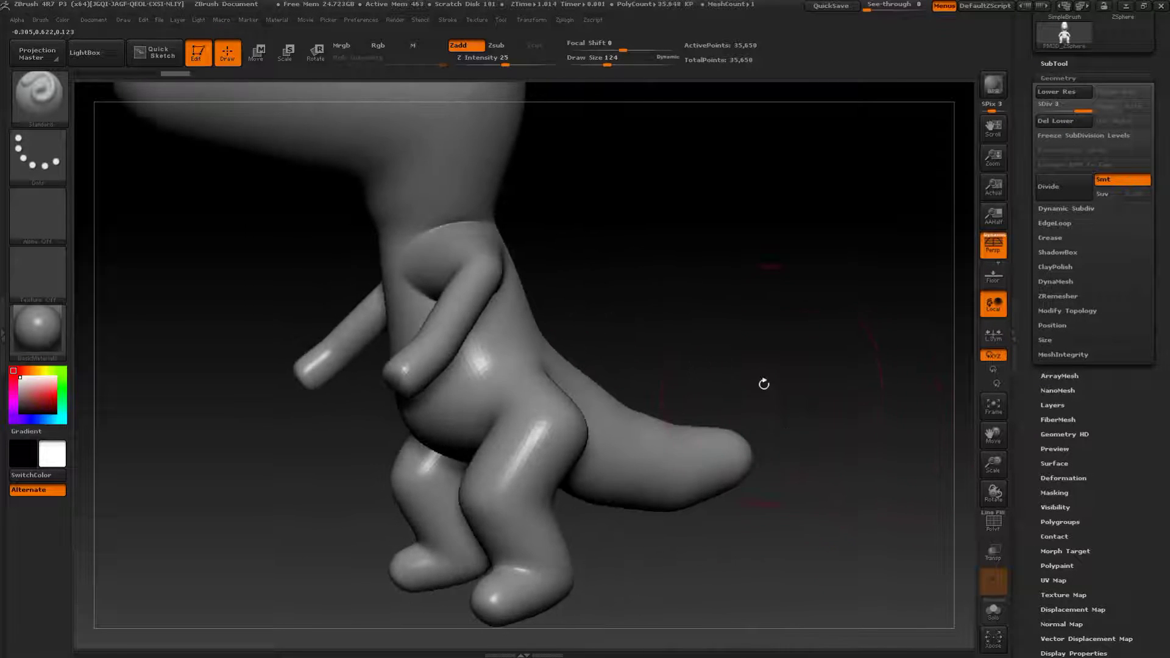
pyautogui.moveTo(762, 384); pyautogui.dragTo(787, 370)
pyautogui.press('b')
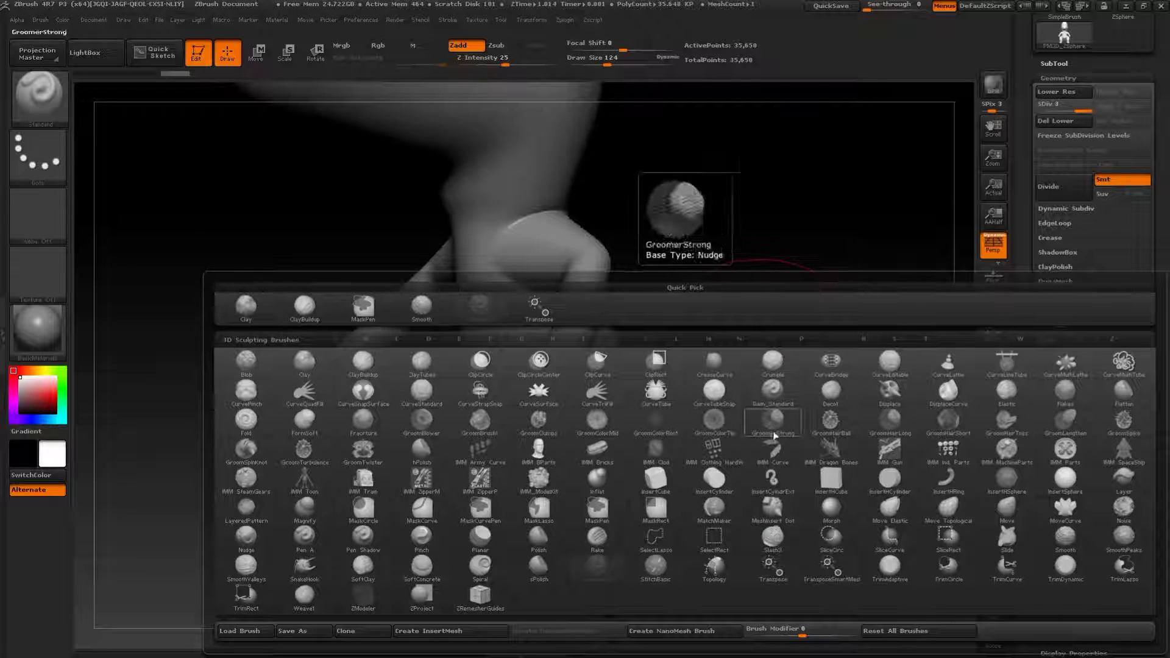
pyautogui.press('m')
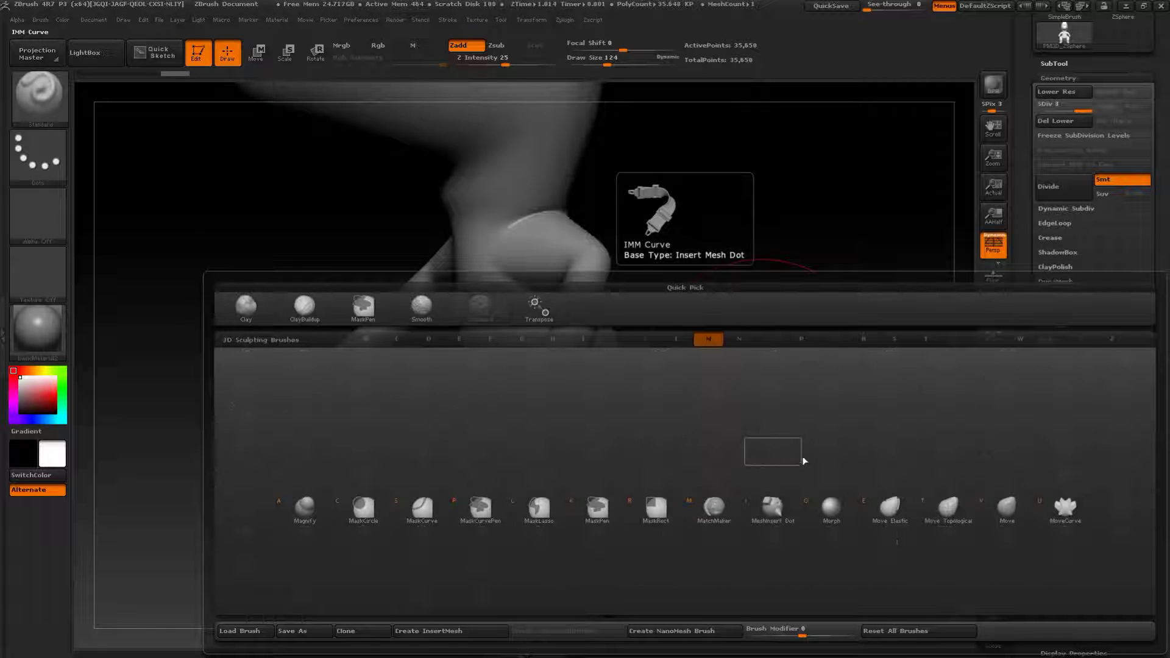
pyautogui.click(1001, 503)
pyautogui.keyDown('shift'); pyautogui.moveTo(833, 334); pyautogui.dragTo(878, 336); pyautogui.keyUp('shift')
pyautogui.moveTo(678, 409); pyautogui.dragTo(676, 422)
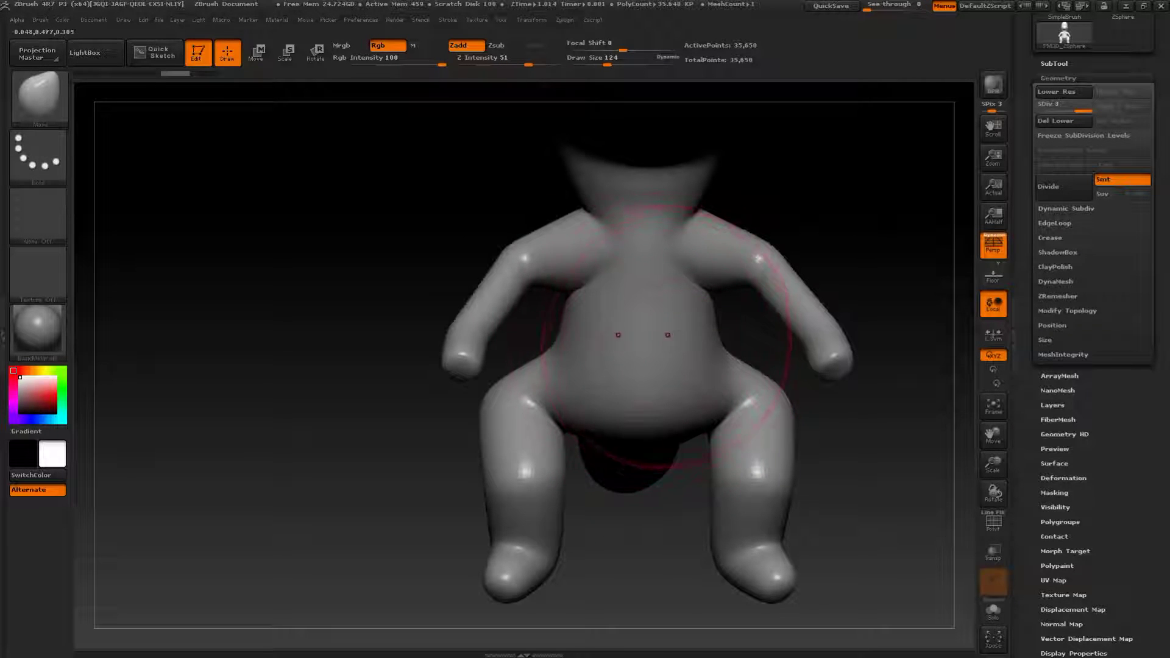
# - Pull the lower belly downward and reshape the hips with the Move brush
pyautogui.moveTo(813, 402); pyautogui.dragTo(781, 419)
pyautogui.moveTo(661, 376); pyautogui.dragTo(660, 428)
pyautogui.moveTo(859, 406); pyautogui.dragTo(725, 390)
pyautogui.moveTo(864, 343); pyautogui.dragTo(774, 320)
pyautogui.moveTo(707, 393); pyautogui.dragTo(700, 436)
pyautogui.moveTo(785, 478)
pyautogui.keyDown('alt'); pyautogui.mouseDown()
pyautogui.moveTo(696, 481)
pyautogui.moveTo(666, 497)
pyautogui.mouseUp(); pyautogui.keyUp('alt')
pyautogui.keyDown('alt'); pyautogui.moveTo(817, 490); pyautogui.dragTo(765, 499); pyautogui.keyUp('alt')
# - Reshape the thighs and upper legs with the Move brush, working from several angles
pyautogui.moveTo(756, 432); pyautogui.dragTo(785, 405)
pyautogui.moveTo(719, 484); pyautogui.dragTo(710, 475)
pyautogui.moveTo(756, 390); pyautogui.dragTo(753, 400)
pyautogui.keyDown('alt'); pyautogui.moveTo(710, 348); pyautogui.dragTo(770, 438); pyautogui.keyUp('alt')
pyautogui.moveTo(658, 378)
pyautogui.mouseDown()
pyautogui.moveTo(732, 385)
pyautogui.moveTo(615, 398)
pyautogui.moveTo(743, 333)
pyautogui.mouseUp()
pyautogui.moveTo(553, 420); pyautogui.dragTo(538, 396)
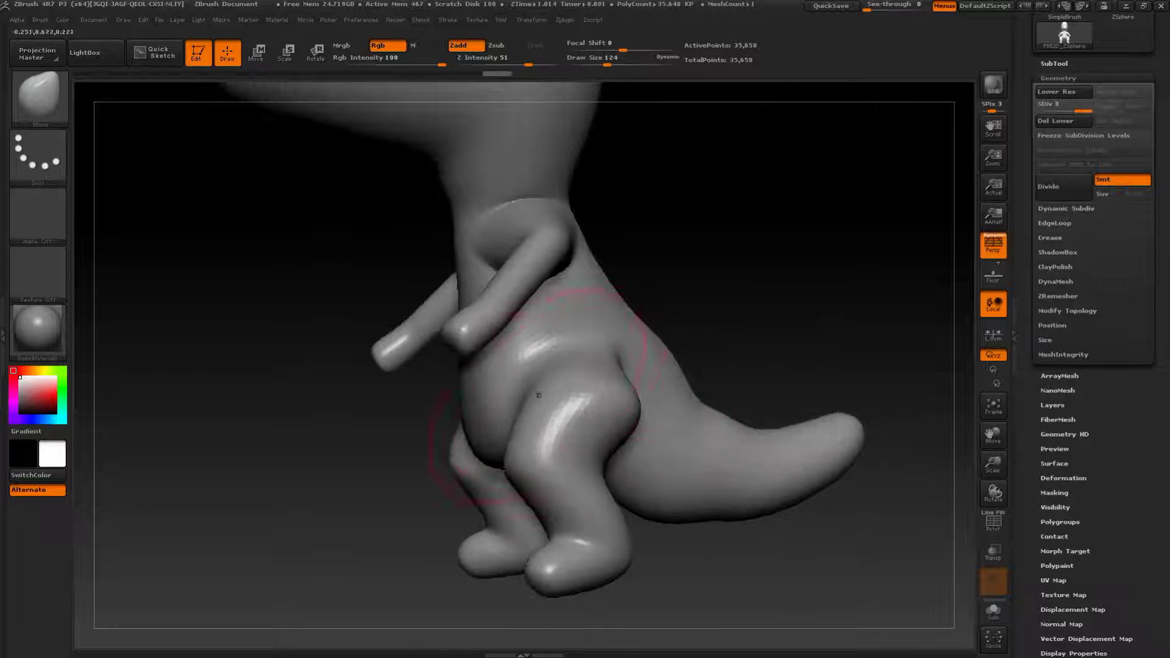
# - Bulge the back of the thighs toward the tail with the Move brush, reducing the brush size for the crease
pyautogui.moveTo(725, 366); pyautogui.dragTo(640, 402)
pyautogui.moveTo(587, 449); pyautogui.dragTo(615, 466)
pyautogui.keyDown('shift'); pyautogui.moveTo(612, 399); pyautogui.dragTo(621, 419); pyautogui.keyUp('shift')
pyautogui.moveTo(738, 372); pyautogui.dragTo(634, 419)
pyautogui.moveTo(748, 346); pyautogui.dragTo(656, 421, button='right')
pyautogui.press('[')
pyautogui.press('[')
pyautogui.press('[')
pyautogui.moveTo(656, 433); pyautogui.dragTo(644, 426)
# - Smooth the thigh surface and the crease where the leg meets the tail
pyautogui.moveTo(771, 360); pyautogui.dragTo(878, 314, button='right')
pyautogui.moveTo(756, 347); pyautogui.dragTo(859, 323)
pyautogui.keyDown('shift'); pyautogui.moveTo(641, 407); pyautogui.dragTo(636, 415); pyautogui.keyUp('shift')
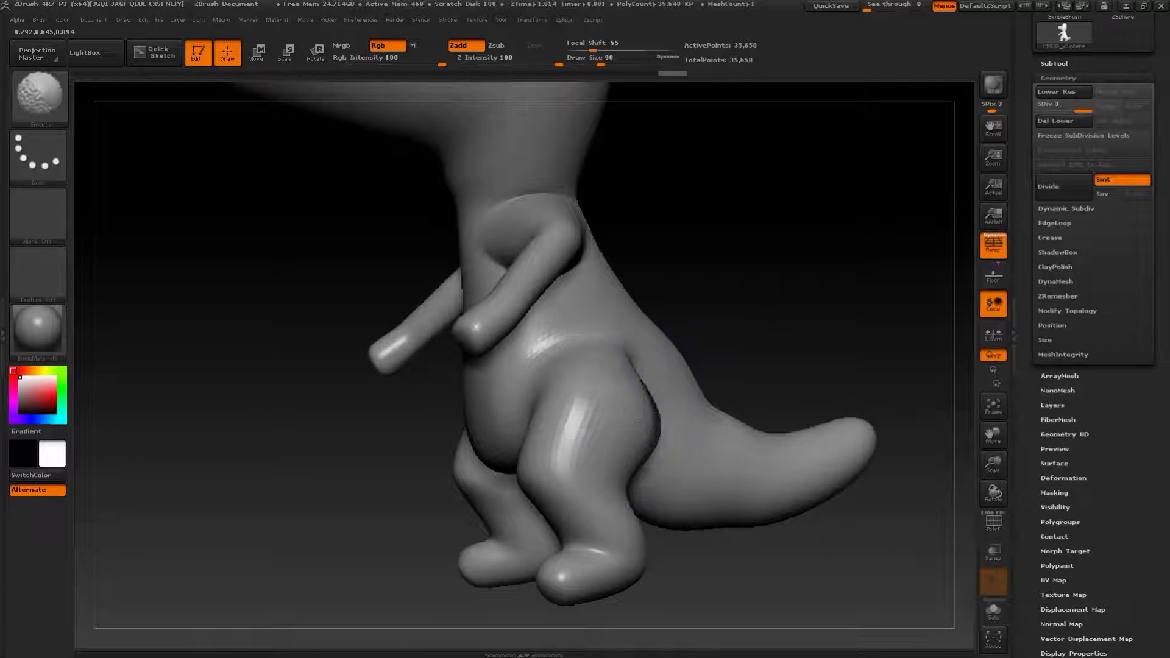
pyautogui.moveTo(563, 453)
pyautogui.keyDown('shift'); pyautogui.mouseDown()
pyautogui.moveTo(569, 381)
pyautogui.moveTo(625, 382)
pyautogui.mouseUp(); pyautogui.keyUp('shift')
pyautogui.moveTo(835, 332); pyautogui.dragTo(762, 350)
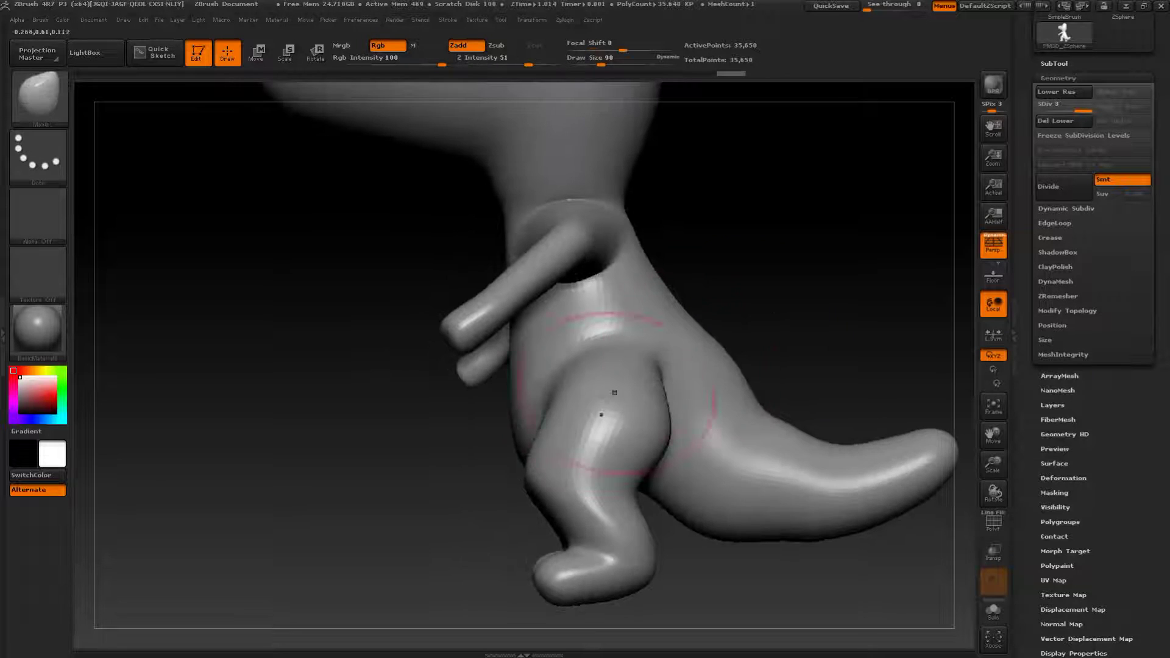
# - Adjust the top of the thigh and the lower leg with the Move brush
pyautogui.moveTo(614, 325); pyautogui.dragTo(617, 322)
pyautogui.keyDown('alt'); pyautogui.moveTo(762, 345); pyautogui.dragTo(779, 279); pyautogui.keyUp('alt')
pyautogui.moveTo(682, 494); pyautogui.dragTo(683, 438)
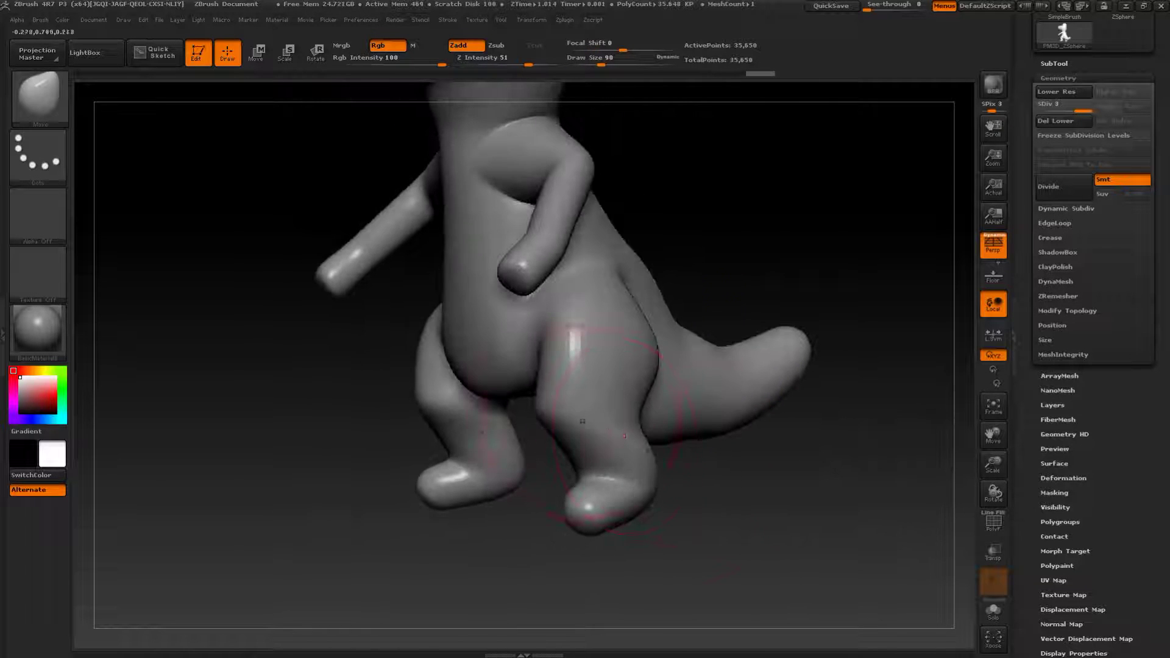
pyautogui.moveTo(699, 500); pyautogui.dragTo(706, 478)
# - Set the draw size to 108 and refine the thighs' outline in the front view with the Move brush
pyautogui.moveTo(877, 399)
pyautogui.keyDown('alt'); pyautogui.mouseDown()
pyautogui.moveTo(665, 399)
pyautogui.moveTo(632, 450)
pyautogui.mouseUp(); pyautogui.keyUp('alt')
pyautogui.press('s')
pyautogui.moveTo(648, 368); pyautogui.dragTo(659, 367)
pyautogui.keyDown('shift'); pyautogui.moveTo(767, 358); pyautogui.dragTo(789, 358); pyautogui.keyUp('shift')
pyautogui.press('s')
pyautogui.moveTo(619, 418); pyautogui.dragTo(626, 417)
pyautogui.keyDown('alt'); pyautogui.moveTo(577, 551); pyautogui.dragTo(566, 442); pyautogui.keyUp('alt')
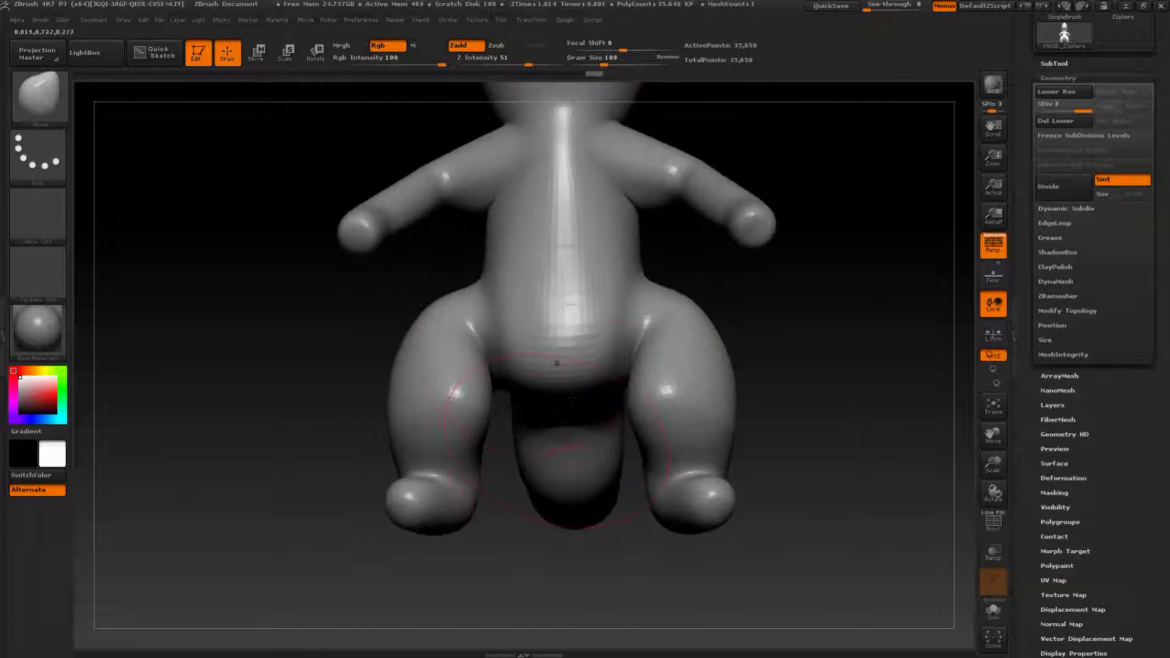
# - Switch to the Inflat brush, swell the lower belly and hip area, and smooth the result
pyautogui.moveTo(842, 351); pyautogui.dragTo(771, 341)
pyautogui.moveTo(700, 360); pyautogui.dragTo(762, 372)
pyautogui.press('b')
pyautogui.press('i')
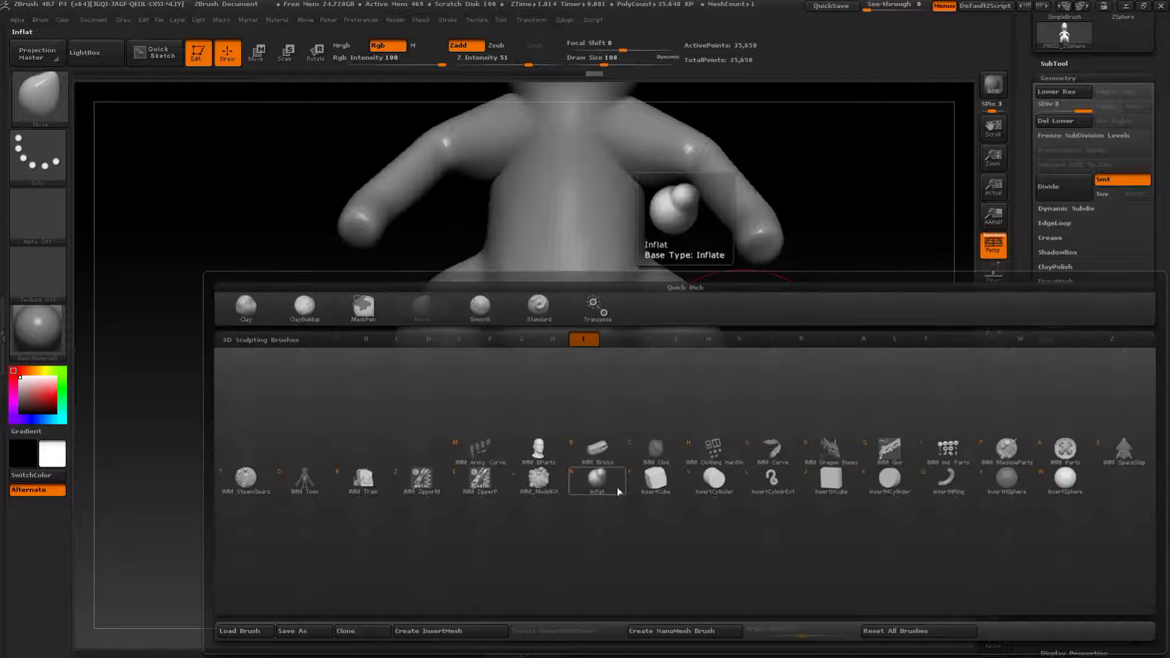
pyautogui.press('n')
pyautogui.moveTo(603, 472); pyautogui.dragTo(616, 471)
pyautogui.moveTo(593, 358)
pyautogui.keyDown('shift'); pyautogui.mouseDown()
pyautogui.moveTo(556, 262)
pyautogui.moveTo(567, 332)
pyautogui.mouseUp(); pyautogui.keyUp('shift')
pyautogui.moveTo(741, 390)
pyautogui.mouseDown()
pyautogui.moveTo(676, 352)
pyautogui.moveTo(564, 342)
pyautogui.mouseUp()
pyautogui.moveTo(768, 355); pyautogui.dragTo(671, 329)
pyautogui.moveTo(576, 405)
pyautogui.mouseDown()
pyautogui.moveTo(573, 366)
pyautogui.moveTo(603, 339)
pyautogui.moveTo(597, 384)
pyautogui.mouseUp()
pyautogui.keyDown('shift'); pyautogui.moveTo(598, 384); pyautogui.dragTo(615, 381); pyautogui.keyUp('shift')
# - Switch to the Move Topological brush and widen the belly and the inner side of the thighs
pyautogui.press('b')
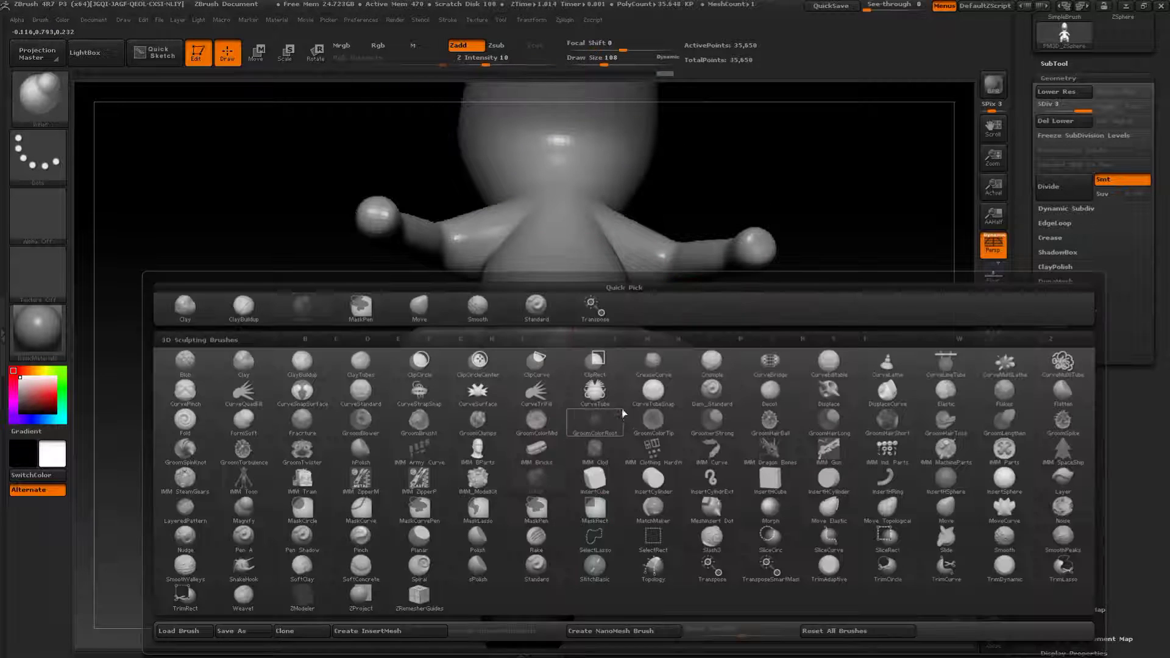
pyautogui.press('m')
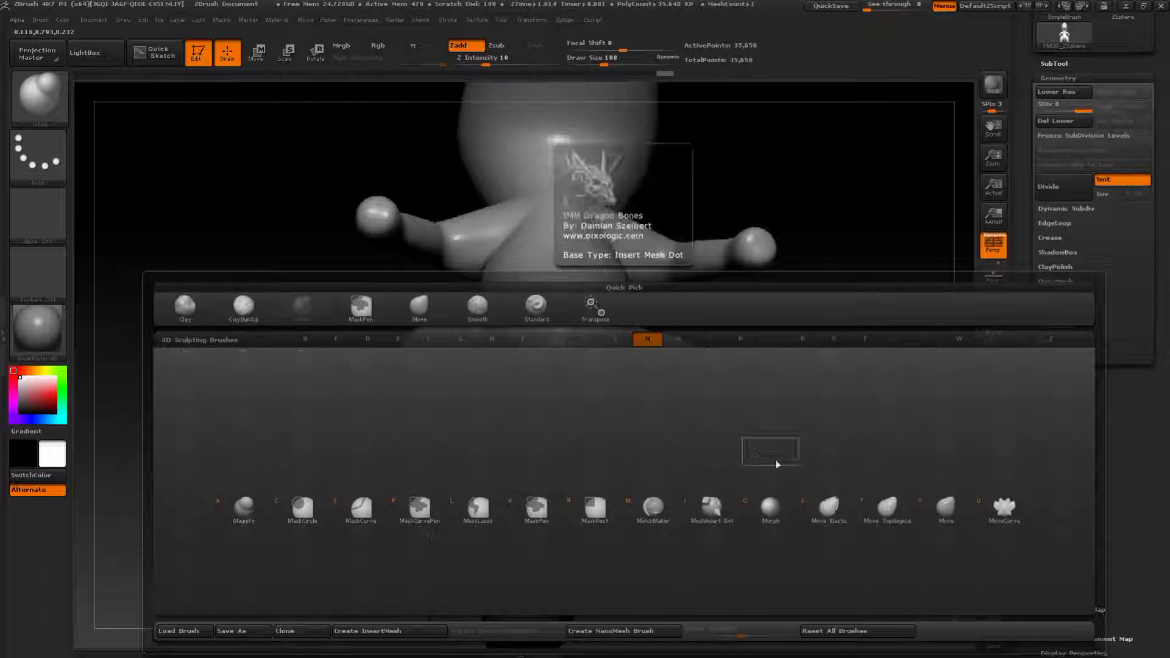
pyautogui.click(889, 517)
pyautogui.moveTo(817, 374)
pyautogui.mouseDown()
pyautogui.moveTo(796, 382)
pyautogui.moveTo(801, 373)
pyautogui.mouseUp()
pyautogui.moveTo(592, 409)
pyautogui.mouseDown()
pyautogui.moveTo(621, 415)
pyautogui.moveTo(599, 421)
pyautogui.mouseUp()
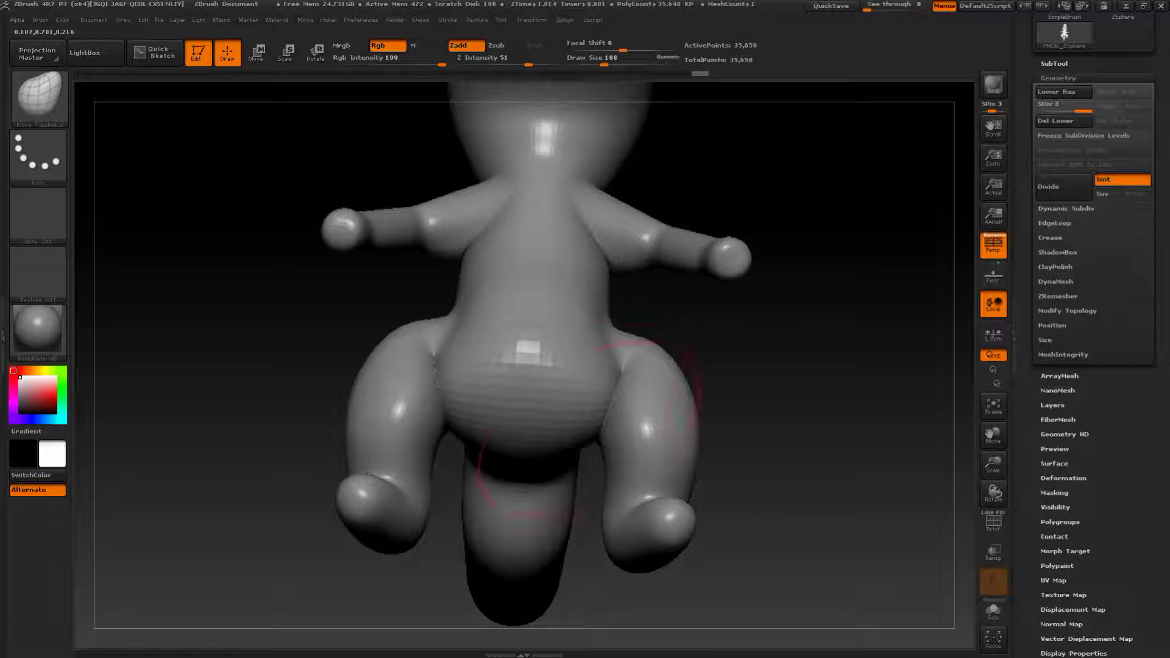
pyautogui.moveTo(735, 387); pyautogui.dragTo(701, 408)
pyautogui.moveTo(727, 370)
pyautogui.mouseDown()
pyautogui.moveTo(638, 384)
pyautogui.moveTo(597, 376)
pyautogui.moveTo(612, 381)
pyautogui.mouseUp()
pyautogui.keyDown('alt'); pyautogui.moveTo(731, 400); pyautogui.dragTo(732, 416); pyautogui.keyUp('alt')
pyautogui.moveTo(596, 425); pyautogui.dragTo(608, 427)
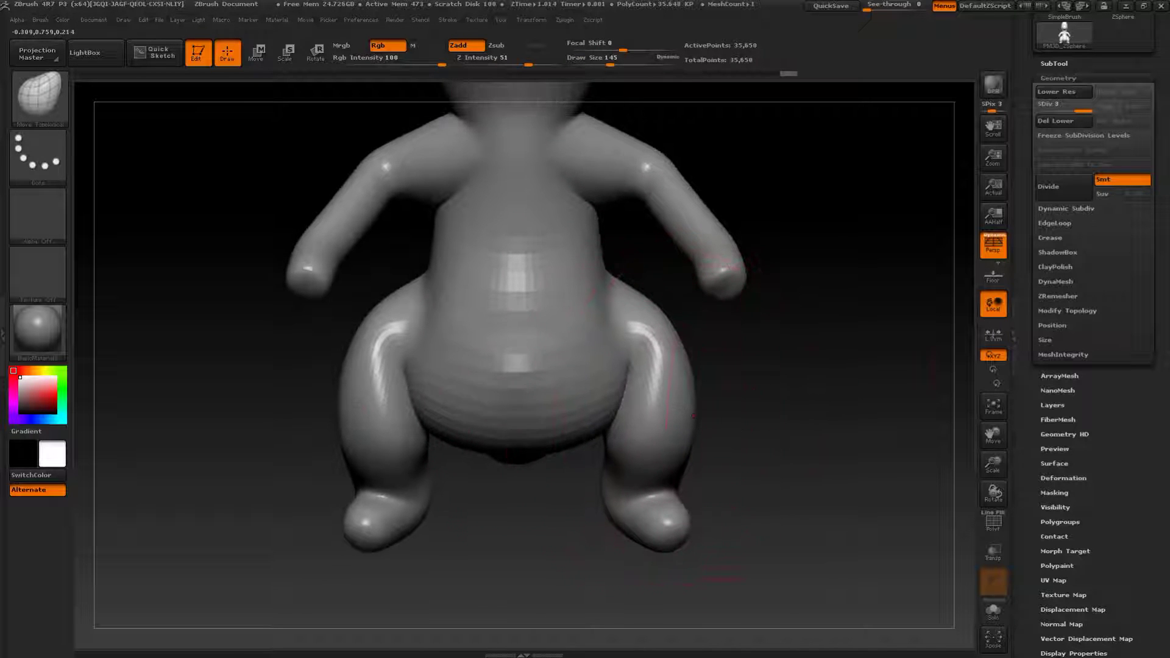
# - Refine the line between the belly and thighs and round the lower belly with the Move Topological brush
pyautogui.moveTo(719, 420); pyautogui.dragTo(717, 384)
pyautogui.moveTo(580, 423); pyautogui.dragTo(578, 406)
pyautogui.moveTo(566, 499); pyautogui.dragTo(623, 467)
pyautogui.moveTo(579, 412); pyautogui.dragTo(616, 430)
pyautogui.moveTo(485, 492); pyautogui.dragTo(489, 510)
pyautogui.moveTo(552, 481); pyautogui.dragTo(557, 488)
pyautogui.moveTo(711, 481)
pyautogui.mouseDown()
pyautogui.moveTo(740, 523)
pyautogui.moveTo(773, 353)
pyautogui.moveTo(756, 313)
pyautogui.moveTo(856, 371)
pyautogui.mouseUp()
pyautogui.moveTo(572, 412); pyautogui.dragTo(556, 418)
# - Raise the draw size to 223 and shape the tail into a tapered form curving upward from a thick base
pyautogui.press('s')
pyautogui.moveTo(548, 418)
pyautogui.mouseDown()
pyautogui.moveTo(536, 418)
pyautogui.moveTo(561, 390)
pyautogui.mouseUp()
pyautogui.press('s')
pyautogui.keyDown('alt'); pyautogui.moveTo(776, 322); pyautogui.dragTo(774, 301); pyautogui.keyUp('alt')
pyautogui.press('s')
pyautogui.moveTo(706, 366)
pyautogui.mouseDown()
pyautogui.moveTo(721, 401)
pyautogui.moveTo(791, 399)
pyautogui.mouseUp()
pyautogui.moveTo(716, 452)
pyautogui.mouseDown()
pyautogui.moveTo(646, 470)
pyautogui.moveTo(657, 478)
pyautogui.mouseUp()
pyautogui.moveTo(719, 452); pyautogui.dragTo(721, 458)
pyautogui.press('s')
pyautogui.moveTo(789, 406); pyautogui.dragTo(802, 406)
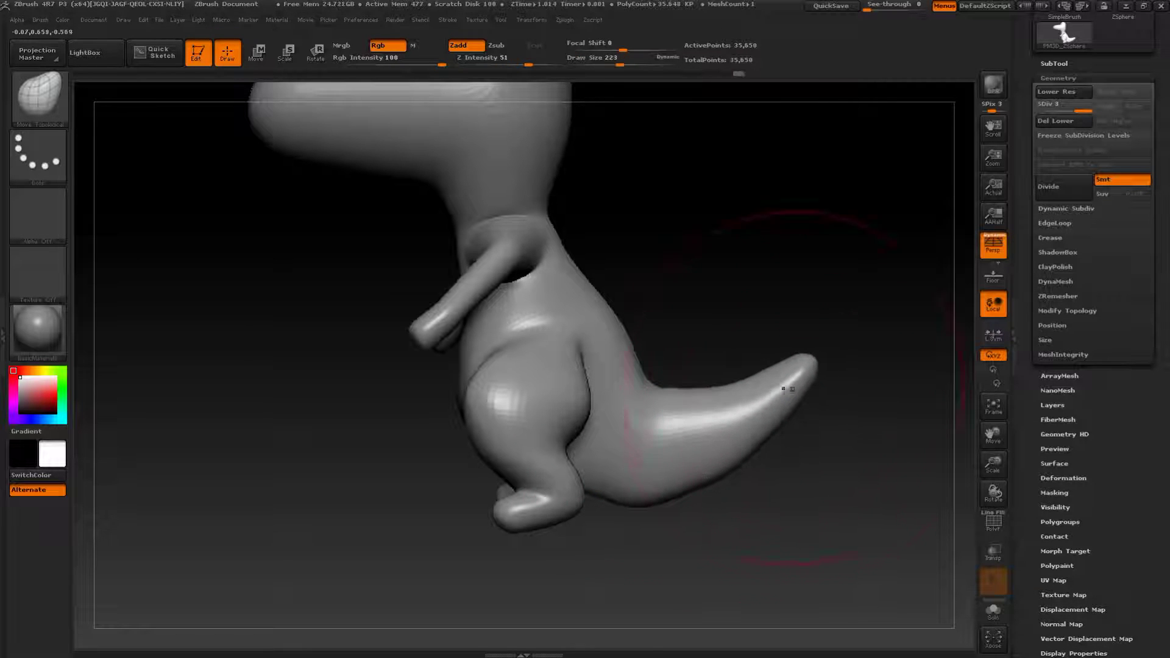
pyautogui.moveTo(672, 453); pyautogui.dragTo(674, 447)
# - Reduce the draw size to 177 and round out the crocodile's back above the tail
pyautogui.press('s')
pyautogui.moveTo(754, 433)
pyautogui.mouseDown()
pyautogui.moveTo(788, 414)
pyautogui.moveTo(736, 399)
pyautogui.mouseUp()
pyautogui.press('s')
pyautogui.moveTo(670, 303)
pyautogui.keyDown('alt'); pyautogui.mouseDown()
pyautogui.moveTo(705, 366)
pyautogui.moveTo(647, 377)
pyautogui.moveTo(668, 367)
pyautogui.mouseUp(); pyautogui.keyUp('alt')
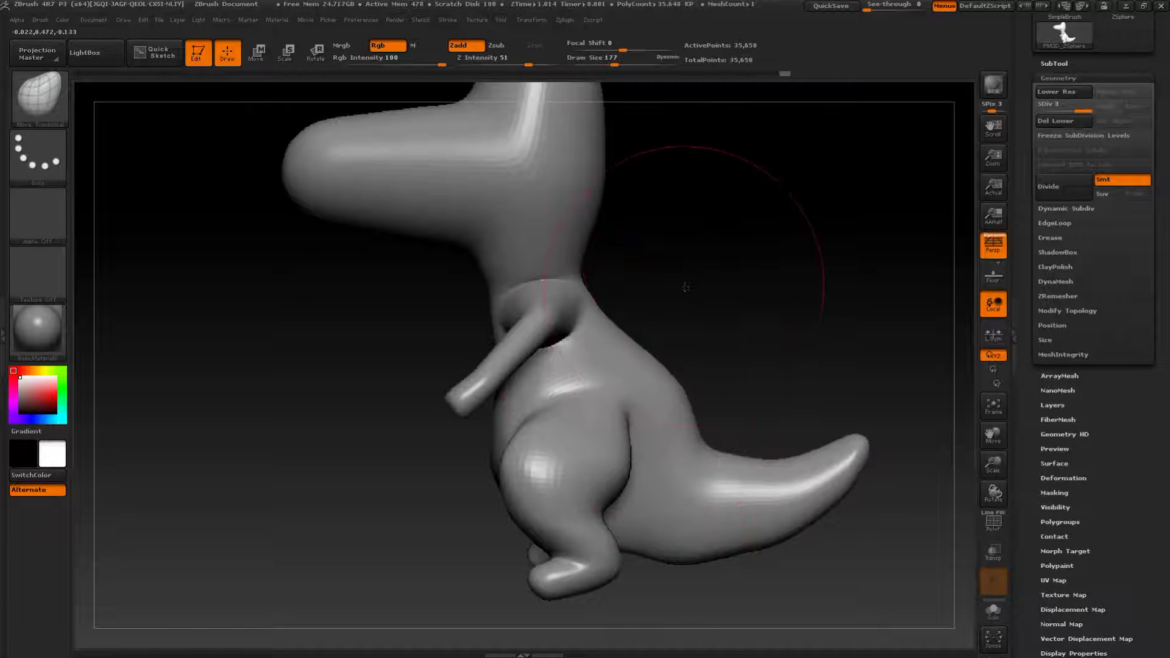
pyautogui.keyDown('alt'); pyautogui.moveTo(685, 322); pyautogui.dragTo(702, 367); pyautogui.keyUp('alt')
pyautogui.moveTo(772, 354)
pyautogui.mouseDown()
pyautogui.moveTo(664, 390)
pyautogui.moveTo(658, 429)
pyautogui.moveTo(642, 437)
pyautogui.moveTo(842, 399)
pyautogui.moveTo(803, 409)
pyautogui.mouseUp()
pyautogui.moveTo(707, 388); pyautogui.dragTo(700, 384)
pyautogui.moveTo(796, 373)
pyautogui.mouseDown()
pyautogui.moveTo(867, 386)
pyautogui.moveTo(854, 382)
pyautogui.moveTo(938, 360)
pyautogui.moveTo(836, 394)
pyautogui.moveTo(843, 448)
pyautogui.mouseUp()
# - Mask the crocodile's lower body, legs and tail with a Transpose line dragged up the torso
pyautogui.press('w')
pyautogui.moveTo(728, 499); pyautogui.dragTo(724, 264)
pyautogui.moveTo(725, 395); pyautogui.dragTo(735, 395)
pyautogui.press('q')
pyautogui.moveTo(851, 306)
pyautogui.mouseDown()
pyautogui.moveTo(941, 291)
pyautogui.moveTo(786, 374)
pyautogui.mouseUp()
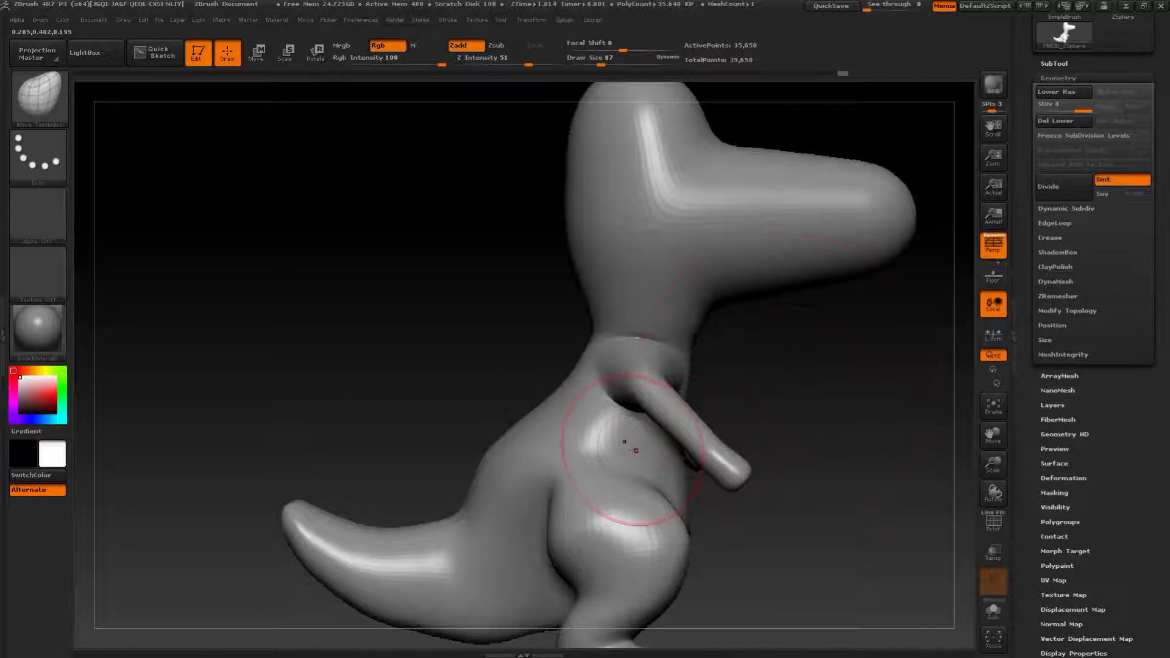
pyautogui.press('w')
pyautogui.keyDown('alt'); pyautogui.moveTo(718, 492); pyautogui.dragTo(735, 431); pyautogui.keyUp('alt')
pyautogui.press('q')
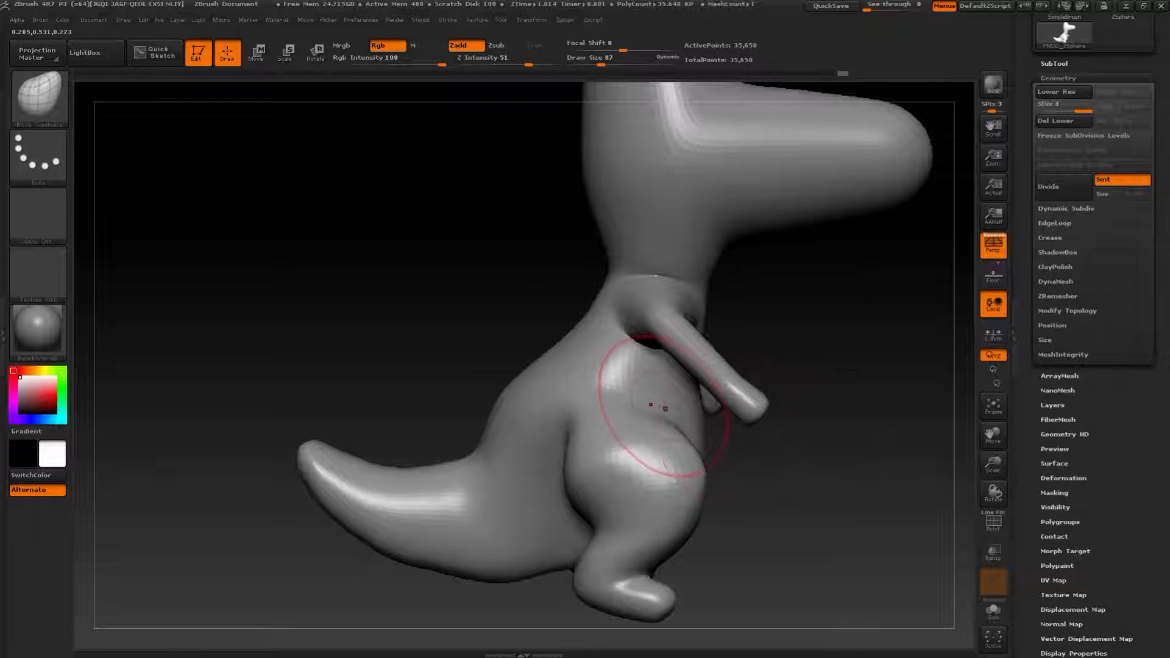
pyautogui.press('w')
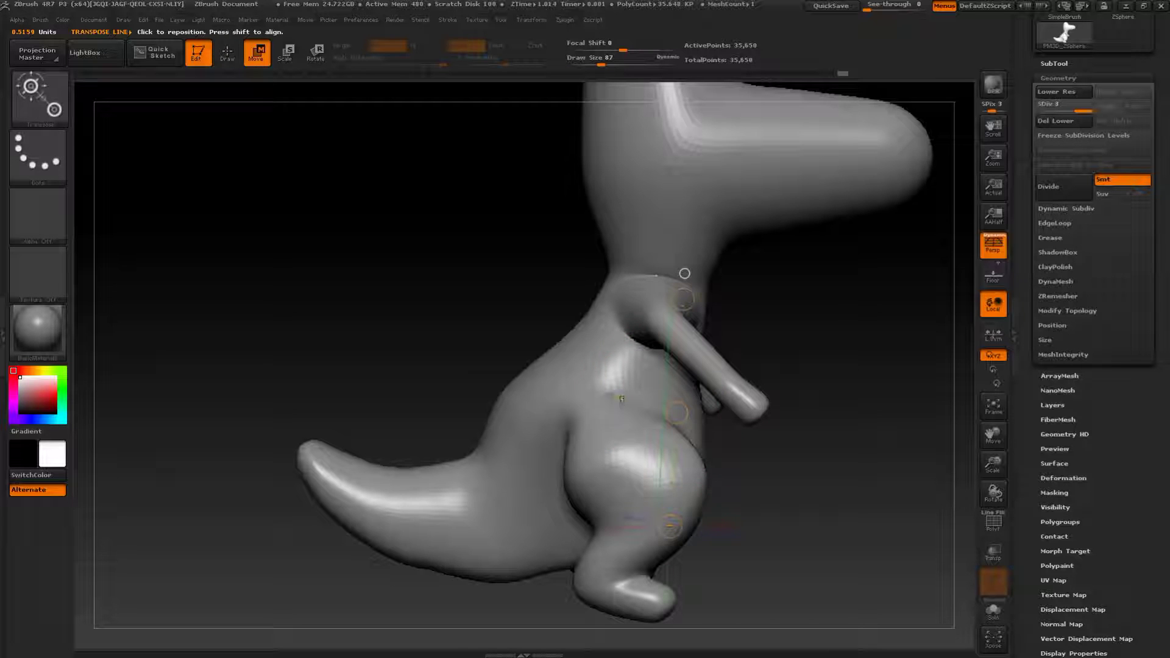
pyautogui.keyDown('ctrl'); pyautogui.moveTo(613, 404); pyautogui.dragTo(618, 303); pyautogui.keyUp('ctrl')
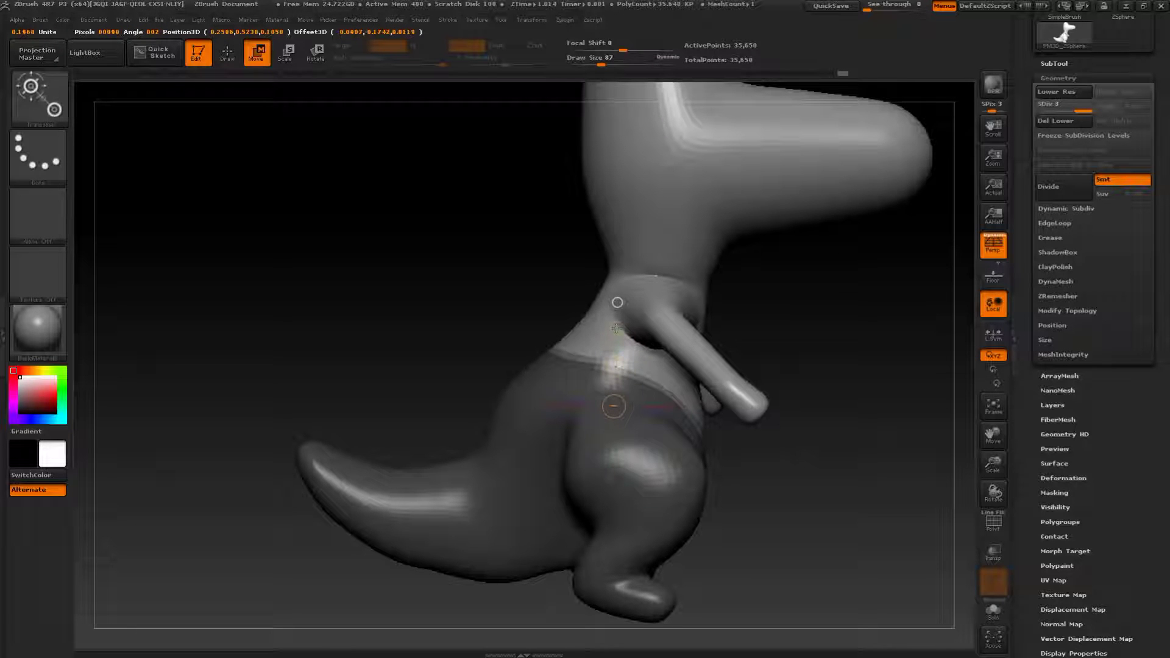
# - Blur the edge of the lower-body mask around the waist and check it from the side
pyautogui.moveTo(938, 397)
pyautogui.mouseDown()
pyautogui.moveTo(829, 408)
pyautogui.moveTo(936, 401)
pyautogui.moveTo(888, 400)
pyautogui.moveTo(860, 437)
pyautogui.moveTo(774, 413)
pyautogui.mouseUp()
pyautogui.press('q')
pyautogui.press('ctrl')
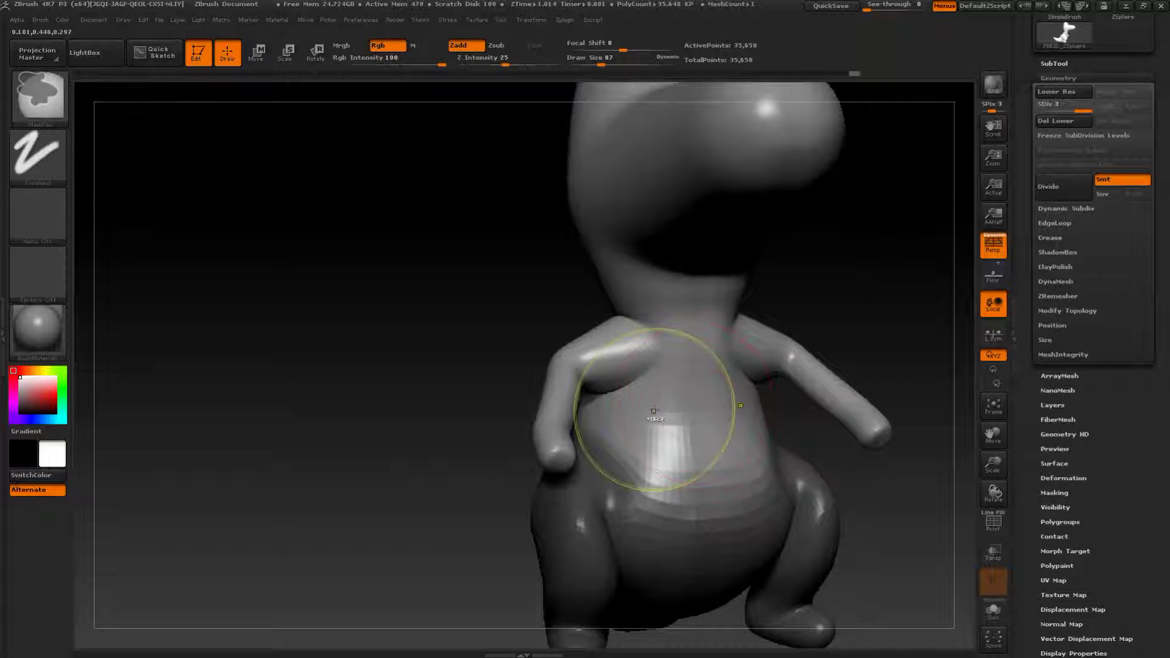
pyautogui.moveTo(833, 347); pyautogui.dragTo(933, 333)
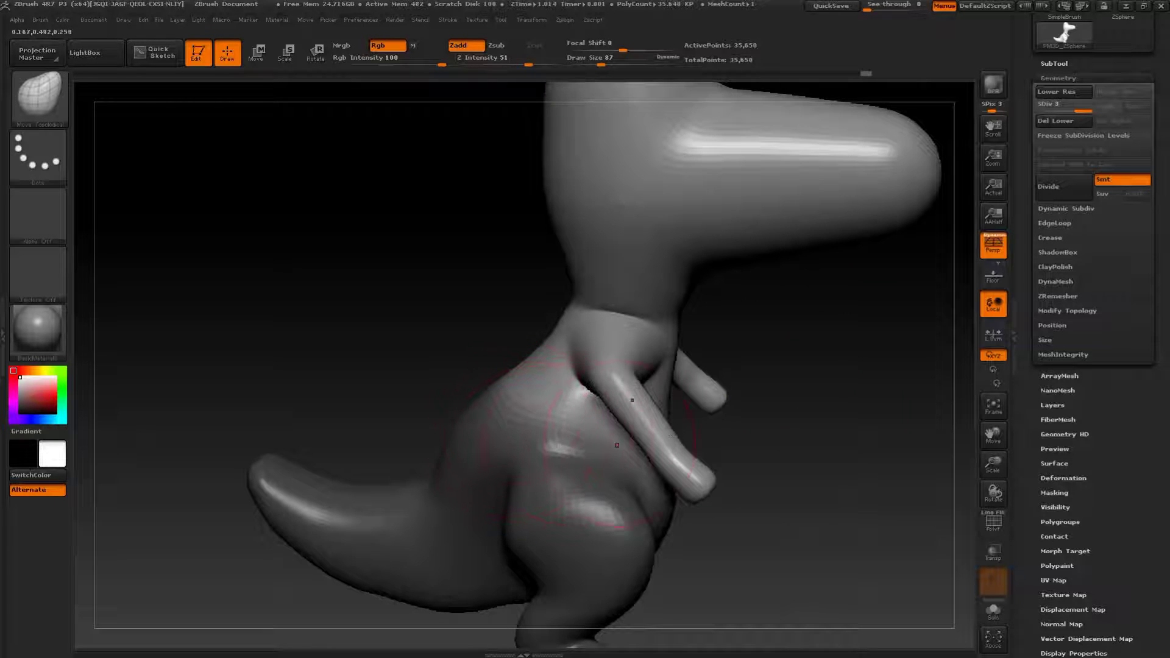
# - Move the unmasked upper body and head with the Transpose tool, and clear the mask
pyautogui.press('f')
pyautogui.moveTo(807, 382); pyautogui.dragTo(719, 329)
pyautogui.press('w')
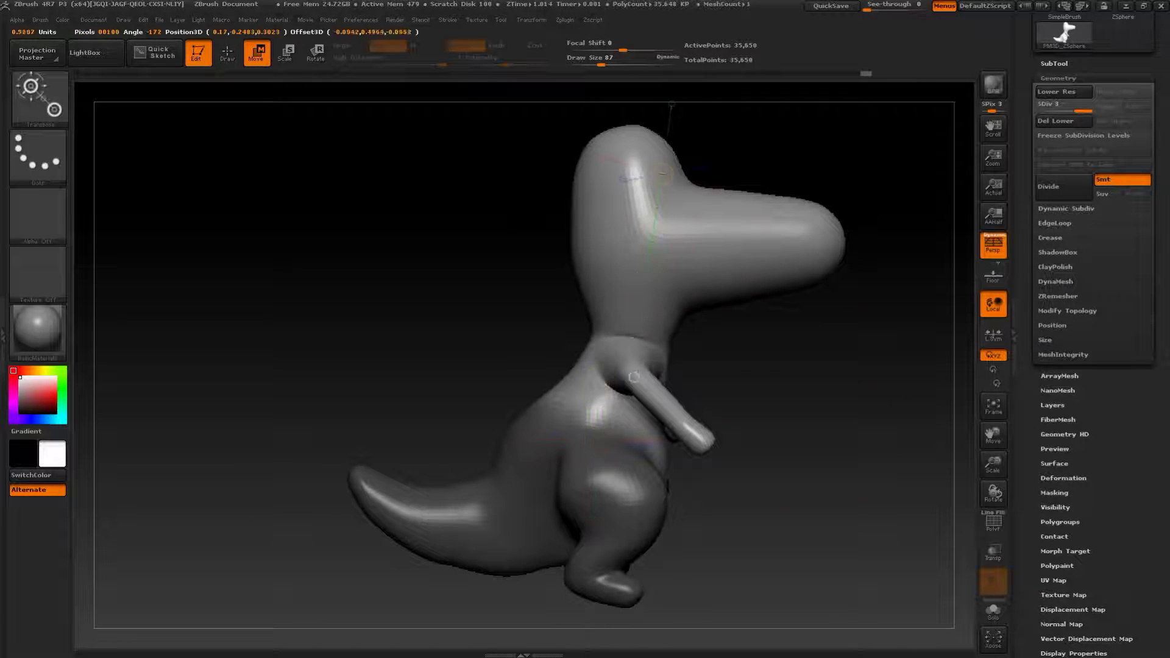
pyautogui.moveTo(643, 296); pyautogui.dragTo(663, 262)
pyautogui.press('q')
pyautogui.keyDown('alt'); pyautogui.moveTo(860, 390); pyautogui.dragTo(844, 219); pyautogui.keyUp('alt')
pyautogui.keyDown('ctrl'); pyautogui.keyDown('alt'); pyautogui.moveTo(862, 127); pyautogui.dragTo(268, 543); pyautogui.keyUp('alt'); pyautogui.keyUp('ctrl')
# - Reshape the sides of the torso, the shoulders and the upper back with the Move Topological brush
pyautogui.moveTo(459, 529); pyautogui.dragTo(317, 530)
pyautogui.keyDown('alt'); pyautogui.moveTo(317, 481); pyautogui.dragTo(323, 579); pyautogui.keyUp('alt')
pyautogui.keyDown('alt'); pyautogui.moveTo(847, 449); pyautogui.dragTo(786, 407); pyautogui.keyUp('alt')
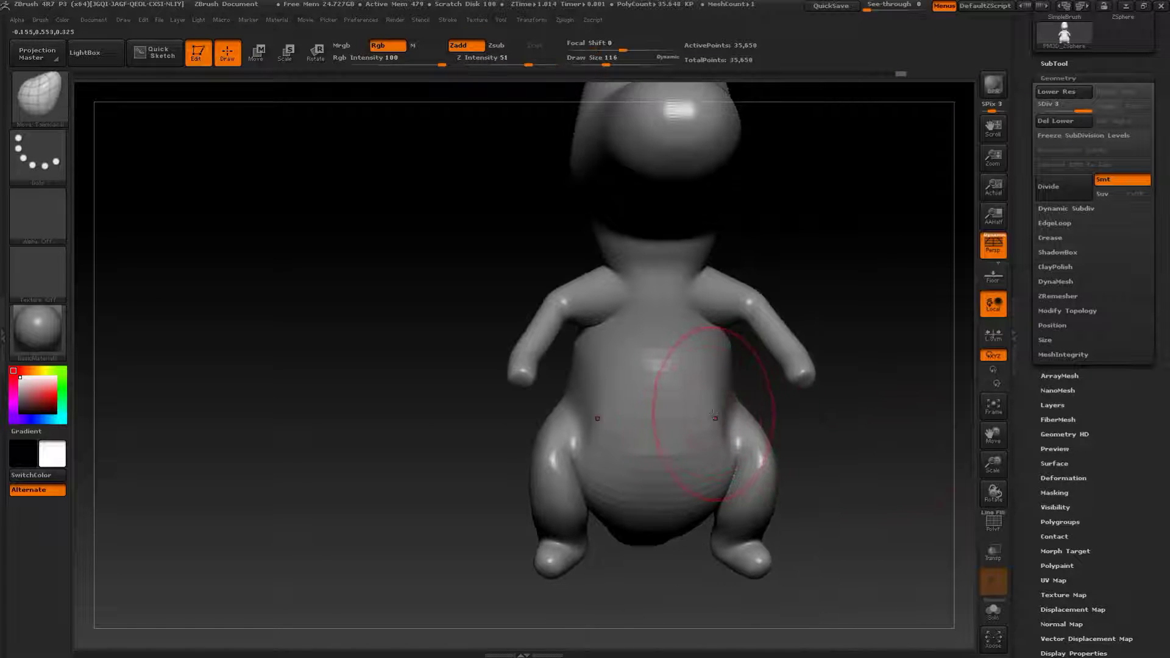
pyautogui.moveTo(862, 421); pyautogui.dragTo(831, 414)
pyautogui.moveTo(744, 313); pyautogui.dragTo(734, 324)
pyautogui.moveTo(856, 289)
pyautogui.mouseDown()
pyautogui.moveTo(836, 284)
pyautogui.moveTo(835, 306)
pyautogui.moveTo(740, 305)
pyautogui.mouseUp()
pyautogui.moveTo(792, 359); pyautogui.dragTo(761, 357)
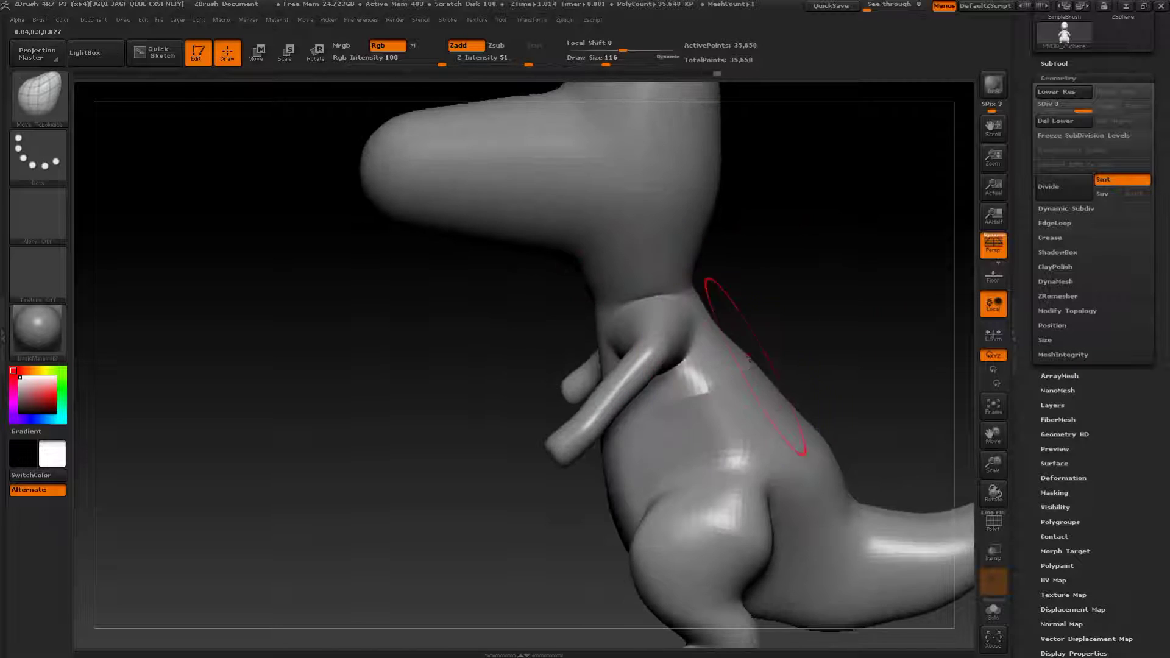
# - Set the draw size to 149 and pull the back of the head outward over a narrower neck
pyautogui.moveTo(797, 281); pyautogui.dragTo(733, 316)
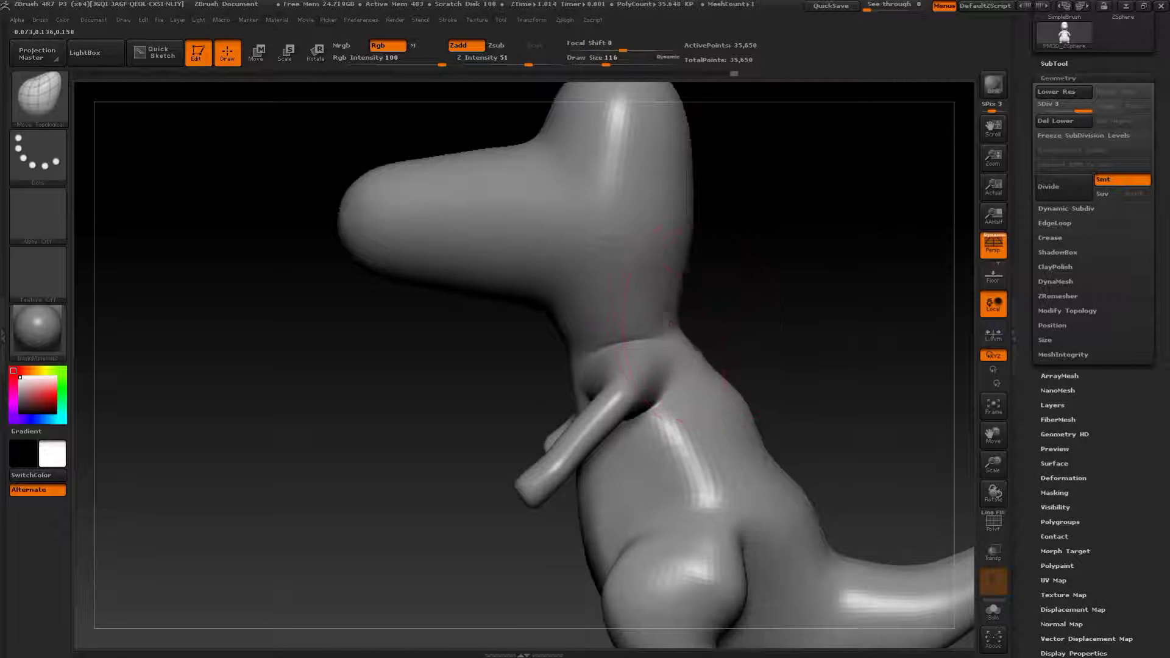
pyautogui.moveTo(778, 250)
pyautogui.keyDown('alt'); pyautogui.mouseDown()
pyautogui.moveTo(784, 282)
pyautogui.moveTo(695, 286)
pyautogui.mouseUp(); pyautogui.keyUp('alt')
pyautogui.press('s')
pyautogui.moveTo(616, 283); pyautogui.dragTo(537, 285)
pyautogui.keyDown('shift'); pyautogui.moveTo(694, 313); pyautogui.dragTo(684, 312); pyautogui.keyUp('shift')
pyautogui.keyDown('shift'); pyautogui.moveTo(716, 364); pyautogui.dragTo(719, 390); pyautogui.keyUp('shift')
pyautogui.moveTo(819, 298)
pyautogui.mouseDown()
pyautogui.moveTo(870, 309)
pyautogui.moveTo(817, 264)
pyautogui.mouseUp()
pyautogui.keyDown('alt'); pyautogui.moveTo(817, 264); pyautogui.dragTo(793, 321); pyautogui.keyUp('alt')
pyautogui.moveTo(722, 304)
pyautogui.mouseDown()
pyautogui.moveTo(819, 335)
pyautogui.moveTo(719, 341)
pyautogui.mouseUp()
pyautogui.press('s')
pyautogui.click(680, 351)
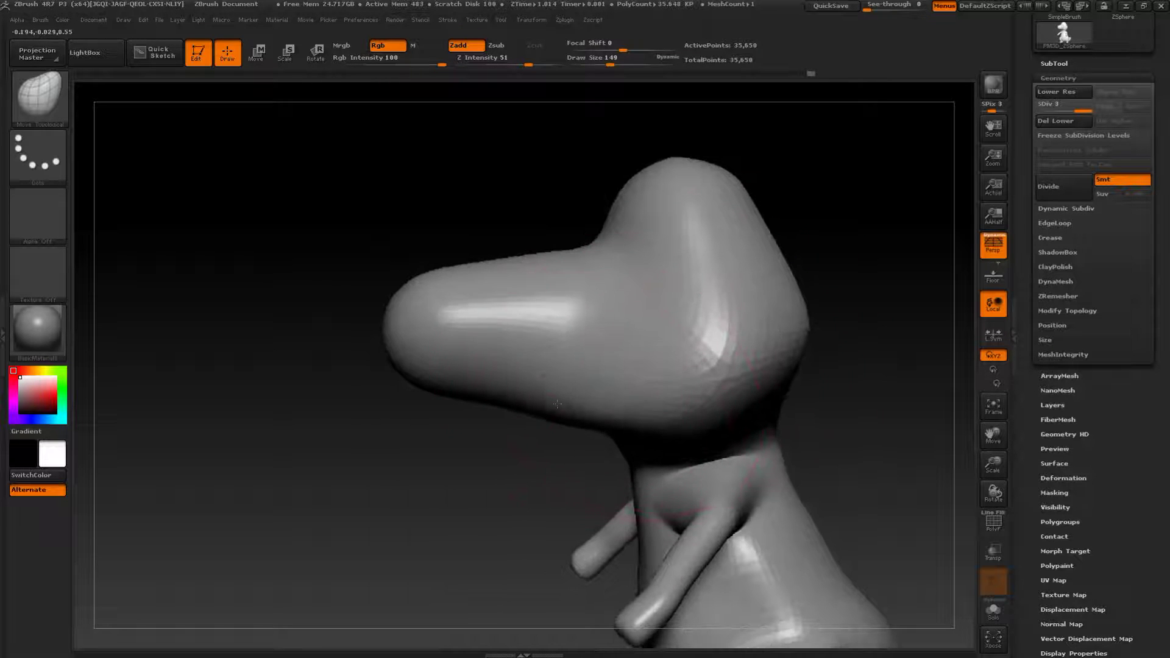
# - Set the draw size to 136 and reshape the back of the head and the jaw line with the Move Topological brush
pyautogui.moveTo(820, 244); pyautogui.dragTo(902, 259)
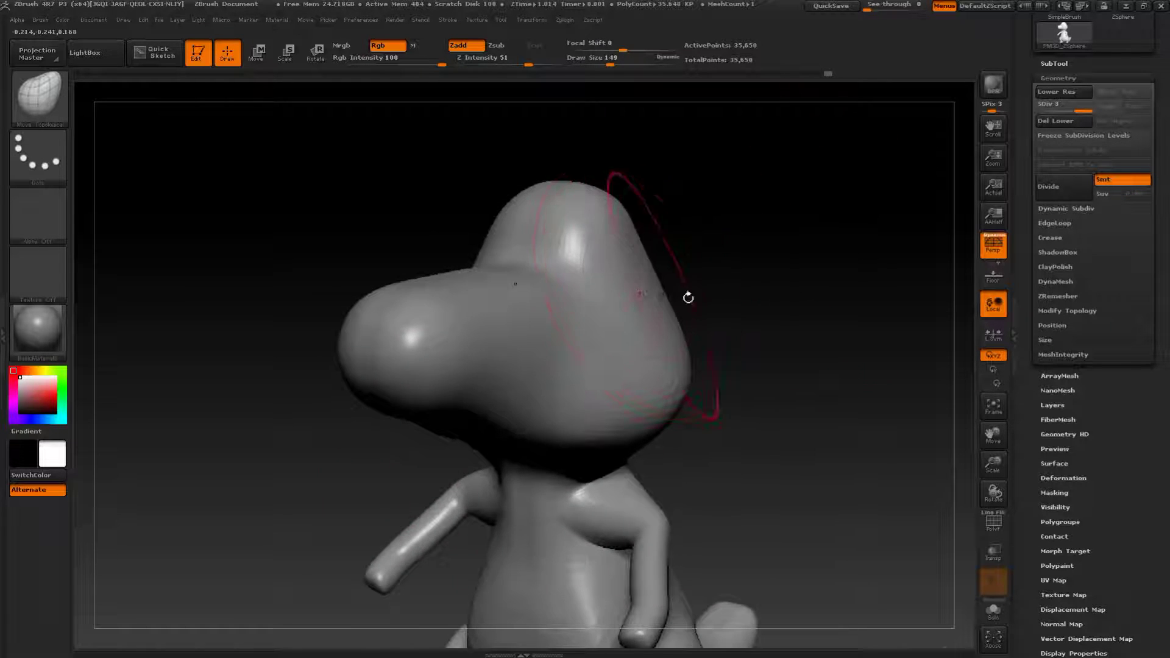
pyautogui.moveTo(813, 305); pyautogui.dragTo(745, 308)
pyautogui.press('s')
pyautogui.click(590, 359)
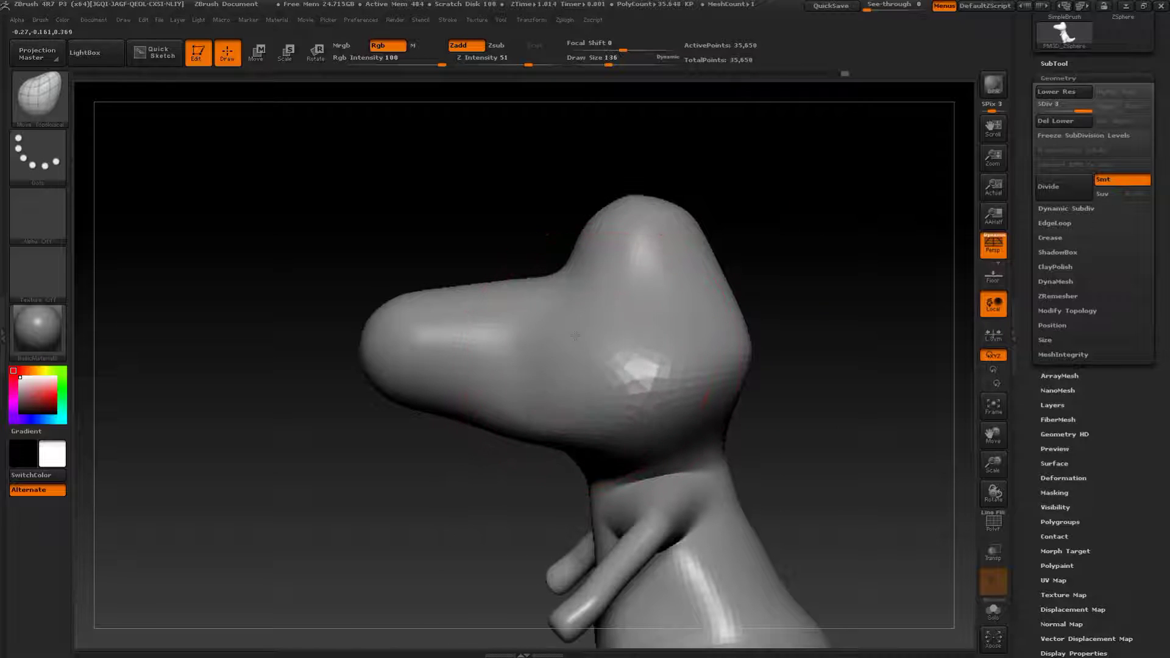
pyautogui.moveTo(680, 432); pyautogui.dragTo(692, 446)
pyautogui.moveTo(813, 366); pyautogui.dragTo(724, 348)
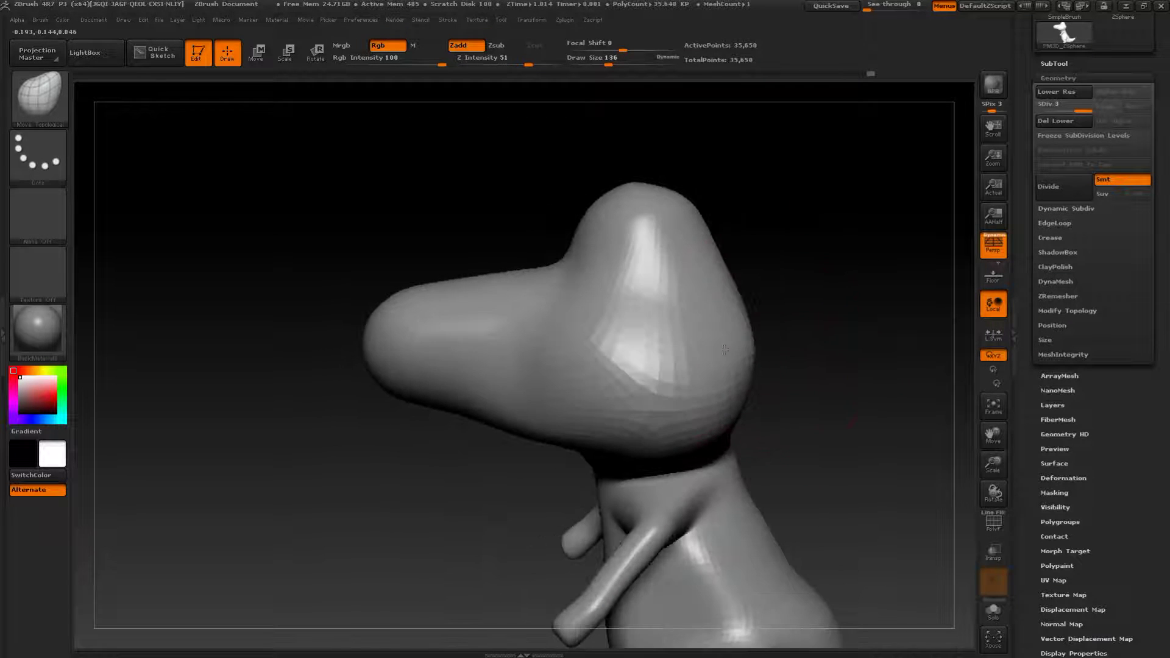
pyautogui.moveTo(834, 419)
pyautogui.keyDown('alt'); pyautogui.mouseDown()
pyautogui.moveTo(778, 334)
pyautogui.moveTo(725, 335)
pyautogui.mouseUp(); pyautogui.keyUp('alt')
pyautogui.moveTo(719, 390); pyautogui.dragTo(710, 372)
pyautogui.moveTo(853, 365); pyautogui.dragTo(787, 362)
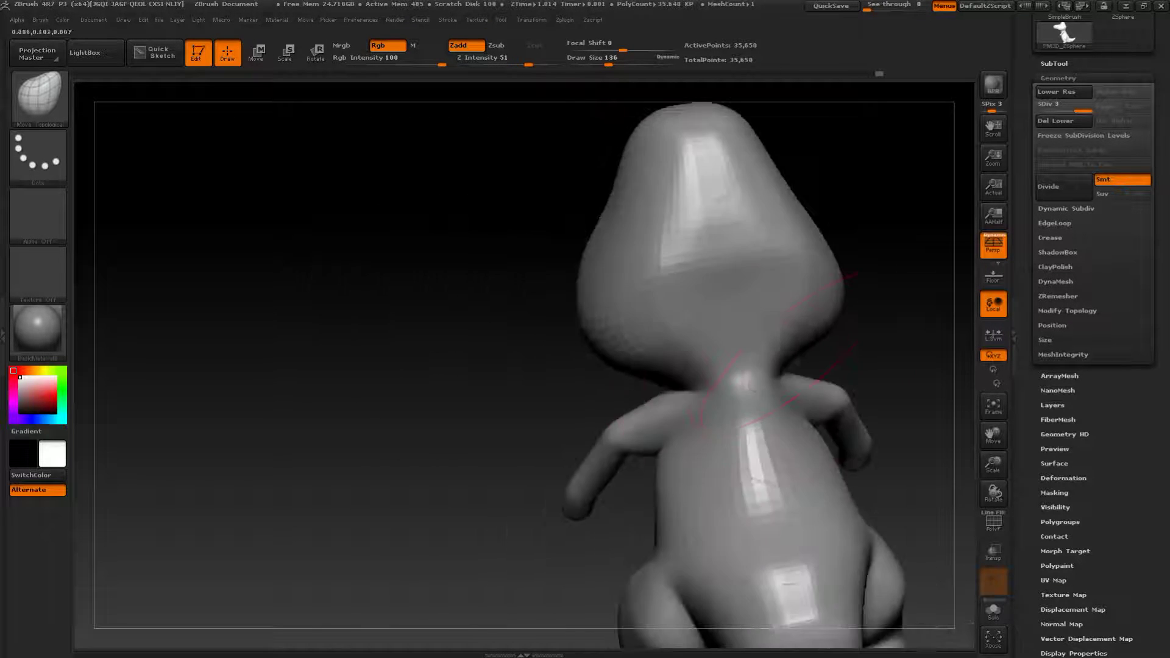
# - Smooth the back of the head and refine its sides from several angles
pyautogui.keyDown('shift'); pyautogui.moveTo(710, 201); pyautogui.dragTo(737, 291); pyautogui.keyUp('shift')
pyautogui.moveTo(871, 231); pyautogui.dragTo(789, 234)
pyautogui.moveTo(775, 275); pyautogui.dragTo(745, 235)
pyautogui.moveTo(619, 313); pyautogui.dragTo(701, 299)
pyautogui.moveTo(904, 181); pyautogui.dragTo(969, 234)
pyautogui.moveTo(862, 311)
pyautogui.keyDown('alt'); pyautogui.mouseDown()
pyautogui.moveTo(856, 262)
pyautogui.moveTo(779, 308)
pyautogui.moveTo(810, 317)
pyautogui.moveTo(538, 397)
pyautogui.moveTo(481, 393)
pyautogui.moveTo(495, 414)
pyautogui.mouseUp(); pyautogui.keyUp('alt')
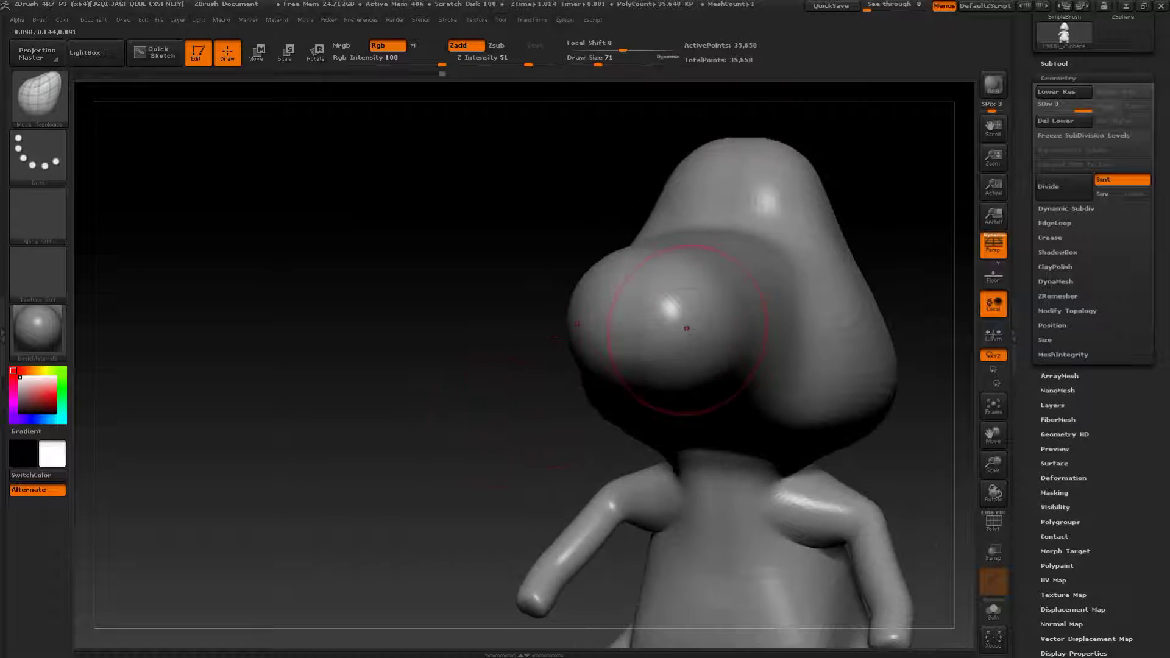
# - Carve a mouth opening into the tip of the snout with the ClayBuildup brush at draw size 29
pyautogui.moveTo(419, 427)
pyautogui.mouseDown()
pyautogui.moveTo(431, 404)
pyautogui.moveTo(542, 396)
pyautogui.moveTo(414, 402)
pyautogui.moveTo(475, 421)
pyautogui.moveTo(565, 400)
pyautogui.mouseUp()
pyautogui.press('b')
pyautogui.press('c')
pyautogui.press('b')
pyautogui.moveTo(425, 373)
pyautogui.mouseDown()
pyautogui.moveTo(627, 315)
pyautogui.moveTo(614, 312)
pyautogui.mouseUp()
pyautogui.press('s')
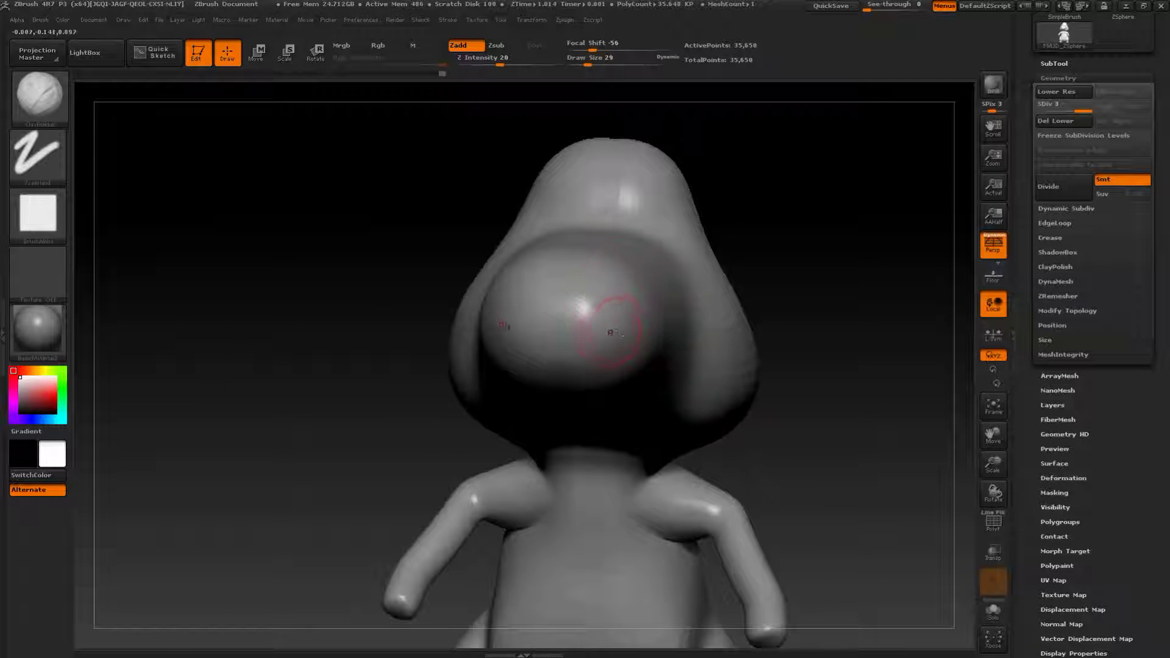
pyautogui.moveTo(600, 321)
pyautogui.mouseDown()
pyautogui.moveTo(506, 329)
pyautogui.moveTo(646, 327)
pyautogui.mouseUp()
pyautogui.press('shift')
pyautogui.moveTo(812, 287); pyautogui.dragTo(579, 335)
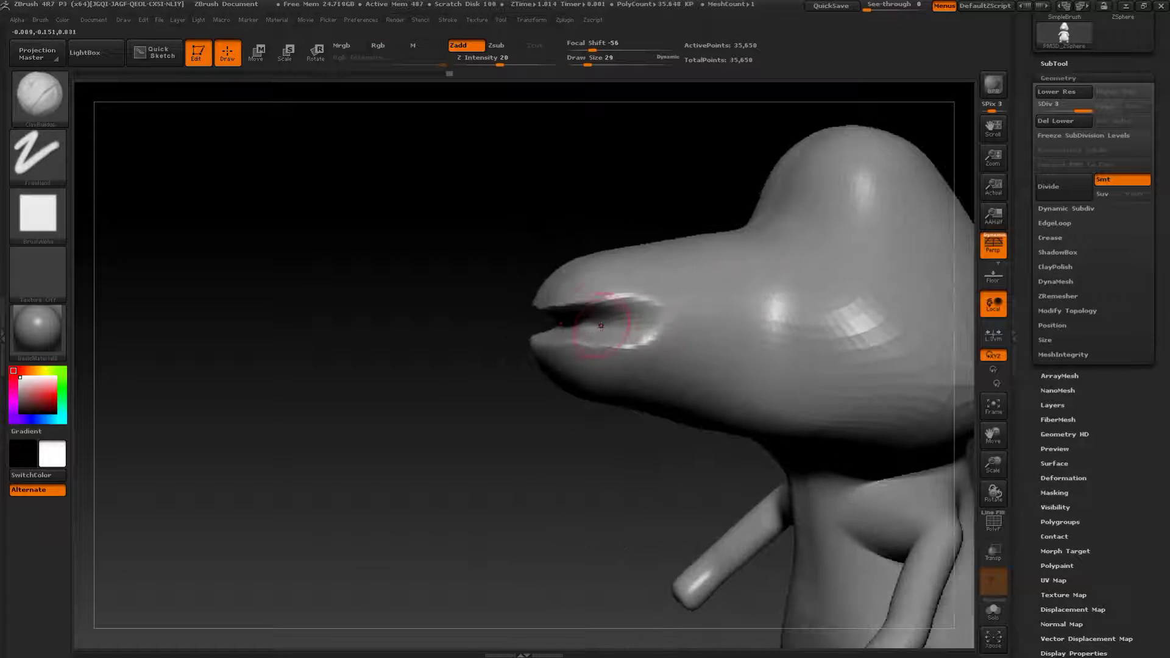
# - Spread the upper and lower lips apart at the snout tip with the Move brush
pyautogui.press('b')
pyautogui.press('m')
pyautogui.press('v')
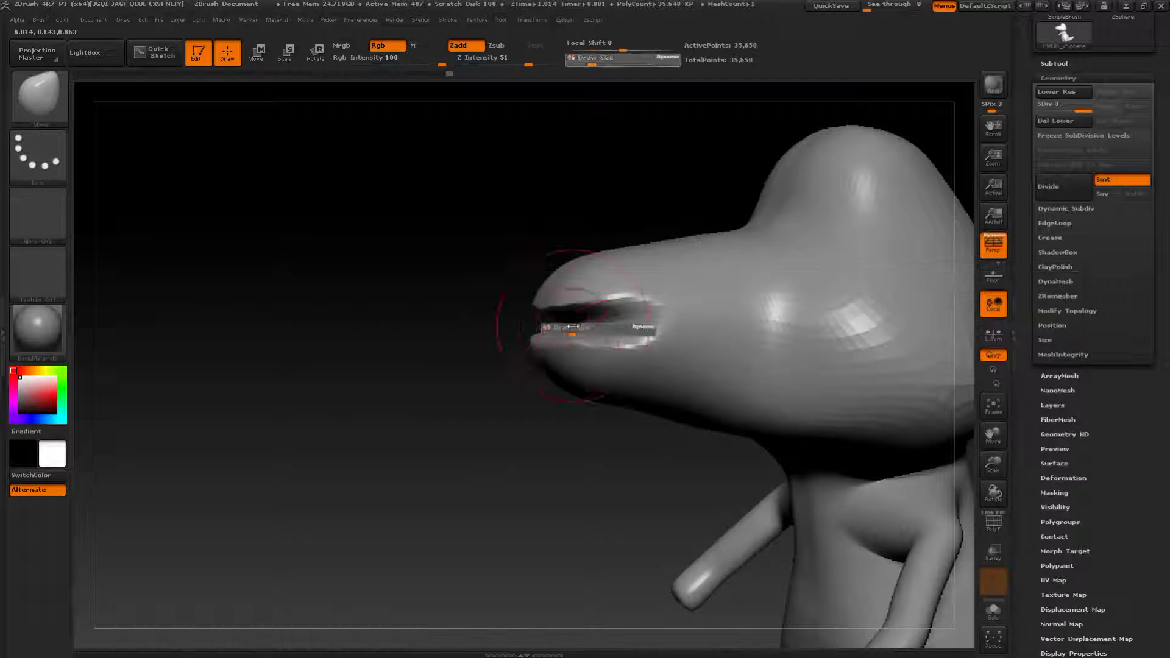
pyautogui.moveTo(593, 290); pyautogui.dragTo(559, 273)
pyautogui.moveTo(532, 355)
pyautogui.keyDown('alt'); pyautogui.mouseDown()
pyautogui.moveTo(504, 345)
pyautogui.moveTo(559, 348)
pyautogui.moveTo(576, 320)
pyautogui.moveTo(534, 339)
pyautogui.mouseUp(); pyautogui.keyUp('alt')
pyautogui.moveTo(348, 386); pyautogui.dragTo(435, 403)
# - Deepen the mouth cavity back into the head with the ClayBuildup brush at draw size 68, smoothing its walls
pyautogui.press('b')
pyautogui.click(89, 306)
pyautogui.moveTo(201, 352); pyautogui.dragTo(270, 364)
pyautogui.moveTo(540, 355)
pyautogui.mouseDown()
pyautogui.moveTo(518, 355)
pyautogui.moveTo(509, 311)
pyautogui.moveTo(539, 332)
pyautogui.mouseUp()
pyautogui.moveTo(540, 332)
pyautogui.keyDown('shift'); pyautogui.mouseDown()
pyautogui.moveTo(501, 326)
pyautogui.moveTo(478, 338)
pyautogui.moveTo(561, 321)
pyautogui.moveTo(634, 326)
pyautogui.mouseUp(); pyautogui.keyUp('shift')
pyautogui.moveTo(828, 309); pyautogui.dragTo(710, 316)
pyautogui.moveTo(608, 329)
pyautogui.keyDown('shift'); pyautogui.mouseDown()
pyautogui.moveTo(604, 318)
pyautogui.moveTo(601, 329)
pyautogui.moveTo(664, 318)
pyautogui.moveTo(635, 322)
pyautogui.mouseUp(); pyautogui.keyUp('shift')
pyautogui.moveTo(402, 366); pyautogui.dragTo(616, 366)
pyautogui.keyDown('shift'); pyautogui.moveTo(585, 317); pyautogui.dragTo(575, 333); pyautogui.keyUp('shift')
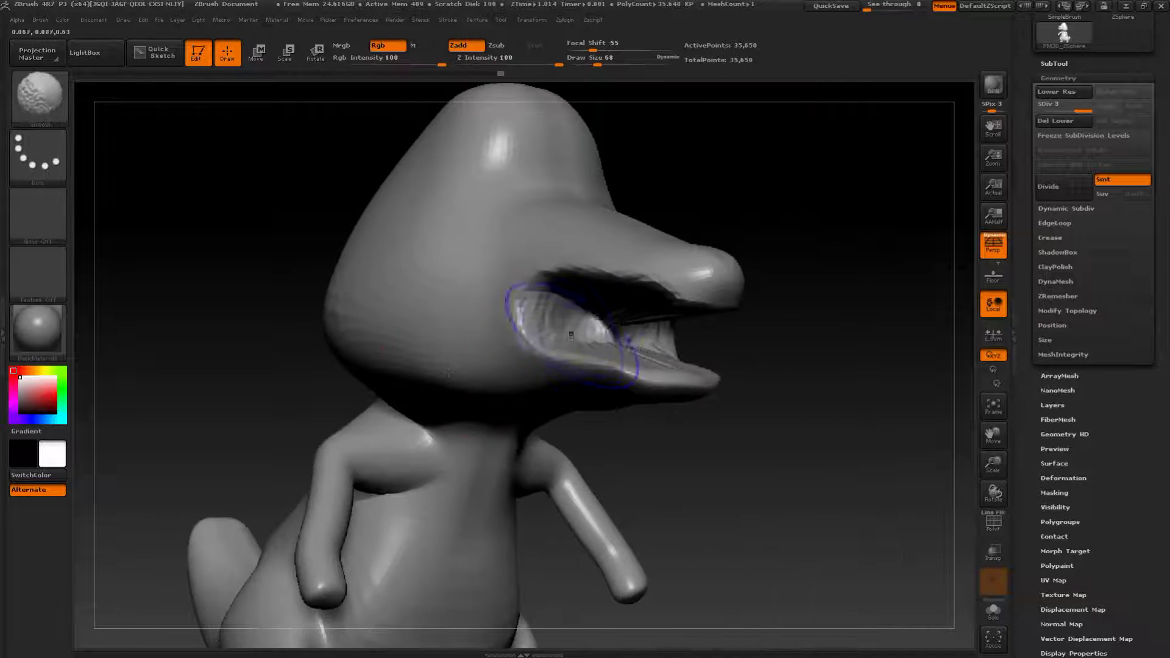
# - Smooth the lower jaw and the mouth interior, and carve the corners of the mouth further
pyautogui.moveTo(731, 366); pyautogui.dragTo(771, 330)
pyautogui.moveTo(689, 347)
pyautogui.keyDown('shift'); pyautogui.mouseDown()
pyautogui.moveTo(660, 315)
pyautogui.moveTo(725, 329)
pyautogui.mouseUp(); pyautogui.keyUp('shift')
pyautogui.keyDown('shift'); pyautogui.moveTo(653, 346); pyautogui.dragTo(618, 335); pyautogui.keyUp('shift')
pyautogui.moveTo(760, 338); pyautogui.dragTo(710, 360)
pyautogui.moveTo(546, 326); pyautogui.dragTo(524, 338)
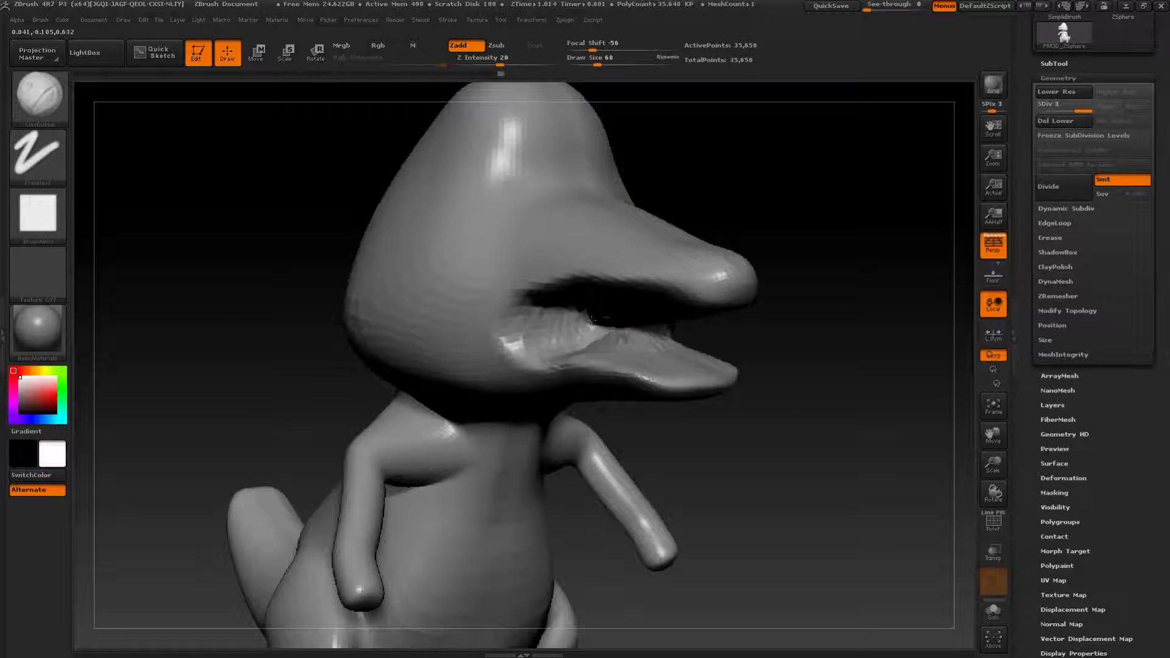
pyautogui.moveTo(591, 320); pyautogui.dragTo(567, 335)
pyautogui.moveTo(701, 342); pyautogui.dragTo(738, 336)
pyautogui.moveTo(612, 349)
pyautogui.keyDown('shift'); pyautogui.mouseDown()
pyautogui.moveTo(572, 340)
pyautogui.moveTo(601, 323)
pyautogui.mouseUp(); pyautogui.keyUp('shift')
pyautogui.moveTo(739, 366)
pyautogui.mouseDown()
pyautogui.moveTo(769, 329)
pyautogui.moveTo(744, 374)
pyautogui.mouseUp()
# - Thicken the lower jaw with the Inflat brush at draw size 65
pyautogui.press('b')
pyautogui.click(366, 308)
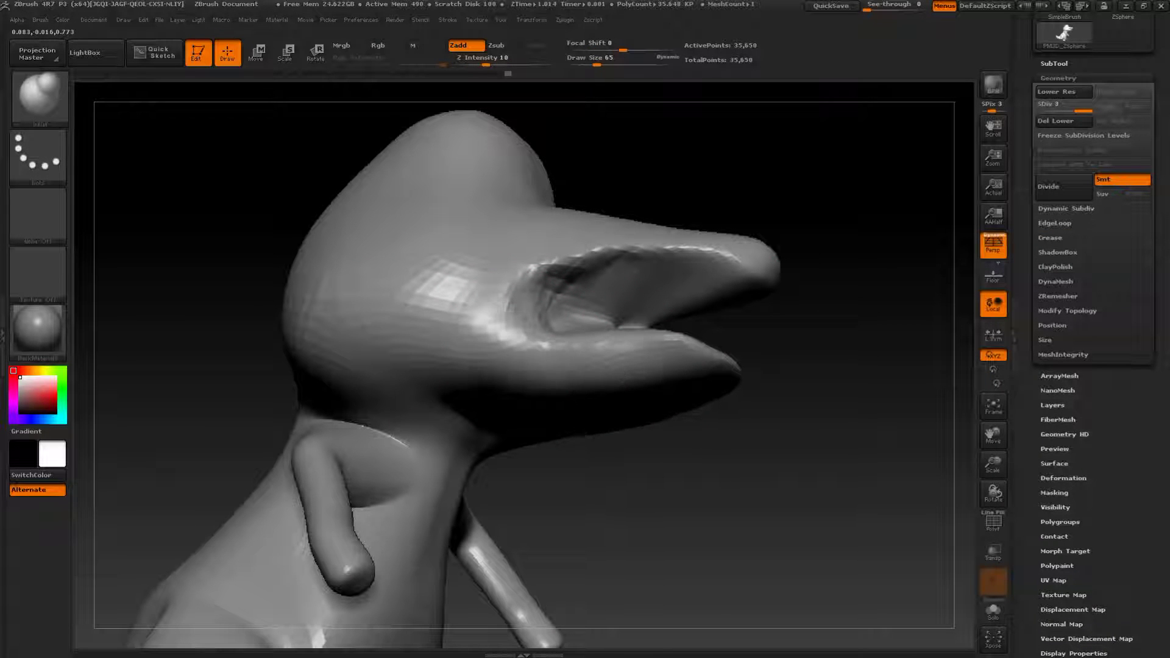
pyautogui.moveTo(587, 431)
pyautogui.mouseDown()
pyautogui.moveTo(610, 442)
pyautogui.moveTo(605, 402)
pyautogui.mouseUp()
pyautogui.moveTo(727, 399)
pyautogui.mouseDown()
pyautogui.moveTo(744, 418)
pyautogui.moveTo(710, 410)
pyautogui.mouseUp()
# - Swell the snout and the cheeks beside the mouth with the Inflat brush at draw size 87
pyautogui.press('b')
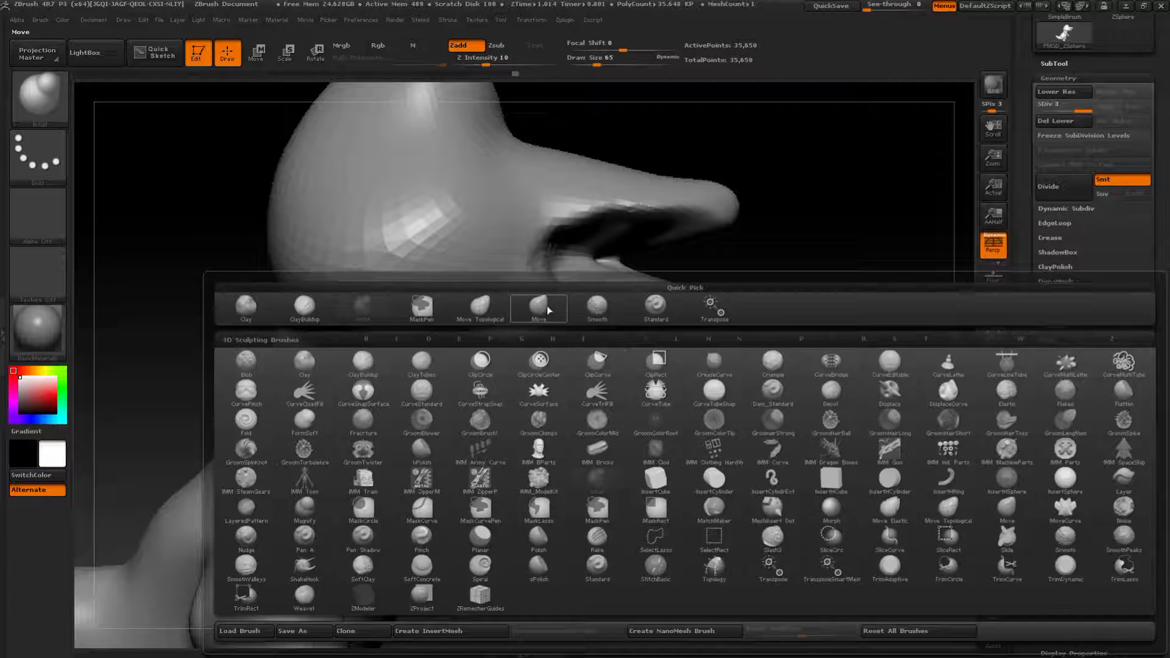
pyautogui.click(540, 307)
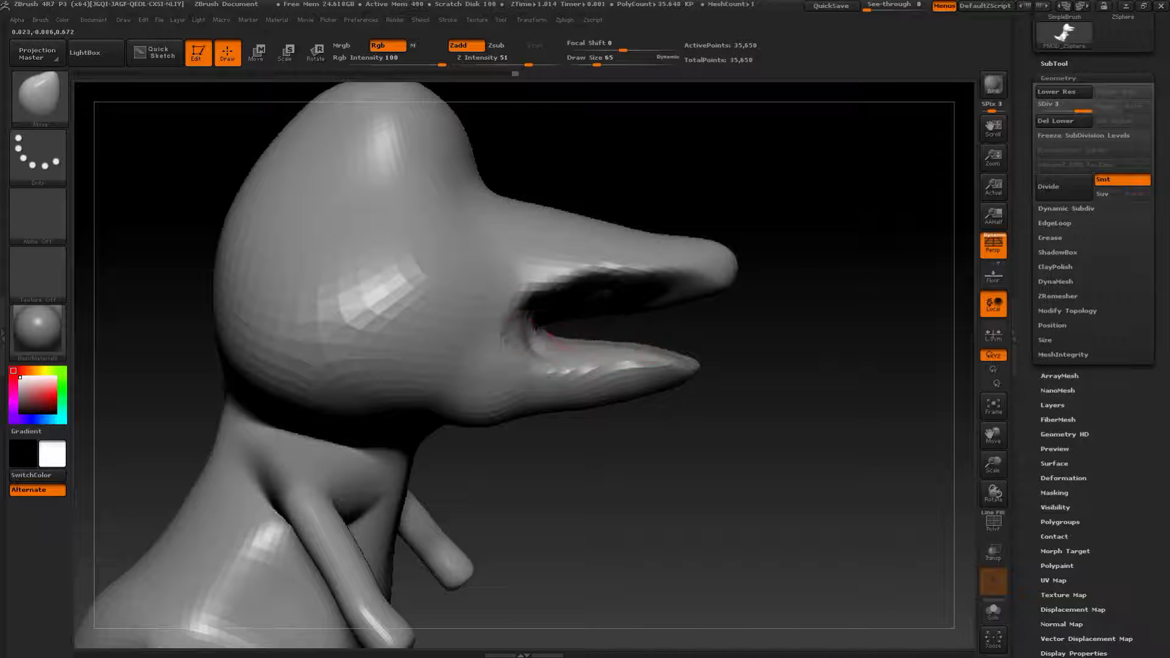
pyautogui.keyDown('alt'); pyautogui.moveTo(804, 247); pyautogui.dragTo(786, 314); pyautogui.keyUp('alt')
pyautogui.press('s')
pyautogui.click(669, 294)
pyautogui.press('b')
pyautogui.press('i')
pyautogui.press('n')
pyautogui.moveTo(745, 253); pyautogui.dragTo(645, 307)
pyautogui.press('s')
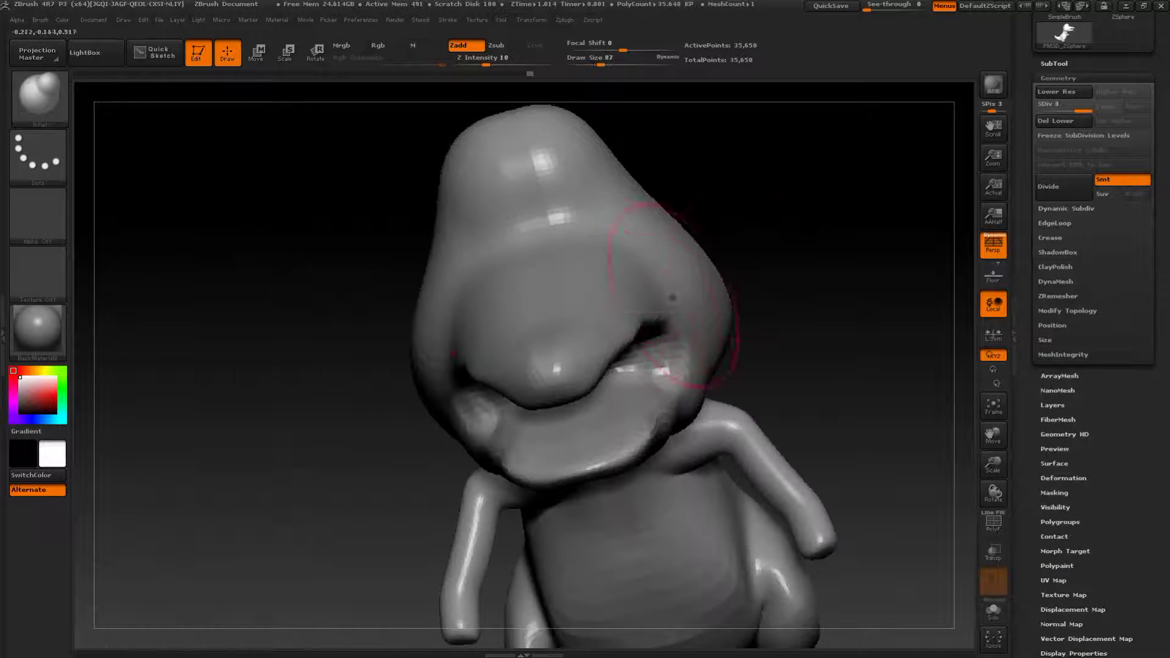
pyautogui.moveTo(710, 241); pyautogui.dragTo(749, 278)
pyautogui.moveTo(617, 357)
pyautogui.mouseDown()
pyautogui.moveTo(636, 359)
pyautogui.moveTo(628, 336)
pyautogui.mouseUp()
pyautogui.moveTo(763, 300); pyautogui.dragTo(844, 268)
pyautogui.moveTo(750, 337); pyautogui.dragTo(701, 345)
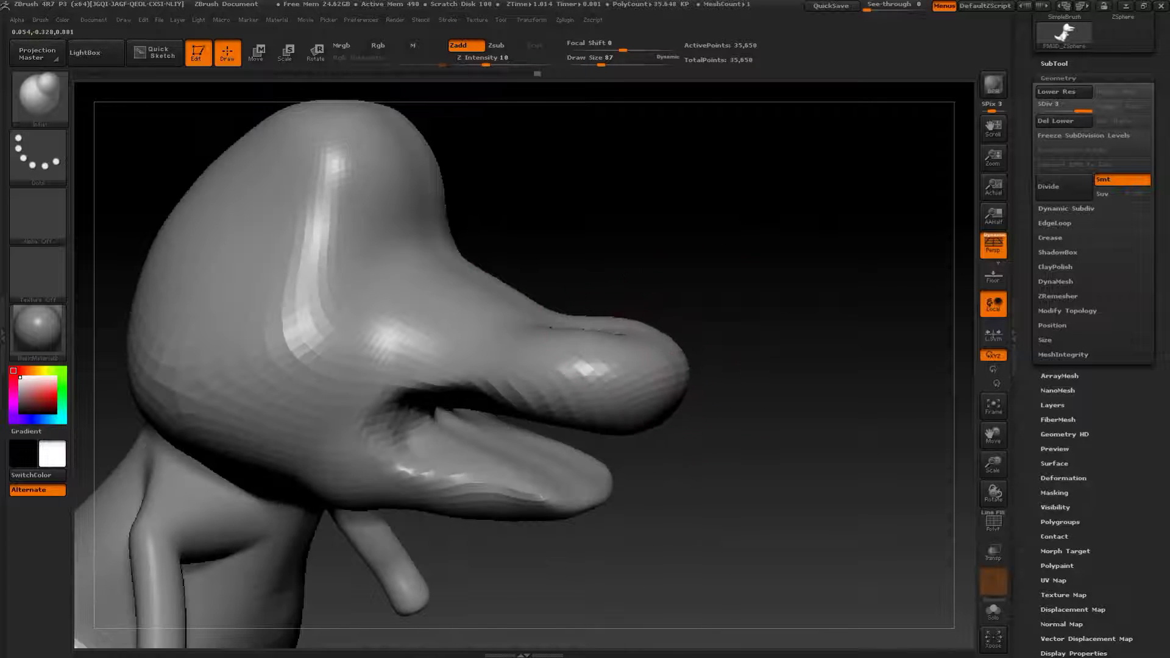
pyautogui.moveTo(669, 254); pyautogui.dragTo(708, 238)
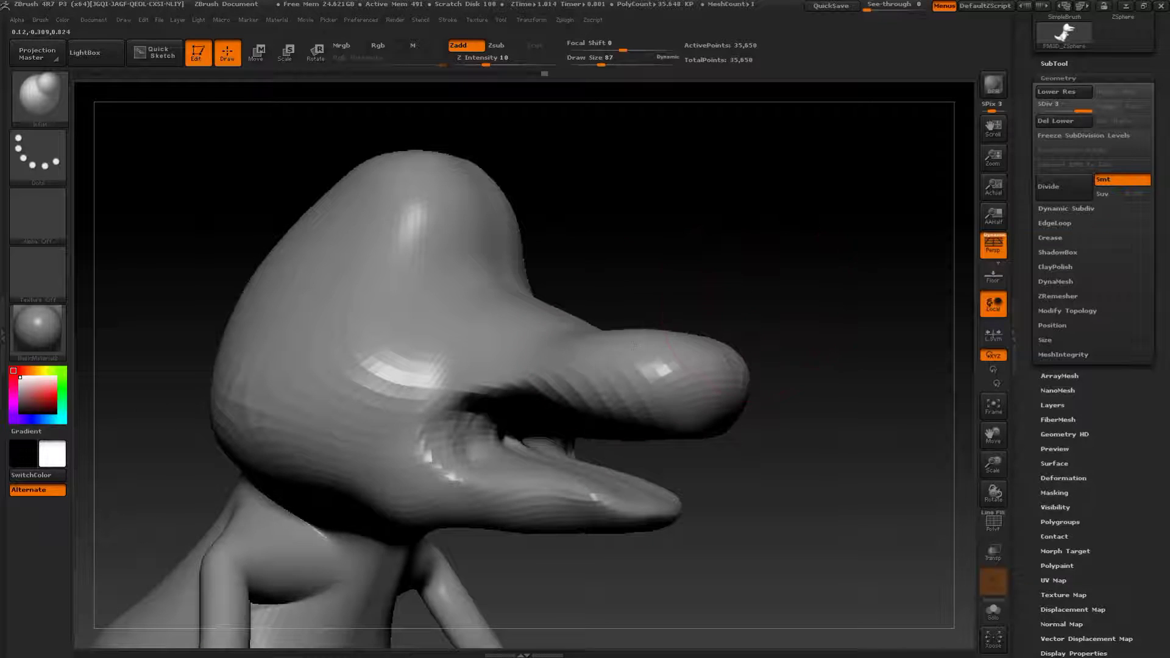
# - Raise the draw size to 145, inflate the upper head and smooth the forehead
pyautogui.moveTo(783, 299)
pyautogui.mouseDown()
pyautogui.moveTo(650, 261)
pyautogui.moveTo(670, 268)
pyautogui.mouseUp()
pyautogui.moveTo(707, 345)
pyautogui.mouseDown()
pyautogui.moveTo(756, 379)
pyautogui.moveTo(689, 357)
pyautogui.moveTo(579, 351)
pyautogui.mouseUp()
pyautogui.moveTo(699, 254)
pyautogui.keyDown('alt'); pyautogui.mouseDown()
pyautogui.moveTo(569, 250)
pyautogui.moveTo(593, 245)
pyautogui.moveTo(587, 190)
pyautogui.moveTo(823, 207)
pyautogui.moveTo(753, 310)
pyautogui.mouseUp(); pyautogui.keyUp('alt')
pyautogui.moveTo(680, 325); pyautogui.dragTo(682, 325)
pyautogui.moveTo(679, 320); pyautogui.dragTo(688, 337)
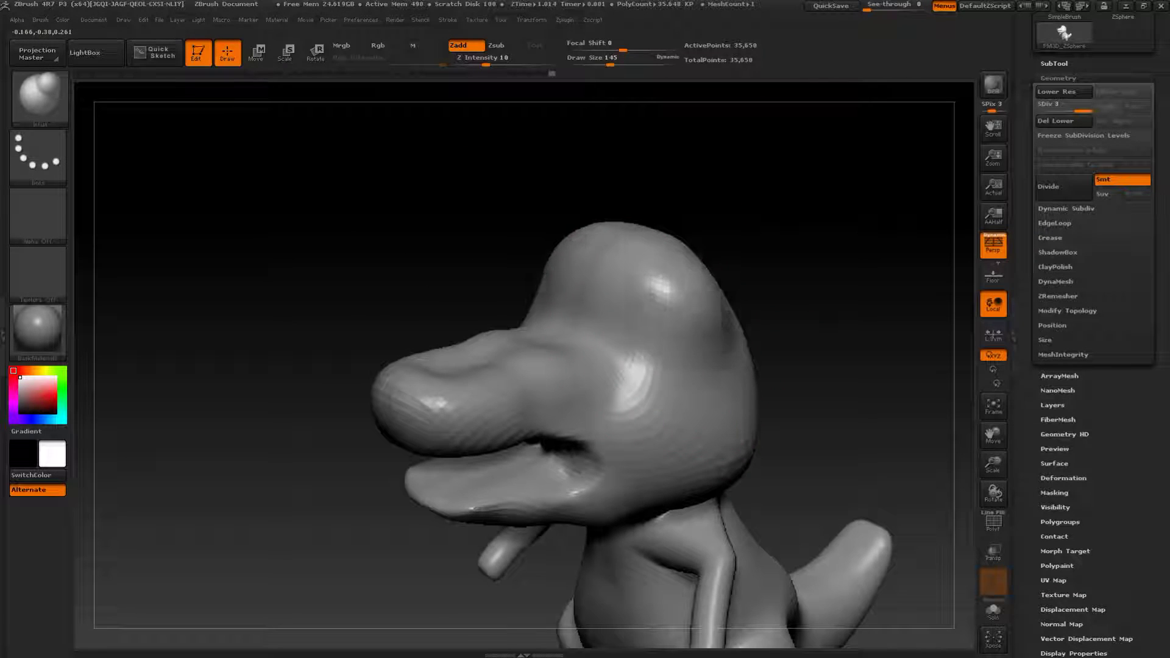
pyautogui.moveTo(742, 220); pyautogui.dragTo(639, 239)
pyautogui.keyDown('shift'); pyautogui.moveTo(701, 268); pyautogui.dragTo(640, 259); pyautogui.keyUp('shift')
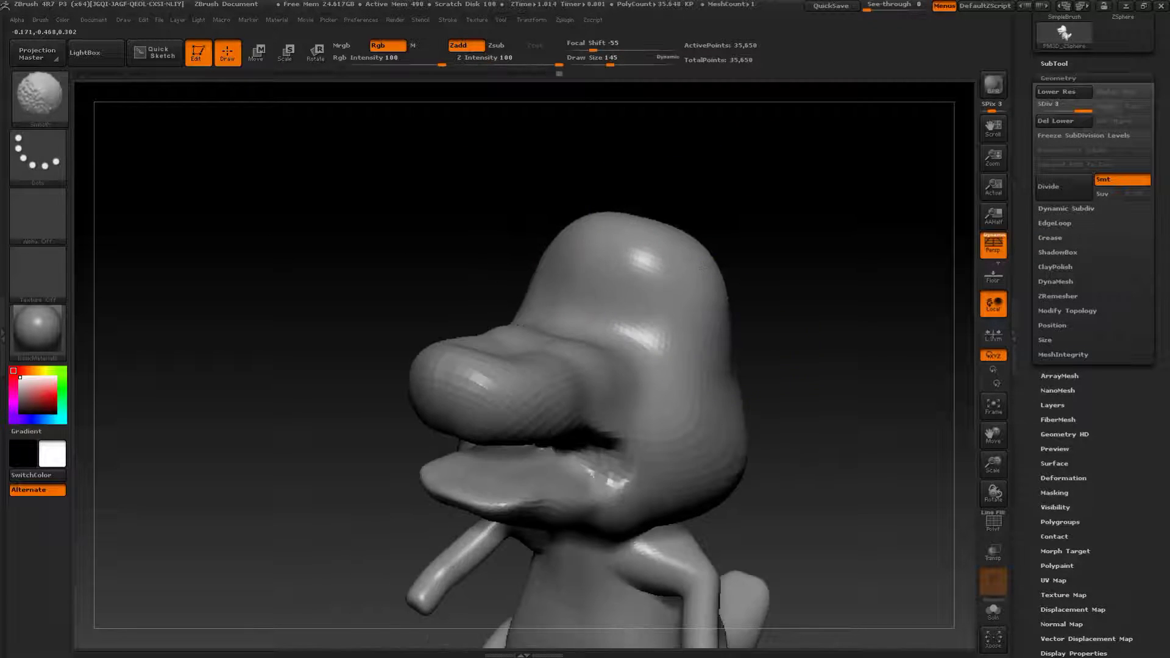
pyautogui.moveTo(801, 292); pyautogui.dragTo(660, 300)
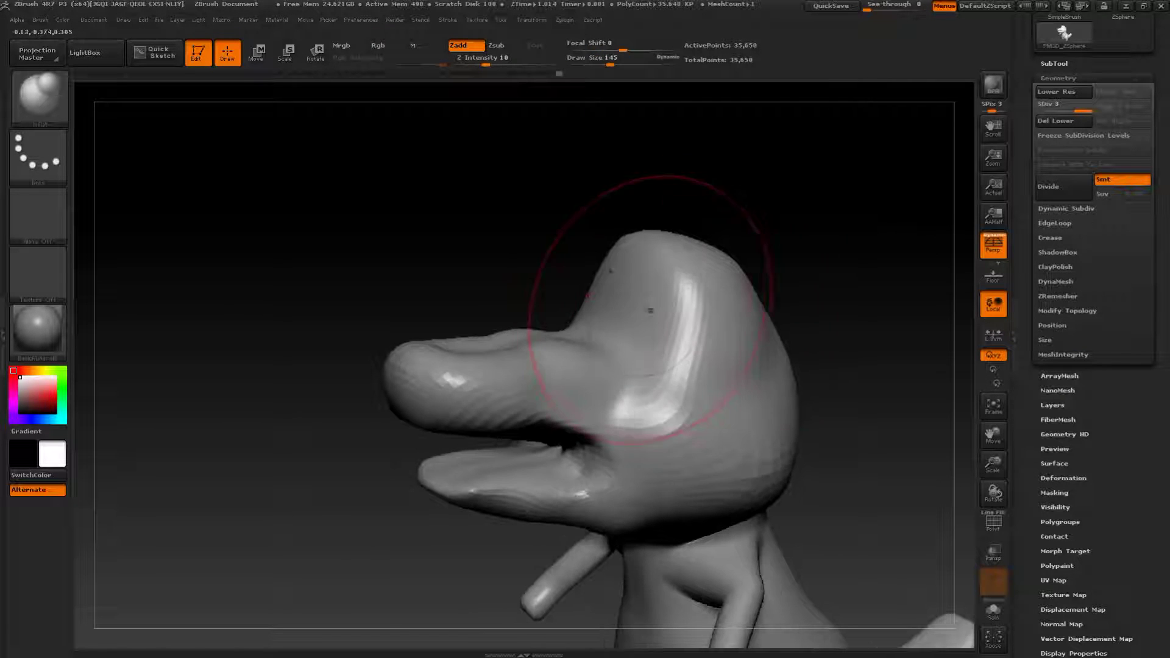
# - Carve symmetrical eye sockets into the front of the forehead with the ClayBuildup brush
pyautogui.press('b')
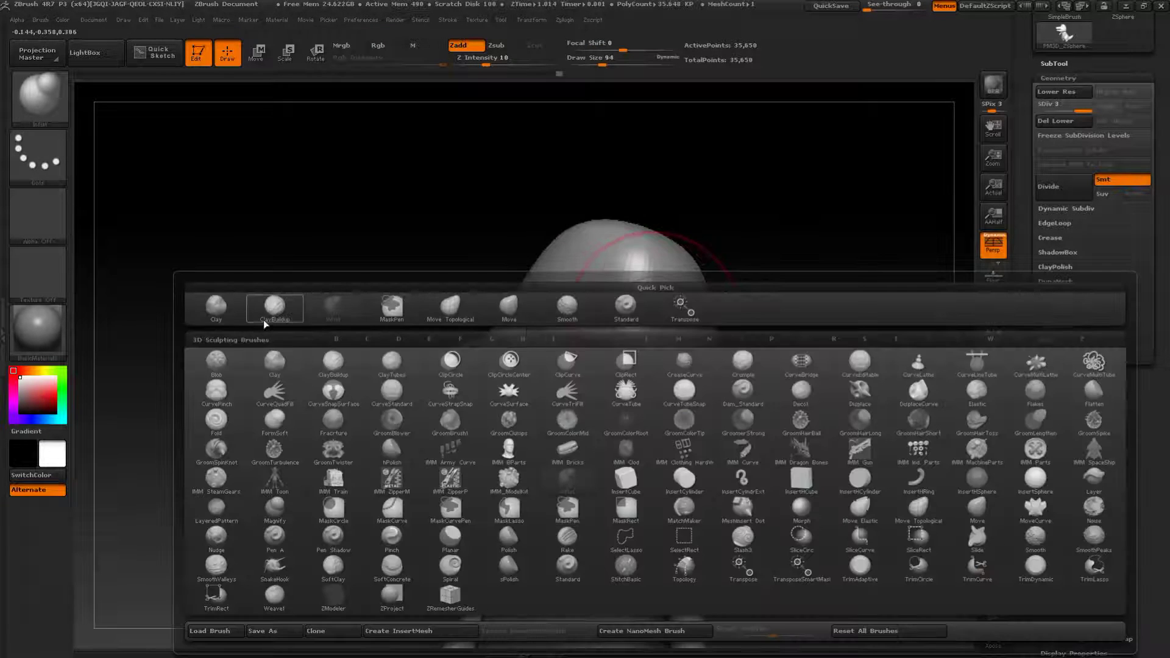
pyautogui.press('c')
pyautogui.press('b')
pyautogui.press('s')
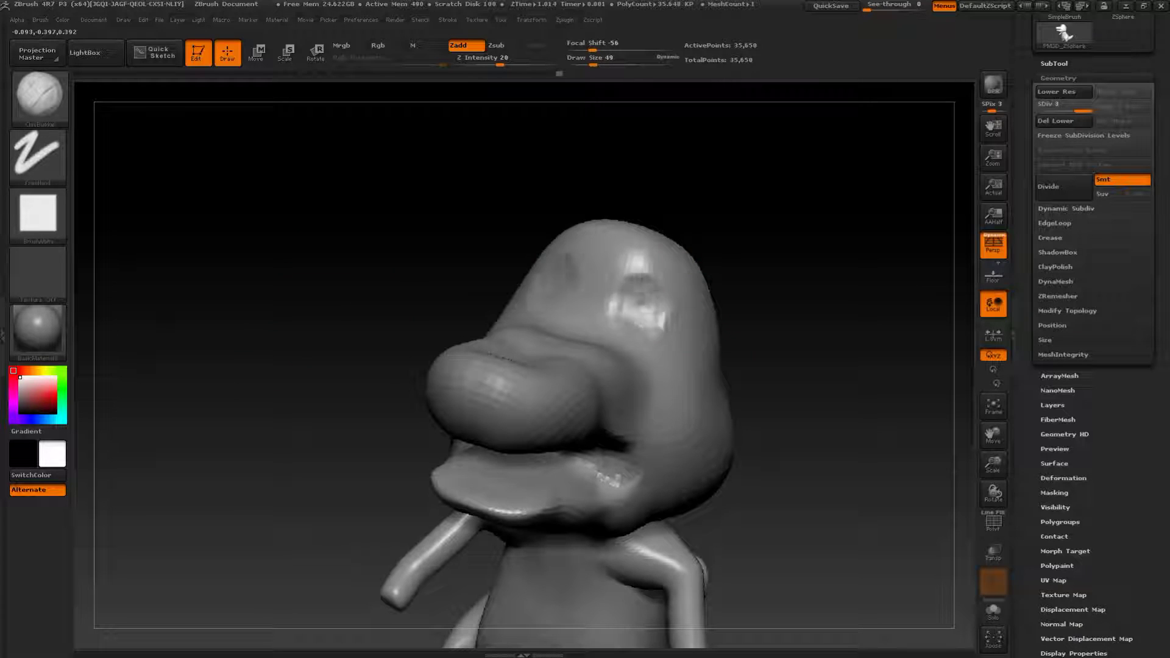
pyautogui.moveTo(618, 309); pyautogui.dragTo(635, 297)
pyautogui.moveTo(798, 341); pyautogui.dragTo(616, 371)
pyautogui.moveTo(463, 280); pyautogui.dragTo(573, 305)
# - Set the draw size to 46, build up the cheek folds behind the mouth corners and smooth the eye sockets
pyautogui.press('s')
pyautogui.click(656, 421)
pyautogui.moveTo(624, 399); pyautogui.dragTo(658, 424)
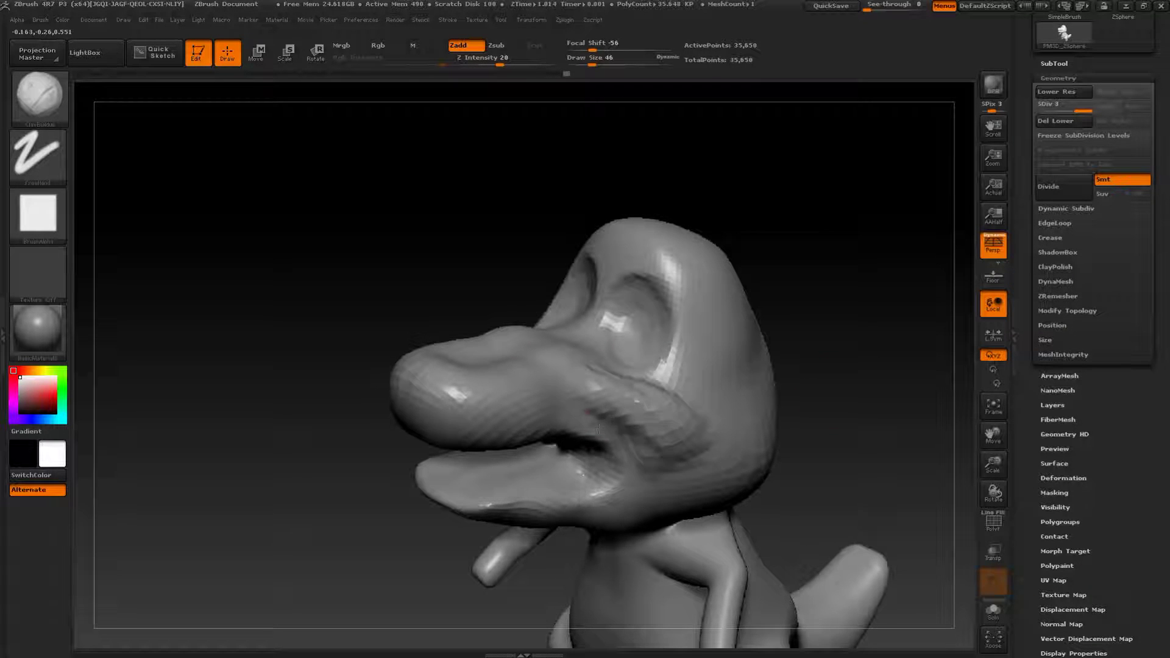
pyautogui.moveTo(894, 386)
pyautogui.mouseDown()
pyautogui.moveTo(846, 295)
pyautogui.moveTo(805, 291)
pyautogui.mouseUp()
pyautogui.keyDown('shift'); pyautogui.moveTo(618, 281); pyautogui.dragTo(624, 326); pyautogui.keyUp('shift')
pyautogui.keyDown('alt'); pyautogui.moveTo(858, 392); pyautogui.dragTo(848, 339); pyautogui.keyUp('alt')
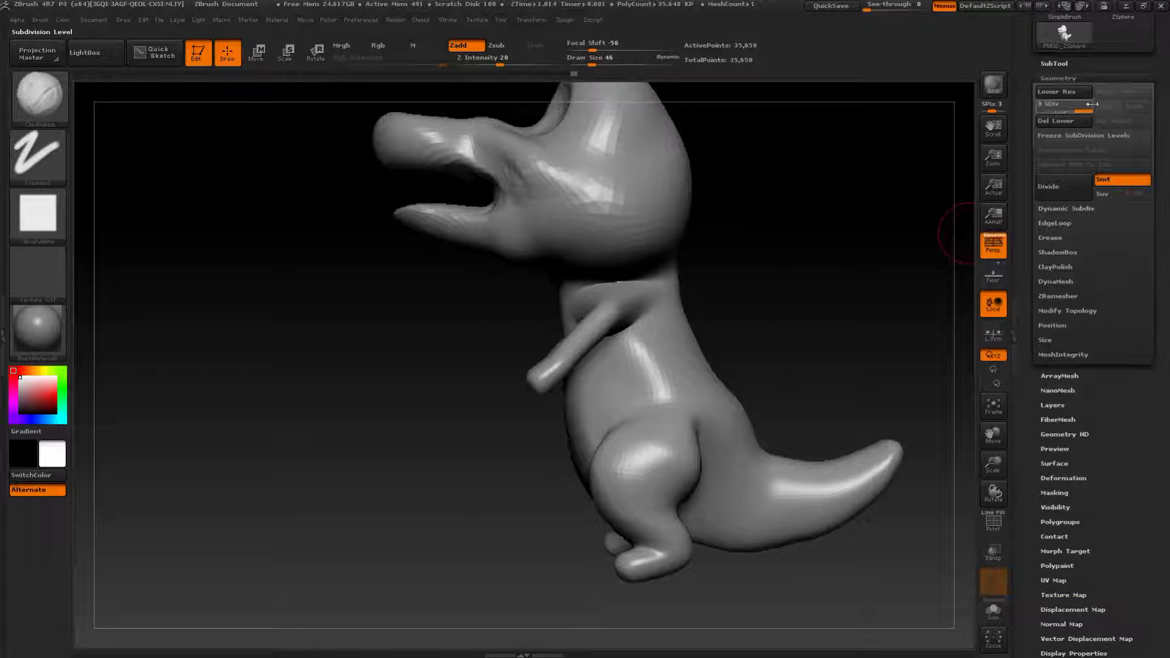
# - Sculpt the chest, belly and underarm areas with the ClayBuildup brush at draw size 65
pyautogui.moveTo(771, 298)
pyautogui.mouseDown()
pyautogui.moveTo(753, 284)
pyautogui.moveTo(761, 289)
pyautogui.moveTo(643, 357)
pyautogui.moveTo(726, 344)
pyautogui.mouseUp()
pyautogui.press(']')
pyautogui.press(']')
pyautogui.moveTo(540, 340)
pyautogui.mouseDown()
pyautogui.moveTo(581, 470)
pyautogui.moveTo(574, 381)
pyautogui.moveTo(508, 323)
pyautogui.moveTo(510, 365)
pyautogui.mouseUp()
pyautogui.moveTo(560, 373); pyautogui.dragTo(588, 466)
pyautogui.moveTo(785, 357)
pyautogui.keyDown('alt'); pyautogui.mouseDown()
pyautogui.moveTo(782, 298)
pyautogui.moveTo(541, 284)
pyautogui.mouseUp(); pyautogui.keyUp('alt')
pyautogui.moveTo(650, 357)
pyautogui.mouseDown()
pyautogui.moveTo(698, 294)
pyautogui.moveTo(680, 323)
pyautogui.mouseUp()
pyautogui.moveTo(871, 293); pyautogui.dragTo(779, 287)
pyautogui.moveTo(669, 344); pyautogui.dragTo(673, 295)
pyautogui.moveTo(366, 426); pyautogui.dragTo(493, 439)
pyautogui.moveTo(817, 299)
pyautogui.mouseDown()
pyautogui.moveTo(841, 308)
pyautogui.moveTo(823, 315)
pyautogui.mouseUp()
# - Reshape the lower belly from the front with the Move brush at draw size 128
pyautogui.press('b')
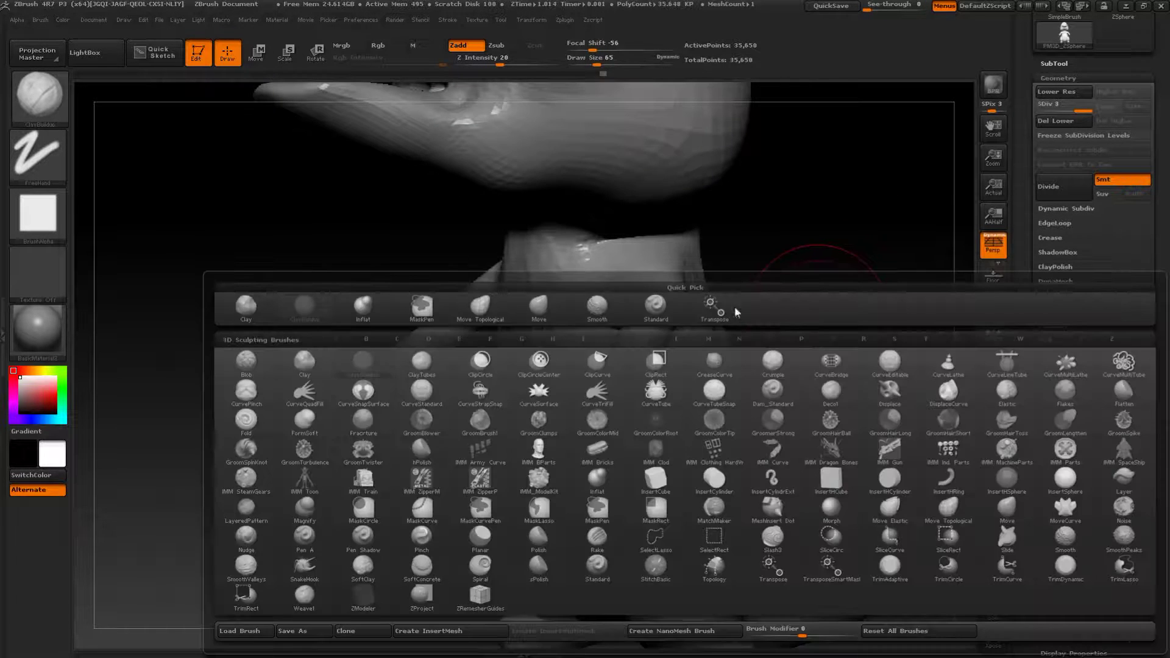
pyautogui.click(539, 311)
pyautogui.keyDown('alt'); pyautogui.moveTo(810, 365); pyautogui.dragTo(786, 317); pyautogui.keyUp('alt')
pyautogui.moveTo(774, 359)
pyautogui.mouseDown()
pyautogui.moveTo(865, 382)
pyautogui.moveTo(844, 337)
pyautogui.mouseUp()
pyautogui.press('s')
pyautogui.click(633, 417)
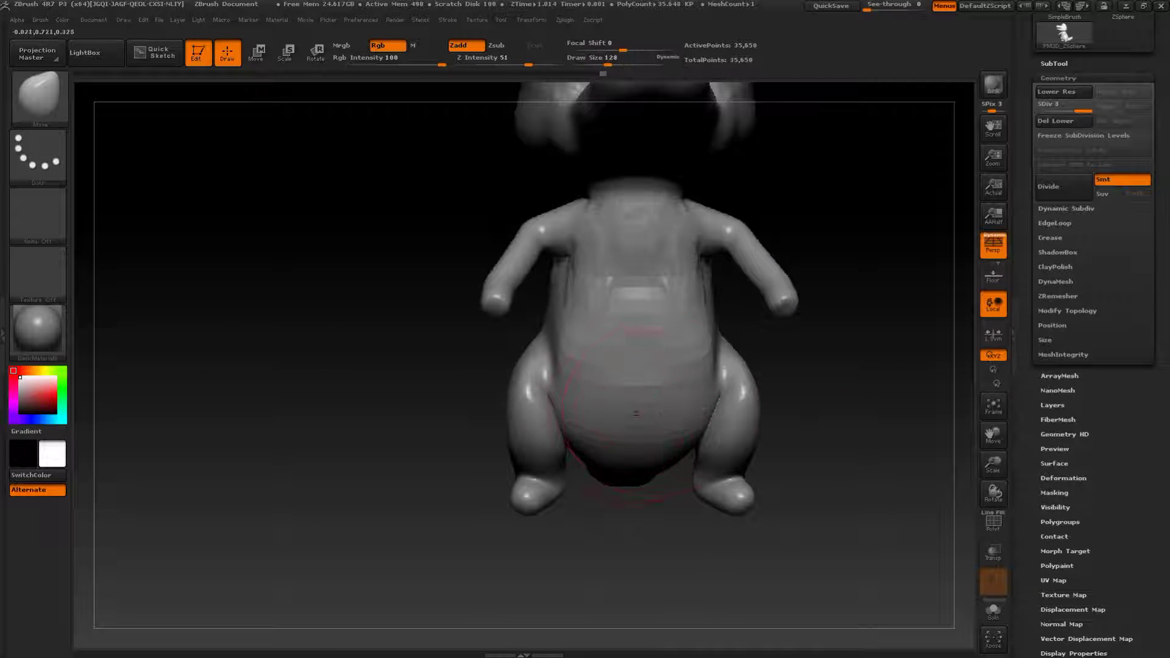
pyautogui.moveTo(628, 419); pyautogui.dragTo(677, 403)
# - Adjust the belly's curve and sides with the Move brush from angled and side views
pyautogui.moveTo(792, 373); pyautogui.dragTo(839, 374)
pyautogui.moveTo(643, 360); pyautogui.dragTo(663, 368)
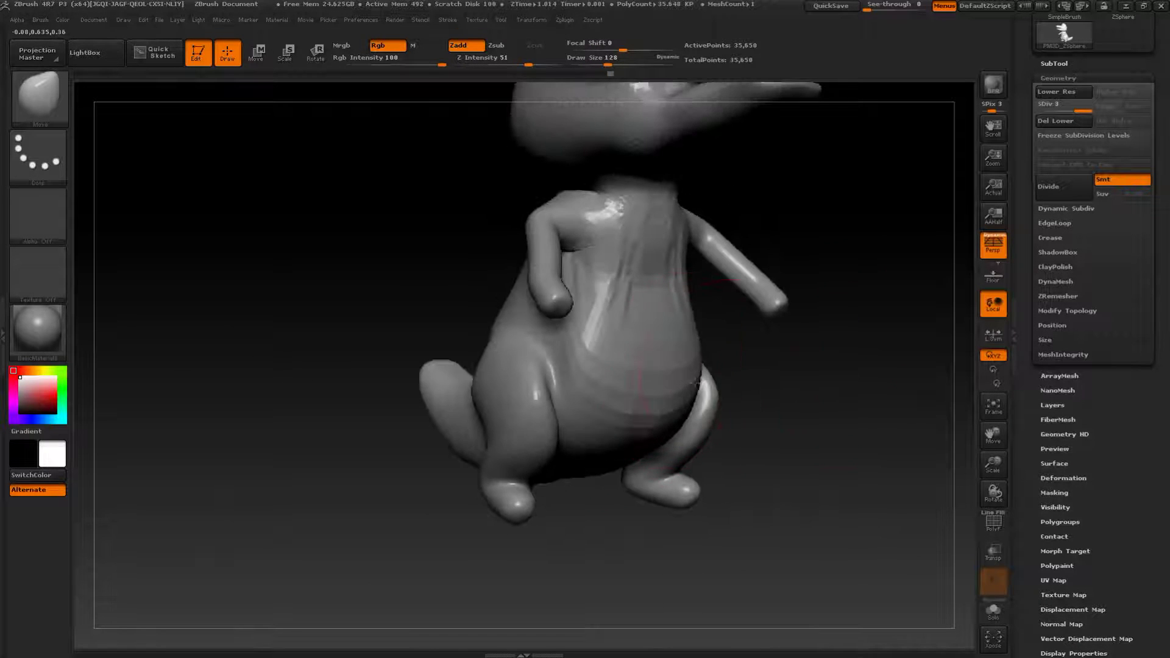
pyautogui.moveTo(762, 366); pyautogui.dragTo(808, 361)
pyautogui.moveTo(676, 344); pyautogui.dragTo(704, 338)
pyautogui.moveTo(844, 369); pyautogui.dragTo(786, 372)
pyautogui.moveTo(711, 368); pyautogui.dragTo(721, 383)
pyautogui.moveTo(902, 387)
pyautogui.mouseDown()
pyautogui.moveTo(830, 352)
pyautogui.moveTo(801, 360)
pyautogui.mouseUp()
# - Set the draw size to 71 and reshape the hips, thighs and lower legs with the Move brush
pyautogui.press('s')
pyautogui.moveTo(773, 400)
pyautogui.mouseDown()
pyautogui.moveTo(763, 400)
pyautogui.moveTo(822, 405)
pyautogui.mouseUp()
pyautogui.moveTo(731, 384); pyautogui.dragTo(742, 379)
pyautogui.keyDown('alt'); pyautogui.moveTo(824, 412); pyautogui.dragTo(746, 349); pyautogui.keyUp('alt')
pyautogui.moveTo(854, 366); pyautogui.dragTo(790, 367)
pyautogui.moveTo(722, 372); pyautogui.dragTo(718, 316)
pyautogui.moveTo(634, 500); pyautogui.dragTo(552, 496)
pyautogui.moveTo(835, 487); pyautogui.dragTo(799, 480)
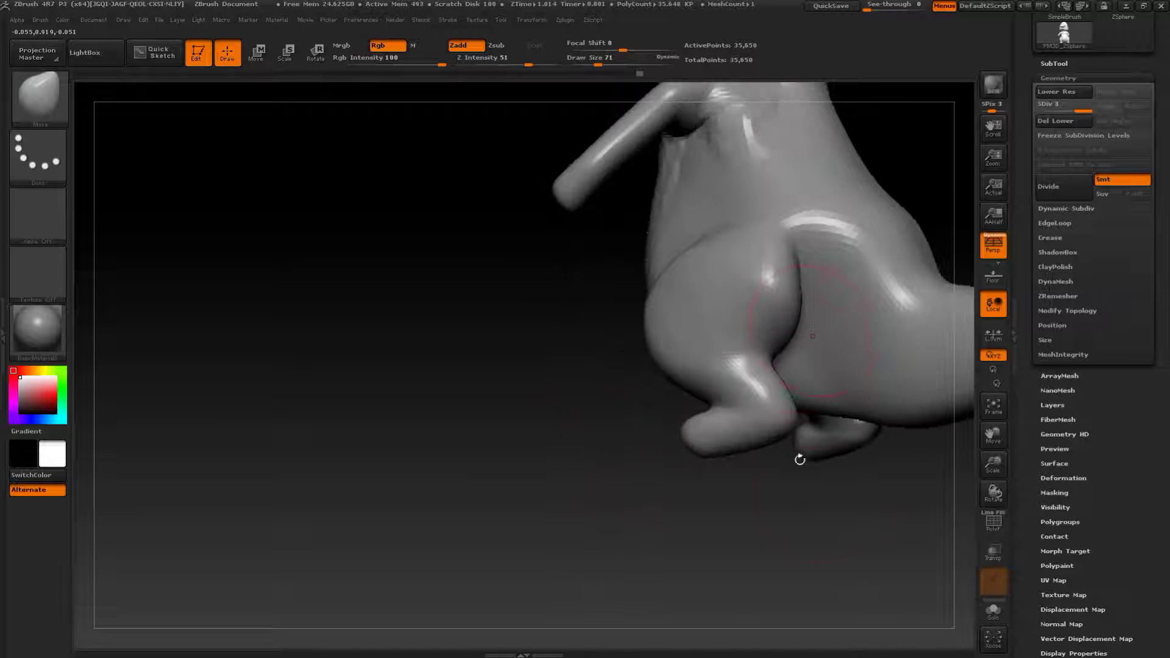
pyautogui.moveTo(795, 323); pyautogui.dragTo(803, 274)
pyautogui.moveTo(847, 472)
pyautogui.keyDown('alt'); pyautogui.mouseDown()
pyautogui.moveTo(777, 533)
pyautogui.moveTo(807, 531)
pyautogui.mouseUp(); pyautogui.keyUp('alt')
pyautogui.moveTo(714, 342); pyautogui.dragTo(700, 354)
pyautogui.moveTo(862, 247)
pyautogui.keyDown('alt'); pyautogui.mouseDown()
pyautogui.moveTo(786, 280)
pyautogui.moveTo(810, 300)
pyautogui.moveTo(763, 307)
pyautogui.mouseUp(); pyautogui.keyUp('alt')
# - Inflate the ends of both arms into rounded hands with the Inflat brush at draw size 71
pyautogui.press('b')
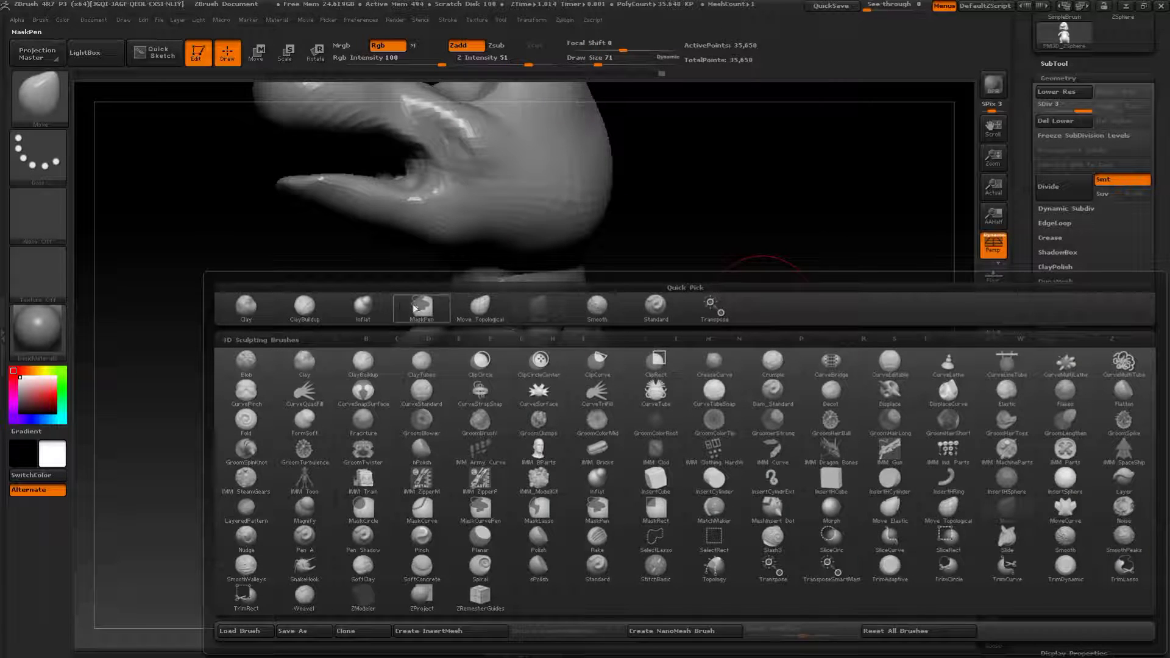
pyautogui.click(364, 304)
pyautogui.moveTo(687, 308); pyautogui.dragTo(770, 300)
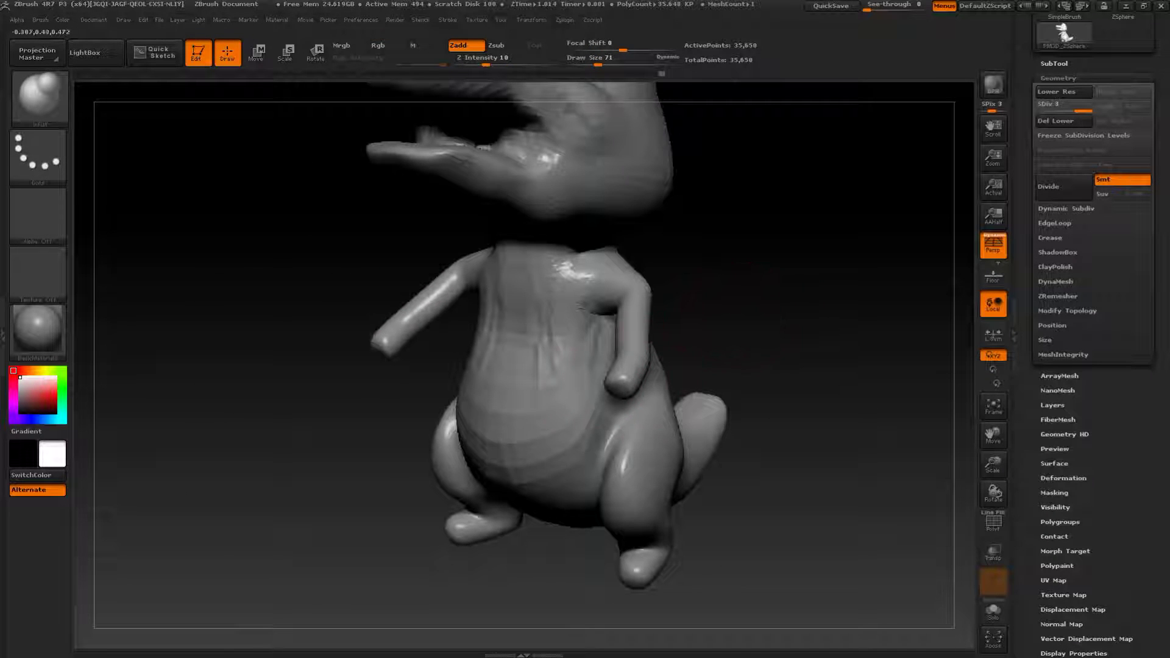
pyautogui.moveTo(603, 395); pyautogui.dragTo(532, 430)
pyautogui.moveTo(707, 399); pyautogui.dragTo(596, 396)
pyautogui.moveTo(681, 296); pyautogui.dragTo(701, 359)
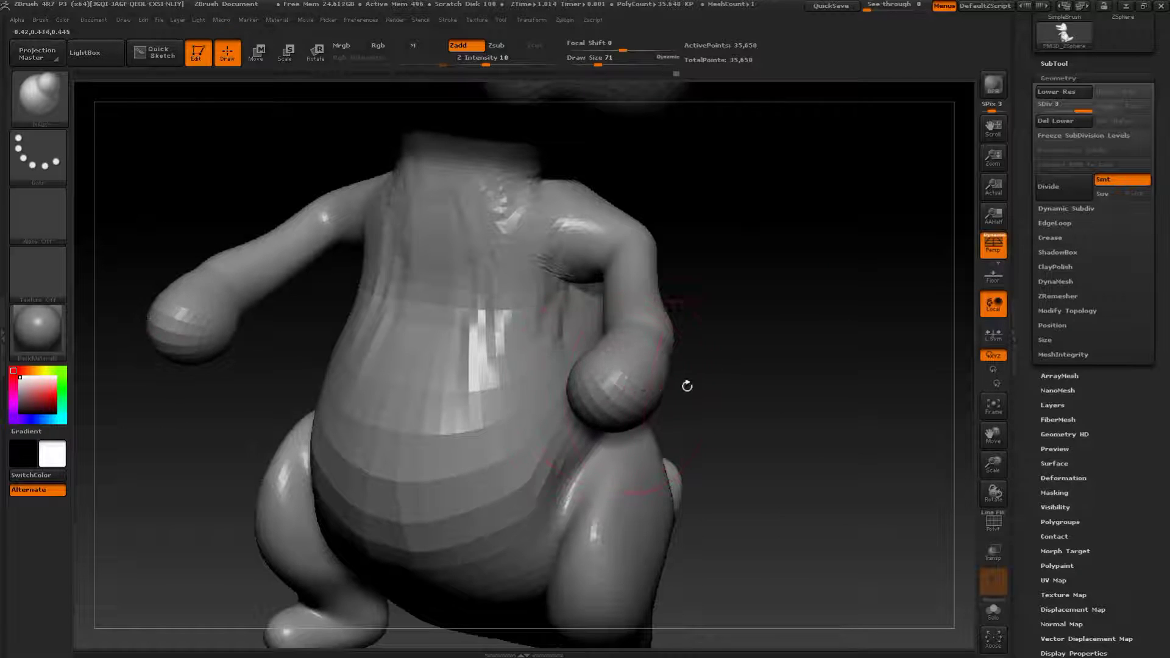
# - Rework the surface of the hands with the ClayBuildup brush at draw size 27 and smooth them
pyautogui.press('b')
pyautogui.click(282, 307)
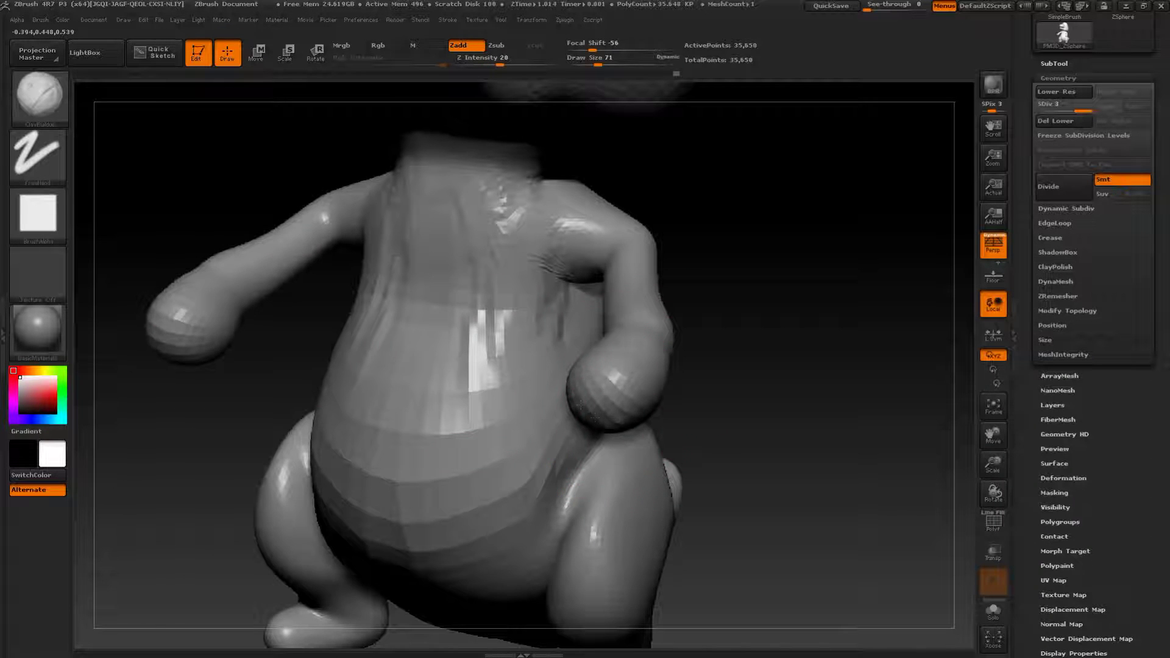
pyautogui.moveTo(578, 406); pyautogui.dragTo(614, 400, button='right')
pyautogui.press('s')
pyautogui.moveTo(614, 400); pyautogui.dragTo(601, 398)
pyautogui.moveTo(601, 398)
pyautogui.mouseDown(button='right')
pyautogui.moveTo(784, 404)
pyautogui.moveTo(777, 395)
pyautogui.moveTo(546, 515)
pyautogui.moveTo(436, 462)
pyautogui.moveTo(787, 362)
pyautogui.mouseUp(button='right')
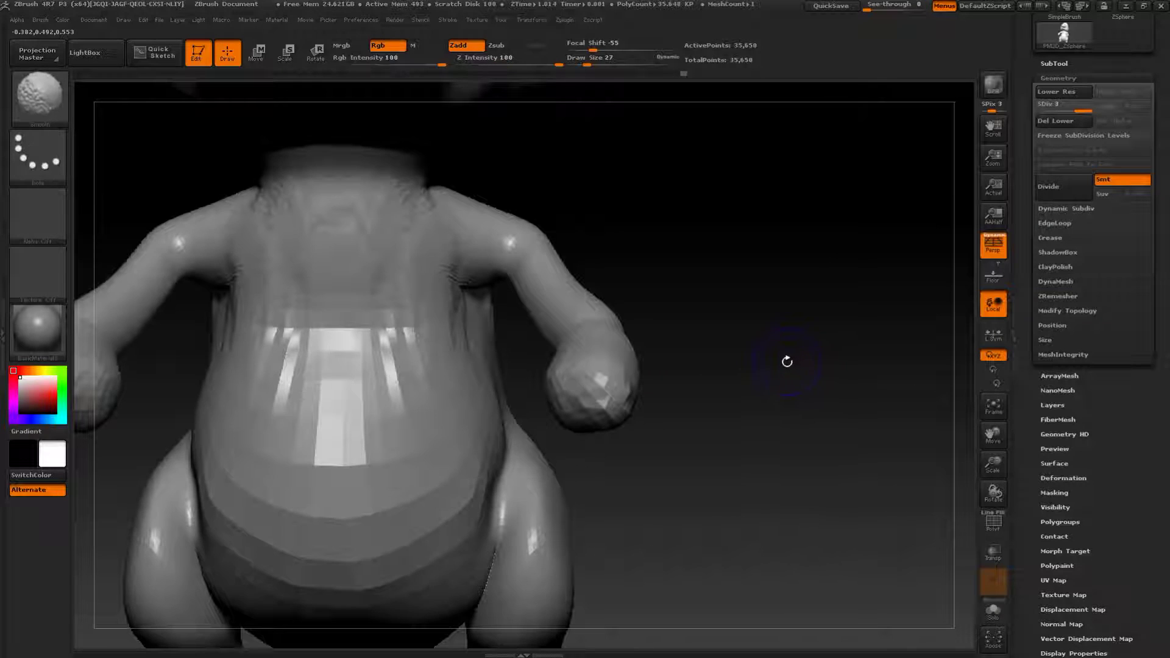
# - Lower the mesh to subdivision level 2 and mask the body, leaving the arms free
pyautogui.hotkey('shift', 'd')
pyautogui.keyDown('alt'); pyautogui.moveTo(738, 281); pyautogui.dragTo(758, 316, button='right'); pyautogui.keyUp('alt')
pyautogui.press('r')
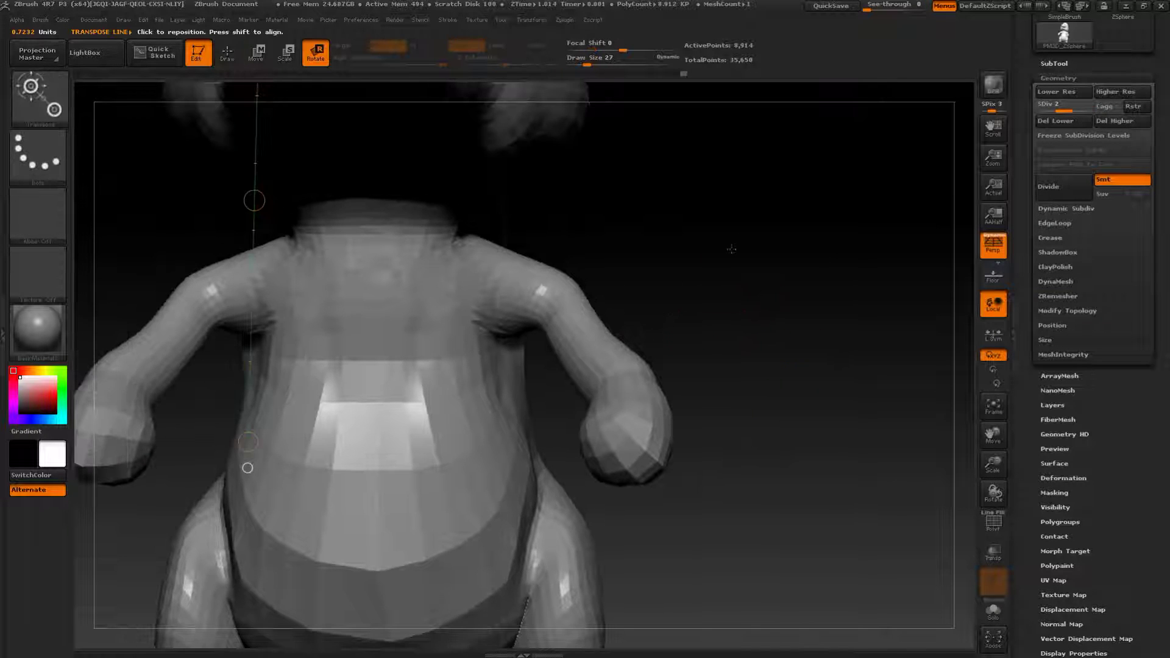
pyautogui.moveTo(249, 470); pyautogui.dragTo(277, 334, button='right')
pyautogui.moveTo(557, 191)
pyautogui.keyDown('ctrl'); pyautogui.mouseDown()
pyautogui.moveTo(668, 431)
pyautogui.moveTo(757, 368)
pyautogui.mouseUp(); pyautogui.keyUp('ctrl')
# - Reposition and scale the unmasked arms with the Transpose Move and Scale actions
pyautogui.press('w')
pyautogui.moveTo(626, 340); pyautogui.dragTo(652, 316)
pyautogui.moveTo(768, 244); pyautogui.dragTo(840, 463, button='right')
pyautogui.press('f')
pyautogui.press('e')
pyautogui.moveTo(639, 241); pyautogui.dragTo(681, 266)
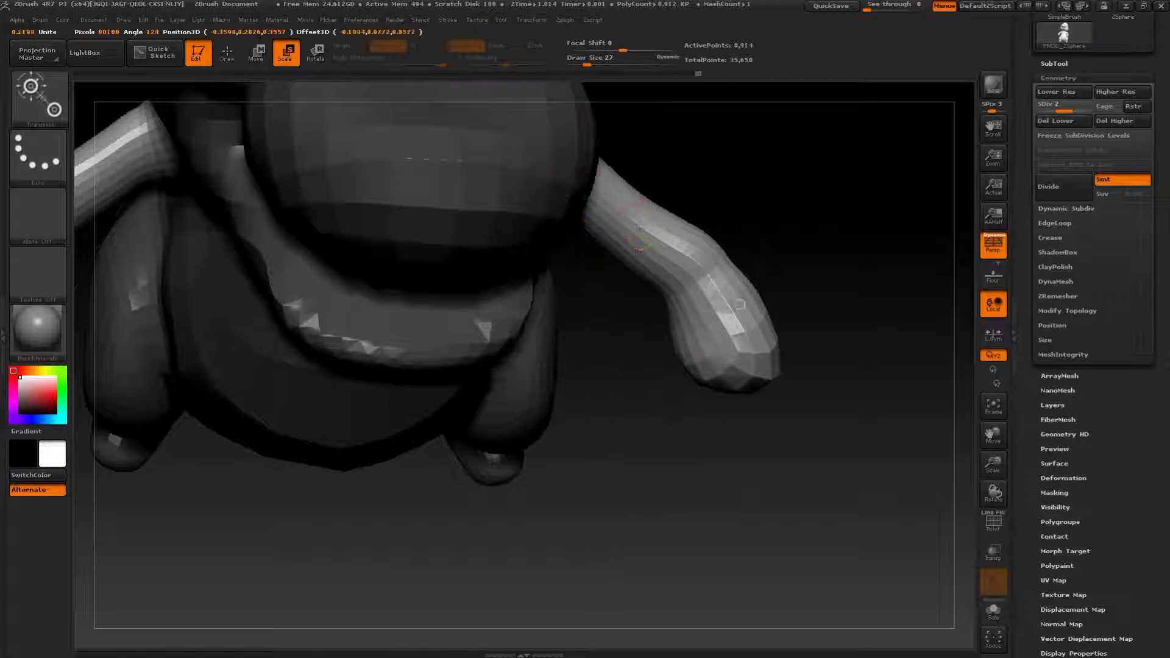
# - Adjust the position of the forearms with a Transpose Move line laid along the arm
pyautogui.moveTo(776, 345)
pyautogui.mouseDown()
pyautogui.moveTo(768, 334)
pyautogui.moveTo(774, 345)
pyautogui.mouseUp()
pyautogui.moveTo(776, 349); pyautogui.dragTo(775, 464, button='right')
pyautogui.moveTo(524, 317); pyautogui.dragTo(693, 402)
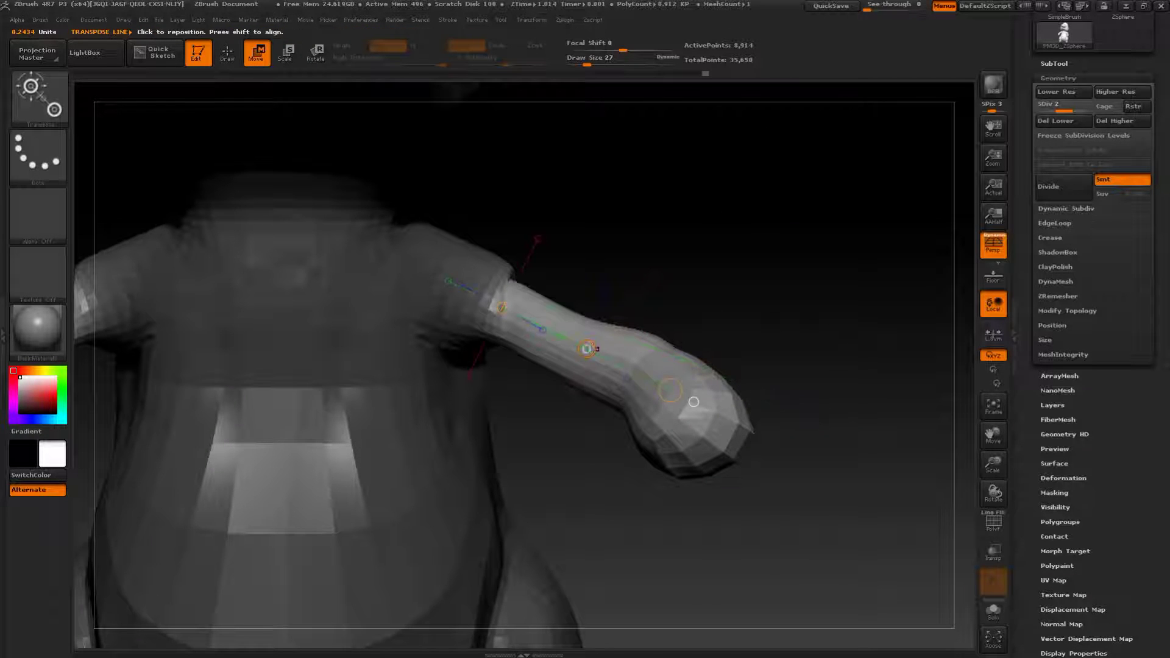
pyautogui.moveTo(597, 350)
pyautogui.mouseDown()
pyautogui.moveTo(607, 334)
pyautogui.moveTo(597, 334)
pyautogui.mouseUp()
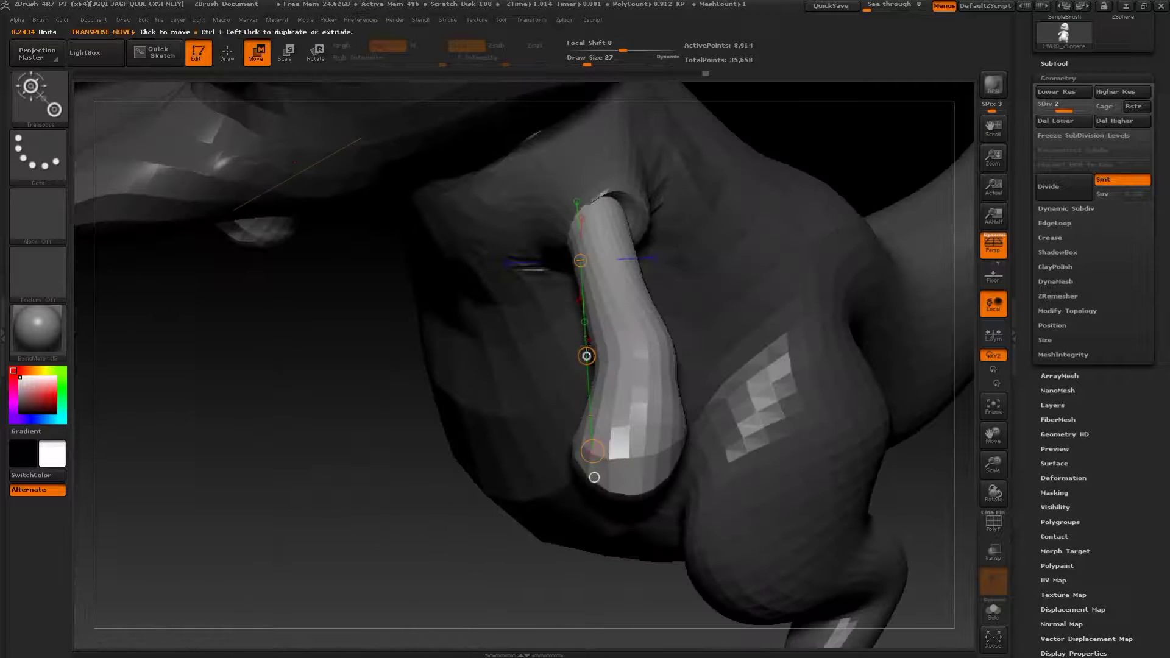
# - Return to Draw mode and clear the mask from the body
pyautogui.press('q')
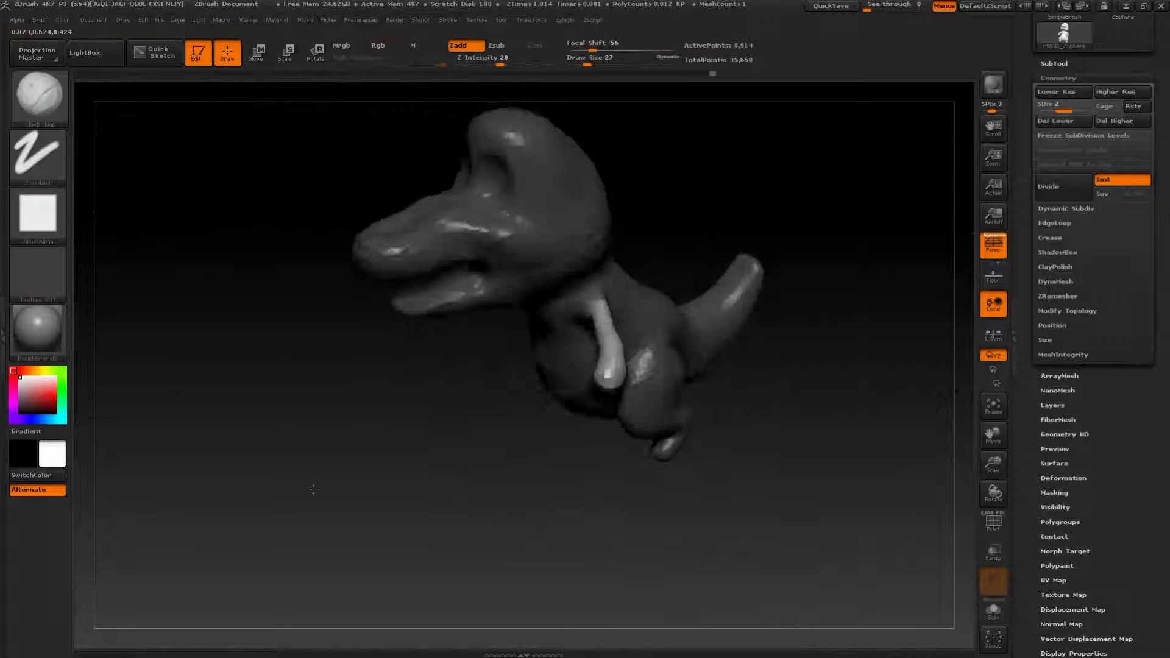
pyautogui.moveTo(853, 451)
pyautogui.mouseDown()
pyautogui.moveTo(892, 443)
pyautogui.moveTo(838, 120)
pyautogui.mouseUp()
pyautogui.keyDown('alt'); pyautogui.moveTo(749, 214); pyautogui.dragTo(756, 439); pyautogui.keyUp('alt')
pyautogui.moveTo(842, 249); pyautogui.dragTo(764, 267)
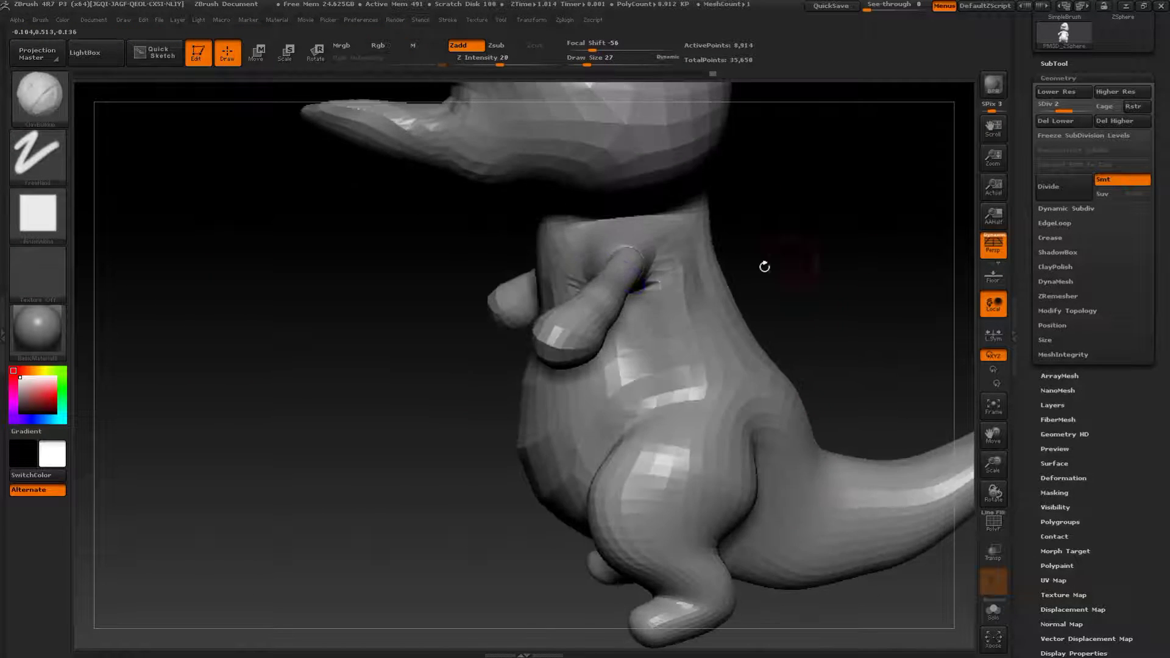
pyautogui.keyDown('shift'); pyautogui.moveTo(787, 214); pyautogui.dragTo(570, 276); pyautogui.keyUp('shift')
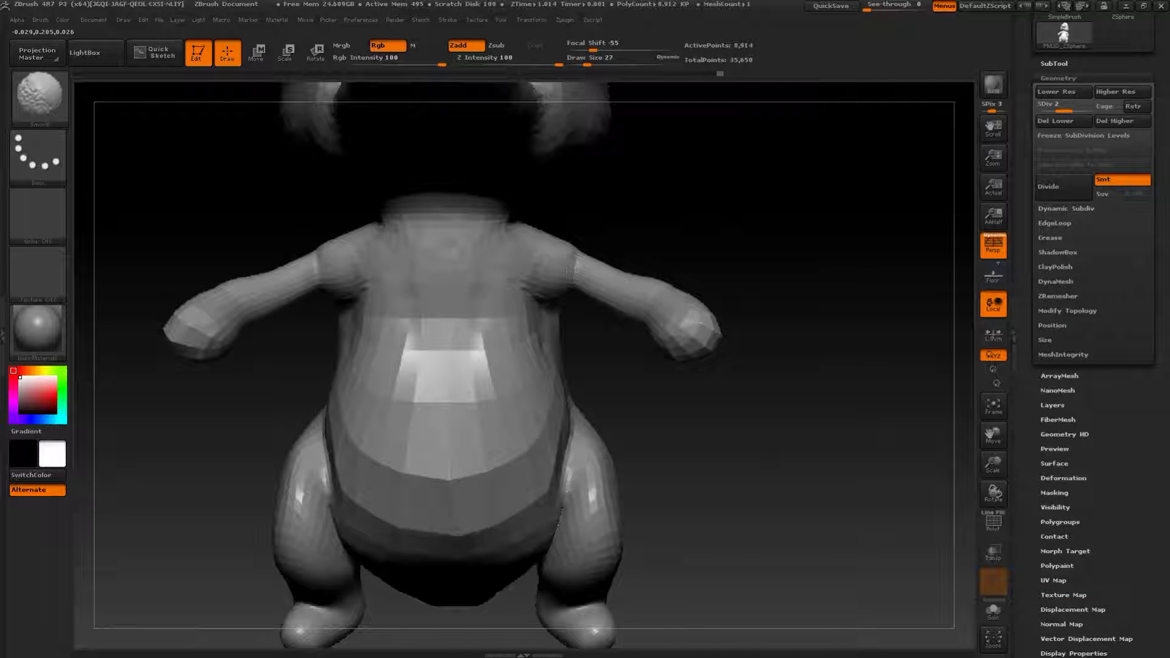
pyautogui.moveTo(825, 335); pyautogui.dragTo(969, 230)
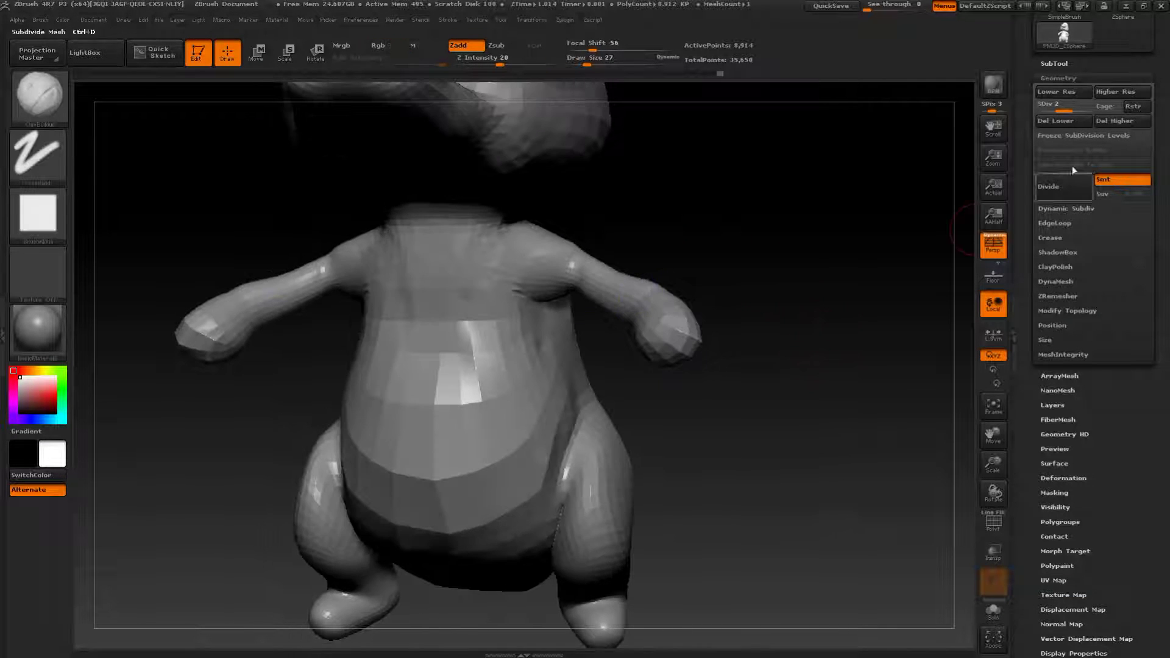
# - Raise the mesh to subdivision level 3 and build up the thighs with the ClayBuildup brush
pyautogui.moveTo(1066, 106); pyautogui.dragTo(1087, 107)
pyautogui.moveTo(772, 334)
pyautogui.mouseDown()
pyautogui.moveTo(778, 353)
pyautogui.moveTo(744, 334)
pyautogui.mouseUp()
pyautogui.press('b')
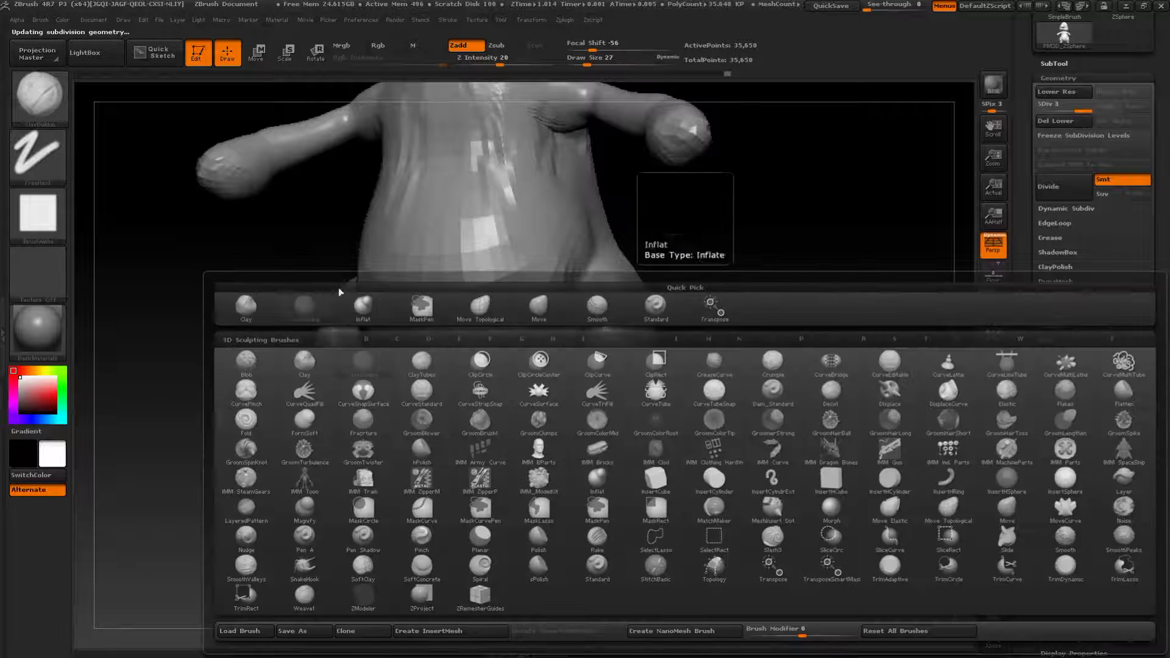
pyautogui.press('Escape')
pyautogui.press('s')
pyautogui.moveTo(736, 380)
pyautogui.mouseDown()
pyautogui.moveTo(734, 355)
pyautogui.moveTo(608, 365)
pyautogui.moveTo(620, 393)
pyautogui.mouseUp()
pyautogui.press('s')
pyautogui.moveTo(621, 393); pyautogui.dragTo(626, 394)
pyautogui.moveTo(779, 302); pyautogui.dragTo(694, 304)
pyautogui.moveTo(579, 326)
pyautogui.mouseDown()
pyautogui.moveTo(572, 390)
pyautogui.moveTo(658, 445)
pyautogui.moveTo(572, 413)
pyautogui.moveTo(606, 363)
pyautogui.mouseUp()
# - Build up the lower legs and feet with the ClayBuildup brush at draw size 44
pyautogui.moveTo(700, 626)
pyautogui.keyDown('alt'); pyautogui.mouseDown()
pyautogui.moveTo(640, 509)
pyautogui.moveTo(683, 488)
pyautogui.mouseUp(); pyautogui.keyUp('alt')
pyautogui.press('s')
pyautogui.moveTo(607, 420); pyautogui.dragTo(576, 421)
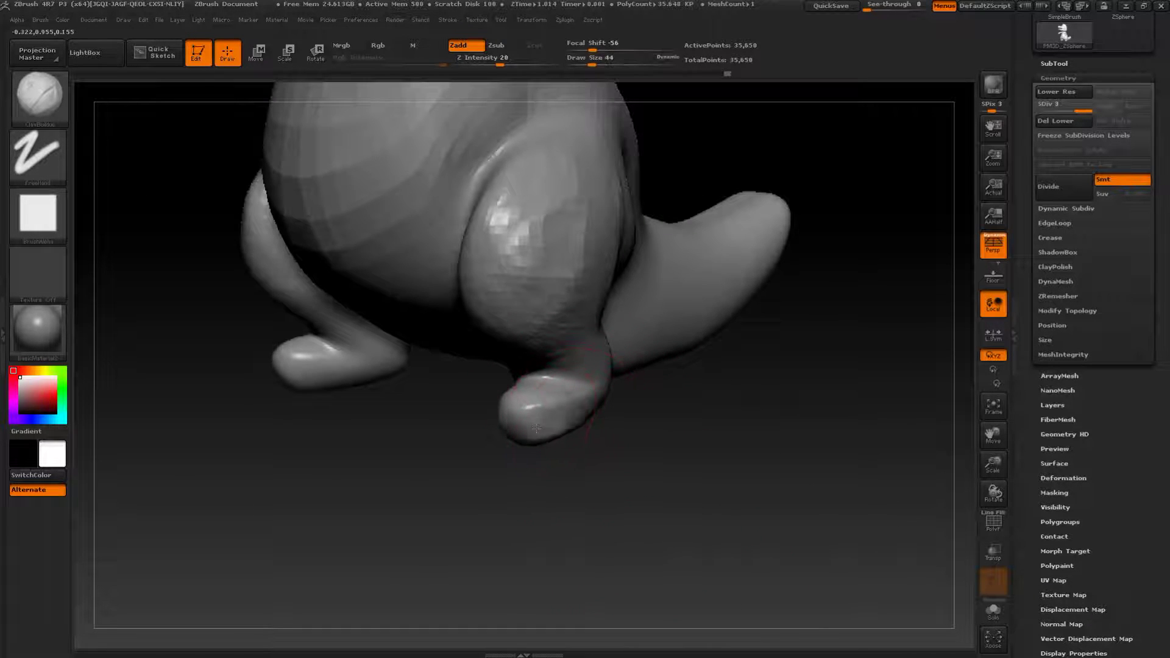
pyautogui.moveTo(518, 493); pyautogui.dragTo(683, 488)
pyautogui.moveTo(576, 409)
pyautogui.mouseDown()
pyautogui.moveTo(518, 429)
pyautogui.moveTo(564, 424)
pyautogui.moveTo(527, 432)
pyautogui.mouseUp()
pyautogui.moveTo(518, 481); pyautogui.dragTo(568, 503)
pyautogui.moveTo(573, 421)
pyautogui.mouseDown()
pyautogui.moveTo(542, 421)
pyautogui.moveTo(620, 431)
pyautogui.mouseUp()
pyautogui.moveTo(683, 464); pyautogui.dragTo(610, 466)
pyautogui.moveTo(646, 407); pyautogui.dragTo(688, 377)
pyautogui.moveTo(659, 500); pyautogui.dragTo(624, 488)
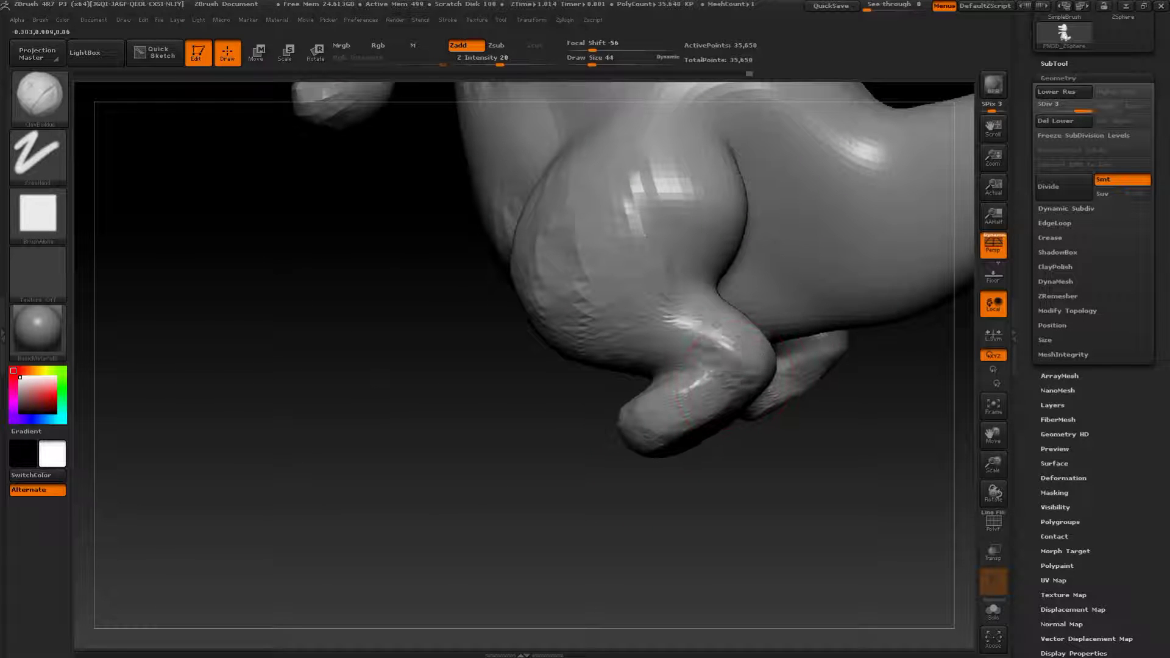
# - Build up the tail, hips and torso with the ClayBuildup brush at draw size 80
pyautogui.moveTo(803, 410); pyautogui.dragTo(658, 468)
pyautogui.press('s')
pyautogui.moveTo(565, 301); pyautogui.dragTo(694, 265)
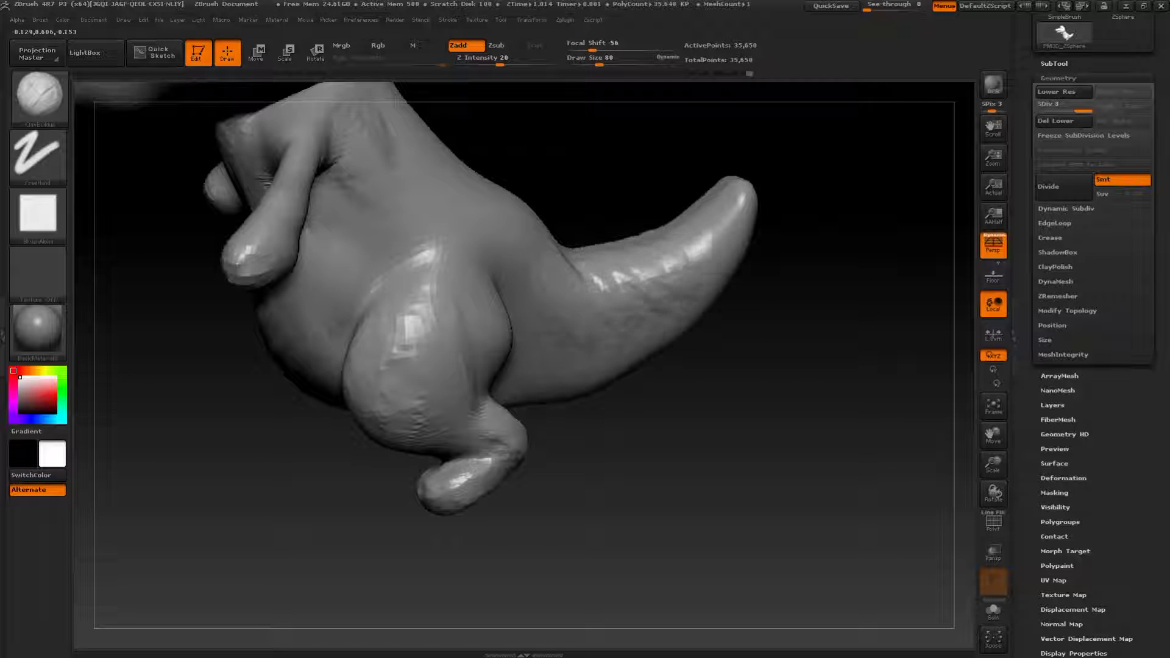
pyautogui.moveTo(839, 188)
pyautogui.keyDown('alt'); pyautogui.mouseDown()
pyautogui.moveTo(786, 264)
pyautogui.moveTo(601, 251)
pyautogui.moveTo(695, 304)
pyautogui.moveTo(575, 359)
pyautogui.mouseUp(); pyautogui.keyUp('alt')
pyautogui.moveTo(579, 445)
pyautogui.mouseDown()
pyautogui.moveTo(590, 478)
pyautogui.moveTo(648, 427)
pyautogui.moveTo(627, 496)
pyautogui.moveTo(659, 519)
pyautogui.mouseUp()
pyautogui.moveTo(884, 387)
pyautogui.keyDown('alt'); pyautogui.mouseDown()
pyautogui.moveTo(875, 318)
pyautogui.moveTo(744, 378)
pyautogui.mouseUp(); pyautogui.keyUp('alt')
pyautogui.moveTo(600, 481); pyautogui.dragTo(608, 445)
pyautogui.moveTo(818, 345)
pyautogui.mouseDown()
pyautogui.moveTo(651, 368)
pyautogui.moveTo(673, 421)
pyautogui.mouseUp()
pyautogui.moveTo(838, 241); pyautogui.dragTo(741, 259)
pyautogui.keyDown('alt'); pyautogui.moveTo(740, 259); pyautogui.dragTo(756, 360); pyautogui.keyUp('alt')
pyautogui.moveTo(651, 306); pyautogui.dragTo(647, 262)
pyautogui.moveTo(725, 261); pyautogui.dragTo(800, 320)
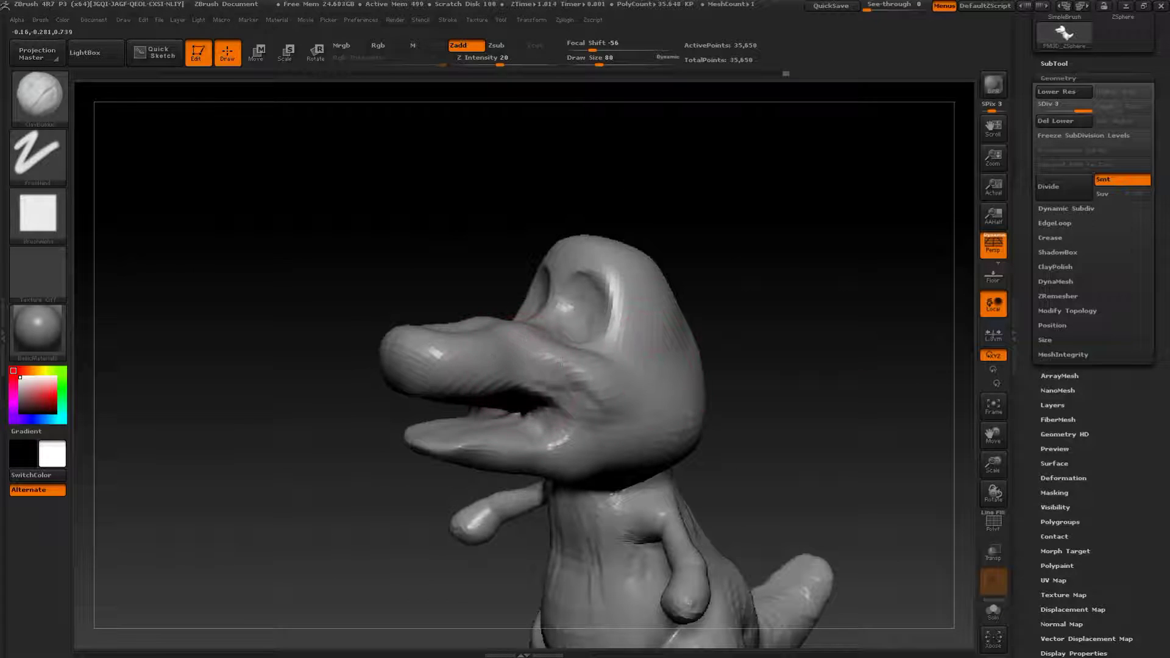
# - Reshape the front of the snout with the Move brush at draw size 65
pyautogui.press('b')
pyautogui.press('m')
pyautogui.press('v')
pyautogui.press('s')
pyautogui.moveTo(370, 328); pyautogui.dragTo(372, 328)
pyautogui.moveTo(366, 328); pyautogui.dragTo(375, 290)
pyautogui.moveTo(395, 347)
pyautogui.mouseDown(button='right')
pyautogui.moveTo(427, 309)
pyautogui.moveTo(407, 314)
pyautogui.mouseUp(button='right')
pyautogui.press('s')
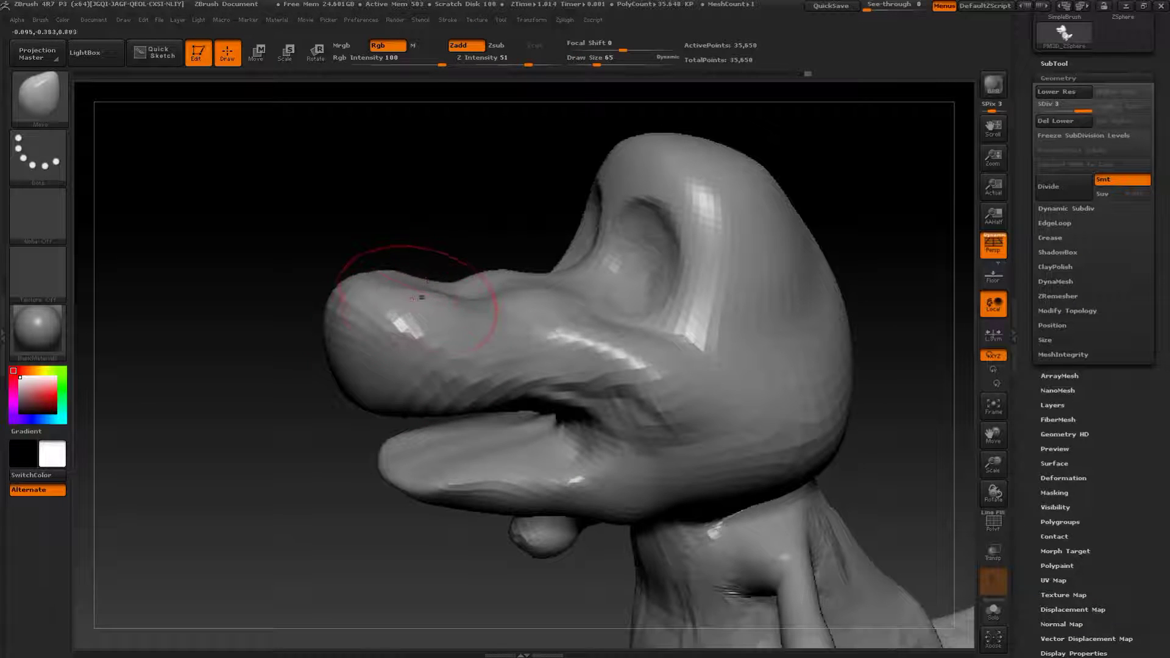
# - Build up raised nostrils on the tip of the snout with the ClayBuildup brush at draw size 20
pyautogui.press('b')
pyautogui.click(101, 306)
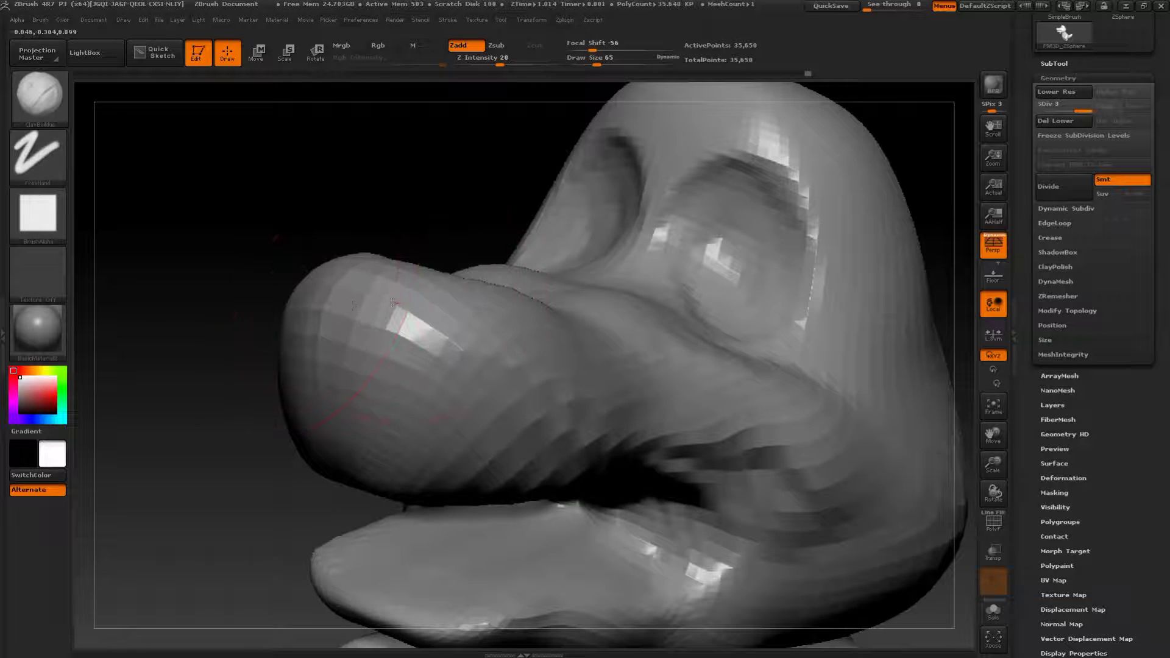
pyautogui.press('s')
pyautogui.moveTo(397, 303); pyautogui.dragTo(384, 304)
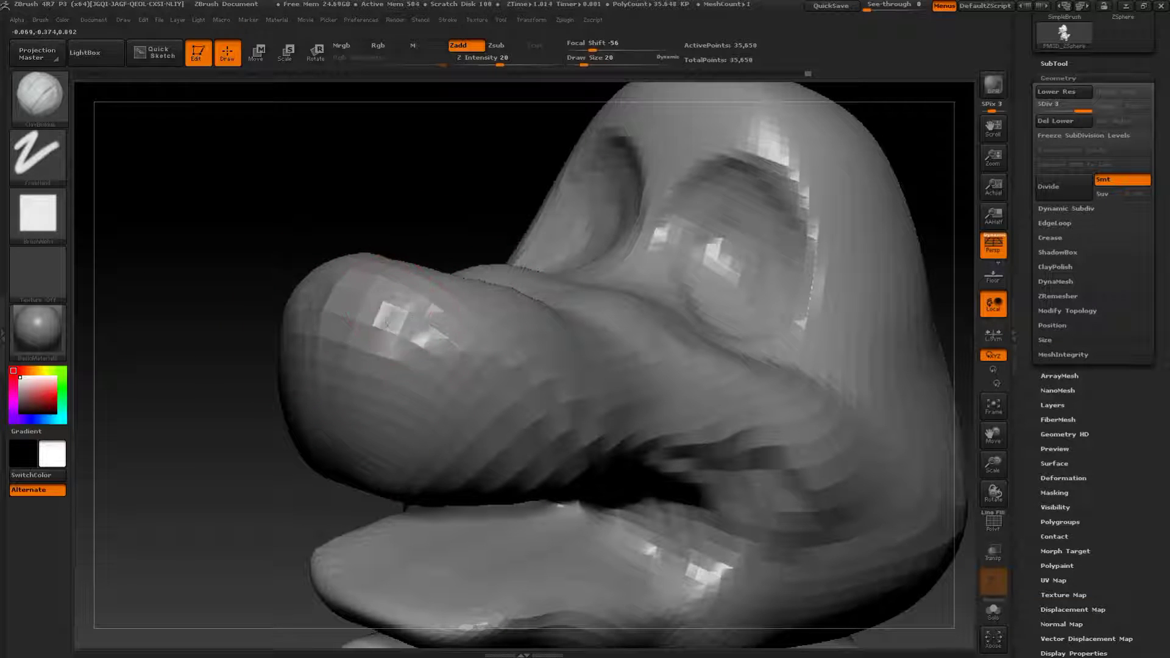
pyautogui.moveTo(329, 189); pyautogui.dragTo(420, 219)
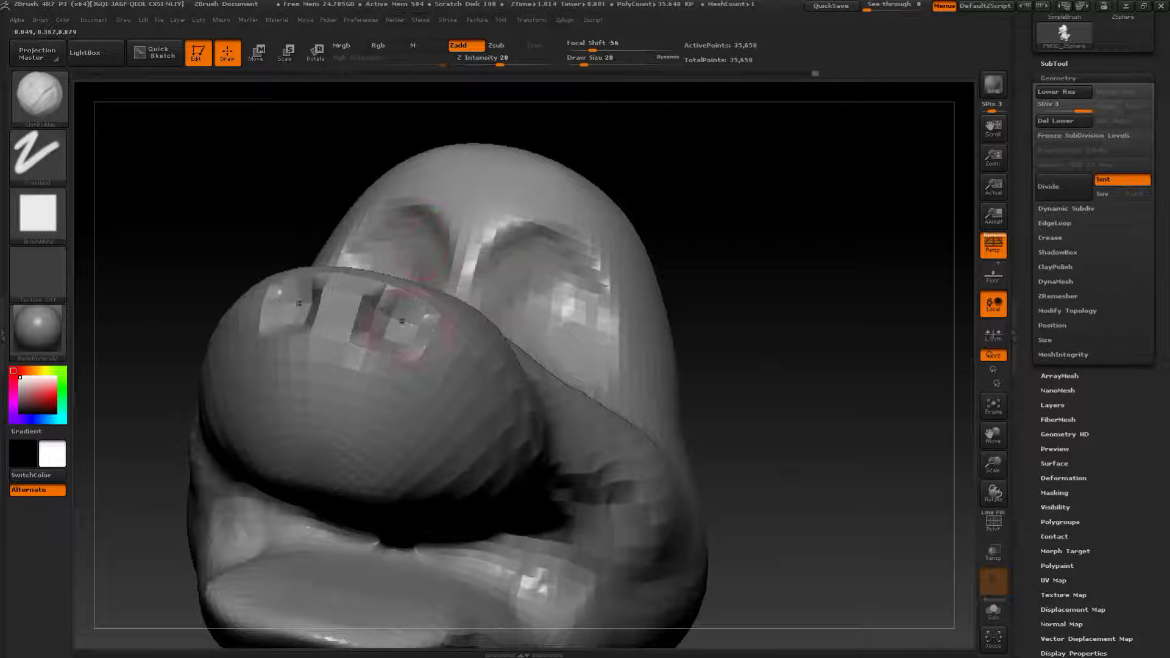
pyautogui.moveTo(399, 327); pyautogui.dragTo(703, 259)
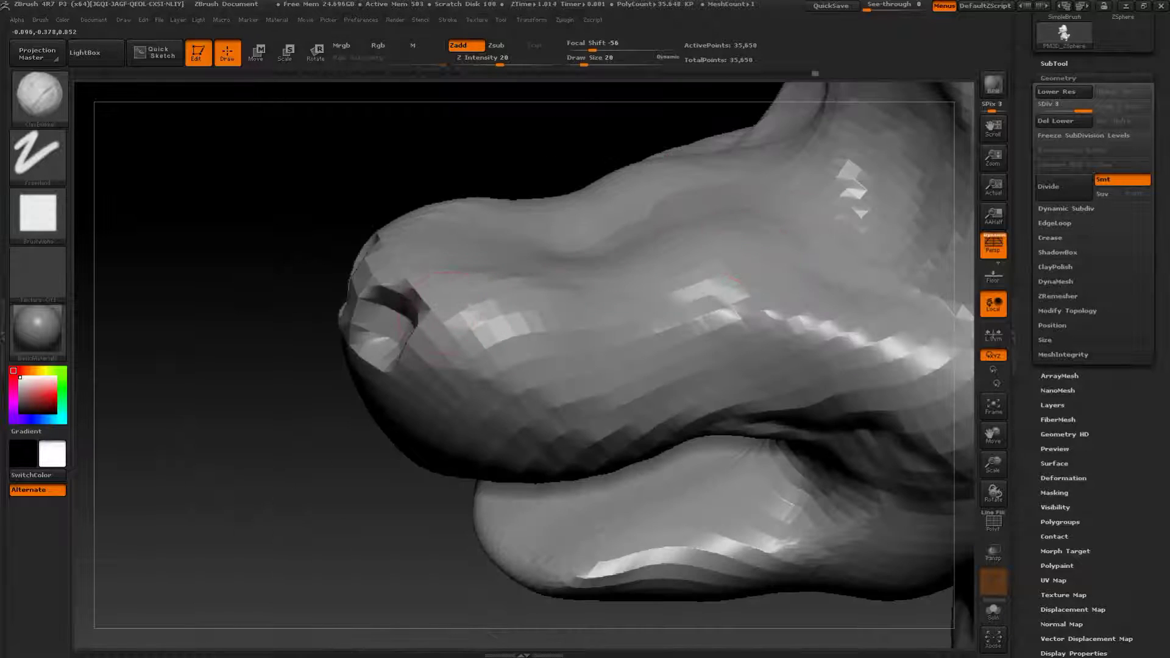
pyautogui.moveTo(455, 309)
pyautogui.mouseDown()
pyautogui.moveTo(434, 349)
pyautogui.moveTo(452, 323)
pyautogui.moveTo(417, 291)
pyautogui.mouseUp()
# - Thicken the shoulders and upper arms with the Inflat brush at draw size 80
pyautogui.moveTo(295, 509)
pyautogui.mouseDown()
pyautogui.moveTo(220, 449)
pyautogui.moveTo(718, 397)
pyautogui.moveTo(716, 354)
pyautogui.moveTo(778, 308)
pyautogui.moveTo(789, 379)
pyautogui.moveTo(769, 238)
pyautogui.moveTo(816, 308)
pyautogui.moveTo(859, 311)
pyautogui.mouseUp()
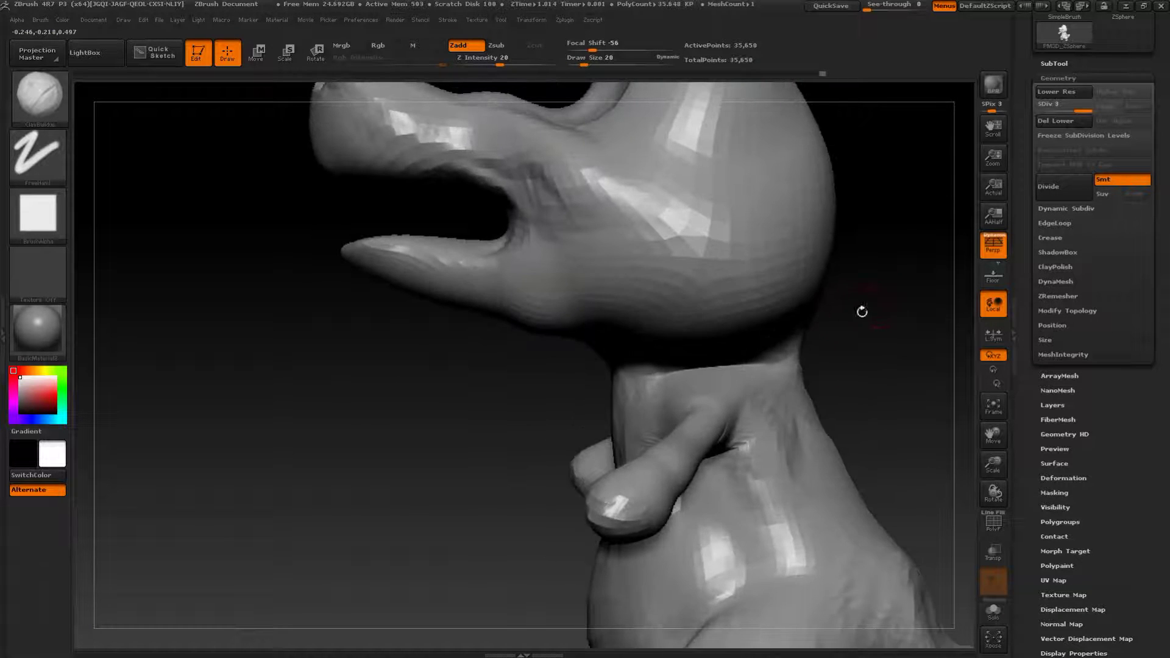
pyautogui.press('b')
pyautogui.click(367, 307)
pyautogui.moveTo(371, 491); pyautogui.dragTo(366, 449)
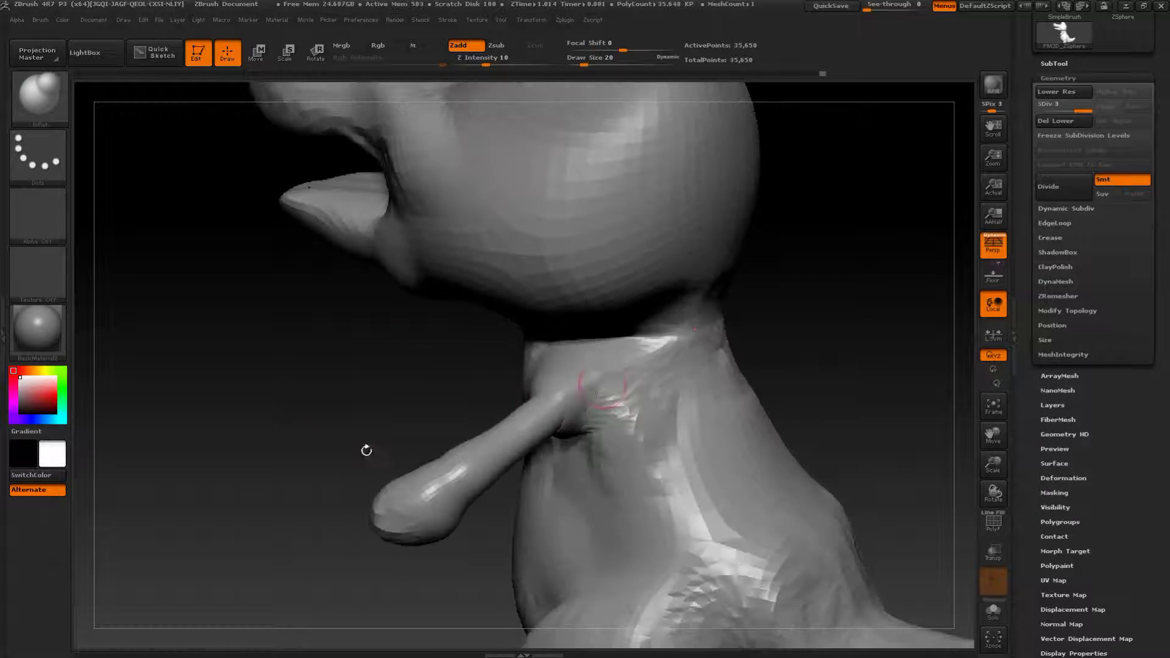
pyautogui.press('s')
pyautogui.moveTo(589, 395); pyautogui.dragTo(604, 395)
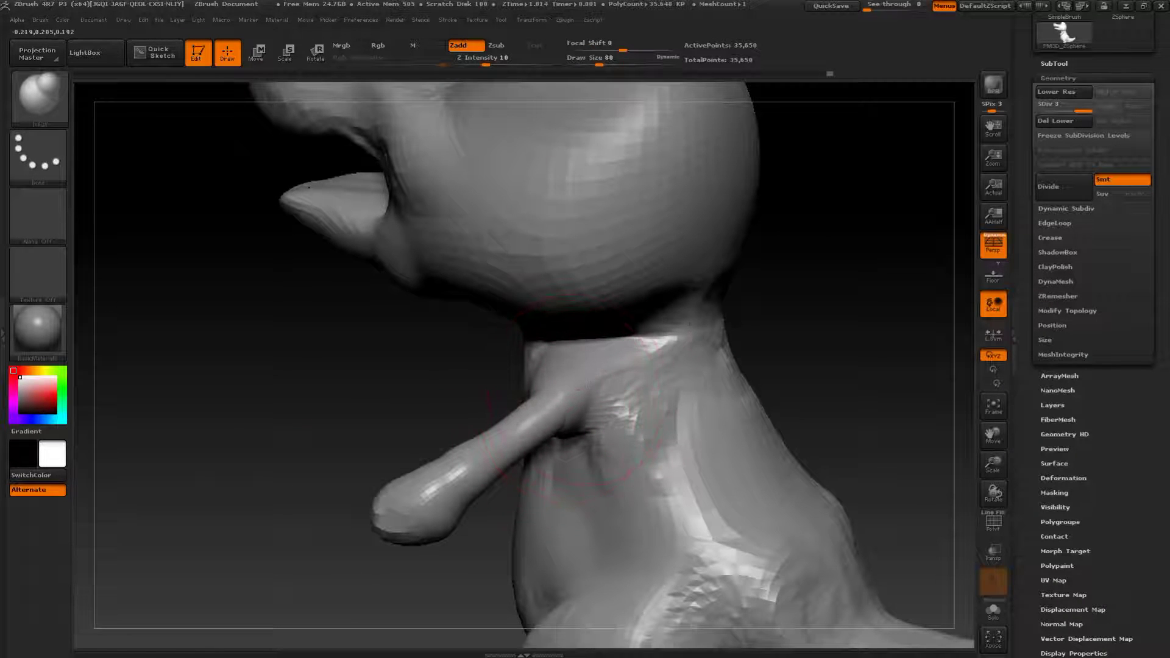
pyautogui.moveTo(567, 457)
pyautogui.mouseDown()
pyautogui.moveTo(500, 406)
pyautogui.moveTo(549, 373)
pyautogui.mouseUp()
pyautogui.keyDown('alt'); pyautogui.moveTo(332, 429); pyautogui.dragTo(420, 342); pyautogui.keyUp('alt')
pyautogui.moveTo(556, 421); pyautogui.dragTo(478, 491)
pyautogui.moveTo(850, 298); pyautogui.dragTo(777, 307)
pyautogui.moveTo(829, 277); pyautogui.dragTo(722, 312)
pyautogui.moveTo(630, 396)
pyautogui.mouseDown()
pyautogui.moveTo(676, 350)
pyautogui.moveTo(646, 378)
pyautogui.mouseUp()
pyautogui.moveTo(853, 286)
pyautogui.mouseDown()
pyautogui.moveTo(939, 385)
pyautogui.moveTo(796, 321)
pyautogui.moveTo(742, 332)
pyautogui.mouseUp()
# - Reshape the arms and shoulders from several angles with the Move brush at draw size 80
pyautogui.press('b')
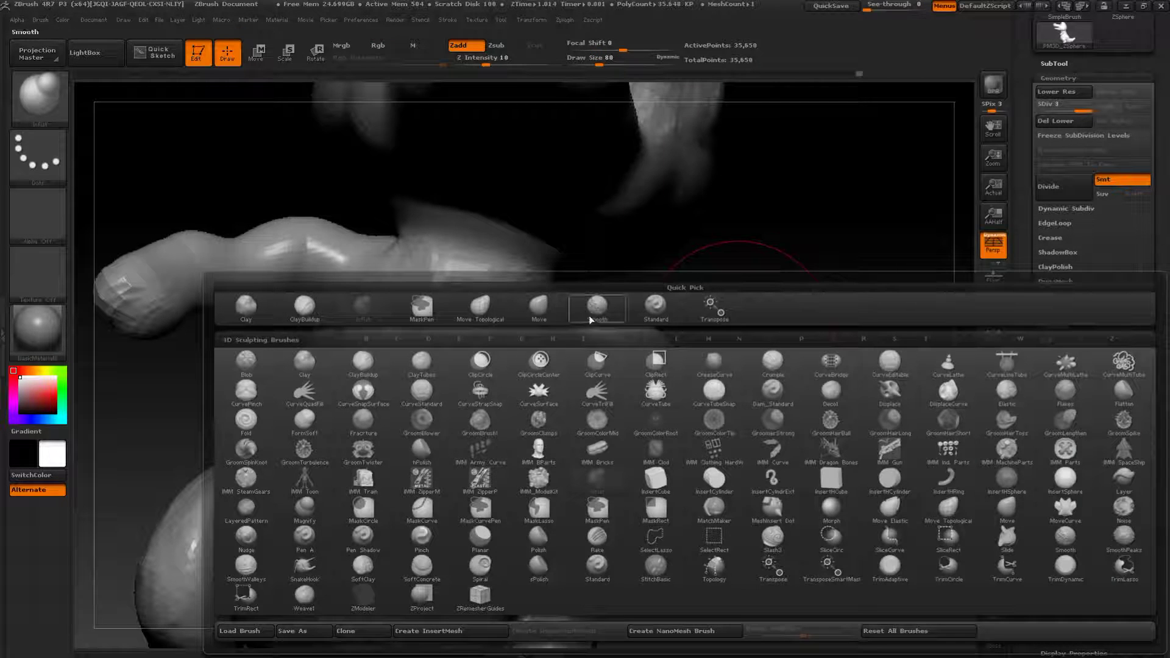
pyautogui.click(538, 306)
pyautogui.moveTo(728, 358)
pyautogui.mouseDown()
pyautogui.moveTo(752, 349)
pyautogui.moveTo(735, 372)
pyautogui.mouseUp()
pyautogui.press('s')
pyautogui.moveTo(719, 381)
pyautogui.mouseDown()
pyautogui.moveTo(701, 366)
pyautogui.moveTo(710, 384)
pyautogui.moveTo(657, 400)
pyautogui.moveTo(685, 390)
pyautogui.mouseUp()
pyautogui.press('s')
pyautogui.moveTo(751, 359); pyautogui.dragTo(747, 343)
pyautogui.moveTo(634, 418); pyautogui.dragTo(648, 407)
pyautogui.moveTo(764, 328); pyautogui.dragTo(754, 345)
pyautogui.moveTo(688, 353); pyautogui.dragTo(671, 373)
pyautogui.moveTo(768, 366); pyautogui.dragTo(588, 373)
pyautogui.moveTo(725, 361)
pyautogui.keyDown('shift'); pyautogui.mouseDown()
pyautogui.moveTo(751, 350)
pyautogui.moveTo(756, 360)
pyautogui.mouseUp(); pyautogui.keyUp('shift')
pyautogui.moveTo(627, 324)
pyautogui.mouseDown()
pyautogui.moveTo(563, 321)
pyautogui.moveTo(586, 329)
pyautogui.mouseUp()
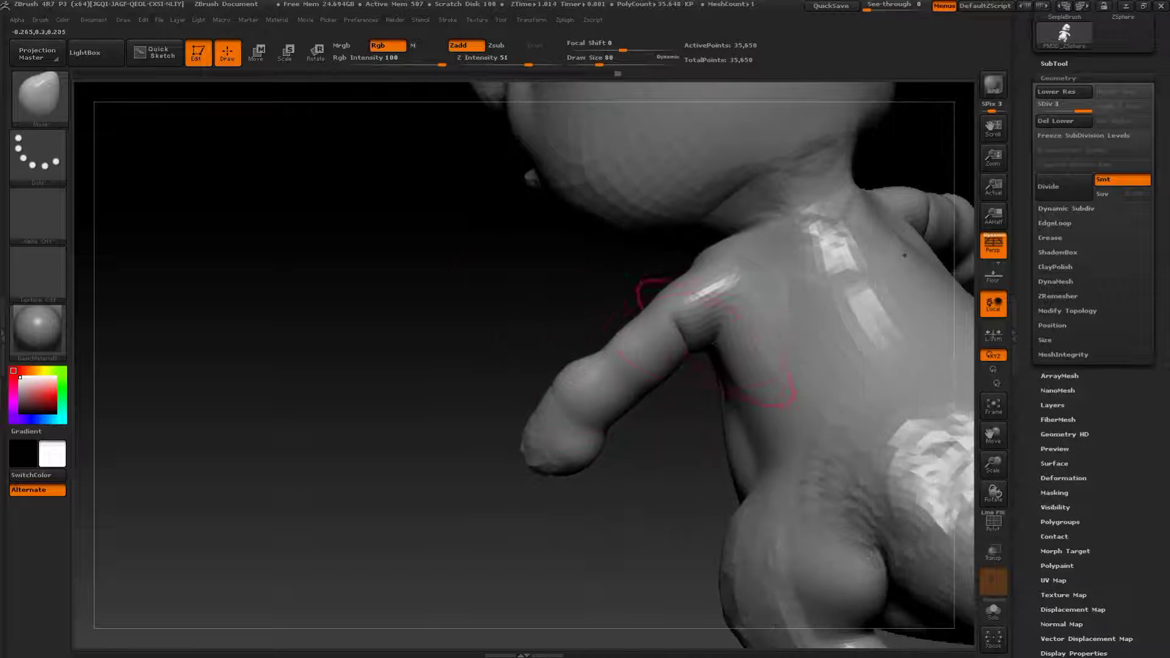
# - Refine the transition from the upper arms to the shoulders with the Move brush at draw size 41
pyautogui.moveTo(684, 345); pyautogui.dragTo(686, 364)
pyautogui.press('s')
pyautogui.moveTo(664, 402); pyautogui.dragTo(705, 356)
pyautogui.moveTo(684, 396); pyautogui.dragTo(693, 334)
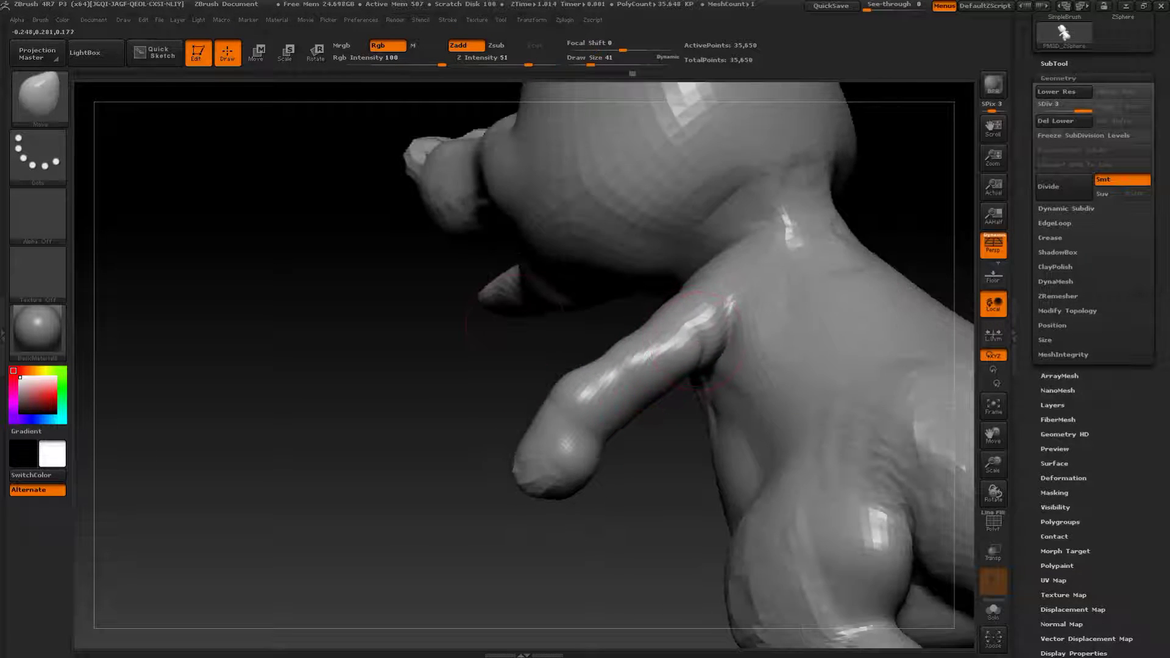
pyautogui.moveTo(532, 323); pyautogui.dragTo(645, 332)
pyautogui.moveTo(847, 298)
pyautogui.keyDown('alt'); pyautogui.mouseDown()
pyautogui.moveTo(817, 261)
pyautogui.moveTo(865, 243)
pyautogui.moveTo(862, 287)
pyautogui.mouseUp(); pyautogui.keyUp('alt')
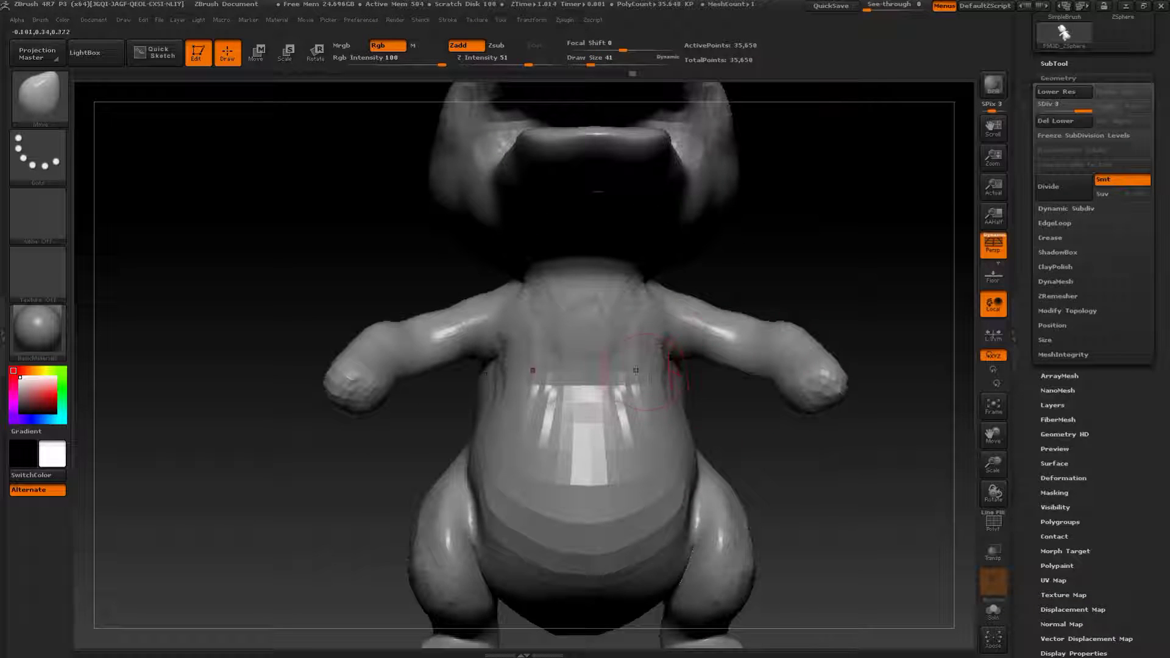
# - Enlarge the Move brush to draw size 140 and reshape the belly and hips
pyautogui.keyDown('alt'); pyautogui.moveTo(726, 423); pyautogui.dragTo(622, 321); pyautogui.keyUp('alt')
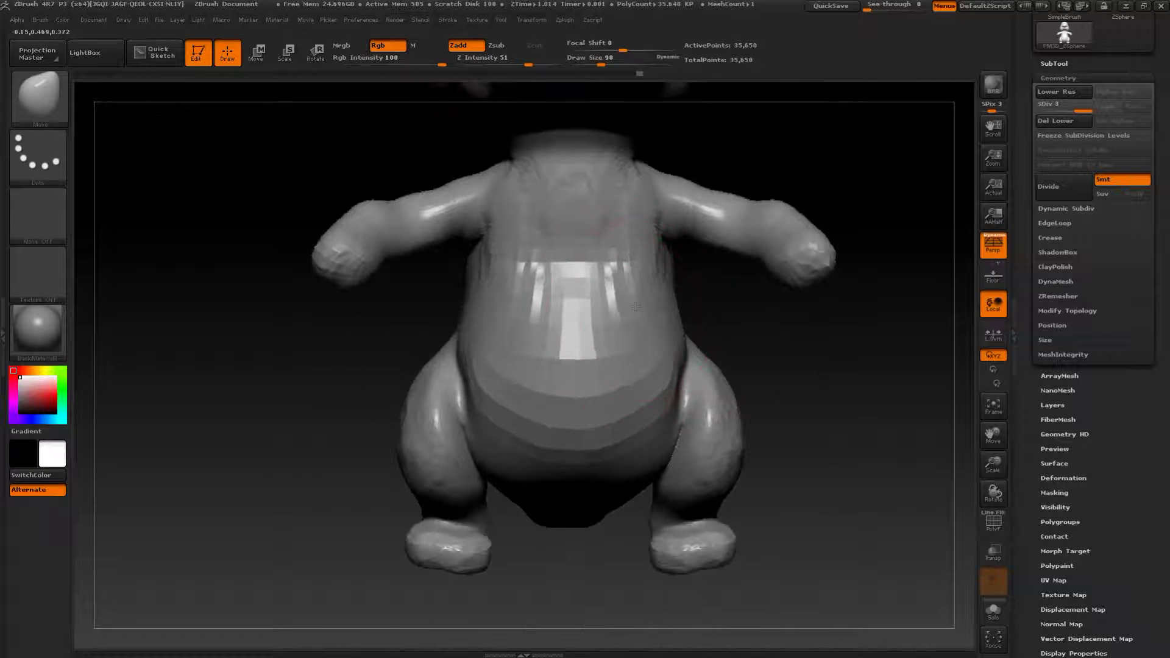
pyautogui.moveTo(782, 342); pyautogui.dragTo(662, 351)
pyautogui.moveTo(879, 294); pyautogui.dragTo(969, 292)
pyautogui.moveTo(798, 333); pyautogui.dragTo(636, 349)
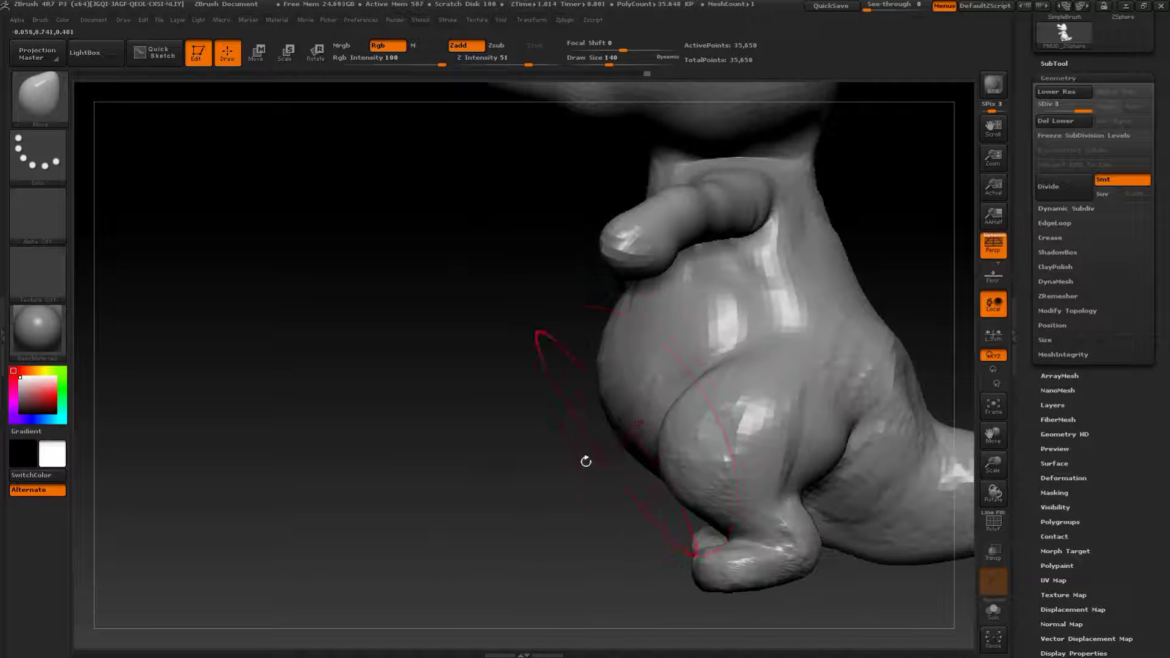
pyautogui.moveTo(585, 462)
pyautogui.keyDown('alt'); pyautogui.mouseDown()
pyautogui.moveTo(483, 436)
pyautogui.moveTo(501, 426)
pyautogui.moveTo(564, 451)
pyautogui.mouseUp(); pyautogui.keyUp('alt')
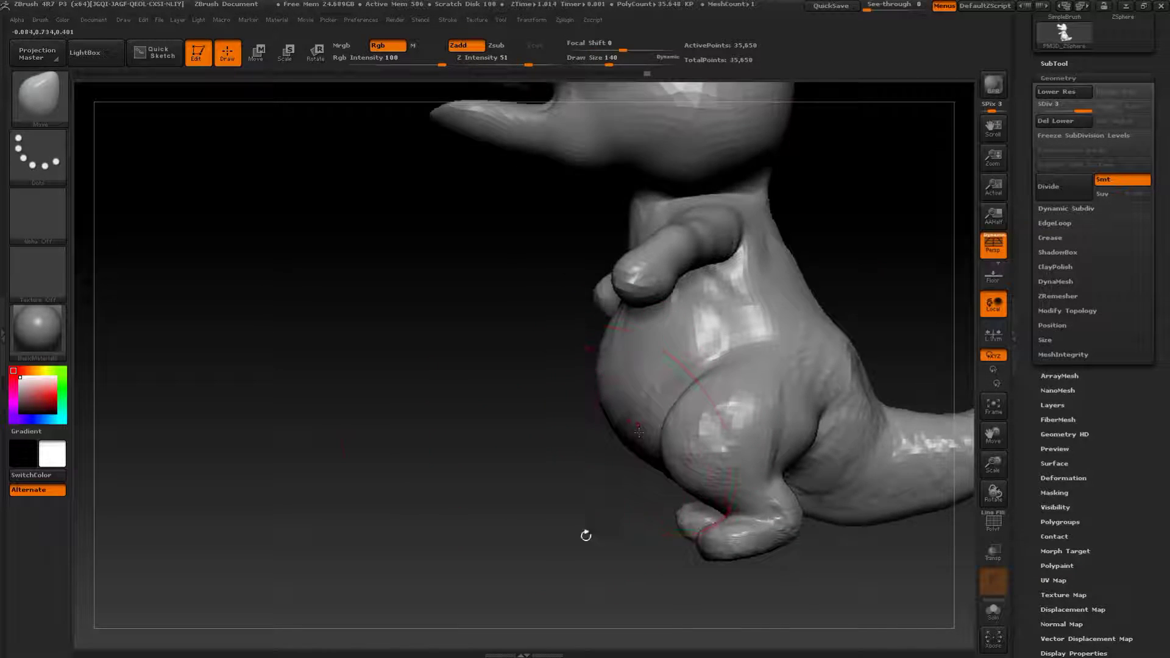
# - Reshape the lower legs and widen the feet with the Move brush, reducing the draw size to 35
pyautogui.keyDown('alt'); pyautogui.moveTo(612, 572); pyautogui.dragTo(481, 439); pyautogui.keyUp('alt')
pyautogui.press('s')
pyautogui.moveTo(682, 449); pyautogui.dragTo(678, 448)
pyautogui.press('s')
pyautogui.moveTo(655, 388); pyautogui.dragTo(642, 437)
pyautogui.moveTo(574, 413); pyautogui.dragTo(563, 421)
pyautogui.press('s')
pyautogui.moveTo(664, 410); pyautogui.dragTo(658, 411)
pyautogui.moveTo(557, 410); pyautogui.dragTo(559, 422)
pyautogui.moveTo(518, 488)
pyautogui.keyDown('shift'); pyautogui.mouseDown()
pyautogui.moveTo(648, 491)
pyautogui.moveTo(630, 491)
pyautogui.moveTo(608, 446)
pyautogui.moveTo(591, 442)
pyautogui.moveTo(591, 415)
pyautogui.mouseUp(); pyautogui.keyUp('shift')
pyautogui.press('s')
pyautogui.moveTo(629, 461); pyautogui.dragTo(637, 478)
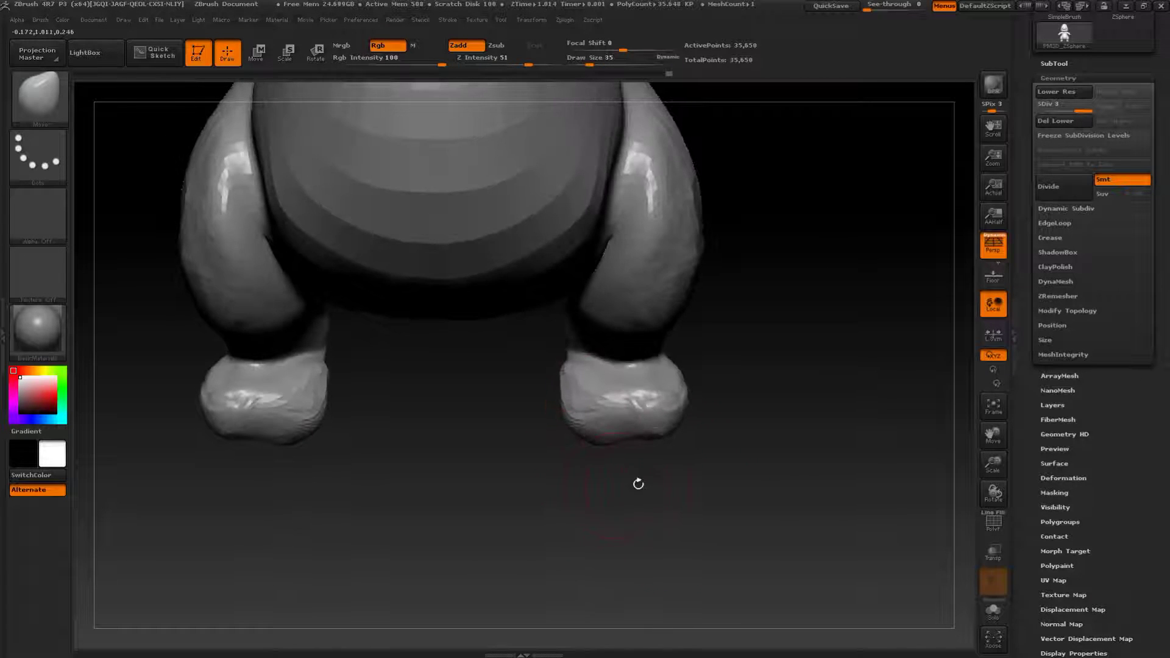
# - Build up toes on the front of both feet with a clay brush
pyautogui.press('b')
pyautogui.click(239, 309)
pyautogui.keyDown('alt'); pyautogui.moveTo(486, 434); pyautogui.dragTo(496, 470); pyautogui.keyUp('alt')
pyautogui.press('s')
pyautogui.moveTo(590, 417)
pyautogui.mouseDown()
pyautogui.moveTo(572, 440)
pyautogui.moveTo(583, 445)
pyautogui.mouseUp()
pyautogui.moveTo(615, 490); pyautogui.dragTo(600, 491)
pyautogui.moveTo(638, 416)
pyautogui.mouseDown()
pyautogui.moveTo(637, 435)
pyautogui.moveTo(650, 427)
pyautogui.mouseUp()
pyautogui.moveTo(712, 478); pyautogui.dragTo(683, 479)
pyautogui.moveTo(698, 408); pyautogui.dragTo(719, 446)
# - Reshape the lower body and tail with the Move brush at draw size 192
pyautogui.moveTo(759, 481)
pyautogui.keyDown('alt'); pyautogui.mouseDown()
pyautogui.moveTo(715, 430)
pyautogui.moveTo(719, 384)
pyautogui.mouseUp(); pyautogui.keyUp('alt')
pyautogui.moveTo(902, 408)
pyautogui.mouseDown()
pyautogui.moveTo(823, 405)
pyautogui.moveTo(713, 439)
pyautogui.moveTo(733, 452)
pyautogui.mouseUp()
pyautogui.press('b')
pyautogui.click(539, 308)
pyautogui.keyDown('alt'); pyautogui.moveTo(618, 405); pyautogui.dragTo(640, 427); pyautogui.keyUp('alt')
pyautogui.press('s')
pyautogui.moveTo(641, 384)
pyautogui.mouseDown()
pyautogui.moveTo(678, 379)
pyautogui.moveTo(603, 446)
pyautogui.moveTo(650, 488)
pyautogui.moveTo(656, 440)
pyautogui.mouseUp()
pyautogui.moveTo(710, 384); pyautogui.dragTo(720, 384)
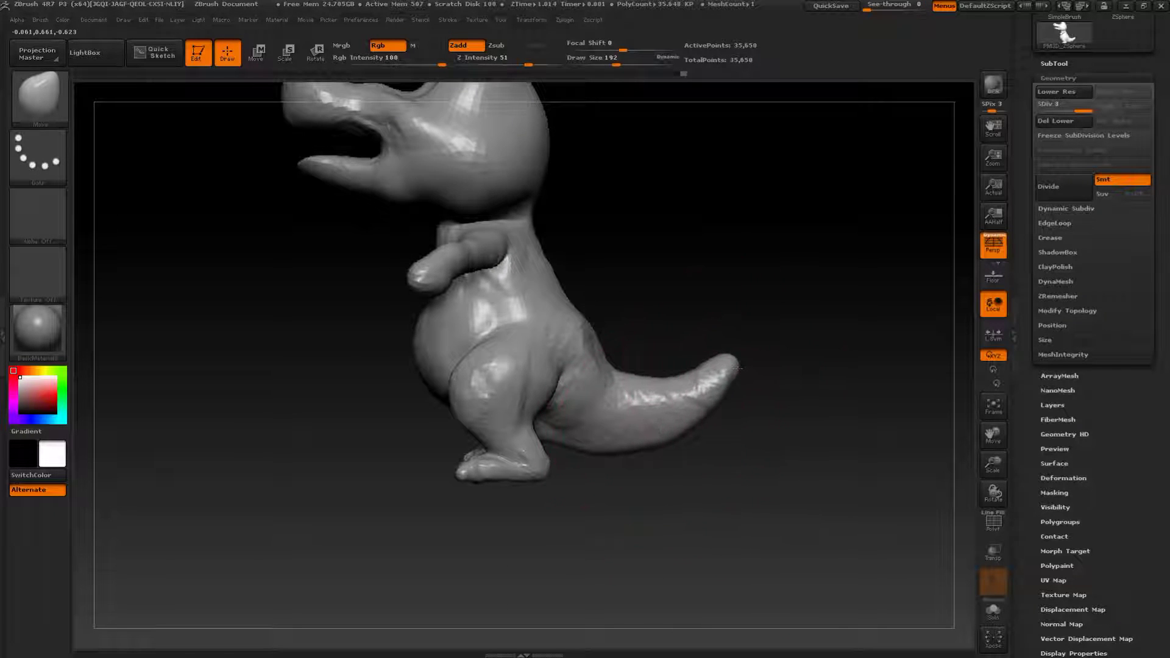
# - Adjust the silhouette of the back, neck and head with the Move brush at draw size 145
pyautogui.keyDown('alt'); pyautogui.moveTo(676, 259); pyautogui.dragTo(701, 352); pyautogui.keyUp('alt')
pyautogui.press('s')
pyautogui.moveTo(610, 397); pyautogui.dragTo(603, 398)
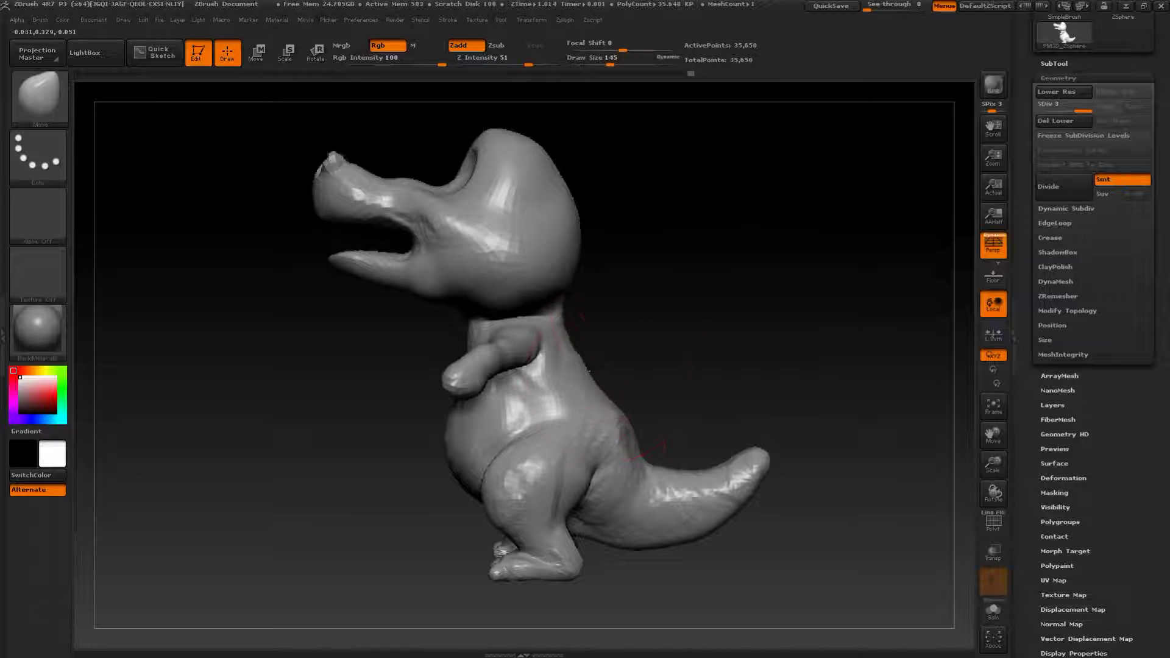
pyautogui.moveTo(590, 322)
pyautogui.mouseDown()
pyautogui.moveTo(641, 222)
pyautogui.moveTo(681, 310)
pyautogui.mouseUp()
pyautogui.press('s')
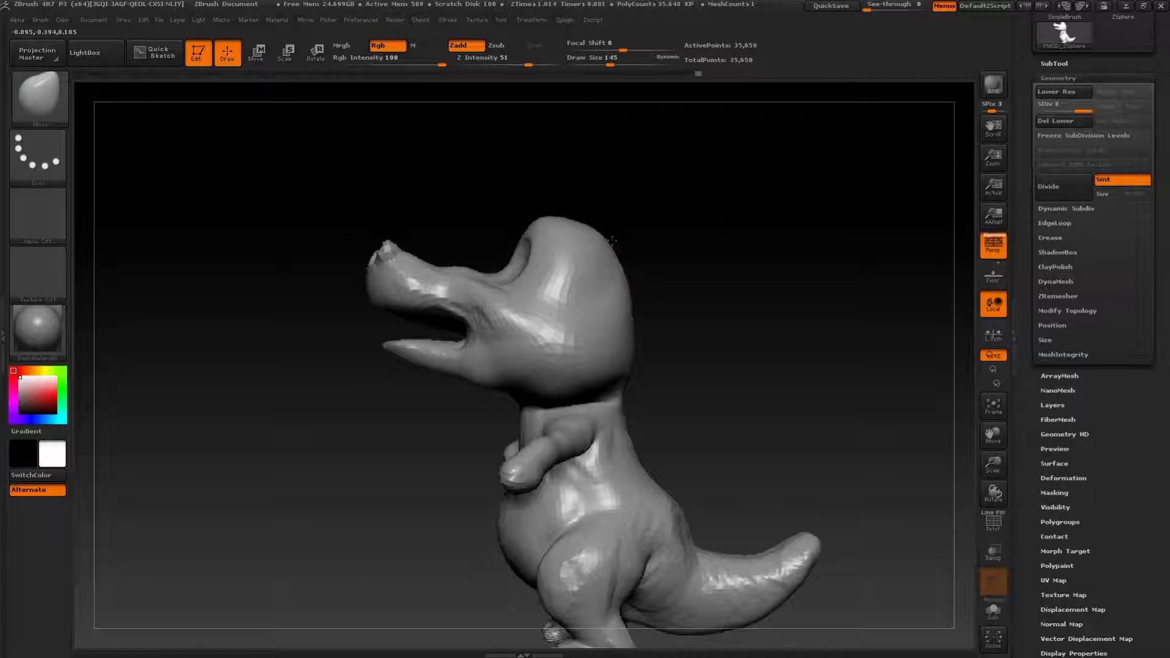
pyautogui.moveTo(680, 269); pyautogui.dragTo(721, 253)
pyautogui.moveTo(372, 391)
pyautogui.keyDown('alt'); pyautogui.mouseDown()
pyautogui.moveTo(463, 363)
pyautogui.moveTo(434, 410)
pyautogui.mouseUp(); pyautogui.keyUp('alt')
# - Reshape the lower jaw and mouth with the Move brush at draw size 80
pyautogui.press('s')
pyautogui.moveTo(530, 391)
pyautogui.mouseDown()
pyautogui.moveTo(536, 349)
pyautogui.moveTo(509, 356)
pyautogui.moveTo(582, 344)
pyautogui.mouseUp()
pyautogui.press('s')
pyautogui.moveTo(408, 480); pyautogui.dragTo(657, 353)
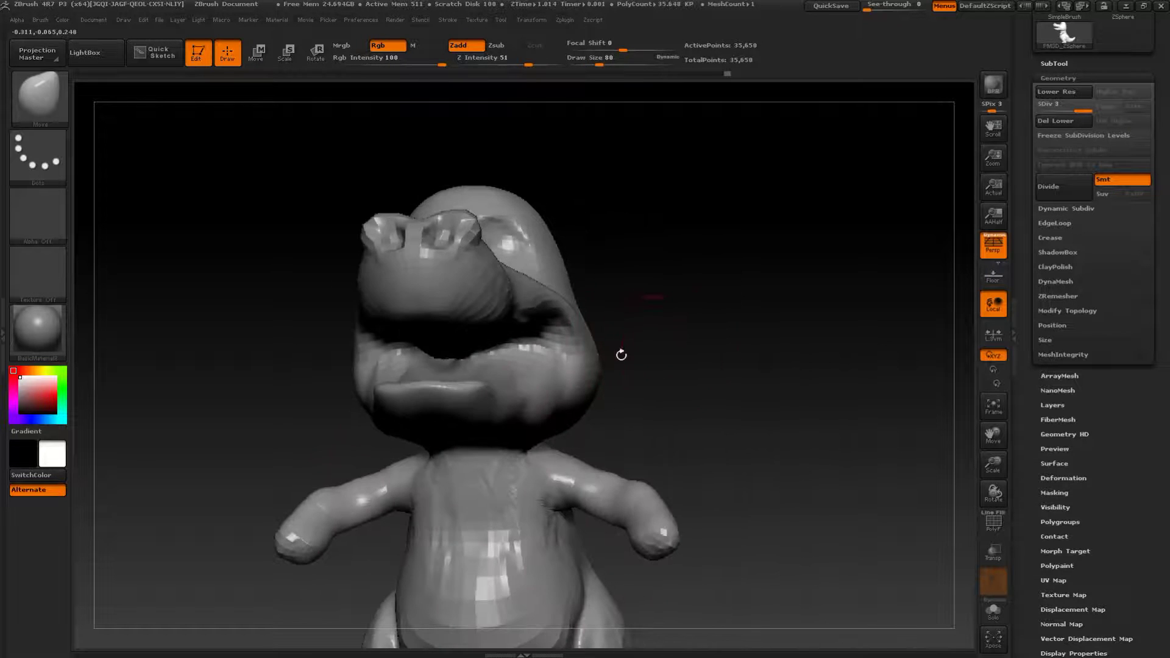
pyautogui.moveTo(371, 430); pyautogui.dragTo(676, 327)
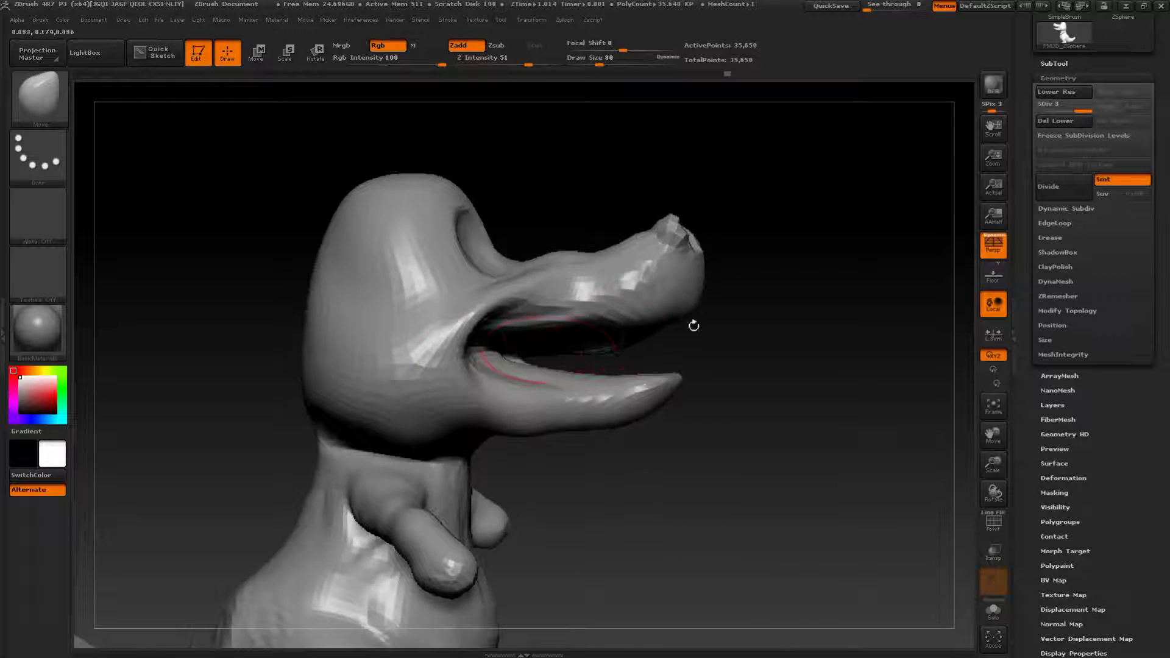
pyautogui.moveTo(600, 351); pyautogui.dragTo(631, 349)
pyautogui.moveTo(432, 333); pyautogui.dragTo(457, 304)
# - Reshape the back of the head, cheeks and neck area with the Move brush at draw size 104
pyautogui.press('s')
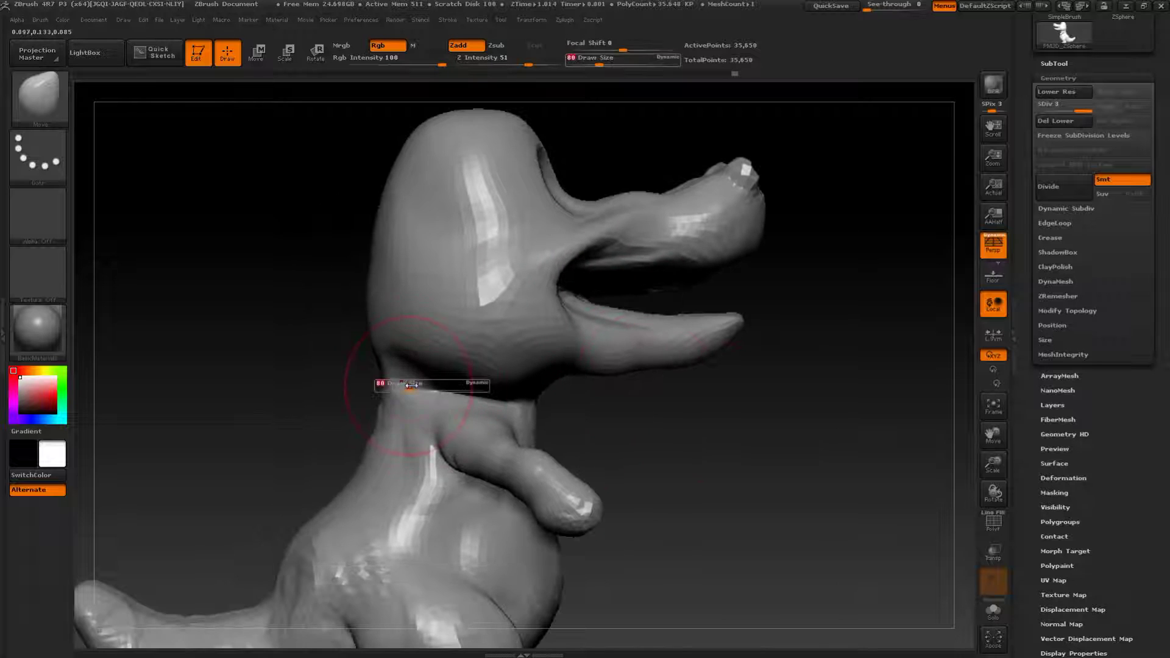
pyautogui.moveTo(379, 384); pyautogui.dragTo(393, 384)
pyautogui.moveTo(282, 186); pyautogui.dragTo(372, 210)
pyautogui.moveTo(457, 251); pyautogui.dragTo(478, 269)
pyautogui.moveTo(305, 244); pyautogui.dragTo(540, 269)
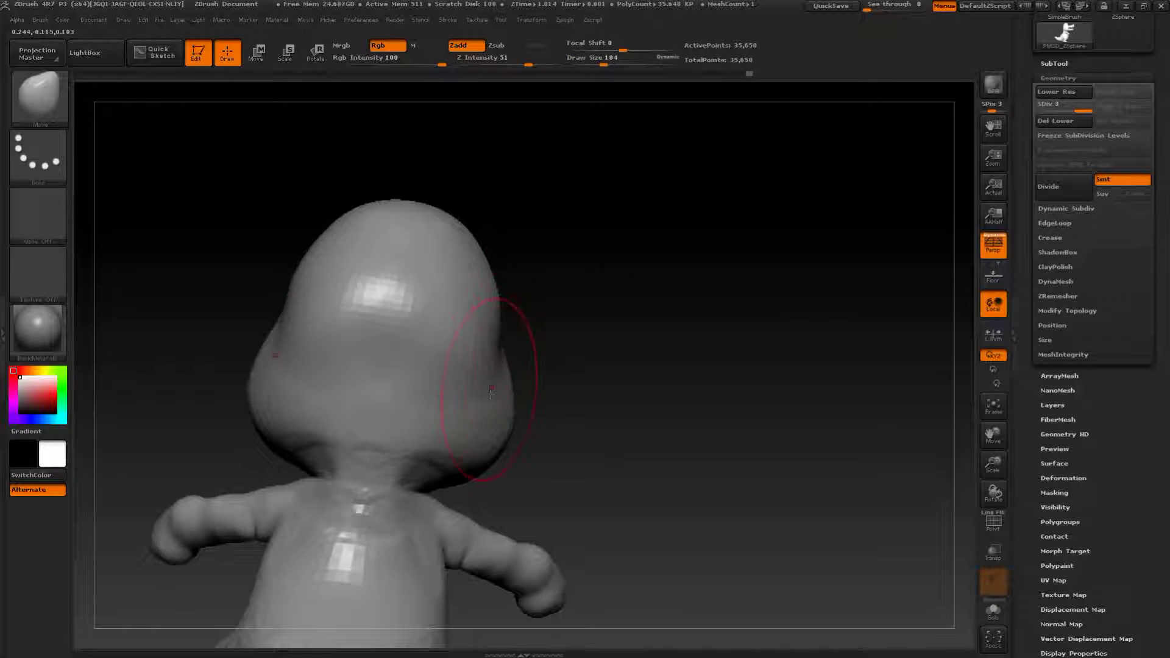
pyautogui.moveTo(585, 470); pyautogui.dragTo(517, 424)
pyautogui.keyDown('alt'); pyautogui.moveTo(589, 439); pyautogui.dragTo(609, 366); pyautogui.keyUp('alt')
pyautogui.moveTo(609, 366)
pyautogui.mouseDown()
pyautogui.moveTo(729, 355)
pyautogui.moveTo(737, 315)
pyautogui.moveTo(741, 341)
pyautogui.moveTo(768, 347)
pyautogui.moveTo(778, 337)
pyautogui.moveTo(755, 334)
pyautogui.moveTo(786, 320)
pyautogui.moveTo(716, 325)
pyautogui.mouseUp()
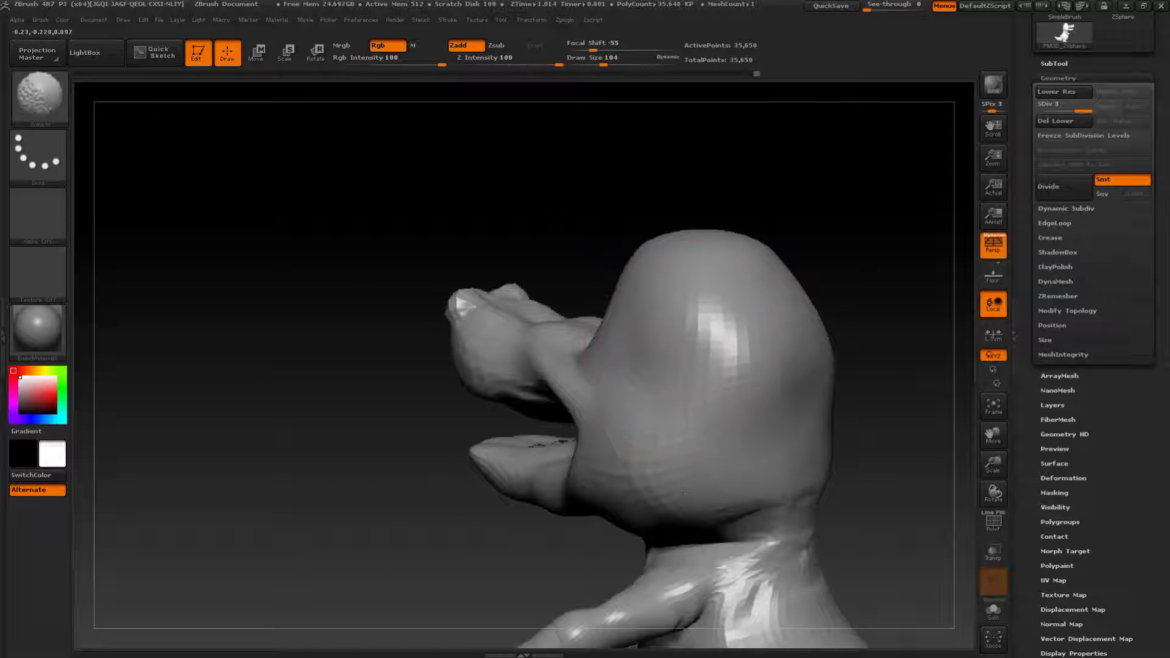
# - Smooth the cheek surface and refine the lower jaw with the Move brush at draw size 65
pyautogui.keyDown('alt'); pyautogui.moveTo(846, 524); pyautogui.dragTo(764, 413); pyautogui.keyUp('alt')
pyautogui.keyDown('shift'); pyautogui.moveTo(680, 436); pyautogui.dragTo(669, 472); pyautogui.keyUp('shift')
pyautogui.moveTo(865, 481)
pyautogui.mouseDown()
pyautogui.moveTo(890, 439)
pyautogui.moveTo(854, 488)
pyautogui.moveTo(846, 525)
pyautogui.mouseUp()
pyautogui.press('s')
pyautogui.moveTo(494, 271); pyautogui.dragTo(486, 271)
pyautogui.keyDown('alt'); pyautogui.moveTo(282, 454); pyautogui.dragTo(348, 529); pyautogui.keyUp('alt')
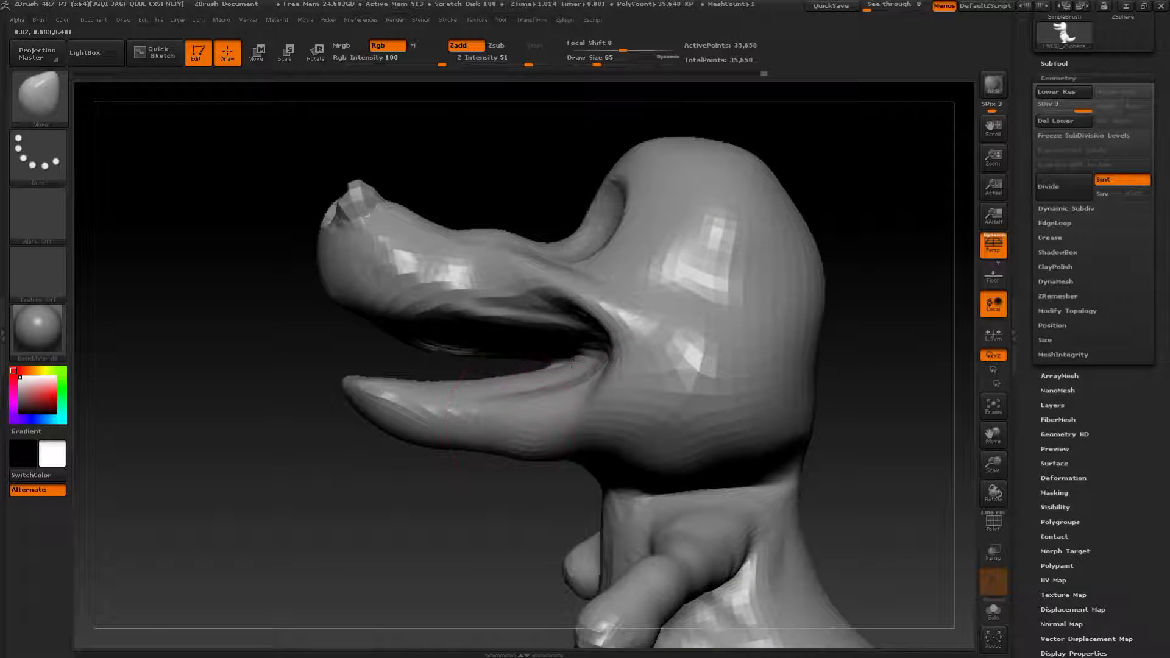
# - Examine the whole crocodile from the side and front, checking its polygon wireframe around the chest and arms
pyautogui.keyDown('alt'); pyautogui.moveTo(869, 249); pyautogui.dragTo(868, 342); pyautogui.keyUp('alt')
pyautogui.keyDown('alt'); pyautogui.moveTo(836, 419); pyautogui.dragTo(776, 338); pyautogui.keyUp('alt')
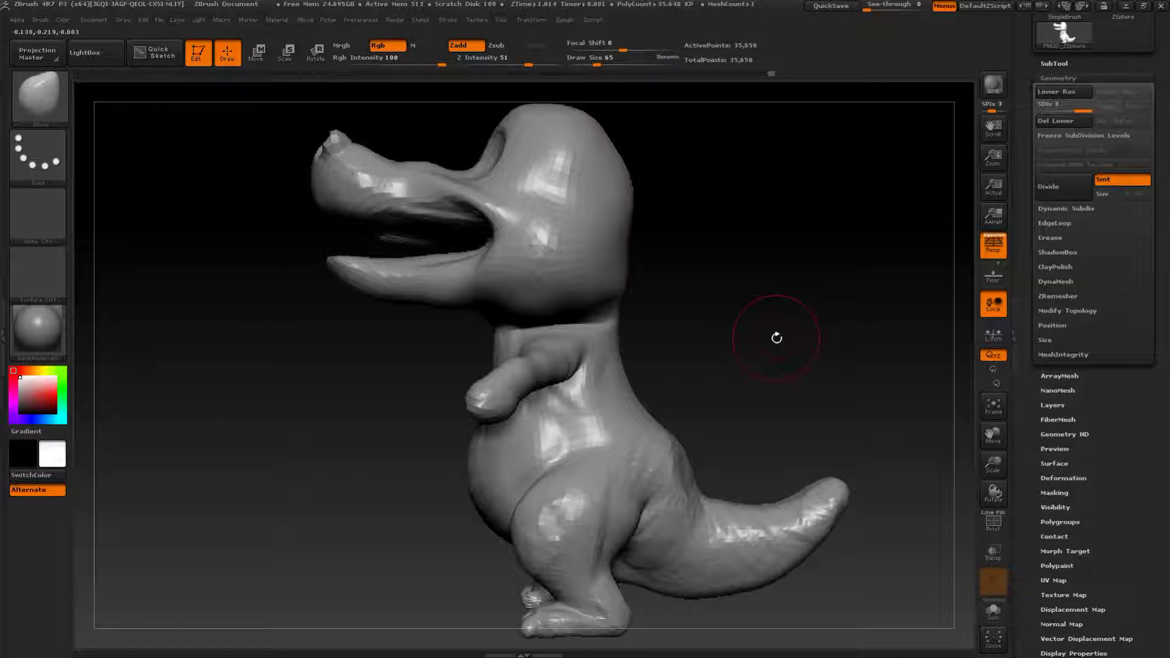
pyautogui.moveTo(832, 336); pyautogui.dragTo(783, 371)
pyautogui.click(987, 523)
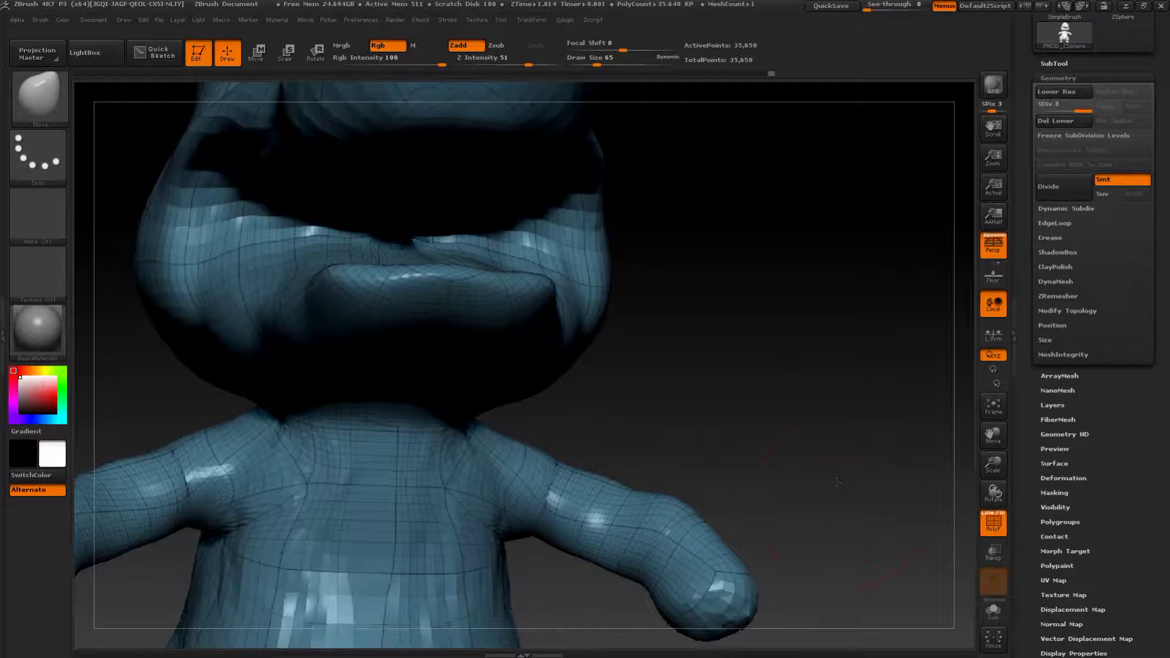
pyautogui.press('f')
pyautogui.click(993, 522)
pyautogui.moveTo(849, 548); pyautogui.dragTo(872, 487)
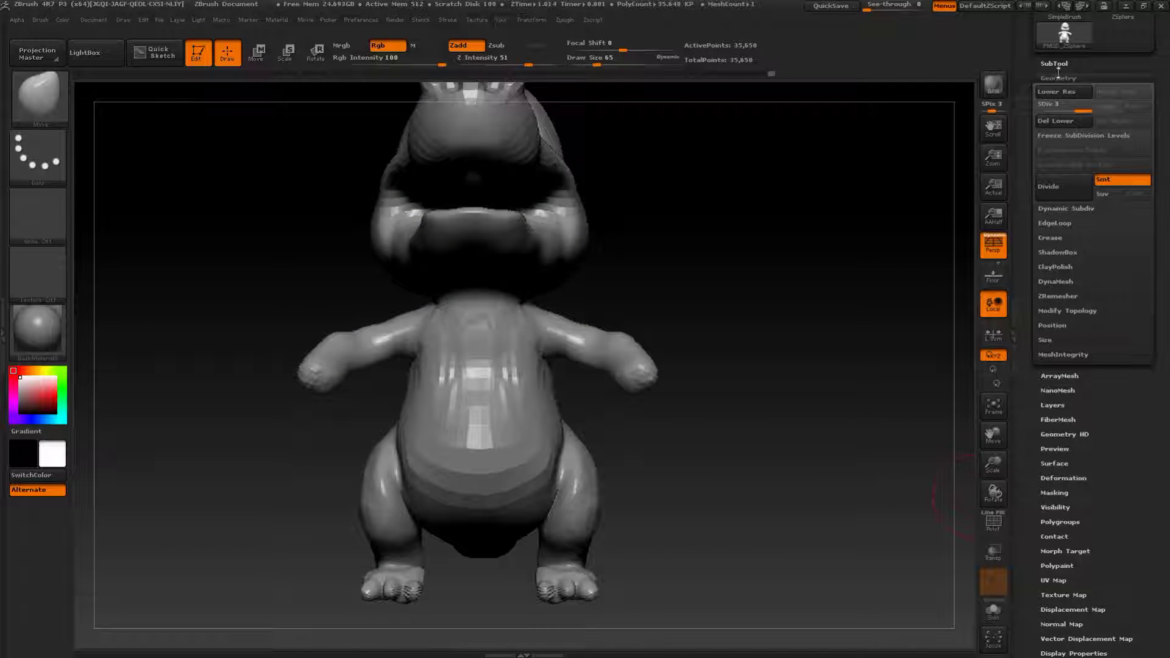
# - Try to remesh the crocodile with DynaMesh at resolution 120 without freezing its subdivision levels
pyautogui.click(1053, 285)
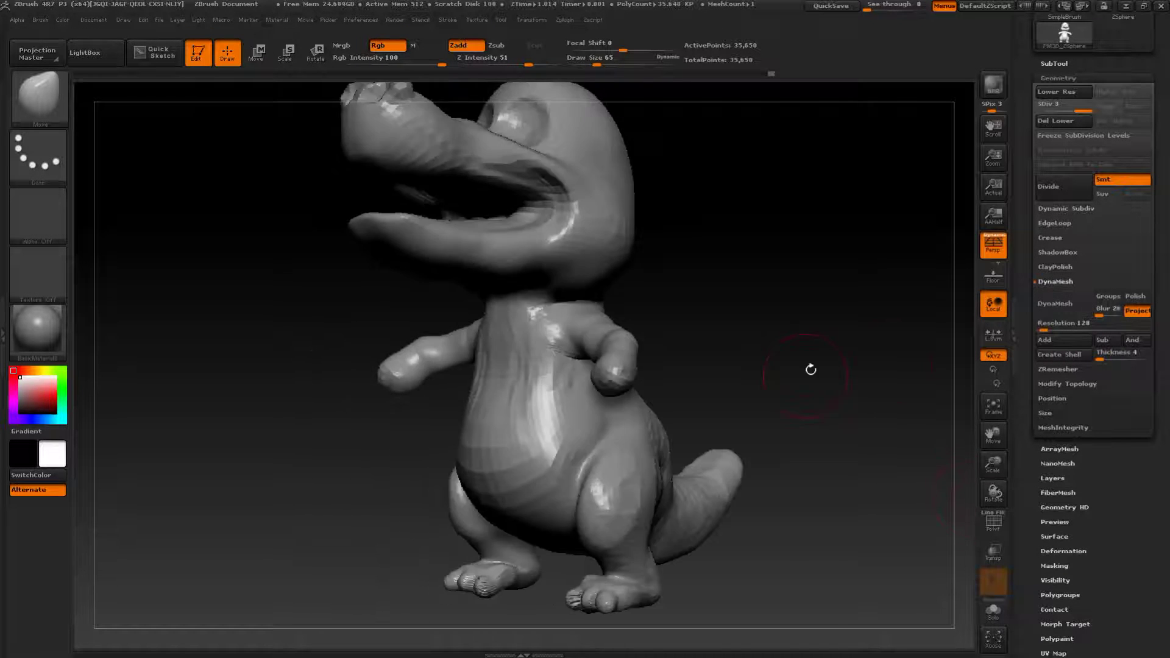
pyautogui.click(1055, 309)
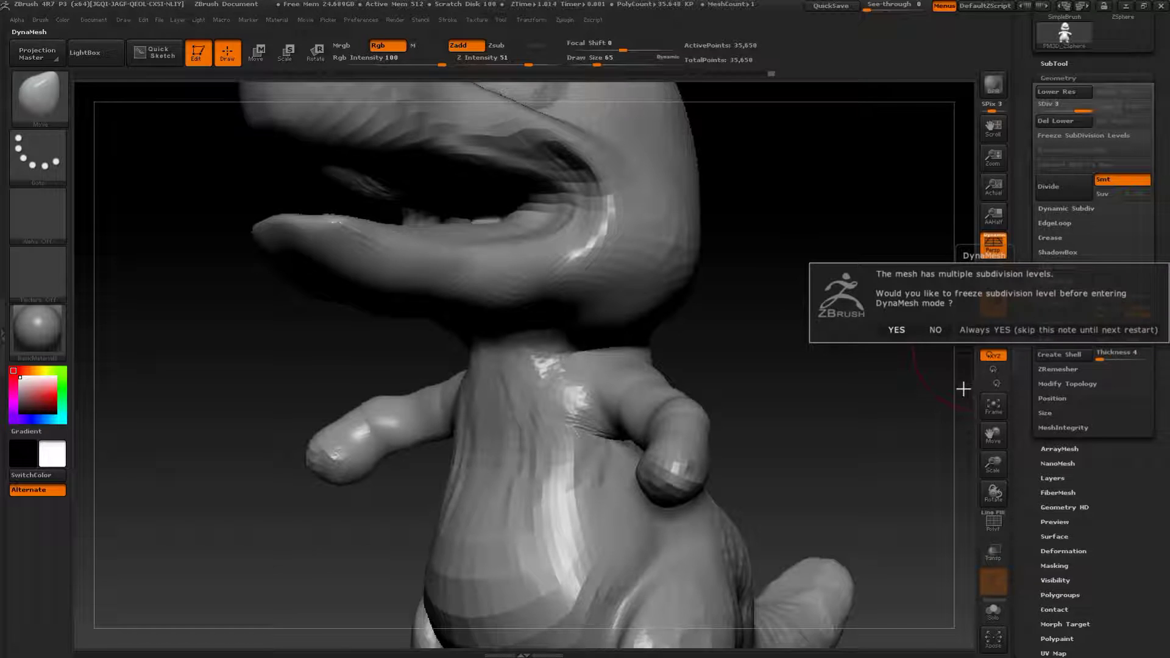
pyautogui.click(937, 329)
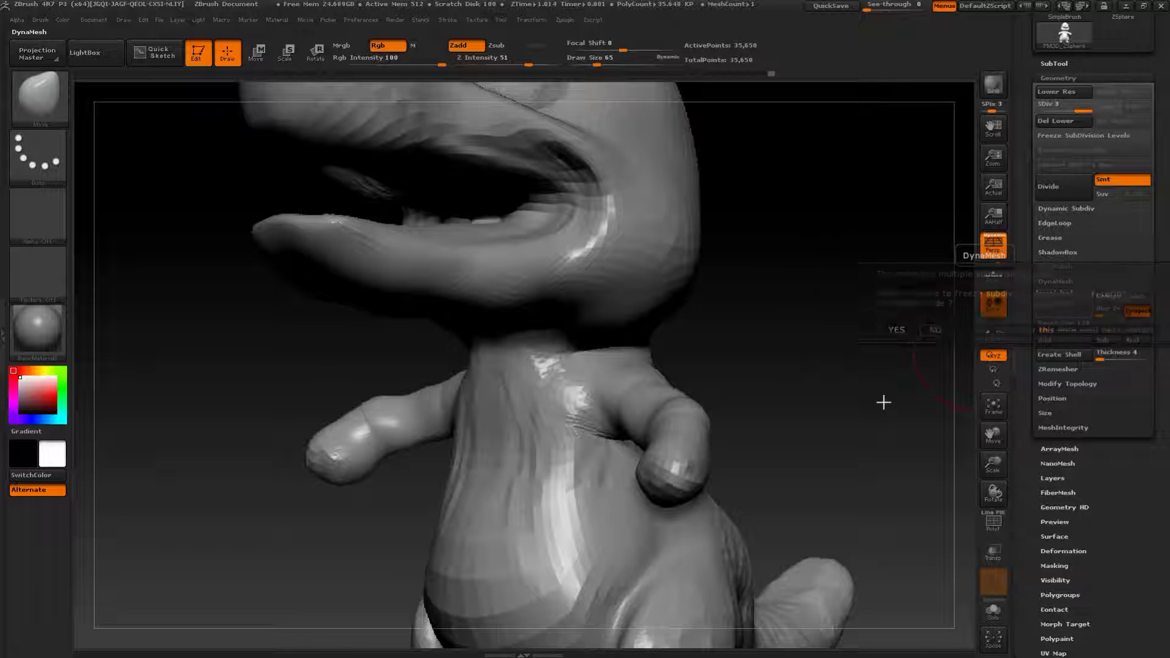
pyautogui.click(994, 523)
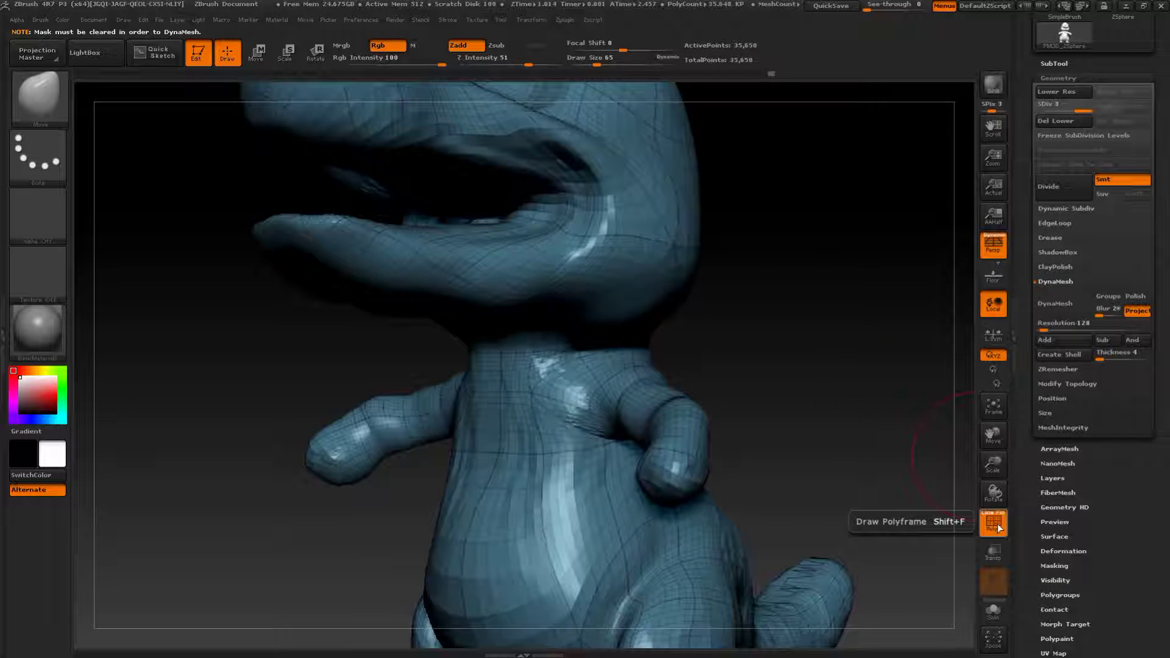
pyautogui.click(994, 524)
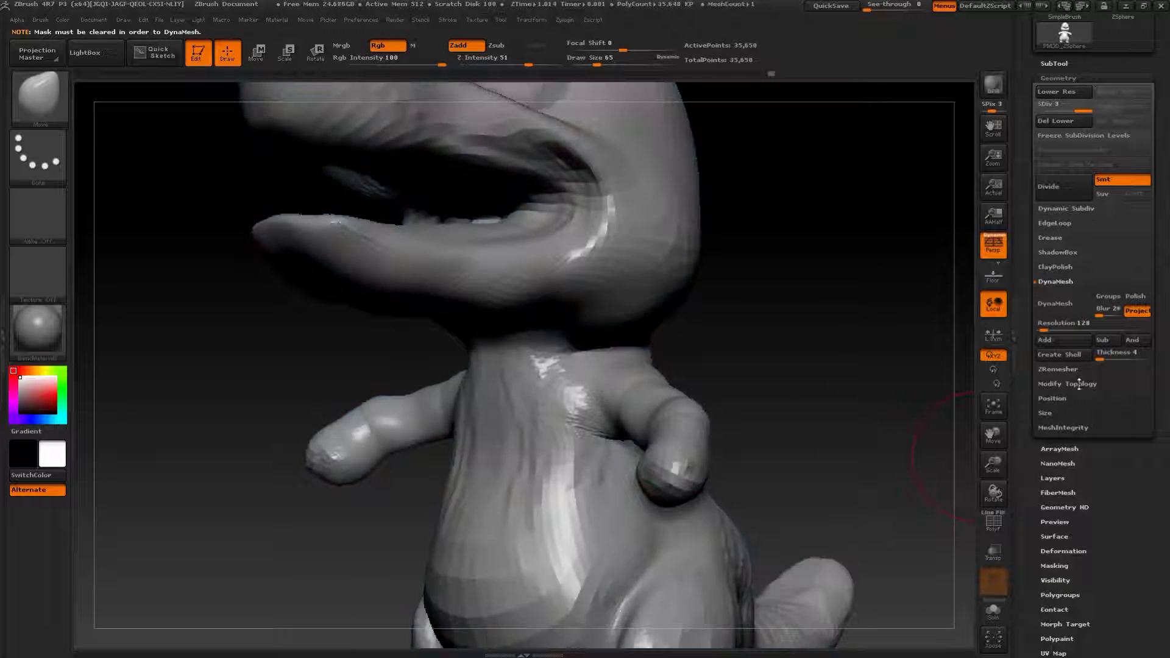
# - Try DynaMesh with the subdivision levels frozen and check the resulting wireframe
pyautogui.click(1047, 309)
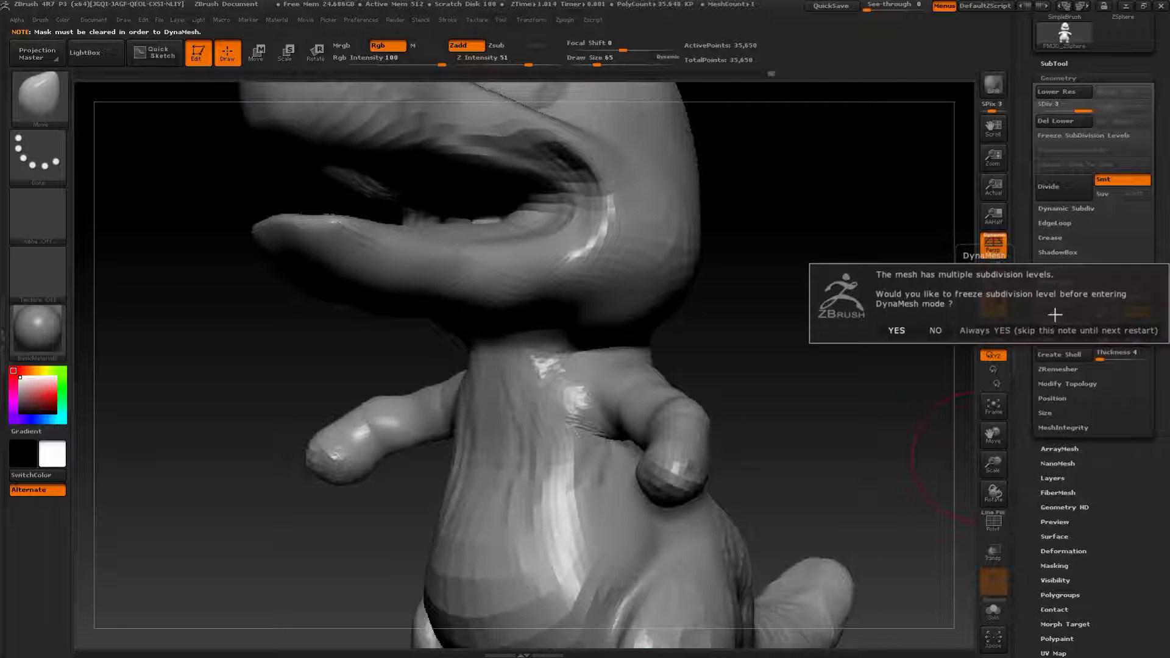
pyautogui.click(896, 331)
pyautogui.moveTo(901, 333); pyautogui.dragTo(942, 386)
pyautogui.click(991, 532)
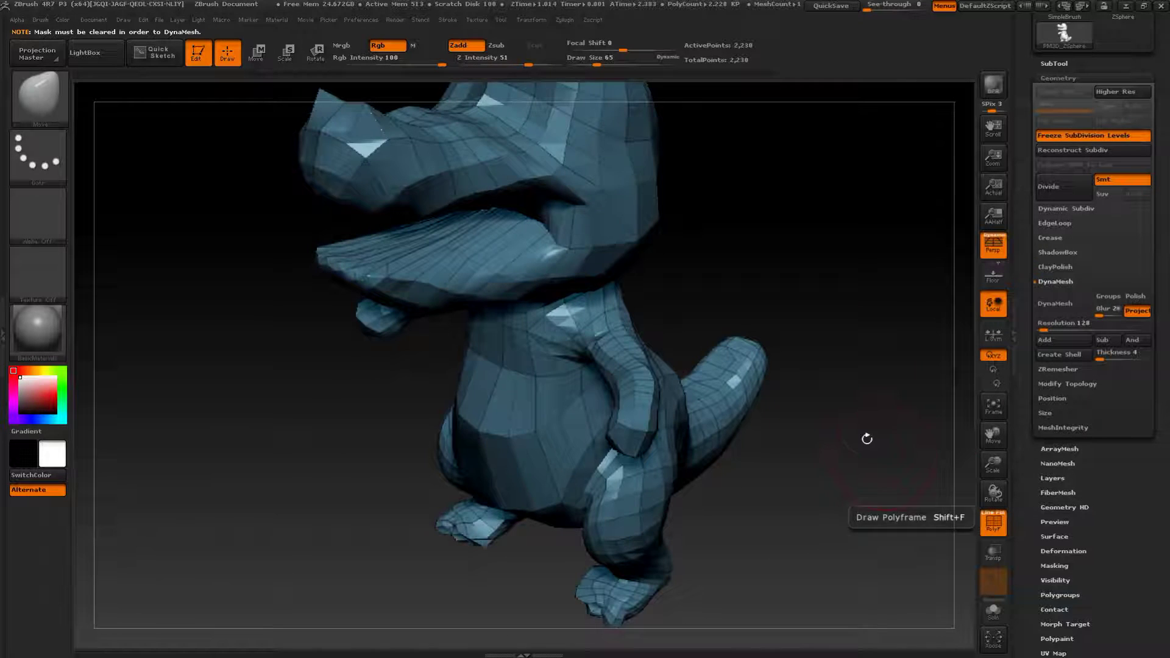
pyautogui.moveTo(873, 336); pyautogui.dragTo(867, 335)
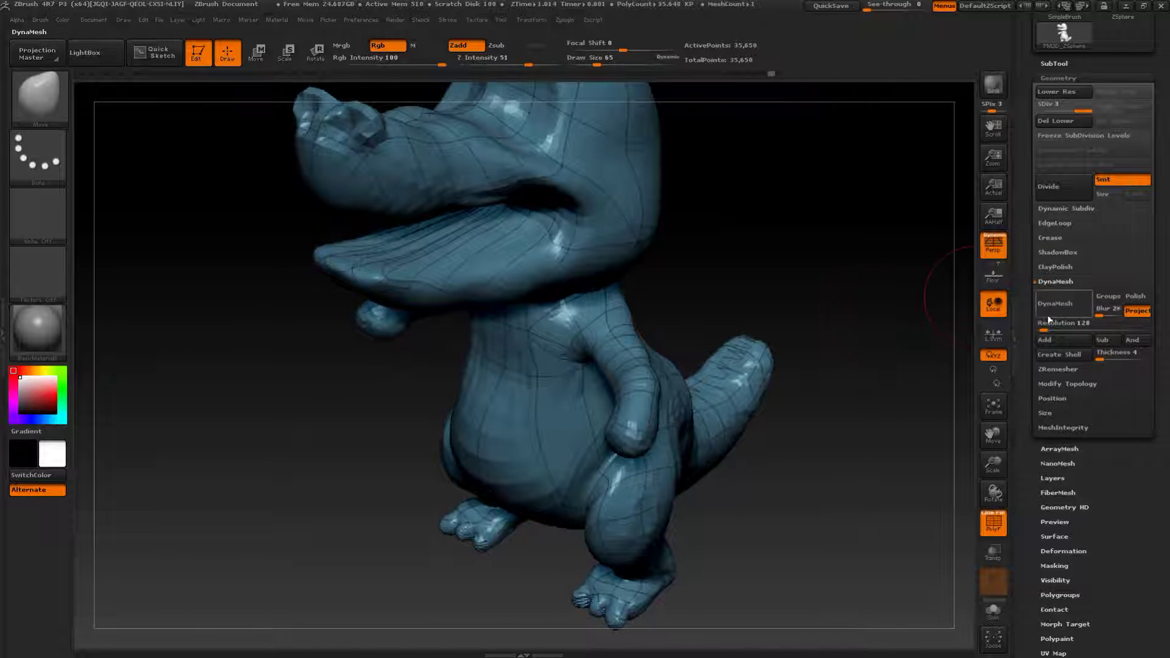
# - Try DynaMesh at resolution 616 without freezing subdivision levels, and turn off the display of masks
pyautogui.click(1054, 304)
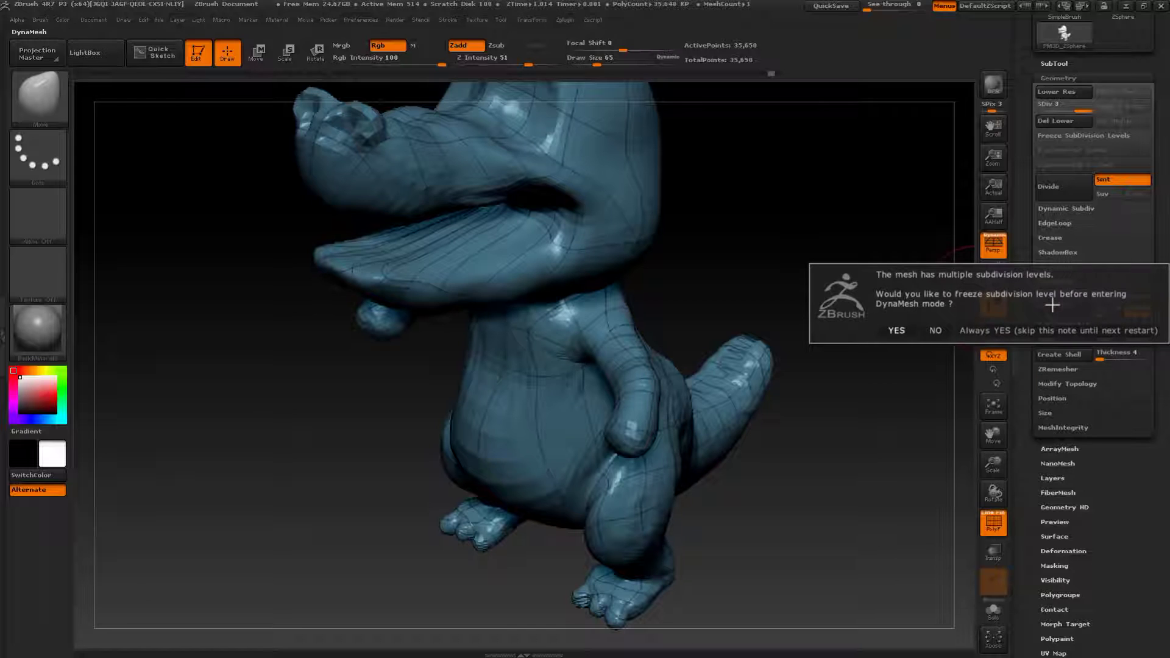
pyautogui.click(936, 331)
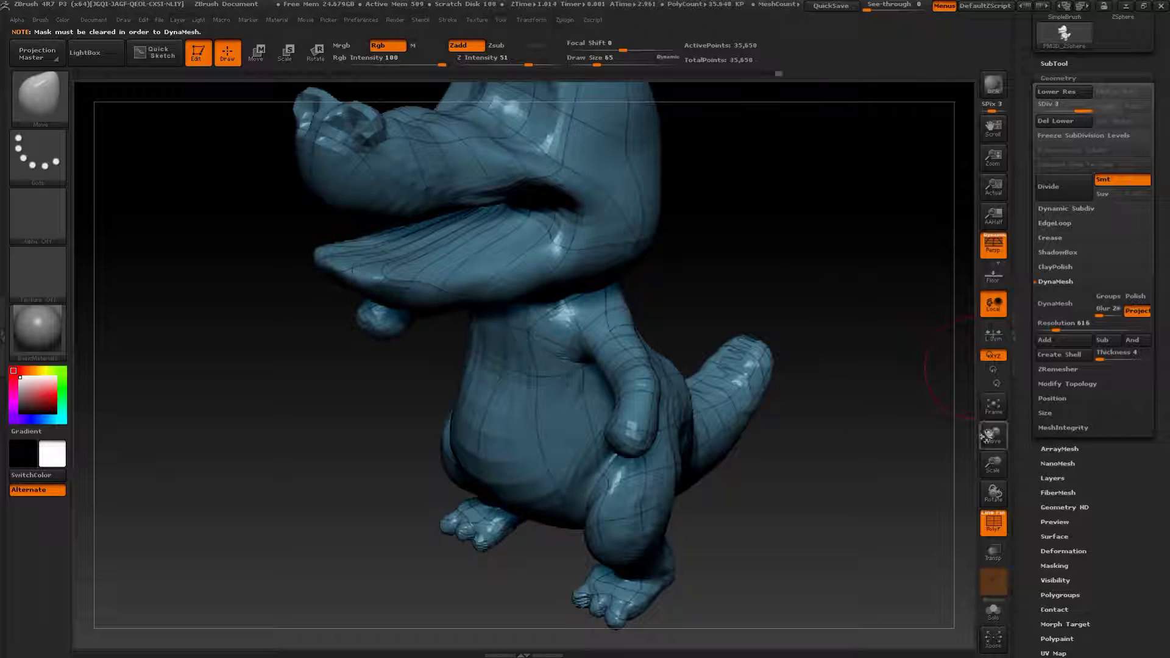
pyautogui.click(1055, 566)
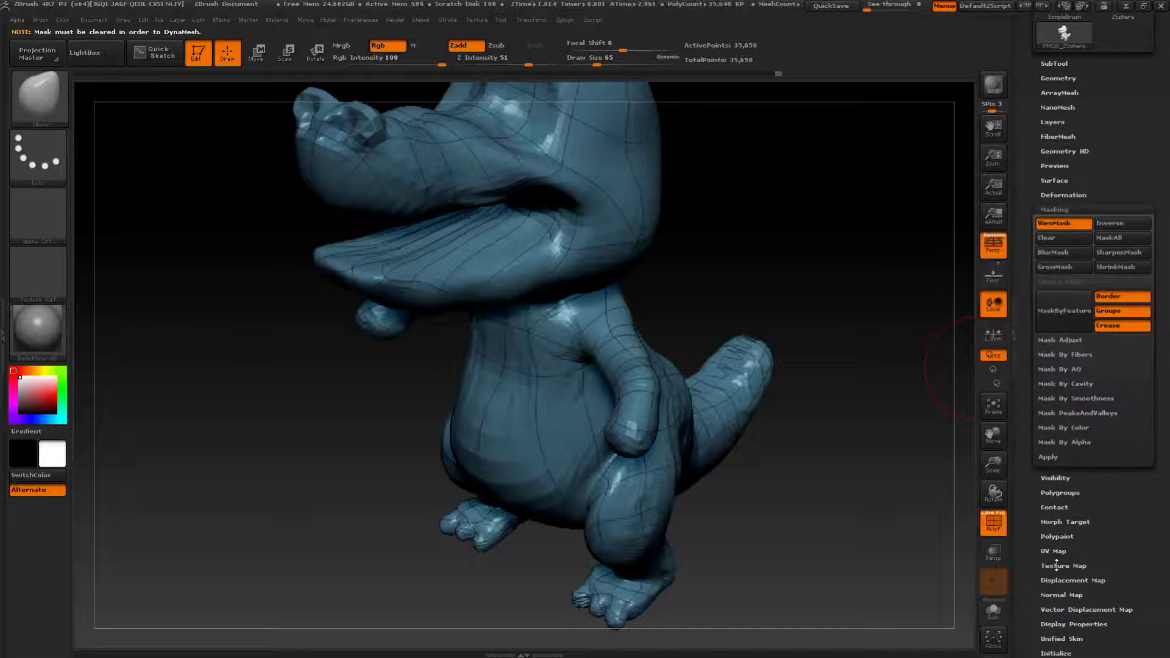
pyautogui.click(1061, 226)
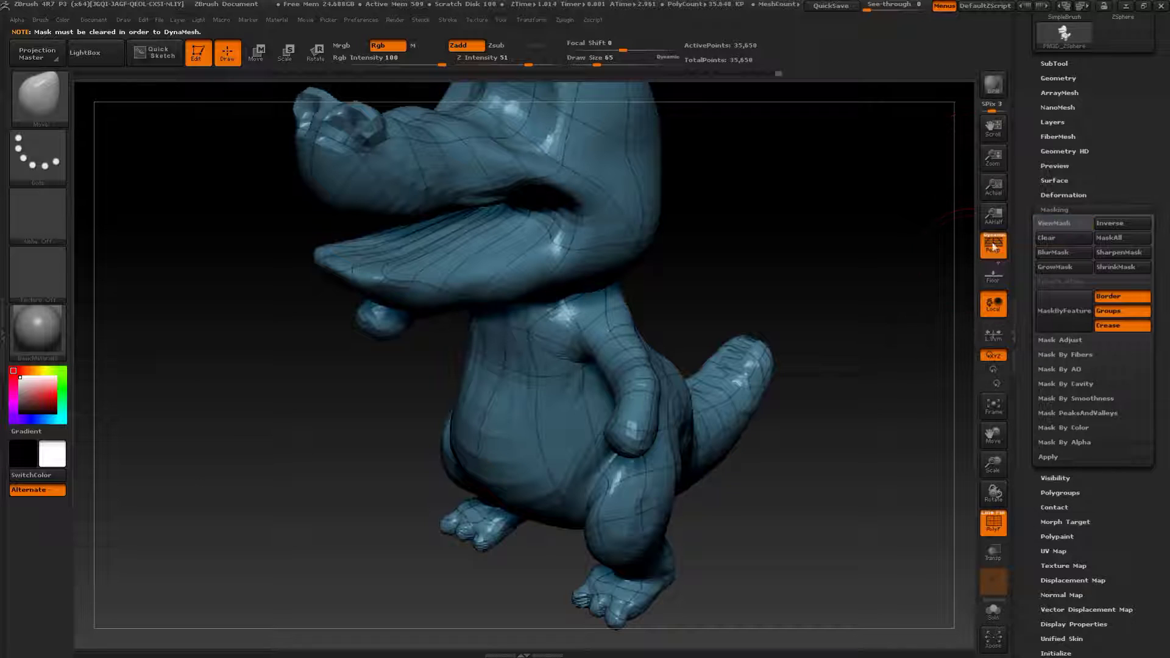
# - Remesh the crocodile with DynaMesh at resolution 616 without freezing levels, inspect the dense mesh and undo the remesh
pyautogui.click(1060, 78)
pyautogui.click(1060, 308)
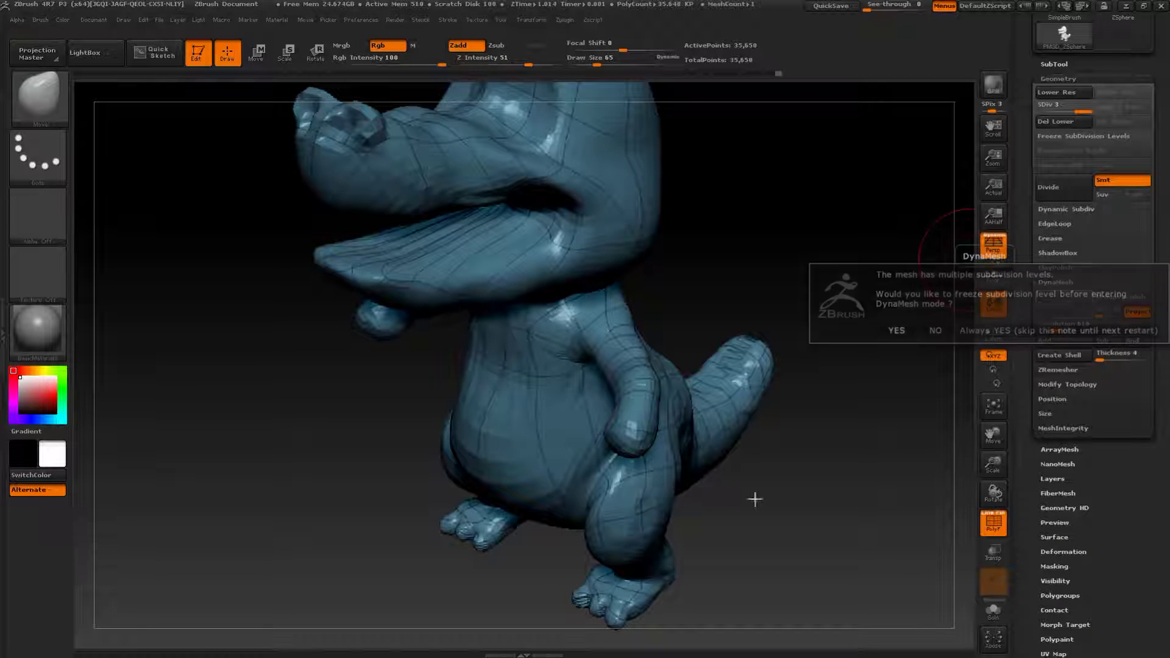
pyautogui.click(932, 330)
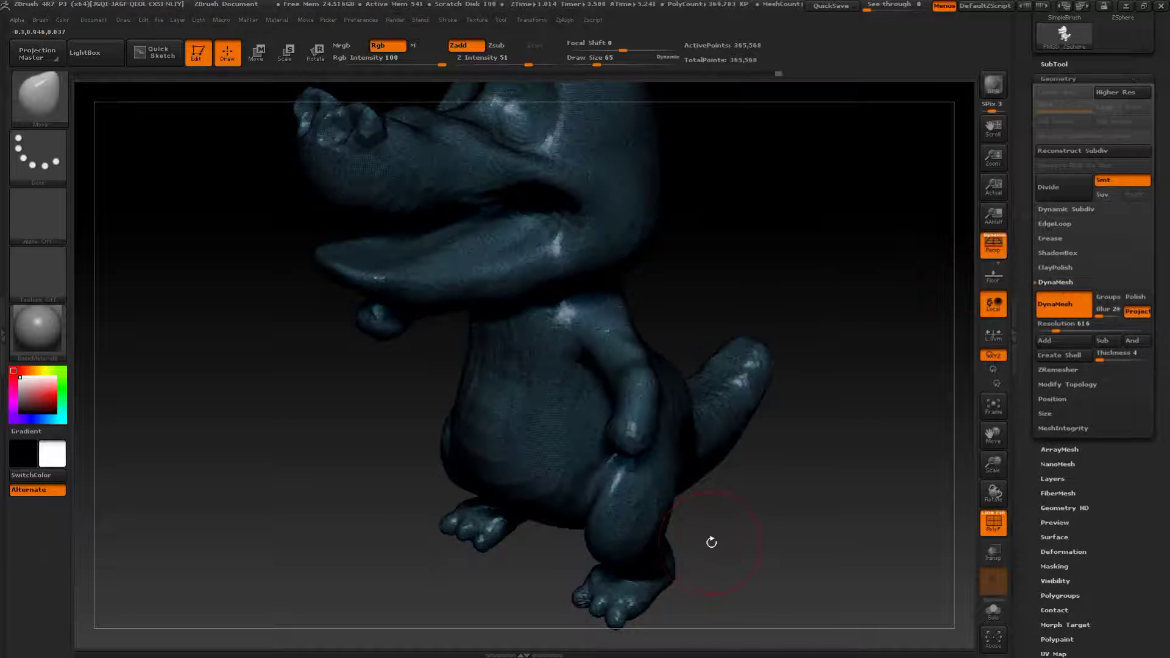
pyautogui.click(985, 521)
pyautogui.moveTo(963, 518); pyautogui.dragTo(862, 457)
pyautogui.hotkey('ctrl', 'z')
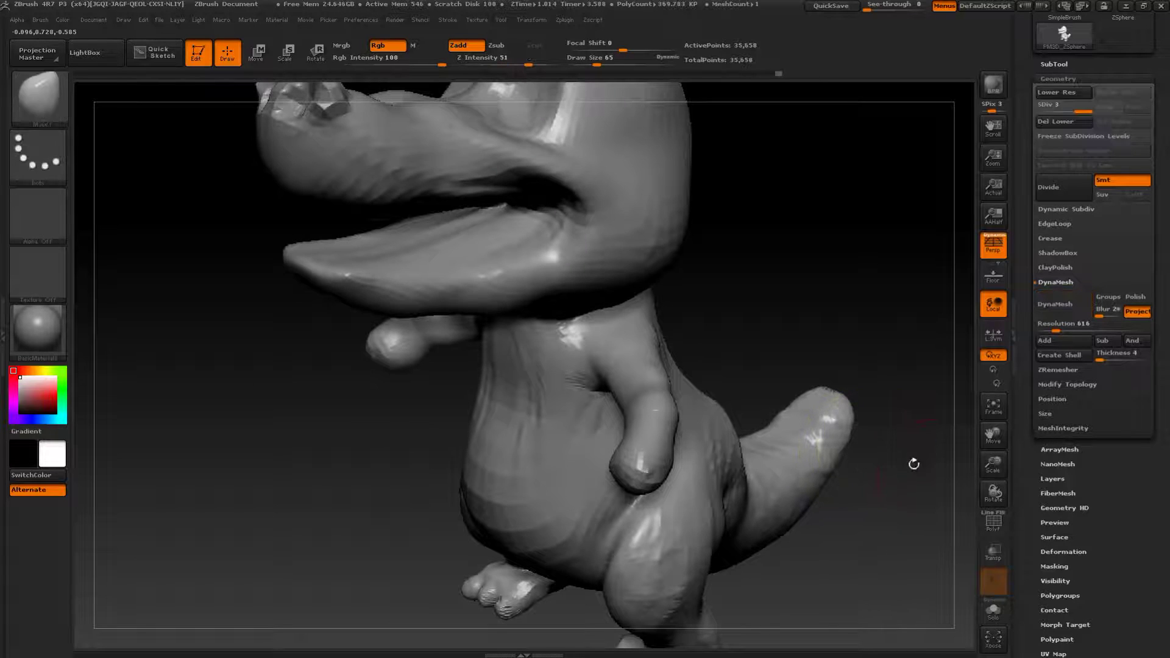
# - Remesh the crocodile with DynaMesh at resolution 192 without freezing subdivision levels, and inspect the new wireframe
pyautogui.click(1055, 559)
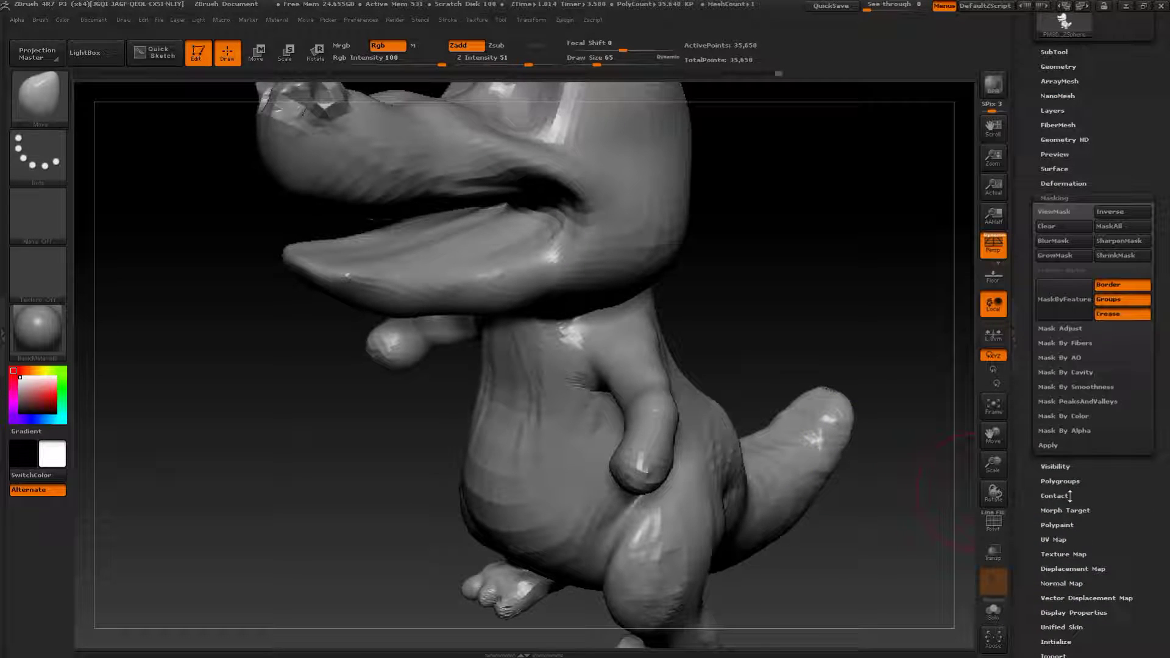
pyautogui.click(1058, 67)
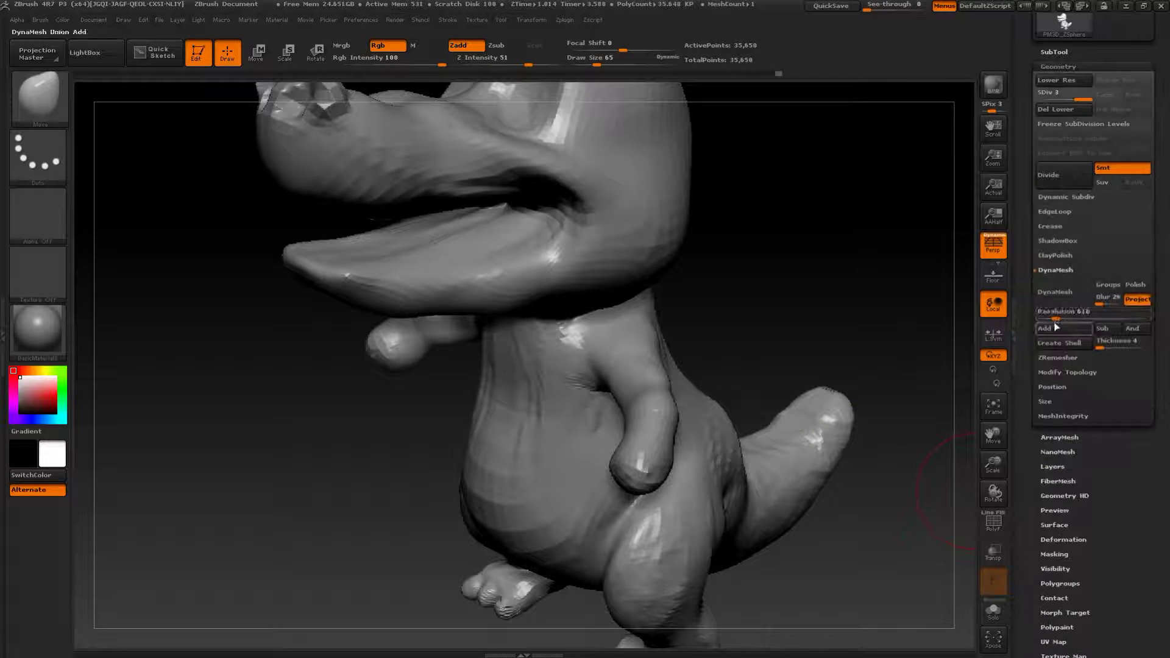
pyautogui.moveTo(1054, 316); pyautogui.dragTo(1044, 316)
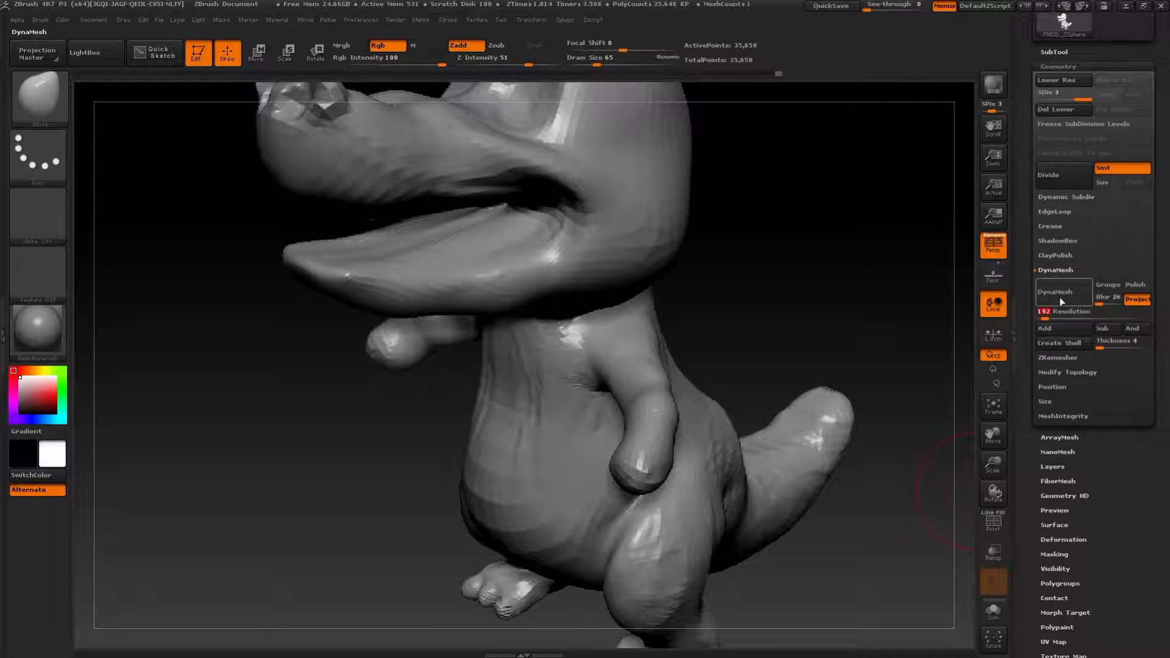
pyautogui.click(1061, 301)
pyautogui.click(937, 321)
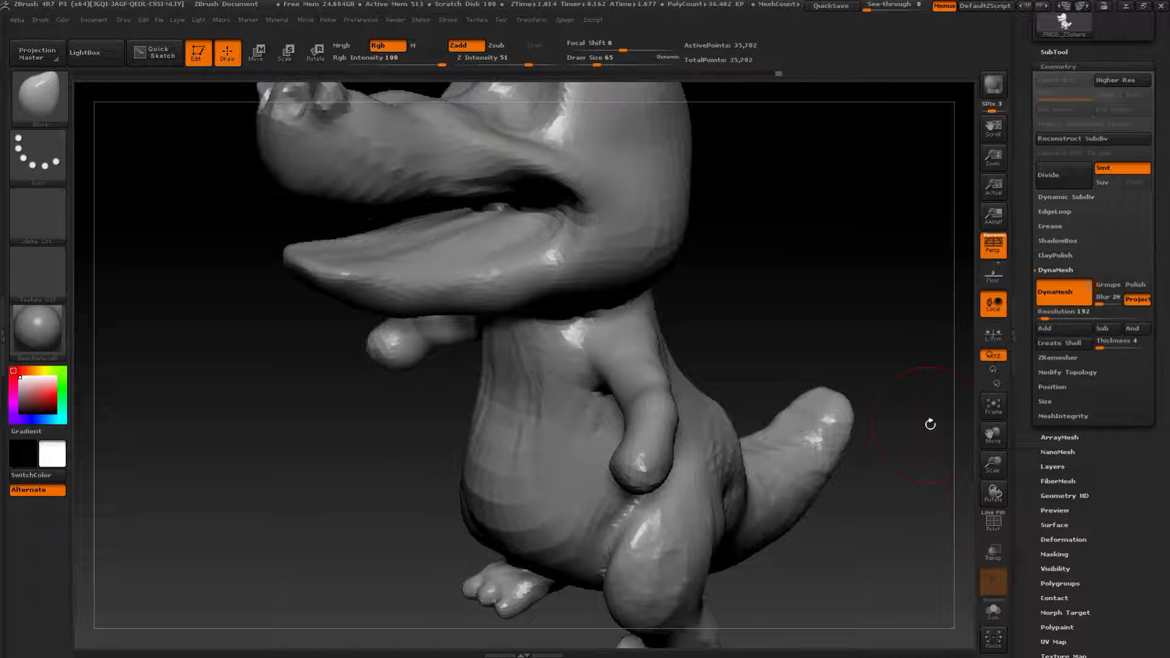
pyautogui.click(988, 519)
pyautogui.moveTo(893, 579); pyautogui.dragTo(935, 428)
pyautogui.click(986, 528)
# - Smooth the jagged creases where the thighs meet the belly, working around the body from several angles
pyautogui.moveTo(856, 341)
pyautogui.keyDown('alt'); pyautogui.mouseDown()
pyautogui.moveTo(849, 376)
pyautogui.moveTo(794, 397)
pyautogui.mouseUp(); pyautogui.keyUp('alt')
pyautogui.press('shift')
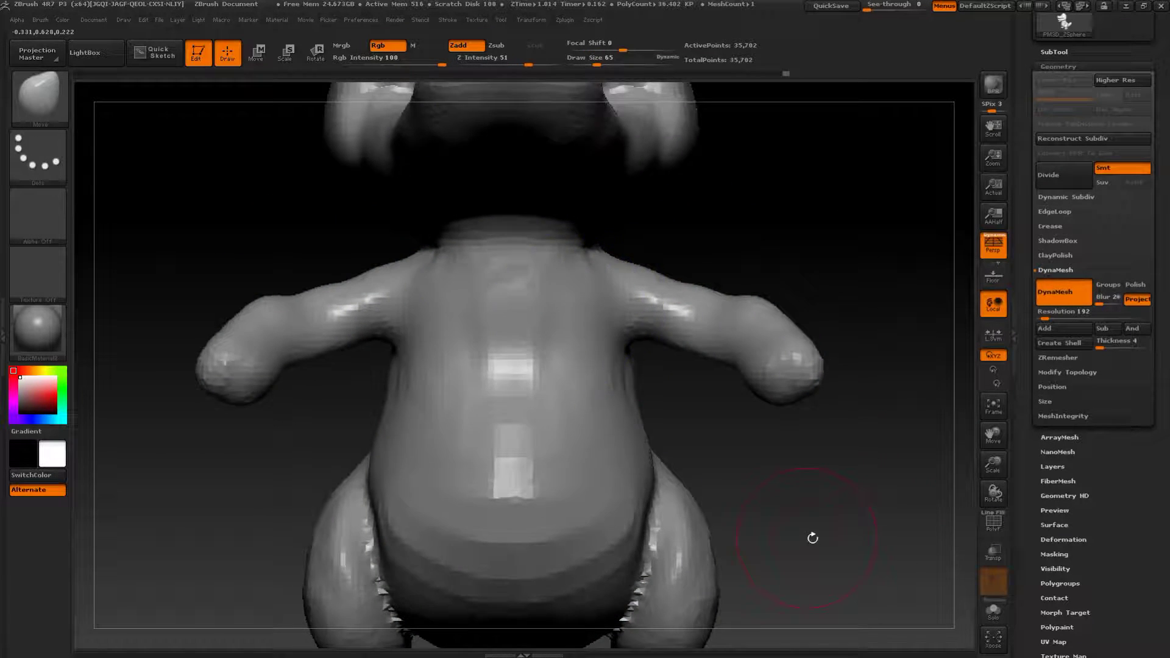
pyautogui.keyDown('alt'); pyautogui.moveTo(813, 536); pyautogui.dragTo(839, 350); pyautogui.keyUp('alt')
pyautogui.keyDown('shift'); pyautogui.moveTo(669, 366); pyautogui.dragTo(647, 432); pyautogui.keyUp('shift')
pyautogui.moveTo(896, 567)
pyautogui.mouseDown()
pyautogui.moveTo(827, 582)
pyautogui.moveTo(809, 439)
pyautogui.moveTo(813, 518)
pyautogui.mouseUp()
pyautogui.moveTo(814, 518); pyautogui.dragTo(753, 506)
pyautogui.keyDown('shift'); pyautogui.moveTo(774, 406); pyautogui.dragTo(811, 414); pyautogui.keyUp('shift')
pyautogui.moveTo(585, 518)
pyautogui.mouseDown()
pyautogui.moveTo(786, 518)
pyautogui.moveTo(820, 449)
pyautogui.mouseUp()
pyautogui.keyDown('shift'); pyautogui.moveTo(820, 365); pyautogui.dragTo(844, 393); pyautogui.keyUp('shift')
pyautogui.moveTo(827, 530)
pyautogui.keyDown('alt'); pyautogui.mouseDown()
pyautogui.moveTo(688, 471)
pyautogui.moveTo(789, 337)
pyautogui.moveTo(812, 401)
pyautogui.moveTo(765, 304)
pyautogui.moveTo(802, 283)
pyautogui.moveTo(810, 442)
pyautogui.mouseUp(); pyautogui.keyUp('alt')
pyautogui.moveTo(810, 441); pyautogui.dragTo(780, 402)
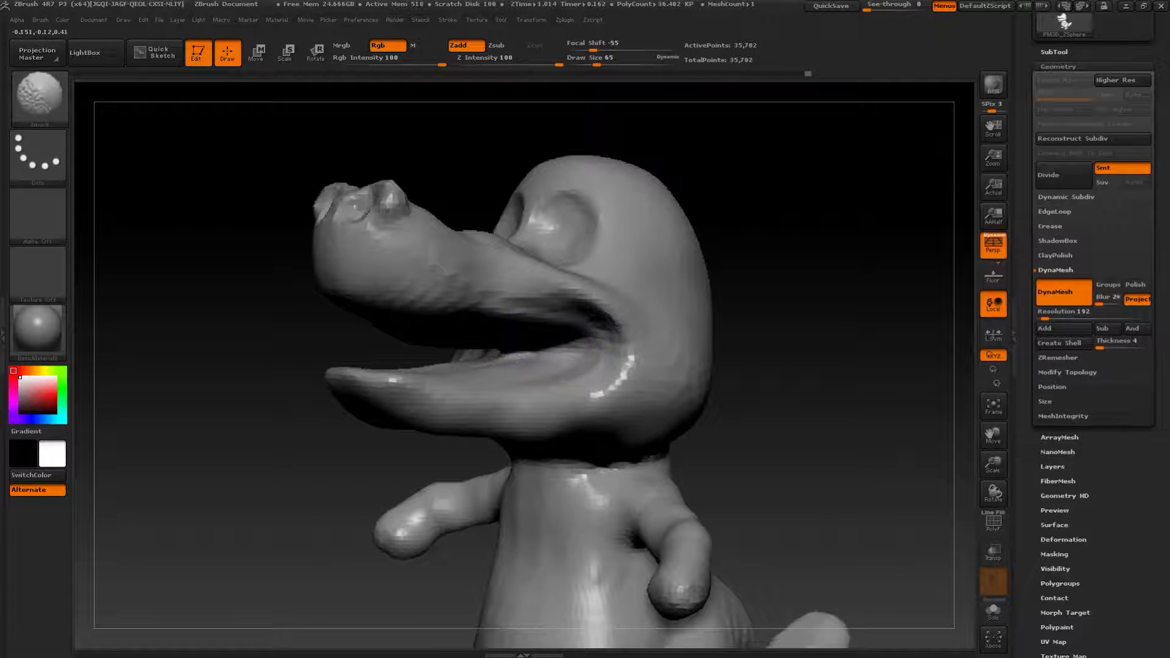
# - Adjust the lower jaw's width and front edge with the Move brush at draw size 74
pyautogui.moveTo(760, 240); pyautogui.dragTo(769, 332)
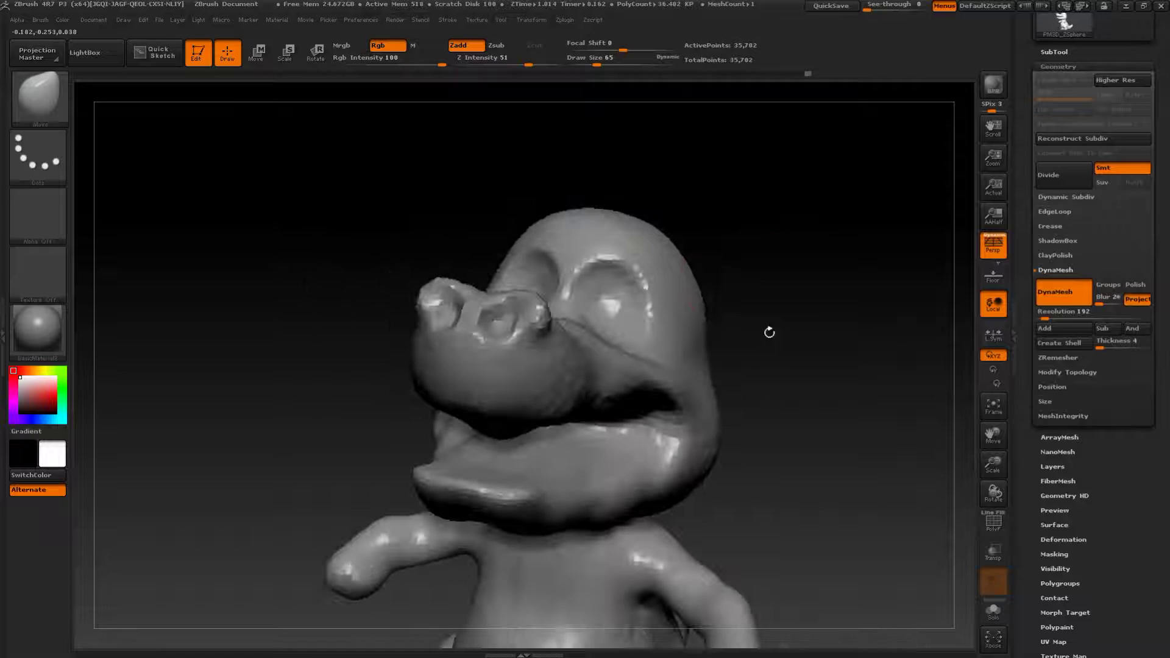
pyautogui.moveTo(748, 420)
pyautogui.mouseDown()
pyautogui.moveTo(590, 451)
pyautogui.moveTo(600, 456)
pyautogui.mouseUp()
pyautogui.moveTo(771, 390); pyautogui.dragTo(820, 445)
pyautogui.moveTo(568, 466); pyautogui.dragTo(576, 479)
pyautogui.moveTo(801, 427); pyautogui.dragTo(795, 407)
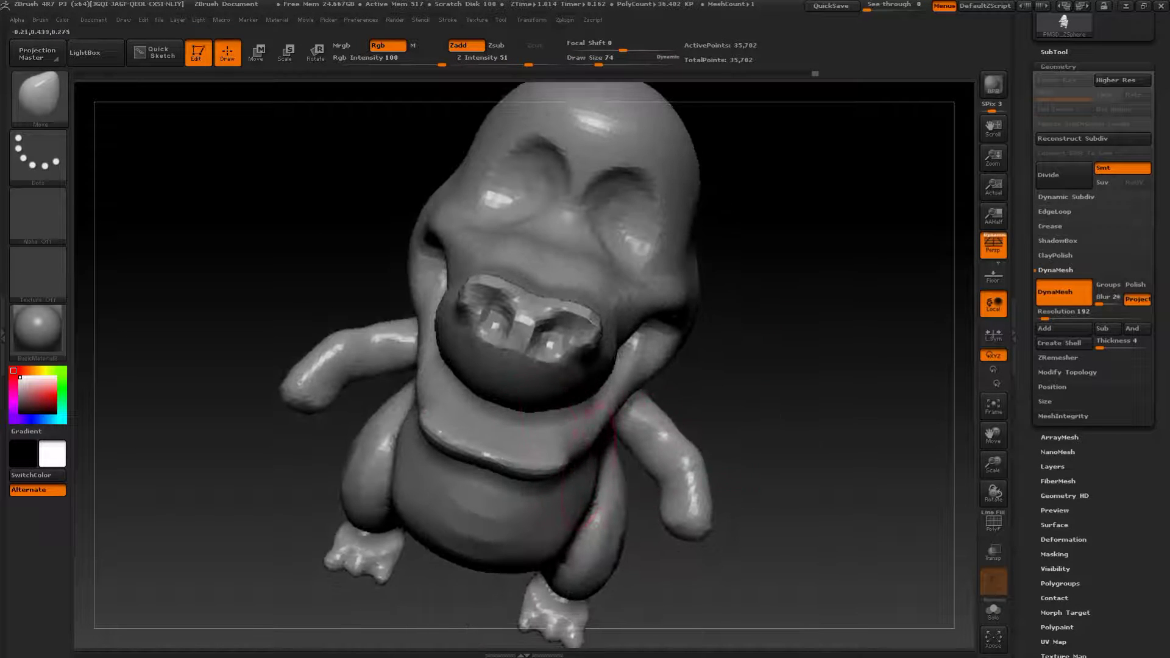
# - Refine the tip and edges of the lower jaw with the Move brush, starting at draw size 44
pyautogui.press('s')
pyautogui.moveTo(551, 470); pyautogui.dragTo(541, 469)
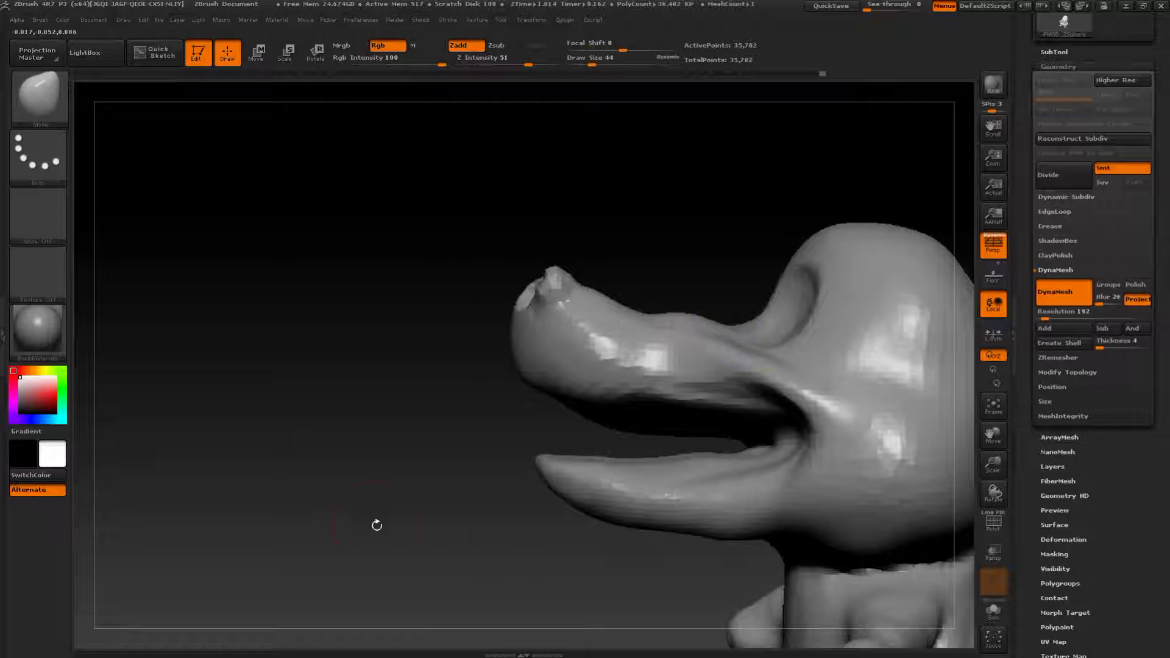
pyautogui.keyDown('alt'); pyautogui.moveTo(379, 523); pyautogui.dragTo(618, 403); pyautogui.keyUp('alt')
pyautogui.press('s')
pyautogui.moveTo(647, 364)
pyautogui.mouseDown()
pyautogui.moveTo(630, 380)
pyautogui.moveTo(611, 371)
pyautogui.mouseUp()
pyautogui.keyDown('alt'); pyautogui.moveTo(695, 450); pyautogui.dragTo(609, 418); pyautogui.keyUp('alt')
pyautogui.press('s')
pyautogui.moveTo(645, 373); pyautogui.dragTo(647, 387)
# - Reshape the underside of the jaw and the throat with the Move brush at draw sizes 104 and 68
pyautogui.keyDown('alt'); pyautogui.moveTo(768, 443); pyautogui.dragTo(605, 446); pyautogui.keyUp('alt')
pyautogui.press('s')
pyautogui.moveTo(730, 419); pyautogui.dragTo(739, 418)
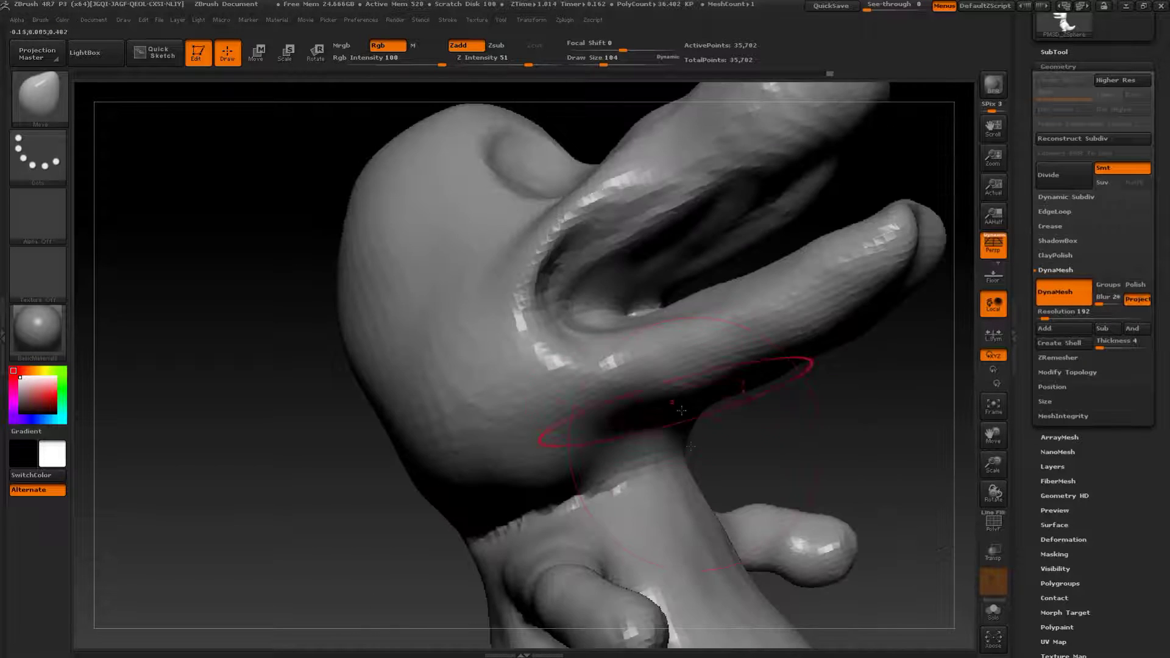
pyautogui.press('s')
pyautogui.moveTo(695, 443); pyautogui.dragTo(706, 444)
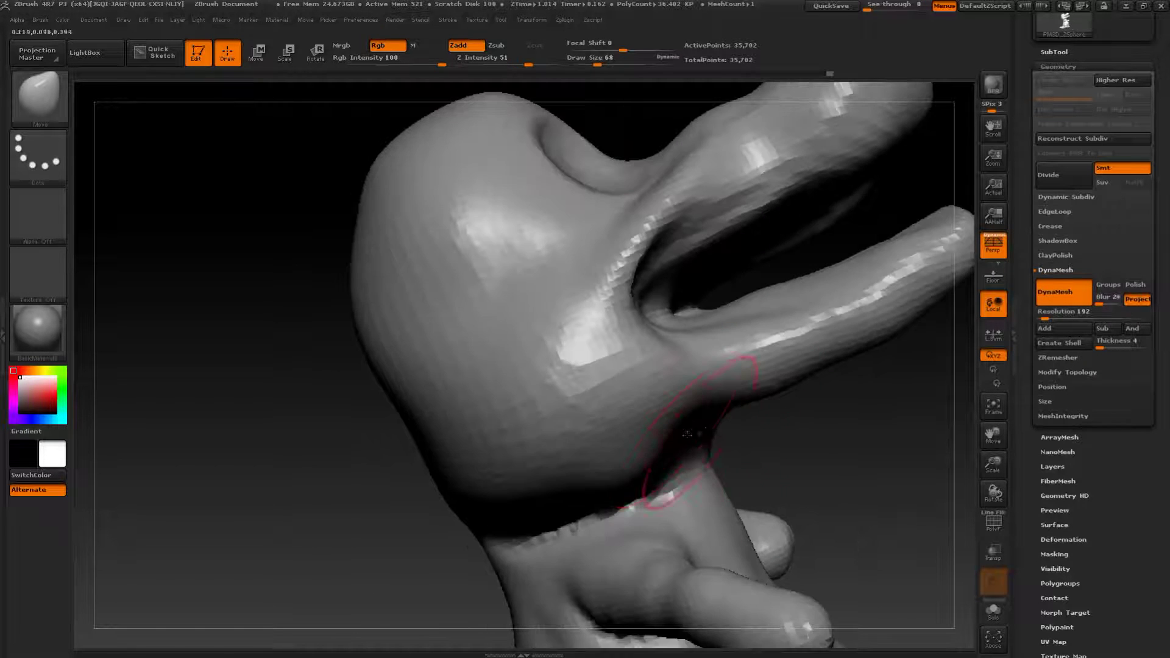
pyautogui.moveTo(791, 428)
pyautogui.keyDown('alt'); pyautogui.mouseDown()
pyautogui.moveTo(737, 433)
pyautogui.moveTo(618, 481)
pyautogui.mouseUp(); pyautogui.keyUp('alt')
# - Thicken and round the front of the lower jaw with the Move brush at draw size 94
pyautogui.press('s')
pyautogui.moveTo(771, 375); pyautogui.dragTo(775, 375)
pyautogui.moveTo(843, 448); pyautogui.dragTo(390, 482)
pyautogui.keyDown('alt'); pyautogui.moveTo(317, 521); pyautogui.dragTo(540, 463); pyautogui.keyUp('alt')
pyautogui.moveTo(496, 426); pyautogui.dragTo(493, 437)
pyautogui.moveTo(430, 419); pyautogui.dragTo(429, 429)
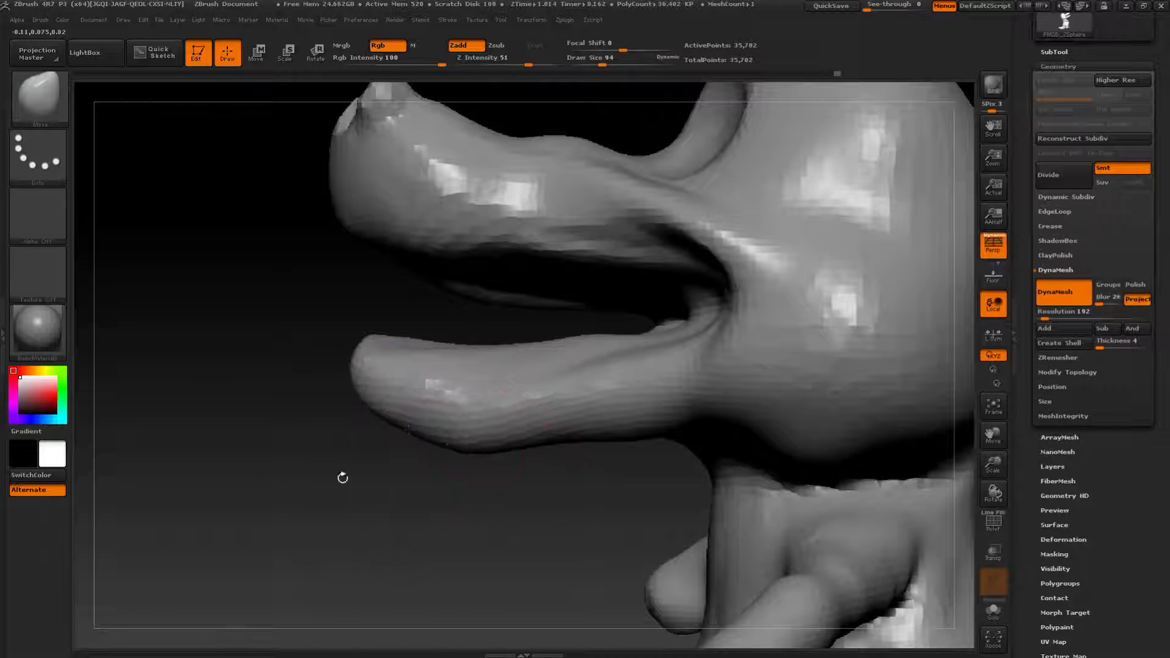
pyautogui.keyDown('alt'); pyautogui.moveTo(340, 478); pyautogui.dragTo(427, 507); pyautogui.keyUp('alt')
pyautogui.moveTo(459, 433)
pyautogui.mouseDown()
pyautogui.moveTo(449, 438)
pyautogui.moveTo(600, 465)
pyautogui.mouseUp()
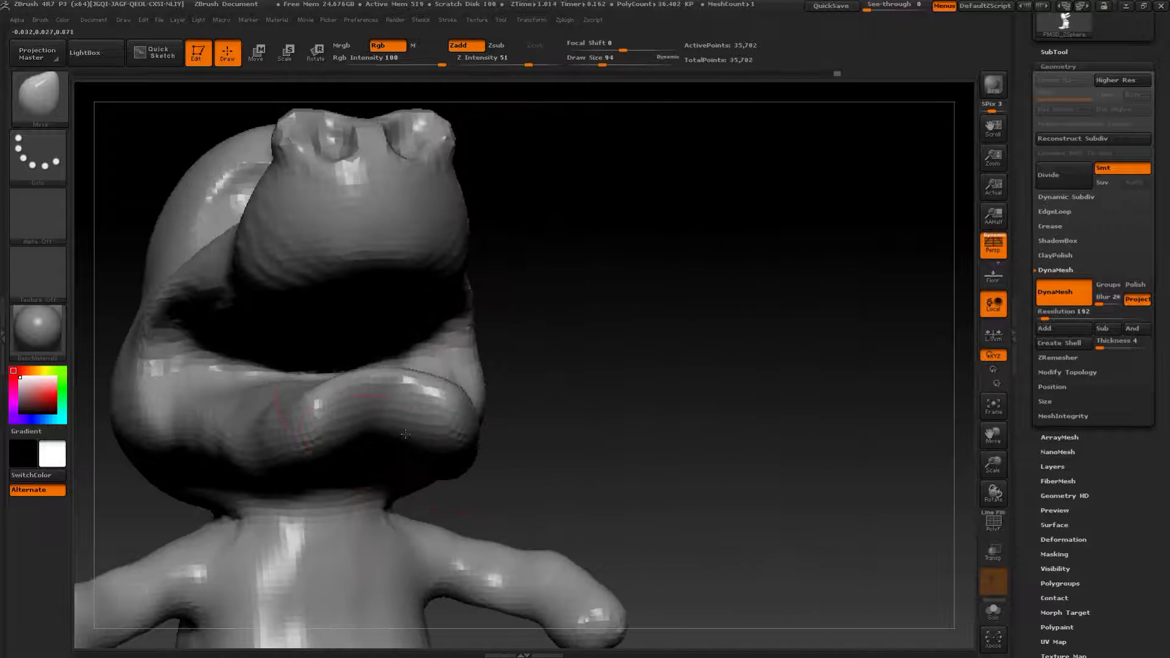
# - Adjust the front and side profile of the lower jaw with the Move brush, starting at draw size 94
pyautogui.moveTo(400, 405); pyautogui.dragTo(403, 419)
pyautogui.moveTo(436, 495)
pyautogui.mouseDown()
pyautogui.moveTo(488, 419)
pyautogui.moveTo(610, 400)
pyautogui.moveTo(523, 429)
pyautogui.moveTo(600, 415)
pyautogui.mouseUp()
pyautogui.press('s')
pyautogui.moveTo(531, 440)
pyautogui.mouseDown()
pyautogui.moveTo(525, 431)
pyautogui.moveTo(544, 426)
pyautogui.mouseUp()
pyautogui.moveTo(726, 460)
pyautogui.keyDown('alt'); pyautogui.mouseDown()
pyautogui.moveTo(679, 405)
pyautogui.moveTo(598, 355)
pyautogui.moveTo(619, 382)
pyautogui.moveTo(821, 426)
pyautogui.moveTo(821, 404)
pyautogui.moveTo(702, 397)
pyautogui.mouseUp(); pyautogui.keyUp('alt')
pyautogui.keyDown('alt'); pyautogui.moveTo(396, 258); pyautogui.dragTo(416, 405); pyautogui.keyUp('alt')
# - Reshape the top and back of the head with the Move brush at draw size 116
pyautogui.press('s')
pyautogui.moveTo(505, 346)
pyautogui.mouseDown()
pyautogui.moveTo(521, 345)
pyautogui.moveTo(491, 329)
pyautogui.mouseUp()
pyautogui.moveTo(527, 239); pyautogui.dragTo(516, 230)
pyautogui.press('s')
pyautogui.moveTo(570, 188)
pyautogui.mouseDown()
pyautogui.moveTo(538, 185)
pyautogui.moveTo(564, 178)
pyautogui.mouseUp()
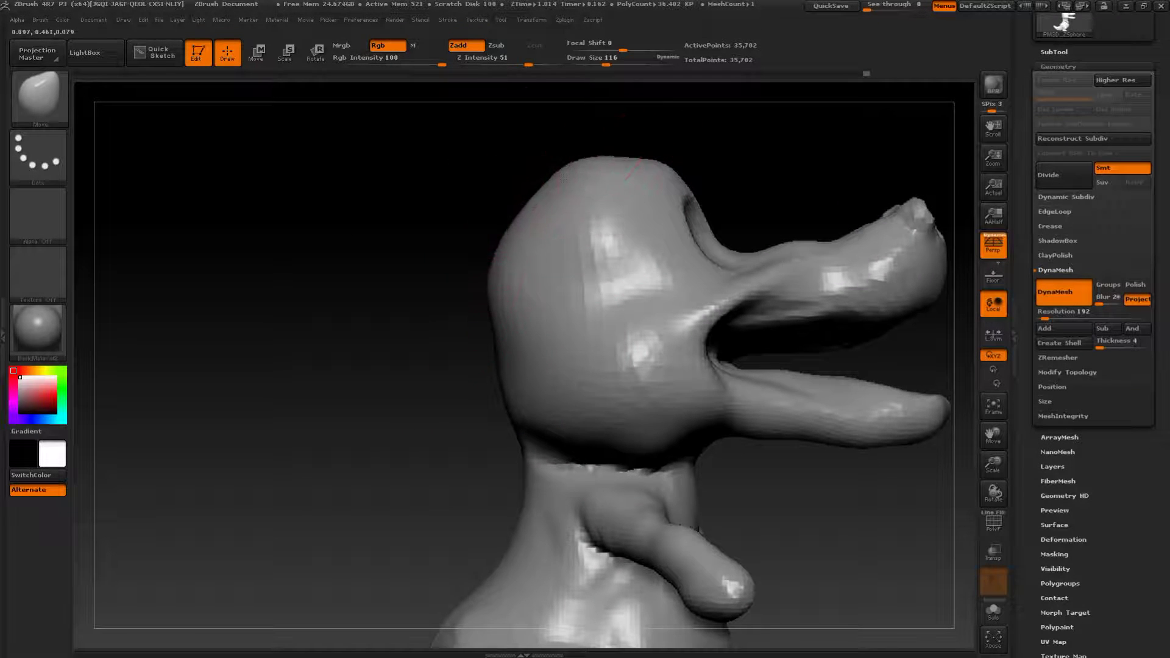
pyautogui.moveTo(498, 310); pyautogui.dragTo(485, 316)
# - Smooth the thigh and lower leg at draw size 116
pyautogui.moveTo(491, 389)
pyautogui.mouseDown()
pyautogui.moveTo(484, 374)
pyautogui.moveTo(613, 348)
pyautogui.mouseUp()
pyautogui.keyDown('alt'); pyautogui.moveTo(689, 475); pyautogui.dragTo(689, 342); pyautogui.keyUp('alt')
pyautogui.moveTo(689, 366)
pyautogui.mouseDown()
pyautogui.moveTo(571, 386)
pyautogui.moveTo(520, 437)
pyautogui.mouseUp()
pyautogui.moveTo(768, 485); pyautogui.dragTo(753, 509)
pyautogui.keyDown('alt'); pyautogui.moveTo(753, 509); pyautogui.dragTo(814, 396); pyautogui.keyUp('alt')
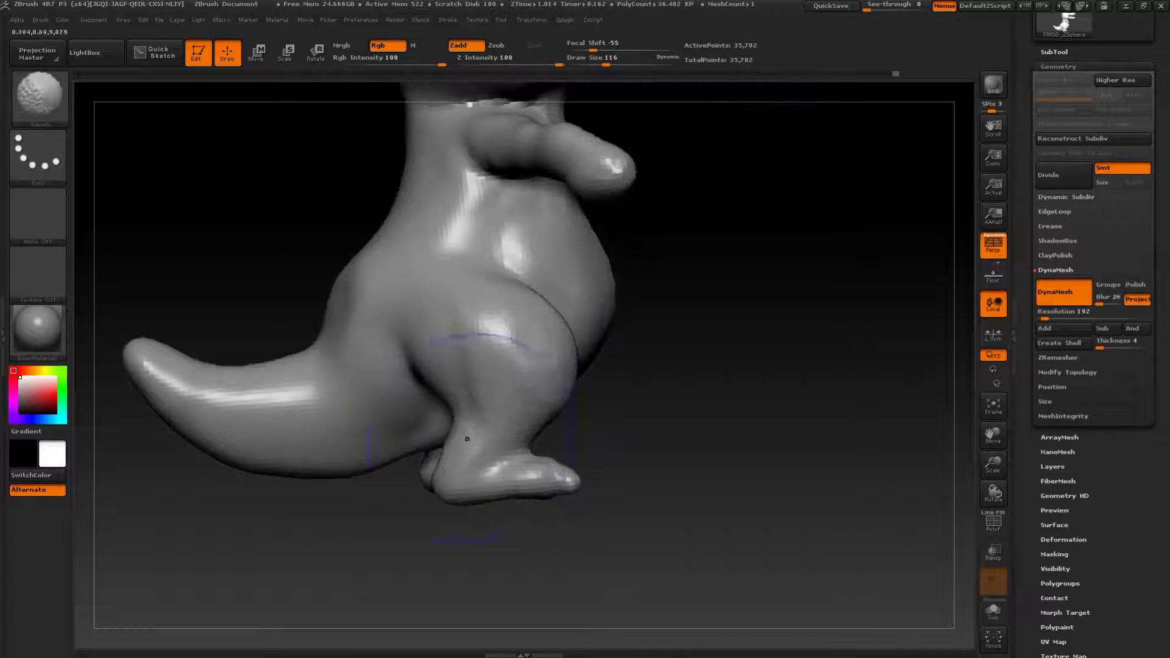
pyautogui.moveTo(609, 449)
pyautogui.mouseDown()
pyautogui.moveTo(673, 447)
pyautogui.moveTo(593, 387)
pyautogui.moveTo(644, 544)
pyautogui.moveTo(597, 407)
pyautogui.moveTo(603, 427)
pyautogui.mouseUp()
# - Pull out the middle and outer toes with the Move brush at draw sizes 22 and 20, dividing the mesh once
pyautogui.press('s')
pyautogui.moveTo(603, 399)
pyautogui.mouseDown()
pyautogui.moveTo(564, 399)
pyautogui.moveTo(608, 481)
pyautogui.mouseUp()
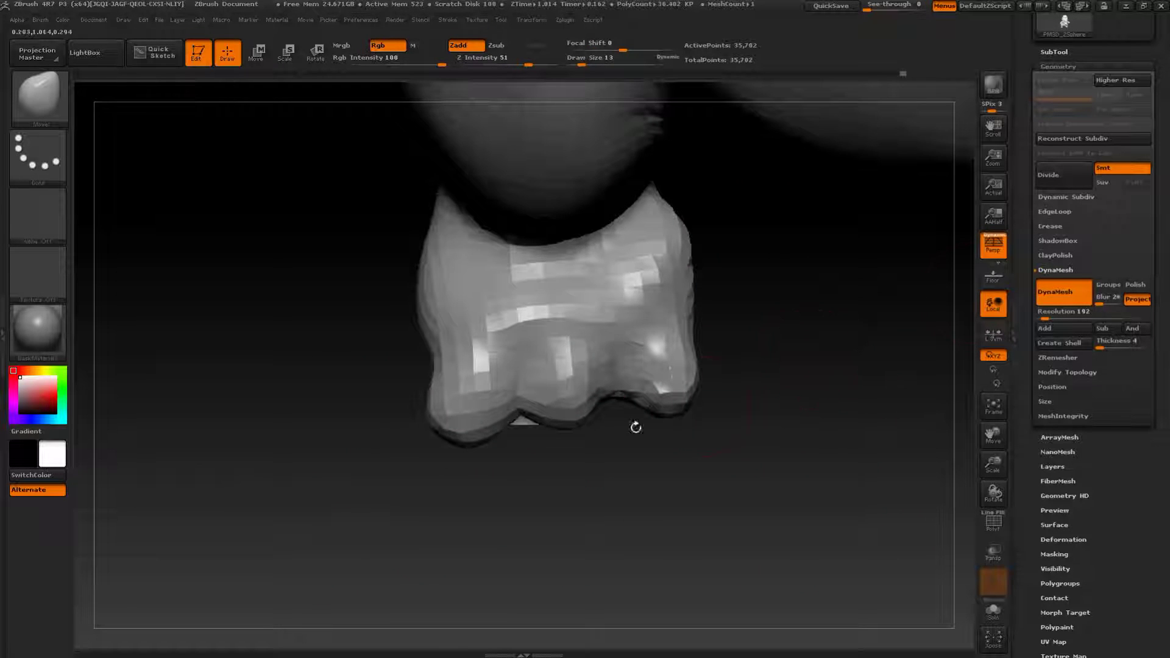
pyautogui.press('s')
pyautogui.moveTo(564, 434); pyautogui.dragTo(580, 456)
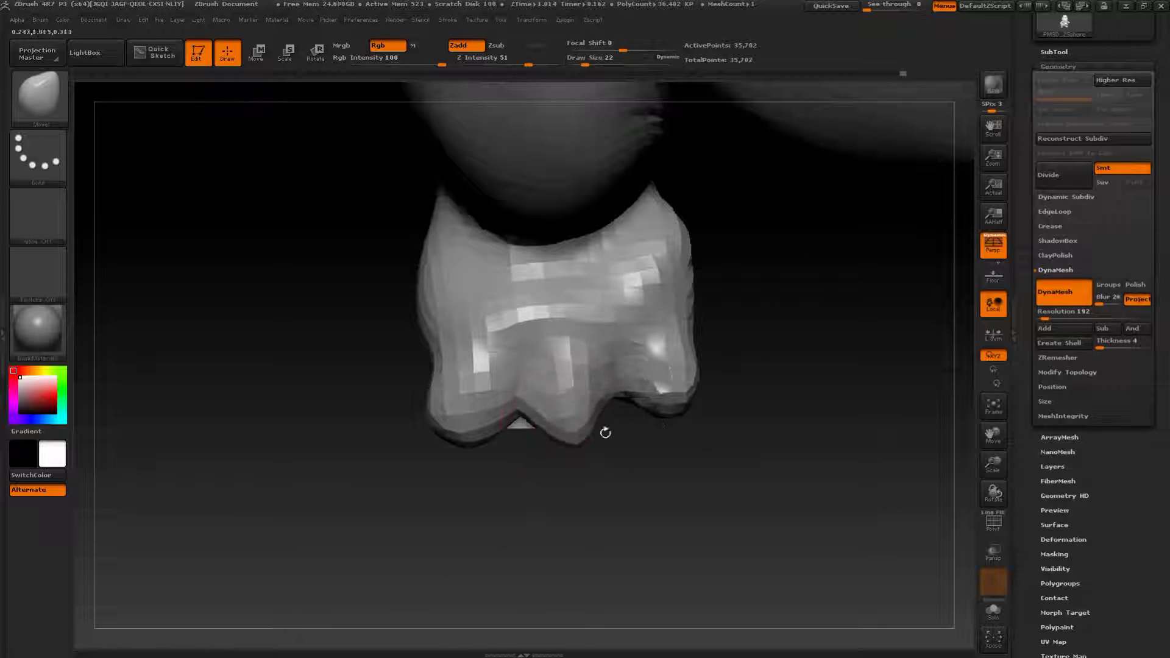
pyautogui.click(1064, 176)
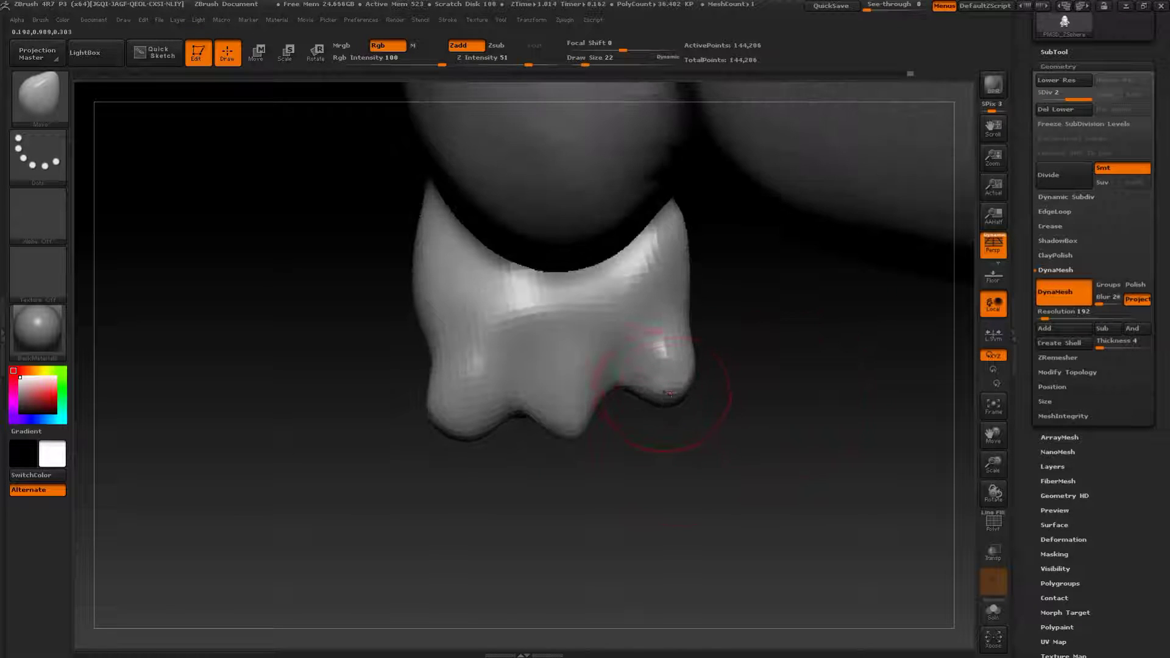
pyautogui.moveTo(656, 458); pyautogui.dragTo(658, 437)
pyautogui.press('s')
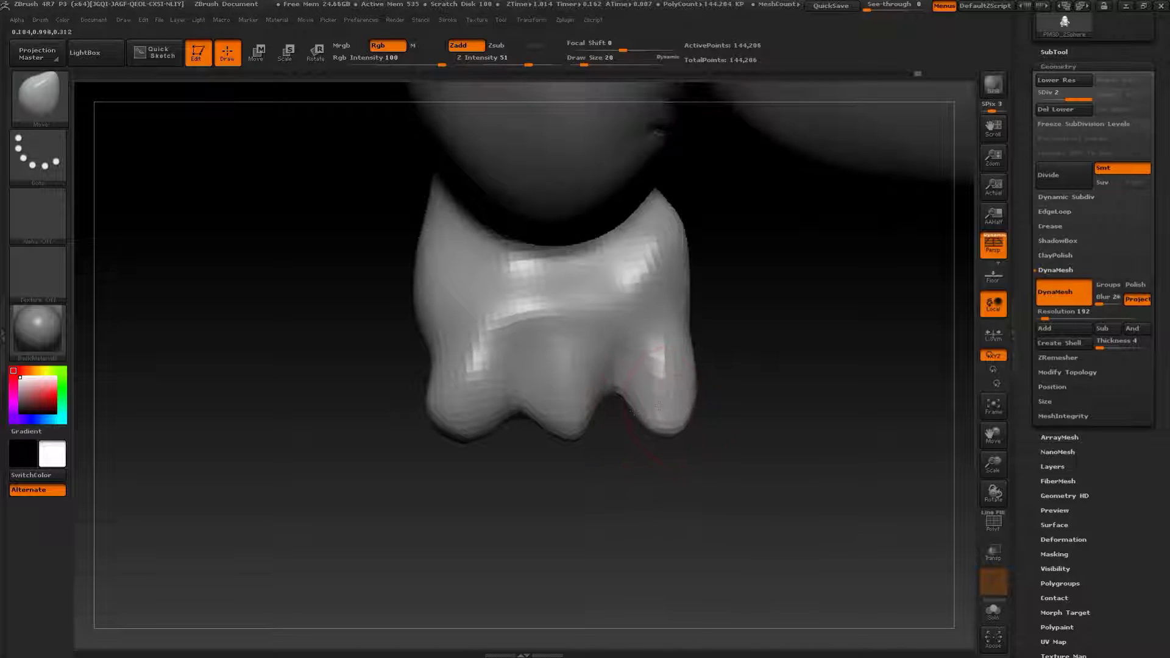
# - Carve a claw socket into the tip of the first toe with the ClayBuildup brush at draw size 13
pyautogui.moveTo(451, 432)
pyautogui.mouseDown()
pyautogui.moveTo(433, 444)
pyautogui.moveTo(420, 541)
pyautogui.mouseUp()
pyautogui.press('b')
pyautogui.press('c')
pyautogui.press('b')
pyautogui.moveTo(378, 475)
pyautogui.mouseDown()
pyautogui.moveTo(471, 408)
pyautogui.moveTo(489, 408)
pyautogui.mouseUp()
pyautogui.press('s')
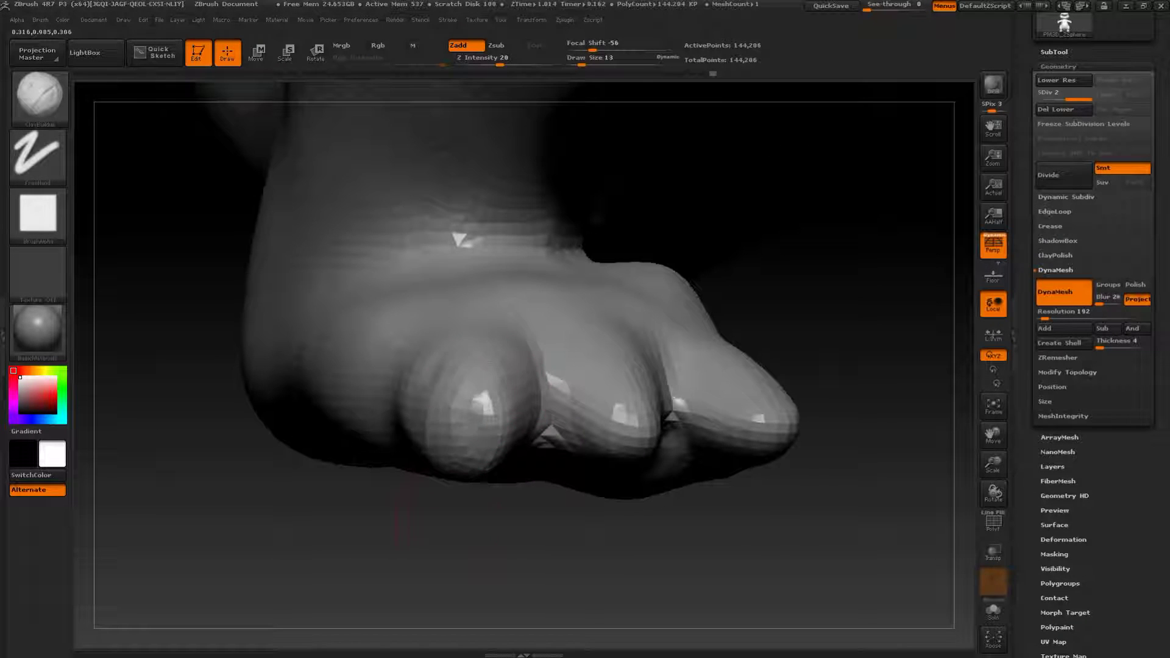
pyautogui.moveTo(402, 513); pyautogui.dragTo(466, 518)
pyautogui.moveTo(491, 418)
pyautogui.mouseDown()
pyautogui.moveTo(487, 448)
pyautogui.moveTo(481, 419)
pyautogui.mouseUp()
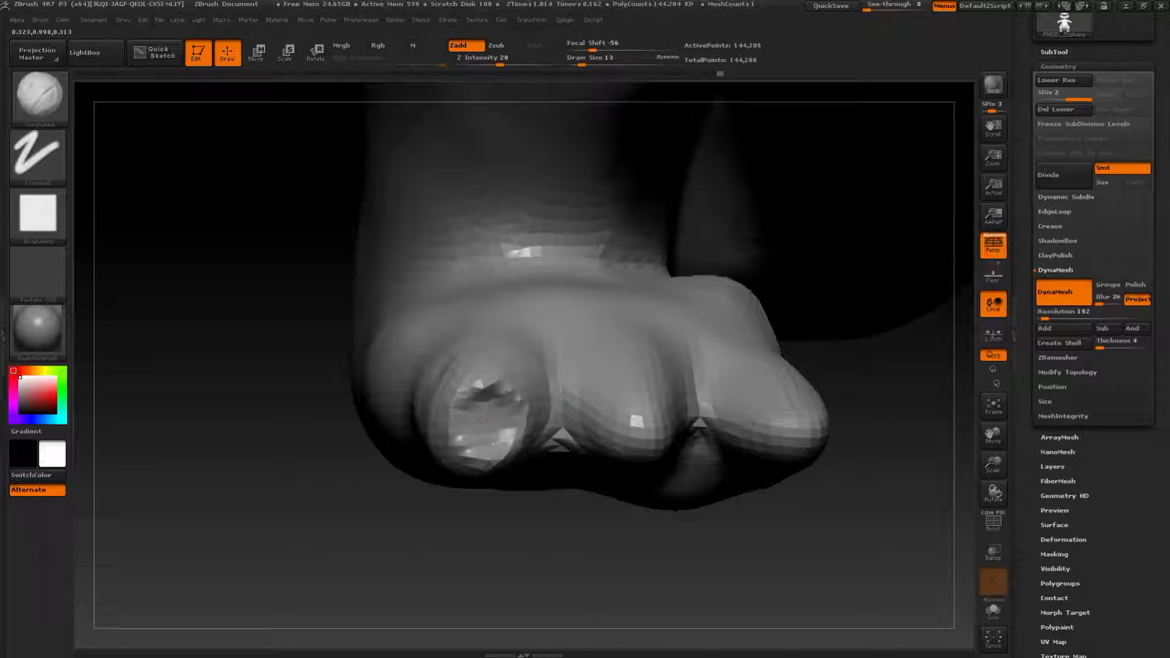
# - Hollow the tips of the two remaining front toes with the ClayBuildup brush at draw size 11
pyautogui.moveTo(566, 532); pyautogui.dragTo(496, 386)
pyautogui.press('s')
pyautogui.moveTo(577, 409); pyautogui.dragTo(579, 409)
pyautogui.moveTo(562, 382)
pyautogui.mouseDown()
pyautogui.moveTo(564, 396)
pyautogui.moveTo(581, 388)
pyautogui.mouseUp()
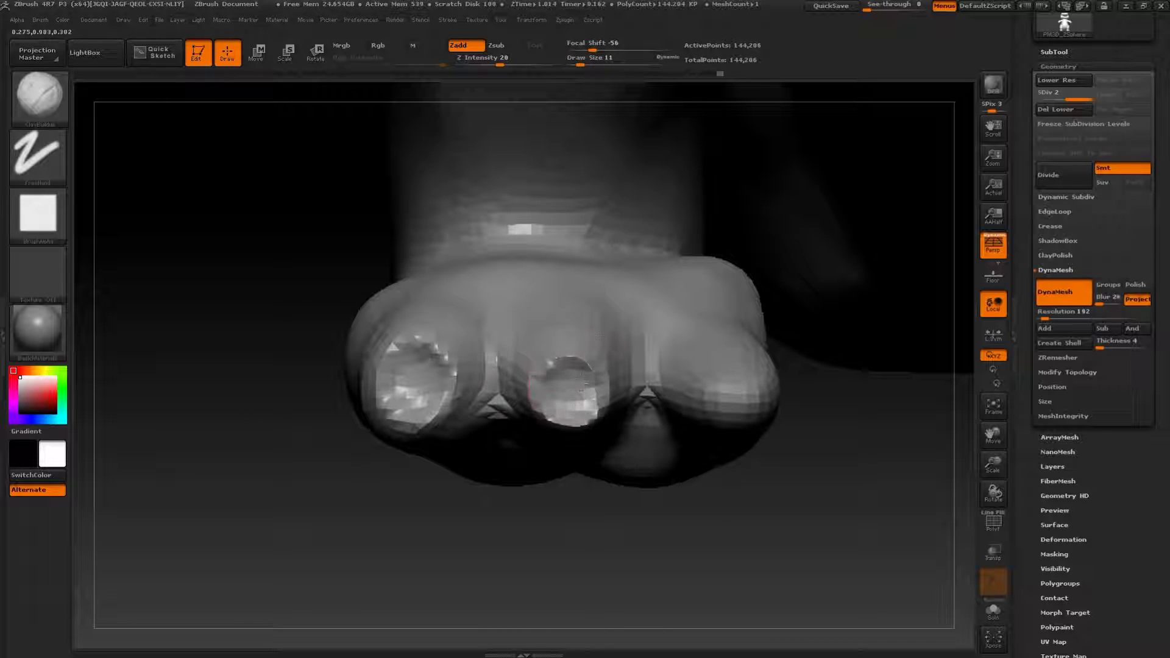
pyautogui.moveTo(573, 404); pyautogui.dragTo(581, 409)
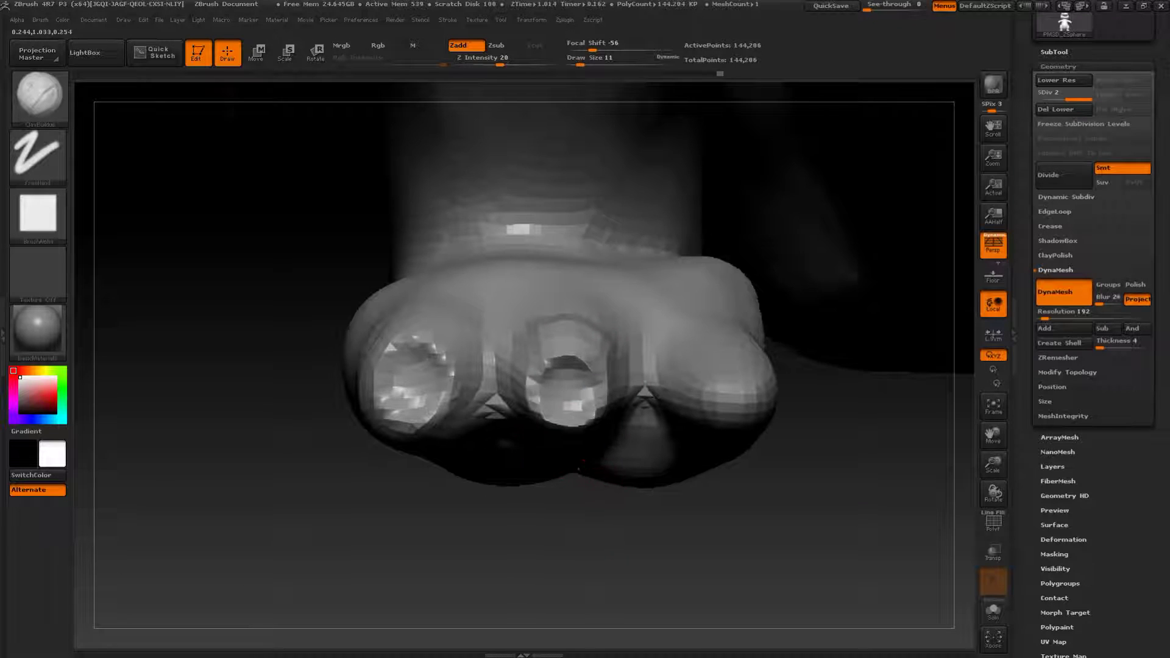
pyautogui.moveTo(601, 525); pyautogui.dragTo(552, 518)
pyautogui.moveTo(542, 404); pyautogui.dragTo(565, 383)
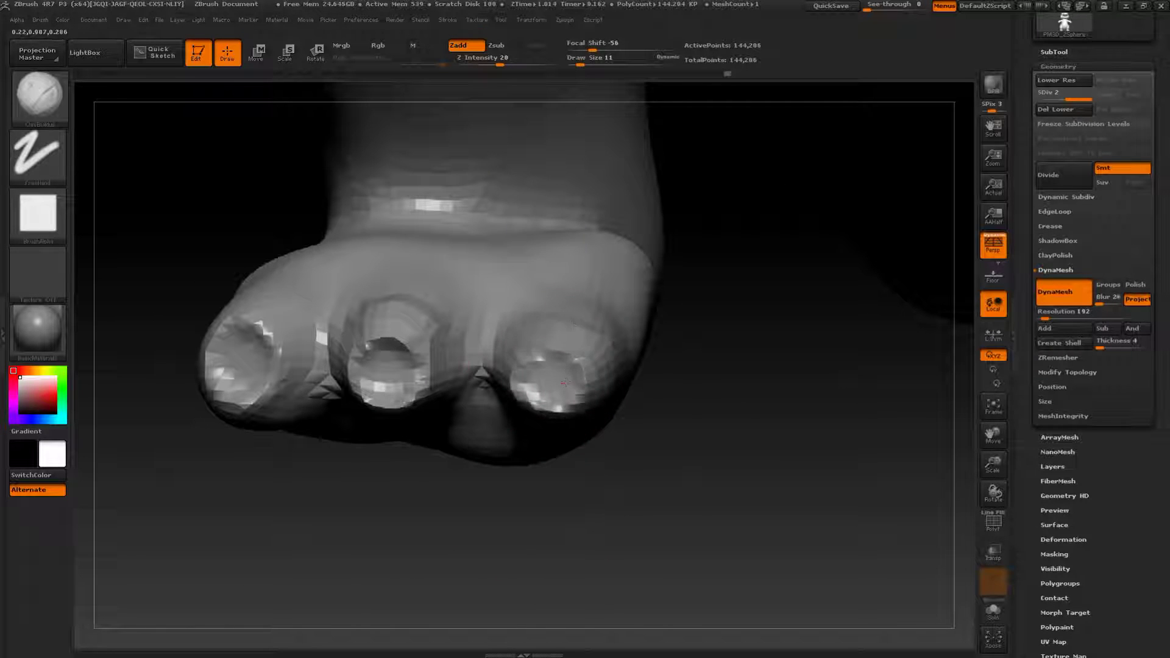
# - Build up the tops and rims of the toes with the ClayBuildup brush at draw sizes 23 and 17
pyautogui.moveTo(662, 422); pyautogui.dragTo(568, 423)
pyautogui.press('s')
pyautogui.moveTo(552, 327); pyautogui.dragTo(557, 327)
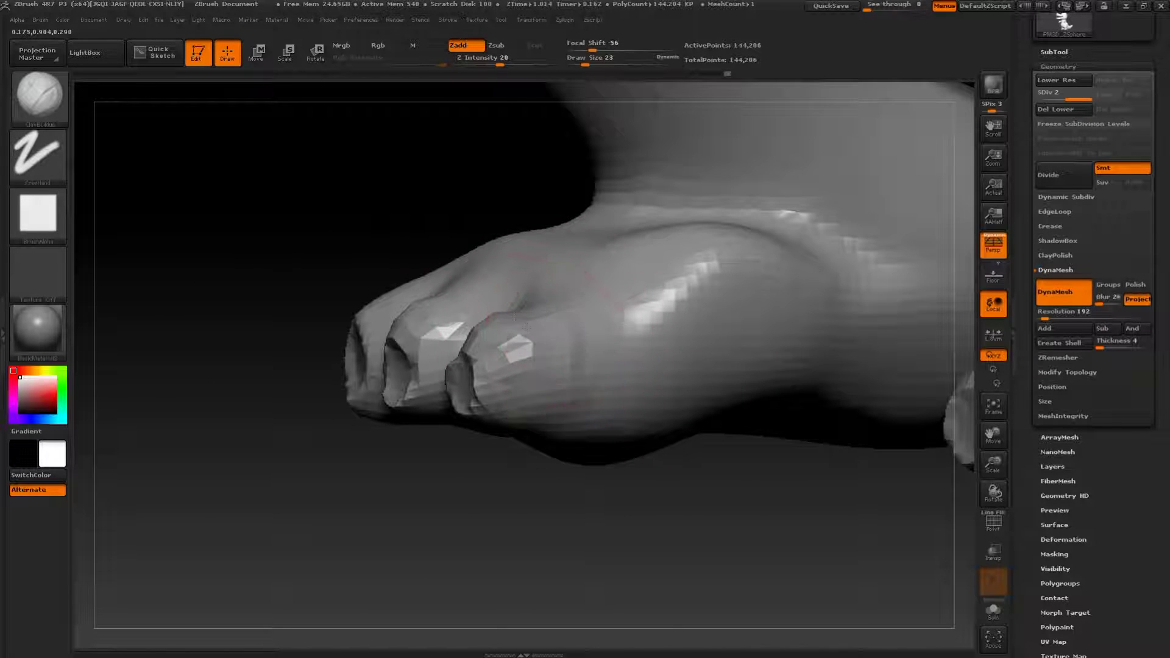
pyautogui.moveTo(413, 488); pyautogui.dragTo(451, 536)
pyautogui.moveTo(480, 372); pyautogui.dragTo(462, 361)
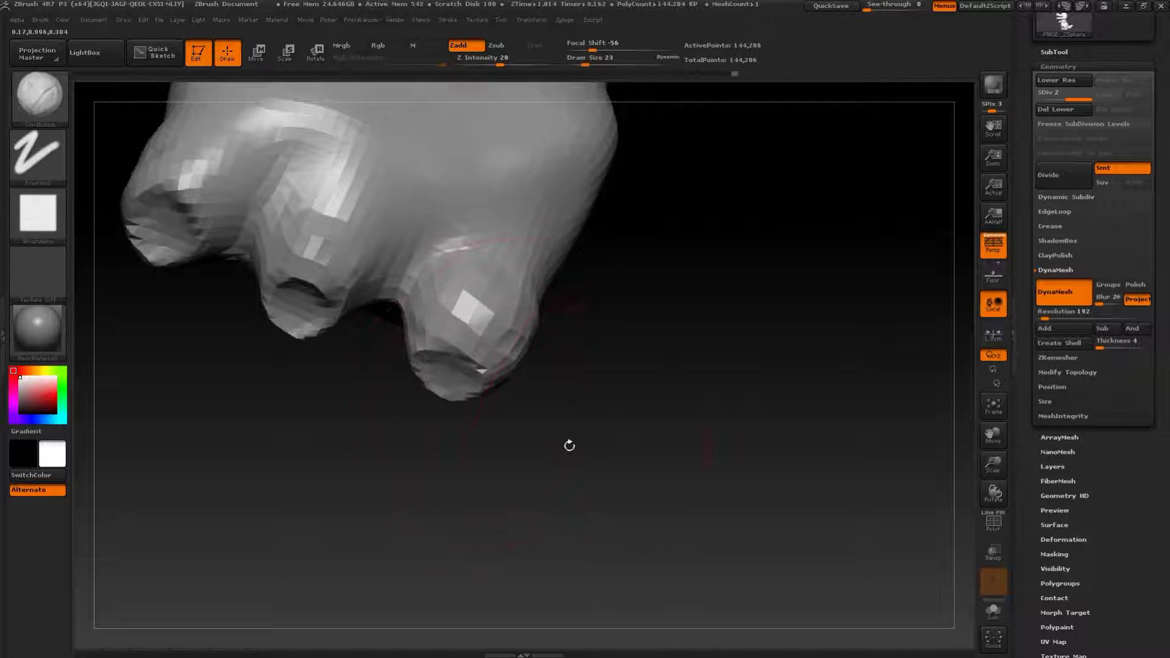
pyautogui.moveTo(569, 438); pyautogui.dragTo(518, 414)
pyautogui.press('s')
pyautogui.moveTo(455, 384); pyautogui.dragTo(453, 384)
pyautogui.moveTo(536, 439); pyautogui.dragTo(615, 421)
pyautogui.moveTo(408, 366); pyautogui.dragTo(436, 332)
pyautogui.moveTo(307, 262)
pyautogui.mouseDown()
pyautogui.moveTo(320, 235)
pyautogui.moveTo(354, 241)
pyautogui.mouseUp()
# - Refine the shape of the foot and its toes with the Move brush, finishing at draw size 33
pyautogui.press('f')
pyautogui.moveTo(730, 344)
pyautogui.mouseDown()
pyautogui.moveTo(810, 408)
pyautogui.moveTo(780, 528)
pyautogui.moveTo(734, 570)
pyautogui.moveTo(742, 484)
pyautogui.moveTo(809, 510)
pyautogui.moveTo(750, 415)
pyautogui.mouseUp()
pyautogui.press('b')
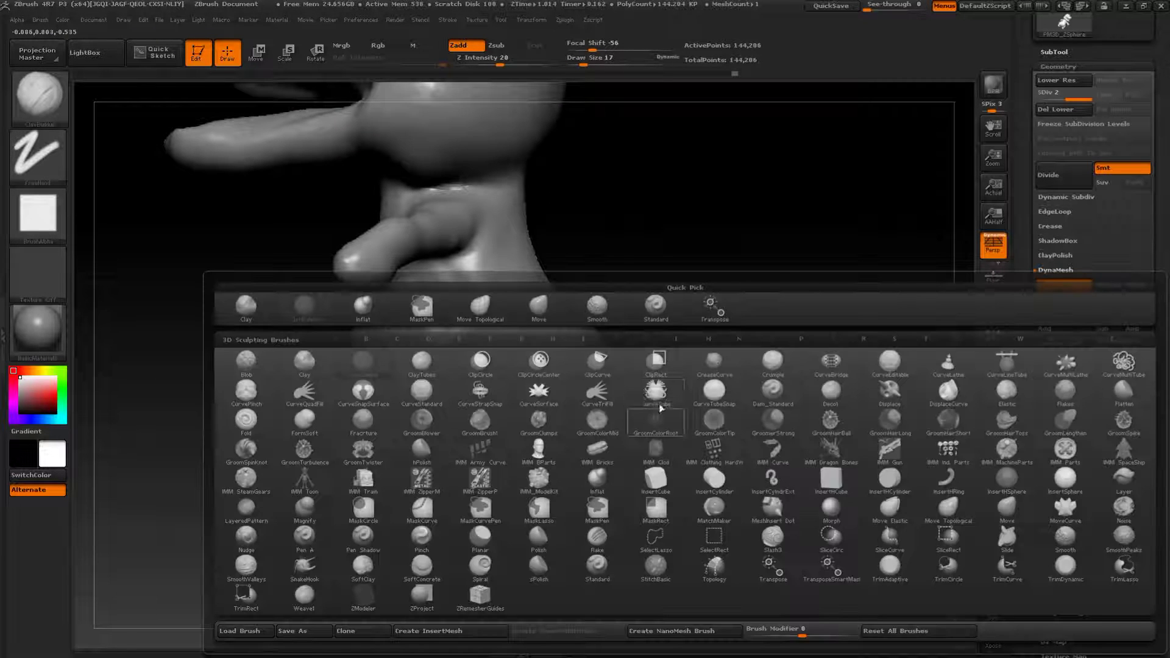
pyautogui.click(552, 306)
pyautogui.moveTo(793, 372); pyautogui.dragTo(710, 345)
pyautogui.keyDown('alt'); pyautogui.moveTo(662, 588); pyautogui.dragTo(639, 504); pyautogui.keyUp('alt')
pyautogui.press('v')
pyautogui.moveTo(616, 548)
pyautogui.keyDown('alt'); pyautogui.mouseDown()
pyautogui.moveTo(657, 454)
pyautogui.moveTo(656, 481)
pyautogui.mouseUp(); pyautogui.keyUp('alt')
pyautogui.press('v')
pyautogui.press('b')
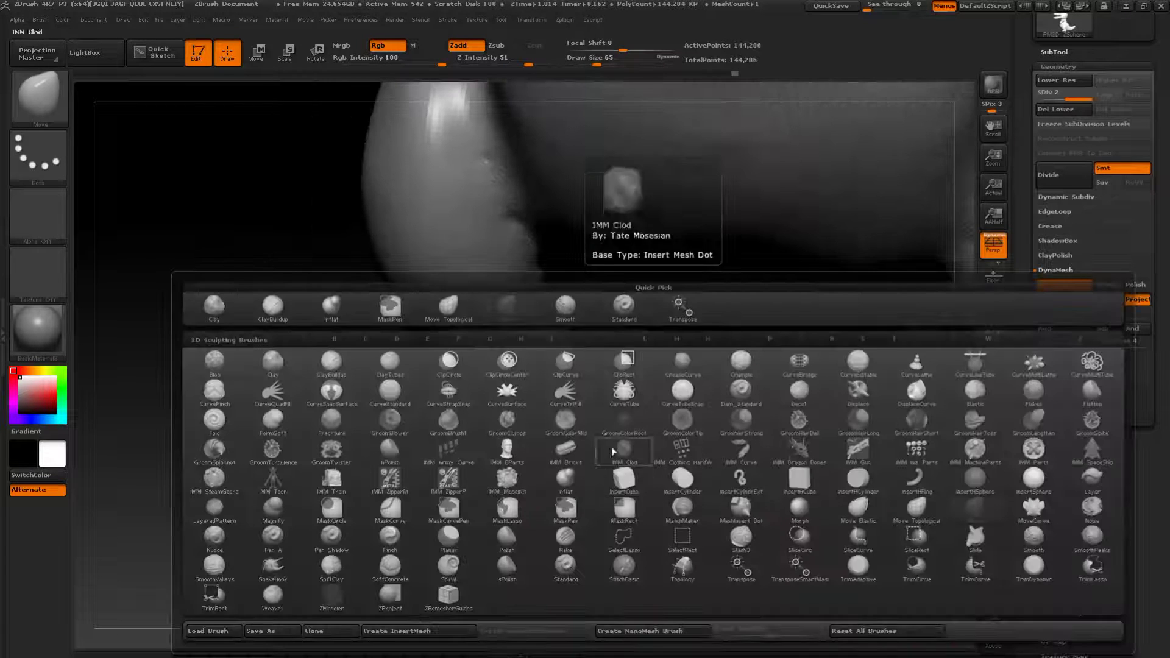
pyautogui.click(506, 308)
pyautogui.keyDown('alt'); pyautogui.moveTo(512, 381); pyautogui.dragTo(528, 456); pyautogui.keyUp('alt')
pyautogui.moveTo(613, 624)
pyautogui.keyDown('alt'); pyautogui.mouseDown()
pyautogui.moveTo(585, 445)
pyautogui.moveTo(431, 421)
pyautogui.mouseUp(); pyautogui.keyUp('alt')
pyautogui.press('s')
pyautogui.click(466, 431)
pyautogui.moveTo(293, 399)
pyautogui.mouseDown()
pyautogui.moveTo(295, 383)
pyautogui.moveTo(307, 393)
pyautogui.mouseUp()
pyautogui.press('s')
pyautogui.moveTo(376, 440); pyautogui.dragTo(469, 450)
pyautogui.moveTo(336, 408); pyautogui.dragTo(474, 421)
pyautogui.moveTo(183, 451); pyautogui.dragTo(250, 448)
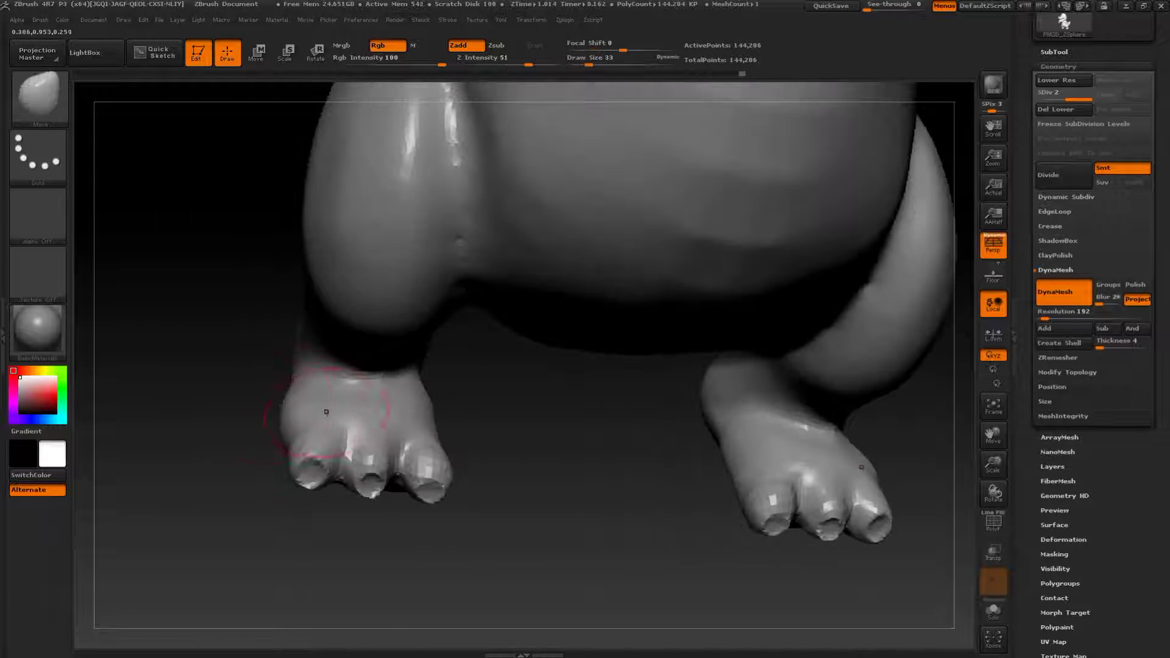
# - Carve a crease around the front of the ankle with the Dam_Standard brush at draw size 33 and smooth the heel area
pyautogui.press('b')
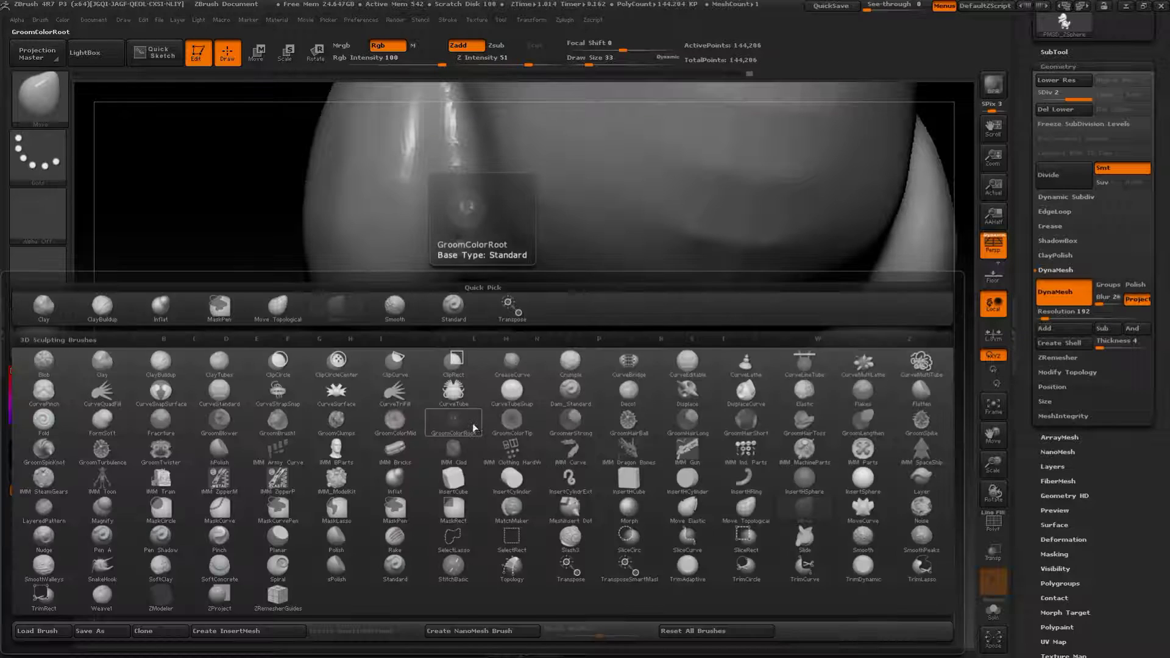
pyautogui.press('d')
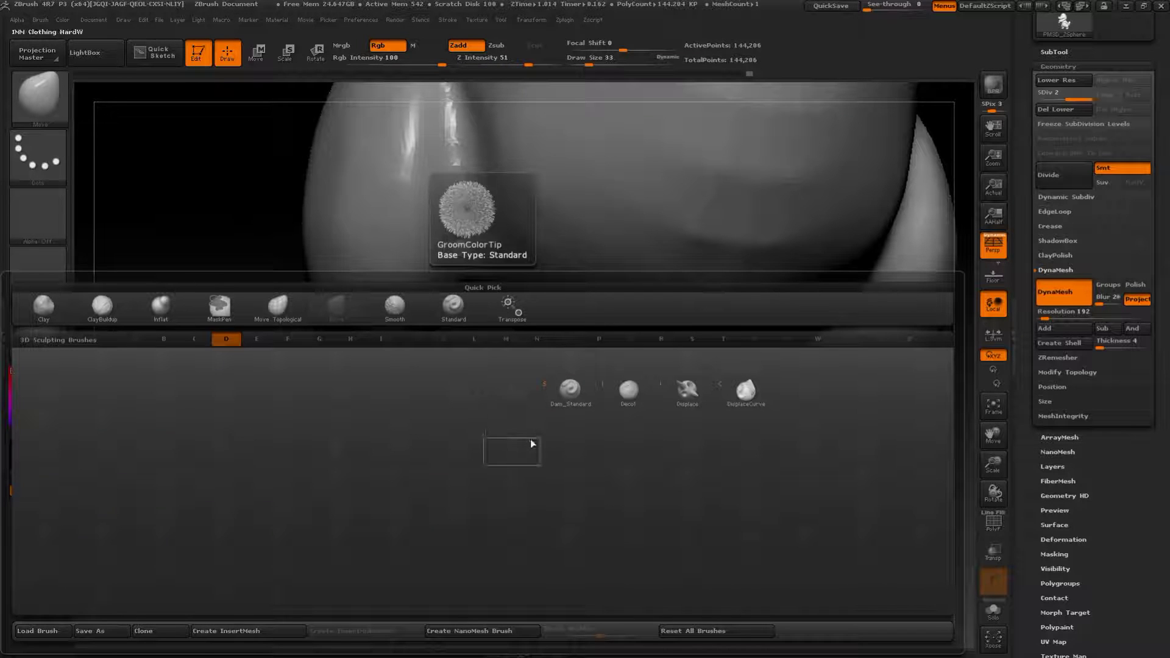
pyautogui.click(570, 402)
pyautogui.moveTo(548, 473)
pyautogui.mouseDown()
pyautogui.moveTo(585, 476)
pyautogui.moveTo(554, 518)
pyautogui.mouseUp()
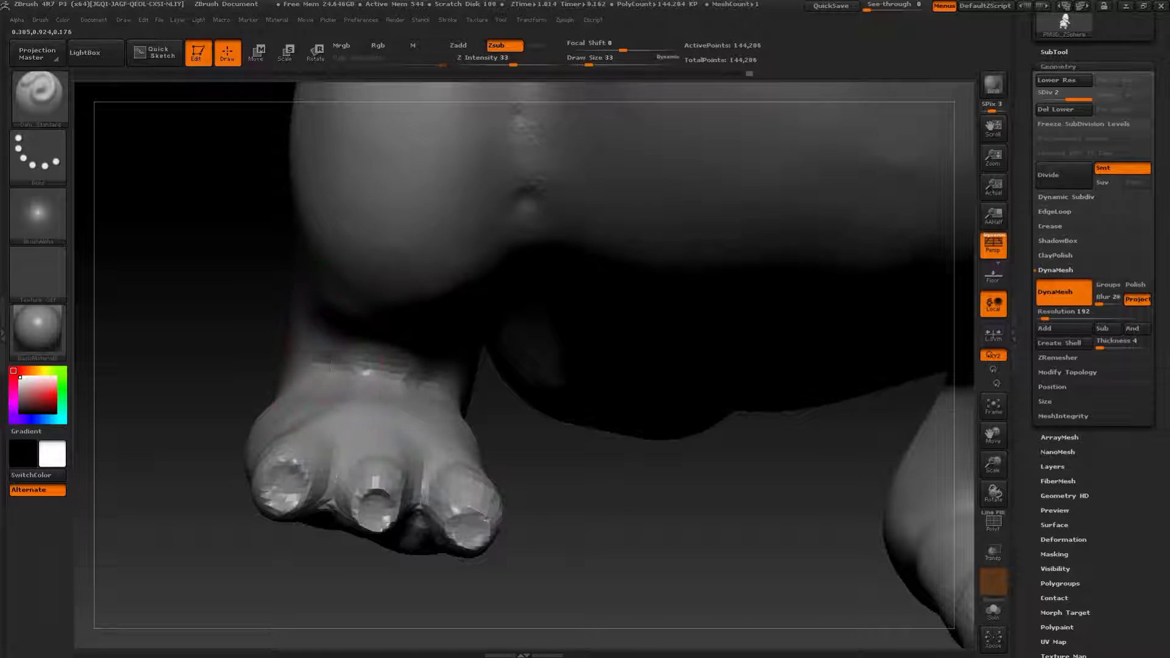
pyautogui.moveTo(338, 361); pyautogui.dragTo(436, 379)
pyautogui.moveTo(550, 426)
pyautogui.mouseDown()
pyautogui.moveTo(595, 473)
pyautogui.moveTo(633, 478)
pyautogui.mouseUp()
pyautogui.moveTo(370, 378); pyautogui.dragTo(292, 369)
pyautogui.moveTo(174, 555); pyautogui.dragTo(256, 552)
pyautogui.moveTo(369, 367); pyautogui.dragTo(282, 367)
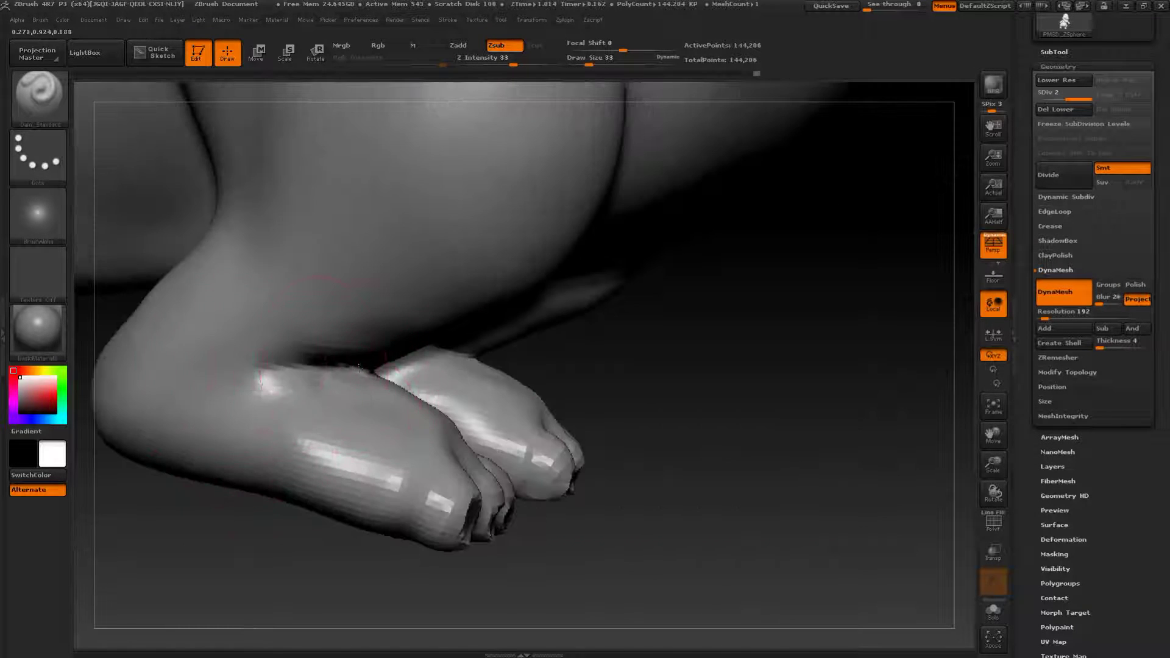
pyautogui.moveTo(146, 551); pyautogui.dragTo(274, 538)
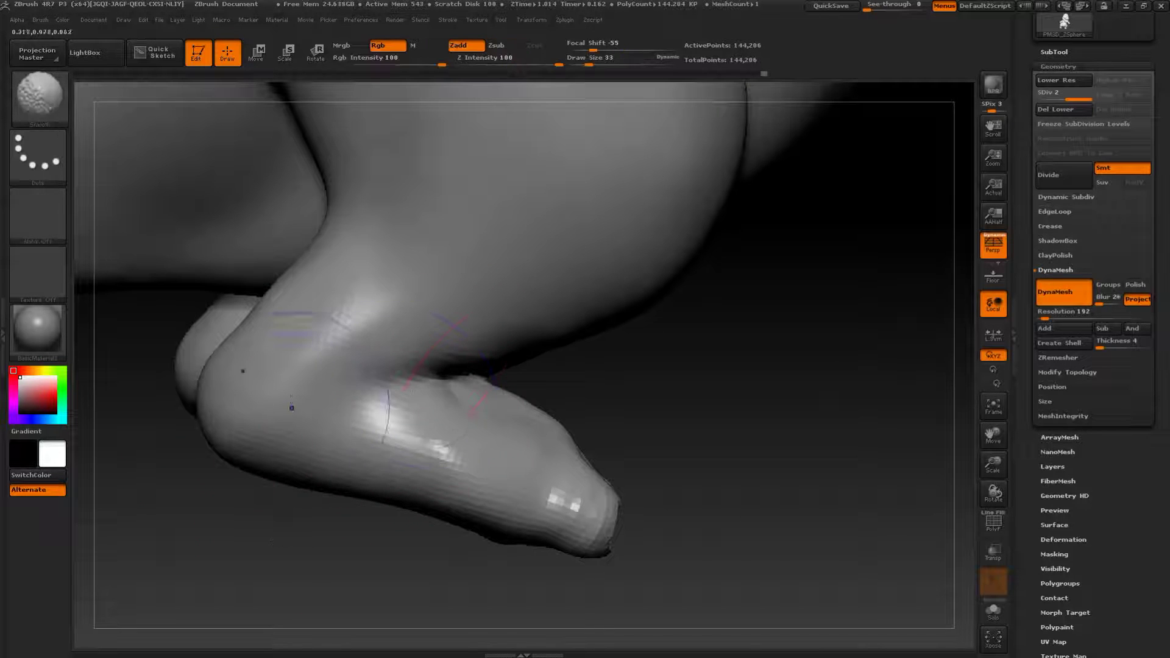
pyautogui.moveTo(794, 451)
pyautogui.keyDown('alt'); pyautogui.mouseDown()
pyautogui.moveTo(692, 379)
pyautogui.moveTo(812, 363)
pyautogui.moveTo(814, 420)
pyautogui.moveTo(495, 473)
pyautogui.mouseUp(); pyautogui.keyUp('alt')
# - Carve curved horizontal creases across the lower belly with the Dam_Standard brush at draw size 33
pyautogui.moveTo(502, 591); pyautogui.dragTo(467, 552)
pyautogui.moveTo(488, 592); pyautogui.dragTo(536, 588)
pyautogui.keyDown('alt'); pyautogui.moveTo(929, 347); pyautogui.dragTo(845, 378); pyautogui.keyUp('alt')
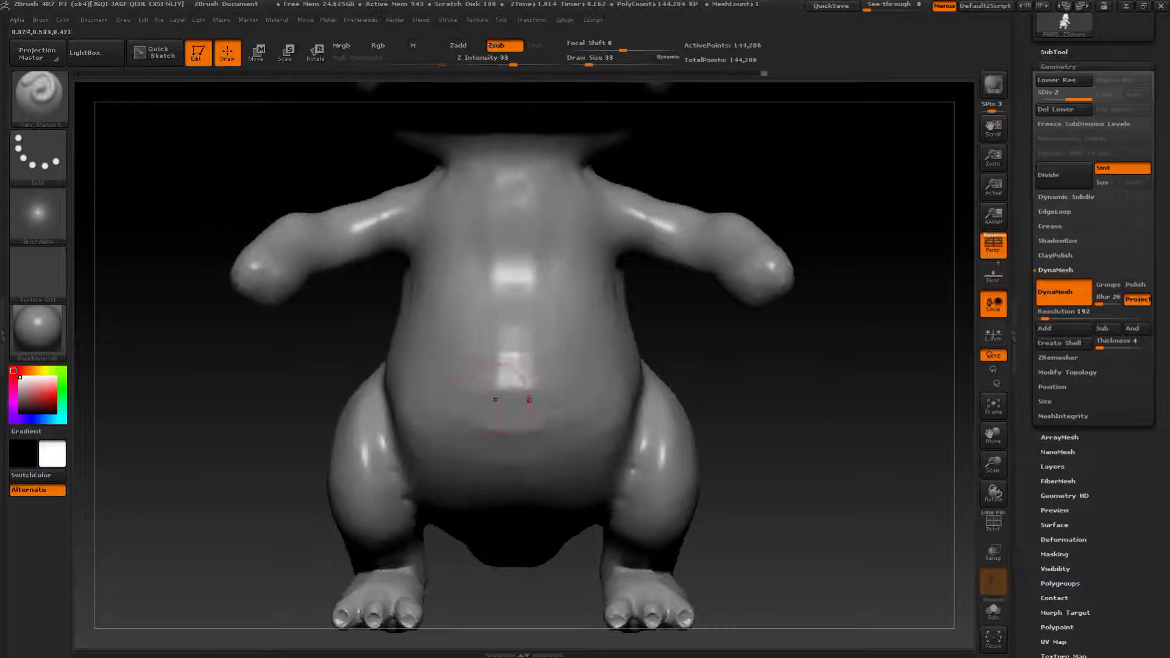
pyautogui.moveTo(569, 408); pyautogui.dragTo(513, 418)
pyautogui.moveTo(610, 395); pyautogui.dragTo(515, 418)
pyautogui.moveTo(744, 413)
pyautogui.mouseDown()
pyautogui.moveTo(770, 363)
pyautogui.moveTo(736, 359)
pyautogui.mouseUp()
pyautogui.moveTo(452, 395); pyautogui.dragTo(526, 404)
pyautogui.moveTo(769, 390)
pyautogui.mouseDown()
pyautogui.moveTo(789, 335)
pyautogui.moveTo(759, 348)
pyautogui.moveTo(682, 323)
pyautogui.mouseUp()
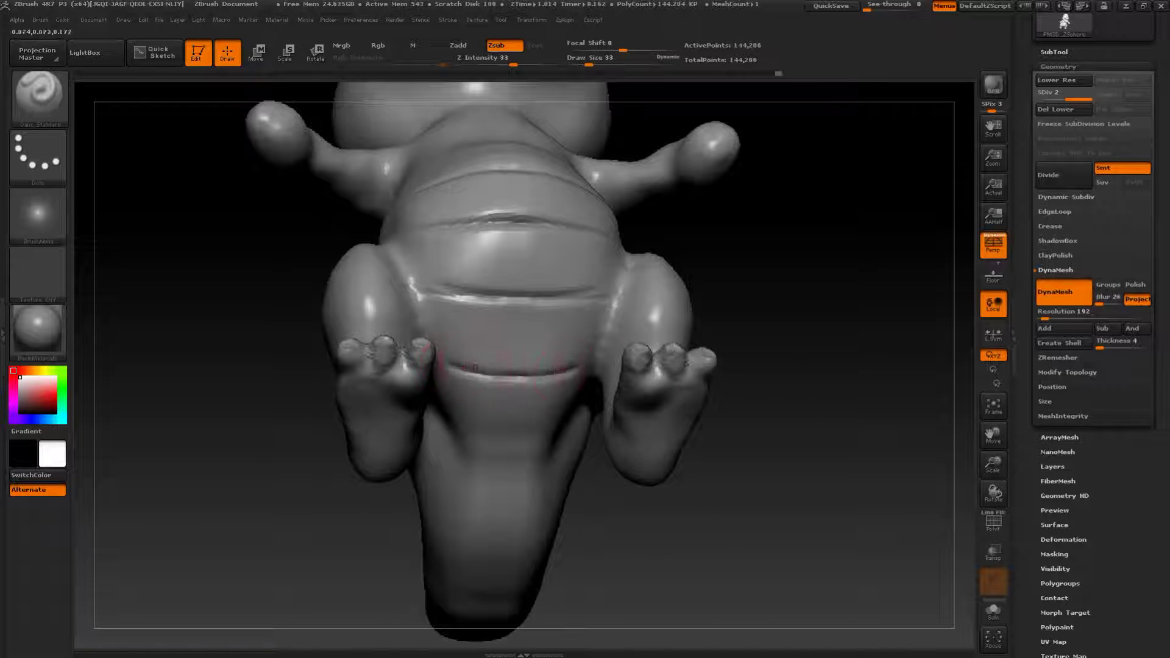
# - Continue the horizontal creases down the underside of the tail with the Dam_Standard brush
pyautogui.moveTo(739, 465); pyautogui.dragTo(683, 364)
pyautogui.moveTo(483, 343); pyautogui.dragTo(564, 346)
pyautogui.moveTo(680, 431); pyautogui.dragTo(647, 397)
pyautogui.moveTo(672, 440); pyautogui.dragTo(619, 390)
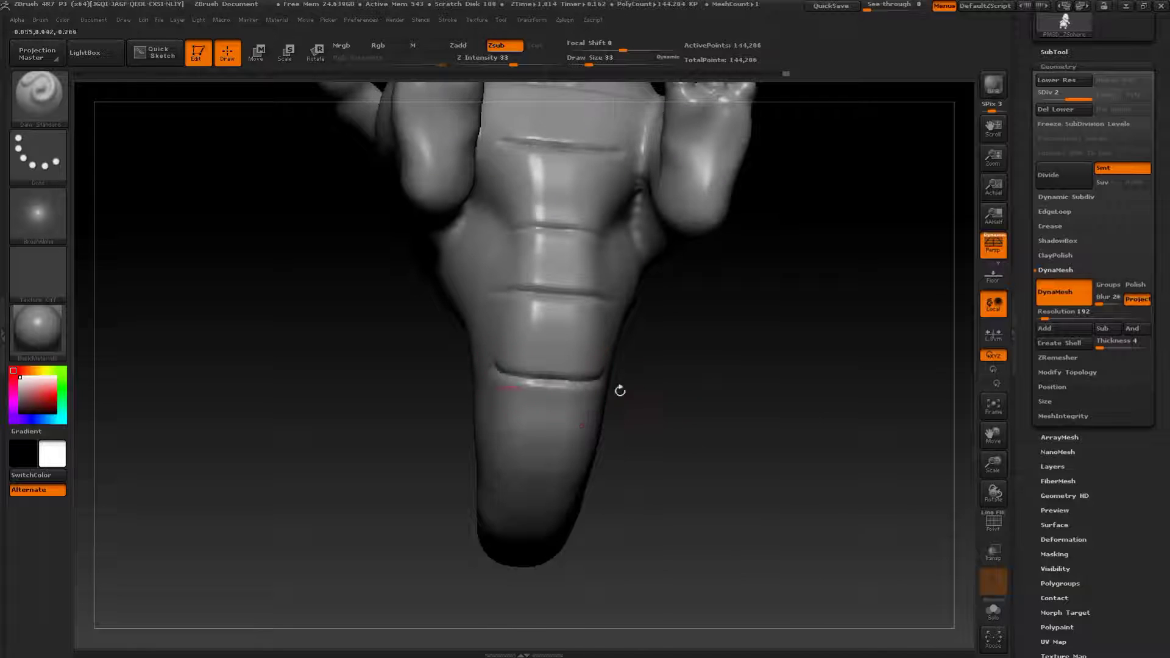
pyautogui.moveTo(510, 427); pyautogui.dragTo(515, 412)
# - Carve horizontal creases across the upper belly, chest and base of the neck with the Dam_Standard brush
pyautogui.keyDown('alt'); pyautogui.moveTo(798, 390); pyautogui.dragTo(843, 334); pyautogui.keyUp('alt')
pyautogui.keyDown('alt'); pyautogui.moveTo(831, 189); pyautogui.dragTo(777, 412); pyautogui.keyUp('alt')
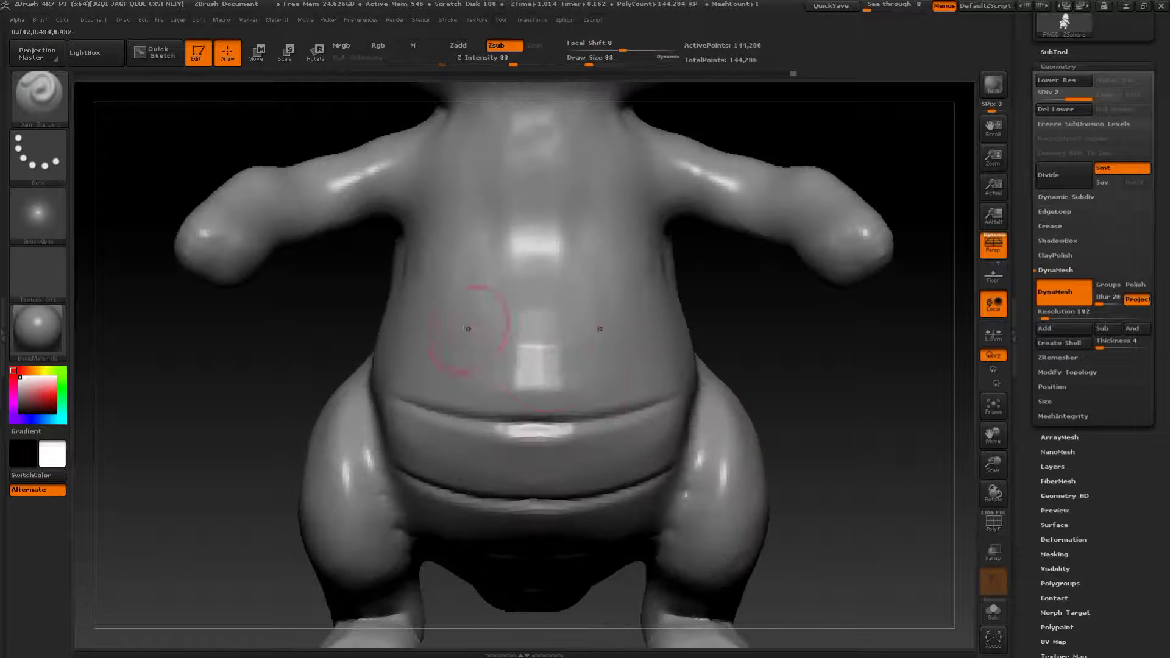
pyautogui.keyDown('alt'); pyautogui.moveTo(782, 352); pyautogui.dragTo(781, 452); pyautogui.keyUp('alt')
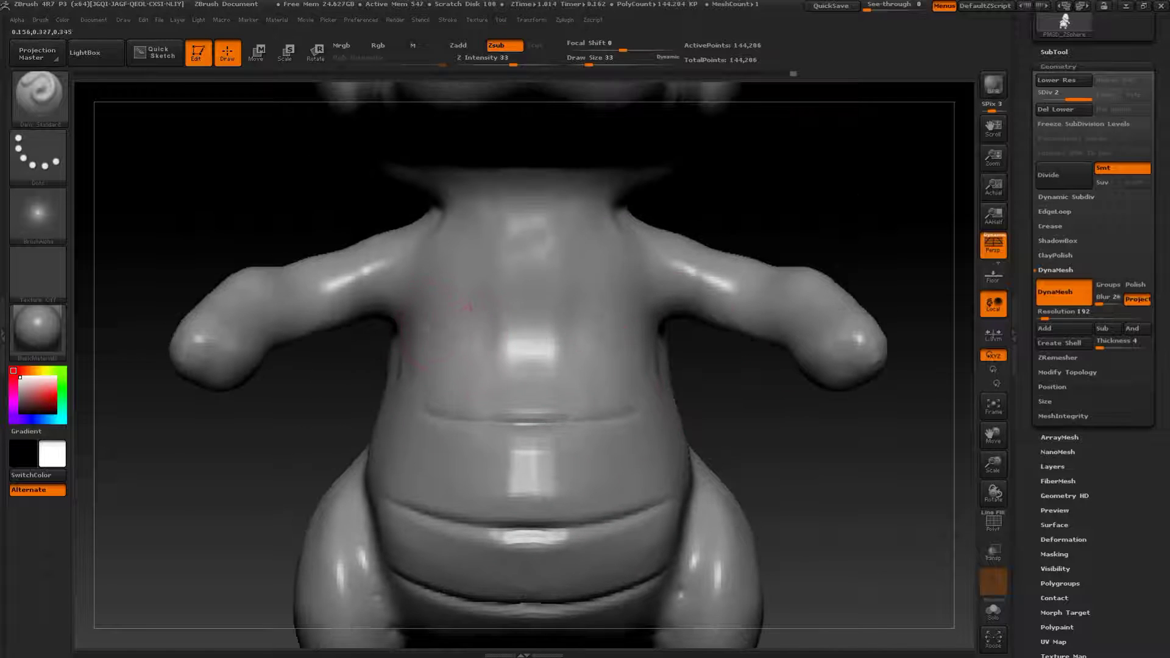
pyautogui.moveTo(429, 334); pyautogui.dragTo(631, 332)
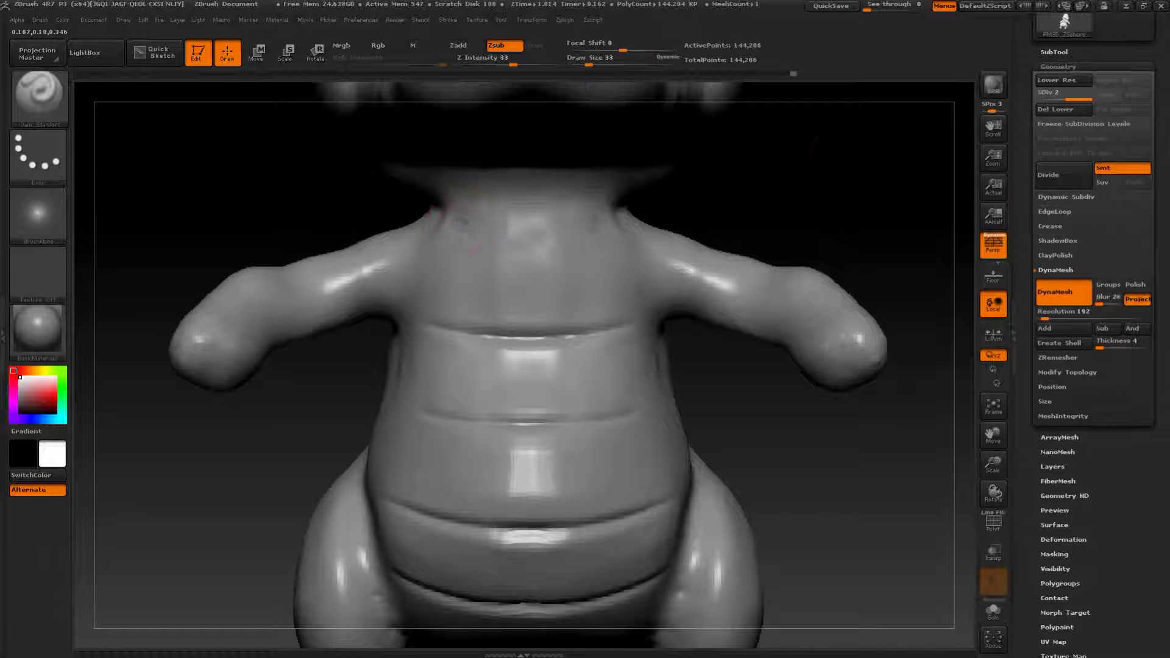
pyautogui.moveTo(451, 225); pyautogui.dragTo(610, 224)
pyautogui.moveTo(823, 227)
pyautogui.keyDown('alt'); pyautogui.mouseDown()
pyautogui.moveTo(783, 227)
pyautogui.moveTo(786, 267)
pyautogui.moveTo(802, 253)
pyautogui.moveTo(677, 214)
pyautogui.moveTo(732, 353)
pyautogui.mouseUp(); pyautogui.keyUp('alt')
# - Pull the first fingers out of the hand with the SnakeHook brush at draw size 33
pyautogui.press('b')
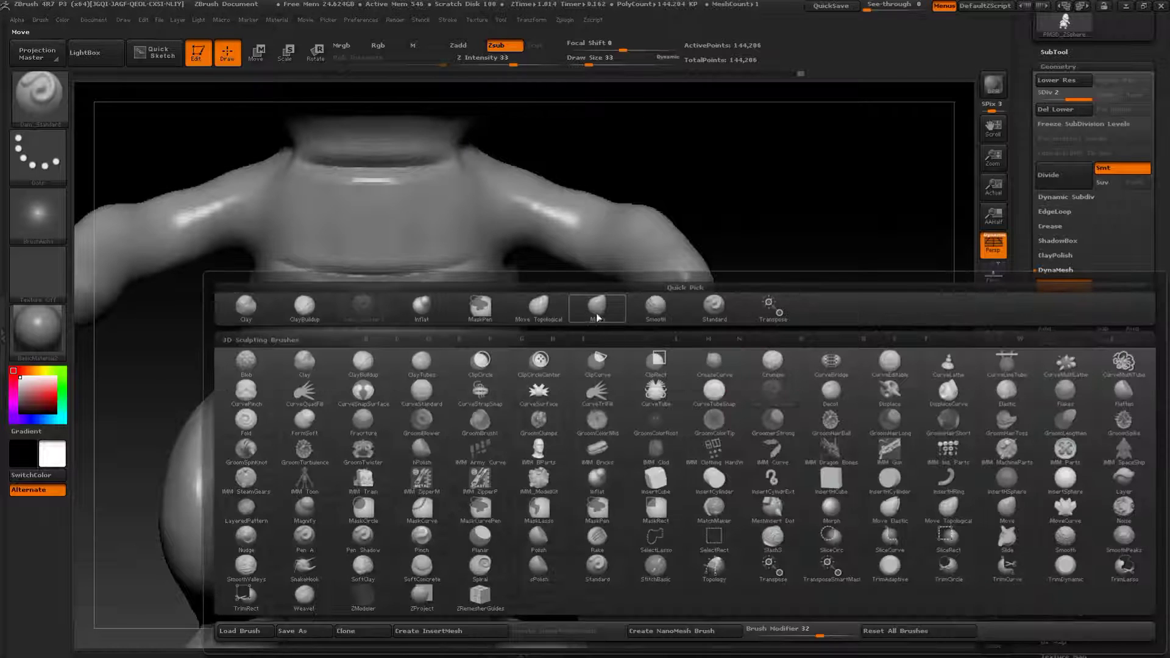
pyautogui.click(316, 573)
pyautogui.keyDown('alt'); pyautogui.moveTo(772, 391); pyautogui.dragTo(668, 500); pyautogui.keyUp('alt')
pyautogui.moveTo(610, 451)
pyautogui.mouseDown()
pyautogui.moveTo(669, 396)
pyautogui.moveTo(535, 375)
pyautogui.mouseUp()
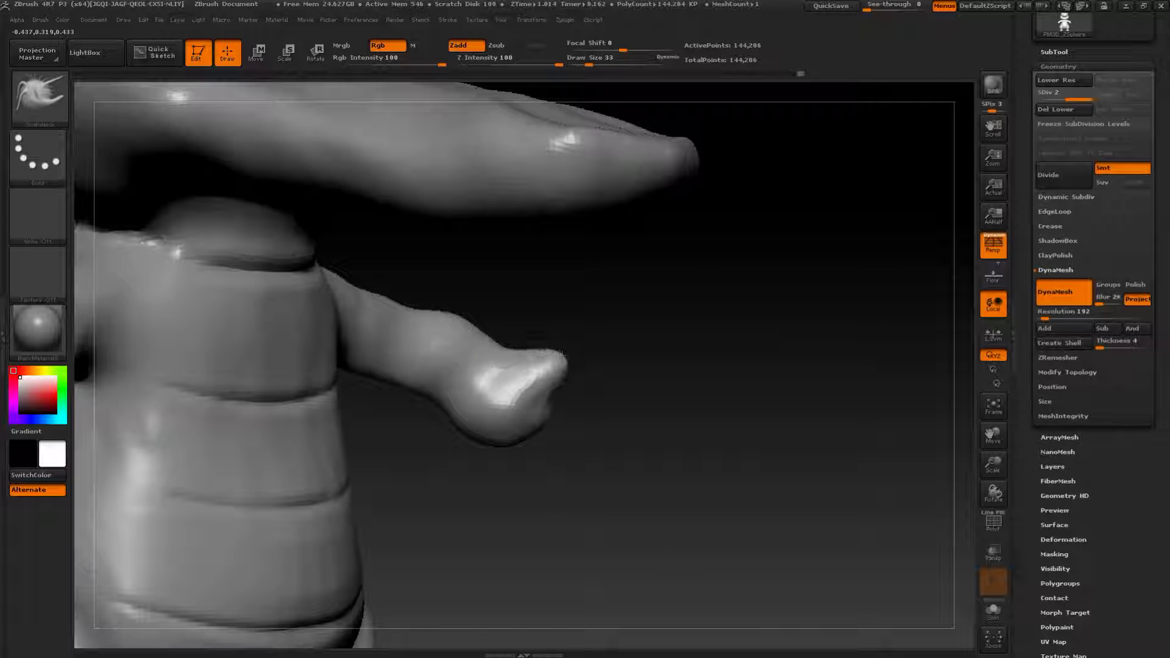
pyautogui.moveTo(553, 435); pyautogui.dragTo(467, 426)
pyautogui.moveTo(526, 399)
pyautogui.mouseDown()
pyautogui.moveTo(498, 409)
pyautogui.moveTo(516, 451)
pyautogui.moveTo(658, 496)
pyautogui.moveTo(588, 470)
pyautogui.mouseUp()
pyautogui.moveTo(604, 429); pyautogui.dragTo(618, 433)
pyautogui.moveTo(769, 417)
pyautogui.mouseDown()
pyautogui.moveTo(756, 399)
pyautogui.moveTo(639, 421)
pyautogui.moveTo(751, 393)
pyautogui.moveTo(728, 390)
pyautogui.mouseUp()
pyautogui.moveTo(518, 428); pyautogui.dragTo(573, 397)
pyautogui.moveTo(723, 406); pyautogui.dragTo(758, 416)
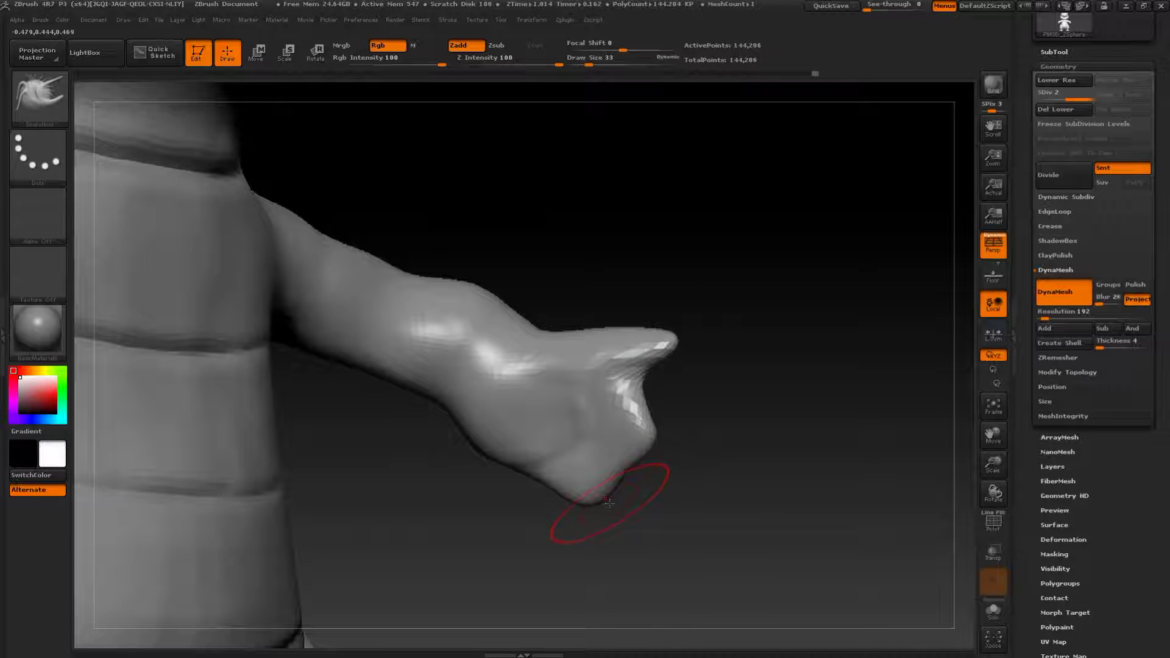
# - Lengthen and separate the three fingers from several angles with the SnakeHook brush at draw size 33
pyautogui.moveTo(712, 518)
pyautogui.mouseDown()
pyautogui.moveTo(731, 476)
pyautogui.moveTo(719, 479)
pyautogui.mouseUp()
pyautogui.moveTo(628, 466)
pyautogui.mouseDown()
pyautogui.moveTo(603, 454)
pyautogui.moveTo(637, 501)
pyautogui.mouseUp()
pyautogui.moveTo(637, 429)
pyautogui.mouseDown()
pyautogui.moveTo(710, 458)
pyautogui.moveTo(641, 452)
pyautogui.mouseUp()
pyautogui.moveTo(780, 475); pyautogui.dragTo(615, 466)
pyautogui.moveTo(481, 482); pyautogui.dragTo(585, 487)
pyautogui.moveTo(667, 430); pyautogui.dragTo(682, 454)
pyautogui.moveTo(707, 408); pyautogui.dragTo(716, 436)
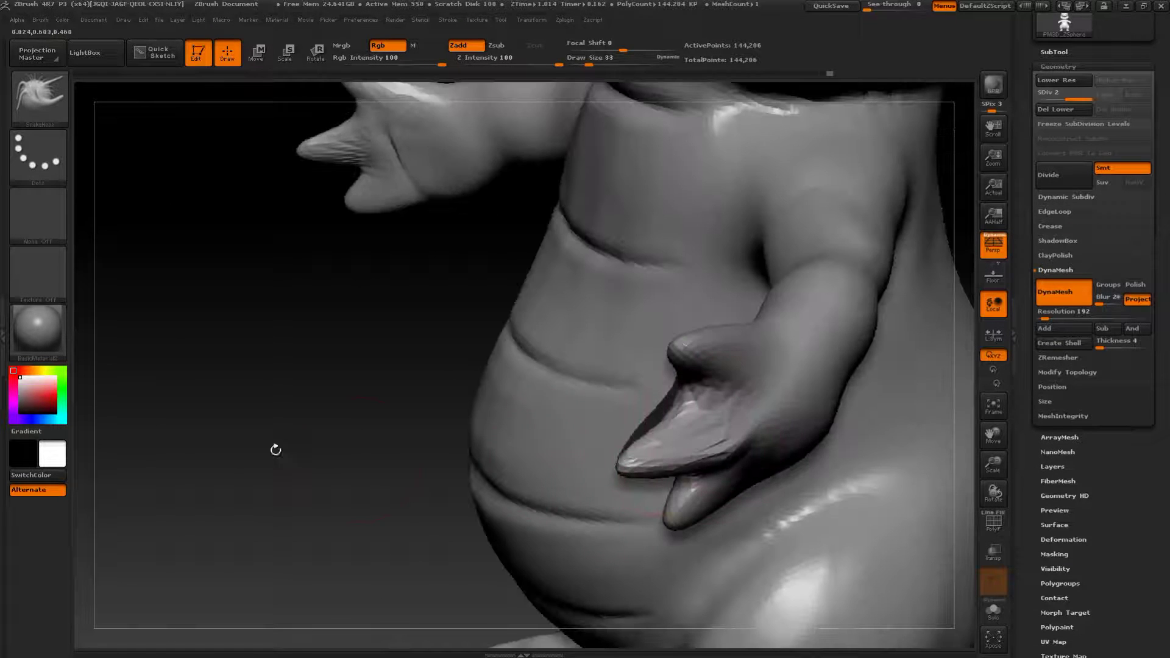
pyautogui.moveTo(305, 455); pyautogui.dragTo(451, 457)
pyautogui.moveTo(673, 432); pyautogui.dragTo(684, 404)
# - Remesh the model with DynaMesh at resolution 192 and divide the mesh once
pyautogui.moveTo(859, 421)
pyautogui.keyDown('alt'); pyautogui.mouseDown()
pyautogui.moveTo(861, 357)
pyautogui.moveTo(851, 353)
pyautogui.moveTo(861, 339)
pyautogui.mouseUp(); pyautogui.keyUp('alt')
pyautogui.press('ctrl')
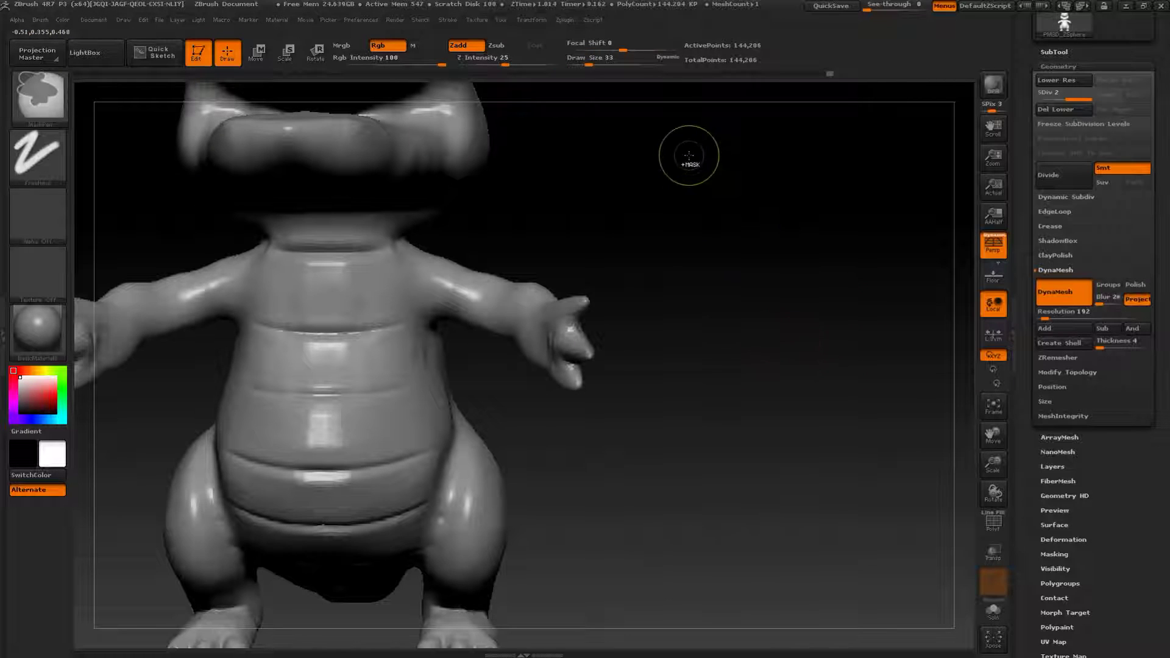
pyautogui.moveTo(671, 145)
pyautogui.keyDown('ctrl'); pyautogui.mouseDown()
pyautogui.moveTo(834, 429)
pyautogui.moveTo(737, 384)
pyautogui.moveTo(799, 372)
pyautogui.moveTo(854, 280)
pyautogui.moveTo(914, 243)
pyautogui.mouseUp(); pyautogui.keyUp('ctrl')
pyautogui.hotkey('shift', 'd')
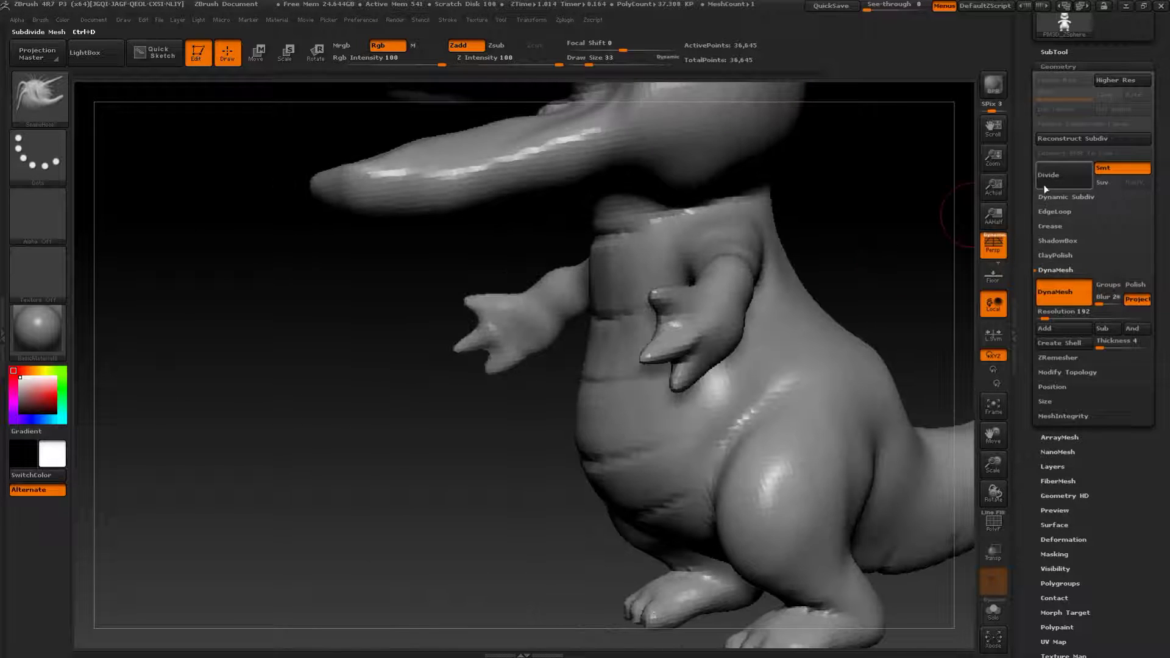
pyautogui.click(1054, 179)
# - Swell the three fingertips into rounded ends with the Inflat brush at draw size 33
pyautogui.moveTo(403, 451); pyautogui.dragTo(426, 537)
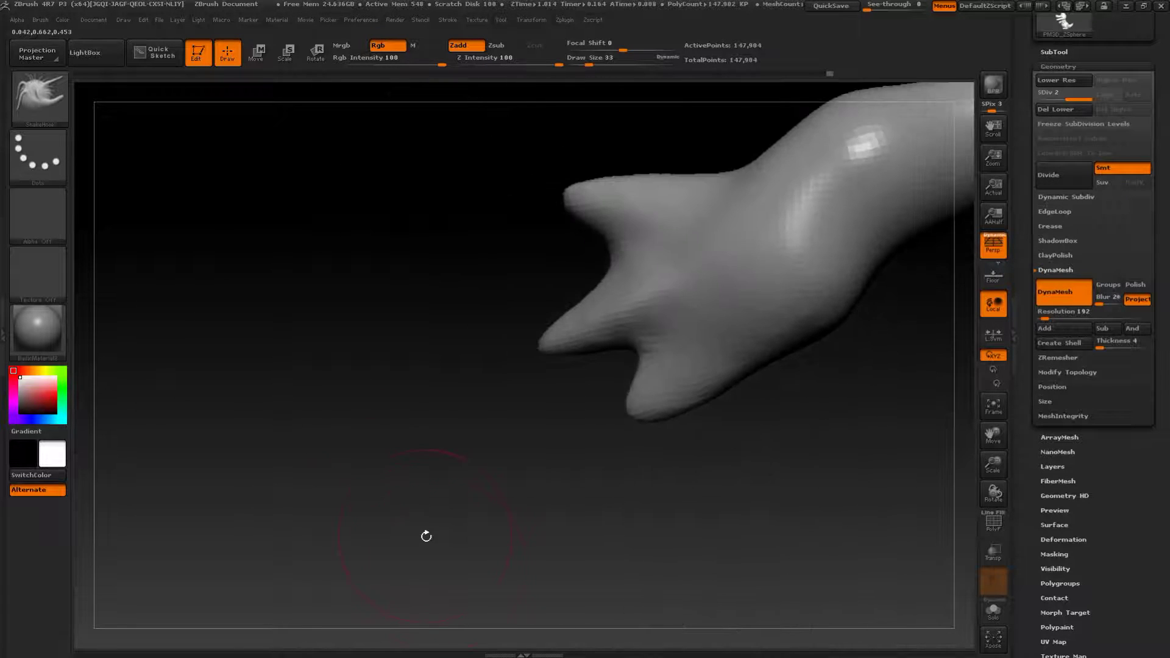
pyautogui.press('b')
pyautogui.click(219, 307)
pyautogui.moveTo(365, 332); pyautogui.dragTo(424, 329)
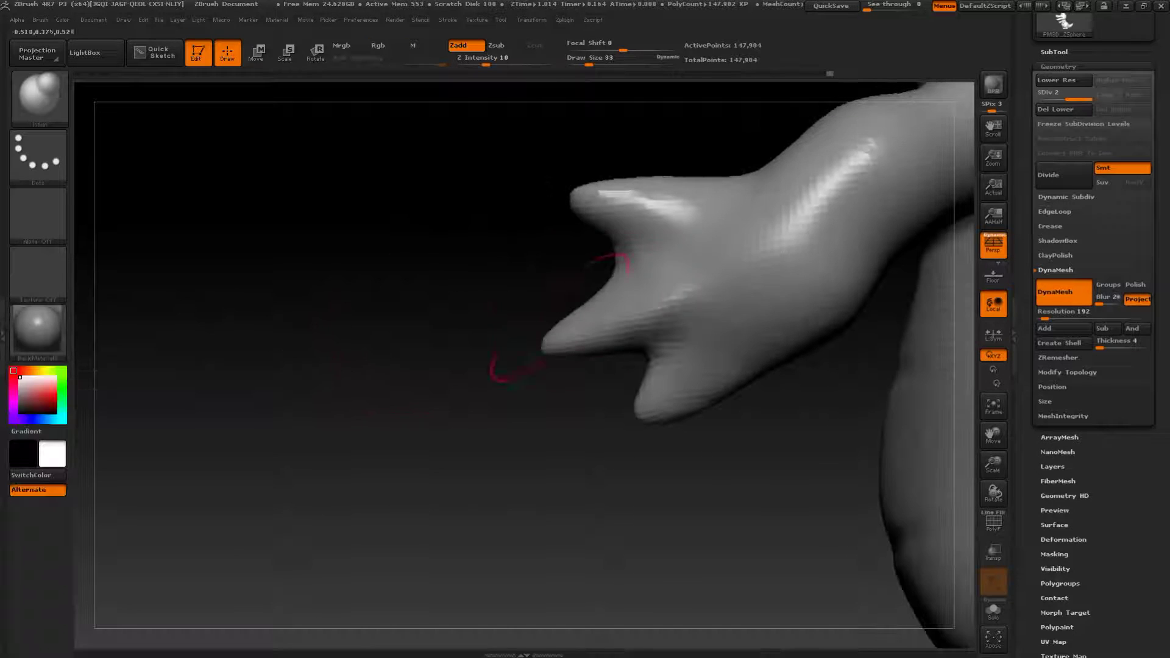
pyautogui.moveTo(558, 323); pyautogui.dragTo(588, 327)
pyautogui.moveTo(427, 310); pyautogui.dragTo(518, 284)
pyautogui.moveTo(591, 210)
pyautogui.mouseDown()
pyautogui.moveTo(614, 241)
pyautogui.moveTo(640, 232)
pyautogui.mouseUp()
pyautogui.moveTo(426, 460)
pyautogui.mouseDown()
pyautogui.moveTo(580, 356)
pyautogui.moveTo(627, 338)
pyautogui.moveTo(599, 373)
pyautogui.moveTo(631, 360)
pyautogui.mouseUp()
# - Reshape the fingers, hand and wrist with the Move brush at draw size 46
pyautogui.moveTo(517, 476)
pyautogui.keyDown('alt'); pyautogui.mouseDown()
pyautogui.moveTo(434, 430)
pyautogui.moveTo(462, 475)
pyautogui.moveTo(428, 457)
pyautogui.moveTo(322, 501)
pyautogui.mouseUp(); pyautogui.keyUp('alt')
pyautogui.press('b')
pyautogui.click(406, 306)
pyautogui.press('s')
pyautogui.moveTo(637, 269); pyautogui.dragTo(643, 268)
pyautogui.moveTo(628, 224)
pyautogui.mouseDown()
pyautogui.moveTo(639, 249)
pyautogui.moveTo(535, 269)
pyautogui.mouseUp()
pyautogui.press('s')
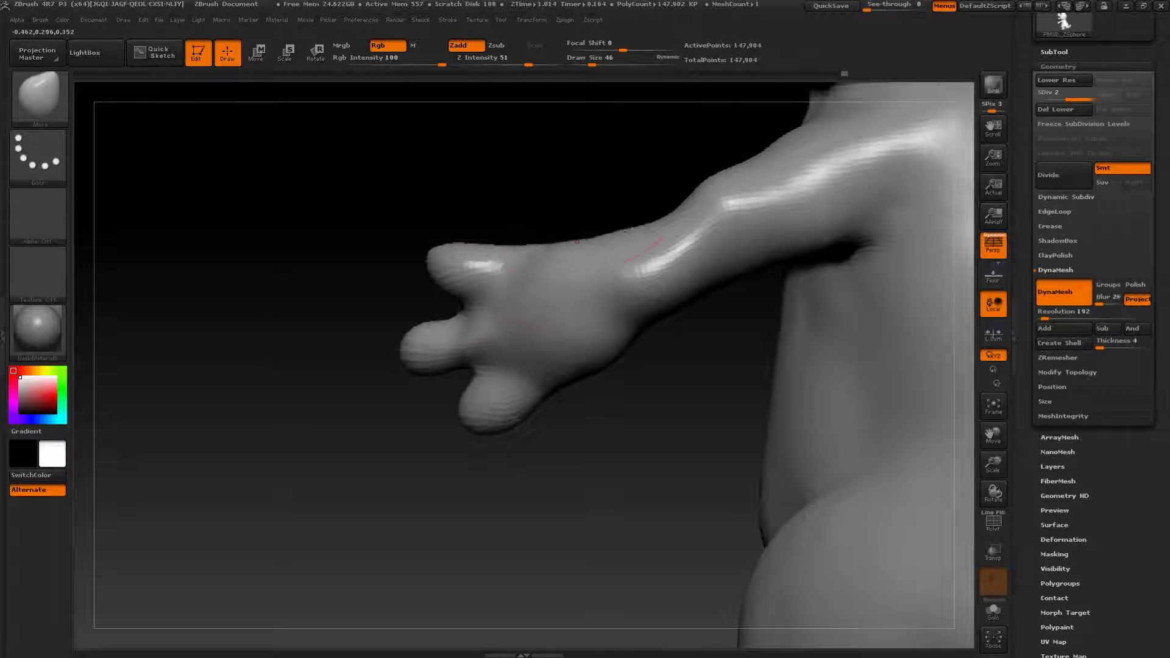
pyautogui.keyDown('alt'); pyautogui.moveTo(632, 204); pyautogui.dragTo(547, 260); pyautogui.keyUp('alt')
pyautogui.moveTo(643, 243); pyautogui.dragTo(655, 263)
pyautogui.moveTo(610, 189); pyautogui.dragTo(518, 213)
# - Adjust the outline of the forearm and hand from several angles with the Move brush at draw size 59
pyautogui.press('s')
pyautogui.moveTo(643, 288); pyautogui.dragTo(636, 289)
pyautogui.moveTo(597, 281); pyautogui.dragTo(476, 286, button='right')
pyautogui.press('s')
pyautogui.moveTo(634, 291)
pyautogui.mouseDown()
pyautogui.moveTo(666, 289)
pyautogui.moveTo(679, 272)
pyautogui.mouseUp()
pyautogui.moveTo(677, 275)
pyautogui.mouseDown(button='right')
pyautogui.moveTo(865, 299)
pyautogui.moveTo(595, 243)
pyautogui.mouseUp(button='right')
pyautogui.moveTo(661, 454); pyautogui.dragTo(647, 319, button='right')
# - Mask everything except the arms, then rotate them downward and reposition them with Transpose
pyautogui.press('r')
pyautogui.keyDown('ctrl'); pyautogui.moveTo(669, 168); pyautogui.dragTo(644, 200); pyautogui.keyUp('ctrl')
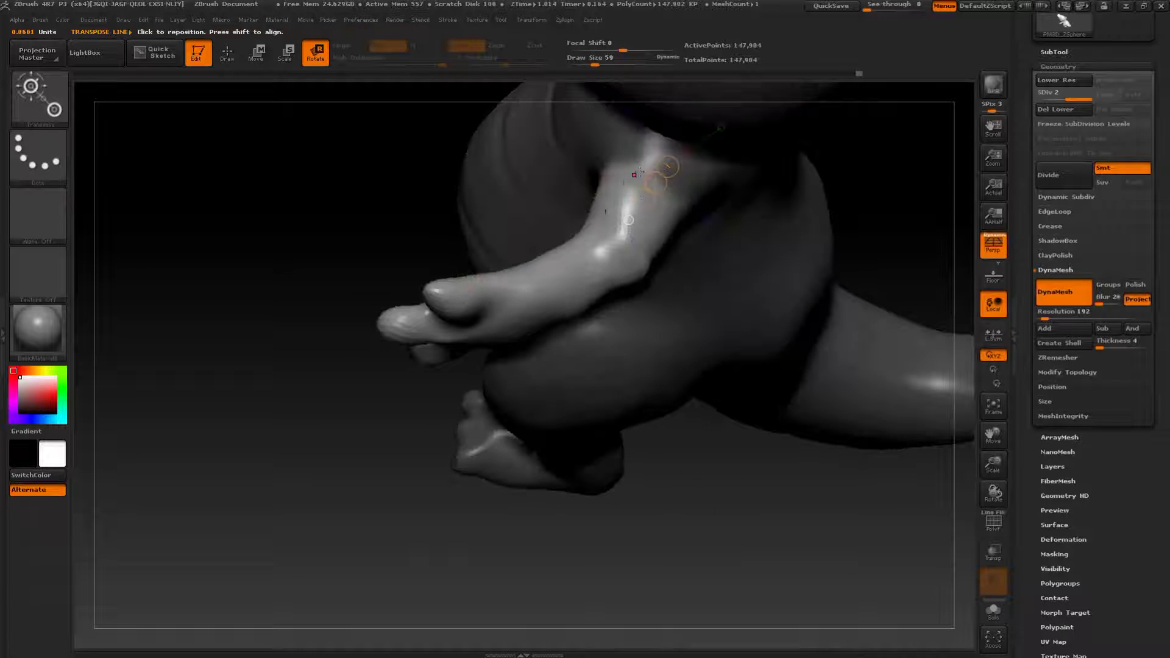
pyautogui.moveTo(466, 315); pyautogui.dragTo(491, 350)
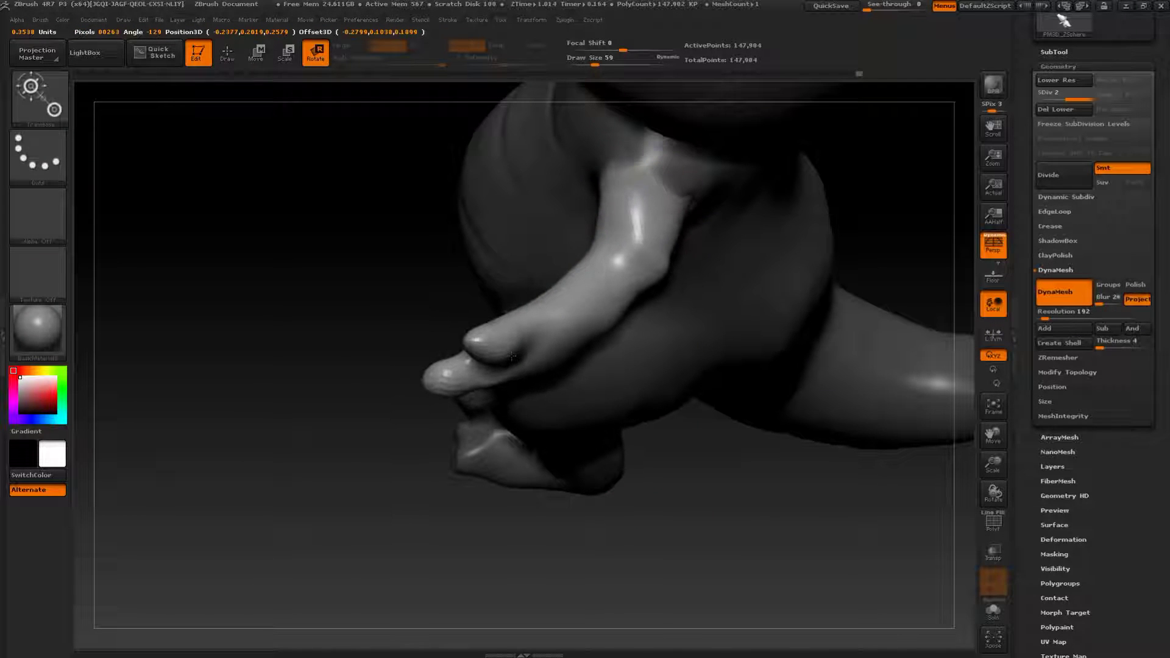
pyautogui.press('w')
pyautogui.moveTo(553, 245); pyautogui.dragTo(562, 255)
pyautogui.moveTo(673, 390); pyautogui.dragTo(756, 452, button='right')
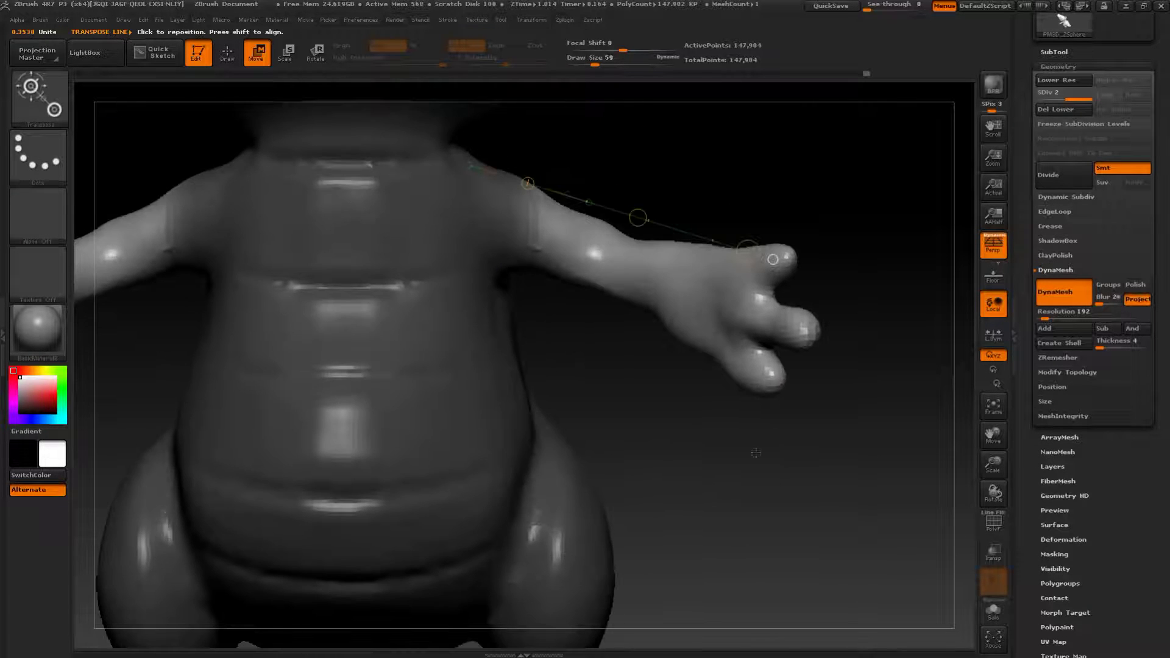
pyautogui.moveTo(555, 229)
pyautogui.mouseDown()
pyautogui.moveTo(758, 321)
pyautogui.moveTo(732, 304)
pyautogui.mouseUp()
pyautogui.moveTo(820, 283)
pyautogui.keyDown('ctrl'); pyautogui.mouseDown(button='right')
pyautogui.moveTo(839, 238)
pyautogui.moveTo(820, 287)
pyautogui.moveTo(880, 368)
pyautogui.moveTo(877, 317)
pyautogui.moveTo(868, 386)
pyautogui.moveTo(786, 368)
pyautogui.mouseUp(button='right'); pyautogui.keyUp('ctrl')
# - Touch up the unmasked arm and hand with the Move brush at draw size 49
pyautogui.press('q')
pyautogui.press('s')
pyautogui.moveTo(699, 327)
pyautogui.mouseDown()
pyautogui.moveTo(710, 326)
pyautogui.moveTo(665, 320)
pyautogui.moveTo(710, 332)
pyautogui.mouseUp()
pyautogui.press('s')
pyautogui.moveTo(710, 333)
pyautogui.mouseDown(button='right')
pyautogui.moveTo(818, 290)
pyautogui.moveTo(736, 322)
pyautogui.moveTo(701, 319)
pyautogui.mouseUp(button='right')
pyautogui.moveTo(754, 288); pyautogui.dragTo(784, 291, button='right')
pyautogui.keyDown('alt'); pyautogui.moveTo(851, 316); pyautogui.dragTo(883, 240); pyautogui.keyUp('alt')
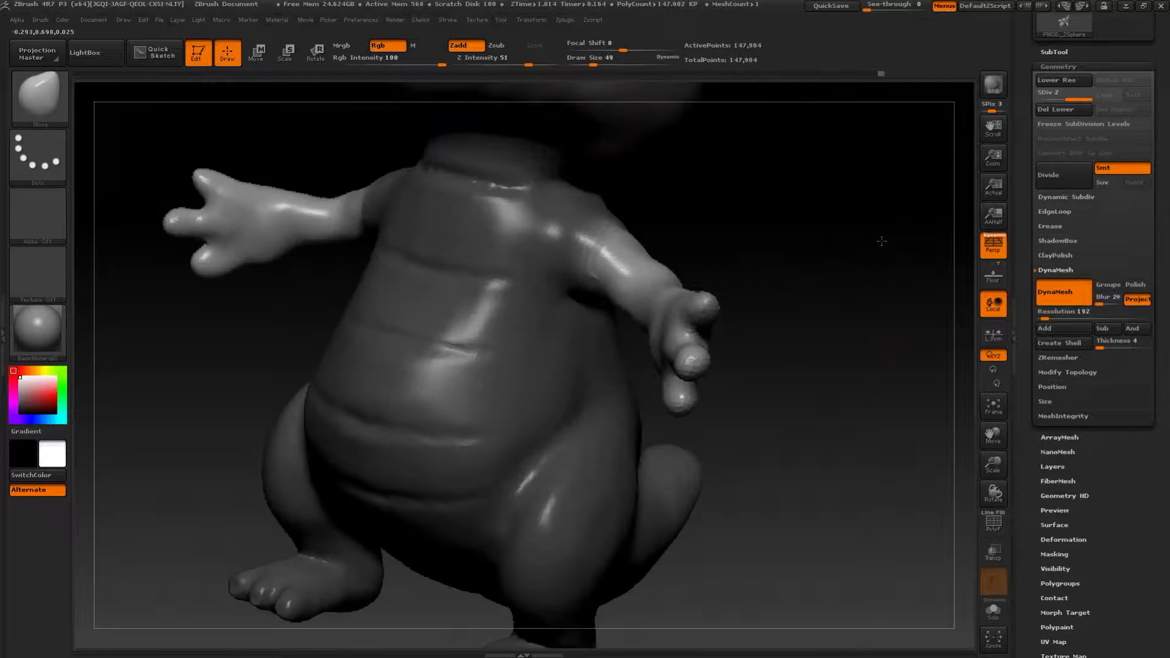
pyautogui.moveTo(817, 335)
pyautogui.keyDown('alt'); pyautogui.mouseDown()
pyautogui.moveTo(801, 282)
pyautogui.moveTo(812, 262)
pyautogui.mouseUp(); pyautogui.keyUp('alt')
# - Mask the body and upper arms again, then rotate and shift the forearms with Transpose
pyautogui.keyDown('ctrl'); pyautogui.moveTo(785, 112); pyautogui.dragTo(716, 129); pyautogui.keyUp('ctrl')
pyautogui.moveTo(721, 295)
pyautogui.mouseDown()
pyautogui.moveTo(857, 292)
pyautogui.moveTo(559, 480)
pyautogui.mouseUp()
pyautogui.press('r')
pyautogui.keyDown('ctrl'); pyautogui.moveTo(613, 245); pyautogui.dragTo(621, 308); pyautogui.keyUp('ctrl')
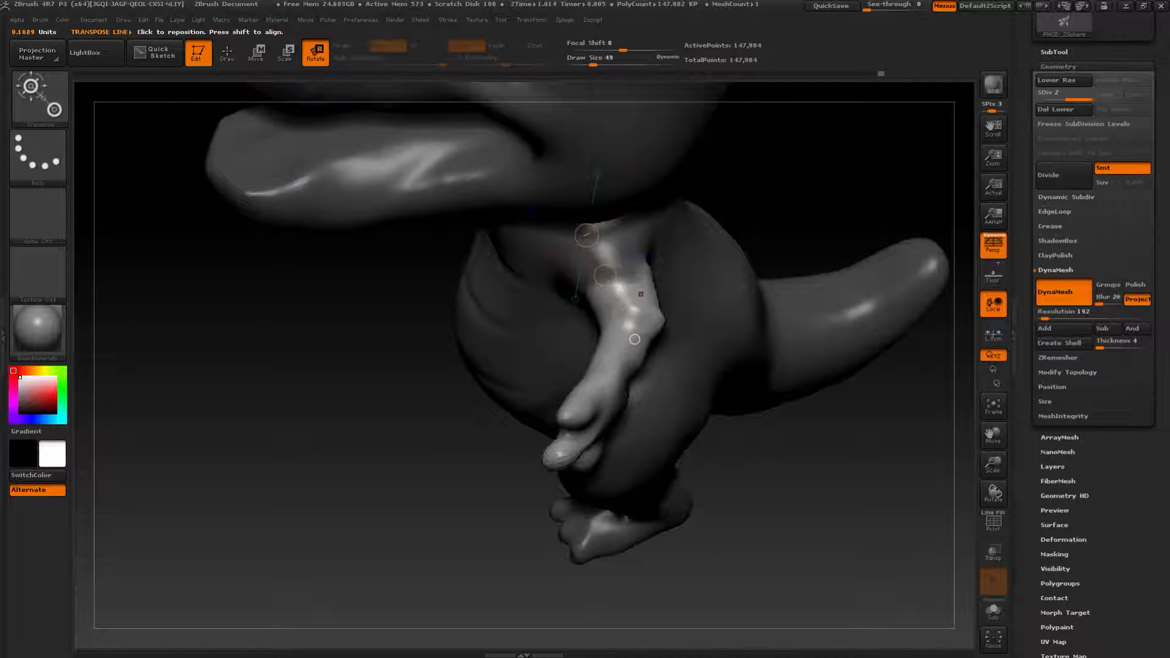
pyautogui.moveTo(574, 418); pyautogui.dragTo(580, 426)
pyautogui.press('w')
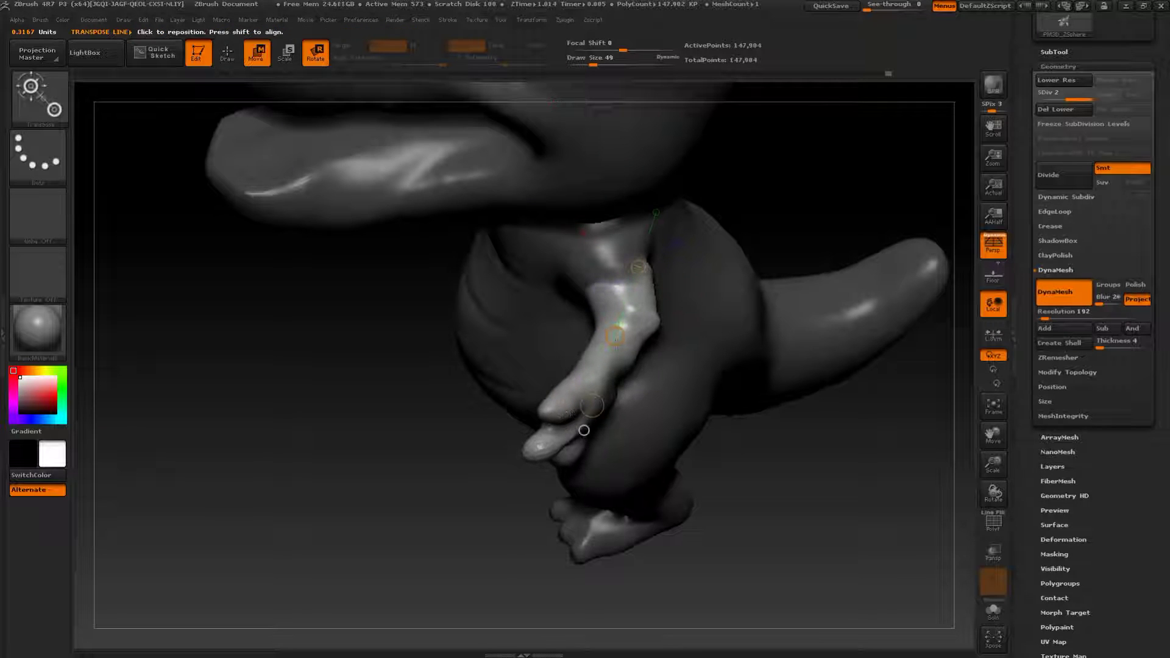
pyautogui.moveTo(619, 336); pyautogui.dragTo(613, 347)
pyautogui.moveTo(607, 348); pyautogui.dragTo(596, 375, button='right')
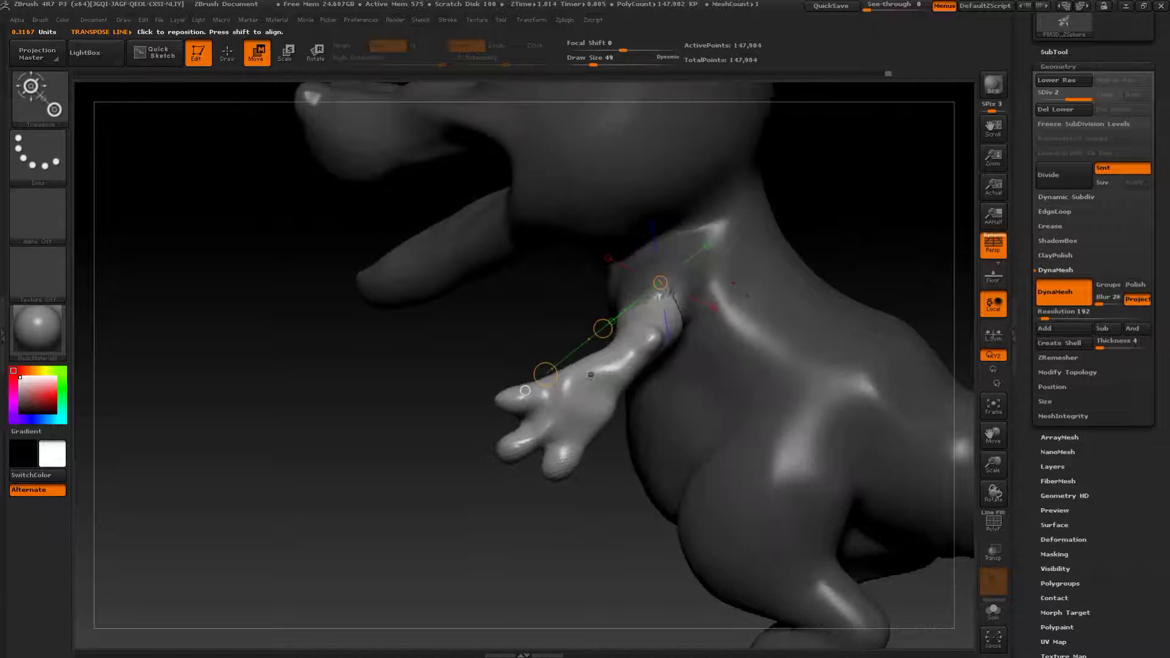
pyautogui.moveTo(602, 328); pyautogui.dragTo(584, 368)
pyautogui.moveTo(579, 375); pyautogui.dragTo(611, 386, button='right')
# - Extend the mask to the wrists, then rotate and reposition the hands with Transpose
pyautogui.moveTo(621, 362); pyautogui.dragTo(596, 387)
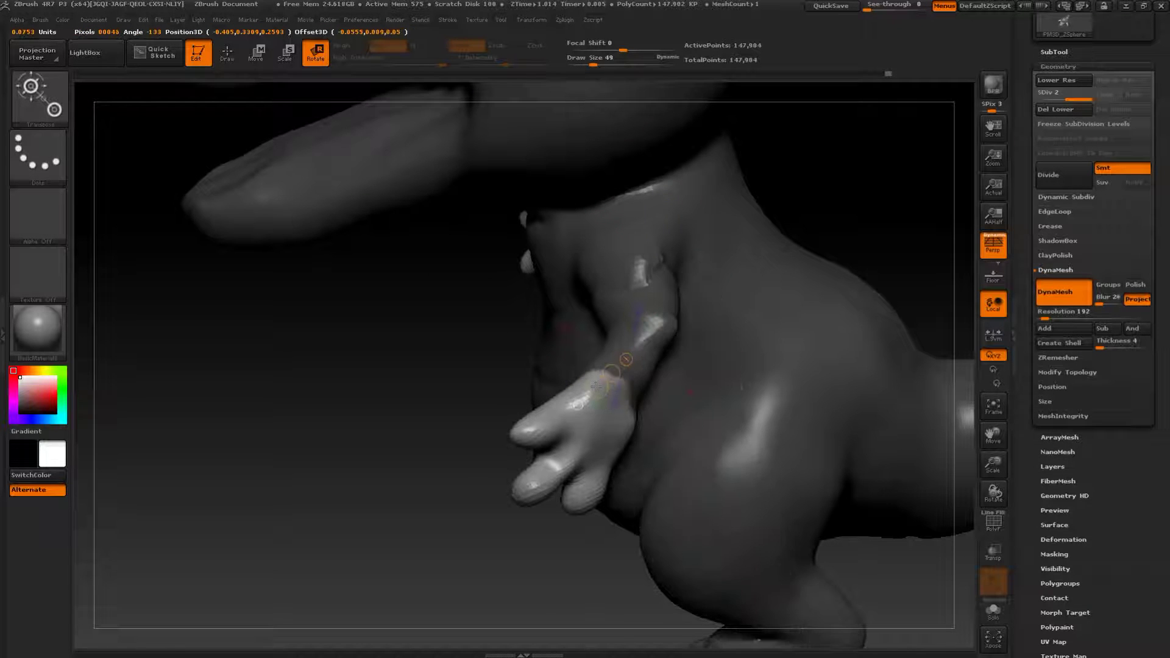
pyautogui.moveTo(433, 419); pyautogui.dragTo(603, 367, button='right')
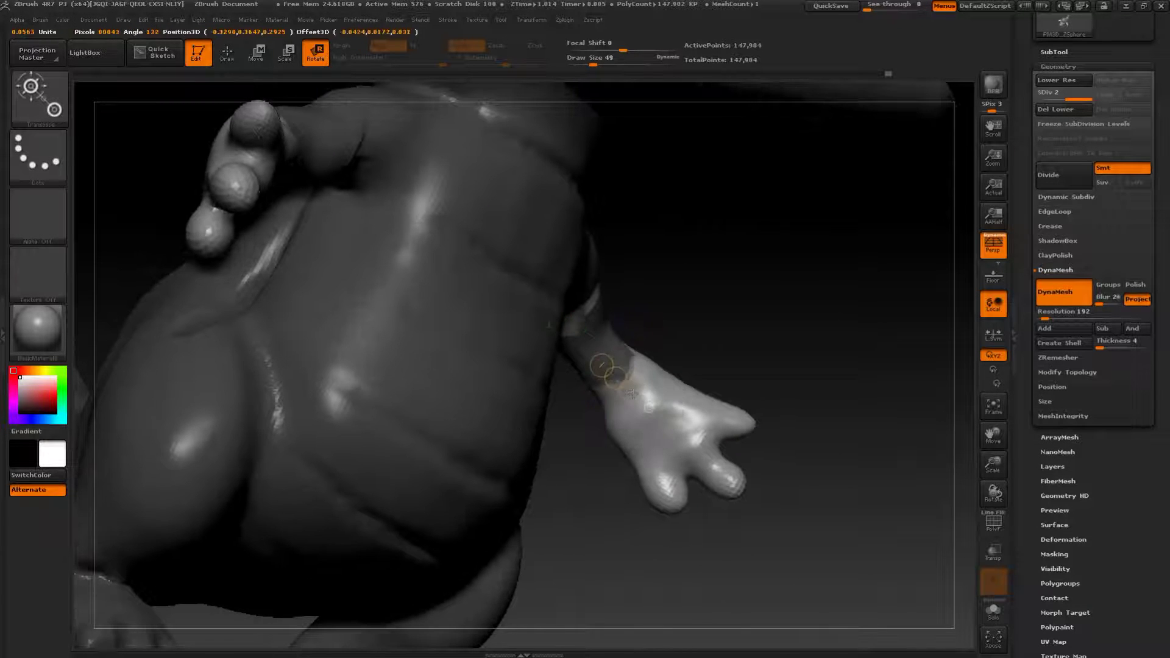
pyautogui.moveTo(675, 421); pyautogui.dragTo(649, 443, button='right')
pyautogui.moveTo(664, 388); pyautogui.dragTo(655, 457)
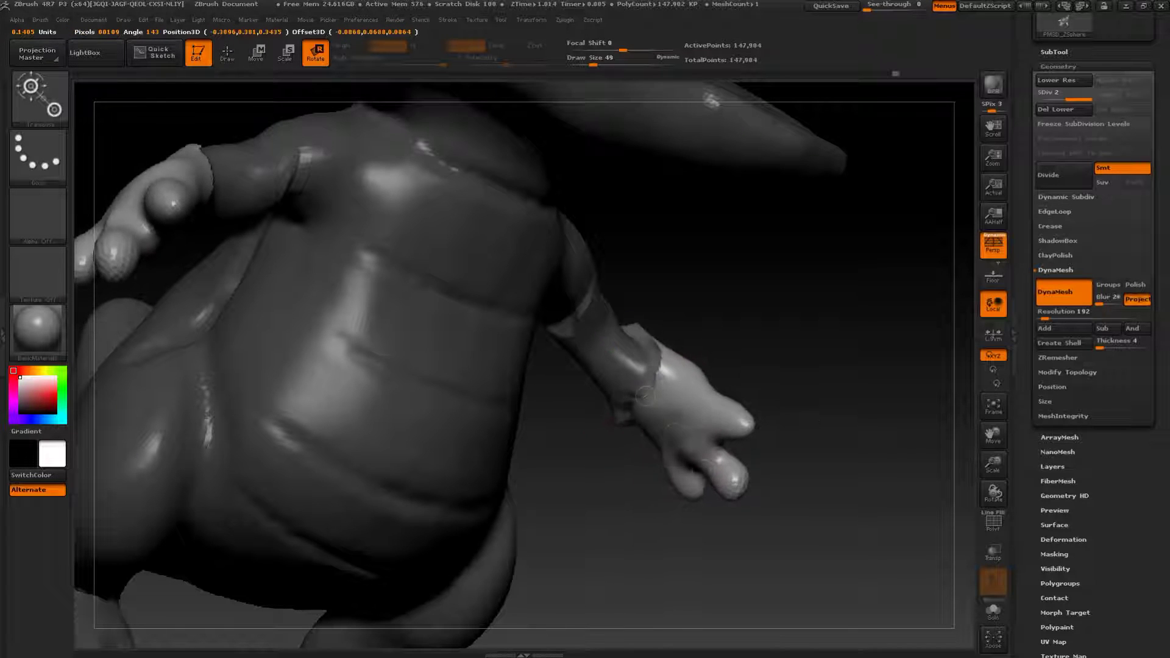
pyautogui.moveTo(661, 463); pyautogui.dragTo(670, 436, button='right')
pyautogui.press('w')
pyautogui.moveTo(674, 433); pyautogui.dragTo(675, 449)
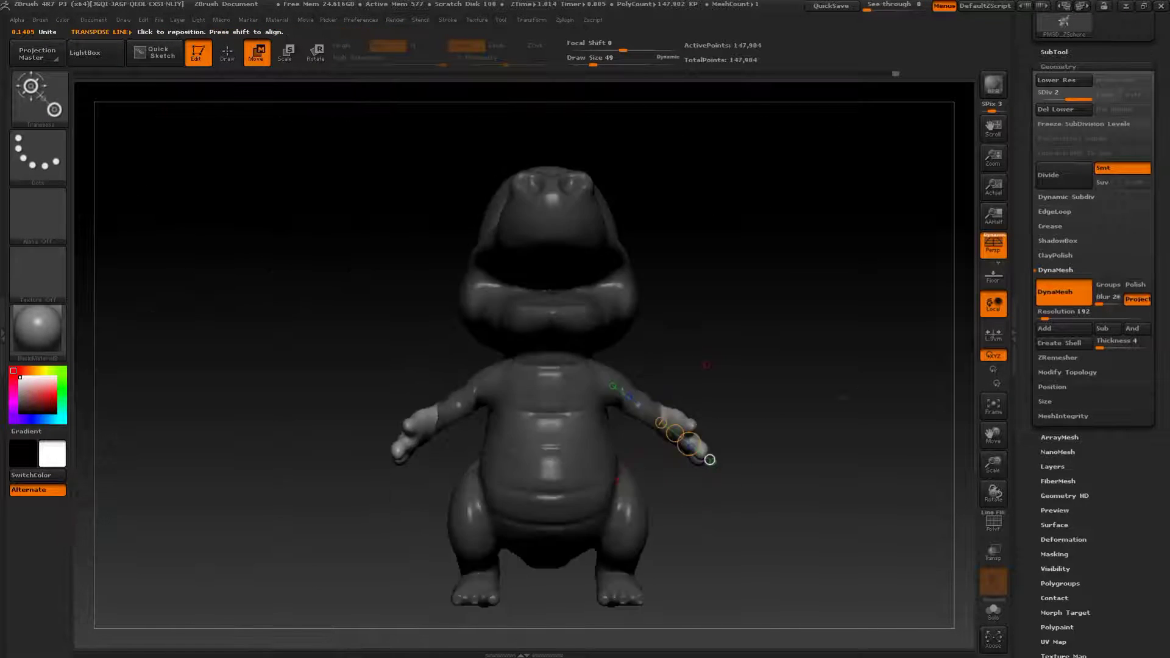
# - Return to the Move brush and clear the mask from the whole model
pyautogui.keyDown('alt'); pyautogui.moveTo(713, 488); pyautogui.dragTo(714, 462, button='right'); pyautogui.keyUp('alt')
pyautogui.press('q')
pyautogui.moveTo(859, 420)
pyautogui.mouseDown(button='right')
pyautogui.moveTo(808, 427)
pyautogui.moveTo(777, 411)
pyautogui.moveTo(814, 454)
pyautogui.moveTo(818, 438)
pyautogui.moveTo(864, 444)
pyautogui.moveTo(857, 341)
pyautogui.mouseUp(button='right')
pyautogui.keyDown('ctrl'); pyautogui.keyDown('alt'); pyautogui.moveTo(804, 183); pyautogui.dragTo(298, 594); pyautogui.keyUp('alt'); pyautogui.keyUp('ctrl')
pyautogui.keyDown('alt'); pyautogui.moveTo(809, 298); pyautogui.dragTo(813, 396, button='right'); pyautogui.keyUp('alt')
pyautogui.moveTo(813, 396); pyautogui.dragTo(740, 396, button='right')
# - Reshape the wrist and the back of the hand with the Move brush at draw size 49
pyautogui.moveTo(505, 389)
pyautogui.keyDown('alt'); pyautogui.mouseDown(button='right')
pyautogui.moveTo(585, 454)
pyautogui.moveTo(710, 454)
pyautogui.moveTo(685, 458)
pyautogui.mouseUp(button='right'); pyautogui.keyUp('alt')
pyautogui.moveTo(761, 448); pyautogui.dragTo(783, 442, button='right')
pyautogui.moveTo(772, 231); pyautogui.dragTo(738, 337, button='right')
pyautogui.moveTo(530, 552); pyautogui.dragTo(616, 439, button='right')
pyautogui.moveTo(671, 355); pyautogui.dragTo(673, 365)
pyautogui.moveTo(673, 365)
pyautogui.mouseDown(button='right')
pyautogui.moveTo(731, 390)
pyautogui.moveTo(791, 348)
pyautogui.mouseUp(button='right')
pyautogui.moveTo(463, 585)
pyautogui.keyDown('alt'); pyautogui.mouseDown()
pyautogui.moveTo(475, 514)
pyautogui.moveTo(454, 463)
pyautogui.moveTo(519, 534)
pyautogui.mouseUp(); pyautogui.keyUp('alt')
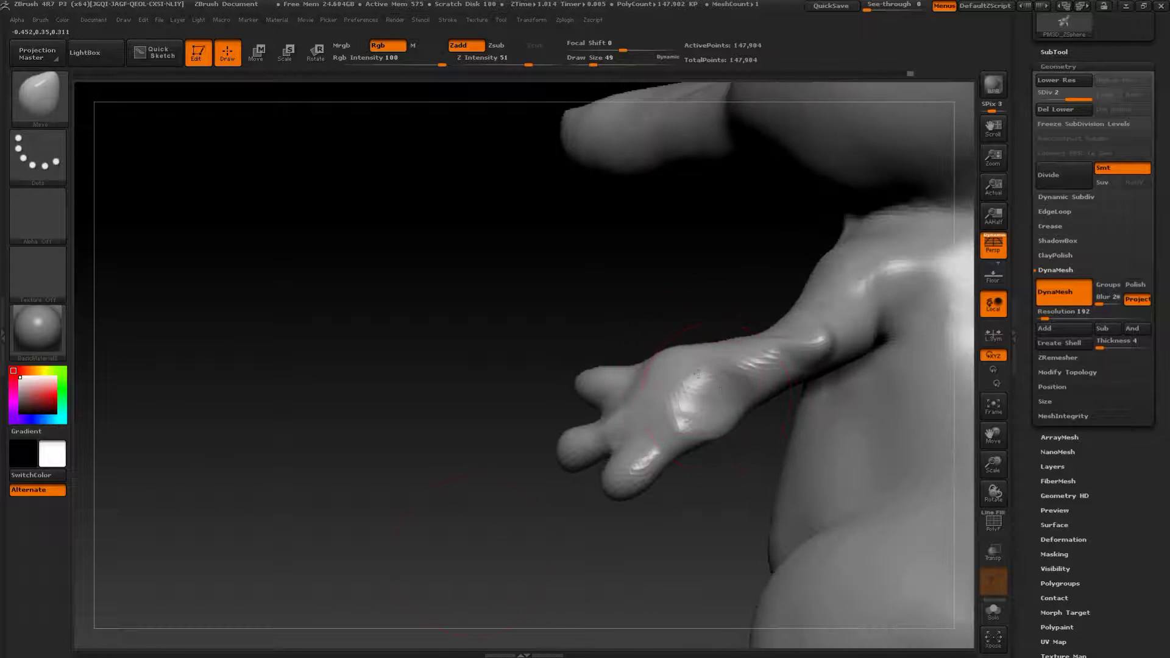
pyautogui.moveTo(715, 487); pyautogui.dragTo(708, 496, button='right')
pyautogui.moveTo(733, 420); pyautogui.dragTo(727, 407)
pyautogui.moveTo(727, 407); pyautogui.dragTo(717, 430, button='right')
# - Refine the shape of the palm edge with the Move brush at draw size 51
pyautogui.press('s')
pyautogui.moveTo(717, 431); pyautogui.dragTo(714, 431)
pyautogui.moveTo(699, 468); pyautogui.dragTo(712, 409, button='right')
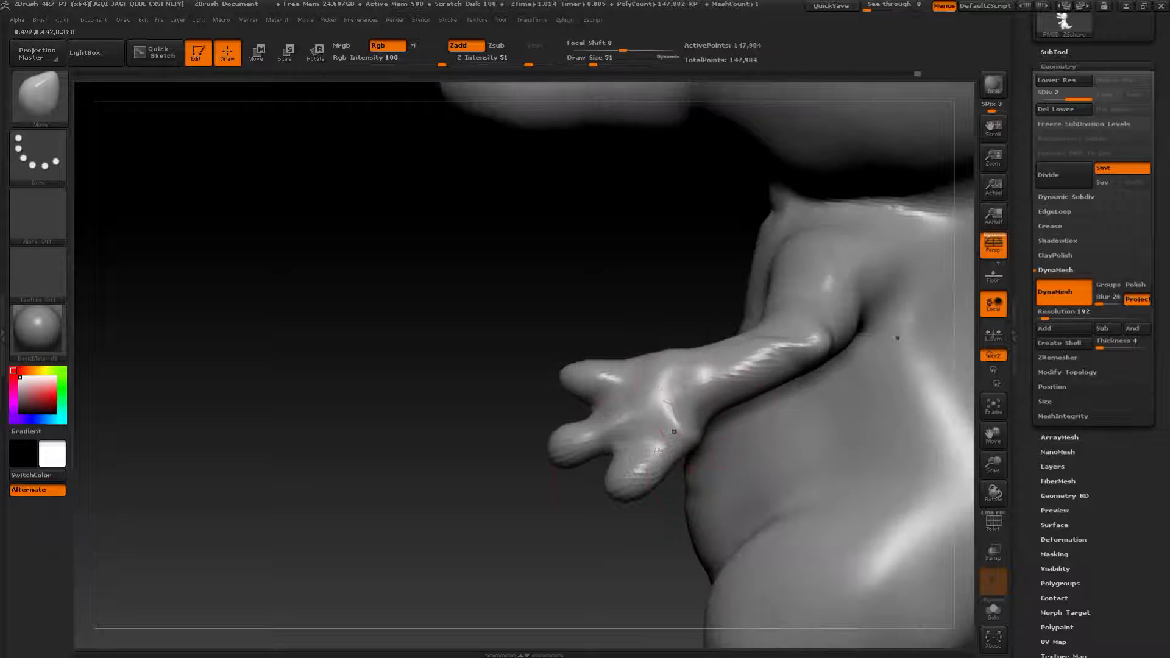
pyautogui.keyDown('alt'); pyautogui.moveTo(598, 492); pyautogui.dragTo(575, 530); pyautogui.keyUp('alt')
pyautogui.moveTo(575, 530); pyautogui.dragTo(618, 493, button='right')
# - Pull the outer edge of the palm into shape with the Move brush at draw size 29 and smooth it
pyautogui.press('s')
pyautogui.moveTo(674, 313)
pyautogui.mouseDown()
pyautogui.moveTo(719, 323)
pyautogui.moveTo(748, 297)
pyautogui.mouseUp()
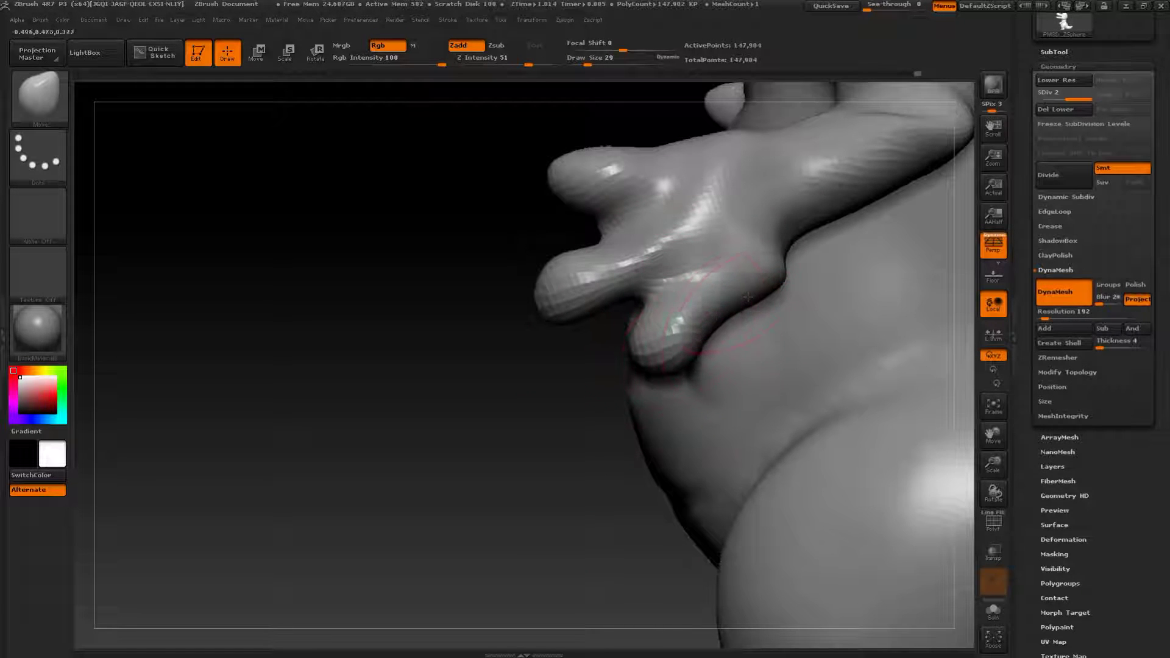
pyautogui.press('shift')
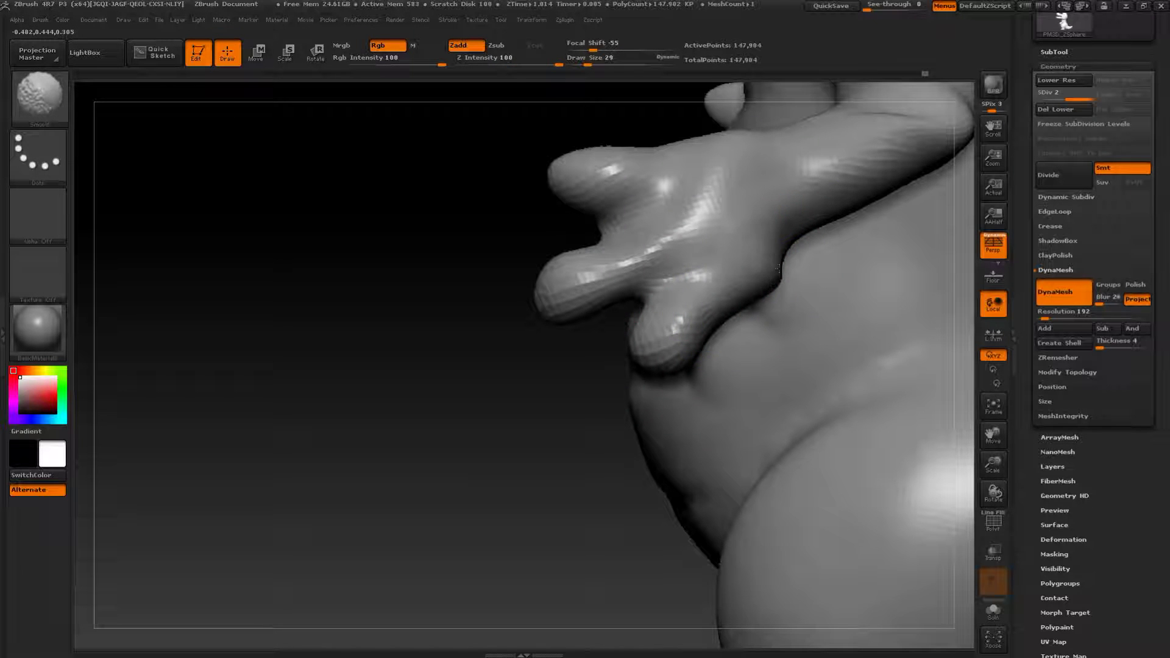
pyautogui.moveTo(591, 414); pyautogui.dragTo(518, 403)
# - Adjust the palm, finger bases and wrist from below with the Move brush at draw size 29
pyautogui.moveTo(789, 397)
pyautogui.mouseDown()
pyautogui.moveTo(912, 251)
pyautogui.moveTo(777, 262)
pyautogui.mouseUp()
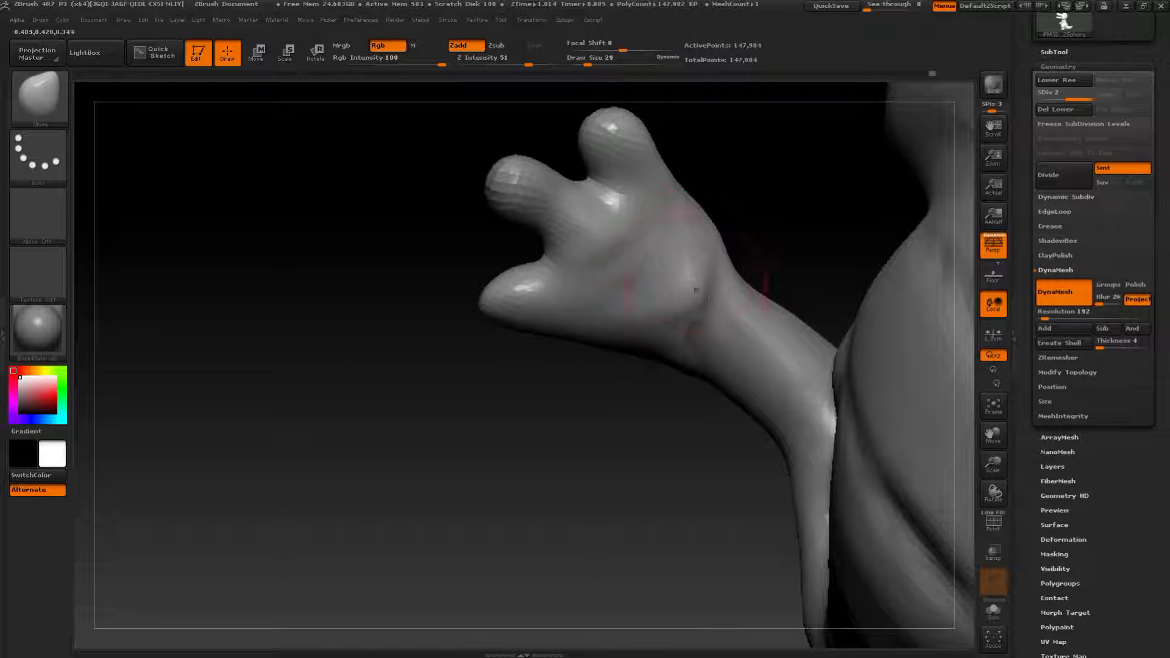
pyautogui.moveTo(696, 290); pyautogui.dragTo(691, 326)
pyautogui.moveTo(750, 273)
pyautogui.mouseDown()
pyautogui.moveTo(862, 248)
pyautogui.moveTo(768, 286)
pyautogui.moveTo(758, 311)
pyautogui.mouseUp()
pyautogui.moveTo(510, 416)
pyautogui.mouseDown()
pyautogui.moveTo(520, 330)
pyautogui.moveTo(535, 339)
pyautogui.mouseUp()
pyautogui.moveTo(697, 171)
pyautogui.mouseDown()
pyautogui.moveTo(668, 436)
pyautogui.moveTo(714, 472)
pyautogui.moveTo(640, 392)
pyautogui.moveTo(788, 262)
pyautogui.moveTo(773, 308)
pyautogui.mouseUp()
# - Carve claw sockets into the tips of the first two fingers with the ClayBuildup brush at draw size 7
pyautogui.press('b')
pyautogui.press('c')
pyautogui.press('b')
pyautogui.moveTo(293, 186)
pyautogui.mouseDown()
pyautogui.moveTo(329, 305)
pyautogui.moveTo(380, 322)
pyautogui.mouseUp()
pyautogui.press('s')
pyautogui.moveTo(448, 384); pyautogui.dragTo(437, 383)
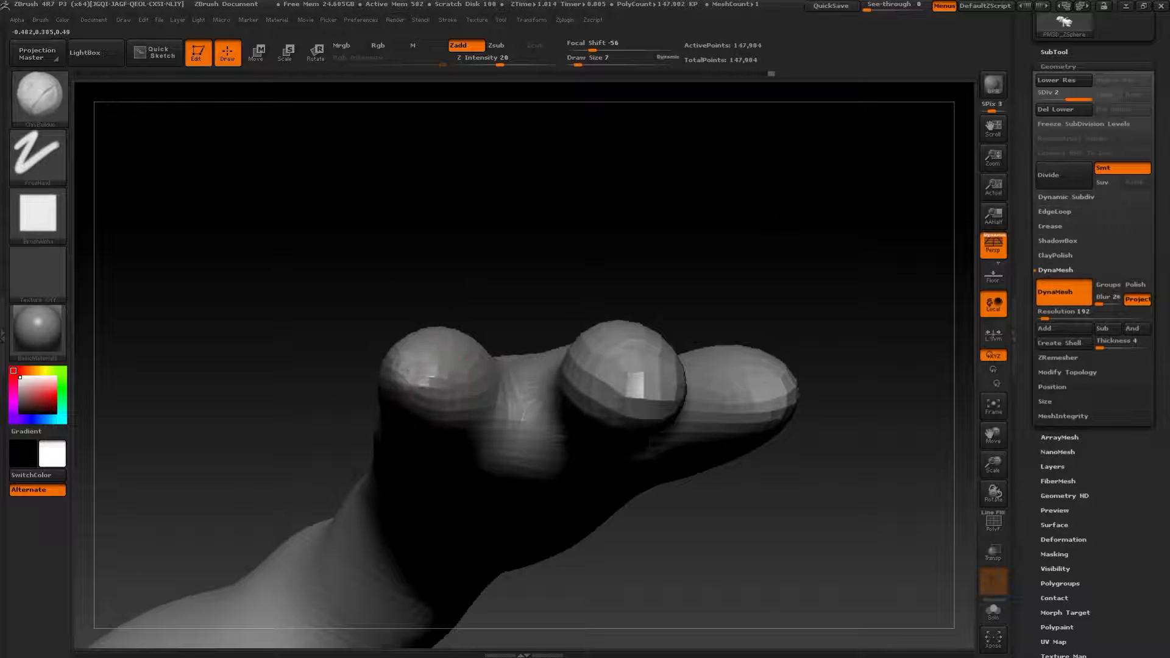
pyautogui.moveTo(613, 307); pyautogui.dragTo(618, 318)
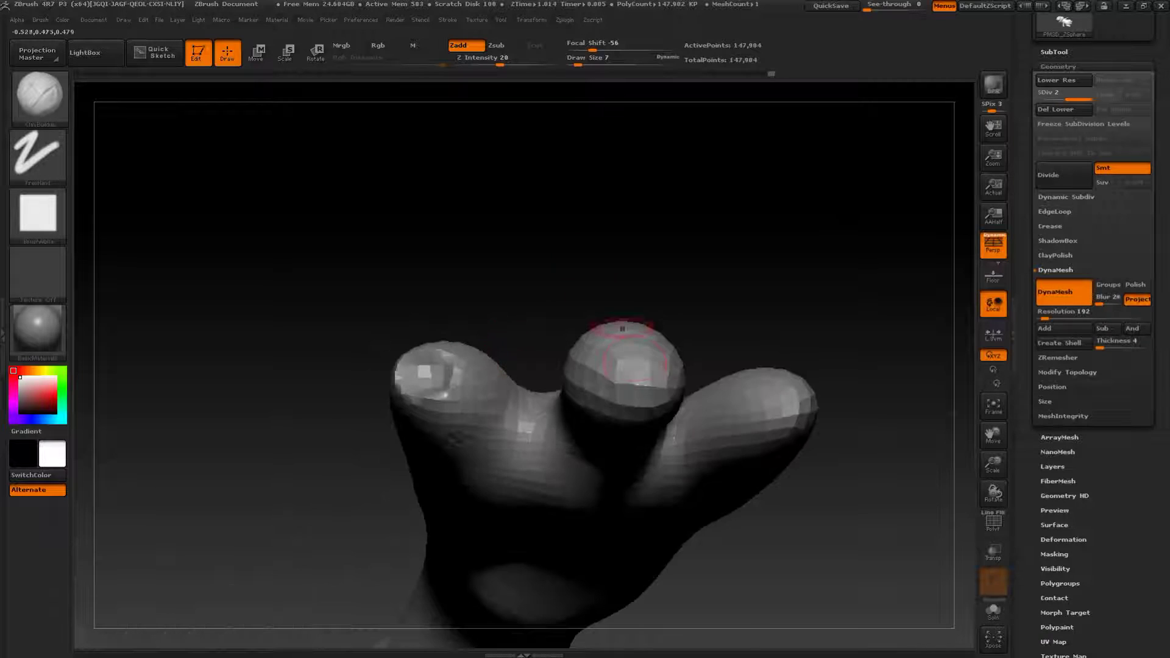
pyautogui.keyDown('alt'); pyautogui.moveTo(641, 371); pyautogui.dragTo(637, 399); pyautogui.keyUp('alt')
# - Carve a matching claw socket into the tip of the remaining finger with the ClayBuildup brush
pyautogui.moveTo(808, 317); pyautogui.dragTo(819, 351)
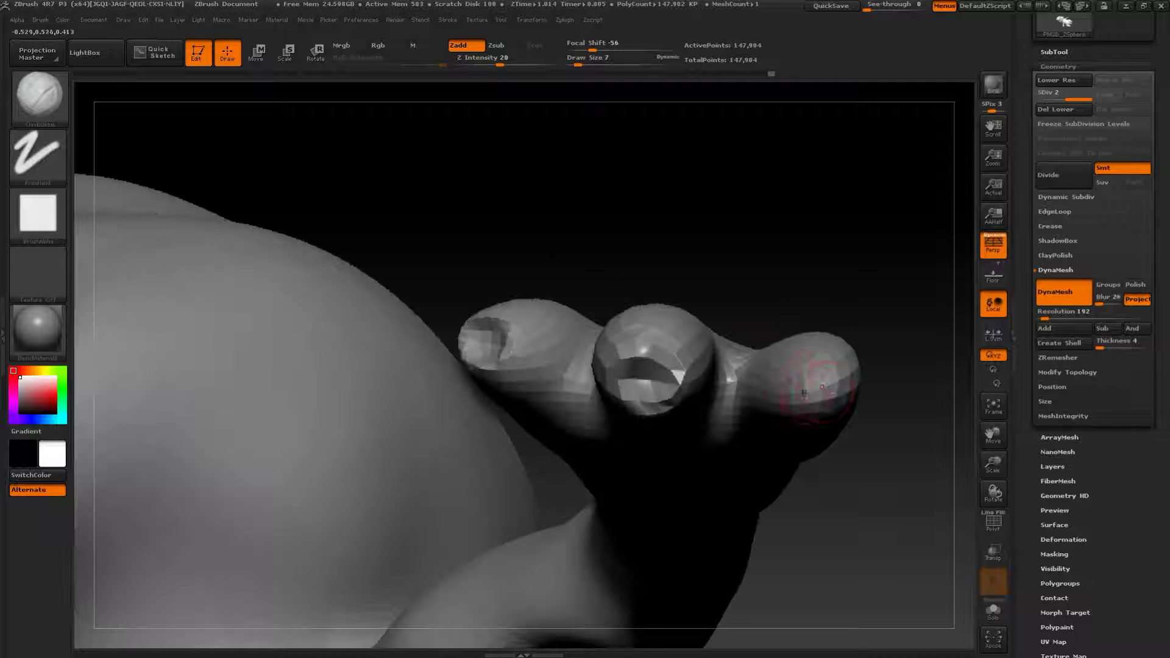
pyautogui.keyDown('alt'); pyautogui.moveTo(812, 393); pyautogui.dragTo(819, 396); pyautogui.keyUp('alt')
pyautogui.moveTo(865, 305)
pyautogui.mouseDown()
pyautogui.moveTo(802, 167)
pyautogui.moveTo(782, 382)
pyautogui.mouseUp()
pyautogui.moveTo(554, 457)
pyautogui.mouseDown()
pyautogui.moveTo(590, 500)
pyautogui.moveTo(594, 372)
pyautogui.mouseUp()
pyautogui.moveTo(854, 301)
pyautogui.keyDown('alt'); pyautogui.mouseDown()
pyautogui.moveTo(820, 356)
pyautogui.moveTo(831, 335)
pyautogui.moveTo(889, 305)
pyautogui.moveTo(794, 336)
pyautogui.mouseUp(); pyautogui.keyUp('alt')
# - Reshape the upper arm and armpit with the Move brush at draw sizes 56 and 37
pyautogui.press('b')
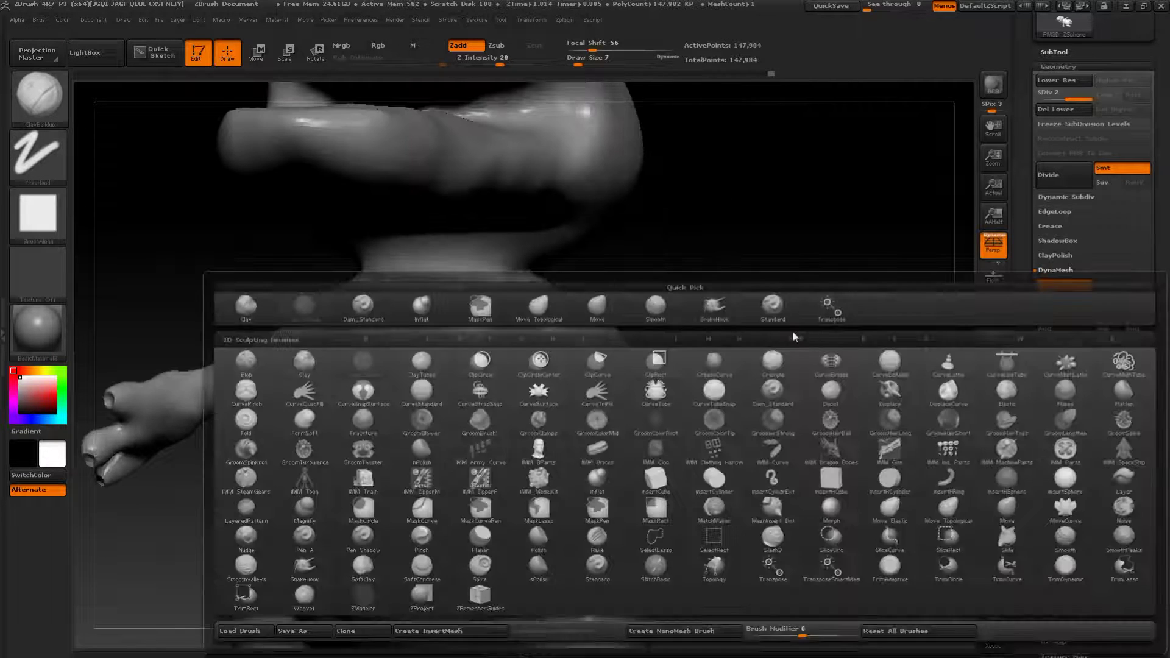
pyautogui.click(598, 308)
pyautogui.press('s')
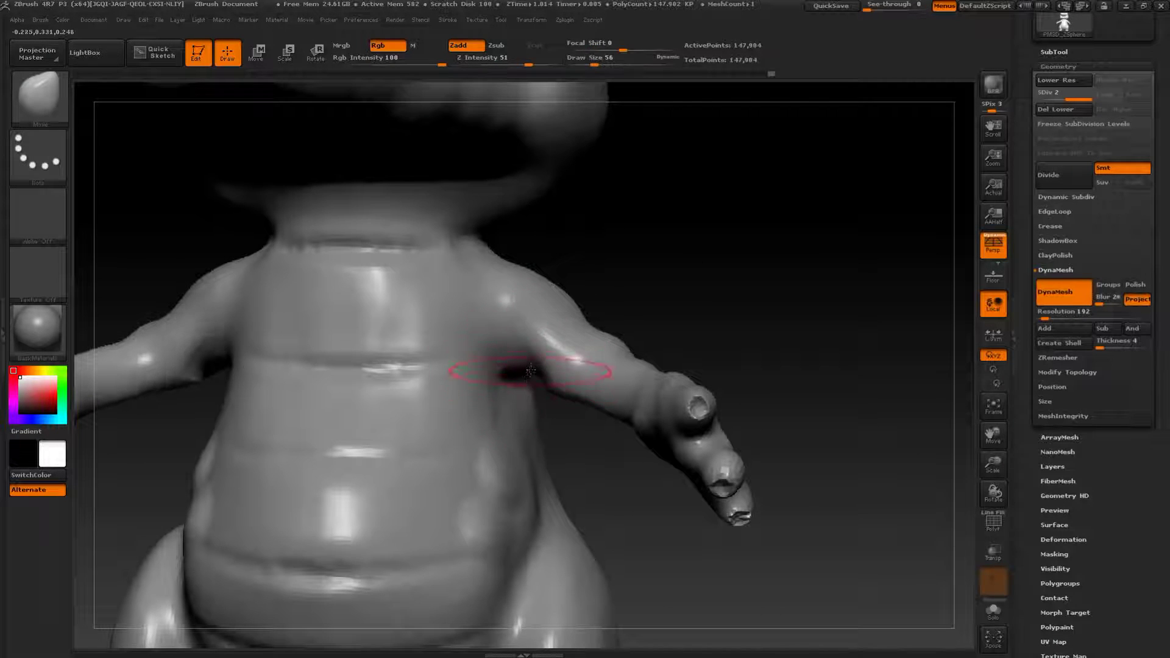
pyautogui.moveTo(578, 333); pyautogui.dragTo(589, 323)
pyautogui.press('s')
pyautogui.moveTo(538, 392); pyautogui.dragTo(543, 380)
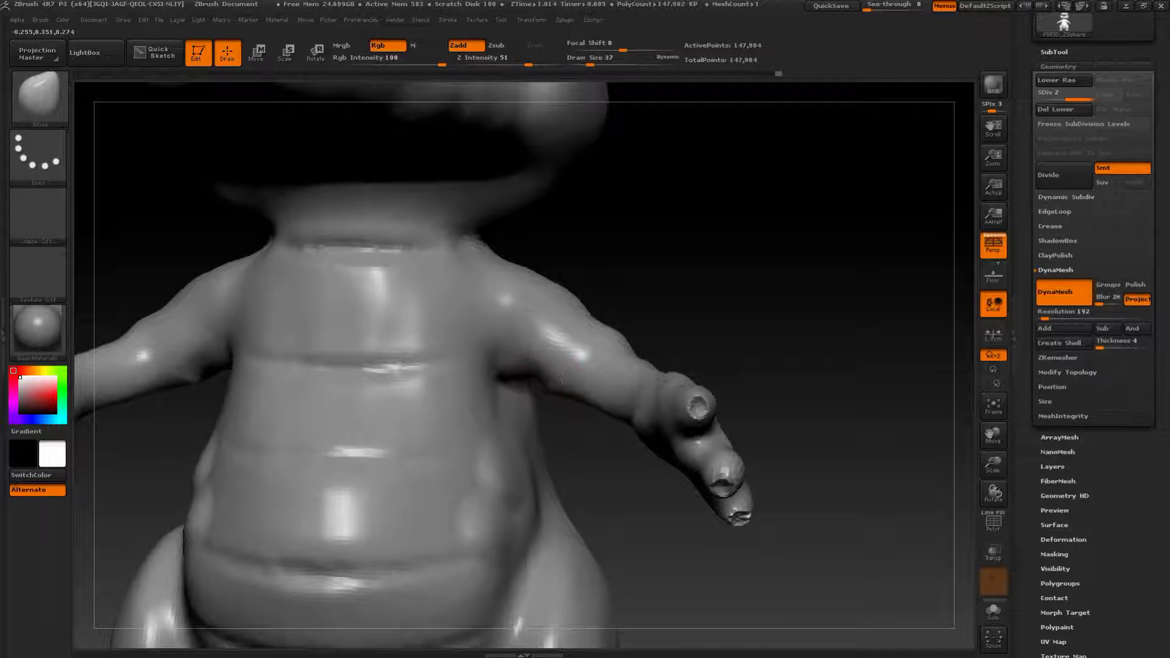
pyautogui.moveTo(661, 302)
pyautogui.keyDown('alt'); pyautogui.mouseDown()
pyautogui.moveTo(734, 236)
pyautogui.moveTo(853, 268)
pyautogui.moveTo(736, 362)
pyautogui.moveTo(523, 454)
pyautogui.mouseUp(); pyautogui.keyUp('alt')
pyautogui.moveTo(183, 463); pyautogui.dragTo(354, 442)
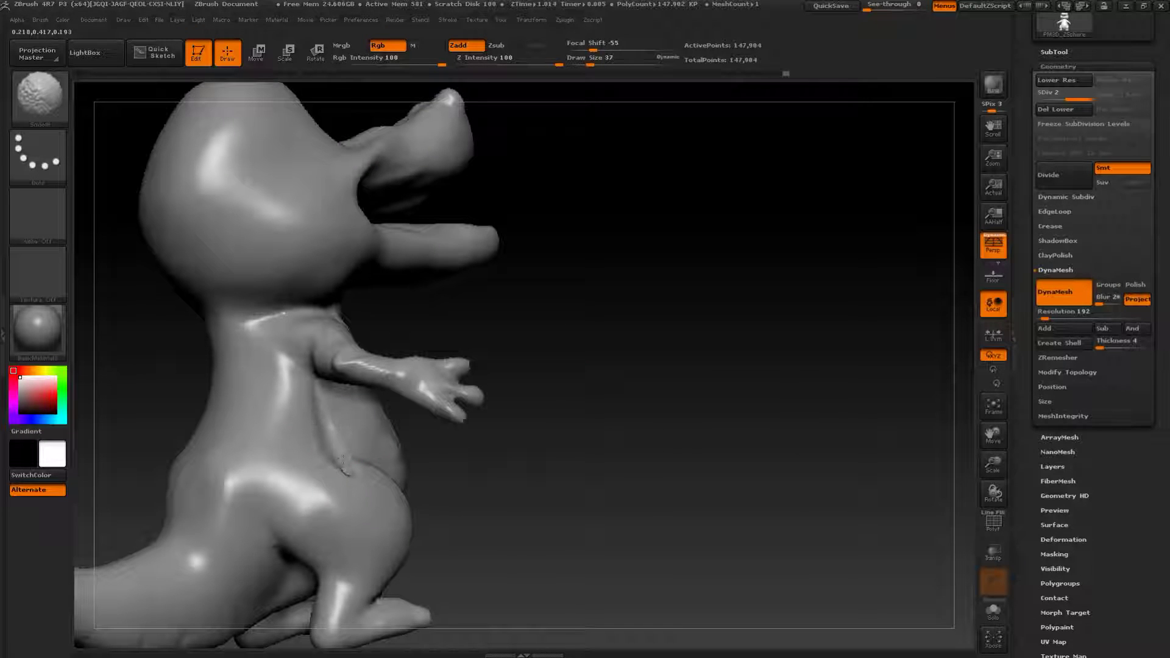
# - Drop the mesh to subdivision level 1, mask everything except the feet, and enlarge the feet with Transpose Scale
pyautogui.moveTo(468, 486)
pyautogui.keyDown('alt'); pyautogui.mouseDown()
pyautogui.moveTo(573, 459)
pyautogui.moveTo(721, 460)
pyautogui.moveTo(758, 525)
pyautogui.moveTo(765, 382)
pyautogui.moveTo(767, 510)
pyautogui.moveTo(700, 526)
pyautogui.moveTo(690, 512)
pyautogui.mouseUp(); pyautogui.keyUp('alt')
pyautogui.press('s')
pyautogui.press('s')
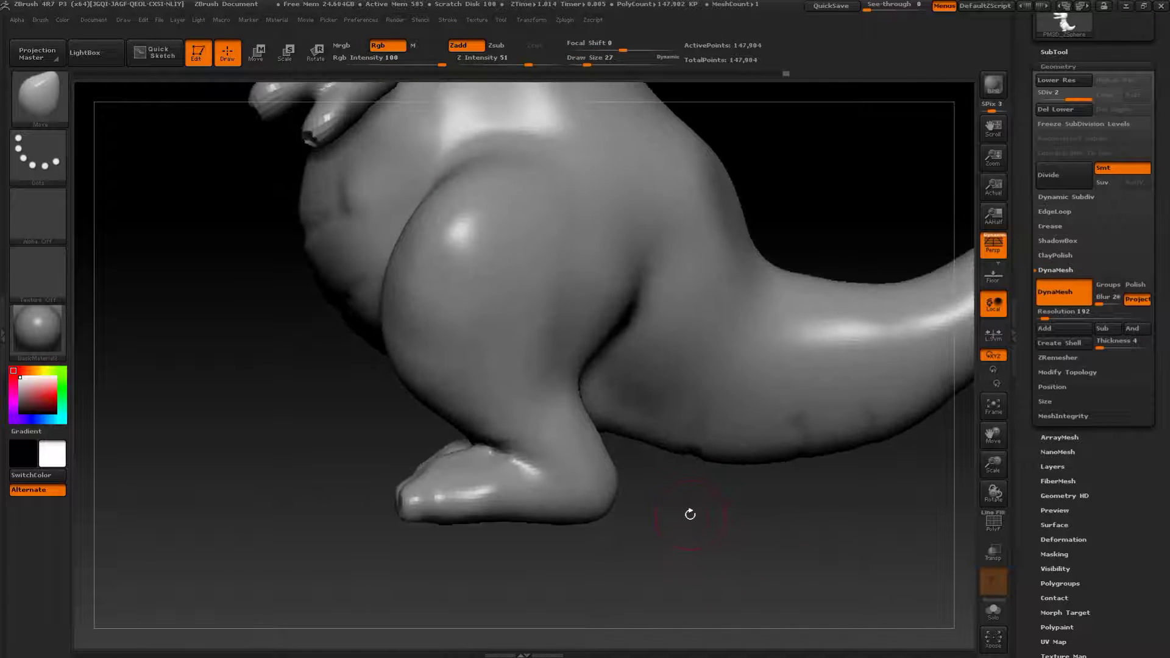
pyautogui.hotkey('shift', 'd')
pyautogui.press('e')
pyautogui.moveTo(514, 403)
pyautogui.keyDown('ctrl'); pyautogui.mouseDown()
pyautogui.moveTo(527, 457)
pyautogui.moveTo(573, 485)
pyautogui.moveTo(504, 512)
pyautogui.moveTo(517, 528)
pyautogui.moveTo(662, 512)
pyautogui.moveTo(688, 469)
pyautogui.mouseUp(); pyautogui.keyUp('ctrl')
pyautogui.keyDown('ctrl'); pyautogui.moveTo(438, 427); pyautogui.dragTo(448, 479); pyautogui.keyUp('ctrl')
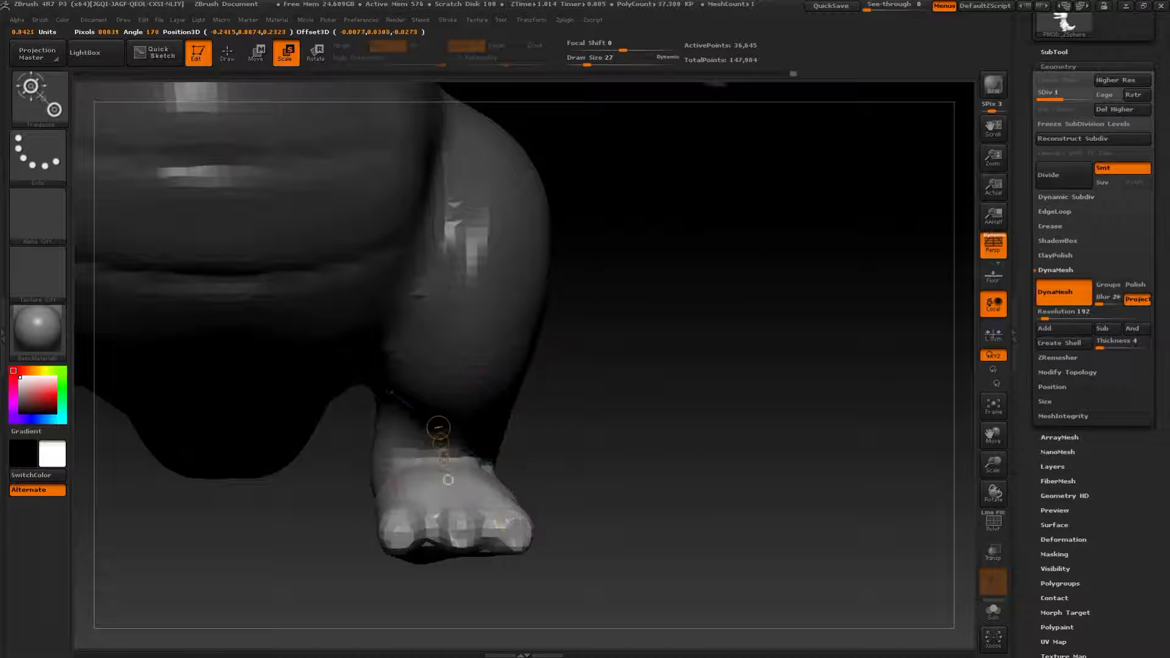
pyautogui.moveTo(734, 525); pyautogui.dragTo(610, 541)
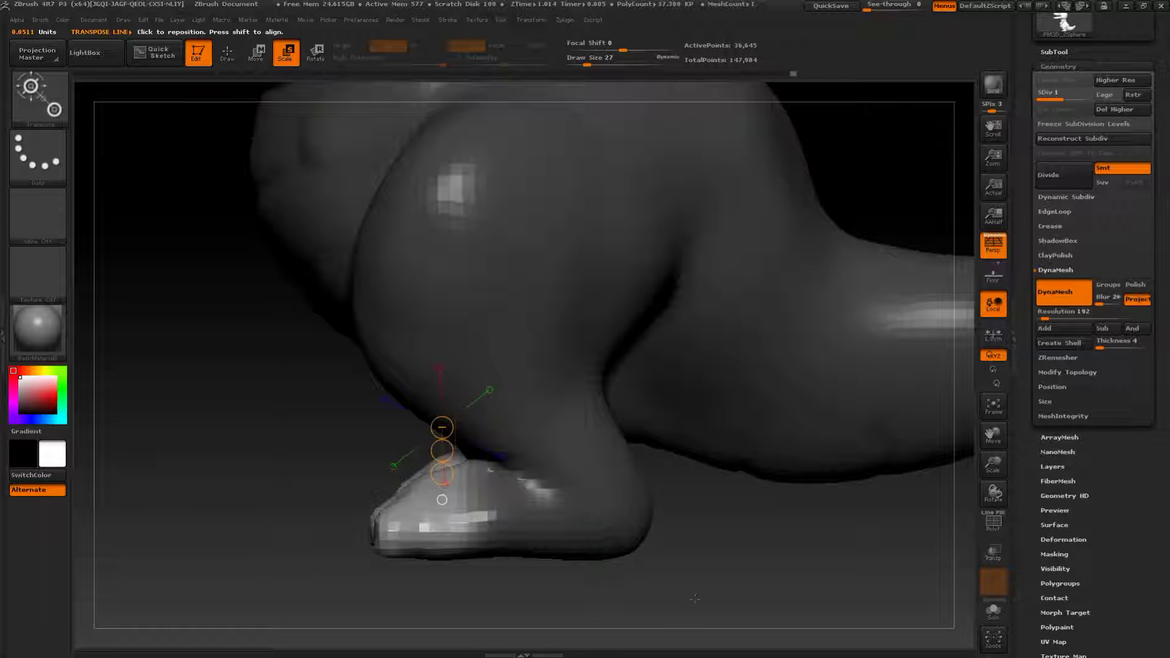
pyautogui.keyDown('ctrl'); pyautogui.keyDown('alt'); pyautogui.moveTo(688, 594); pyautogui.dragTo(360, 458); pyautogui.keyUp('alt'); pyautogui.keyUp('ctrl')
pyautogui.moveTo(702, 569); pyautogui.dragTo(659, 541)
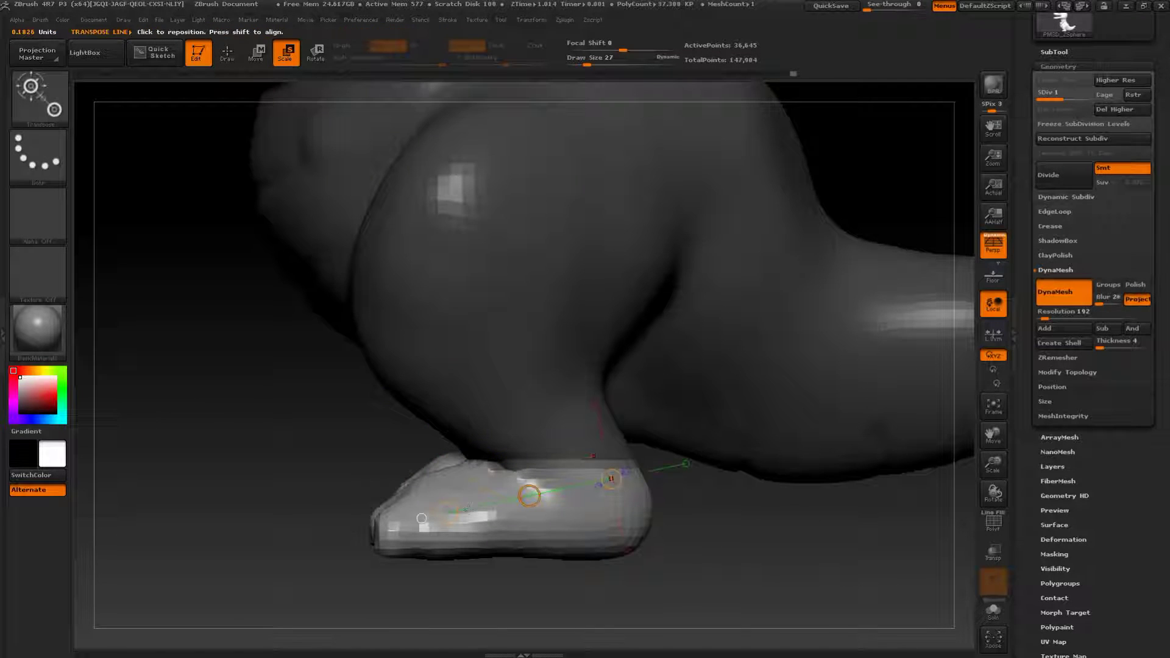
pyautogui.moveTo(453, 509); pyautogui.dragTo(433, 514)
# - Move the feet inward under the legs with Transpose Move and clear the mask
pyautogui.press('q')
pyautogui.moveTo(695, 530)
pyautogui.mouseDown()
pyautogui.moveTo(726, 518)
pyautogui.moveTo(736, 532)
pyautogui.moveTo(694, 489)
pyautogui.moveTo(750, 397)
pyautogui.moveTo(751, 558)
pyautogui.mouseUp()
pyautogui.press('w')
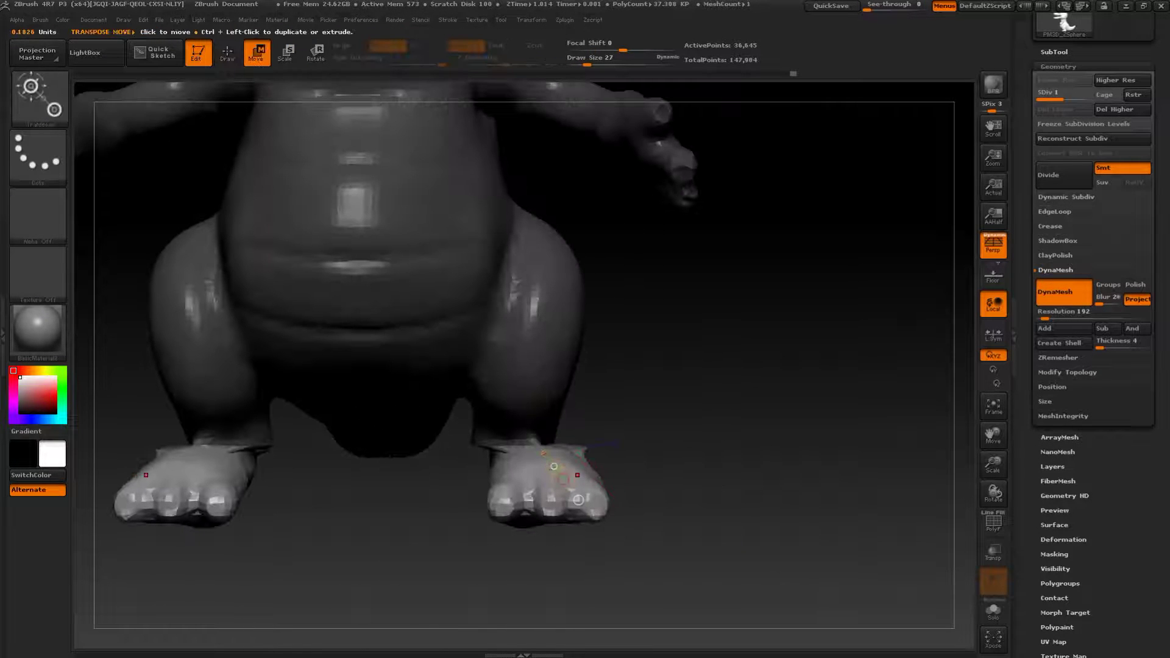
pyautogui.moveTo(554, 466); pyautogui.dragTo(526, 466)
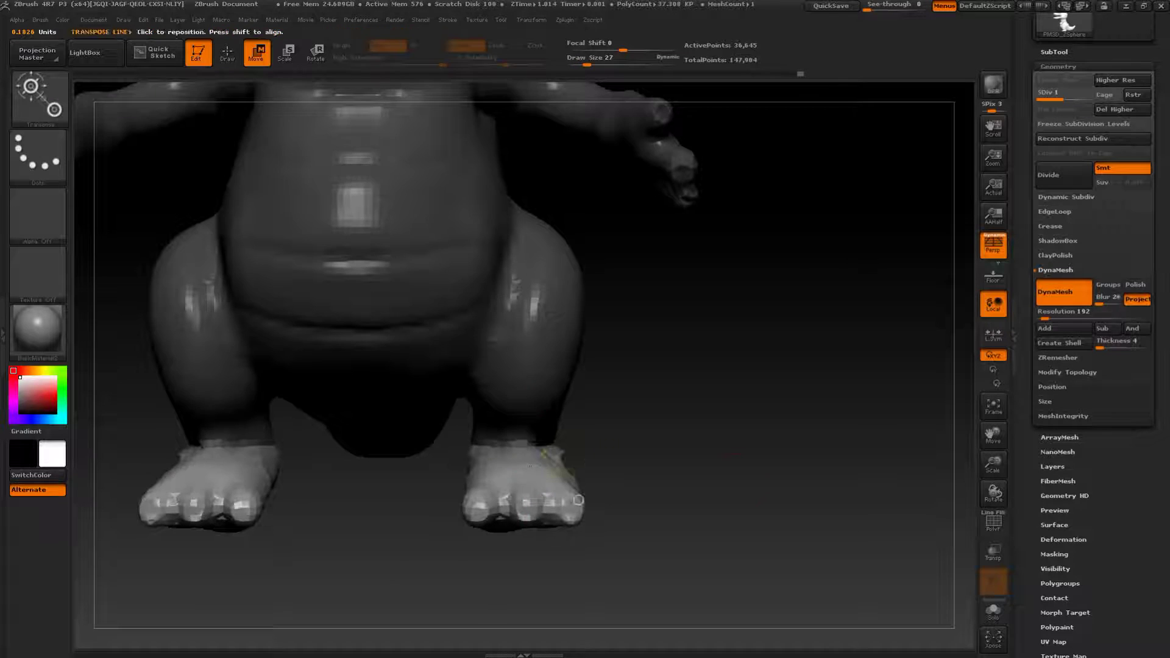
pyautogui.press('q')
pyautogui.keyDown('alt'); pyautogui.moveTo(695, 439); pyautogui.dragTo(700, 265); pyautogui.keyUp('alt')
pyautogui.keyDown('ctrl'); pyautogui.keyDown('alt'); pyautogui.moveTo(726, 491); pyautogui.dragTo(203, 148); pyautogui.keyUp('alt'); pyautogui.keyUp('ctrl')
# - Reshape the lower jaw and its rim with the Move brush at draw sizes 65 and 77
pyautogui.moveTo(820, 314); pyautogui.dragTo(766, 414)
pyautogui.moveTo(837, 166)
pyautogui.keyDown('alt'); pyautogui.mouseDown()
pyautogui.moveTo(845, 585)
pyautogui.moveTo(902, 566)
pyautogui.mouseUp(); pyautogui.keyUp('alt')
pyautogui.press('s')
pyautogui.moveTo(535, 381); pyautogui.dragTo(544, 381)
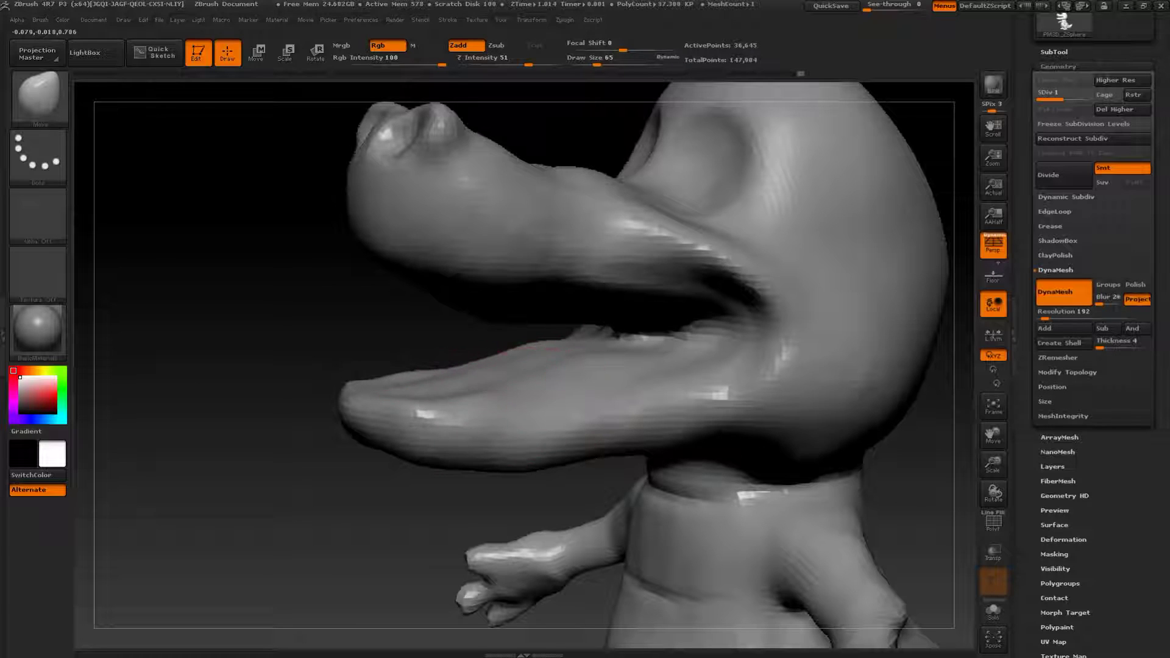
pyautogui.moveTo(590, 342); pyautogui.dragTo(590, 367)
pyautogui.moveTo(311, 350); pyautogui.dragTo(319, 414)
pyautogui.press('s')
pyautogui.moveTo(559, 375); pyautogui.dragTo(591, 373)
pyautogui.moveTo(366, 494)
pyautogui.mouseDown()
pyautogui.moveTo(319, 511)
pyautogui.moveTo(308, 482)
pyautogui.mouseUp()
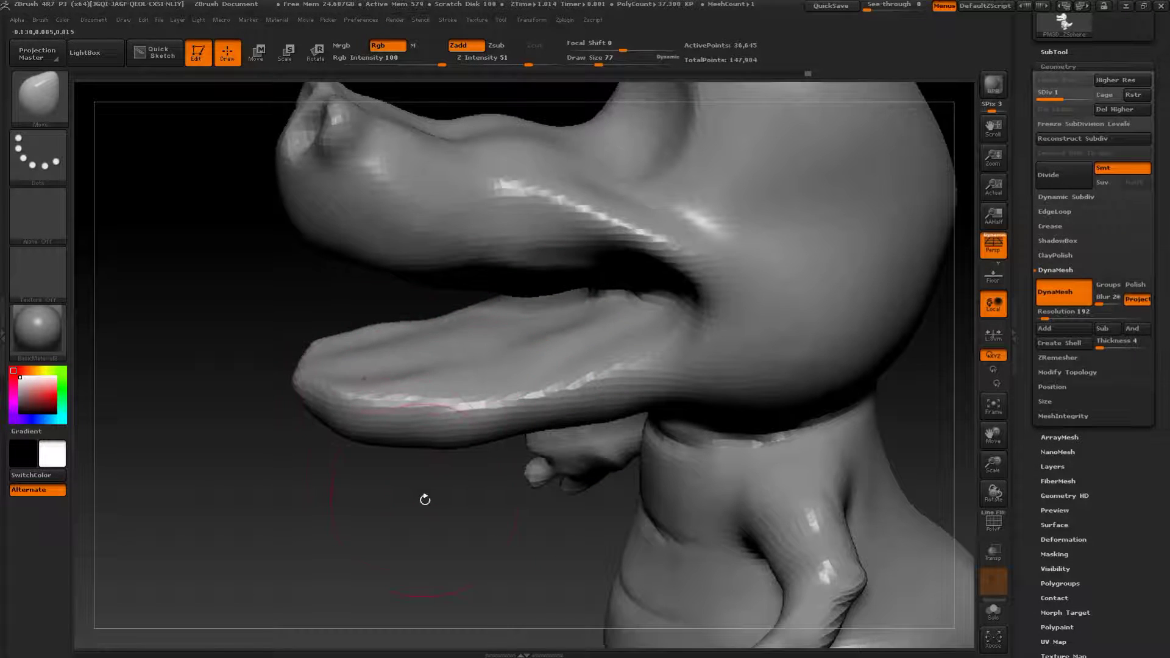
# - Sculpt the inside of the mouth and the inner cheek with the ClayBuildup brush at draw size 68
pyautogui.press('b')
pyautogui.click(102, 306)
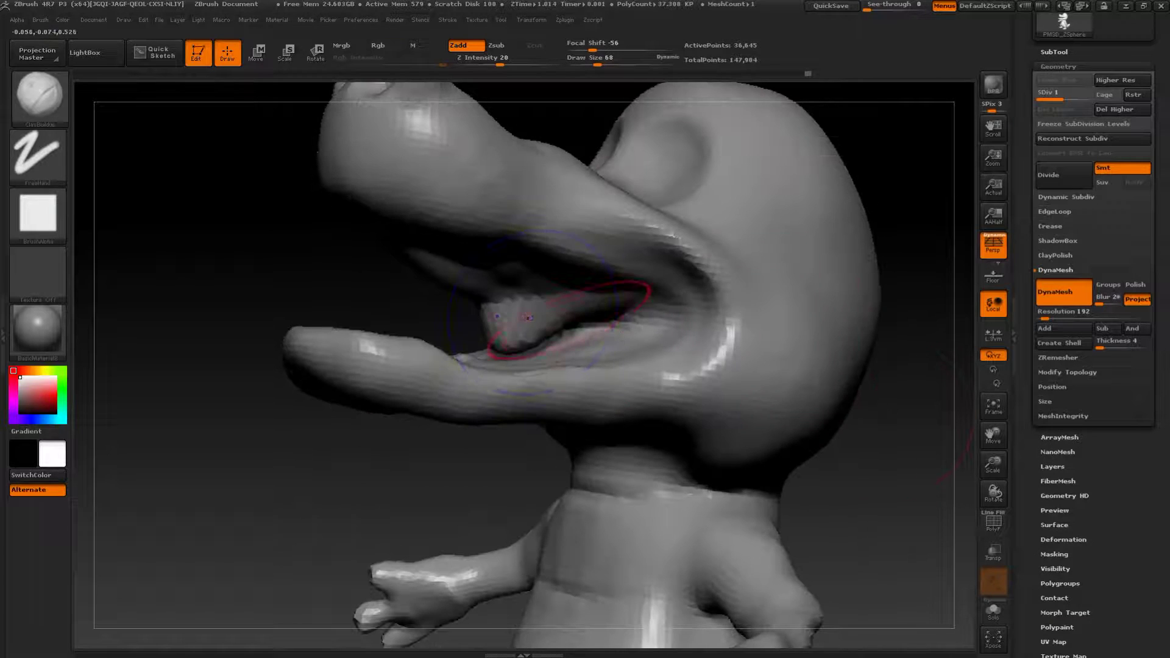
pyautogui.press('shift')
pyautogui.moveTo(356, 287)
pyautogui.mouseDown()
pyautogui.moveTo(531, 289)
pyautogui.moveTo(567, 259)
pyautogui.mouseUp()
pyautogui.moveTo(715, 274); pyautogui.dragTo(774, 275)
pyautogui.moveTo(509, 363); pyautogui.dragTo(443, 384)
pyautogui.moveTo(573, 341)
pyautogui.mouseDown()
pyautogui.moveTo(602, 340)
pyautogui.moveTo(567, 307)
pyautogui.mouseUp()
pyautogui.moveTo(451, 310)
pyautogui.mouseDown()
pyautogui.moveTo(482, 333)
pyautogui.moveTo(472, 372)
pyautogui.mouseUp()
pyautogui.moveTo(652, 299); pyautogui.dragTo(576, 305)
pyautogui.moveTo(421, 298); pyautogui.dragTo(529, 329)
# - Build up the cheek fold around the mouth corner with ClayBuildup at draw size 68
pyautogui.moveTo(683, 284); pyautogui.dragTo(701, 231)
pyautogui.moveTo(595, 256)
pyautogui.mouseDown()
pyautogui.moveTo(549, 265)
pyautogui.moveTo(418, 381)
pyautogui.mouseUp()
pyautogui.moveTo(768, 242)
pyautogui.mouseDown()
pyautogui.moveTo(588, 314)
pyautogui.moveTo(601, 334)
pyautogui.moveTo(667, 344)
pyautogui.mouseUp()
pyautogui.moveTo(839, 253); pyautogui.dragTo(908, 293)
pyautogui.moveTo(533, 333); pyautogui.dragTo(485, 329)
pyautogui.moveTo(792, 290); pyautogui.dragTo(893, 311)
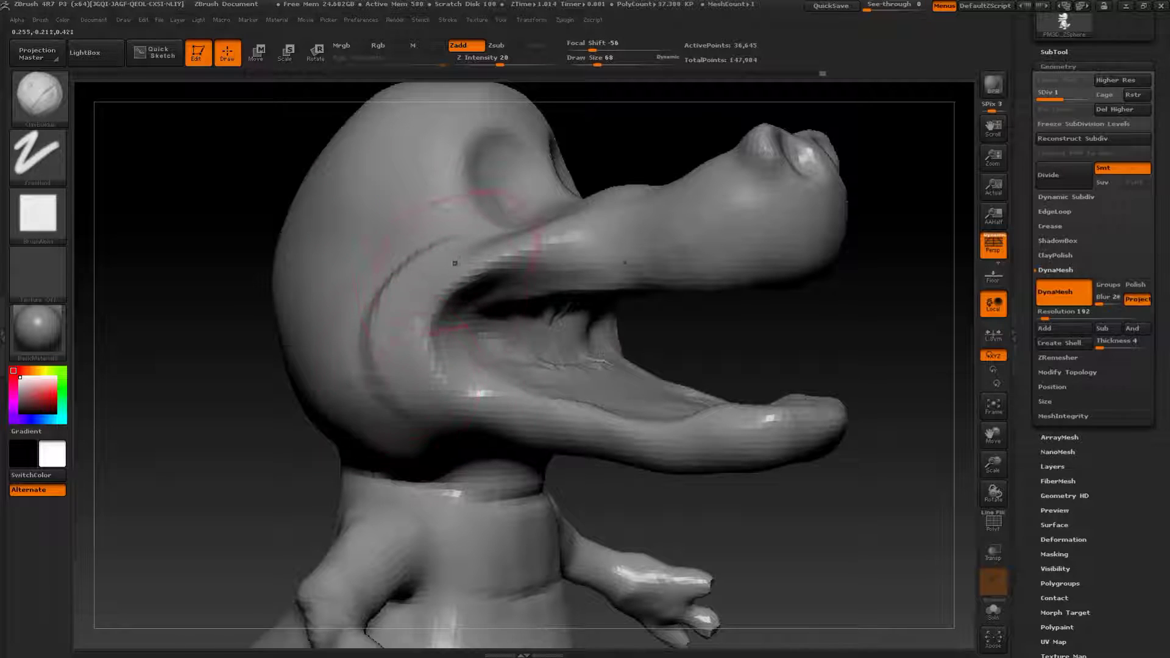
pyautogui.moveTo(419, 303); pyautogui.dragTo(434, 336)
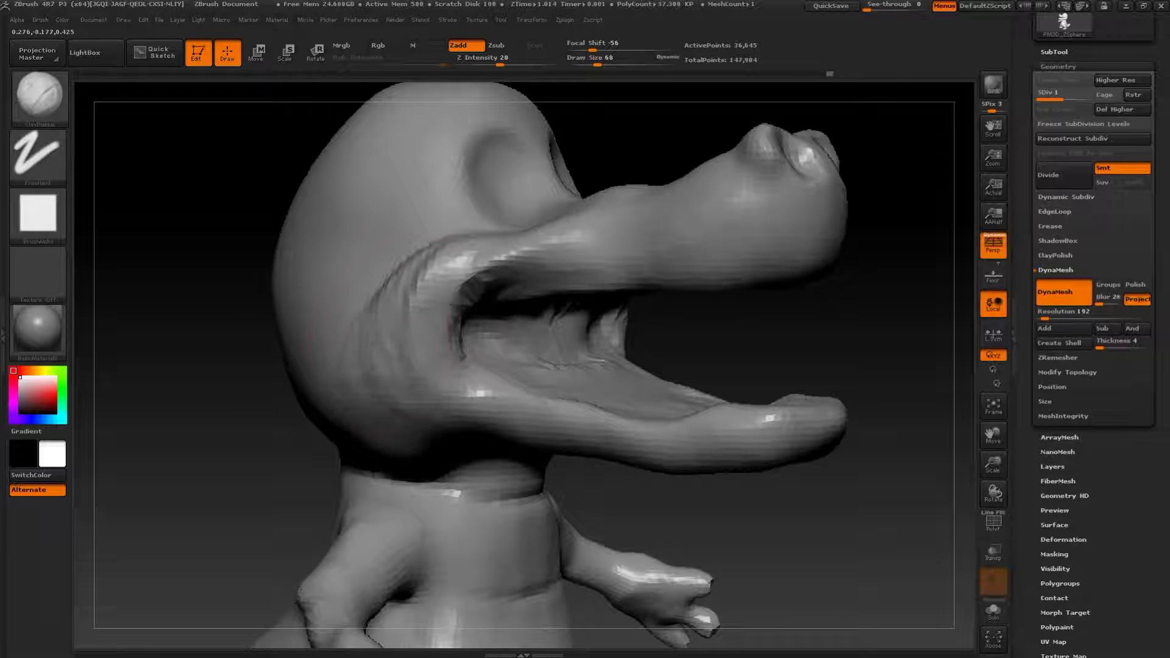
# - Pull down the upper lip's edge along the snout with the Move Topological brush at draw size 97
pyautogui.moveTo(865, 481)
pyautogui.keyDown('alt'); pyautogui.mouseDown()
pyautogui.moveTo(815, 410)
pyautogui.moveTo(831, 445)
pyautogui.moveTo(825, 371)
pyautogui.moveTo(854, 312)
pyautogui.moveTo(779, 360)
pyautogui.mouseUp(); pyautogui.keyUp('alt')
pyautogui.press('b')
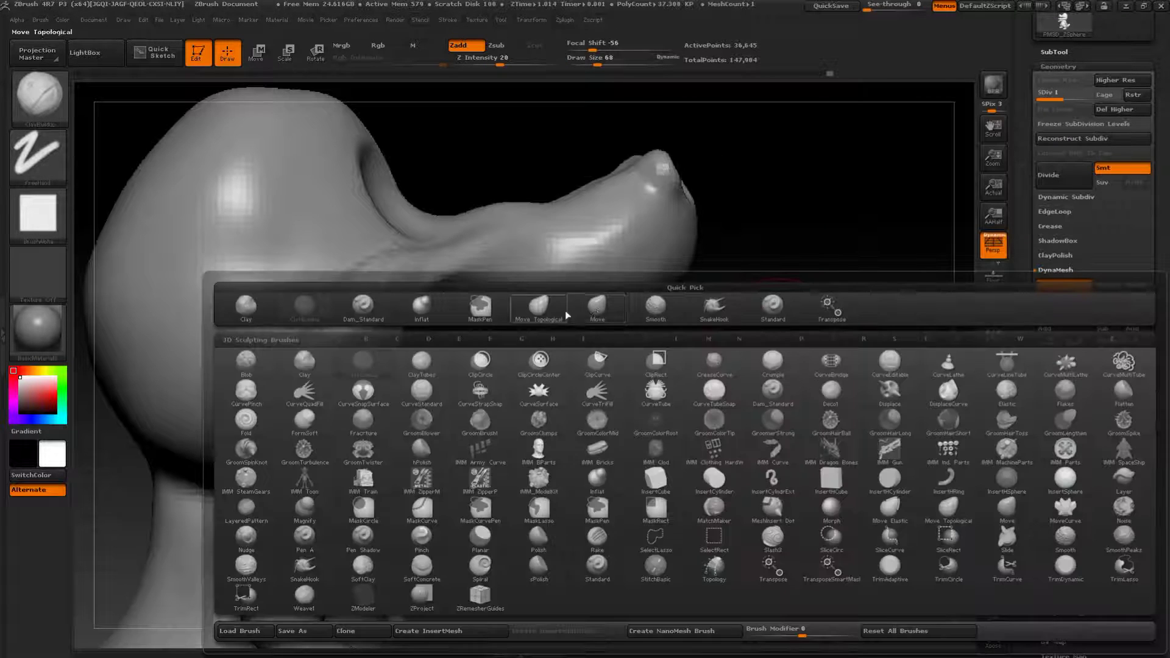
pyautogui.click(600, 309)
pyautogui.moveTo(733, 281); pyautogui.dragTo(721, 279)
pyautogui.press('b')
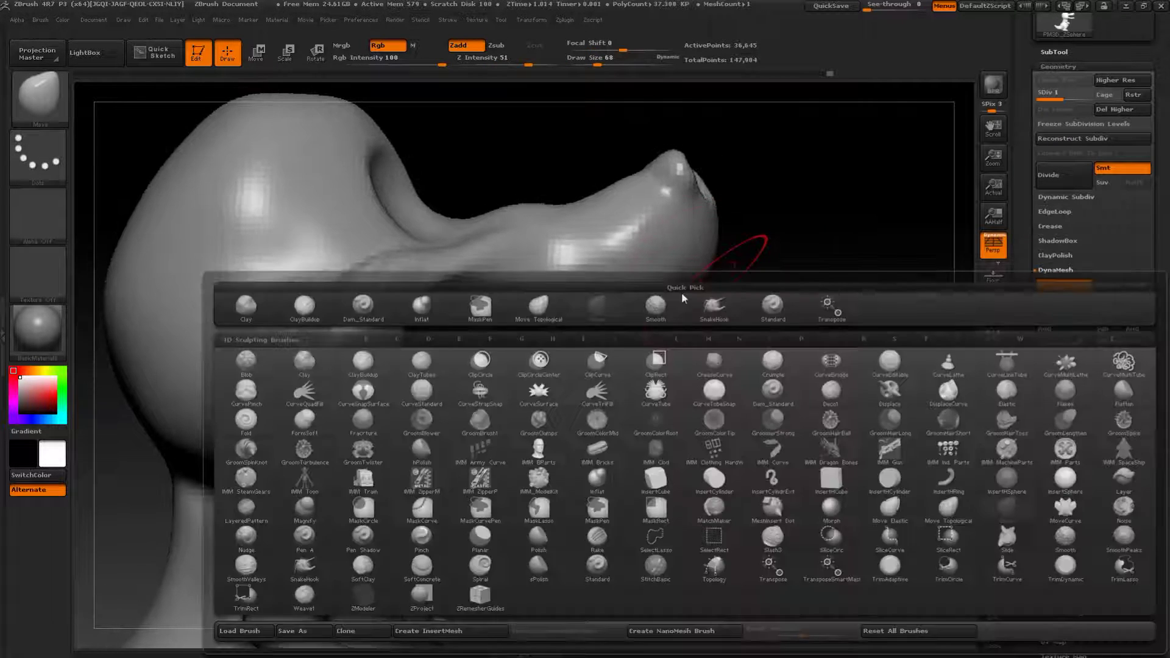
pyautogui.click(551, 312)
pyautogui.press('s')
pyautogui.moveTo(669, 314); pyautogui.dragTo(677, 314)
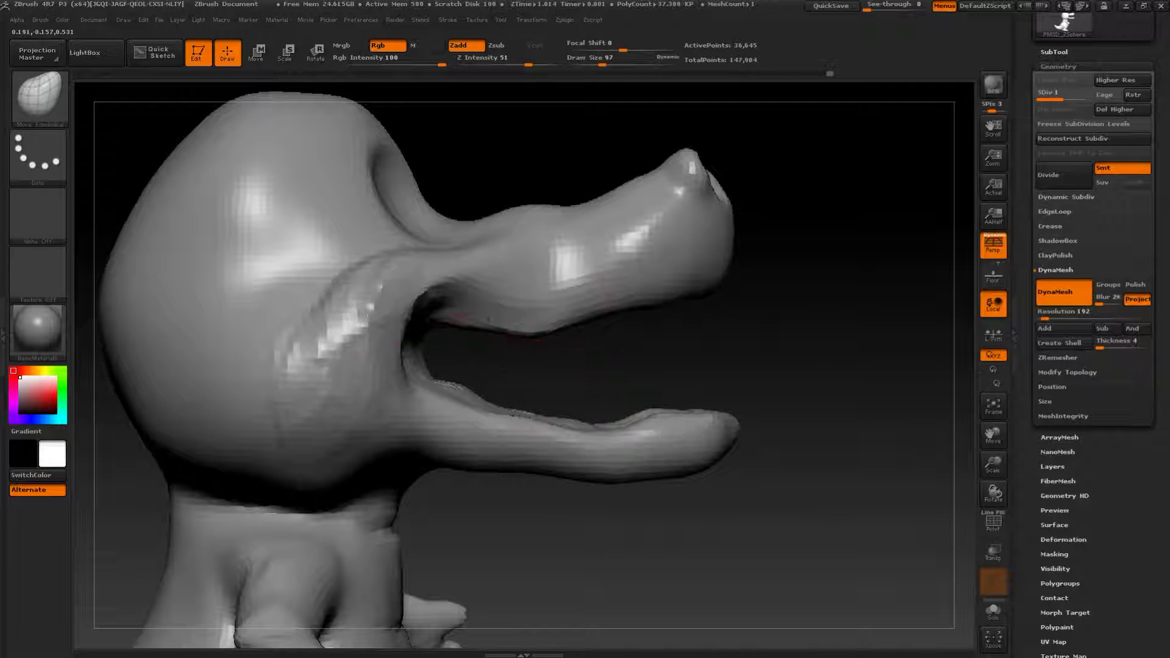
pyautogui.moveTo(489, 318); pyautogui.dragTo(491, 332)
pyautogui.moveTo(623, 305); pyautogui.dragTo(624, 331)
pyautogui.moveTo(792, 354); pyautogui.dragTo(701, 314)
pyautogui.moveTo(614, 282); pyautogui.dragTo(612, 296)
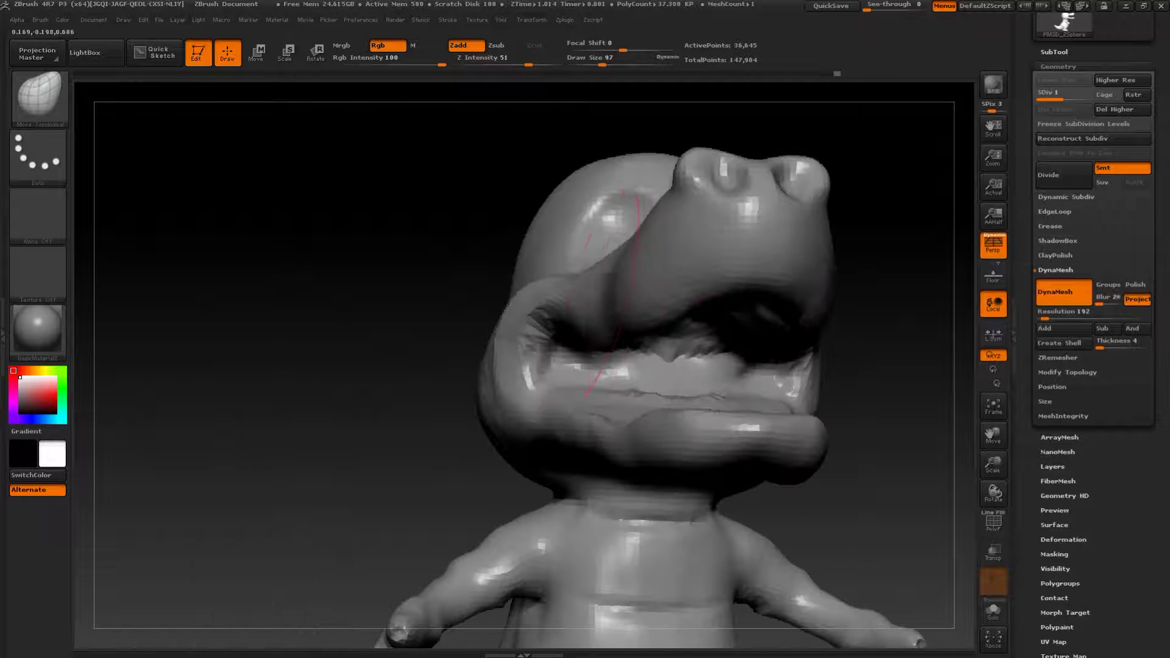
pyautogui.moveTo(898, 360); pyautogui.dragTo(274, 415)
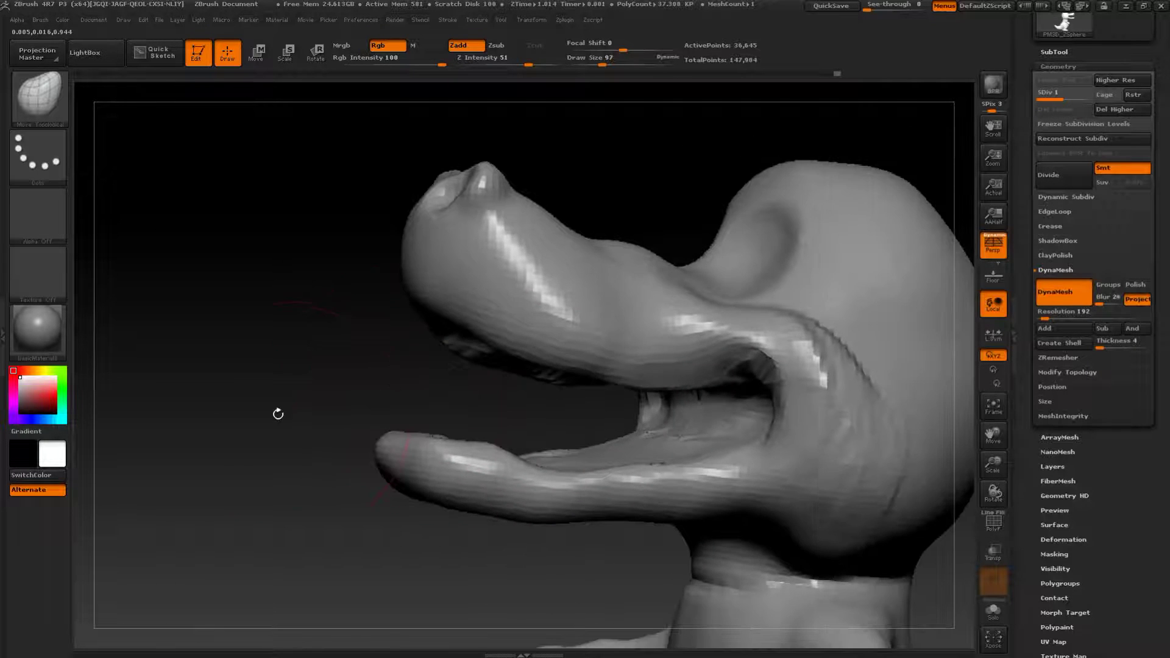
# - Refine the lower edge and front of the snout with the Move Topological brush at draw size 97
pyautogui.moveTo(566, 393); pyautogui.dragTo(545, 375)
pyautogui.press('s')
pyautogui.moveTo(684, 368)
pyautogui.mouseDown()
pyautogui.moveTo(694, 381)
pyautogui.moveTo(721, 375)
pyautogui.mouseUp()
pyautogui.moveTo(634, 375); pyautogui.dragTo(633, 386)
pyautogui.moveTo(359, 333)
pyautogui.mouseDown()
pyautogui.moveTo(562, 300)
pyautogui.moveTo(488, 276)
pyautogui.mouseUp()
pyautogui.moveTo(414, 376); pyautogui.dragTo(385, 394)
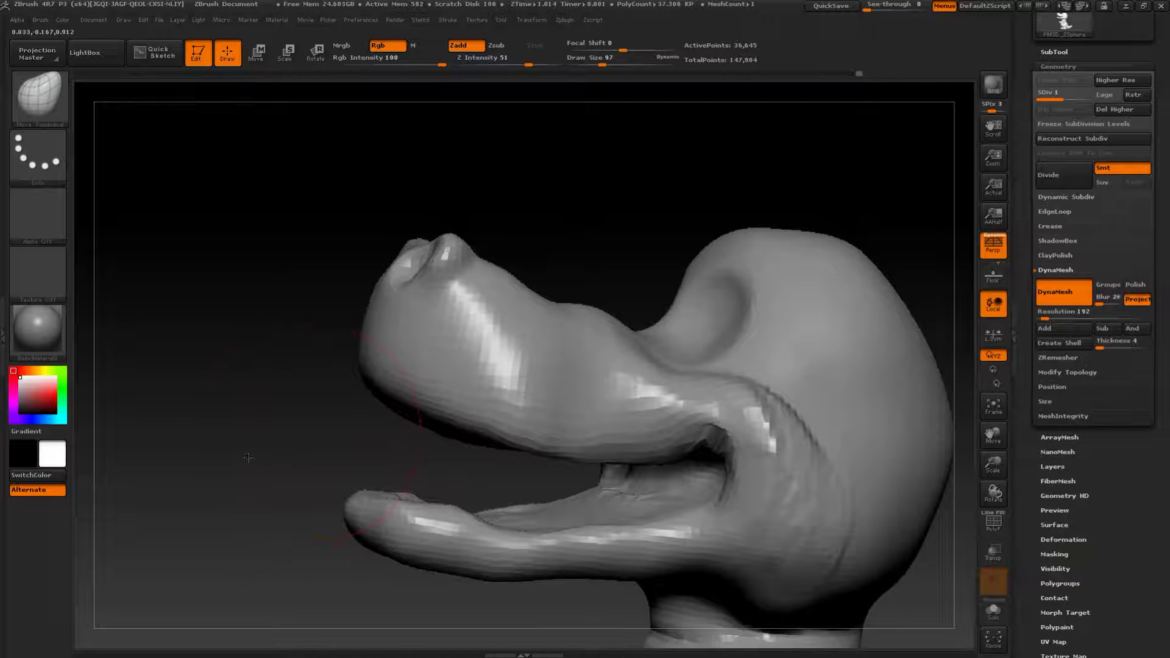
# - Reshape the front of the lower jaw with the Move Topological brush at draw size 68
pyautogui.moveTo(247, 466); pyautogui.dragTo(547, 387)
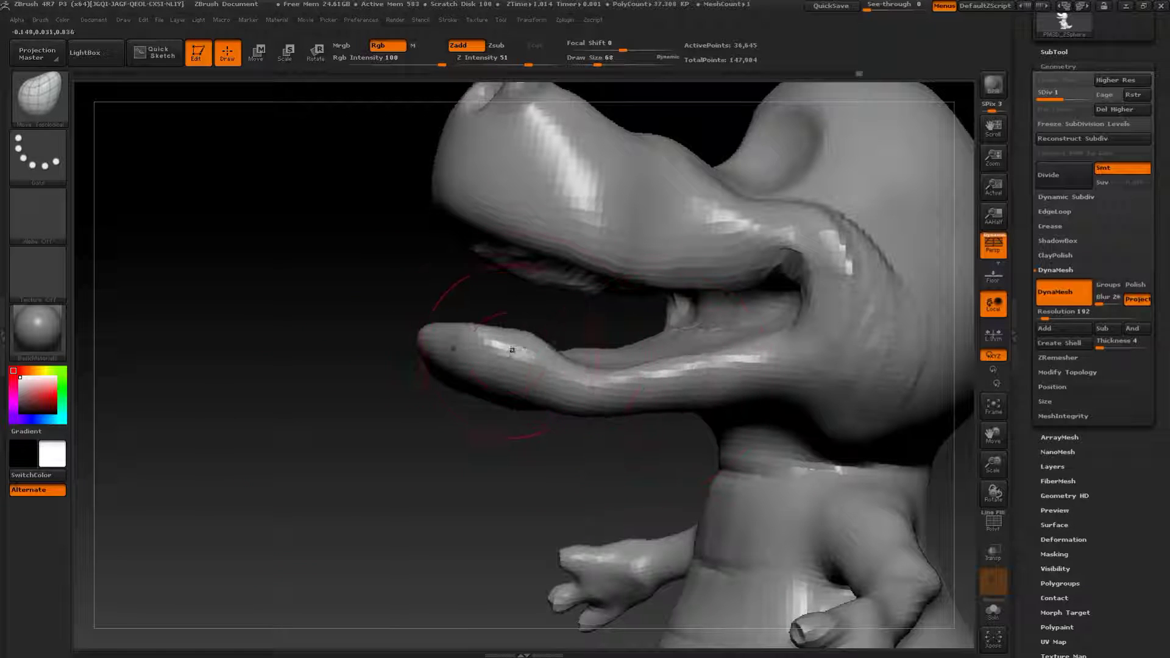
pyautogui.keyDown('alt'); pyautogui.moveTo(394, 389); pyautogui.dragTo(420, 396); pyautogui.keyUp('alt')
pyautogui.moveTo(610, 341); pyautogui.dragTo(686, 337)
pyautogui.keyDown('alt'); pyautogui.moveTo(689, 311); pyautogui.dragTo(721, 389); pyautogui.keyUp('alt')
# - Switch to the ClayBuildup brush at draw size 29
pyautogui.press('b')
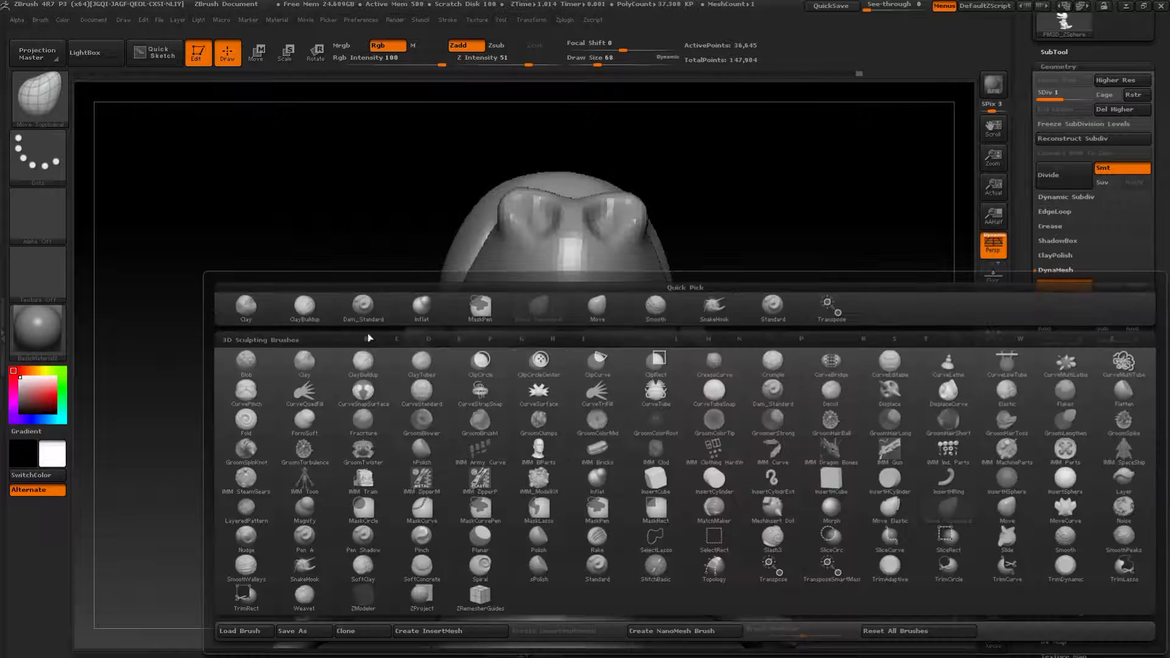
pyautogui.click(277, 304)
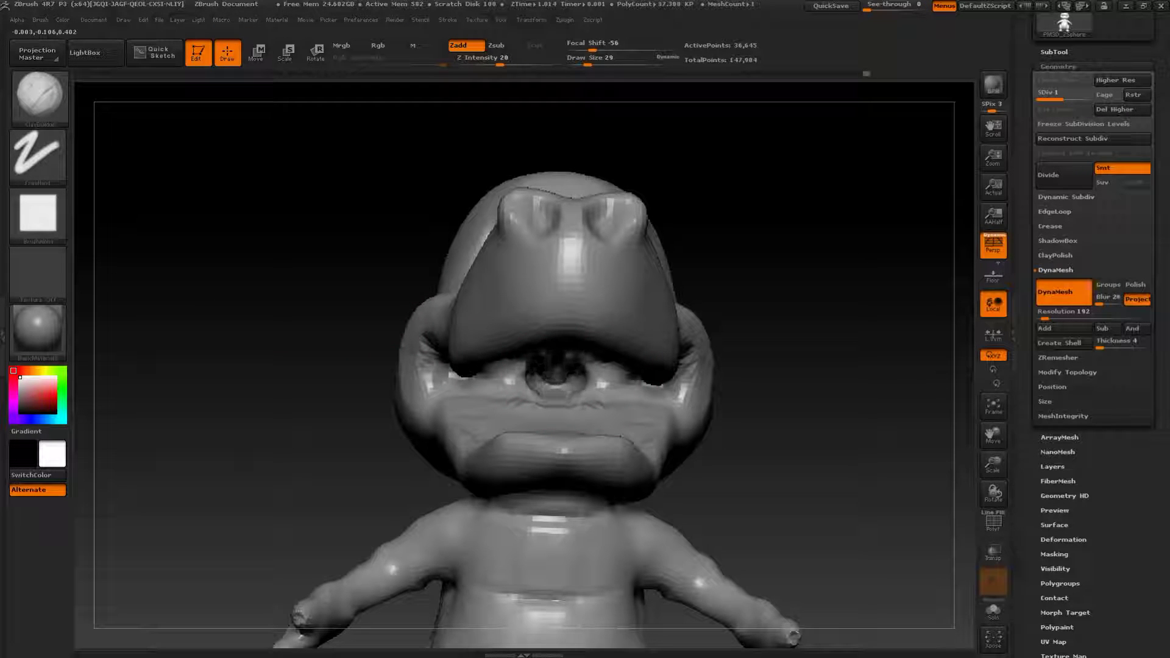
pyautogui.moveTo(759, 362); pyautogui.dragTo(882, 403)
pyautogui.moveTo(882, 403)
pyautogui.keyDown('alt'); pyautogui.mouseDown()
pyautogui.moveTo(828, 290)
pyautogui.moveTo(880, 325)
pyautogui.moveTo(885, 399)
pyautogui.moveTo(835, 334)
pyautogui.moveTo(833, 358)
pyautogui.moveTo(810, 342)
pyautogui.mouseUp(); pyautogui.keyUp('alt')
pyautogui.press('b')
# - Append a Sphere3D as a new subtool and make it the active one
pyautogui.click(1061, 52)
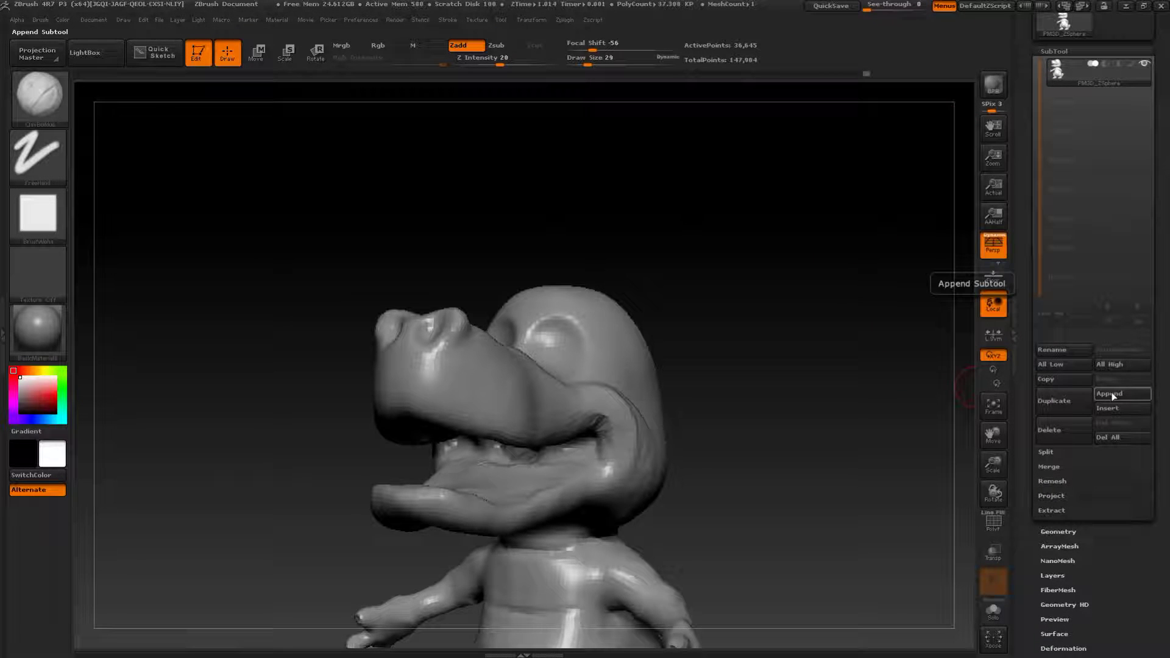
pyautogui.click(1112, 395)
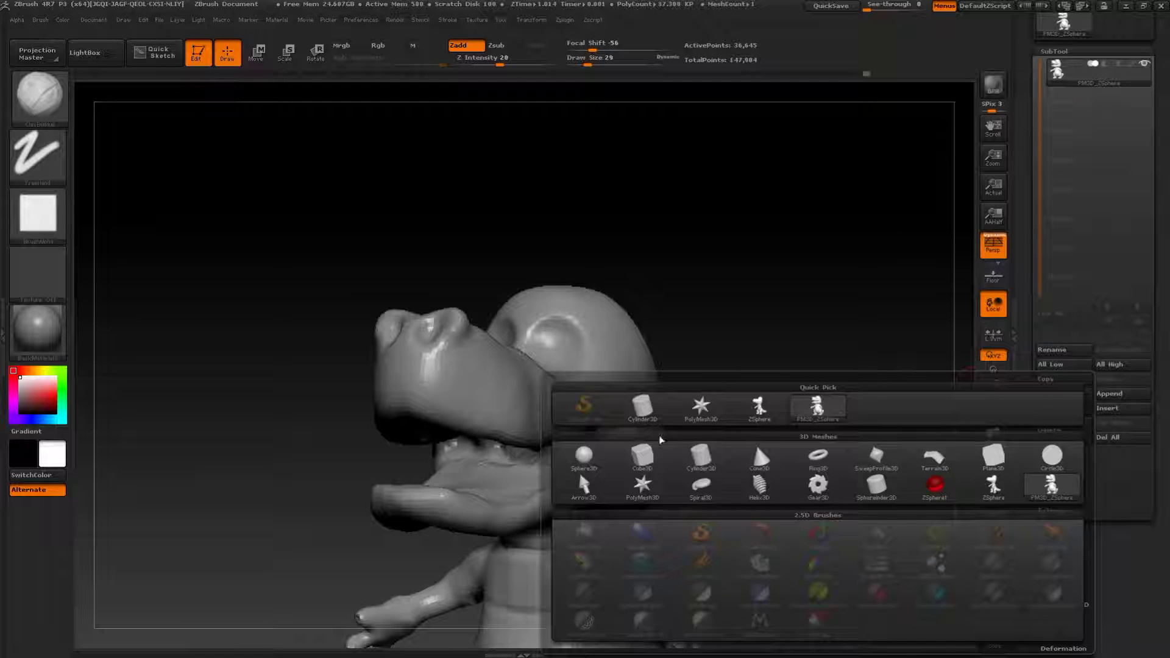
pyautogui.click(587, 457)
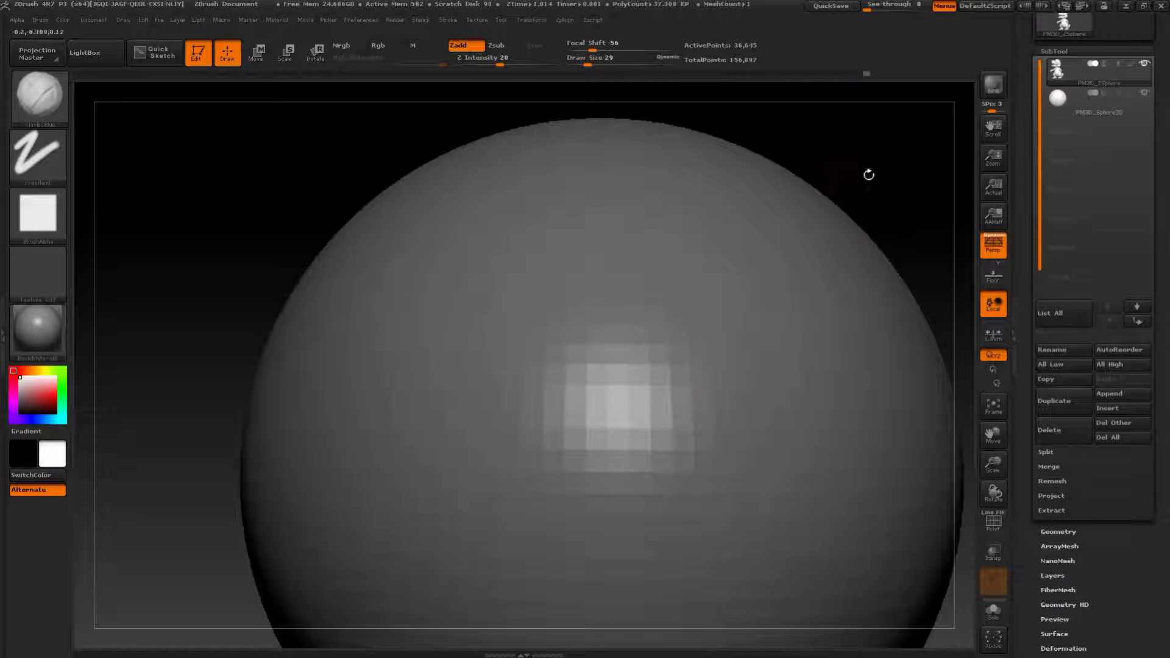
pyautogui.click(1057, 100)
pyautogui.keyDown('alt'); pyautogui.moveTo(914, 227); pyautogui.dragTo(720, 363); pyautogui.keyUp('alt')
# - Shrink the sphere to roughly eyeball size with Transpose Scale and bring it above the head
pyautogui.press('e')
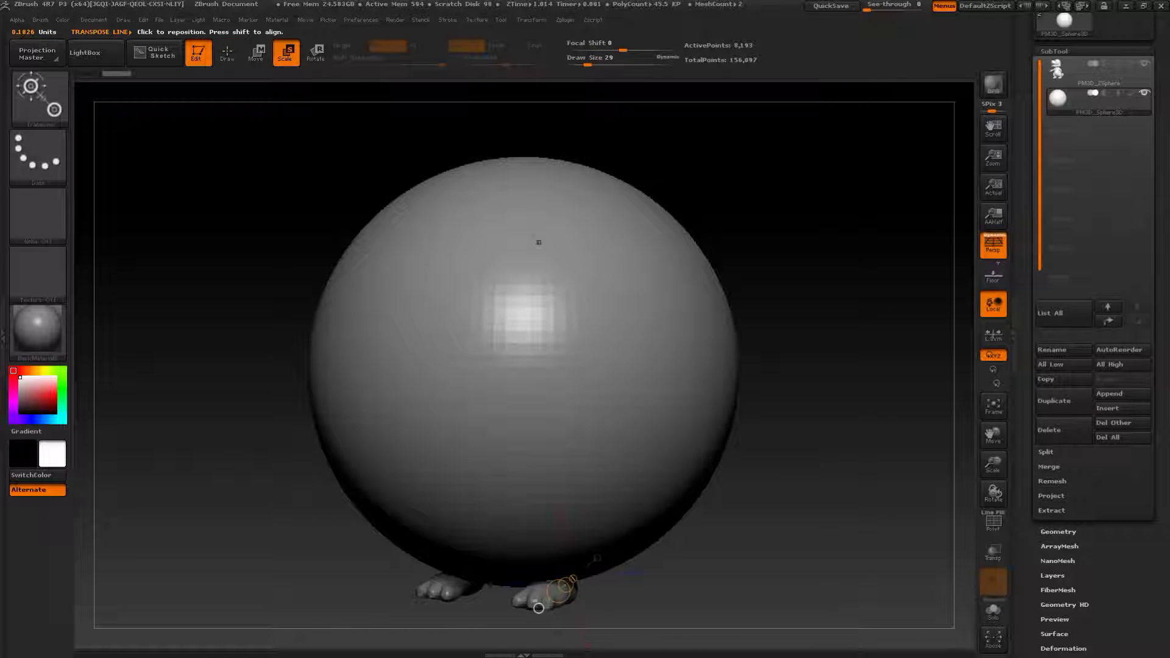
pyautogui.moveTo(462, 135)
pyautogui.mouseDown()
pyautogui.moveTo(597, 533)
pyautogui.moveTo(553, 406)
pyautogui.mouseUp()
pyautogui.moveTo(597, 536); pyautogui.dragTo(555, 410)
pyautogui.moveTo(598, 536); pyautogui.dragTo(576, 473)
pyautogui.keyDown('shift'); pyautogui.moveTo(698, 320); pyautogui.dragTo(635, 339); pyautogui.keyUp('shift')
# - Stretch the sphere vertically into an egg shape and move it down toward the face with Transpose Move
pyautogui.keyDown('shift'); pyautogui.moveTo(521, 257); pyautogui.dragTo(522, 437); pyautogui.keyUp('shift')
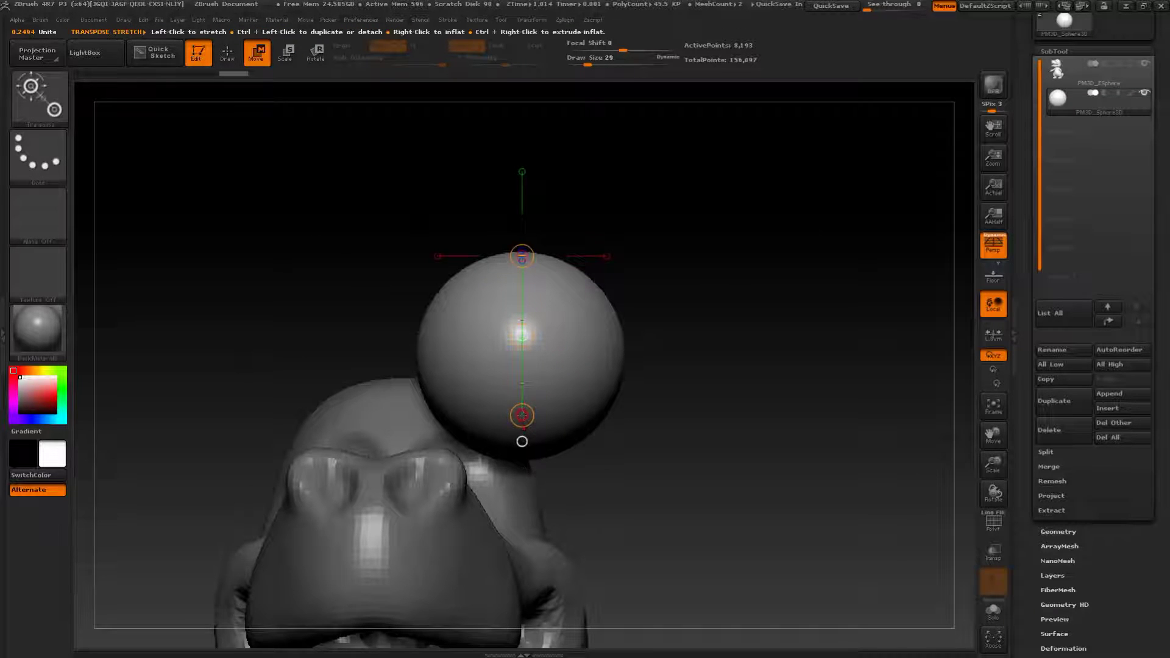
pyautogui.moveTo(522, 415); pyautogui.dragTo(521, 456)
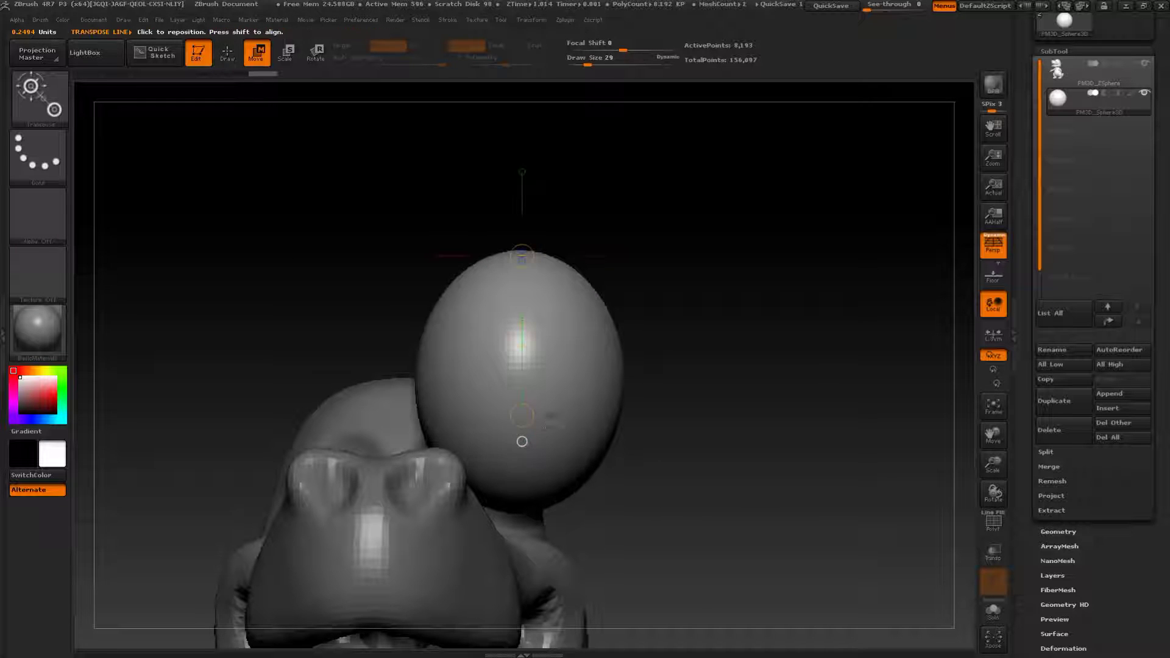
pyautogui.moveTo(557, 264)
pyautogui.mouseDown()
pyautogui.moveTo(531, 475)
pyautogui.moveTo(553, 410)
pyautogui.mouseUp()
pyautogui.moveTo(544, 370); pyautogui.dragTo(473, 426)
# - Move the eyeball back from the snout toward the eye socket with Transpose Move
pyautogui.moveTo(853, 310); pyautogui.dragTo(713, 270)
pyautogui.moveTo(568, 255); pyautogui.dragTo(559, 418)
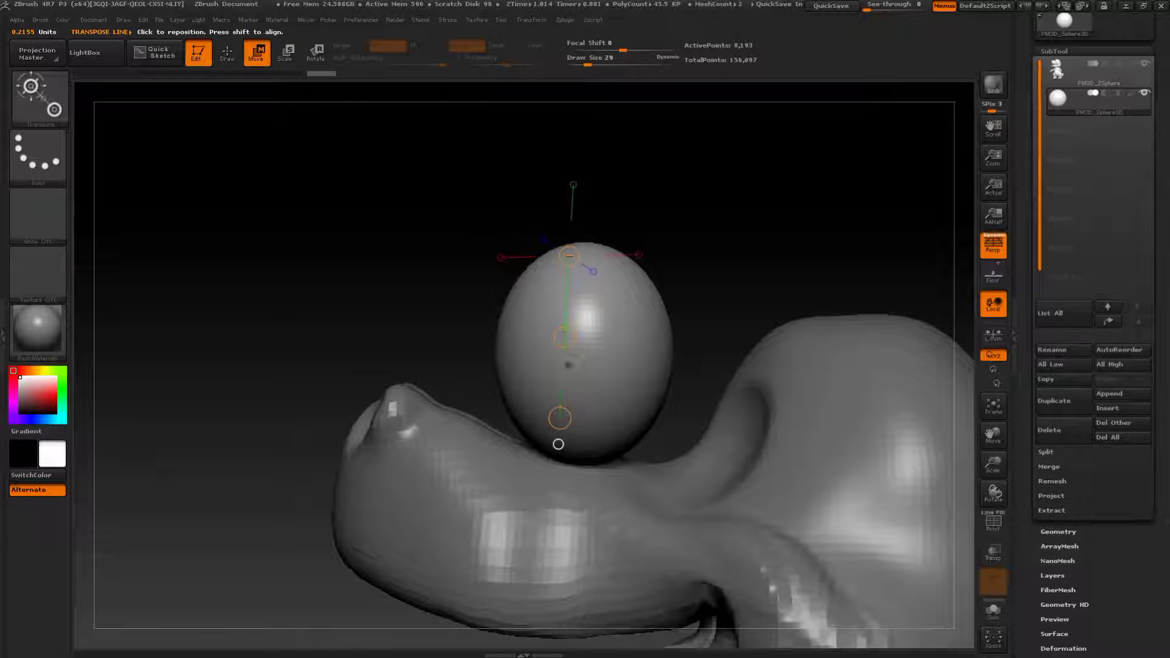
pyautogui.moveTo(565, 337); pyautogui.dragTo(712, 391)
pyautogui.keyDown('alt'); pyautogui.moveTo(762, 280); pyautogui.dragTo(735, 270); pyautogui.keyUp('alt')
pyautogui.moveTo(741, 271)
pyautogui.mouseDown()
pyautogui.moveTo(716, 277)
pyautogui.moveTo(825, 292)
pyautogui.moveTo(715, 256)
pyautogui.moveTo(771, 280)
pyautogui.moveTo(765, 397)
pyautogui.mouseUp()
pyautogui.moveTo(766, 398); pyautogui.dragTo(695, 380)
# - Adjust the eyeball's size with Transpose Scale and seat it in the eye socket
pyautogui.press('e')
pyautogui.moveTo(587, 269); pyautogui.dragTo(588, 432)
pyautogui.moveTo(817, 261); pyautogui.dragTo(759, 259)
pyautogui.press('w')
pyautogui.moveTo(595, 360); pyautogui.dragTo(628, 396)
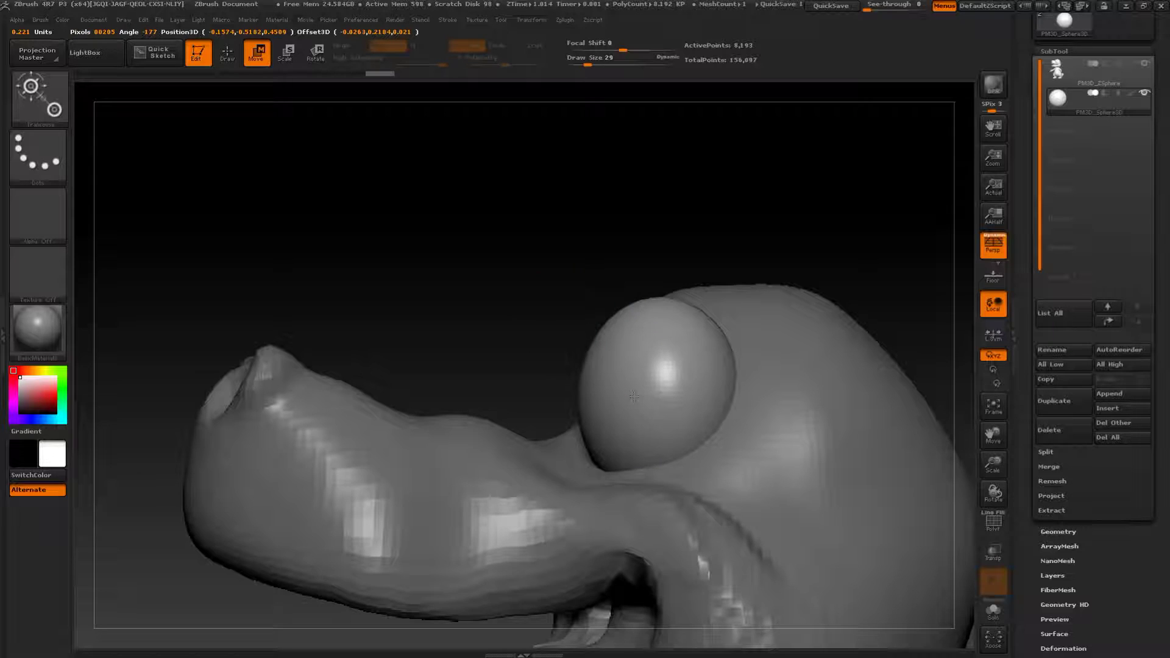
# - Fine-tune the eyeball's position in its socket from the side and front with Transpose Move
pyautogui.moveTo(805, 191); pyautogui.dragTo(785, 298)
pyautogui.moveTo(562, 354); pyautogui.dragTo(555, 355)
pyautogui.keyDown('alt'); pyautogui.moveTo(776, 289); pyautogui.dragTo(928, 266); pyautogui.keyUp('alt')
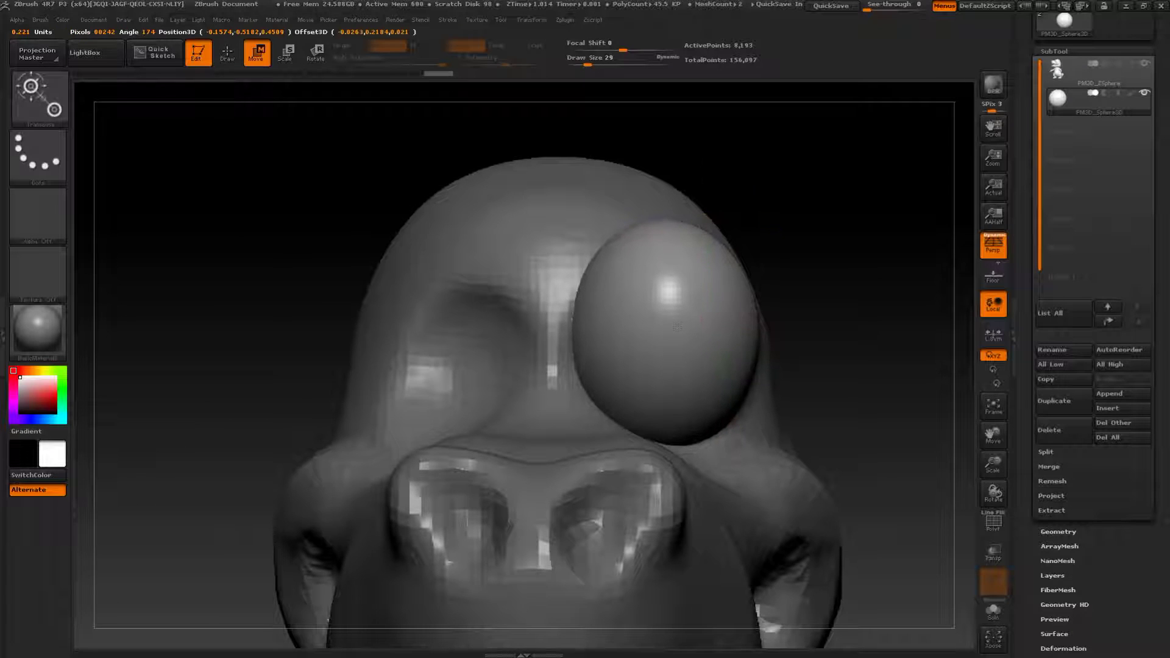
pyautogui.moveTo(875, 341); pyautogui.dragTo(813, 335)
pyautogui.moveTo(709, 331); pyautogui.dragTo(710, 335)
# - Duplicate the eyeball subtool and mirror one eyeball across to the other side of the head
pyautogui.press('q')
pyautogui.click(1058, 401)
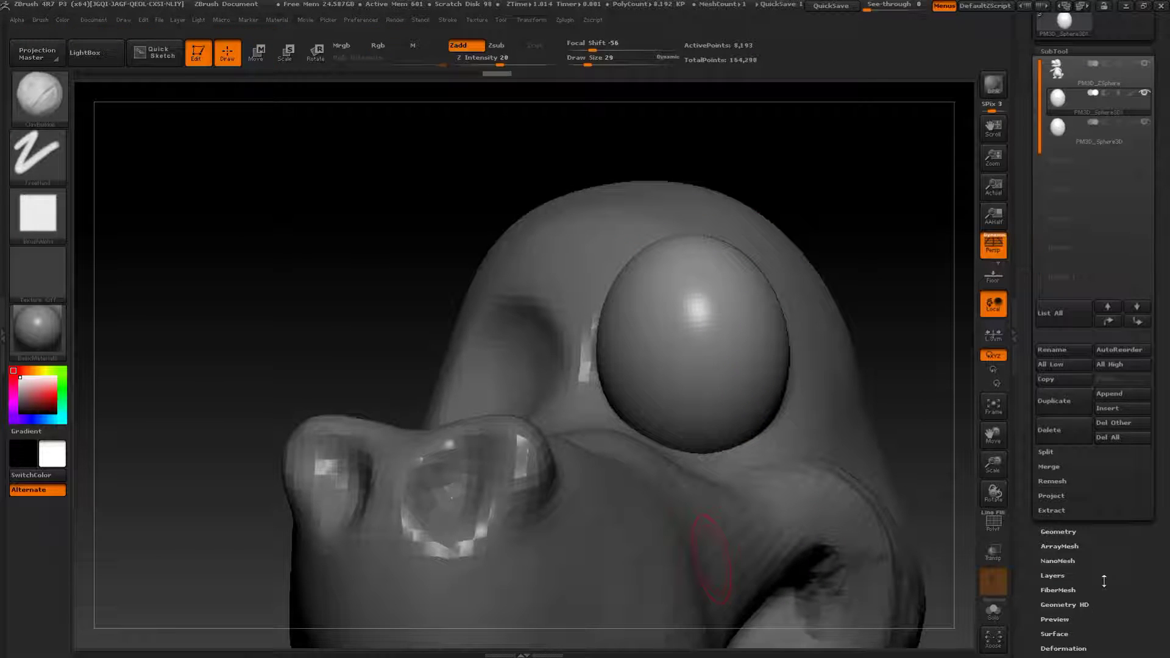
pyautogui.moveTo(1104, 582); pyautogui.dragTo(1117, 547)
pyautogui.click(1063, 592)
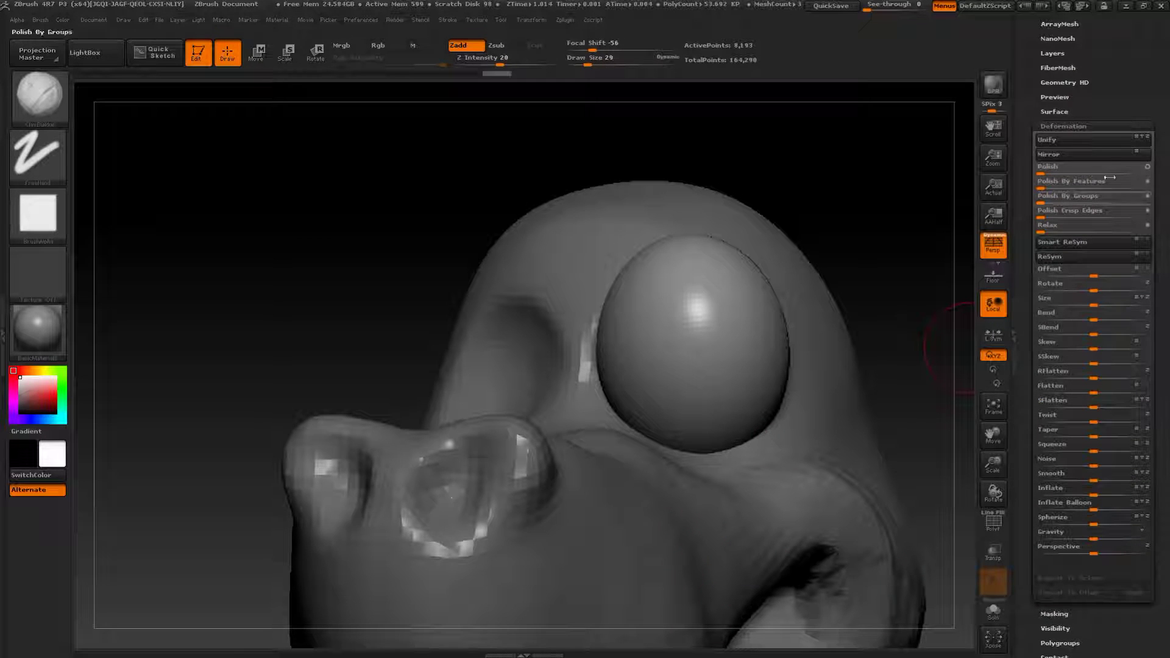
pyautogui.click(1060, 155)
# - Adjust the mirrored eyeball's shape and position in its socket with Transpose Move
pyautogui.keyDown('alt'); pyautogui.moveTo(689, 162); pyautogui.dragTo(799, 244); pyautogui.keyUp('alt')
pyautogui.moveTo(872, 332)
pyautogui.mouseDown()
pyautogui.moveTo(909, 341)
pyautogui.moveTo(885, 335)
pyautogui.moveTo(860, 364)
pyautogui.moveTo(811, 310)
pyautogui.moveTo(812, 290)
pyautogui.moveTo(808, 348)
pyautogui.moveTo(788, 336)
pyautogui.moveTo(802, 339)
pyautogui.moveTo(808, 370)
pyautogui.moveTo(793, 361)
pyautogui.moveTo(823, 339)
pyautogui.moveTo(833, 353)
pyautogui.moveTo(751, 482)
pyautogui.mouseUp()
pyautogui.press('w')
pyautogui.moveTo(501, 303); pyautogui.dragTo(501, 452)
pyautogui.moveTo(509, 385); pyautogui.dragTo(515, 377)
pyautogui.moveTo(501, 303); pyautogui.dragTo(500, 318)
pyautogui.moveTo(500, 377); pyautogui.dragTo(502, 374)
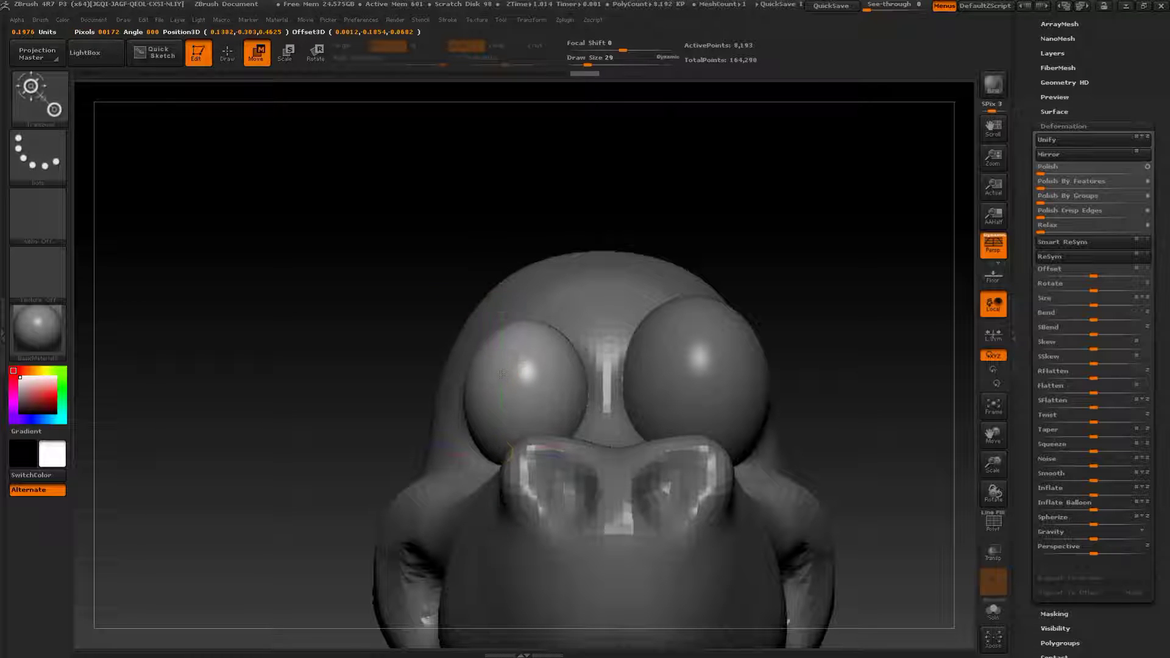
pyautogui.press('q')
pyautogui.moveTo(899, 374)
pyautogui.mouseDown()
pyautogui.moveTo(826, 319)
pyautogui.moveTo(846, 304)
pyautogui.moveTo(823, 326)
pyautogui.moveTo(758, 309)
pyautogui.moveTo(830, 284)
pyautogui.moveTo(815, 274)
pyautogui.moveTo(760, 301)
pyautogui.moveTo(792, 294)
pyautogui.mouseUp()
pyautogui.moveTo(789, 236)
pyautogui.keyDown('alt'); pyautogui.mouseDown()
pyautogui.moveTo(833, 352)
pyautogui.moveTo(870, 325)
pyautogui.moveTo(827, 280)
pyautogui.moveTo(780, 294)
pyautogui.moveTo(802, 313)
pyautogui.mouseUp(); pyautogui.keyUp('alt')
# - Select the body subtool and build up the brow and area behind the eyes with ClayBuildup at draw size 74
pyautogui.keyDown('alt'); pyautogui.click(679, 339); pyautogui.keyUp('alt')
pyautogui.press('s')
pyautogui.moveTo(646, 323); pyautogui.dragTo(656, 323)
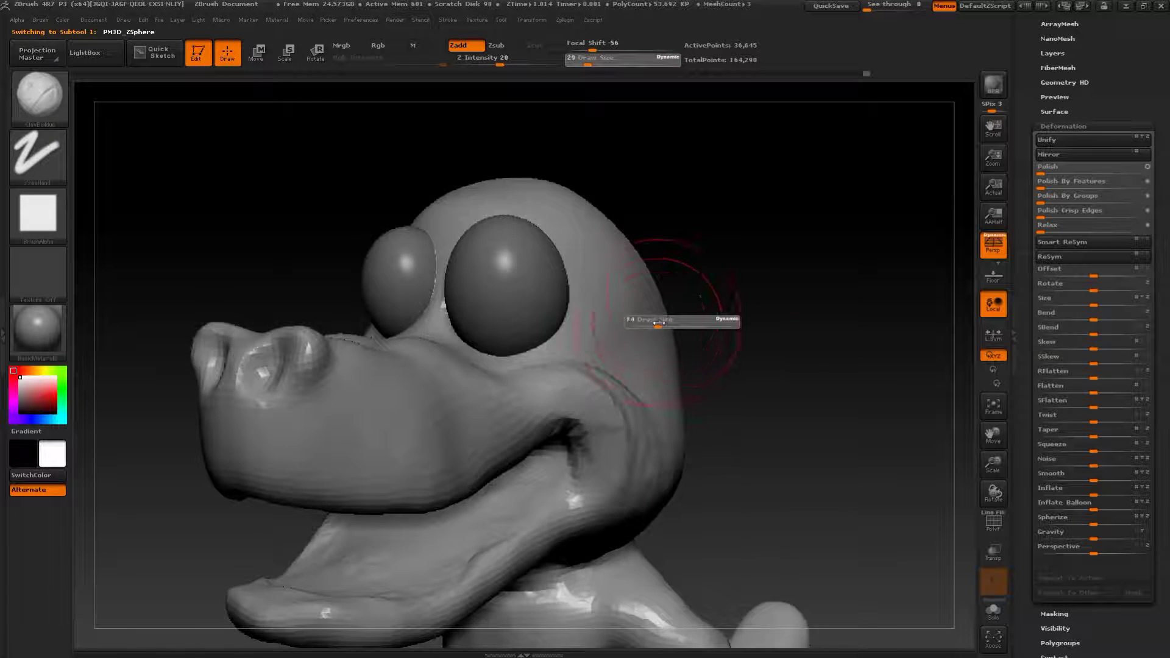
pyautogui.press('s')
pyautogui.moveTo(642, 267); pyautogui.dragTo(654, 266)
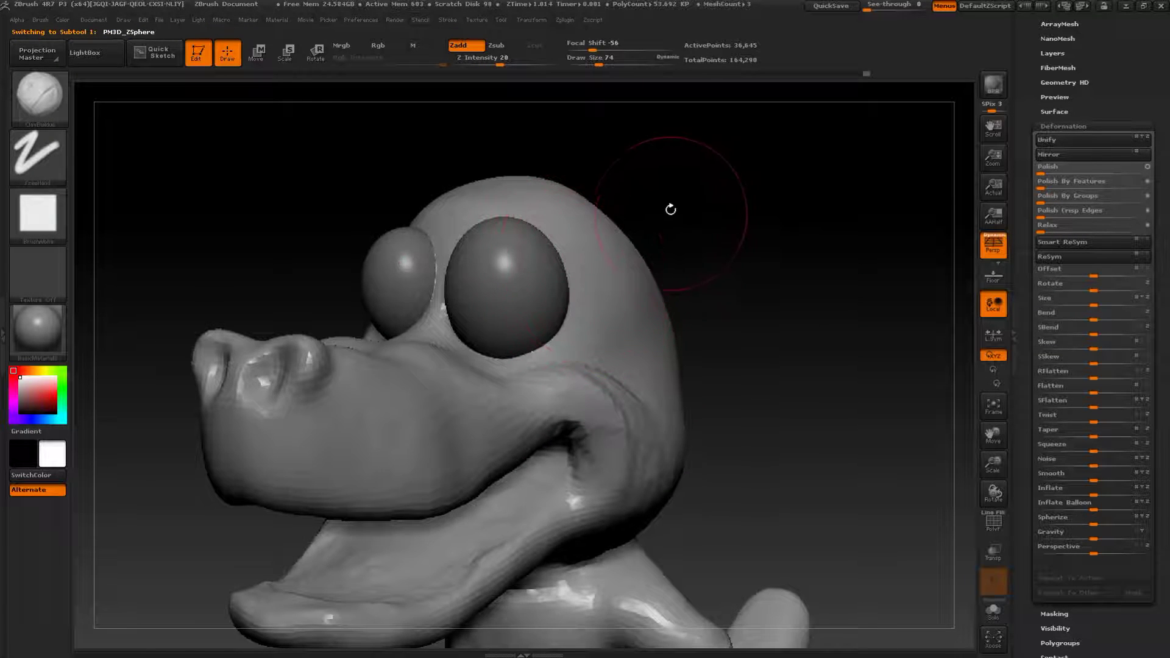
pyautogui.moveTo(670, 209); pyautogui.dragTo(518, 312)
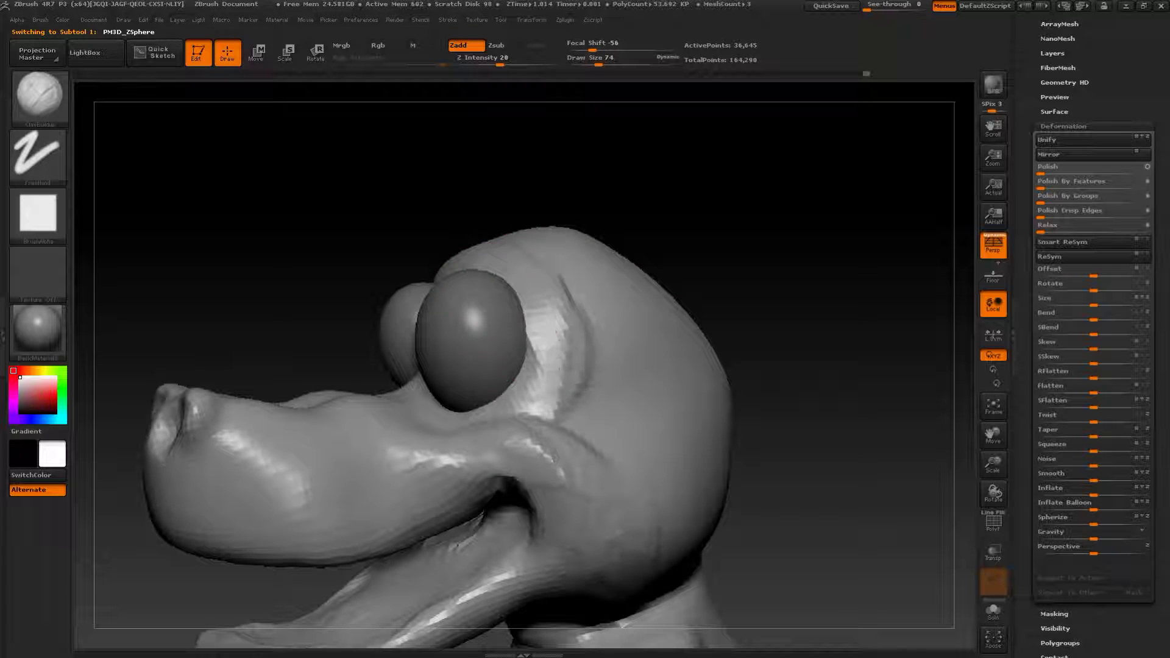
pyautogui.moveTo(577, 281); pyautogui.dragTo(614, 296)
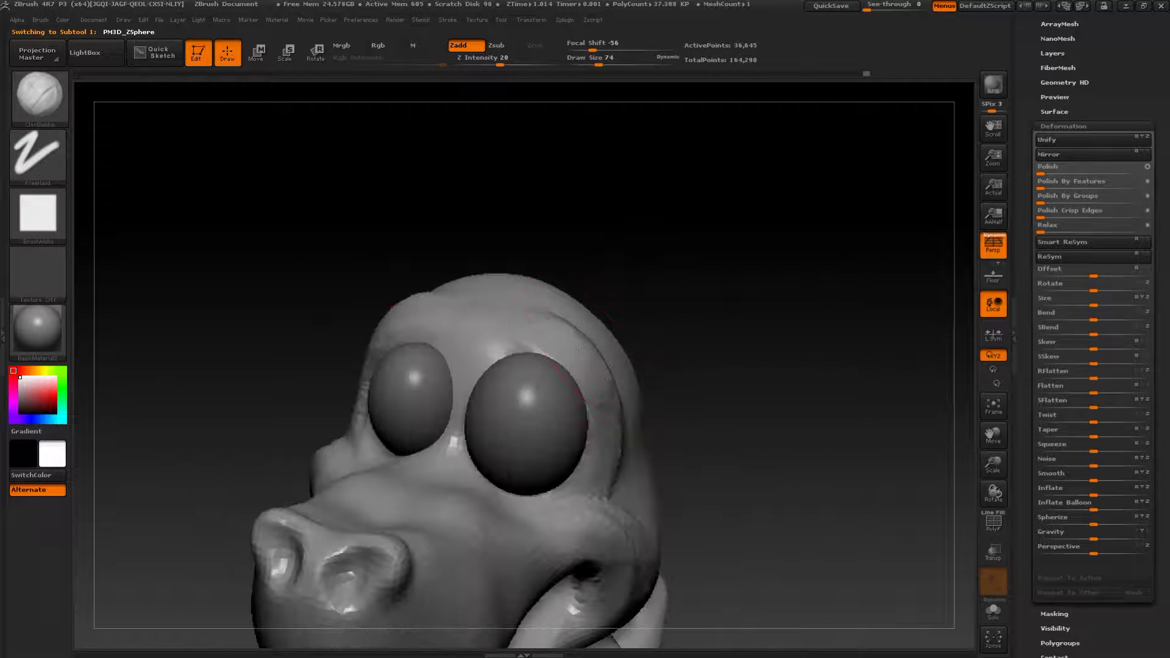
pyautogui.moveTo(580, 349); pyautogui.dragTo(496, 342)
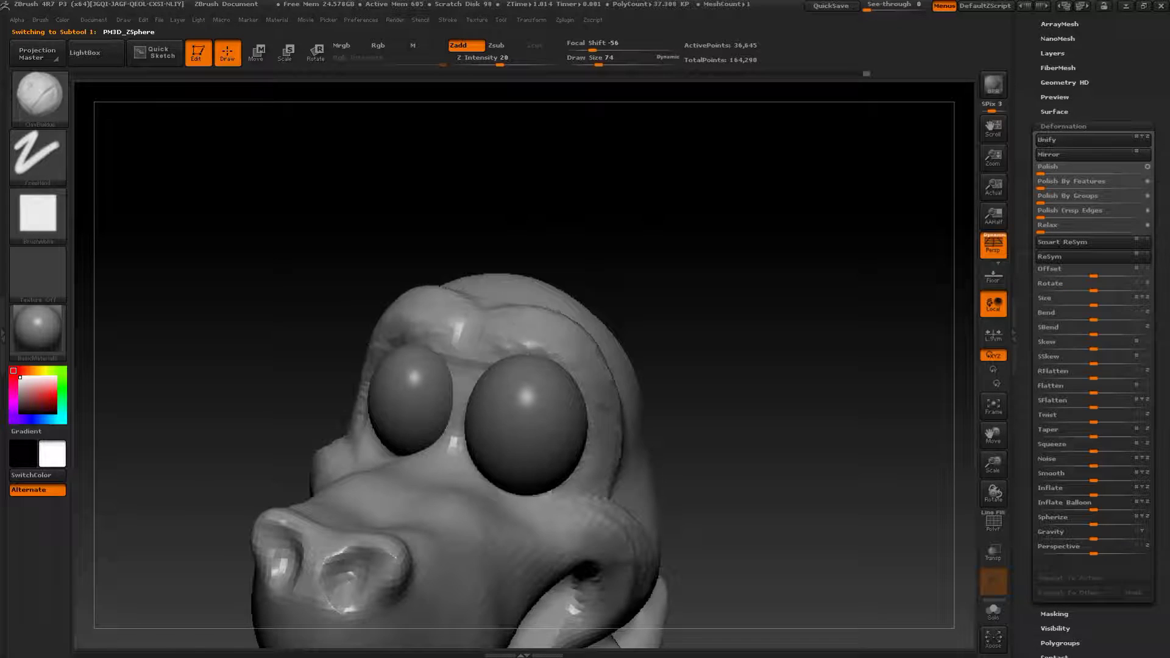
# - Fill out the side and top of the head behind the eyes with ClayBuildup at draw size 132
pyautogui.moveTo(740, 295); pyautogui.dragTo(634, 298)
pyautogui.press('s')
pyautogui.moveTo(562, 306)
pyautogui.mouseDown()
pyautogui.moveTo(579, 308)
pyautogui.moveTo(621, 390)
pyautogui.mouseUp()
pyautogui.moveTo(811, 304); pyautogui.dragTo(700, 292)
pyautogui.moveTo(573, 317)
pyautogui.mouseDown()
pyautogui.moveTo(628, 253)
pyautogui.moveTo(519, 208)
pyautogui.moveTo(479, 215)
pyautogui.mouseUp()
pyautogui.moveTo(766, 348)
pyautogui.keyDown('alt'); pyautogui.mouseDown()
pyautogui.moveTo(762, 313)
pyautogui.moveTo(780, 306)
pyautogui.moveTo(783, 329)
pyautogui.mouseUp(); pyautogui.keyUp('alt')
pyautogui.moveTo(542, 329)
pyautogui.mouseDown()
pyautogui.moveTo(557, 380)
pyautogui.moveTo(573, 359)
pyautogui.mouseUp()
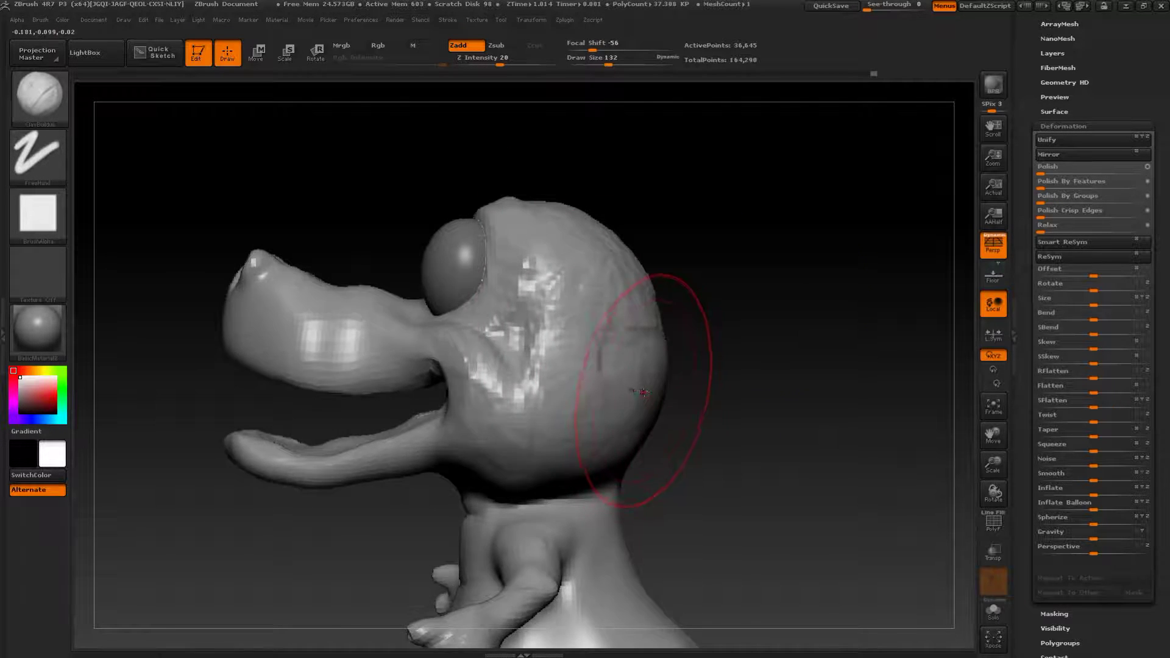
# - Reshape the base of the lower jaw and the throat with the Move brush
pyautogui.press('b')
pyautogui.click(553, 310)
pyautogui.press('s')
pyautogui.moveTo(645, 370); pyautogui.dragTo(653, 387)
pyautogui.moveTo(698, 428)
pyautogui.keyDown('alt'); pyautogui.mouseDown()
pyautogui.moveTo(693, 410)
pyautogui.moveTo(637, 410)
pyautogui.mouseUp(); pyautogui.keyUp('alt')
pyautogui.press('s')
pyautogui.moveTo(488, 425); pyautogui.dragTo(511, 368)
pyautogui.moveTo(430, 385); pyautogui.dragTo(481, 389)
pyautogui.moveTo(544, 418); pyautogui.dragTo(523, 418)
# - Reshape the back of the head with the Move brush at draw sizes 136 and 140
pyautogui.keyDown('shift'); pyautogui.moveTo(797, 373); pyautogui.dragTo(728, 351); pyautogui.keyUp('shift')
pyautogui.moveTo(737, 293)
pyautogui.keyDown('alt'); pyautogui.mouseDown()
pyautogui.moveTo(692, 376)
pyautogui.moveTo(680, 360)
pyautogui.moveTo(628, 375)
pyautogui.mouseUp(); pyautogui.keyUp('alt')
pyautogui.press('s')
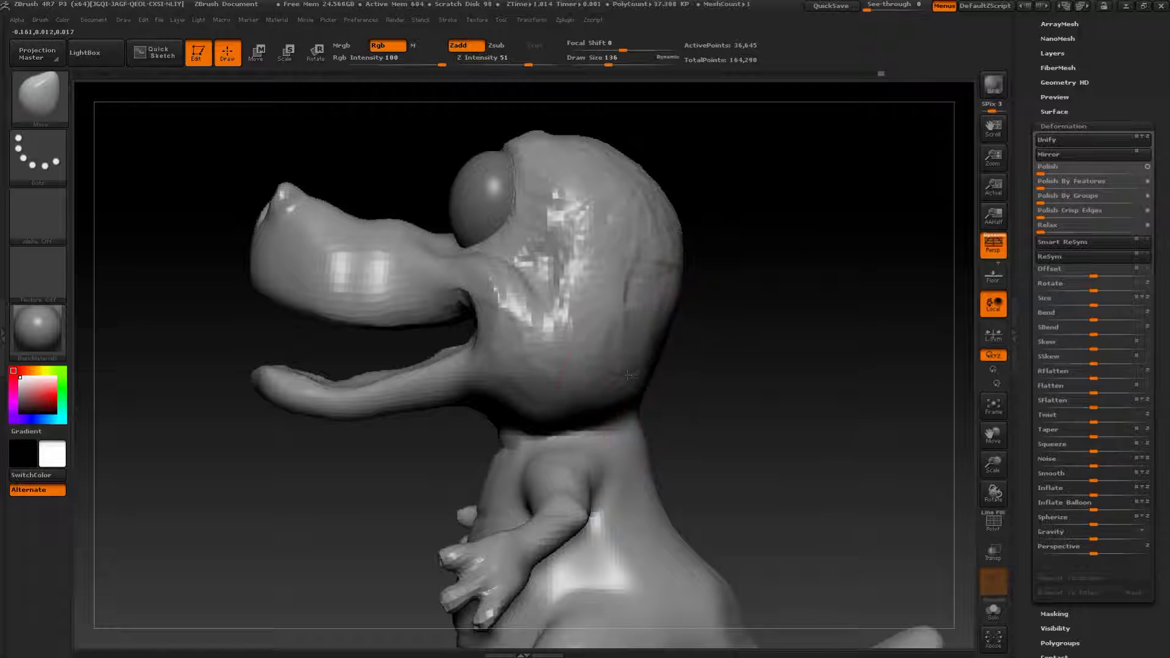
pyautogui.moveTo(666, 320); pyautogui.dragTo(683, 319)
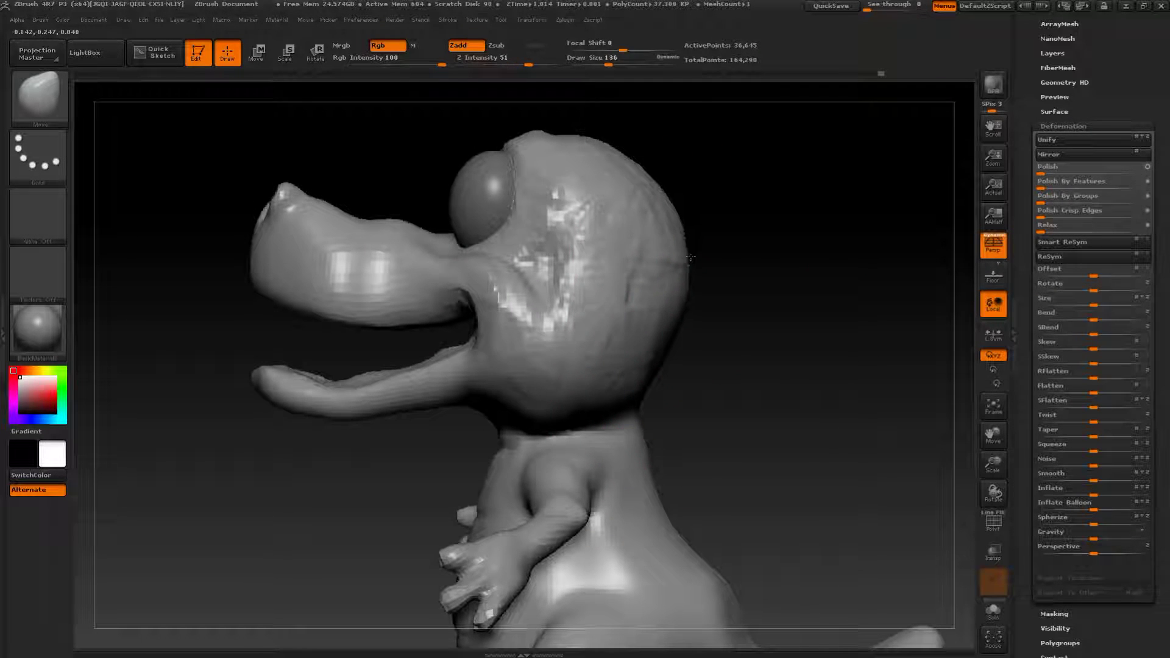
pyautogui.keyDown('alt'); pyautogui.moveTo(709, 246); pyautogui.dragTo(860, 311); pyautogui.keyUp('alt')
pyautogui.press('s')
pyautogui.moveTo(363, 285)
pyautogui.mouseDown()
pyautogui.moveTo(412, 259)
pyautogui.moveTo(407, 245)
pyautogui.mouseUp()
pyautogui.moveTo(398, 327); pyautogui.dragTo(384, 319)
pyautogui.keyDown('alt'); pyautogui.moveTo(361, 487); pyautogui.dragTo(371, 390); pyautogui.keyUp('alt')
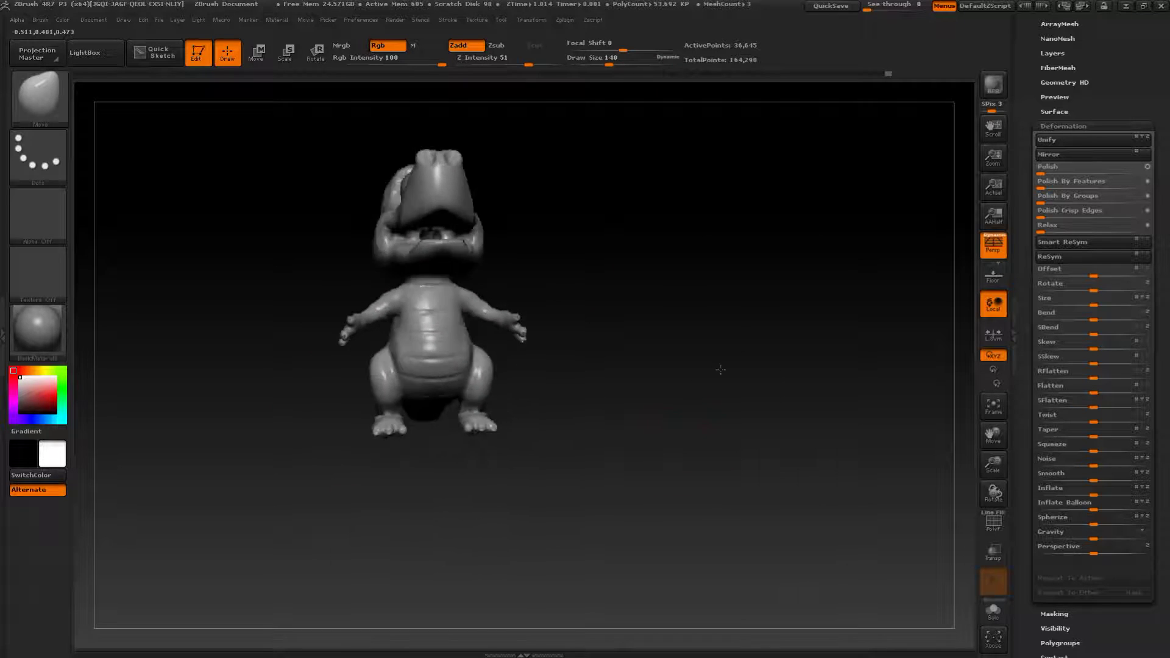
# - Reshape the back, neck and tail of the body with the Move brush, varying the draw size
pyautogui.moveTo(721, 370)
pyautogui.keyDown('alt'); pyautogui.mouseDown()
pyautogui.moveTo(721, 446)
pyautogui.moveTo(780, 402)
pyautogui.moveTo(783, 457)
pyautogui.mouseUp(); pyautogui.keyUp('alt')
pyautogui.press('s')
pyautogui.moveTo(551, 368); pyautogui.dragTo(542, 367)
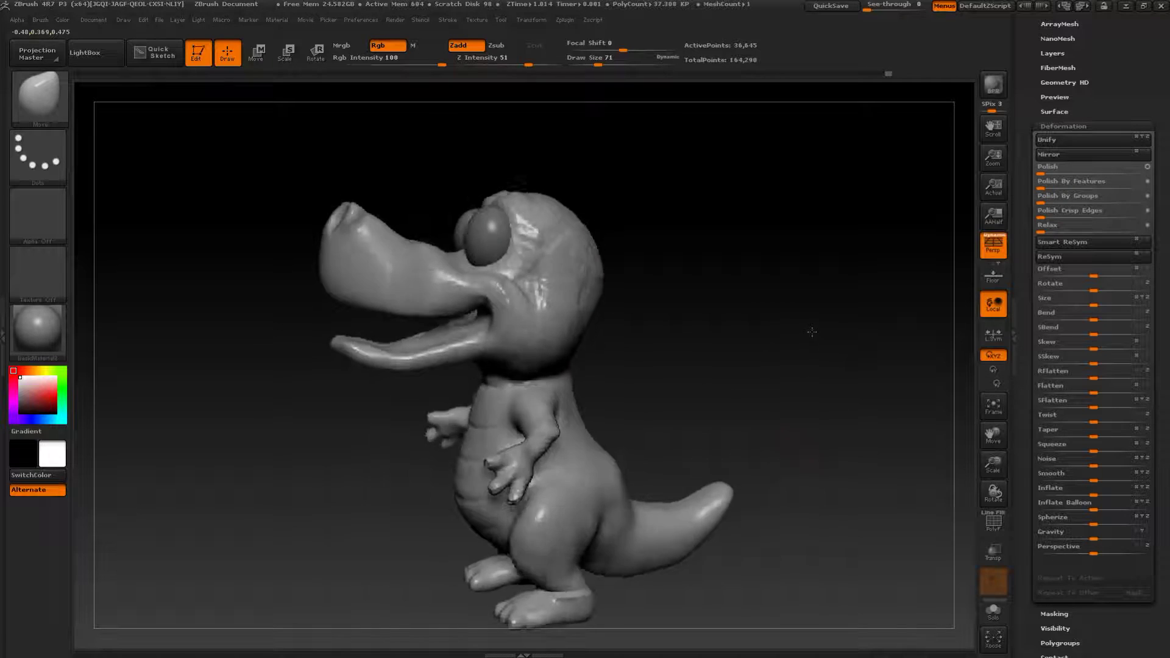
pyautogui.moveTo(735, 429); pyautogui.dragTo(746, 429)
pyautogui.moveTo(658, 483)
pyautogui.mouseDown()
pyautogui.moveTo(662, 499)
pyautogui.moveTo(594, 511)
pyautogui.moveTo(573, 499)
pyautogui.moveTo(628, 510)
pyautogui.mouseUp()
pyautogui.press('s')
pyautogui.press('s')
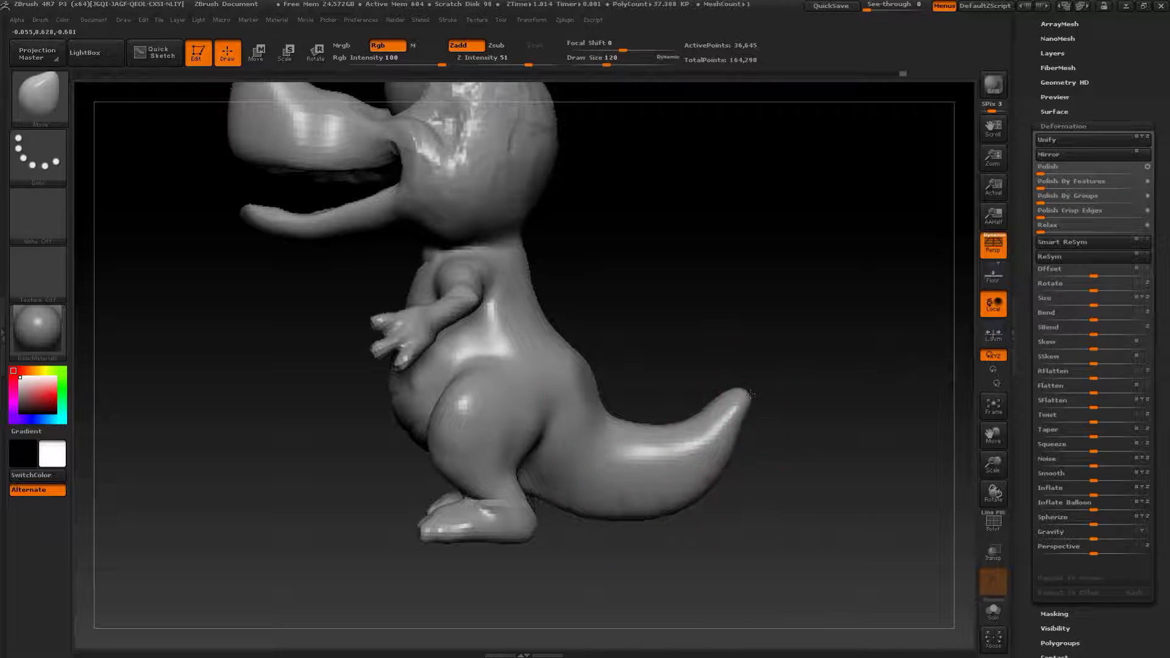
pyautogui.moveTo(702, 361); pyautogui.dragTo(823, 374)
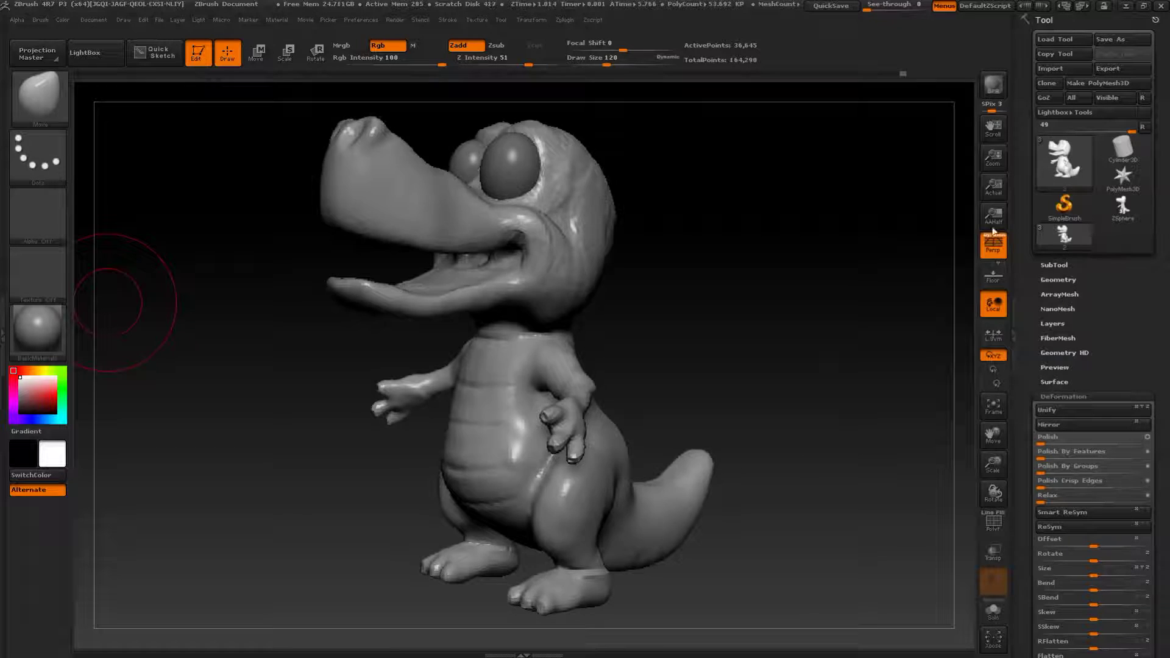
# - Frame the whole crocodile and save the tool as 2 in the DRAGON CARTOON BABY folder, replacing the existing file
pyautogui.hotkey('ctrl', 'n')
pyautogui.press('f')
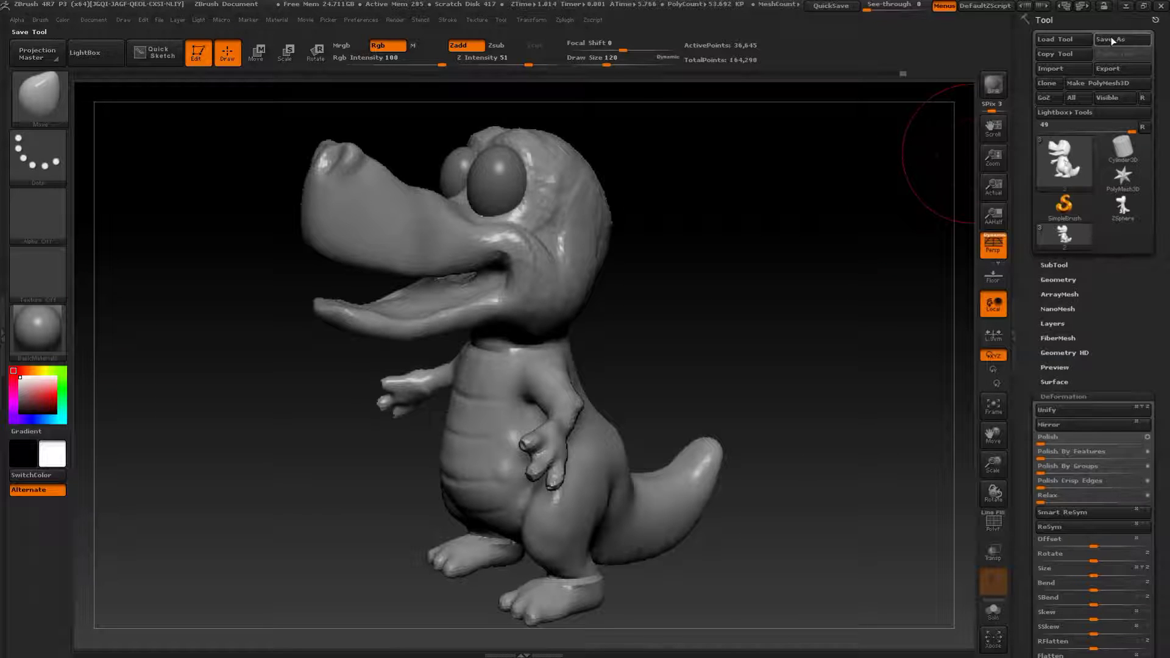
pyautogui.click(1108, 44)
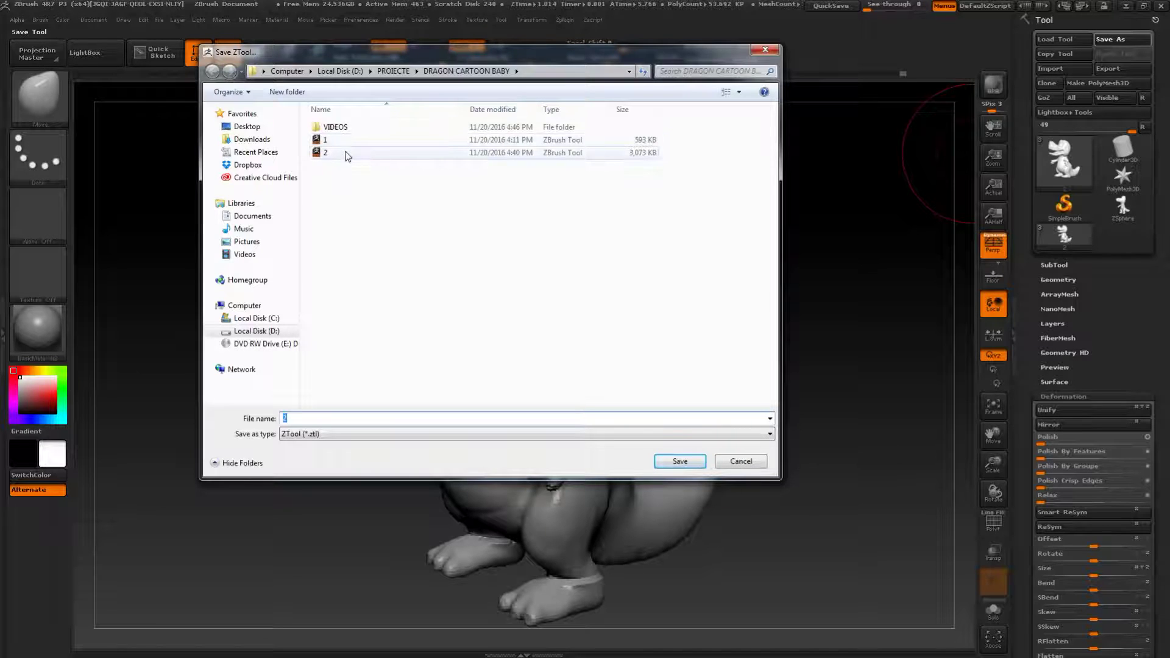
pyautogui.click(680, 461)
pyautogui.click(622, 329)
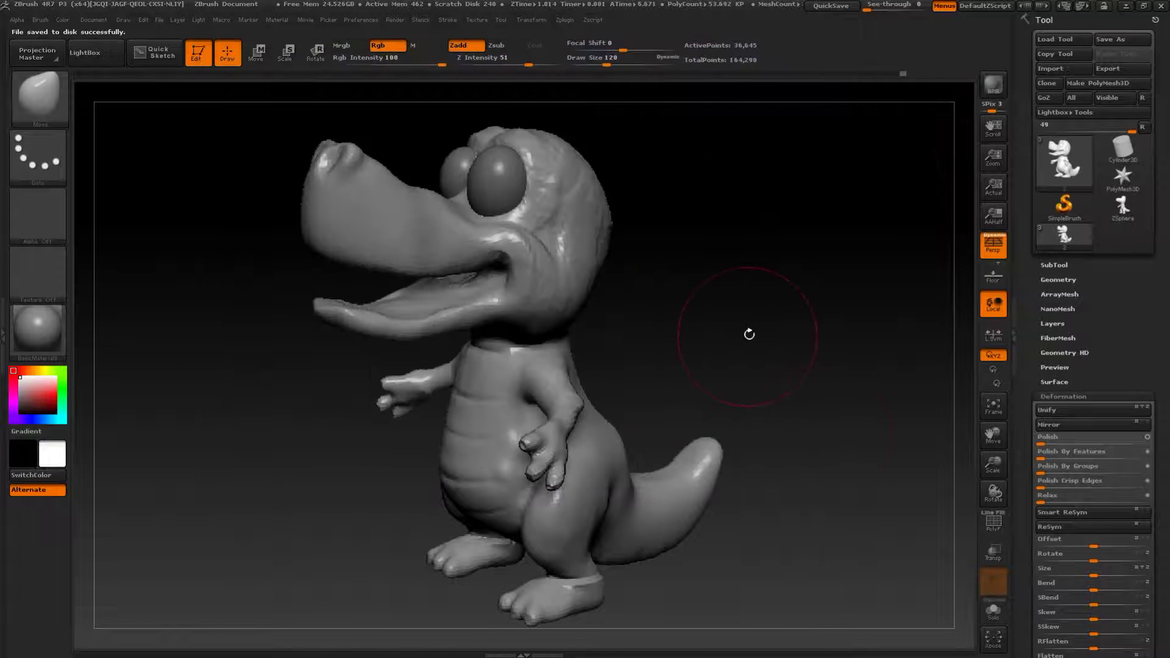
# - Raise the crocodile's body to subdivision level 2 in its geometry settings
pyautogui.moveTo(794, 399)
pyautogui.mouseDown()
pyautogui.moveTo(833, 395)
pyautogui.moveTo(825, 375)
pyautogui.moveTo(799, 392)
pyautogui.mouseUp()
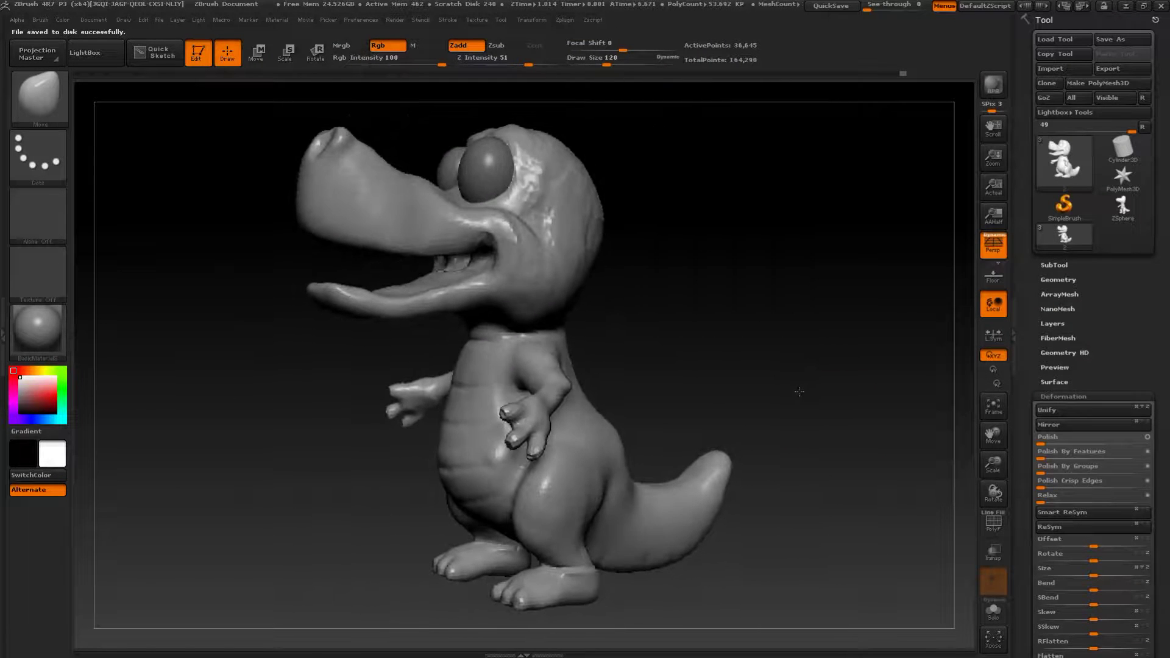
pyautogui.moveTo(780, 315)
pyautogui.mouseDown()
pyautogui.moveTo(683, 332)
pyautogui.moveTo(734, 347)
pyautogui.moveTo(792, 317)
pyautogui.mouseUp()
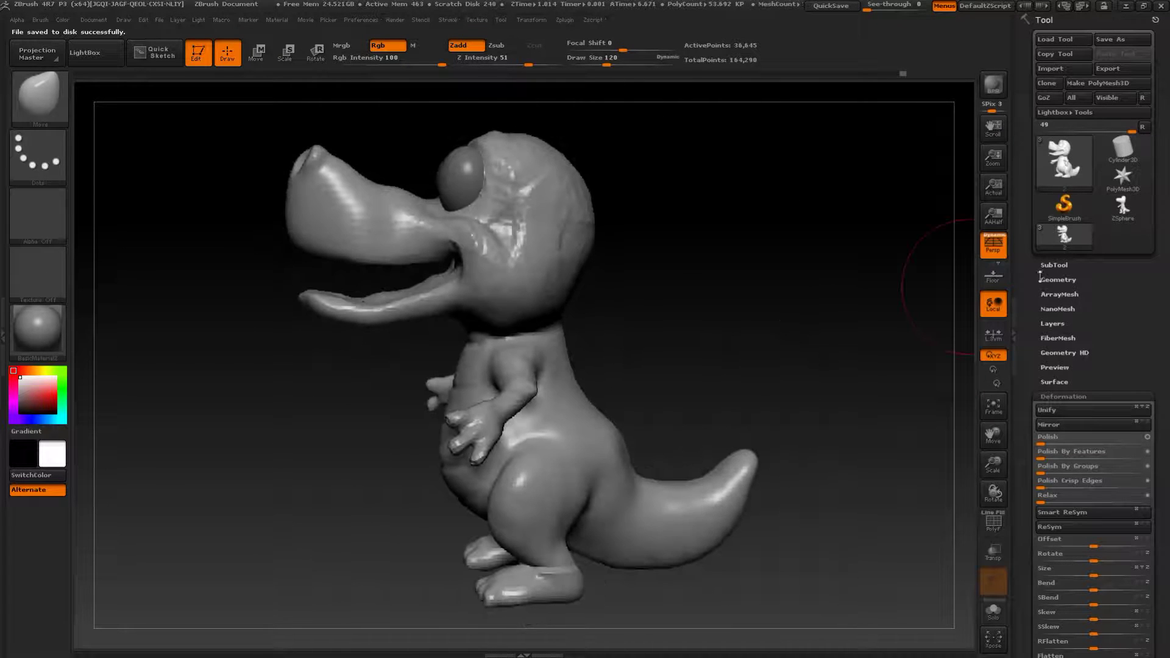
pyautogui.click(1066, 279)
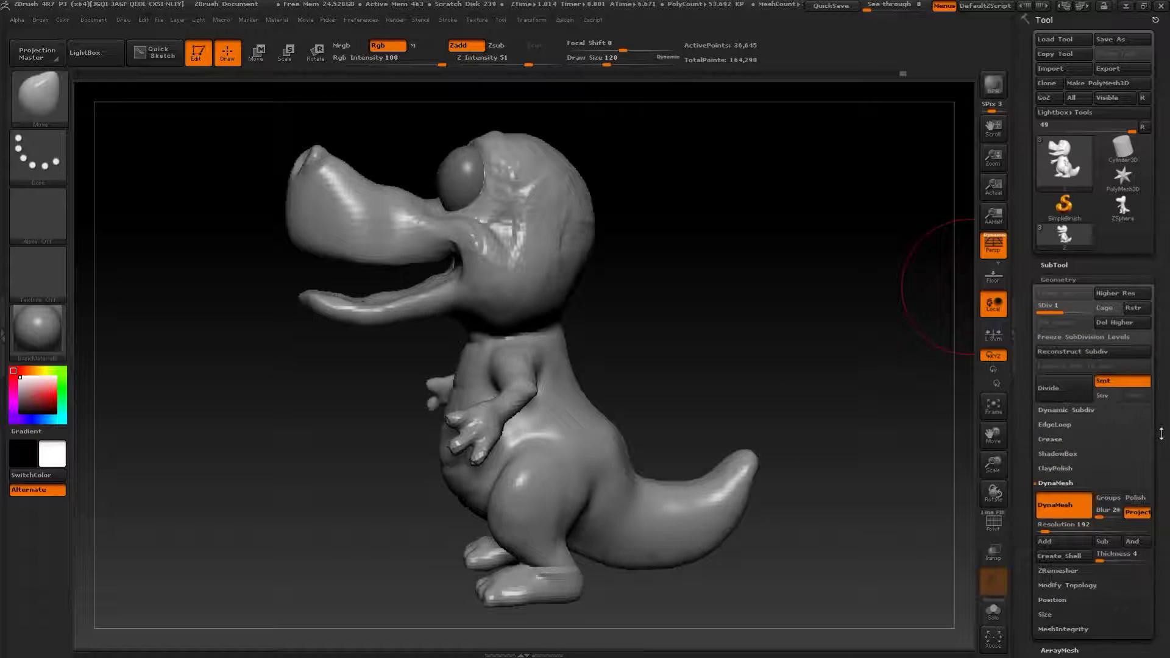
pyautogui.scroll(-2, 1161, 433)
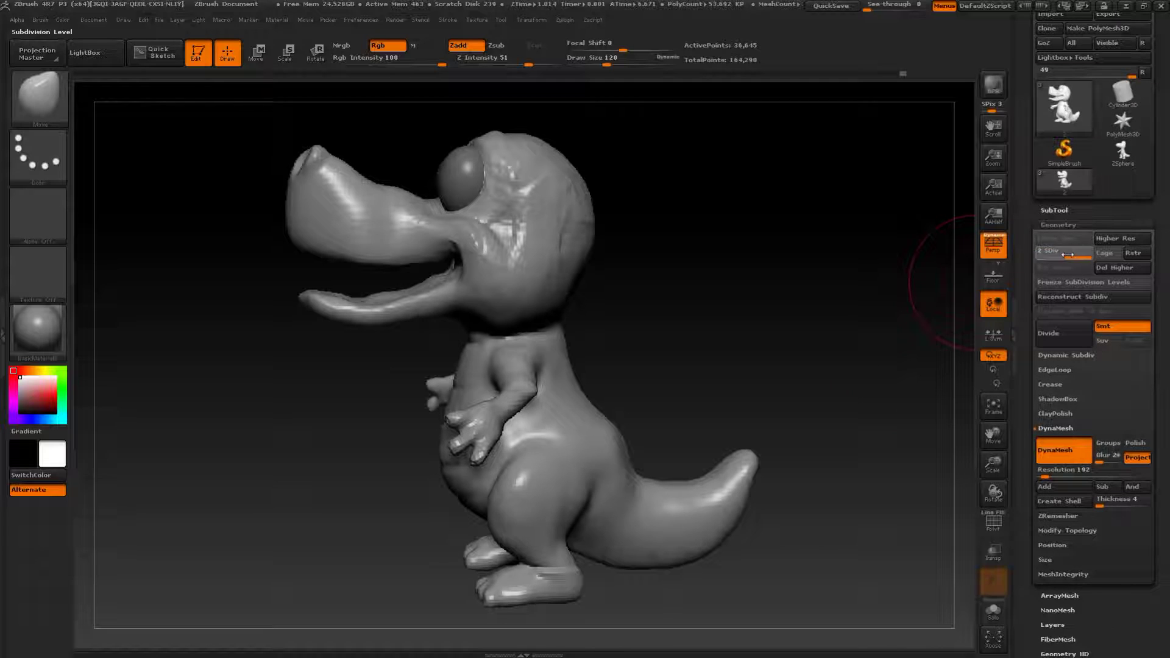
pyautogui.moveTo(1067, 255); pyautogui.dragTo(1165, 364)
# - Retopologize the body with ZRemesher, using a target polygons count of 5 and adaptive density
pyautogui.scroll(-7, 1162, 417)
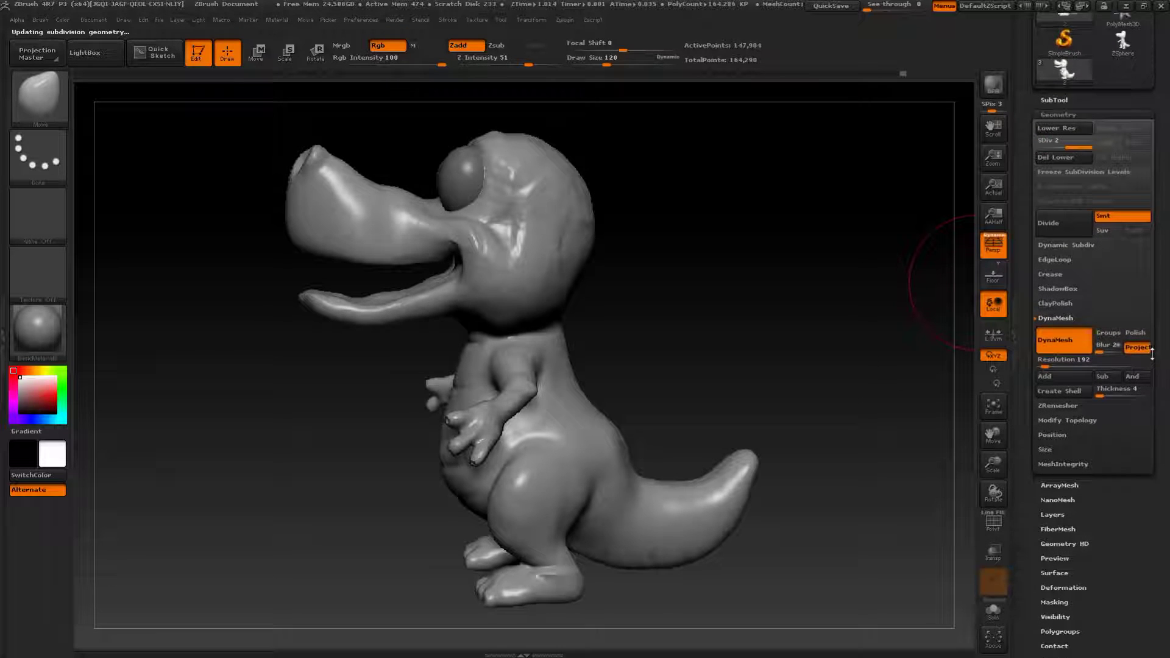
pyautogui.moveTo(1152, 334); pyautogui.dragTo(1151, 336)
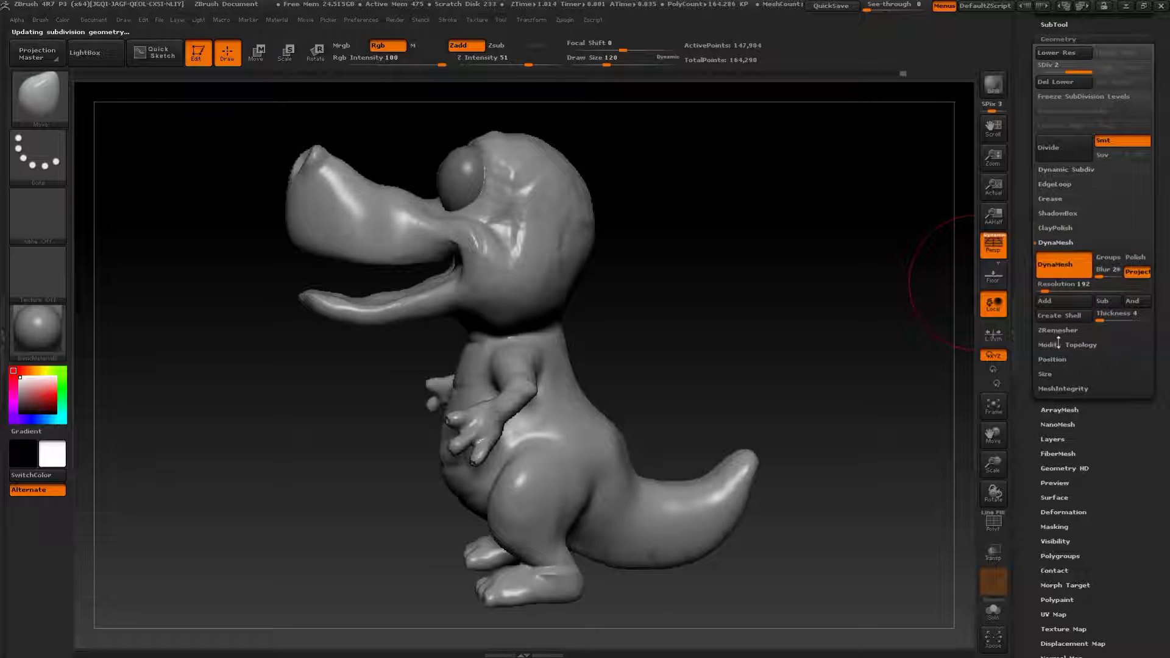
pyautogui.click(1059, 330)
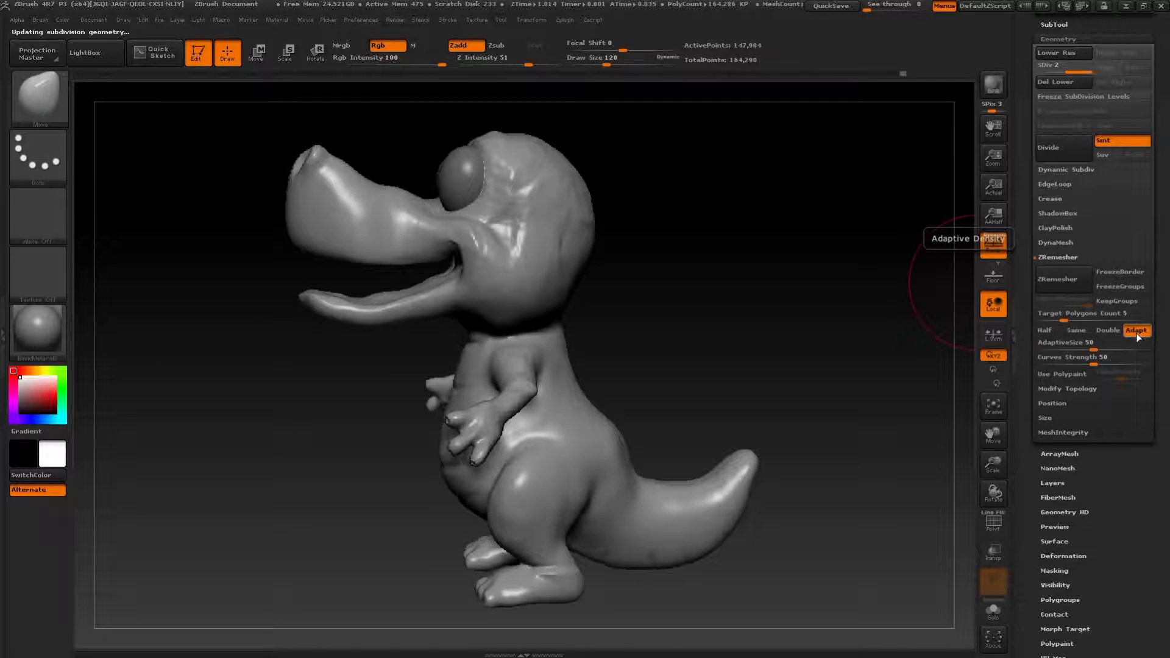
pyautogui.click(1064, 281)
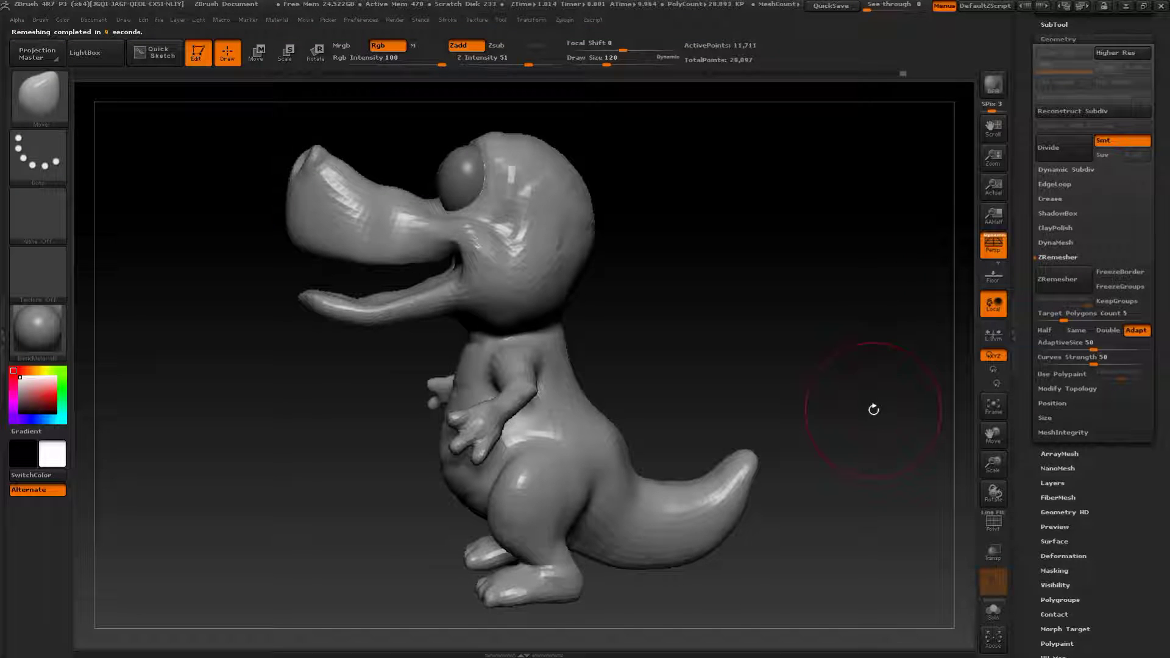
# - Show the polygon wireframe and examine the new topology on the legs and feet
pyautogui.moveTo(771, 334); pyautogui.dragTo(815, 339)
pyautogui.click(993, 521)
pyautogui.moveTo(841, 408)
pyautogui.mouseDown()
pyautogui.moveTo(849, 321)
pyautogui.moveTo(828, 300)
pyautogui.moveTo(849, 408)
pyautogui.moveTo(823, 329)
pyautogui.moveTo(773, 469)
pyautogui.moveTo(810, 498)
pyautogui.moveTo(810, 434)
pyautogui.moveTo(799, 480)
pyautogui.mouseUp()
pyautogui.moveTo(783, 532); pyautogui.dragTo(757, 479)
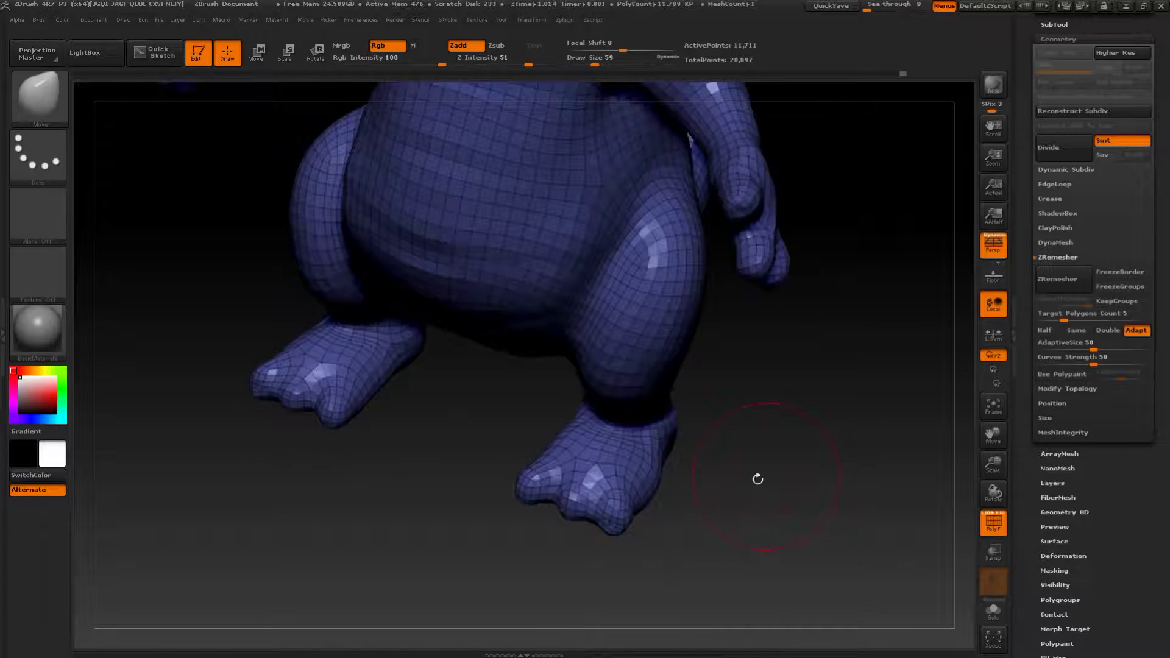
# - Turn off the polygon wireframe display on the crocodile model and view the full figure
pyautogui.moveTo(791, 363); pyautogui.dragTo(817, 419)
pyautogui.moveTo(816, 403)
pyautogui.mouseDown()
pyautogui.moveTo(896, 420)
pyautogui.moveTo(829, 436)
pyautogui.moveTo(940, 465)
pyautogui.mouseUp()
pyautogui.click(987, 522)
pyautogui.moveTo(878, 393)
pyautogui.mouseDown()
pyautogui.moveTo(877, 373)
pyautogui.moveTo(867, 396)
pyautogui.moveTo(822, 374)
pyautogui.moveTo(834, 367)
pyautogui.mouseUp()
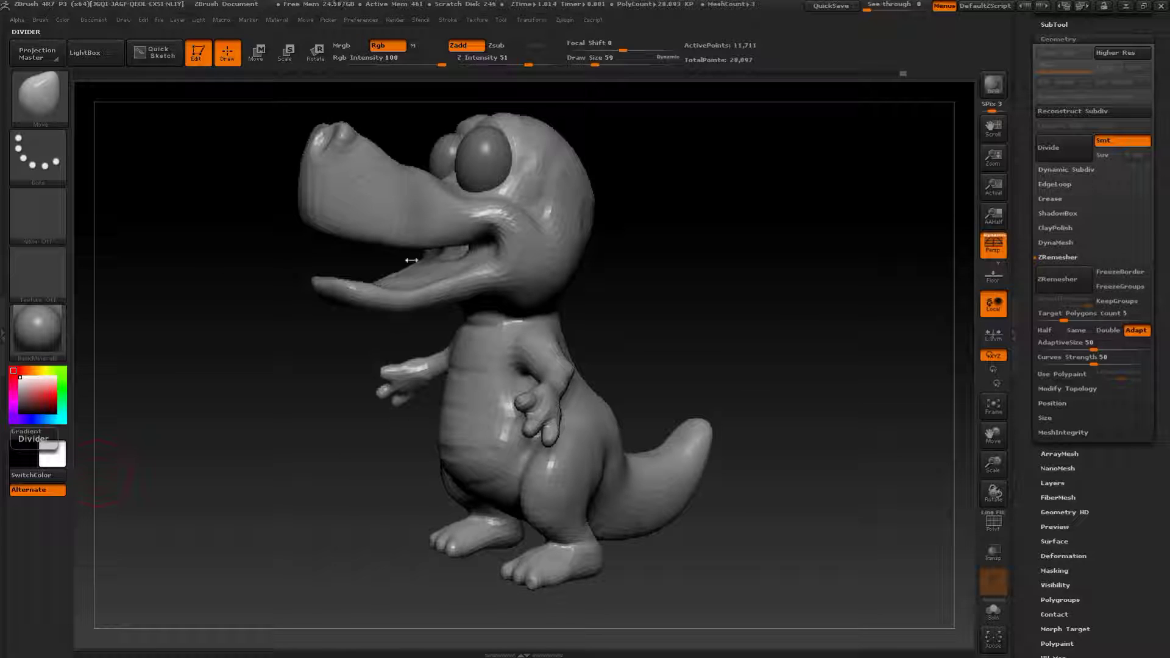
pyautogui.moveTo(760, 347); pyautogui.dragTo(808, 449)
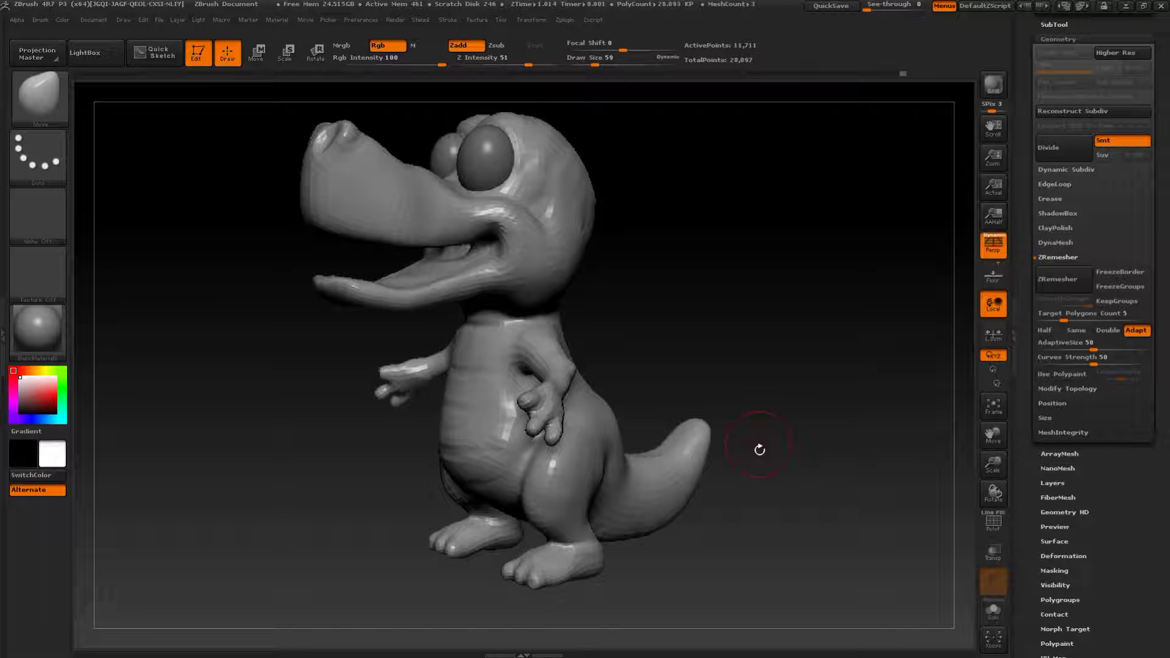
pyautogui.moveTo(773, 512)
pyautogui.mouseDown()
pyautogui.moveTo(770, 447)
pyautogui.moveTo(803, 469)
pyautogui.moveTo(806, 481)
pyautogui.moveTo(788, 484)
pyautogui.mouseUp()
# - Inflate the crocodile's thigh with the Inflat brush at draw size 104
pyautogui.press('b')
pyautogui.press('i')
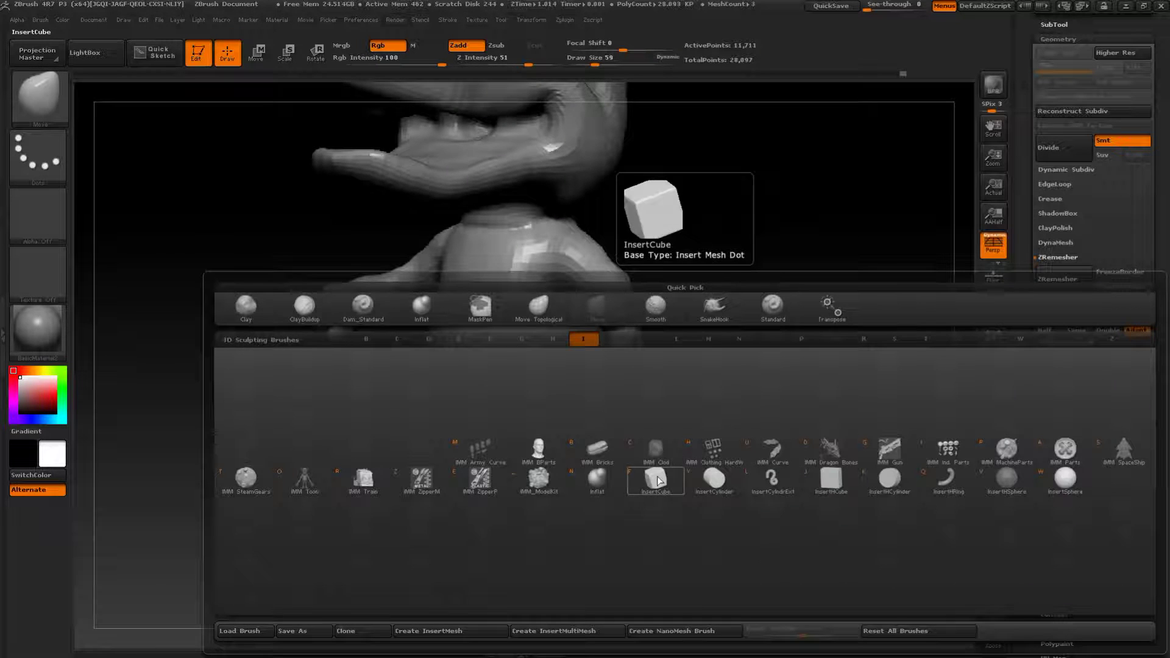
pyautogui.press('n')
pyautogui.moveTo(786, 481)
pyautogui.mouseDown()
pyautogui.moveTo(776, 439)
pyautogui.moveTo(750, 439)
pyautogui.mouseUp()
pyautogui.moveTo(575, 360); pyautogui.dragTo(586, 363)
pyautogui.moveTo(393, 354); pyautogui.dragTo(463, 350)
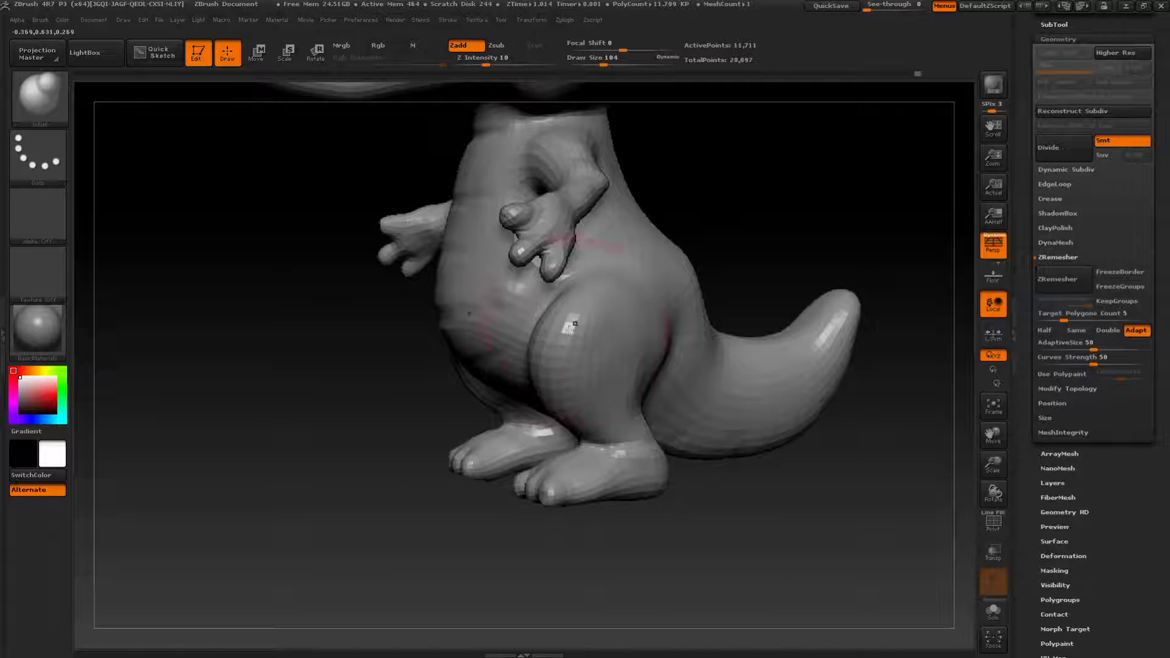
# - Divide the body mesh once to raise it to subdivision level 2
pyautogui.moveTo(677, 487)
pyautogui.mouseDown()
pyautogui.moveTo(737, 433)
pyautogui.moveTo(733, 459)
pyautogui.mouseUp()
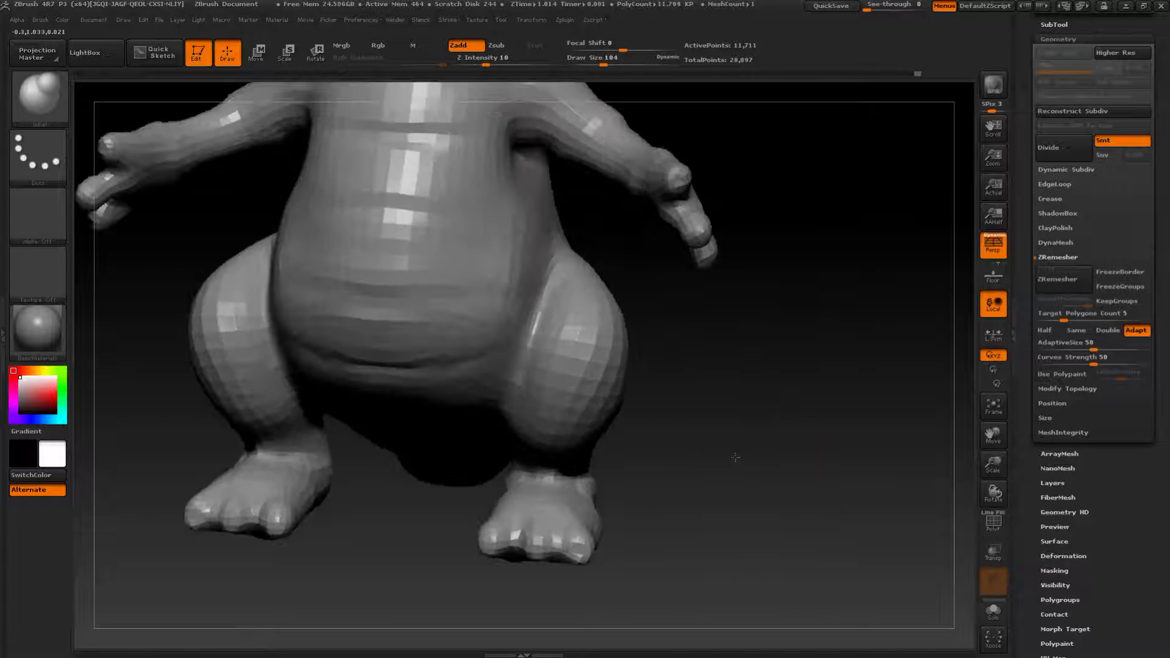
pyautogui.keyDown('alt'); pyautogui.moveTo(846, 379); pyautogui.dragTo(847, 350); pyautogui.keyUp('alt')
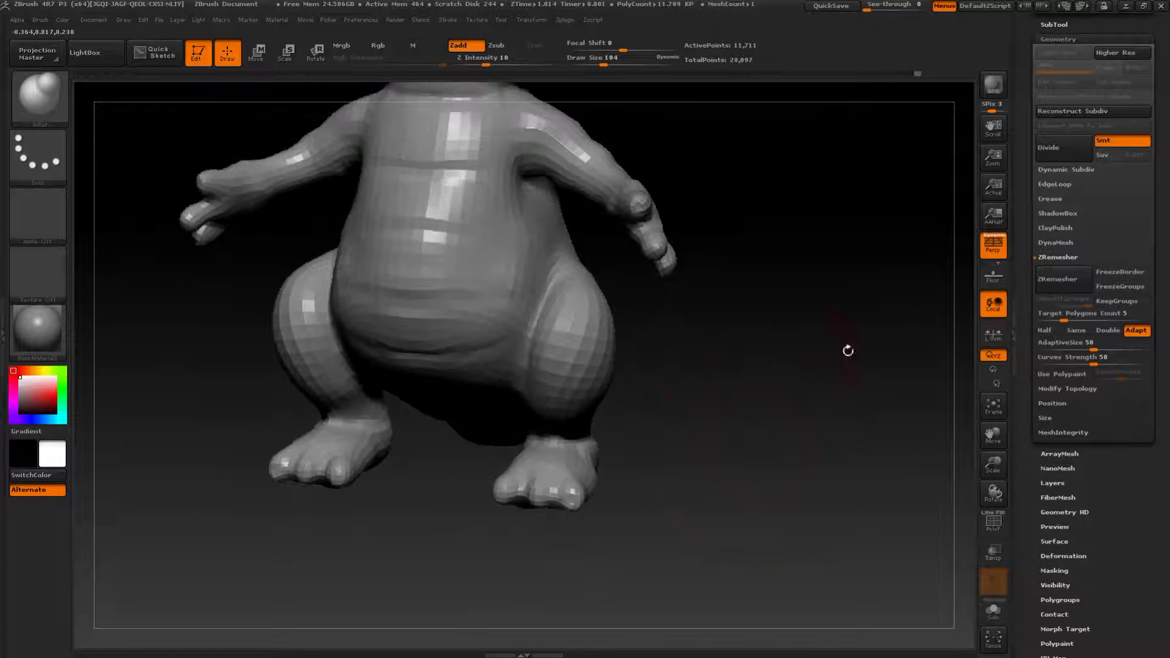
pyautogui.click(1061, 157)
pyautogui.keyDown('alt'); pyautogui.moveTo(744, 439); pyautogui.dragTo(771, 405); pyautogui.keyUp('alt')
pyautogui.moveTo(646, 396)
pyautogui.mouseDown()
pyautogui.moveTo(731, 378)
pyautogui.moveTo(689, 389)
pyautogui.mouseUp()
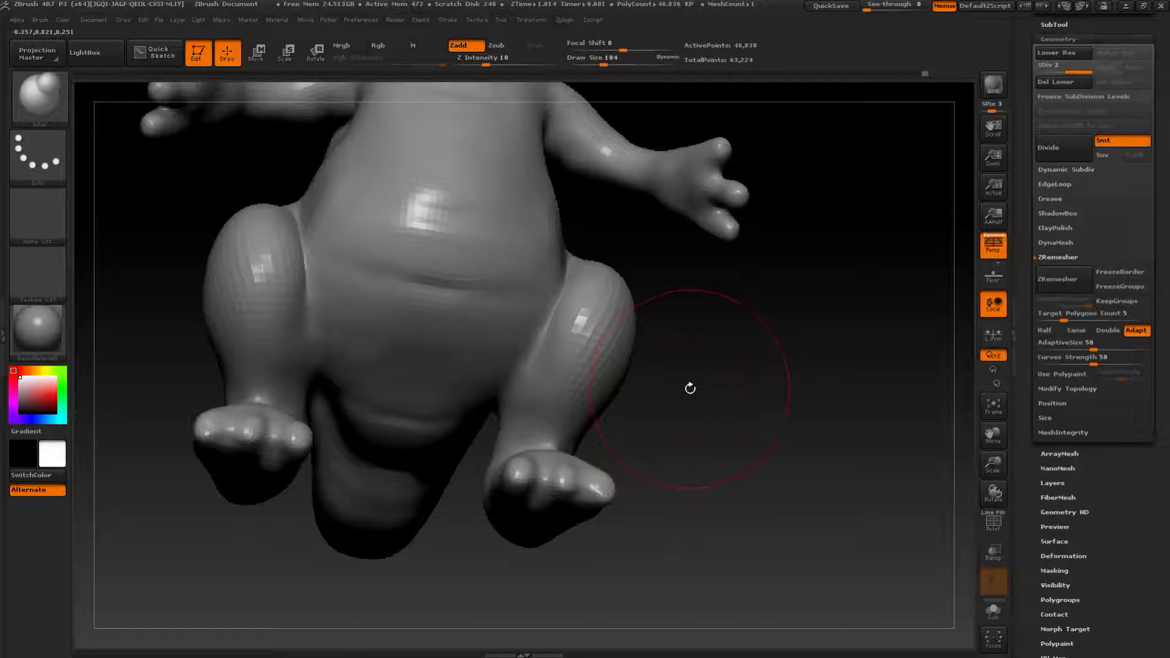
# - Carve the crease between belly and thigh with the Dam_Standard brush at draw size 65 and smooth its upper end
pyautogui.press('b')
pyautogui.click(775, 397)
pyautogui.press('s')
pyautogui.moveTo(704, 424); pyautogui.dragTo(688, 374)
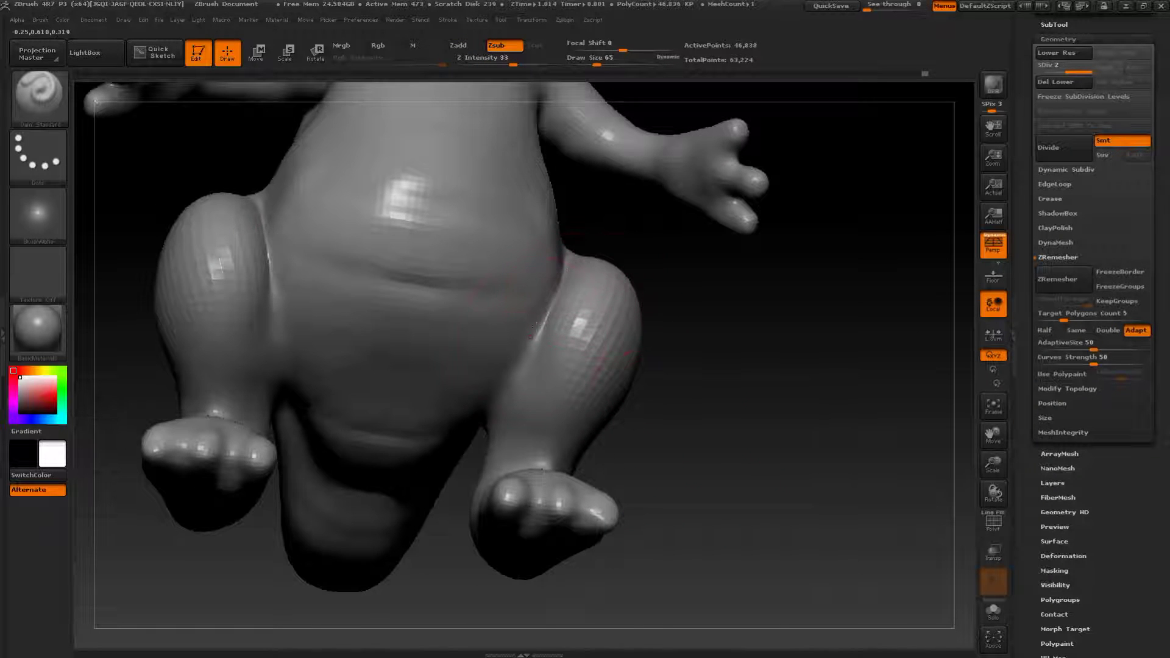
pyautogui.moveTo(532, 334); pyautogui.dragTo(489, 390)
pyautogui.moveTo(536, 323); pyautogui.dragTo(498, 401)
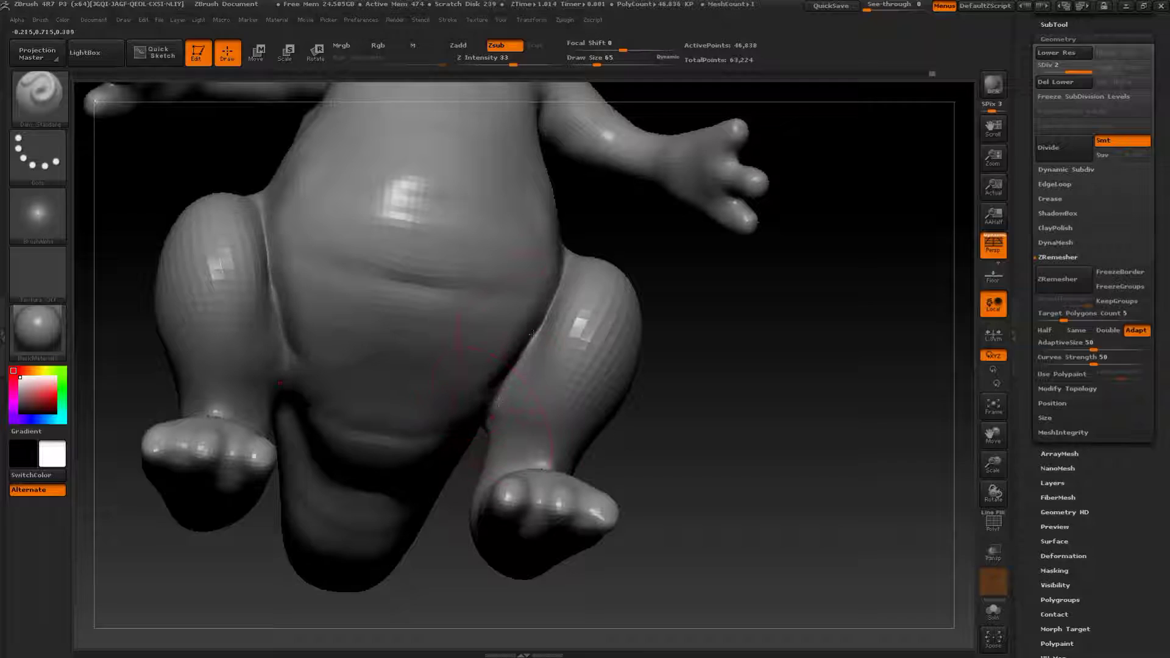
pyautogui.keyDown('shift'); pyautogui.moveTo(569, 277); pyautogui.dragTo(544, 332); pyautogui.keyUp('shift')
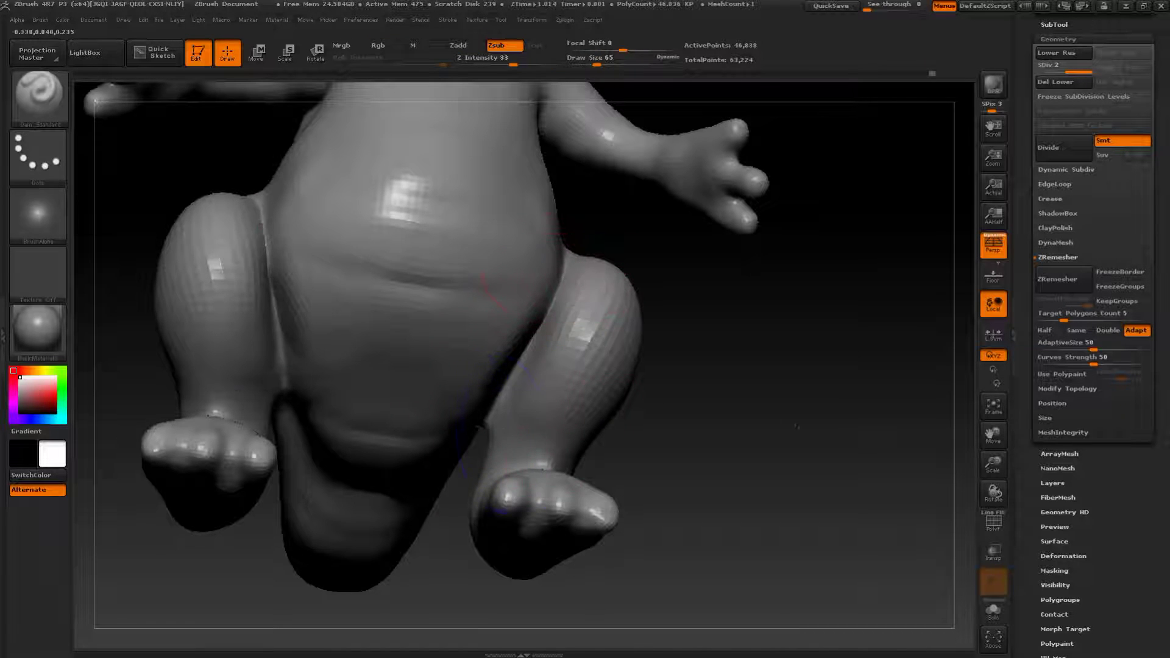
# - Add volume around the thigh and hip with the Inflat brush at draw size 128
pyautogui.moveTo(799, 434); pyautogui.dragTo(756, 439)
pyautogui.press('b')
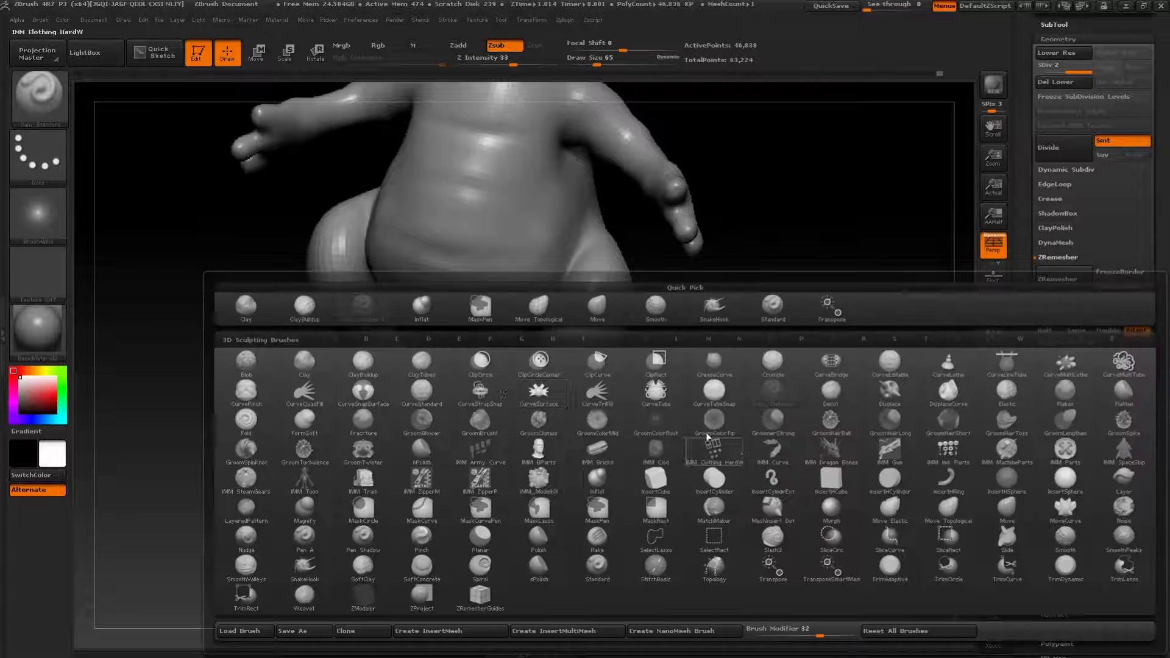
pyautogui.click(435, 321)
pyautogui.press('s')
pyautogui.moveTo(602, 328)
pyautogui.mouseDown()
pyautogui.moveTo(612, 328)
pyautogui.moveTo(600, 314)
pyautogui.moveTo(581, 335)
pyautogui.mouseUp()
pyautogui.moveTo(734, 359); pyautogui.dragTo(609, 362)
pyautogui.moveTo(638, 268); pyautogui.dragTo(614, 305)
pyautogui.moveTo(810, 204); pyautogui.dragTo(737, 244)
pyautogui.moveTo(415, 476); pyautogui.dragTo(375, 460)
# - Deepen the fold where the back of the thigh meets the tail base with the Dam_Standard brush
pyautogui.press('b')
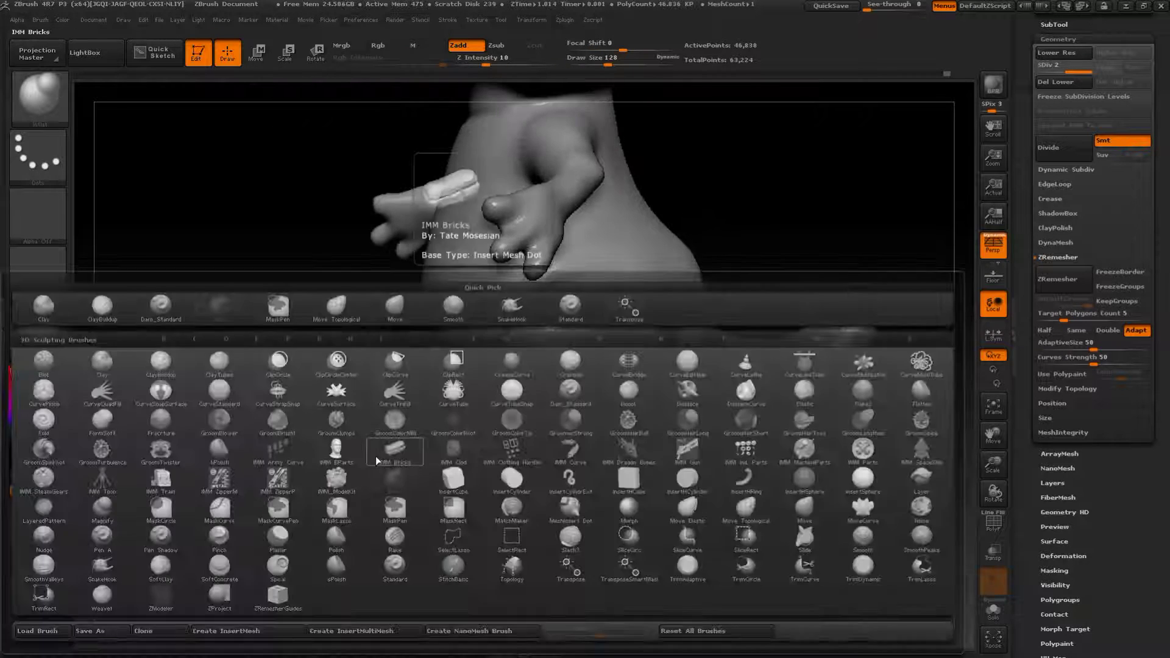
pyautogui.click(402, 309)
pyautogui.moveTo(385, 363)
pyautogui.keyDown('alt'); pyautogui.mouseDown()
pyautogui.moveTo(296, 438)
pyautogui.moveTo(521, 476)
pyautogui.moveTo(645, 479)
pyautogui.mouseUp(); pyautogui.keyUp('alt')
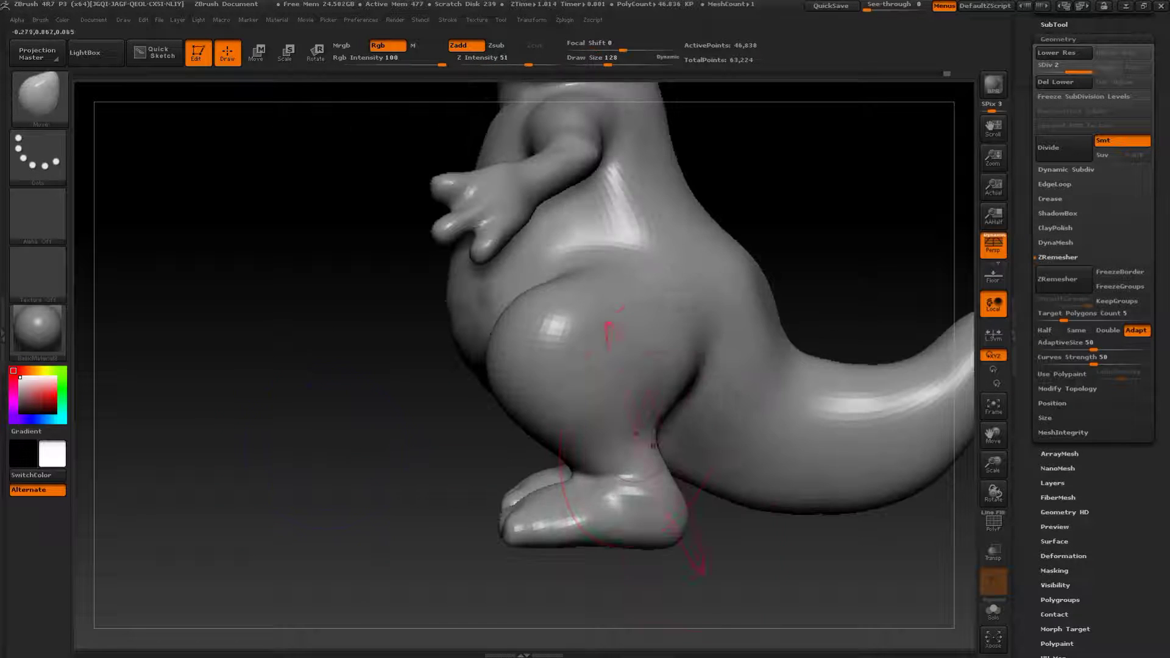
pyautogui.press('b')
pyautogui.press('d')
pyautogui.click(749, 390)
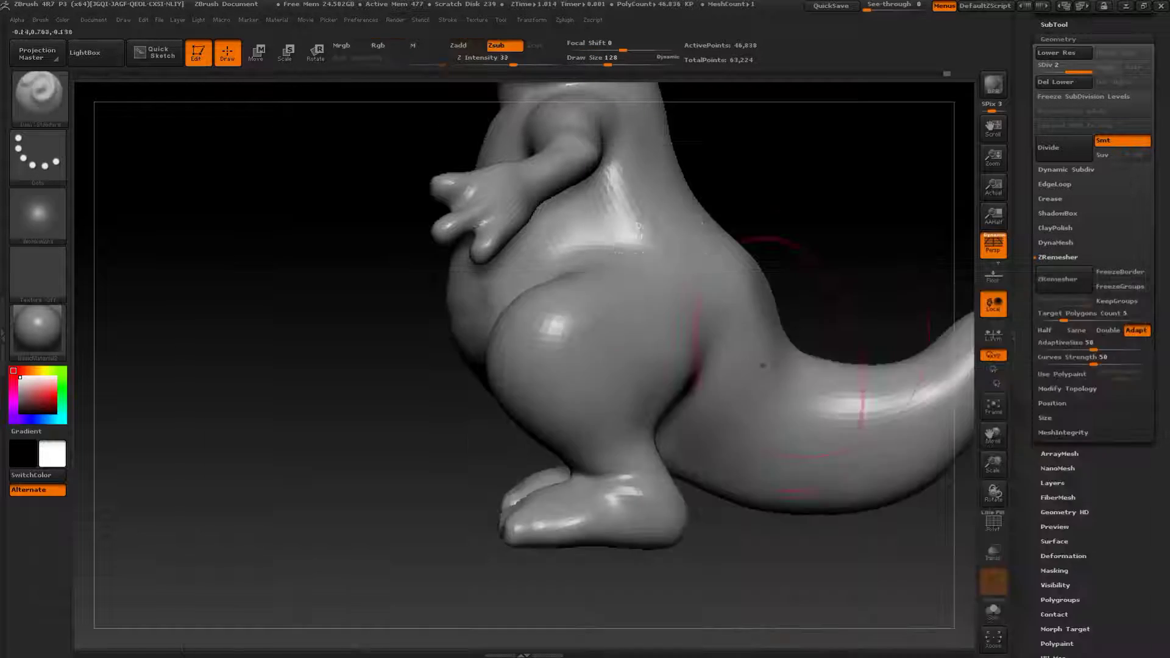
pyautogui.moveTo(811, 323); pyautogui.dragTo(695, 353)
# - Carve skin creases around the back and front of the ankle with Dam_Standard at draw size 33
pyautogui.press('s')
pyautogui.moveTo(656, 460); pyautogui.dragTo(643, 461)
pyautogui.moveTo(564, 461); pyautogui.dragTo(474, 458)
pyautogui.moveTo(730, 471)
pyautogui.mouseDown()
pyautogui.moveTo(652, 454)
pyautogui.moveTo(691, 434)
pyautogui.mouseUp()
pyautogui.press('s')
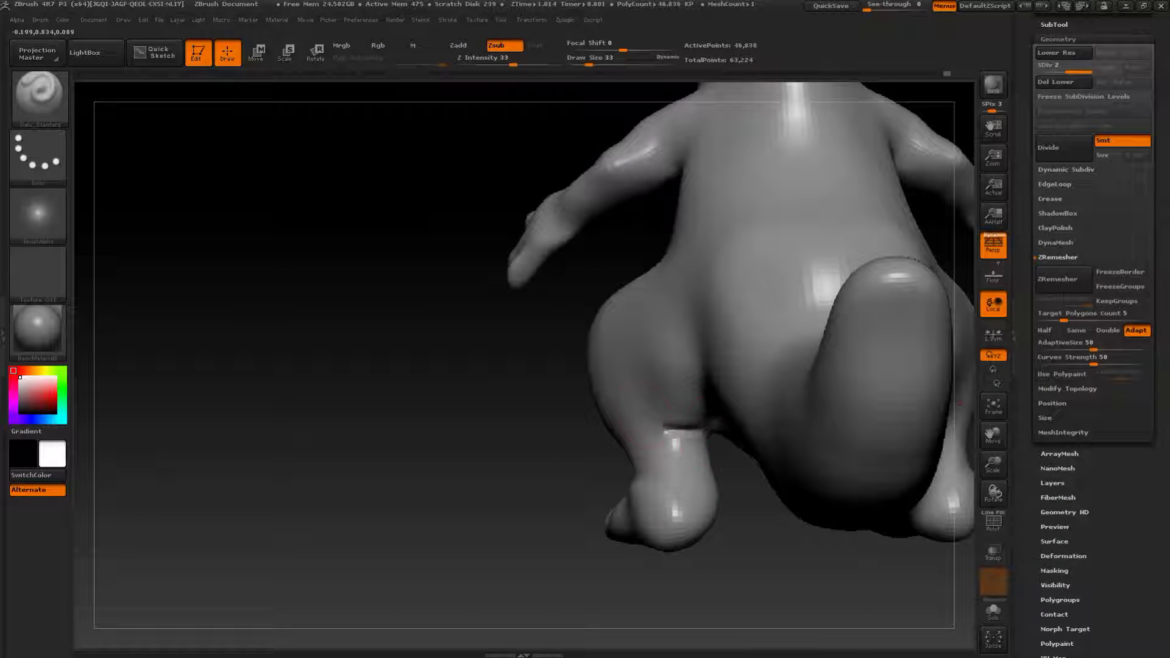
pyautogui.moveTo(455, 462); pyautogui.dragTo(575, 473)
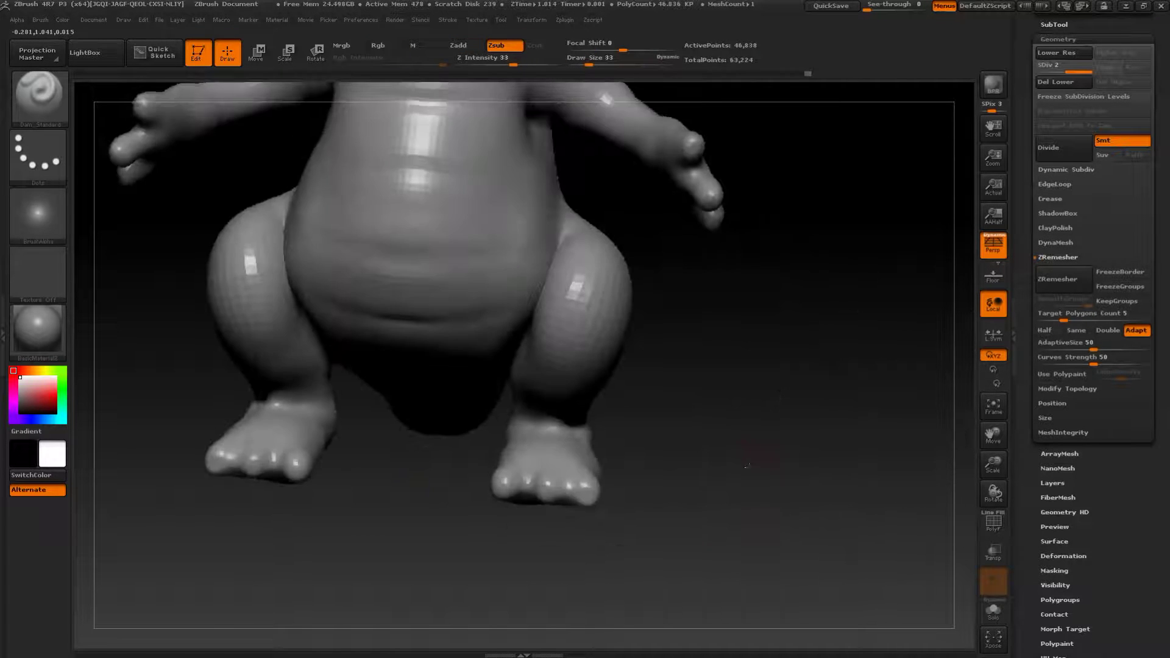
pyautogui.keyDown('alt'); pyautogui.moveTo(747, 467); pyautogui.dragTo(701, 466); pyautogui.keyUp('alt')
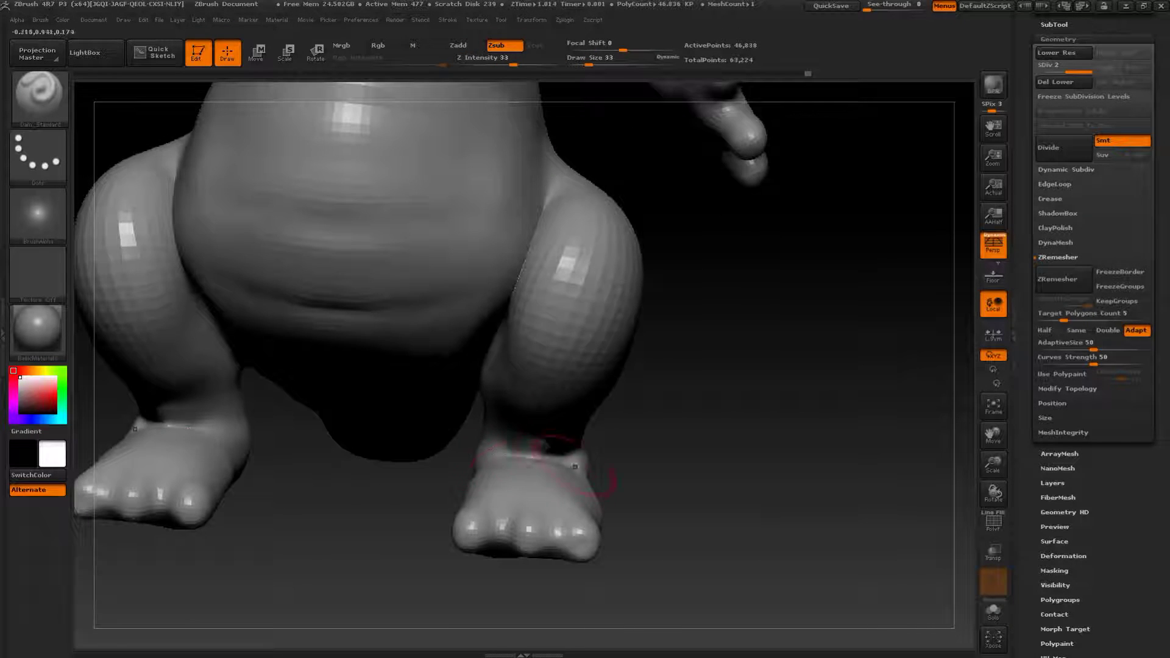
# - Reshape the shoulder and armpit with the Move brush at draw size 39
pyautogui.moveTo(771, 465); pyautogui.dragTo(735, 272)
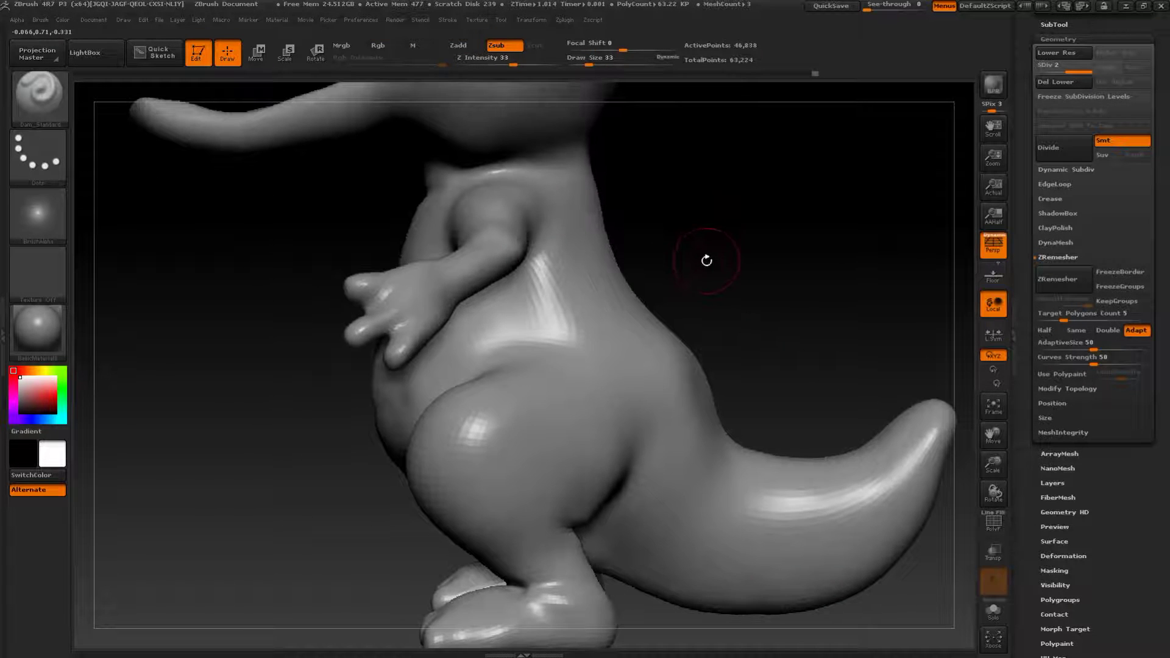
pyautogui.press('b')
pyautogui.click(604, 292)
pyautogui.moveTo(705, 196)
pyautogui.mouseDown()
pyautogui.moveTo(455, 301)
pyautogui.moveTo(485, 296)
pyautogui.moveTo(486, 314)
pyautogui.moveTo(579, 308)
pyautogui.mouseUp()
pyautogui.press('s')
pyautogui.click(462, 298)
pyautogui.press('s')
pyautogui.click(495, 326)
pyautogui.moveTo(743, 266)
pyautogui.mouseDown()
pyautogui.moveTo(590, 296)
pyautogui.moveTo(762, 282)
pyautogui.moveTo(698, 276)
pyautogui.moveTo(722, 293)
pyautogui.moveTo(701, 305)
pyautogui.mouseUp()
pyautogui.moveTo(479, 364); pyautogui.dragTo(492, 361)
pyautogui.moveTo(621, 282)
pyautogui.mouseDown()
pyautogui.moveTo(589, 286)
pyautogui.moveTo(504, 256)
pyautogui.moveTo(481, 268)
pyautogui.mouseUp()
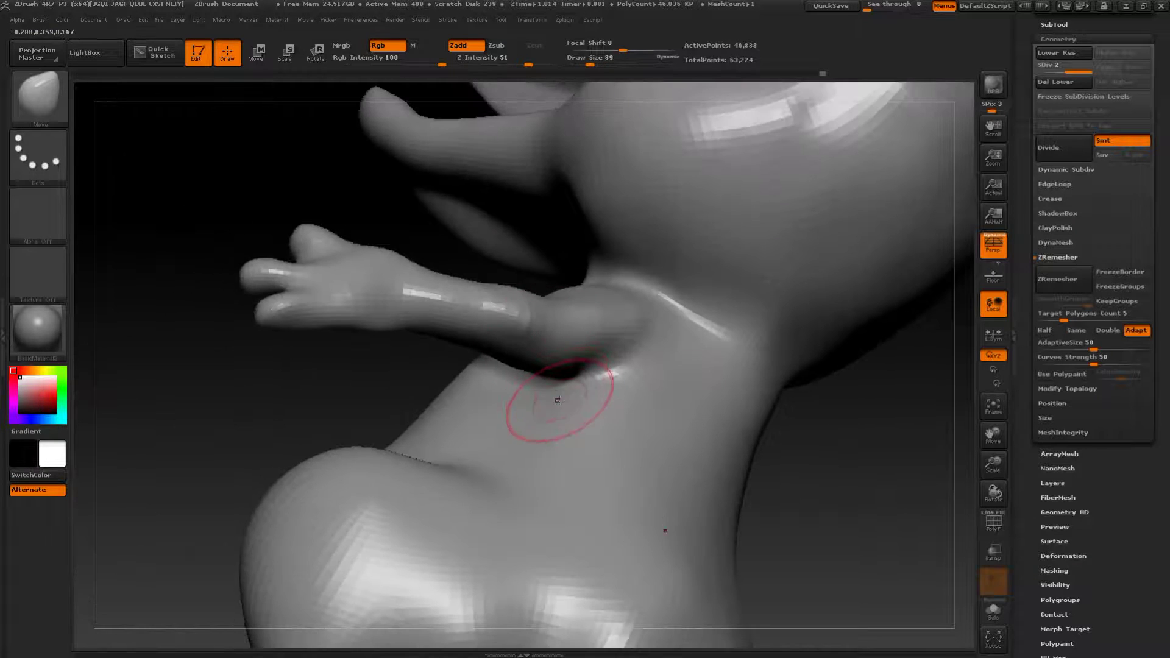
pyautogui.moveTo(324, 206); pyautogui.dragTo(610, 282)
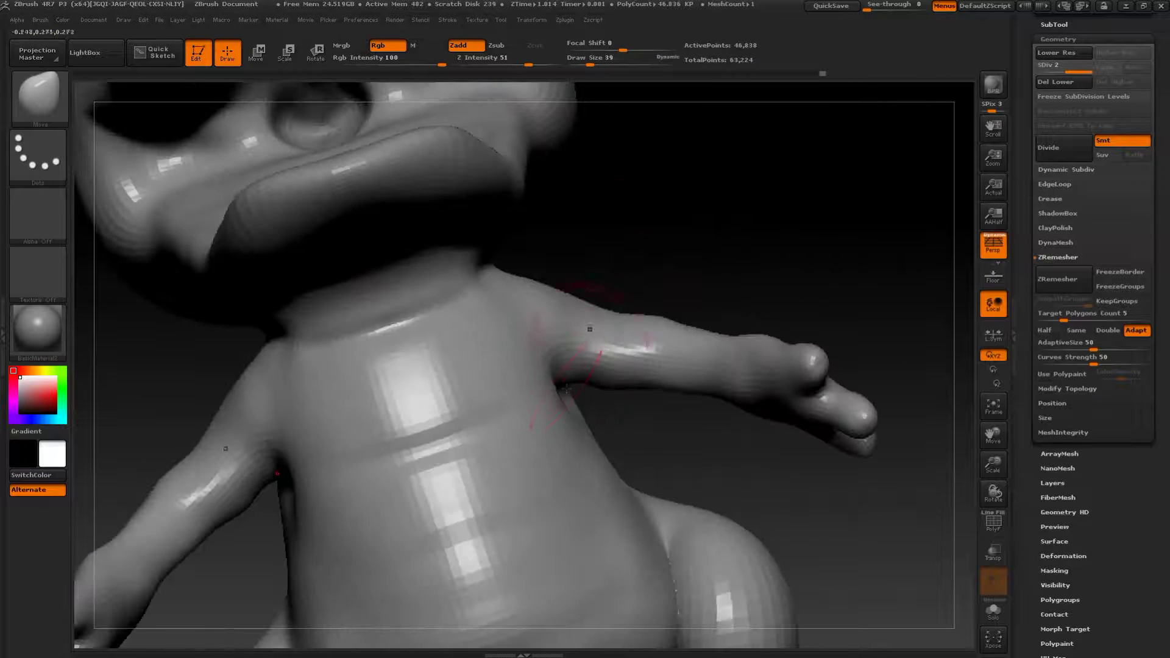
# - Refine the transition from the upper arm into the torso and shoulder with a larger Move brush
pyautogui.moveTo(620, 411); pyautogui.dragTo(590, 384)
pyautogui.press('s')
pyautogui.moveTo(553, 417)
pyautogui.mouseDown()
pyautogui.moveTo(555, 396)
pyautogui.moveTo(546, 403)
pyautogui.mouseUp()
pyautogui.press('s')
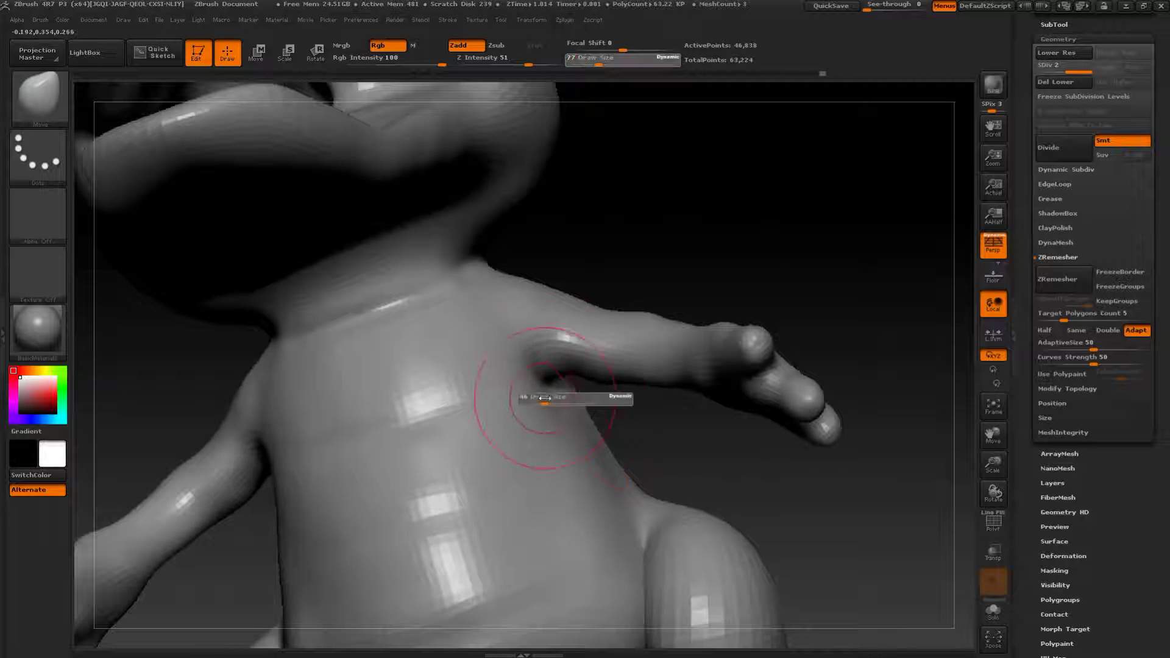
pyautogui.moveTo(624, 285); pyautogui.dragTo(537, 266)
pyautogui.moveTo(421, 271); pyautogui.dragTo(442, 288)
pyautogui.press('s')
pyautogui.moveTo(491, 345)
pyautogui.mouseDown()
pyautogui.moveTo(470, 363)
pyautogui.moveTo(579, 332)
pyautogui.moveTo(634, 301)
pyautogui.moveTo(653, 342)
pyautogui.moveTo(685, 322)
pyautogui.mouseUp()
# - Carve a crease across the elbow with the Dam_Standard brush at draw size 23
pyautogui.press('b')
pyautogui.press('d')
pyautogui.click(772, 399)
pyautogui.keyDown('alt'); pyautogui.moveTo(600, 310); pyautogui.dragTo(669, 341); pyautogui.keyUp('alt')
pyautogui.press('s')
pyautogui.moveTo(486, 311)
pyautogui.mouseDown()
pyautogui.moveTo(477, 311)
pyautogui.moveTo(534, 347)
pyautogui.mouseUp()
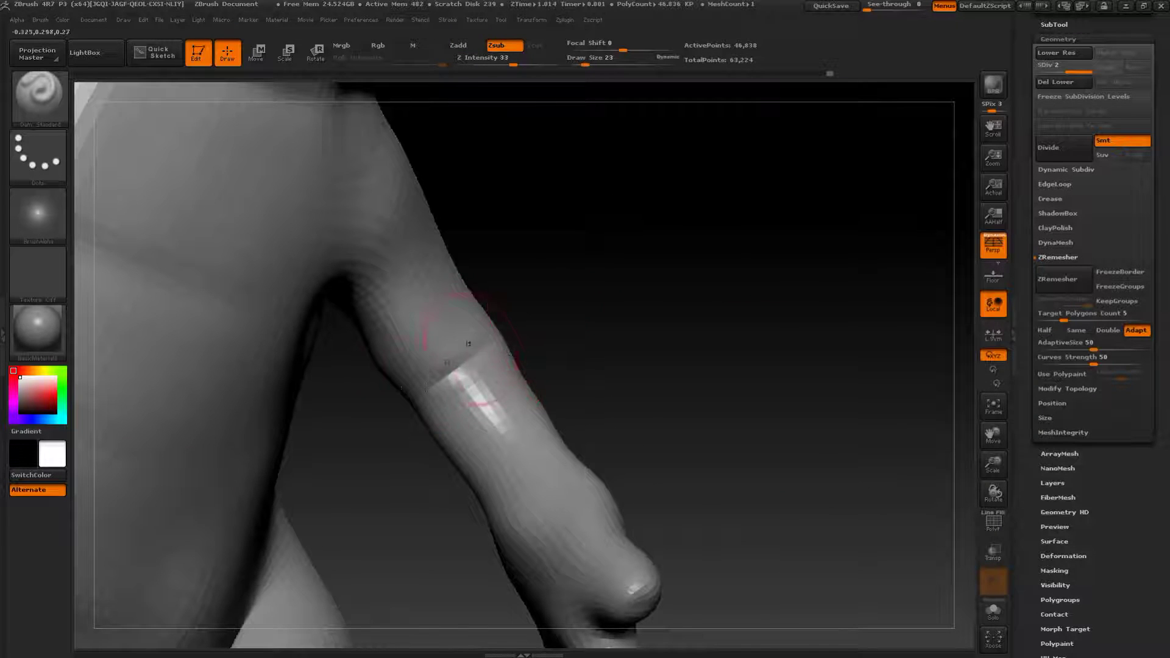
# - Adjust the arm's shape around the elbow with the Move brush at draw size 83
pyautogui.moveTo(773, 382)
pyautogui.keyDown('alt'); pyautogui.mouseDown()
pyautogui.moveTo(775, 311)
pyautogui.moveTo(757, 410)
pyautogui.moveTo(794, 256)
pyautogui.moveTo(781, 294)
pyautogui.moveTo(634, 323)
pyautogui.mouseUp(); pyautogui.keyUp('alt')
pyautogui.press('b')
pyautogui.click(706, 313)
pyautogui.press('s')
pyautogui.moveTo(514, 326); pyautogui.dragTo(579, 324)
pyautogui.moveTo(779, 282)
pyautogui.mouseDown()
pyautogui.moveTo(760, 319)
pyautogui.moveTo(588, 340)
pyautogui.mouseUp()
pyautogui.moveTo(707, 325); pyautogui.dragTo(806, 256)
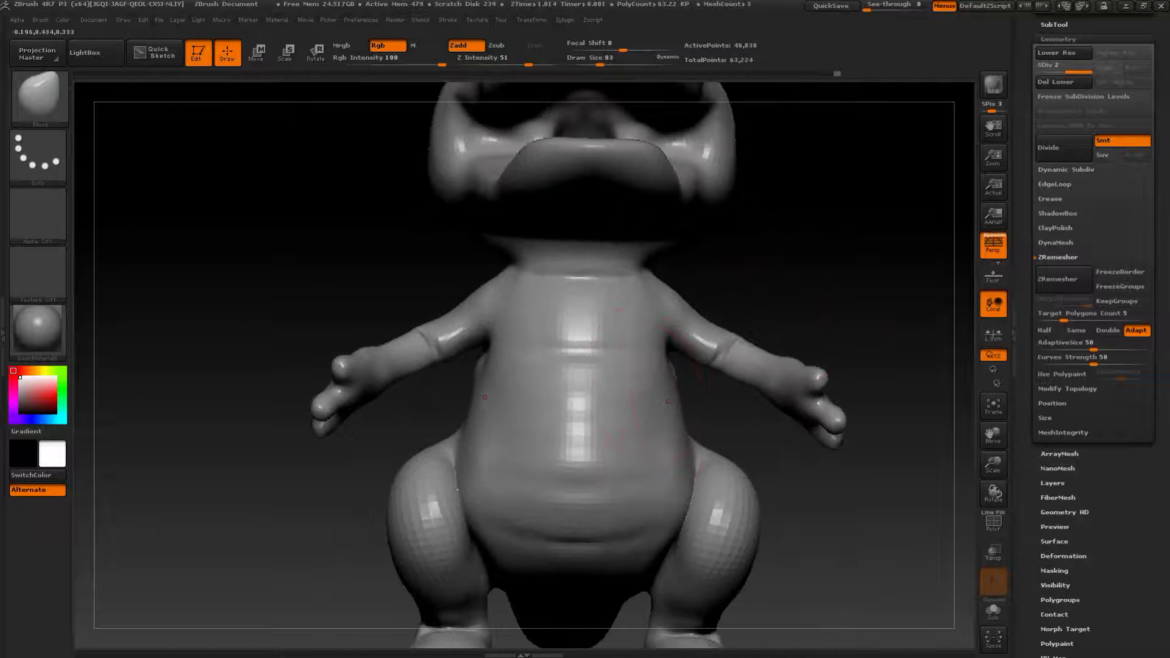
# - Reshape the sides of the torso from the front with the Move brush at draw size 104
pyautogui.keyDown('alt'); pyautogui.moveTo(754, 381); pyautogui.dragTo(755, 366); pyautogui.keyUp('alt')
pyautogui.press('s')
pyautogui.moveTo(647, 385); pyautogui.dragTo(671, 381)
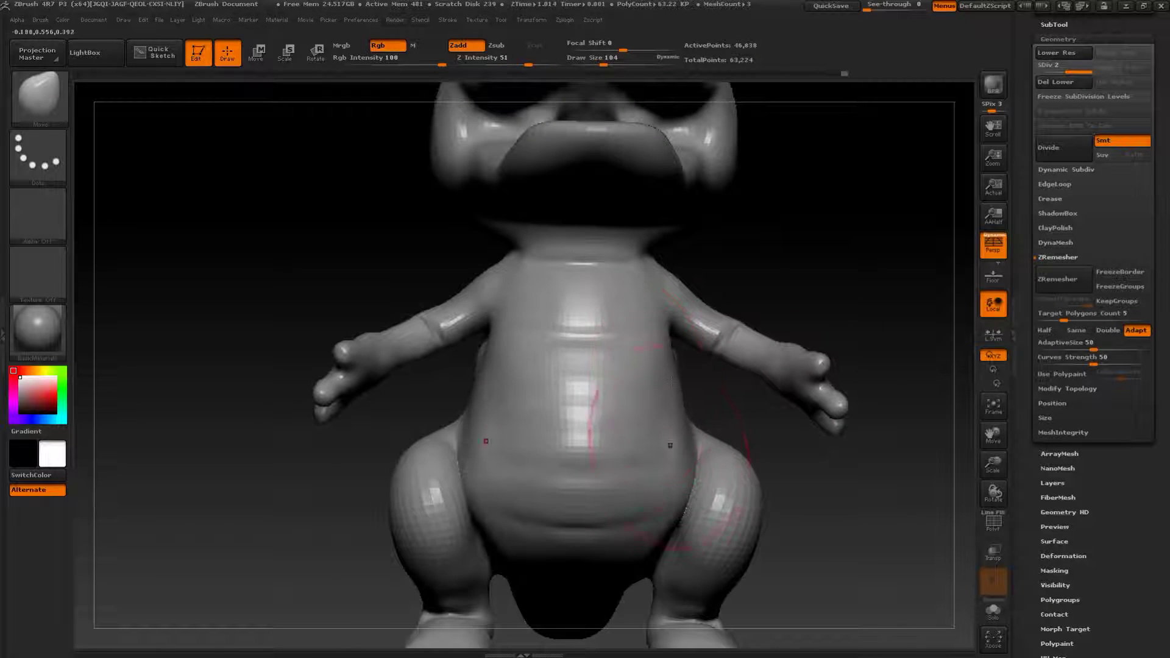
pyautogui.keyDown('alt'); pyautogui.moveTo(820, 512); pyautogui.dragTo(828, 408); pyautogui.keyUp('alt')
pyautogui.moveTo(699, 316); pyautogui.dragTo(690, 315)
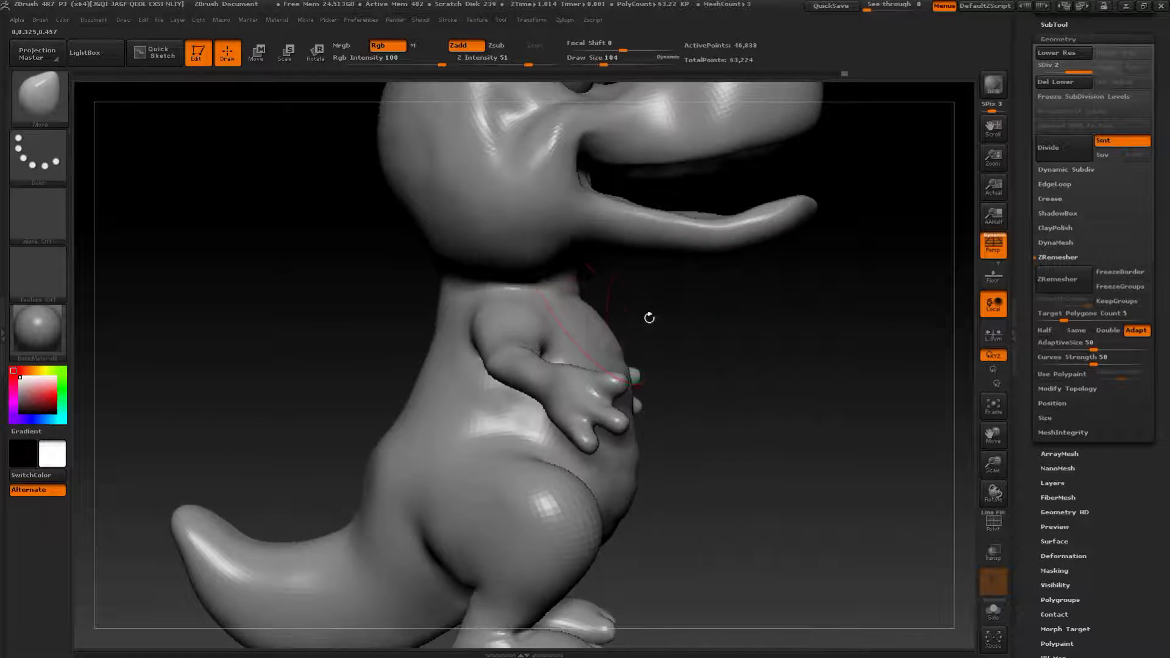
# - Adjust the neck and upper chest outline in profile with the Move brush at draw size 108
pyautogui.press('s')
pyautogui.moveTo(576, 299); pyautogui.dragTo(579, 298)
pyautogui.moveTo(701, 335); pyautogui.dragTo(704, 311)
pyautogui.moveTo(575, 273); pyautogui.dragTo(586, 263)
# - Reshape the underside of the lower jaw with the Move brush
pyautogui.moveTo(715, 336)
pyautogui.mouseDown()
pyautogui.moveTo(713, 321)
pyautogui.moveTo(762, 313)
pyautogui.mouseUp()
pyautogui.moveTo(873, 308); pyautogui.dragTo(812, 328)
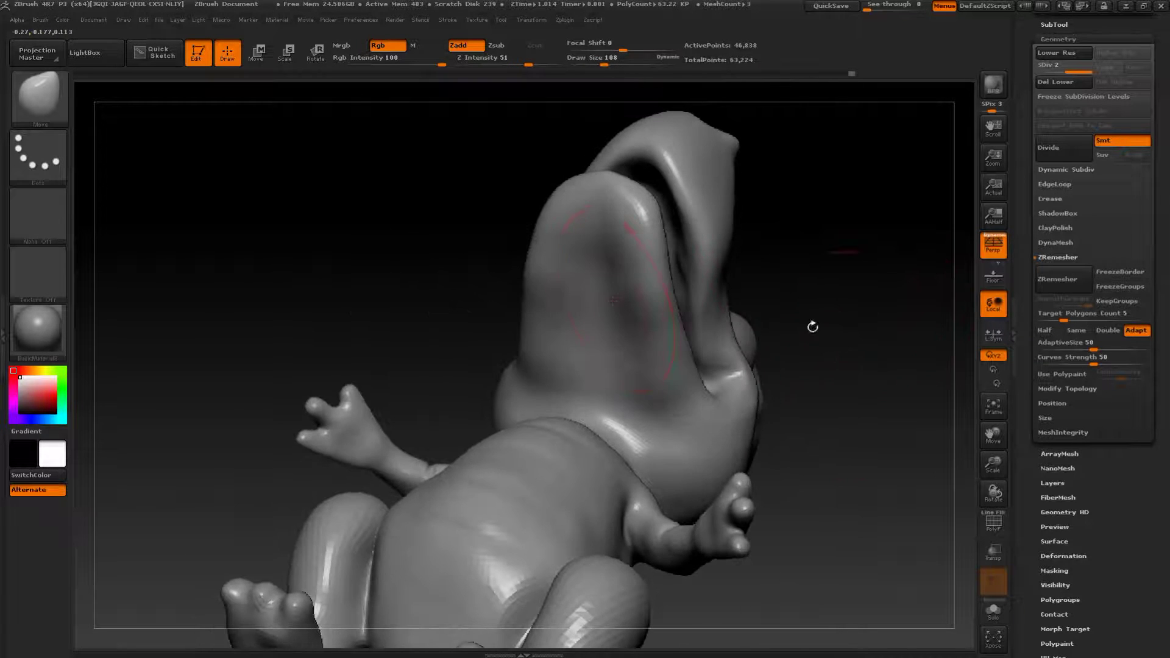
pyautogui.moveTo(584, 241); pyautogui.dragTo(589, 252)
pyautogui.moveTo(846, 256); pyautogui.dragTo(887, 258)
pyautogui.moveTo(737, 326)
pyautogui.mouseDown()
pyautogui.moveTo(773, 319)
pyautogui.moveTo(760, 267)
pyautogui.moveTo(749, 317)
pyautogui.moveTo(732, 318)
pyautogui.mouseUp()
# - Fill out the underside of the lower jaw with the Inflat brush at draw size 136
pyautogui.press('b')
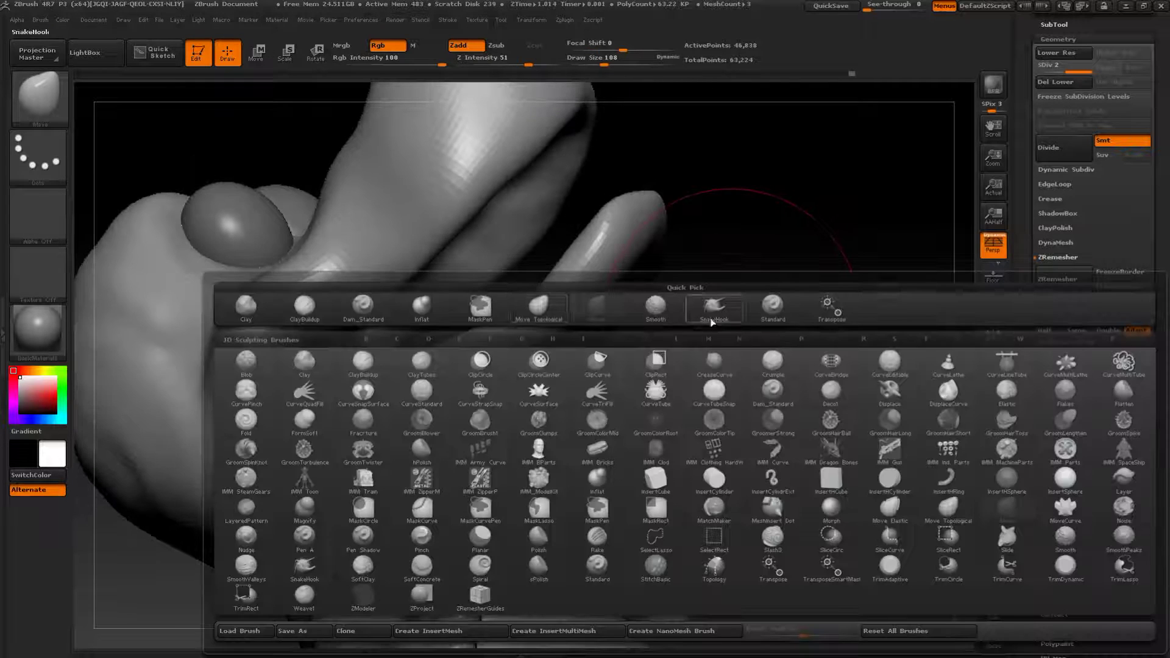
pyautogui.click(423, 306)
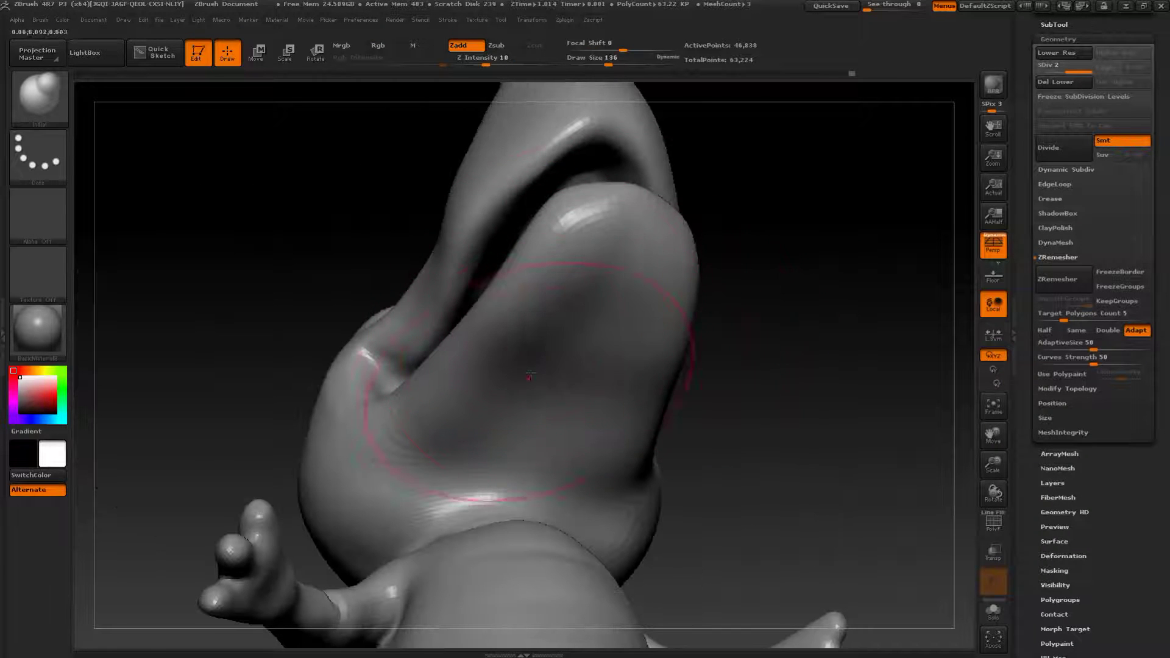
pyautogui.moveTo(583, 262); pyautogui.dragTo(621, 244)
pyautogui.moveTo(762, 311); pyautogui.dragTo(819, 305)
pyautogui.moveTo(563, 317)
pyautogui.mouseDown()
pyautogui.moveTo(524, 365)
pyautogui.moveTo(549, 365)
pyautogui.mouseUp()
# - Refine the snout and mouth area with the Move brush at draw size 68
pyautogui.press('b')
pyautogui.click(593, 315)
pyautogui.moveTo(770, 143)
pyautogui.keyDown('alt'); pyautogui.mouseDown()
pyautogui.moveTo(776, 259)
pyautogui.moveTo(695, 238)
pyautogui.mouseUp(); pyautogui.keyUp('alt')
pyautogui.press('s')
pyautogui.moveTo(586, 325); pyautogui.dragTo(578, 324)
pyautogui.moveTo(806, 261); pyautogui.dragTo(588, 342)
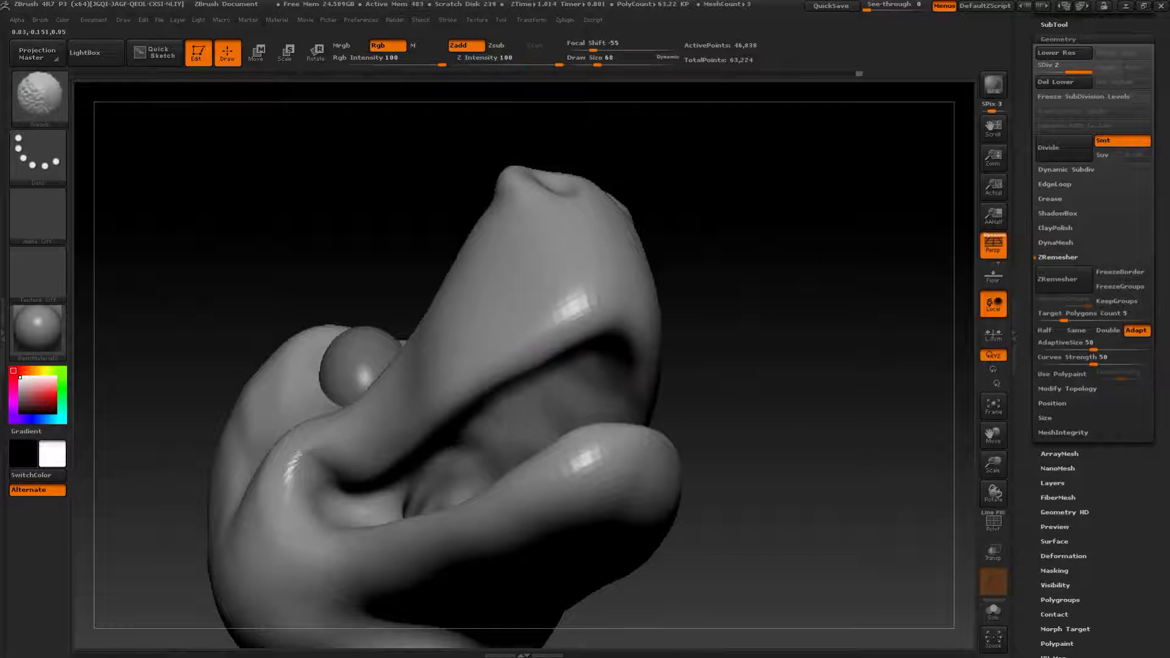
# - Reshape the lower belly with the Move brush at draw size 116
pyautogui.moveTo(759, 506)
pyautogui.keyDown('alt'); pyautogui.mouseDown()
pyautogui.moveTo(741, 382)
pyautogui.moveTo(795, 348)
pyautogui.moveTo(783, 390)
pyautogui.moveTo(833, 360)
pyautogui.moveTo(732, 387)
pyautogui.mouseUp(); pyautogui.keyUp('alt')
pyautogui.moveTo(712, 490); pyautogui.dragTo(670, 481)
pyautogui.press('s')
pyautogui.moveTo(643, 430); pyautogui.dragTo(646, 430)
pyautogui.moveTo(635, 407); pyautogui.dragTo(643, 413)
pyautogui.moveTo(725, 466); pyautogui.dragTo(661, 450)
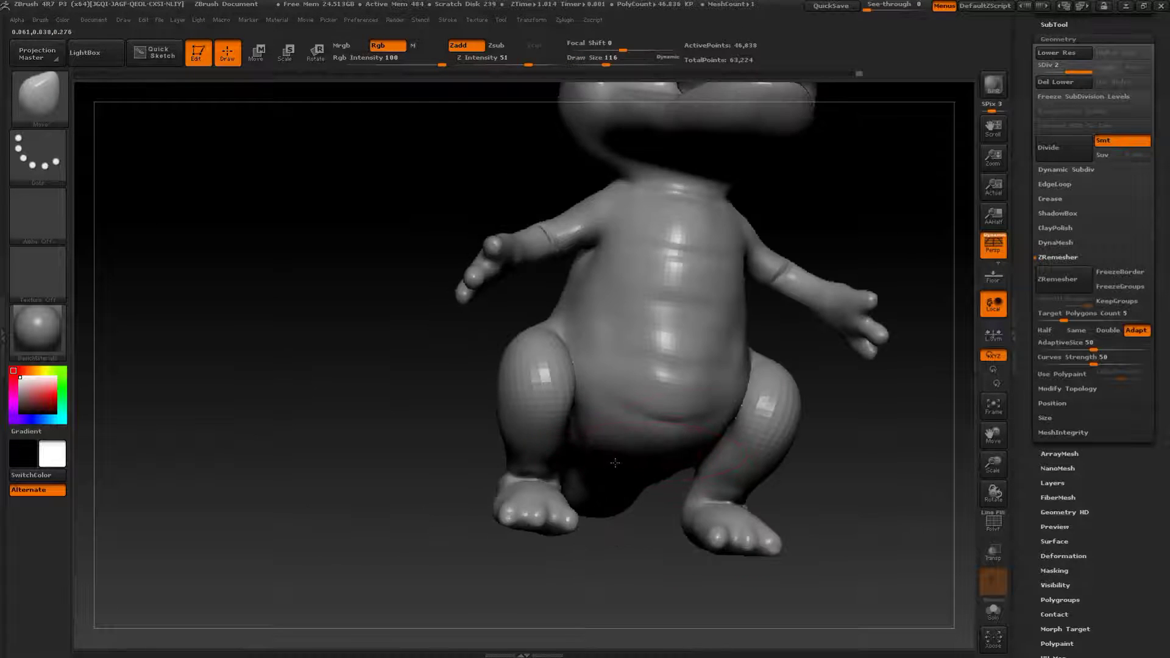
pyautogui.moveTo(810, 454); pyautogui.dragTo(822, 408)
pyautogui.moveTo(663, 462); pyautogui.dragTo(664, 481)
pyautogui.moveTo(843, 443); pyautogui.dragTo(867, 451)
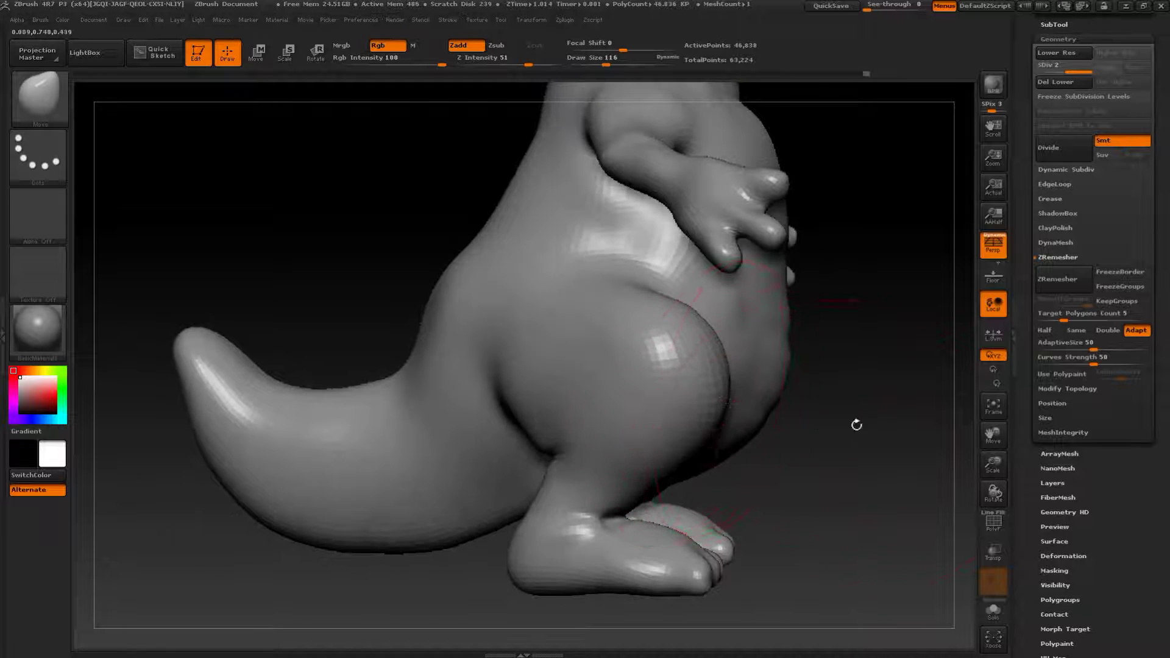
# - Adjust the thigh and the back of the leg with the Move brush, ending at draw size 83
pyautogui.moveTo(821, 418); pyautogui.dragTo(654, 386)
pyautogui.moveTo(648, 341); pyautogui.dragTo(663, 335)
pyautogui.moveTo(427, 530)
pyautogui.mouseDown()
pyautogui.moveTo(457, 540)
pyautogui.moveTo(564, 488)
pyautogui.mouseUp()
pyautogui.moveTo(857, 452)
pyautogui.keyDown('alt'); pyautogui.mouseDown()
pyautogui.moveTo(836, 426)
pyautogui.moveTo(902, 396)
pyautogui.mouseUp(); pyautogui.keyUp('alt')
pyautogui.moveTo(835, 384)
pyautogui.keyDown('alt'); pyautogui.mouseDown()
pyautogui.moveTo(830, 418)
pyautogui.moveTo(773, 404)
pyautogui.moveTo(775, 430)
pyautogui.mouseUp(); pyautogui.keyUp('alt')
pyautogui.press('s')
pyautogui.moveTo(539, 420); pyautogui.dragTo(529, 421)
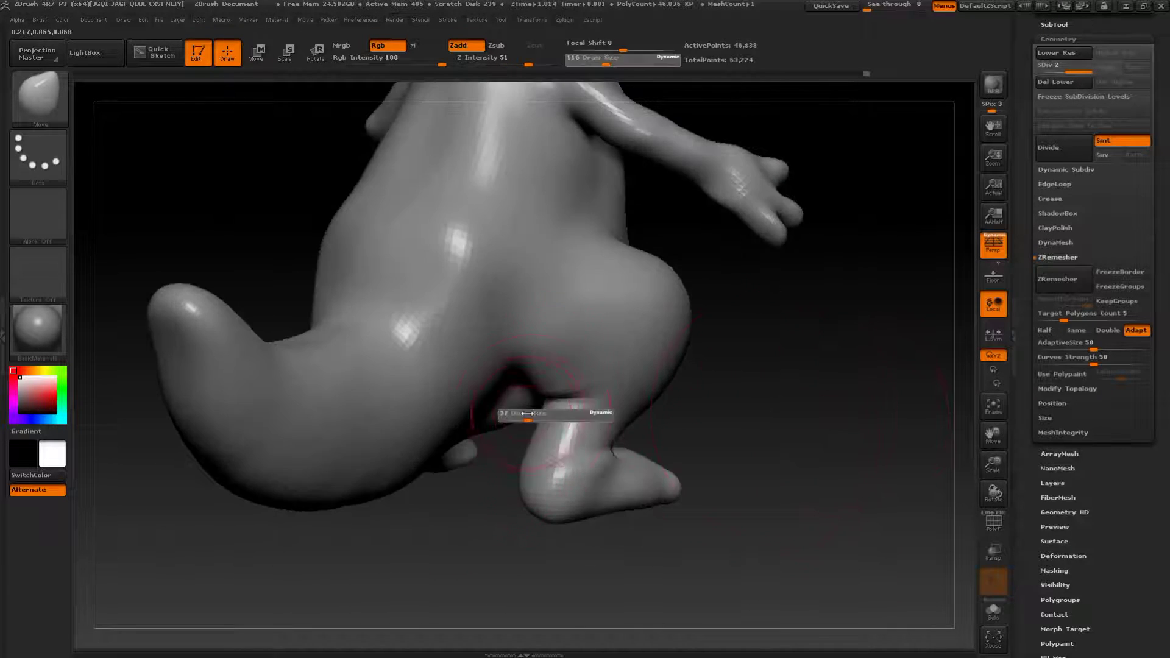
pyautogui.moveTo(819, 399)
pyautogui.mouseDown()
pyautogui.moveTo(799, 395)
pyautogui.moveTo(840, 400)
pyautogui.mouseUp()
pyautogui.press('s')
pyautogui.moveTo(658, 340); pyautogui.dragTo(665, 339)
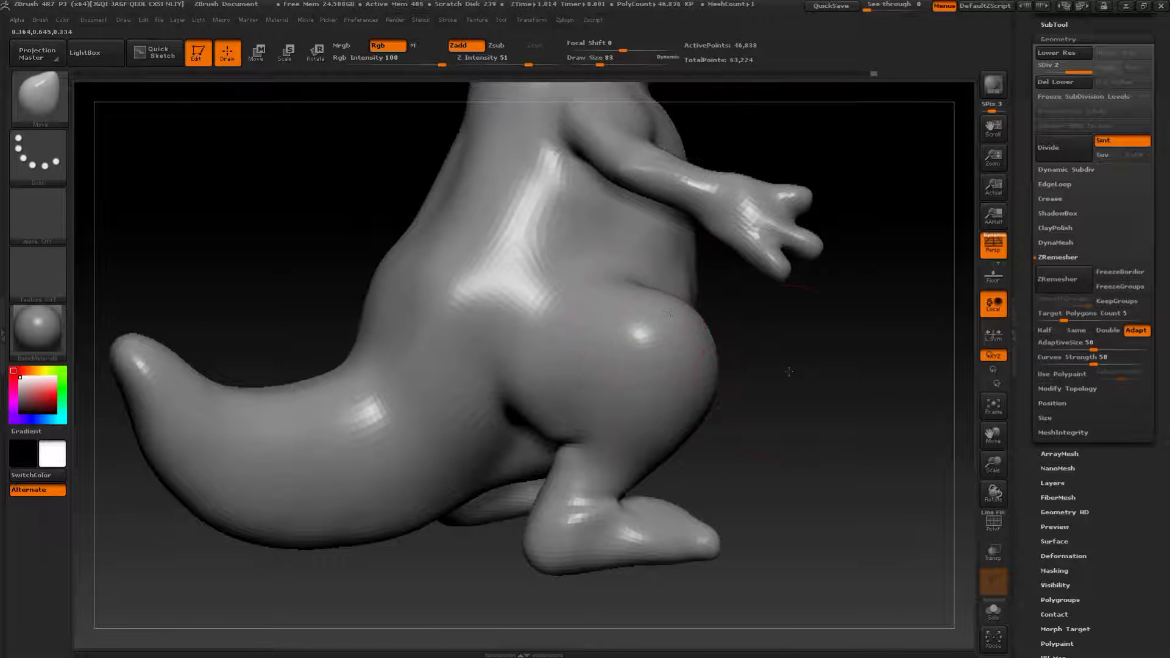
# - Reshape the lower back and hip above the tail with the Move brush at draw size 128
pyautogui.moveTo(789, 371); pyautogui.dragTo(716, 365)
pyautogui.press('s')
pyautogui.moveTo(441, 376); pyautogui.dragTo(454, 328)
pyautogui.moveTo(524, 268); pyautogui.dragTo(539, 274)
pyautogui.moveTo(414, 279); pyautogui.dragTo(456, 284)
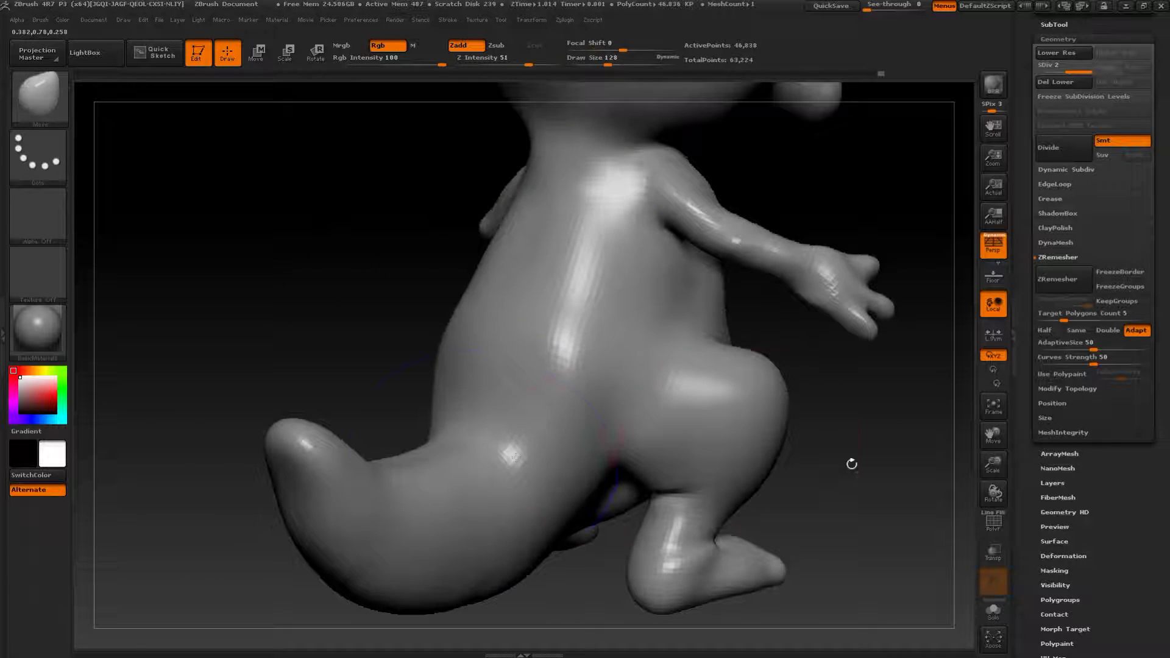
# - Refine the curve of the tail along its upper and lower outline with the Move brush
pyautogui.moveTo(852, 464); pyautogui.dragTo(814, 462)
pyautogui.keyDown('alt'); pyautogui.moveTo(436, 323); pyautogui.dragTo(554, 287); pyautogui.keyUp('alt')
pyautogui.moveTo(483, 351); pyautogui.dragTo(463, 342)
pyautogui.moveTo(538, 408); pyautogui.dragTo(537, 422)
pyautogui.moveTo(520, 344); pyautogui.dragTo(538, 338)
pyautogui.moveTo(430, 435); pyautogui.dragTo(410, 419)
# - Adjust the shape of the tail near its tip with the Move brush at draw size 104
pyautogui.press('s')
pyautogui.moveTo(427, 368); pyautogui.dragTo(423, 368)
pyautogui.moveTo(432, 365); pyautogui.dragTo(424, 351)
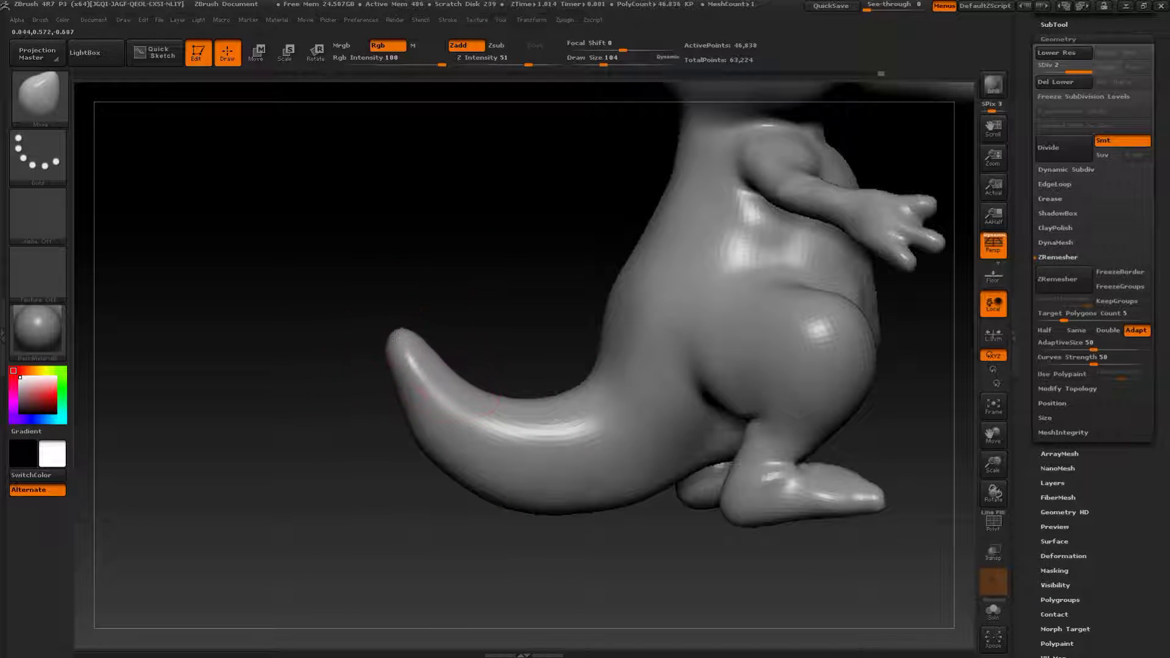
# - Reshape the lower back where the tail begins and the front of the thigh with the Move brush, ending at draw size 167
pyautogui.moveTo(377, 522)
pyautogui.mouseDown()
pyautogui.moveTo(554, 339)
pyautogui.moveTo(797, 319)
pyautogui.mouseUp()
pyautogui.press('s')
pyautogui.moveTo(689, 383); pyautogui.dragTo(737, 400)
pyautogui.press('s')
pyautogui.moveTo(573, 352); pyautogui.dragTo(579, 349)
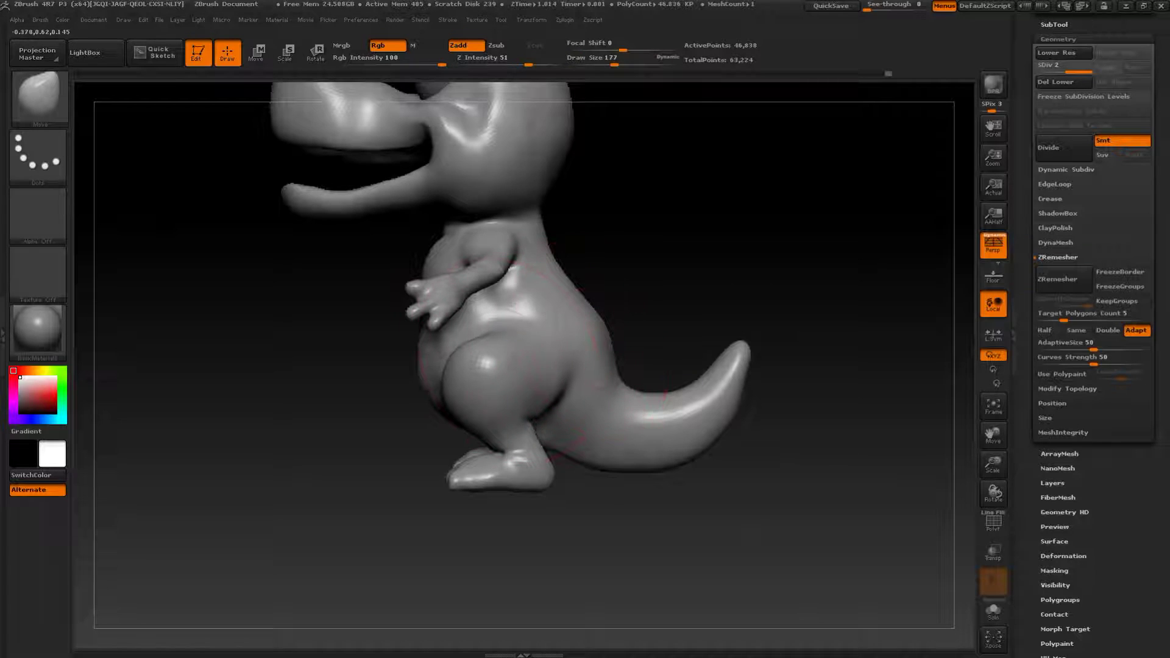
pyautogui.press('s')
pyautogui.moveTo(491, 402); pyautogui.dragTo(479, 402)
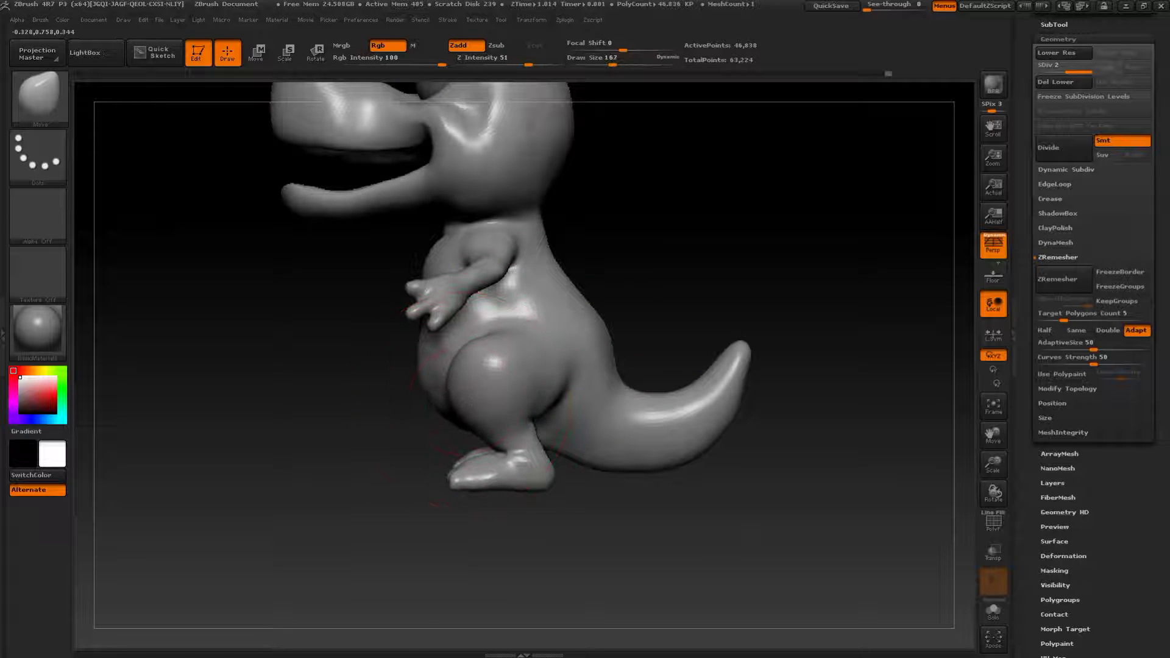
# - Adjust the side of the head around the jaw with the Move brush, ending at draw size 132
pyautogui.keyDown('alt'); pyautogui.moveTo(614, 314); pyautogui.dragTo(777, 260); pyautogui.keyUp('alt')
pyautogui.keyDown('alt'); pyautogui.moveTo(498, 425); pyautogui.dragTo(509, 458); pyautogui.keyUp('alt')
pyautogui.moveTo(432, 186)
pyautogui.keyDown('alt'); pyautogui.mouseDown()
pyautogui.moveTo(462, 290)
pyautogui.moveTo(551, 292)
pyautogui.mouseUp(); pyautogui.keyUp('alt')
pyautogui.moveTo(604, 350); pyautogui.dragTo(622, 355)
pyautogui.moveTo(838, 225); pyautogui.dragTo(933, 207)
pyautogui.moveTo(623, 343); pyautogui.dragTo(633, 343)
pyautogui.press('s')
pyautogui.moveTo(609, 409); pyautogui.dragTo(642, 418)
pyautogui.keyDown('alt'); pyautogui.moveTo(848, 427); pyautogui.dragTo(871, 410); pyautogui.keyUp('alt')
pyautogui.keyDown('alt'); pyautogui.moveTo(890, 326); pyautogui.dragTo(835, 366); pyautogui.keyUp('alt')
pyautogui.moveTo(865, 292); pyautogui.dragTo(708, 399)
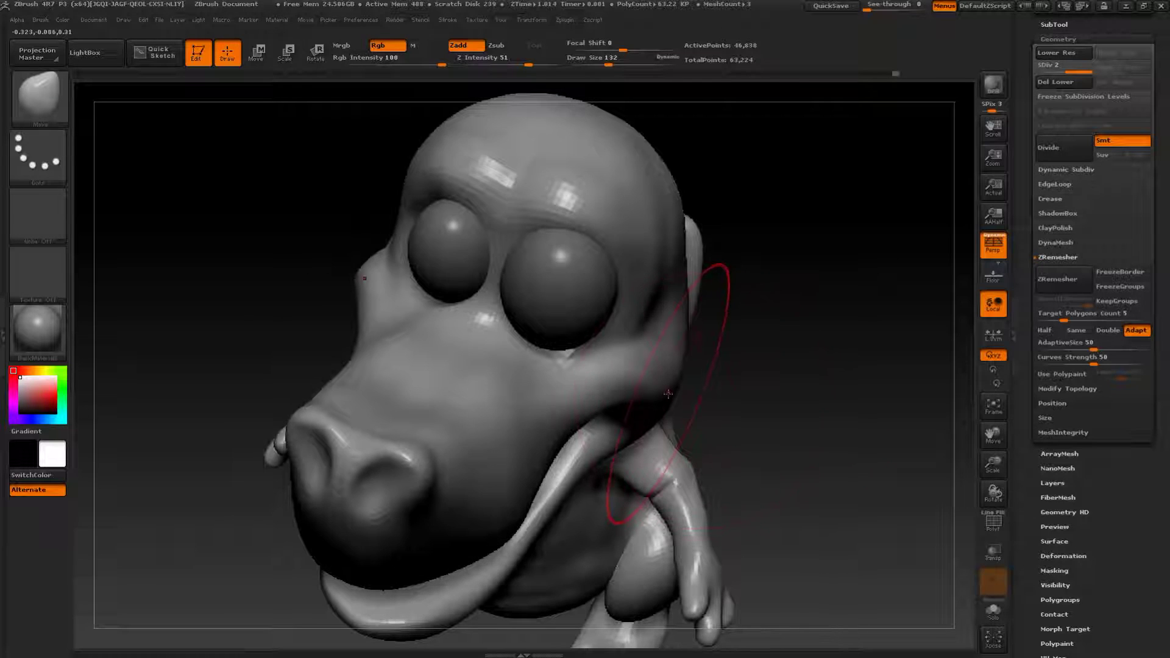
# - Refine the cheeks and the lower back of the head with the Move brush, reducing the draw size to 97
pyautogui.moveTo(738, 424)
pyautogui.mouseDown()
pyautogui.moveTo(793, 372)
pyautogui.moveTo(856, 353)
pyautogui.moveTo(799, 386)
pyautogui.mouseUp()
pyautogui.moveTo(643, 421); pyautogui.dragTo(655, 408)
pyautogui.moveTo(847, 393)
pyautogui.mouseDown()
pyautogui.moveTo(691, 404)
pyautogui.moveTo(674, 390)
pyautogui.mouseUp()
pyautogui.moveTo(444, 453); pyautogui.dragTo(702, 435)
pyautogui.moveTo(803, 462)
pyautogui.mouseDown()
pyautogui.moveTo(759, 390)
pyautogui.moveTo(608, 269)
pyautogui.moveTo(835, 253)
pyautogui.moveTo(762, 282)
pyautogui.moveTo(791, 269)
pyautogui.moveTo(784, 304)
pyautogui.moveTo(705, 320)
pyautogui.mouseUp()
pyautogui.moveTo(722, 298); pyautogui.dragTo(683, 407)
pyautogui.moveTo(774, 422)
pyautogui.mouseDown()
pyautogui.moveTo(705, 432)
pyautogui.moveTo(715, 434)
pyautogui.mouseUp()
pyautogui.moveTo(868, 426)
pyautogui.mouseDown()
pyautogui.moveTo(808, 422)
pyautogui.moveTo(761, 450)
pyautogui.moveTo(797, 469)
pyautogui.mouseUp()
pyautogui.press('s')
pyautogui.moveTo(859, 445); pyautogui.dragTo(879, 438)
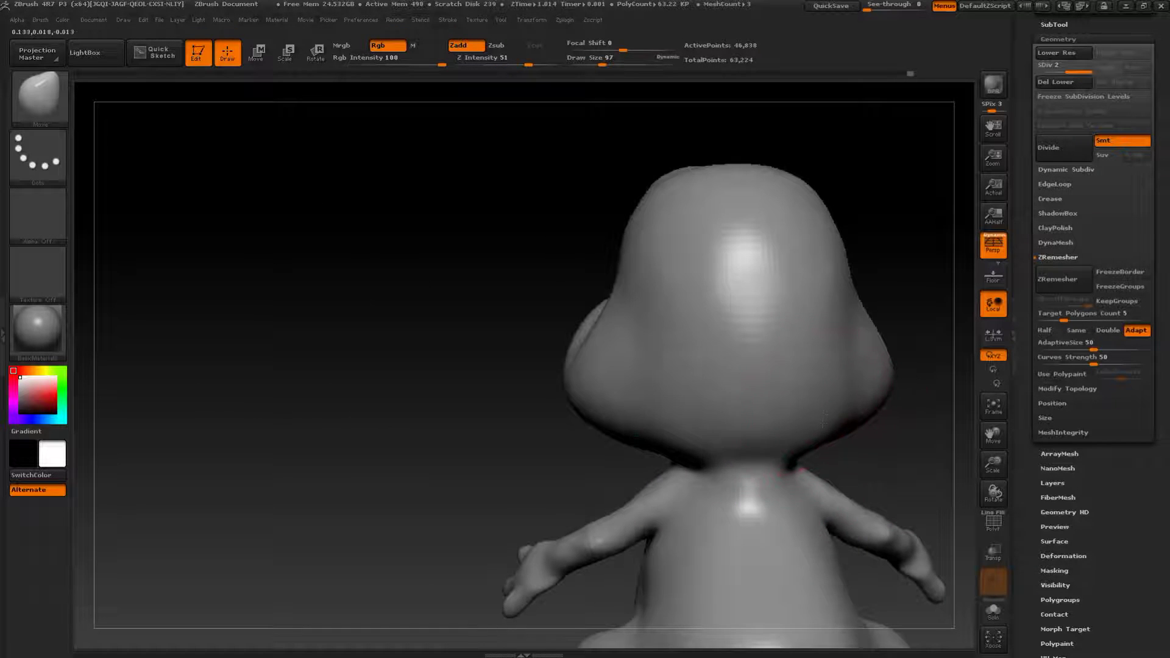
pyautogui.moveTo(878, 264)
pyautogui.mouseDown()
pyautogui.moveTo(765, 248)
pyautogui.moveTo(742, 353)
pyautogui.moveTo(728, 320)
pyautogui.mouseUp()
pyautogui.moveTo(799, 326); pyautogui.dragTo(807, 302)
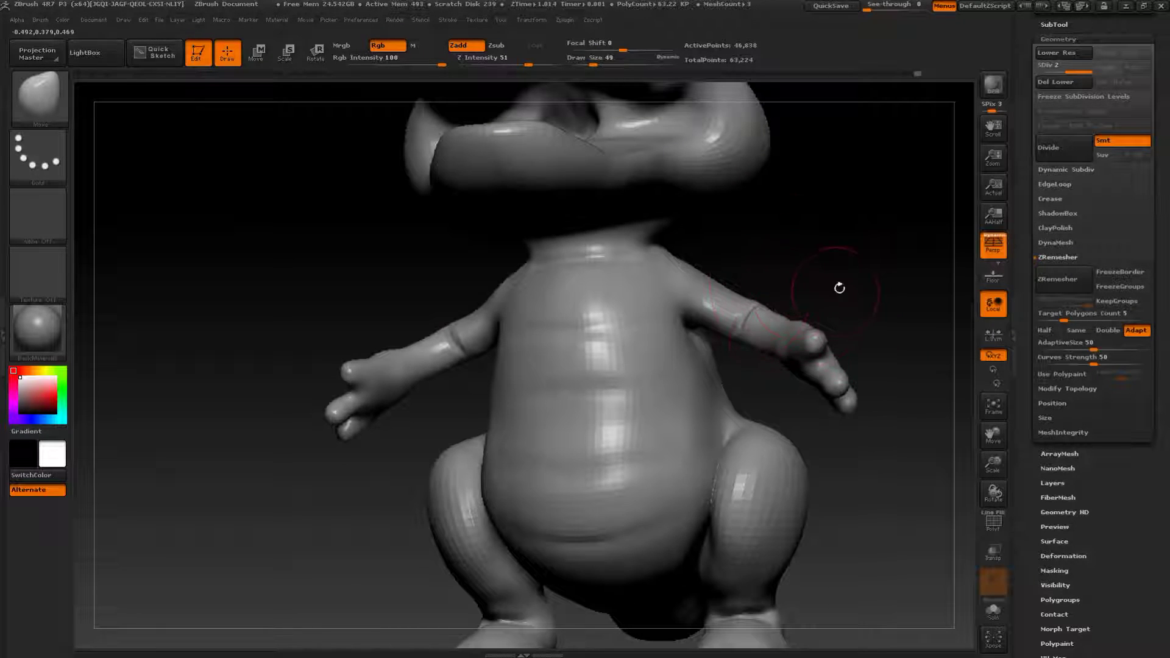
# - Divide the body to subdivision level 3 and carve a crease along each side of the belly with Dam_Standard at draw size 49
pyautogui.click(1057, 154)
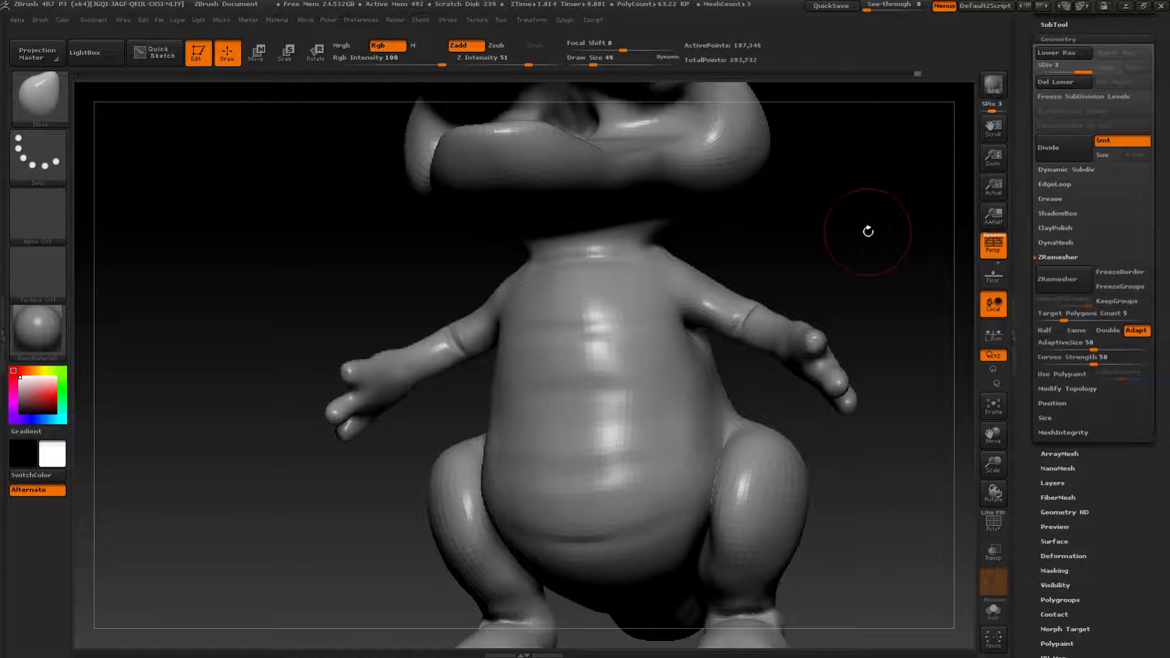
pyautogui.press('b')
pyautogui.press('d')
pyautogui.click(773, 337)
pyautogui.moveTo(927, 366)
pyautogui.mouseDown()
pyautogui.moveTo(888, 370)
pyautogui.moveTo(838, 452)
pyautogui.moveTo(831, 383)
pyautogui.moveTo(887, 378)
pyautogui.moveTo(636, 286)
pyautogui.mouseUp()
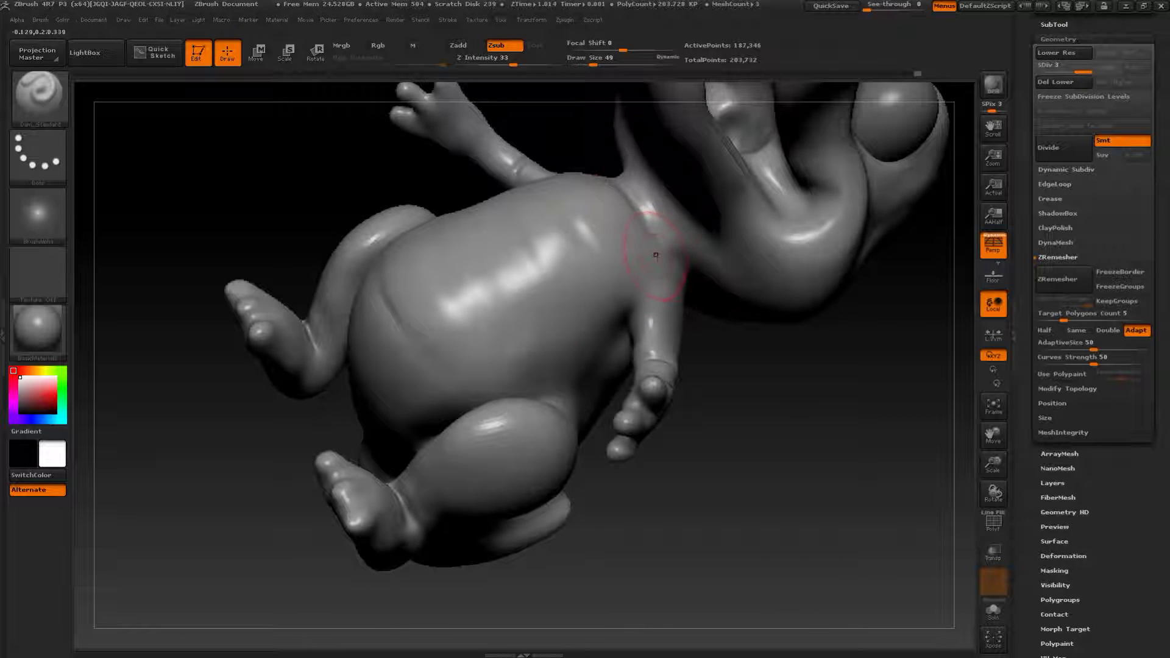
pyautogui.moveTo(634, 268)
pyautogui.mouseDown()
pyautogui.moveTo(588, 279)
pyautogui.moveTo(472, 347)
pyautogui.mouseUp()
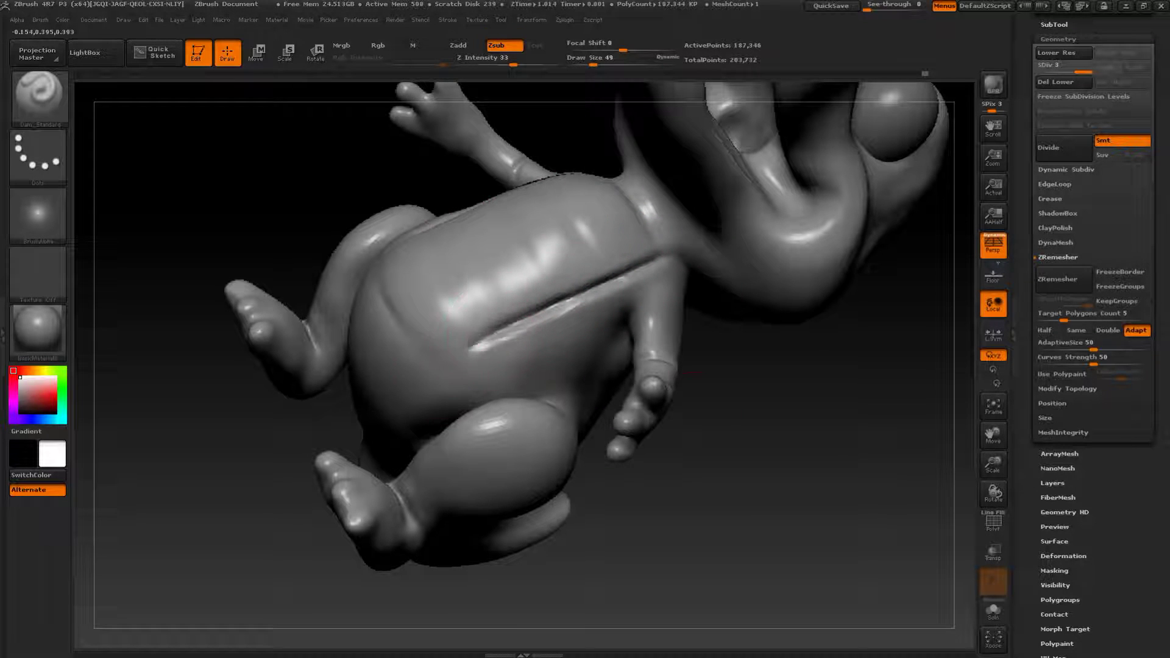
pyautogui.moveTo(688, 372); pyautogui.dragTo(610, 329)
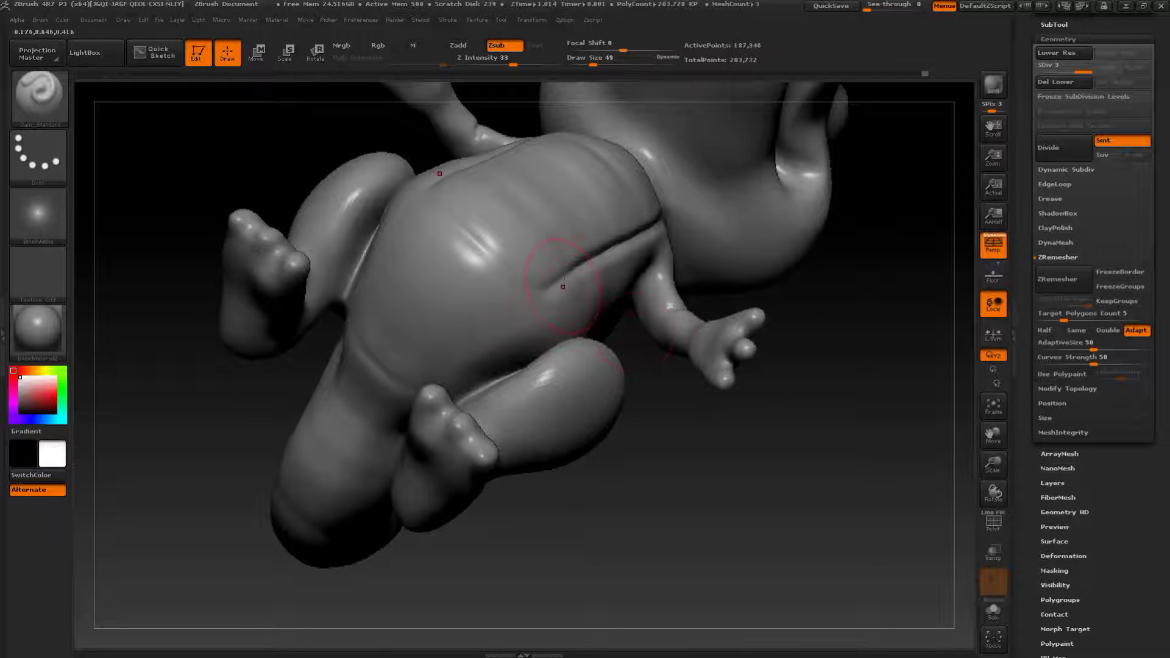
pyautogui.moveTo(567, 286)
pyautogui.mouseDown()
pyautogui.moveTo(549, 250)
pyautogui.moveTo(510, 292)
pyautogui.moveTo(488, 359)
pyautogui.mouseUp()
# - Carve the side crease onward along the tail to its tip with the Dam_Standard brush
pyautogui.moveTo(655, 503)
pyautogui.mouseDown()
pyautogui.moveTo(664, 426)
pyautogui.moveTo(481, 551)
pyautogui.moveTo(490, 376)
pyautogui.mouseUp()
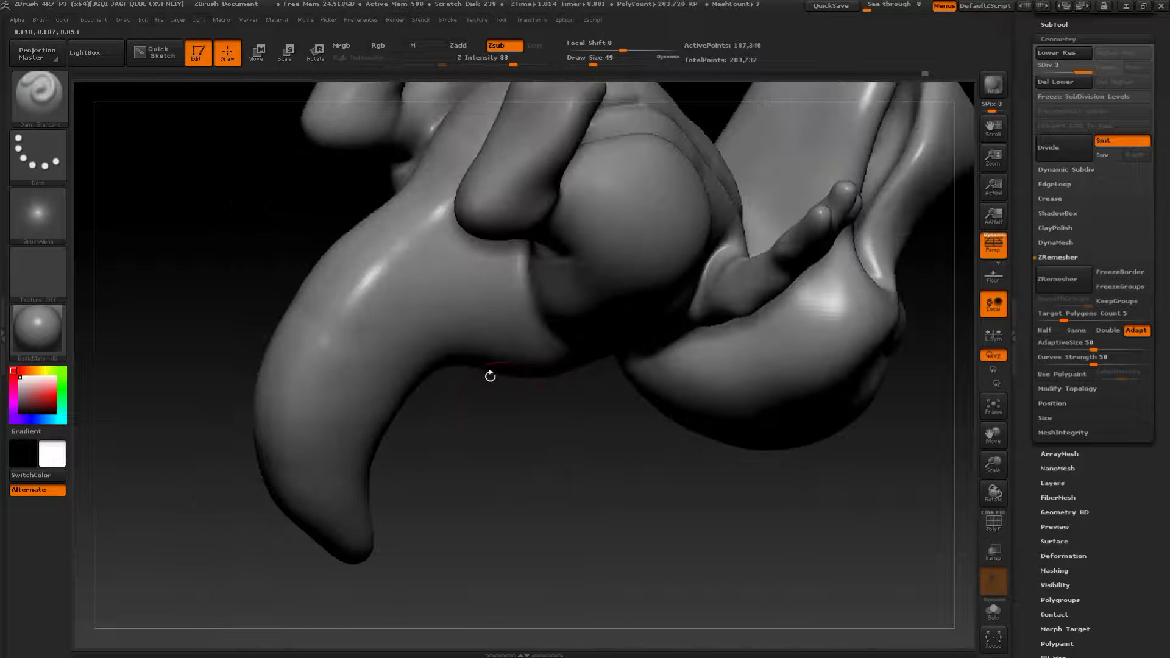
pyautogui.moveTo(466, 247)
pyautogui.mouseDown()
pyautogui.moveTo(365, 323)
pyautogui.moveTo(311, 402)
pyautogui.mouseUp()
pyautogui.moveTo(431, 489); pyautogui.dragTo(354, 282)
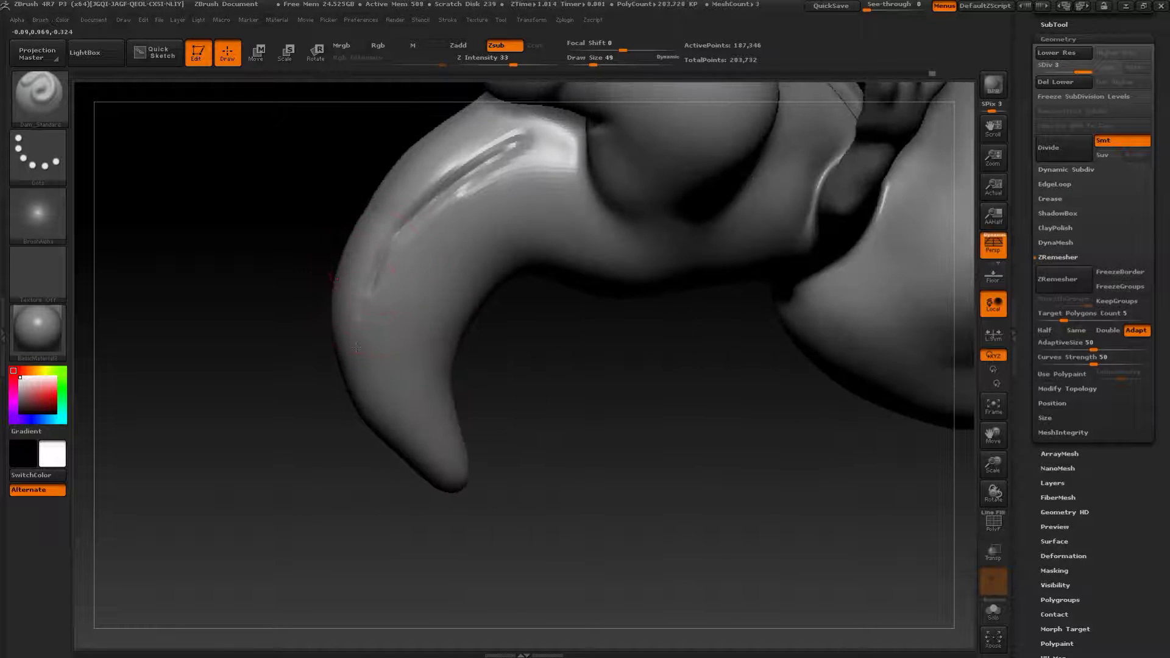
pyautogui.moveTo(356, 331); pyautogui.dragTo(383, 424)
pyautogui.moveTo(363, 372); pyautogui.dragTo(445, 485)
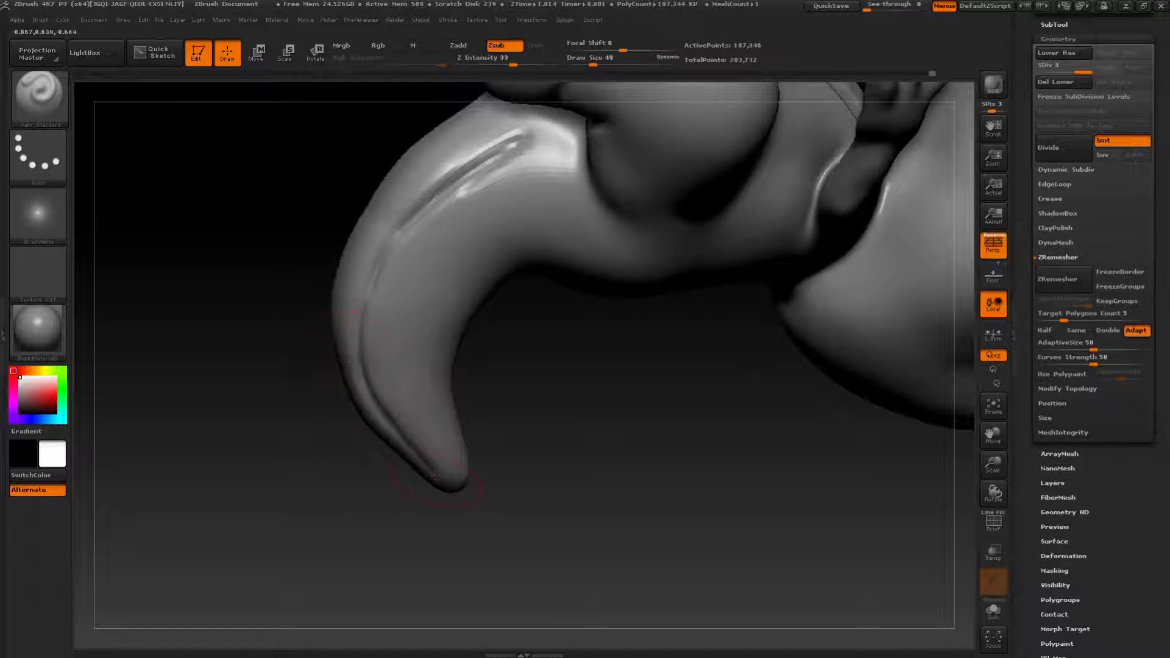
# - Smooth the crease near the tail tip and recut it along the tail with Dam_Standard at draw size 39
pyautogui.moveTo(547, 457); pyautogui.dragTo(571, 471)
pyautogui.keyDown('alt'); pyautogui.moveTo(445, 454); pyautogui.dragTo(454, 475); pyautogui.keyUp('alt')
pyautogui.press('shift')
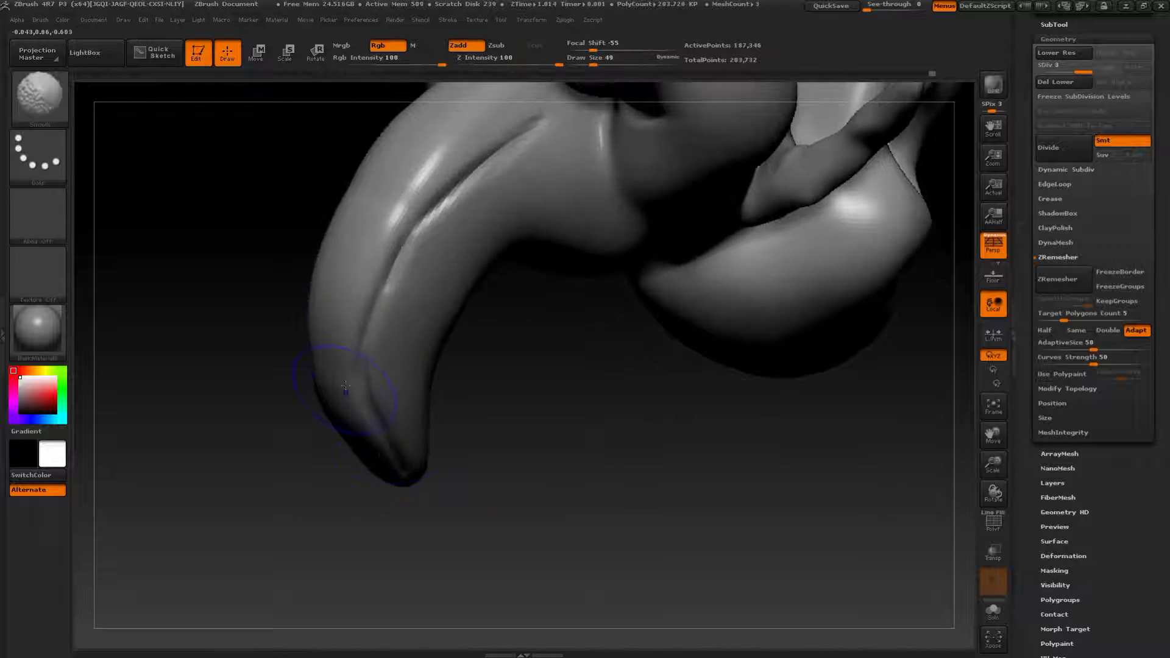
pyautogui.moveTo(529, 389); pyautogui.dragTo(528, 400)
pyautogui.press('s')
pyautogui.moveTo(489, 168)
pyautogui.mouseDown()
pyautogui.moveTo(453, 186)
pyautogui.moveTo(388, 278)
pyautogui.moveTo(396, 433)
pyautogui.mouseUp()
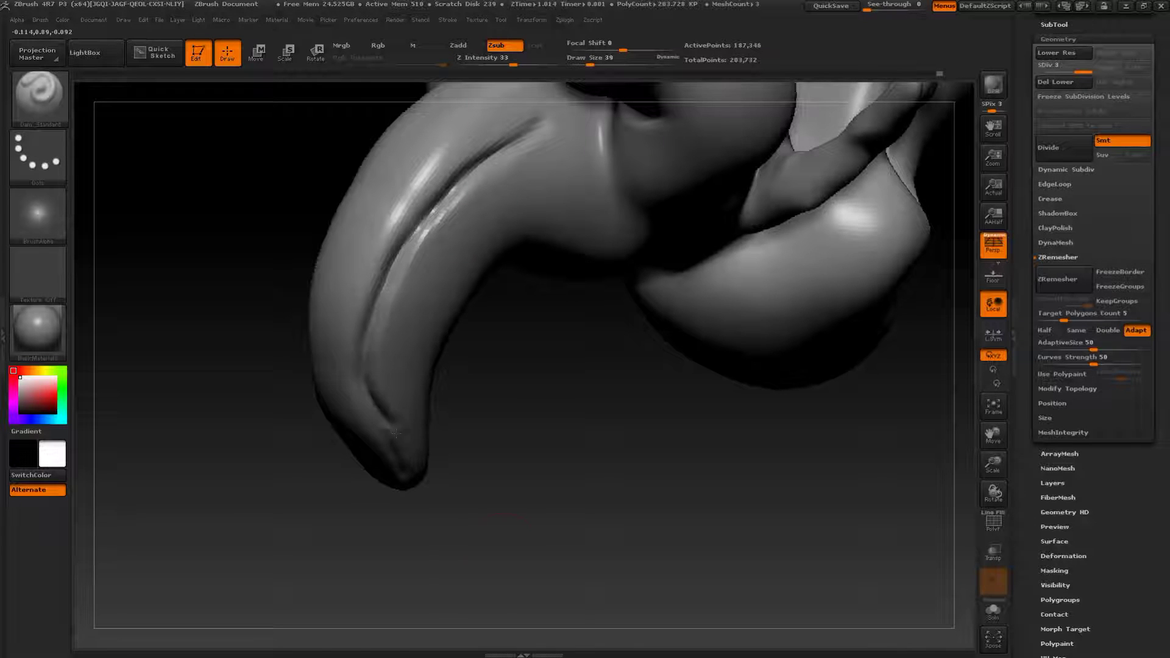
pyautogui.moveTo(446, 468)
pyautogui.mouseDown()
pyautogui.moveTo(420, 448)
pyautogui.moveTo(425, 486)
pyautogui.mouseUp()
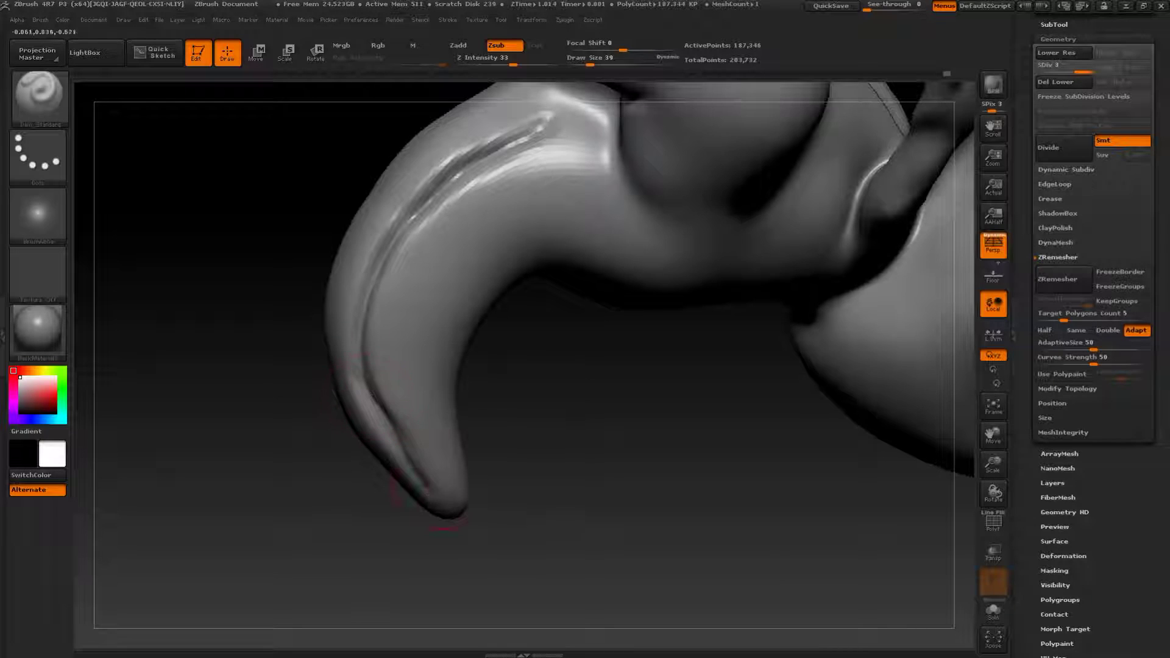
# - Swell the edges of the tail crease with the Inflat brush at draw size 46 and smooth the result
pyautogui.press('b')
pyautogui.press('i')
pyautogui.press('n')
pyautogui.moveTo(504, 486)
pyautogui.mouseDown()
pyautogui.moveTo(365, 364)
pyautogui.moveTo(332, 302)
pyautogui.mouseUp()
pyautogui.press('s')
pyautogui.click(367, 365)
pyautogui.moveTo(400, 243); pyautogui.dragTo(396, 272)
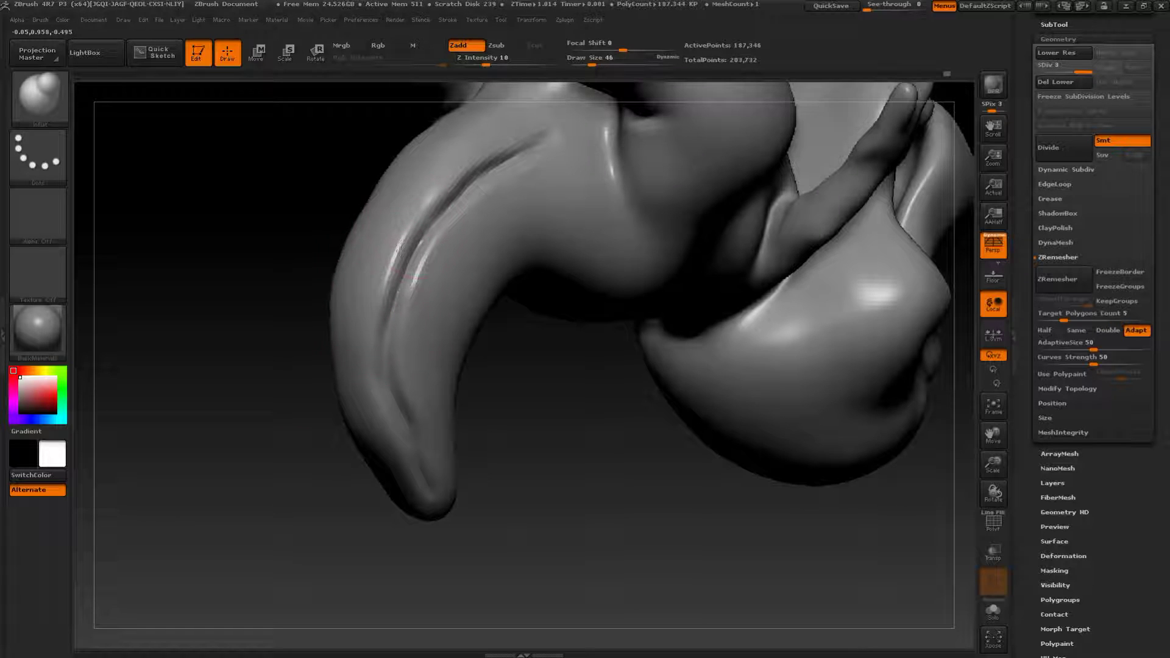
pyautogui.moveTo(432, 222); pyautogui.dragTo(400, 296)
pyautogui.press('shift')
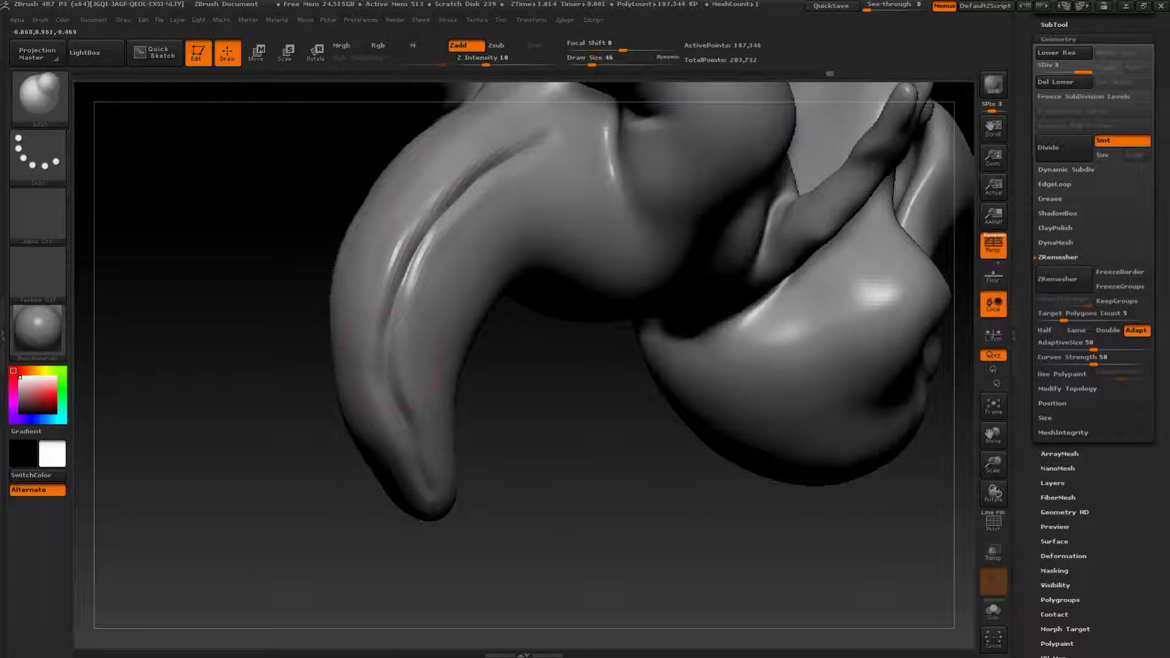
pyautogui.moveTo(481, 390); pyautogui.dragTo(490, 372)
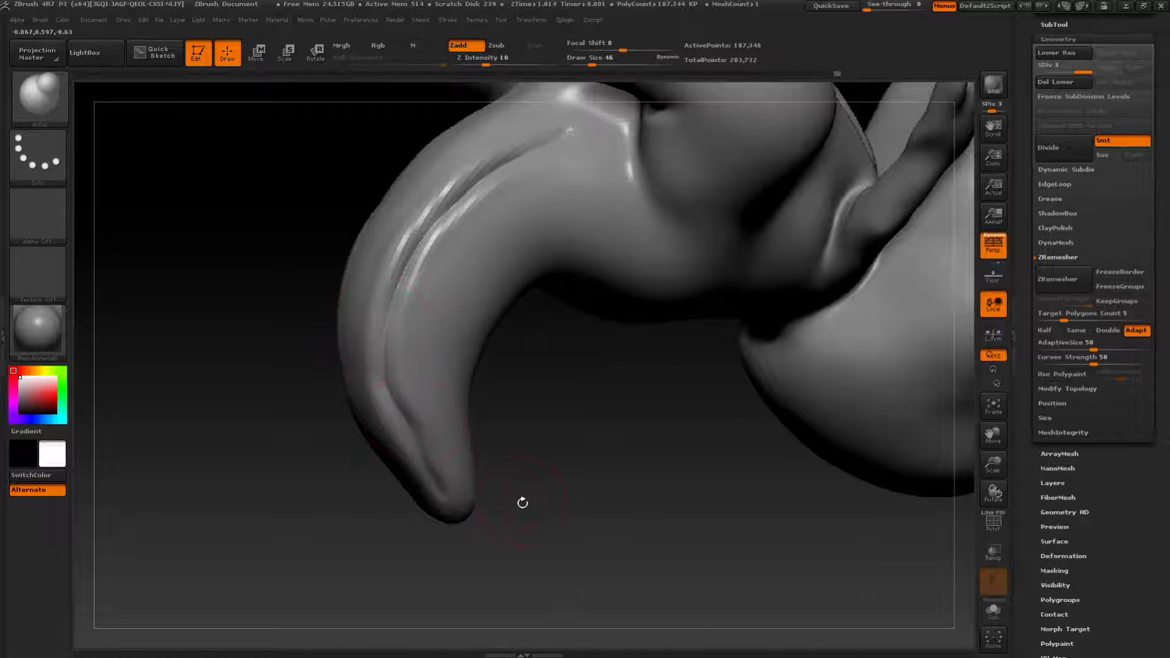
# - Touch up the tail end beside the crease with the Move brush and smooth the surface near its tip
pyautogui.press('b')
pyautogui.click(413, 310)
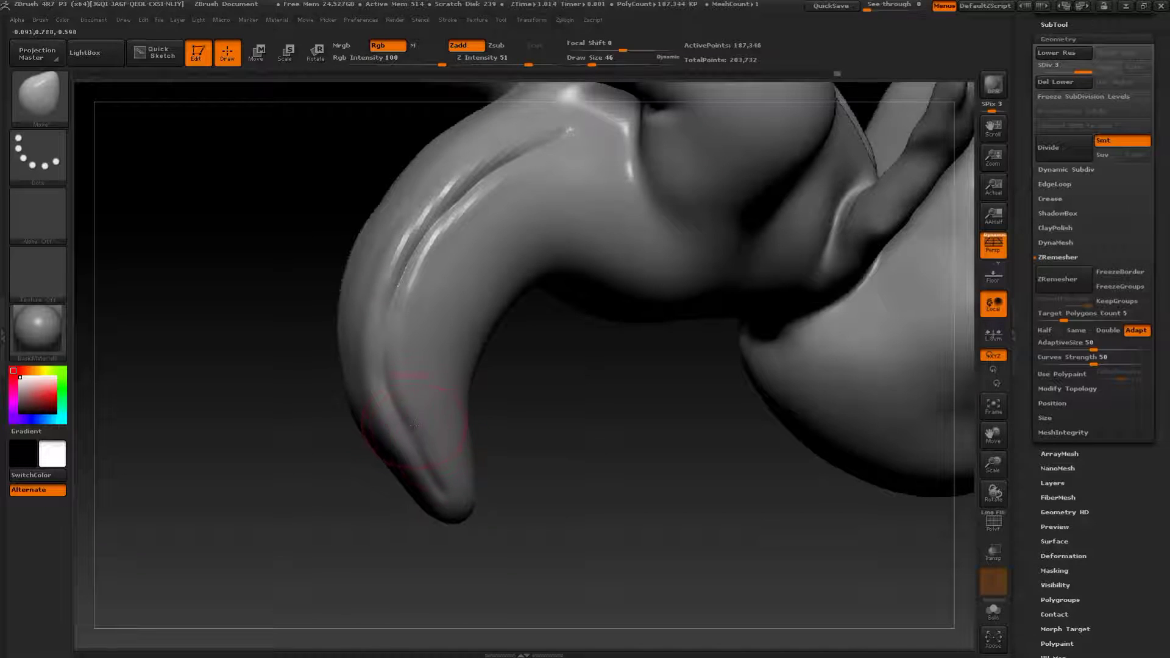
pyautogui.keyDown('alt'); pyautogui.moveTo(580, 547); pyautogui.dragTo(659, 478); pyautogui.keyUp('alt')
pyautogui.keyDown('alt'); pyautogui.moveTo(645, 430); pyautogui.dragTo(732, 331); pyautogui.keyUp('alt')
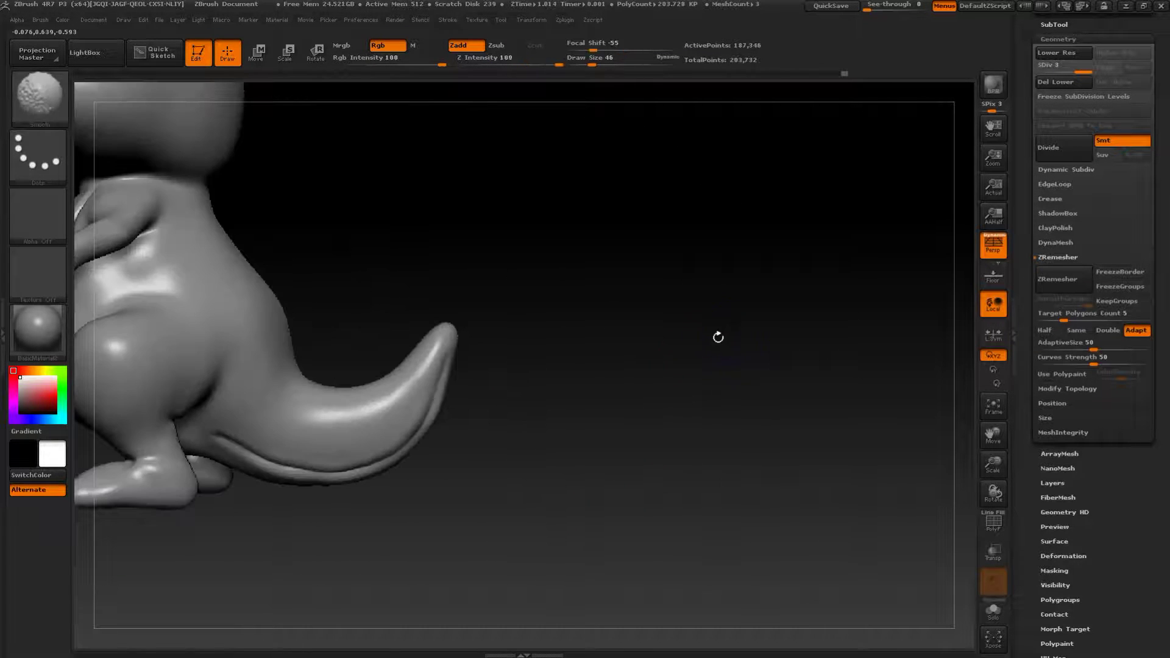
pyautogui.press('shift')
pyautogui.keyDown('shift'); pyautogui.moveTo(432, 352); pyautogui.dragTo(427, 366); pyautogui.keyUp('shift')
# - Inflate the edge of the creases beside the belly with the Inflat brush at draw size 51 and smooth the upper part
pyautogui.moveTo(524, 307)
pyautogui.mouseDown()
pyautogui.moveTo(682, 278)
pyautogui.moveTo(628, 295)
pyautogui.moveTo(752, 362)
pyautogui.mouseUp()
pyautogui.press('b')
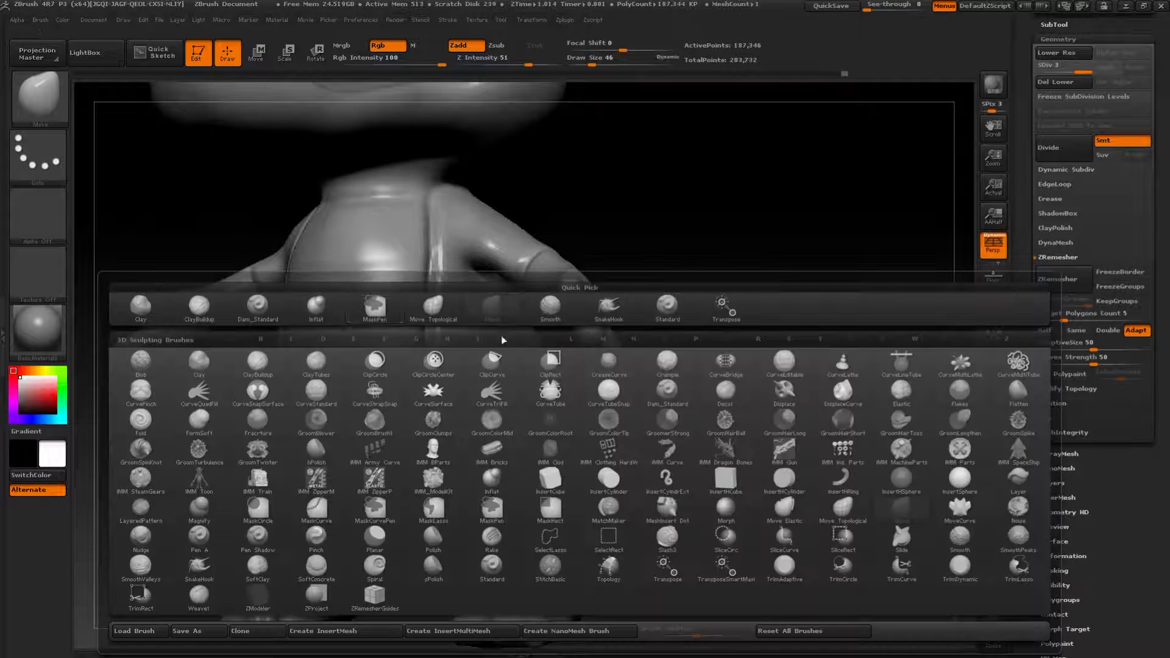
pyautogui.click(317, 307)
pyautogui.moveTo(421, 228); pyautogui.dragTo(421, 331)
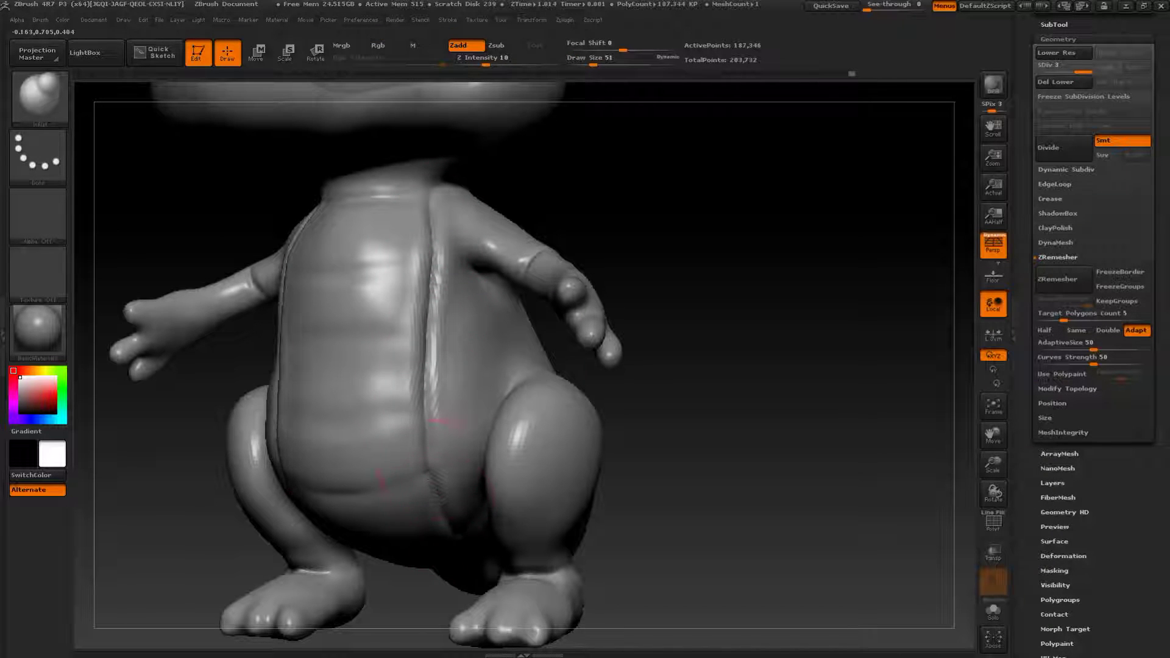
pyautogui.moveTo(436, 473); pyautogui.dragTo(447, 511)
pyautogui.moveTo(422, 253)
pyautogui.keyDown('shift'); pyautogui.mouseDown()
pyautogui.moveTo(412, 399)
pyautogui.moveTo(430, 240)
pyautogui.mouseUp(); pyautogui.keyUp('shift')
# - Reshape the belly panel and its side creases from below with the Move brush at draw size 94
pyautogui.moveTo(689, 335)
pyautogui.mouseDown()
pyautogui.moveTo(824, 250)
pyautogui.moveTo(786, 247)
pyautogui.moveTo(784, 209)
pyautogui.moveTo(634, 287)
pyautogui.mouseUp()
pyautogui.press('b')
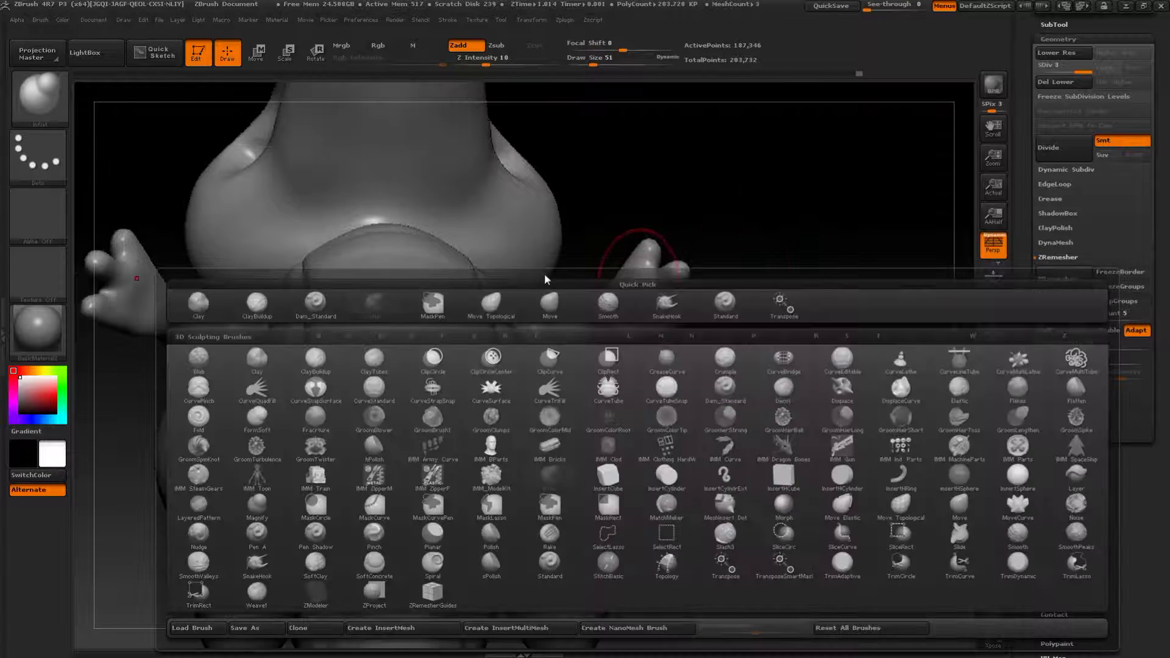
pyautogui.click(546, 304)
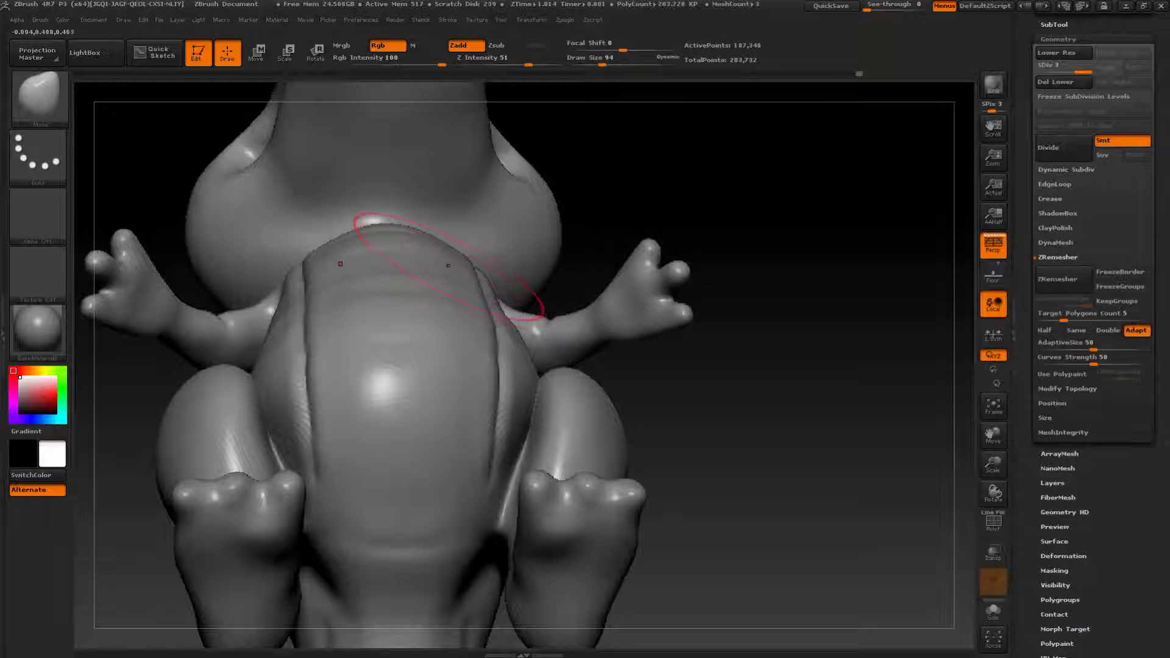
pyautogui.moveTo(475, 310); pyautogui.dragTo(499, 391)
pyautogui.moveTo(774, 262)
pyautogui.mouseDown()
pyautogui.moveTo(785, 348)
pyautogui.moveTo(713, 353)
pyautogui.mouseUp()
pyautogui.moveTo(311, 332)
pyautogui.mouseDown()
pyautogui.moveTo(334, 345)
pyautogui.moveTo(329, 335)
pyautogui.mouseUp()
pyautogui.moveTo(559, 332); pyautogui.dragTo(576, 336)
pyautogui.moveTo(371, 350); pyautogui.dragTo(408, 354)
pyautogui.moveTo(470, 314); pyautogui.dragTo(454, 289)
pyautogui.moveTo(353, 366); pyautogui.dragTo(405, 366)
pyautogui.moveTo(510, 290); pyautogui.dragTo(515, 254)
pyautogui.moveTo(774, 132)
pyautogui.mouseDown()
pyautogui.moveTo(770, 193)
pyautogui.moveTo(813, 201)
pyautogui.mouseUp()
pyautogui.moveTo(506, 244); pyautogui.dragTo(518, 236)
# - Refine the outline of the chest and belly panel along both side creases with the Move brush at draw size 65
pyautogui.moveTo(702, 183); pyautogui.dragTo(634, 185)
pyautogui.press('s')
pyautogui.moveTo(563, 198); pyautogui.dragTo(555, 199)
pyautogui.moveTo(429, 200)
pyautogui.mouseDown()
pyautogui.moveTo(400, 201)
pyautogui.moveTo(412, 202)
pyautogui.mouseUp()
pyautogui.moveTo(515, 211); pyautogui.dragTo(534, 215)
pyautogui.moveTo(390, 210); pyautogui.dragTo(458, 209)
pyautogui.moveTo(535, 198); pyautogui.dragTo(540, 159)
pyautogui.moveTo(724, 173); pyautogui.dragTo(703, 182)
pyautogui.moveTo(540, 269); pyautogui.dragTo(546, 269)
pyautogui.moveTo(539, 224); pyautogui.dragTo(543, 224)
pyautogui.moveTo(541, 293); pyautogui.dragTo(554, 345)
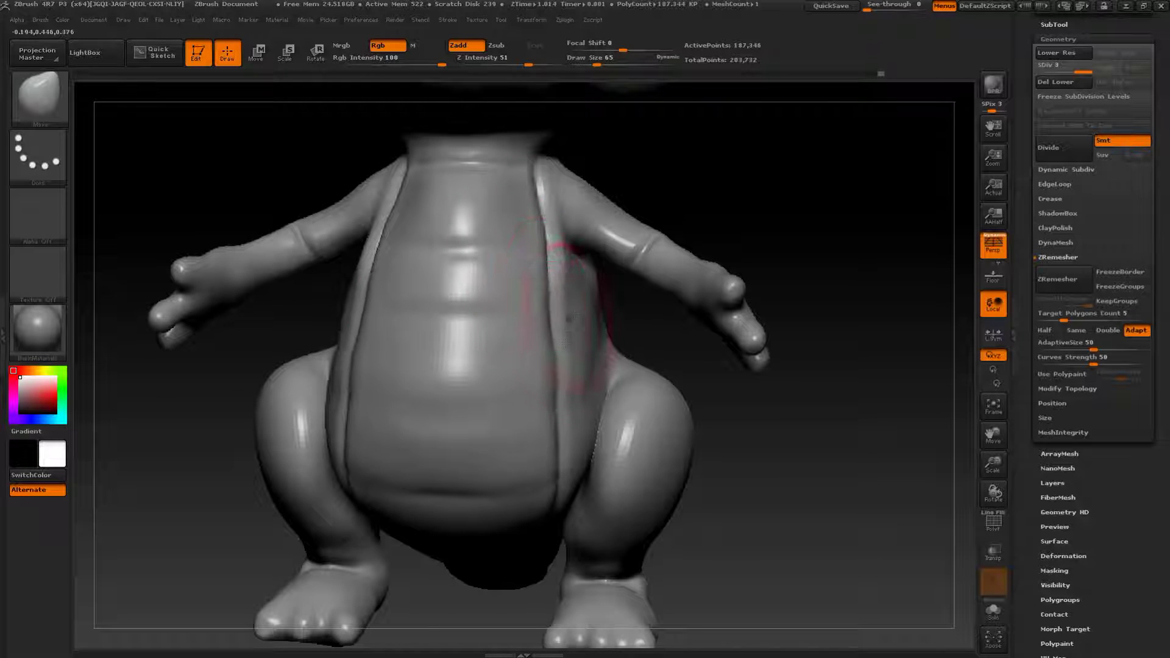
# - Adjust the flanks beside the thighs and the chest profile with the Move brush, ending at draw size 77
pyautogui.moveTo(839, 438); pyautogui.dragTo(580, 305)
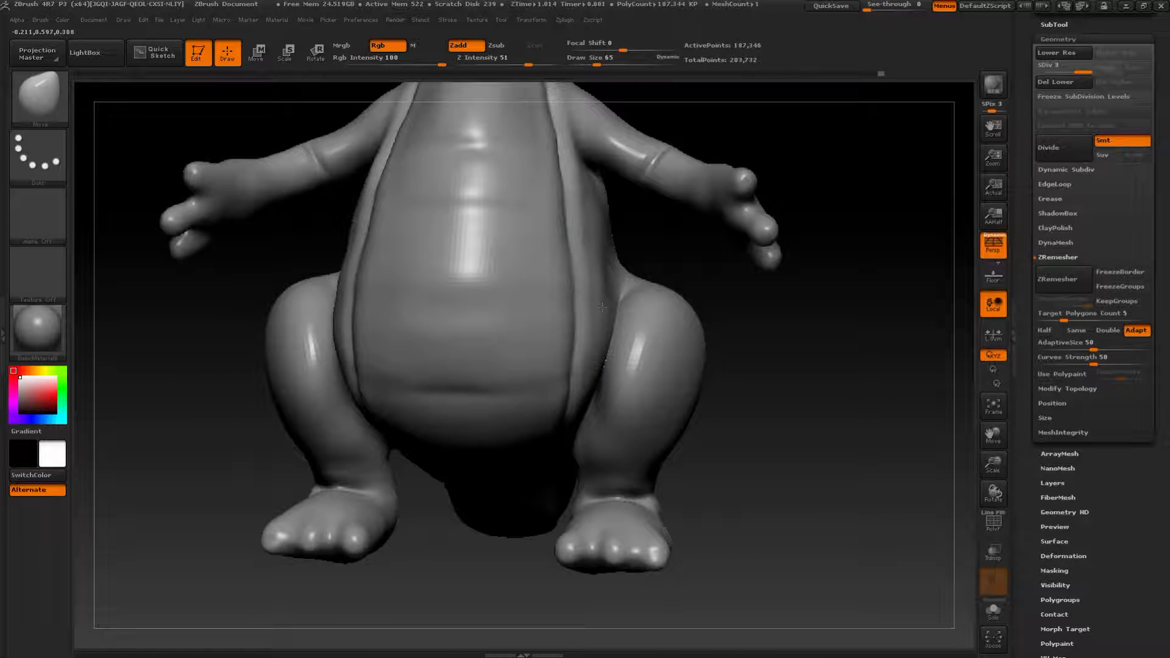
pyautogui.moveTo(810, 390); pyautogui.dragTo(592, 387)
pyautogui.moveTo(364, 460)
pyautogui.keyDown('alt'); pyautogui.mouseDown()
pyautogui.moveTo(316, 384)
pyautogui.moveTo(337, 431)
pyautogui.moveTo(336, 362)
pyautogui.mouseUp(); pyautogui.keyUp('alt')
pyautogui.keyDown('alt'); pyautogui.moveTo(337, 362); pyautogui.dragTo(477, 610); pyautogui.keyUp('alt')
pyautogui.moveTo(617, 240); pyautogui.dragTo(585, 307)
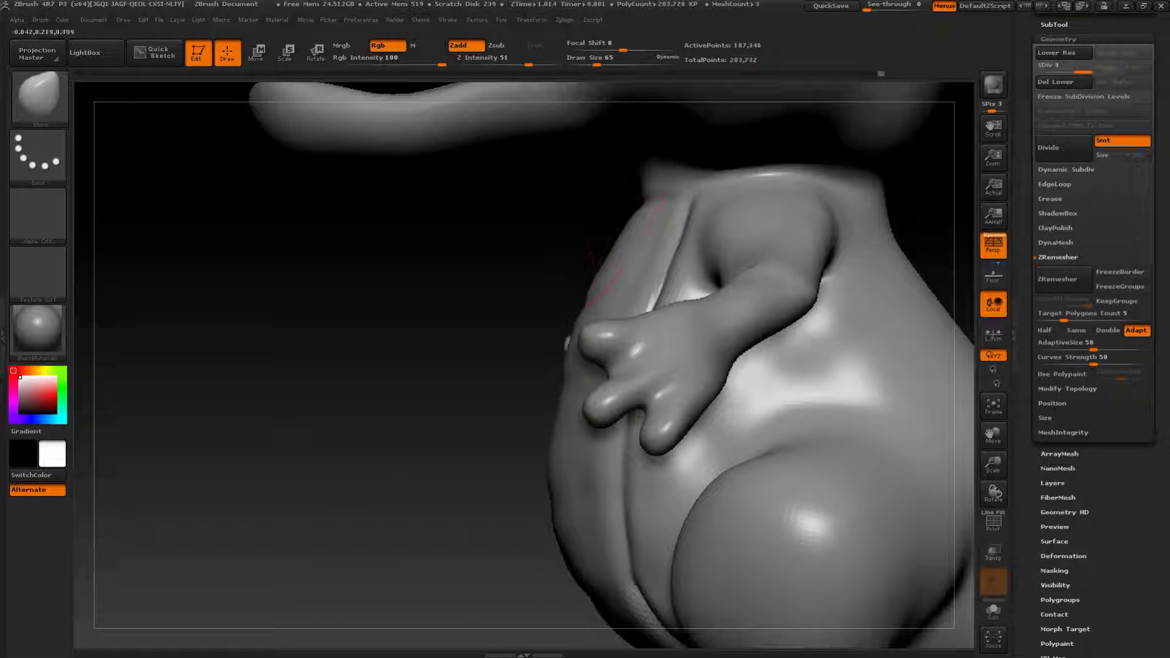
pyautogui.moveTo(339, 334)
pyautogui.mouseDown()
pyautogui.moveTo(318, 355)
pyautogui.moveTo(454, 484)
pyautogui.moveTo(535, 541)
pyautogui.moveTo(522, 551)
pyautogui.moveTo(549, 564)
pyautogui.moveTo(662, 529)
pyautogui.mouseUp()
pyautogui.press('s')
pyautogui.moveTo(679, 395)
pyautogui.mouseDown()
pyautogui.moveTo(678, 433)
pyautogui.moveTo(645, 437)
pyautogui.mouseUp()
pyautogui.press('s')
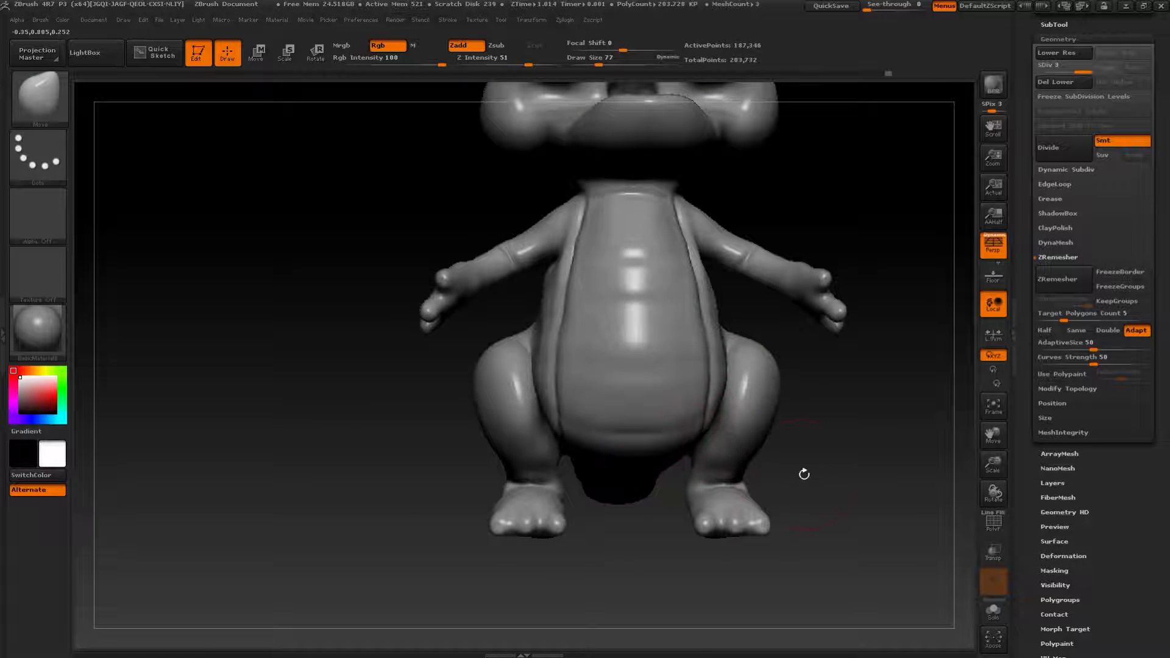
# - Carve two curved horizontal creases across the lower and middle belly with Dam_Standard at draw size 35
pyautogui.press('b')
pyautogui.press('s')
pyautogui.moveTo(872, 454)
pyautogui.keyDown('alt'); pyautogui.mouseDown()
pyautogui.moveTo(846, 353)
pyautogui.moveTo(832, 390)
pyautogui.mouseUp(); pyautogui.keyUp('alt')
pyautogui.press('s')
pyautogui.moveTo(655, 296); pyautogui.dragTo(646, 296)
pyautogui.moveTo(729, 254)
pyautogui.mouseDown()
pyautogui.moveTo(644, 286)
pyautogui.moveTo(661, 284)
pyautogui.moveTo(520, 294)
pyautogui.mouseUp()
pyautogui.keyDown('alt'); pyautogui.moveTo(914, 253); pyautogui.dragTo(896, 408); pyautogui.keyUp('alt')
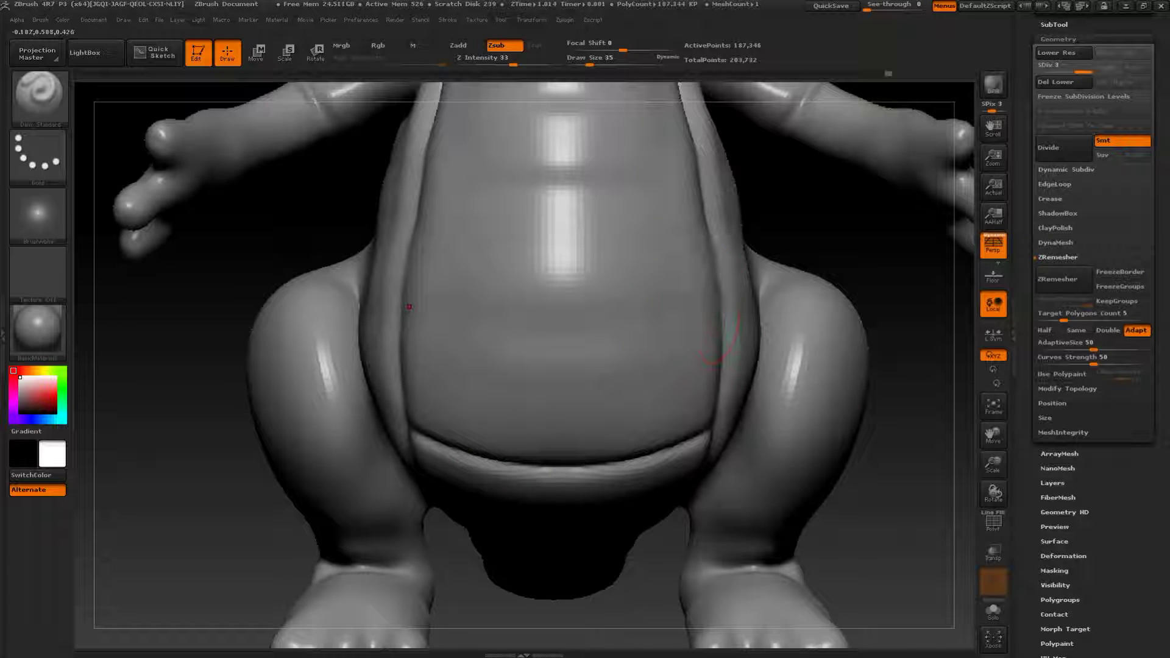
pyautogui.moveTo(409, 306); pyautogui.dragTo(561, 326)
pyautogui.moveTo(707, 306); pyautogui.dragTo(561, 328)
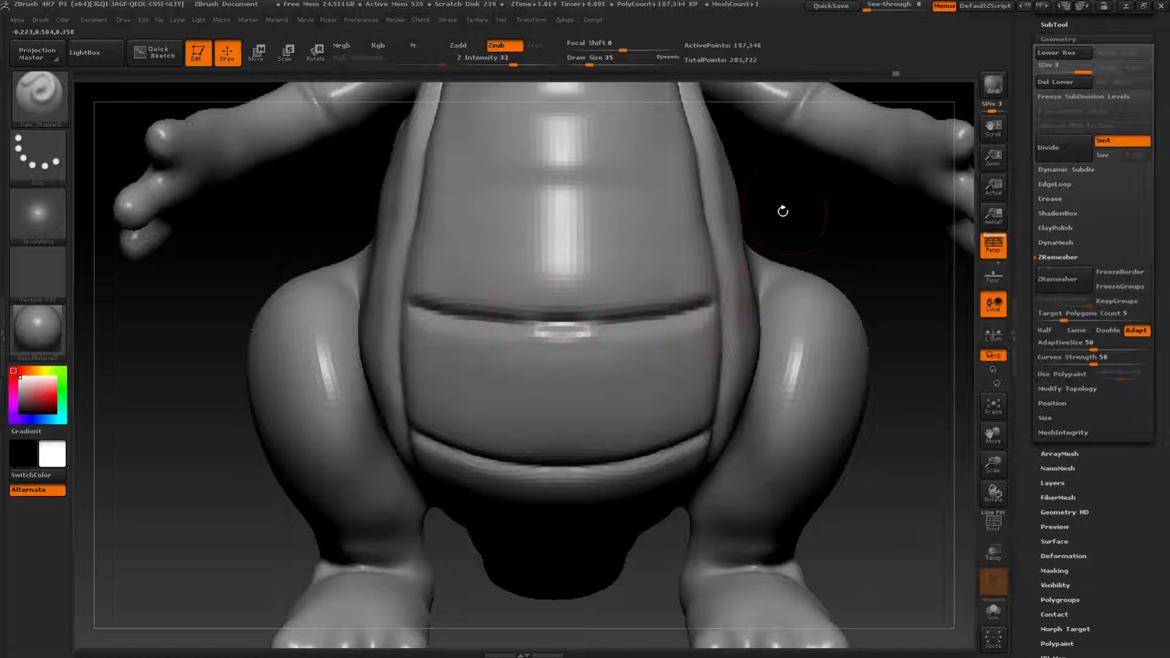
pyautogui.keyDown('alt'); pyautogui.moveTo(783, 211); pyautogui.dragTo(798, 330); pyautogui.keyUp('alt')
pyautogui.moveTo(450, 296); pyautogui.dragTo(616, 299)
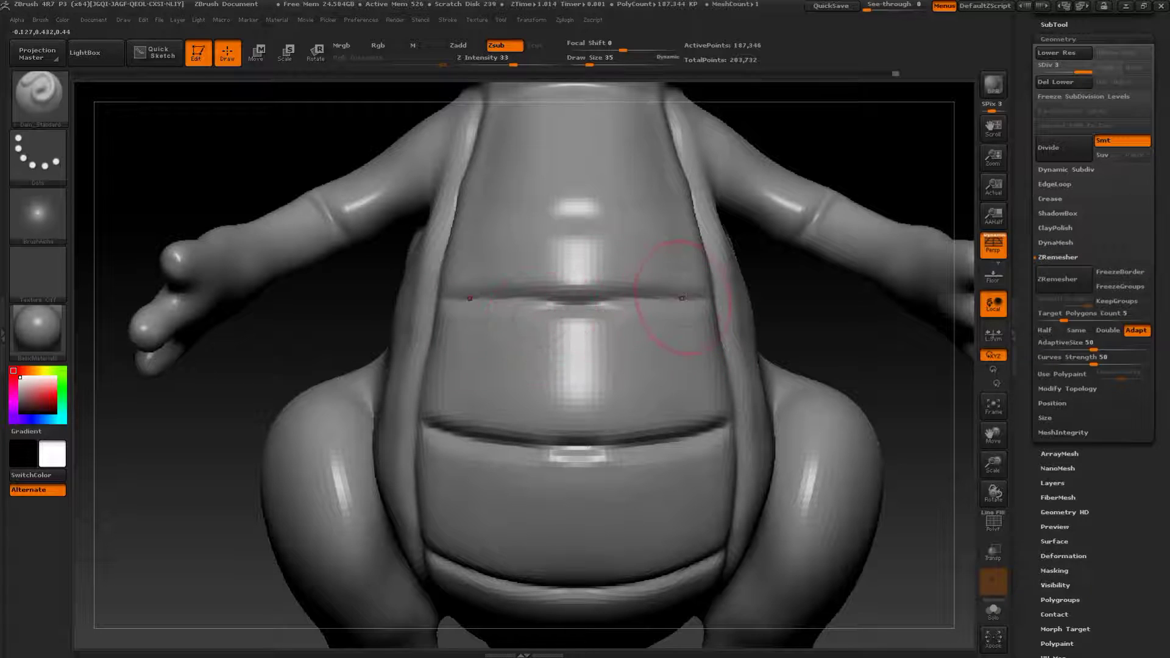
pyautogui.hotkey('ctrl', 'z')
pyautogui.moveTo(707, 302); pyautogui.dragTo(548, 304)
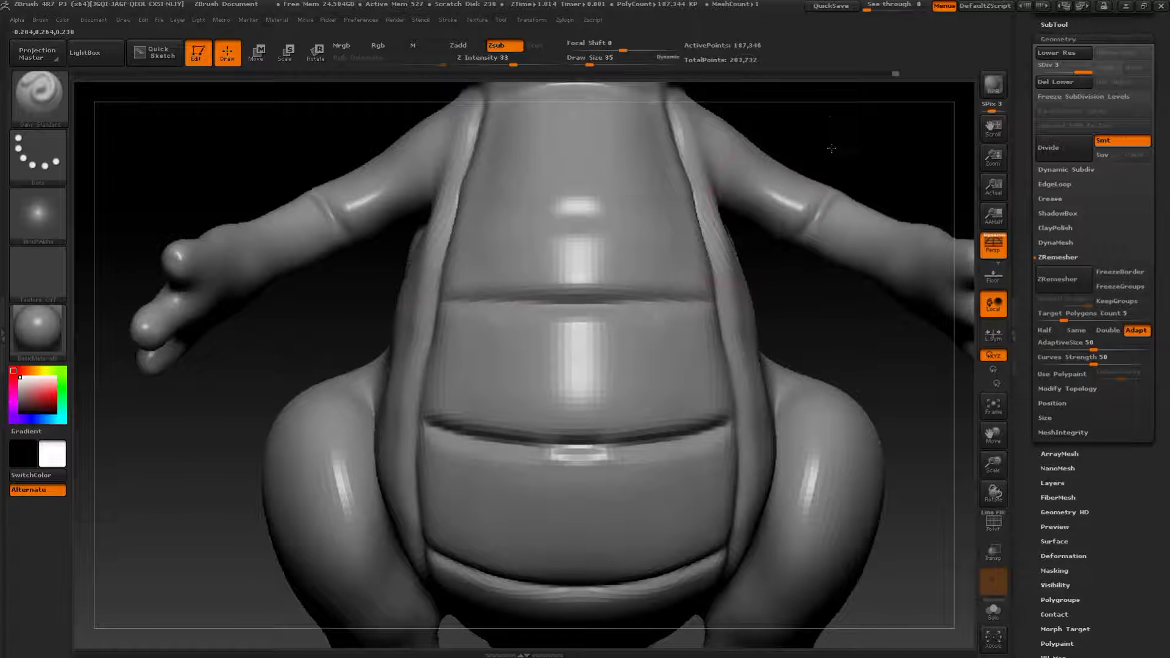
pyautogui.keyDown('alt'); pyautogui.moveTo(792, 118); pyautogui.dragTo(808, 258); pyautogui.keyUp('alt')
pyautogui.hotkey('ctrl', 'z')
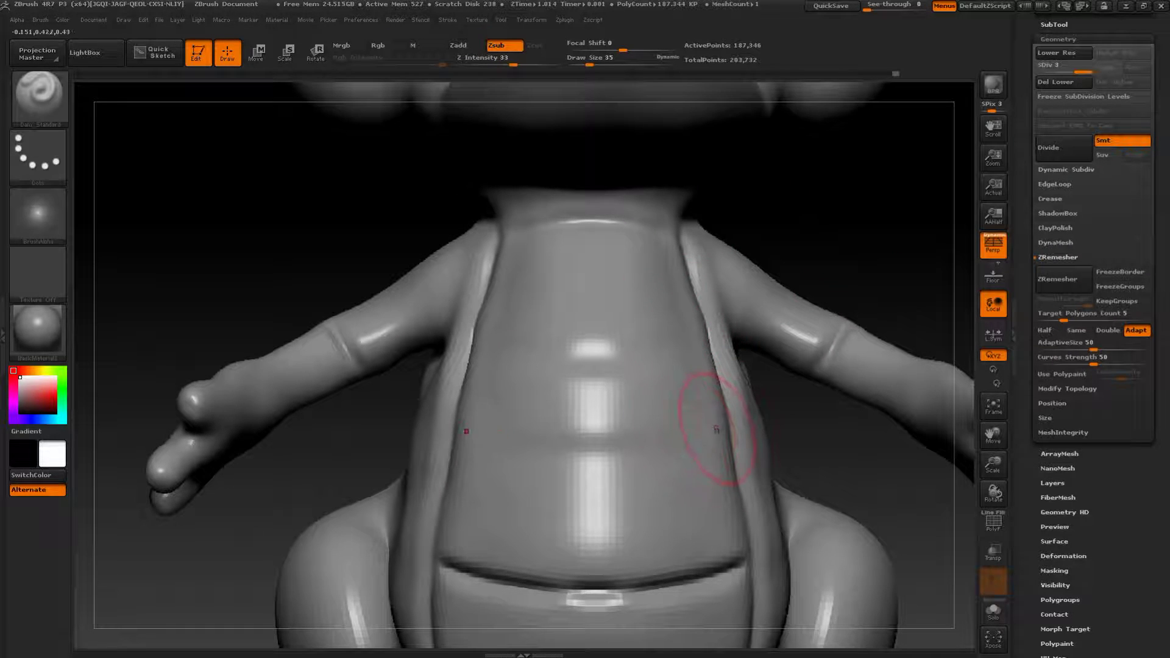
# - Carve further curved horizontal creases across the upper belly, chest and base of the neck with Dam_Standard
pyautogui.moveTo(716, 429); pyautogui.dragTo(746, 457)
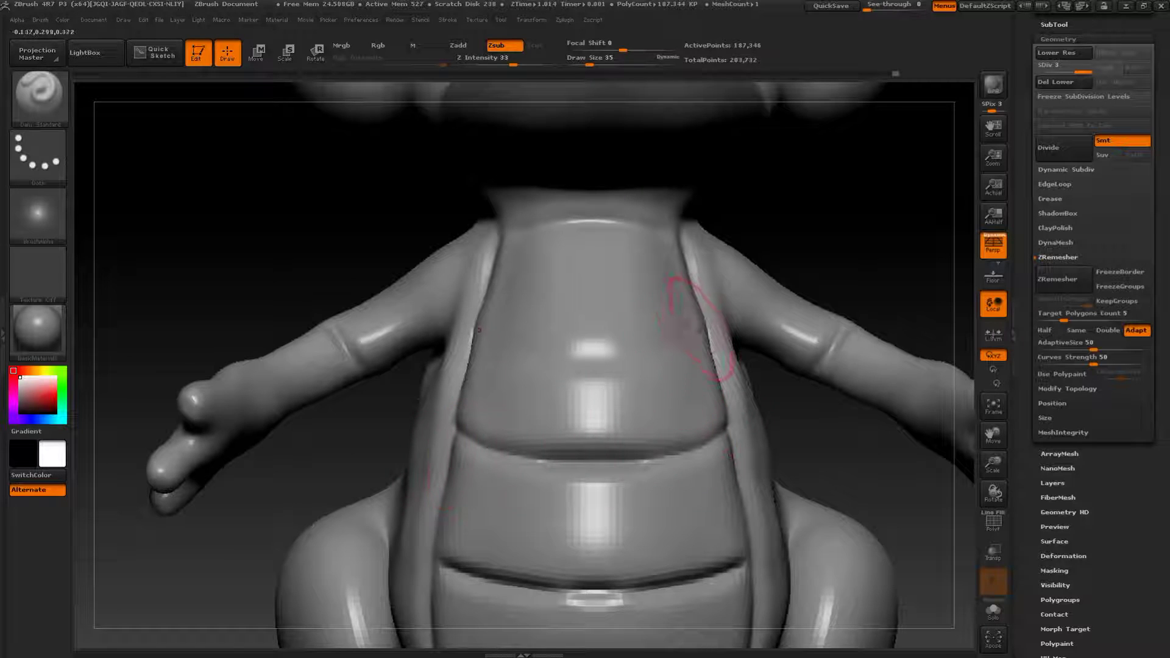
pyautogui.moveTo(698, 329); pyautogui.dragTo(515, 334)
pyautogui.moveTo(674, 231); pyautogui.dragTo(590, 238)
pyautogui.keyDown('alt'); pyautogui.moveTo(831, 240); pyautogui.dragTo(838, 305); pyautogui.keyUp('alt')
pyautogui.press('b')
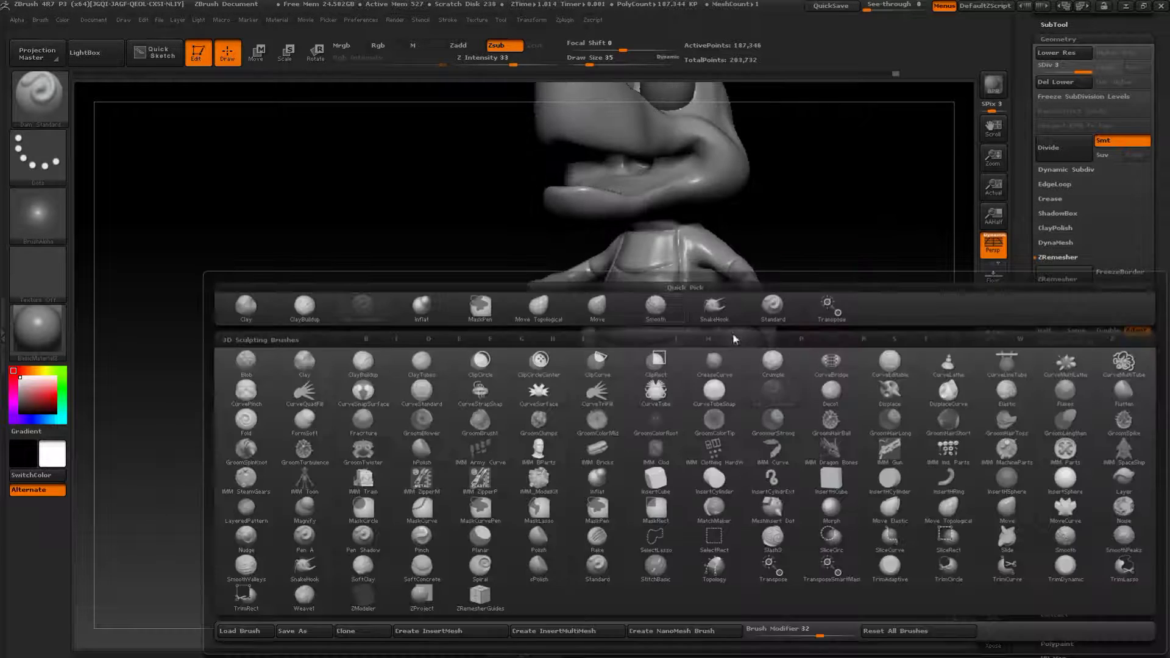
# - Puff up the chest and upper belly segments with the Inflat brush at draw size 46
pyautogui.click(539, 307)
pyautogui.press('b')
pyautogui.click(284, 313)
pyautogui.moveTo(366, 365)
pyautogui.keyDown('alt'); pyautogui.mouseDown()
pyautogui.moveTo(421, 438)
pyautogui.moveTo(518, 427)
pyautogui.mouseUp(); pyautogui.keyUp('alt')
pyautogui.press('s')
pyautogui.moveTo(621, 335)
pyautogui.mouseDown()
pyautogui.moveTo(684, 310)
pyautogui.moveTo(644, 326)
pyautogui.mouseUp()
pyautogui.moveTo(662, 381); pyautogui.dragTo(557, 399)
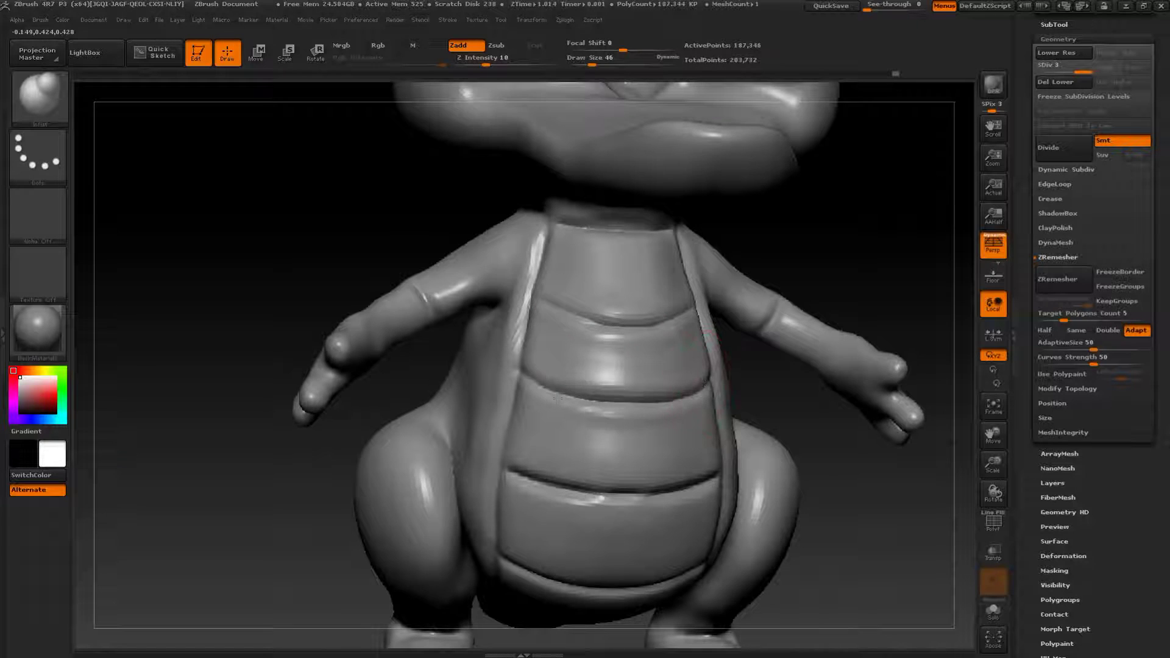
# - Inflate the lower belly segments with the same brush and smooth the middle of the crease above them
pyautogui.moveTo(850, 494); pyautogui.dragTo(751, 392)
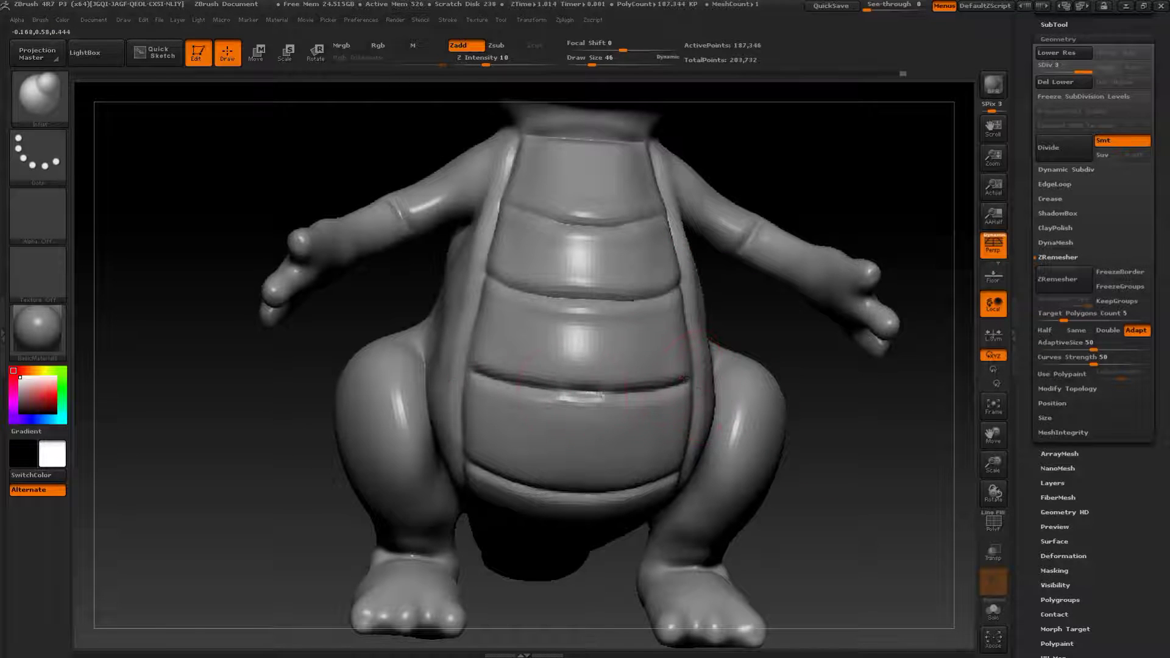
pyautogui.moveTo(895, 496); pyautogui.dragTo(862, 410)
pyautogui.moveTo(636, 395); pyautogui.dragTo(533, 390)
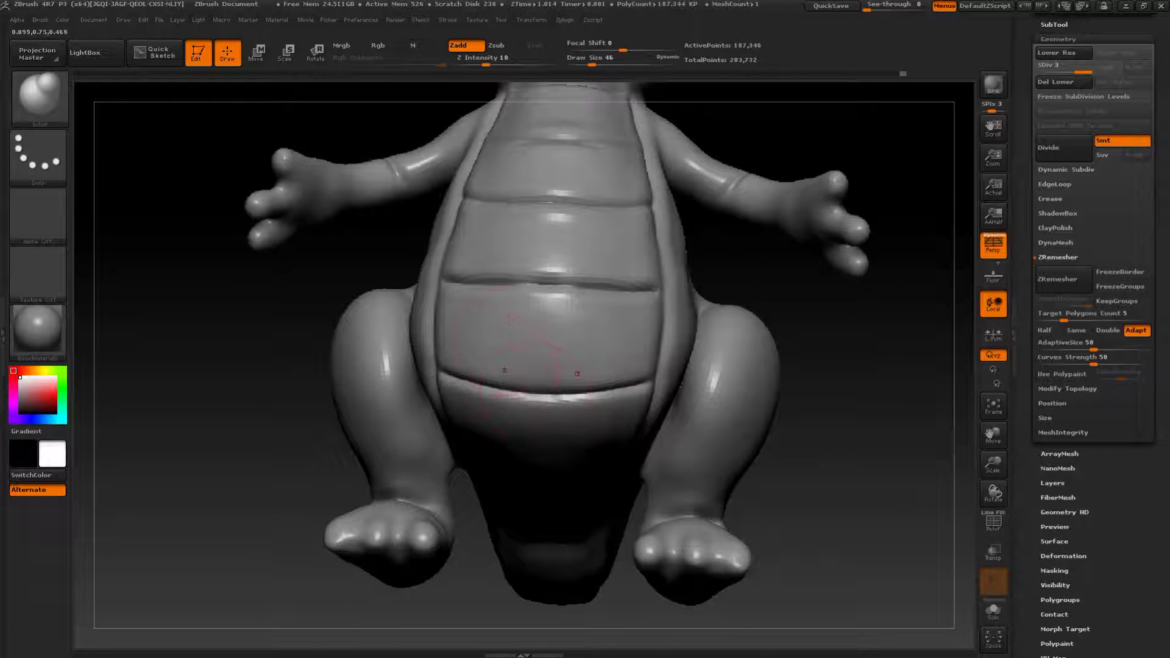
pyautogui.moveTo(827, 359); pyautogui.dragTo(851, 420)
pyautogui.keyDown('shift'); pyautogui.moveTo(546, 287); pyautogui.dragTo(580, 287); pyautogui.keyUp('shift')
# - Carve two creases across the underside of the belly toward the tail base with Dam_Standard at draw size 29
pyautogui.moveTo(800, 317)
pyautogui.mouseDown()
pyautogui.moveTo(796, 374)
pyautogui.moveTo(878, 345)
pyautogui.moveTo(851, 353)
pyautogui.mouseUp()
pyautogui.keyDown('alt'); pyautogui.moveTo(835, 401); pyautogui.dragTo(826, 516); pyautogui.keyUp('alt')
pyautogui.moveTo(323, 449); pyautogui.dragTo(418, 442)
pyautogui.moveTo(418, 388)
pyautogui.keyDown('alt'); pyautogui.mouseDown()
pyautogui.moveTo(436, 470)
pyautogui.moveTo(444, 459)
pyautogui.mouseUp(); pyautogui.keyUp('alt')
pyautogui.press('b')
pyautogui.press('d')
pyautogui.click(591, 391)
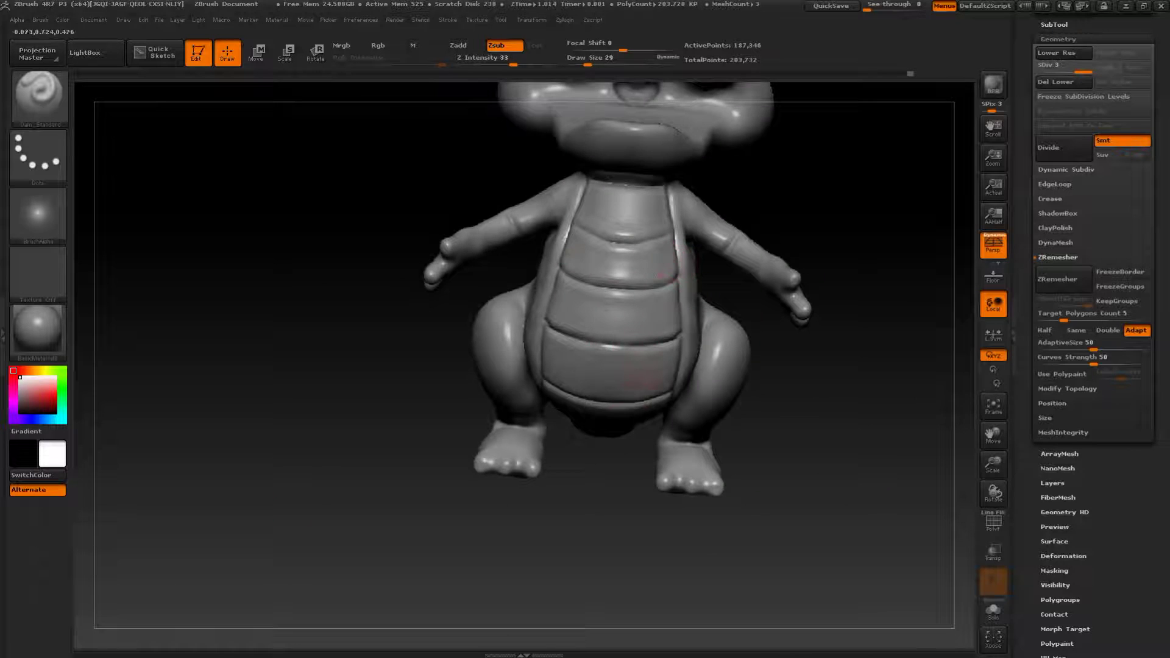
pyautogui.moveTo(804, 427)
pyautogui.mouseDown()
pyautogui.moveTo(805, 399)
pyautogui.moveTo(829, 399)
pyautogui.moveTo(798, 390)
pyautogui.mouseUp()
pyautogui.moveTo(865, 403)
pyautogui.mouseDown()
pyautogui.moveTo(872, 372)
pyautogui.moveTo(848, 346)
pyautogui.mouseUp()
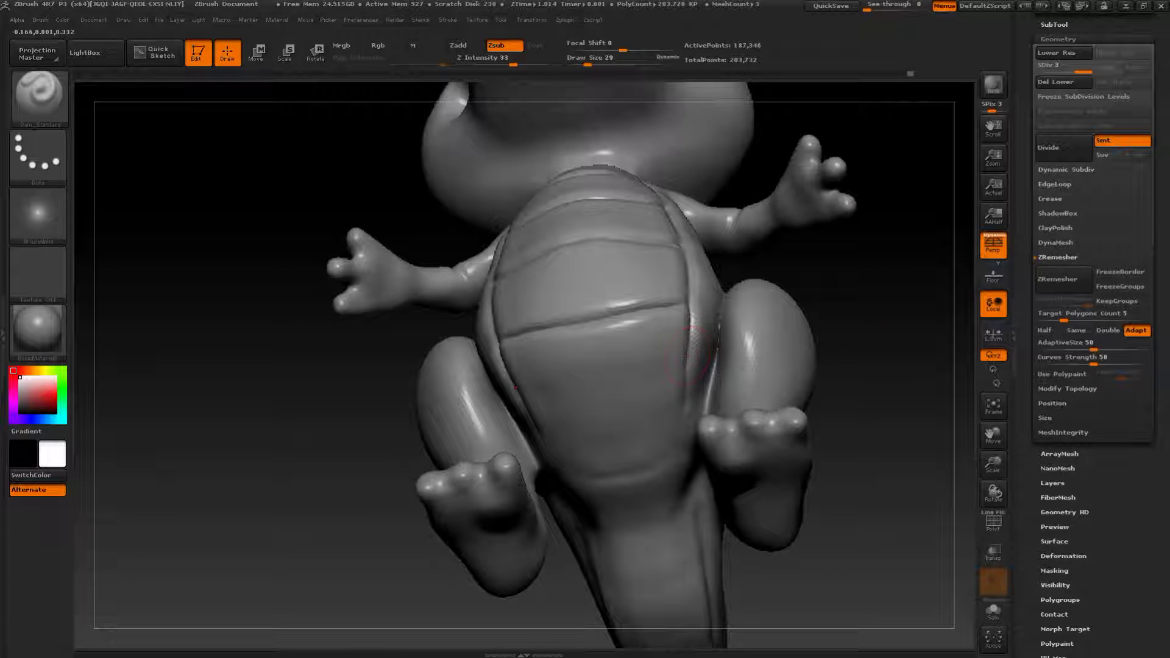
pyautogui.moveTo(689, 356); pyautogui.dragTo(548, 405)
pyautogui.moveTo(833, 519); pyautogui.dragTo(797, 398)
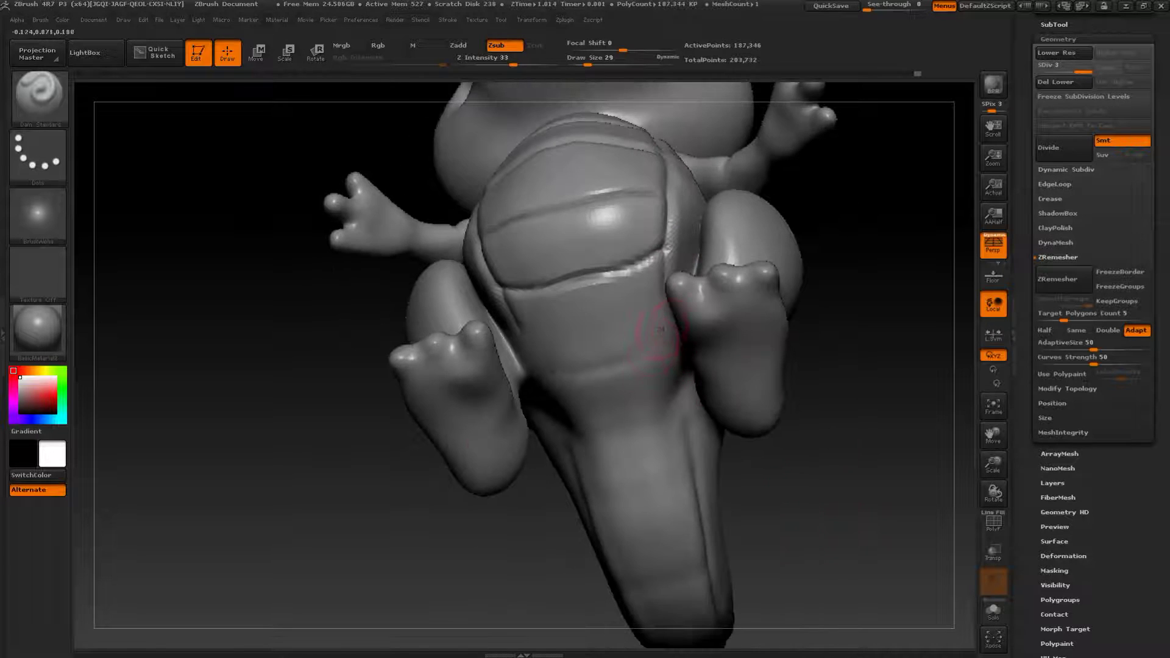
pyautogui.moveTo(661, 332); pyautogui.dragTo(535, 363)
# - Carve a curved crease where the upper arm meets the shoulder with Dam_Standard at draw size 29
pyautogui.keyDown('alt'); pyautogui.moveTo(850, 444); pyautogui.dragTo(749, 244); pyautogui.keyUp('alt')
pyautogui.moveTo(683, 293)
pyautogui.mouseDown()
pyautogui.moveTo(791, 193)
pyautogui.moveTo(799, 309)
pyautogui.mouseUp()
pyautogui.press('b')
pyautogui.moveTo(601, 299)
pyautogui.mouseDown()
pyautogui.moveTo(664, 266)
pyautogui.moveTo(698, 354)
pyautogui.moveTo(698, 296)
pyautogui.mouseUp()
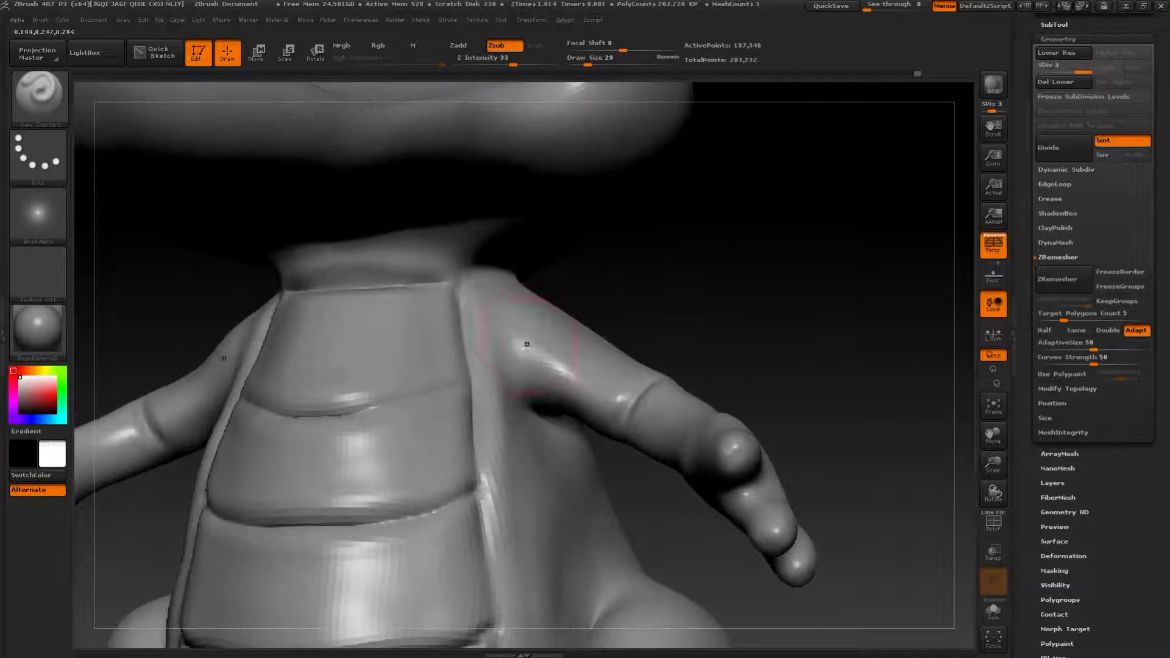
pyautogui.moveTo(521, 329); pyautogui.dragTo(522, 388)
pyautogui.moveTo(526, 309); pyautogui.dragTo(523, 388)
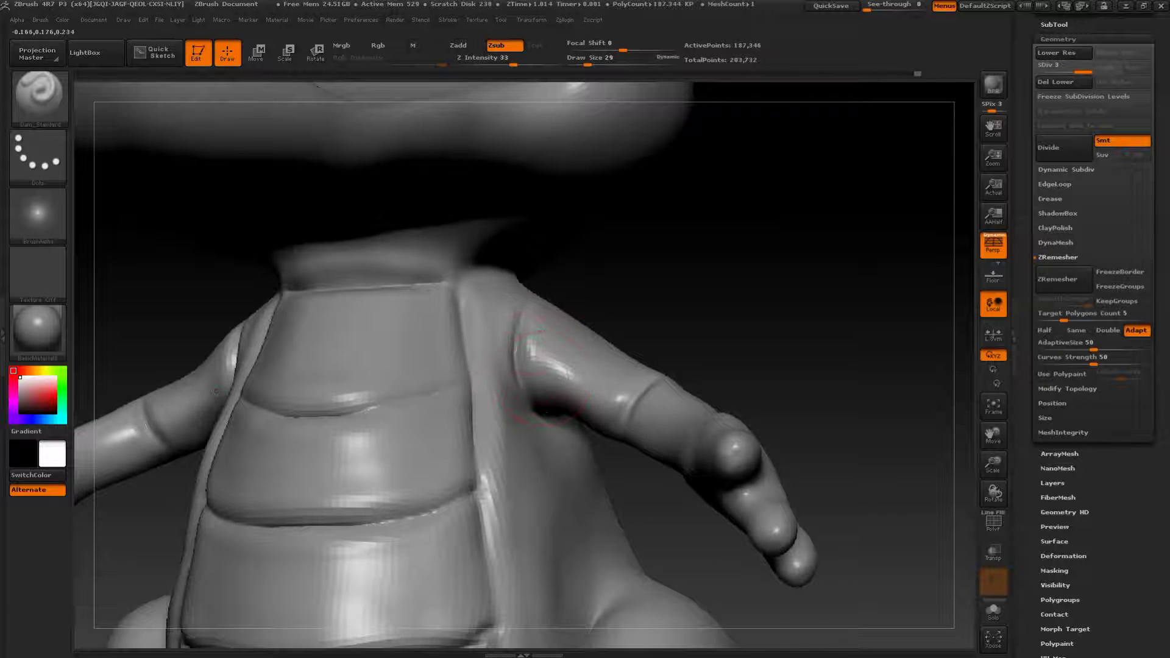
pyautogui.moveTo(659, 334)
pyautogui.mouseDown()
pyautogui.moveTo(558, 320)
pyautogui.moveTo(555, 377)
pyautogui.mouseUp()
pyautogui.moveTo(335, 332); pyautogui.dragTo(376, 329)
# - Puff up the upper arm beside the shoulder crease with the Inflat brush at draw size 46, smoothing the transition
pyautogui.press('b')
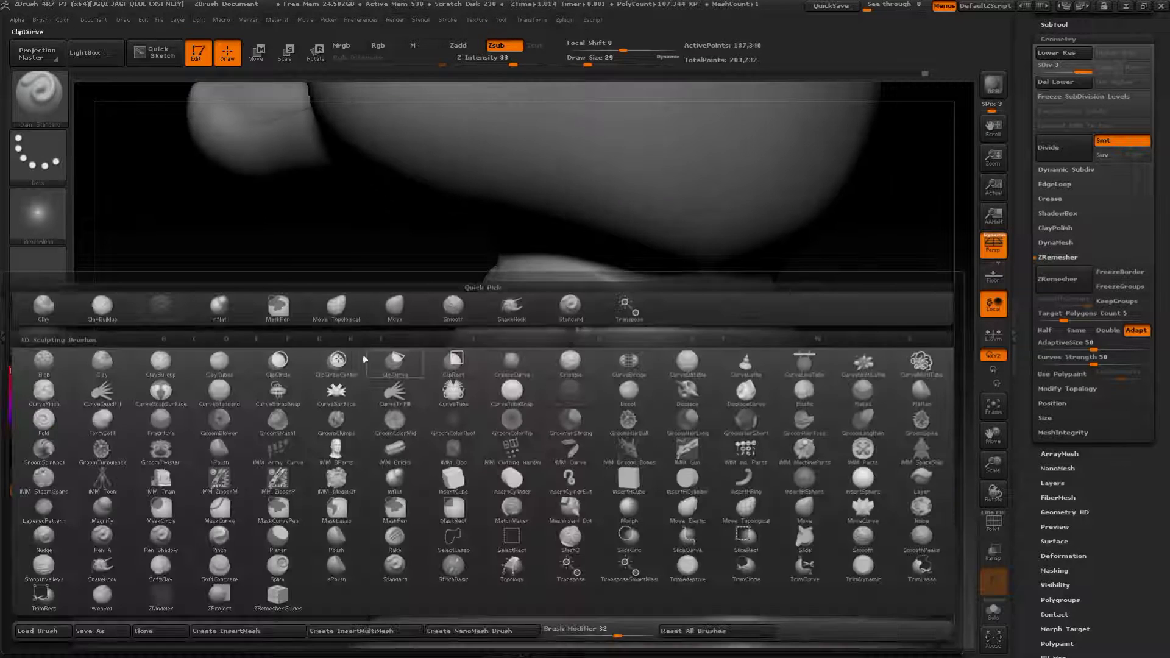
pyautogui.click(233, 310)
pyautogui.moveTo(496, 383); pyautogui.dragTo(509, 359)
pyautogui.moveTo(439, 311)
pyautogui.mouseDown()
pyautogui.moveTo(646, 354)
pyautogui.moveTo(449, 364)
pyautogui.mouseUp()
pyautogui.press('s')
pyautogui.keyDown('shift'); pyautogui.moveTo(421, 323); pyautogui.dragTo(413, 335); pyautogui.keyUp('shift')
pyautogui.moveTo(573, 304)
pyautogui.mouseDown()
pyautogui.moveTo(593, 295)
pyautogui.moveTo(552, 293)
pyautogui.moveTo(610, 274)
pyautogui.mouseUp()
pyautogui.press('s')
pyautogui.moveTo(488, 299); pyautogui.dragTo(491, 298)
pyautogui.moveTo(573, 269)
pyautogui.mouseDown()
pyautogui.moveTo(539, 262)
pyautogui.moveTo(488, 321)
pyautogui.mouseUp()
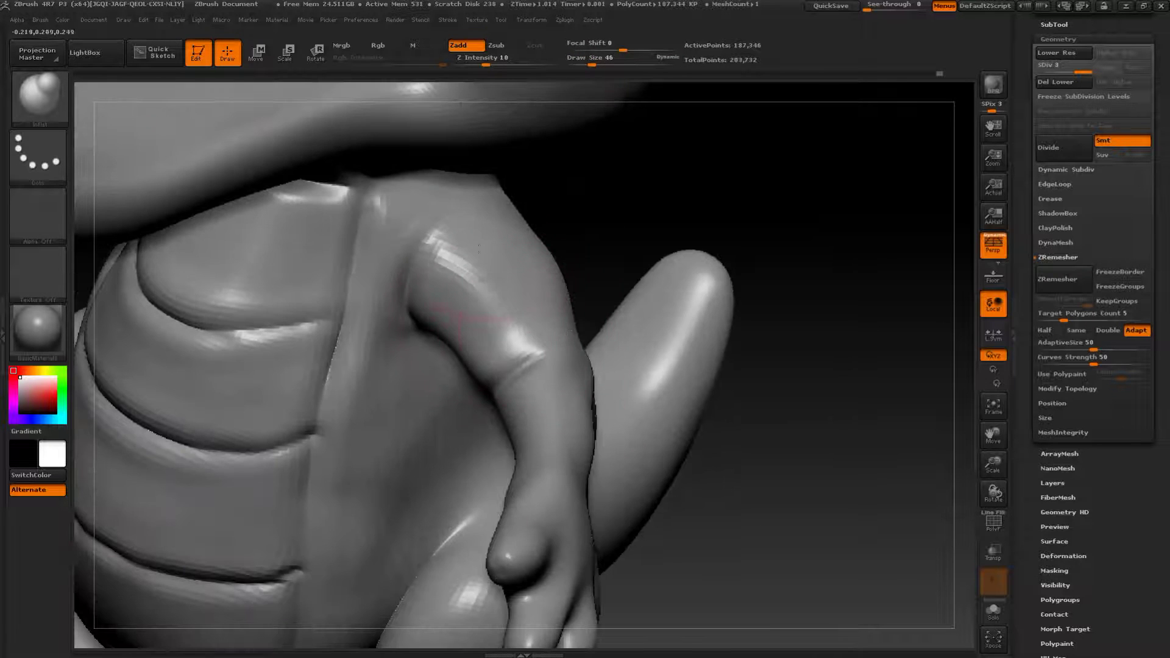
# - Smooth the flank under the arm and the edge of the belly panel, and divide the body to subdivision level 4
pyautogui.keyDown('alt'); pyautogui.moveTo(841, 414); pyautogui.dragTo(793, 294); pyautogui.keyUp('alt')
pyautogui.moveTo(766, 265); pyautogui.dragTo(659, 307)
pyautogui.press('shift')
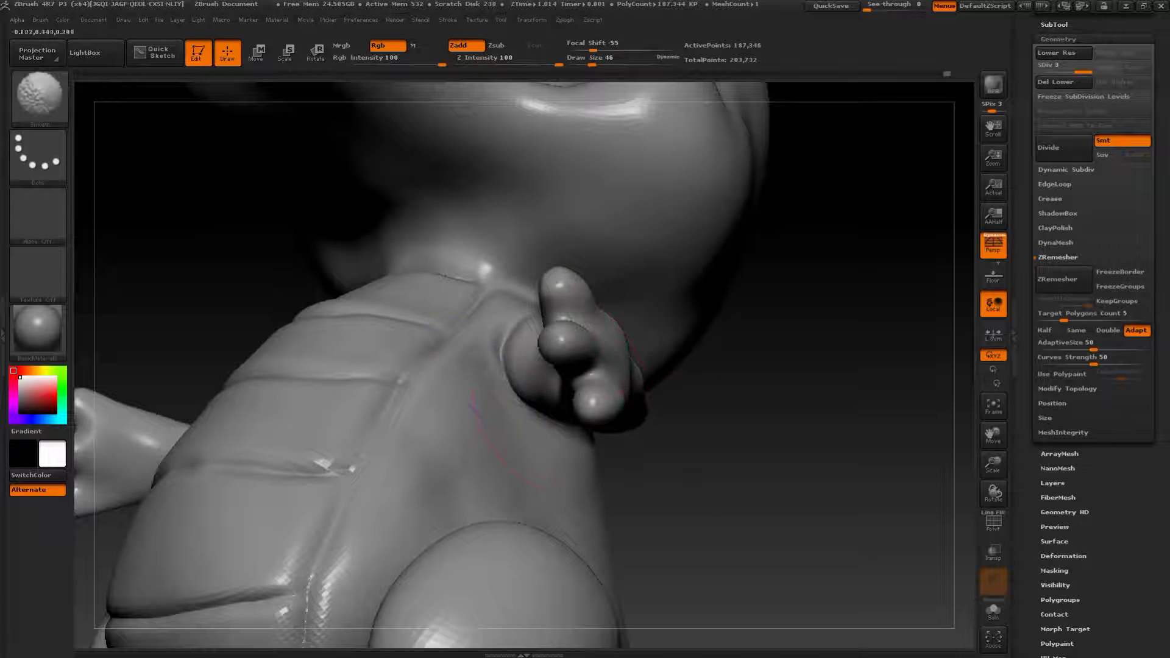
pyautogui.moveTo(749, 463)
pyautogui.keyDown('alt'); pyautogui.mouseDown()
pyautogui.moveTo(762, 350)
pyautogui.moveTo(734, 274)
pyautogui.moveTo(751, 323)
pyautogui.mouseUp(); pyautogui.keyUp('alt')
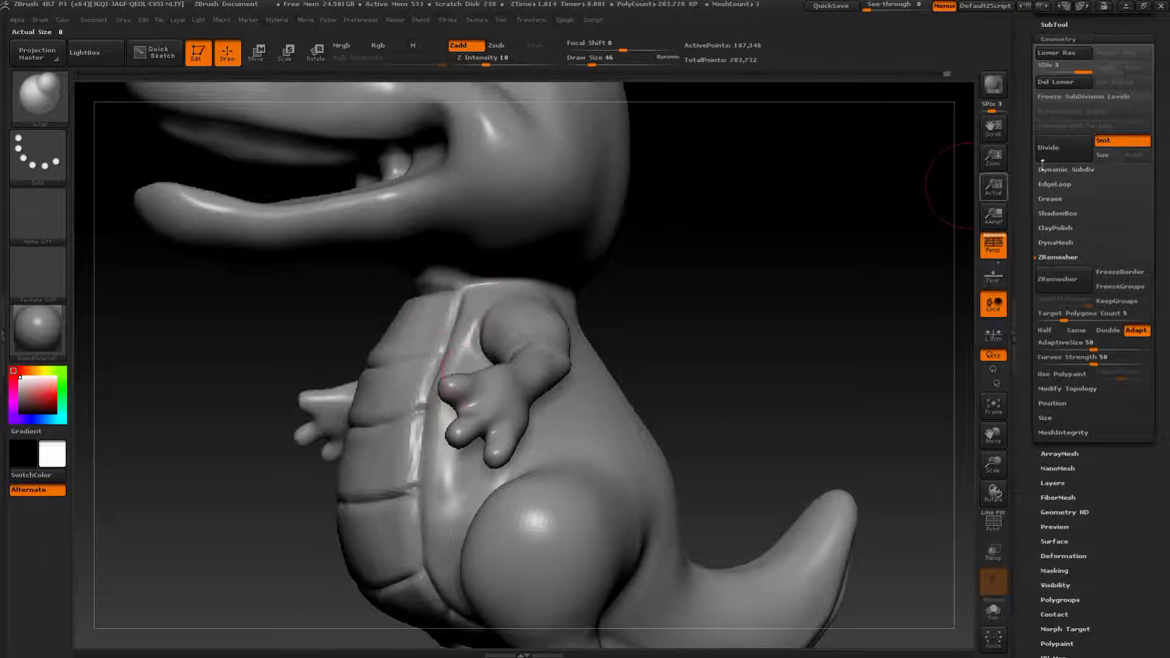
pyautogui.moveTo(784, 313); pyautogui.dragTo(771, 303)
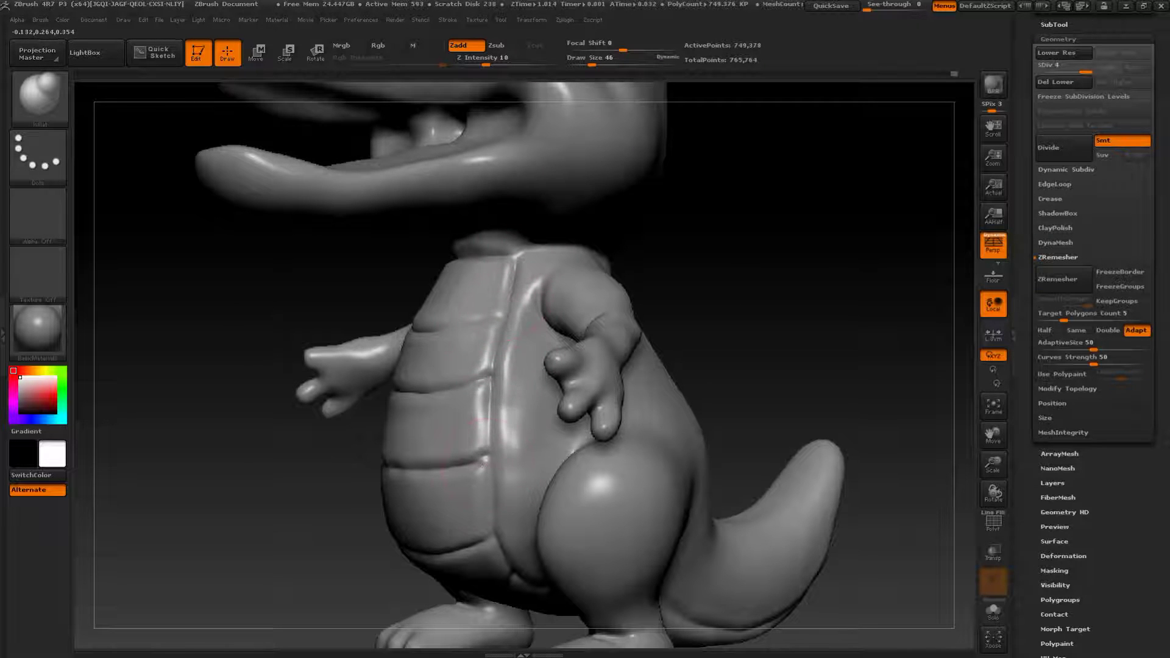
pyautogui.keyDown('shift'); pyautogui.moveTo(474, 404); pyautogui.dragTo(482, 439); pyautogui.keyUp('shift')
pyautogui.moveTo(747, 234); pyautogui.dragTo(853, 239)
pyautogui.keyDown('alt'); pyautogui.moveTo(728, 305); pyautogui.dragTo(719, 234); pyautogui.keyUp('alt')
pyautogui.moveTo(719, 235)
pyautogui.mouseDown()
pyautogui.moveTo(700, 227)
pyautogui.moveTo(768, 227)
pyautogui.moveTo(748, 212)
pyautogui.moveTo(778, 199)
pyautogui.moveTo(815, 259)
pyautogui.moveTo(734, 304)
pyautogui.moveTo(820, 353)
pyautogui.moveTo(814, 295)
pyautogui.moveTo(805, 303)
pyautogui.mouseUp()
# - Set up the Move brush at draw size 33 for the forearm and lower the body to subdivision level 3
pyautogui.press('b')
pyautogui.click(612, 312)
pyautogui.moveTo(756, 341)
pyautogui.keyDown('alt'); pyautogui.mouseDown()
pyautogui.moveTo(742, 315)
pyautogui.moveTo(746, 362)
pyautogui.mouseUp(); pyautogui.keyUp('alt')
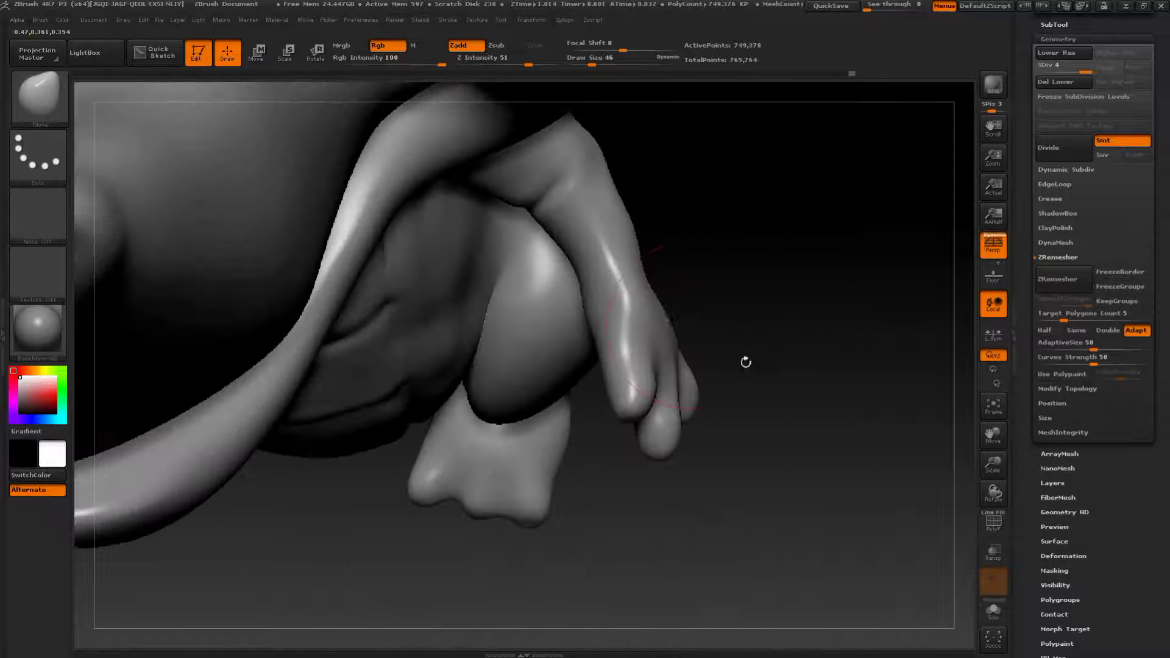
pyautogui.moveTo(729, 280); pyautogui.dragTo(656, 272)
pyautogui.moveTo(529, 323)
pyautogui.keyDown('alt'); pyautogui.mouseDown()
pyautogui.moveTo(535, 384)
pyautogui.moveTo(587, 382)
pyautogui.mouseUp(); pyautogui.keyUp('alt')
pyautogui.press('s')
pyautogui.click(633, 351)
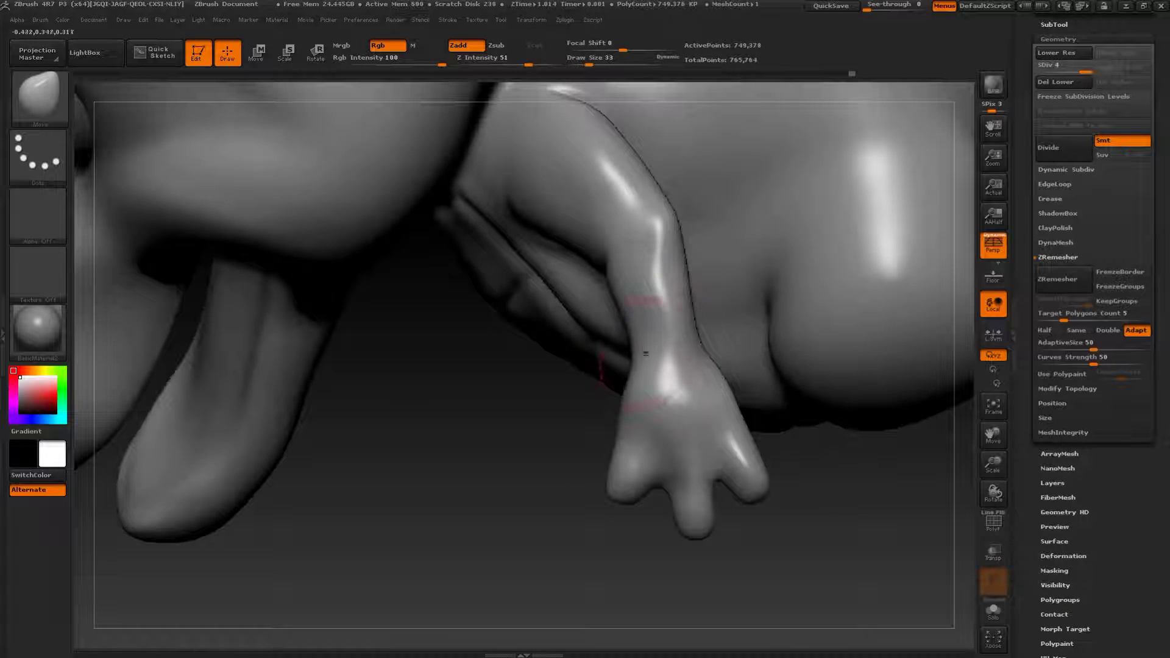
pyautogui.hotkey('shift', 'd')
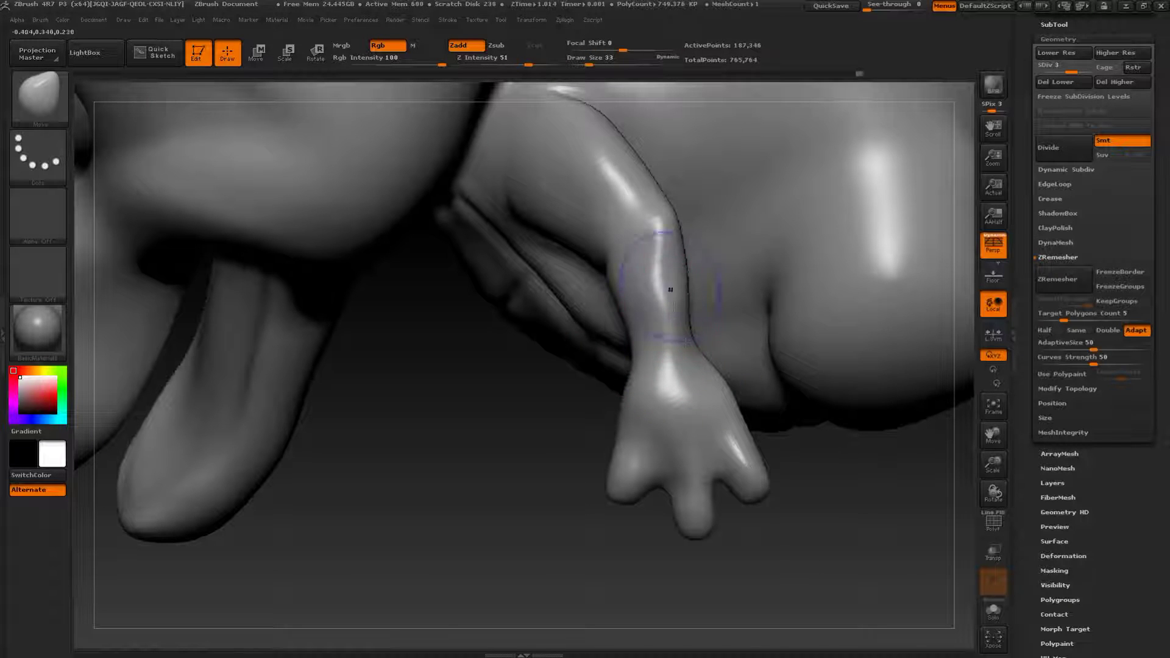
# - Reshape the forearm and elbow with the Move brush at subdivision level 3, ending at draw size 37
pyautogui.moveTo(548, 390); pyautogui.dragTo(602, 269)
pyautogui.moveTo(565, 329); pyautogui.dragTo(634, 243)
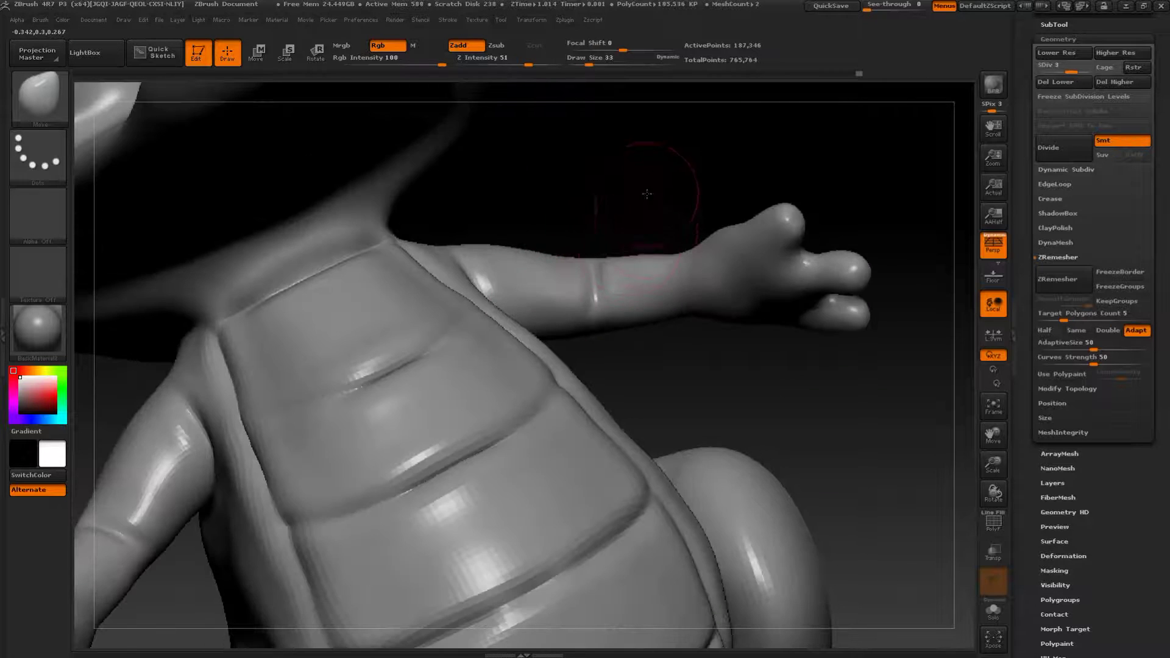
pyautogui.moveTo(647, 194); pyautogui.dragTo(642, 223)
pyautogui.hotkey('shift', 'd')
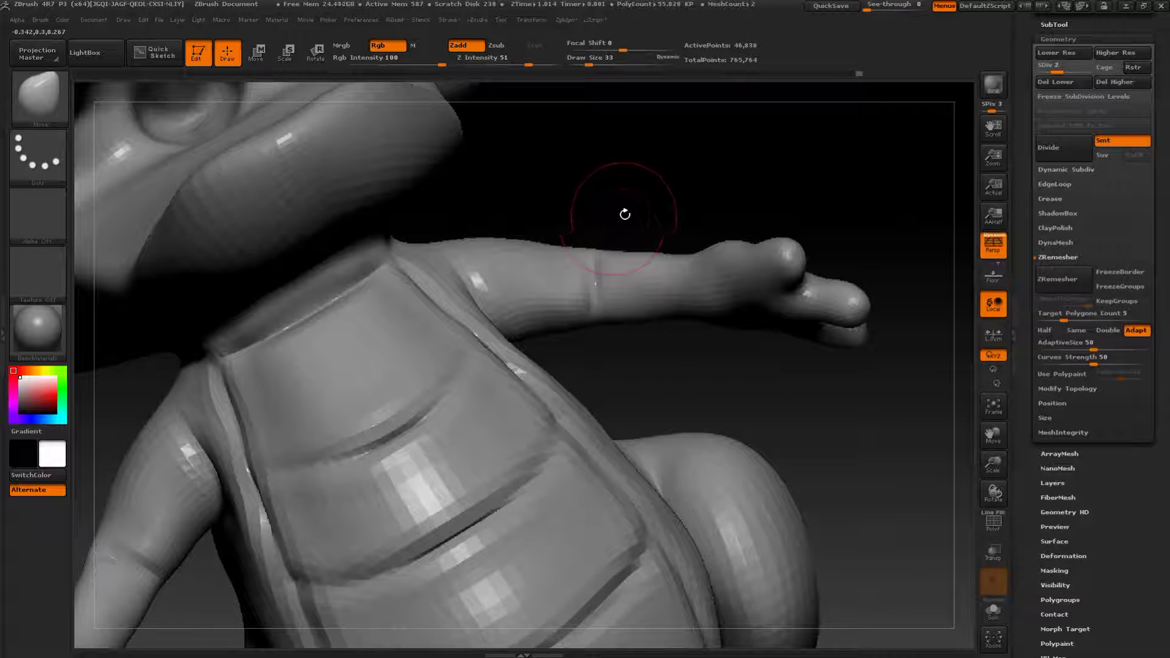
pyautogui.press('d')
pyautogui.moveTo(625, 182); pyautogui.dragTo(496, 256)
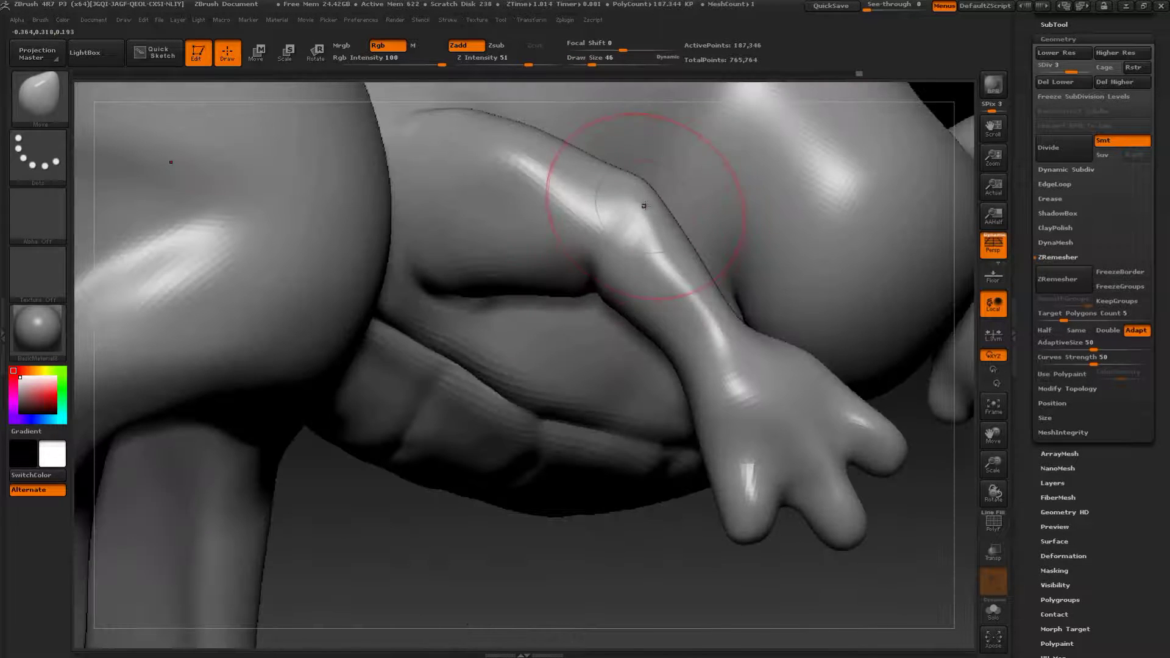
pyautogui.press('s')
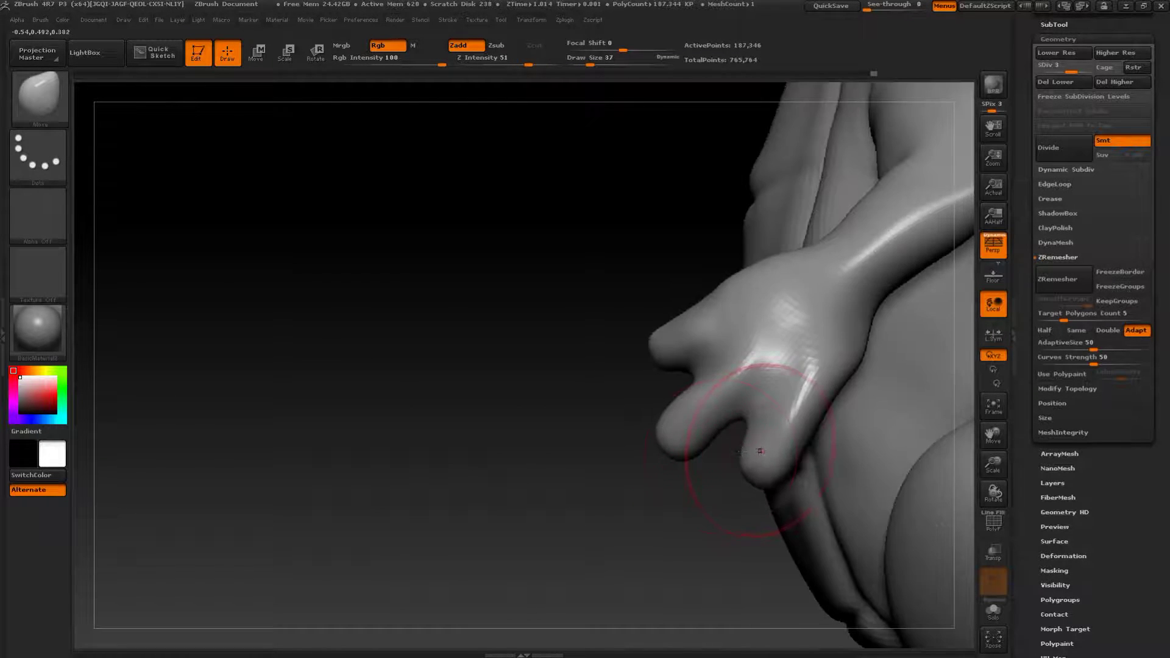
# - Carve a crease around the wrist with Dam_Standard at draw size 25
pyautogui.press('b')
pyautogui.click(772, 392)
pyautogui.press('s')
pyautogui.moveTo(761, 409); pyautogui.dragTo(758, 409)
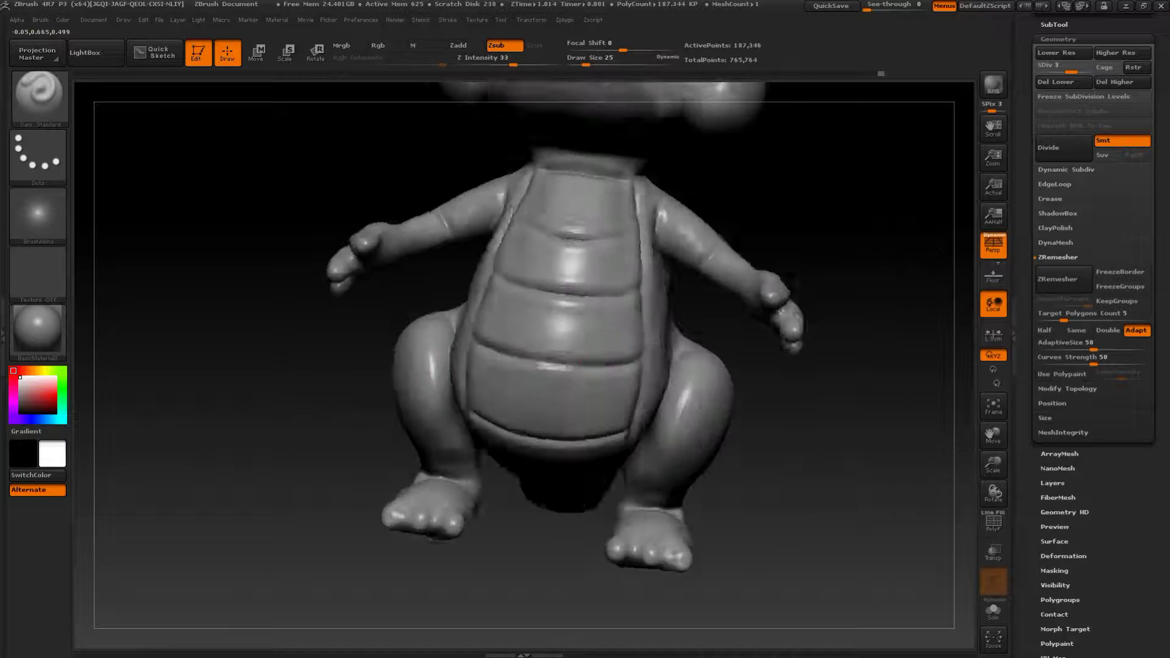
pyautogui.moveTo(873, 255)
pyautogui.mouseDown()
pyautogui.moveTo(838, 274)
pyautogui.moveTo(870, 303)
pyautogui.moveTo(848, 264)
pyautogui.mouseUp()
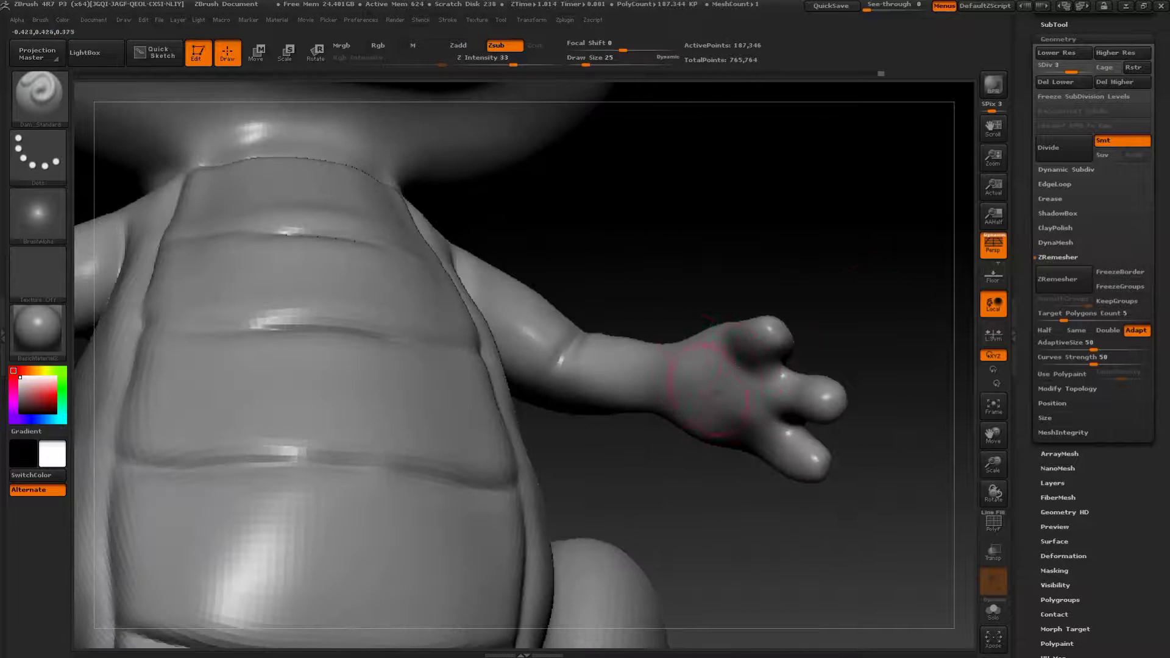
pyautogui.moveTo(689, 306); pyautogui.dragTo(698, 373)
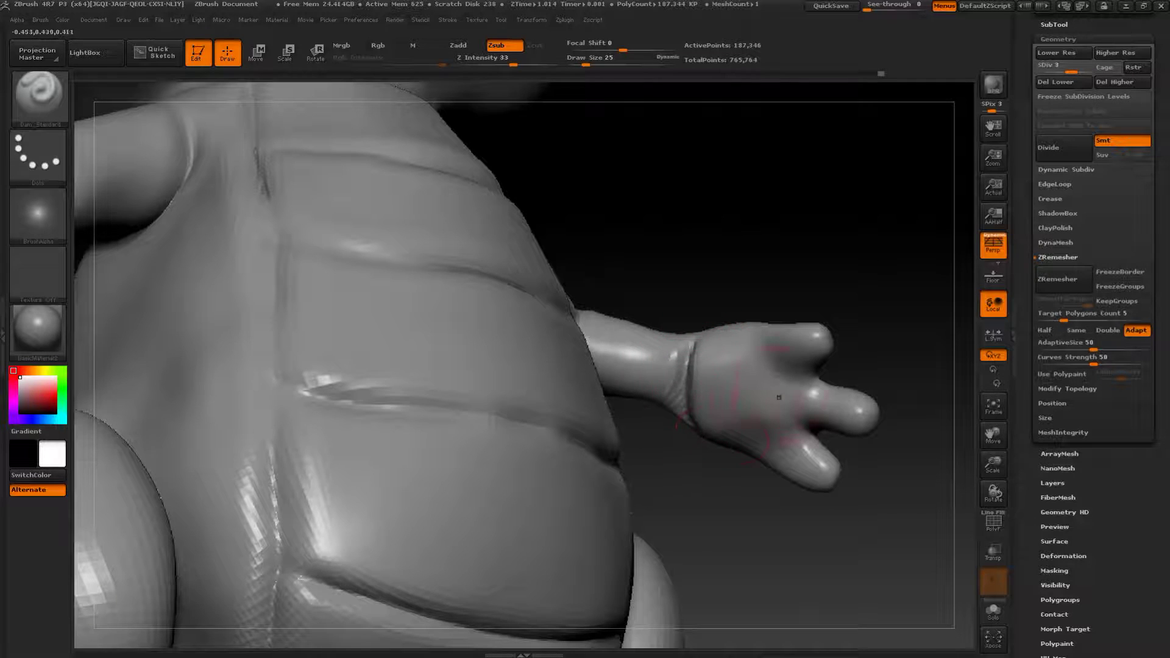
# - Reshape the palm and the bases of the fingers with the Move brush at draw sizes 21 and 25
pyautogui.press('b')
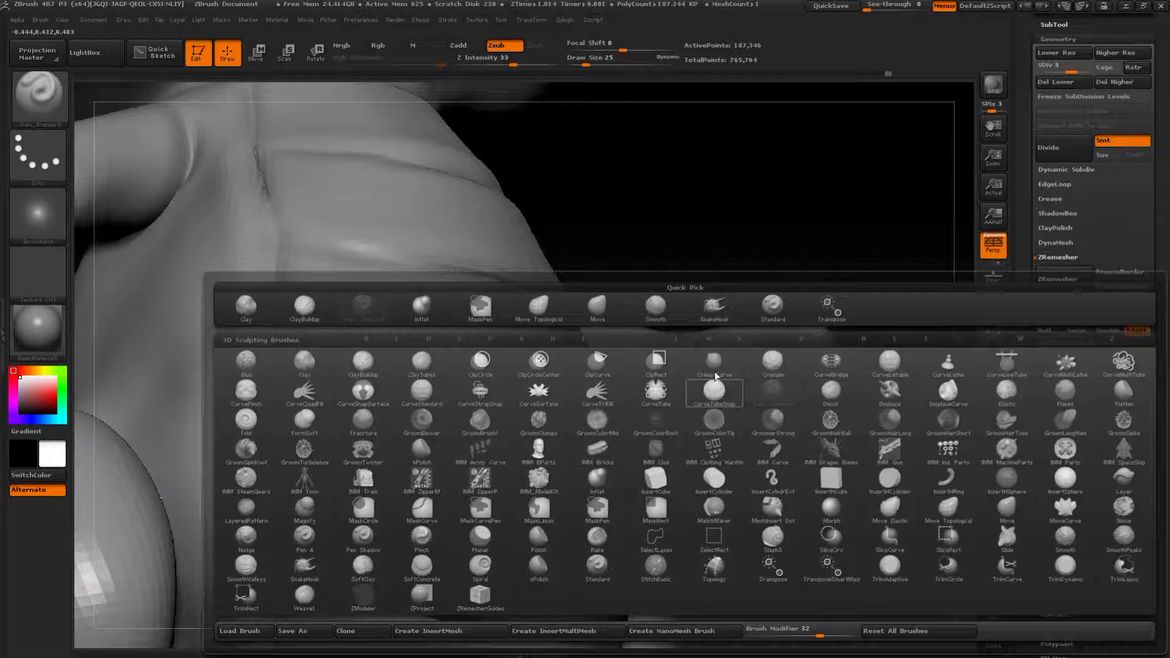
pyautogui.click(598, 307)
pyautogui.press('s')
pyautogui.click(746, 415)
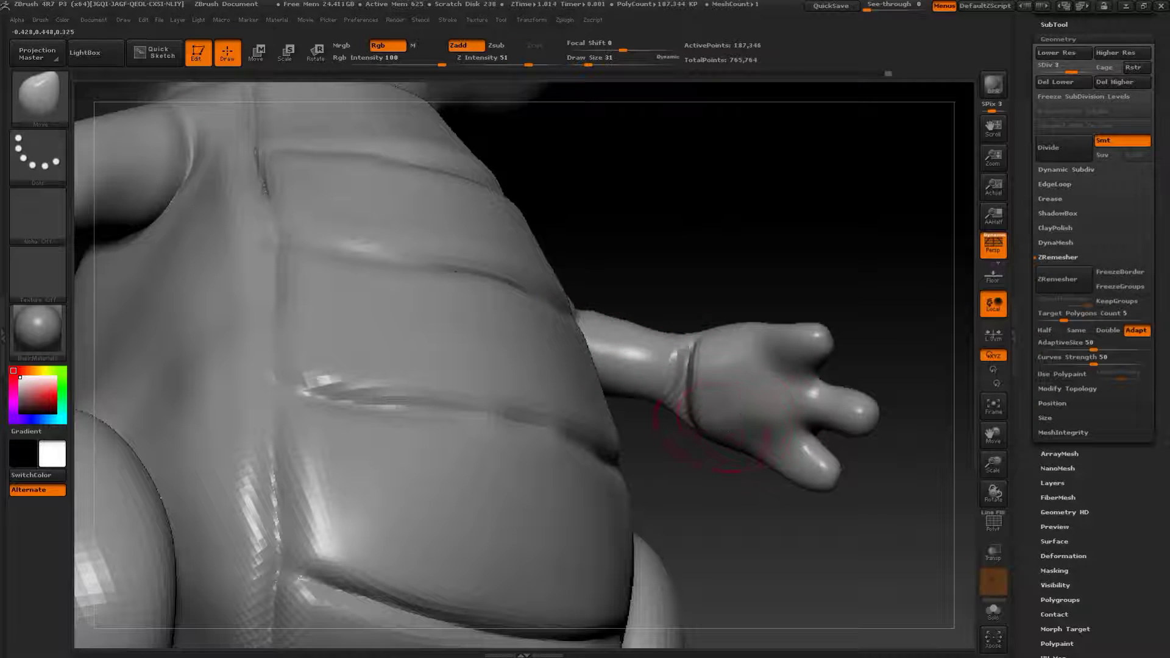
pyautogui.moveTo(774, 304); pyautogui.dragTo(785, 278)
pyautogui.press('s')
pyautogui.click(815, 385)
pyautogui.moveTo(818, 378); pyautogui.dragTo(808, 370)
pyautogui.moveTo(878, 342); pyautogui.dragTo(885, 332)
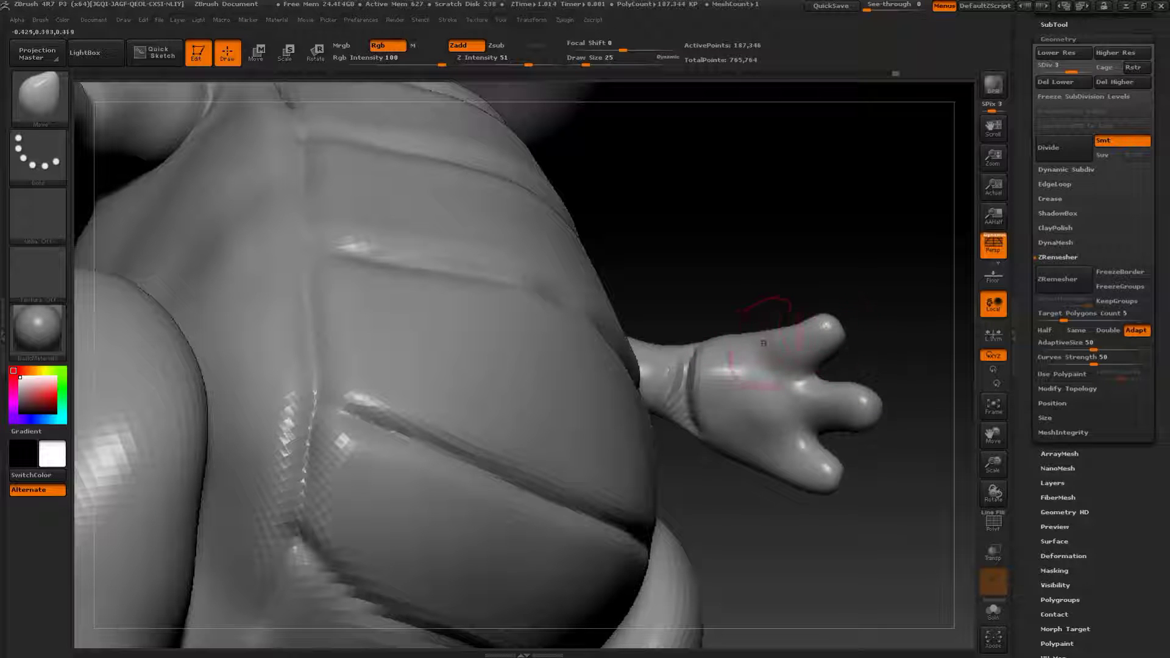
# - Refine the upper edge of the palm and the finger spacing with the Move brush, ending at draw size 22
pyautogui.moveTo(878, 274); pyautogui.dragTo(868, 305)
pyautogui.moveTo(760, 350); pyautogui.dragTo(760, 339)
pyautogui.moveTo(877, 268)
pyautogui.mouseDown()
pyautogui.moveTo(872, 305)
pyautogui.moveTo(876, 264)
pyautogui.mouseUp()
pyautogui.moveTo(839, 351); pyautogui.dragTo(829, 344)
pyautogui.moveTo(871, 275); pyautogui.dragTo(914, 262)
pyautogui.press('s')
pyautogui.click(861, 340)
pyautogui.moveTo(838, 361)
pyautogui.mouseDown()
pyautogui.moveTo(844, 317)
pyautogui.moveTo(822, 354)
pyautogui.moveTo(862, 326)
pyautogui.moveTo(864, 348)
pyautogui.moveTo(850, 330)
pyautogui.moveTo(908, 293)
pyautogui.mouseUp()
pyautogui.moveTo(780, 439)
pyautogui.keyDown('shift'); pyautogui.mouseDown()
pyautogui.moveTo(742, 465)
pyautogui.moveTo(786, 421)
pyautogui.mouseUp(); pyautogui.keyUp('shift')
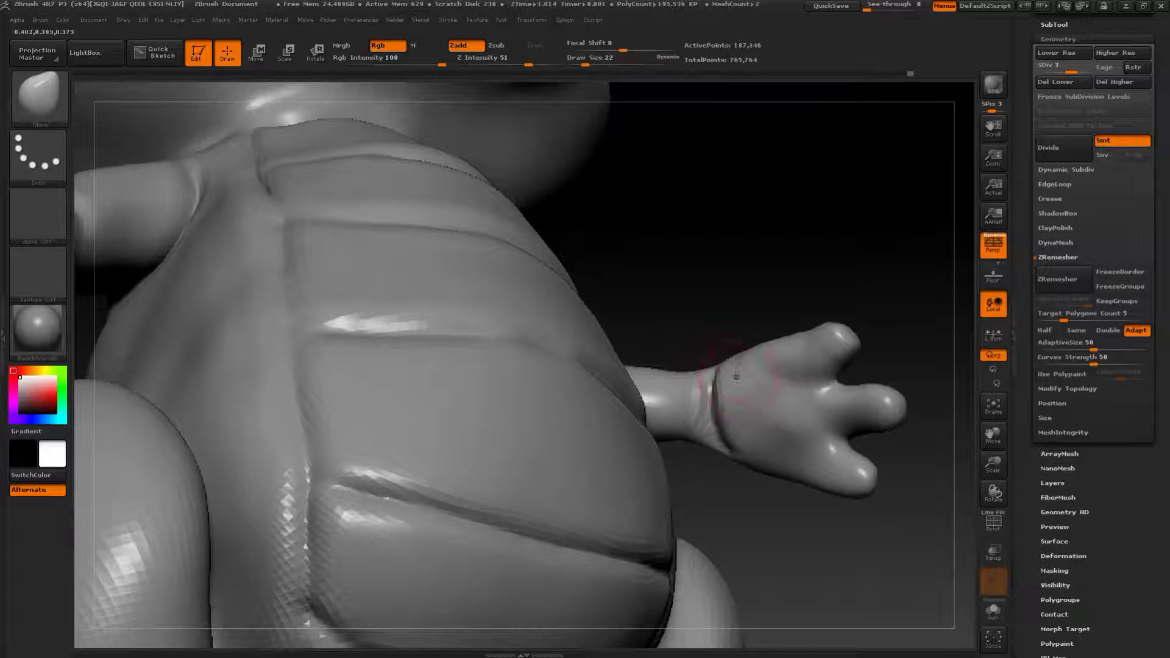
# - Adjust the wrist beside its crease with the Move brush and smooth the transition into the forearm
pyautogui.press('s')
pyautogui.moveTo(739, 385)
pyautogui.mouseDown()
pyautogui.moveTo(750, 476)
pyautogui.moveTo(716, 437)
pyautogui.moveTo(688, 430)
pyautogui.mouseUp()
pyautogui.moveTo(710, 481); pyautogui.dragTo(726, 503)
pyautogui.moveTo(700, 423)
pyautogui.keyDown('shift'); pyautogui.mouseDown()
pyautogui.moveTo(701, 390)
pyautogui.moveTo(692, 408)
pyautogui.mouseUp(); pyautogui.keyUp('shift')
pyautogui.moveTo(788, 261)
pyautogui.mouseDown()
pyautogui.moveTo(652, 241)
pyautogui.moveTo(783, 274)
pyautogui.mouseUp()
pyautogui.moveTo(817, 354)
pyautogui.keyDown('alt'); pyautogui.mouseDown()
pyautogui.moveTo(853, 393)
pyautogui.moveTo(778, 388)
pyautogui.mouseUp(); pyautogui.keyUp('alt')
pyautogui.moveTo(853, 393)
pyautogui.mouseDown()
pyautogui.moveTo(713, 365)
pyautogui.moveTo(765, 372)
pyautogui.mouseUp()
pyautogui.moveTo(572, 390)
pyautogui.mouseDown()
pyautogui.moveTo(857, 455)
pyautogui.moveTo(701, 438)
pyautogui.mouseUp()
pyautogui.keyDown('alt'); pyautogui.moveTo(701, 439); pyautogui.dragTo(670, 408); pyautogui.keyUp('alt')
pyautogui.moveTo(670, 451)
pyautogui.mouseDown()
pyautogui.moveTo(654, 466)
pyautogui.moveTo(600, 462)
pyautogui.mouseUp()
# - Adjust the arms and the overall body silhouette with the Move brush, going from draw size 29 to 49
pyautogui.press('s')
pyautogui.click(801, 389)
pyautogui.moveTo(839, 402); pyautogui.dragTo(868, 410)
pyautogui.moveTo(835, 532); pyautogui.dragTo(896, 545)
pyautogui.press('s')
pyautogui.click(788, 524)
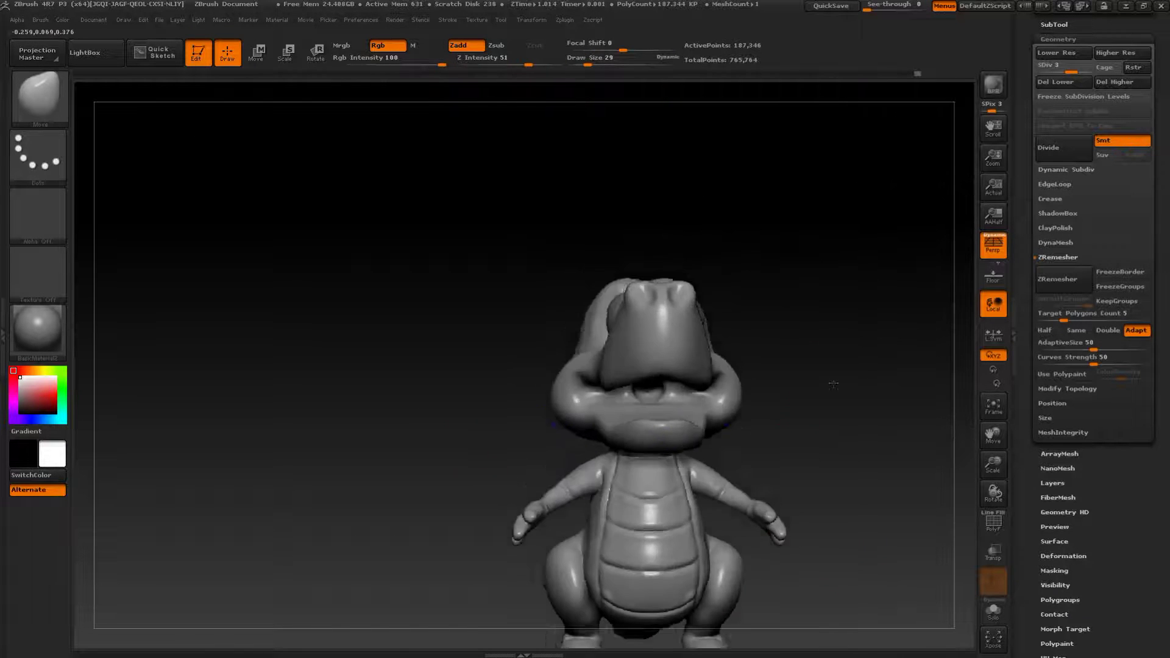
pyautogui.keyDown('alt'); pyautogui.moveTo(835, 463); pyautogui.dragTo(640, 444); pyautogui.keyUp('alt')
pyautogui.press('s')
pyautogui.click(548, 410)
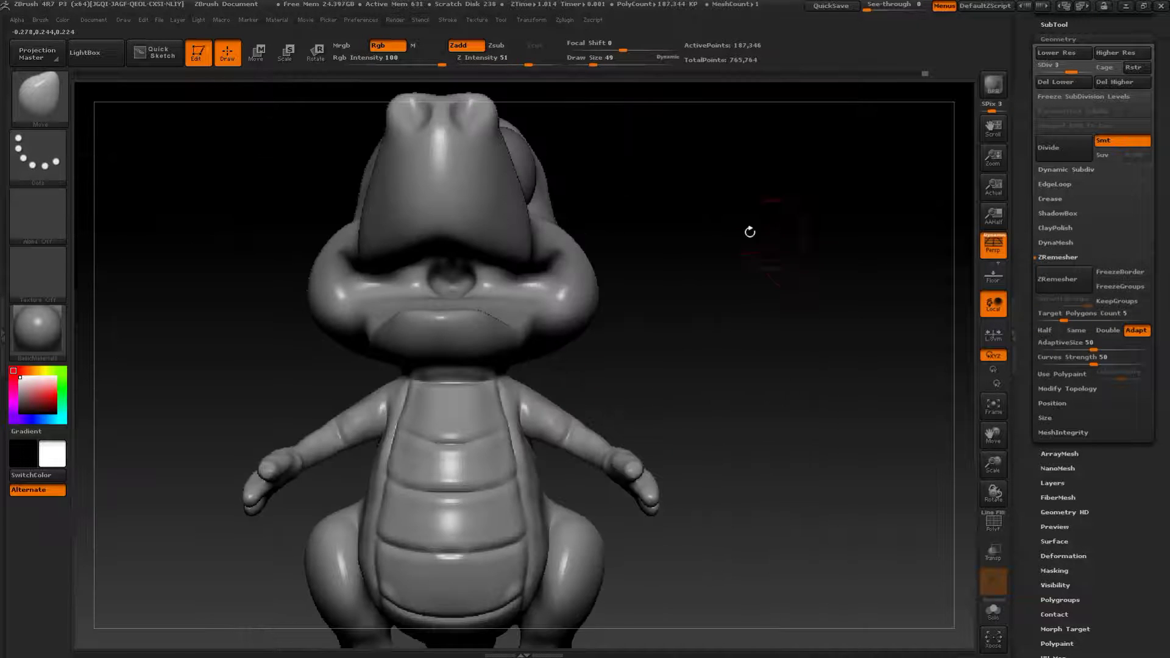
pyautogui.moveTo(750, 230); pyautogui.dragTo(339, 425)
pyautogui.keyDown('alt'); pyautogui.moveTo(814, 298); pyautogui.dragTo(668, 303); pyautogui.keyUp('alt')
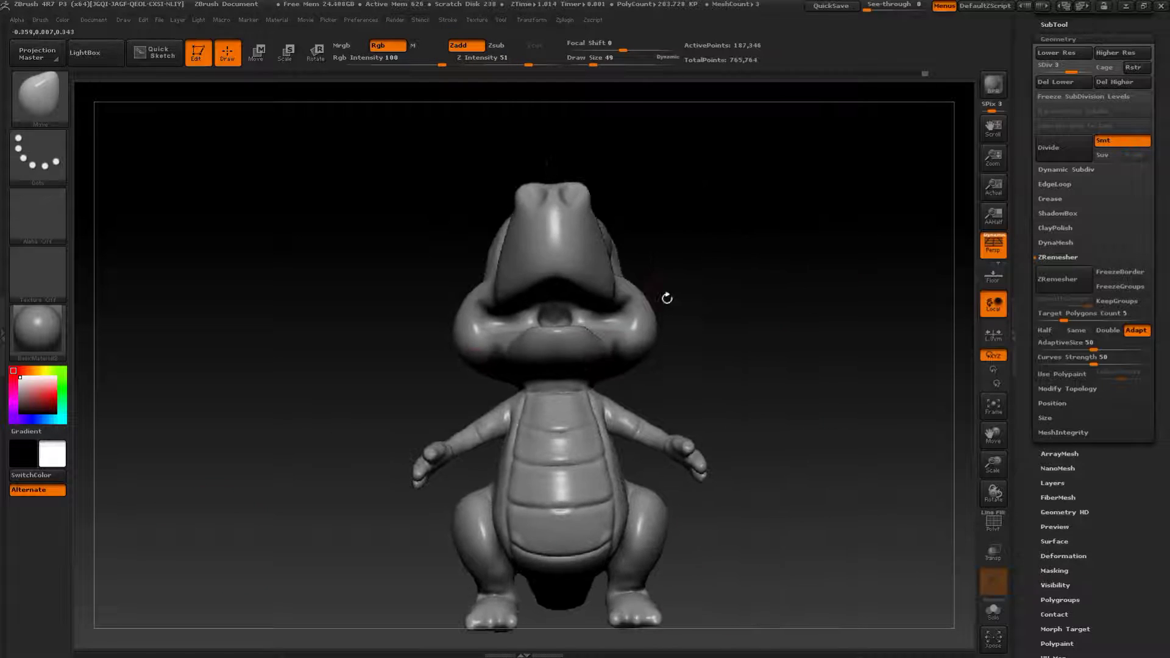
# - Isolate the head by hiding the body with a lasso selection, and frame the head in the view
pyautogui.press('shift')
pyautogui.hotkey('ctrl', 'shift')
pyautogui.click(42, 150)
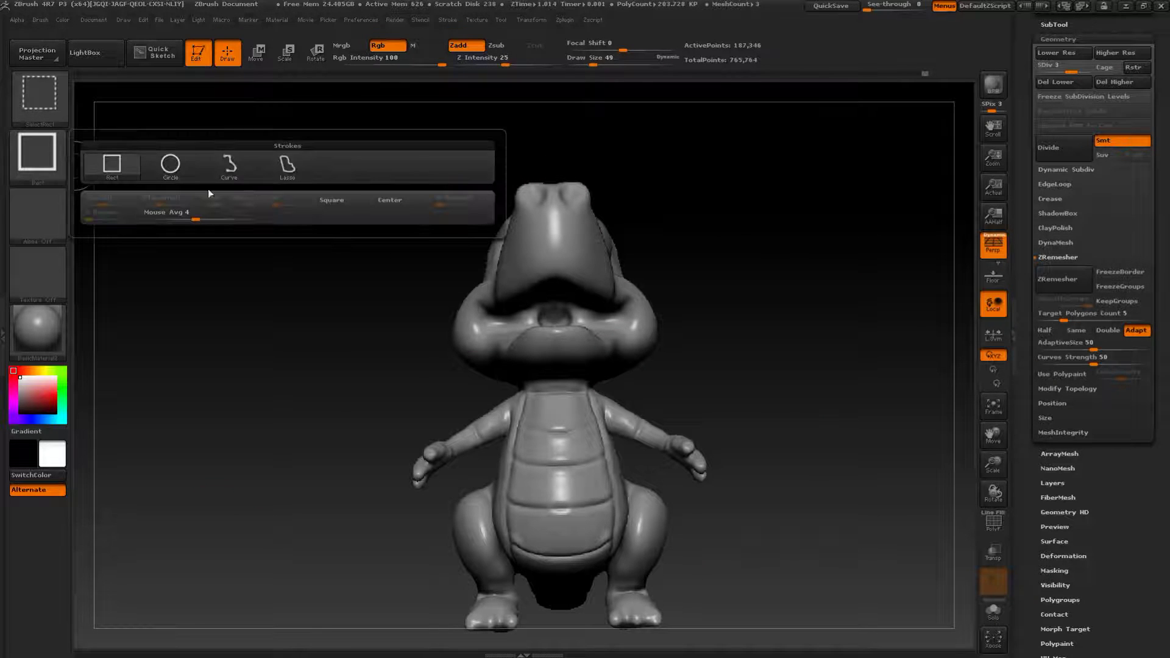
pyautogui.click(287, 166)
pyautogui.moveTo(783, 163)
pyautogui.keyDown('ctrl'); pyautogui.keyDown('shift'); pyautogui.mouseDown()
pyautogui.moveTo(407, 172)
pyautogui.moveTo(466, 371)
pyautogui.moveTo(567, 381)
pyautogui.moveTo(646, 323)
pyautogui.mouseUp(); pyautogui.keyUp('shift'); pyautogui.keyUp('ctrl')
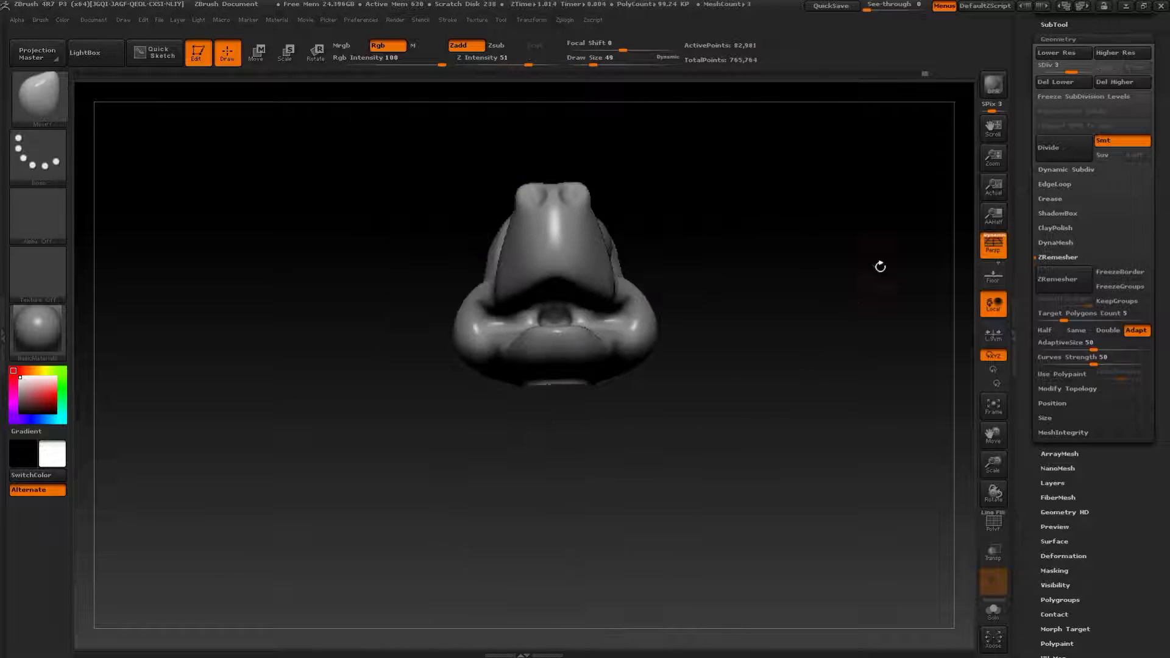
pyautogui.moveTo(821, 443); pyautogui.dragTo(812, 431)
pyautogui.press('f')
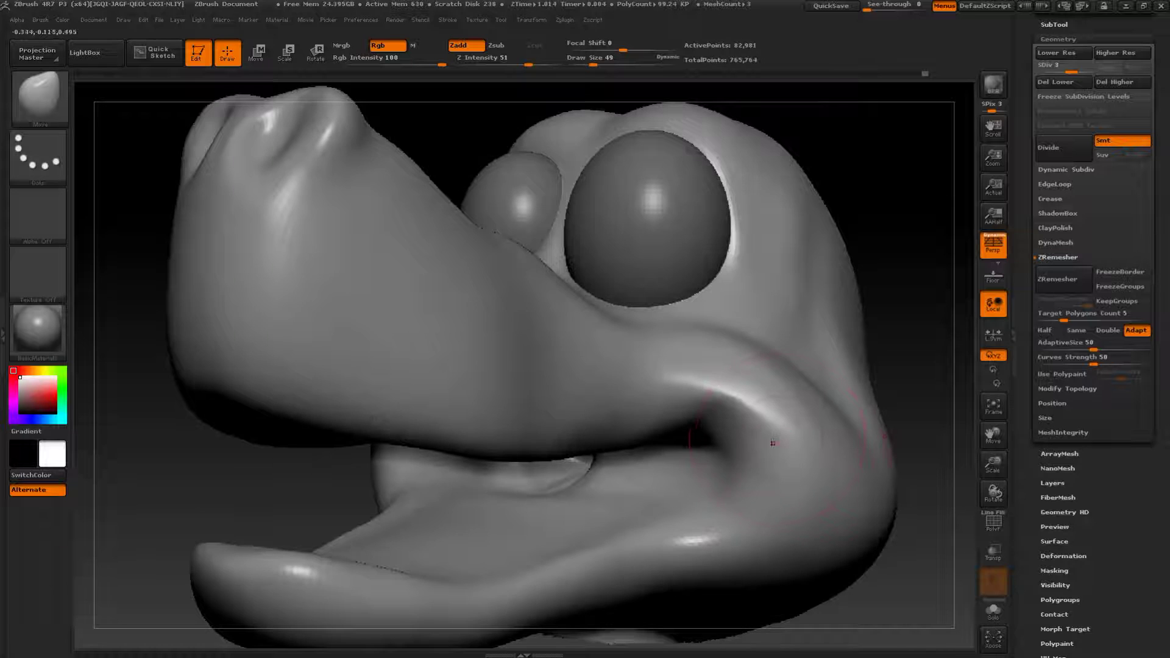
# - Pull the brow edge forward over the eye with the Move brush at draw size 120
pyautogui.keyDown('alt'); pyautogui.moveTo(947, 416); pyautogui.dragTo(787, 314); pyautogui.keyUp('alt')
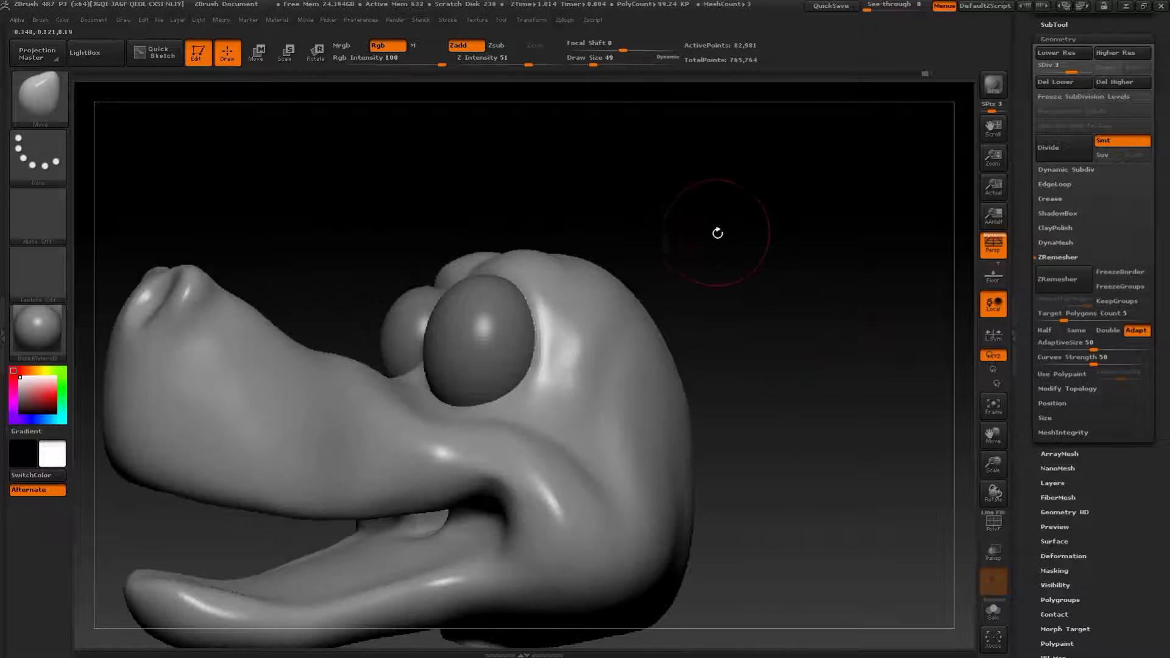
pyautogui.moveTo(718, 233); pyautogui.dragTo(681, 235)
pyautogui.press('s')
pyautogui.moveTo(544, 269)
pyautogui.mouseDown()
pyautogui.moveTo(558, 269)
pyautogui.moveTo(492, 274)
pyautogui.mouseUp()
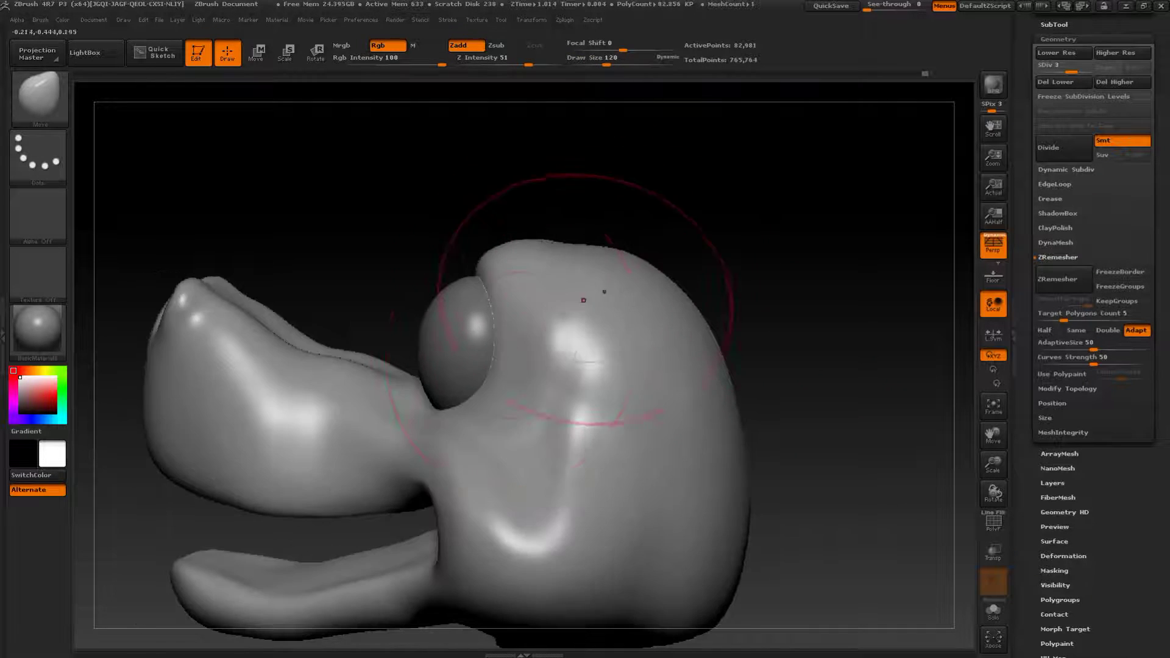
pyautogui.moveTo(549, 329)
pyautogui.mouseDown()
pyautogui.moveTo(493, 305)
pyautogui.moveTo(466, 343)
pyautogui.mouseUp()
# - Refine the brow edge and eye socket outline with the Move brush at draw size 62
pyautogui.press('s')
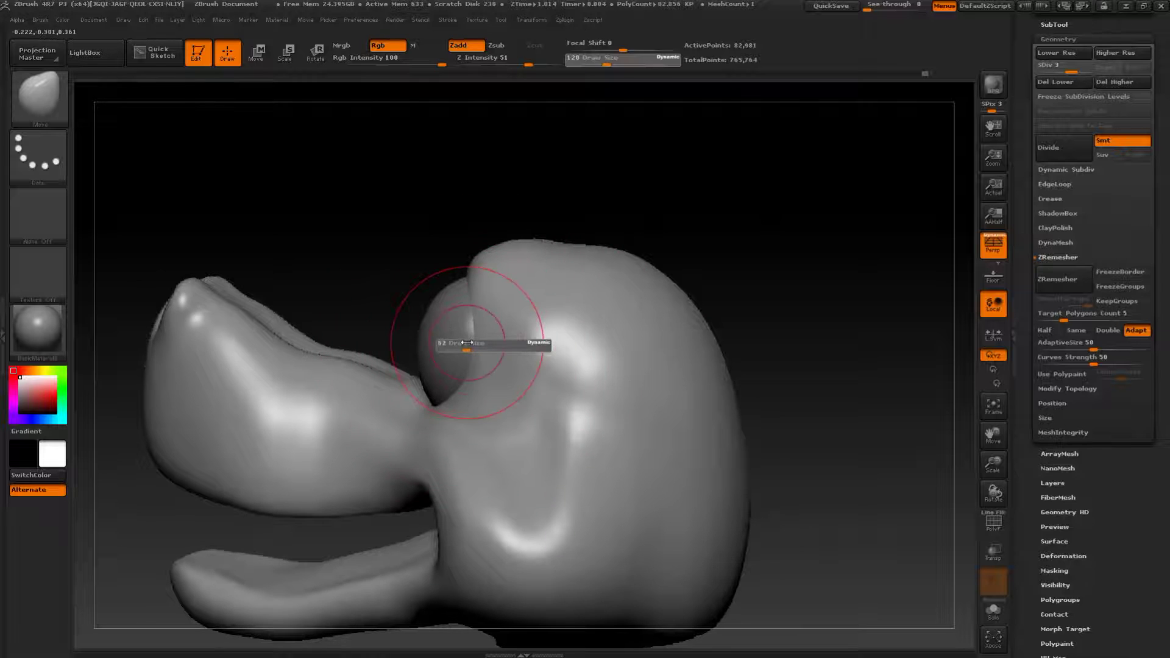
pyautogui.moveTo(504, 225)
pyautogui.mouseDown()
pyautogui.moveTo(588, 256)
pyautogui.moveTo(419, 295)
pyautogui.moveTo(435, 283)
pyautogui.mouseUp()
pyautogui.moveTo(565, 258); pyautogui.dragTo(601, 263)
pyautogui.moveTo(440, 290); pyautogui.dragTo(433, 281)
pyautogui.moveTo(457, 371); pyautogui.dragTo(465, 368)
pyautogui.moveTo(646, 329); pyautogui.dragTo(588, 334)
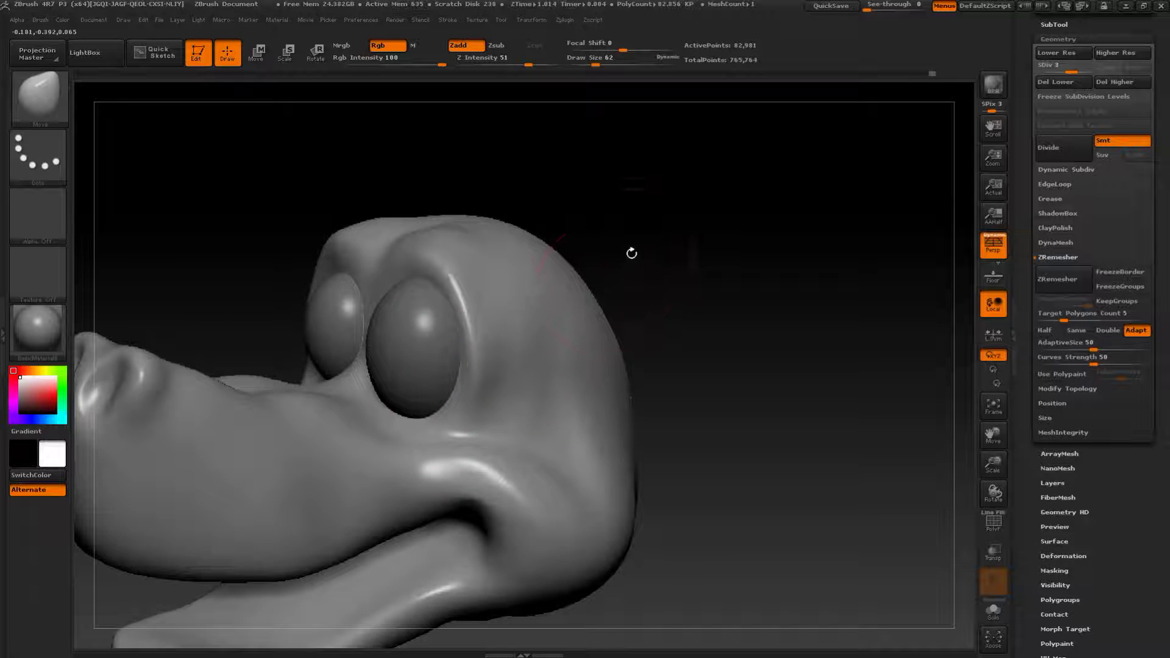
# - Reshape the cheek and the back of the head with the Move brush at draw size 132
pyautogui.moveTo(631, 253); pyautogui.dragTo(677, 256)
pyautogui.moveTo(754, 331)
pyautogui.mouseDown()
pyautogui.moveTo(809, 295)
pyautogui.moveTo(816, 274)
pyautogui.moveTo(740, 256)
pyautogui.mouseUp()
pyautogui.press('b')
pyautogui.press('m')
pyautogui.press('v')
pyautogui.press('s')
pyautogui.moveTo(635, 418); pyautogui.dragTo(649, 418)
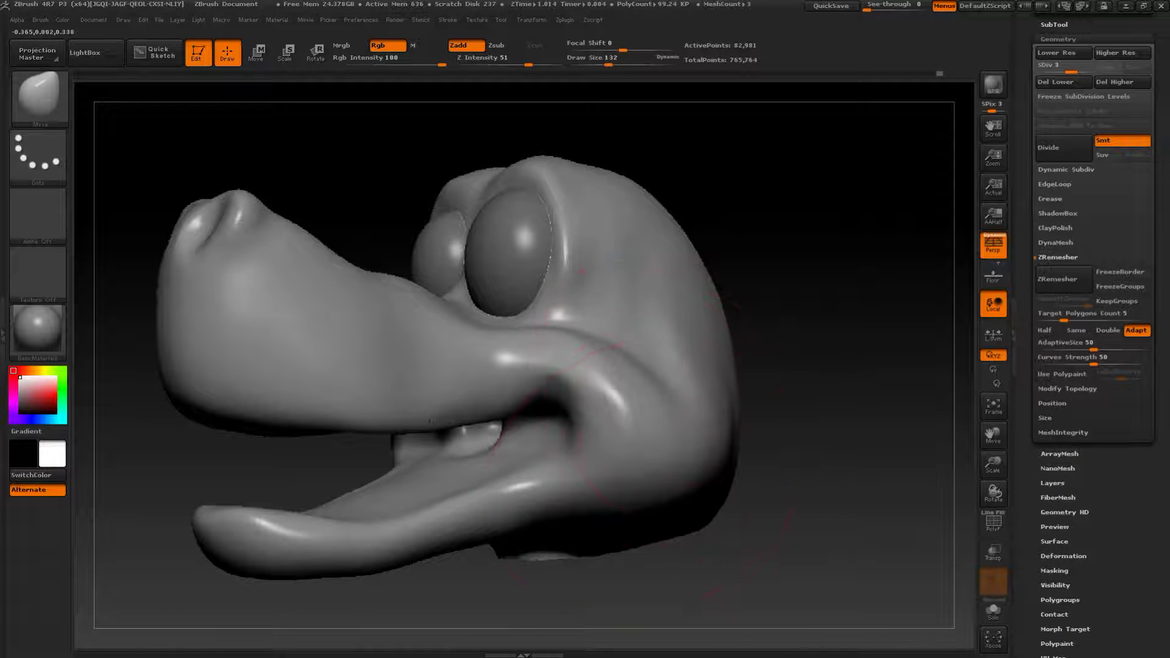
pyautogui.moveTo(641, 369); pyautogui.dragTo(701, 407)
pyautogui.moveTo(684, 335)
pyautogui.mouseDown()
pyautogui.moveTo(524, 342)
pyautogui.moveTo(486, 365)
pyautogui.moveTo(518, 341)
pyautogui.moveTo(534, 366)
pyautogui.moveTo(473, 375)
pyautogui.mouseUp()
# - Refine the mouth corner and the fold of the cheek with the Move brush at draw size 62
pyautogui.press('s')
pyautogui.press('s')
pyautogui.moveTo(559, 381); pyautogui.dragTo(570, 367)
pyautogui.moveTo(746, 343)
pyautogui.mouseDown()
pyautogui.moveTo(792, 344)
pyautogui.moveTo(829, 298)
pyautogui.mouseUp()
pyautogui.moveTo(823, 378); pyautogui.dragTo(756, 366)
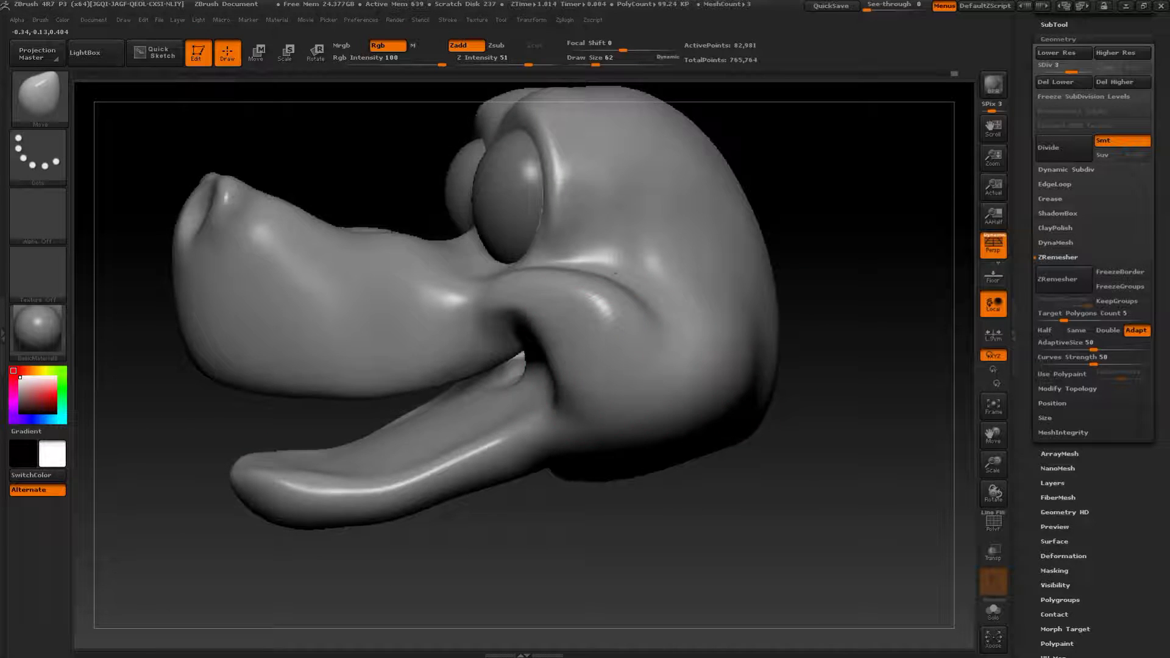
pyautogui.moveTo(853, 366); pyautogui.dragTo(793, 342)
pyautogui.moveTo(563, 331); pyautogui.dragTo(550, 331)
pyautogui.moveTo(652, 481)
pyautogui.mouseDown()
pyautogui.moveTo(762, 396)
pyautogui.moveTo(807, 342)
pyautogui.moveTo(797, 348)
pyautogui.mouseUp()
# - Carve the crease at the mouth corner with Dam_Standard at draw size 33, and smooth the adjoining cheek
pyautogui.press('s')
pyautogui.moveTo(570, 307); pyautogui.dragTo(564, 307)
pyautogui.press('b')
pyautogui.press('d')
pyautogui.press('s')
pyautogui.keyDown('alt'); pyautogui.moveTo(775, 299); pyautogui.dragTo(787, 341); pyautogui.keyUp('alt')
pyautogui.moveTo(768, 336); pyautogui.dragTo(751, 273)
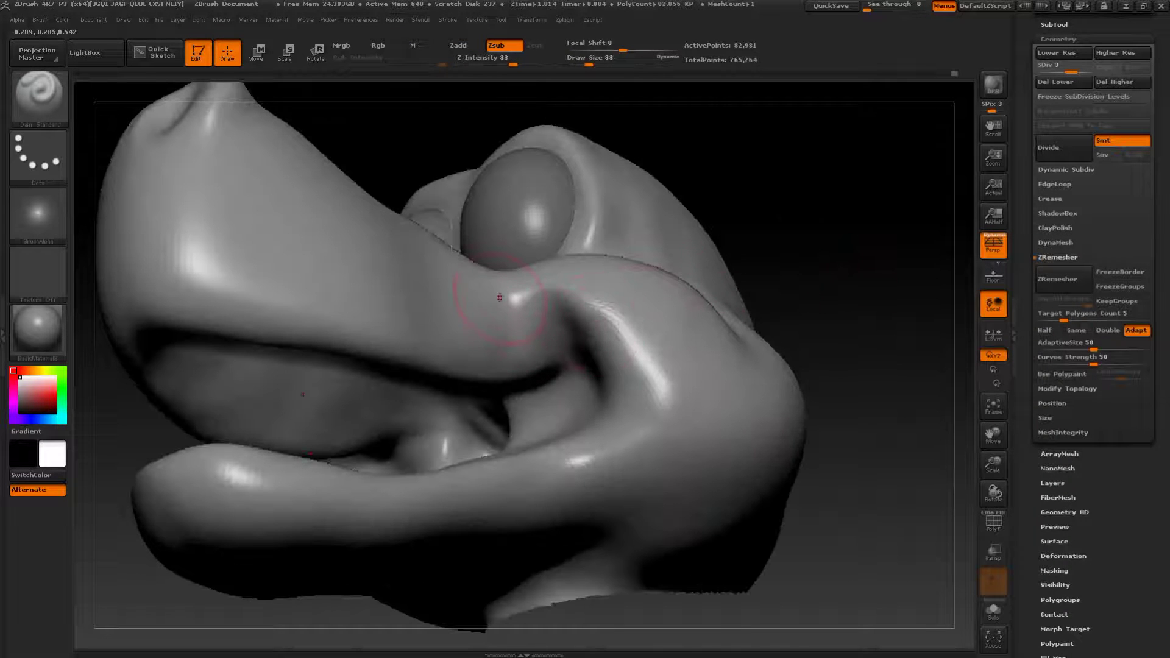
pyautogui.keyDown('shift'); pyautogui.moveTo(621, 343); pyautogui.dragTo(635, 321); pyautogui.keyUp('shift')
pyautogui.moveTo(814, 314)
pyautogui.mouseDown()
pyautogui.moveTo(859, 274)
pyautogui.moveTo(836, 332)
pyautogui.moveTo(792, 370)
pyautogui.mouseUp()
# - Swell the cheek behind the mouth corner with the Inflat brush, going from draw size 37 to 54
pyautogui.press('b')
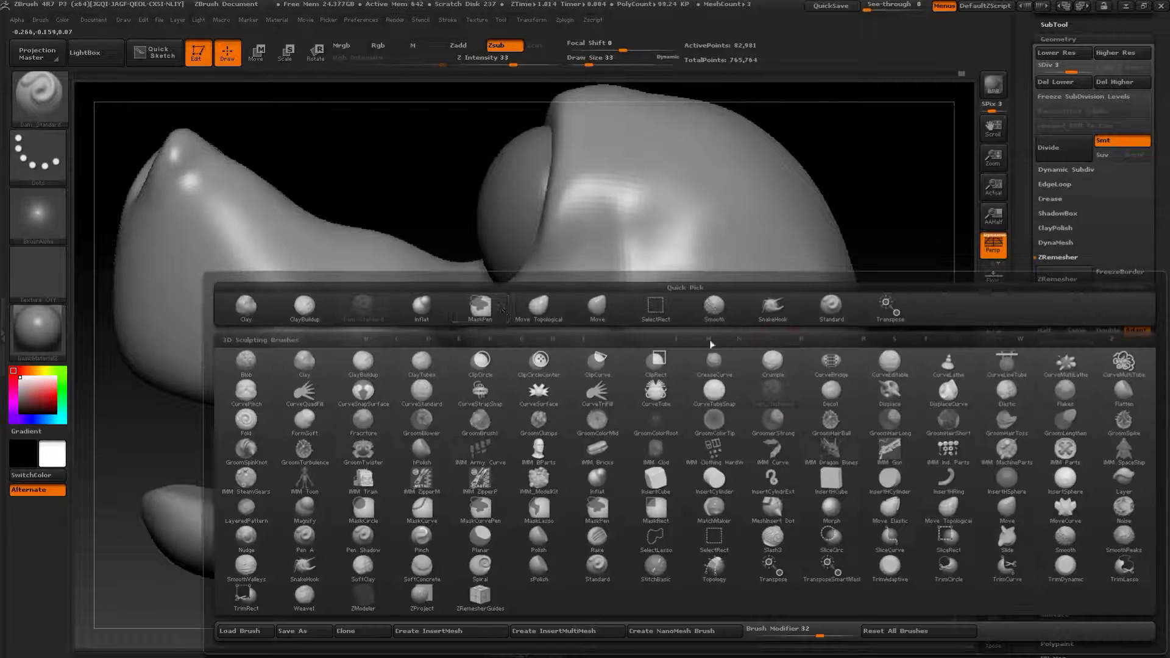
pyautogui.click(431, 308)
pyautogui.moveTo(384, 180); pyautogui.dragTo(469, 149)
pyautogui.press('s')
pyautogui.click(529, 347)
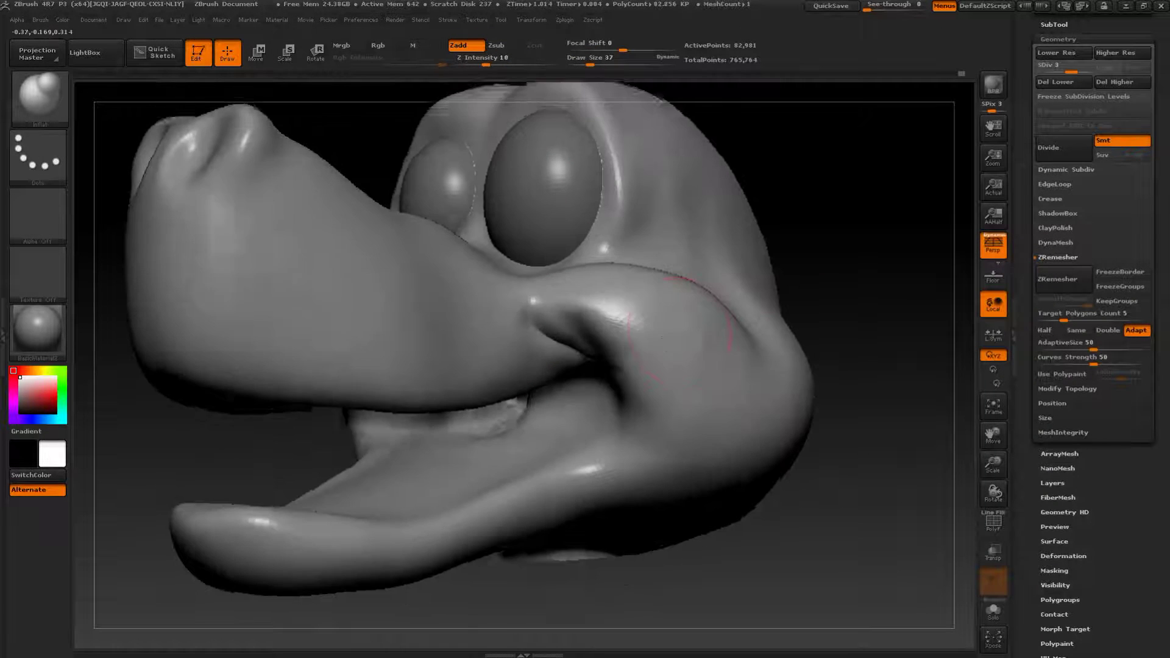
pyautogui.moveTo(616, 311)
pyautogui.mouseDown()
pyautogui.moveTo(562, 332)
pyautogui.moveTo(621, 341)
pyautogui.mouseUp()
pyautogui.moveTo(811, 287); pyautogui.dragTo(842, 323)
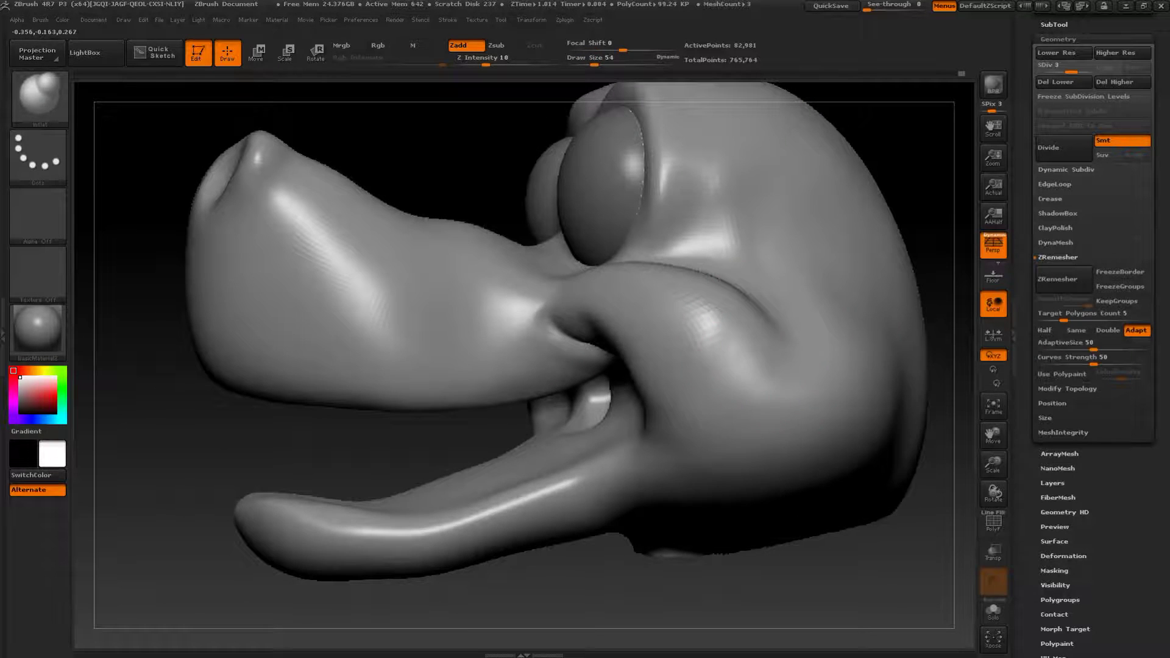
# - Round off the puffed cheek's outline with the Move brush, ending at draw size 59
pyautogui.press('b')
pyautogui.click(602, 317)
pyautogui.keyDown('alt'); pyautogui.moveTo(465, 191); pyautogui.dragTo(454, 137); pyautogui.keyUp('alt')
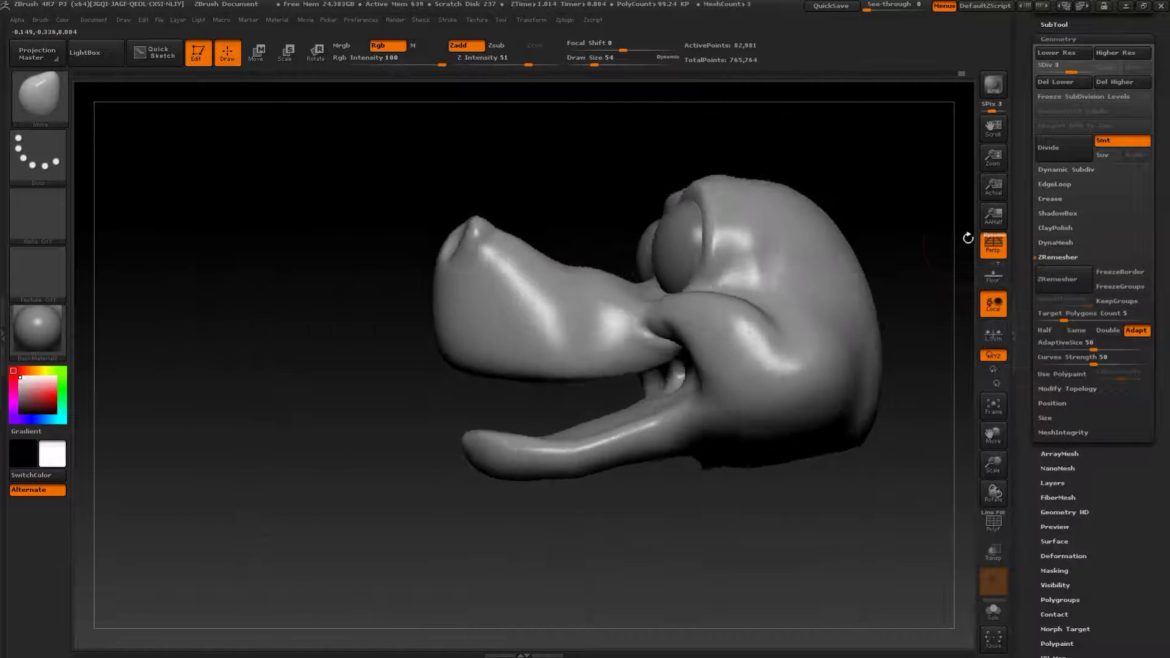
pyautogui.moveTo(967, 237)
pyautogui.mouseDown()
pyautogui.moveTo(871, 269)
pyautogui.moveTo(927, 271)
pyautogui.mouseUp()
pyautogui.moveTo(926, 272)
pyautogui.keyDown('alt'); pyautogui.mouseDown()
pyautogui.moveTo(838, 219)
pyautogui.moveTo(819, 268)
pyautogui.mouseUp(); pyautogui.keyUp('alt')
pyautogui.press('s')
pyautogui.moveTo(523, 349)
pyautogui.mouseDown()
pyautogui.moveTo(539, 352)
pyautogui.moveTo(517, 367)
pyautogui.mouseUp()
pyautogui.press('s')
pyautogui.moveTo(579, 310)
pyautogui.mouseDown()
pyautogui.moveTo(572, 298)
pyautogui.moveTo(586, 308)
pyautogui.mouseUp()
pyautogui.press('s')
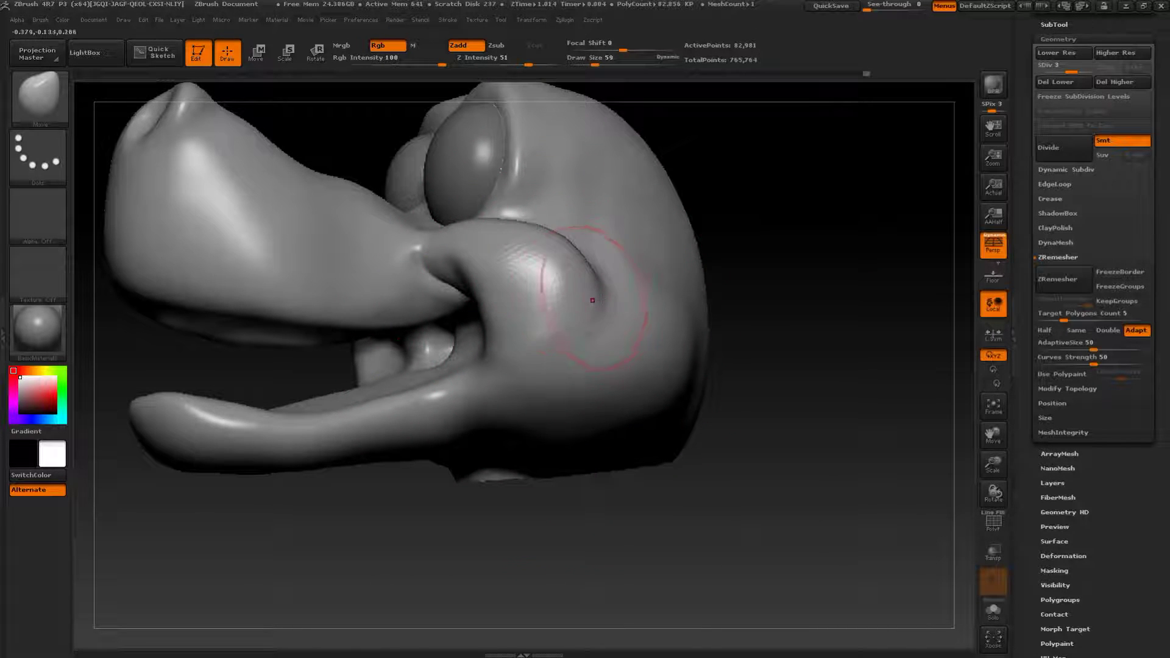
# - Smooth the cheek into the jaw and adjust its bulge with the Move brush at draw size 77
pyautogui.moveTo(864, 256); pyautogui.dragTo(567, 238)
pyautogui.press('shift')
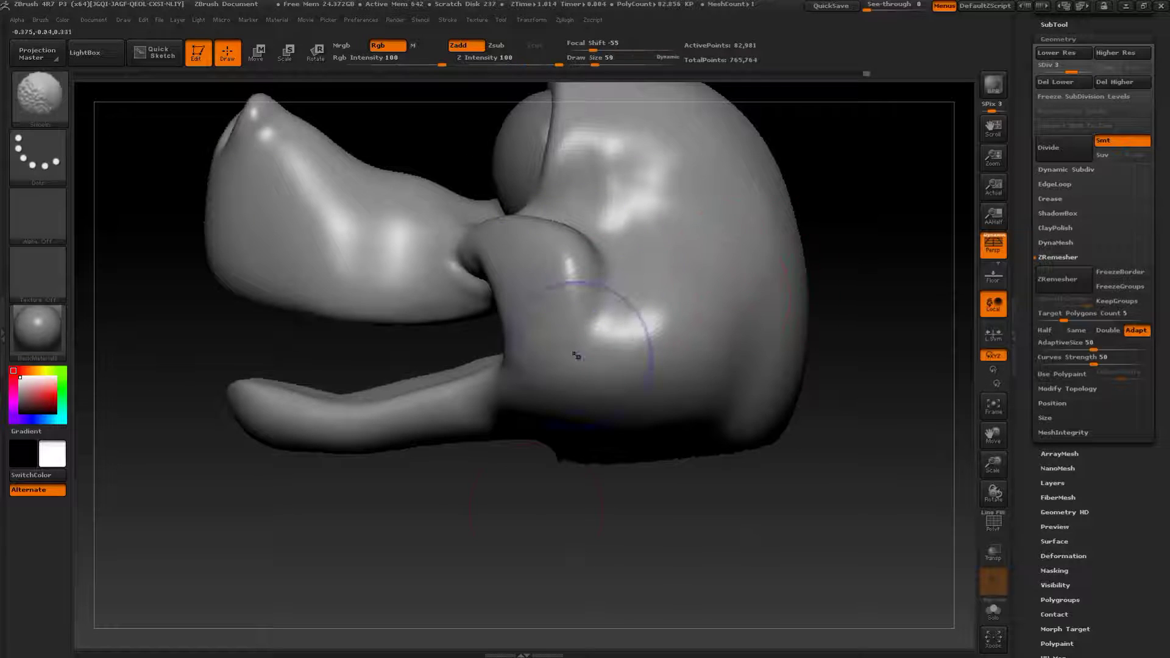
pyautogui.moveTo(853, 286); pyautogui.dragTo(706, 266)
pyautogui.press('s')
pyautogui.moveTo(564, 270); pyautogui.dragTo(569, 271)
pyautogui.moveTo(444, 313); pyautogui.dragTo(483, 364)
pyautogui.moveTo(532, 221); pyautogui.dragTo(481, 250)
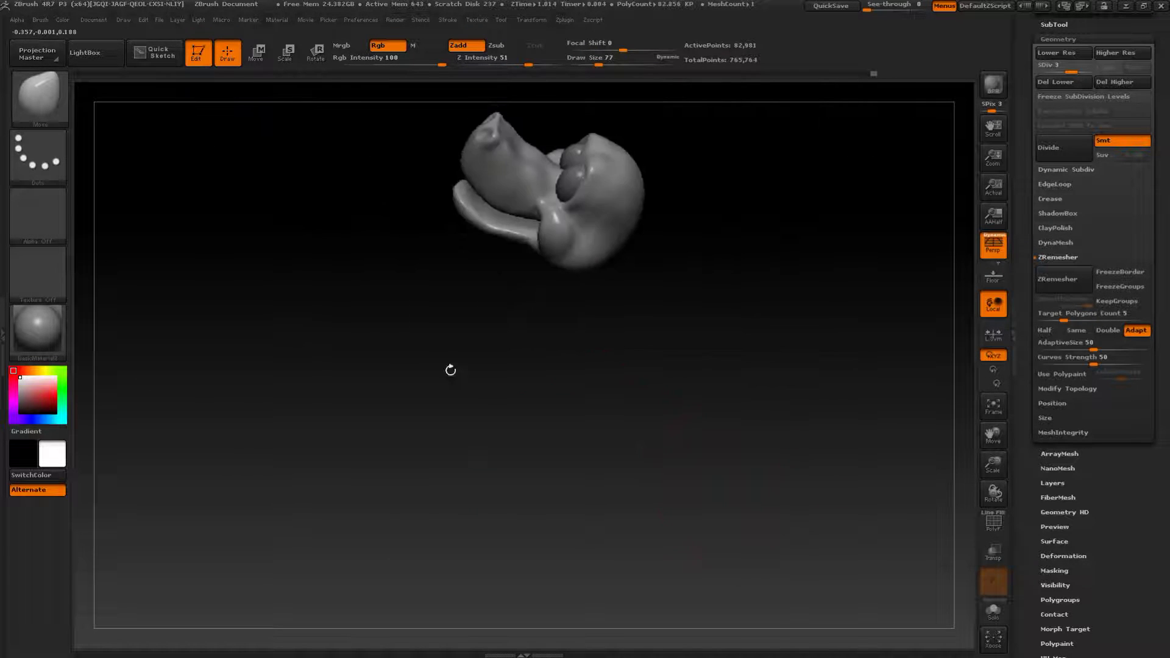
pyautogui.moveTo(452, 368); pyautogui.dragTo(794, 386)
pyautogui.press('f')
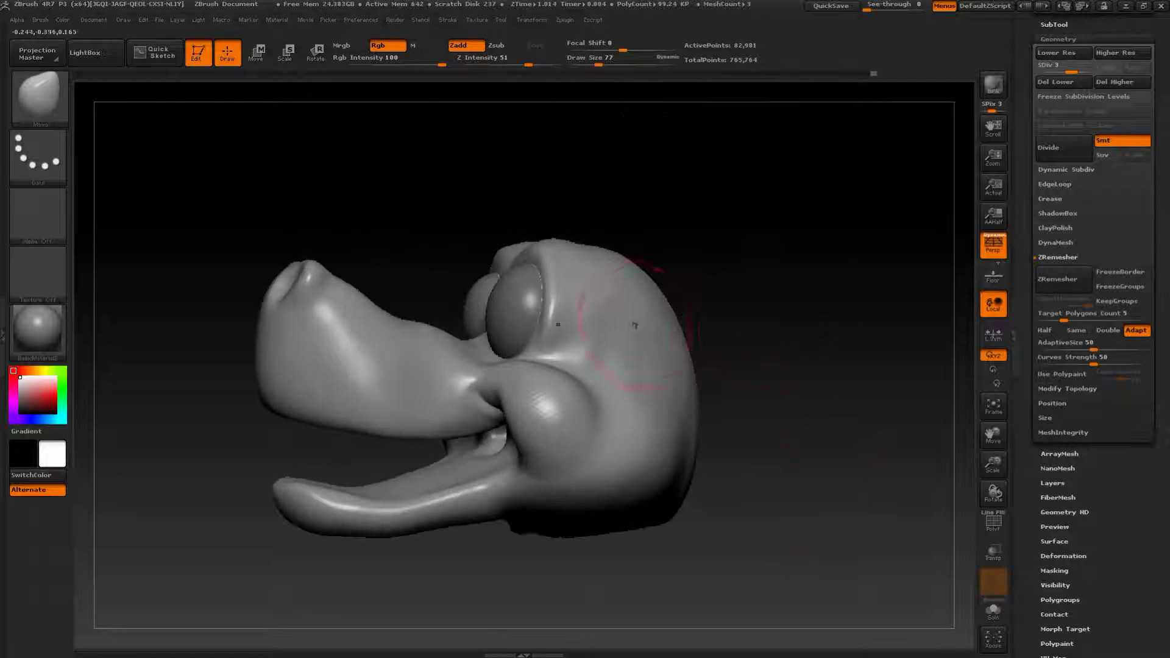
# - Adjust the top of the head and the brow line with the Move brush, reducing the draw size to 44
pyautogui.press('s')
pyautogui.moveTo(646, 323); pyautogui.dragTo(688, 323)
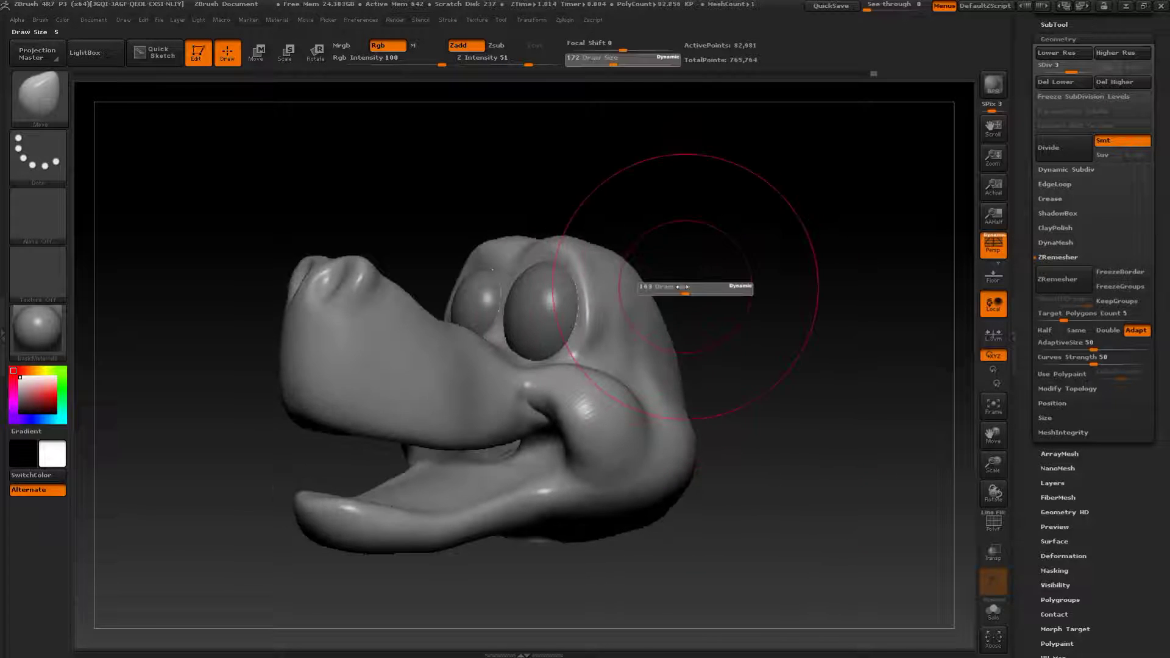
pyautogui.moveTo(682, 286); pyautogui.dragTo(684, 286)
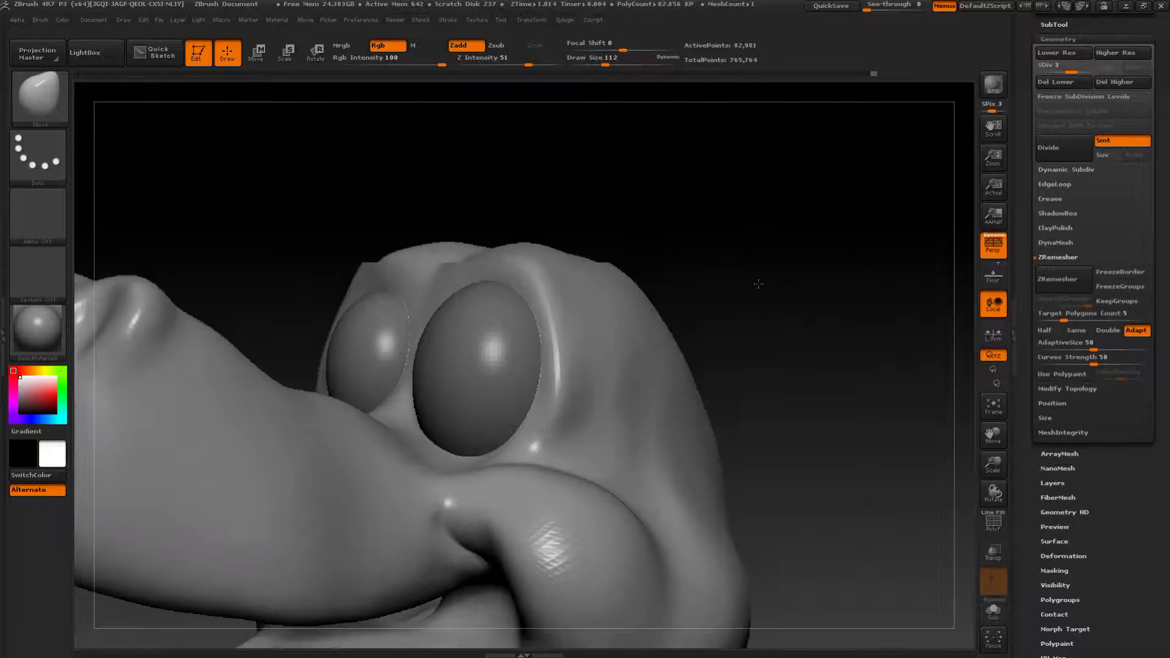
pyautogui.moveTo(757, 279)
pyautogui.mouseDown()
pyautogui.moveTo(591, 268)
pyautogui.moveTo(644, 234)
pyautogui.mouseUp()
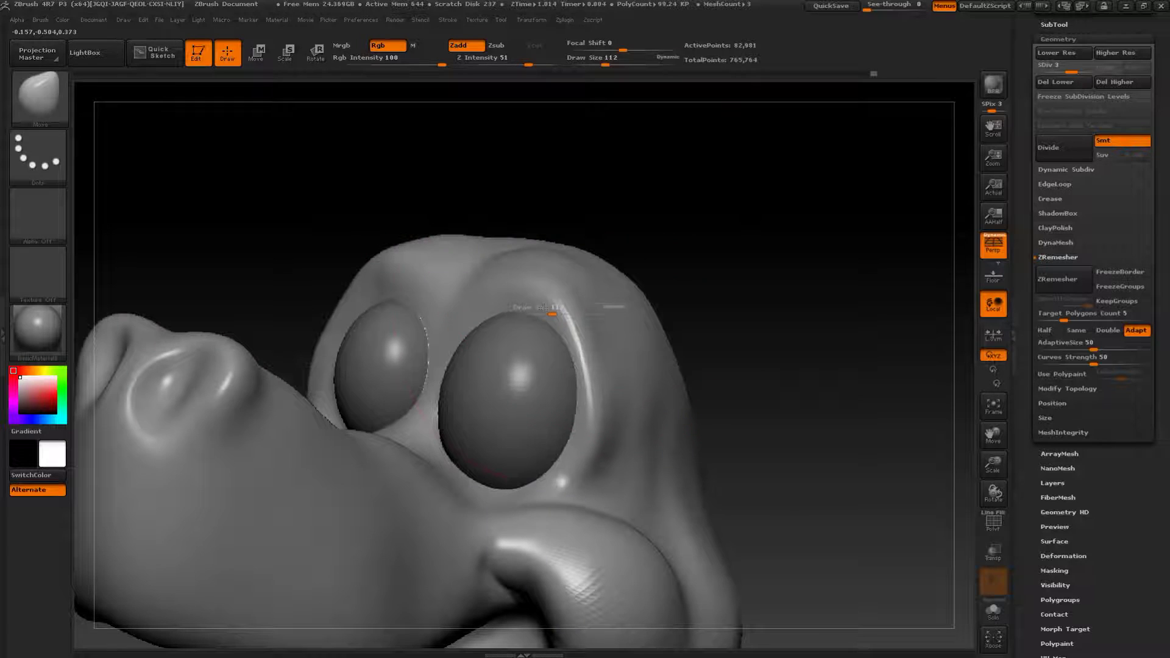
pyautogui.press('s')
pyautogui.moveTo(536, 315); pyautogui.dragTo(534, 316)
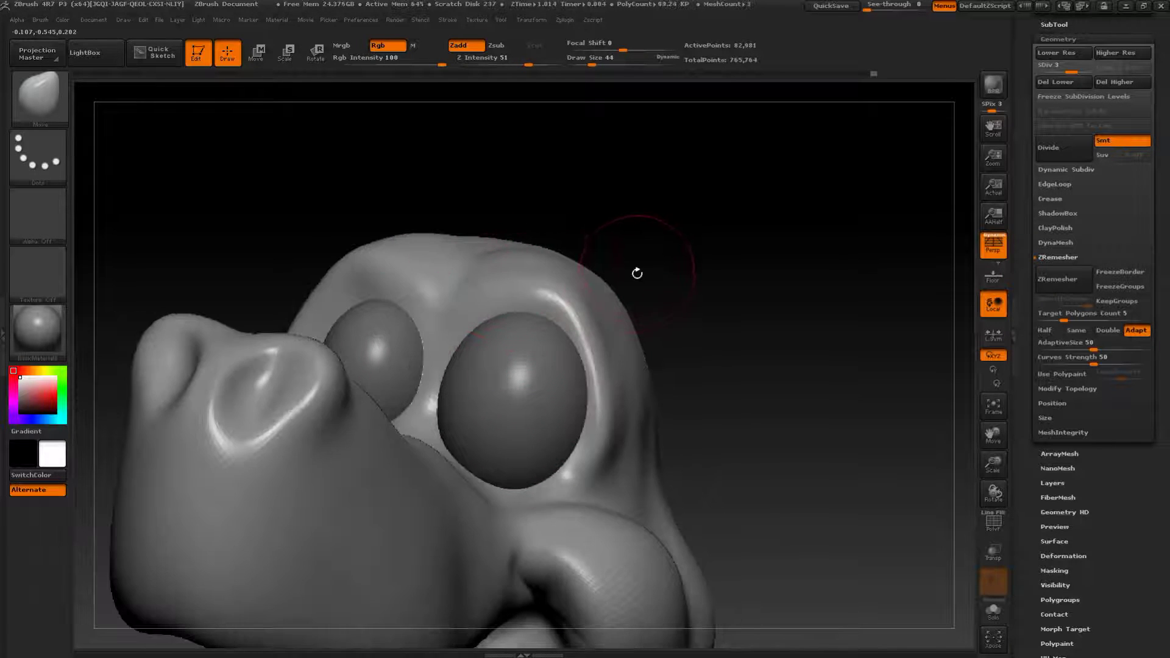
# - Build up ridges above and beside the eyes with ClayBuildup at draw size 44 and intensity 20
pyautogui.press('b')
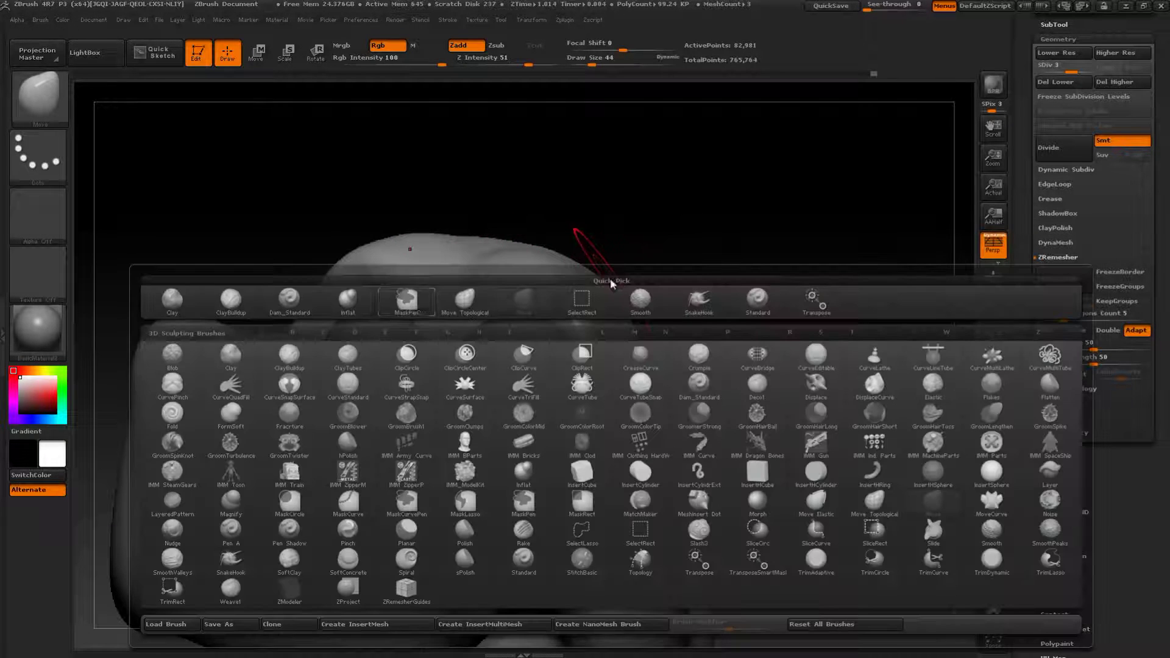
pyautogui.click(252, 301)
pyautogui.moveTo(479, 295); pyautogui.dragTo(555, 298)
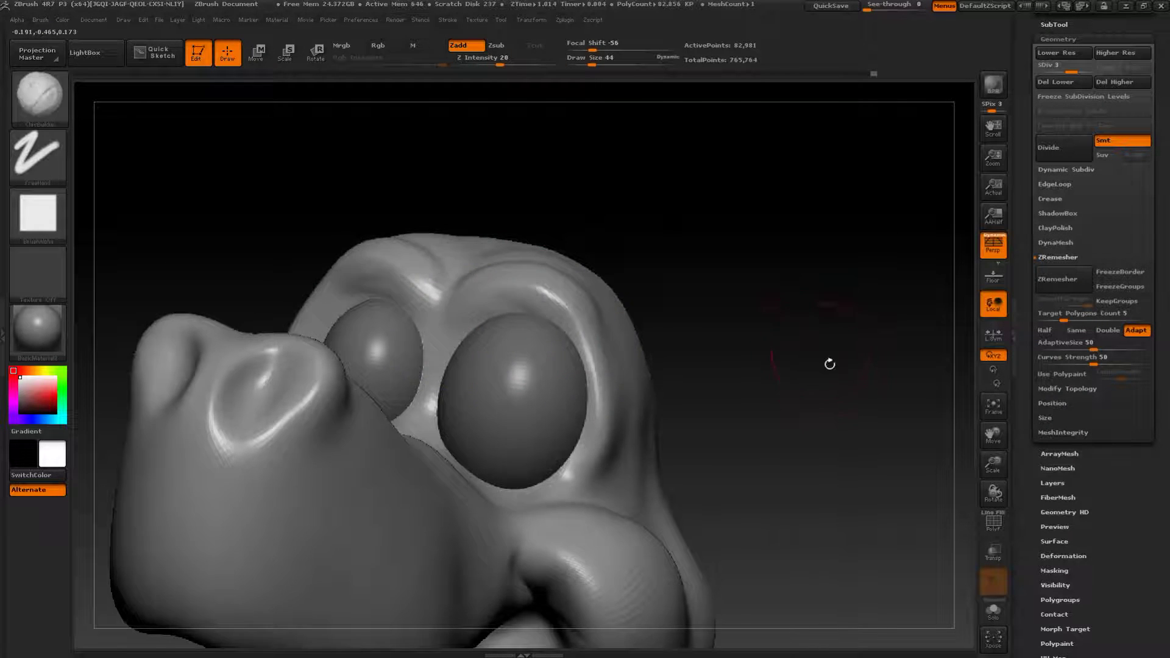
pyautogui.moveTo(825, 363)
pyautogui.mouseDown()
pyautogui.moveTo(739, 258)
pyautogui.moveTo(773, 297)
pyautogui.mouseUp()
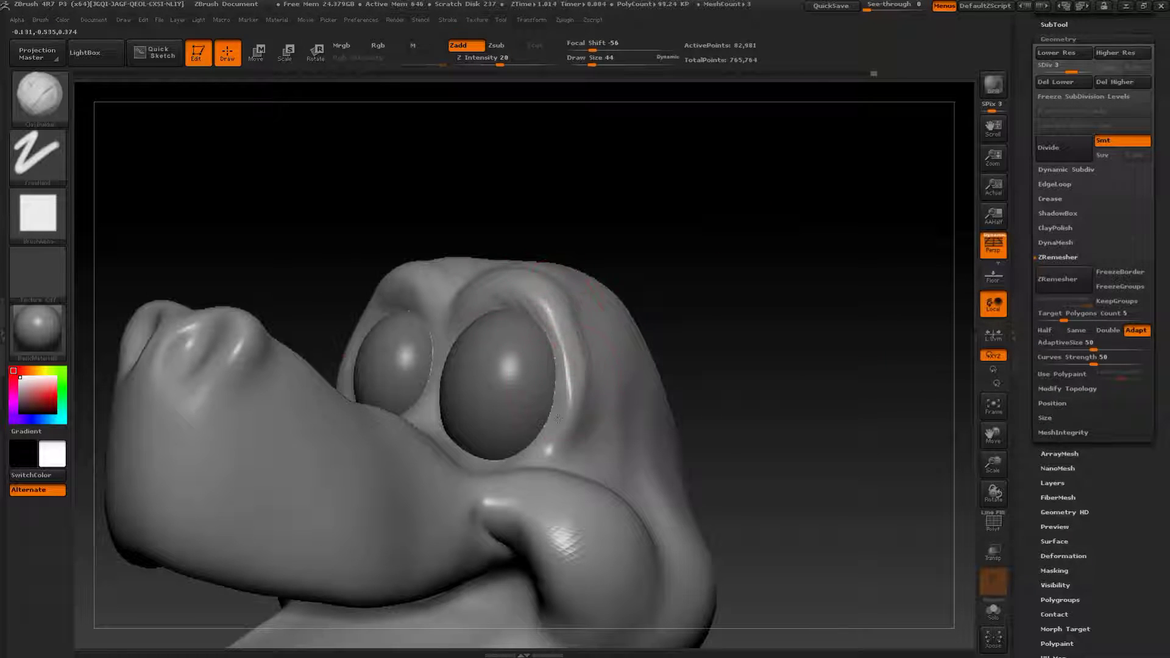
pyautogui.moveTo(574, 427); pyautogui.dragTo(569, 331)
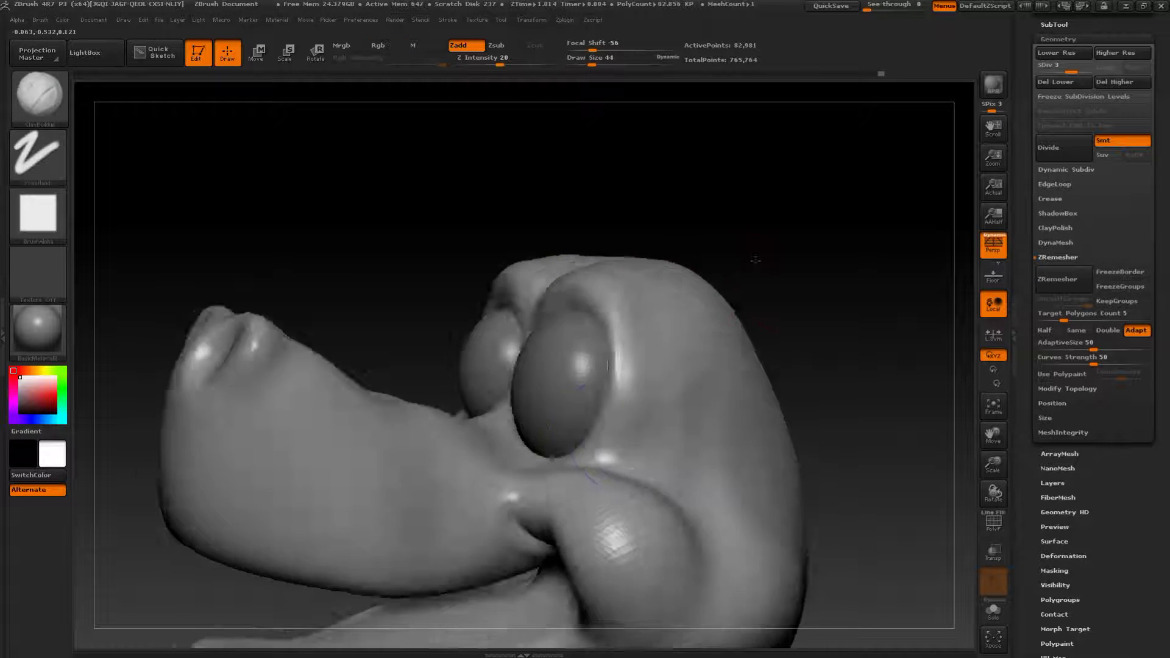
# - Sharpen the brow ridges and the area between the eyes with ClayBuildup at draw size 29
pyautogui.moveTo(755, 259)
pyautogui.mouseDown()
pyautogui.moveTo(713, 338)
pyautogui.moveTo(600, 347)
pyautogui.mouseUp()
pyautogui.press('[')
pyautogui.press('[')
pyautogui.keyDown('alt'); pyautogui.moveTo(885, 395); pyautogui.dragTo(688, 296); pyautogui.keyUp('alt')
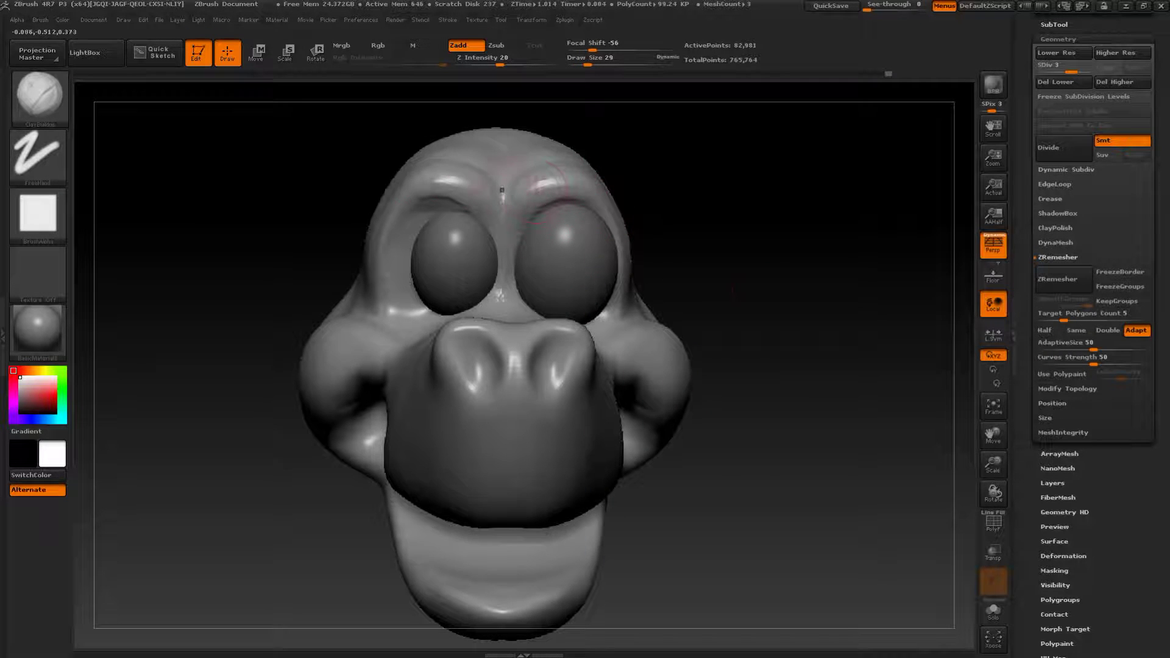
pyautogui.moveTo(814, 298)
pyautogui.mouseDown()
pyautogui.moveTo(835, 290)
pyautogui.moveTo(835, 301)
pyautogui.moveTo(834, 286)
pyautogui.mouseUp()
# - Build up raised rims around the nostrils with ClayBuildup at draw size 27
pyautogui.press('[')
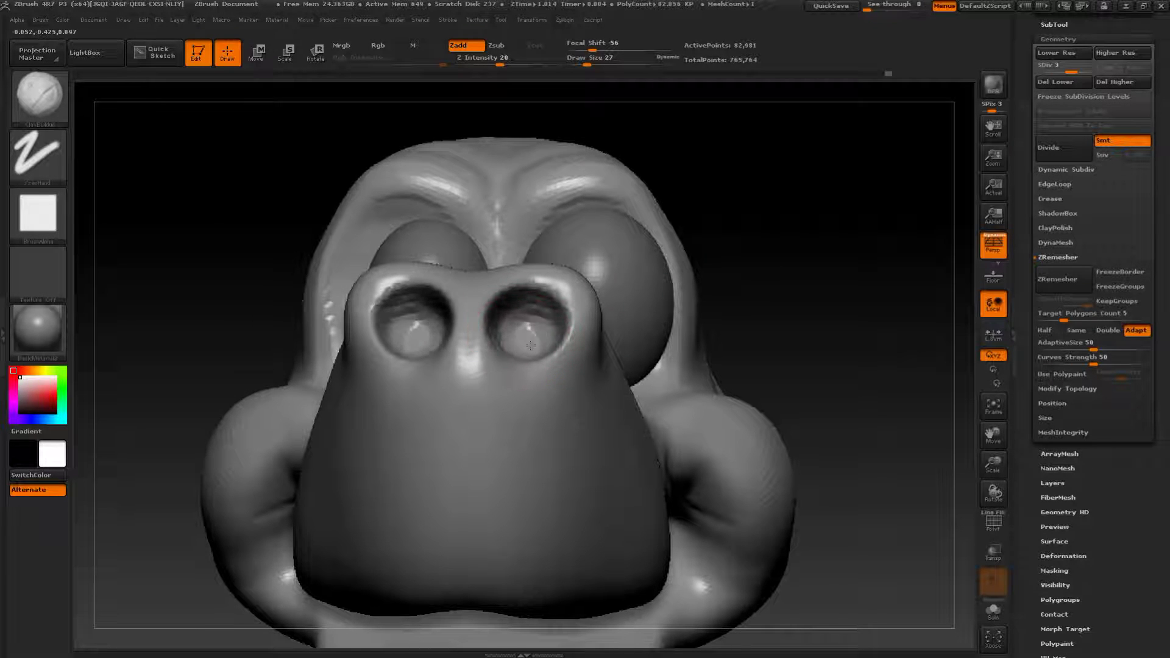
pyautogui.moveTo(849, 321); pyautogui.dragTo(546, 309)
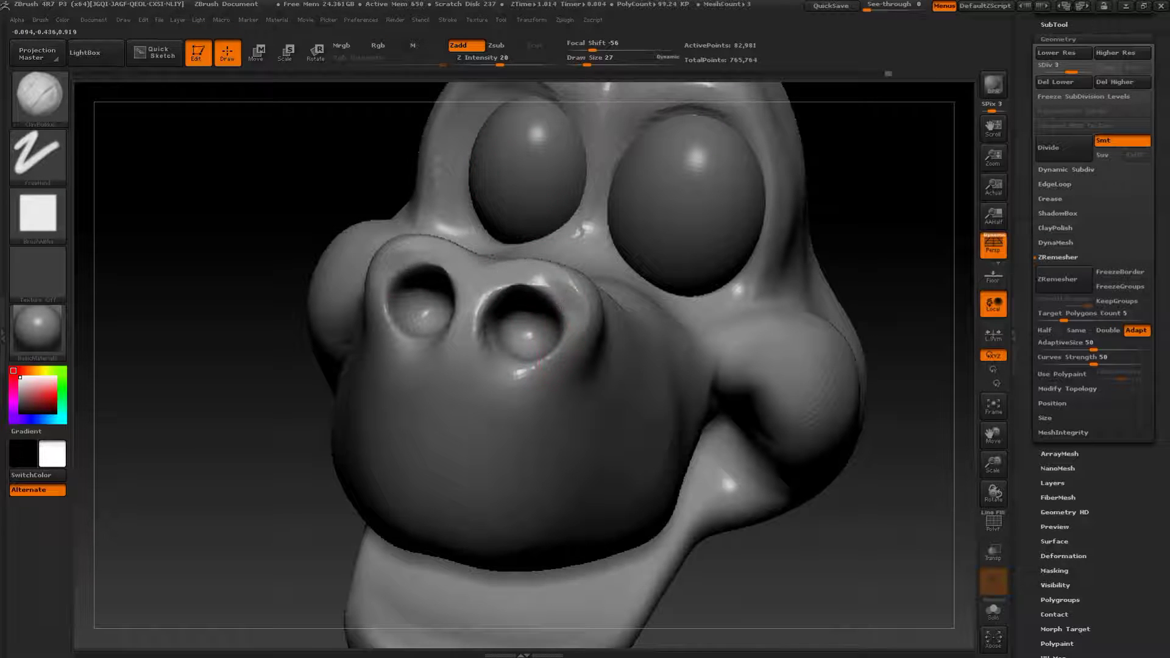
pyautogui.moveTo(348, 189); pyautogui.dragTo(222, 302)
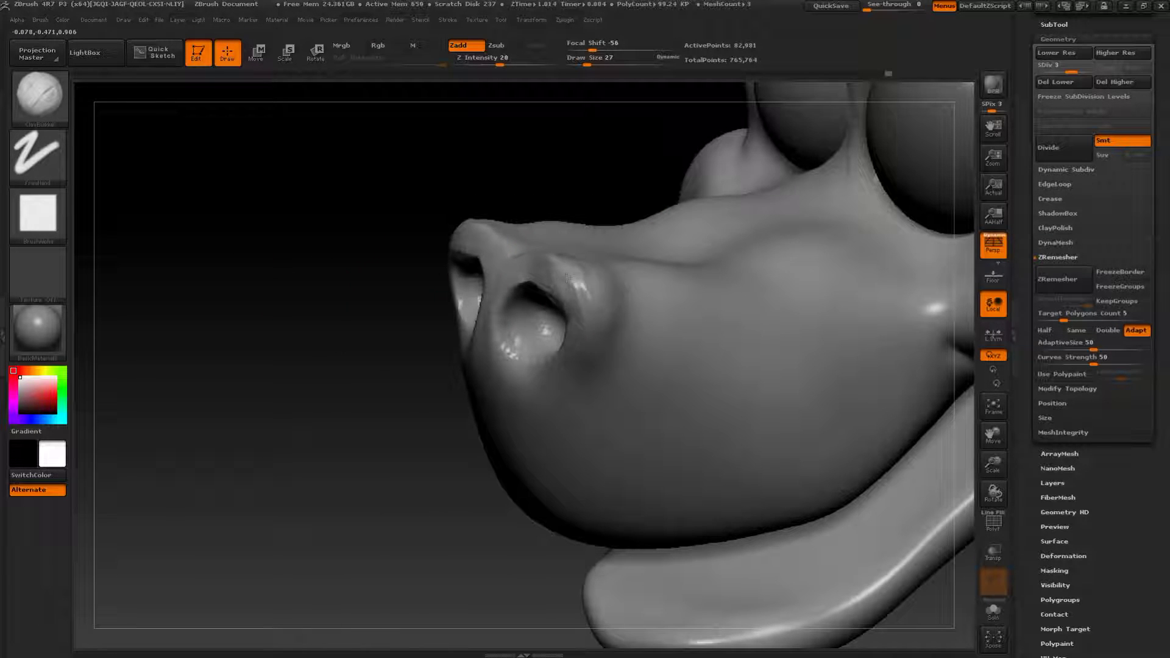
pyautogui.moveTo(421, 412)
pyautogui.mouseDown()
pyautogui.moveTo(573, 288)
pyautogui.moveTo(593, 350)
pyautogui.mouseUp()
pyautogui.moveTo(347, 342); pyautogui.dragTo(435, 417)
pyautogui.moveTo(566, 316); pyautogui.dragTo(525, 303)
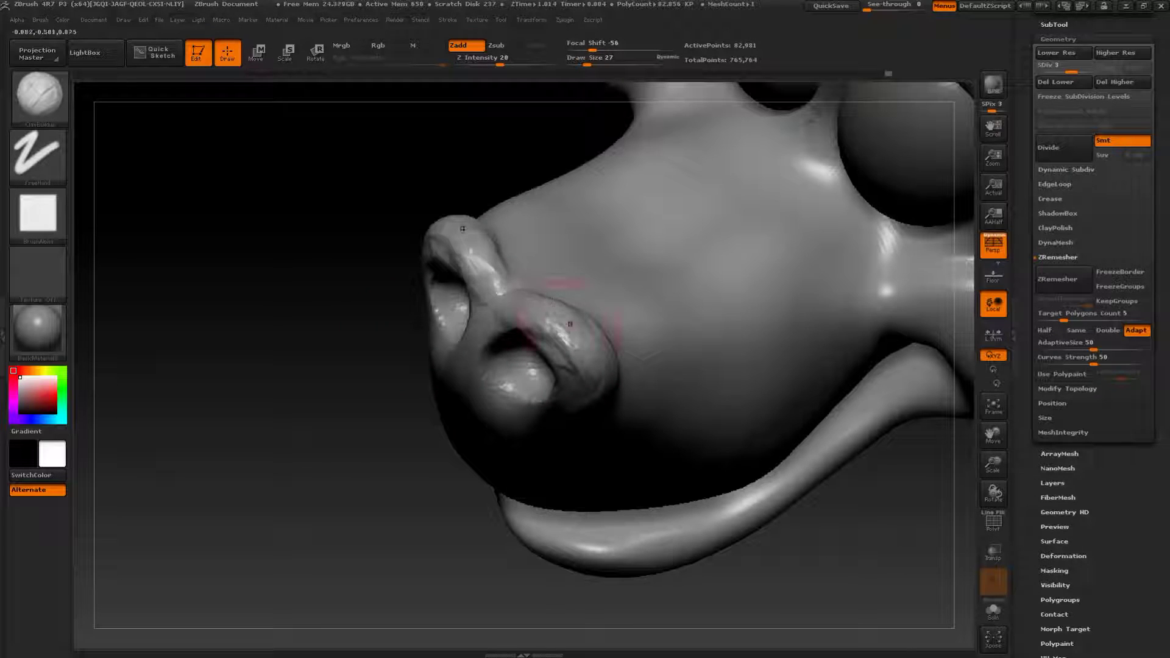
# - Carve wrinkle creases across the top and side of the snout with Dam_Standard at draw size 56
pyautogui.moveTo(366, 510)
pyautogui.mouseDown()
pyautogui.moveTo(321, 463)
pyautogui.moveTo(365, 512)
pyautogui.mouseUp()
pyautogui.press('b')
pyautogui.press('d')
pyautogui.press('s')
pyautogui.press('s')
pyautogui.moveTo(636, 403); pyautogui.dragTo(644, 403)
pyautogui.keyDown('alt'); pyautogui.moveTo(387, 539); pyautogui.dragTo(355, 402); pyautogui.keyUp('alt')
pyautogui.moveTo(601, 273); pyautogui.dragTo(576, 341)
pyautogui.moveTo(622, 221); pyautogui.dragTo(571, 347)
pyautogui.moveTo(591, 297); pyautogui.dragTo(538, 390)
pyautogui.moveTo(354, 421); pyautogui.dragTo(396, 396)
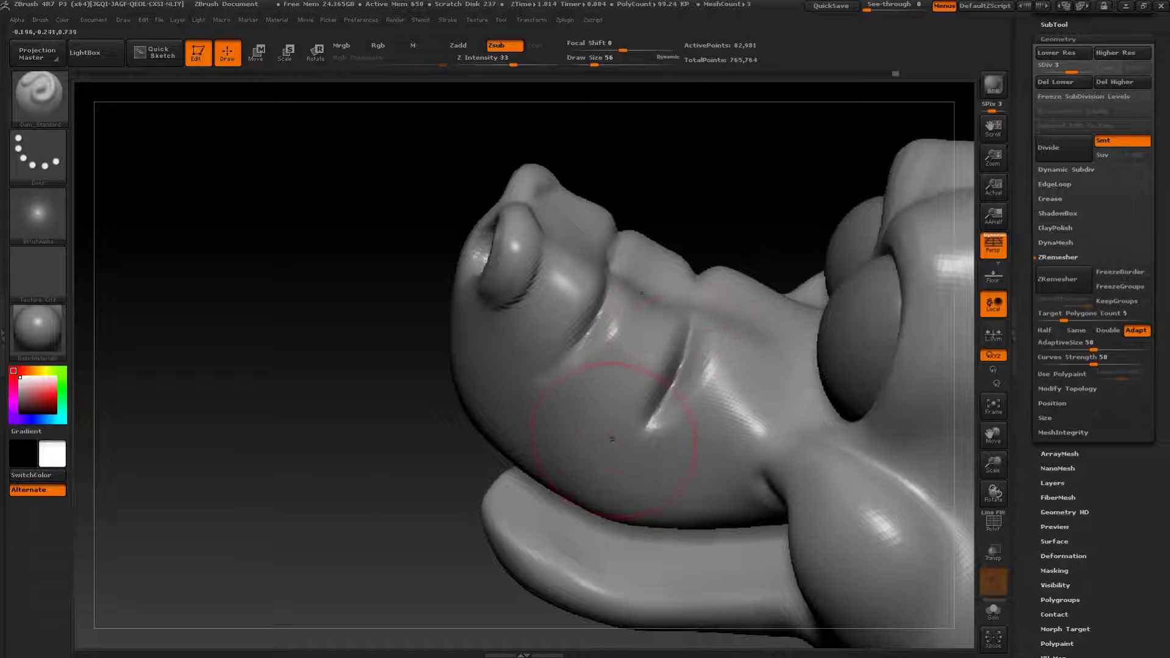
# - Build up the folds between the snout creases with ClayBuildup at draw size 56, and smooth them
pyautogui.press('b')
pyautogui.click(257, 318)
pyautogui.moveTo(253, 332)
pyautogui.mouseDown()
pyautogui.moveTo(243, 386)
pyautogui.moveTo(299, 364)
pyautogui.mouseUp()
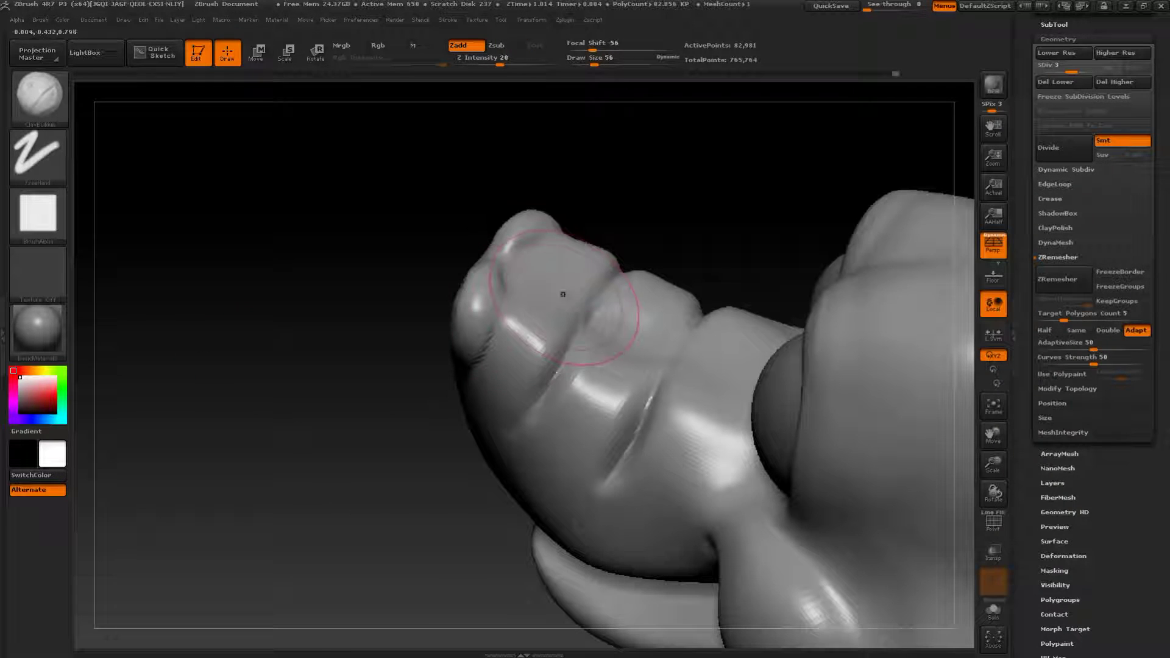
pyautogui.moveTo(560, 291); pyautogui.dragTo(525, 323)
pyautogui.moveTo(572, 261)
pyautogui.mouseDown()
pyautogui.moveTo(531, 326)
pyautogui.moveTo(566, 304)
pyautogui.mouseUp()
pyautogui.moveTo(637, 320); pyautogui.dragTo(596, 387)
pyautogui.moveTo(643, 321)
pyautogui.mouseDown()
pyautogui.moveTo(597, 390)
pyautogui.moveTo(610, 433)
pyautogui.mouseUp()
pyautogui.moveTo(621, 299)
pyautogui.keyDown('shift'); pyautogui.mouseDown()
pyautogui.moveTo(639, 324)
pyautogui.moveTo(600, 394)
pyautogui.mouseUp(); pyautogui.keyUp('shift')
# - Add another fold across the snout near the eyes with ClayBuildup, and smooth the wrinkled side
pyautogui.moveTo(406, 452)
pyautogui.mouseDown()
pyautogui.moveTo(658, 240)
pyautogui.moveTo(600, 256)
pyautogui.moveTo(652, 398)
pyautogui.moveTo(635, 451)
pyautogui.mouseUp()
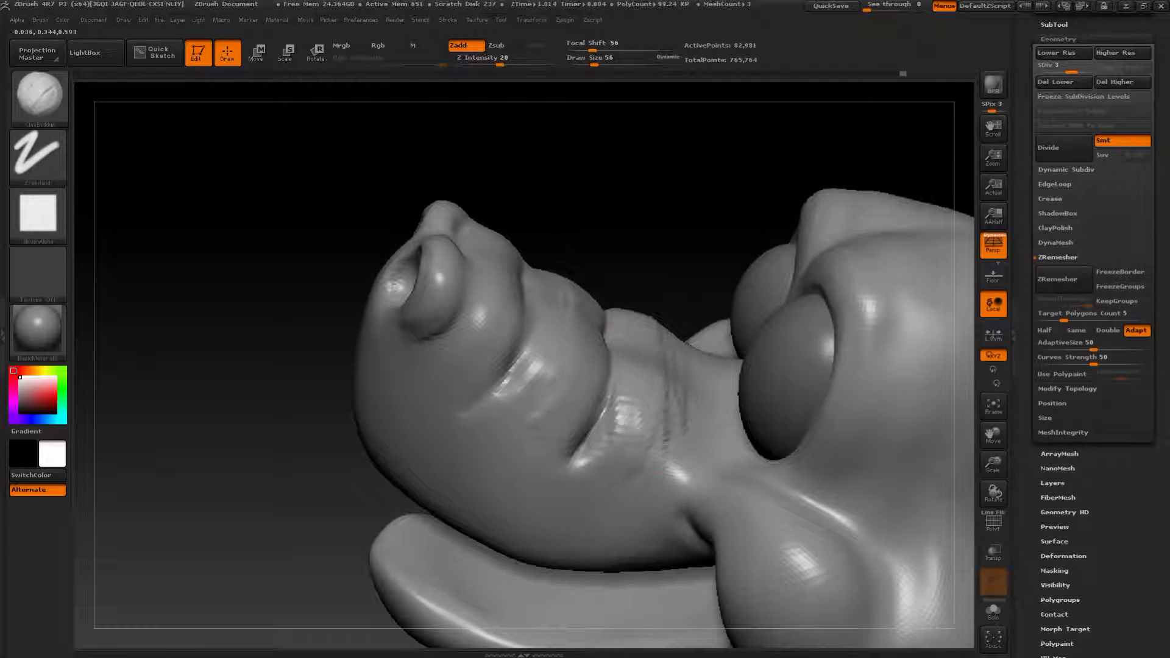
pyautogui.moveTo(679, 396)
pyautogui.mouseDown()
pyautogui.moveTo(637, 503)
pyautogui.moveTo(588, 481)
pyautogui.mouseUp()
pyautogui.moveTo(634, 417); pyautogui.dragTo(603, 499)
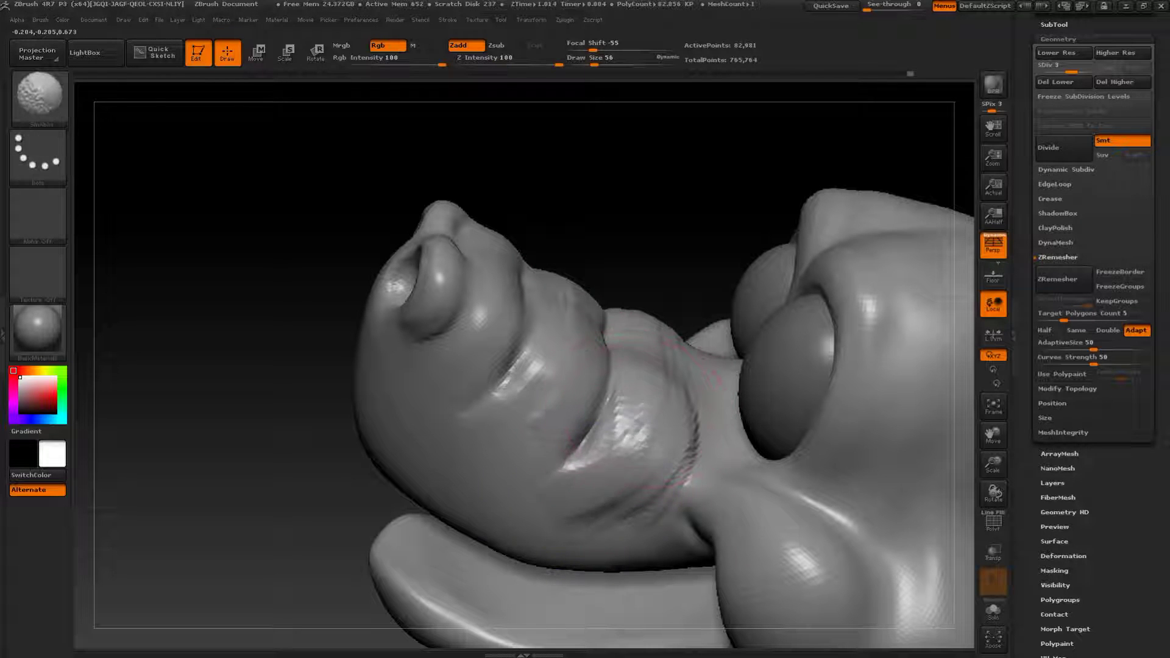
pyautogui.keyDown('shift'); pyautogui.moveTo(583, 448); pyautogui.dragTo(504, 414); pyautogui.keyUp('shift')
pyautogui.moveTo(652, 248); pyautogui.dragTo(755, 219)
pyautogui.moveTo(775, 321)
pyautogui.mouseDown()
pyautogui.moveTo(802, 236)
pyautogui.moveTo(786, 223)
pyautogui.moveTo(796, 243)
pyautogui.moveTo(725, 262)
pyautogui.mouseUp()
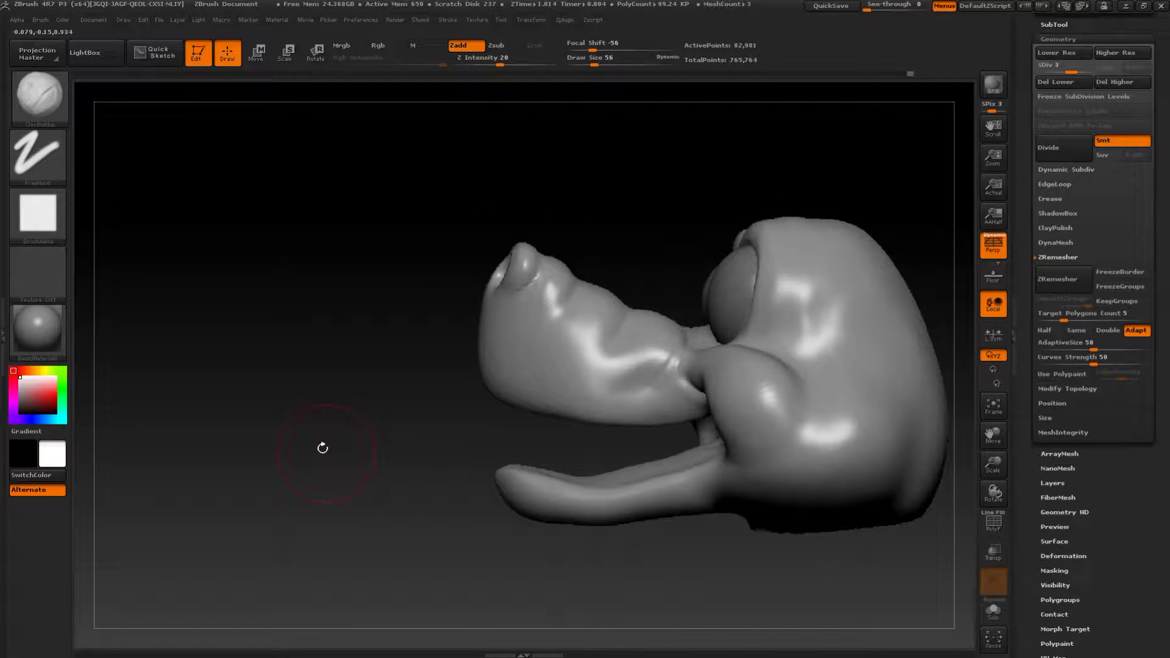
# - Refine the snout's side profile and its wrinkled bridge with the Move brush
pyautogui.keyDown('alt'); pyautogui.moveTo(321, 447); pyautogui.dragTo(316, 431); pyautogui.keyUp('alt')
pyautogui.press('b')
pyautogui.click(341, 312)
pyautogui.moveTo(359, 337); pyautogui.dragTo(488, 347)
pyautogui.press('s')
pyautogui.moveTo(575, 419); pyautogui.dragTo(580, 418)
pyautogui.moveTo(596, 416)
pyautogui.mouseDown()
pyautogui.moveTo(603, 395)
pyautogui.moveTo(556, 382)
pyautogui.mouseUp()
pyautogui.moveTo(599, 289); pyautogui.dragTo(633, 286)
pyautogui.moveTo(694, 287)
pyautogui.mouseDown()
pyautogui.moveTo(758, 287)
pyautogui.moveTo(693, 305)
pyautogui.mouseUp()
# - Adjust the contour of the snout's front end with the resized Move brush
pyautogui.press('s')
pyautogui.moveTo(528, 231); pyautogui.dragTo(530, 219)
pyautogui.moveTo(784, 368)
pyautogui.keyDown('alt'); pyautogui.mouseDown()
pyautogui.moveTo(757, 266)
pyautogui.moveTo(794, 259)
pyautogui.moveTo(713, 407)
pyautogui.moveTo(756, 307)
pyautogui.moveTo(744, 248)
pyautogui.moveTo(719, 269)
pyautogui.mouseUp(); pyautogui.keyUp('alt')
pyautogui.moveTo(484, 221); pyautogui.dragTo(542, 211)
pyautogui.moveTo(660, 196); pyautogui.dragTo(671, 271)
pyautogui.moveTo(451, 275); pyautogui.dragTo(487, 271)
# - Reshape the nose tip with the Move brush at varying draw sizes, and smooth its surface
pyautogui.press('s')
pyautogui.moveTo(648, 321); pyautogui.dragTo(529, 304)
pyautogui.click(532, 309)
pyautogui.press('s')
pyautogui.click(428, 275)
pyautogui.moveTo(412, 268); pyautogui.dragTo(447, 279)
pyautogui.moveTo(659, 308)
pyautogui.mouseDown()
pyautogui.moveTo(836, 431)
pyautogui.moveTo(833, 405)
pyautogui.moveTo(833, 518)
pyautogui.mouseUp()
pyautogui.keyDown('shift'); pyautogui.moveTo(392, 253); pyautogui.dragTo(405, 265); pyautogui.keyUp('shift')
pyautogui.keyDown('alt'); pyautogui.moveTo(799, 448); pyautogui.dragTo(823, 345); pyautogui.keyUp('alt')
# - Adjust the mouth and jaw contours from several angles with the Move brush
pyautogui.press('s')
pyautogui.click(543, 436)
pyautogui.moveTo(477, 376); pyautogui.dragTo(465, 406)
pyautogui.moveTo(775, 414)
pyautogui.mouseDown()
pyautogui.moveTo(784, 422)
pyautogui.moveTo(804, 399)
pyautogui.mouseUp()
pyautogui.moveTo(842, 474); pyautogui.dragTo(463, 466)
pyautogui.moveTo(719, 454); pyautogui.dragTo(624, 441)
pyautogui.moveTo(643, 329); pyautogui.dragTo(646, 341)
pyautogui.keyDown('alt'); pyautogui.moveTo(689, 423); pyautogui.dragTo(674, 390); pyautogui.keyUp('alt')
pyautogui.moveTo(609, 448)
pyautogui.mouseDown()
pyautogui.moveTo(708, 434)
pyautogui.moveTo(714, 467)
pyautogui.mouseUp()
# - Reshape the lower jaw and mouth interior with the brush at draw size 49, and smooth the surface
pyautogui.press('s')
pyautogui.moveTo(701, 296); pyautogui.dragTo(678, 279)
pyautogui.press('s')
pyautogui.click(673, 279)
pyautogui.press('shift')
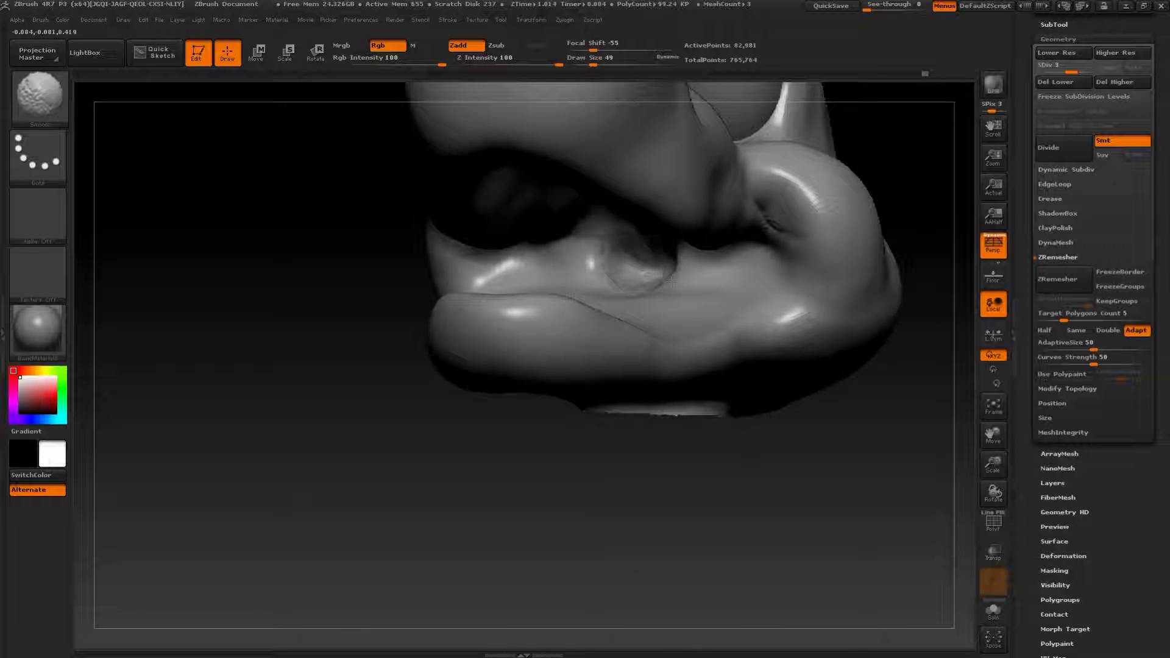
# - Build up the floor of the mouth inside the lower jaw with a clay brush at draw size 68
pyautogui.moveTo(658, 457); pyautogui.dragTo(644, 473)
pyautogui.press('b')
pyautogui.click(270, 310)
pyautogui.press('s')
pyautogui.moveTo(615, 366); pyautogui.dragTo(619, 365)
pyautogui.moveTo(586, 529); pyautogui.dragTo(618, 442)
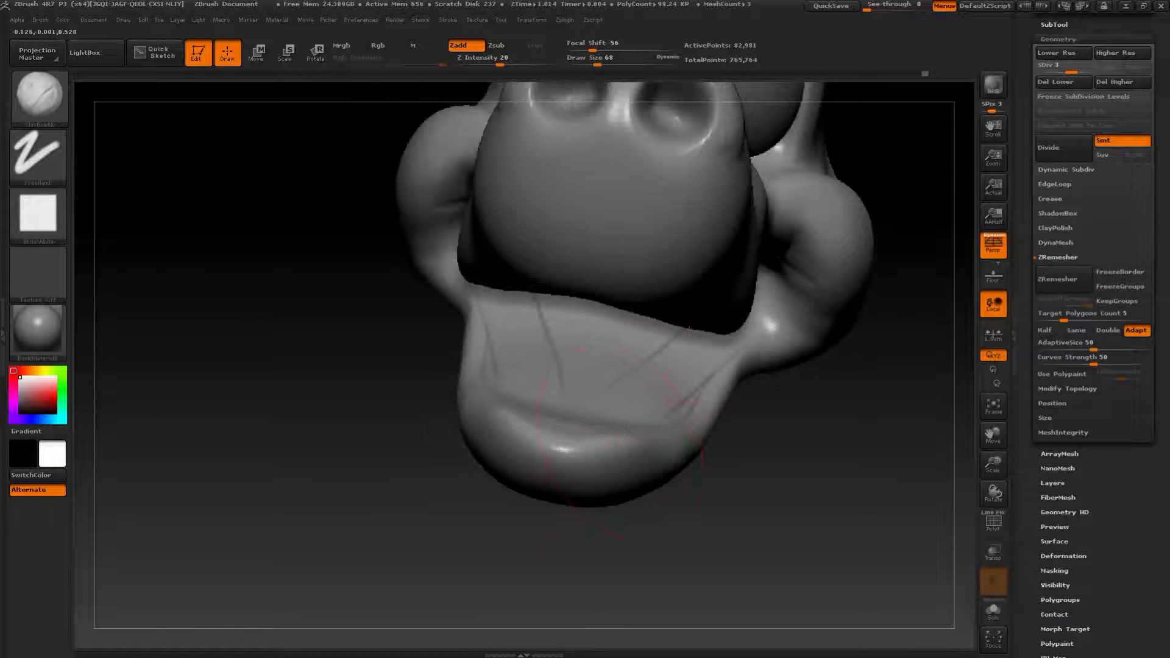
pyautogui.moveTo(629, 373); pyautogui.dragTo(613, 318)
pyautogui.moveTo(378, 415); pyautogui.dragTo(525, 384)
# - Fill out the lower jaw's inner surface and sides with clay strokes from several angles, and smooth them
pyautogui.moveTo(609, 290)
pyautogui.mouseDown()
pyautogui.moveTo(662, 341)
pyautogui.moveTo(547, 266)
pyautogui.mouseUp()
pyautogui.moveTo(472, 412); pyautogui.dragTo(390, 390)
pyautogui.moveTo(552, 317)
pyautogui.mouseDown()
pyautogui.moveTo(652, 299)
pyautogui.moveTo(528, 295)
pyautogui.moveTo(610, 305)
pyautogui.mouseUp()
pyautogui.moveTo(819, 394); pyautogui.dragTo(731, 399)
pyautogui.moveTo(567, 274)
pyautogui.keyDown('shift'); pyautogui.mouseDown()
pyautogui.moveTo(636, 302)
pyautogui.moveTo(574, 284)
pyautogui.mouseUp(); pyautogui.keyUp('shift')
pyautogui.moveTo(806, 444); pyautogui.dragTo(714, 440)
pyautogui.keyDown('shift'); pyautogui.moveTo(610, 396); pyautogui.dragTo(561, 419); pyautogui.keyUp('shift')
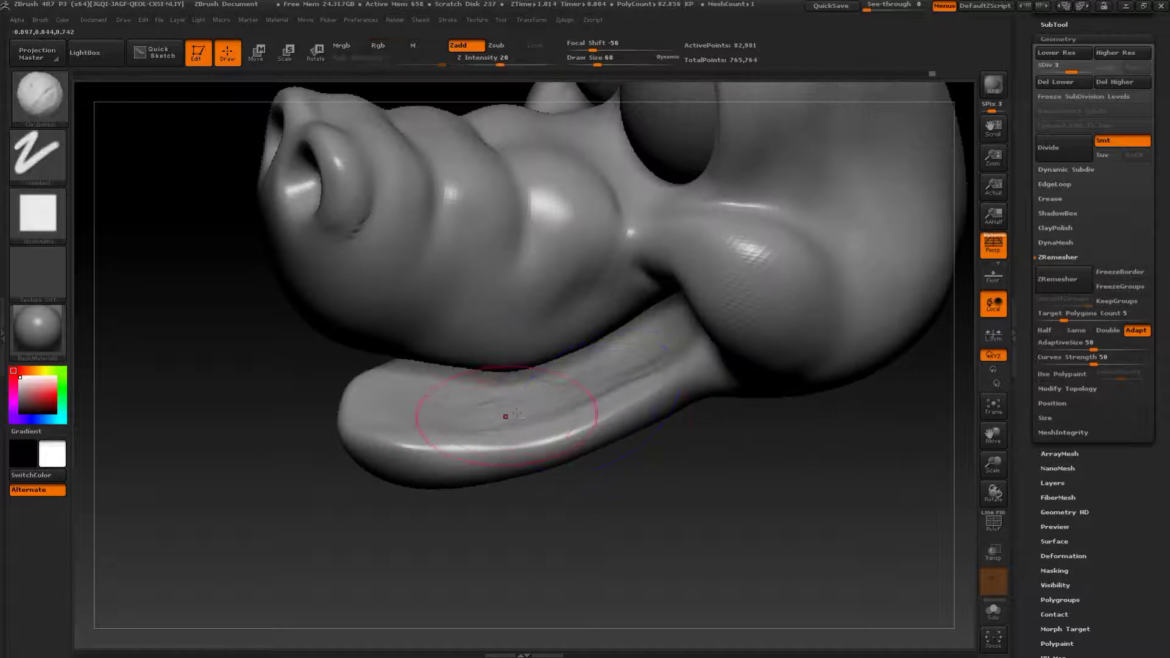
# - Raise a lip rim along the lower jaw's edge at draw size 27, and smooth it
pyautogui.moveTo(528, 495); pyautogui.dragTo(546, 506)
pyautogui.press('s')
pyautogui.click(524, 454)
pyautogui.moveTo(588, 417); pyautogui.dragTo(431, 443)
pyautogui.moveTo(392, 384); pyautogui.dragTo(585, 405)
pyautogui.press('shift')
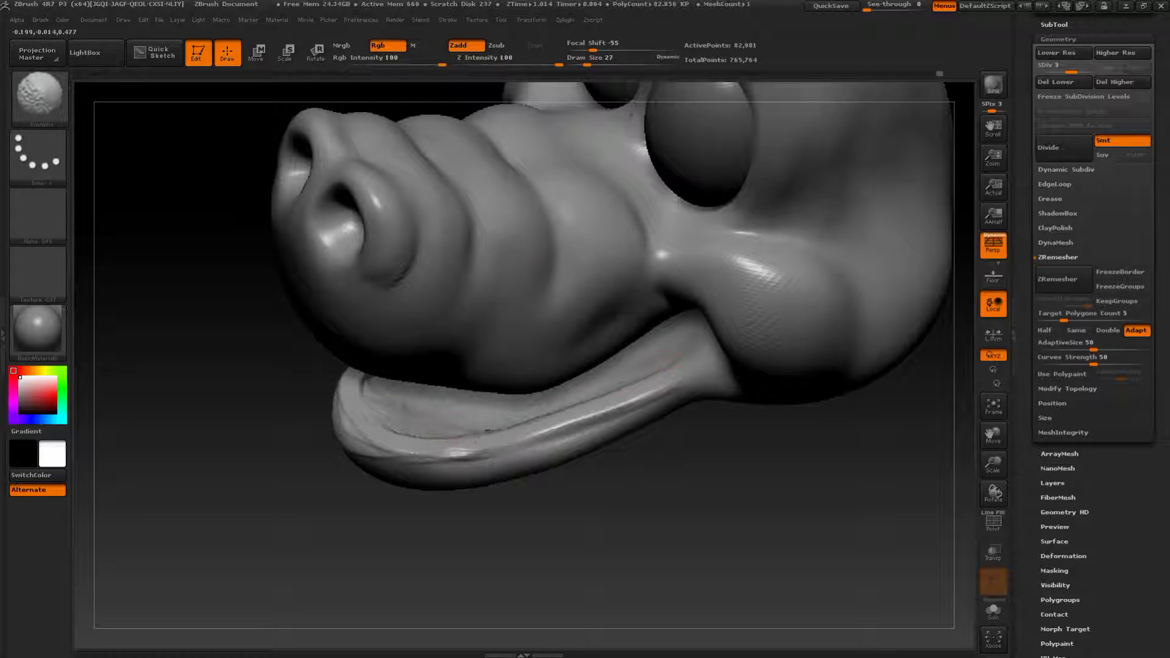
# - Thicken the lower lip around the jaw's front with clay strokes at draw size 46, and smooth the lip and mouth interior
pyautogui.moveTo(642, 451); pyautogui.dragTo(585, 456)
pyautogui.press('s')
pyautogui.moveTo(473, 465); pyautogui.dragTo(632, 426)
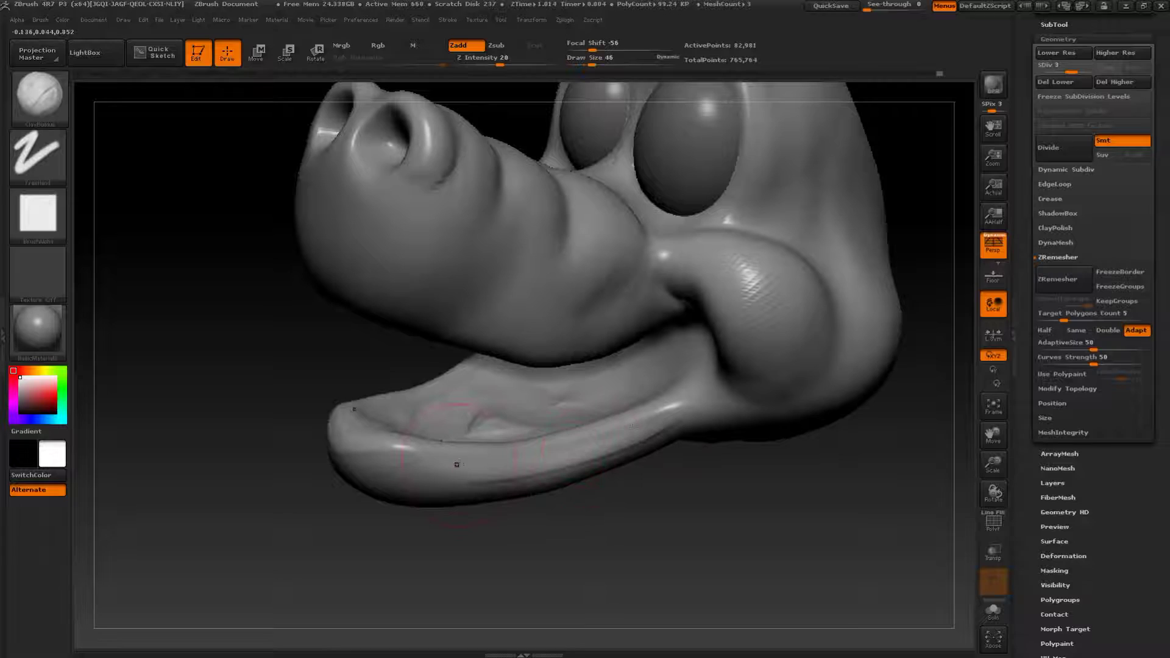
pyautogui.moveTo(420, 521); pyautogui.dragTo(382, 531)
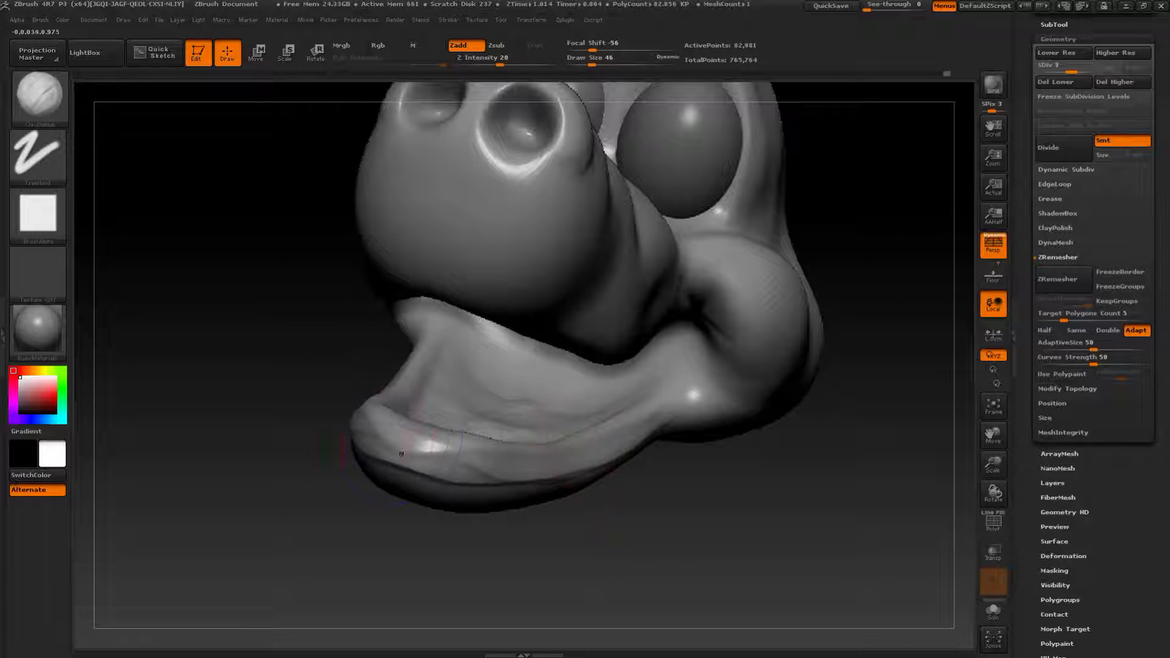
pyautogui.press('shift')
pyautogui.moveTo(755, 528); pyautogui.dragTo(799, 542)
pyautogui.keyDown('shift'); pyautogui.moveTo(506, 367); pyautogui.dragTo(472, 359); pyautogui.keyUp('shift')
pyautogui.moveTo(719, 451)
pyautogui.mouseDown()
pyautogui.moveTo(725, 511)
pyautogui.moveTo(719, 457)
pyautogui.mouseUp()
pyautogui.press('shift')
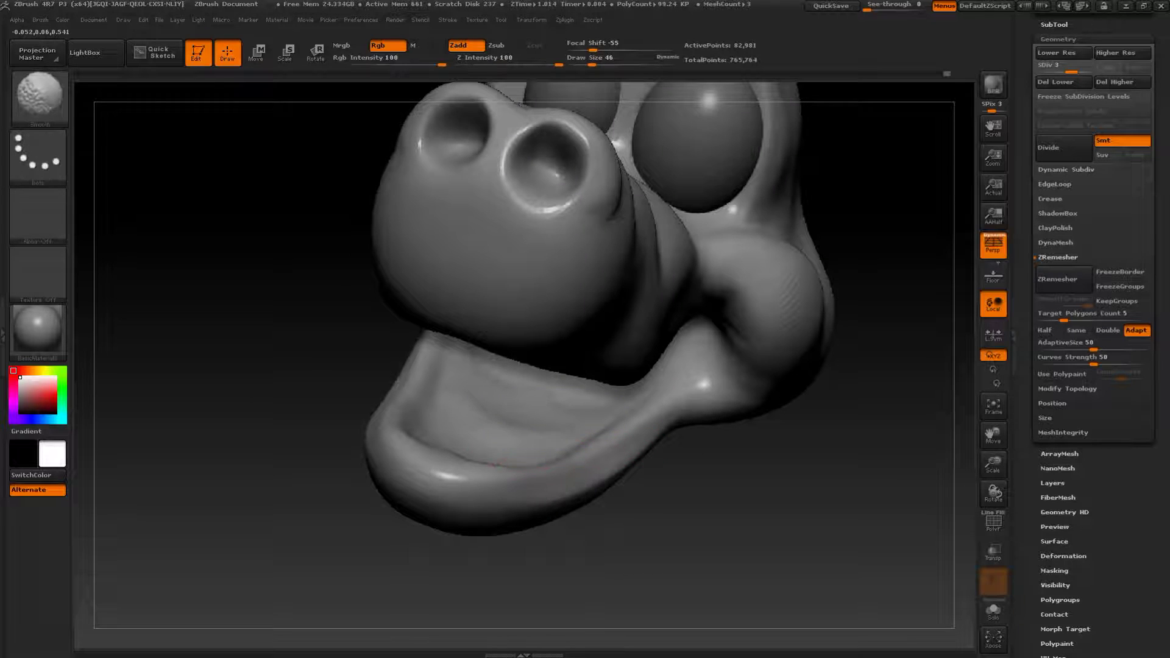
# - Build up the fold where the cheek's upper edge meets the snout, and smooth it
pyautogui.moveTo(792, 527)
pyautogui.keyDown('alt'); pyautogui.mouseDown()
pyautogui.moveTo(760, 402)
pyautogui.moveTo(731, 396)
pyautogui.mouseUp(); pyautogui.keyUp('alt')
pyautogui.keyDown('alt'); pyautogui.moveTo(792, 390); pyautogui.dragTo(805, 442); pyautogui.keyUp('alt')
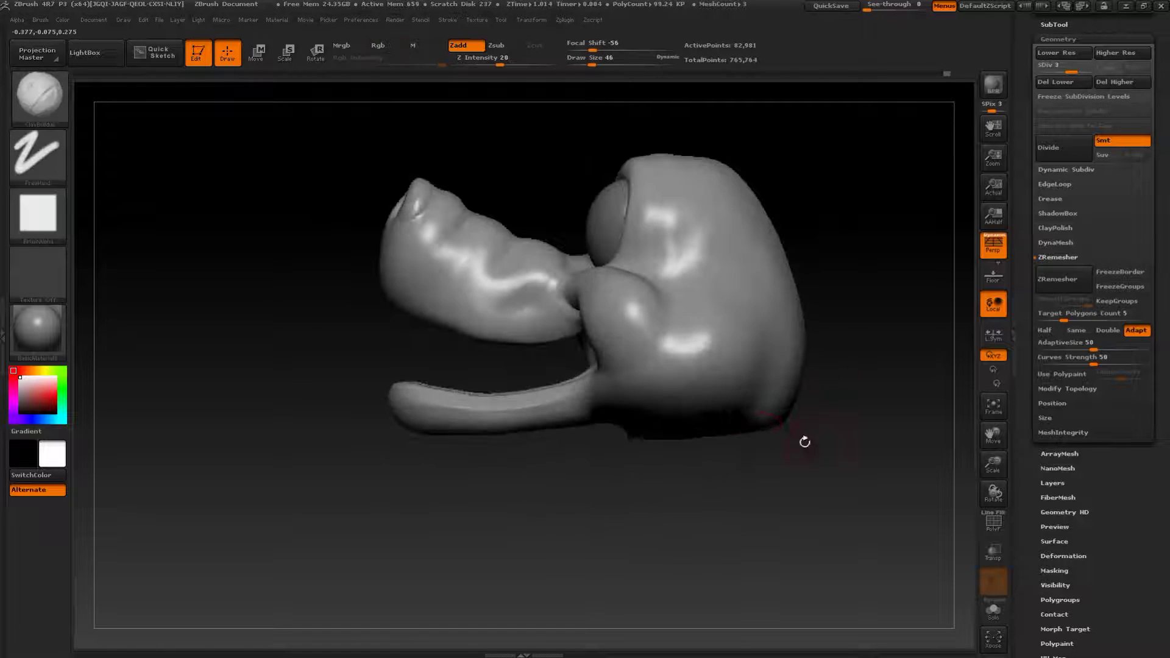
pyautogui.press('shift')
pyautogui.moveTo(564, 458)
pyautogui.keyDown('alt'); pyautogui.mouseDown()
pyautogui.moveTo(609, 574)
pyautogui.moveTo(687, 310)
pyautogui.mouseUp(); pyautogui.keyUp('alt')
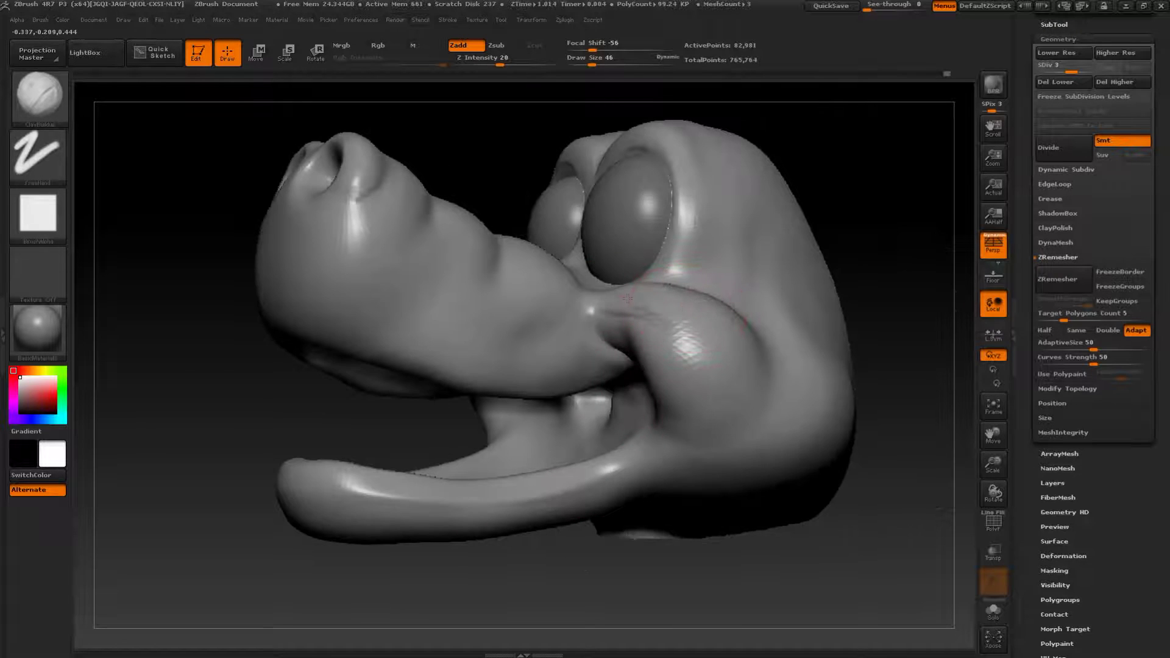
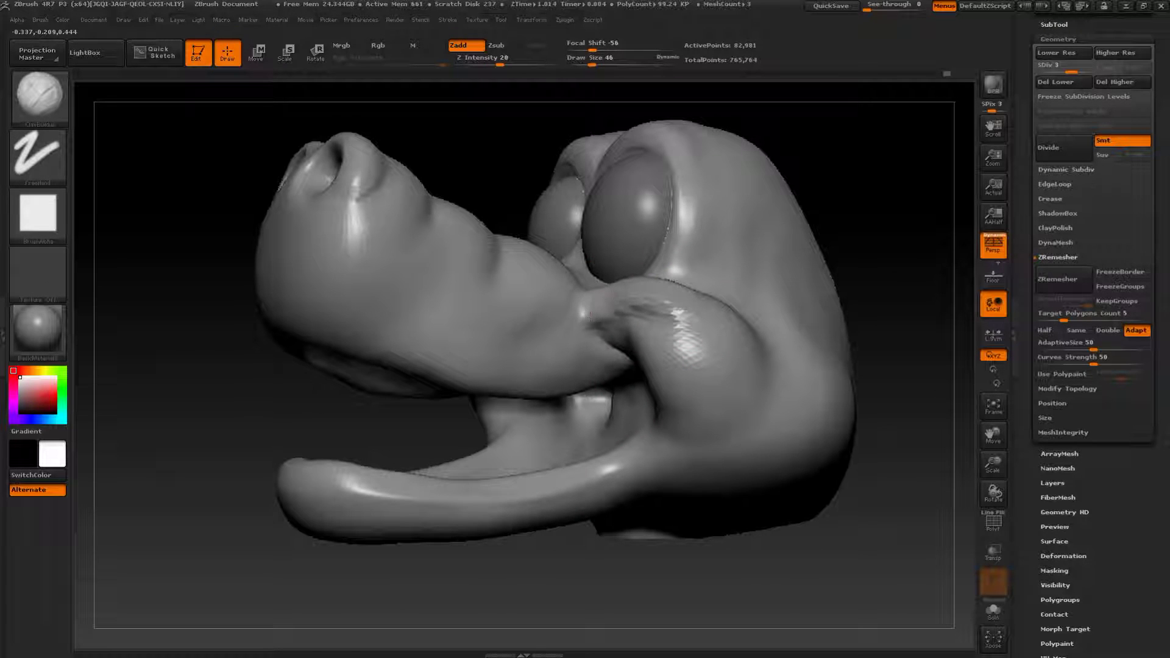
pyautogui.press('shift')
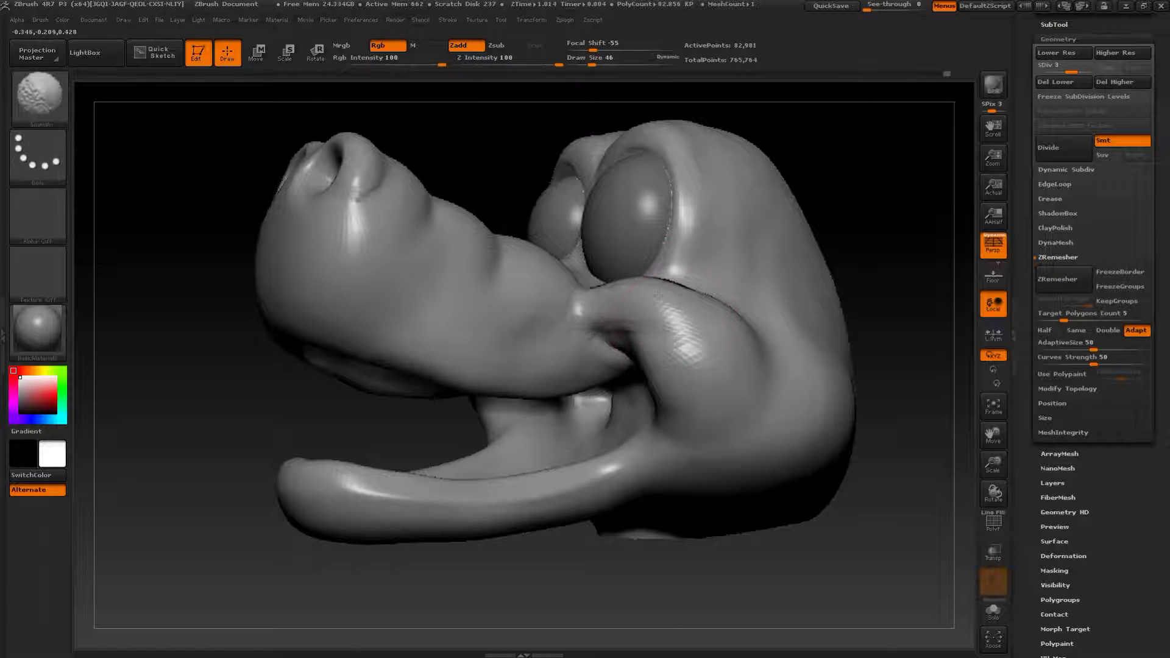
pyautogui.moveTo(909, 266); pyautogui.dragTo(878, 282)
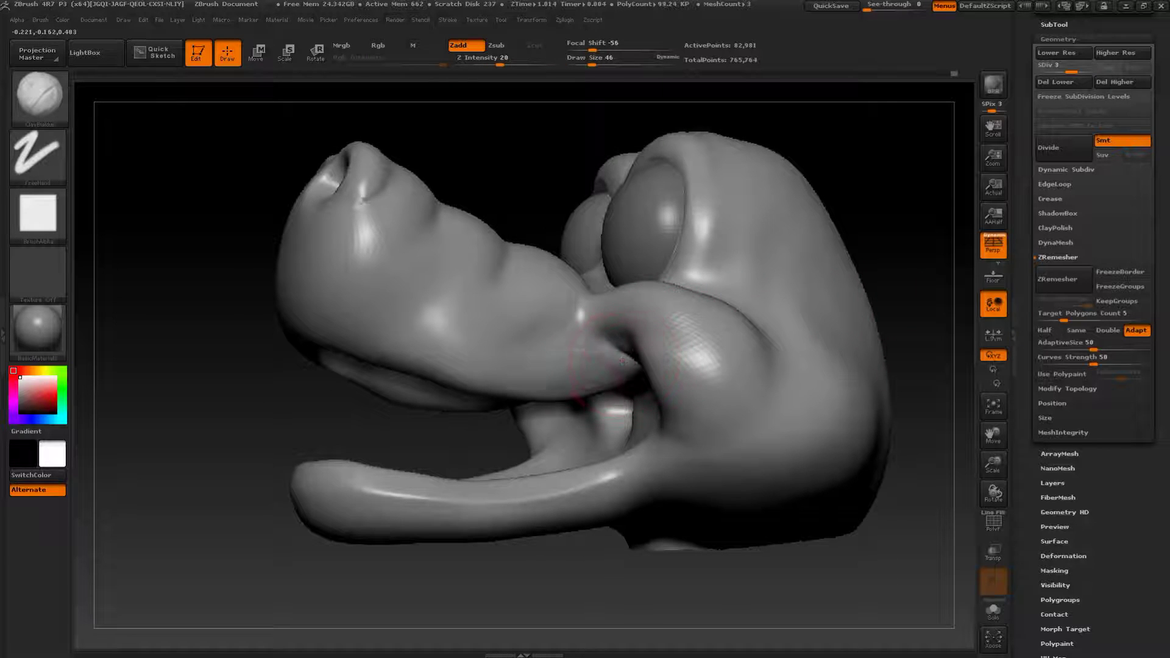
# - Build up the upper lip along the snout's side with repeated clay strokes, and smooth the surface
pyautogui.moveTo(515, 372); pyautogui.dragTo(441, 358)
pyautogui.moveTo(606, 349)
pyautogui.mouseDown()
pyautogui.moveTo(509, 364)
pyautogui.moveTo(421, 343)
pyautogui.mouseUp()
pyautogui.moveTo(222, 384); pyautogui.dragTo(205, 386)
pyautogui.keyDown('alt'); pyautogui.moveTo(204, 387); pyautogui.dragTo(264, 435); pyautogui.keyUp('alt')
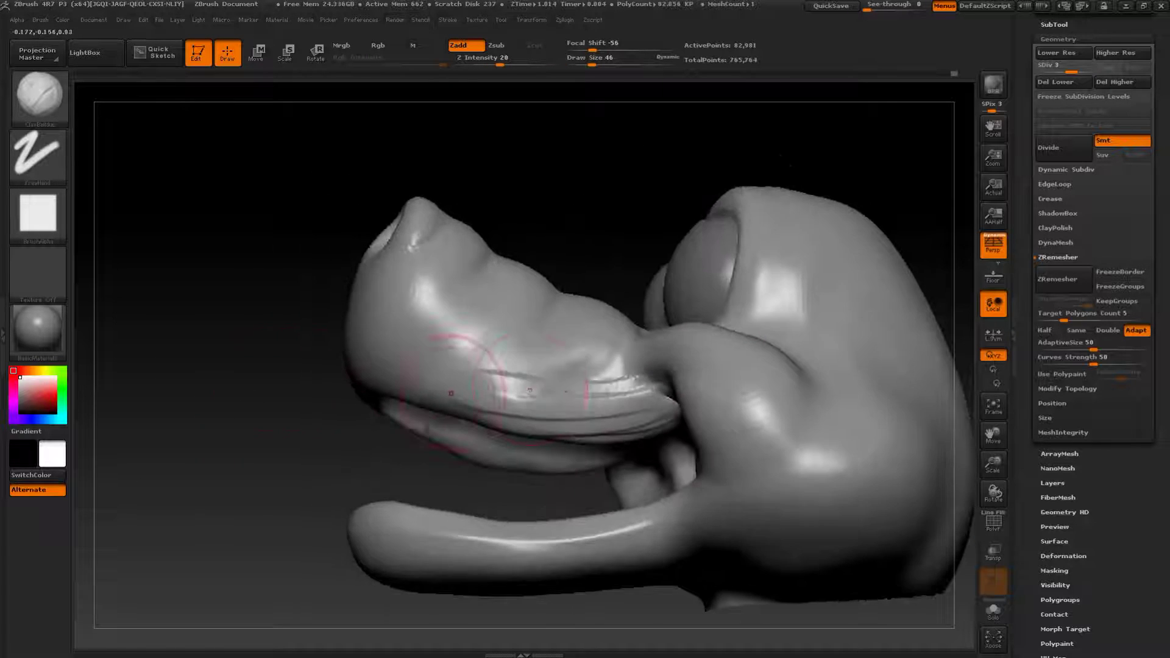
pyautogui.moveTo(572, 405); pyautogui.dragTo(353, 364)
pyautogui.moveTo(615, 399); pyautogui.dragTo(411, 339)
pyautogui.moveTo(643, 379)
pyautogui.mouseDown()
pyautogui.moveTo(593, 361)
pyautogui.moveTo(579, 400)
pyautogui.mouseUp()
pyautogui.moveTo(256, 463)
pyautogui.mouseDown()
pyautogui.moveTo(278, 398)
pyautogui.moveTo(268, 365)
pyautogui.mouseUp()
pyautogui.keyDown('shift'); pyautogui.moveTo(481, 364); pyautogui.dragTo(396, 344); pyautogui.keyUp('shift')
# - Build up the rearmost snout fold just in front of the eyes, and smooth it
pyautogui.keyDown('alt'); pyautogui.moveTo(740, 304); pyautogui.dragTo(842, 291); pyautogui.keyUp('alt')
pyautogui.keyDown('alt'); pyautogui.moveTo(844, 243); pyautogui.dragTo(861, 349); pyautogui.keyUp('alt')
pyautogui.moveTo(595, 196); pyautogui.dragTo(616, 227)
pyautogui.moveTo(576, 162); pyautogui.dragTo(618, 226)
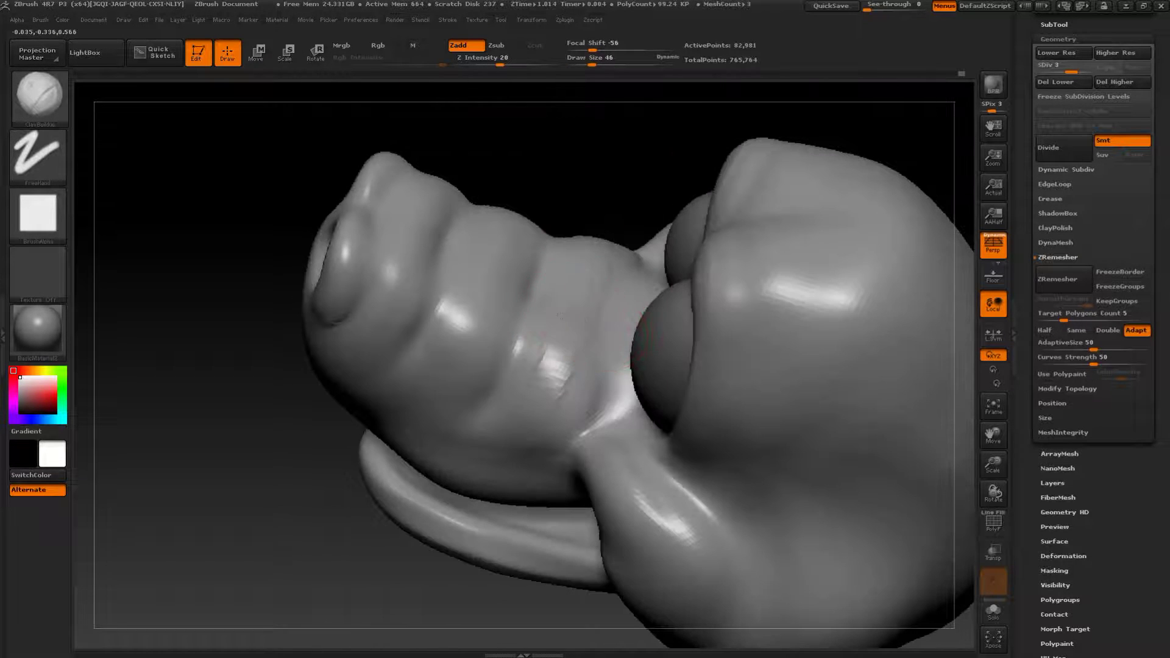
pyautogui.moveTo(603, 266); pyautogui.dragTo(576, 405)
pyautogui.moveTo(537, 293); pyautogui.dragTo(497, 379)
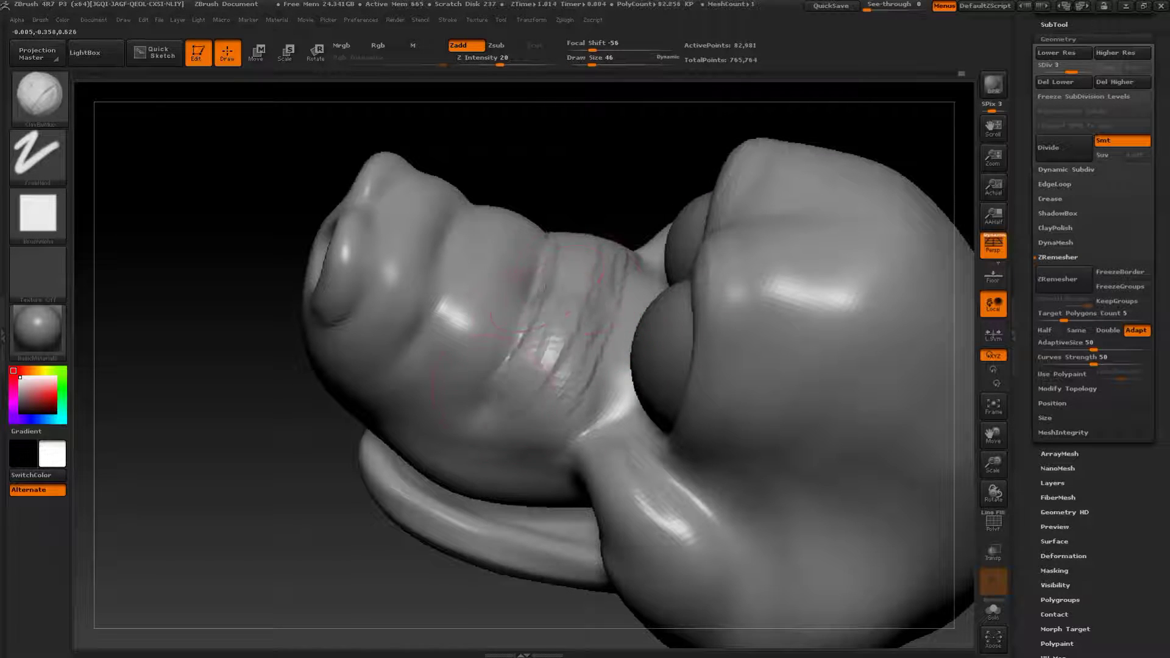
pyautogui.moveTo(567, 204); pyautogui.dragTo(572, 164)
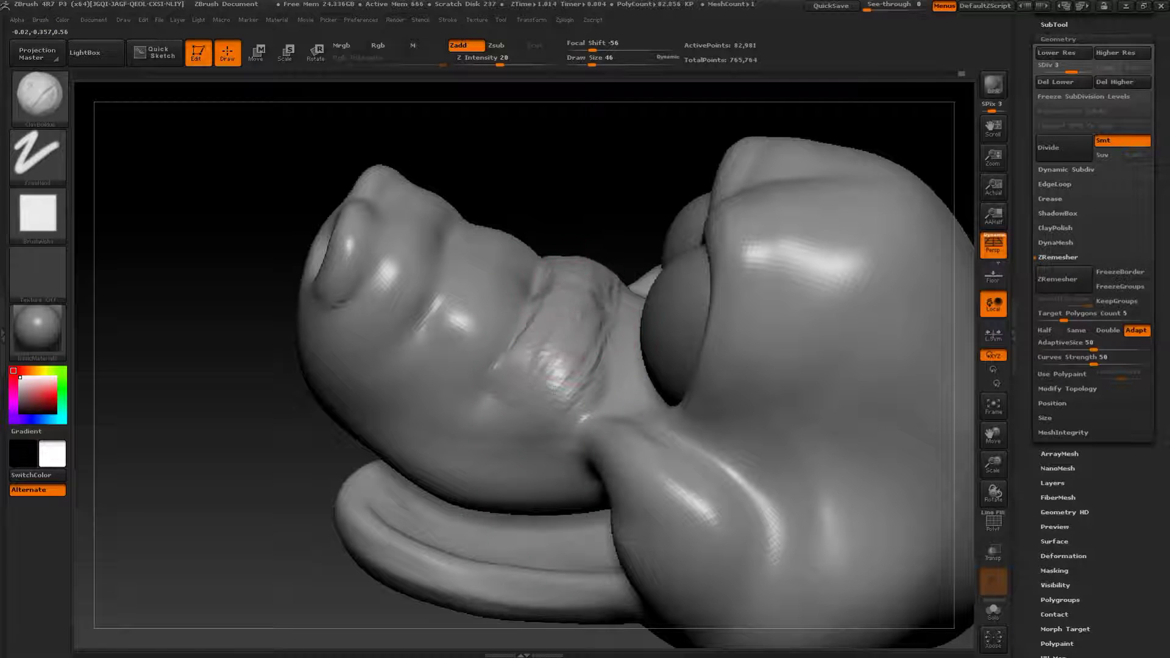
pyautogui.press('shift')
# - Thicken the middle snout fold behind the nostrils, and smooth it into the surface
pyautogui.moveTo(564, 222)
pyautogui.mouseDown()
pyautogui.moveTo(503, 269)
pyautogui.moveTo(518, 269)
pyautogui.mouseUp()
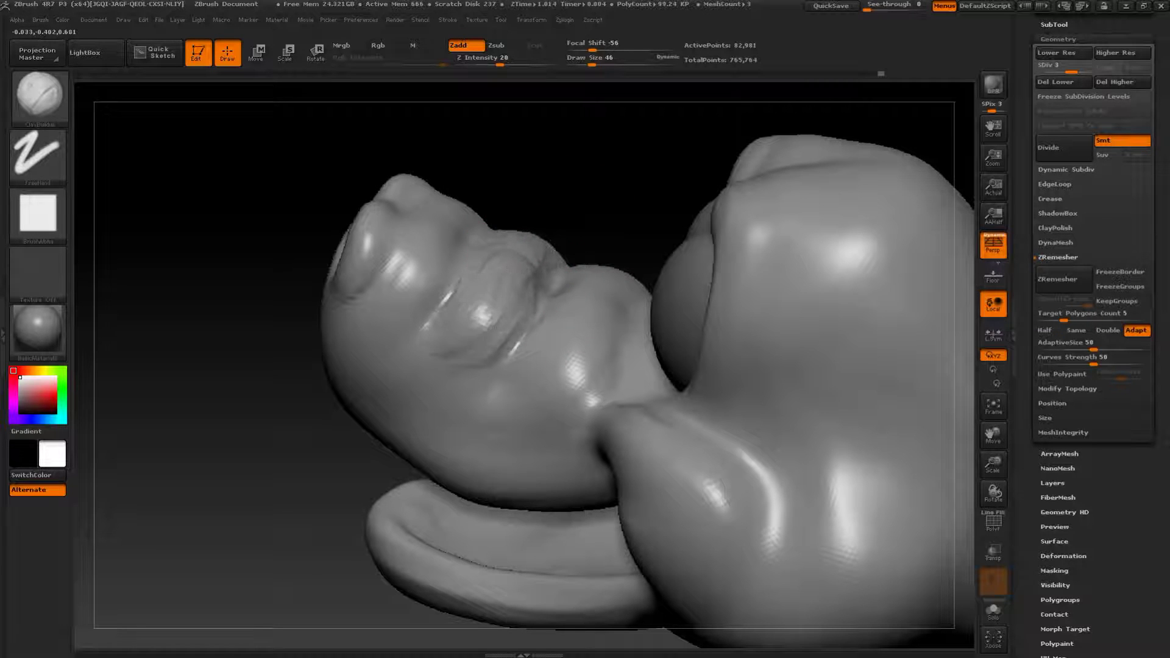
pyautogui.press('shift')
pyautogui.keyDown('alt'); pyautogui.moveTo(421, 158); pyautogui.dragTo(434, 117); pyautogui.keyUp('alt')
pyautogui.moveTo(767, 178)
pyautogui.mouseDown()
pyautogui.moveTo(814, 141)
pyautogui.moveTo(868, 222)
pyautogui.moveTo(841, 225)
pyautogui.moveTo(915, 286)
pyautogui.moveTo(831, 274)
pyautogui.moveTo(811, 298)
pyautogui.mouseUp()
pyautogui.press('shift')
# - Select the eyeball nearer the viewer, enlarge it slightly and reposition it within its socket
pyautogui.moveTo(768, 196); pyautogui.dragTo(638, 283)
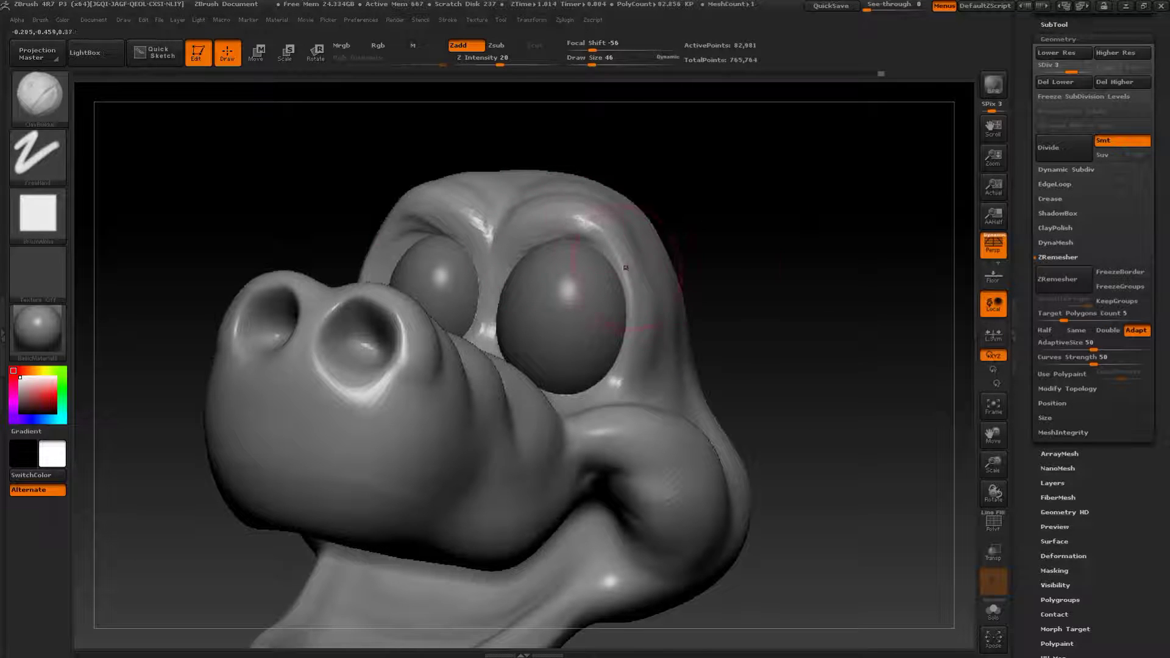
pyautogui.moveTo(755, 262); pyautogui.dragTo(766, 255)
pyautogui.keyDown('alt'); pyautogui.click(571, 368); pyautogui.keyUp('alt')
pyautogui.press('w')
pyautogui.moveTo(567, 380); pyautogui.dragTo(576, 259)
pyautogui.press('e')
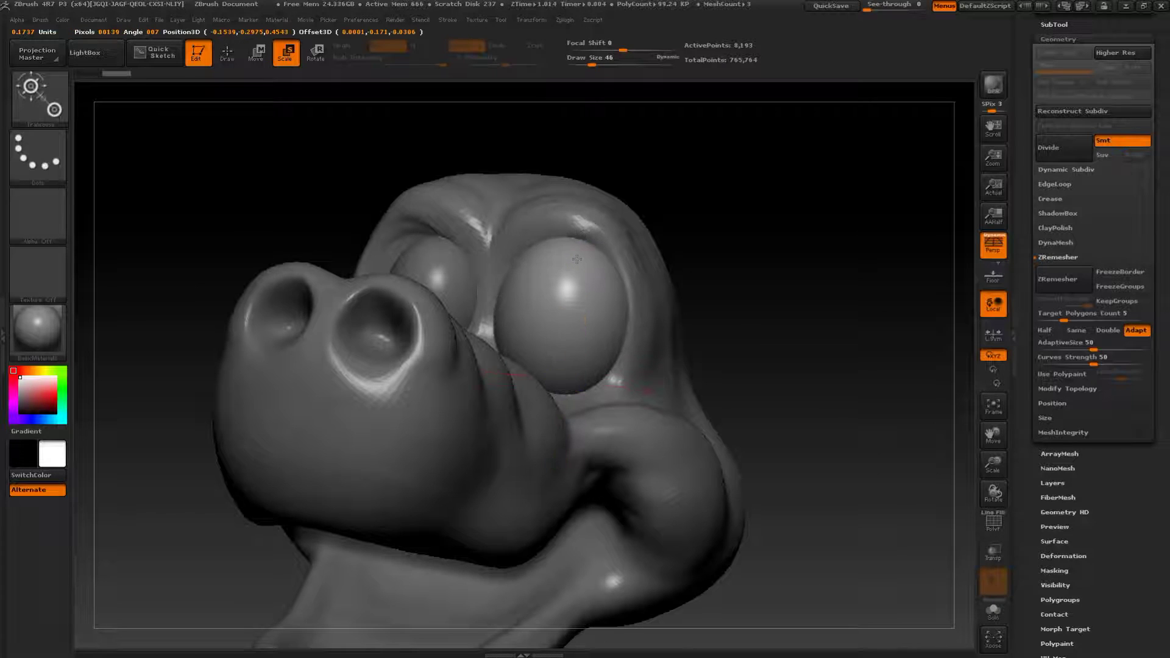
pyautogui.press('w')
pyautogui.moveTo(575, 324); pyautogui.dragTo(568, 317)
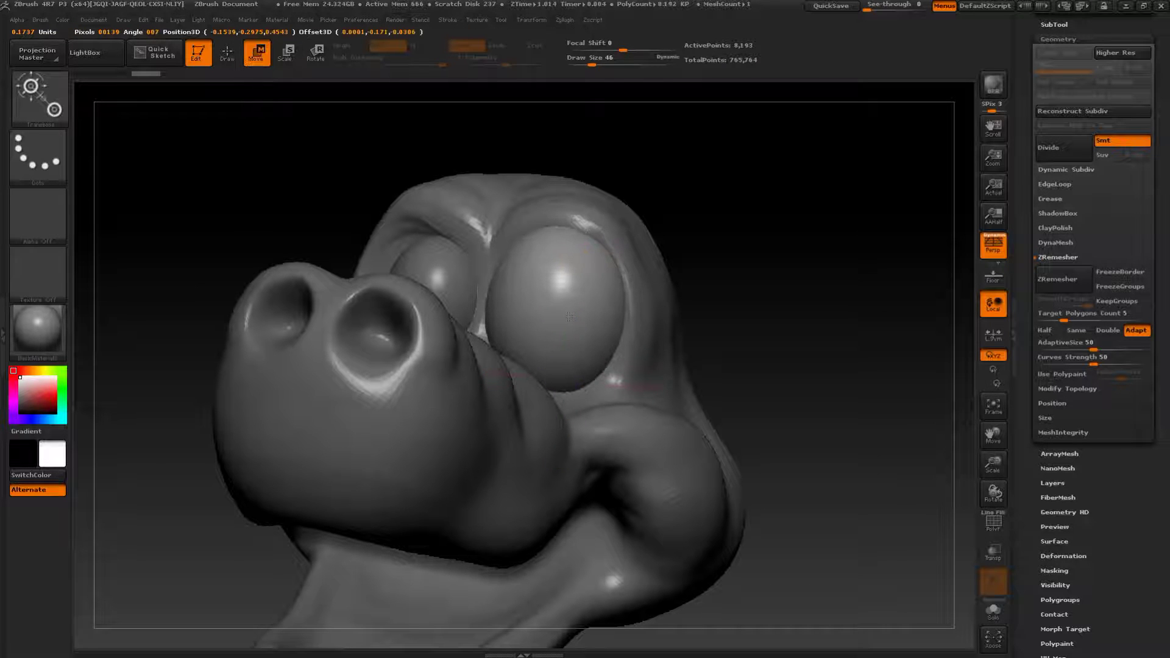
pyautogui.press('q')
# - Select the head again and smooth the brow ridges above the eyes at draw size 77
pyautogui.moveTo(798, 220); pyautogui.dragTo(706, 237)
pyautogui.keyDown('alt'); pyautogui.click(684, 241); pyautogui.keyUp('alt')
pyautogui.moveTo(851, 298)
pyautogui.keyDown('alt'); pyautogui.mouseDown()
pyautogui.moveTo(799, 230)
pyautogui.moveTo(750, 246)
pyautogui.moveTo(725, 292)
pyautogui.moveTo(683, 294)
pyautogui.mouseUp(); pyautogui.keyUp('alt')
pyautogui.press('s')
pyautogui.moveTo(563, 256)
pyautogui.keyDown('shift'); pyautogui.mouseDown()
pyautogui.moveTo(525, 251)
pyautogui.moveTo(696, 249)
pyautogui.moveTo(669, 267)
pyautogui.mouseUp(); pyautogui.keyUp('shift')
# - Reshape the brow contour above the eyes with the Move brush
pyautogui.press('b')
pyautogui.press('b')
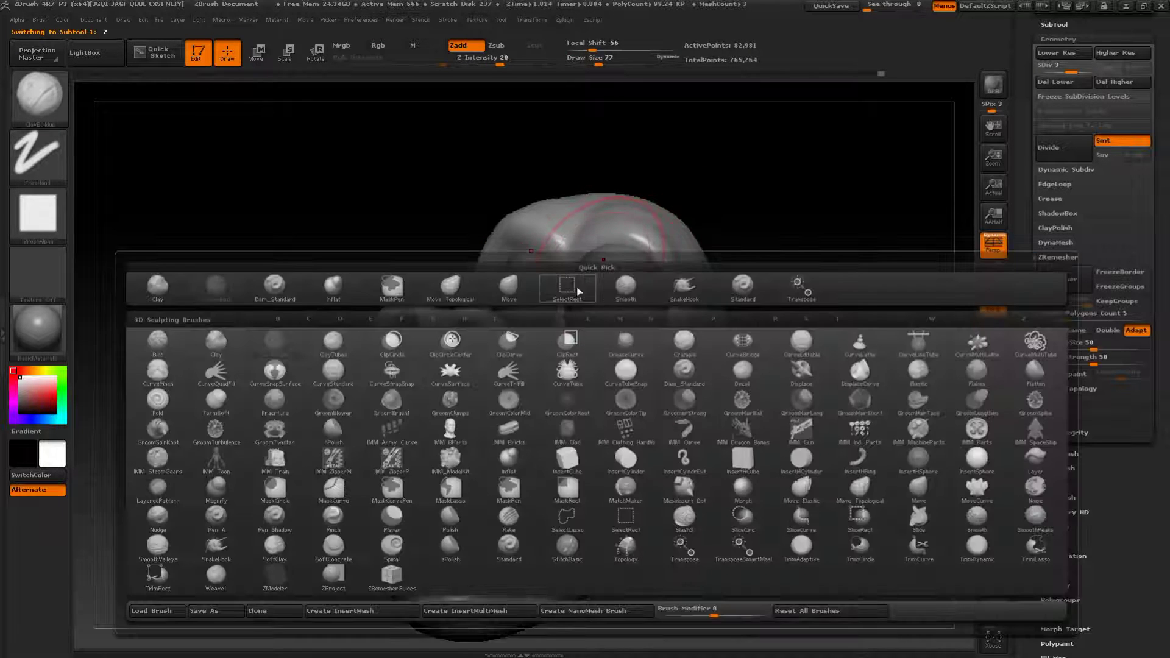
pyautogui.click(512, 286)
pyautogui.moveTo(713, 220)
pyautogui.mouseDown()
pyautogui.moveTo(639, 237)
pyautogui.moveTo(679, 245)
pyautogui.moveTo(693, 265)
pyautogui.mouseUp()
pyautogui.moveTo(620, 242); pyautogui.dragTo(663, 235)
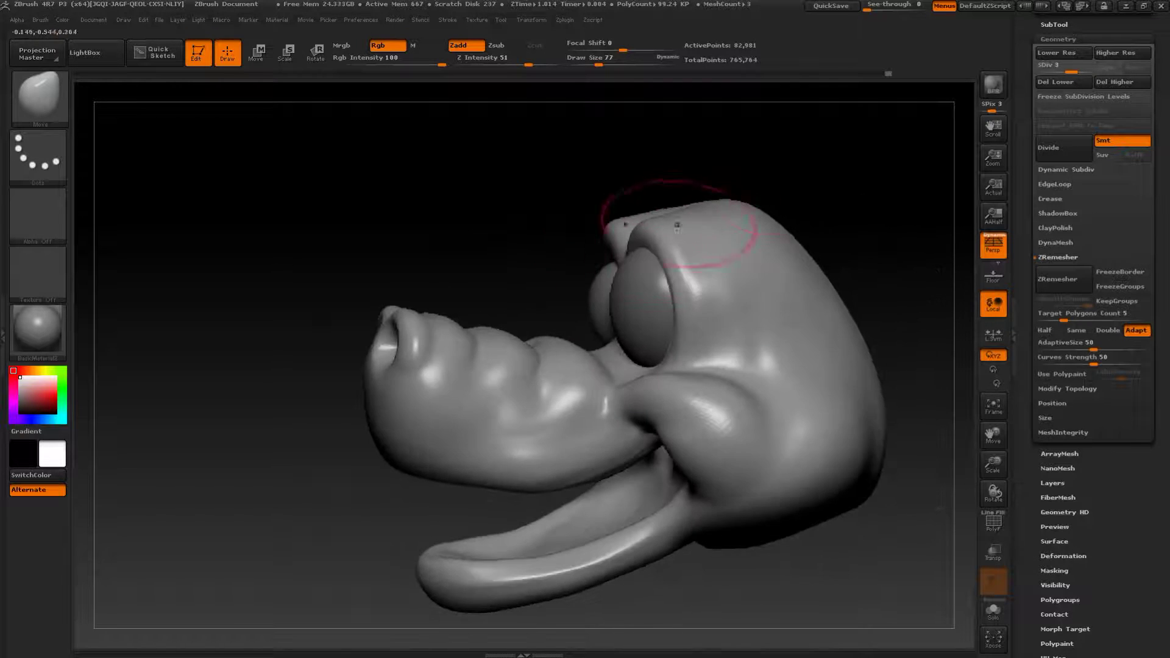
pyautogui.moveTo(798, 227); pyautogui.dragTo(760, 222)
# - Reshape the crown and back of the head with the Move brush at draw size 104, and redisplay the whole body
pyautogui.press('s')
pyautogui.click(741, 258)
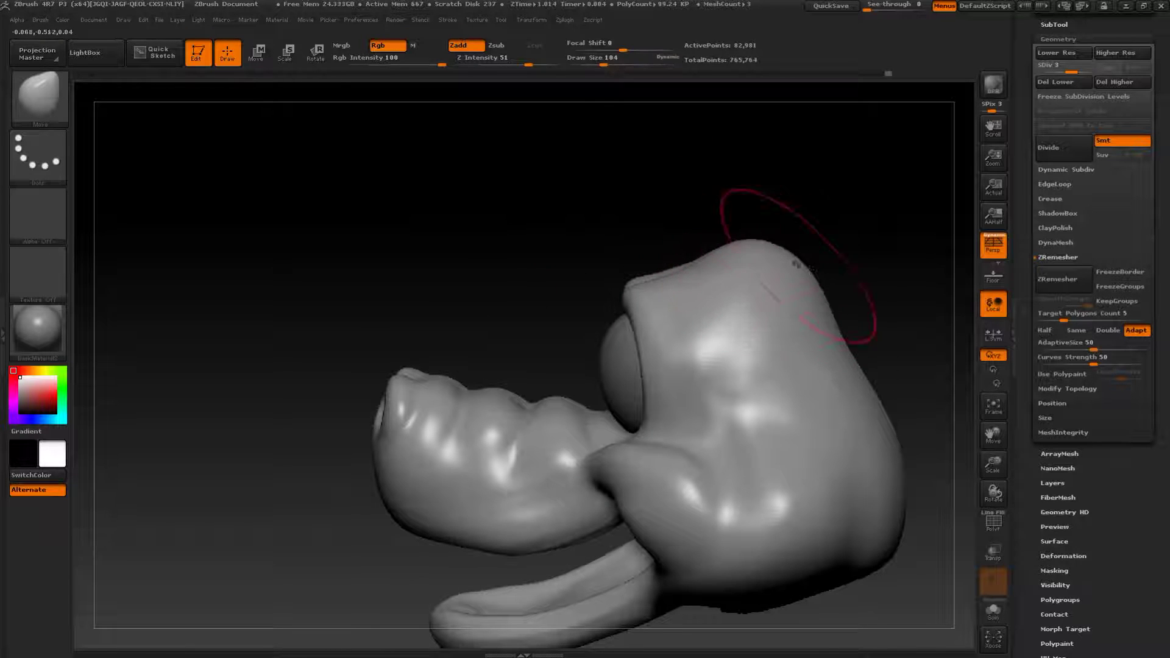
pyautogui.moveTo(816, 238)
pyautogui.mouseDown()
pyautogui.moveTo(825, 191)
pyautogui.moveTo(817, 208)
pyautogui.moveTo(836, 209)
pyautogui.moveTo(588, 182)
pyautogui.moveTo(749, 209)
pyautogui.moveTo(726, 239)
pyautogui.moveTo(709, 227)
pyautogui.mouseUp()
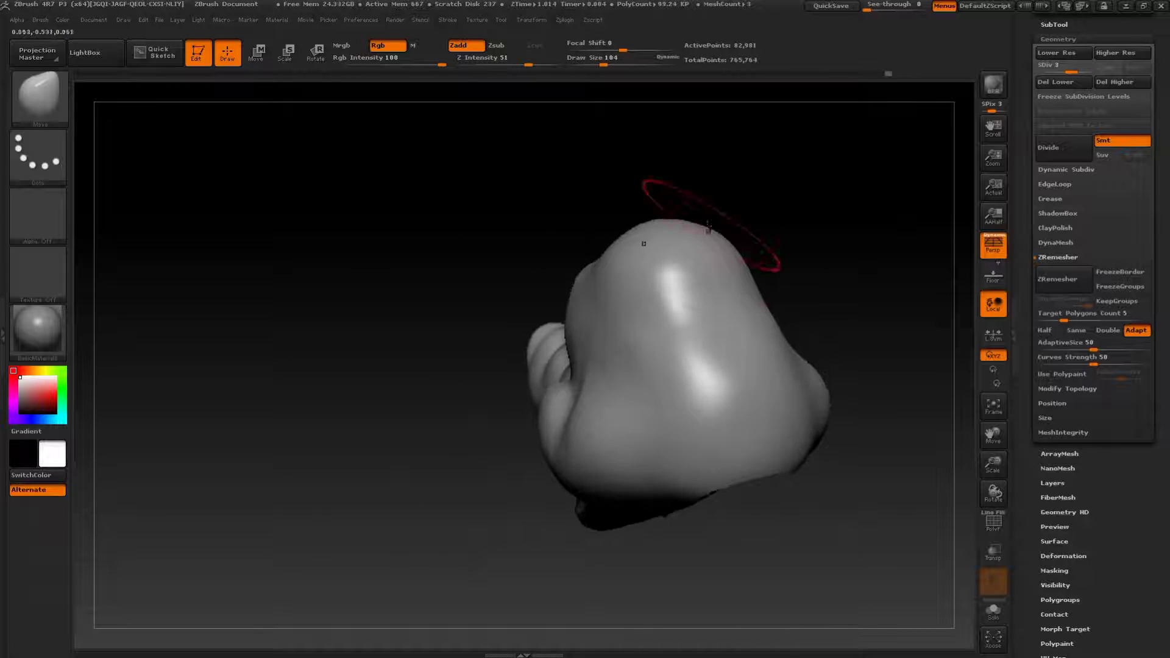
pyautogui.moveTo(798, 247); pyautogui.dragTo(742, 281)
pyautogui.moveTo(769, 324)
pyautogui.mouseDown()
pyautogui.moveTo(825, 217)
pyautogui.moveTo(857, 217)
pyautogui.moveTo(362, 306)
pyautogui.moveTo(872, 196)
pyautogui.mouseUp()
pyautogui.moveTo(909, 360)
pyautogui.mouseDown()
pyautogui.moveTo(805, 329)
pyautogui.moveTo(850, 322)
pyautogui.moveTo(909, 342)
pyautogui.moveTo(858, 338)
pyautogui.mouseUp()
pyautogui.keyDown('alt'); pyautogui.moveTo(858, 339); pyautogui.dragTo(835, 316); pyautogui.keyUp('alt')
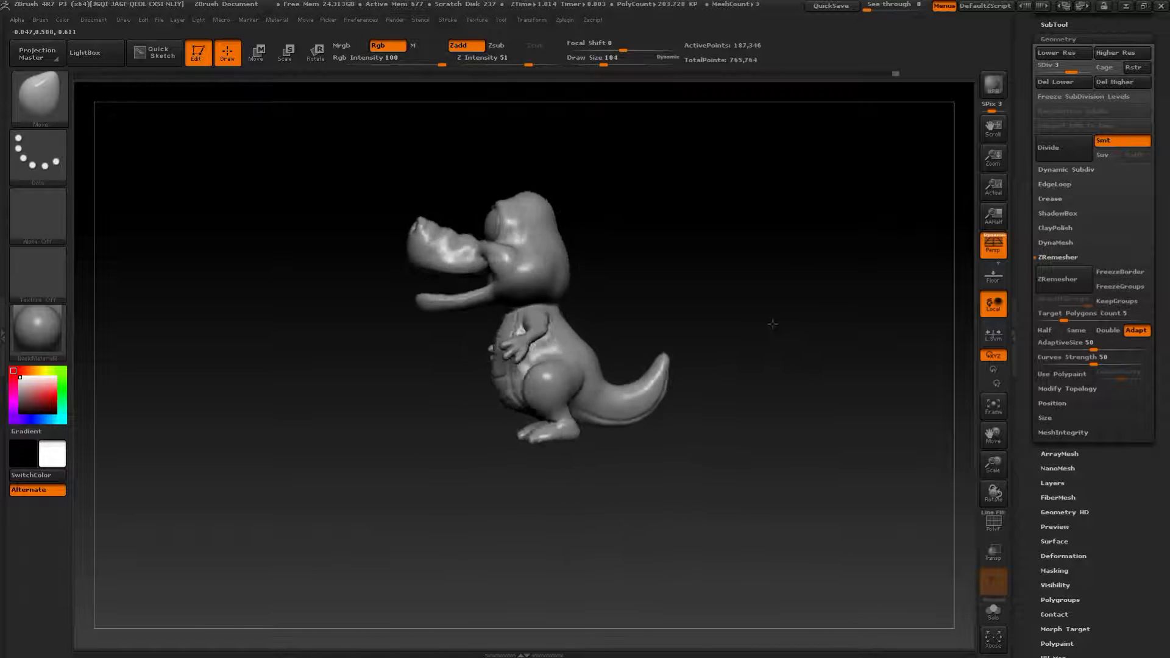
# - Paint small round mask spots for teeth on the upper and lower jaws at draw size 16
pyautogui.keyDown('alt'); pyautogui.moveTo(789, 276); pyautogui.dragTo(795, 338); pyautogui.keyUp('alt')
pyautogui.moveTo(795, 339)
pyautogui.mouseDown()
pyautogui.moveTo(835, 330)
pyautogui.moveTo(854, 348)
pyautogui.moveTo(856, 304)
pyautogui.moveTo(829, 301)
pyautogui.moveTo(854, 299)
pyautogui.moveTo(805, 296)
pyautogui.moveTo(820, 303)
pyautogui.moveTo(810, 294)
pyautogui.moveTo(841, 259)
pyautogui.moveTo(828, 255)
pyautogui.mouseUp()
pyautogui.moveTo(829, 255)
pyautogui.keyDown('alt'); pyautogui.mouseDown()
pyautogui.moveTo(809, 365)
pyautogui.moveTo(795, 366)
pyautogui.moveTo(857, 313)
pyautogui.moveTo(873, 242)
pyautogui.moveTo(865, 386)
pyautogui.moveTo(824, 321)
pyautogui.moveTo(832, 294)
pyautogui.mouseUp(); pyautogui.keyUp('alt')
pyautogui.press('s')
pyautogui.press('s')
pyautogui.moveTo(789, 255); pyautogui.dragTo(800, 238)
pyautogui.press('s')
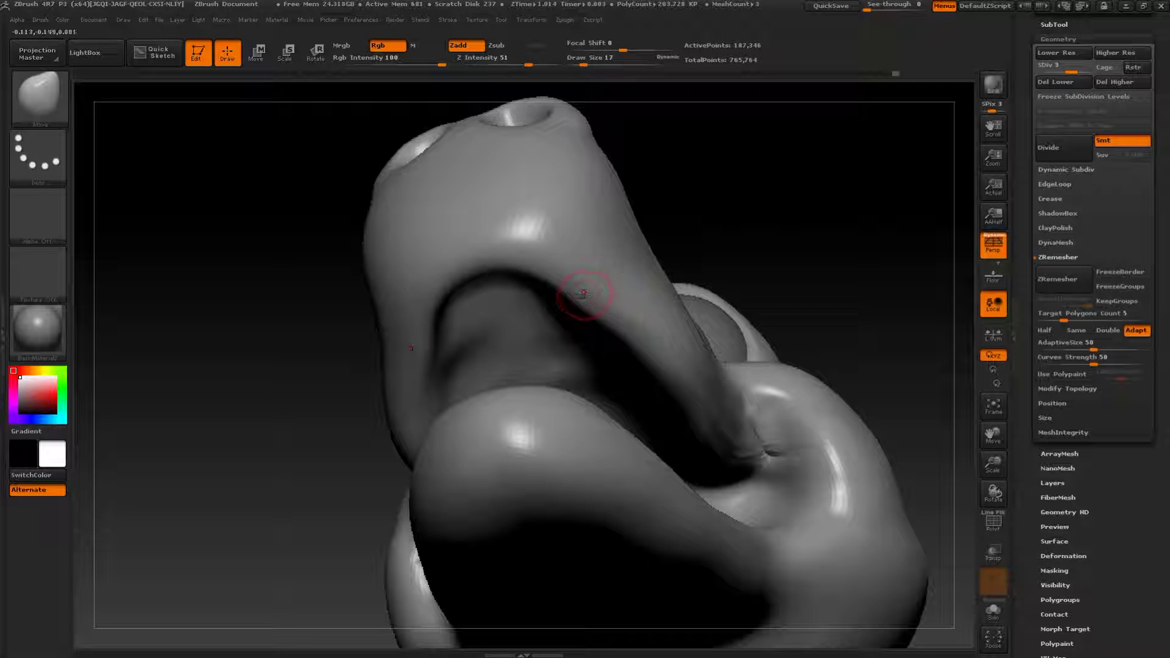
pyautogui.press('ctrl')
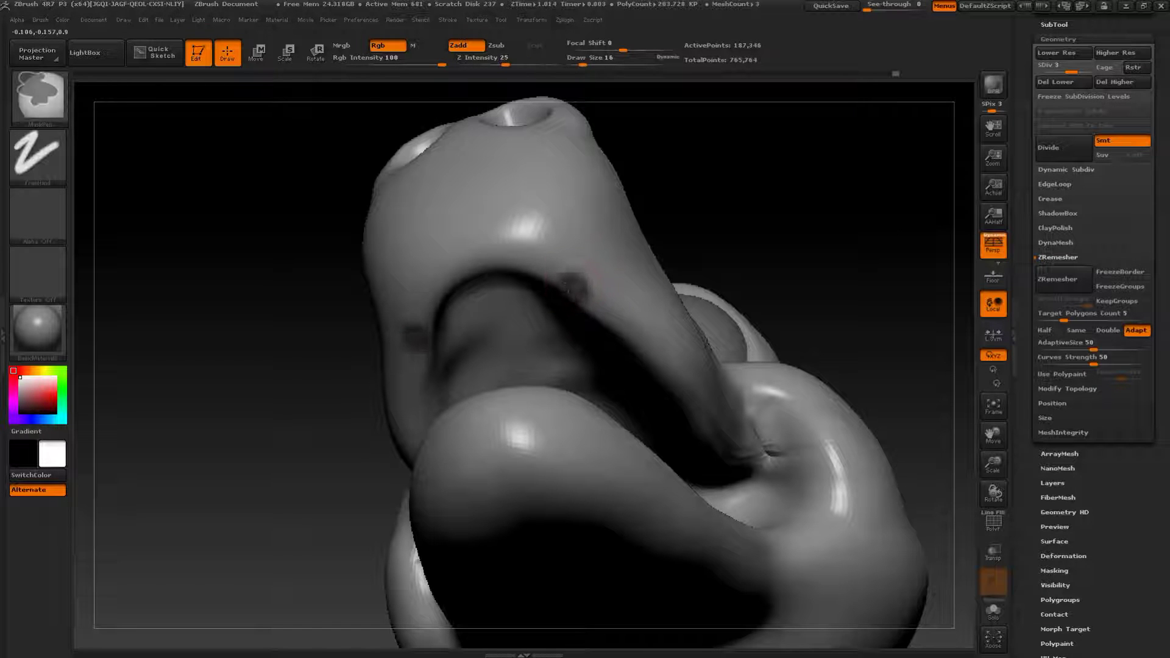
pyautogui.moveTo(814, 243)
pyautogui.mouseDown()
pyautogui.moveTo(866, 390)
pyautogui.moveTo(941, 496)
pyautogui.moveTo(938, 530)
pyautogui.mouseUp()
pyautogui.press('ctrl')
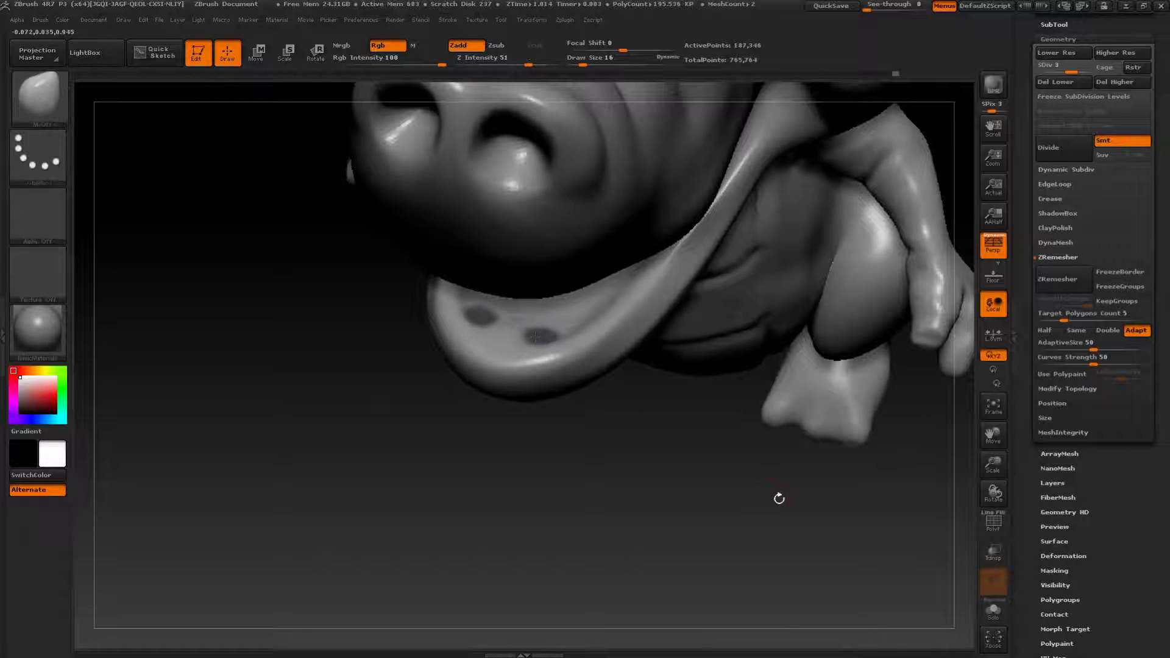
# - Extract the masked spots at 0.02 thickness as tooth meshes and accept them as a new subtool
pyautogui.click(1057, 24)
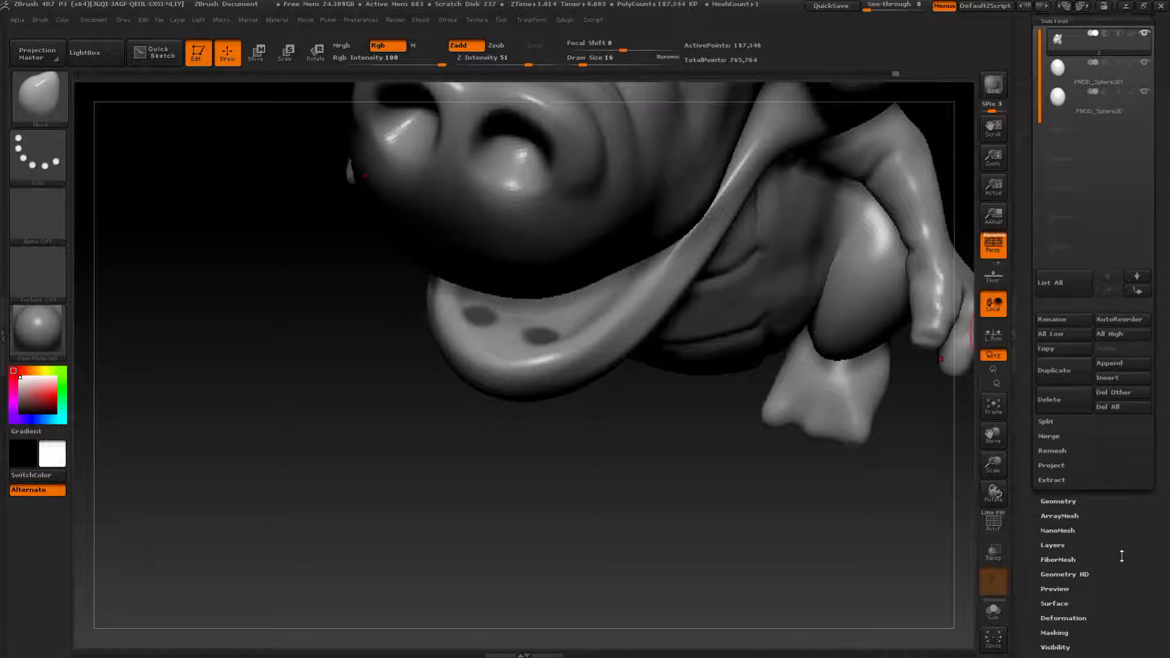
pyautogui.click(1068, 485)
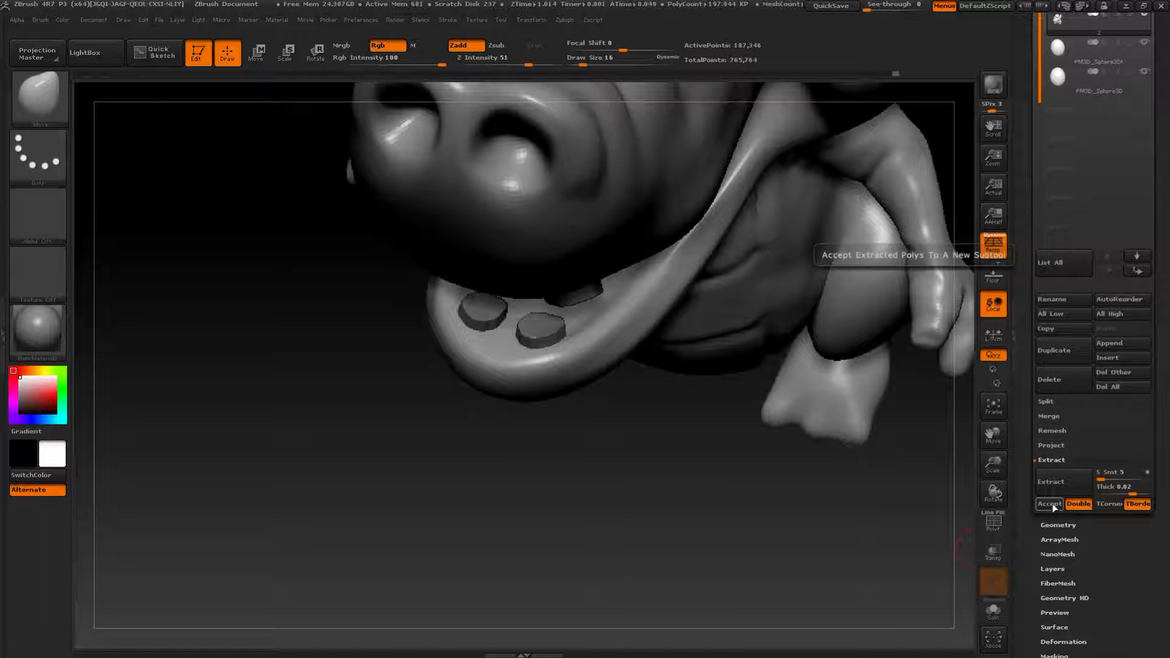
pyautogui.click(1053, 506)
pyautogui.moveTo(901, 565); pyautogui.dragTo(850, 450)
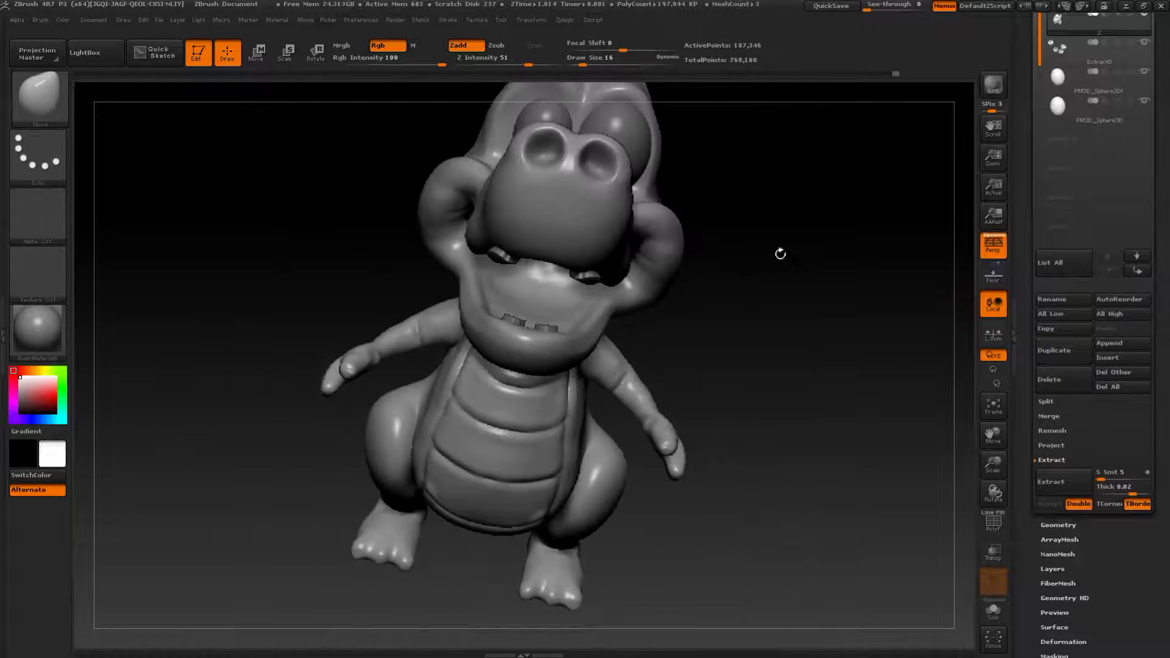
pyautogui.moveTo(778, 253); pyautogui.dragTo(710, 181)
# - Select the extracted teeth subtool and ZRemesh it with a target polygon count of 5
pyautogui.click(1074, 54)
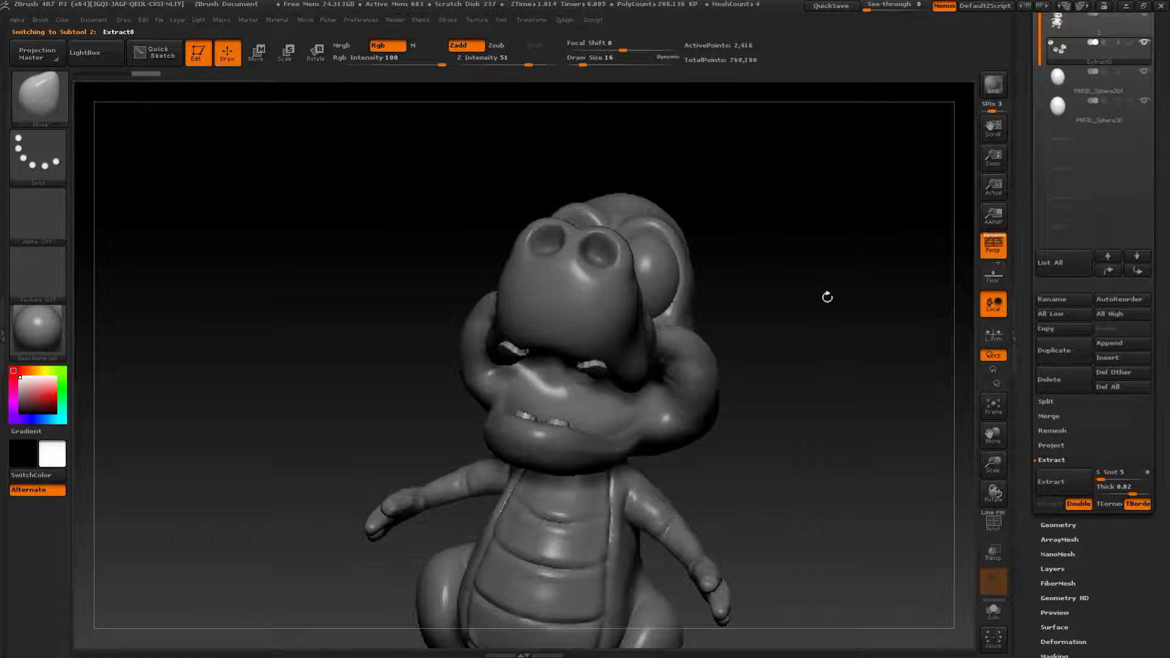
pyautogui.press('f')
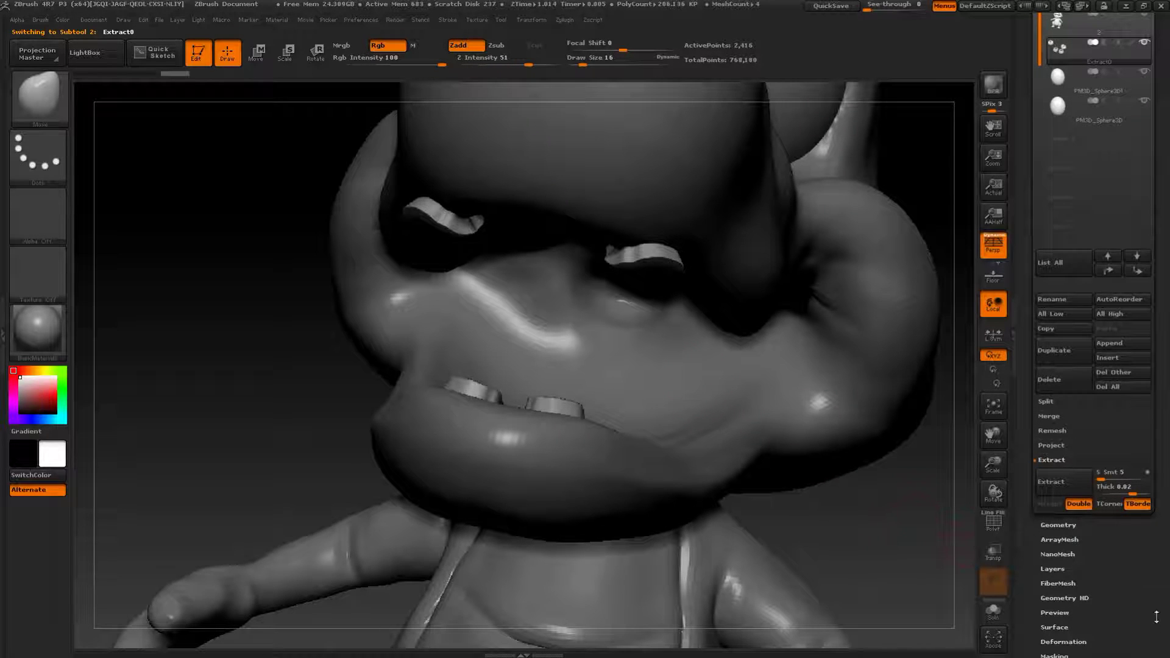
pyautogui.moveTo(1156, 626); pyautogui.dragTo(1109, 403)
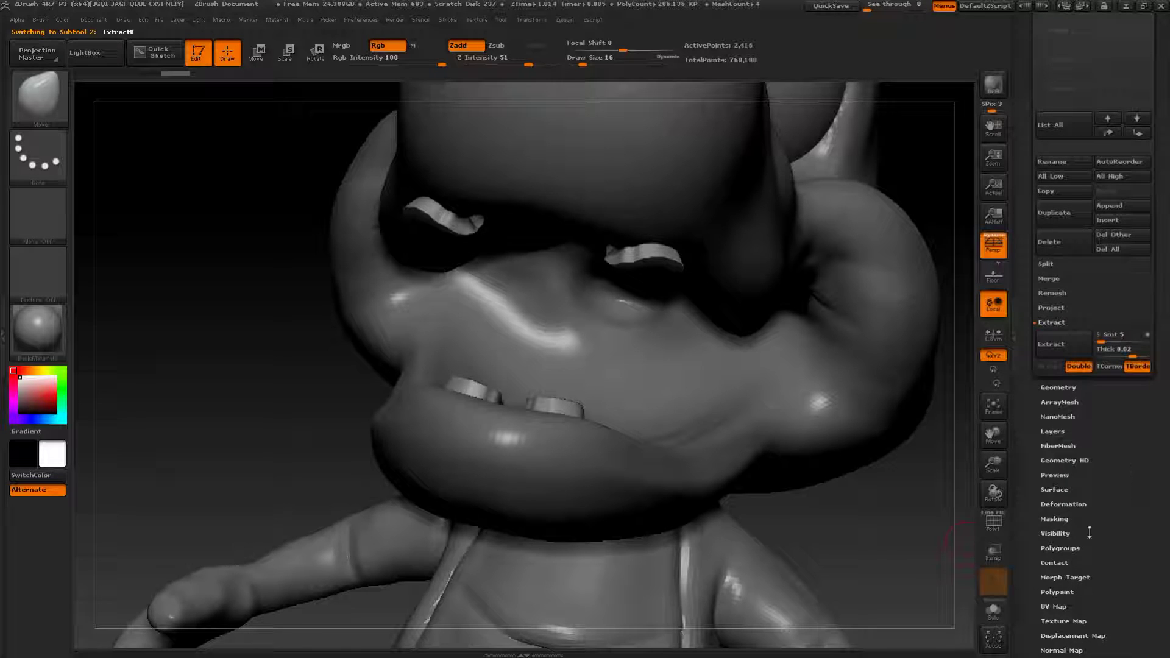
pyautogui.click(1053, 519)
pyautogui.moveTo(1125, 306); pyautogui.dragTo(1123, 379)
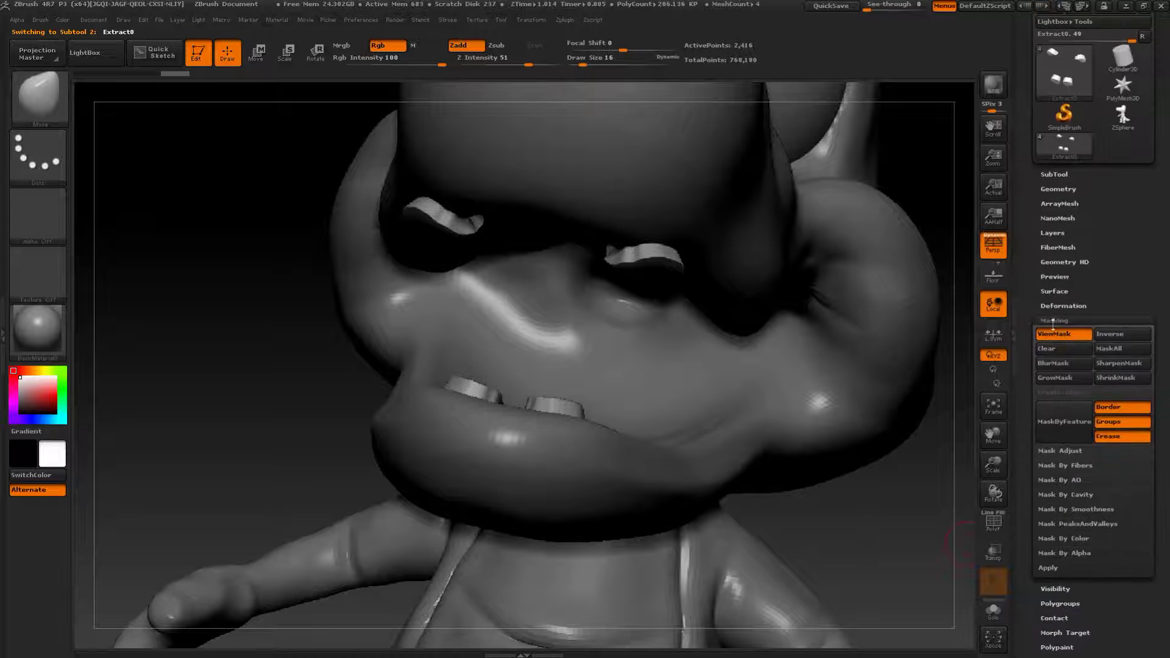
pyautogui.click(1059, 189)
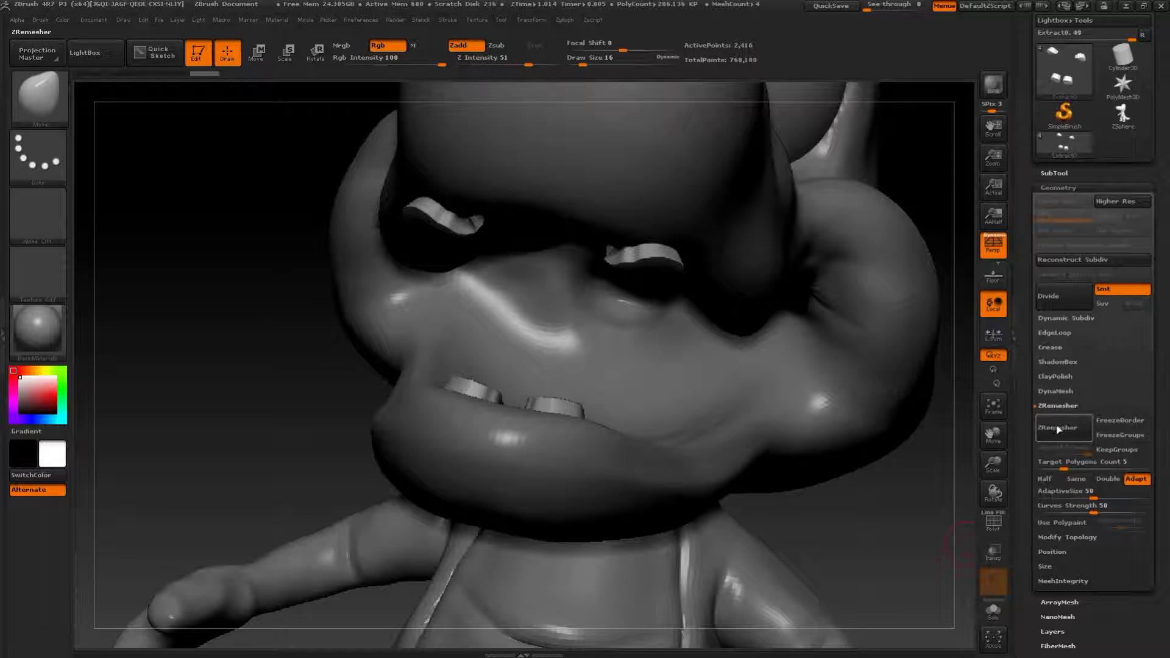
pyautogui.moveTo(883, 520); pyautogui.dragTo(798, 481)
# - Inflate the upper teeth into rounded volumes with the Inflat brush at draw size 37
pyautogui.press('b')
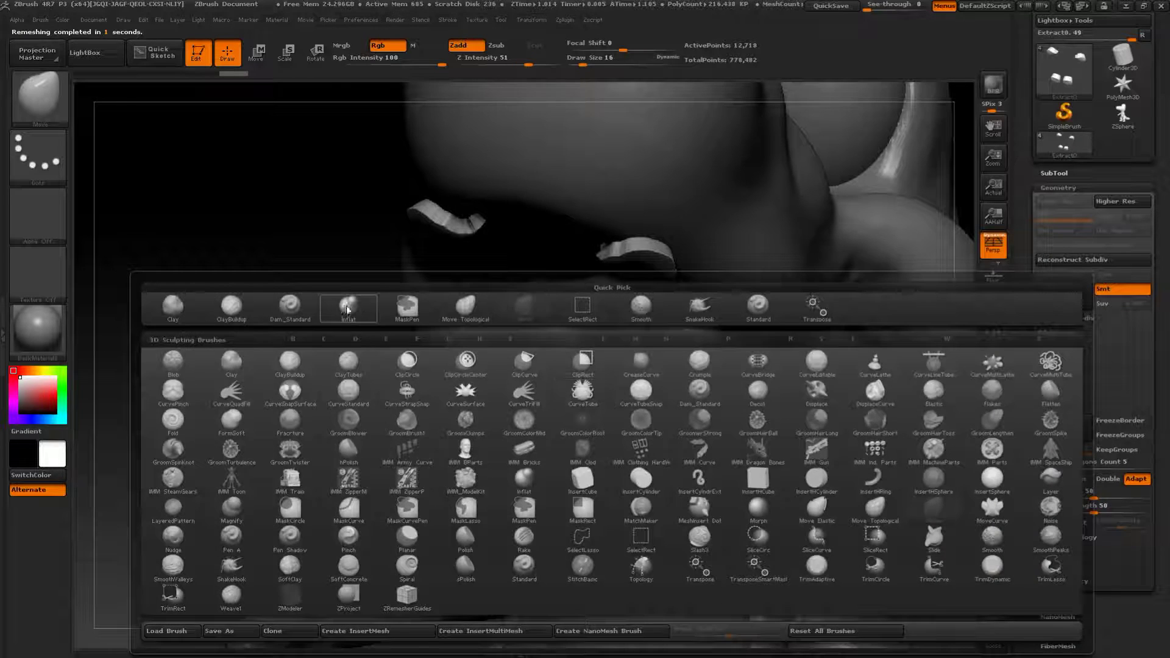
pyautogui.click(348, 307)
pyautogui.press('s')
pyautogui.moveTo(617, 262); pyautogui.dragTo(626, 282)
pyautogui.hotkey('ctrl', 'z')
pyautogui.moveTo(279, 360); pyautogui.dragTo(342, 366)
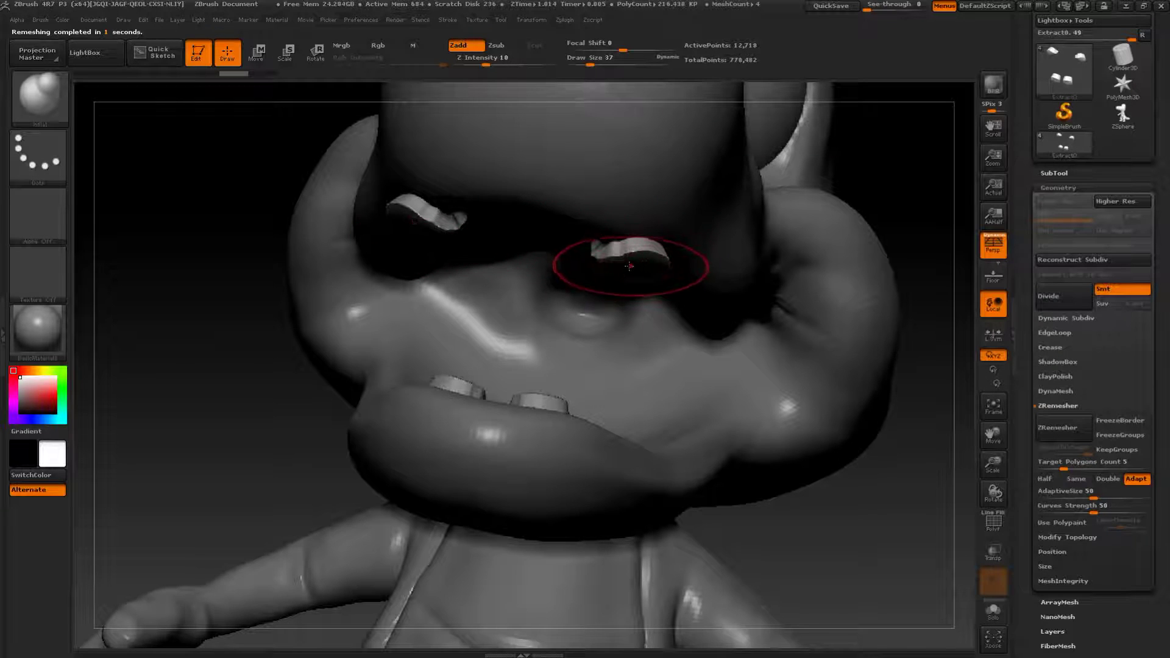
pyautogui.moveTo(627, 259)
pyautogui.mouseDown()
pyautogui.moveTo(640, 256)
pyautogui.moveTo(619, 268)
pyautogui.moveTo(637, 281)
pyautogui.mouseUp()
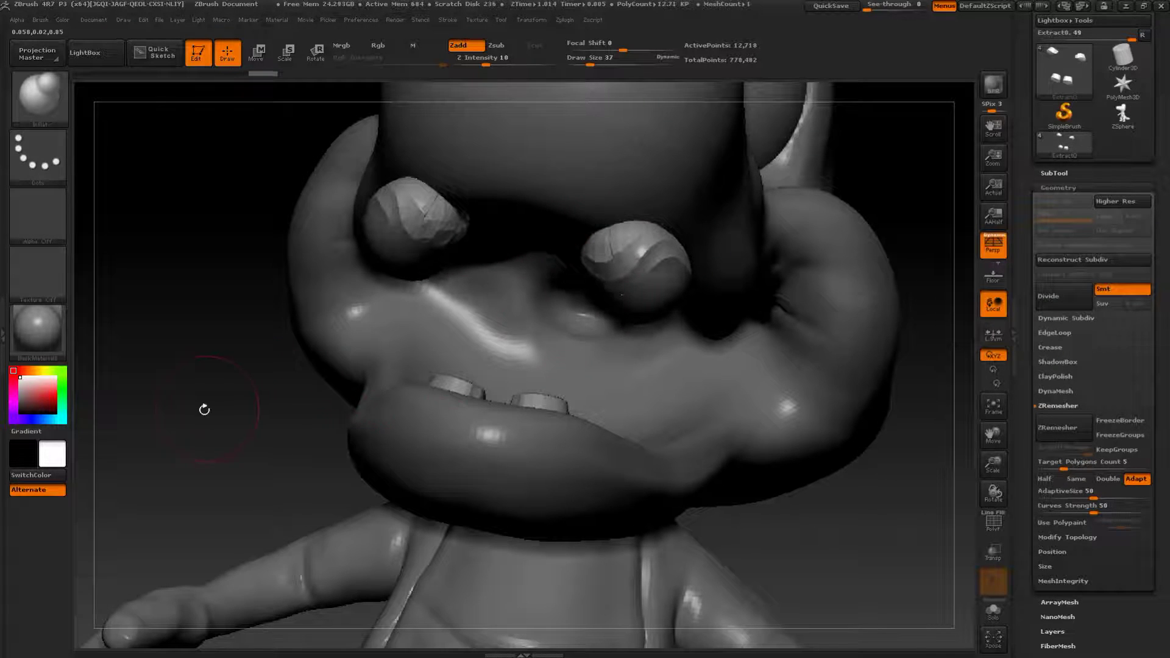
# - Inflate the lower teeth with the Inflat brush and smooth the surfaces of all the teeth
pyautogui.moveTo(204, 409); pyautogui.dragTo(265, 431)
pyautogui.moveTo(617, 358); pyautogui.dragTo(610, 365)
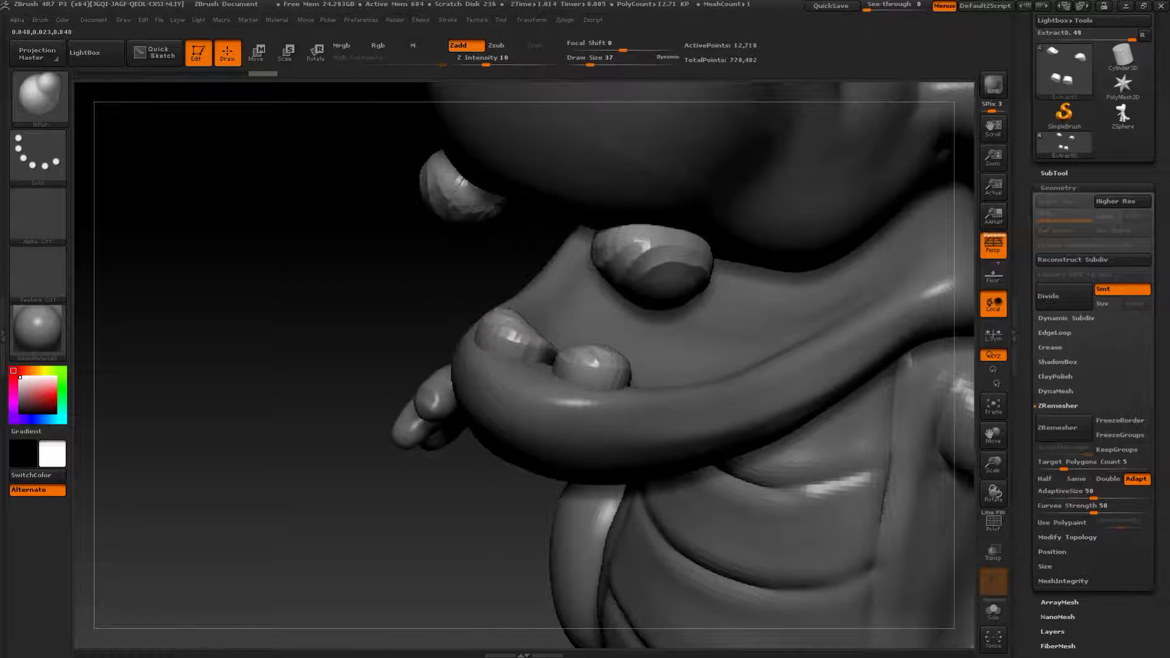
pyautogui.moveTo(281, 402); pyautogui.dragTo(451, 399)
pyautogui.keyDown('shift'); pyautogui.moveTo(549, 362); pyautogui.dragTo(645, 395); pyautogui.keyUp('shift')
pyautogui.moveTo(884, 436); pyautogui.dragTo(731, 427)
pyautogui.keyDown('shift'); pyautogui.moveTo(722, 256); pyautogui.dragTo(684, 284); pyautogui.keyUp('shift')
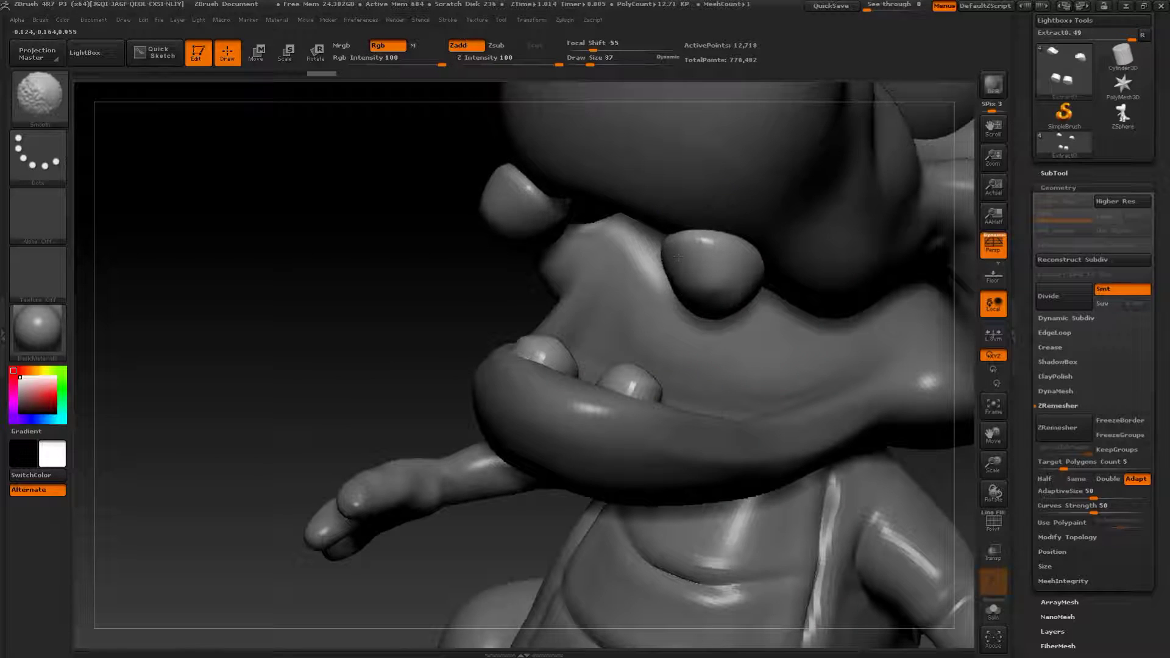
# - Pull the upper teeth downward into longer shapes with the Move Topological brush at draw size 49
pyautogui.press('b')
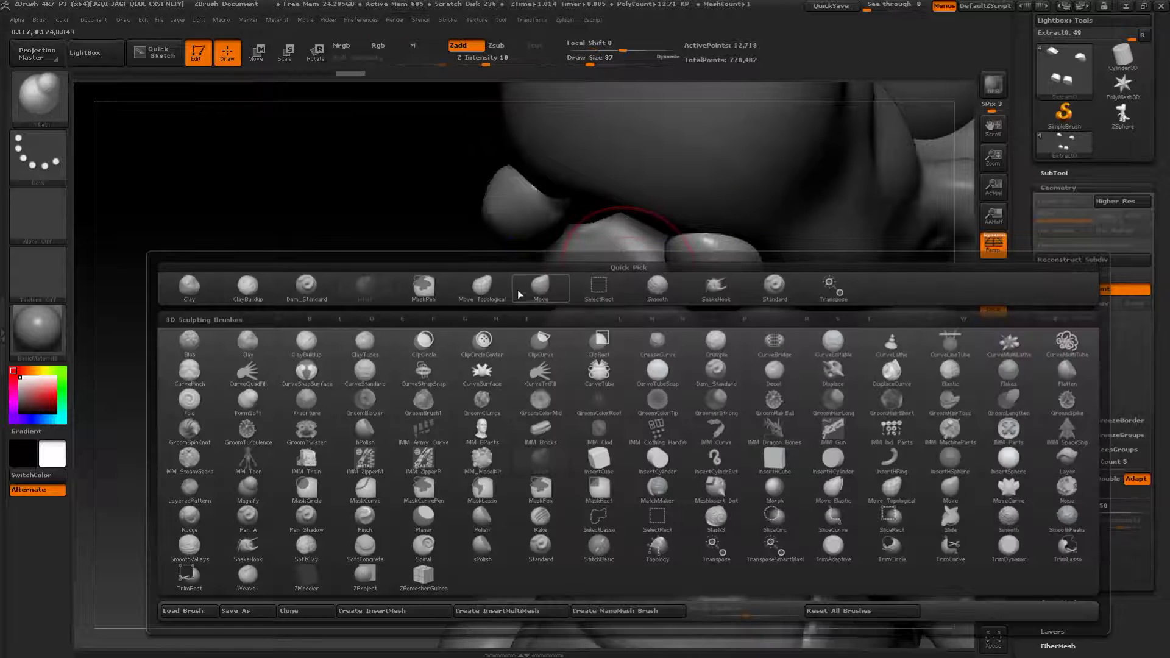
pyautogui.click(486, 290)
pyautogui.moveTo(389, 311)
pyautogui.mouseDown()
pyautogui.moveTo(396, 356)
pyautogui.moveTo(742, 379)
pyautogui.moveTo(439, 384)
pyautogui.mouseUp()
pyautogui.press('s')
pyautogui.click(735, 368)
pyautogui.moveTo(683, 412); pyautogui.dragTo(648, 452)
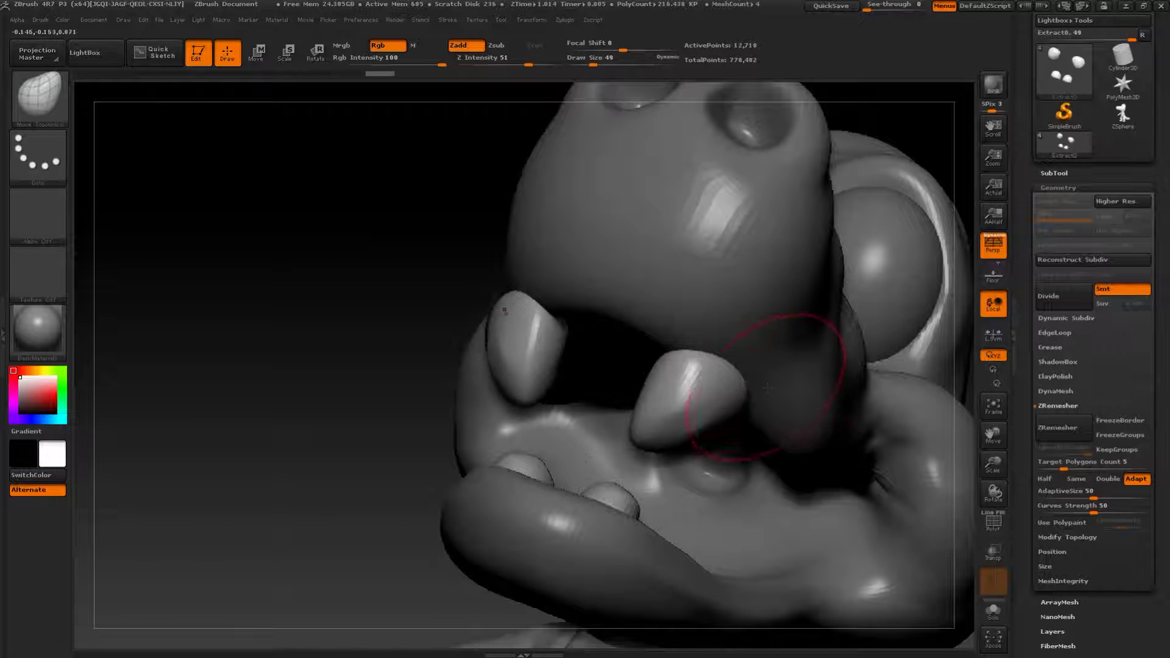
pyautogui.moveTo(740, 391); pyautogui.dragTo(714, 395)
# - Taper the upper teeth into pointed fangs, shaping them from the side and front with the Move Topological brush
pyautogui.moveTo(390, 405); pyautogui.dragTo(458, 529)
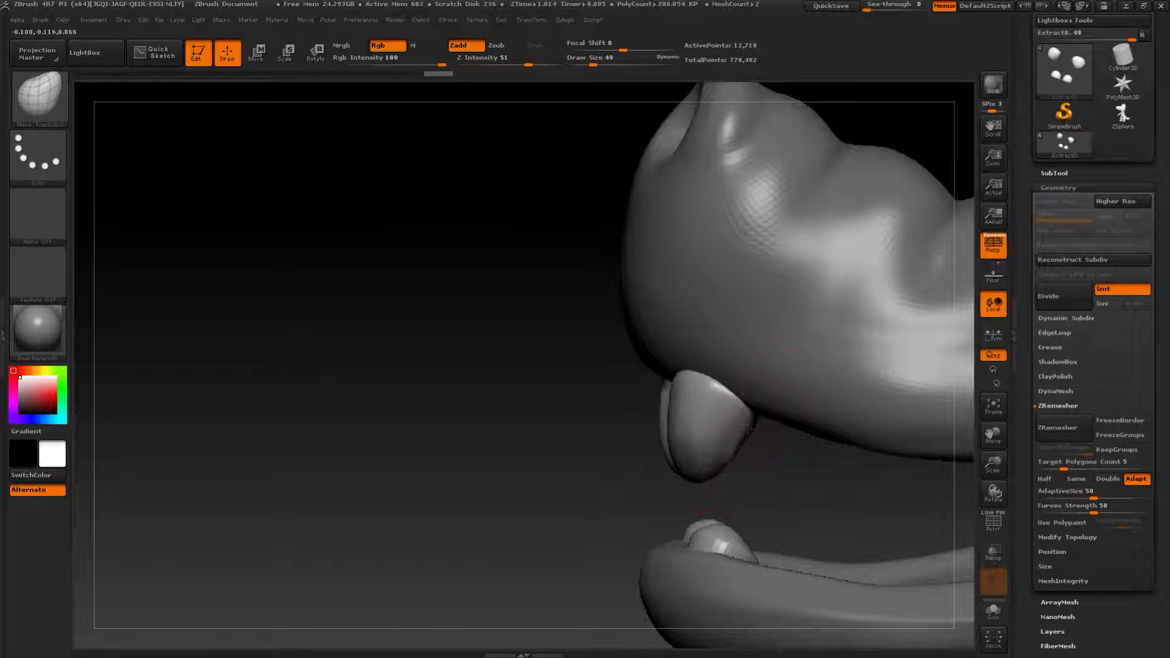
pyautogui.moveTo(770, 467); pyautogui.dragTo(883, 464)
pyautogui.moveTo(744, 409); pyautogui.dragTo(712, 432)
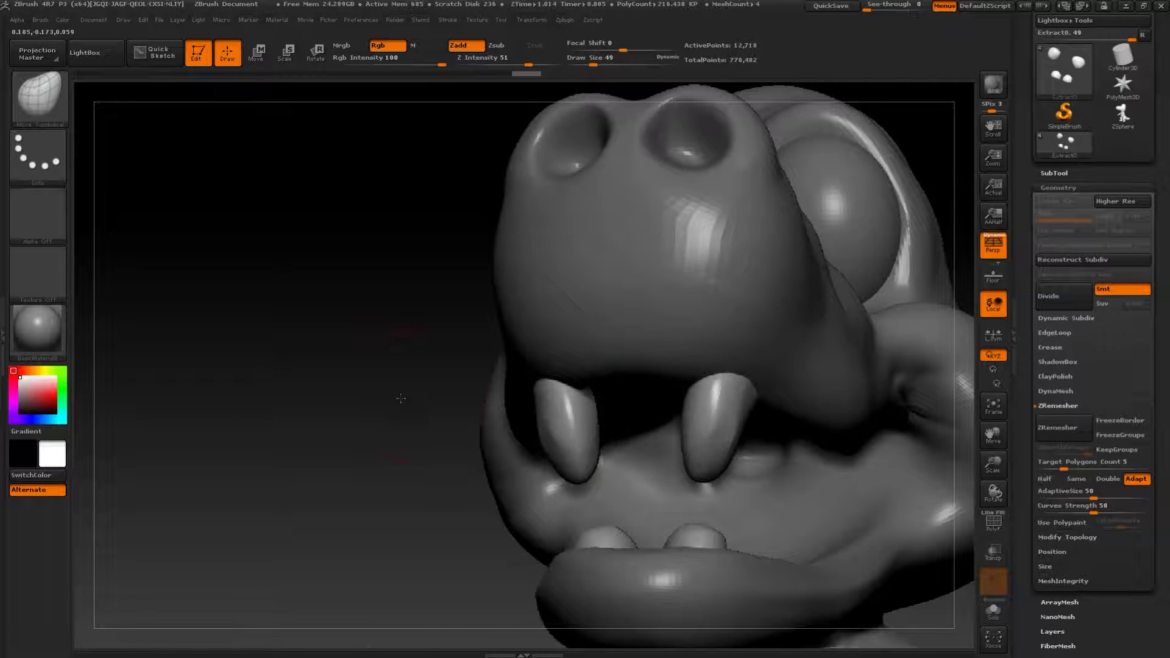
pyautogui.moveTo(389, 397); pyautogui.dragTo(518, 395)
pyautogui.moveTo(699, 383); pyautogui.dragTo(688, 388)
pyautogui.moveTo(732, 443); pyautogui.dragTo(710, 466)
pyautogui.moveTo(872, 439); pyautogui.dragTo(725, 436)
pyautogui.moveTo(341, 482); pyautogui.dragTo(695, 448)
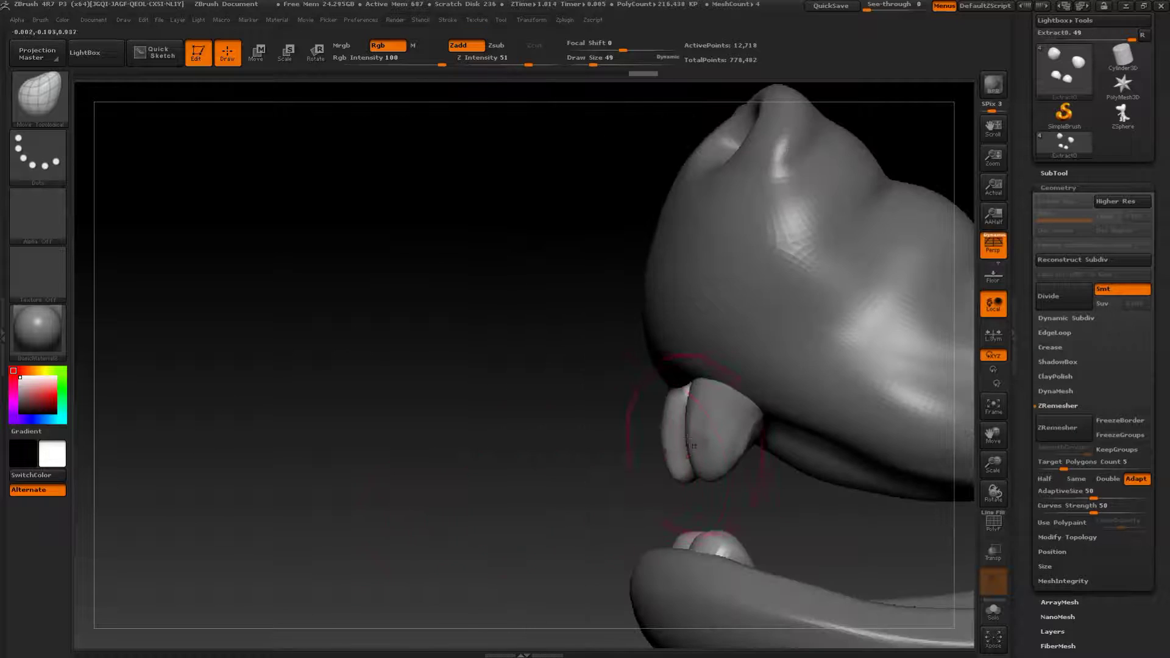
pyautogui.press('shift')
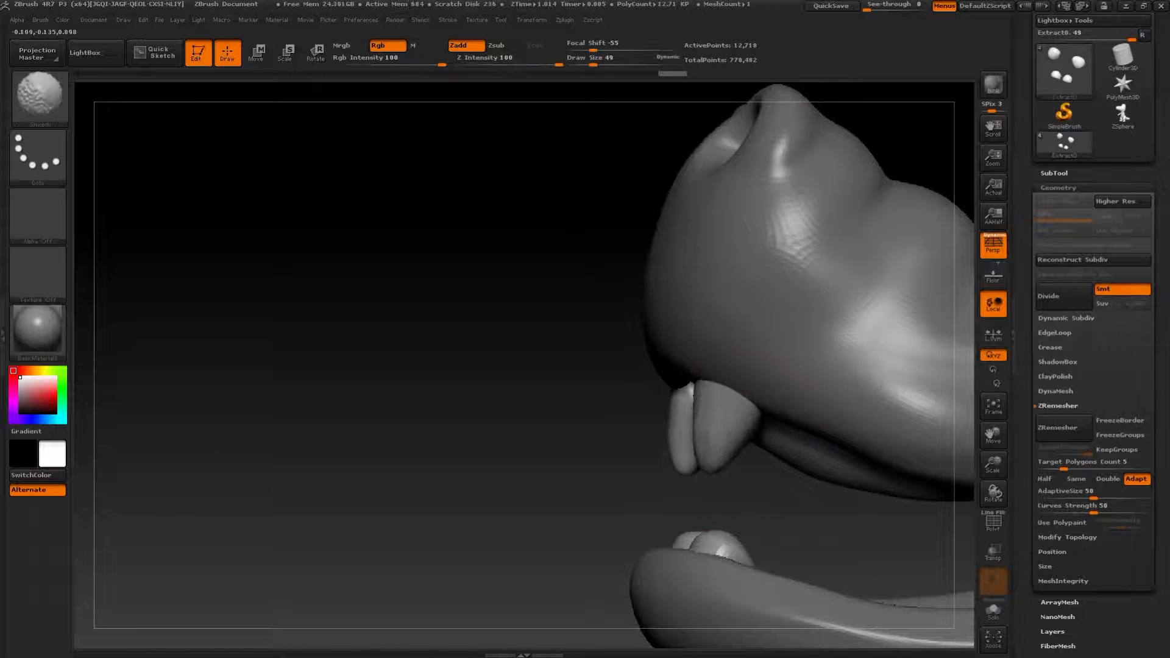
pyautogui.moveTo(546, 431); pyautogui.dragTo(772, 404)
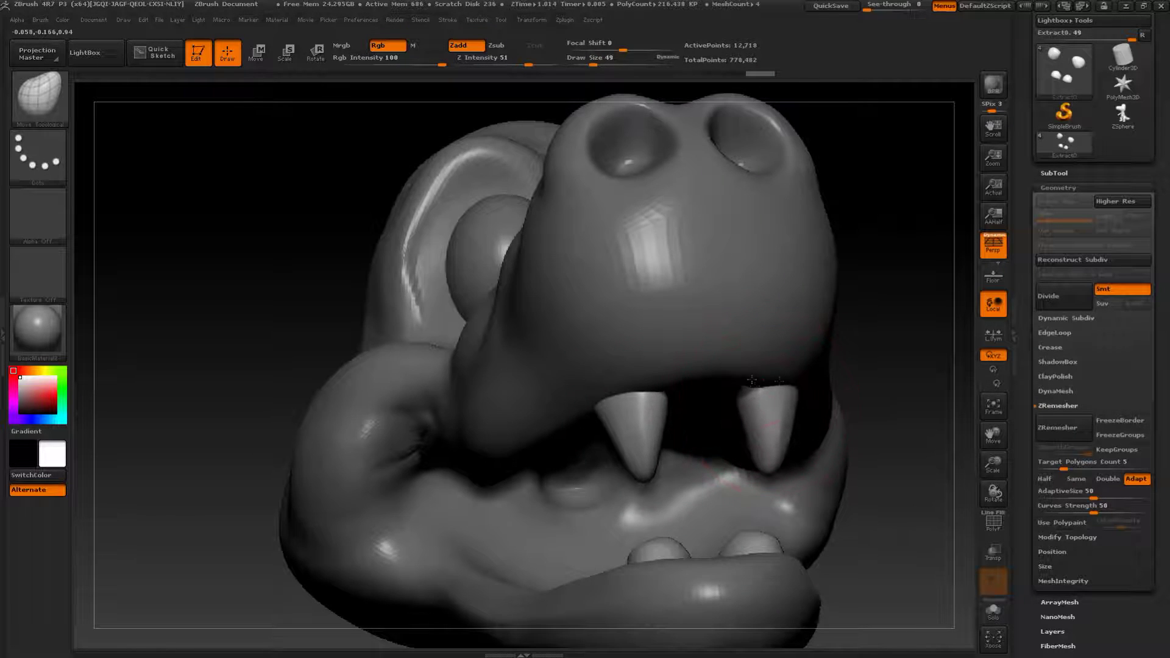
# - Adjust the upper fangs beneath the snout with the Move Topological brush, enlarging it to draw size 77
pyautogui.keyDown('alt'); pyautogui.moveTo(896, 380); pyautogui.dragTo(878, 268); pyautogui.keyUp('alt')
pyautogui.moveTo(810, 365)
pyautogui.mouseDown()
pyautogui.moveTo(469, 484)
pyautogui.moveTo(465, 550)
pyautogui.moveTo(439, 486)
pyautogui.moveTo(449, 400)
pyautogui.moveTo(750, 266)
pyautogui.mouseUp()
pyautogui.moveTo(686, 316); pyautogui.dragTo(698, 308)
pyautogui.moveTo(768, 274)
pyautogui.mouseDown()
pyautogui.moveTo(416, 360)
pyautogui.moveTo(663, 301)
pyautogui.moveTo(688, 310)
pyautogui.mouseUp()
pyautogui.press('s')
pyautogui.moveTo(317, 449); pyautogui.dragTo(213, 427)
pyautogui.press('s')
pyautogui.moveTo(669, 343); pyautogui.dragTo(724, 329)
pyautogui.moveTo(474, 494)
pyautogui.mouseDown()
pyautogui.moveTo(465, 379)
pyautogui.moveTo(415, 342)
pyautogui.moveTo(428, 405)
pyautogui.mouseUp()
# - Mask the lower teeth and shift the upper fangs forward along the snout with the Transpose move line
pyautogui.press('w')
pyautogui.moveTo(666, 295)
pyautogui.mouseDown()
pyautogui.moveTo(668, 357)
pyautogui.moveTo(641, 322)
pyautogui.mouseUp()
pyautogui.hotkey('ctrl', 'z')
pyautogui.keyDown('ctrl'); pyautogui.moveTo(600, 401); pyautogui.dragTo(575, 381); pyautogui.keyUp('ctrl')
pyautogui.moveTo(660, 328); pyautogui.dragTo(645, 316)
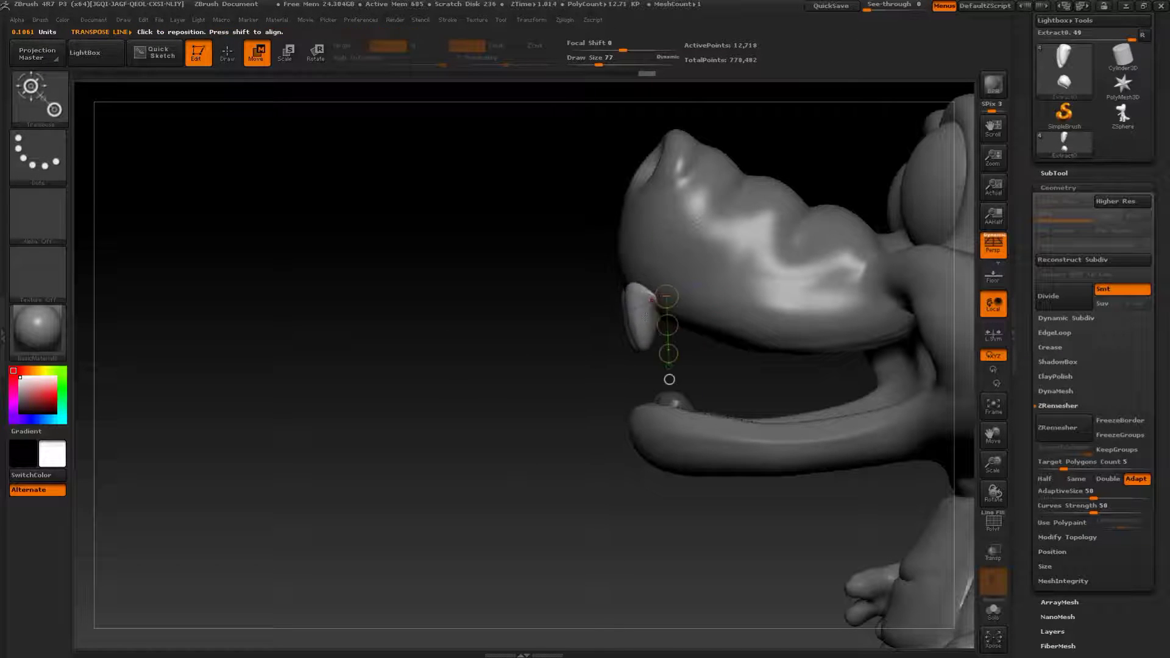
pyautogui.press('q')
# - Select the body subtool and pull the snout's front outward over the upper fangs with the Move Topological brush
pyautogui.keyDown('alt'); pyautogui.moveTo(459, 317); pyautogui.dragTo(429, 384); pyautogui.keyUp('alt')
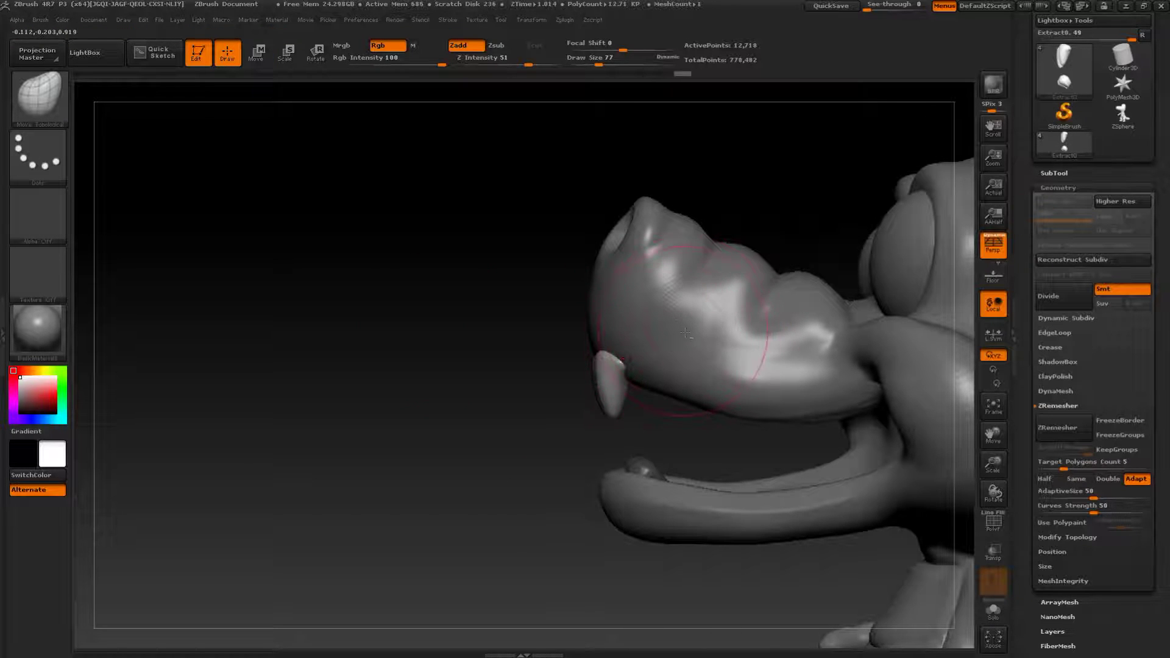
pyautogui.keyDown('alt'); pyautogui.click(695, 335); pyautogui.keyUp('alt')
pyautogui.press('s')
pyautogui.moveTo(579, 308)
pyautogui.mouseDown()
pyautogui.moveTo(618, 309)
pyautogui.moveTo(572, 308)
pyautogui.moveTo(612, 295)
pyautogui.mouseUp()
# - Refine the nostril ridge and snout front with the Move Topological brush at draw sizes 44 and 132
pyautogui.press('s')
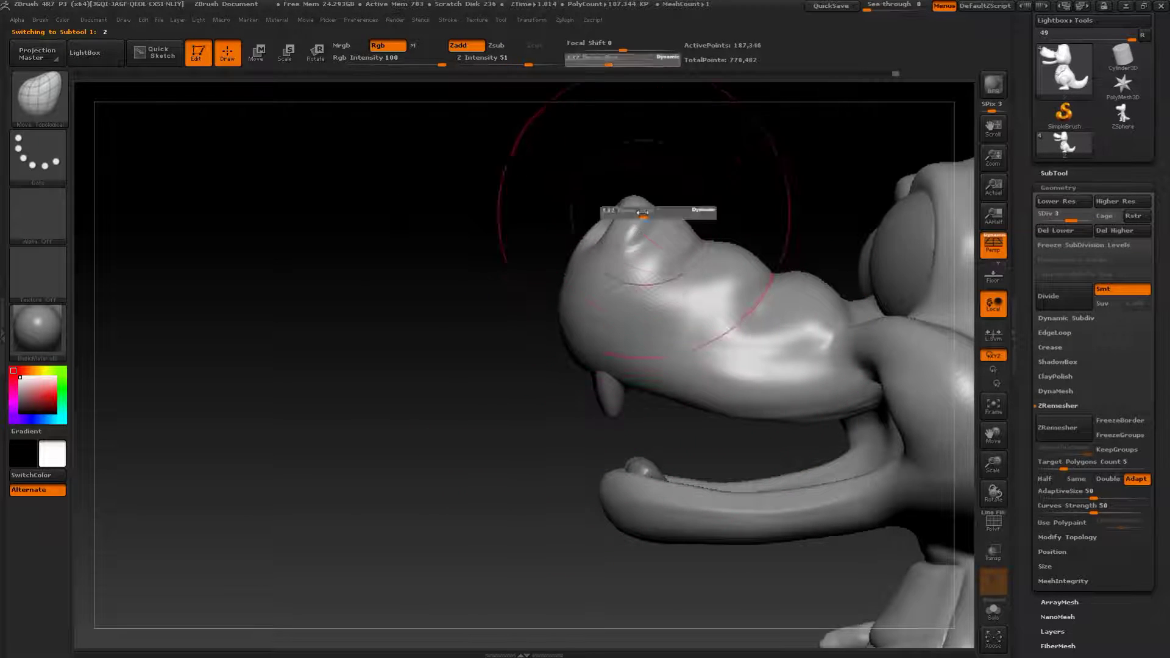
pyautogui.moveTo(634, 157); pyautogui.dragTo(707, 192)
pyautogui.press('s')
pyautogui.moveTo(622, 193); pyautogui.dragTo(592, 191)
pyautogui.press('shift')
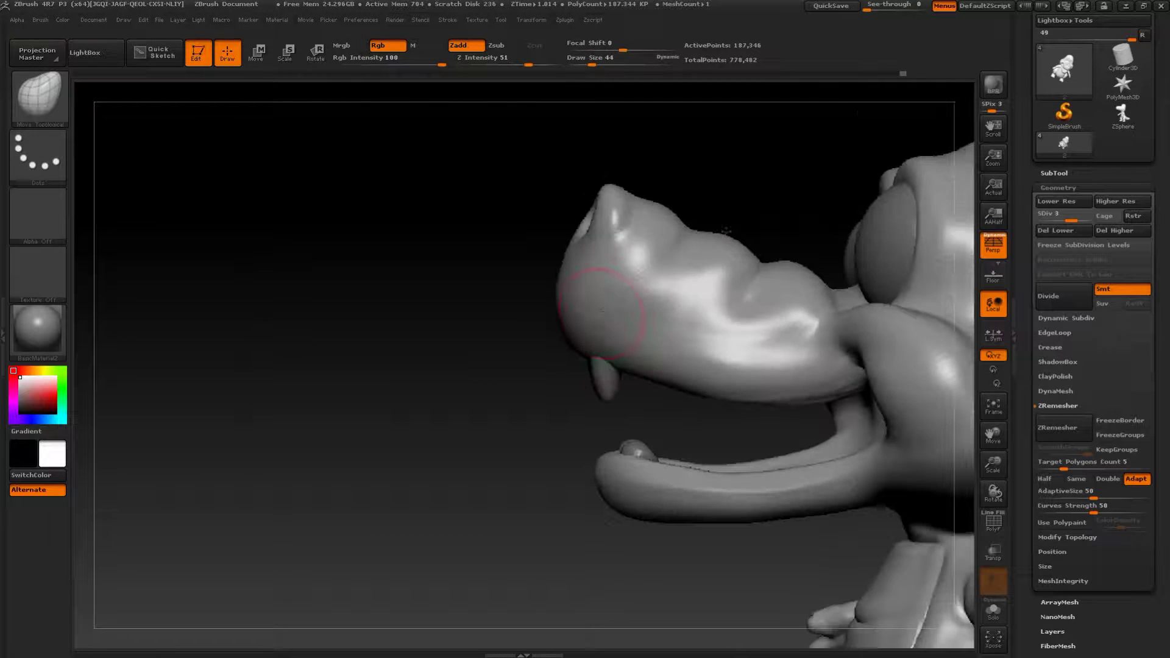
pyautogui.press('s')
pyautogui.moveTo(585, 321); pyautogui.dragTo(615, 322)
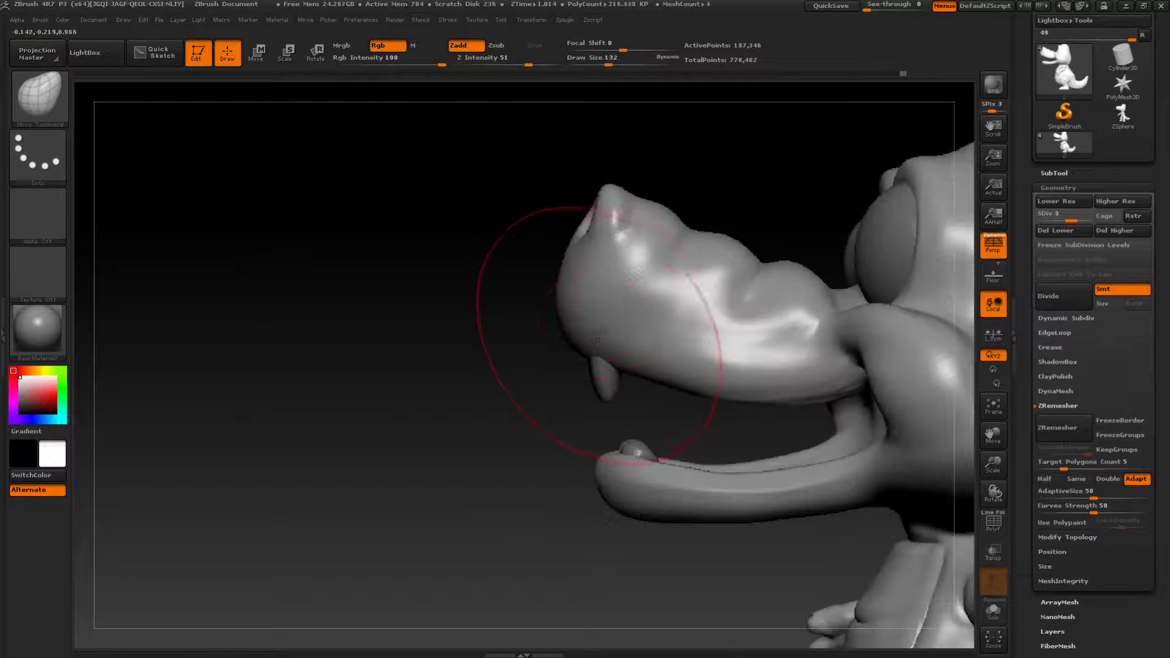
# - Reshape the upper lip and gum around the base of the upper fangs with Move Topological at draw size 35
pyautogui.moveTo(390, 457)
pyautogui.keyDown('alt'); pyautogui.mouseDown()
pyautogui.moveTo(357, 393)
pyautogui.moveTo(405, 393)
pyautogui.moveTo(375, 395)
pyautogui.moveTo(416, 436)
pyautogui.moveTo(624, 251)
pyautogui.moveTo(624, 359)
pyautogui.moveTo(595, 379)
pyautogui.moveTo(583, 365)
pyautogui.mouseUp(); pyautogui.keyUp('alt')
pyautogui.press('s')
pyautogui.press('s')
pyautogui.moveTo(749, 281)
pyautogui.mouseDown()
pyautogui.moveTo(700, 301)
pyautogui.moveTo(740, 286)
pyautogui.mouseUp()
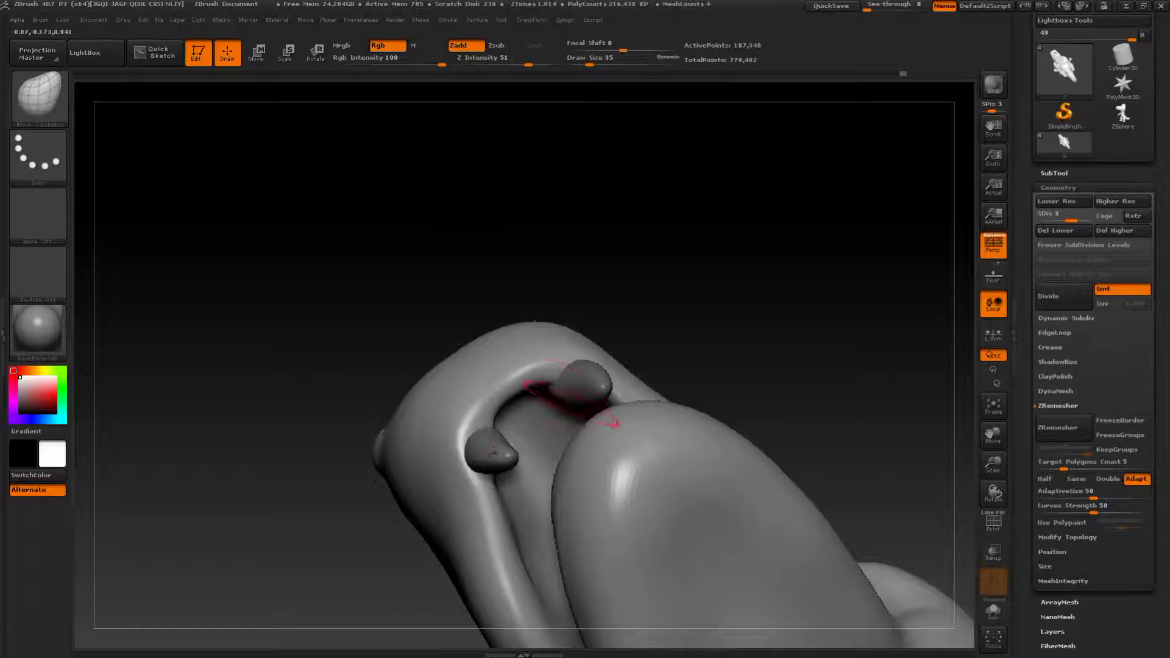
pyautogui.moveTo(559, 412); pyautogui.dragTo(655, 385)
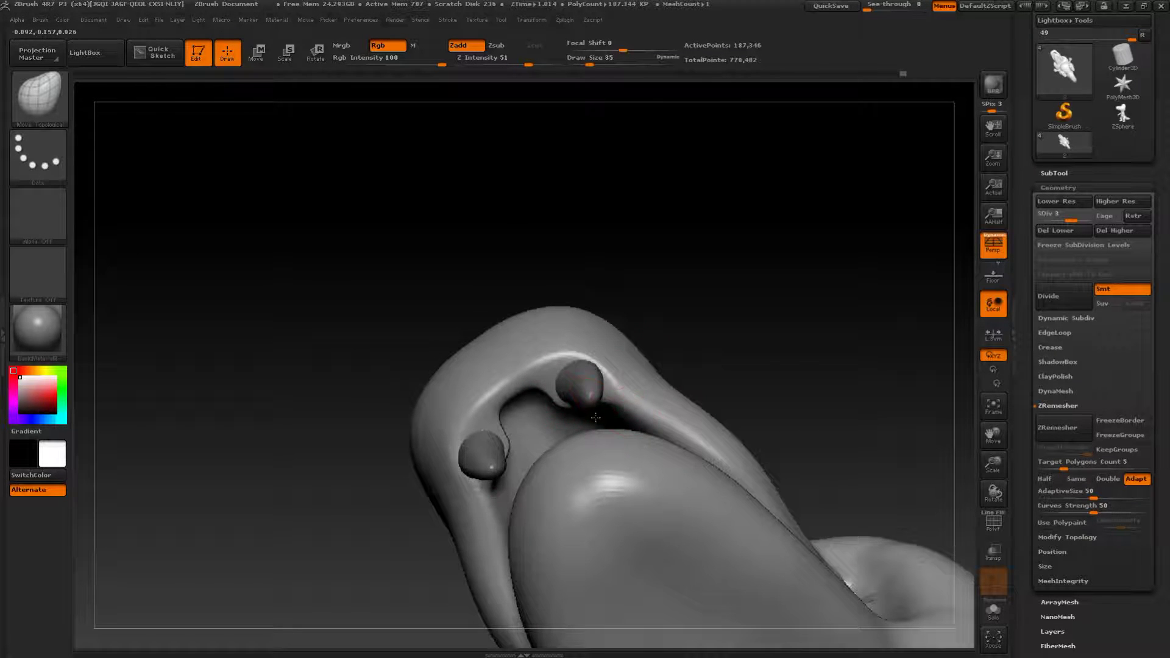
pyautogui.moveTo(608, 424); pyautogui.dragTo(596, 379)
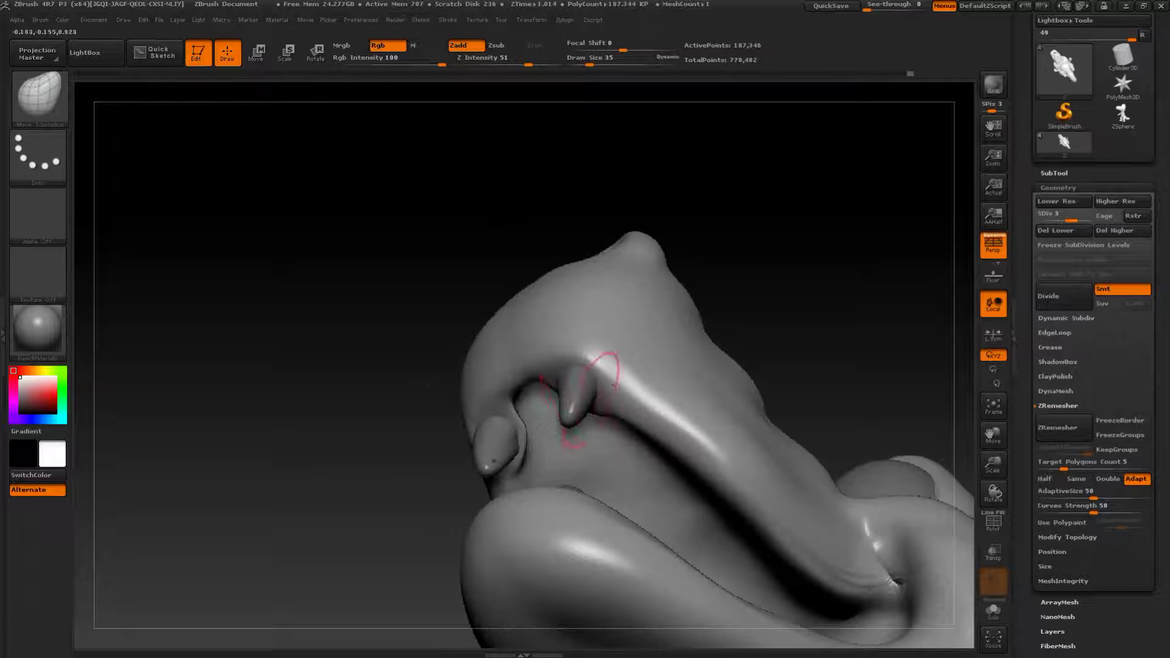
pyautogui.press('shift')
pyautogui.moveTo(524, 436); pyautogui.dragTo(378, 473)
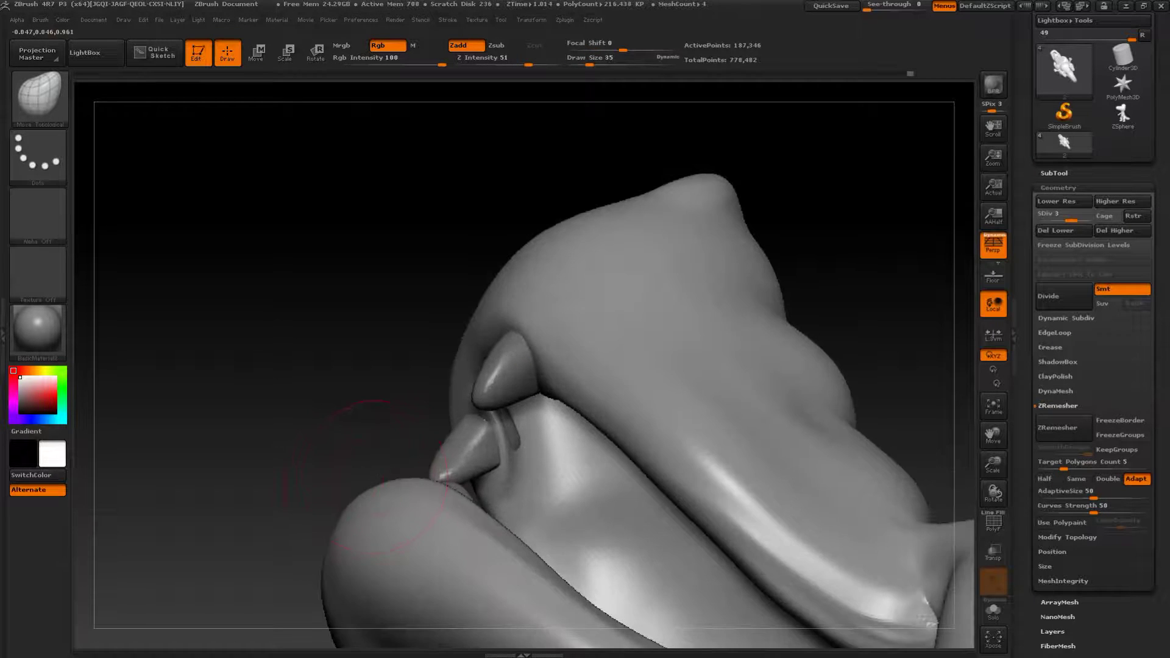
# - Build up and smooth the gum behind the upper fangs with the ClayBuildup brush at draw size 25
pyautogui.press('b')
pyautogui.click(102, 306)
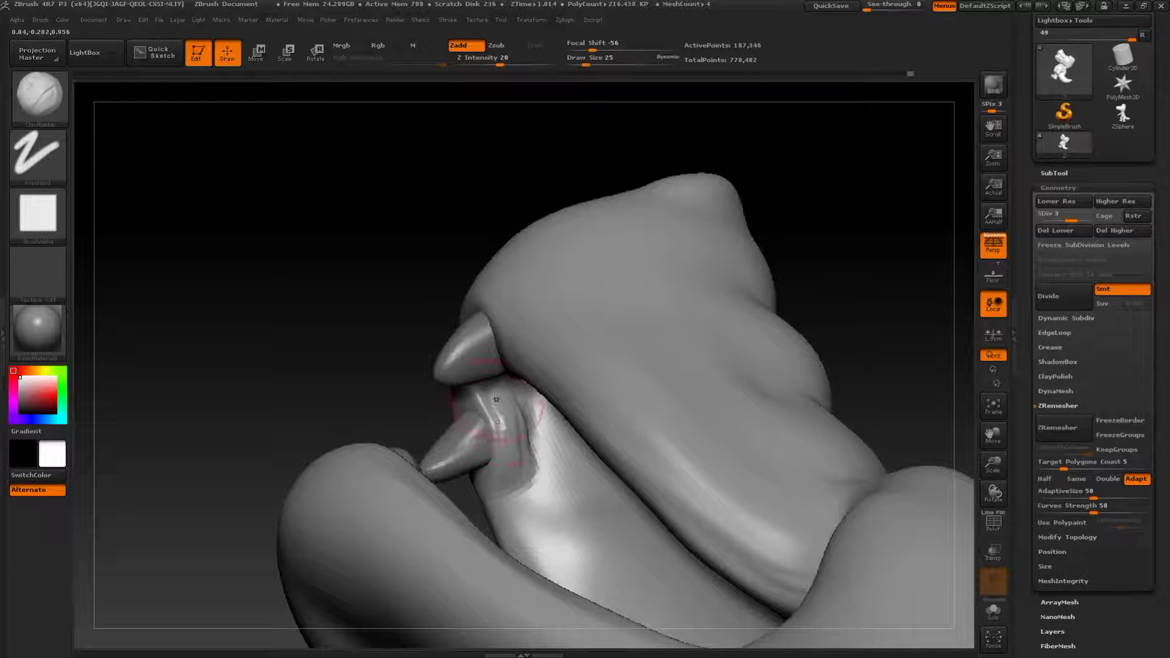
pyautogui.press('shift')
# - Save the sculpt as a ZTool file in the DRAGON CARTOON BABY folder
pyautogui.moveTo(854, 292)
pyautogui.mouseDown()
pyautogui.moveTo(781, 287)
pyautogui.moveTo(821, 366)
pyautogui.moveTo(792, 305)
pyautogui.moveTo(851, 330)
pyautogui.moveTo(844, 308)
pyautogui.moveTo(860, 316)
pyautogui.moveTo(797, 334)
pyautogui.moveTo(812, 335)
pyautogui.moveTo(829, 324)
pyautogui.moveTo(778, 319)
pyautogui.moveTo(758, 339)
pyautogui.moveTo(825, 325)
pyautogui.moveTo(849, 352)
pyautogui.moveTo(847, 317)
pyautogui.mouseUp()
pyautogui.moveTo(1168, 169); pyautogui.dragTo(1165, 263)
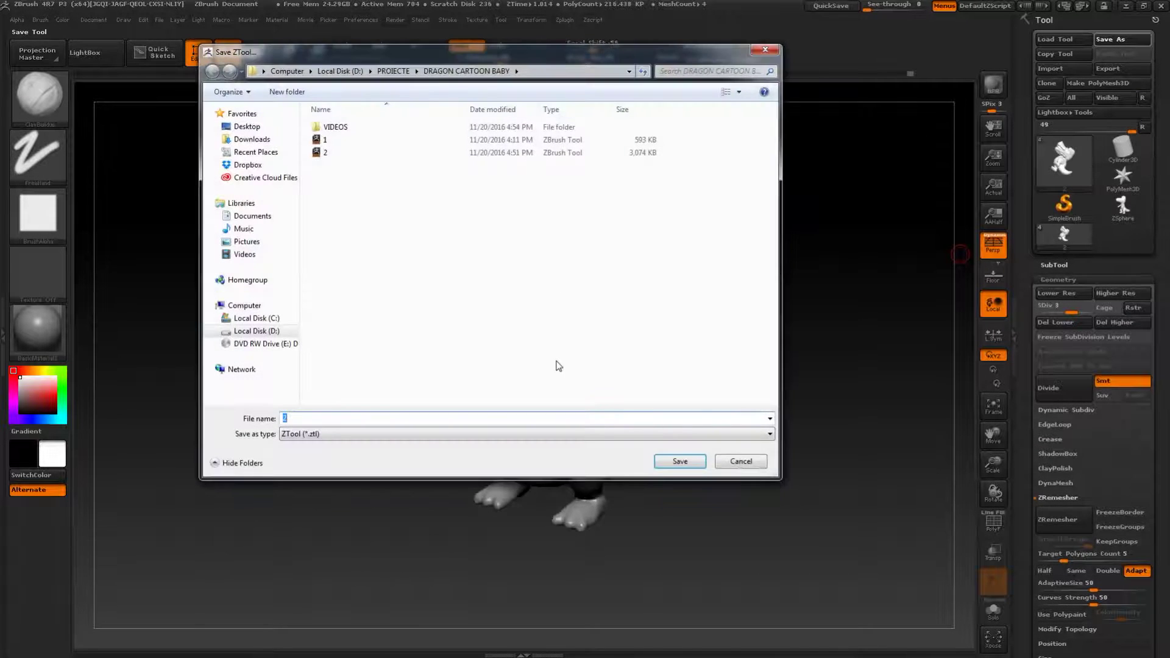
pyautogui.press('Return')
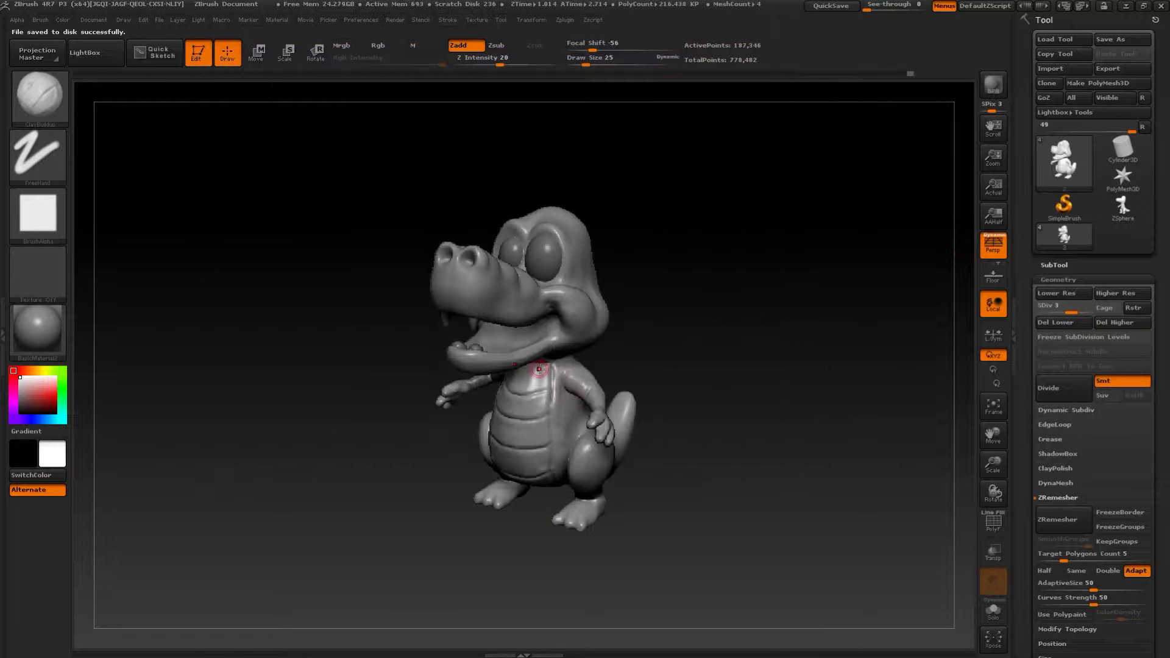
# - Select the teeth subtool and pull the lower teeth up into pointed fangs with Move Topological at draw size 25
pyautogui.keyDown('alt'); pyautogui.moveTo(777, 283); pyautogui.dragTo(274, 421); pyautogui.keyUp('alt')
pyautogui.keyDown('alt'); pyautogui.click(571, 311); pyautogui.keyUp('alt')
pyautogui.moveTo(376, 379); pyautogui.dragTo(696, 345)
pyautogui.moveTo(438, 420)
pyautogui.keyDown('alt'); pyautogui.mouseDown()
pyautogui.moveTo(448, 466)
pyautogui.moveTo(451, 444)
pyautogui.moveTo(480, 450)
pyautogui.mouseUp(); pyautogui.keyUp('alt')
pyautogui.press('b')
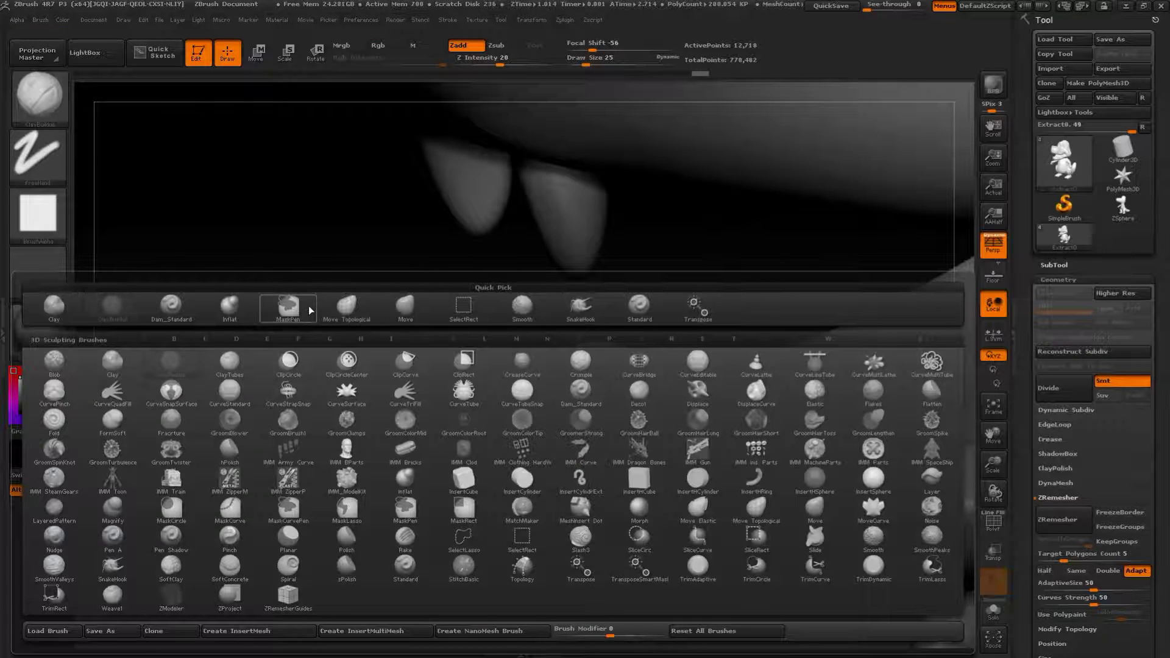
pyautogui.press('s')
pyautogui.press('m')
pyautogui.moveTo(647, 373); pyautogui.dragTo(638, 294)
pyautogui.moveTo(470, 465); pyautogui.dragTo(426, 468)
pyautogui.keyDown('shift'); pyautogui.moveTo(709, 424); pyautogui.dragTo(722, 431); pyautogui.keyUp('shift')
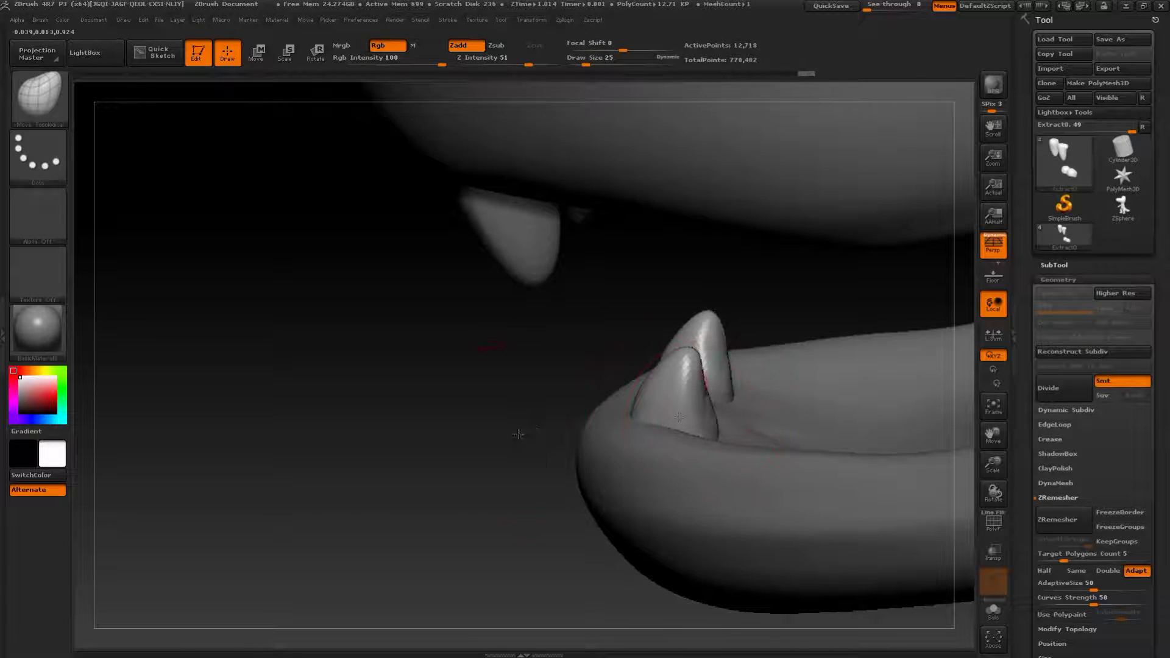
# - Smooth and slim the lower fangs and adjust their bases with the Move Topological brush at draw size 23
pyautogui.moveTo(503, 435); pyautogui.dragTo(707, 393)
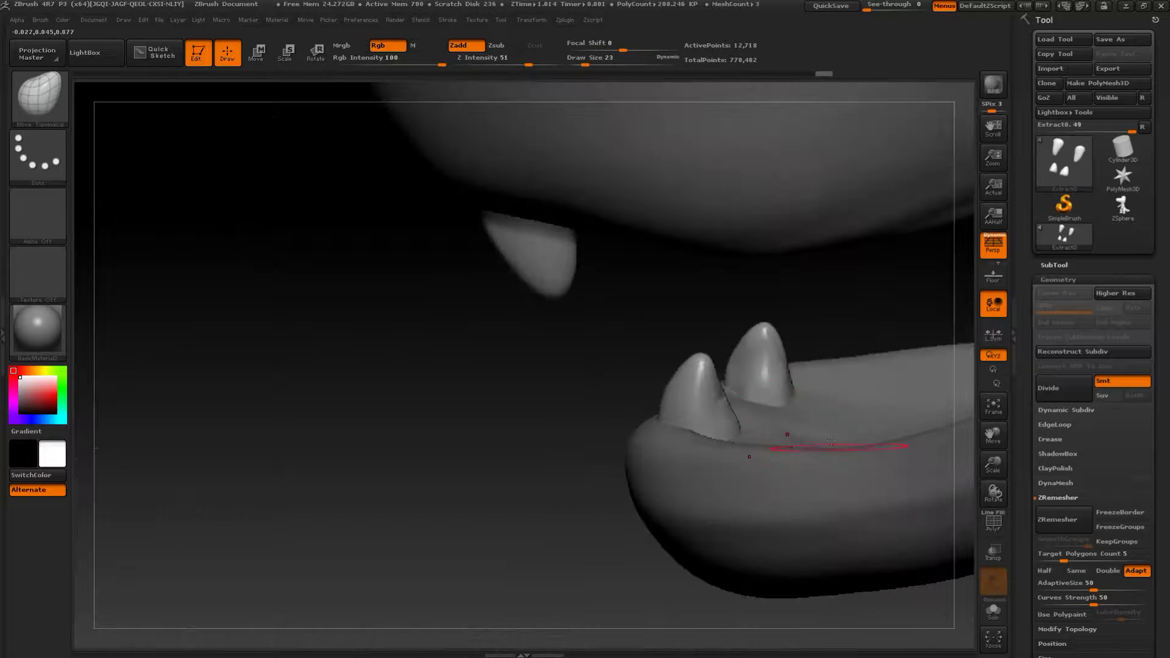
pyautogui.keyDown('shift'); pyautogui.moveTo(715, 405); pyautogui.dragTo(701, 367); pyautogui.keyUp('shift')
pyautogui.moveTo(588, 361); pyautogui.dragTo(670, 420)
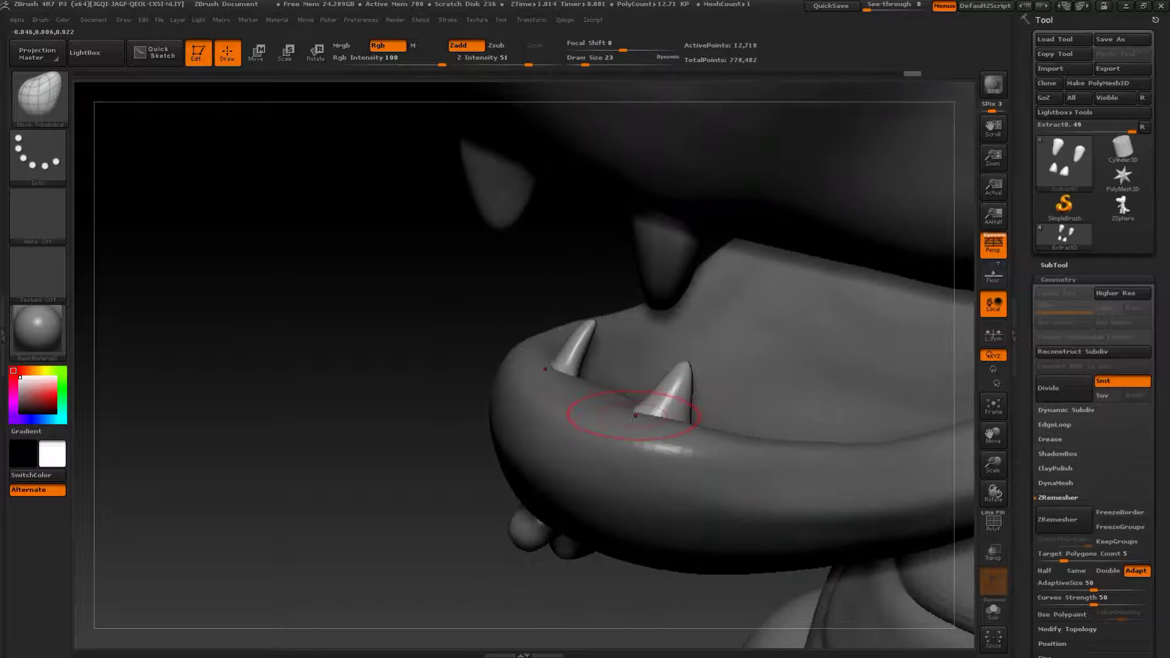
pyautogui.keyDown('alt'); pyautogui.moveTo(379, 553); pyautogui.dragTo(789, 319); pyautogui.keyUp('alt')
pyautogui.keyDown('alt'); pyautogui.moveTo(862, 256); pyautogui.dragTo(812, 304); pyautogui.keyUp('alt')
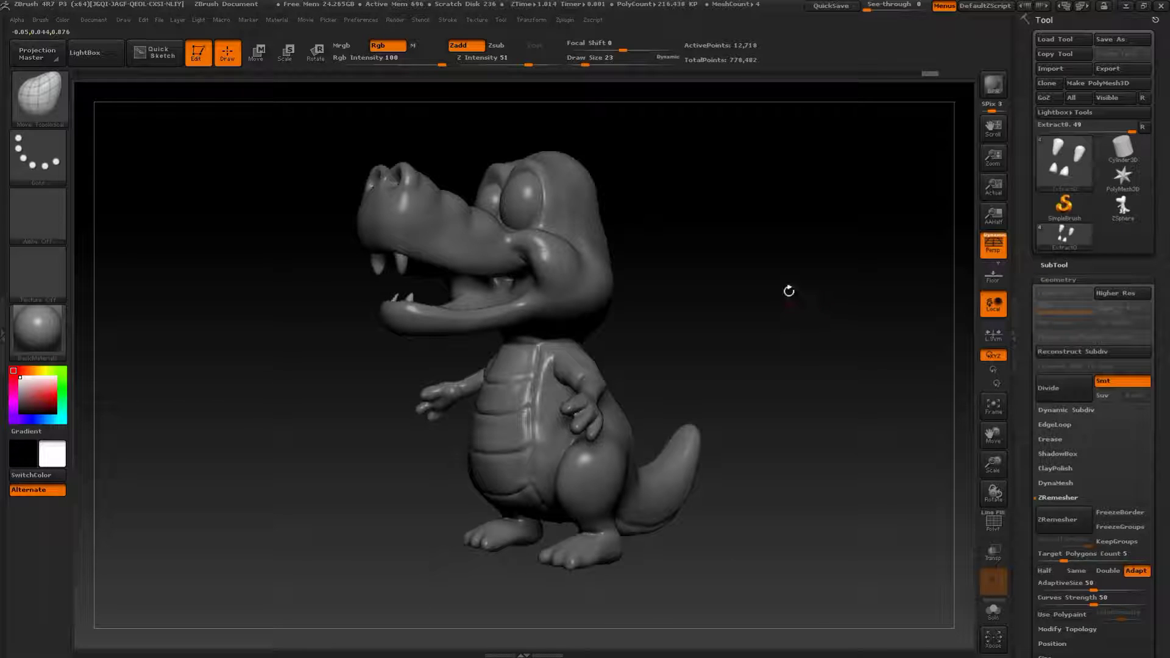
pyautogui.moveTo(786, 469); pyautogui.dragTo(717, 481)
pyautogui.moveTo(808, 373); pyautogui.dragTo(701, 382)
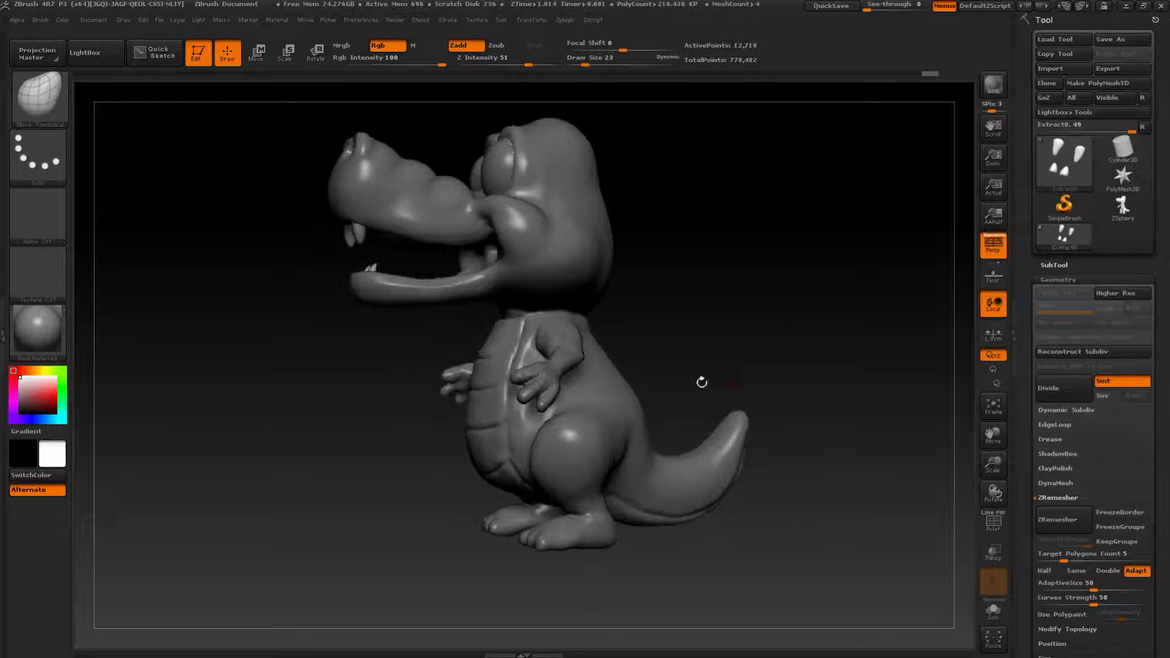
# - Duplicate the crocodile body subtool, select the copy below the original, and show the copy on its own
pyautogui.click(1046, 266)
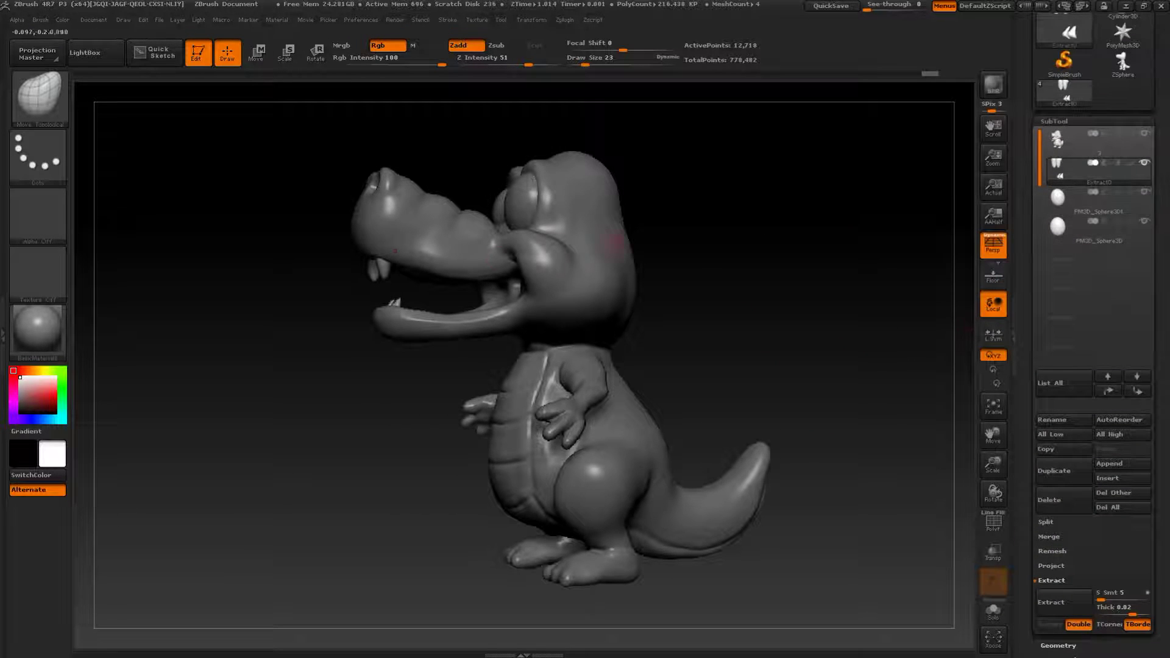
pyautogui.click(1056, 141)
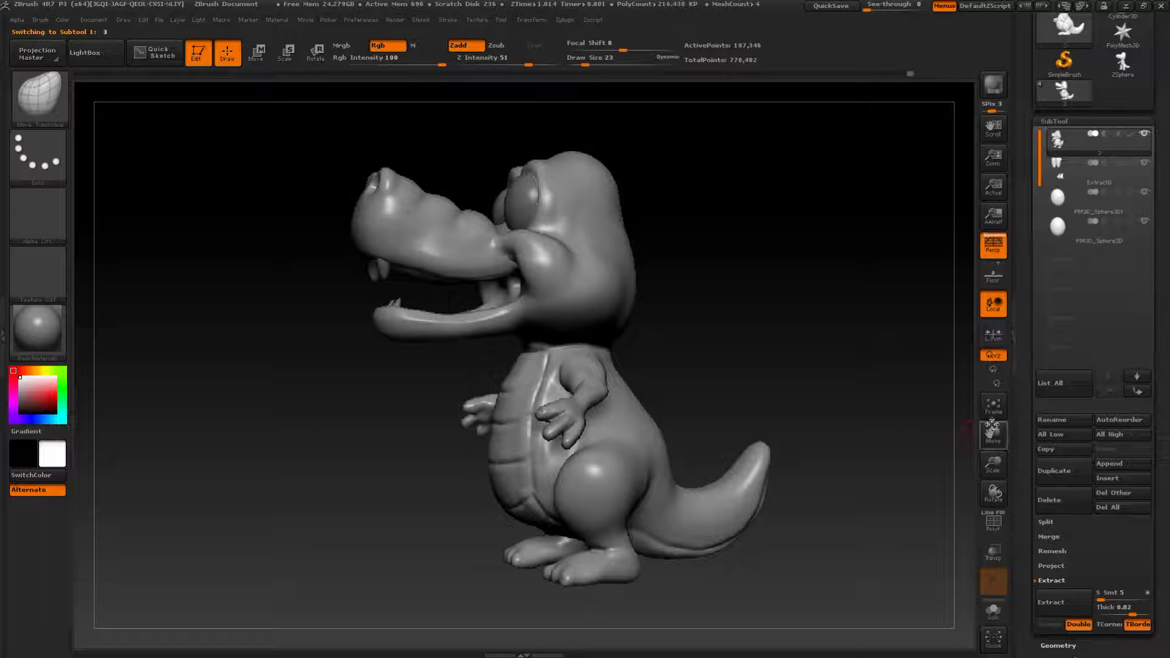
pyautogui.click(1049, 473)
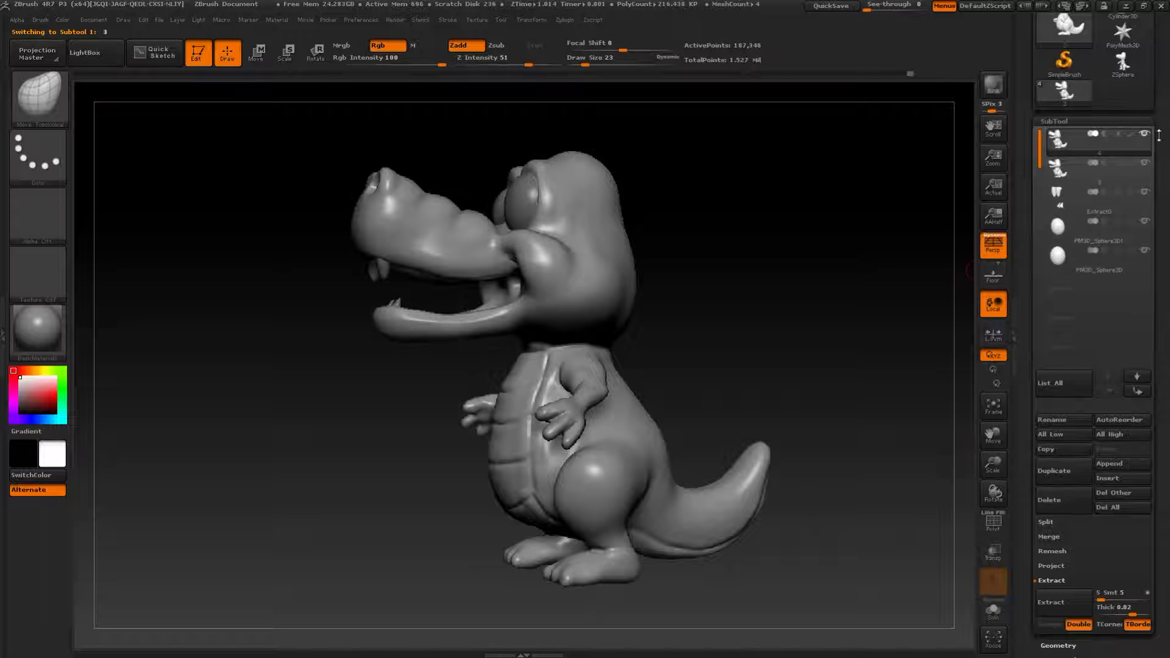
pyautogui.click(1058, 173)
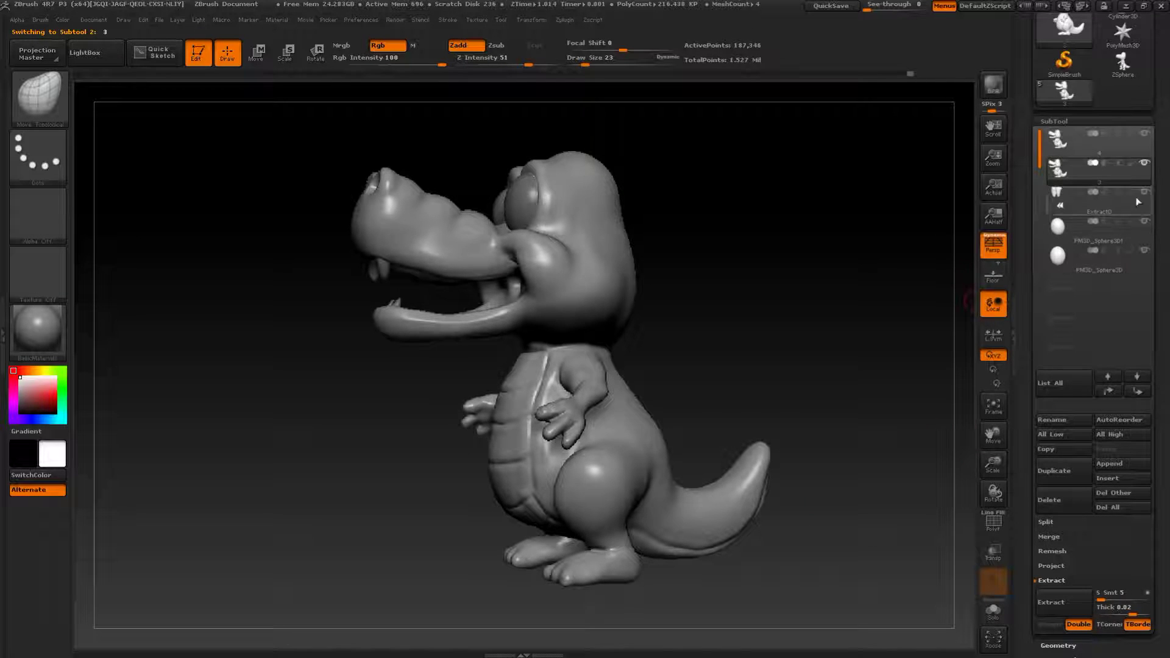
pyautogui.click(1144, 161)
pyautogui.keyDown('alt'); pyautogui.moveTo(798, 325); pyautogui.dragTo(791, 269); pyautogui.keyUp('alt')
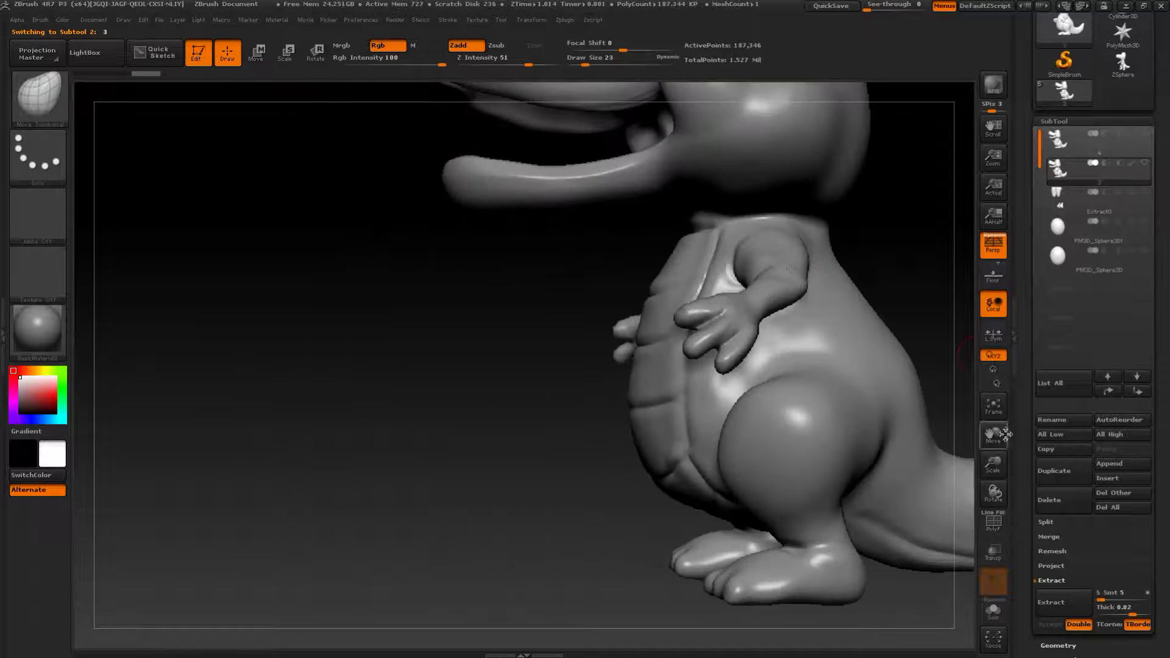
# - Set the draw size to 44 and mask the upper belly plates within their border grooves
pyautogui.click(994, 523)
pyautogui.moveTo(532, 488); pyautogui.dragTo(625, 439)
pyautogui.press('s')
pyautogui.moveTo(771, 385); pyautogui.dragTo(750, 371)
pyautogui.press('s')
pyautogui.keyDown('alt'); pyautogui.moveTo(756, 314); pyautogui.dragTo(767, 371); pyautogui.keyUp('alt')
pyautogui.moveTo(798, 287)
pyautogui.mouseDown()
pyautogui.moveTo(841, 276)
pyautogui.moveTo(736, 290)
pyautogui.mouseUp()
pyautogui.keyDown('ctrl'); pyautogui.moveTo(476, 320); pyautogui.dragTo(454, 536); pyautogui.keyUp('ctrl')
pyautogui.moveTo(542, 454)
pyautogui.keyDown('ctrl'); pyautogui.mouseDown()
pyautogui.moveTo(526, 551)
pyautogui.moveTo(536, 553)
pyautogui.mouseUp(); pyautogui.keyUp('ctrl')
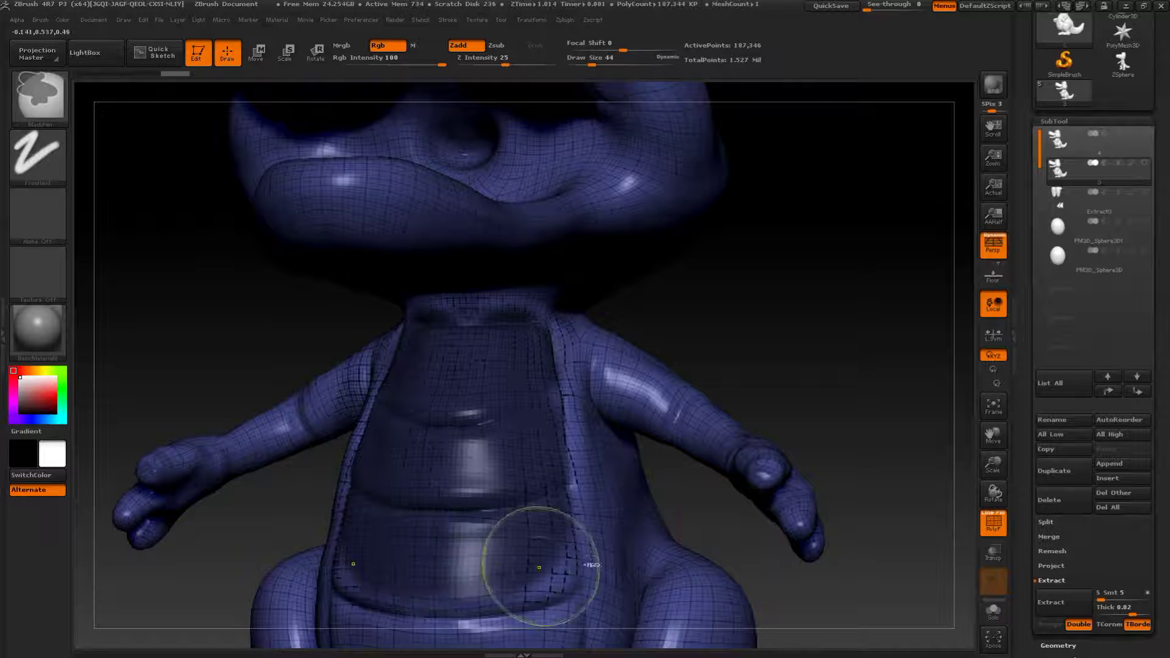
# - Extend the mask over the lower belly plates and down between the legs
pyautogui.click(994, 523)
pyautogui.moveTo(828, 397); pyautogui.dragTo(919, 194)
pyautogui.moveTo(614, 305)
pyautogui.keyDown('ctrl'); pyautogui.mouseDown()
pyautogui.moveTo(582, 420)
pyautogui.moveTo(539, 463)
pyautogui.moveTo(622, 486)
pyautogui.mouseUp(); pyautogui.keyUp('ctrl')
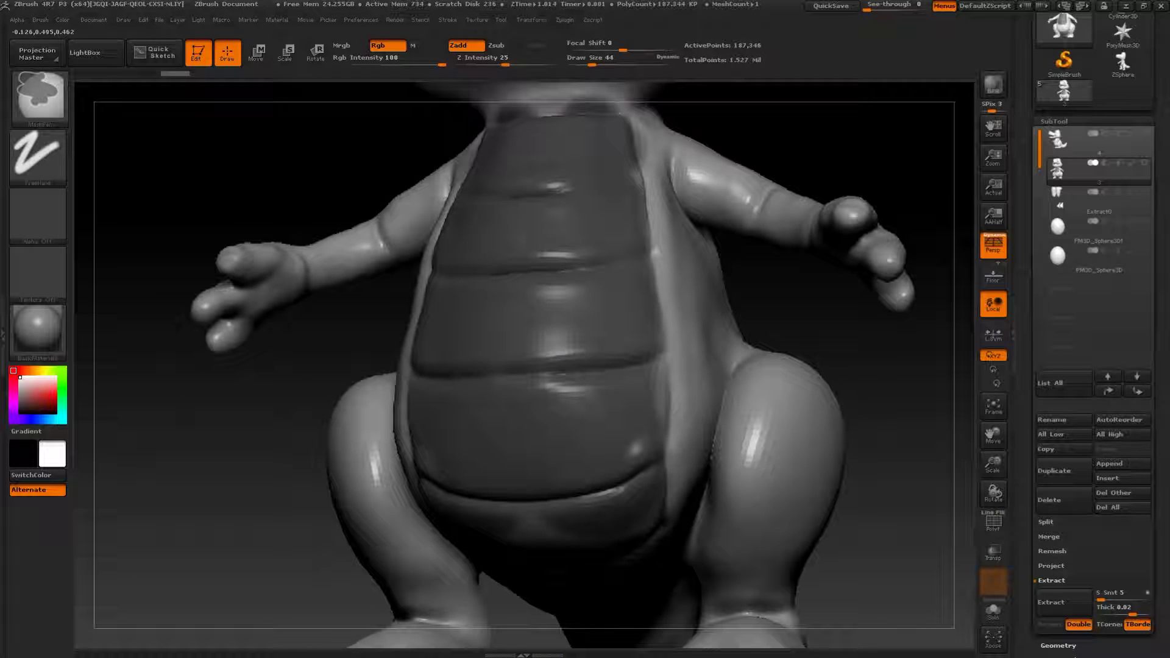
pyautogui.keyDown('alt'); pyautogui.moveTo(808, 268); pyautogui.dragTo(809, 194); pyautogui.keyUp('alt')
pyautogui.moveTo(835, 542)
pyautogui.mouseDown()
pyautogui.moveTo(861, 418)
pyautogui.moveTo(835, 341)
pyautogui.mouseUp()
pyautogui.keyDown('ctrl'); pyautogui.moveTo(548, 284); pyautogui.dragTo(578, 272); pyautogui.keyUp('ctrl')
pyautogui.moveTo(490, 277)
pyautogui.keyDown('ctrl'); pyautogui.mouseDown()
pyautogui.moveTo(475, 262)
pyautogui.moveTo(539, 341)
pyautogui.moveTo(549, 551)
pyautogui.mouseUp(); pyautogui.keyUp('ctrl')
# - Mask the underside strip of the tail out to its tip, following the groove along its edges
pyautogui.keyDown('alt'); pyautogui.moveTo(696, 622); pyautogui.dragTo(702, 376); pyautogui.keyUp('alt')
pyautogui.moveTo(596, 195)
pyautogui.keyDown('ctrl'); pyautogui.mouseDown()
pyautogui.moveTo(588, 298)
pyautogui.moveTo(550, 408)
pyautogui.mouseUp(); pyautogui.keyUp('ctrl')
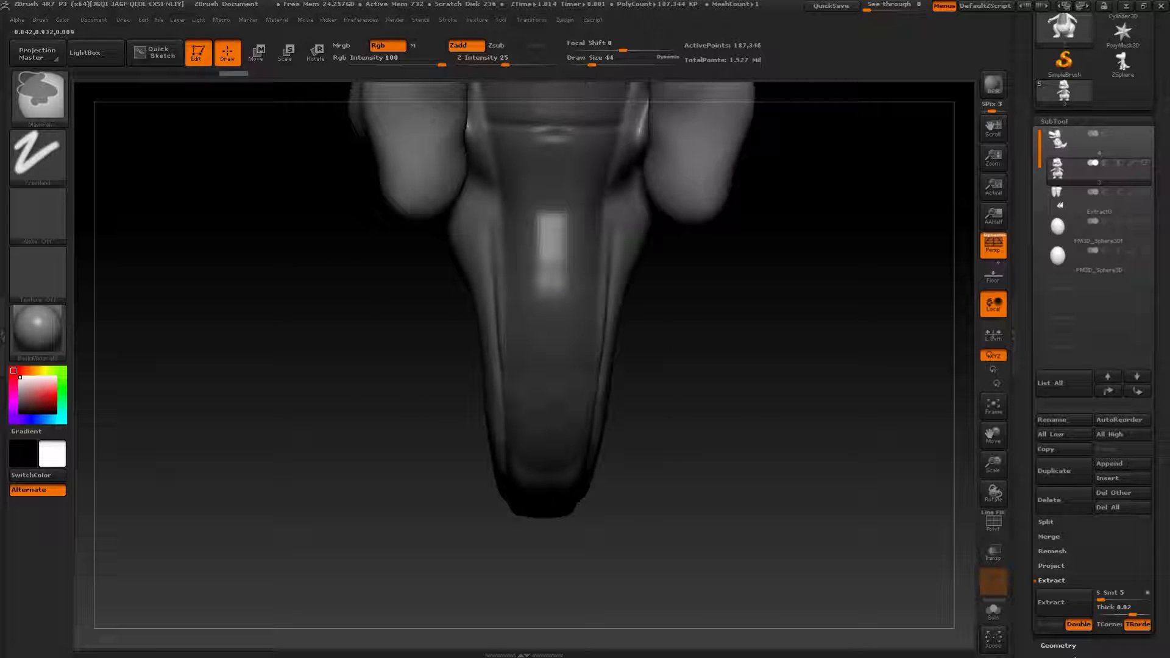
pyautogui.moveTo(748, 609); pyautogui.dragTo(750, 392)
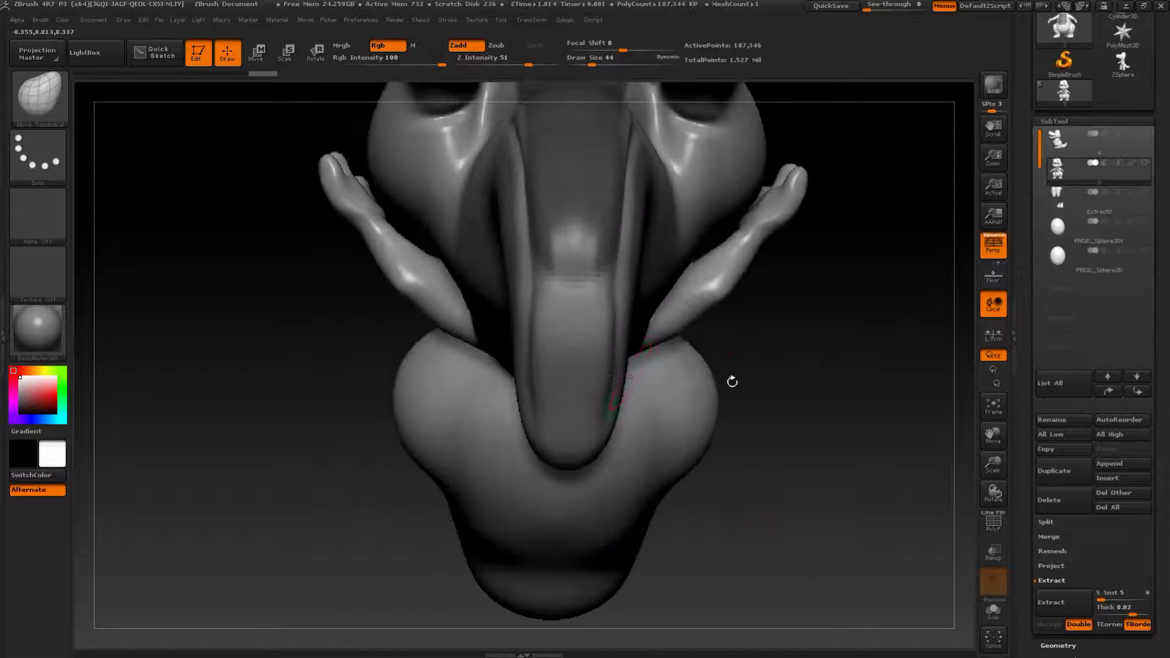
pyautogui.keyDown('ctrl'); pyautogui.moveTo(560, 268); pyautogui.dragTo(568, 407); pyautogui.keyUp('ctrl')
pyautogui.moveTo(778, 403); pyautogui.dragTo(653, 359)
pyautogui.moveTo(661, 212)
pyautogui.keyDown('ctrl'); pyautogui.keyDown('alt'); pyautogui.mouseDown()
pyautogui.moveTo(647, 268)
pyautogui.moveTo(669, 436)
pyautogui.mouseUp(); pyautogui.keyUp('alt'); pyautogui.keyUp('ctrl')
pyautogui.moveTo(677, 485); pyautogui.dragTo(561, 411)
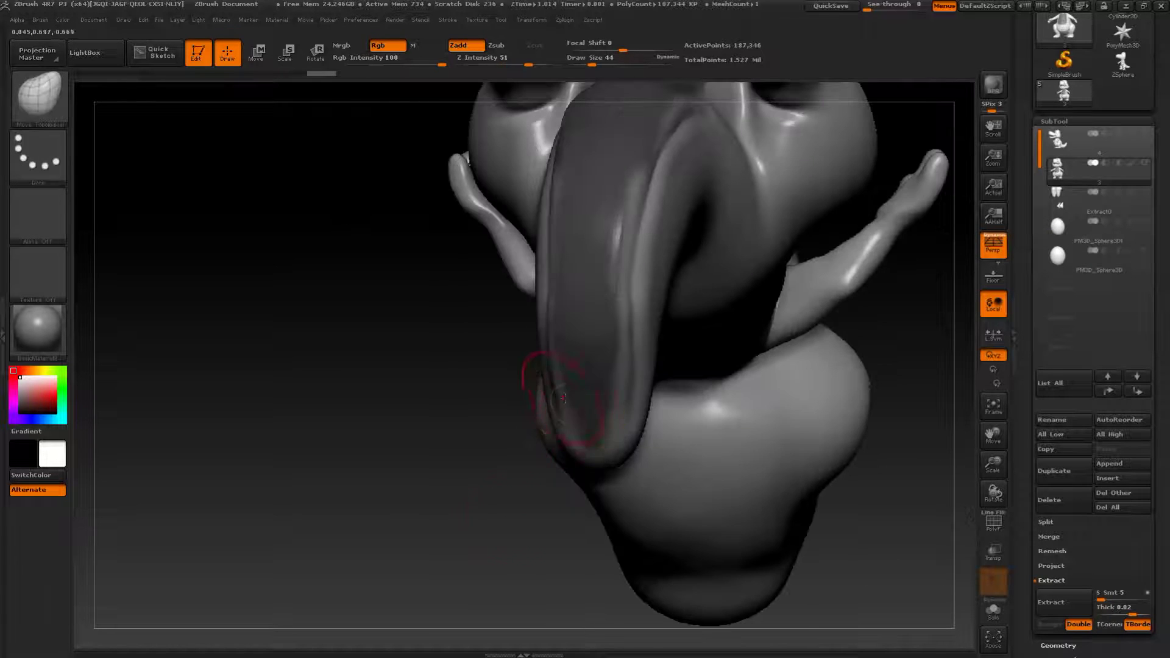
pyautogui.moveTo(600, 234)
pyautogui.keyDown('ctrl'); pyautogui.mouseDown()
pyautogui.moveTo(583, 380)
pyautogui.moveTo(588, 213)
pyautogui.mouseUp(); pyautogui.keyUp('ctrl')
pyautogui.moveTo(482, 274); pyautogui.dragTo(622, 262)
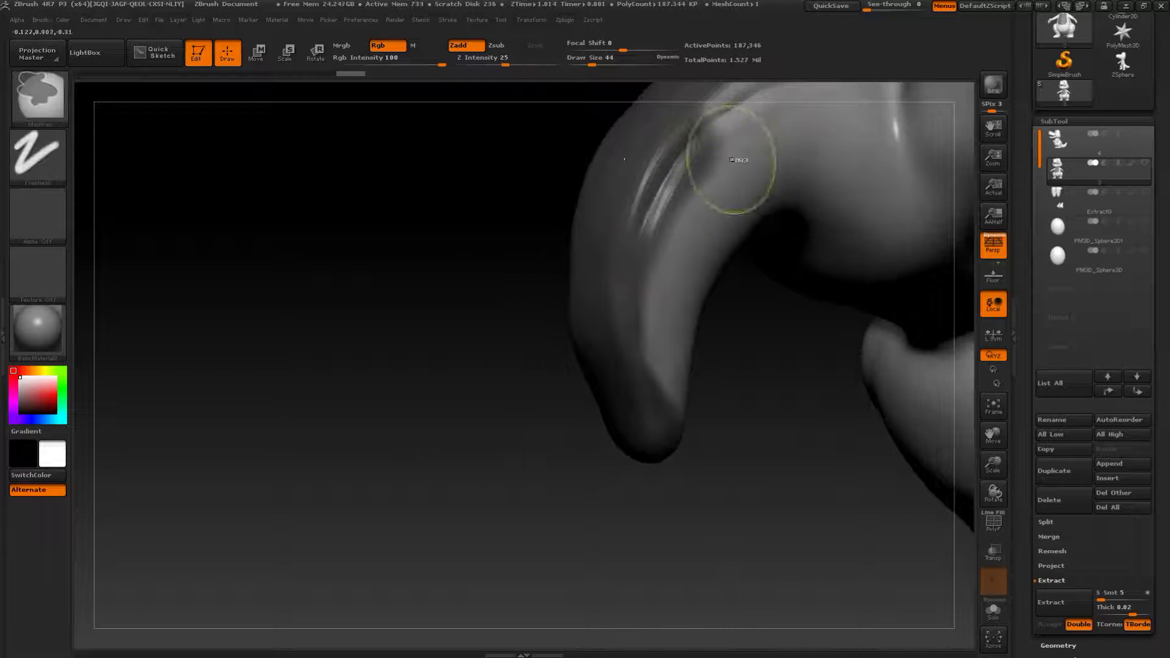
# - Clean up the mask's edge along the side and tip of the tail with draw size 18
pyautogui.keyDown('ctrl'); pyautogui.keyDown('alt'); pyautogui.moveTo(721, 164); pyautogui.dragTo(710, 186); pyautogui.keyUp('alt'); pyautogui.keyUp('ctrl')
pyautogui.press('s')
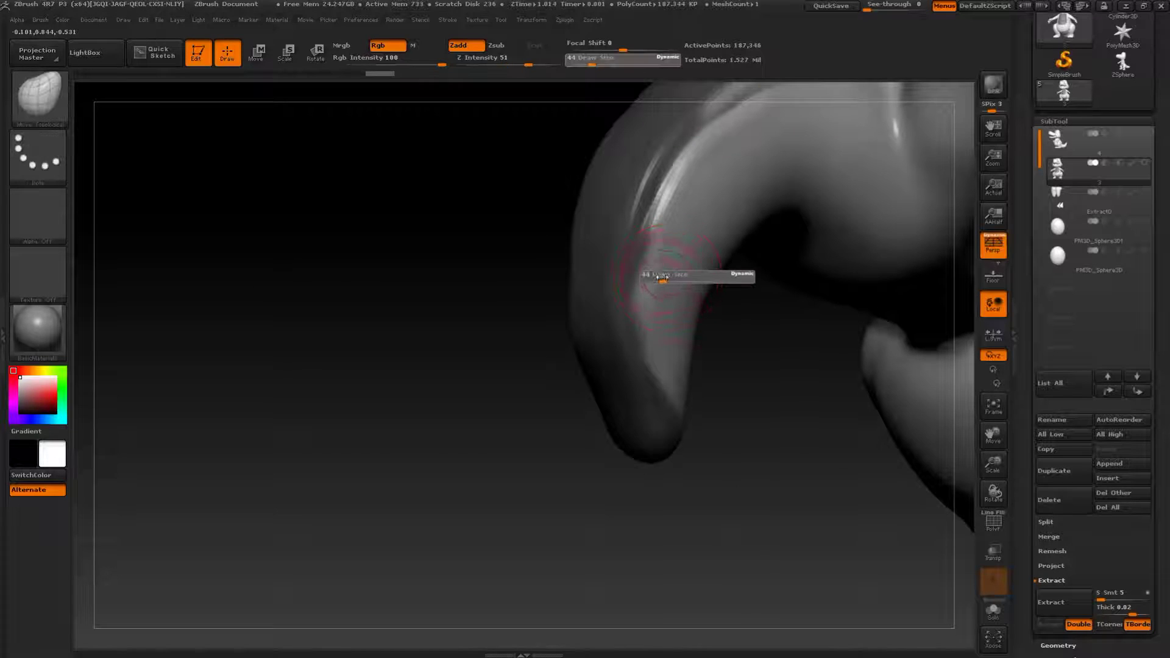
pyautogui.moveTo(663, 277); pyautogui.dragTo(654, 278)
pyautogui.keyDown('ctrl'); pyautogui.keyDown('alt'); pyautogui.moveTo(661, 416); pyautogui.dragTo(658, 457); pyautogui.keyUp('alt'); pyautogui.keyUp('ctrl')
pyautogui.moveTo(658, 510); pyautogui.dragTo(592, 510)
pyautogui.keyDown('alt'); pyautogui.moveTo(595, 458); pyautogui.dragTo(549, 420); pyautogui.keyUp('alt')
pyautogui.moveTo(640, 439); pyautogui.dragTo(918, 517)
pyautogui.keyDown('alt'); pyautogui.moveTo(918, 517); pyautogui.dragTo(863, 478); pyautogui.keyUp('alt')
# - Turn the masked belly and tail strip into its own polygroup and clear the mask
pyautogui.click(995, 525)
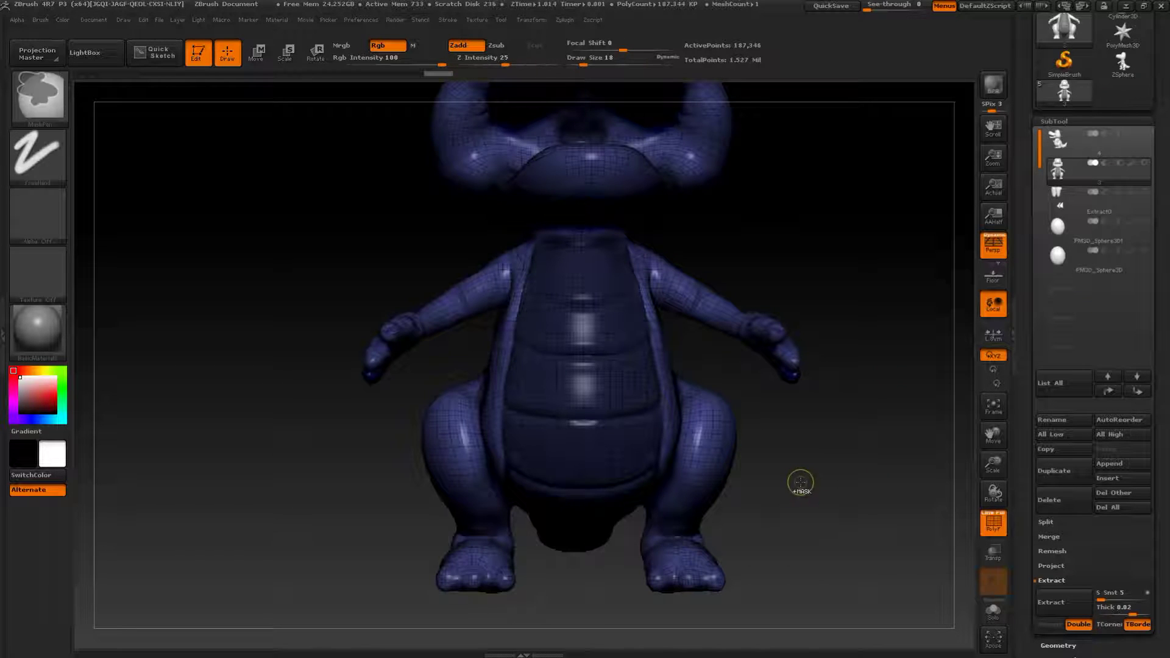
pyautogui.hotkey('ctrl', 'w')
pyautogui.moveTo(875, 474); pyautogui.dragTo(914, 485)
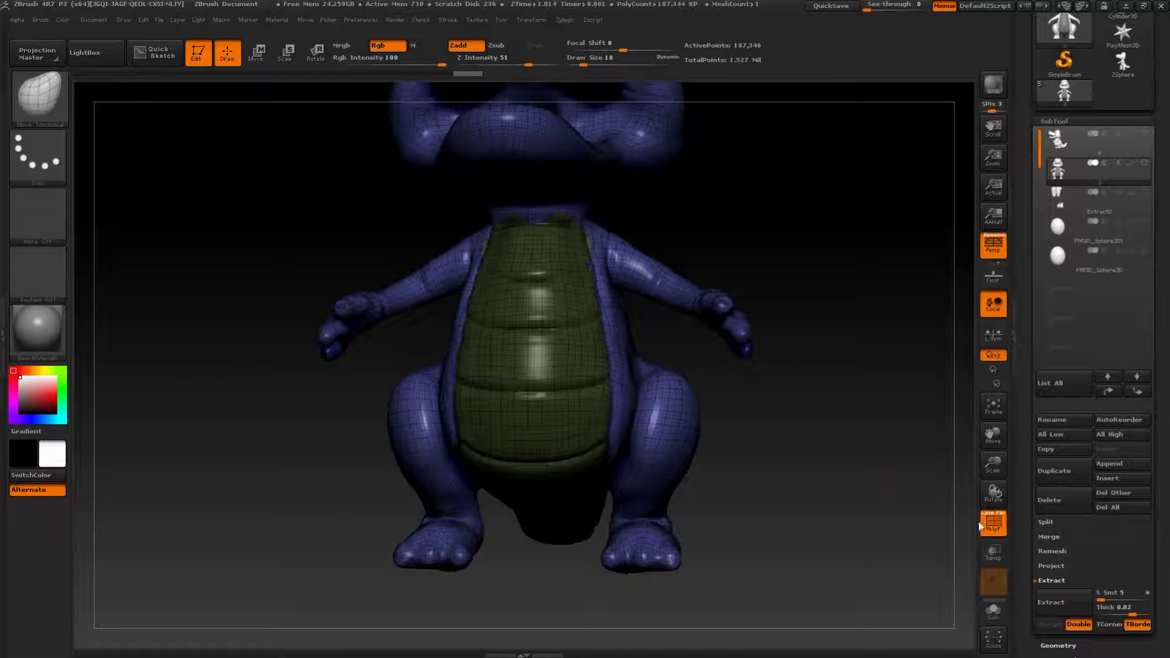
pyautogui.hotkey('shift', 'f')
pyautogui.keyDown('alt'); pyautogui.moveTo(850, 513); pyautogui.dragTo(763, 470); pyautogui.keyUp('alt')
pyautogui.keyDown('ctrl'); pyautogui.keyDown('alt'); pyautogui.moveTo(779, 581); pyautogui.dragTo(317, 209); pyautogui.keyUp('alt'); pyautogui.keyUp('ctrl')
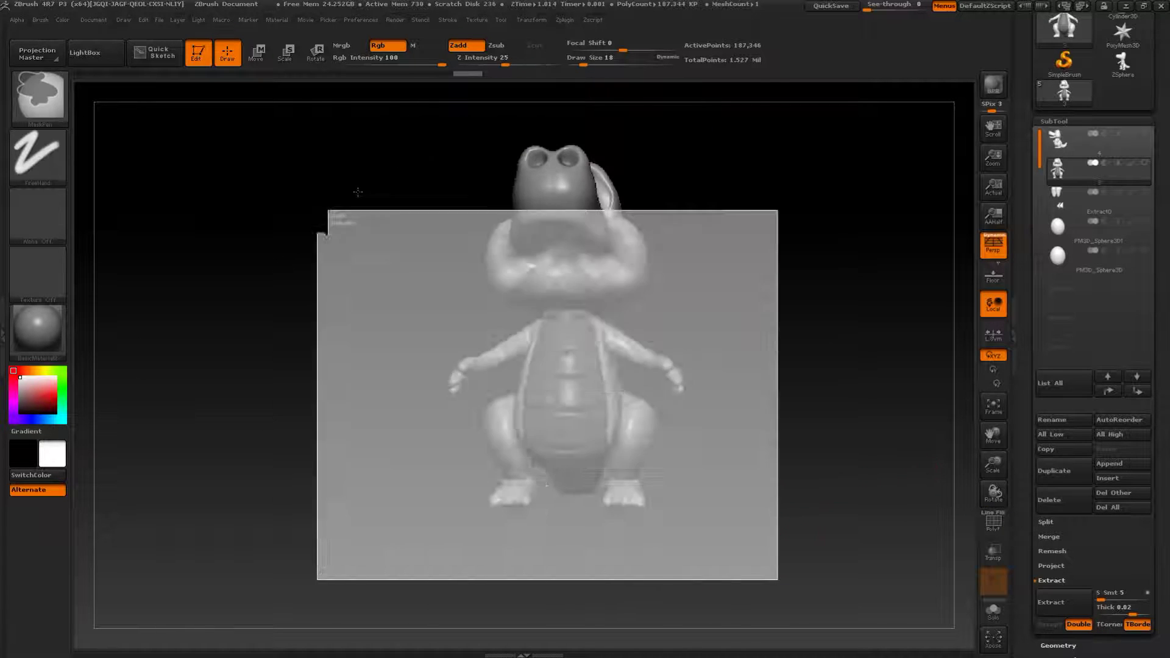
pyautogui.keyDown('alt'); pyautogui.moveTo(878, 427); pyautogui.dragTo(895, 441); pyautogui.keyUp('alt')
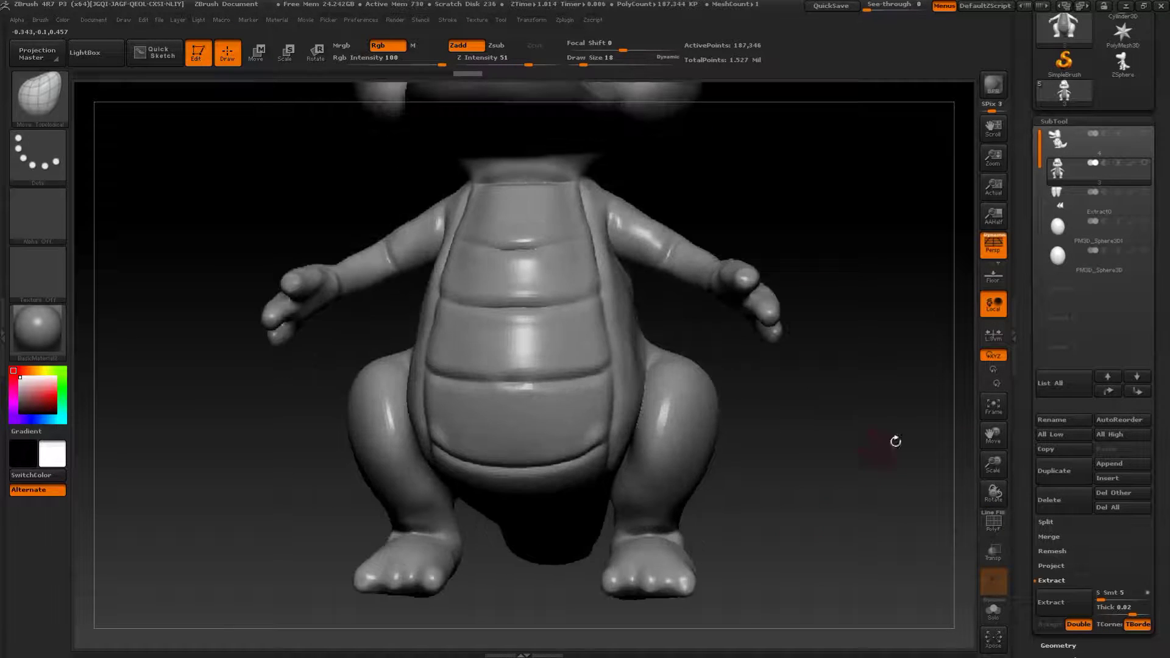
pyautogui.click(1045, 473)
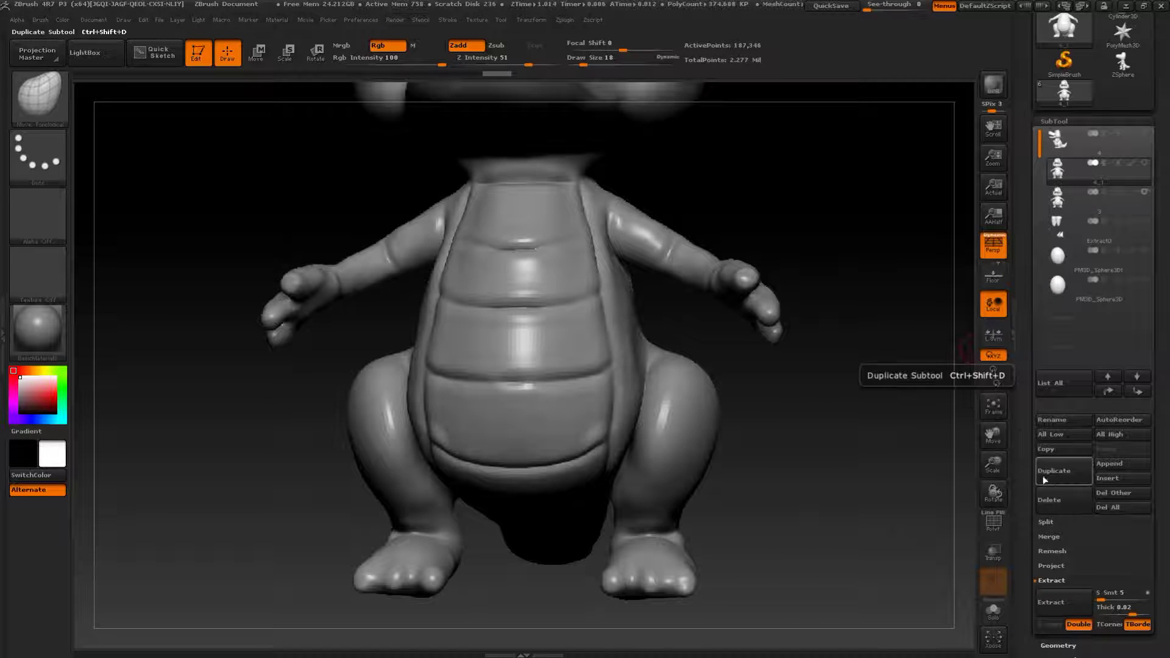
pyautogui.click(1057, 500)
pyautogui.click(940, 522)
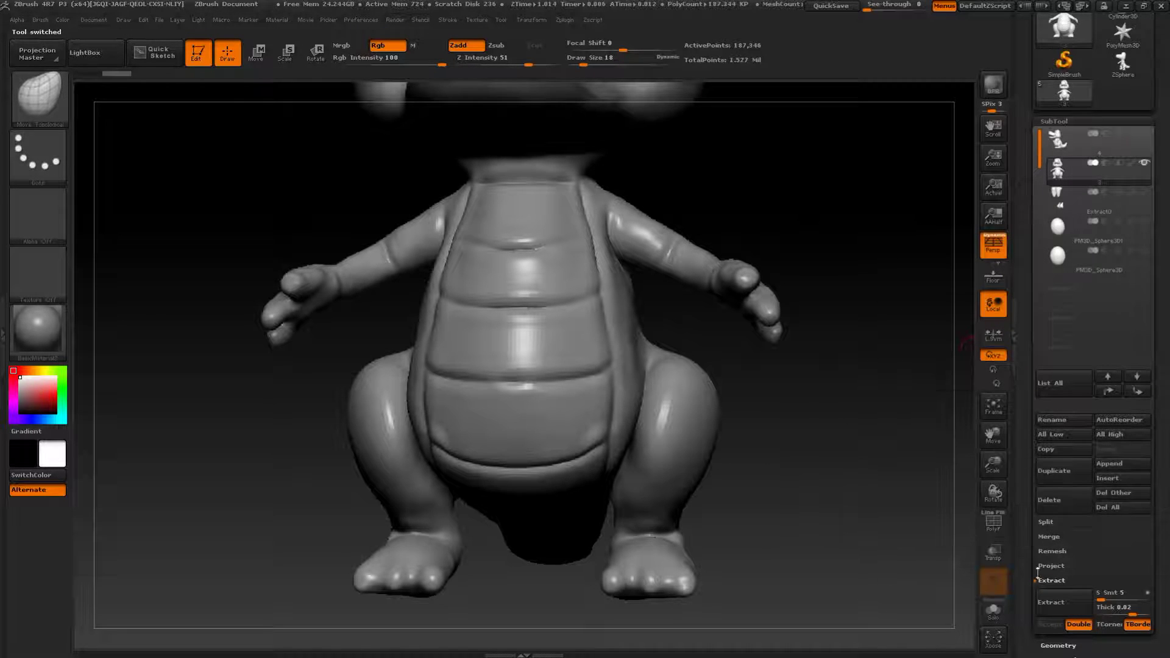
# - Split the duplicated body into separate subtools by polygroup with Groups Split
pyautogui.click(1051, 524)
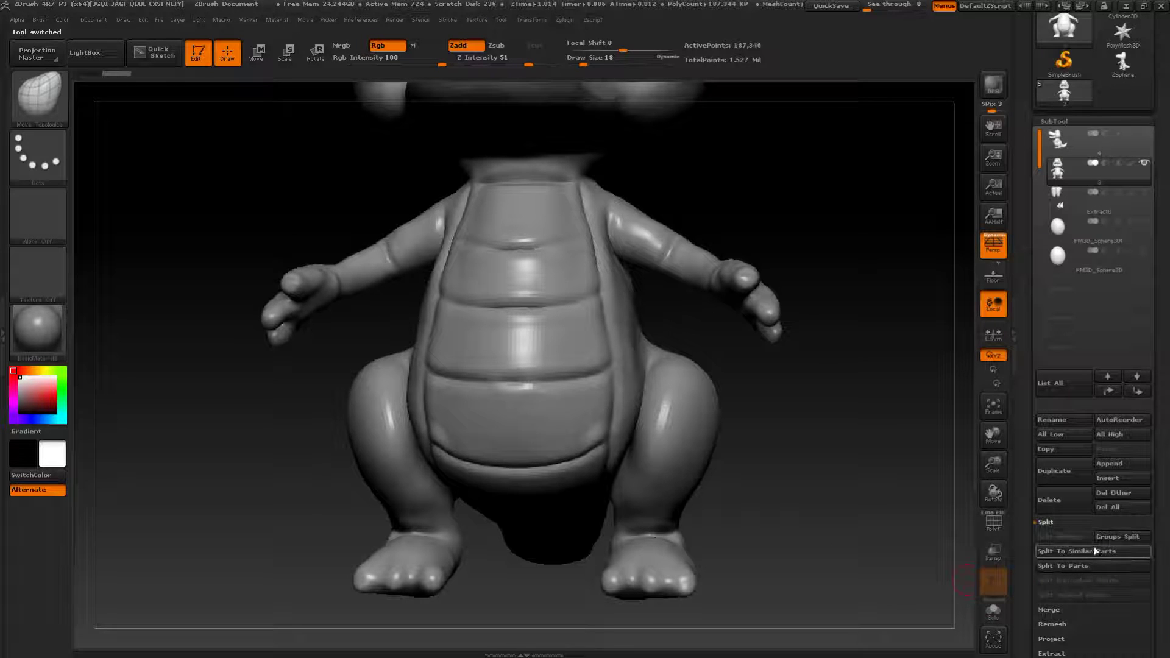
pyautogui.click(1116, 539)
pyautogui.click(939, 564)
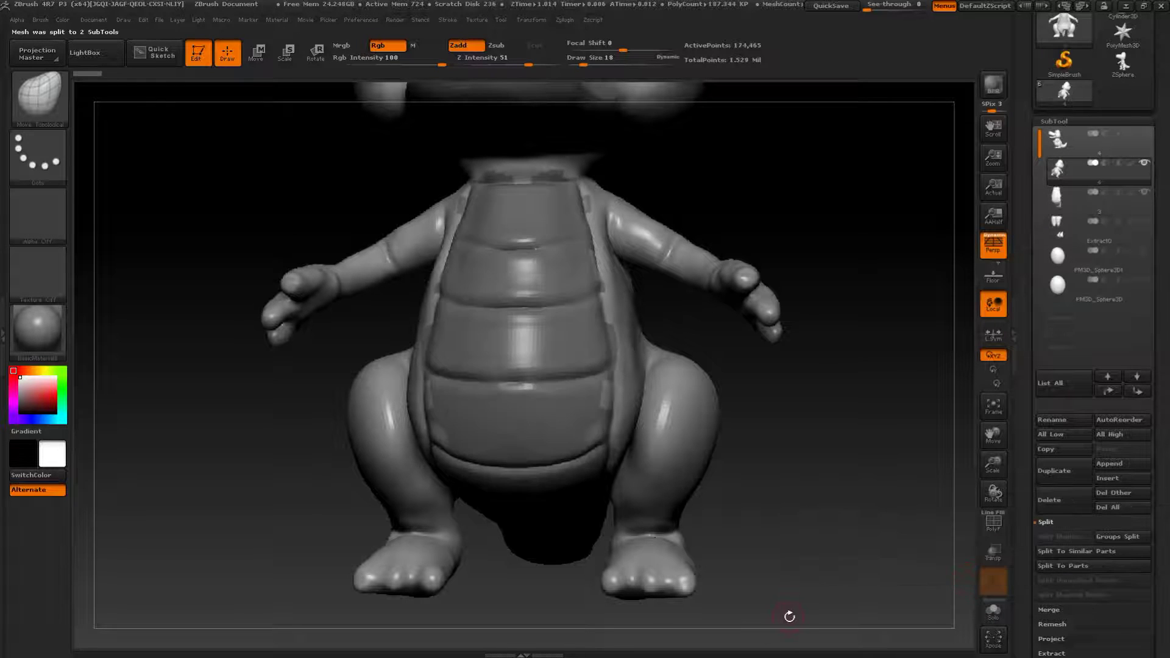
# - Select the split belly and tail strip subtool and hide the rest of the body to isolate it
pyautogui.click(1061, 202)
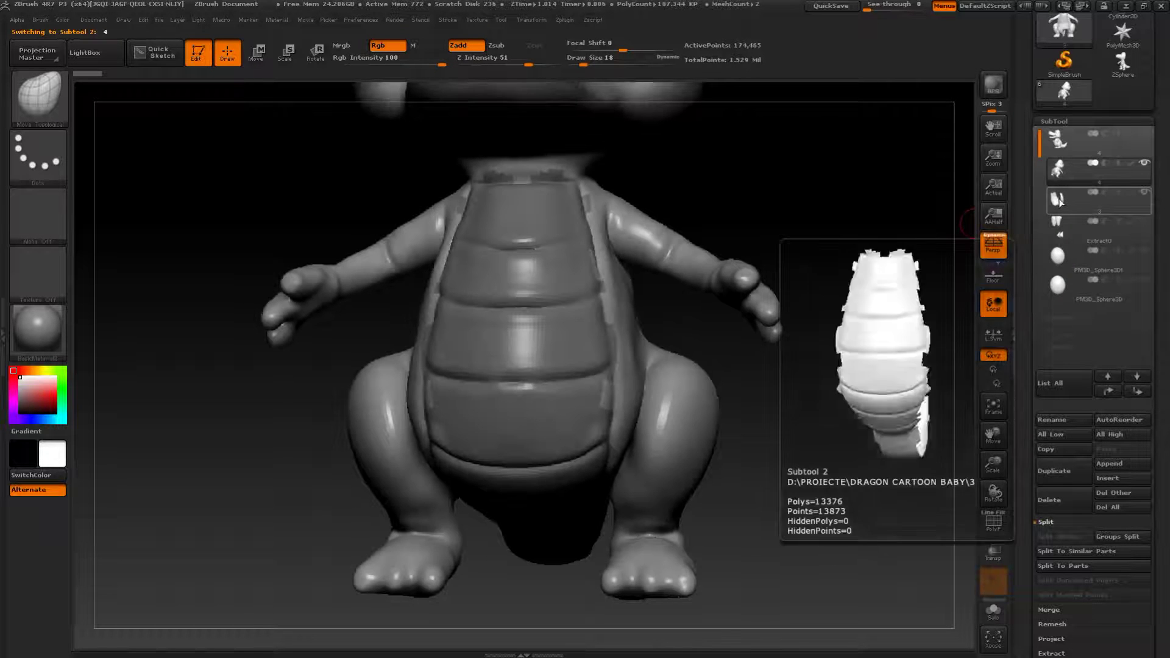
pyautogui.click(1143, 193)
pyautogui.moveTo(774, 368); pyautogui.dragTo(920, 258)
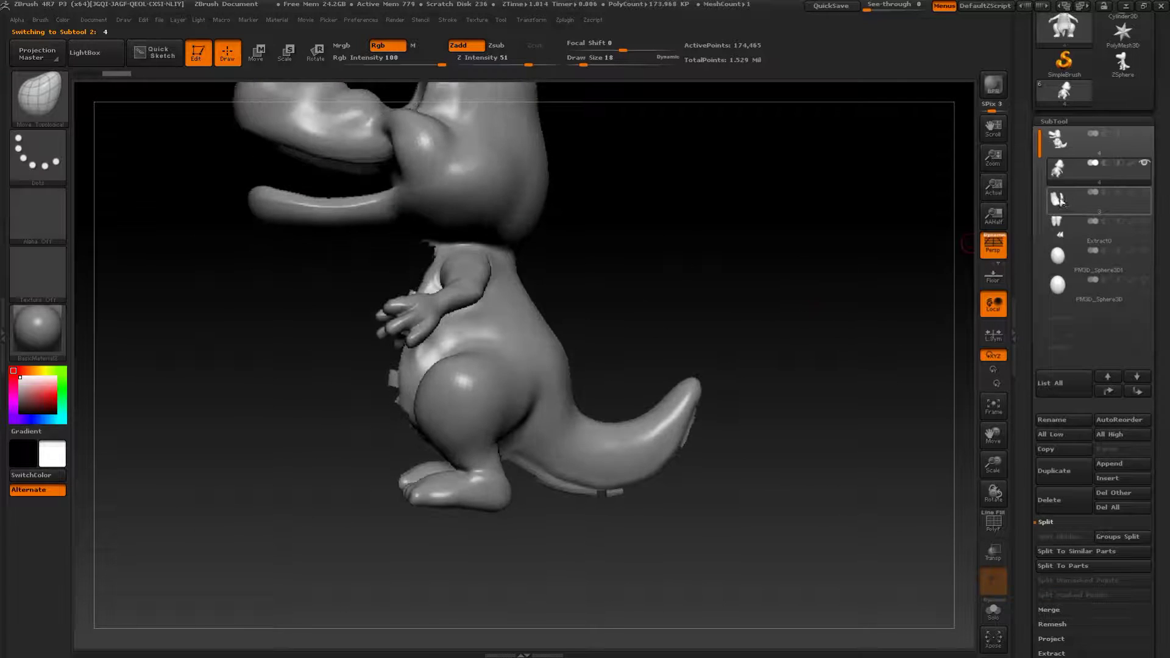
pyautogui.moveTo(1059, 196)
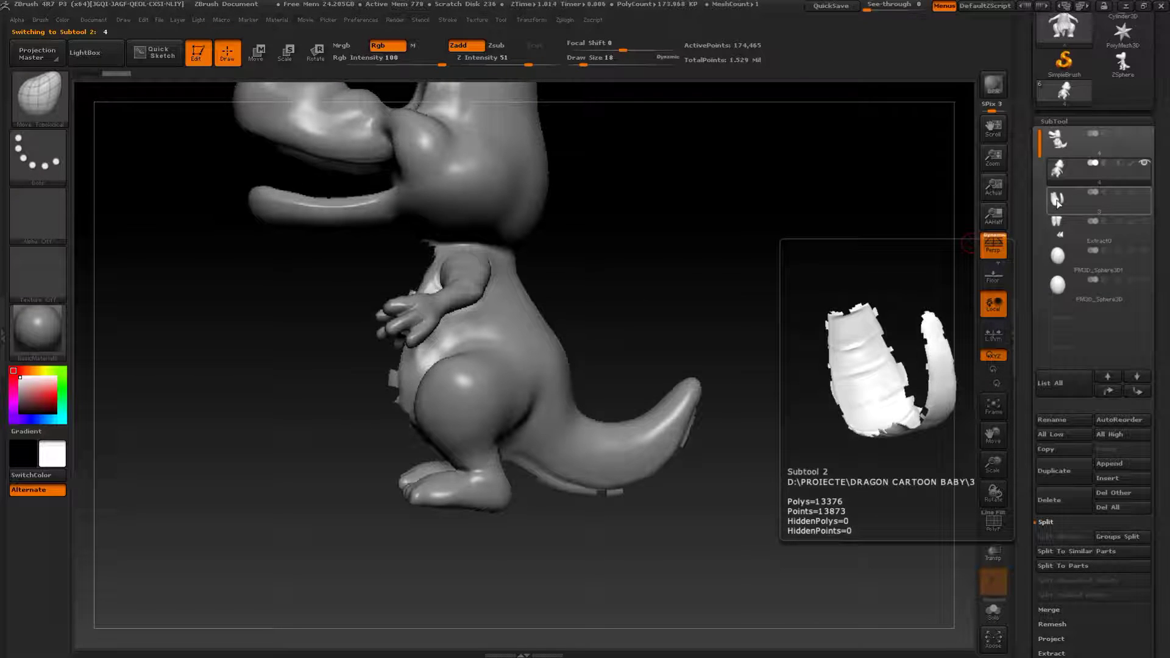
pyautogui.click(1059, 199)
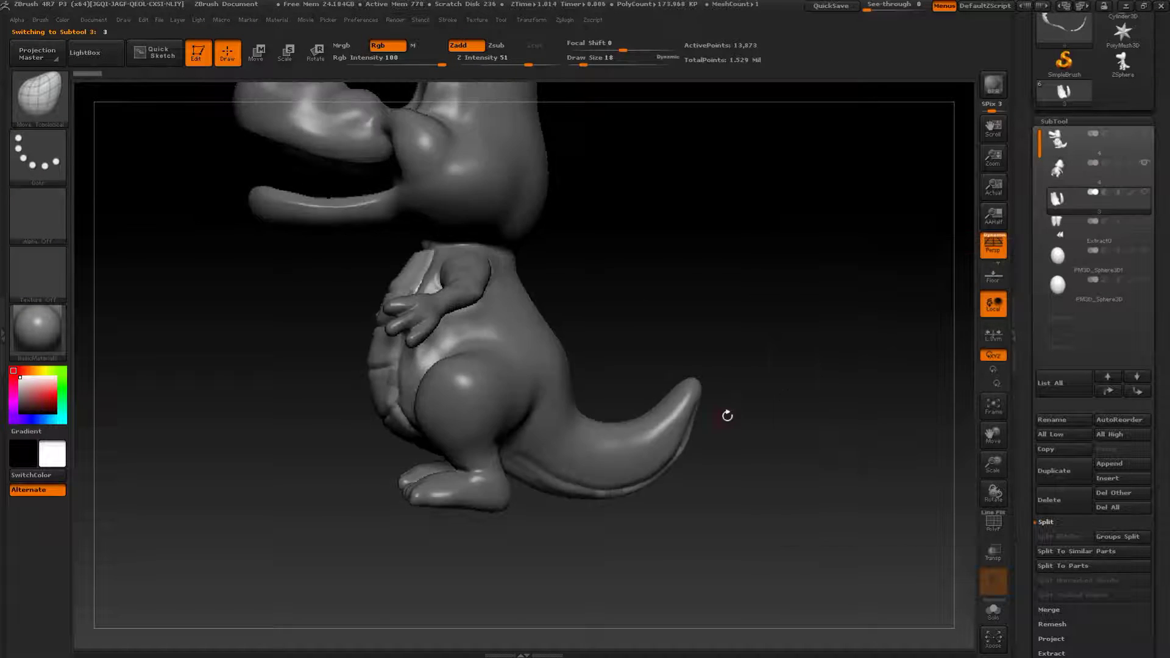
pyautogui.click(1146, 165)
pyautogui.moveTo(885, 268); pyautogui.dragTo(825, 380)
# - Hide the ragged polygons along the top edge of the belly strip with lasso selection
pyautogui.click(988, 531)
pyautogui.moveTo(816, 226); pyautogui.dragTo(825, 356)
pyautogui.moveTo(822, 405); pyautogui.dragTo(752, 318)
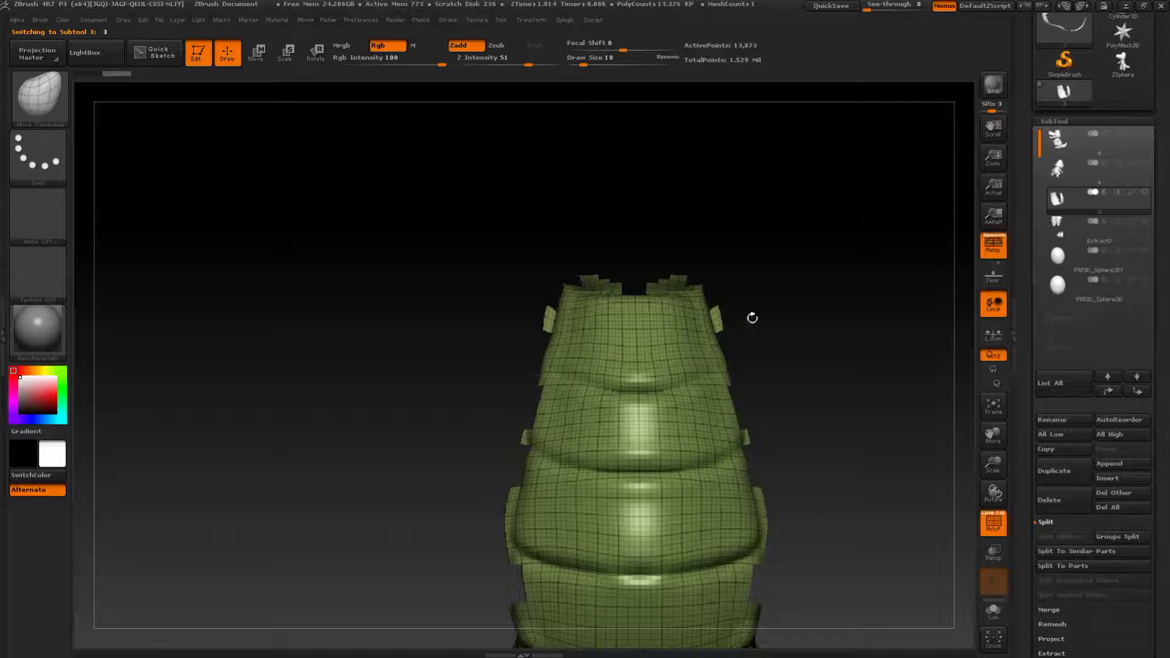
pyautogui.hotkey('ctrl', 'shift')
pyautogui.hotkey('ctrl', 'shift')
pyautogui.keyDown('ctrl'); pyautogui.keyDown('shift'); pyautogui.moveTo(596, 208); pyautogui.dragTo(523, 278); pyautogui.keyUp('shift'); pyautogui.keyUp('ctrl')
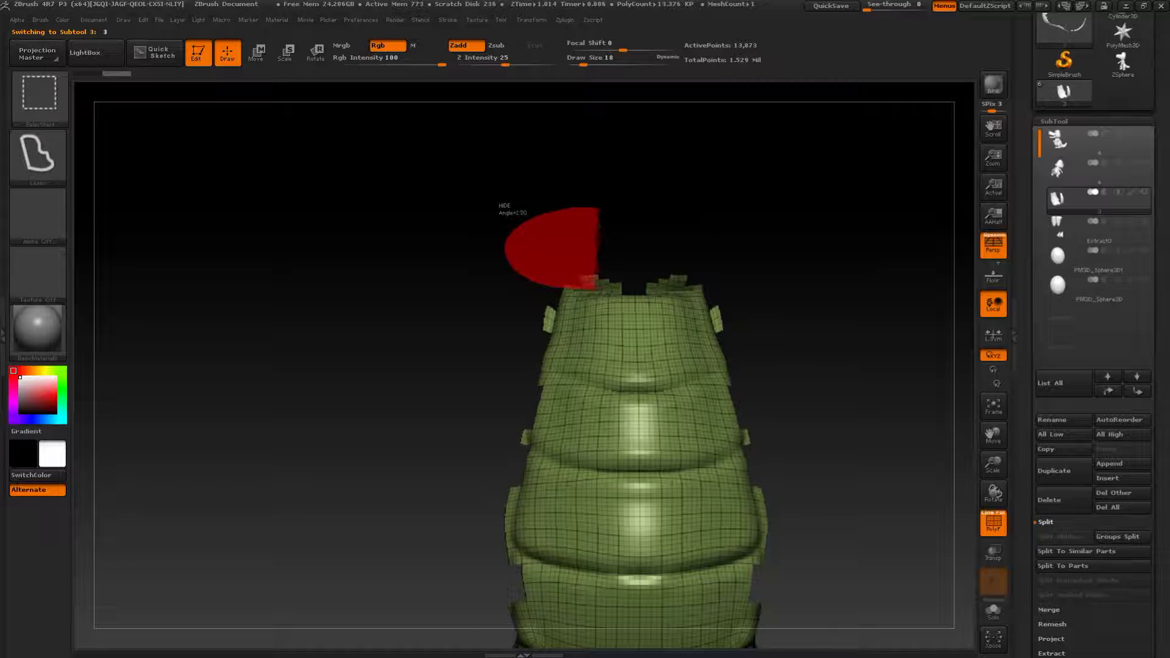
pyautogui.keyDown('ctrl'); pyautogui.keyDown('shift'); pyautogui.moveTo(664, 287); pyautogui.dragTo(722, 338); pyautogui.keyUp('shift'); pyautogui.keyUp('ctrl')
# - Hide the protruding polygons along the side edges of the belly strip with lasso selection
pyautogui.moveTo(795, 478)
pyautogui.keyDown('alt'); pyautogui.mouseDown()
pyautogui.moveTo(760, 332)
pyautogui.moveTo(733, 280)
pyautogui.mouseUp(); pyautogui.keyUp('alt')
pyautogui.keyDown('ctrl'); pyautogui.keyDown('alt'); pyautogui.keyDown('shift'); pyautogui.moveTo(600, 211); pyautogui.dragTo(555, 246); pyautogui.keyUp('shift'); pyautogui.keyUp('alt'); pyautogui.keyUp('ctrl')
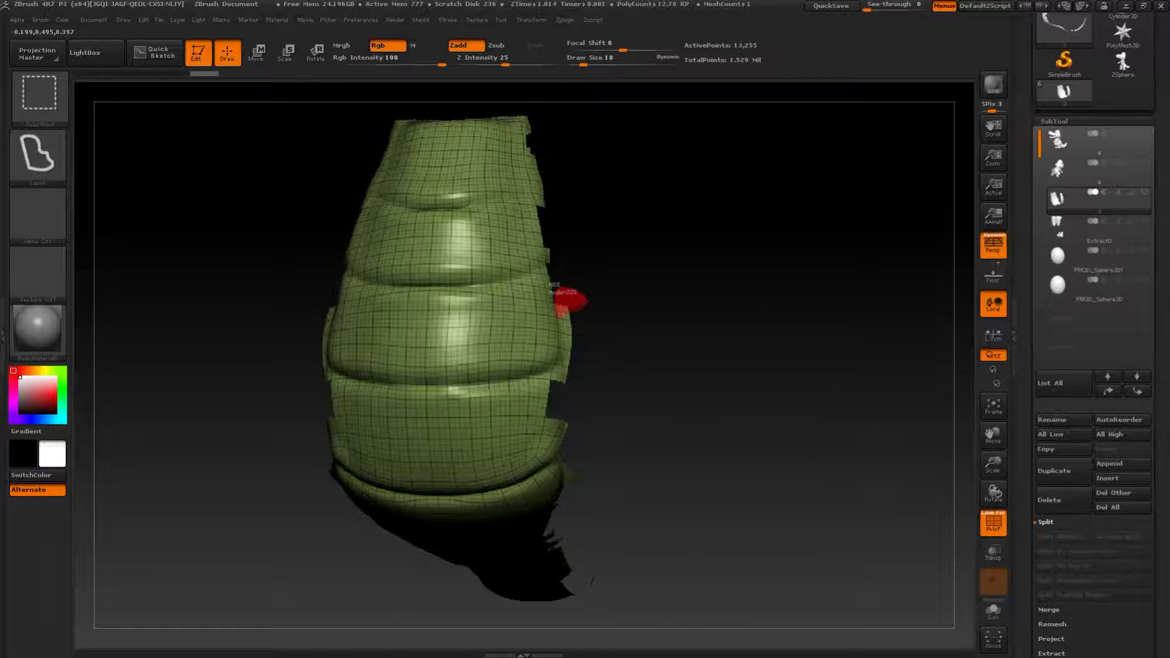
pyautogui.keyDown('ctrl'); pyautogui.keyDown('alt'); pyautogui.keyDown('shift'); pyautogui.moveTo(555, 369); pyautogui.dragTo(553, 374); pyautogui.keyUp('shift'); pyautogui.keyUp('alt'); pyautogui.keyUp('ctrl')
pyautogui.moveTo(719, 439)
pyautogui.mouseDown()
pyautogui.moveTo(663, 465)
pyautogui.moveTo(619, 381)
pyautogui.moveTo(609, 285)
pyautogui.mouseUp()
pyautogui.keyDown('ctrl'); pyautogui.keyDown('alt'); pyautogui.keyDown('shift'); pyautogui.moveTo(555, 174); pyautogui.dragTo(560, 181); pyautogui.keyUp('shift'); pyautogui.keyUp('alt'); pyautogui.keyUp('ctrl')
pyautogui.moveTo(896, 451)
pyautogui.mouseDown()
pyautogui.moveTo(841, 324)
pyautogui.moveTo(793, 300)
pyautogui.moveTo(832, 340)
pyautogui.moveTo(878, 451)
pyautogui.moveTo(836, 347)
pyautogui.mouseUp()
# - Set the belly strip to subdivision level 4, delete its lower levels, and delete the hidden polygons
pyautogui.click(996, 528)
pyautogui.moveTo(1162, 614); pyautogui.dragTo(1097, 527)
pyautogui.click(1060, 535)
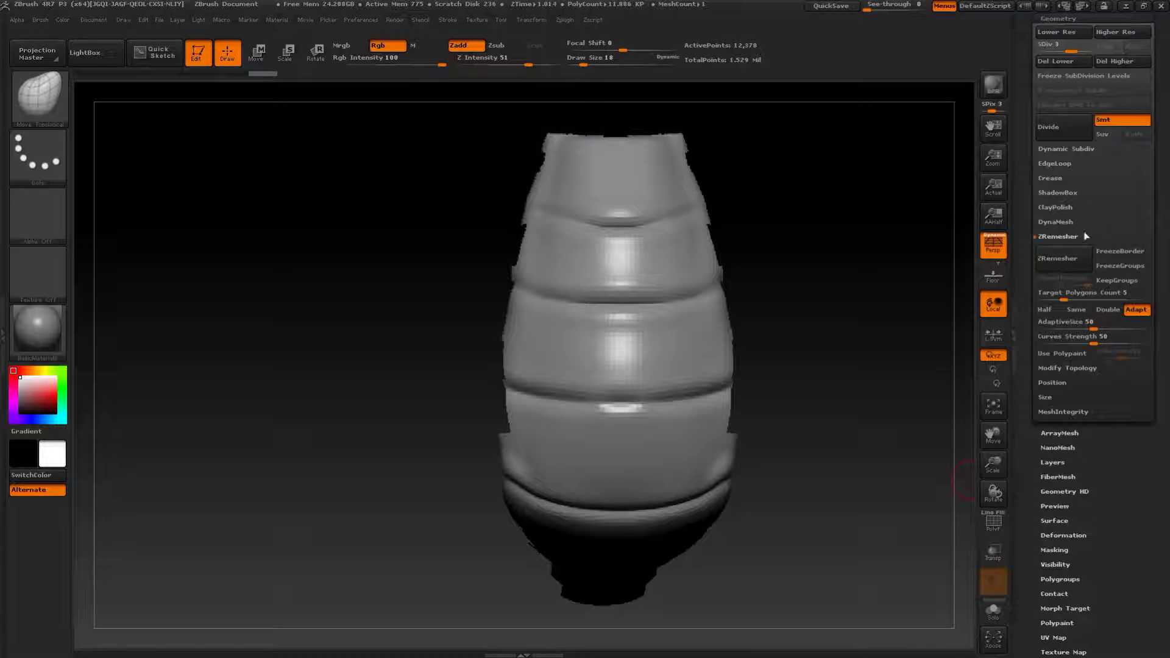
pyautogui.moveTo(1082, 44); pyautogui.dragTo(1091, 44)
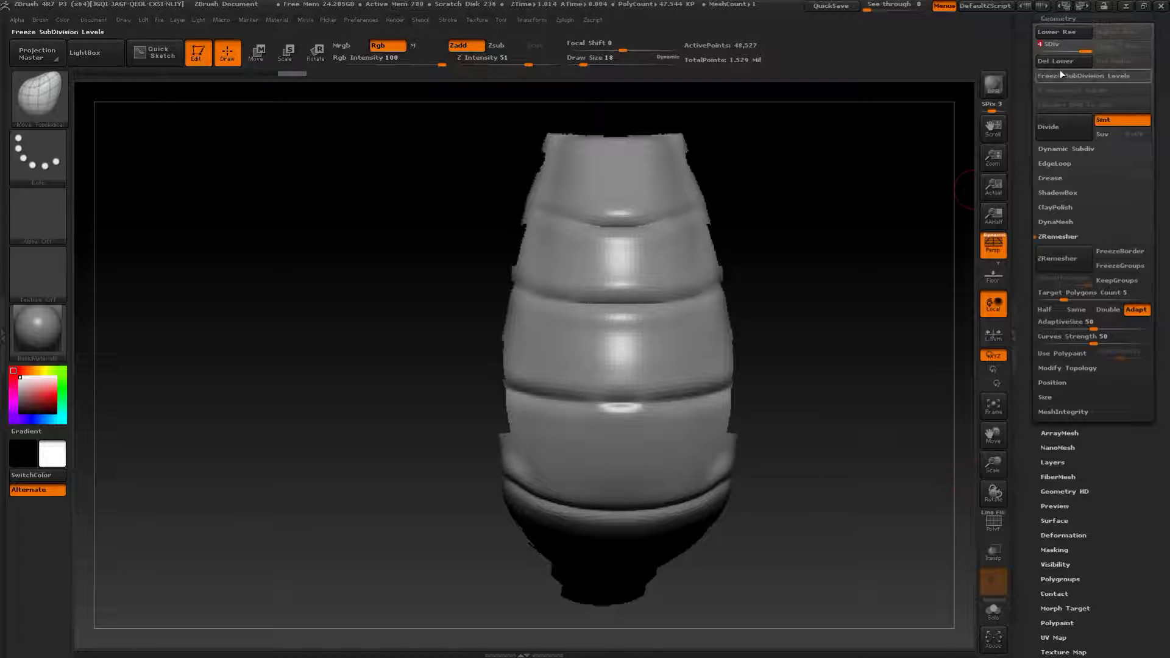
pyautogui.click(1060, 61)
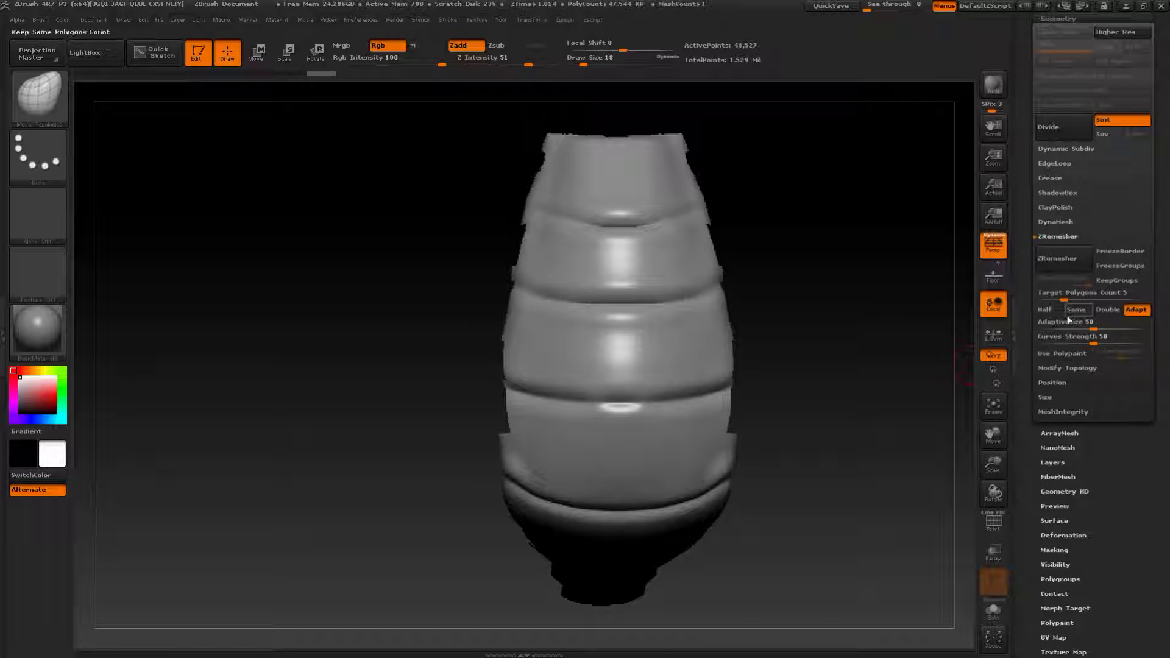
pyautogui.click(1063, 369)
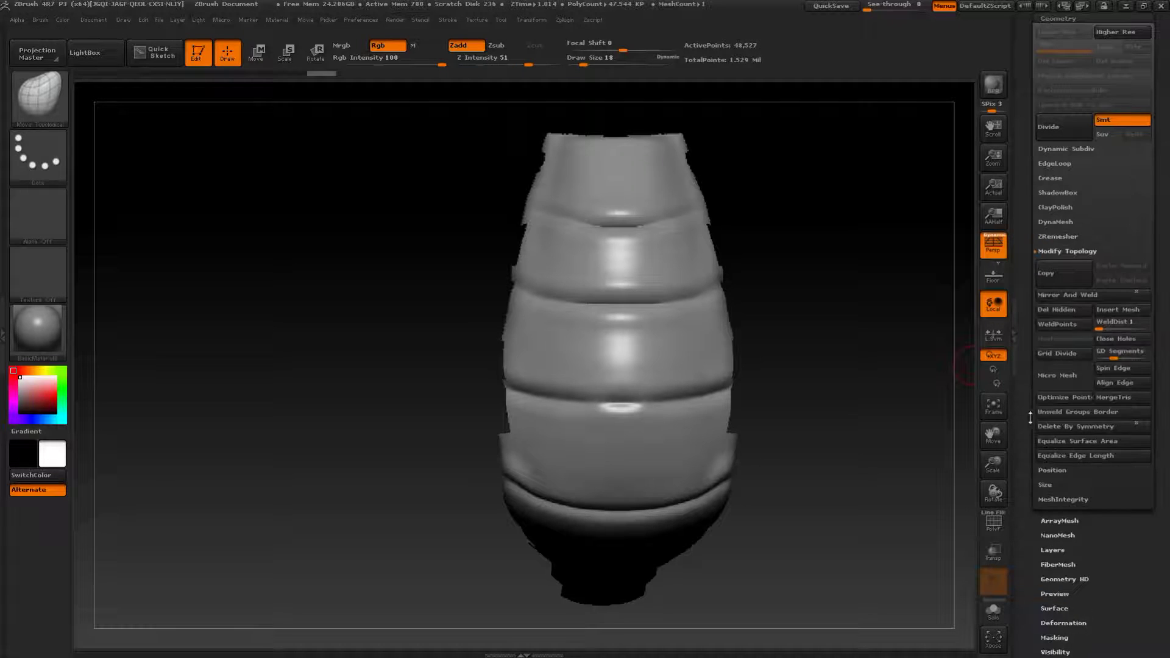
pyautogui.click(1065, 315)
# - Hide the top two belly plates one at a time with lasso selection, giving the polygons still visible a new polygroup
pyautogui.keyDown('alt'); pyautogui.moveTo(818, 257); pyautogui.dragTo(802, 386); pyautogui.keyUp('alt')
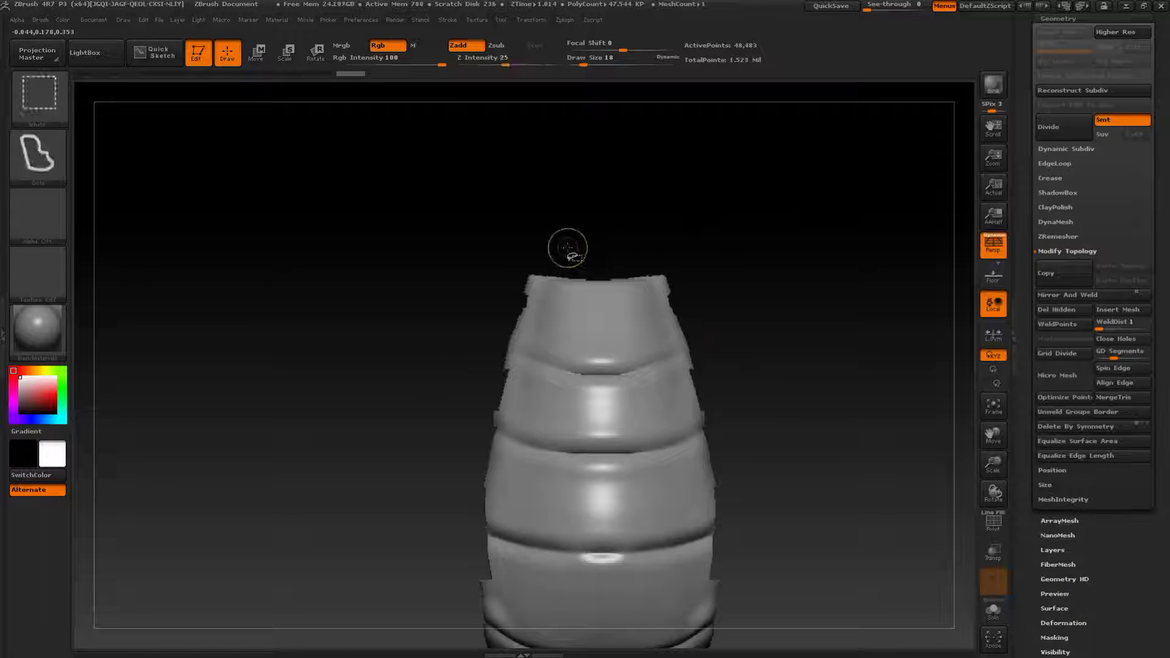
pyautogui.moveTo(594, 216)
pyautogui.keyDown('ctrl'); pyautogui.keyDown('alt'); pyautogui.keyDown('shift'); pyautogui.mouseDown()
pyautogui.moveTo(450, 268)
pyautogui.moveTo(465, 322)
pyautogui.moveTo(558, 368)
pyautogui.moveTo(702, 340)
pyautogui.mouseUp(); pyautogui.keyUp('shift'); pyautogui.keyUp('alt'); pyautogui.keyUp('ctrl')
pyautogui.click(992, 522)
pyautogui.keyDown('alt'); pyautogui.moveTo(815, 524); pyautogui.dragTo(819, 363); pyautogui.keyUp('alt')
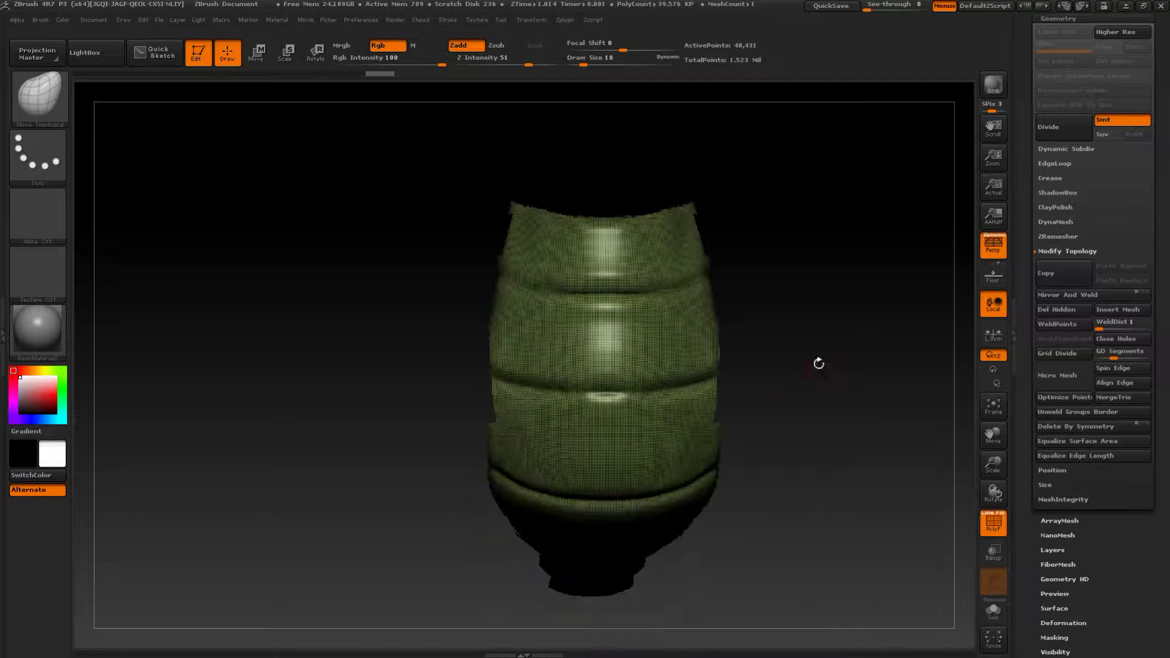
pyautogui.press('ctrl')
pyautogui.hotkey('ctrl', 'shift')
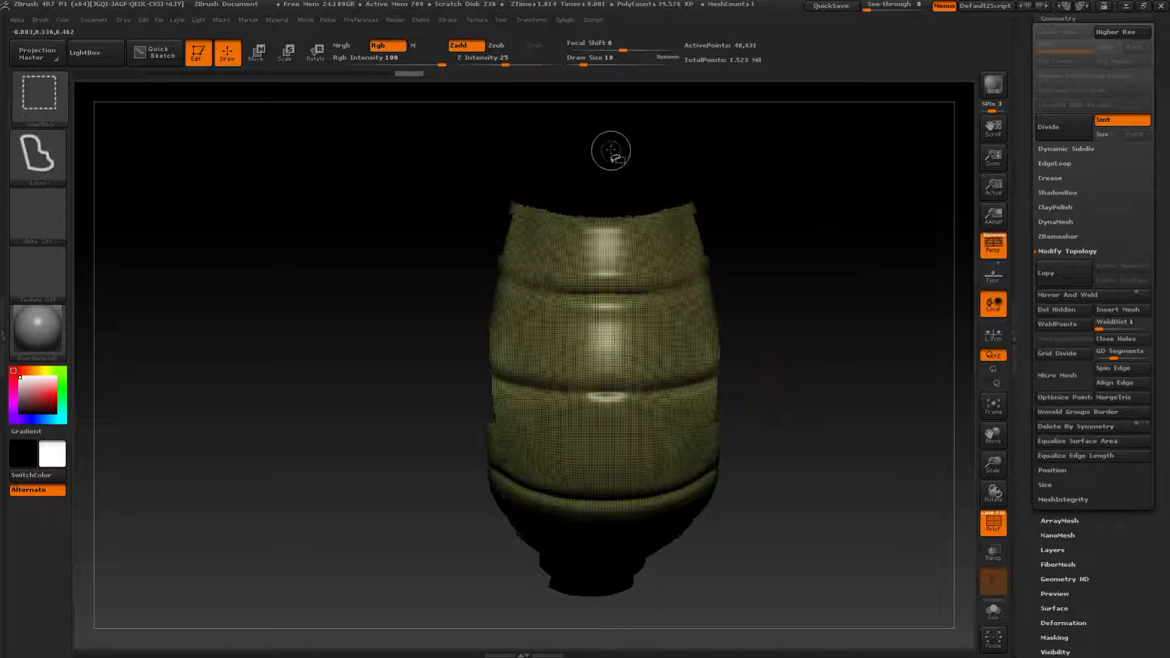
pyautogui.moveTo(479, 162)
pyautogui.keyDown('ctrl'); pyautogui.keyDown('shift'); pyautogui.mouseDown()
pyautogui.moveTo(476, 250)
pyautogui.moveTo(509, 275)
pyautogui.mouseUp(); pyautogui.keyUp('shift'); pyautogui.keyUp('ctrl')
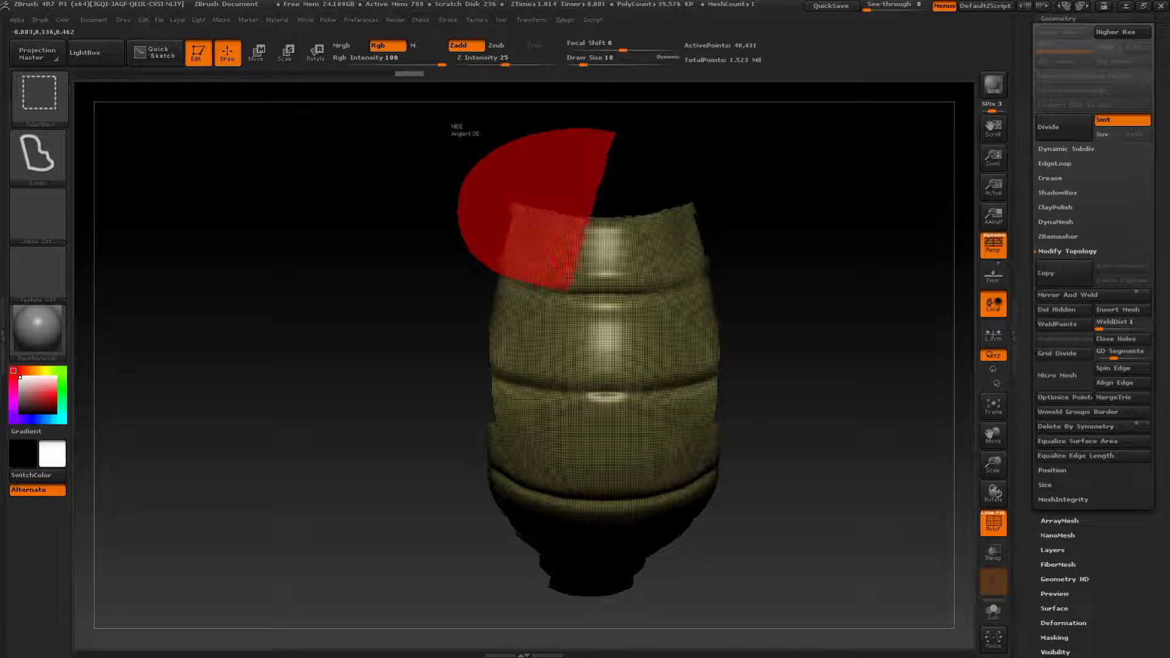
pyautogui.keyDown('ctrl'); pyautogui.keyDown('shift'); pyautogui.moveTo(613, 287); pyautogui.dragTo(707, 256); pyautogui.keyUp('shift'); pyautogui.keyUp('ctrl')
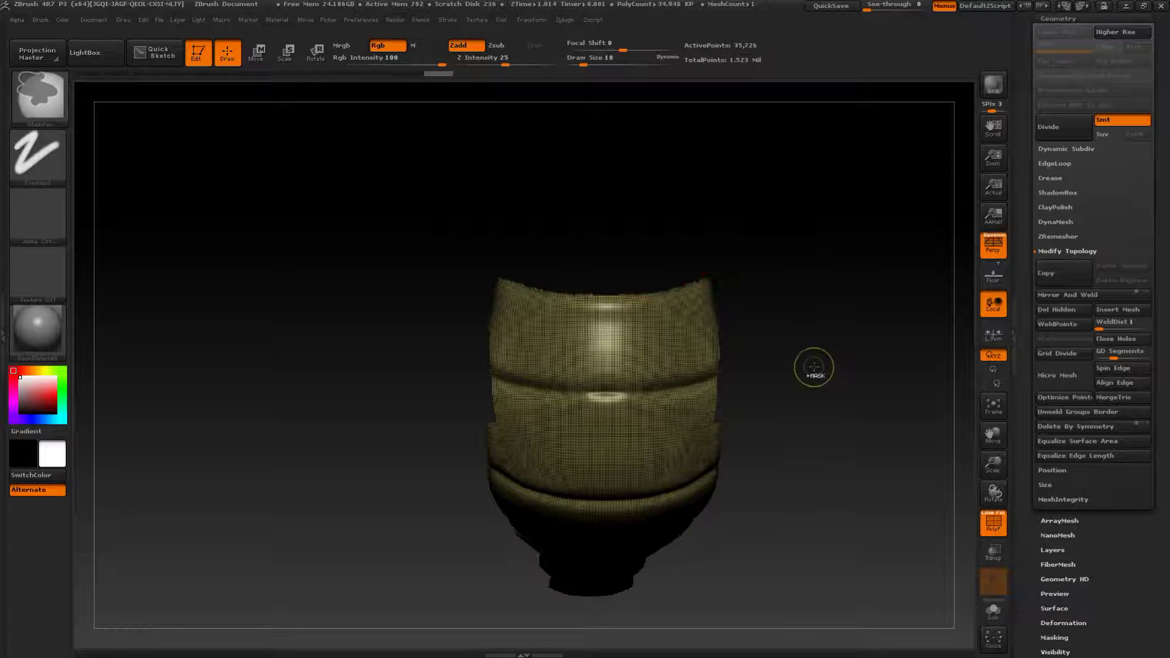
# - Hide the middle and lower belly plates in turn down to the tail base, assigning the remaining polygons a new polygroup each time
pyautogui.moveTo(814, 365)
pyautogui.mouseDown()
pyautogui.moveTo(807, 233)
pyautogui.moveTo(796, 353)
pyautogui.mouseUp()
pyautogui.moveTo(728, 191)
pyautogui.keyDown('ctrl'); pyautogui.keyDown('alt'); pyautogui.keyDown('shift'); pyautogui.mouseDown()
pyautogui.moveTo(448, 224)
pyautogui.moveTo(476, 344)
pyautogui.moveTo(689, 353)
pyautogui.mouseUp(); pyautogui.keyUp('shift'); pyautogui.keyUp('alt'); pyautogui.keyUp('ctrl')
pyautogui.moveTo(814, 432)
pyautogui.mouseDown()
pyautogui.moveTo(816, 344)
pyautogui.moveTo(803, 469)
pyautogui.mouseUp()
pyautogui.moveTo(704, 181)
pyautogui.keyDown('ctrl'); pyautogui.keyDown('alt'); pyautogui.keyDown('shift'); pyautogui.mouseDown()
pyautogui.moveTo(455, 262)
pyautogui.moveTo(527, 349)
pyautogui.mouseUp(); pyautogui.keyUp('shift'); pyautogui.keyUp('alt'); pyautogui.keyUp('ctrl')
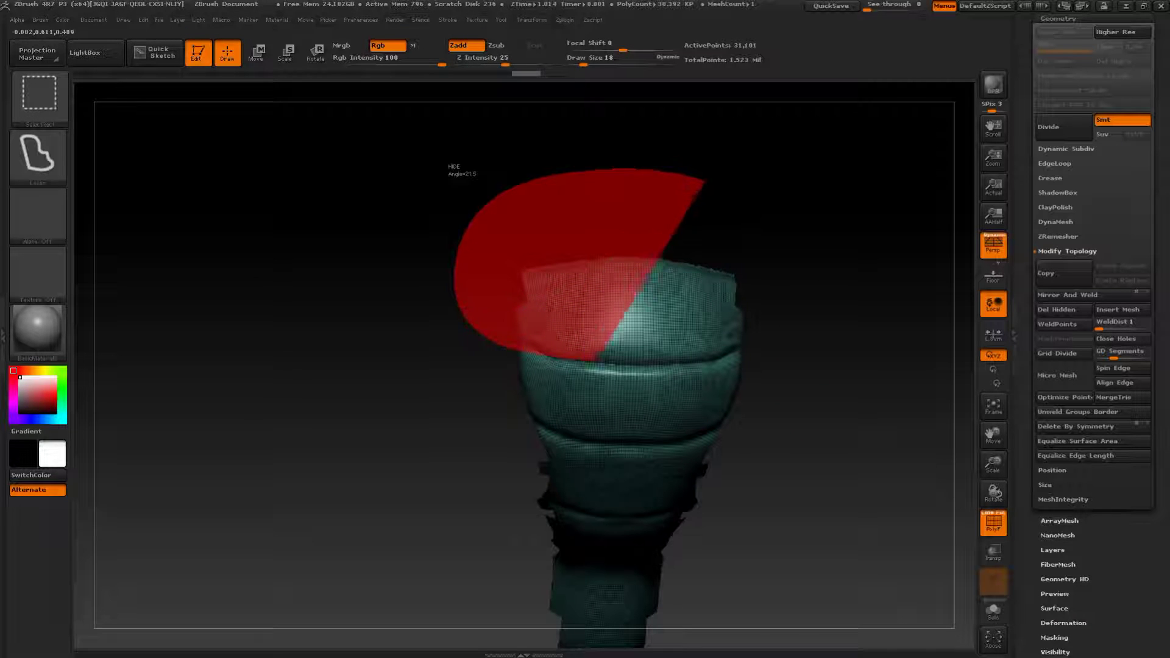
pyautogui.keyDown('ctrl'); pyautogui.keyDown('alt'); pyautogui.keyDown('shift'); pyautogui.moveTo(724, 356); pyautogui.dragTo(726, 357); pyautogui.keyUp('shift'); pyautogui.keyUp('alt'); pyautogui.keyUp('ctrl')
pyautogui.moveTo(830, 392)
pyautogui.mouseDown()
pyautogui.moveTo(841, 353)
pyautogui.moveTo(787, 293)
pyautogui.mouseUp()
pyautogui.moveTo(698, 212)
pyautogui.keyDown('ctrl'); pyautogui.keyDown('alt'); pyautogui.keyDown('shift'); pyautogui.mouseDown()
pyautogui.moveTo(538, 210)
pyautogui.moveTo(495, 337)
pyautogui.moveTo(578, 363)
pyautogui.moveTo(678, 369)
pyautogui.mouseUp(); pyautogui.keyUp('shift'); pyautogui.keyUp('alt'); pyautogui.keyUp('ctrl')
pyautogui.keyDown('ctrl'); pyautogui.keyDown('alt'); pyautogui.keyDown('shift'); pyautogui.moveTo(689, 232); pyautogui.dragTo(695, 215); pyautogui.keyUp('shift'); pyautogui.keyUp('alt'); pyautogui.keyUp('ctrl')
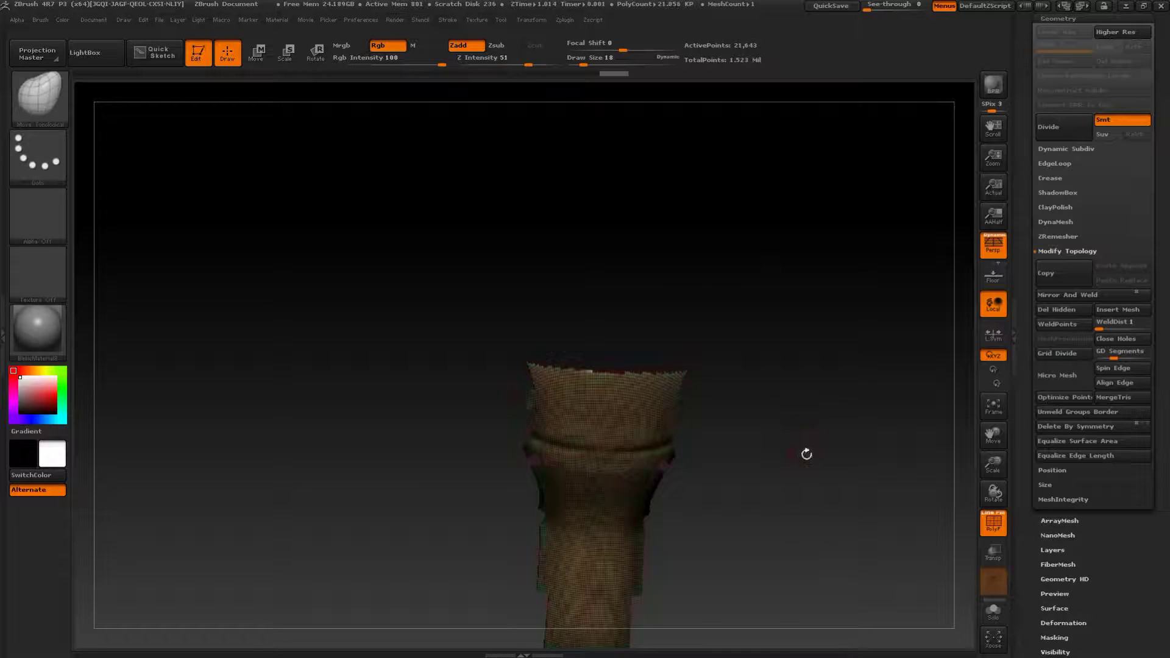
# - Hide the plates at the base of the tail in turn and group the remaining tail polygons as a new polygroup
pyautogui.moveTo(802, 455); pyautogui.dragTo(774, 298)
pyautogui.moveTo(775, 240)
pyautogui.keyDown('ctrl'); pyautogui.keyDown('alt'); pyautogui.keyDown('shift'); pyautogui.mouseDown()
pyautogui.moveTo(521, 232)
pyautogui.moveTo(549, 335)
pyautogui.moveTo(732, 345)
pyautogui.mouseUp(); pyautogui.keyUp('shift'); pyautogui.keyUp('alt'); pyautogui.keyUp('ctrl')
pyautogui.moveTo(805, 441)
pyautogui.mouseDown()
pyautogui.moveTo(788, 463)
pyautogui.moveTo(786, 378)
pyautogui.mouseUp()
pyautogui.moveTo(739, 219)
pyautogui.keyDown('ctrl'); pyautogui.keyDown('alt'); pyautogui.keyDown('shift'); pyautogui.mouseDown()
pyautogui.moveTo(506, 302)
pyautogui.moveTo(707, 359)
pyautogui.mouseUp(); pyautogui.keyUp('shift'); pyautogui.keyUp('alt'); pyautogui.keyUp('ctrl')
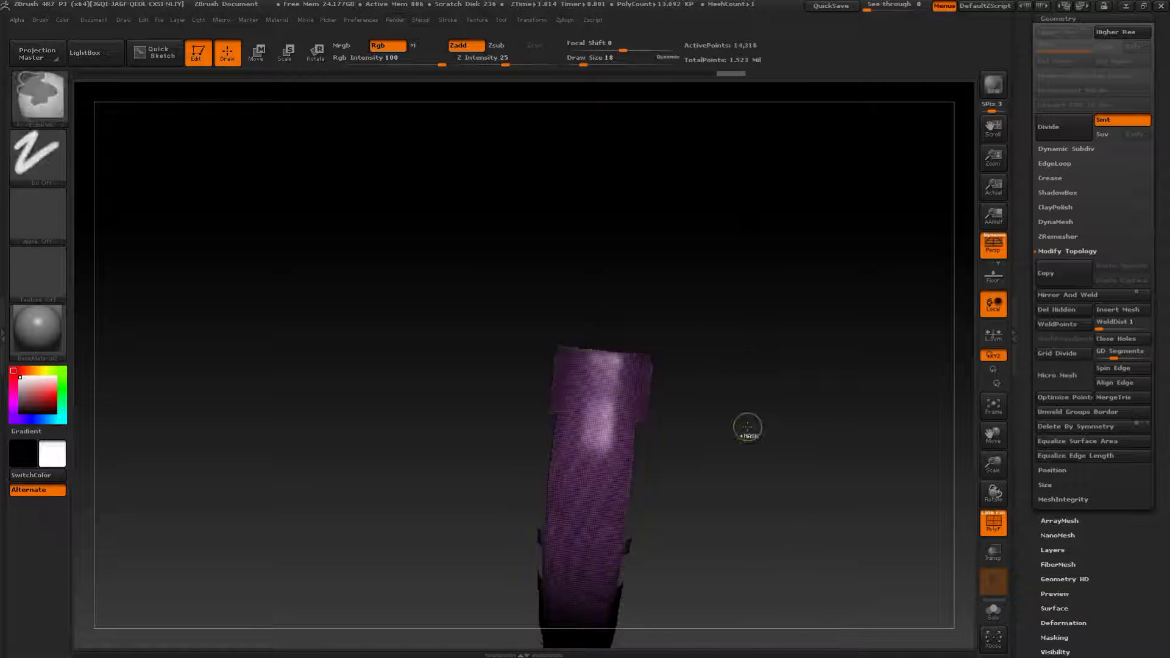
pyautogui.keyDown('ctrl'); pyautogui.keyDown('shift'); pyautogui.click(748, 422); pyautogui.keyUp('shift'); pyautogui.keyUp('ctrl')
pyautogui.moveTo(776, 181)
pyautogui.keyDown('ctrl'); pyautogui.keyDown('alt'); pyautogui.keyDown('shift'); pyautogui.mouseDown()
pyautogui.moveTo(555, 305)
pyautogui.moveTo(781, 332)
pyautogui.mouseUp(); pyautogui.keyUp('shift'); pyautogui.keyUp('alt'); pyautogui.keyUp('ctrl')
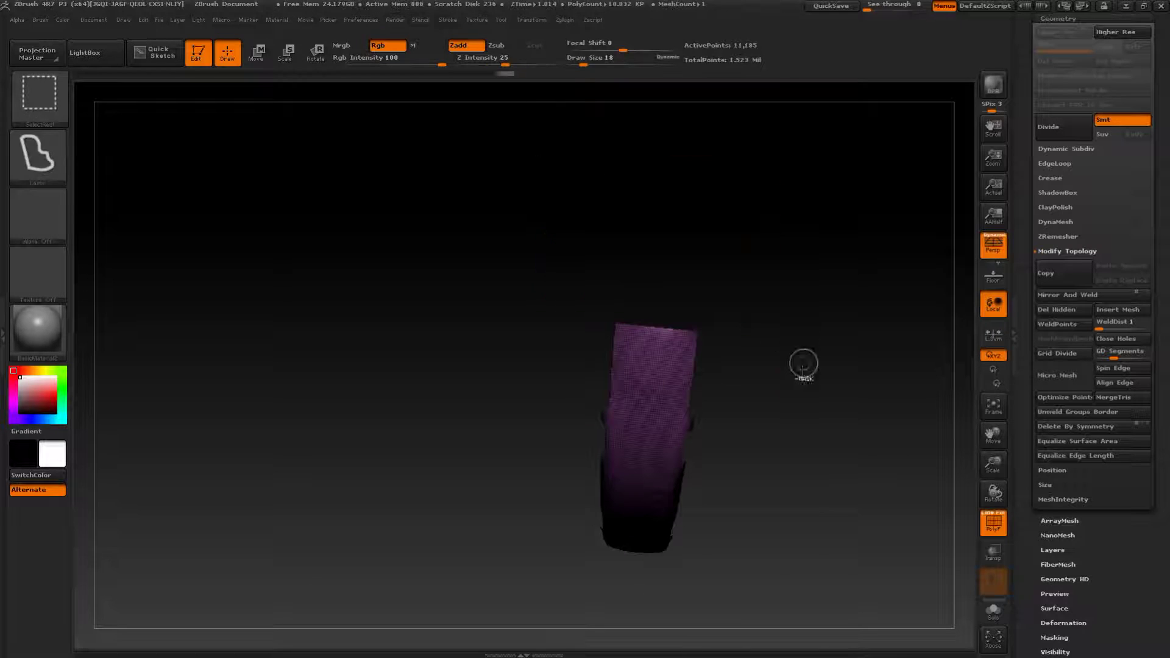
pyautogui.hotkey('ctrl', 'w')
# - Work down the middle of the tail, lasso-hiding each plate and assigning the remaining polygons a new polygroup after each one
pyautogui.moveTo(785, 386); pyautogui.dragTo(773, 349)
pyautogui.moveTo(722, 219)
pyautogui.keyDown('ctrl'); pyautogui.keyDown('alt'); pyautogui.keyDown('shift'); pyautogui.mouseDown()
pyautogui.moveTo(569, 210)
pyautogui.moveTo(616, 356)
pyautogui.moveTo(719, 232)
pyautogui.mouseUp(); pyautogui.keyUp('shift'); pyautogui.keyUp('alt'); pyautogui.keyUp('ctrl')
pyautogui.hotkey('ctrl', 'w')
pyautogui.moveTo(800, 418); pyautogui.dragTo(810, 366)
pyautogui.moveTo(726, 253)
pyautogui.keyDown('ctrl'); pyautogui.keyDown('alt'); pyautogui.keyDown('shift'); pyautogui.mouseDown()
pyautogui.moveTo(650, 256)
pyautogui.moveTo(627, 358)
pyautogui.moveTo(725, 262)
pyautogui.mouseUp(); pyautogui.keyUp('shift'); pyautogui.keyUp('alt'); pyautogui.keyUp('ctrl')
pyautogui.hotkey('ctrl', 'w')
pyautogui.moveTo(789, 410); pyautogui.dragTo(774, 374)
pyautogui.moveTo(722, 284)
pyautogui.keyDown('ctrl'); pyautogui.keyDown('alt'); pyautogui.keyDown('shift'); pyautogui.mouseDown()
pyautogui.moveTo(580, 384)
pyautogui.moveTo(705, 399)
pyautogui.moveTo(710, 390)
pyautogui.mouseUp(); pyautogui.keyUp('shift'); pyautogui.keyUp('alt'); pyautogui.keyUp('ctrl')
pyautogui.hotkey('ctrl', 'w')
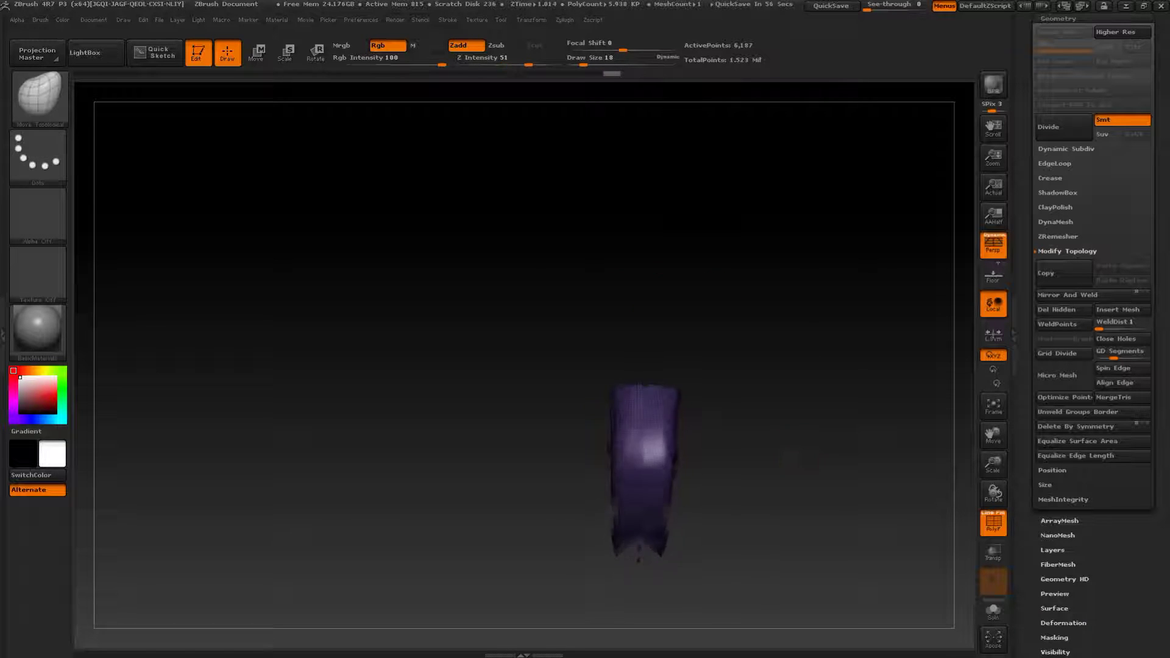
# - Group the last plates near the tail tip into polygroups, isolate the jagged end piece, and show the whole strip again
pyautogui.moveTo(793, 427); pyautogui.dragTo(766, 374)
pyautogui.moveTo(726, 274)
pyautogui.keyDown('ctrl'); pyautogui.keyDown('alt'); pyautogui.keyDown('shift'); pyautogui.mouseDown()
pyautogui.moveTo(569, 307)
pyautogui.moveTo(633, 393)
pyautogui.mouseUp(); pyautogui.keyUp('shift'); pyautogui.keyUp('alt'); pyautogui.keyUp('ctrl')
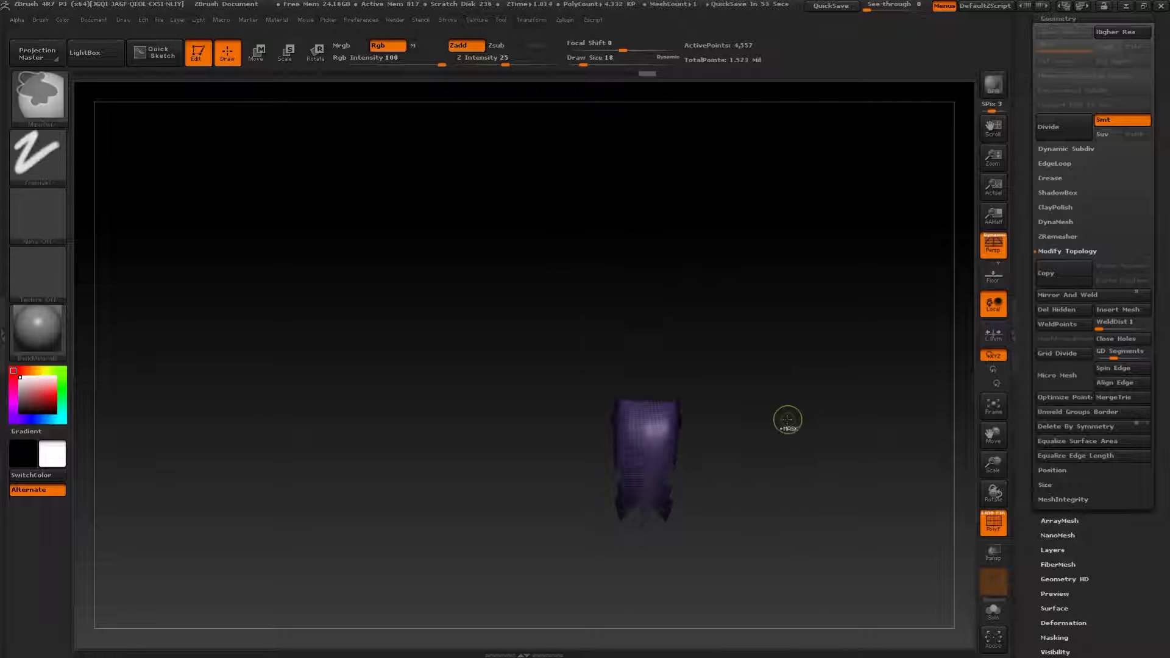
pyautogui.hotkey('ctrl', 'w')
pyautogui.moveTo(711, 359)
pyautogui.keyDown('ctrl'); pyautogui.keyDown('alt'); pyautogui.keyDown('shift'); pyautogui.mouseDown()
pyautogui.moveTo(551, 427)
pyautogui.moveTo(671, 420)
pyautogui.moveTo(809, 452)
pyautogui.mouseUp(); pyautogui.keyUp('shift'); pyautogui.keyUp('alt'); pyautogui.keyUp('ctrl')
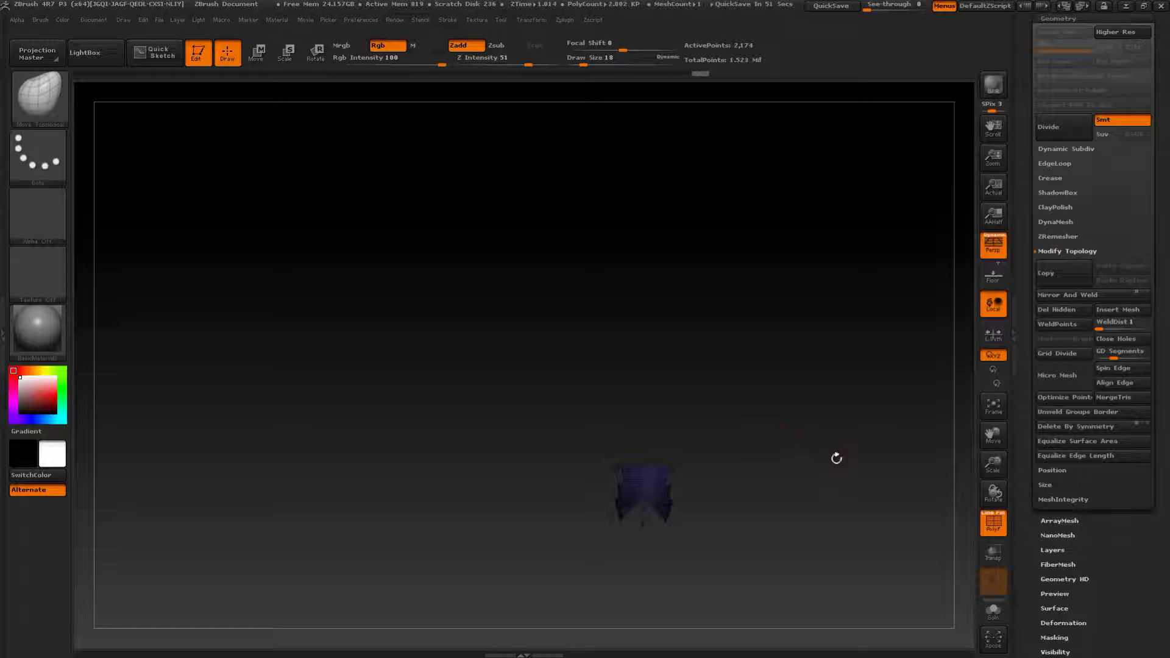
pyautogui.click(997, 531)
pyautogui.moveTo(833, 535); pyautogui.dragTo(785, 534)
pyautogui.moveTo(666, 279)
pyautogui.keyDown('ctrl'); pyautogui.keyDown('alt'); pyautogui.keyDown('shift'); pyautogui.mouseDown()
pyautogui.moveTo(496, 282)
pyautogui.moveTo(603, 421)
pyautogui.moveTo(804, 433)
pyautogui.mouseUp(); pyautogui.keyUp('shift'); pyautogui.keyUp('alt'); pyautogui.keyUp('ctrl')
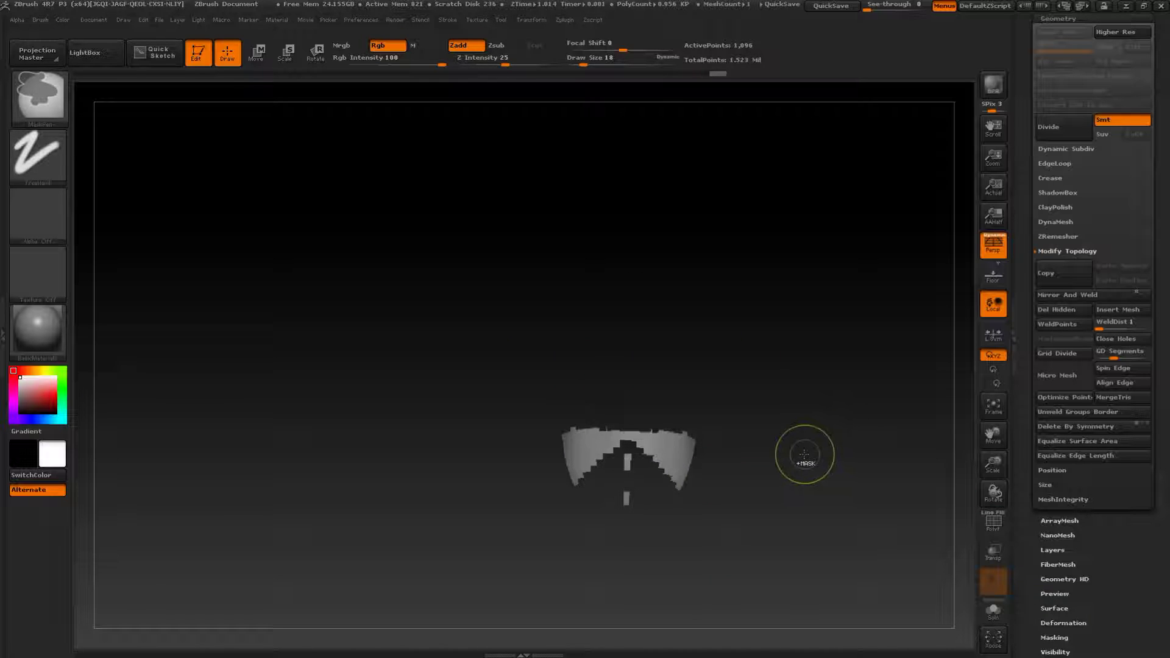
pyautogui.keyDown('ctrl'); pyautogui.keyDown('shift'); pyautogui.click(861, 424); pyautogui.keyUp('shift'); pyautogui.keyUp('ctrl')
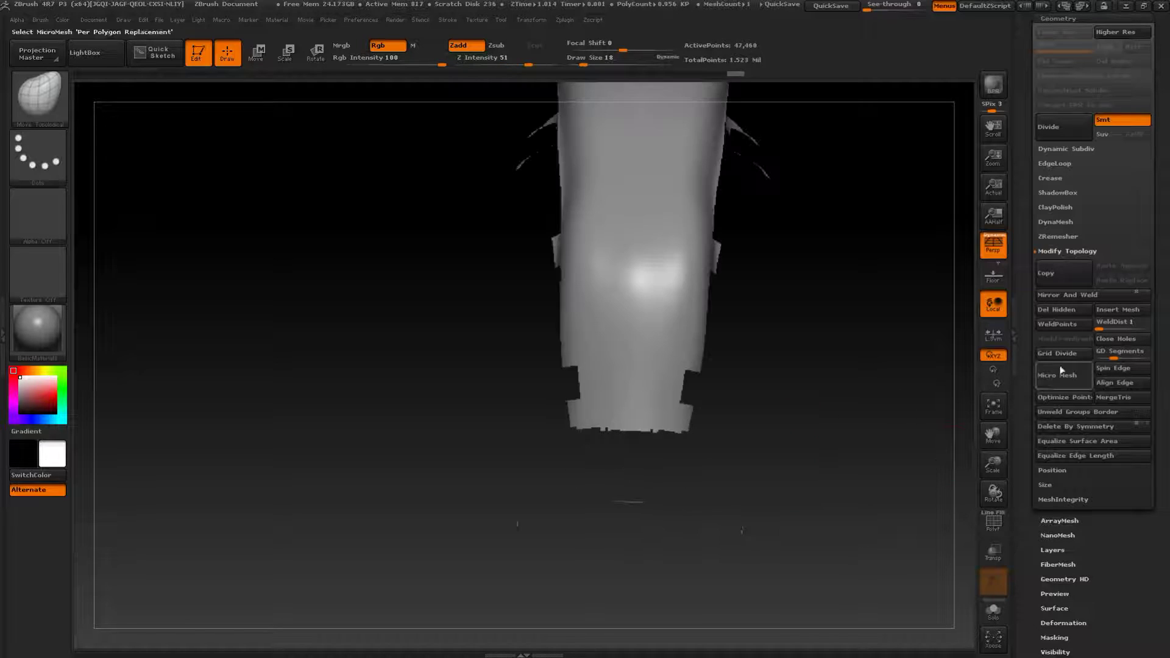
# - Hide the stray polygons beyond the tail tip and inspect the strip's polygroups from several angles
pyautogui.keyDown('ctrl'); pyautogui.keyDown('alt'); pyautogui.keyDown('shift'); pyautogui.moveTo(777, 525); pyautogui.dragTo(464, 475); pyautogui.keyUp('shift'); pyautogui.keyUp('alt'); pyautogui.keyUp('ctrl')
pyautogui.moveTo(870, 486)
pyautogui.mouseDown()
pyautogui.moveTo(849, 321)
pyautogui.moveTo(846, 456)
pyautogui.moveTo(983, 494)
pyautogui.mouseUp()
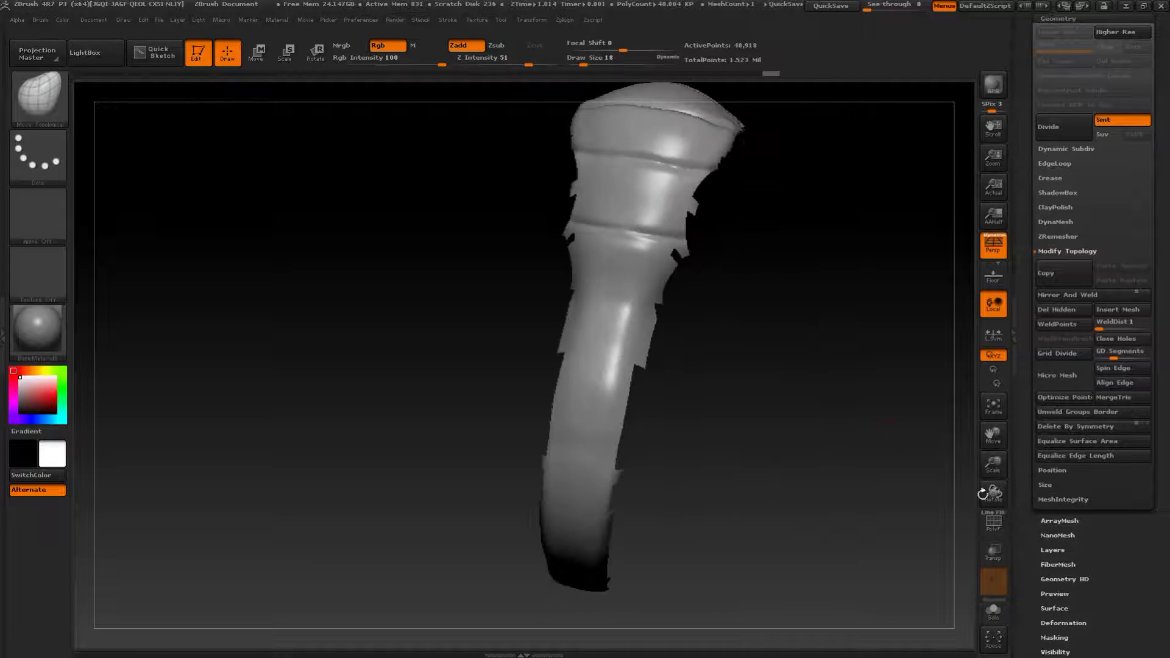
pyautogui.click(993, 523)
pyautogui.moveTo(813, 570); pyautogui.dragTo(966, 327)
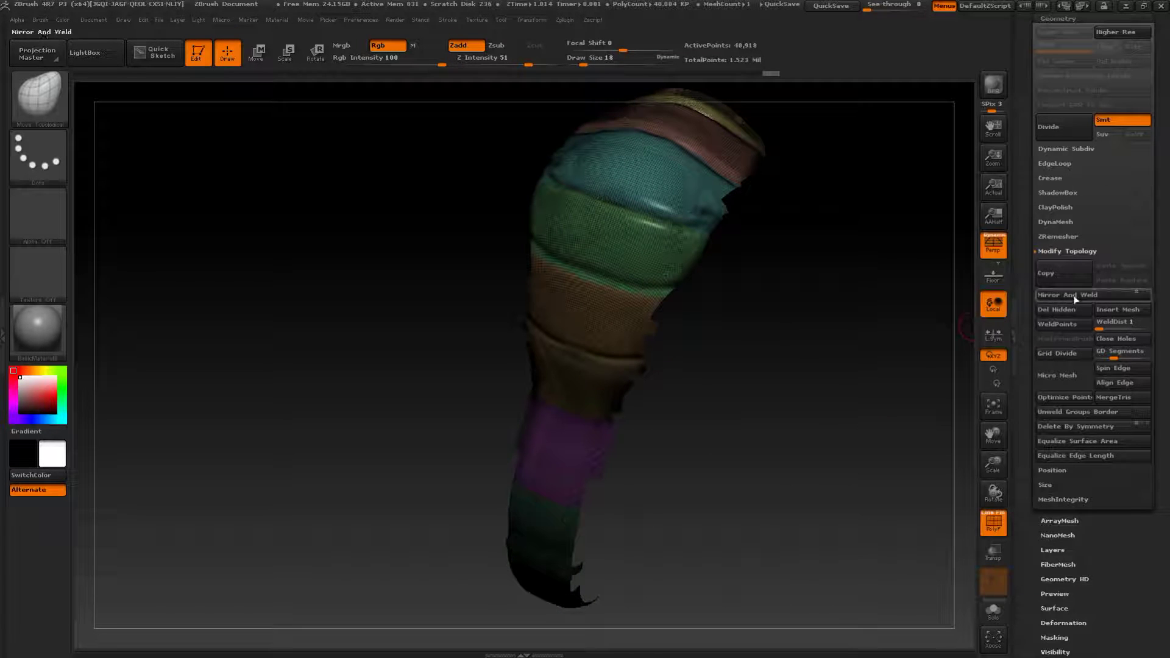
pyautogui.keyDown('shift'); pyautogui.moveTo(828, 489); pyautogui.dragTo(951, 509); pyautogui.keyUp('shift')
pyautogui.click(993, 522)
pyautogui.moveTo(843, 436); pyautogui.dragTo(850, 384)
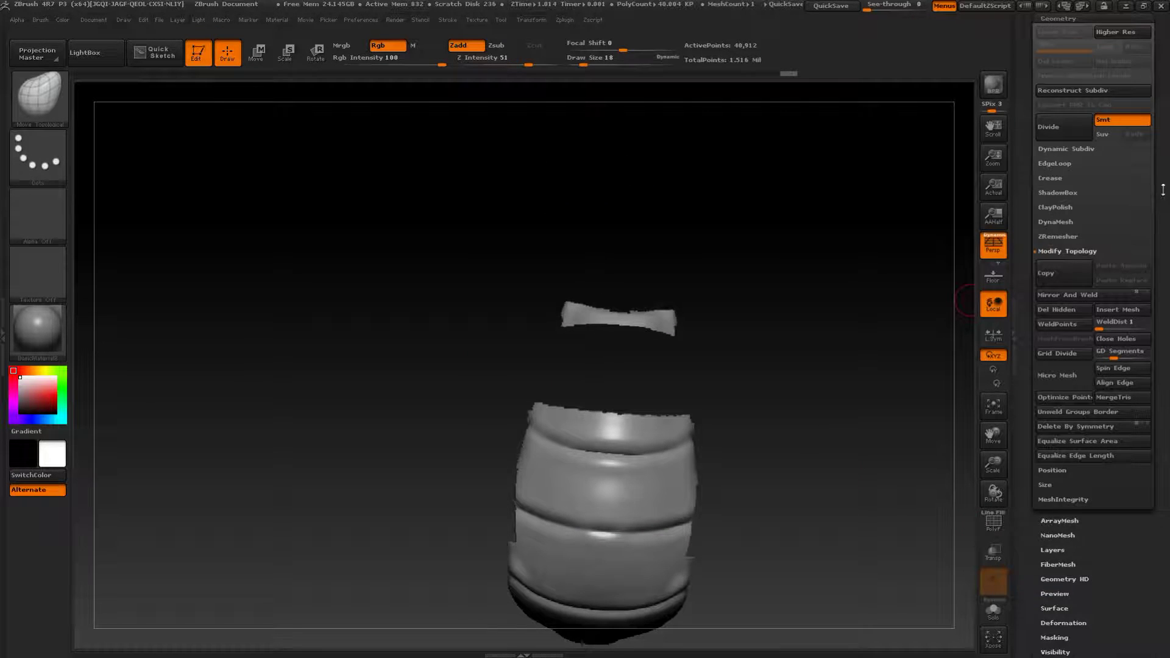
# - Invert the strip's visibility to isolate the upper belly plates, lasso out stray polygons, and bring the rest of the strip back
pyautogui.moveTo(1162, 190); pyautogui.dragTo(1163, 389)
pyautogui.click(1053, 202)
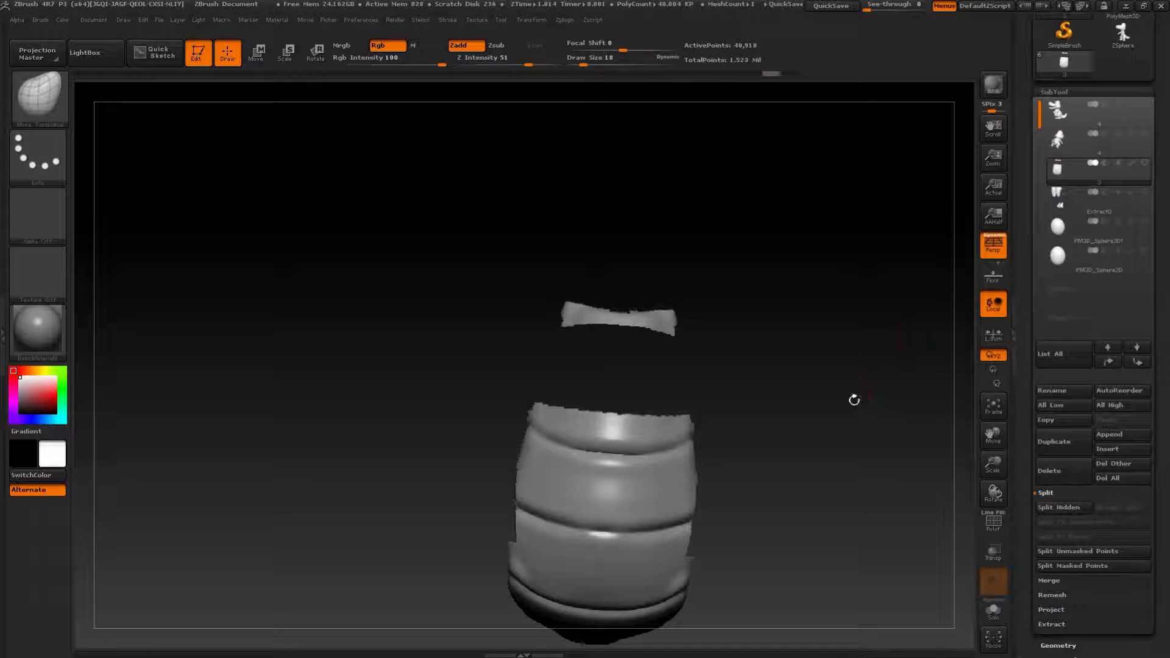
pyautogui.keyDown('ctrl'); pyautogui.keyDown('shift'); pyautogui.moveTo(843, 353); pyautogui.dragTo(876, 448); pyautogui.keyUp('shift'); pyautogui.keyUp('ctrl')
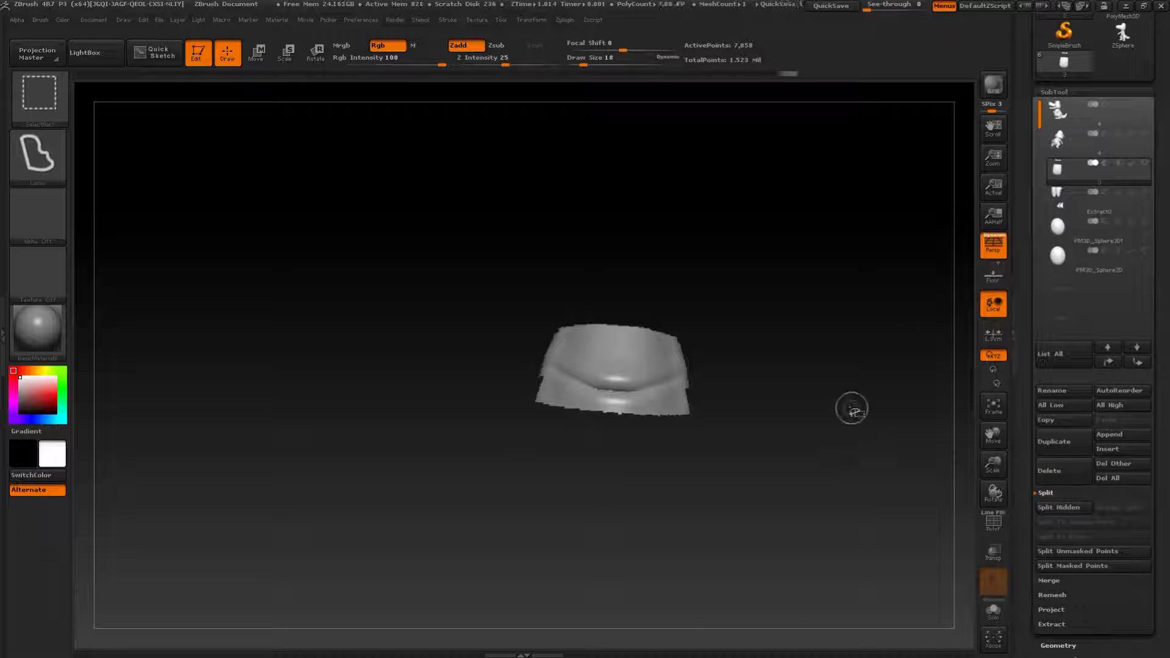
pyautogui.moveTo(727, 323)
pyautogui.keyDown('ctrl'); pyautogui.keyDown('shift'); pyautogui.mouseDown()
pyautogui.moveTo(465, 327)
pyautogui.moveTo(731, 448)
pyautogui.mouseUp(); pyautogui.keyUp('shift'); pyautogui.keyUp('ctrl')
pyautogui.keyDown('ctrl'); pyautogui.keyDown('shift'); pyautogui.moveTo(823, 349); pyautogui.dragTo(889, 456); pyautogui.keyUp('shift'); pyautogui.keyUp('ctrl')
pyautogui.moveTo(734, 364)
pyautogui.keyDown('ctrl'); pyautogui.keyDown('shift'); pyautogui.mouseDown()
pyautogui.moveTo(530, 314)
pyautogui.moveTo(738, 439)
pyautogui.mouseUp(); pyautogui.keyUp('shift'); pyautogui.keyUp('ctrl')
pyautogui.click(987, 525)
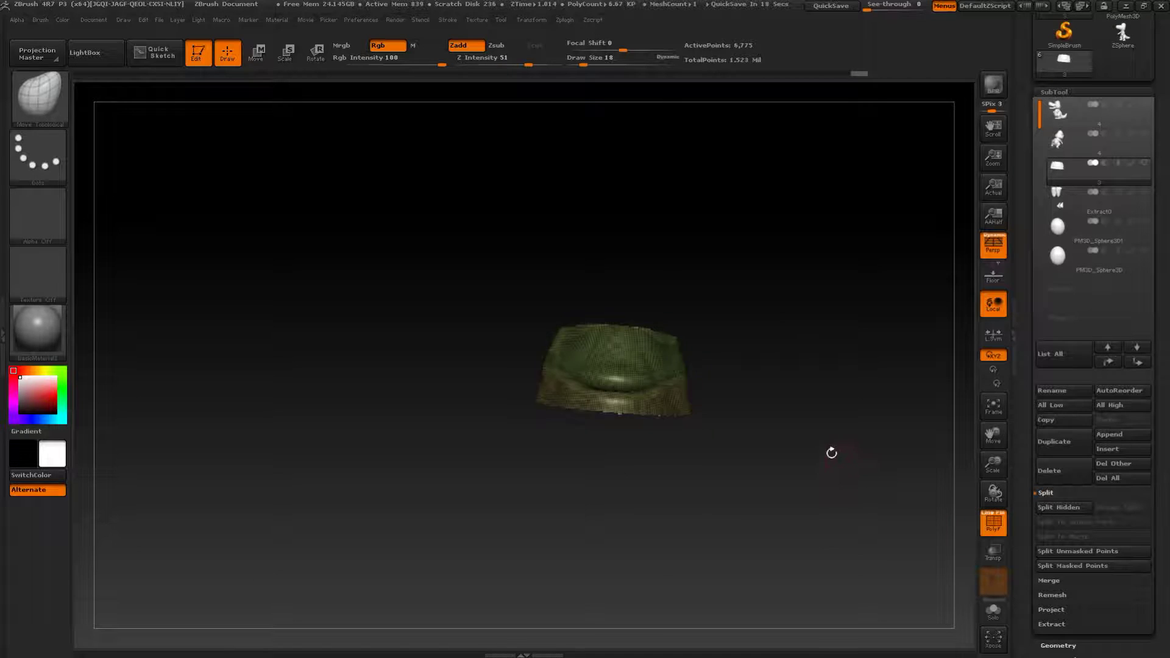
pyautogui.moveTo(843, 353)
pyautogui.keyDown('ctrl'); pyautogui.keyDown('alt'); pyautogui.keyDown('shift'); pyautogui.mouseDown()
pyautogui.moveTo(888, 496)
pyautogui.moveTo(883, 449)
pyautogui.mouseUp(); pyautogui.keyUp('shift'); pyautogui.keyUp('alt'); pyautogui.keyUp('ctrl')
pyautogui.keyDown('ctrl'); pyautogui.keyDown('shift'); pyautogui.moveTo(890, 382); pyautogui.dragTo(896, 483); pyautogui.keyUp('shift'); pyautogui.keyUp('ctrl')
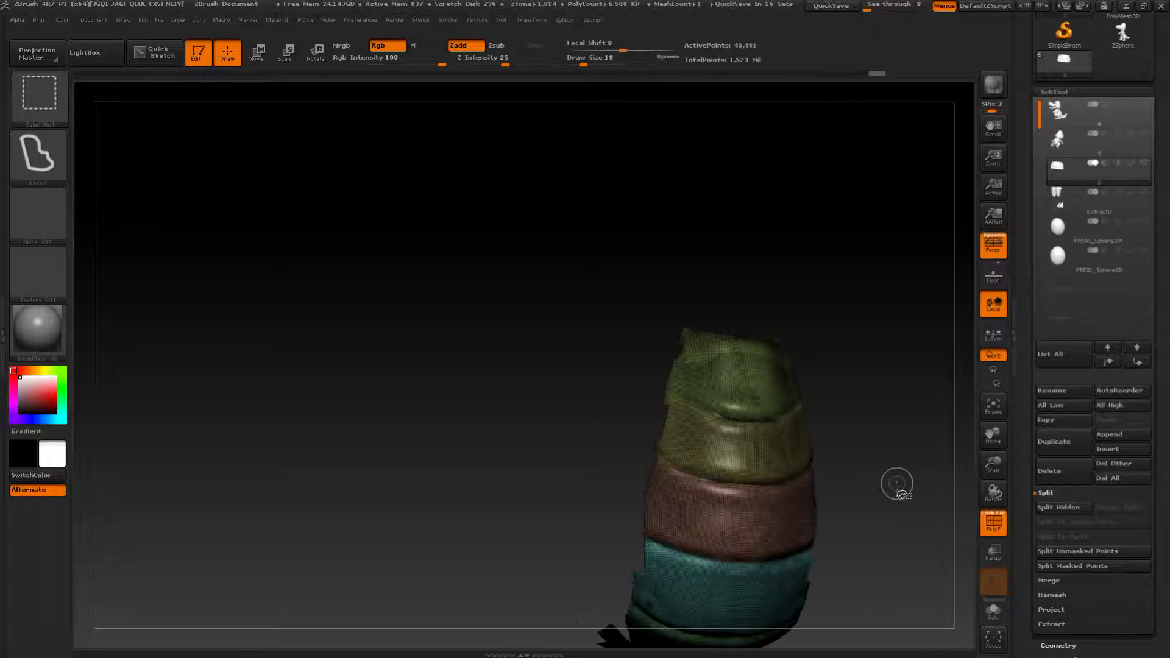
pyautogui.moveTo(904, 525)
pyautogui.keyDown('alt'); pyautogui.mouseDown()
pyautogui.moveTo(857, 295)
pyautogui.moveTo(892, 147)
pyautogui.moveTo(870, 112)
pyautogui.moveTo(849, 164)
pyautogui.moveTo(838, 438)
pyautogui.moveTo(685, 380)
pyautogui.moveTo(561, 490)
pyautogui.moveTo(536, 474)
pyautogui.mouseUp(); pyautogui.keyUp('alt')
pyautogui.keyDown('ctrl'); pyautogui.keyDown('shift'); pyautogui.click(479, 383); pyautogui.keyUp('shift'); pyautogui.keyUp('ctrl')
pyautogui.moveTo(695, 487); pyautogui.dragTo(797, 410)
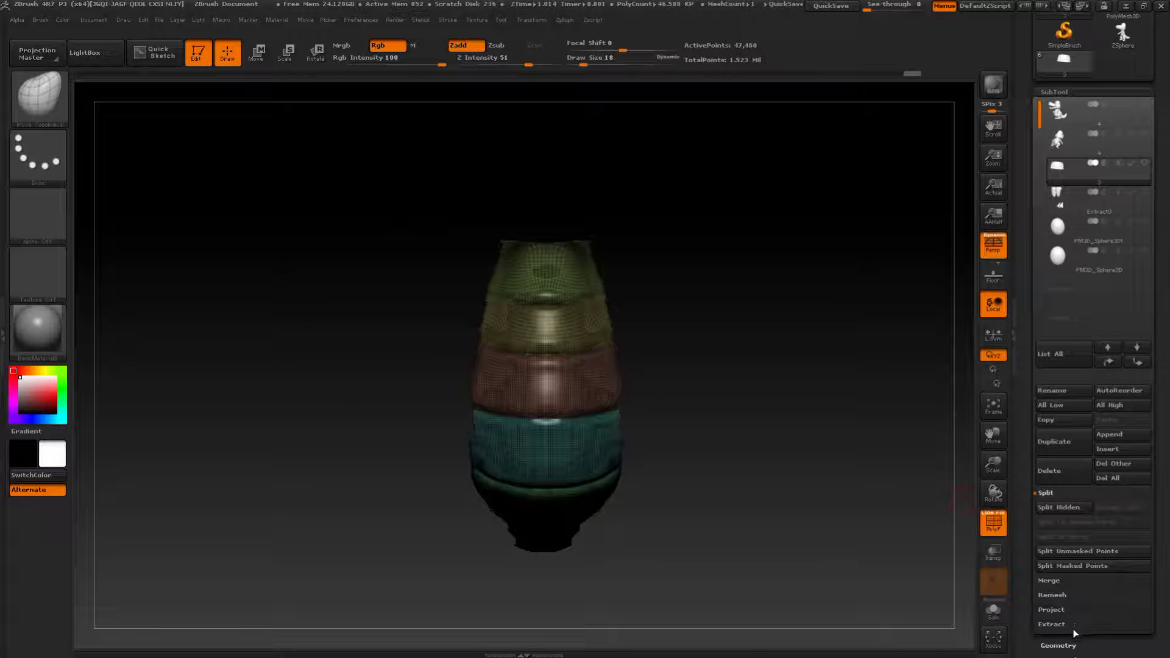
# - Delete the hidden polygons from the belly strip and briefly show the body to compare the fit
pyautogui.click(1060, 645)
pyautogui.click(1071, 387)
pyautogui.click(1052, 92)
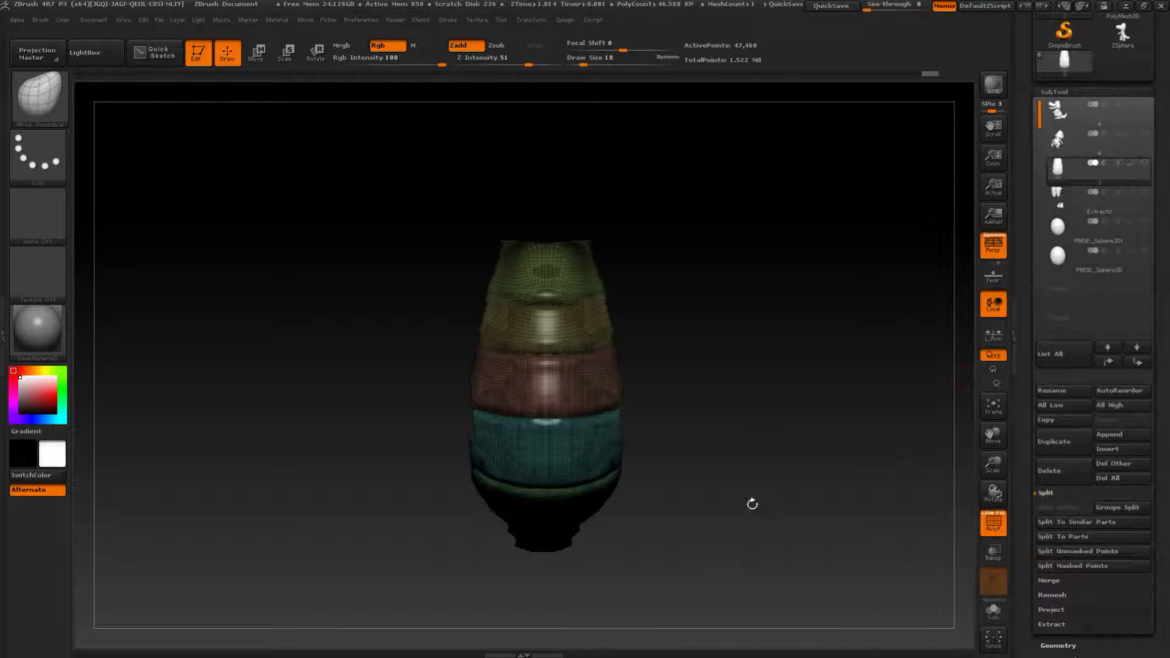
pyautogui.keyDown('alt'); pyautogui.moveTo(799, 366); pyautogui.dragTo(874, 388); pyautogui.keyUp('alt')
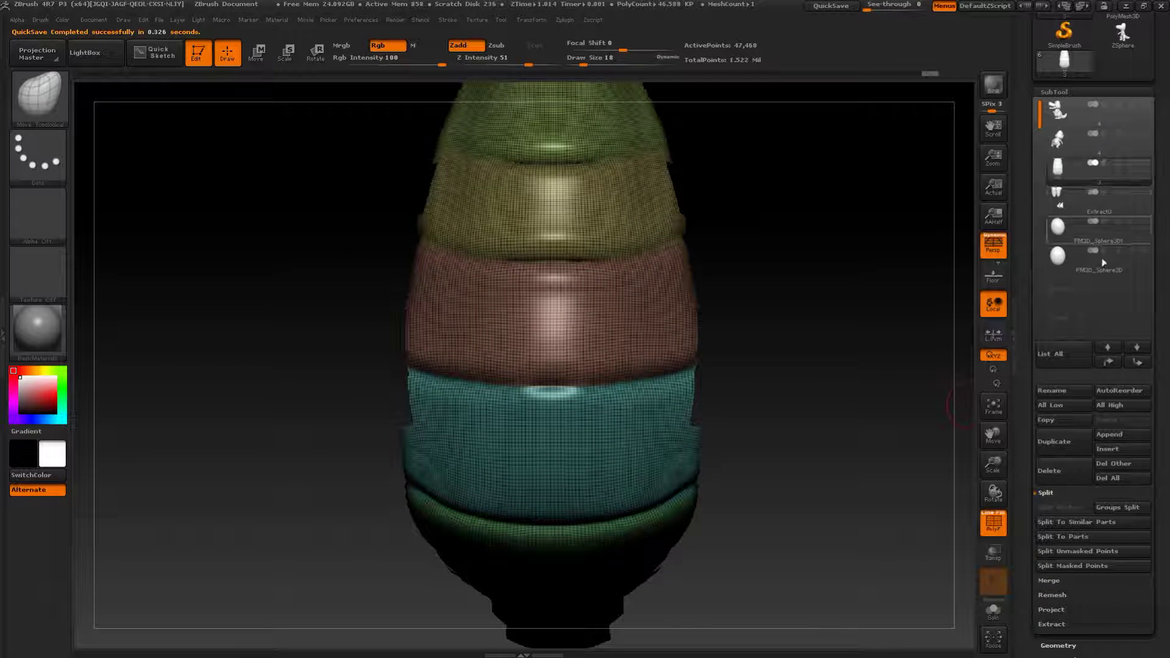
pyautogui.click(1144, 104)
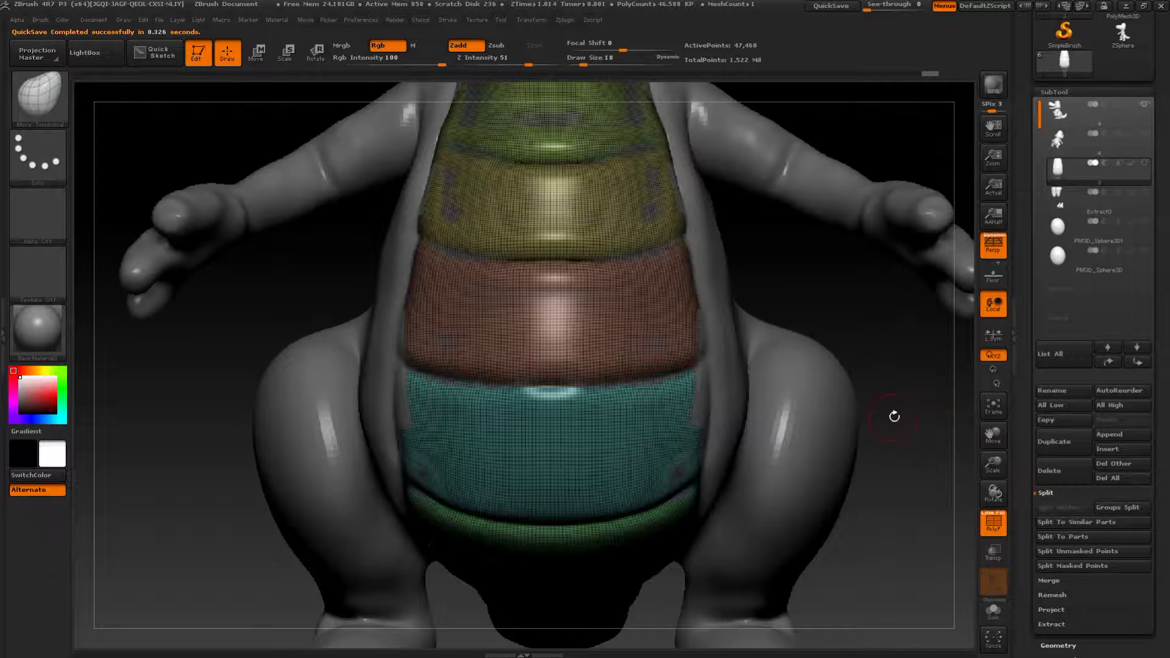
pyautogui.click(1146, 105)
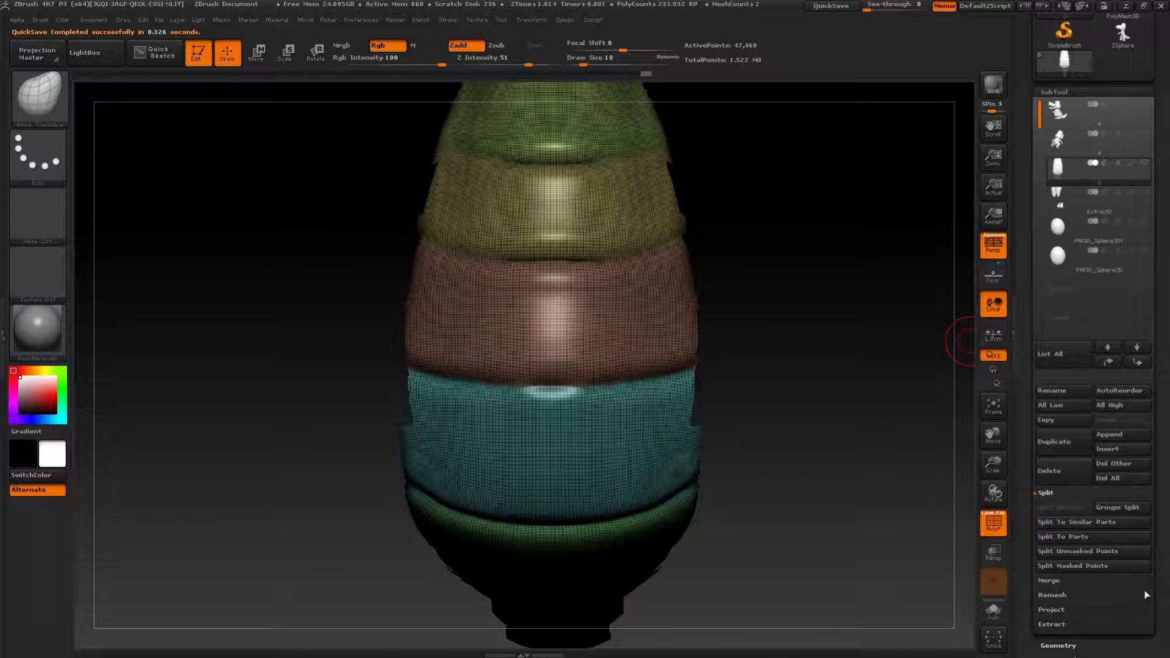
# - Try generating panel loops from the belly strip's polygroups with the EdgeLoop options
pyautogui.moveTo(1158, 548); pyautogui.dragTo(1154, 436)
pyautogui.click(1065, 492)
pyautogui.moveTo(1055, 480); pyautogui.dragTo(1056, 495)
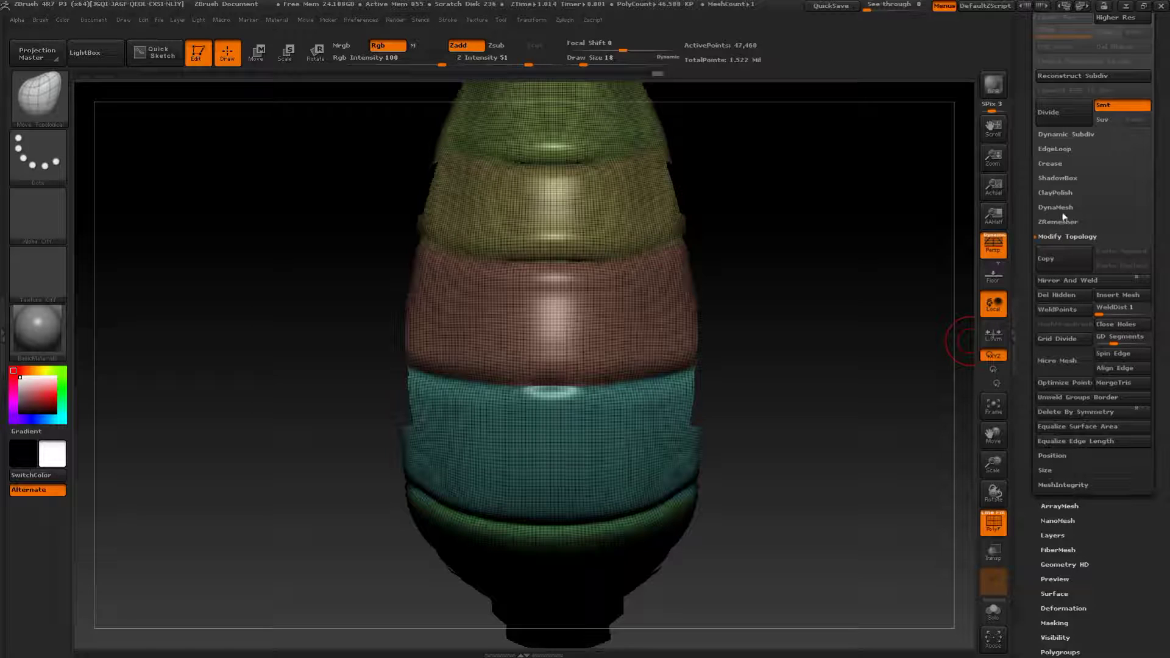
pyautogui.click(1056, 150)
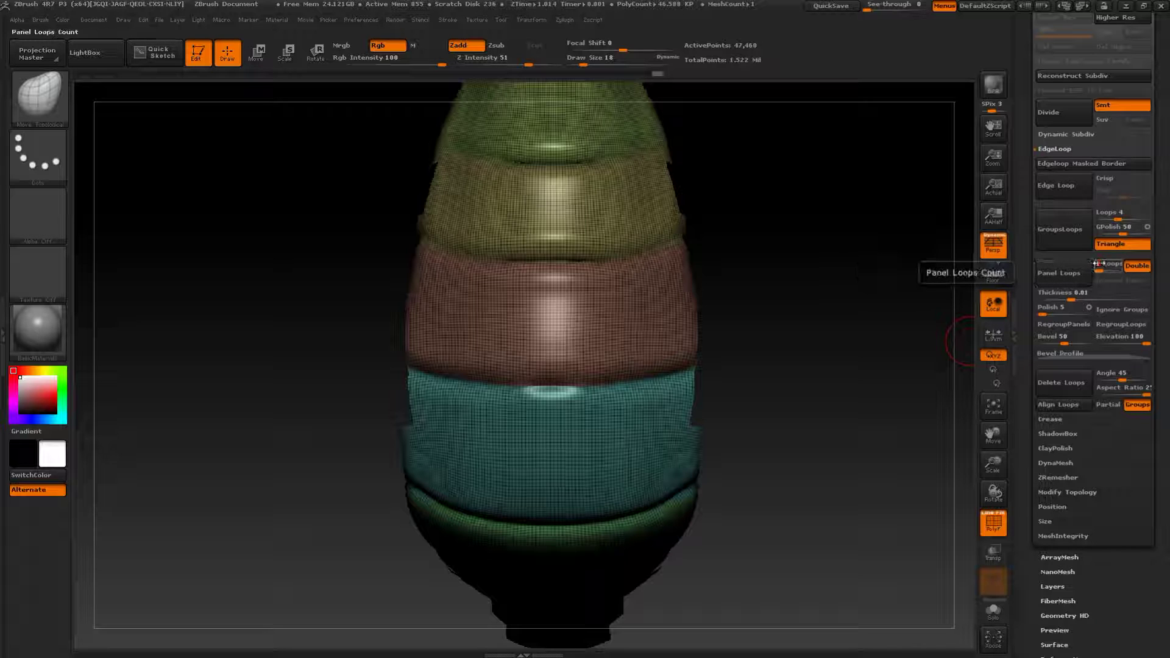
pyautogui.click(1061, 275)
pyautogui.moveTo(888, 412); pyautogui.dragTo(640, 361)
pyautogui.moveTo(713, 359); pyautogui.dragTo(870, 405)
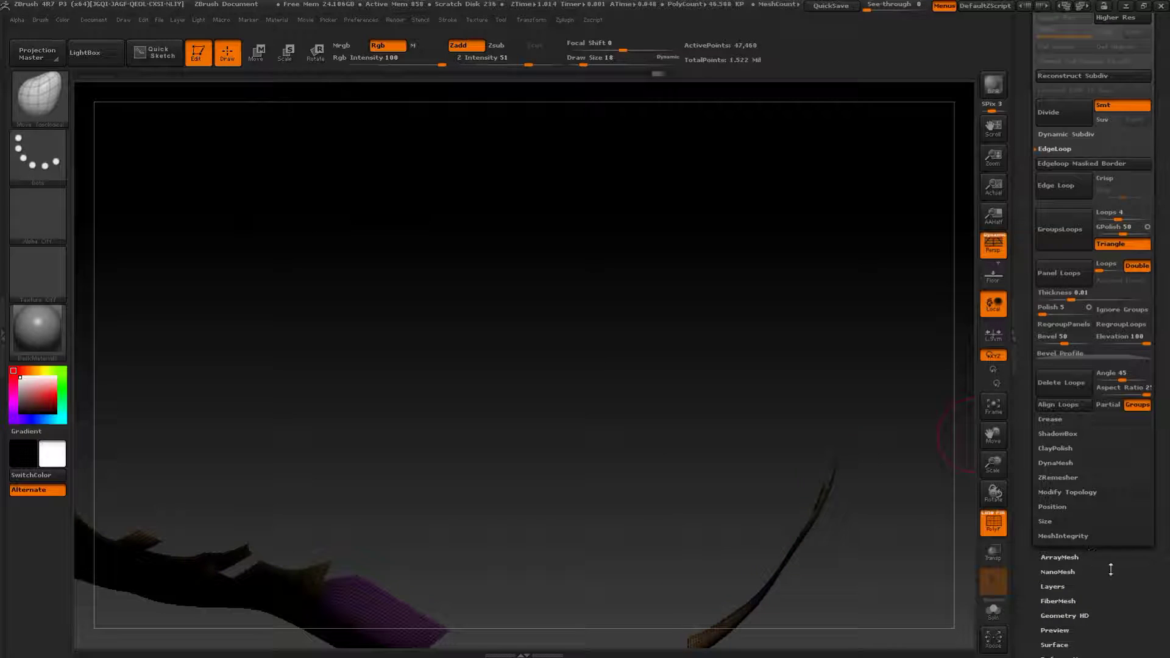
# - Remesh the belly strip with ZRemesher at a target polygon count of 1
pyautogui.click(1070, 477)
pyautogui.moveTo(1139, 507); pyautogui.dragTo(1139, 503)
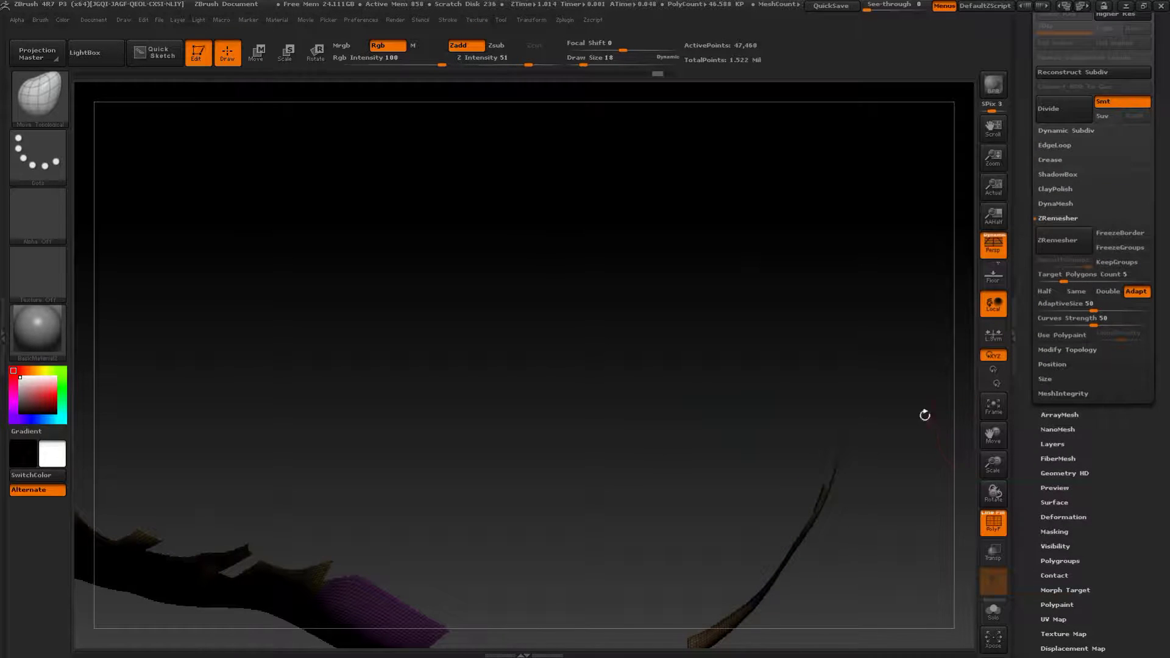
pyautogui.moveTo(924, 415); pyautogui.dragTo(824, 316)
pyautogui.click(1044, 275)
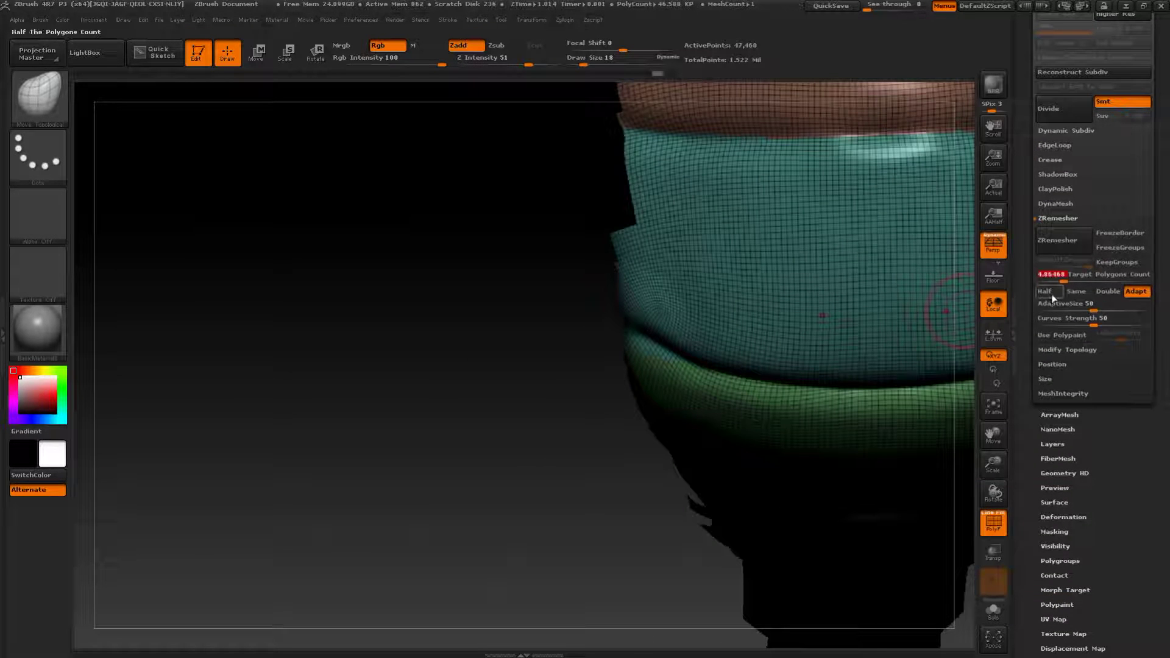
pyautogui.write('1')
pyautogui.press('Return')
pyautogui.click(1057, 241)
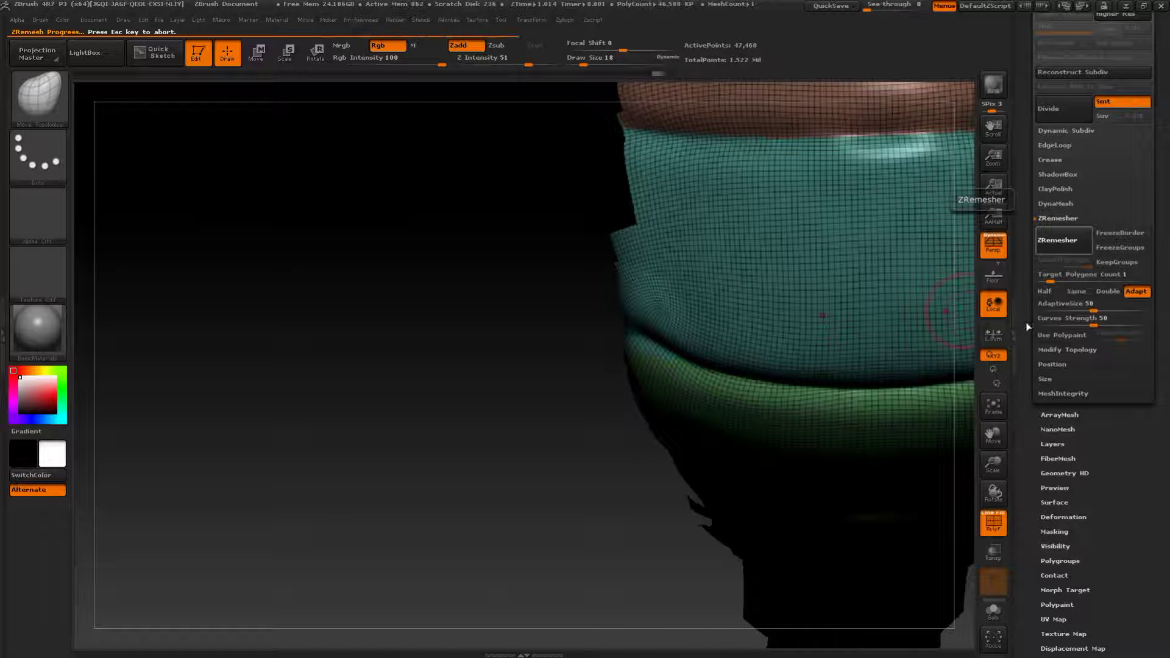
# - Pull the jagged side-edge polygons of the remeshed strip into line with the Move Topological brush, adjusting its draw size to 39 and 17
pyautogui.moveTo(544, 481)
pyautogui.mouseDown()
pyautogui.moveTo(530, 444)
pyautogui.moveTo(756, 427)
pyautogui.moveTo(611, 287)
pyautogui.moveTo(799, 374)
pyautogui.mouseUp()
pyautogui.press('s')
pyautogui.moveTo(569, 333); pyautogui.dragTo(576, 334)
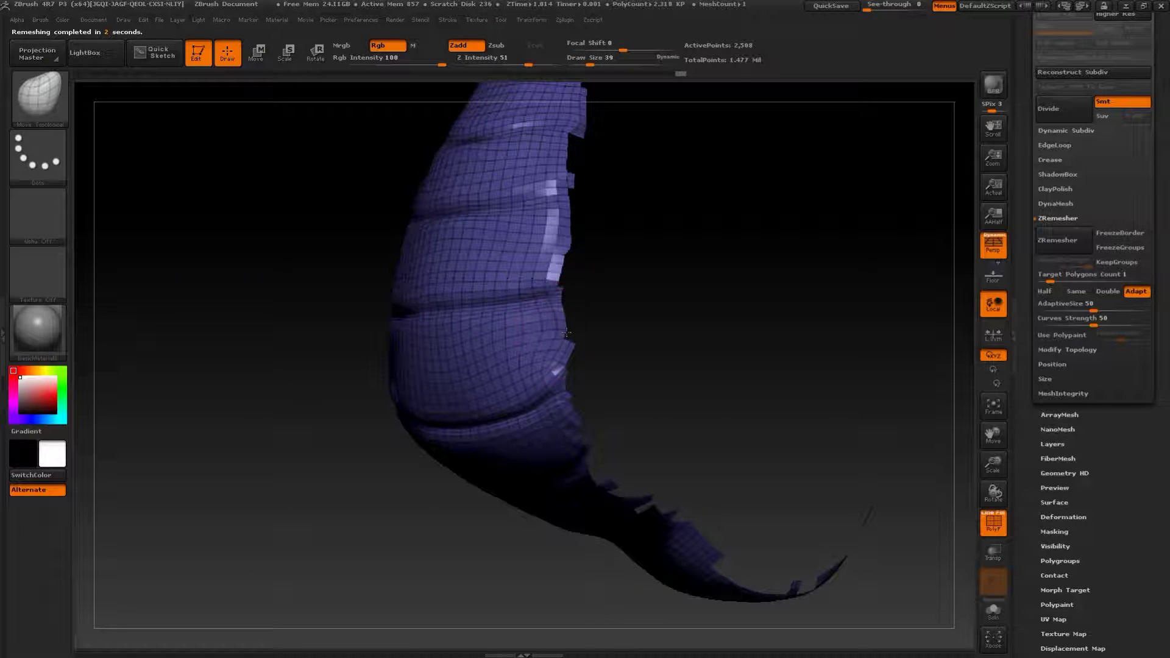
pyautogui.moveTo(552, 253); pyautogui.dragTo(562, 254)
pyautogui.moveTo(620, 200)
pyautogui.mouseDown()
pyautogui.moveTo(632, 191)
pyautogui.moveTo(588, 198)
pyautogui.mouseUp()
pyautogui.moveTo(588, 198)
pyautogui.keyDown('alt'); pyautogui.mouseDown()
pyautogui.moveTo(619, 303)
pyautogui.moveTo(615, 292)
pyautogui.mouseUp(); pyautogui.keyUp('alt')
pyautogui.press('s')
pyautogui.keyDown('alt'); pyautogui.moveTo(678, 238); pyautogui.dragTo(713, 302); pyautogui.keyUp('alt')
pyautogui.moveTo(612, 295)
pyautogui.mouseDown()
pyautogui.moveTo(630, 273)
pyautogui.moveTo(617, 279)
pyautogui.mouseUp()
pyautogui.press('s')
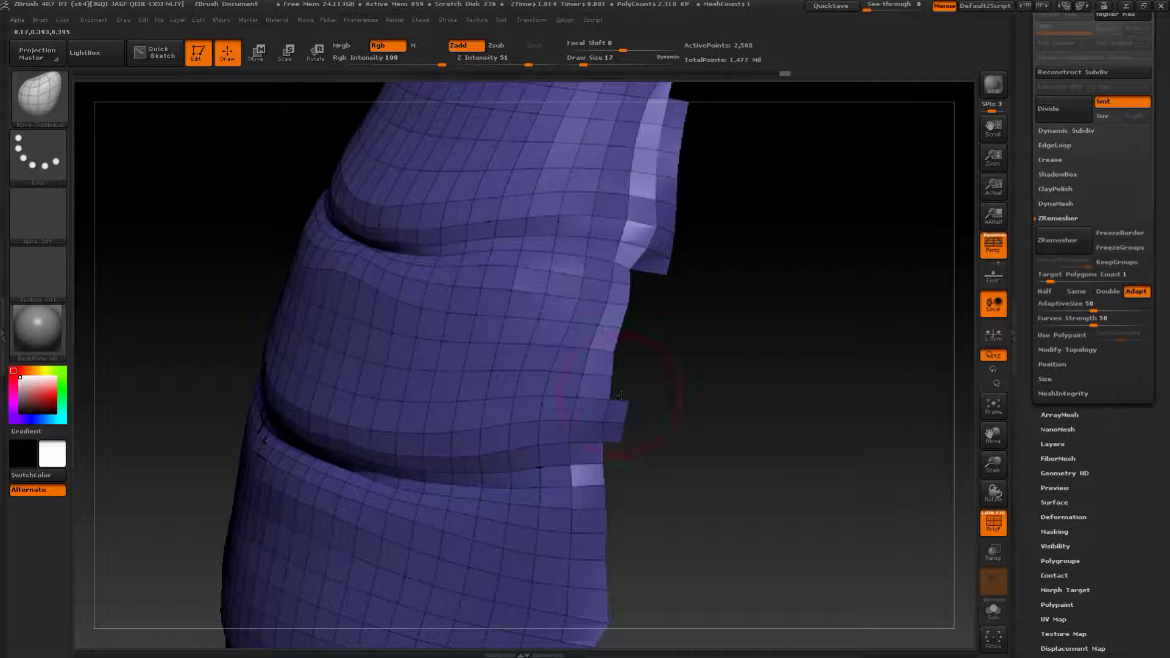
# - Try to hide the protruding polygons along the side and upper edges of the remeshed belly strip with lasso selections
pyautogui.hotkey('ctrl', 'shift')
pyautogui.moveTo(702, 422)
pyautogui.mouseDown()
pyautogui.moveTo(688, 385)
pyautogui.moveTo(637, 413)
pyautogui.mouseUp()
pyautogui.keyDown('alt'); pyautogui.moveTo(691, 366); pyautogui.dragTo(693, 493); pyautogui.keyUp('alt')
pyautogui.keyDown('ctrl'); pyautogui.keyDown('alt'); pyautogui.keyDown('shift'); pyautogui.moveTo(663, 450); pyautogui.dragTo(647, 561); pyautogui.keyUp('shift'); pyautogui.keyUp('alt'); pyautogui.keyUp('ctrl')
pyautogui.moveTo(621, 511)
pyautogui.keyDown('ctrl'); pyautogui.keyDown('alt'); pyautogui.keyDown('shift'); pyautogui.mouseDown()
pyautogui.moveTo(639, 326)
pyautogui.moveTo(666, 242)
pyautogui.mouseUp(); pyautogui.keyUp('shift'); pyautogui.keyUp('alt'); pyautogui.keyUp('ctrl')
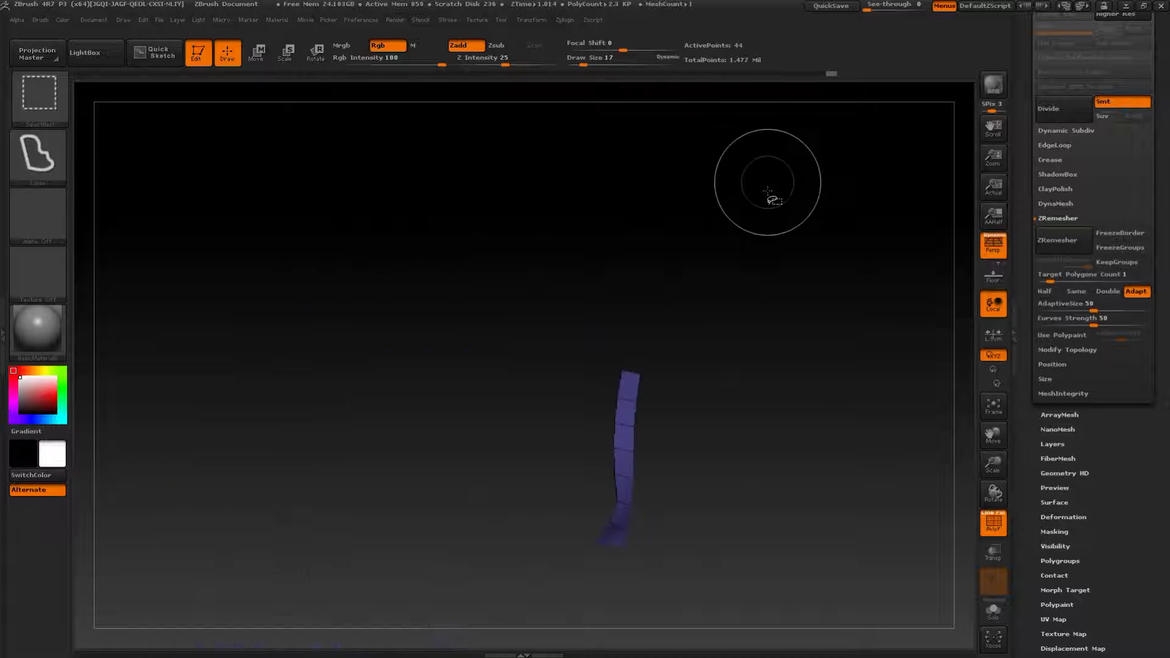
pyautogui.hotkey('ctrl', 'z')
pyautogui.moveTo(660, 329)
pyautogui.keyDown('ctrl'); pyautogui.keyDown('alt'); pyautogui.keyDown('shift'); pyautogui.mouseDown()
pyautogui.moveTo(635, 295)
pyautogui.moveTo(640, 256)
pyautogui.mouseUp(); pyautogui.keyUp('shift'); pyautogui.keyUp('alt'); pyautogui.keyUp('ctrl')
pyautogui.moveTo(778, 491)
pyautogui.mouseDown()
pyautogui.moveTo(765, 341)
pyautogui.moveTo(724, 289)
pyautogui.moveTo(707, 201)
pyautogui.moveTo(606, 262)
pyautogui.mouseUp()
pyautogui.keyDown('ctrl'); pyautogui.keyDown('alt'); pyautogui.keyDown('shift'); pyautogui.moveTo(626, 224); pyautogui.dragTo(555, 253); pyautogui.keyUp('shift'); pyautogui.keyUp('alt'); pyautogui.keyUp('ctrl')
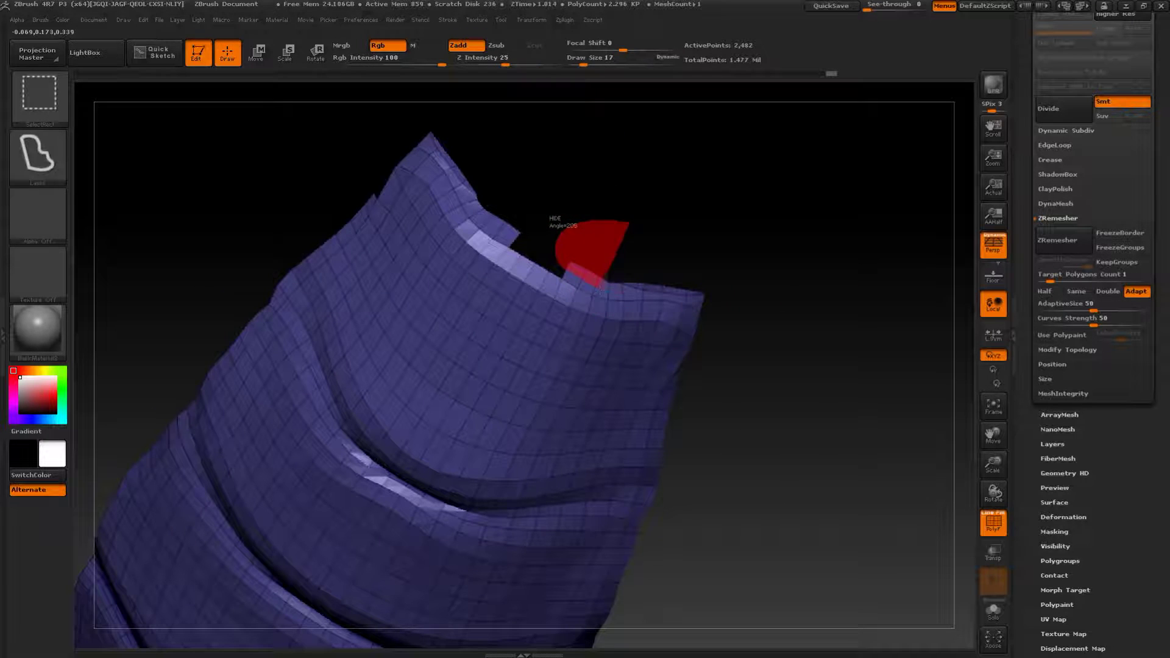
pyautogui.keyDown('ctrl'); pyautogui.keyDown('alt'); pyautogui.keyDown('shift'); pyautogui.moveTo(655, 292); pyautogui.dragTo(680, 269); pyautogui.keyUp('shift'); pyautogui.keyUp('alt'); pyautogui.keyUp('ctrl')
pyautogui.moveTo(796, 308)
pyautogui.keyDown('alt'); pyautogui.mouseDown()
pyautogui.moveTo(763, 320)
pyautogui.moveTo(813, 389)
pyautogui.moveTo(797, 422)
pyautogui.moveTo(781, 243)
pyautogui.moveTo(755, 299)
pyautogui.mouseUp(); pyautogui.keyUp('alt')
pyautogui.moveTo(654, 336)
pyautogui.keyDown('ctrl'); pyautogui.keyDown('alt'); pyautogui.keyDown('shift'); pyautogui.mouseDown()
pyautogui.moveTo(636, 346)
pyautogui.moveTo(637, 390)
pyautogui.mouseUp(); pyautogui.keyUp('shift'); pyautogui.keyUp('alt'); pyautogui.keyUp('ctrl')
pyautogui.keyDown('alt'); pyautogui.moveTo(726, 410); pyautogui.dragTo(703, 337); pyautogui.keyUp('alt')
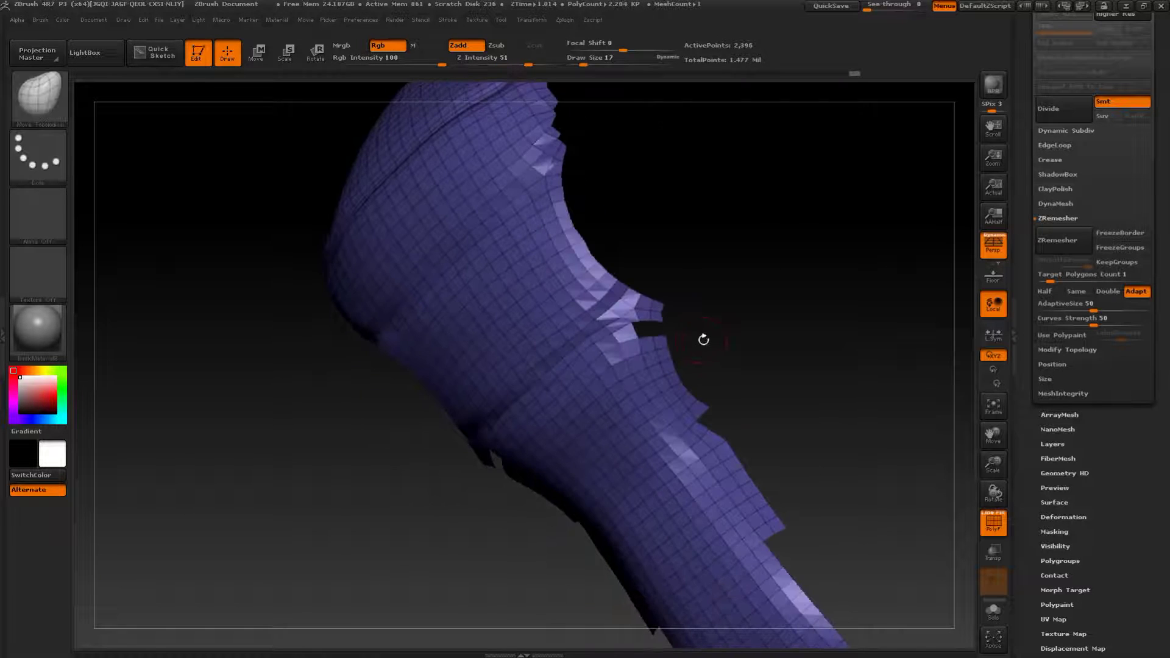
# - Try to hide the stepped edge polygons along the tail section of the remeshed strip with lasso selections
pyautogui.keyDown('ctrl'); pyautogui.keyDown('alt'); pyautogui.keyDown('shift'); pyautogui.moveTo(692, 280); pyautogui.dragTo(684, 278); pyautogui.keyUp('shift'); pyautogui.keyUp('alt'); pyautogui.keyUp('ctrl')
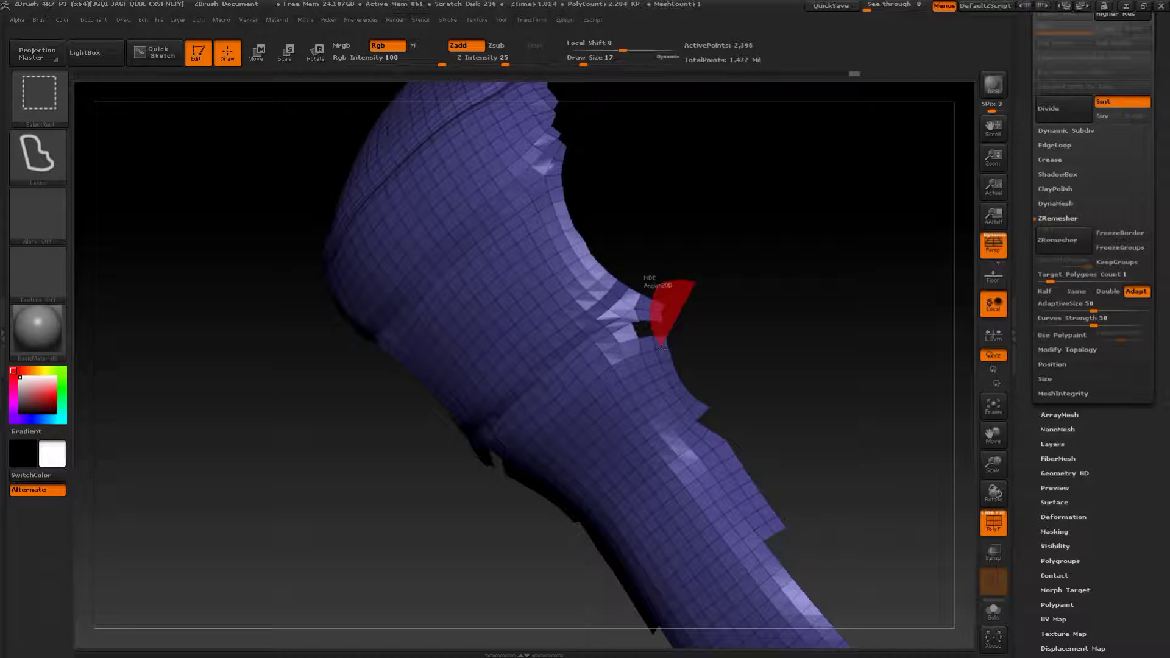
pyautogui.keyDown('ctrl'); pyautogui.keyDown('alt'); pyautogui.keyDown('shift'); pyautogui.moveTo(658, 347); pyautogui.dragTo(694, 403); pyautogui.keyUp('shift'); pyautogui.keyUp('alt'); pyautogui.keyUp('ctrl')
pyautogui.keyDown('alt'); pyautogui.moveTo(861, 551); pyautogui.dragTo(787, 337); pyautogui.keyUp('alt')
pyautogui.moveTo(836, 460)
pyautogui.keyDown('alt'); pyautogui.mouseDown()
pyautogui.moveTo(739, 381)
pyautogui.moveTo(731, 389)
pyautogui.mouseUp(); pyautogui.keyUp('alt')
pyautogui.keyDown('ctrl'); pyautogui.keyDown('alt'); pyautogui.keyDown('shift'); pyautogui.moveTo(788, 419); pyautogui.dragTo(765, 430); pyautogui.keyUp('shift'); pyautogui.keyUp('alt'); pyautogui.keyUp('ctrl')
pyautogui.moveTo(897, 428)
pyautogui.keyDown('alt'); pyautogui.mouseDown()
pyautogui.moveTo(796, 340)
pyautogui.moveTo(732, 308)
pyautogui.mouseUp(); pyautogui.keyUp('alt')
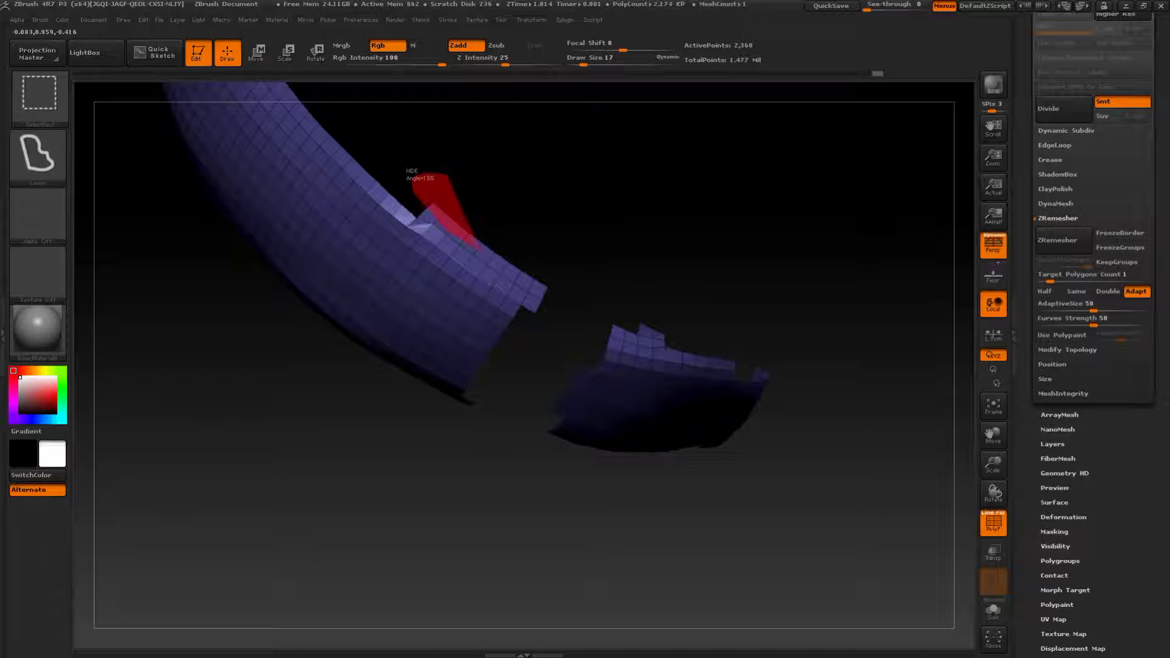
pyautogui.keyDown('ctrl'); pyautogui.keyDown('alt'); pyautogui.keyDown('shift'); pyautogui.moveTo(492, 261); pyautogui.dragTo(622, 311); pyautogui.keyUp('shift'); pyautogui.keyUp('alt'); pyautogui.keyUp('ctrl')
pyautogui.moveTo(674, 314)
pyautogui.keyDown('alt'); pyautogui.mouseDown()
pyautogui.moveTo(678, 234)
pyautogui.moveTo(747, 311)
pyautogui.mouseUp(); pyautogui.keyUp('alt')
# - Try remeshing the dense, polygrouped belly strip with ZRemesher using FreezeGroups at a target polygon count of 1
pyautogui.press('f')
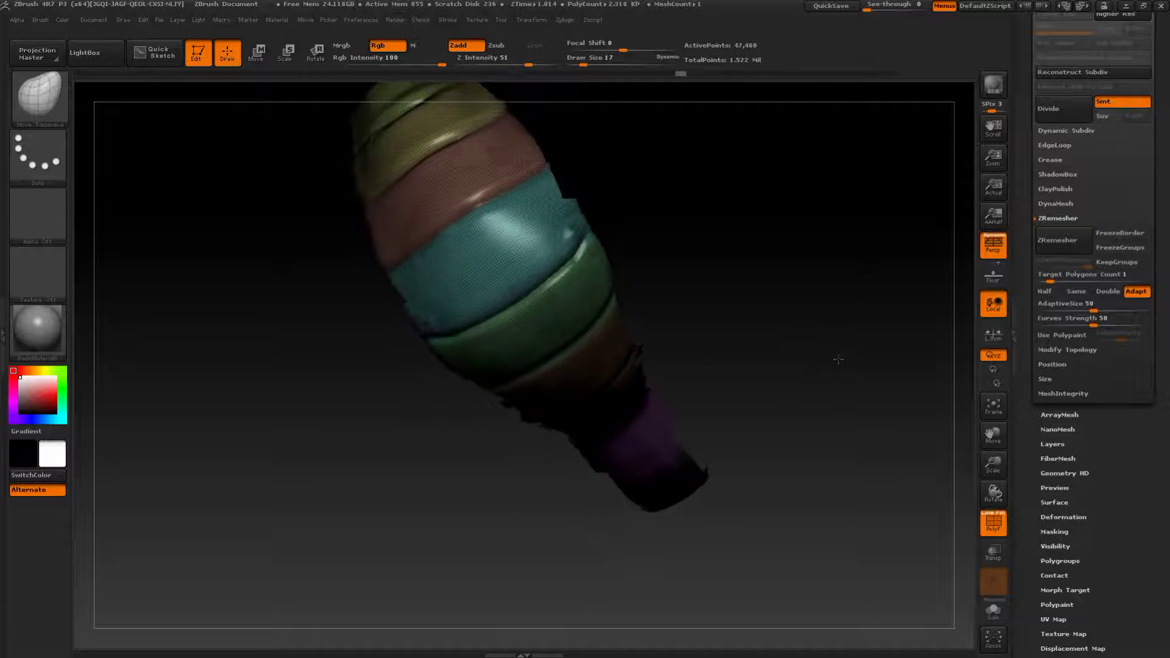
pyautogui.moveTo(839, 360); pyautogui.dragTo(936, 420)
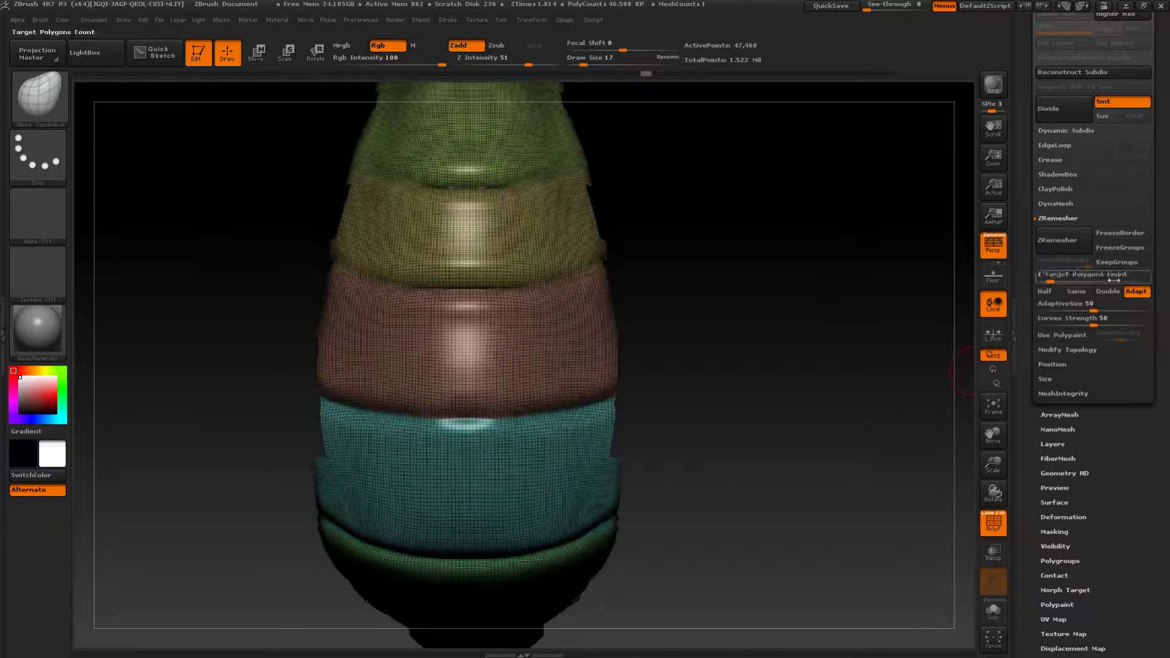
pyautogui.click(1117, 250)
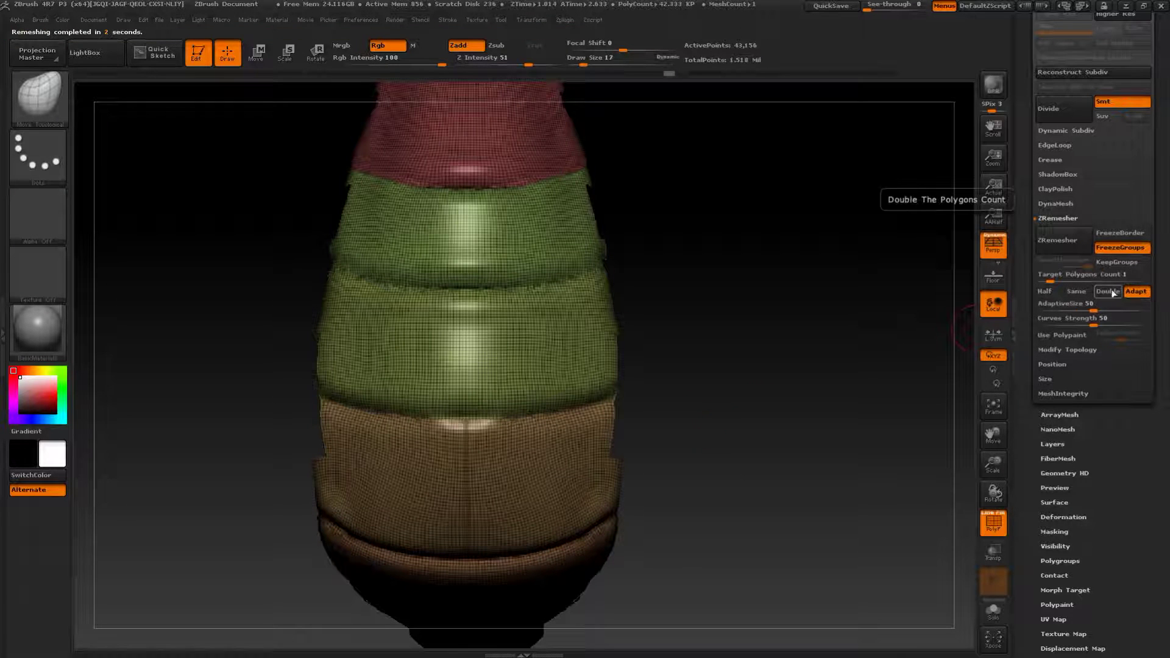
# - Remesh the dense belly strip with KeepGroups on, FreezeGroups and Adapt off, and a target polygon count of 0.5
pyautogui.click(1134, 295)
pyautogui.keyDown('alt'); pyautogui.moveTo(799, 326); pyautogui.dragTo(923, 601); pyautogui.keyUp('alt')
pyautogui.press('f')
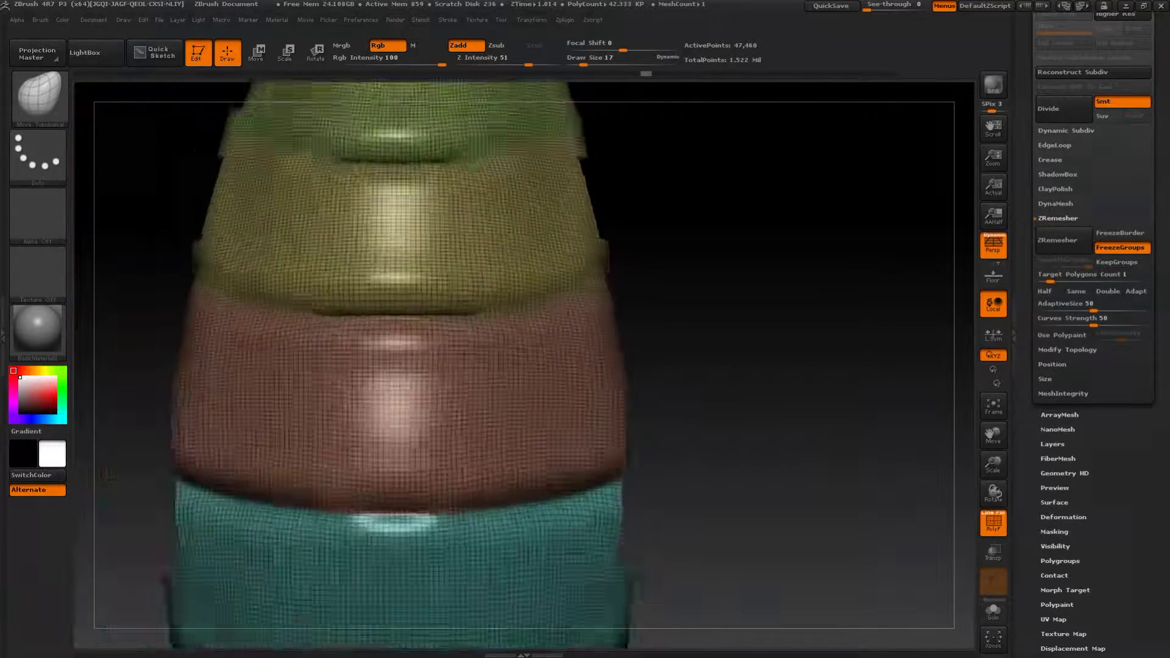
pyautogui.keyDown('alt'); pyautogui.moveTo(884, 342); pyautogui.dragTo(866, 268); pyautogui.keyUp('alt')
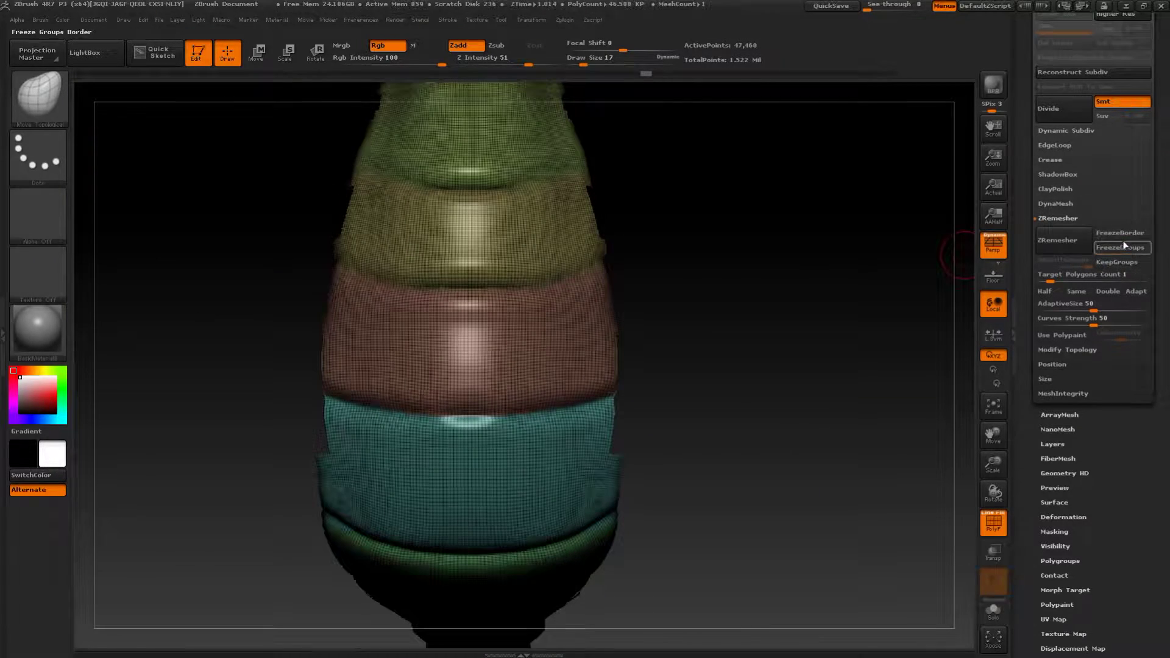
pyautogui.click(1112, 268)
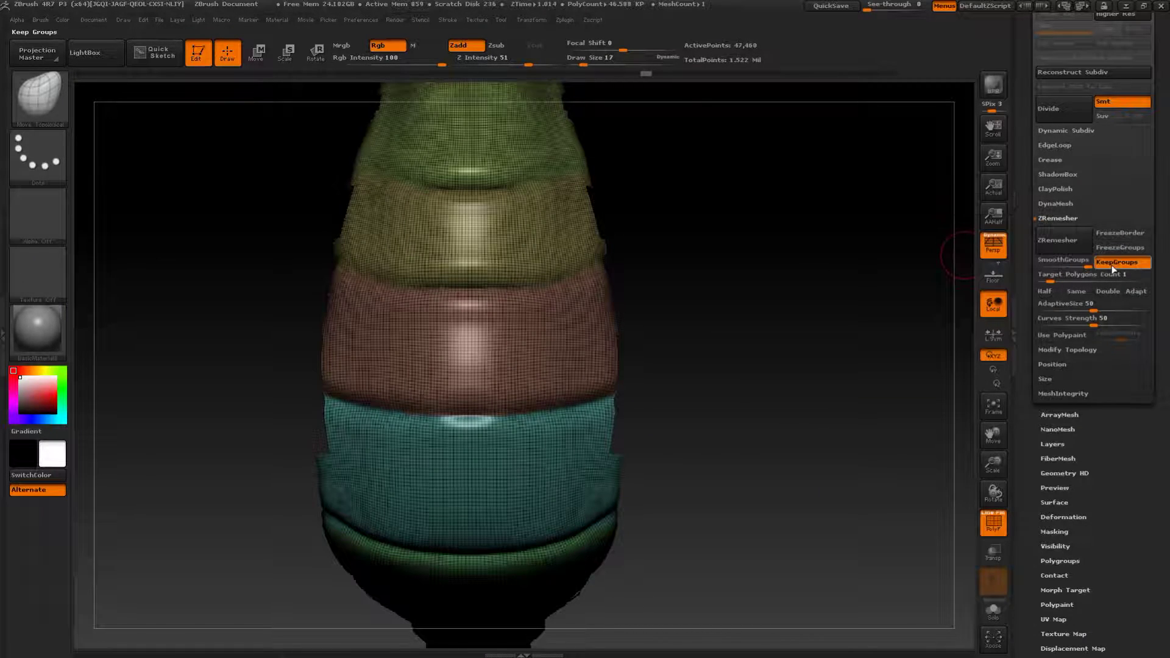
pyautogui.keyDown('alt'); pyautogui.moveTo(786, 305); pyautogui.dragTo(891, 356); pyautogui.keyUp('alt')
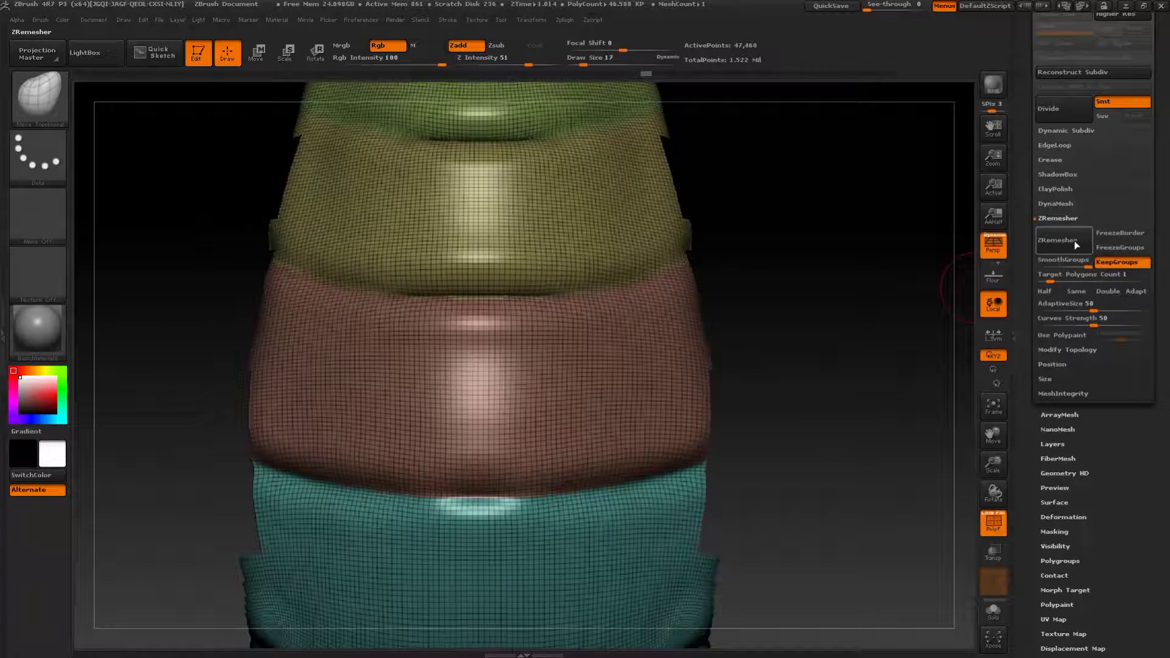
pyautogui.click(1055, 280)
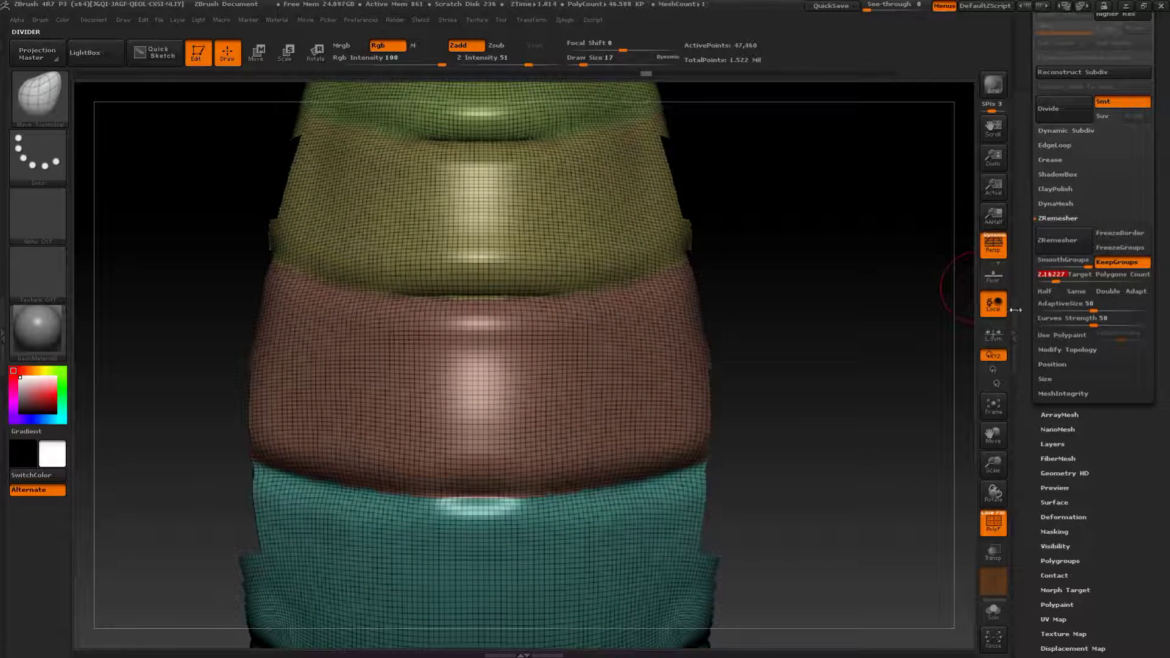
pyautogui.write('0.5')
pyautogui.click(1058, 240)
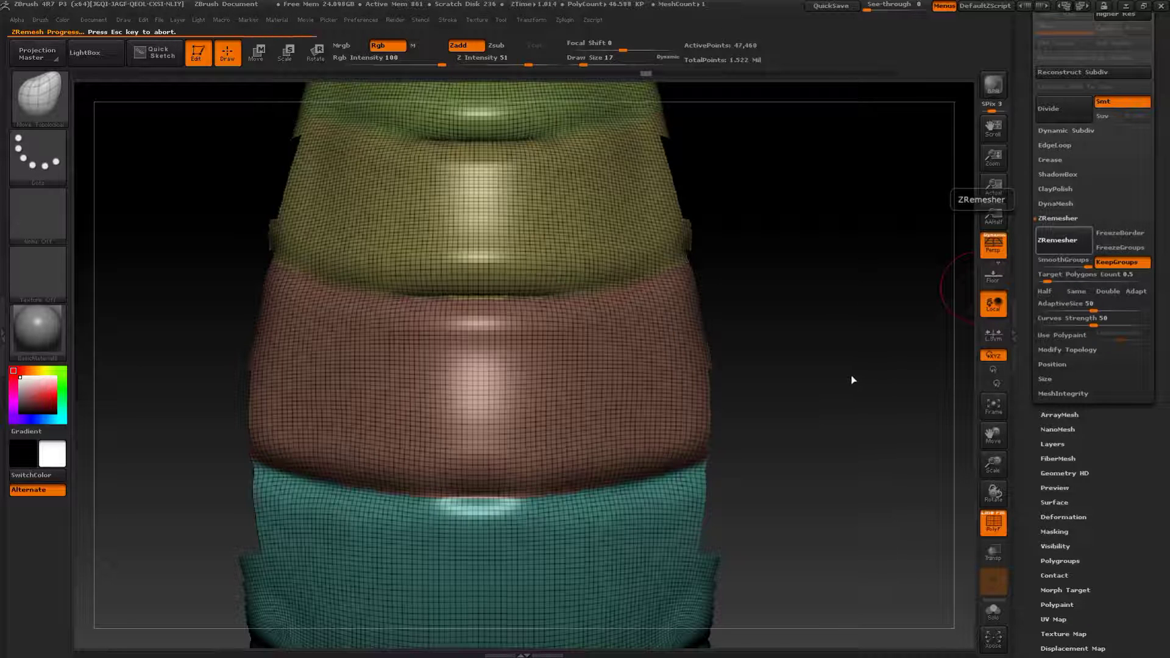
pyautogui.keyDown('alt'); pyautogui.moveTo(864, 398); pyautogui.dragTo(772, 402); pyautogui.keyUp('alt')
pyautogui.keyDown('ctrl'); pyautogui.keyDown('shift'); pyautogui.click(697, 464); pyautogui.keyUp('shift'); pyautogui.keyUp('ctrl')
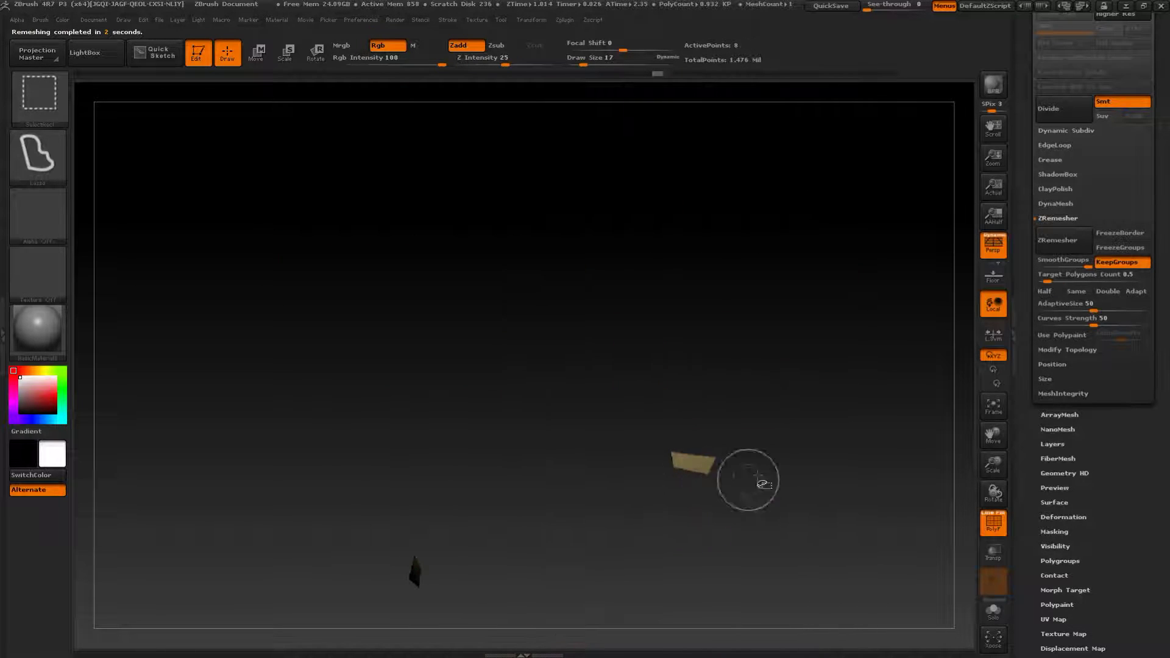
pyautogui.keyDown('ctrl'); pyautogui.keyDown('shift'); pyautogui.click(866, 454); pyautogui.keyUp('shift'); pyautogui.keyUp('ctrl')
pyautogui.moveTo(843, 457)
pyautogui.keyDown('alt'); pyautogui.mouseDown()
pyautogui.moveTo(778, 311)
pyautogui.moveTo(865, 342)
pyautogui.moveTo(878, 415)
pyautogui.mouseUp(); pyautogui.keyUp('alt')
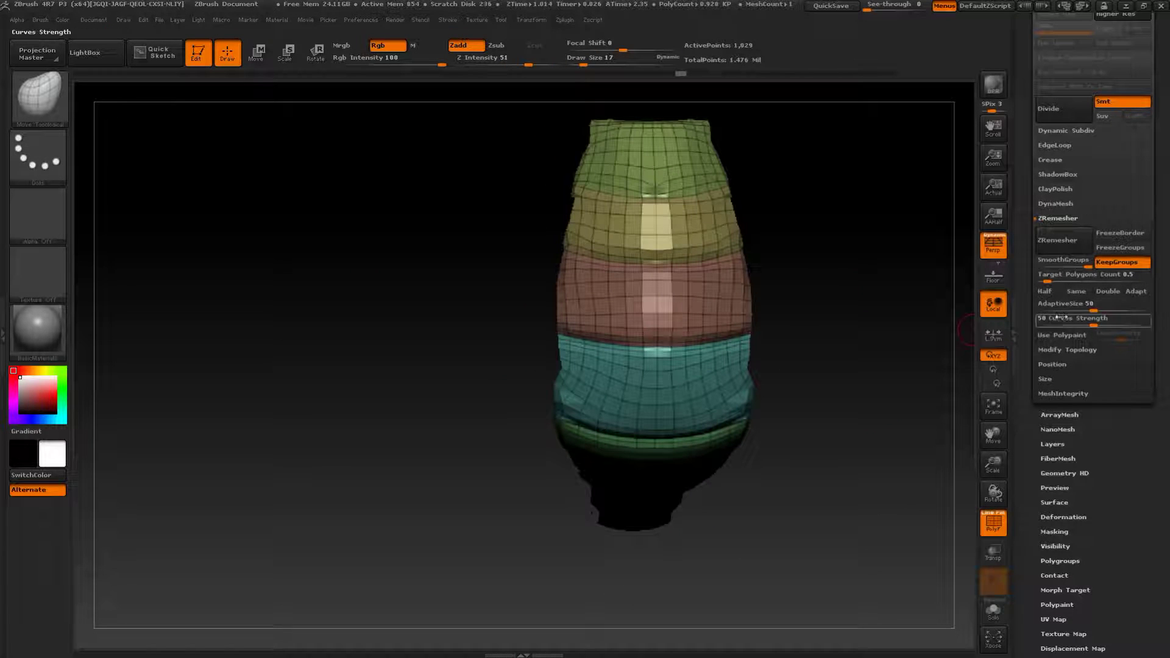
# - Weld the points of the remeshed strip and smooth the middle of the uppermost belly plate
pyautogui.click(1066, 350)
pyautogui.click(1059, 307)
pyautogui.moveTo(898, 423)
pyautogui.mouseDown()
pyautogui.moveTo(823, 421)
pyautogui.moveTo(785, 404)
pyautogui.moveTo(836, 283)
pyautogui.moveTo(833, 251)
pyautogui.moveTo(844, 400)
pyautogui.moveTo(876, 388)
pyautogui.moveTo(881, 518)
pyautogui.mouseUp()
pyautogui.keyDown('shift'); pyautogui.moveTo(593, 279); pyautogui.dragTo(626, 291); pyautogui.keyUp('shift')
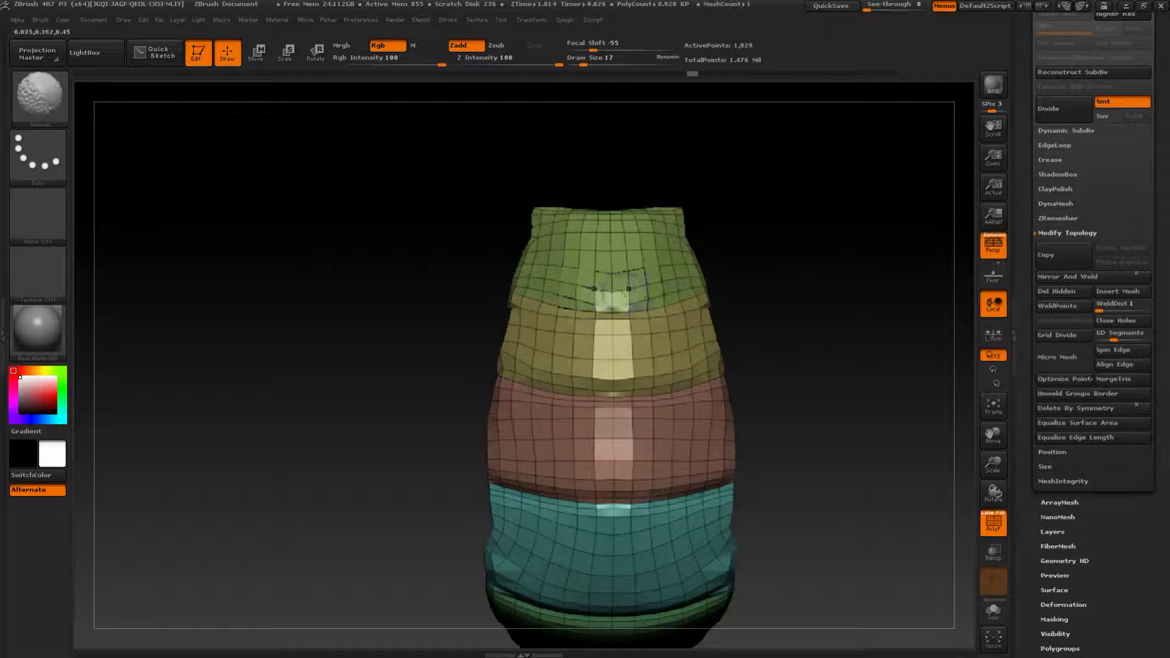
pyautogui.press('b')
pyautogui.press('m')
pyautogui.press('t')
# - Remesh the belly strip twice more with ZRemesher, using the Same polygon count option and KeepGroups
pyautogui.click(1065, 220)
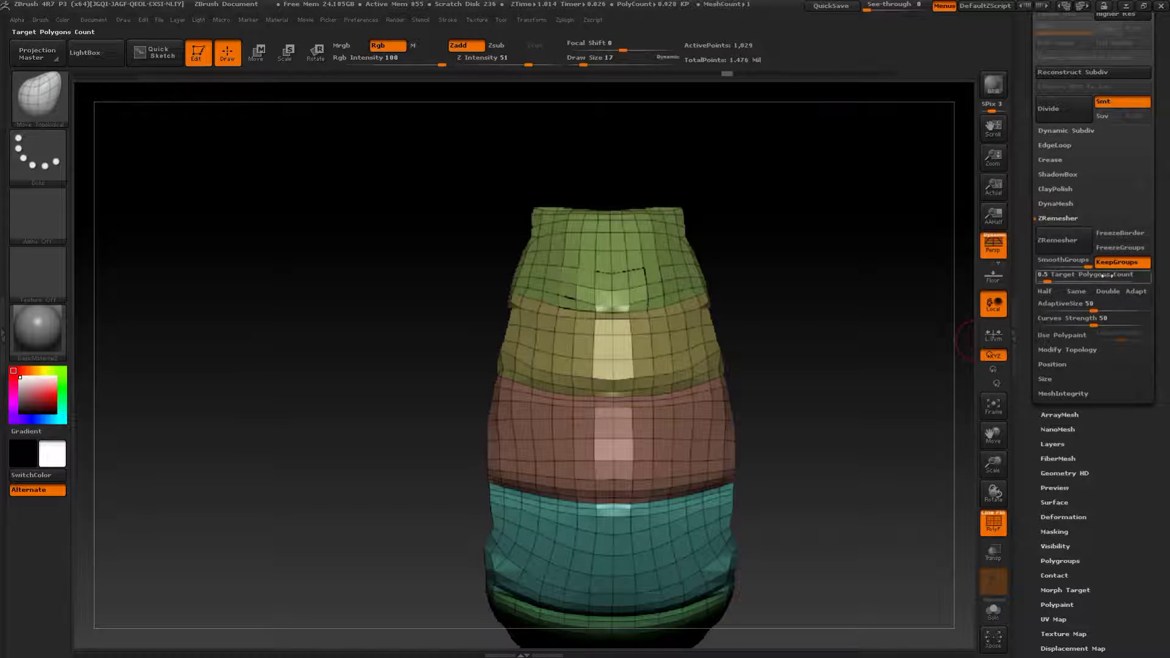
pyautogui.click(1078, 292)
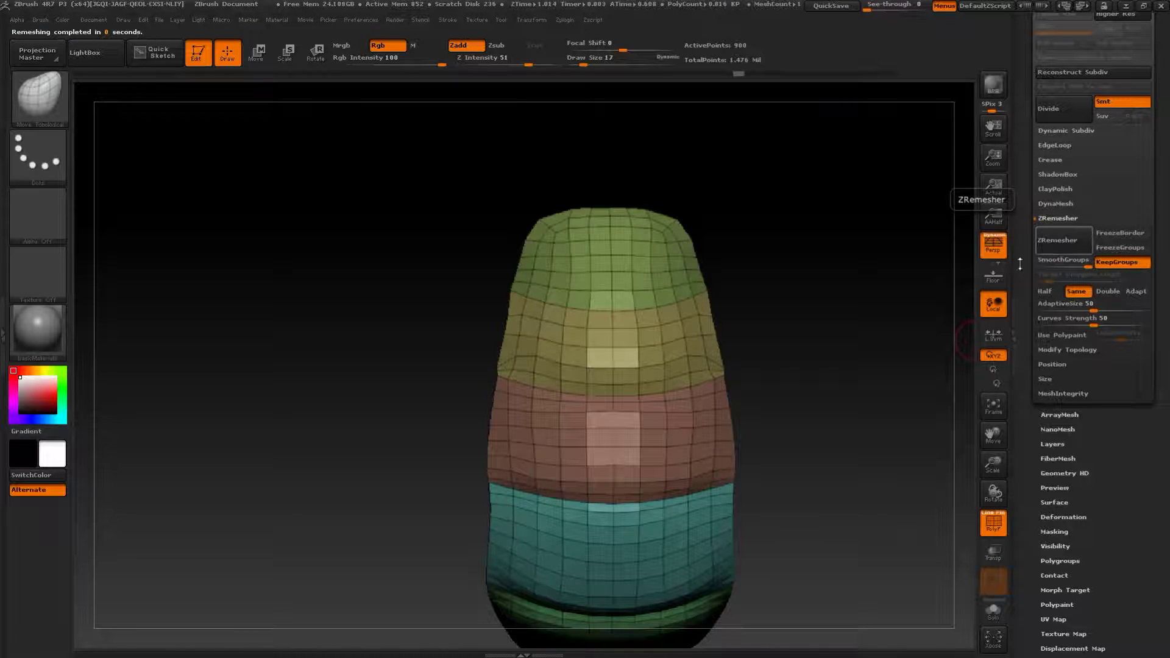
pyautogui.moveTo(850, 439); pyautogui.dragTo(816, 252)
pyautogui.click(1053, 241)
pyautogui.keyDown('alt'); pyautogui.moveTo(876, 360); pyautogui.dragTo(852, 282); pyautogui.keyUp('alt')
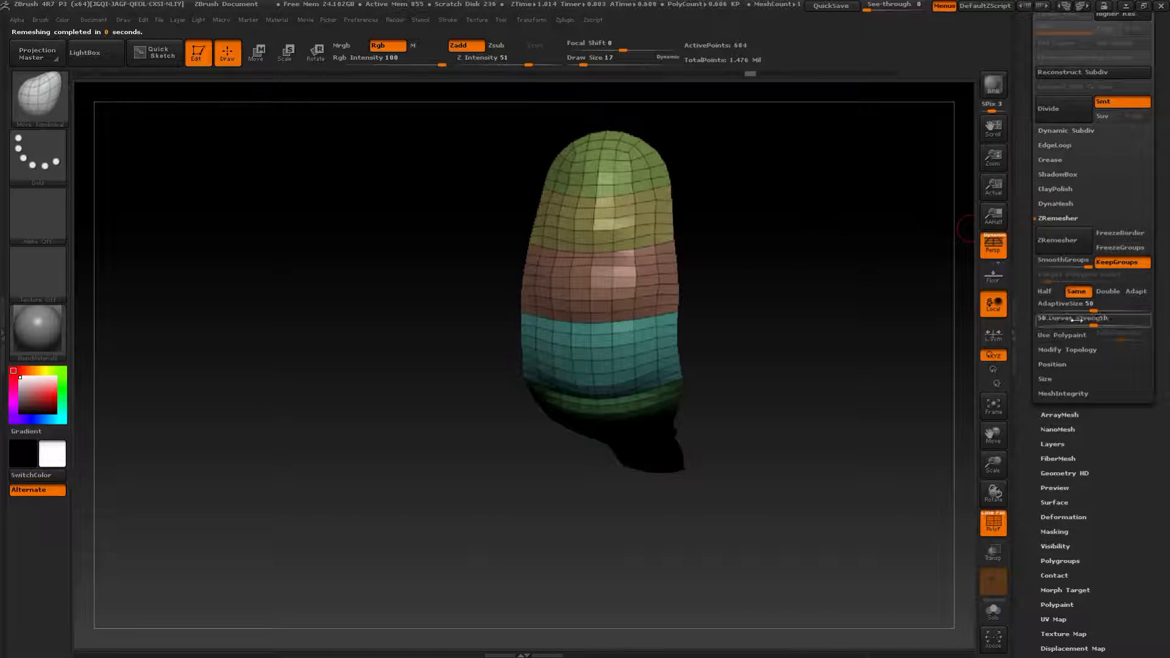
# - Generate panel loops from the strip's polygroups with one loop and a thickness of 0.01, and turn off the wireframe display
pyautogui.click(1063, 350)
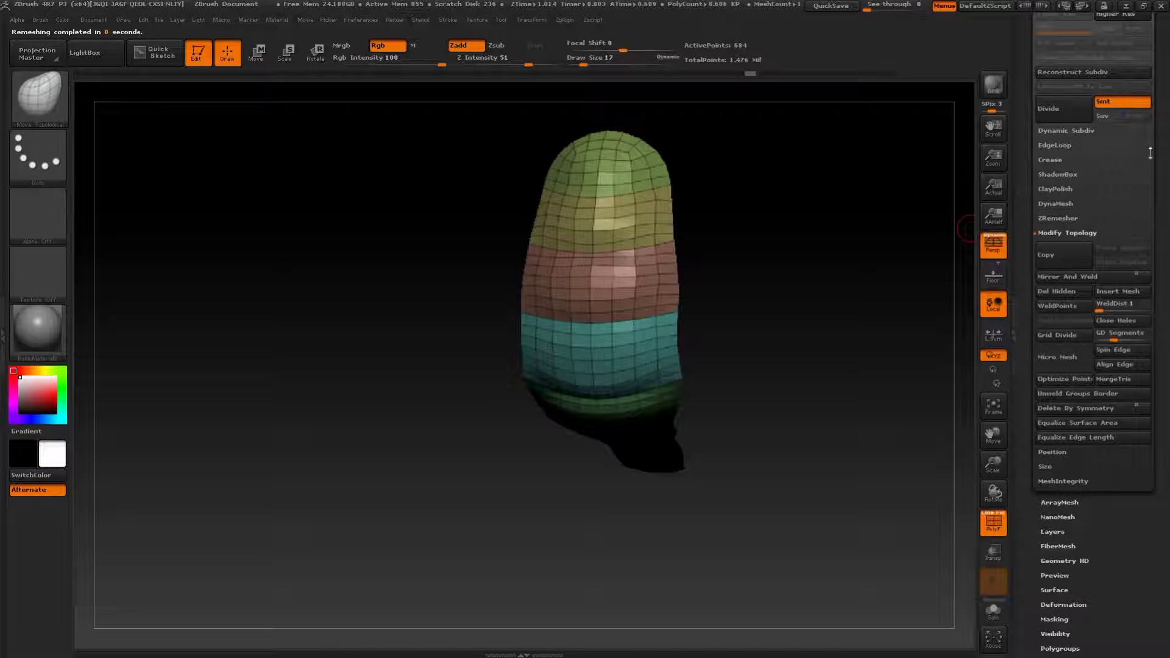
pyautogui.click(1064, 146)
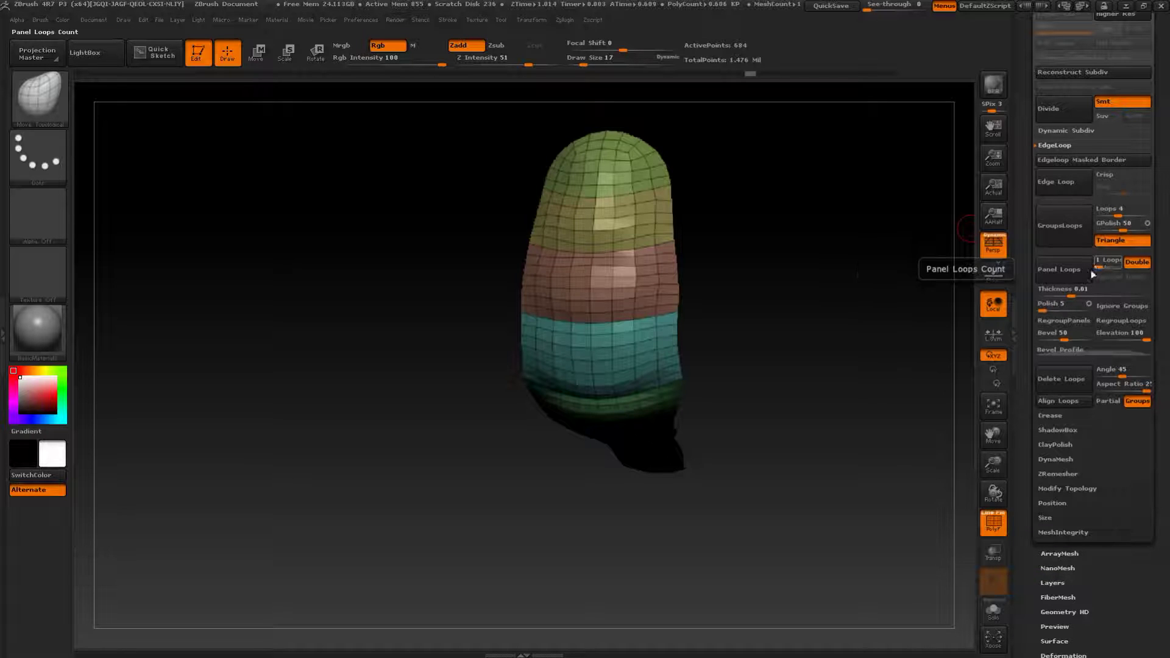
pyautogui.click(1059, 270)
pyautogui.moveTo(907, 389); pyautogui.dragTo(836, 324)
pyautogui.keyDown('alt'); pyautogui.moveTo(824, 260); pyautogui.dragTo(954, 517); pyautogui.keyUp('alt')
pyautogui.keyDown('alt'); pyautogui.moveTo(931, 469); pyautogui.dragTo(827, 318); pyautogui.keyUp('alt')
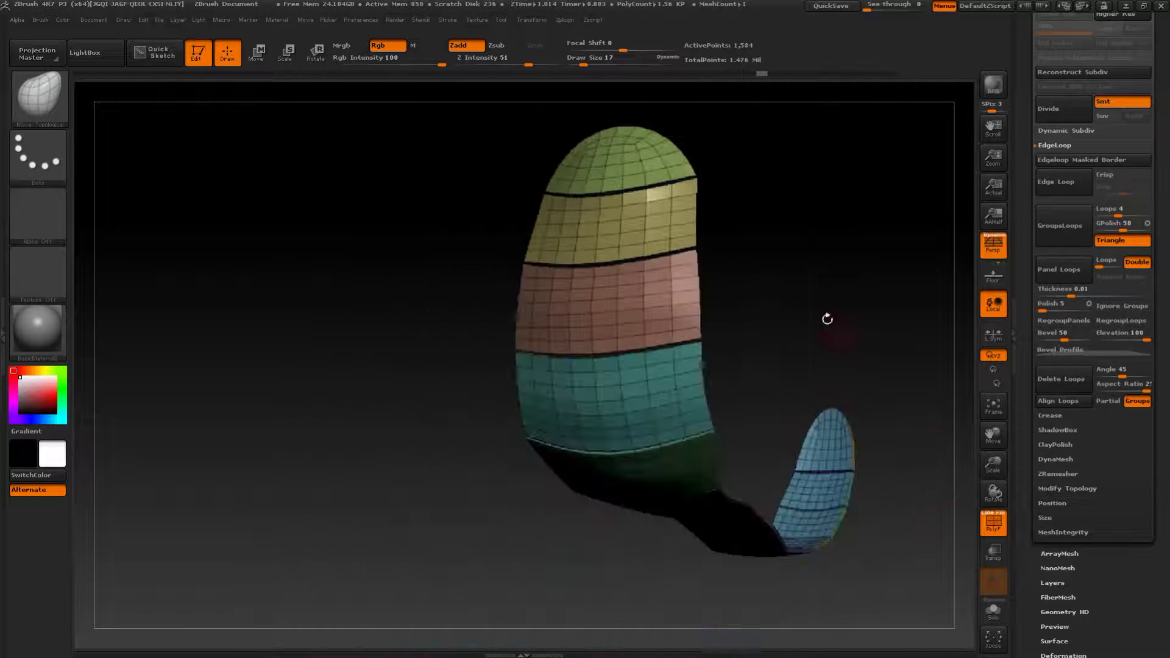
pyautogui.click(993, 523)
# - Compare the paneled strip with the cut-open body and delete that body subtool
pyautogui.scroll(5, 1083, 225)
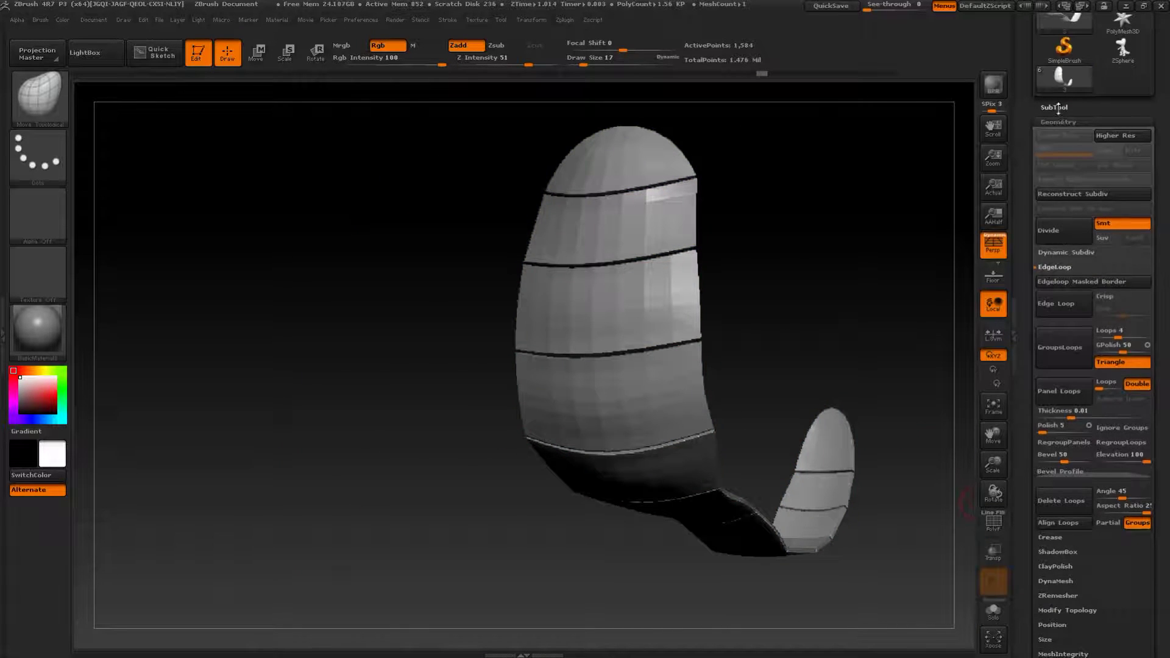
pyautogui.click(1146, 149)
pyautogui.moveTo(903, 423); pyautogui.dragTo(843, 345)
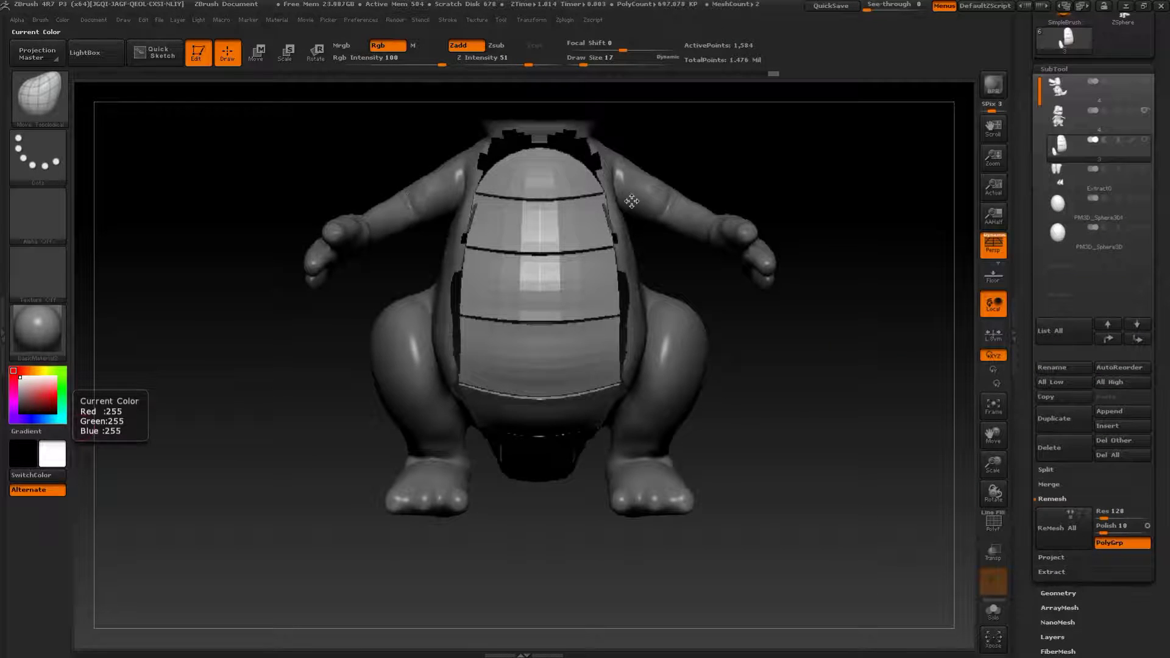
pyautogui.moveTo(883, 350); pyautogui.dragTo(841, 387)
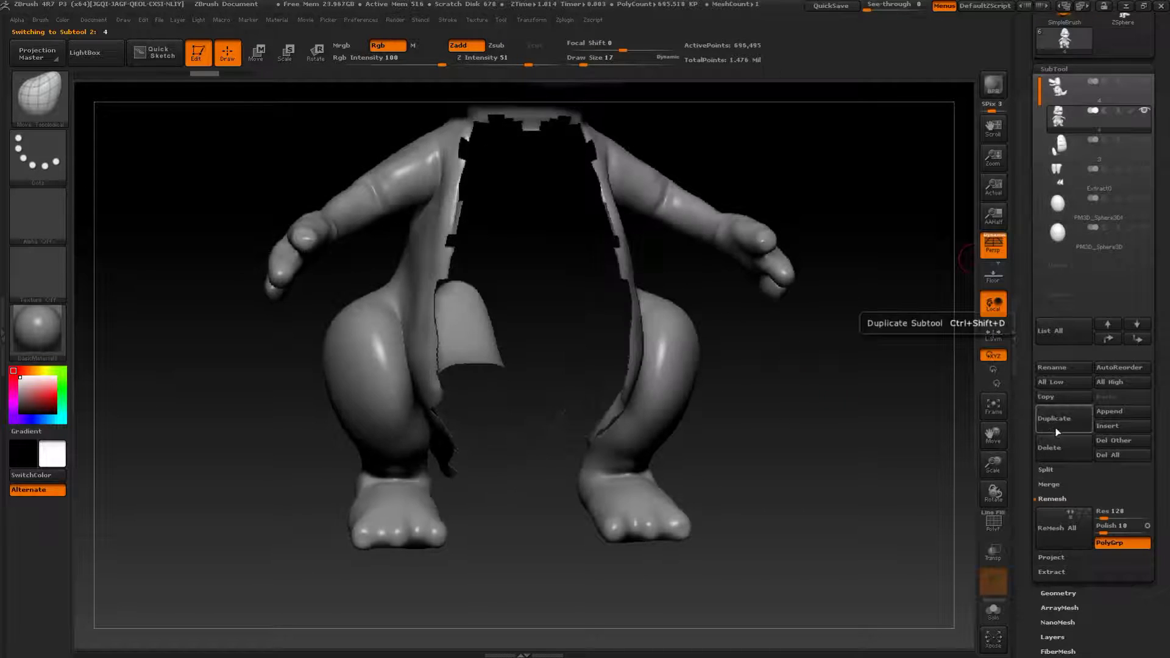
pyautogui.click(1056, 451)
pyautogui.click(866, 474)
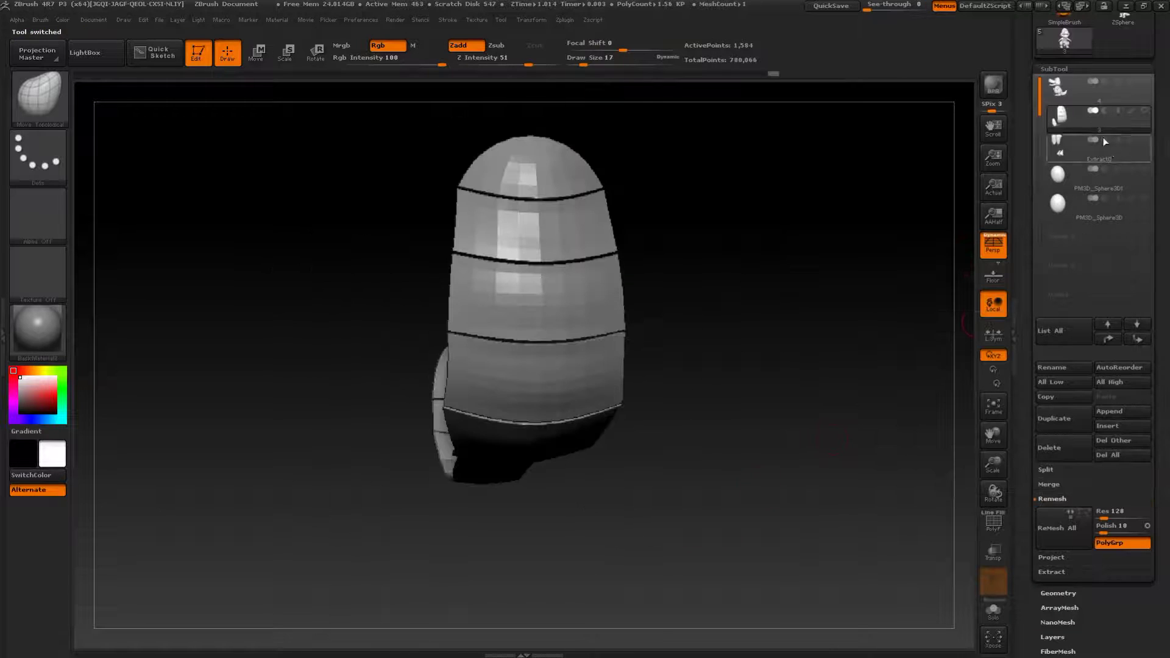
# - Show and select the complete crocodile body subtool and set the draw size to 49
pyautogui.click(1145, 82)
pyautogui.moveTo(829, 354); pyautogui.dragTo(966, 265)
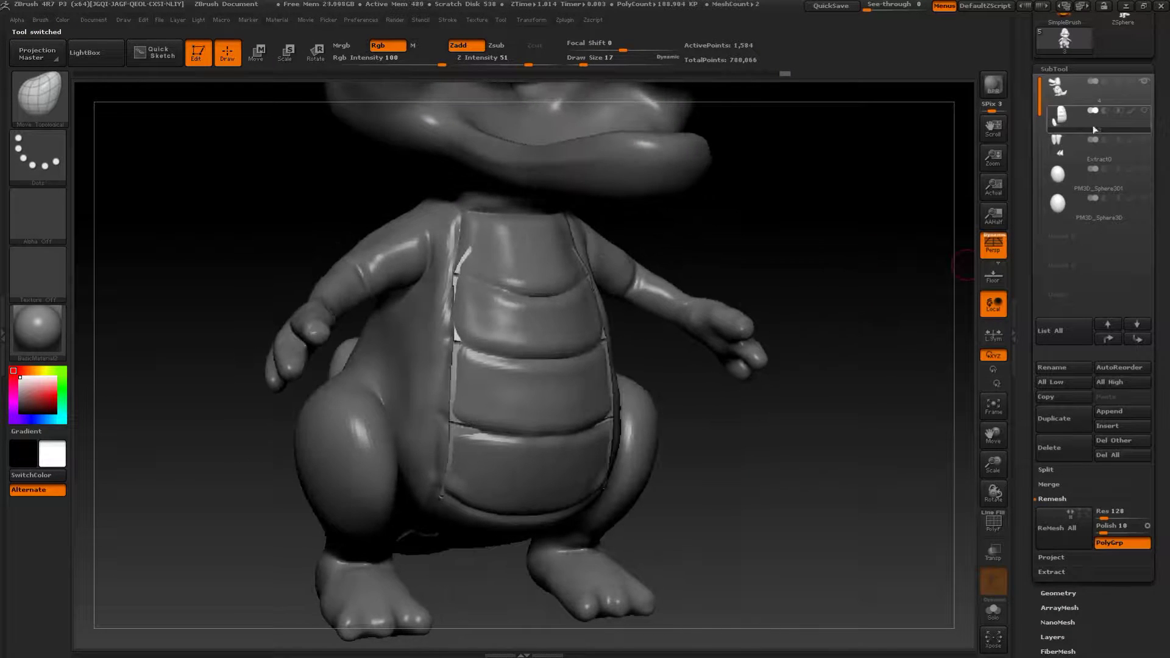
pyautogui.click(1059, 92)
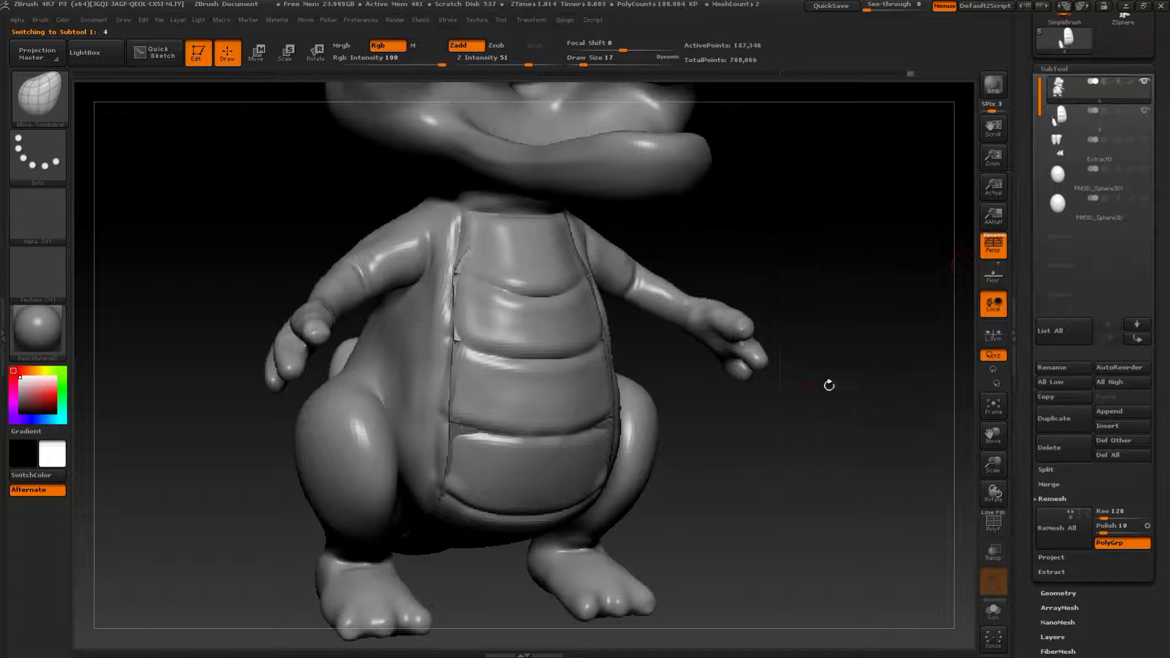
pyautogui.moveTo(851, 327)
pyautogui.keyDown('alt'); pyautogui.mouseDown()
pyautogui.moveTo(820, 524)
pyautogui.moveTo(825, 457)
pyautogui.moveTo(789, 473)
pyautogui.mouseUp(); pyautogui.keyUp('alt')
pyautogui.press('s')
pyautogui.moveTo(602, 482); pyautogui.dragTo(617, 482)
# - Select the paneled strip and fit its belly plates to the body with the Move brush, varying the draw size
pyautogui.click(1082, 125)
pyautogui.moveTo(855, 503)
pyautogui.mouseDown()
pyautogui.moveTo(774, 478)
pyautogui.moveTo(660, 419)
pyautogui.moveTo(652, 402)
pyautogui.mouseUp()
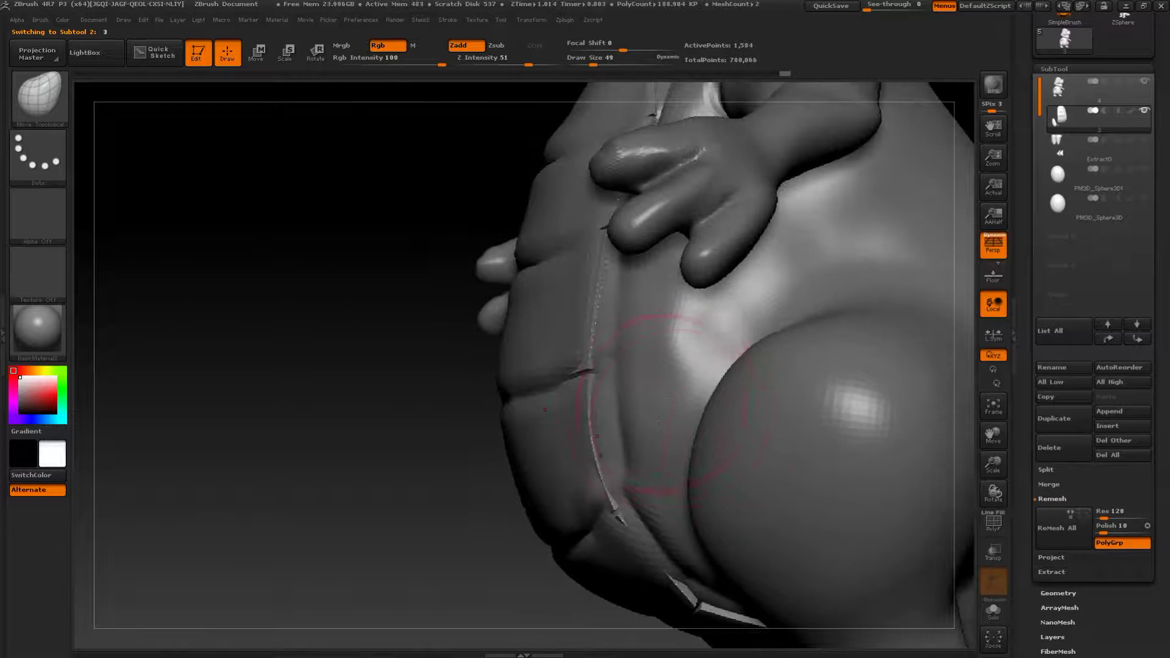
pyautogui.press('b')
pyautogui.click(574, 305)
pyautogui.press('s')
pyautogui.moveTo(518, 471); pyautogui.dragTo(554, 472)
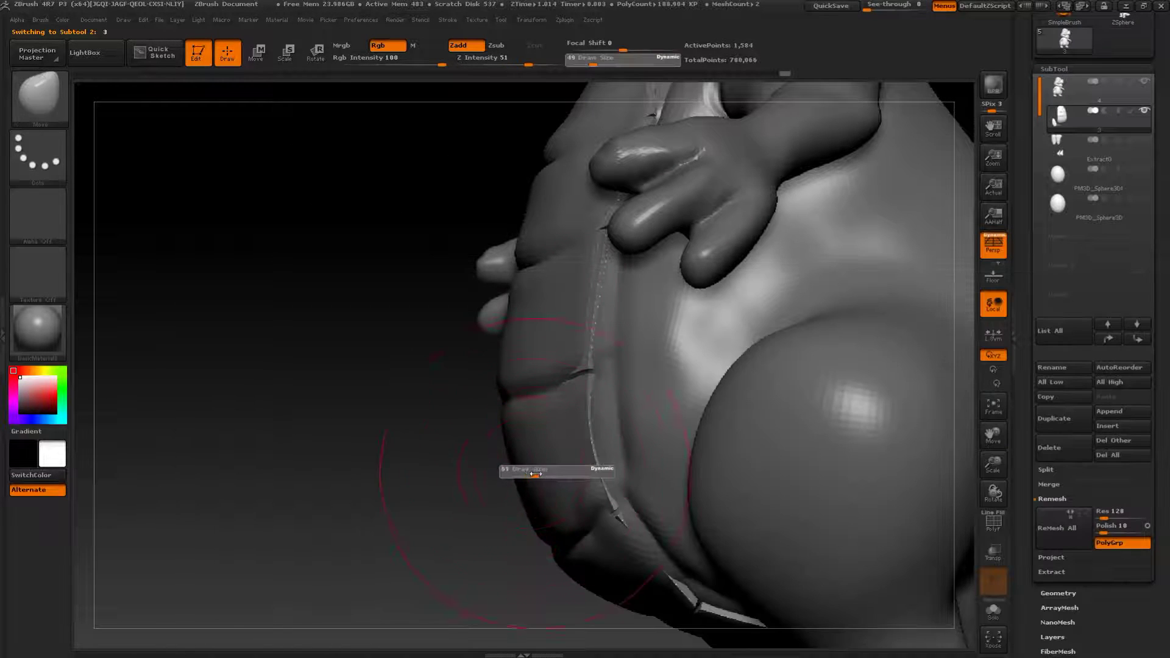
pyautogui.moveTo(534, 337)
pyautogui.mouseDown()
pyautogui.moveTo(549, 332)
pyautogui.moveTo(558, 295)
pyautogui.mouseUp()
pyautogui.moveTo(350, 409)
pyautogui.mouseDown()
pyautogui.moveTo(374, 420)
pyautogui.moveTo(454, 414)
pyautogui.mouseUp()
pyautogui.moveTo(546, 302); pyautogui.dragTo(545, 279)
pyautogui.moveTo(368, 259); pyautogui.dragTo(567, 215)
pyautogui.press('s')
pyautogui.moveTo(567, 218); pyautogui.dragTo(544, 219)
pyautogui.moveTo(707, 236); pyautogui.dragTo(686, 252)
pyautogui.press('s')
pyautogui.moveTo(548, 303); pyautogui.dragTo(560, 304)
pyautogui.moveTo(625, 280); pyautogui.dragTo(575, 268)
pyautogui.moveTo(601, 341); pyautogui.dragTo(610, 326)
pyautogui.moveTo(536, 317); pyautogui.dragTo(539, 290)
pyautogui.moveTo(548, 360); pyautogui.dragTo(551, 347)
pyautogui.moveTo(655, 245)
pyautogui.mouseDown()
pyautogui.moveTo(630, 248)
pyautogui.moveTo(670, 242)
pyautogui.mouseUp()
pyautogui.press('s')
pyautogui.moveTo(591, 277); pyautogui.dragTo(640, 270)
pyautogui.moveTo(317, 268); pyautogui.dragTo(453, 280)
# - Fit the tail-underside plates to the tail's contour with the Move brush, using a draw size up to 101
pyautogui.press('s')
pyautogui.keyDown('alt'); pyautogui.moveTo(679, 408); pyautogui.dragTo(460, 287); pyautogui.keyUp('alt')
pyautogui.press('s')
pyautogui.moveTo(308, 266); pyautogui.dragTo(314, 266)
pyautogui.moveTo(232, 339); pyautogui.dragTo(415, 310)
pyautogui.moveTo(381, 434); pyautogui.dragTo(470, 359)
pyautogui.moveTo(512, 429)
pyautogui.mouseDown()
pyautogui.moveTo(569, 374)
pyautogui.moveTo(579, 381)
pyautogui.moveTo(539, 354)
pyautogui.mouseUp()
pyautogui.moveTo(429, 361); pyautogui.dragTo(440, 366)
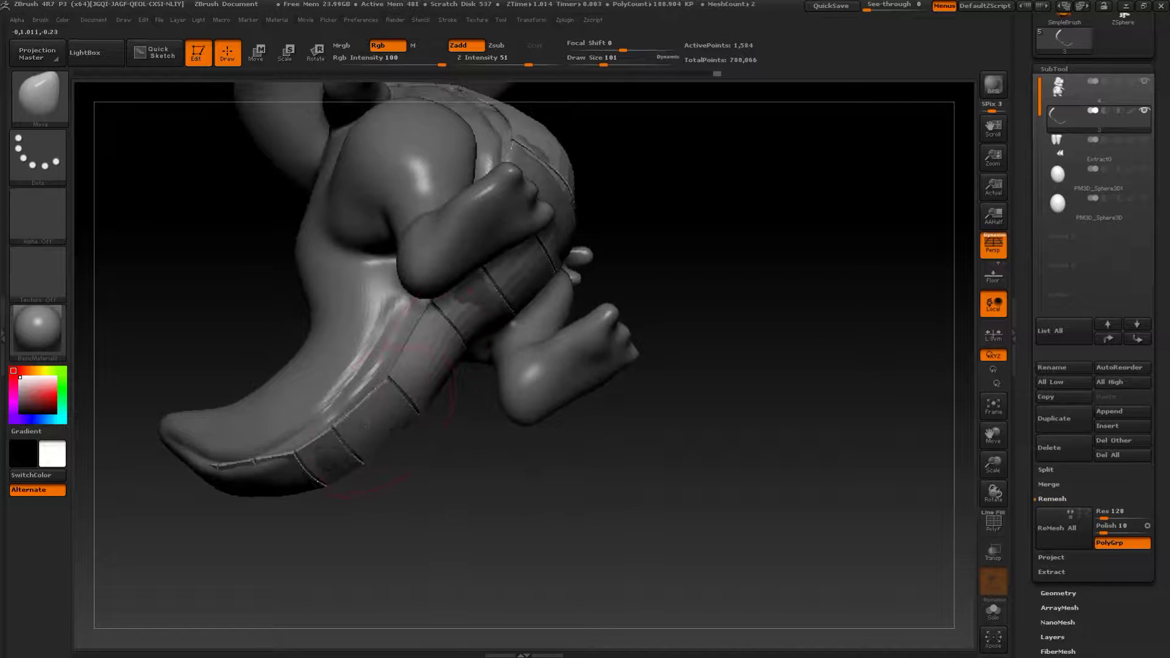
pyautogui.moveTo(716, 443); pyautogui.dragTo(774, 434)
# - Select the body and rework the areas poking through the upper belly plates with the Clay Buildup brush at draw size 51
pyautogui.moveTo(725, 274)
pyautogui.keyDown('alt'); pyautogui.mouseDown()
pyautogui.moveTo(765, 436)
pyautogui.moveTo(756, 437)
pyautogui.mouseUp(); pyautogui.keyUp('alt')
pyautogui.press('s')
pyautogui.click(1050, 96)
pyautogui.keyDown('alt'); pyautogui.moveTo(686, 267); pyautogui.dragTo(860, 264); pyautogui.keyUp('alt')
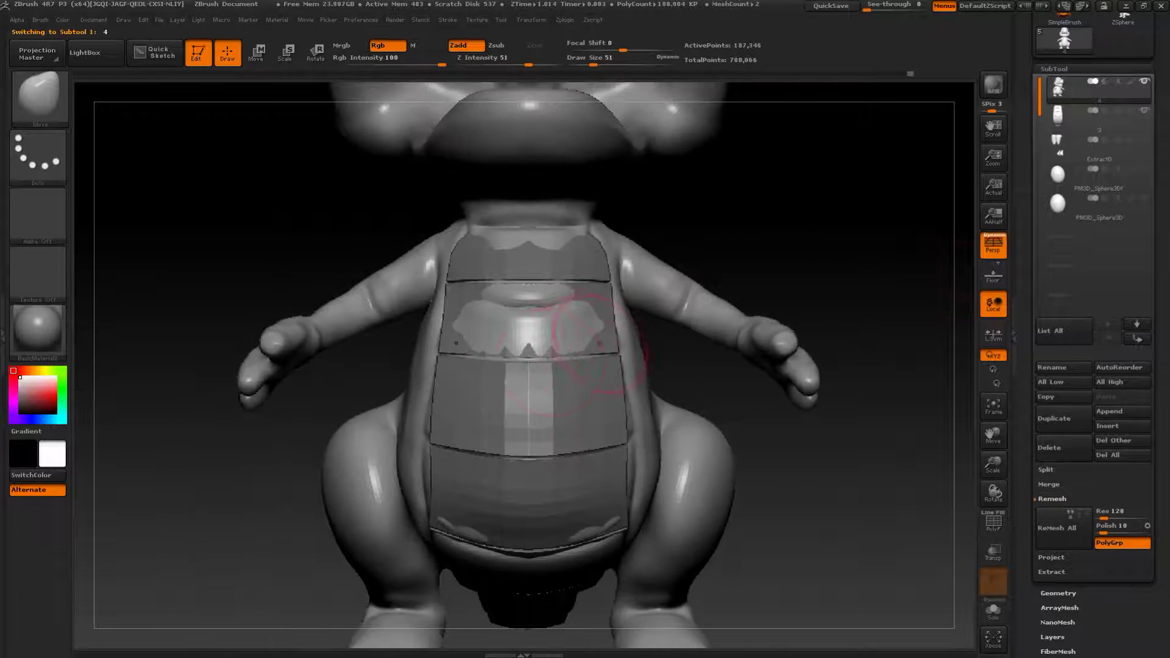
pyautogui.press('b')
pyautogui.press('c')
pyautogui.press('b')
pyautogui.moveTo(521, 295)
pyautogui.mouseDown()
pyautogui.moveTo(503, 342)
pyautogui.moveTo(498, 332)
pyautogui.mouseUp()
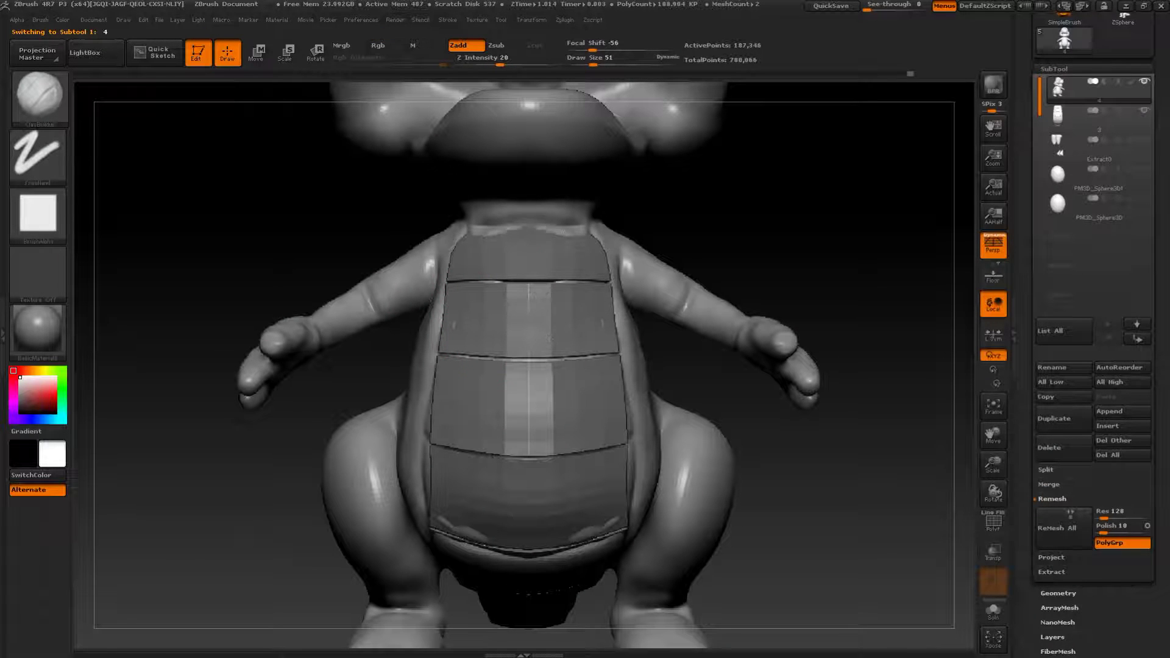
# - Inspect how the belly and tail-underside plates sit on the body from the front, underneath and the side
pyautogui.keyDown('alt'); pyautogui.moveTo(814, 573); pyautogui.dragTo(832, 298); pyautogui.keyUp('alt')
pyautogui.moveTo(560, 329)
pyautogui.mouseDown()
pyautogui.moveTo(608, 368)
pyautogui.moveTo(634, 321)
pyautogui.mouseUp()
pyautogui.moveTo(769, 544); pyautogui.dragTo(776, 373)
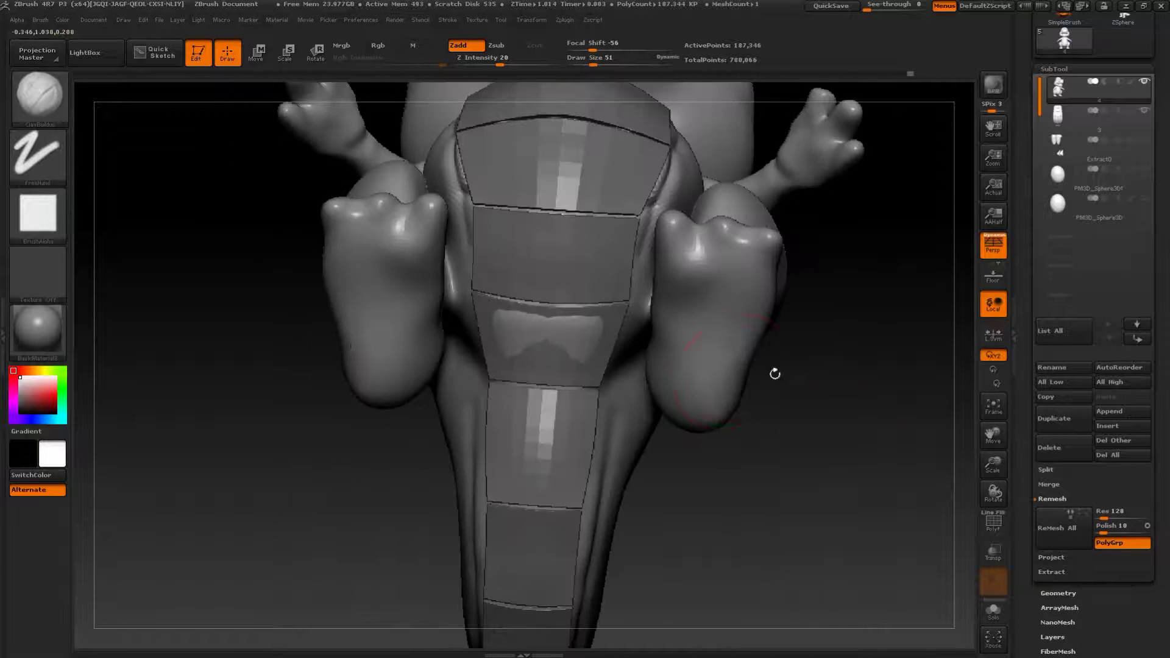
pyautogui.moveTo(745, 600)
pyautogui.keyDown('alt'); pyautogui.mouseDown()
pyautogui.moveTo(752, 418)
pyautogui.moveTo(737, 379)
pyautogui.mouseUp(); pyautogui.keyUp('alt')
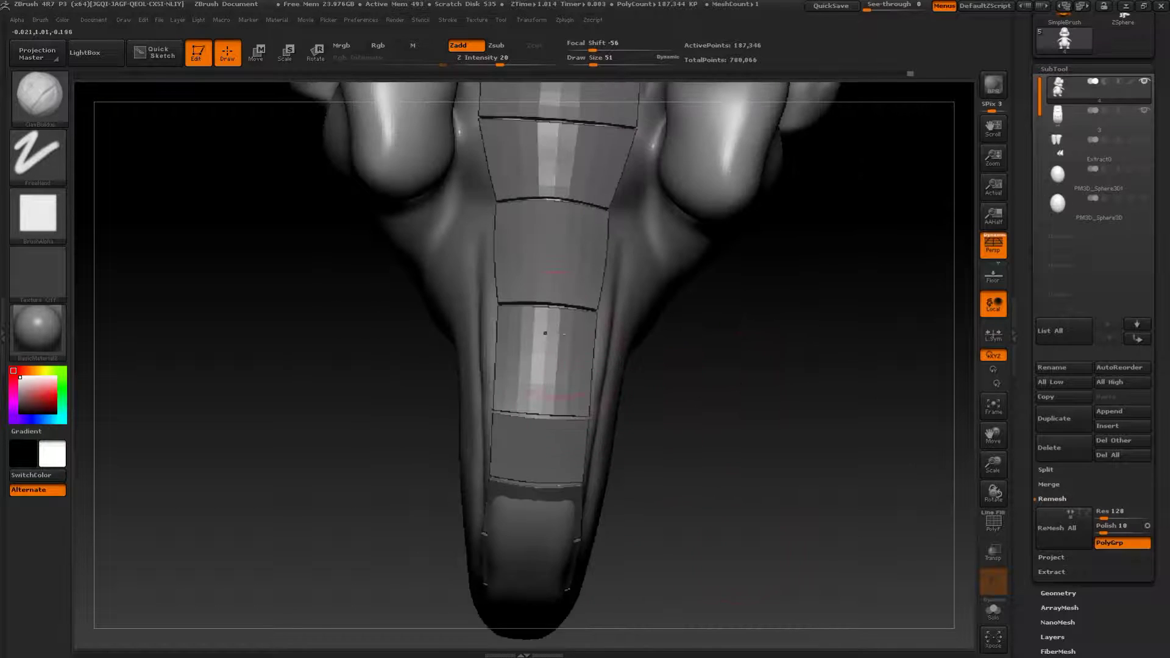
pyautogui.moveTo(706, 582)
pyautogui.keyDown('alt'); pyautogui.mouseDown()
pyautogui.moveTo(760, 457)
pyautogui.moveTo(748, 372)
pyautogui.mouseUp(); pyautogui.keyUp('alt')
pyautogui.keyDown('alt'); pyautogui.moveTo(588, 338); pyautogui.dragTo(560, 566); pyautogui.keyUp('alt')
pyautogui.moveTo(379, 571)
pyautogui.keyDown('alt'); pyautogui.mouseDown()
pyautogui.moveTo(390, 480)
pyautogui.moveTo(488, 487)
pyautogui.mouseUp(); pyautogui.keyUp('alt')
pyautogui.keyDown('alt'); pyautogui.moveTo(606, 357); pyautogui.dragTo(604, 420); pyautogui.keyUp('alt')
pyautogui.keyDown('alt'); pyautogui.moveTo(576, 369); pyautogui.dragTo(587, 437); pyautogui.keyUp('alt')
pyautogui.moveTo(655, 518)
pyautogui.keyDown('alt'); pyautogui.mouseDown()
pyautogui.moveTo(848, 318)
pyautogui.moveTo(854, 449)
pyautogui.moveTo(836, 512)
pyautogui.moveTo(824, 257)
pyautogui.moveTo(844, 282)
pyautogui.moveTo(969, 310)
pyautogui.mouseUp(); pyautogui.keyUp('alt')
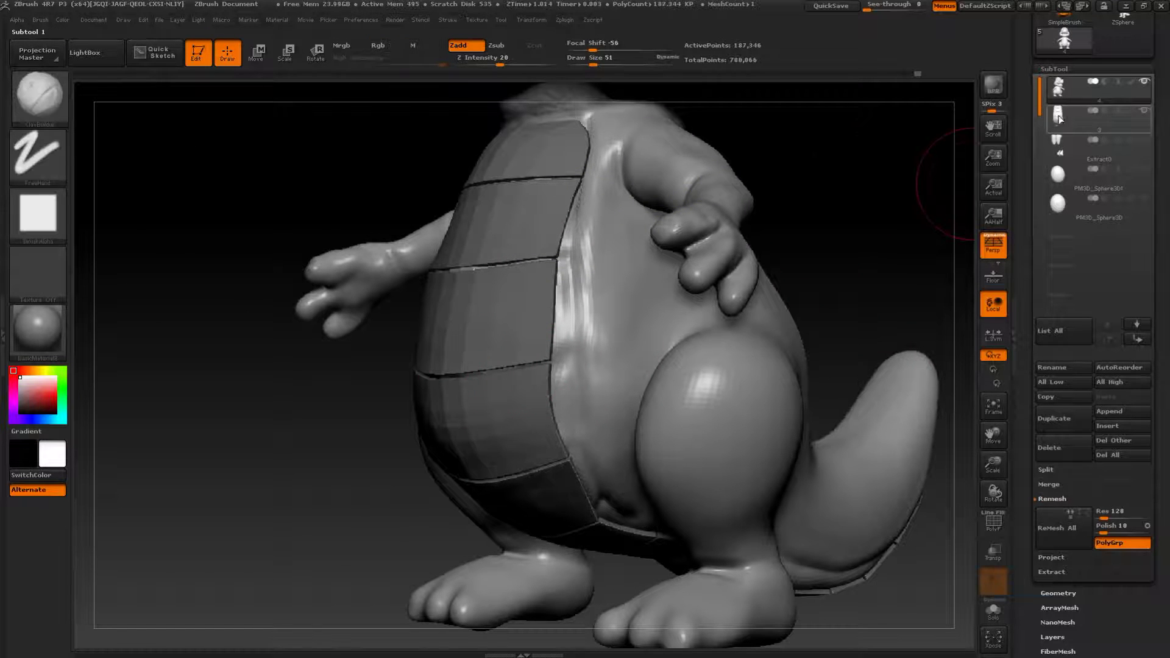
# - Select the paneled plates subtool, check its polygroup wireframe and preview the plates with dynamic subdivision
pyautogui.click(1059, 118)
pyautogui.keyDown('alt'); pyautogui.moveTo(911, 169); pyautogui.dragTo(975, 387); pyautogui.keyUp('alt')
pyautogui.click(994, 522)
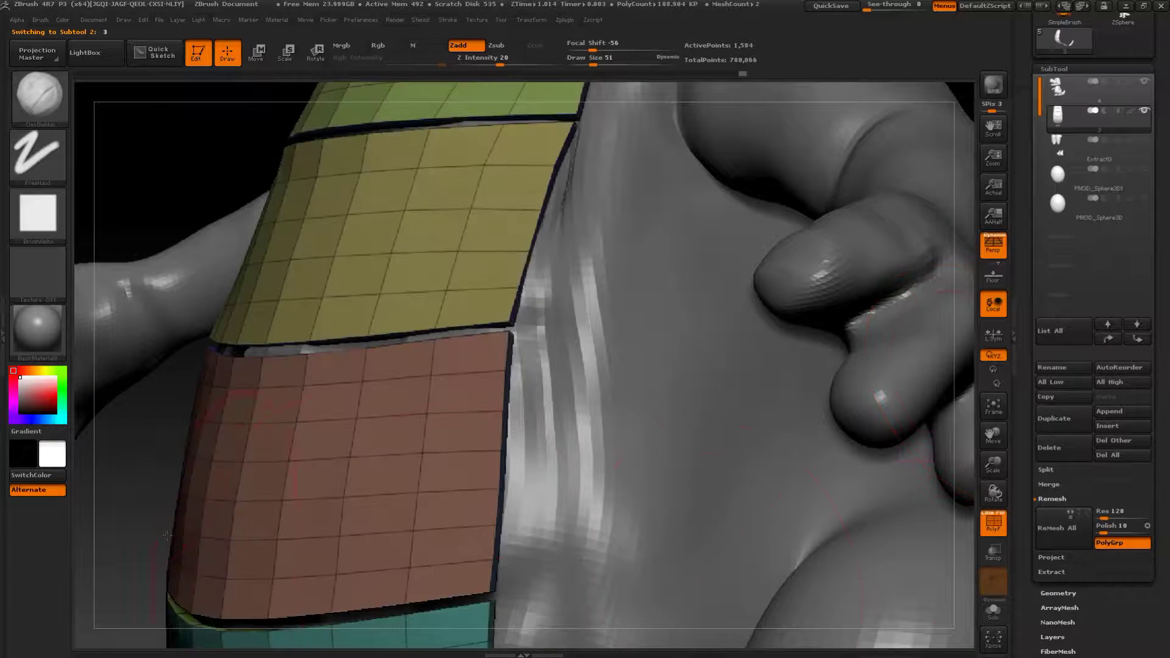
pyautogui.moveTo(124, 458)
pyautogui.mouseDown()
pyautogui.moveTo(104, 438)
pyautogui.moveTo(225, 318)
pyautogui.moveTo(262, 311)
pyautogui.mouseUp()
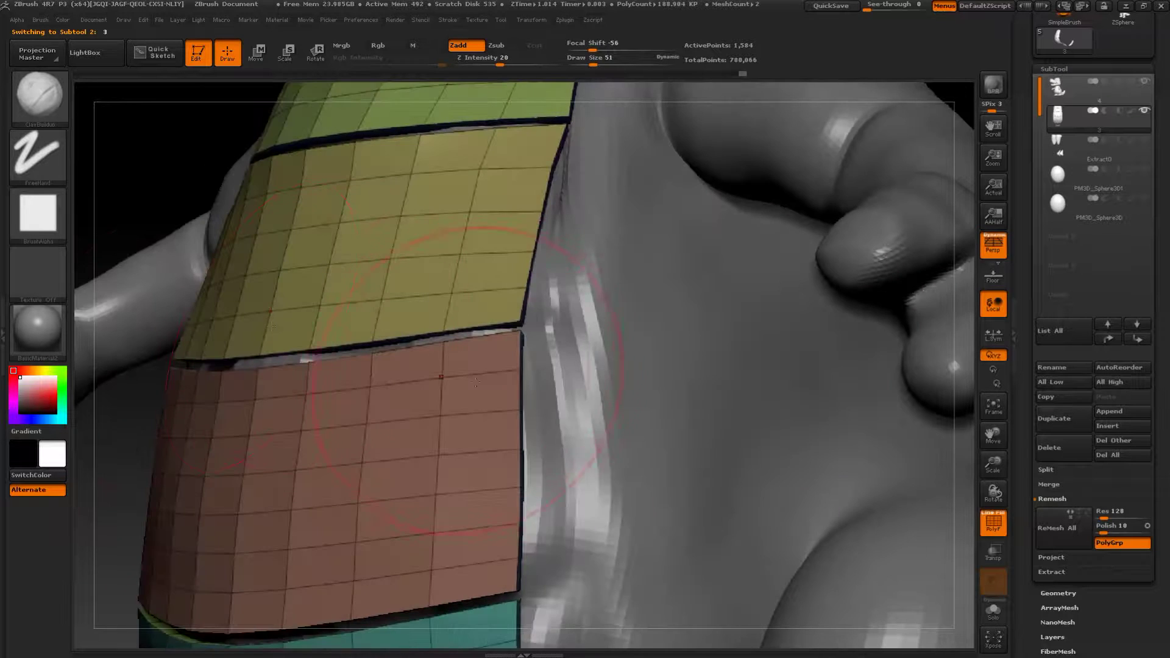
pyautogui.press('d')
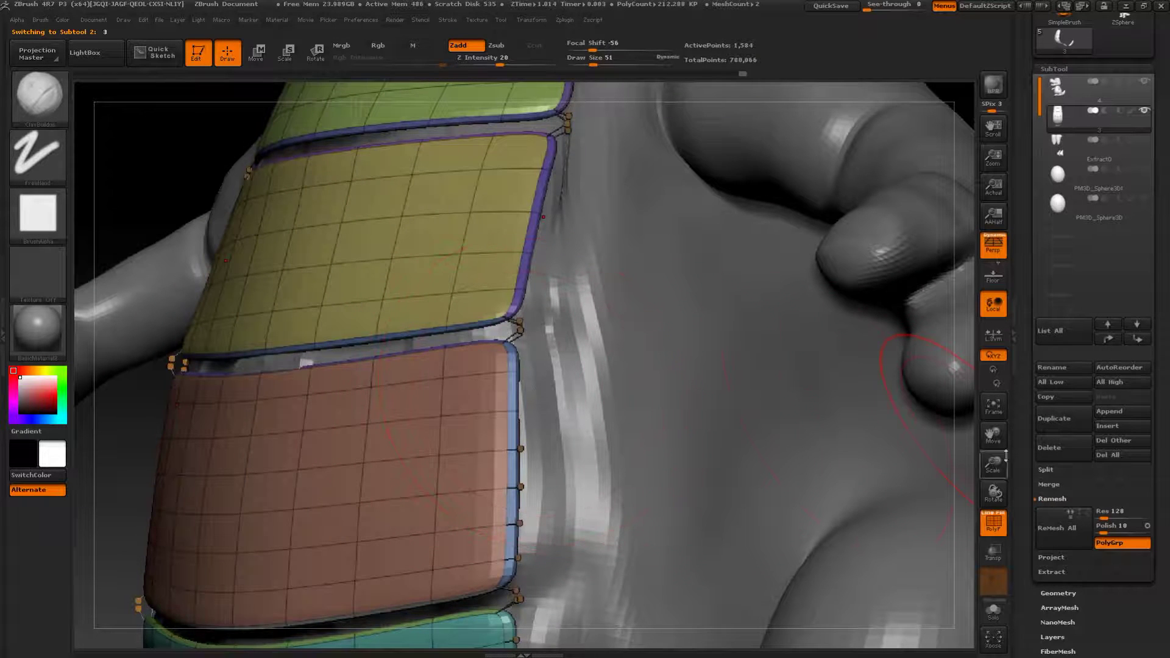
pyautogui.click(993, 522)
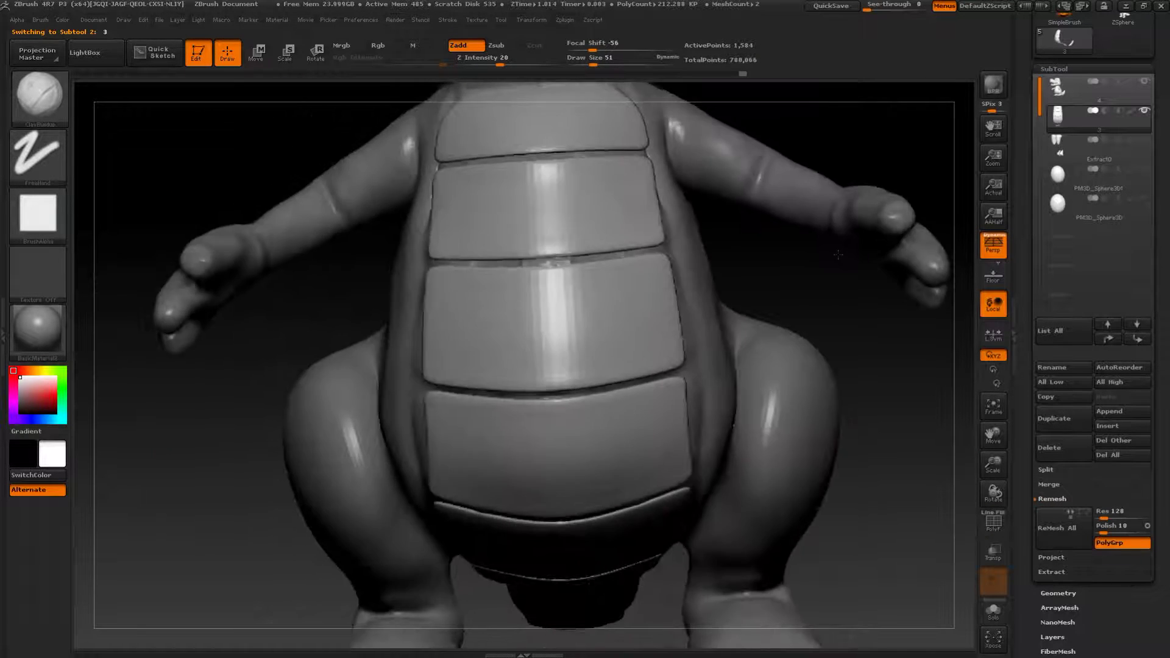
pyautogui.moveTo(839, 268); pyautogui.dragTo(857, 353)
# - Turn off the dynamic subdivision preview and divide the plates up to subdivision level 5
pyautogui.hotkey('shift', 'd')
pyautogui.moveTo(881, 460); pyautogui.dragTo(921, 513)
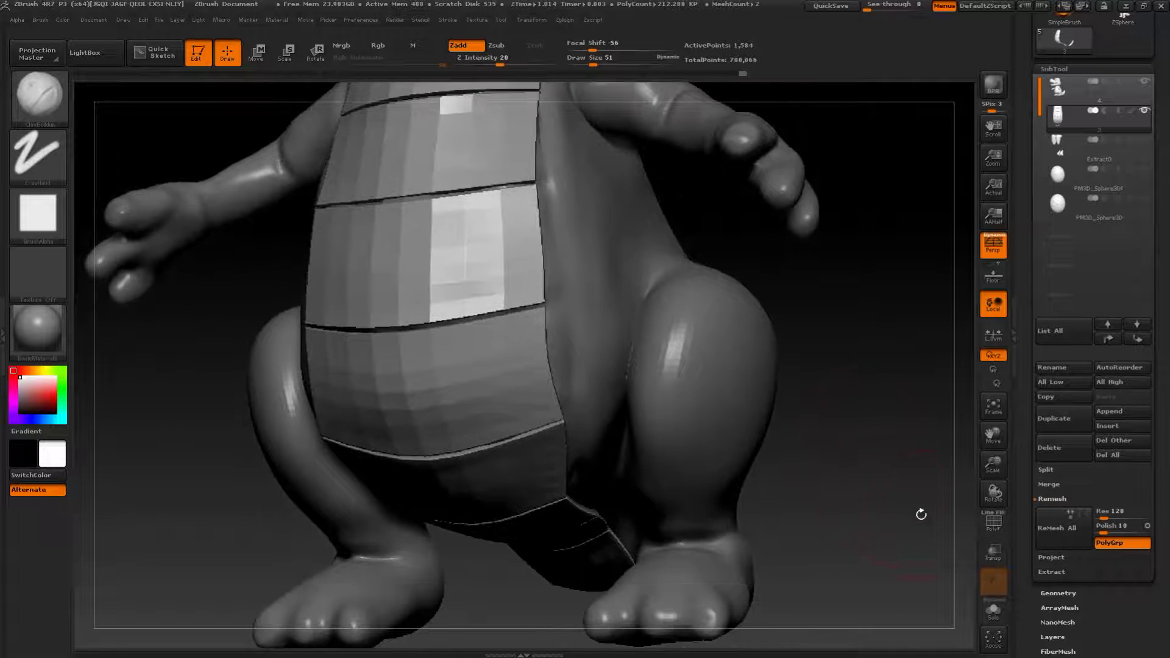
pyautogui.click(1058, 593)
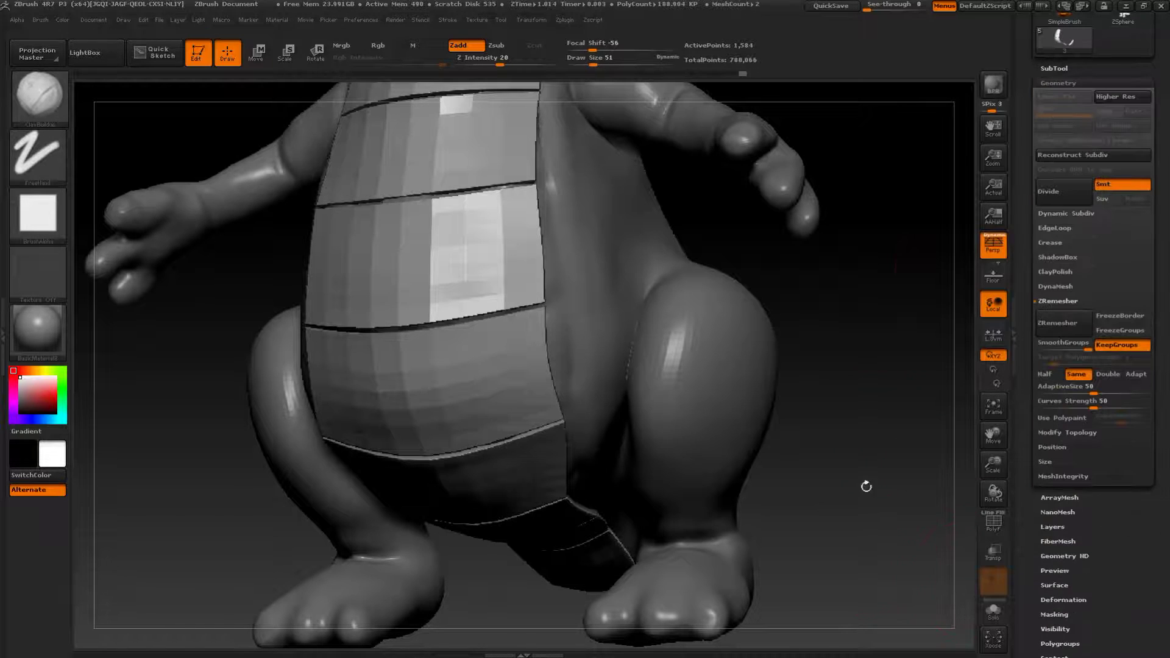
pyautogui.click(1056, 191)
pyautogui.click(1064, 193)
pyautogui.click(1068, 193)
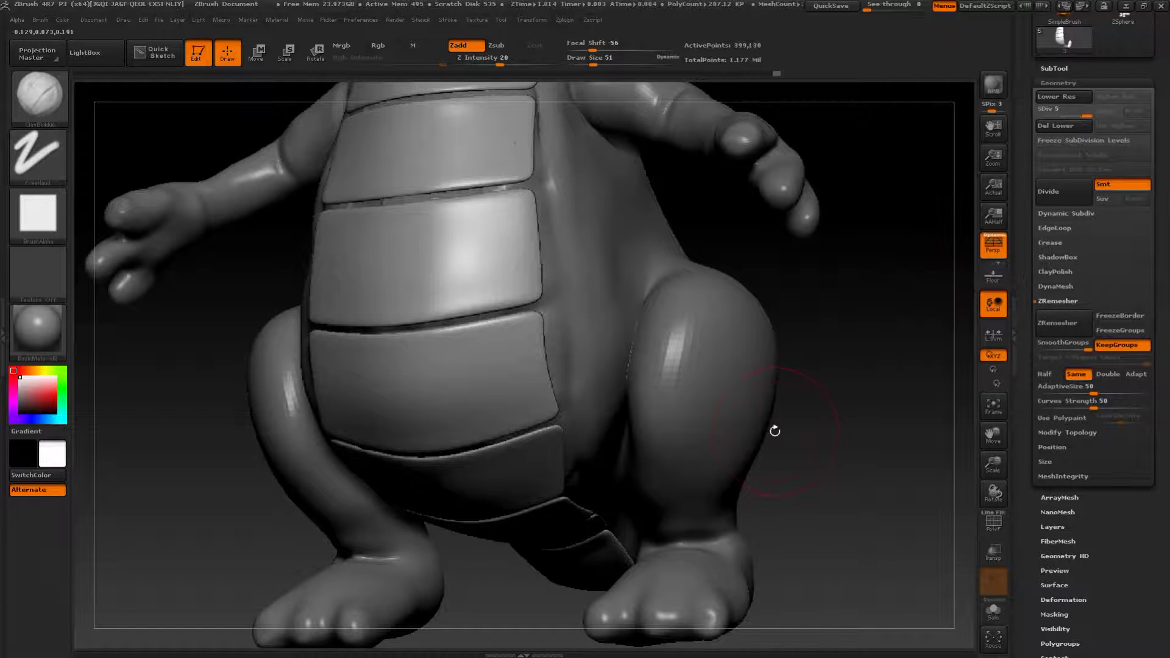
# - Inflate the middle belly plates with the Inflat brush, starting at draw size 97, to narrow the gap between them
pyautogui.press('b')
pyautogui.click(486, 303)
pyautogui.moveTo(824, 248)
pyautogui.keyDown('alt'); pyautogui.mouseDown()
pyautogui.moveTo(860, 350)
pyautogui.moveTo(887, 353)
pyautogui.mouseUp(); pyautogui.keyUp('alt')
pyautogui.press(']')
pyautogui.press(']')
pyautogui.press(']')
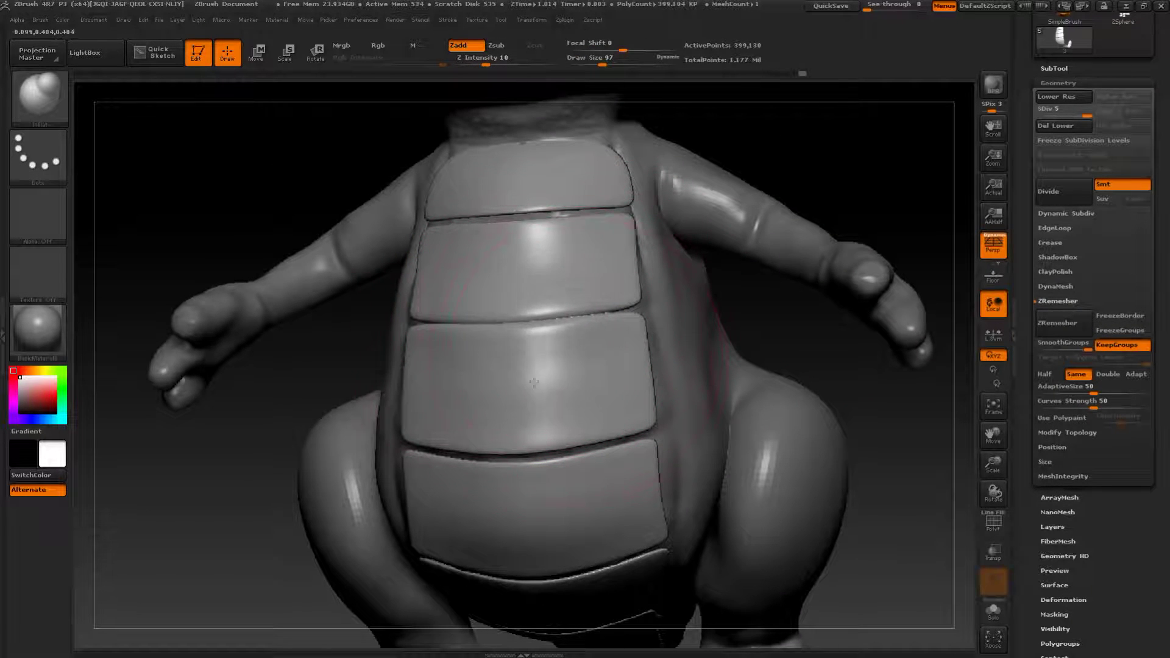
pyautogui.moveTo(532, 433)
pyautogui.mouseDown()
pyautogui.moveTo(520, 447)
pyautogui.moveTo(600, 438)
pyautogui.moveTo(567, 373)
pyautogui.mouseUp()
pyautogui.press('[')
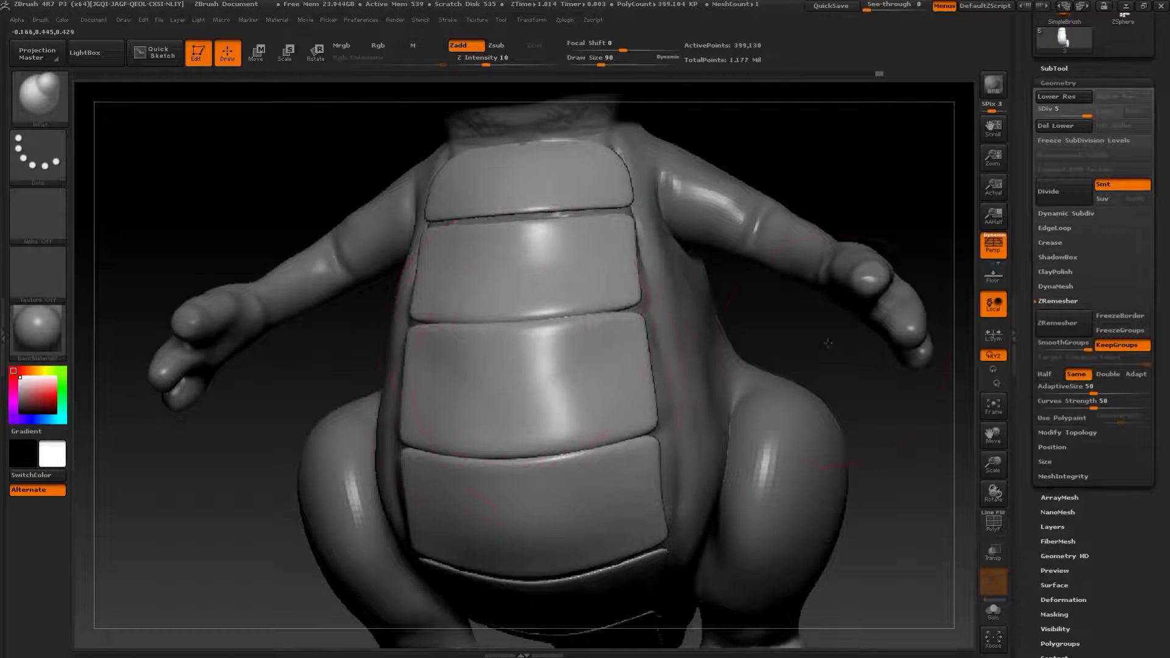
# - Inflate and smooth the remaining front belly plates up to the chest to tighten their seams
pyautogui.moveTo(838, 344); pyautogui.dragTo(531, 436)
pyautogui.press('shift')
pyautogui.moveTo(341, 402); pyautogui.dragTo(479, 420)
pyautogui.moveTo(576, 256)
pyautogui.mouseDown()
pyautogui.moveTo(517, 227)
pyautogui.moveTo(515, 259)
pyautogui.mouseUp()
pyautogui.moveTo(832, 121)
pyautogui.mouseDown()
pyautogui.moveTo(509, 222)
pyautogui.moveTo(521, 215)
pyautogui.mouseUp()
# - Lower the plates to subdivision level 4 and inflate and smooth their edges along the side of the belly
pyautogui.hotkey('shift', 'd')
pyautogui.moveTo(837, 171)
pyautogui.mouseDown()
pyautogui.moveTo(336, 348)
pyautogui.moveTo(631, 250)
pyautogui.mouseUp()
pyautogui.moveTo(705, 121); pyautogui.dragTo(656, 269, button='right')
pyautogui.moveTo(696, 219); pyautogui.dragTo(693, 297)
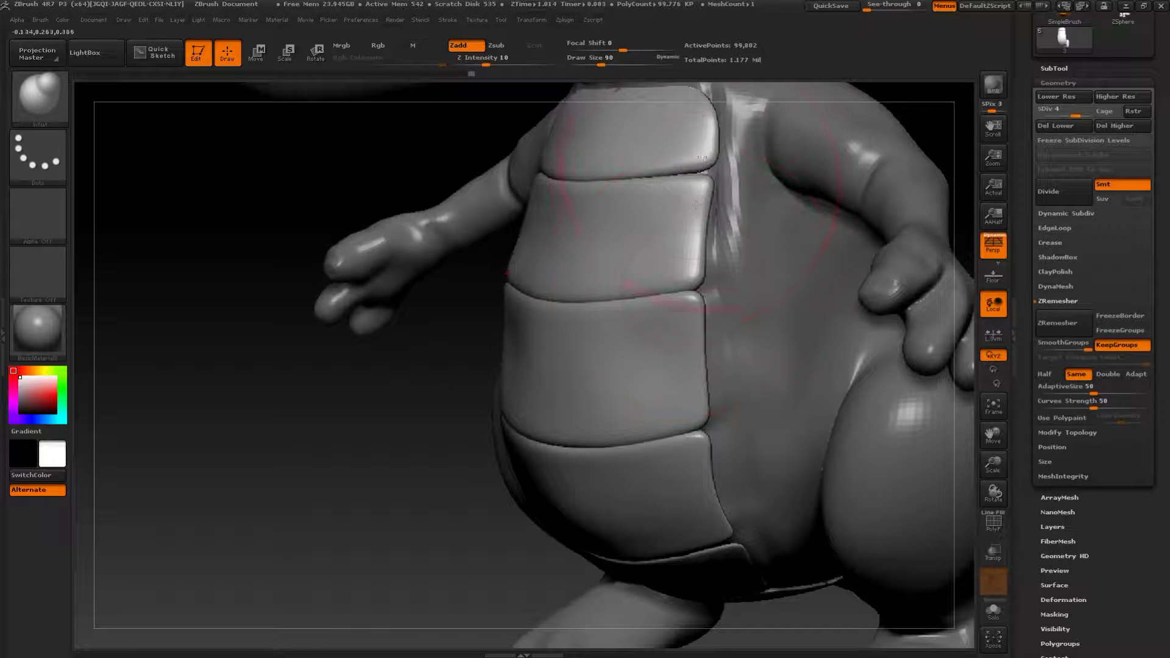
pyautogui.keyDown('shift'); pyautogui.moveTo(702, 146); pyautogui.dragTo(699, 162); pyautogui.keyUp('shift')
pyautogui.moveTo(634, 459); pyautogui.dragTo(624, 214, button='right')
pyautogui.moveTo(624, 214)
pyautogui.mouseDown()
pyautogui.moveTo(653, 332)
pyautogui.moveTo(560, 303)
pyautogui.mouseUp()
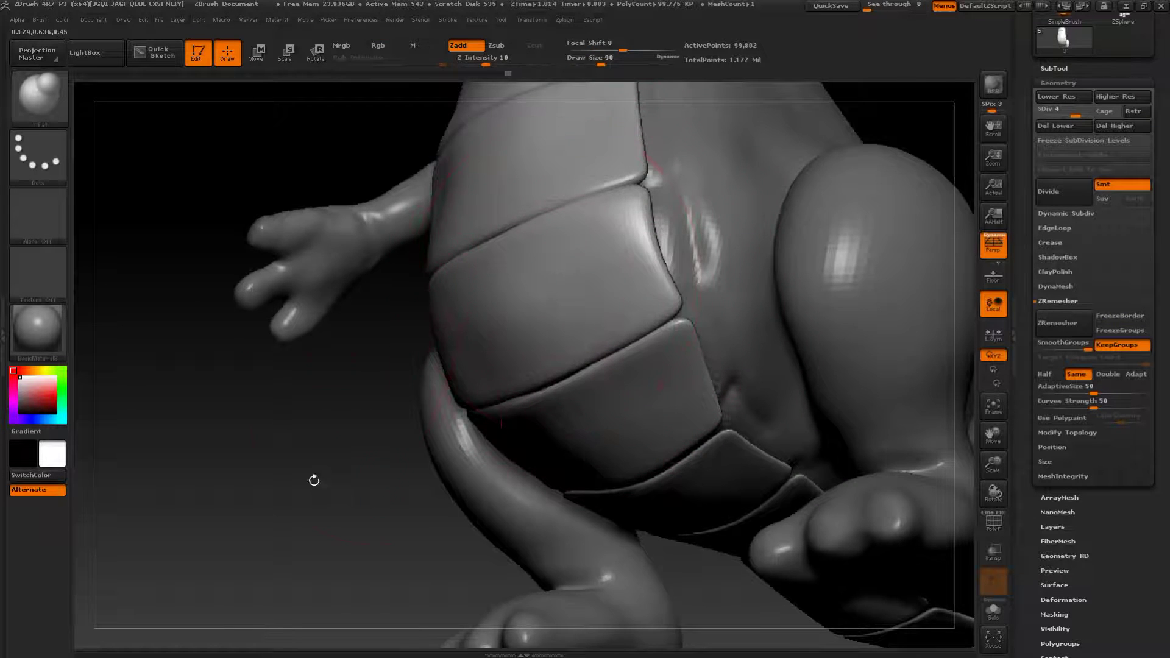
# - Inflate the lower belly plates where they curve under the body between the legs
pyautogui.moveTo(314, 480); pyautogui.dragTo(317, 390)
pyautogui.moveTo(573, 268); pyautogui.dragTo(618, 237)
pyautogui.moveTo(668, 339); pyautogui.dragTo(670, 278, button='right')
pyautogui.moveTo(657, 329)
pyautogui.mouseDown()
pyautogui.moveTo(643, 387)
pyautogui.moveTo(612, 414)
pyautogui.mouseUp()
pyautogui.moveTo(281, 555); pyautogui.dragTo(287, 451)
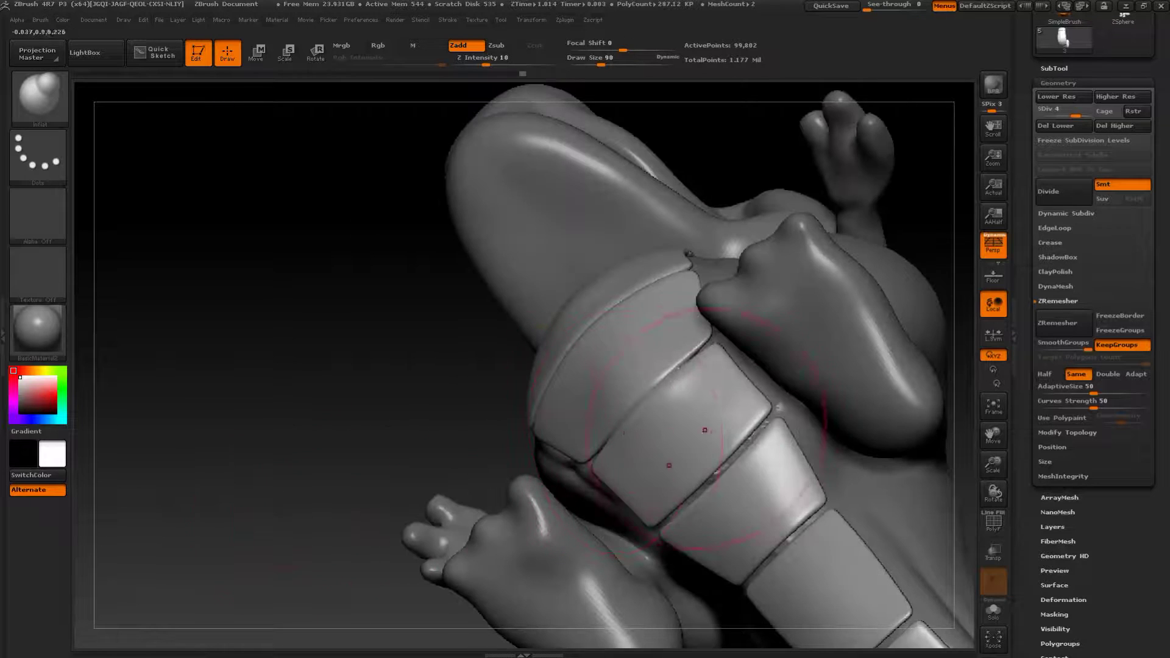
# - Inflate the tail-underside plates from the legs toward the tail tip to close the gaps between them
pyautogui.moveTo(687, 448); pyautogui.dragTo(672, 321, button='right')
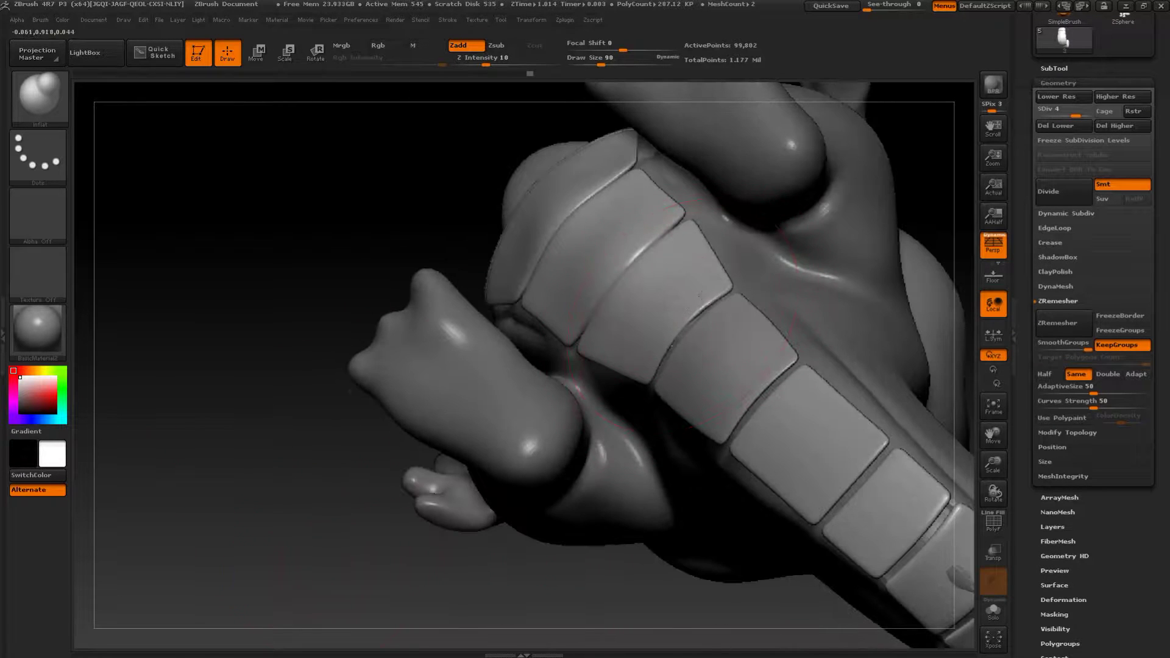
pyautogui.moveTo(646, 394); pyautogui.dragTo(689, 364, button='right')
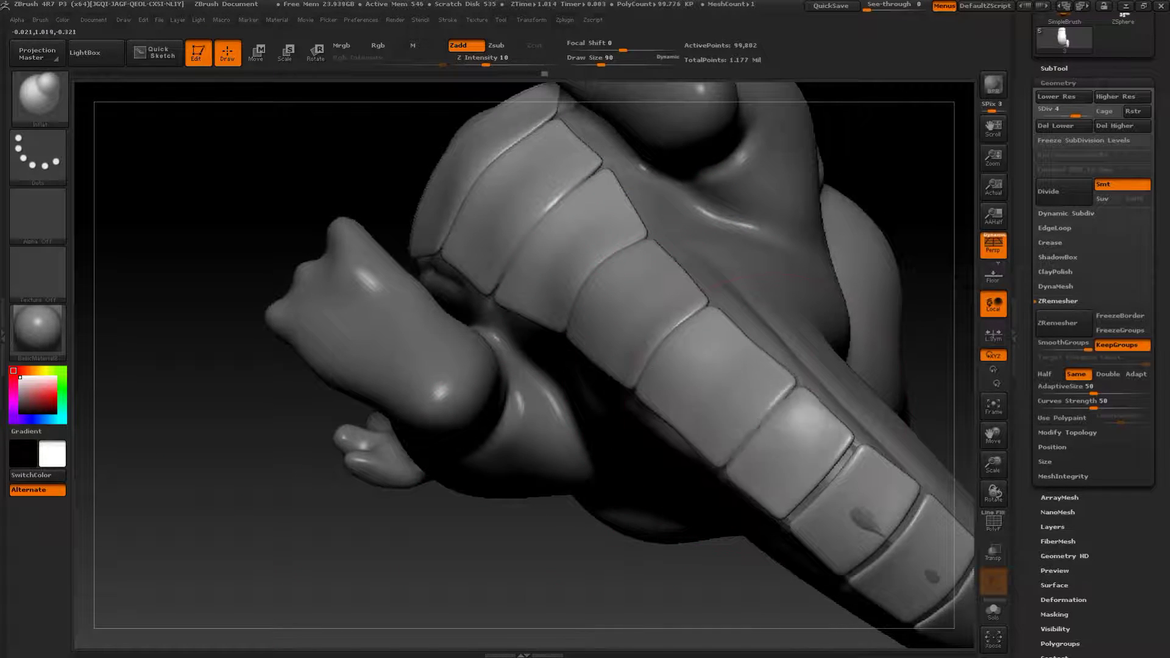
pyautogui.moveTo(601, 495); pyautogui.dragTo(612, 454, button='right')
pyautogui.moveTo(647, 337); pyautogui.dragTo(831, 339, button='right')
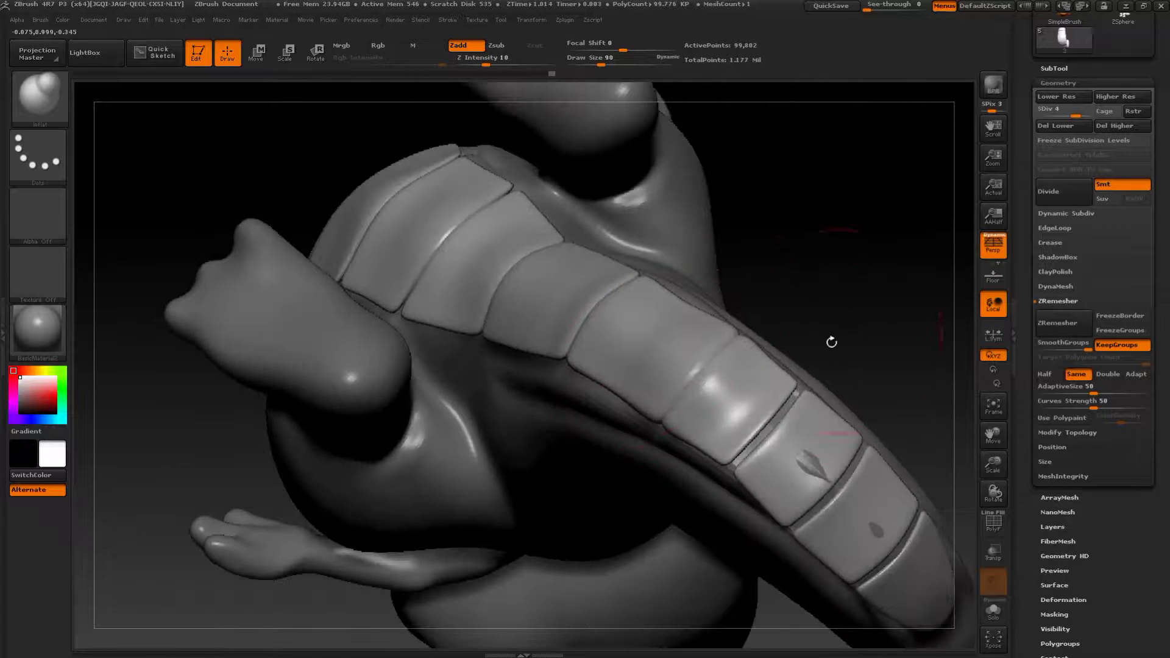
pyautogui.moveTo(875, 385)
pyautogui.mouseDown(button='right')
pyautogui.moveTo(825, 340)
pyautogui.moveTo(722, 314)
pyautogui.mouseUp(button='right')
# - Adjust the tail plates with the Move brush at draw size 116 and inflate the spots near the tip where the body pokes through
pyautogui.press('b')
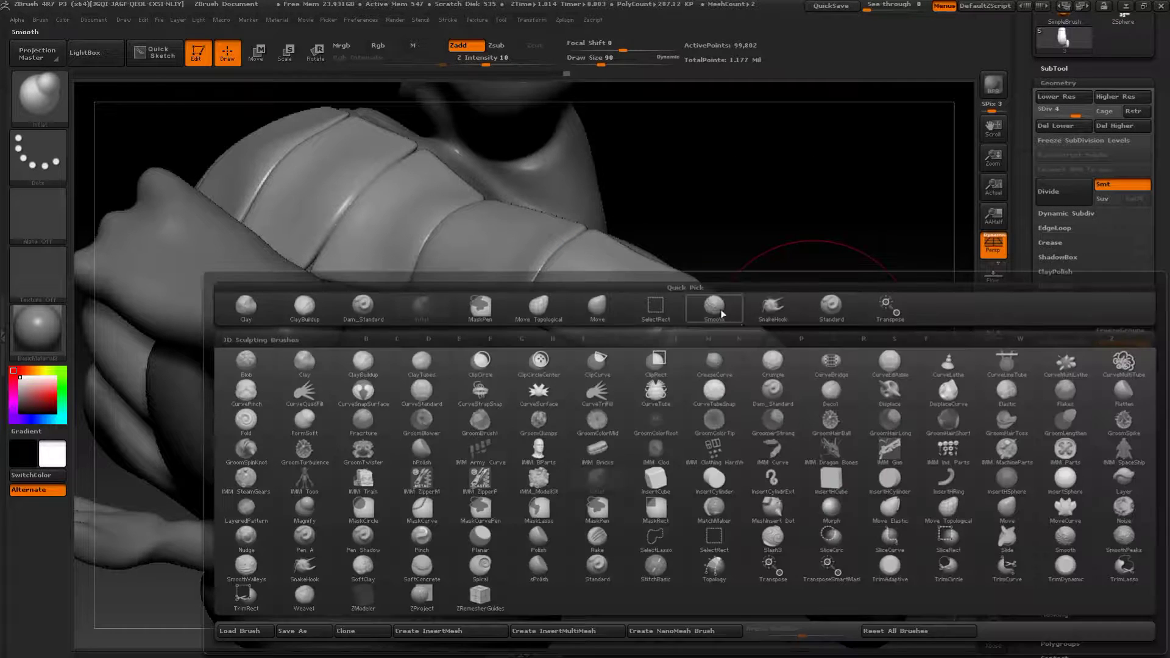
pyautogui.click(613, 308)
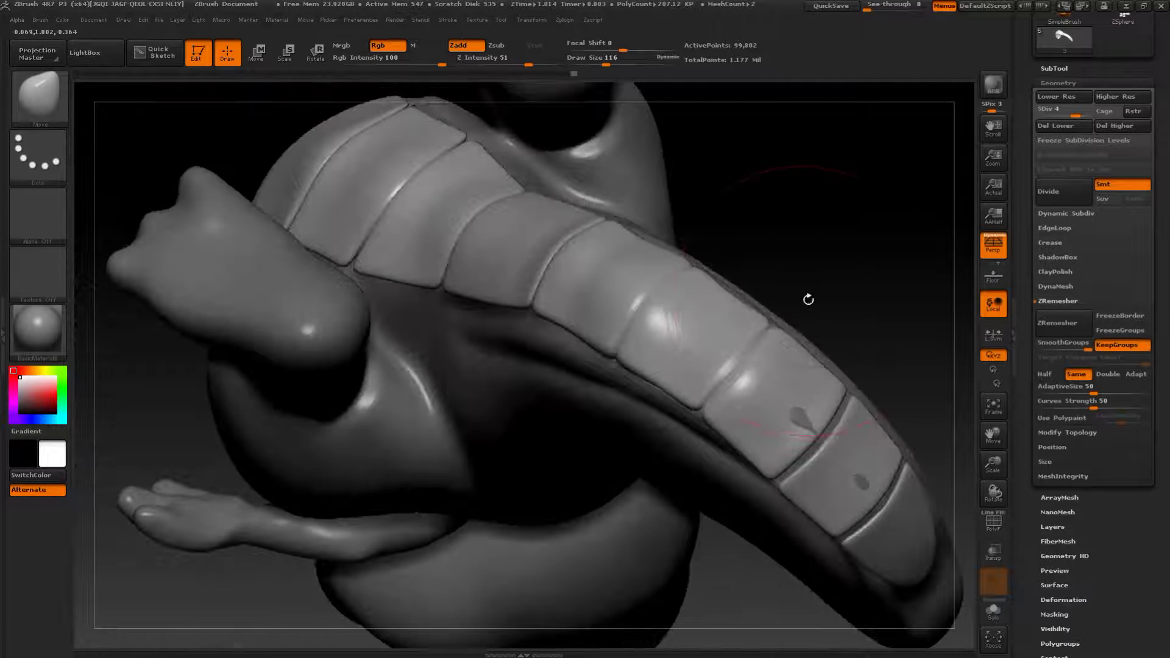
pyautogui.press('s')
pyautogui.press('b')
pyautogui.click(422, 305)
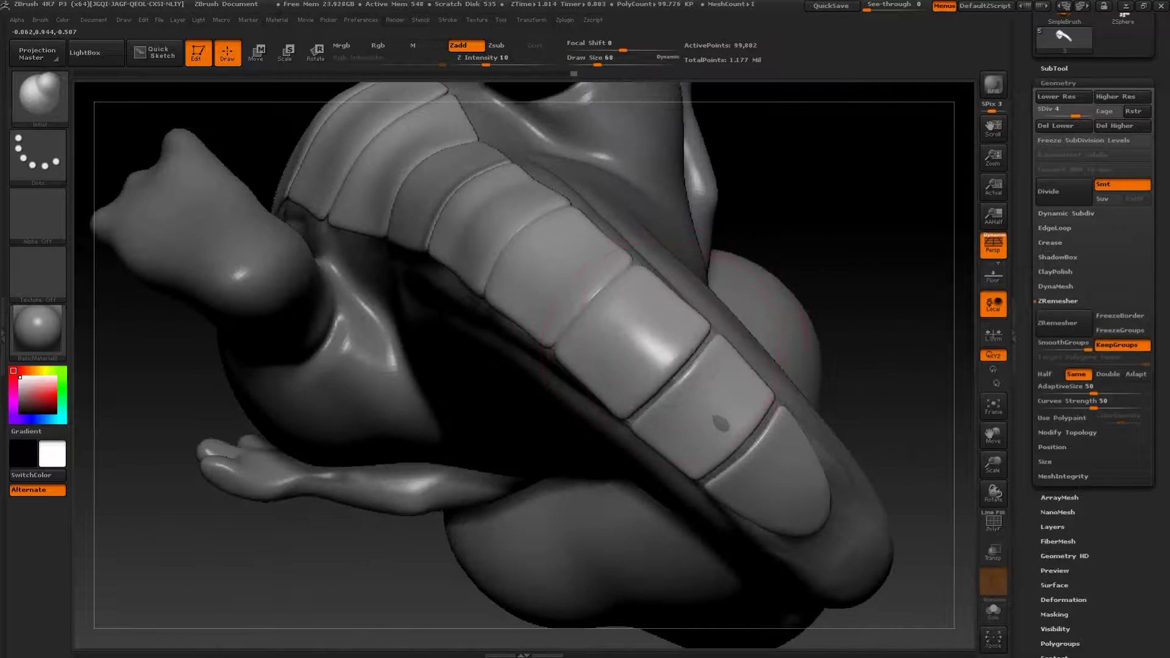
pyautogui.moveTo(731, 378)
pyautogui.mouseDown()
pyautogui.moveTo(713, 402)
pyautogui.moveTo(722, 421)
pyautogui.mouseUp()
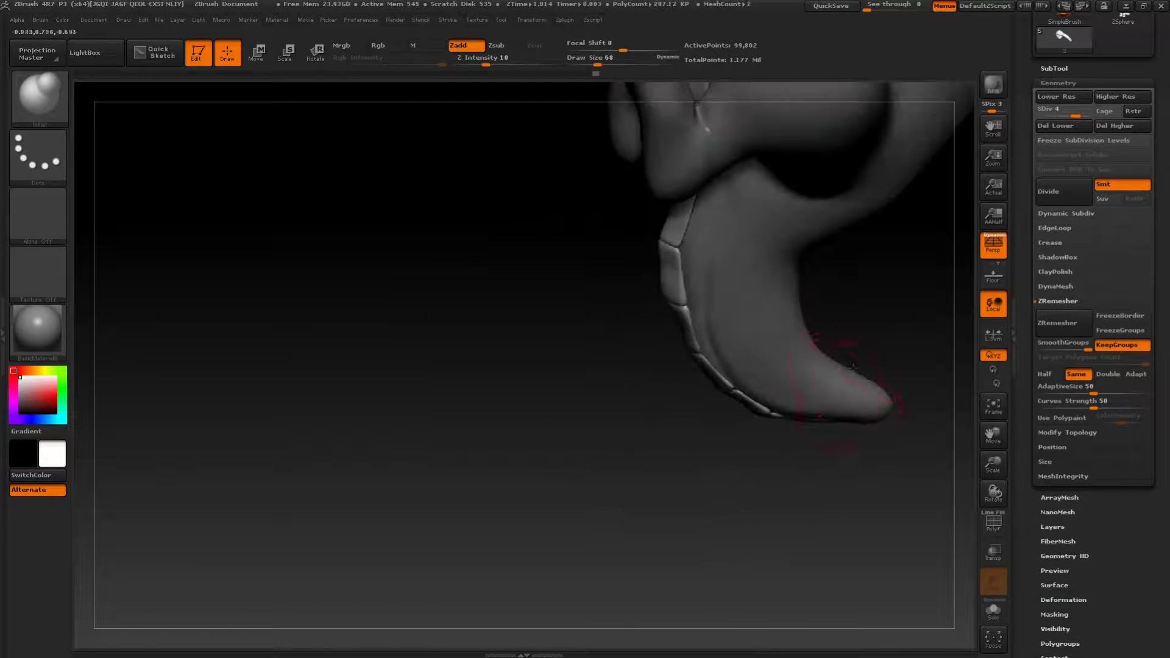
pyautogui.moveTo(700, 439); pyautogui.dragTo(739, 460)
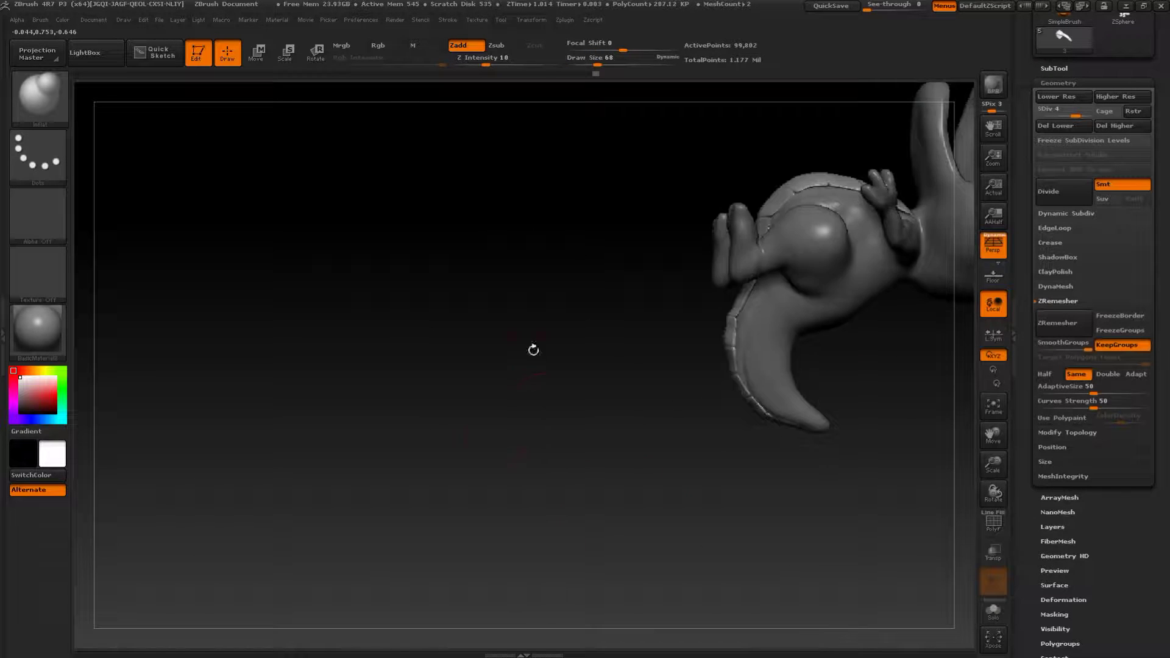
# - Fit the upper belly plates to the torso's side contour with the Move brush
pyautogui.moveTo(532, 348)
pyautogui.mouseDown()
pyautogui.moveTo(538, 533)
pyautogui.moveTo(621, 572)
pyautogui.moveTo(705, 465)
pyautogui.moveTo(574, 389)
pyautogui.moveTo(742, 281)
pyautogui.moveTo(822, 307)
pyautogui.moveTo(749, 271)
pyautogui.mouseUp()
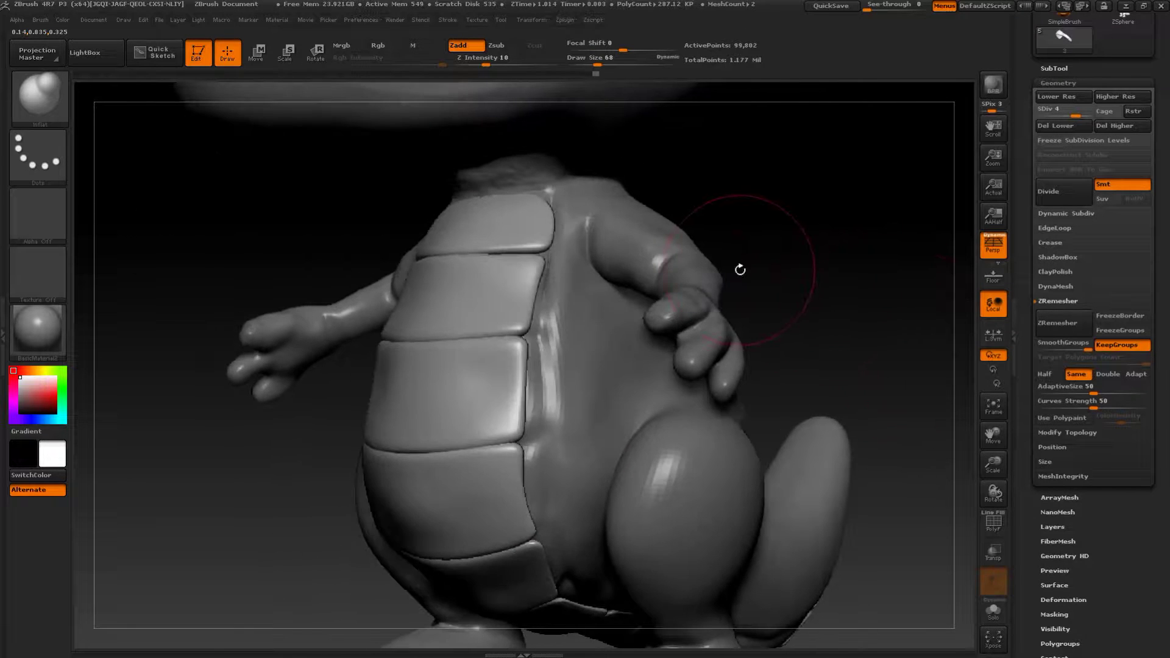
pyautogui.press('b')
pyautogui.click(602, 288)
pyautogui.moveTo(835, 204)
pyautogui.mouseDown()
pyautogui.moveTo(805, 248)
pyautogui.moveTo(770, 256)
pyautogui.mouseUp()
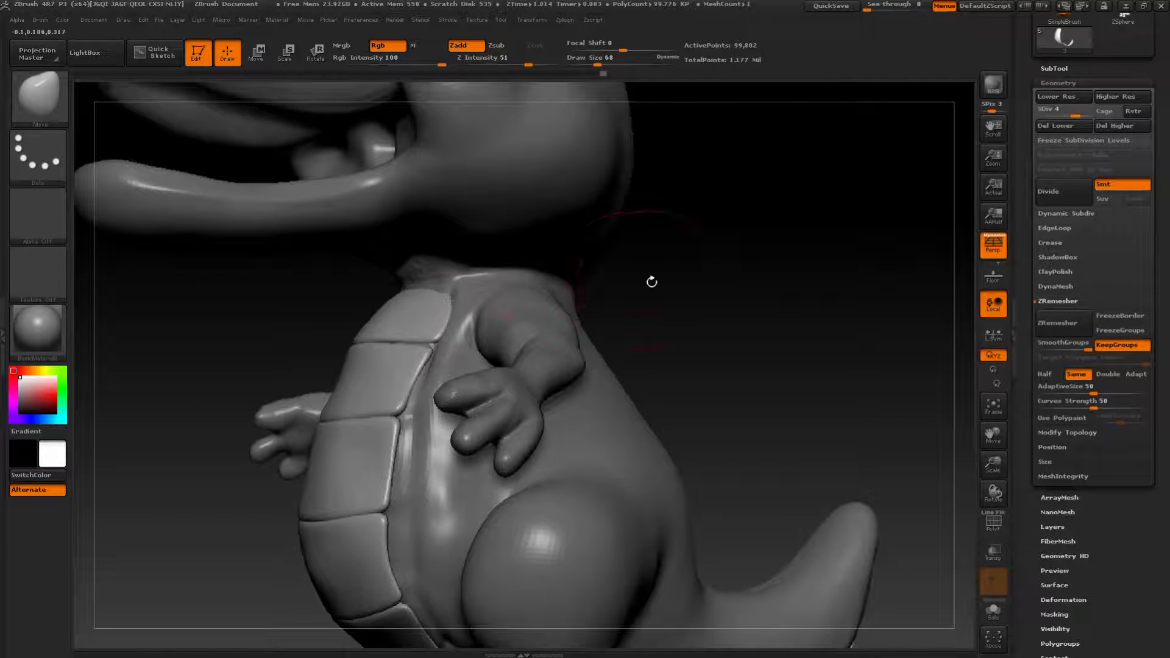
pyautogui.moveTo(641, 280); pyautogui.dragTo(594, 301)
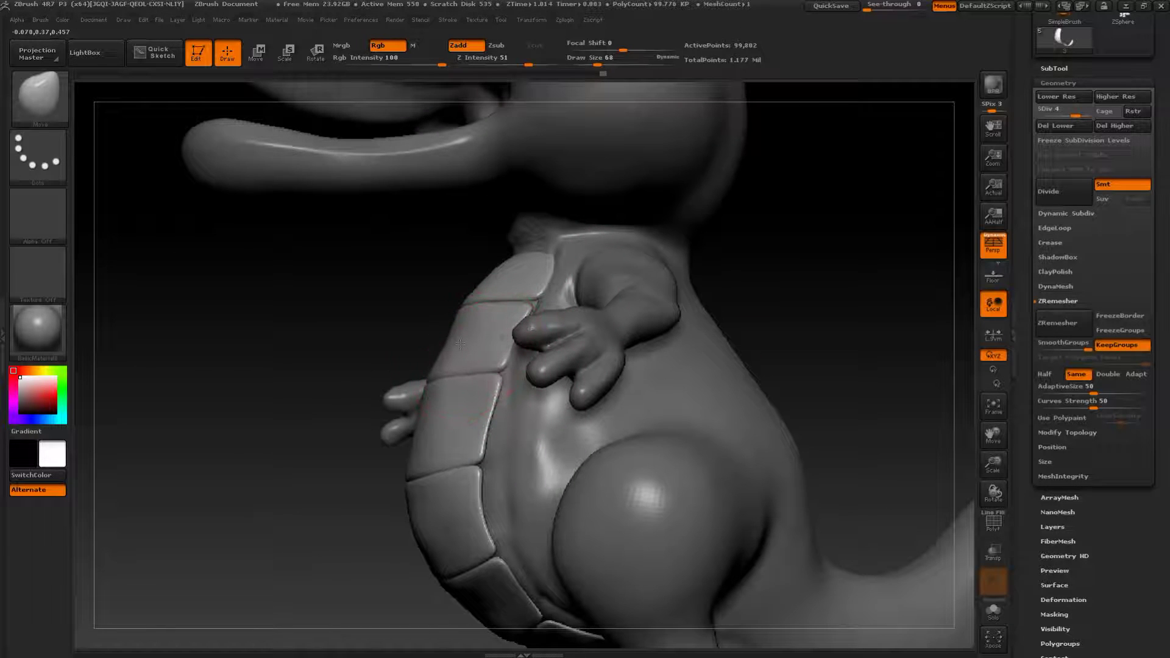
pyautogui.moveTo(727, 297)
pyautogui.mouseDown()
pyautogui.moveTo(523, 361)
pyautogui.moveTo(782, 273)
pyautogui.mouseUp()
# - Inflate the middle and lower belly plates with the Inflat brush, working from the side and front views
pyautogui.press('b')
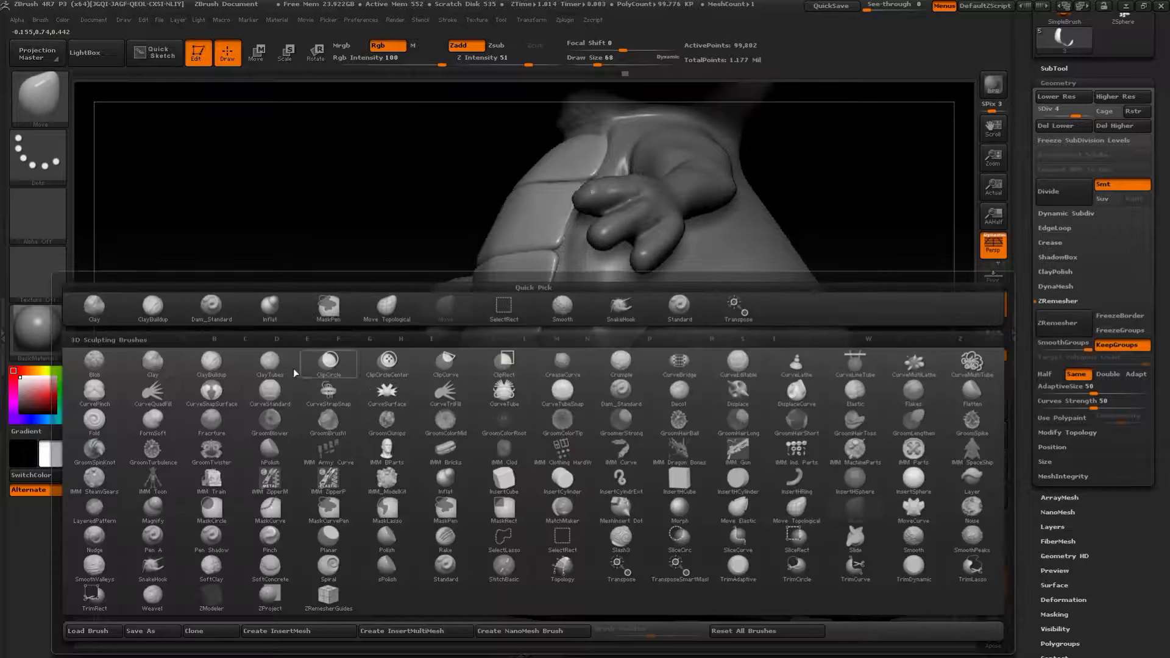
pyautogui.click(271, 310)
pyautogui.keyDown('alt'); pyautogui.moveTo(268, 335); pyautogui.dragTo(271, 384); pyautogui.keyUp('alt')
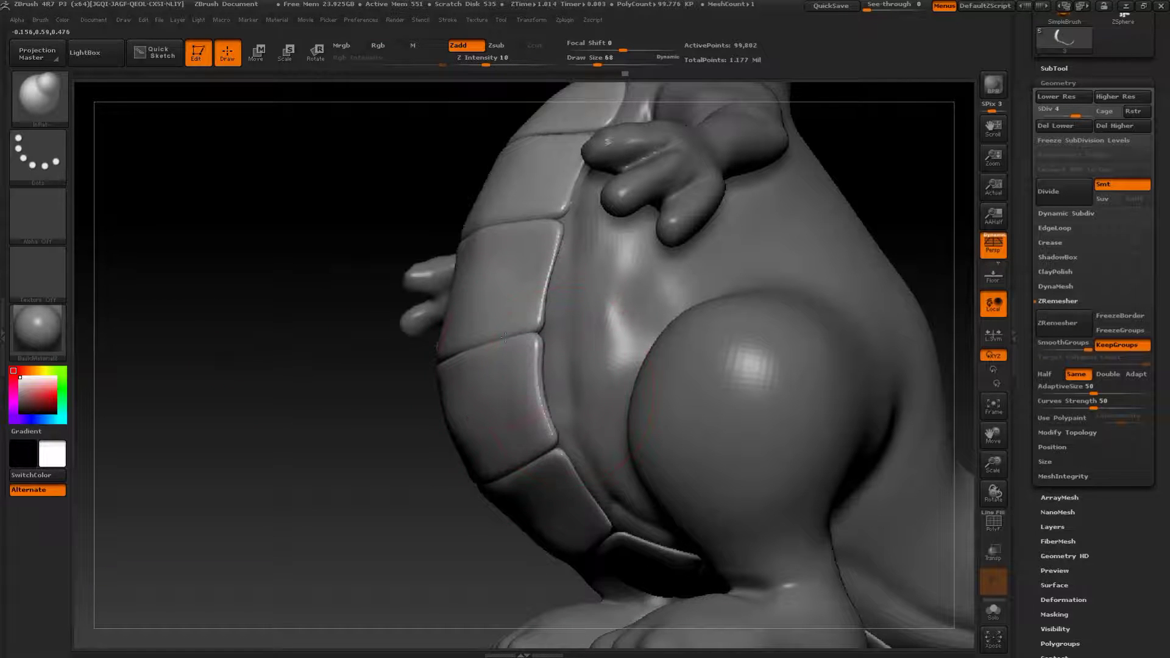
pyautogui.moveTo(380, 519); pyautogui.dragTo(508, 345)
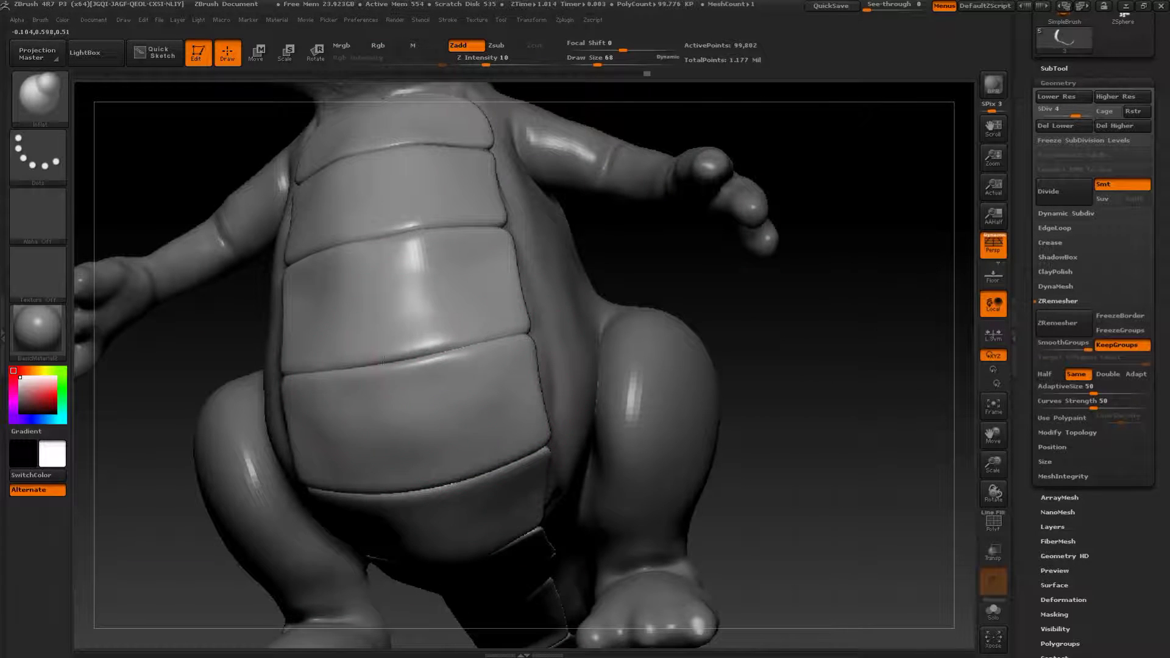
pyautogui.moveTo(722, 279); pyautogui.dragTo(695, 244)
pyautogui.moveTo(477, 165)
pyautogui.mouseDown()
pyautogui.moveTo(685, 193)
pyautogui.moveTo(337, 311)
pyautogui.moveTo(614, 278)
pyautogui.moveTo(486, 396)
pyautogui.mouseUp()
pyautogui.moveTo(559, 450); pyautogui.dragTo(564, 503)
pyautogui.moveTo(616, 426); pyautogui.dragTo(670, 347)
pyautogui.moveTo(906, 209); pyautogui.dragTo(877, 183)
pyautogui.moveTo(576, 390); pyautogui.dragTo(628, 320)
pyautogui.moveTo(889, 195); pyautogui.dragTo(851, 120)
pyautogui.moveTo(631, 430); pyautogui.dragTo(673, 462)
pyautogui.moveTo(899, 243)
pyautogui.keyDown('alt'); pyautogui.mouseDown()
pyautogui.moveTo(857, 181)
pyautogui.moveTo(792, 342)
pyautogui.moveTo(856, 262)
pyautogui.mouseUp(); pyautogui.keyUp('alt')
# - Reshape the lower belly plates against the body with the Move brush at draw size 80
pyautogui.press('b')
pyautogui.click(607, 300)
pyautogui.moveTo(813, 353)
pyautogui.mouseDown()
pyautogui.moveTo(807, 266)
pyautogui.moveTo(799, 317)
pyautogui.mouseUp()
pyautogui.press('s')
pyautogui.click(636, 336)
pyautogui.moveTo(648, 327); pyautogui.dragTo(657, 346)
pyautogui.moveTo(780, 329)
pyautogui.keyDown('alt'); pyautogui.mouseDown()
pyautogui.moveTo(710, 243)
pyautogui.moveTo(802, 350)
pyautogui.moveTo(731, 372)
pyautogui.mouseUp(); pyautogui.keyUp('alt')
pyautogui.moveTo(652, 420)
pyautogui.mouseDown()
pyautogui.moveTo(640, 469)
pyautogui.moveTo(341, 310)
pyautogui.moveTo(372, 390)
pyautogui.moveTo(464, 342)
pyautogui.mouseUp()
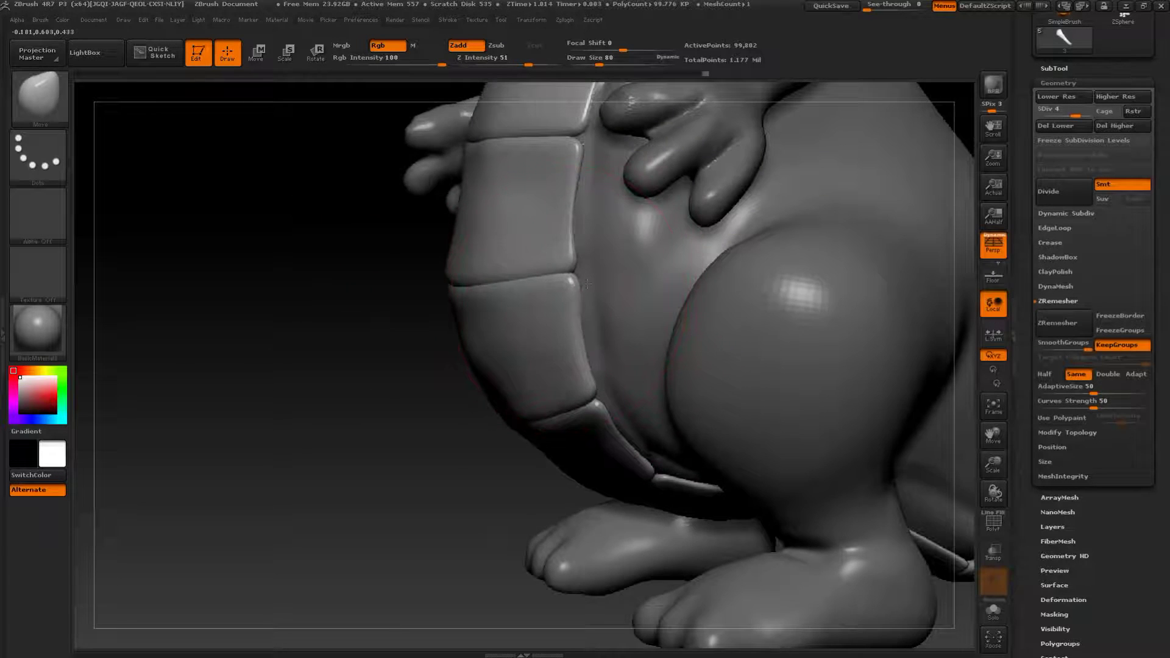
# - Even out the side edges of the middle belly plates with the Move brush
pyautogui.moveTo(445, 261); pyautogui.dragTo(647, 281)
pyautogui.moveTo(638, 198); pyautogui.dragTo(656, 192)
pyautogui.moveTo(443, 353); pyautogui.dragTo(548, 305)
pyautogui.moveTo(634, 289); pyautogui.dragTo(655, 284)
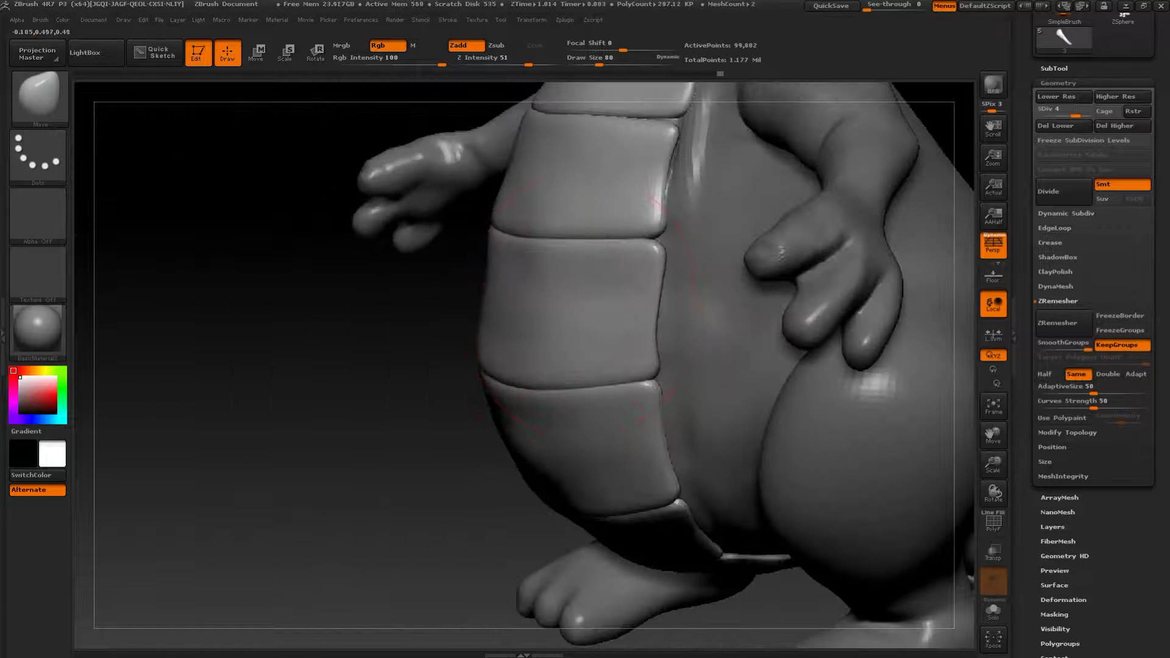
# - Select the body, raise it to subdivision level 4 and adjust the surface beside the upper plates with the Move brush, reducing the draw size to 25
pyautogui.moveTo(427, 390); pyautogui.dragTo(453, 379)
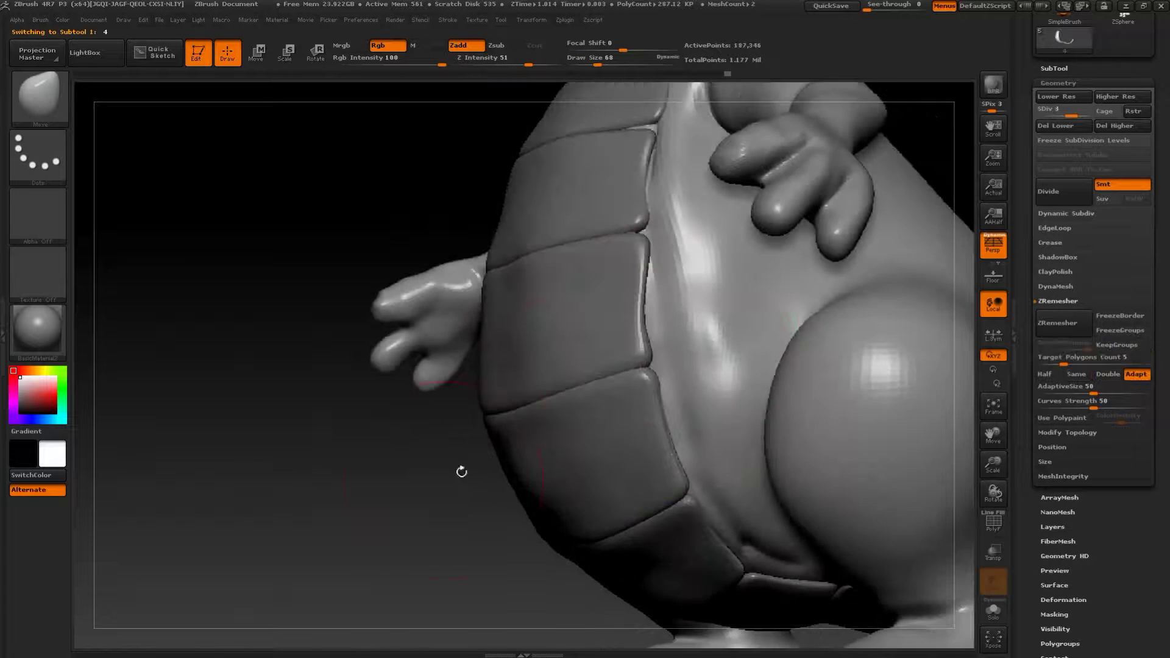
pyautogui.moveTo(460, 473); pyautogui.dragTo(437, 485)
pyautogui.press('d')
pyautogui.moveTo(700, 358); pyautogui.dragTo(682, 361)
pyautogui.moveTo(692, 318); pyautogui.dragTo(661, 286)
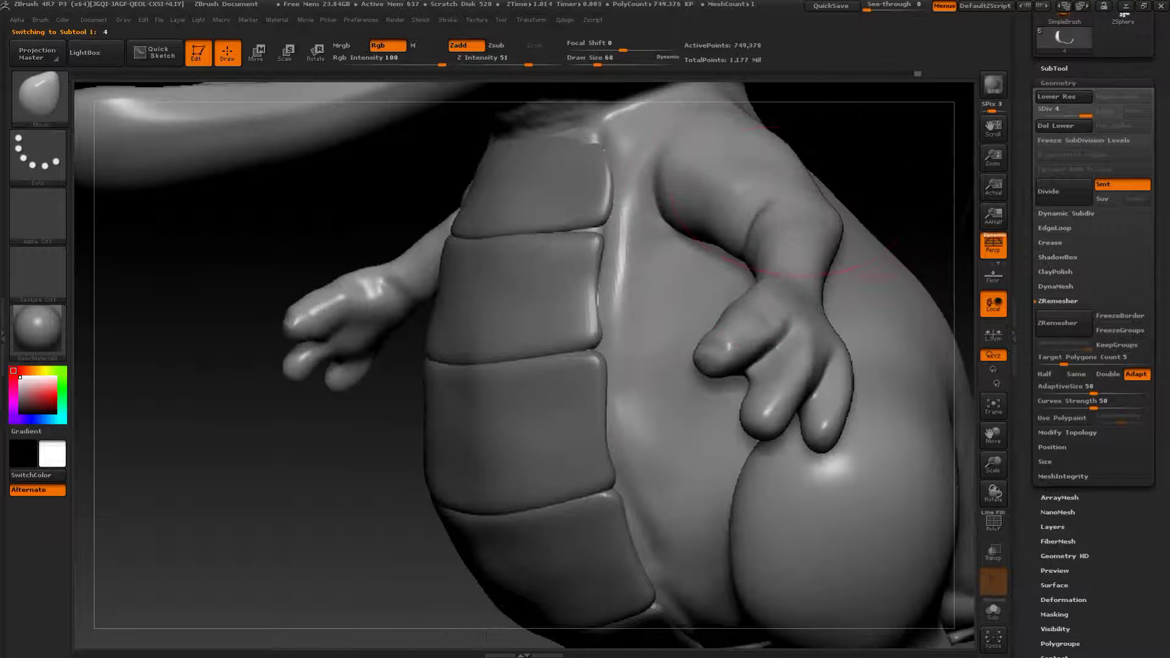
pyautogui.press('s')
pyautogui.moveTo(619, 260); pyautogui.dragTo(616, 261)
pyautogui.moveTo(629, 220); pyautogui.dragTo(620, 218)
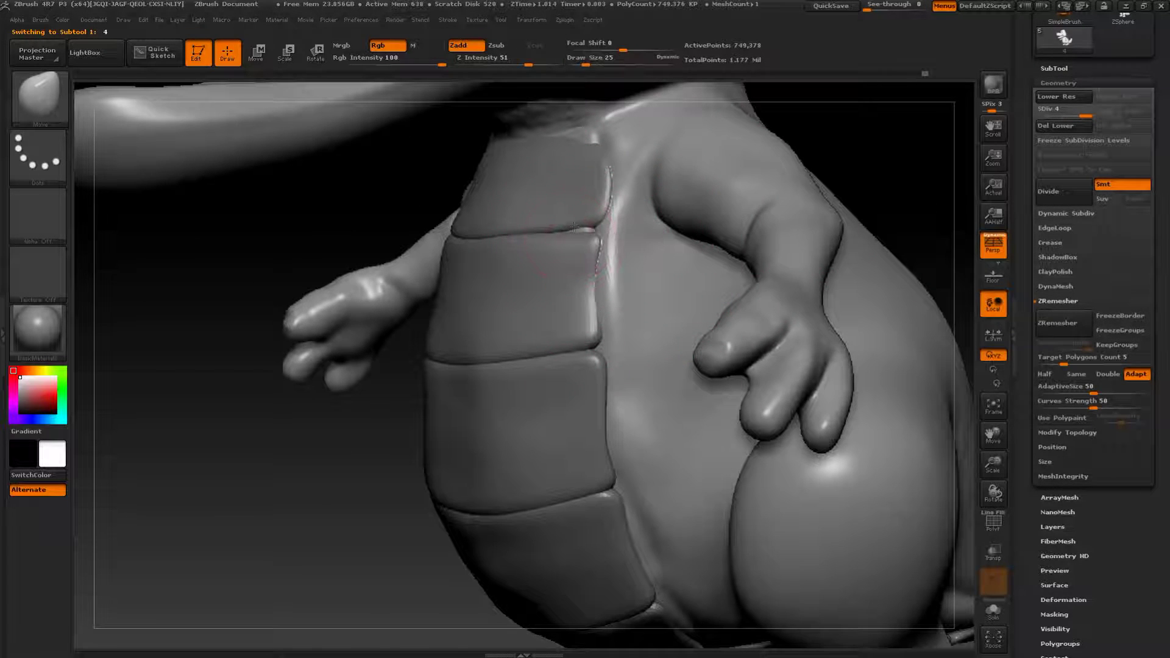
# - Build up the body surface along the side edge of the upper and middle belly plates with the ClayBuildup brush
pyautogui.press('b')
pyautogui.press('c')
pyautogui.press('b')
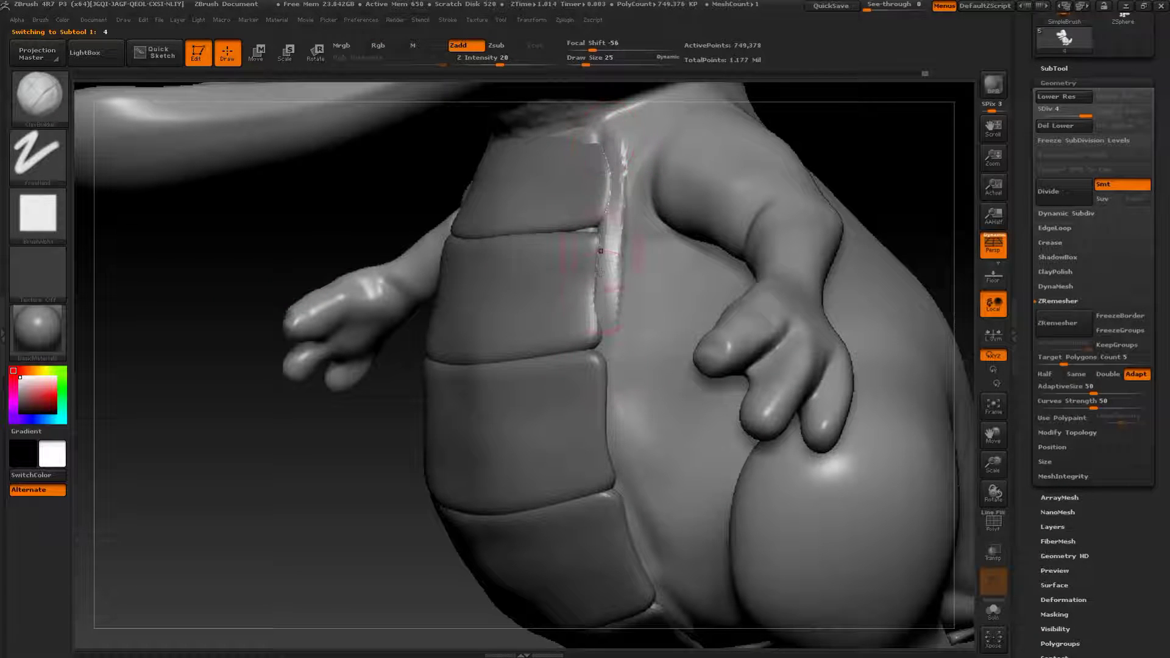
pyautogui.moveTo(614, 285); pyautogui.dragTo(615, 366)
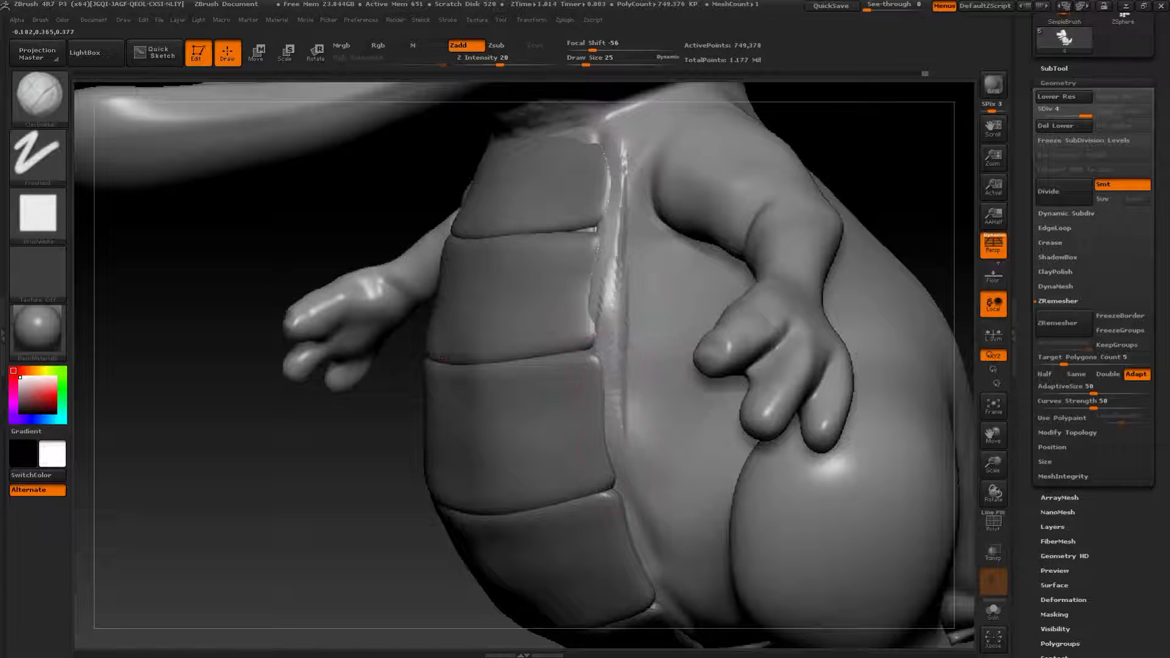
pyautogui.moveTo(630, 511)
pyautogui.keyDown('alt'); pyautogui.mouseDown(button='right')
pyautogui.moveTo(592, 304)
pyautogui.moveTo(603, 324)
pyautogui.mouseUp(button='right'); pyautogui.keyUp('alt')
pyautogui.moveTo(602, 311)
pyautogui.mouseDown()
pyautogui.moveTo(601, 426)
pyautogui.moveTo(624, 414)
pyautogui.moveTo(647, 452)
pyautogui.mouseUp()
pyautogui.moveTo(670, 498); pyautogui.dragTo(698, 506)
# - Smooth the built-up clay on the body beside the belly plates, from the chest down to the thigh
pyautogui.keyDown('shift'); pyautogui.moveTo(634, 430); pyautogui.dragTo(601, 344); pyautogui.keyUp('shift')
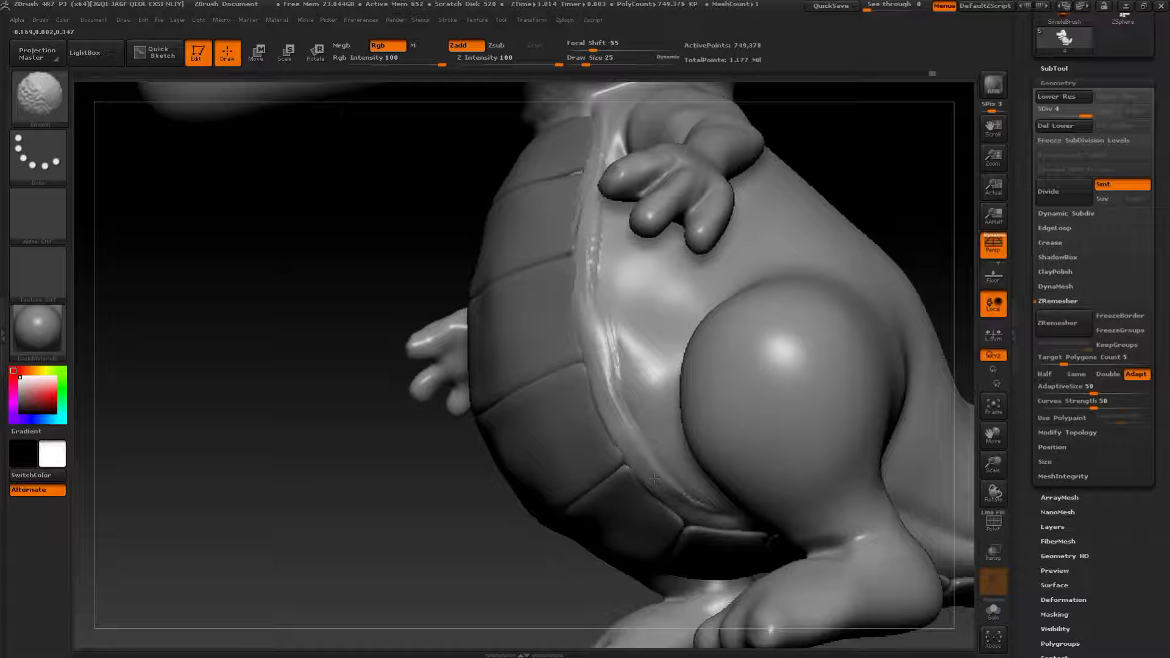
pyautogui.keyDown('shift'); pyautogui.moveTo(590, 280); pyautogui.dragTo(594, 241); pyautogui.keyUp('shift')
pyautogui.moveTo(581, 326); pyautogui.dragTo(646, 317, button='right')
pyautogui.keyDown('shift'); pyautogui.moveTo(584, 236); pyautogui.dragTo(580, 208); pyautogui.keyUp('shift')
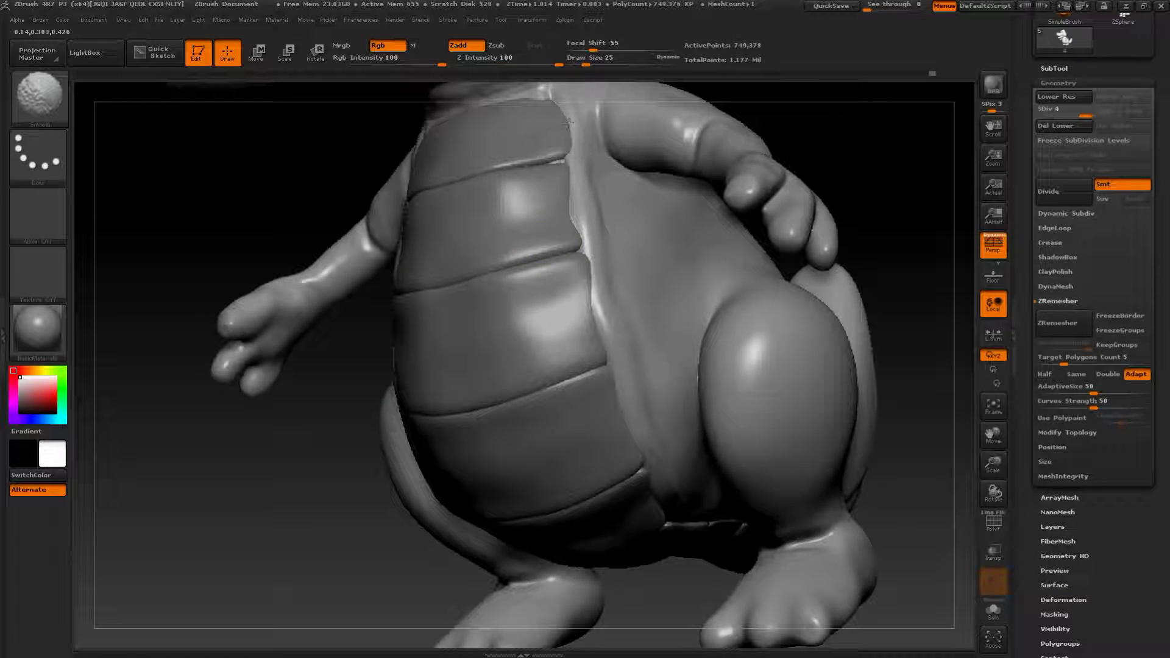
pyautogui.moveTo(658, 491); pyautogui.dragTo(548, 378, button='right')
pyautogui.keyDown('shift'); pyautogui.moveTo(631, 372); pyautogui.dragTo(645, 416); pyautogui.keyUp('shift')
# - Fill the body surface between the lower belly plates and the thigh with ClayBuildup strokes and smooth them
pyautogui.moveTo(590, 329); pyautogui.dragTo(652, 402)
pyautogui.moveTo(594, 353); pyautogui.dragTo(664, 418)
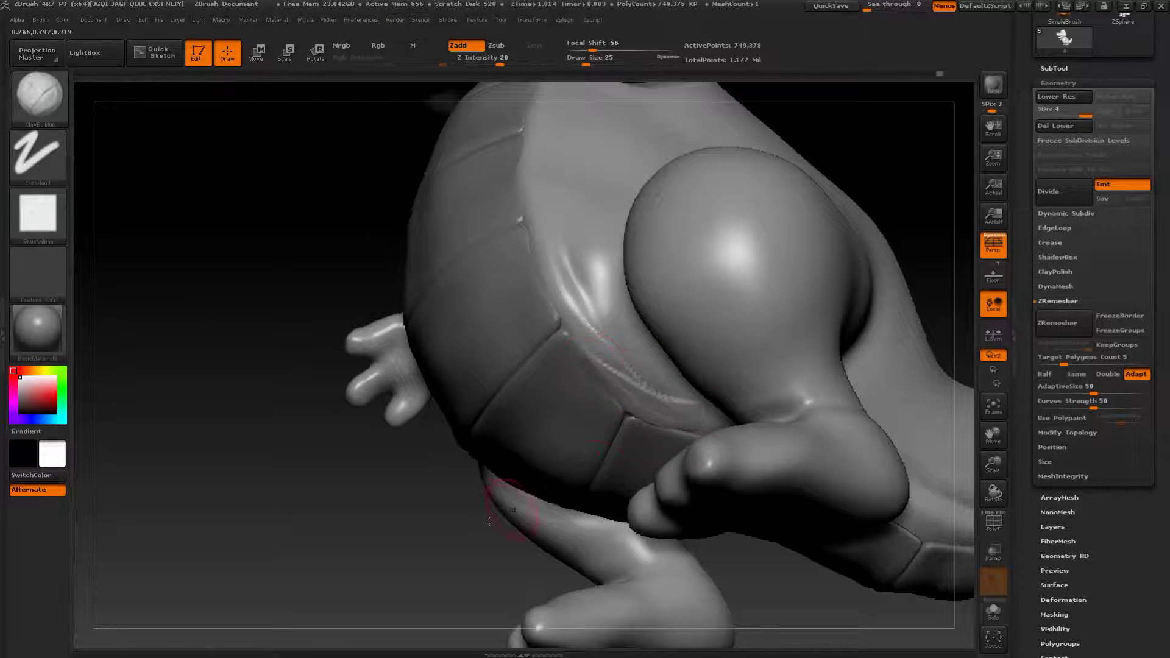
pyautogui.moveTo(582, 478); pyautogui.dragTo(600, 454, button='right')
pyautogui.moveTo(582, 350); pyautogui.dragTo(655, 414)
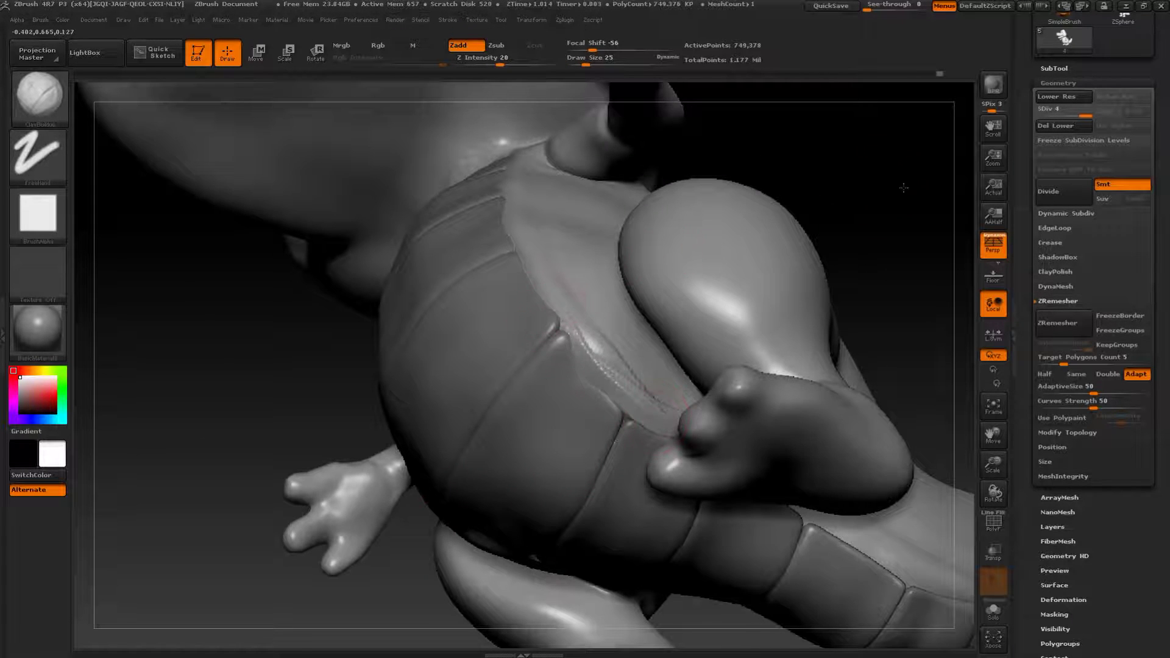
pyautogui.moveTo(897, 182); pyautogui.dragTo(936, 198)
pyautogui.keyDown('shift'); pyautogui.moveTo(585, 342); pyautogui.dragTo(612, 365); pyautogui.keyUp('shift')
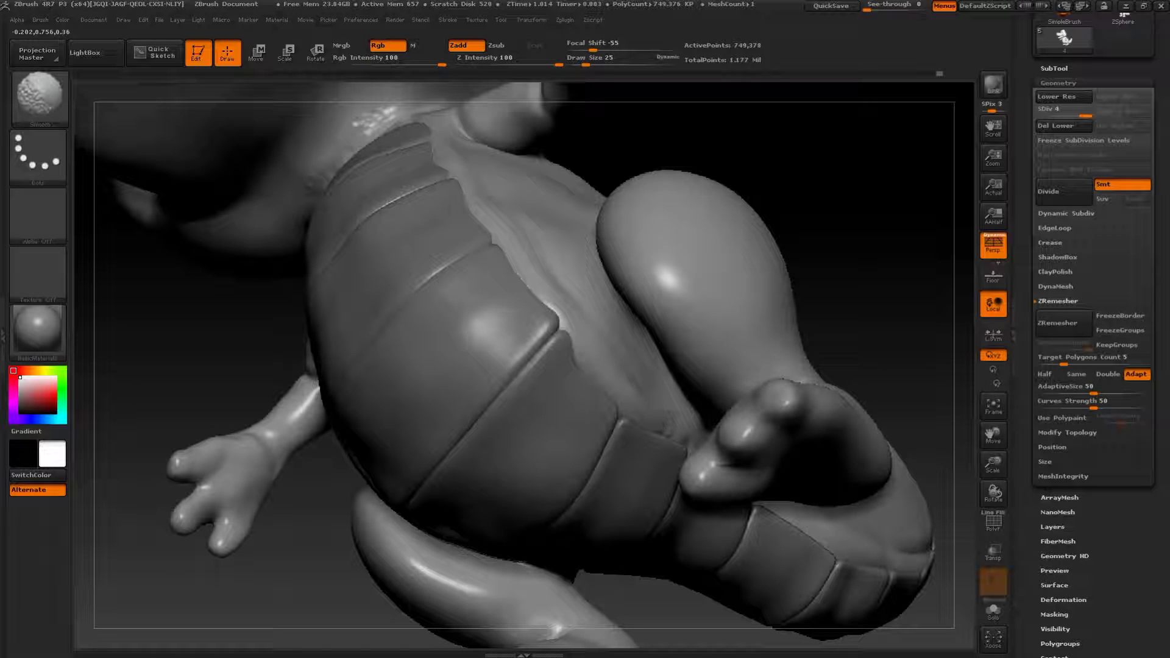
pyautogui.keyDown('shift'); pyautogui.moveTo(567, 296); pyautogui.dragTo(588, 333); pyautogui.keyUp('shift')
# - Push the body surface against the side edges of the middle and lower belly plates with the Move brush
pyautogui.keyDown('alt'); pyautogui.moveTo(828, 183); pyautogui.dragTo(836, 153); pyautogui.keyUp('alt')
pyautogui.moveTo(836, 183)
pyautogui.mouseDown()
pyautogui.moveTo(843, 241)
pyautogui.moveTo(815, 334)
pyautogui.moveTo(820, 420)
pyautogui.mouseUp()
pyautogui.moveTo(853, 408)
pyautogui.mouseDown()
pyautogui.moveTo(827, 380)
pyautogui.moveTo(825, 323)
pyautogui.moveTo(833, 390)
pyautogui.mouseUp()
pyautogui.press('b')
pyautogui.click(529, 323)
pyautogui.moveTo(304, 544)
pyautogui.mouseDown()
pyautogui.moveTo(269, 534)
pyautogui.moveTo(554, 365)
pyautogui.moveTo(622, 305)
pyautogui.moveTo(688, 312)
pyautogui.mouseUp()
pyautogui.moveTo(414, 506); pyautogui.dragTo(426, 365)
pyautogui.moveTo(645, 267); pyautogui.dragTo(637, 269)
pyautogui.moveTo(653, 400); pyautogui.dragTo(641, 385)
pyautogui.moveTo(389, 579)
pyautogui.mouseDown()
pyautogui.moveTo(488, 494)
pyautogui.moveTo(480, 479)
pyautogui.mouseUp()
pyautogui.moveTo(641, 326); pyautogui.dragTo(648, 332)
pyautogui.moveTo(536, 500)
pyautogui.mouseDown()
pyautogui.moveTo(451, 454)
pyautogui.moveTo(377, 481)
pyautogui.mouseUp()
pyautogui.moveTo(665, 373); pyautogui.dragTo(668, 382)
pyautogui.moveTo(365, 530)
pyautogui.mouseDown()
pyautogui.moveTo(417, 446)
pyautogui.moveTo(493, 426)
pyautogui.mouseUp()
pyautogui.moveTo(836, 295); pyautogui.dragTo(780, 274)
# - Refine the body contour beside the lower belly plates with the Move brush, adjusting the draw size down to 35
pyautogui.press('s')
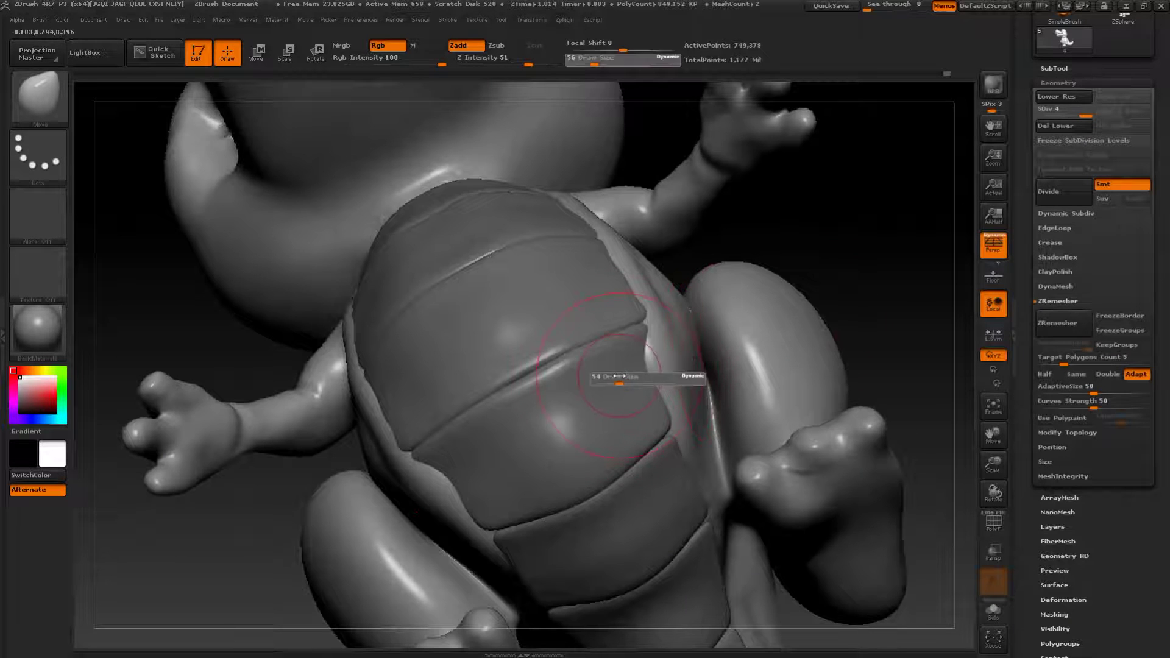
pyautogui.moveTo(647, 360); pyautogui.dragTo(654, 357)
pyautogui.moveTo(844, 286)
pyautogui.mouseDown()
pyautogui.moveTo(819, 277)
pyautogui.moveTo(759, 290)
pyautogui.mouseUp()
pyautogui.moveTo(655, 331); pyautogui.dragTo(659, 333)
pyautogui.press('s')
pyautogui.moveTo(665, 360); pyautogui.dragTo(661, 341)
pyautogui.moveTo(277, 515); pyautogui.dragTo(360, 451)
pyautogui.moveTo(888, 244); pyautogui.dragTo(810, 378)
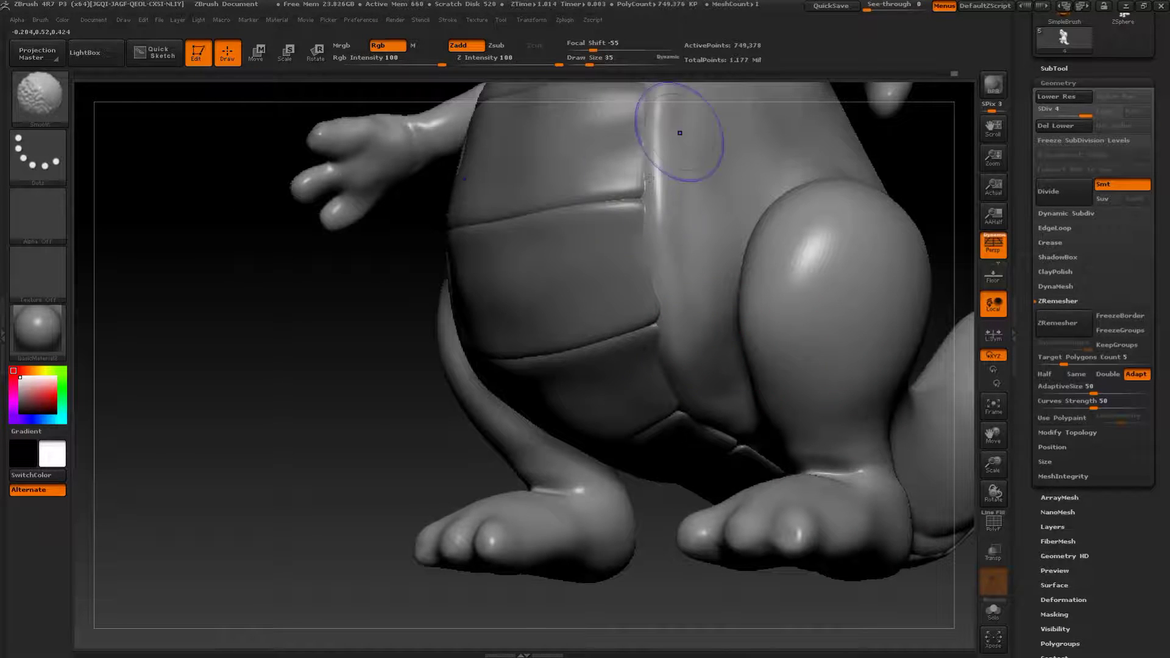
# - Select the belly plates subtool and inflate the middle plates with the Inflat brush at draw size 77
pyautogui.moveTo(381, 457); pyautogui.dragTo(387, 436)
pyautogui.keyDown('alt'); pyautogui.click(504, 361); pyautogui.keyUp('alt')
pyautogui.press('b')
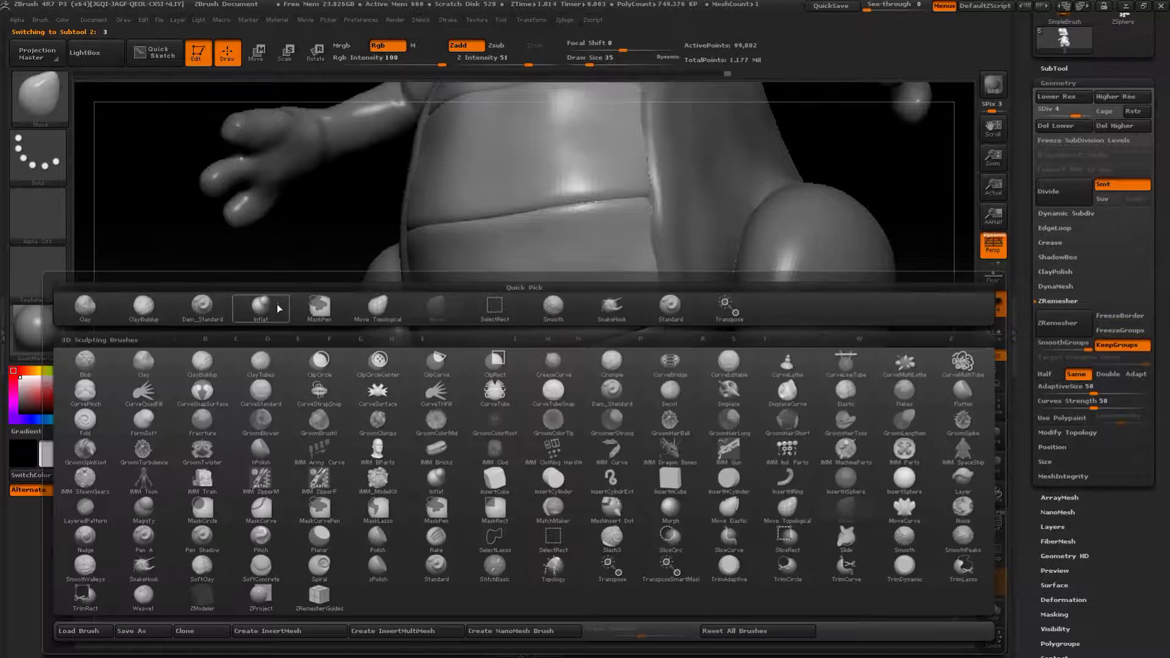
pyautogui.click(266, 307)
pyautogui.moveTo(231, 330); pyautogui.dragTo(262, 334)
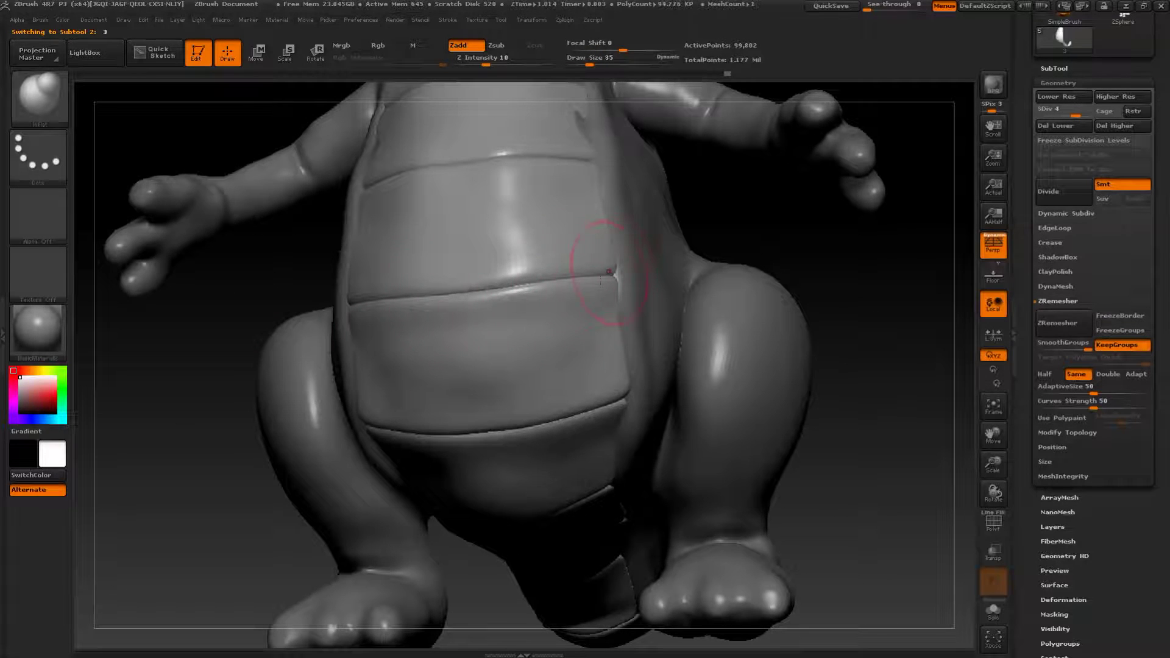
pyautogui.press('s')
pyautogui.click(464, 334)
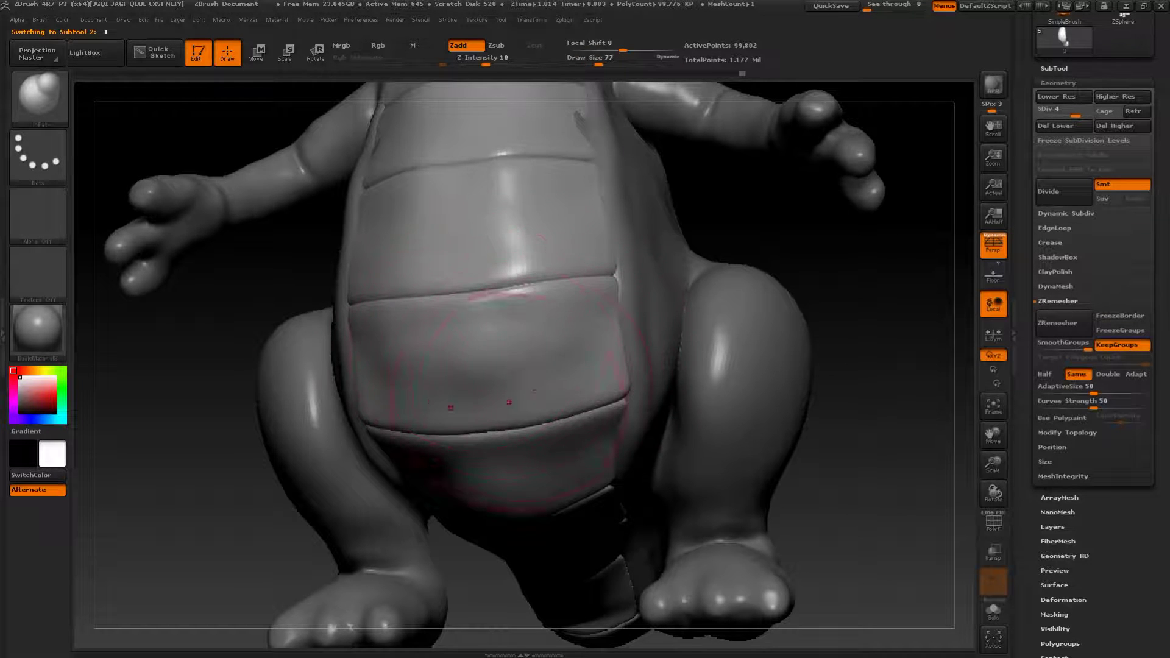
# - Smooth and round out the inflated belly plates, working from the lower plates up to the chest
pyautogui.keyDown('shift'); pyautogui.moveTo(495, 412); pyautogui.dragTo(564, 415); pyautogui.keyUp('shift')
pyautogui.moveTo(745, 272)
pyautogui.mouseDown()
pyautogui.moveTo(710, 329)
pyautogui.moveTo(696, 314)
pyautogui.mouseUp()
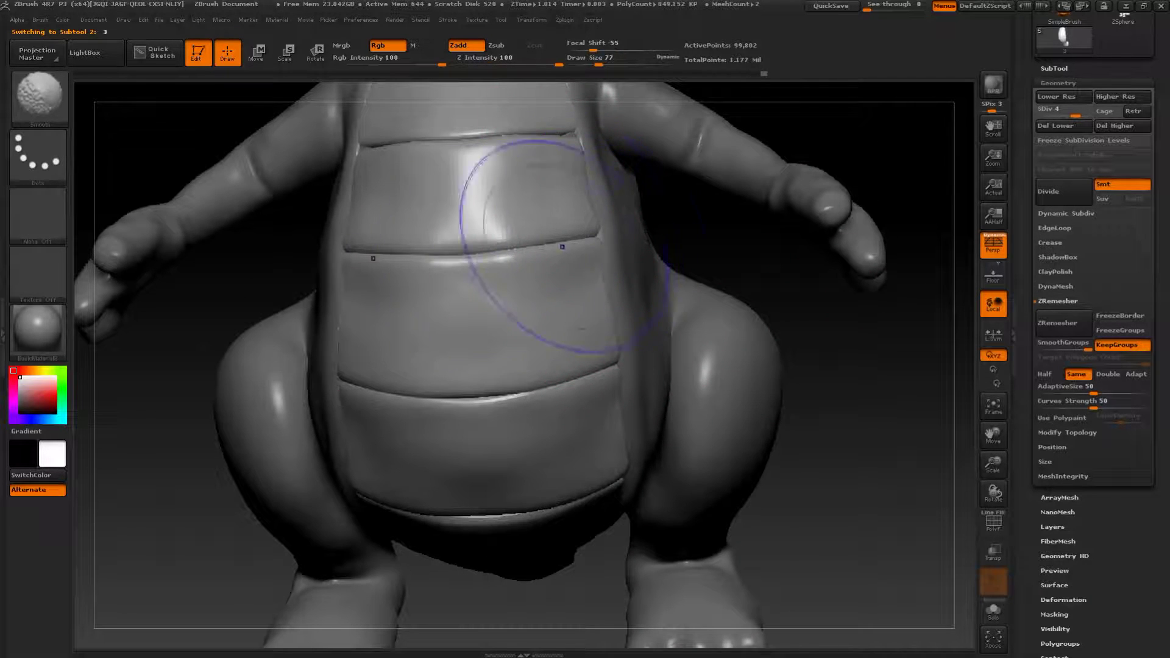
pyautogui.keyDown('alt'); pyautogui.moveTo(715, 180); pyautogui.dragTo(721, 228); pyautogui.keyUp('alt')
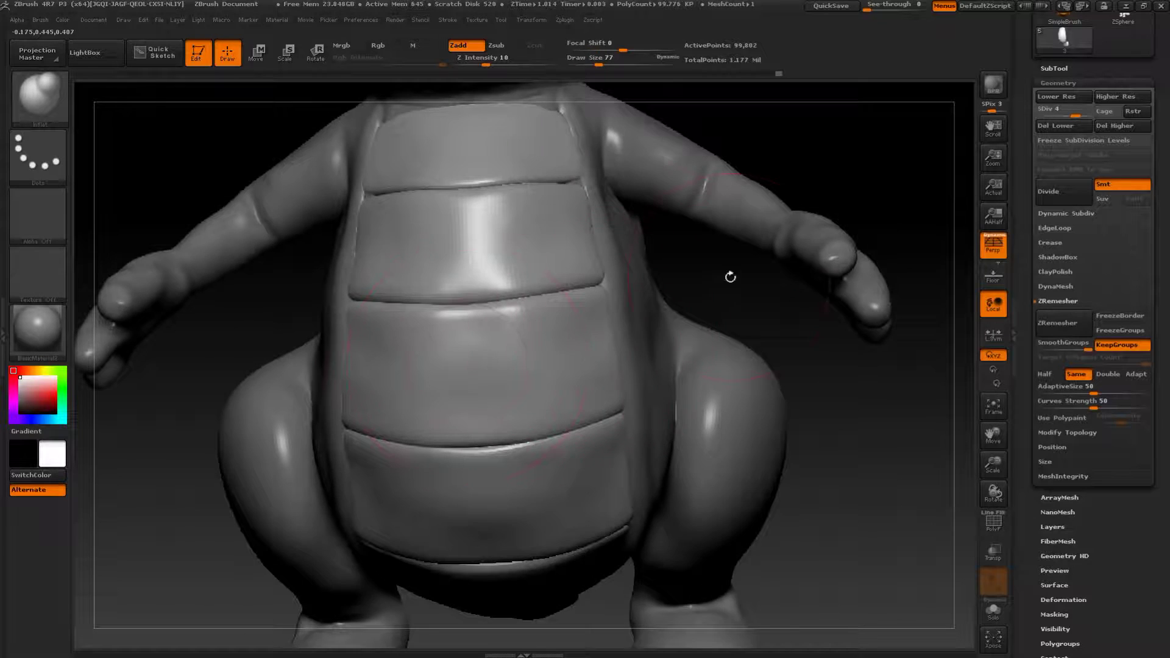
pyautogui.keyDown('alt'); pyautogui.moveTo(731, 276); pyautogui.dragTo(766, 349); pyautogui.keyUp('alt')
pyautogui.moveTo(803, 197); pyautogui.dragTo(719, 160)
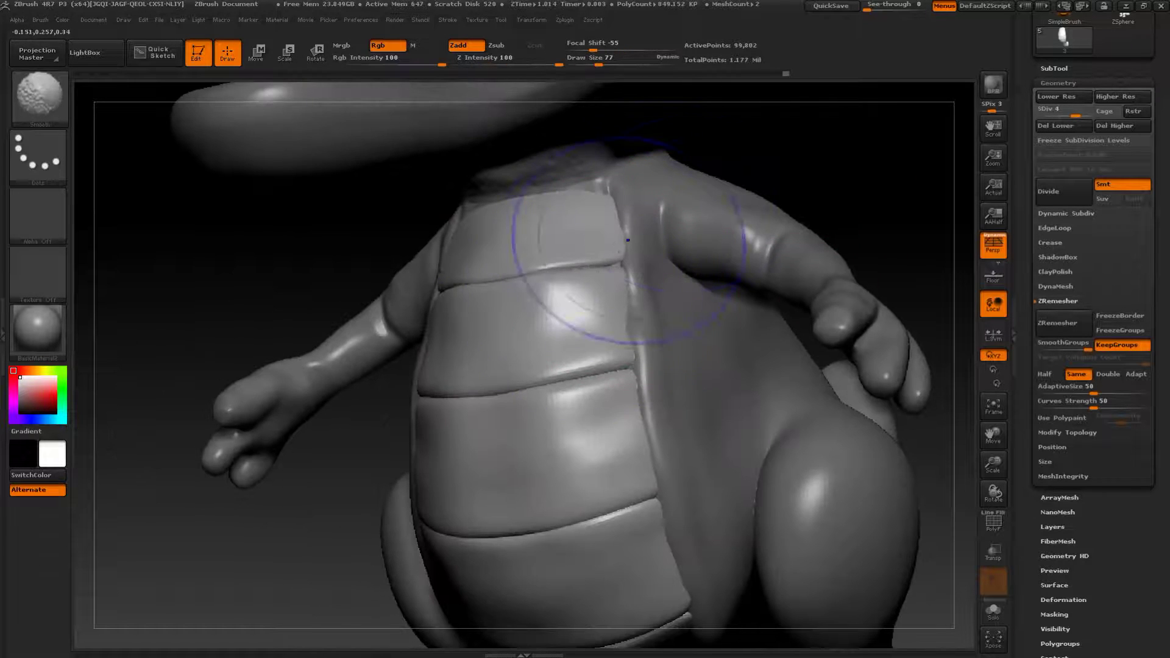
pyautogui.moveTo(786, 177); pyautogui.dragTo(778, 152)
# - Reshape the side edge of the top belly plate with the Move brush at draw size 49
pyautogui.press('b')
pyautogui.click(597, 260)
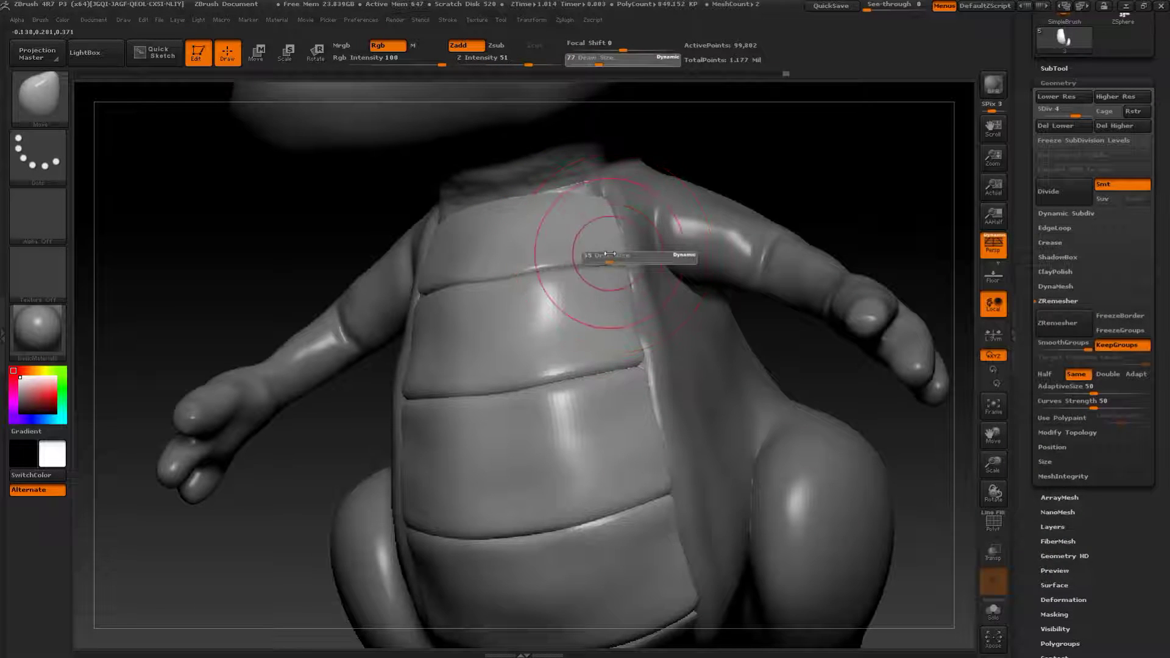
pyautogui.moveTo(607, 246); pyautogui.dragTo(603, 209)
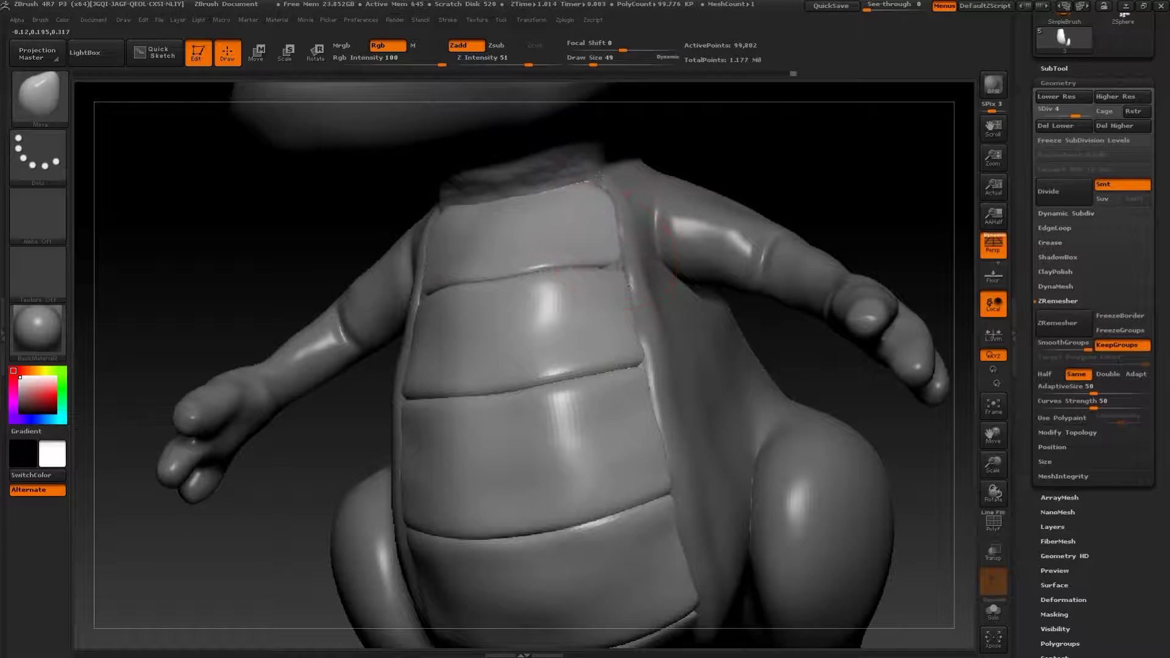
# - Build up the body surface beside the belly plates with the ClayBuildup brush and smooth it along their edge below the shoulder
pyautogui.moveTo(749, 166); pyautogui.dragTo(695, 160)
pyautogui.keyDown('alt'); pyautogui.click(651, 313); pyautogui.keyUp('alt')
pyautogui.press('b')
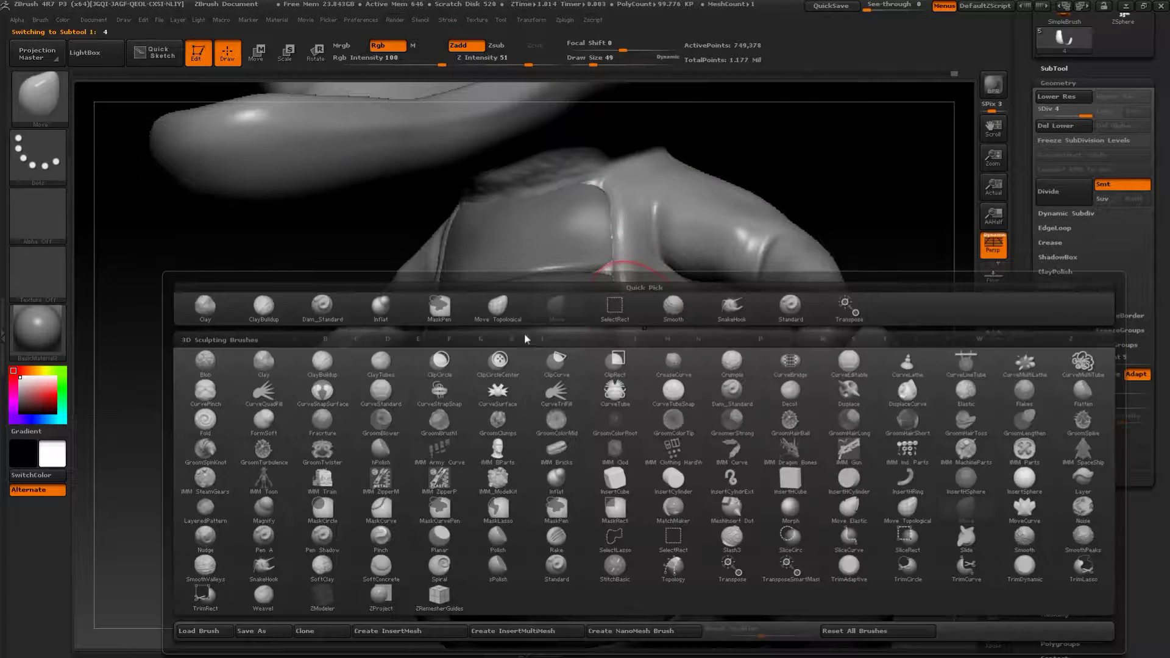
pyautogui.click(279, 312)
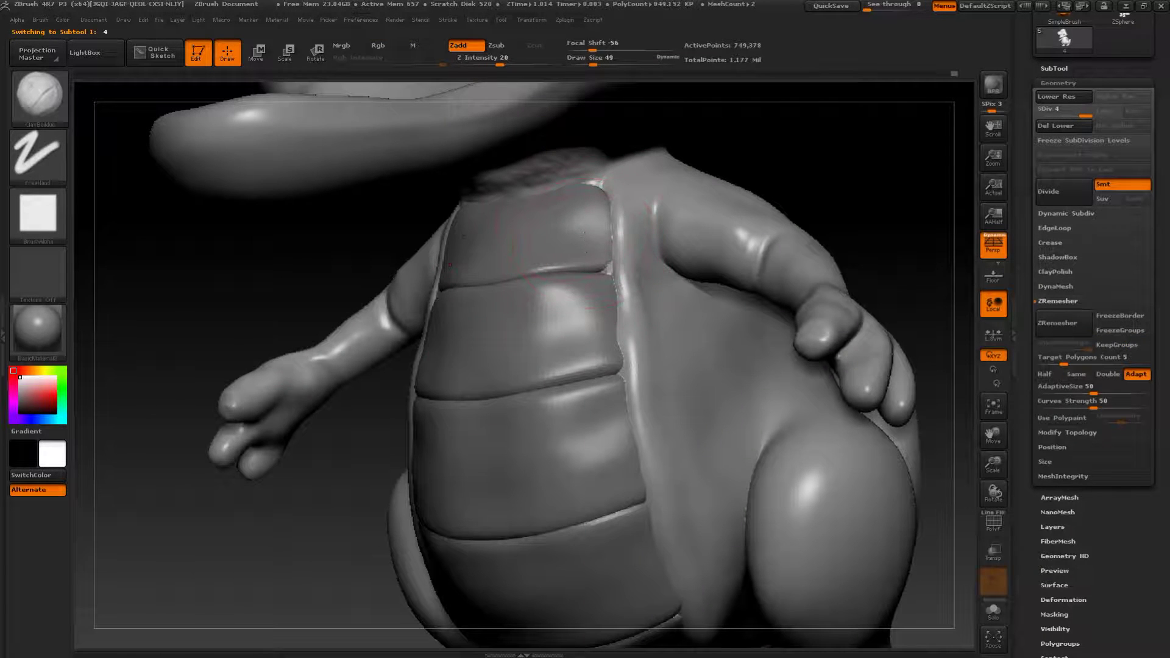
pyautogui.press('shift')
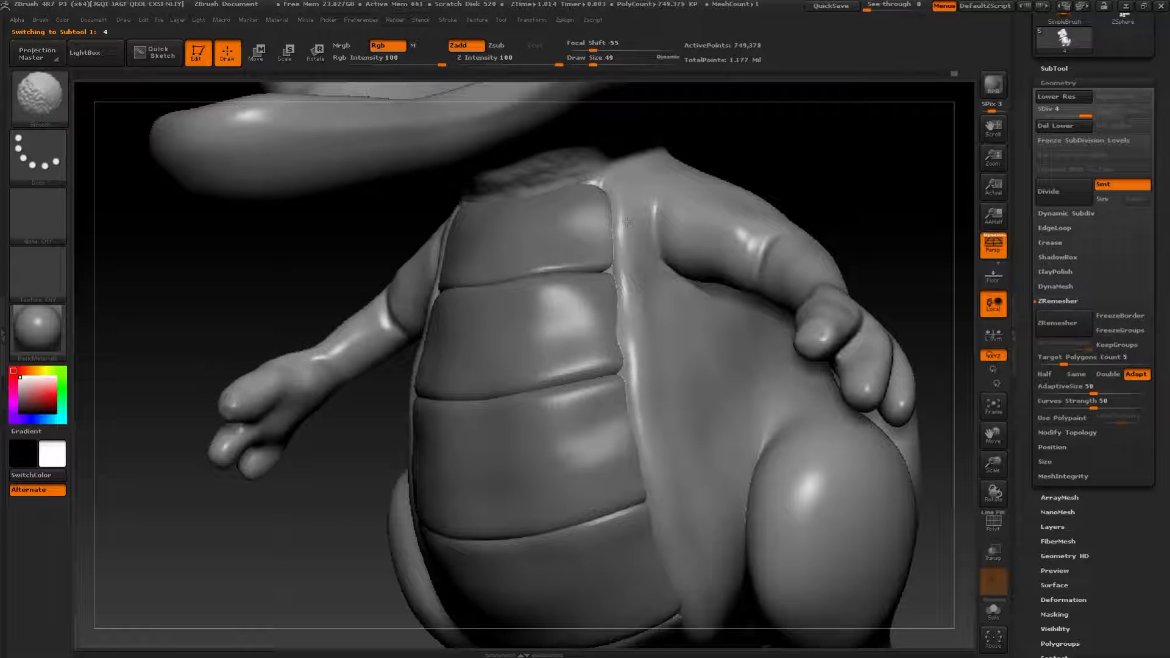
pyautogui.keyDown('shift'); pyautogui.moveTo(627, 222); pyautogui.dragTo(645, 458); pyautogui.keyUp('shift')
pyautogui.keyDown('alt'); pyautogui.moveTo(838, 230); pyautogui.dragTo(820, 210); pyautogui.keyUp('alt')
pyautogui.moveTo(820, 238); pyautogui.dragTo(774, 253)
# - Select the belly plates subtool and reshape the belly's front profile with the Move brush at draw size 83, smoothing the plates
pyautogui.keyDown('alt'); pyautogui.moveTo(572, 528); pyautogui.dragTo(430, 498); pyautogui.keyUp('alt')
pyautogui.moveTo(429, 498)
pyautogui.mouseDown()
pyautogui.moveTo(489, 508)
pyautogui.moveTo(603, 476)
pyautogui.moveTo(684, 363)
pyautogui.moveTo(691, 441)
pyautogui.mouseUp()
pyautogui.moveTo(692, 442); pyautogui.dragTo(597, 418)
pyautogui.keyDown('alt'); pyautogui.click(466, 400); pyautogui.keyUp('alt')
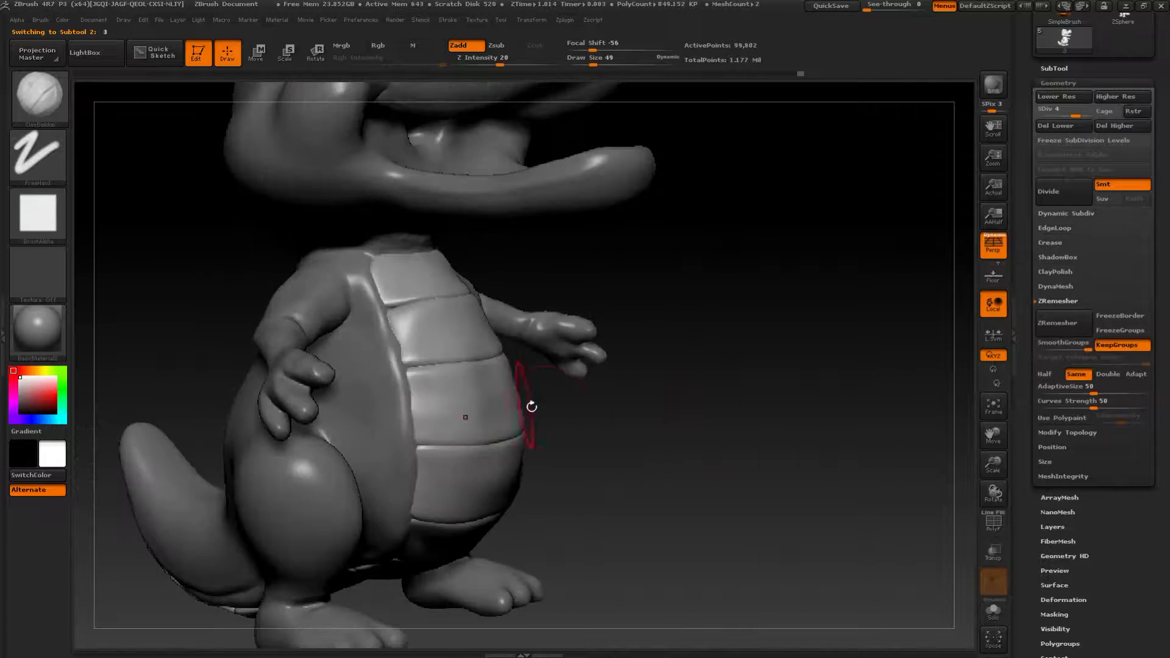
pyautogui.moveTo(525, 403); pyautogui.dragTo(540, 406)
pyautogui.press('b')
pyautogui.press('m')
pyautogui.press('v')
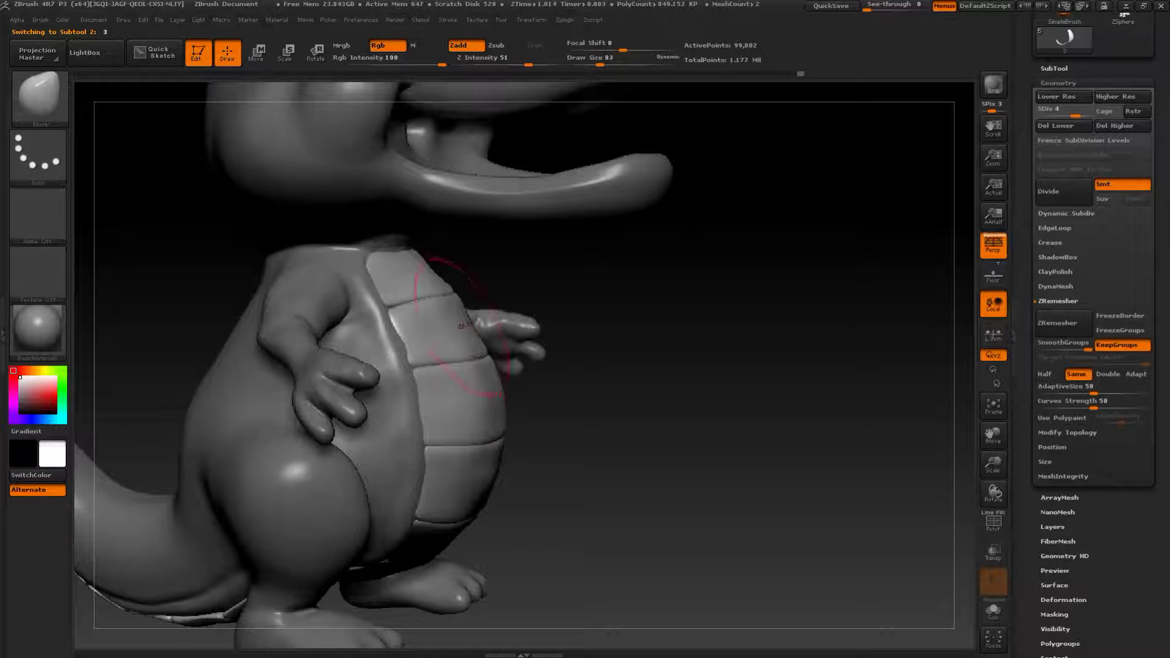
pyautogui.press('shift')
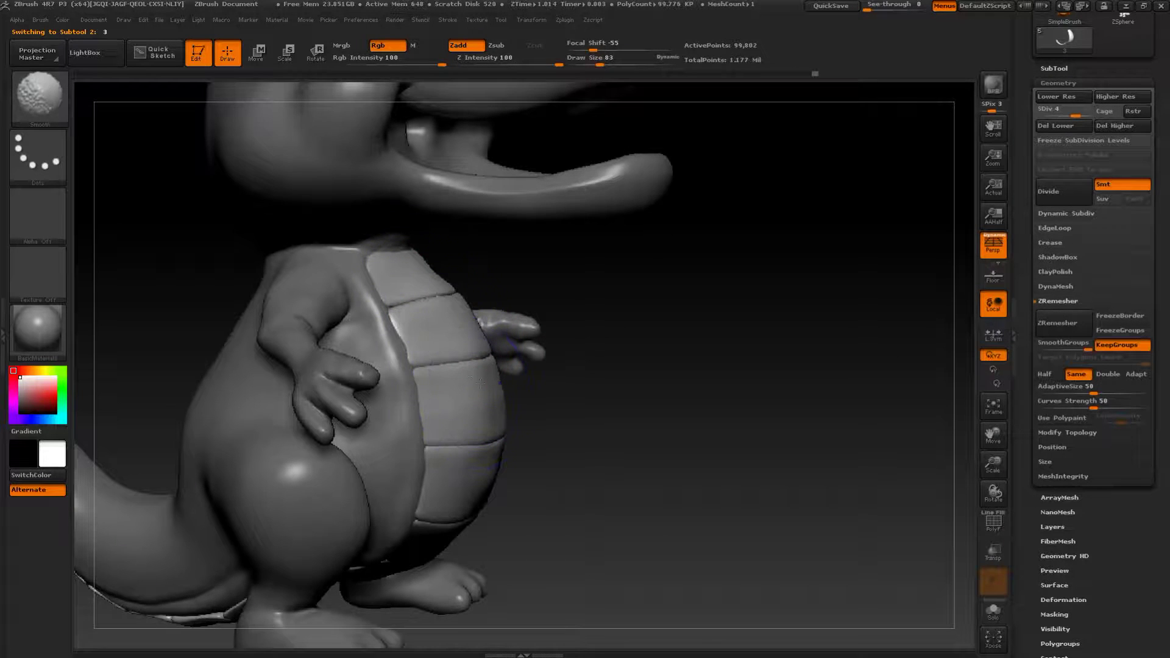
pyautogui.moveTo(591, 449); pyautogui.dragTo(482, 372)
pyautogui.moveTo(634, 445); pyautogui.dragTo(564, 384)
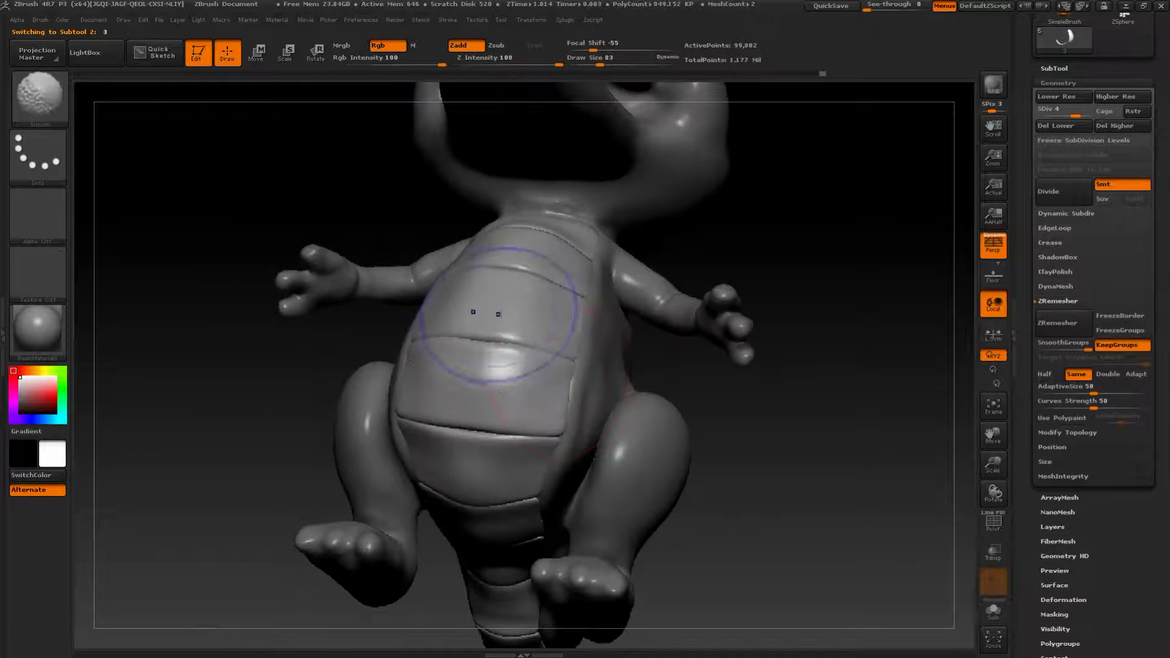
pyautogui.moveTo(649, 405); pyautogui.dragTo(685, 400)
# - Adjust and smooth the lower belly plates between the legs at draw size 51
pyautogui.press('s')
pyautogui.moveTo(510, 464); pyautogui.dragTo(470, 446)
pyautogui.press('shift')
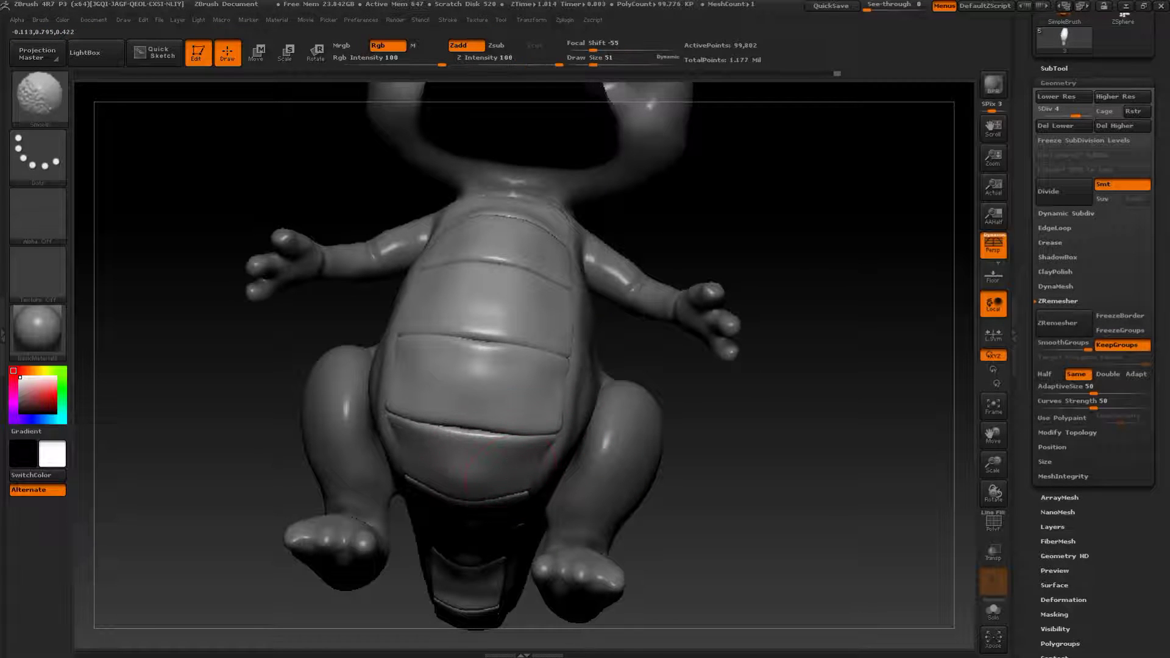
pyautogui.moveTo(765, 481)
pyautogui.mouseDown()
pyautogui.moveTo(807, 327)
pyautogui.moveTo(512, 317)
pyautogui.moveTo(462, 332)
pyautogui.mouseUp()
# - Pull the plates on the underside of the tail into a cleaner curve using the Move brush at draw size 54
pyautogui.press('s')
pyautogui.moveTo(725, 359); pyautogui.dragTo(380, 358)
pyautogui.moveTo(262, 329)
pyautogui.mouseDown()
pyautogui.moveTo(391, 292)
pyautogui.moveTo(395, 272)
pyautogui.mouseUp()
pyautogui.moveTo(469, 288)
pyautogui.mouseDown()
pyautogui.moveTo(487, 301)
pyautogui.moveTo(469, 294)
pyautogui.mouseUp()
pyautogui.press('s')
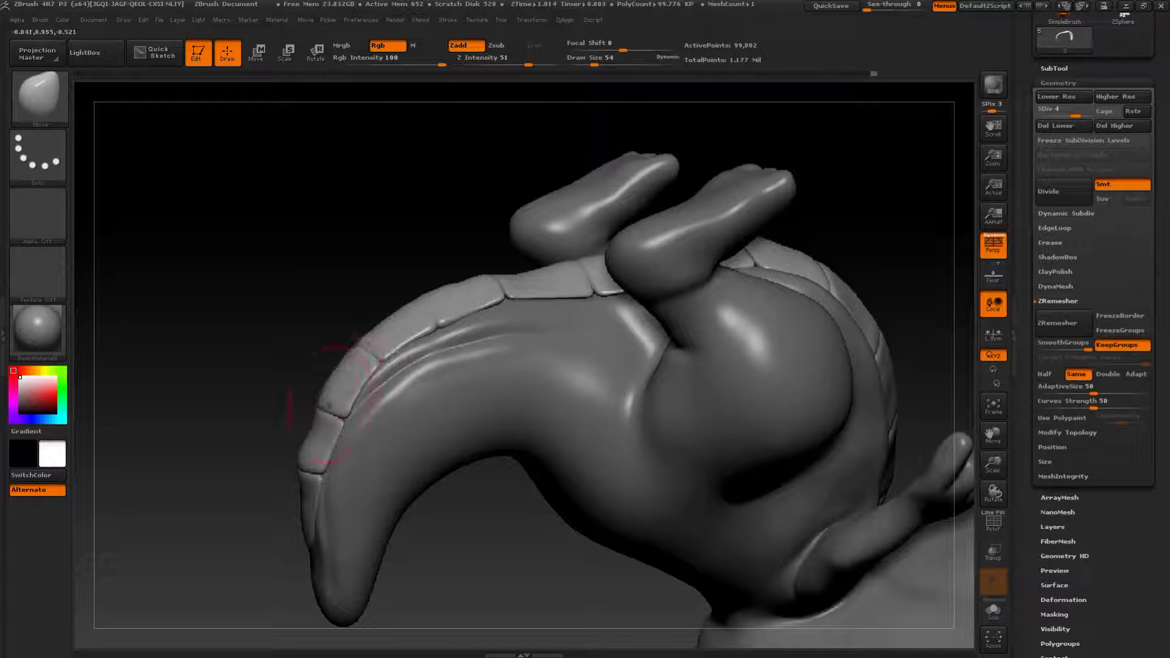
pyautogui.moveTo(320, 421); pyautogui.dragTo(310, 425)
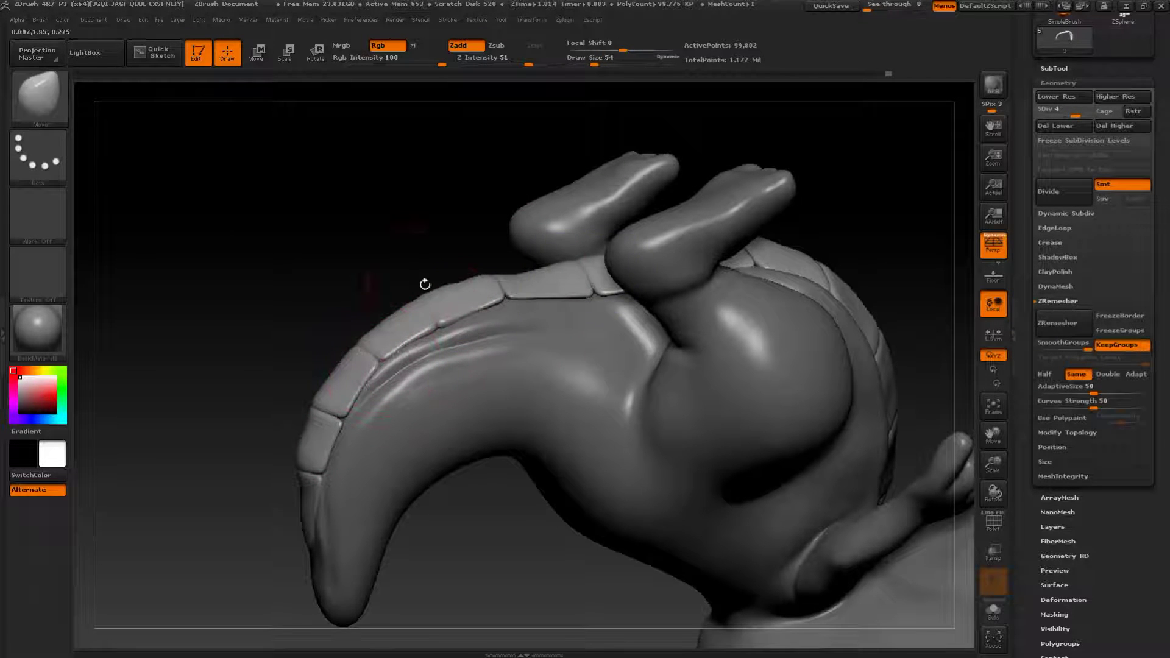
# - Puff up the tail plates with the Inflat brush and smooth the plates between the legs
pyautogui.press('b')
pyautogui.click(220, 306)
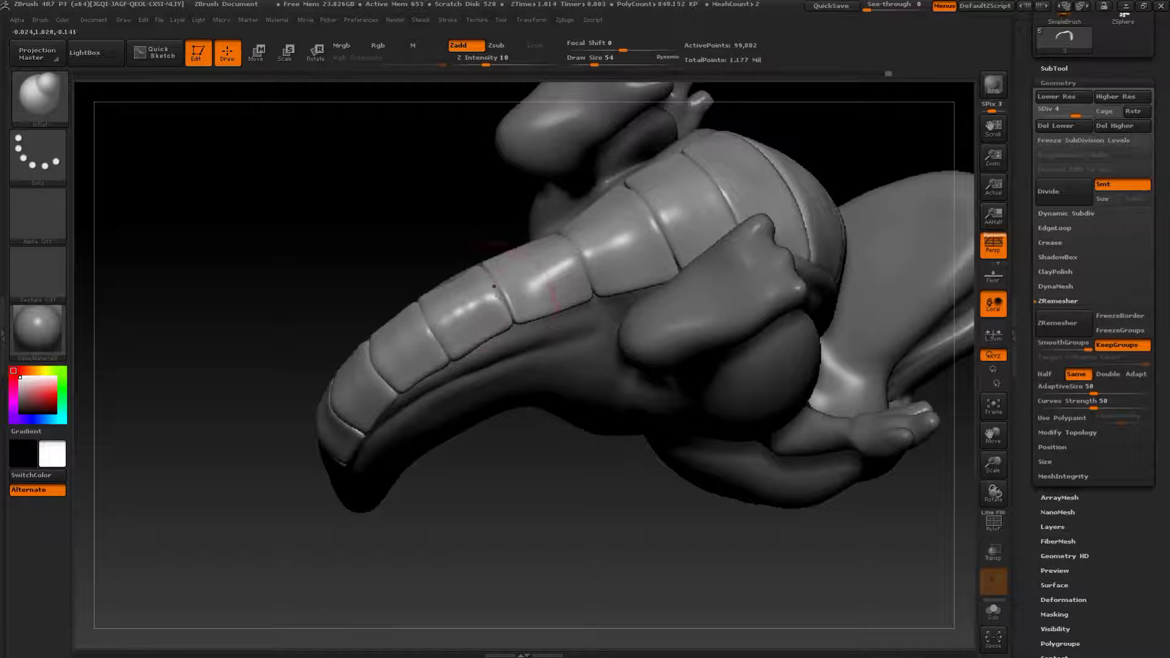
pyautogui.moveTo(372, 250); pyautogui.dragTo(387, 372)
pyautogui.moveTo(734, 249)
pyautogui.mouseDown()
pyautogui.moveTo(755, 272)
pyautogui.moveTo(744, 270)
pyautogui.mouseUp()
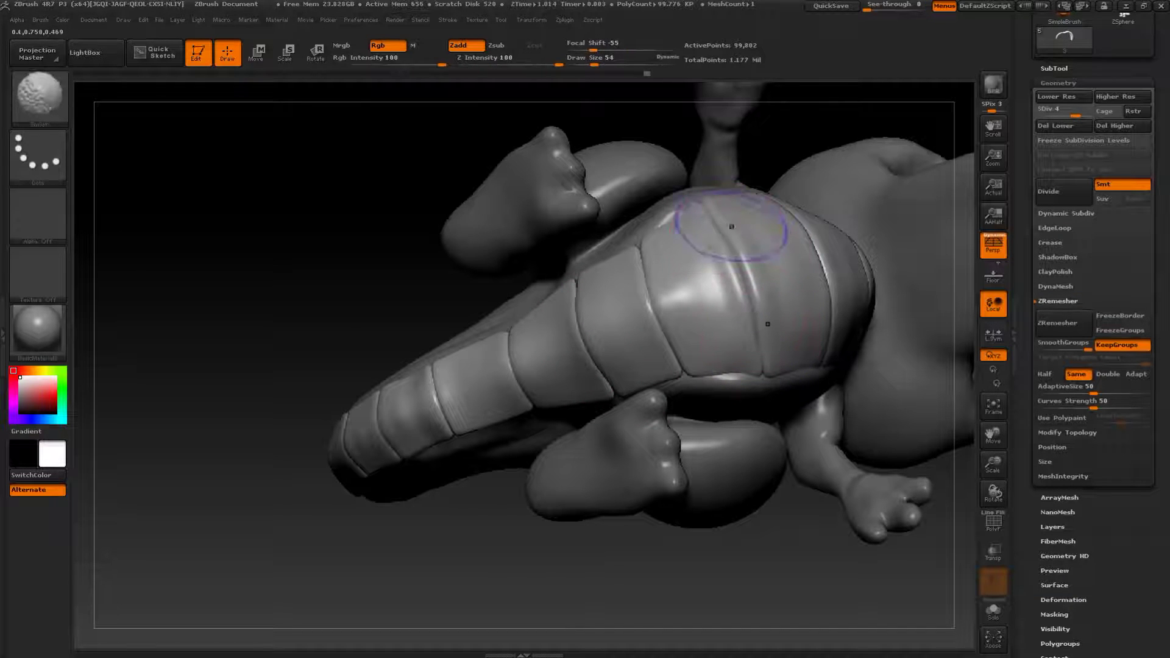
pyautogui.moveTo(536, 484)
pyautogui.mouseDown()
pyautogui.moveTo(798, 469)
pyautogui.moveTo(899, 363)
pyautogui.moveTo(853, 396)
pyautogui.moveTo(740, 434)
pyautogui.moveTo(792, 392)
pyautogui.moveTo(820, 486)
pyautogui.mouseUp()
# - Reshape the last plates at the tail tip with the Move brush at draw size 90
pyautogui.press('b')
pyautogui.click(574, 311)
pyautogui.press('s')
pyautogui.moveTo(366, 134)
pyautogui.keyDown('alt'); pyautogui.mouseDown()
pyautogui.moveTo(429, 348)
pyautogui.moveTo(487, 339)
pyautogui.mouseUp(); pyautogui.keyUp('alt')
pyautogui.moveTo(491, 403); pyautogui.dragTo(486, 359)
pyautogui.moveTo(491, 311); pyautogui.dragTo(489, 305)
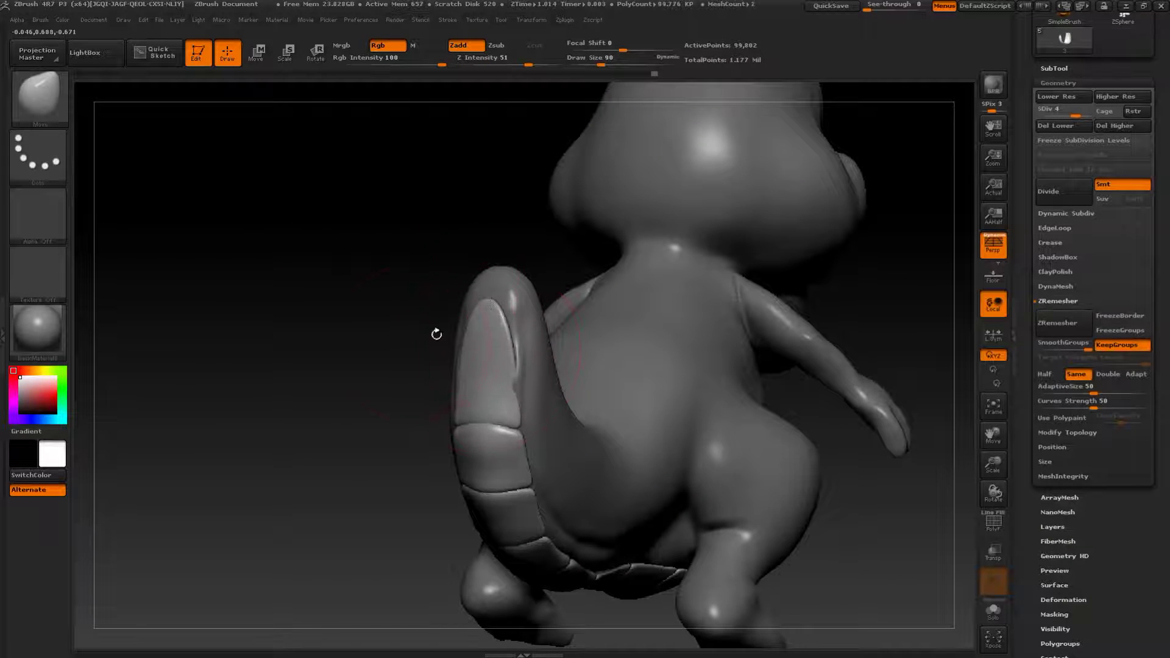
pyautogui.moveTo(378, 348); pyautogui.dragTo(466, 341)
pyautogui.moveTo(490, 427); pyautogui.dragTo(492, 406)
pyautogui.moveTo(511, 337); pyautogui.dragTo(504, 339)
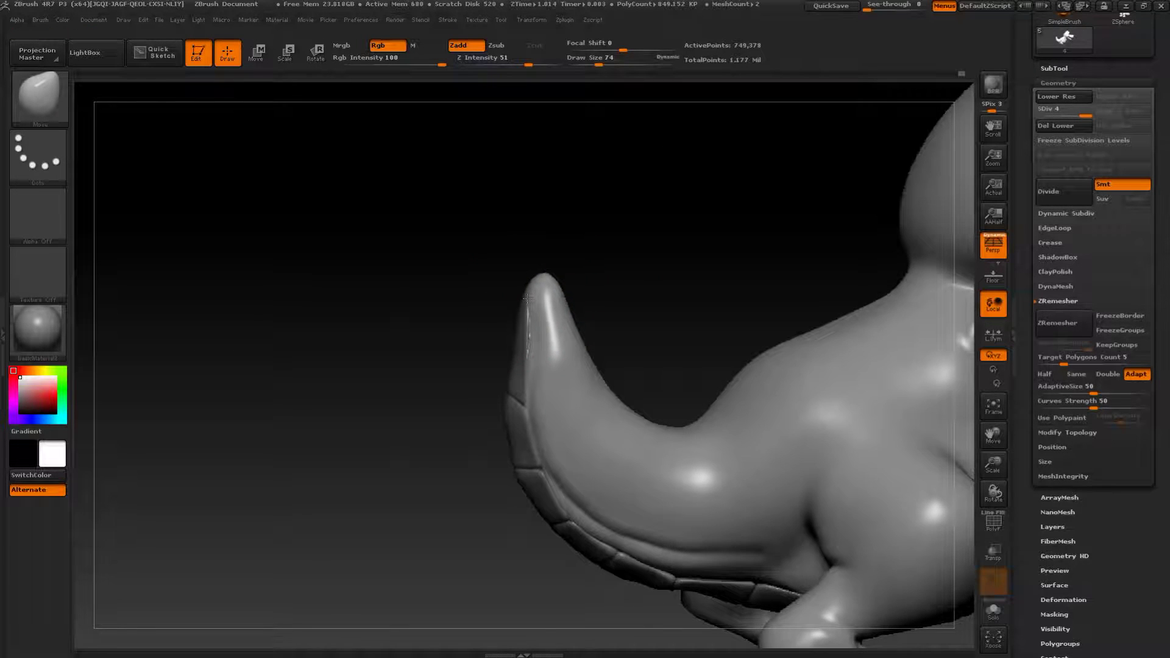
# - Smooth the groove on the side of the tail body above the plates with the brush at draw size 41
pyautogui.moveTo(474, 552)
pyautogui.keyDown('alt'); pyautogui.mouseDown()
pyautogui.moveTo(475, 424)
pyautogui.moveTo(445, 423)
pyautogui.moveTo(433, 531)
pyautogui.mouseUp(); pyautogui.keyUp('alt')
pyautogui.press('s')
pyautogui.moveTo(667, 466); pyautogui.dragTo(661, 466)
pyautogui.press('shift')
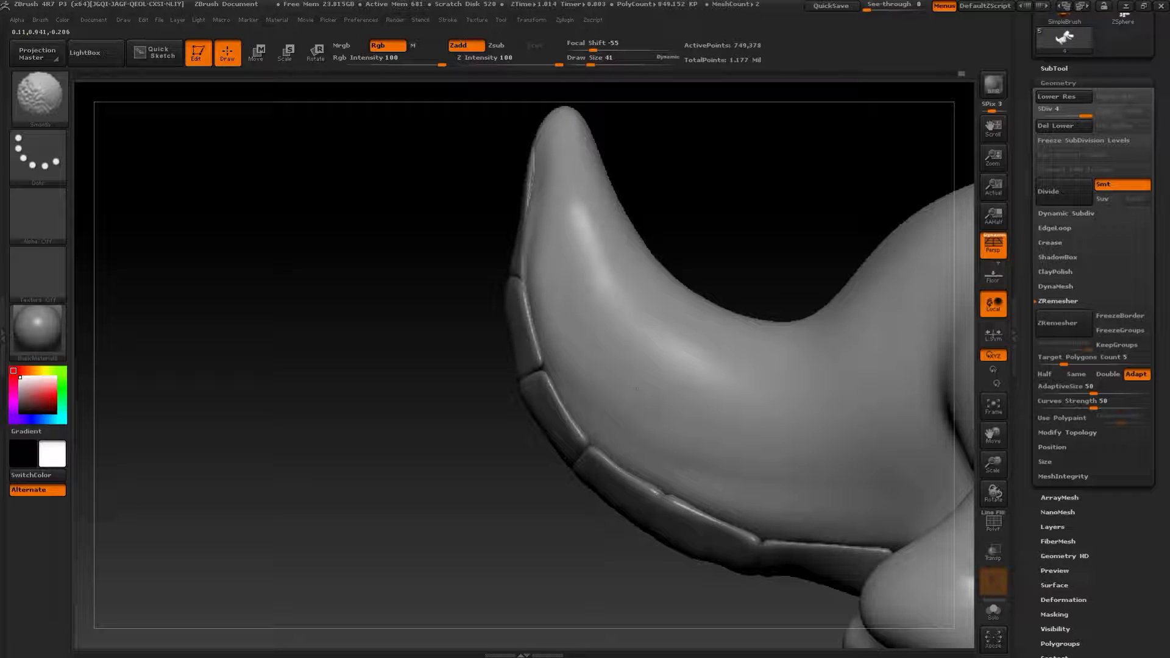
# - Raise the tail surface along the upper edge of the plates with the Standard brush at Z Intensity 25
pyautogui.press('b')
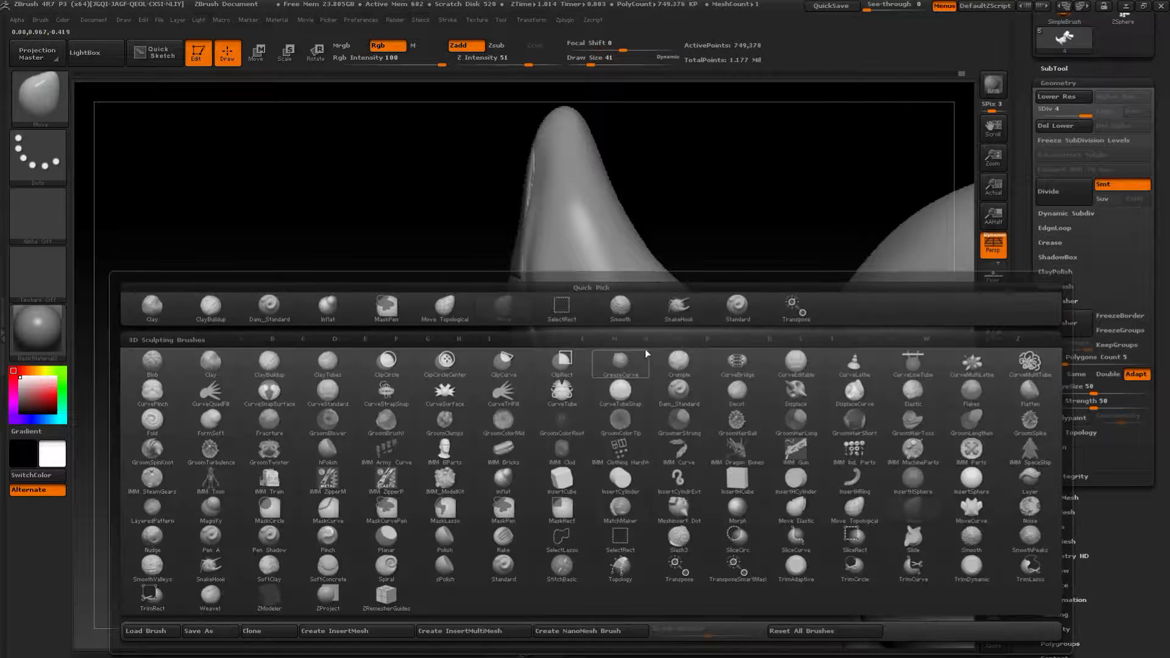
pyautogui.click(725, 314)
pyautogui.moveTo(461, 231); pyautogui.dragTo(610, 377)
pyautogui.moveTo(514, 313); pyautogui.dragTo(700, 420)
pyautogui.moveTo(585, 384); pyautogui.dragTo(701, 427)
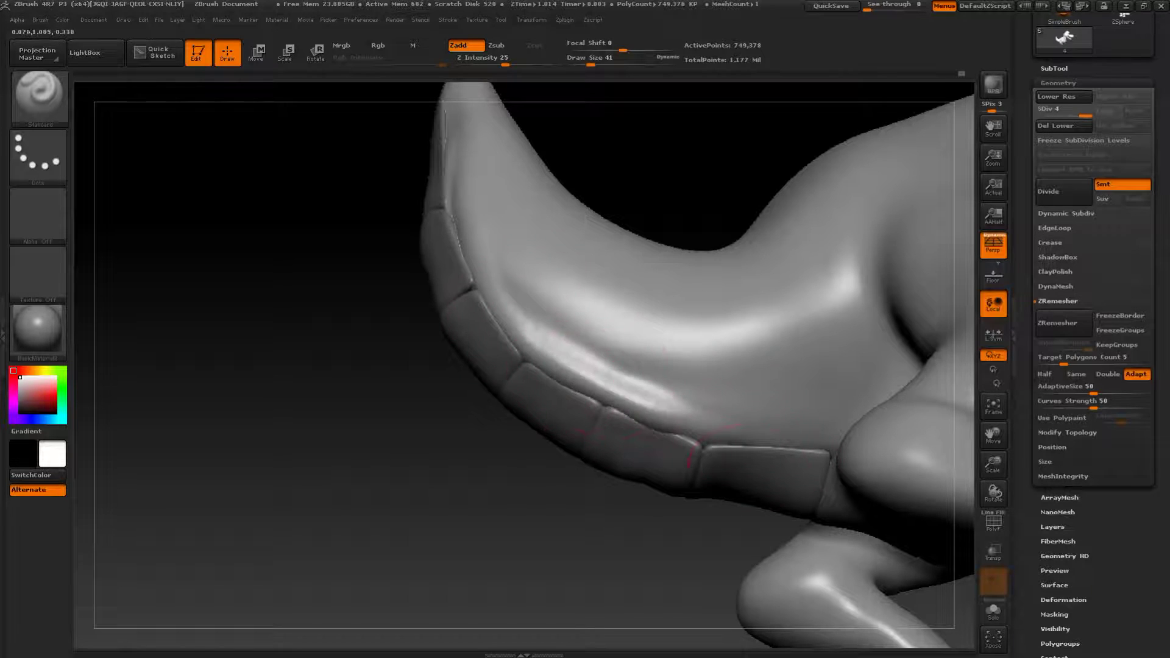
pyautogui.moveTo(637, 427); pyautogui.dragTo(657, 423, button='right')
pyautogui.press('shift')
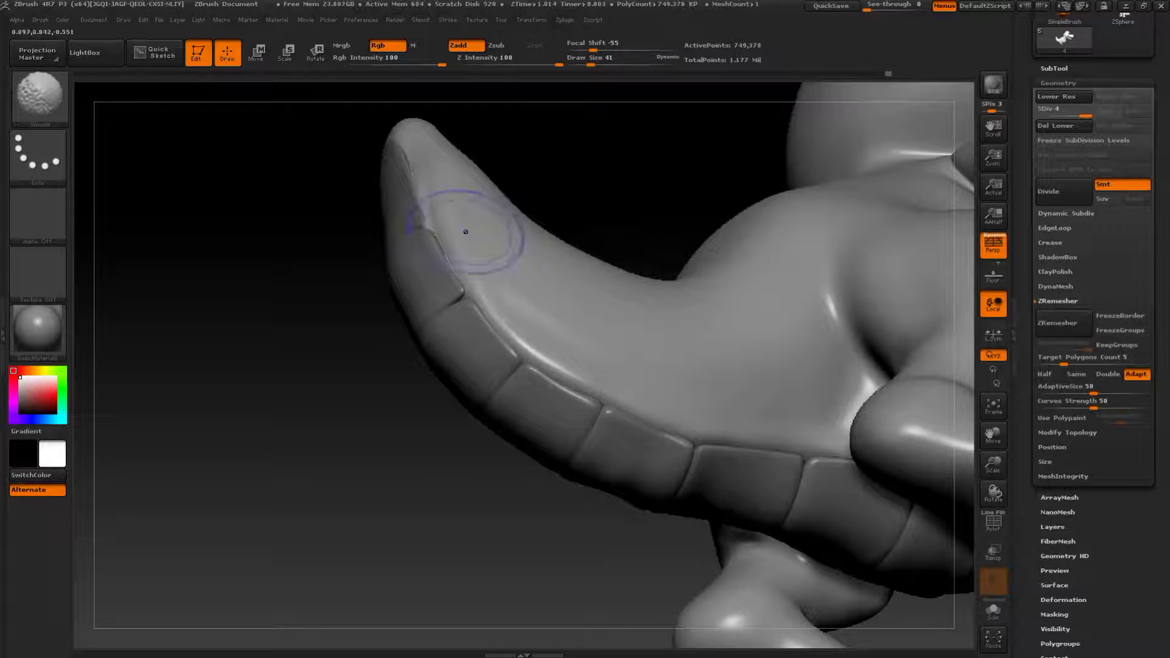
# - Smooth the side of the tail from its tip down along the edge of the plates
pyautogui.moveTo(451, 334); pyautogui.dragTo(368, 337, button='right')
pyautogui.keyDown('shift'); pyautogui.moveTo(511, 160); pyautogui.dragTo(486, 217); pyautogui.keyUp('shift')
pyautogui.moveTo(510, 175)
pyautogui.mouseDown()
pyautogui.moveTo(511, 298)
pyautogui.moveTo(487, 195)
pyautogui.mouseUp()
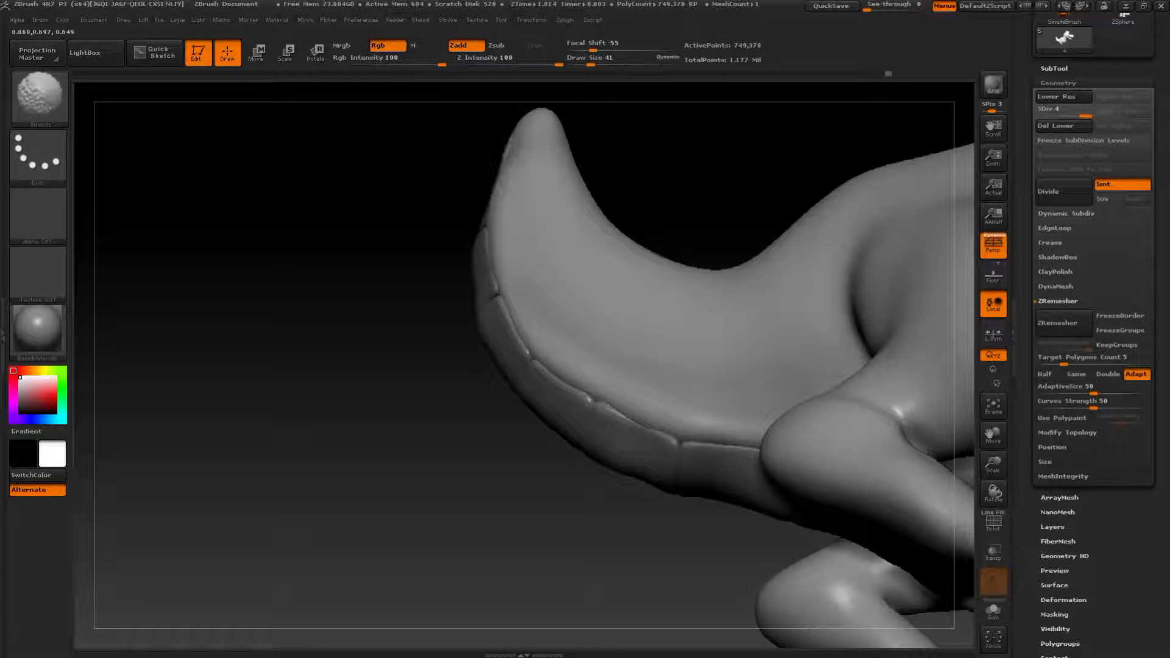
pyautogui.keyDown('shift'); pyautogui.moveTo(551, 356); pyautogui.dragTo(726, 426); pyautogui.keyUp('shift')
# - Fill in the opposite side of the tail along the plates with ClayBuildup at draw size 39 and smooth the strokes
pyautogui.moveTo(483, 487)
pyautogui.keyDown('alt'); pyautogui.mouseDown(button='right')
pyautogui.moveTo(465, 481)
pyautogui.moveTo(505, 489)
pyautogui.moveTo(583, 440)
pyautogui.mouseUp(button='right'); pyautogui.keyUp('alt')
pyautogui.moveTo(582, 250)
pyautogui.keyDown('alt'); pyautogui.mouseDown(button='right')
pyautogui.moveTo(666, 385)
pyautogui.moveTo(648, 524)
pyautogui.mouseUp(button='right'); pyautogui.keyUp('alt')
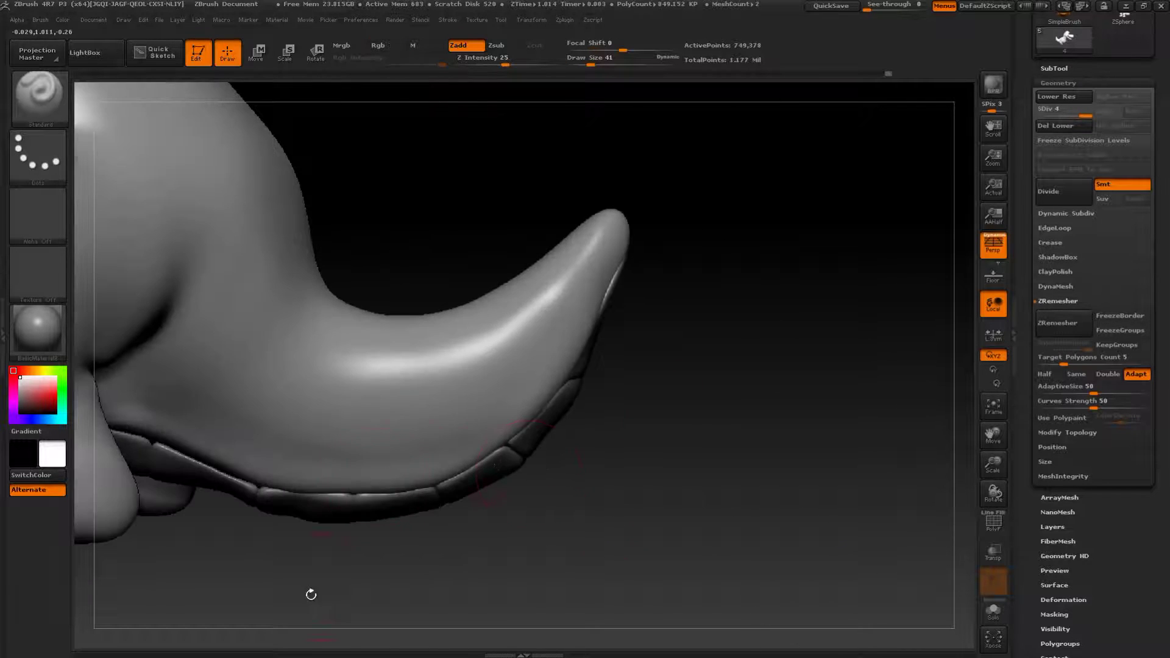
pyautogui.keyDown('alt'); pyautogui.moveTo(324, 577); pyautogui.dragTo(502, 548, button='right'); pyautogui.keyUp('alt')
pyautogui.moveTo(381, 515); pyautogui.dragTo(326, 403, button='right')
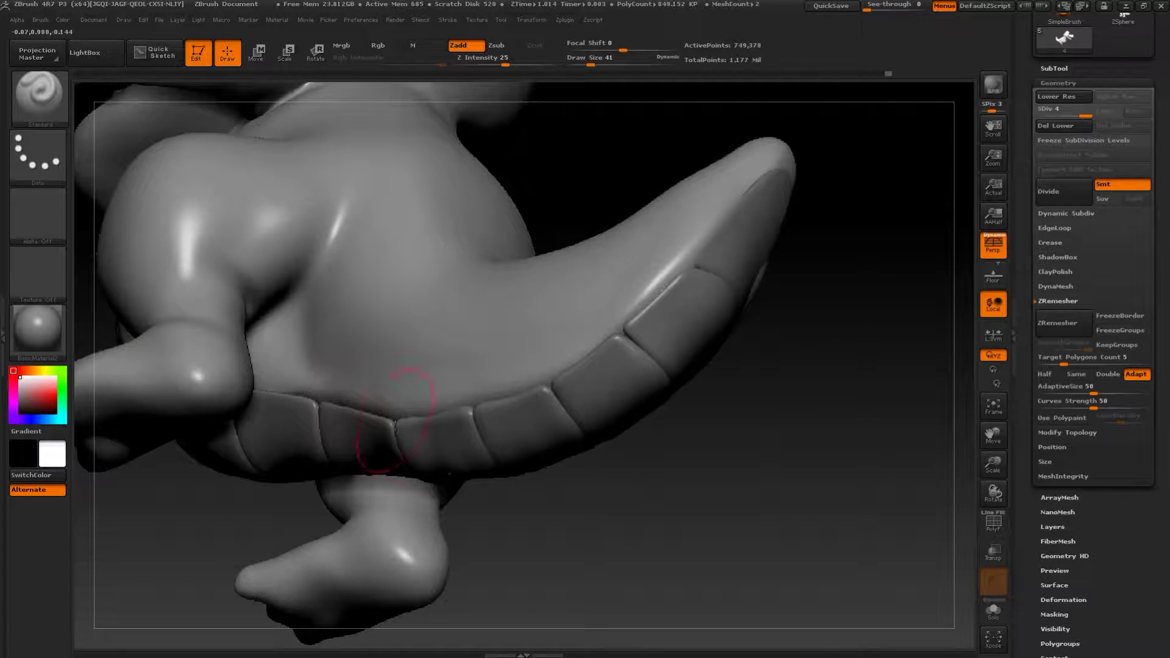
pyautogui.press('b')
pyautogui.click(135, 314)
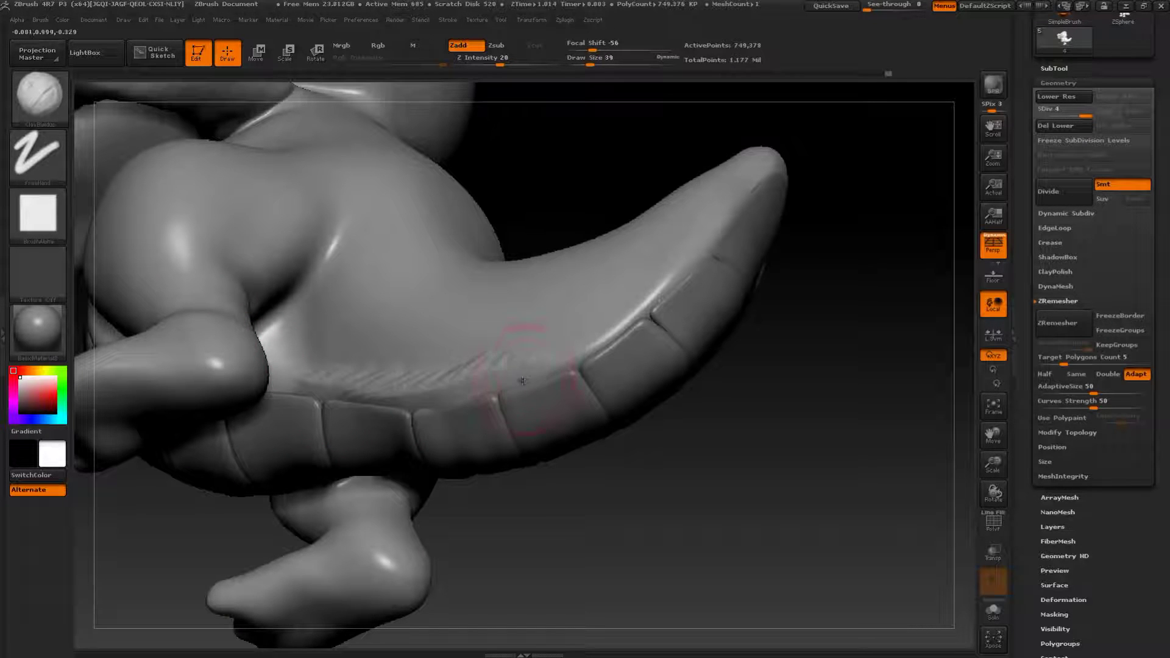
pyautogui.moveTo(486, 379); pyautogui.dragTo(422, 390)
pyautogui.keyDown('shift'); pyautogui.moveTo(501, 407); pyautogui.dragTo(323, 399); pyautogui.keyUp('shift')
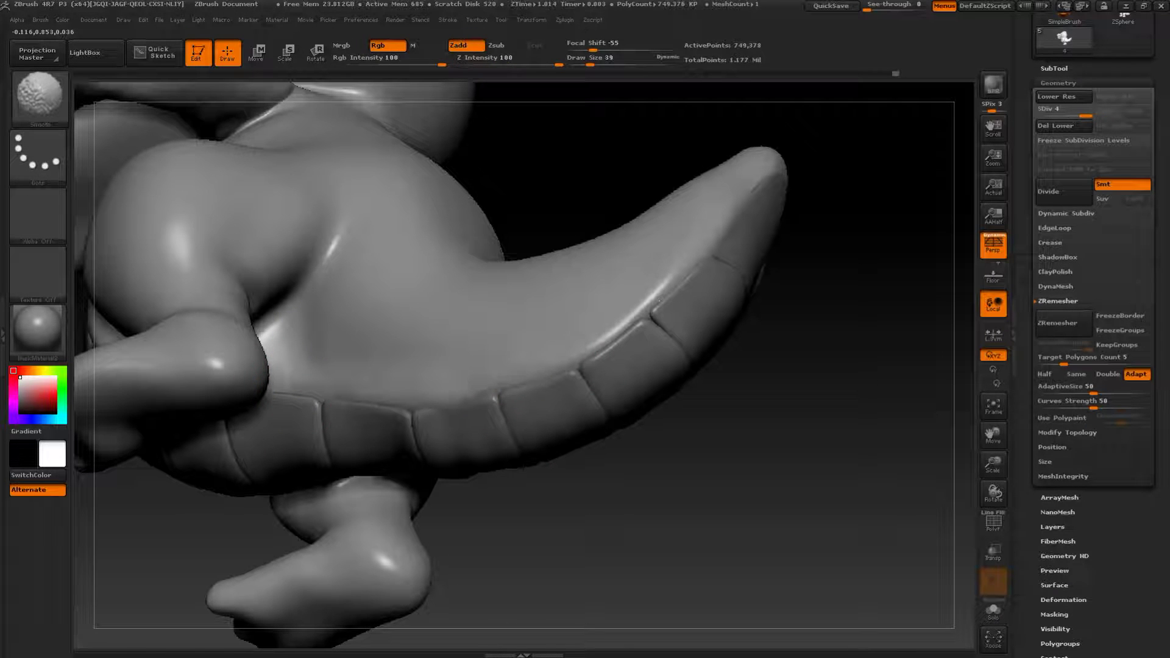
# - Adjust the shape of the tail body with the Move brush at draw size 88
pyautogui.moveTo(731, 427)
pyautogui.keyDown('alt'); pyautogui.mouseDown()
pyautogui.moveTo(776, 323)
pyautogui.moveTo(825, 343)
pyautogui.moveTo(824, 304)
pyautogui.moveTo(851, 317)
pyautogui.moveTo(817, 282)
pyautogui.moveTo(806, 370)
pyautogui.mouseUp(); pyautogui.keyUp('alt')
pyautogui.press('b')
pyautogui.click(591, 312)
pyautogui.moveTo(753, 243)
pyautogui.keyDown('alt'); pyautogui.mouseDown()
pyautogui.moveTo(697, 183)
pyautogui.moveTo(669, 186)
pyautogui.mouseUp(); pyautogui.keyUp('alt')
pyautogui.press('s')
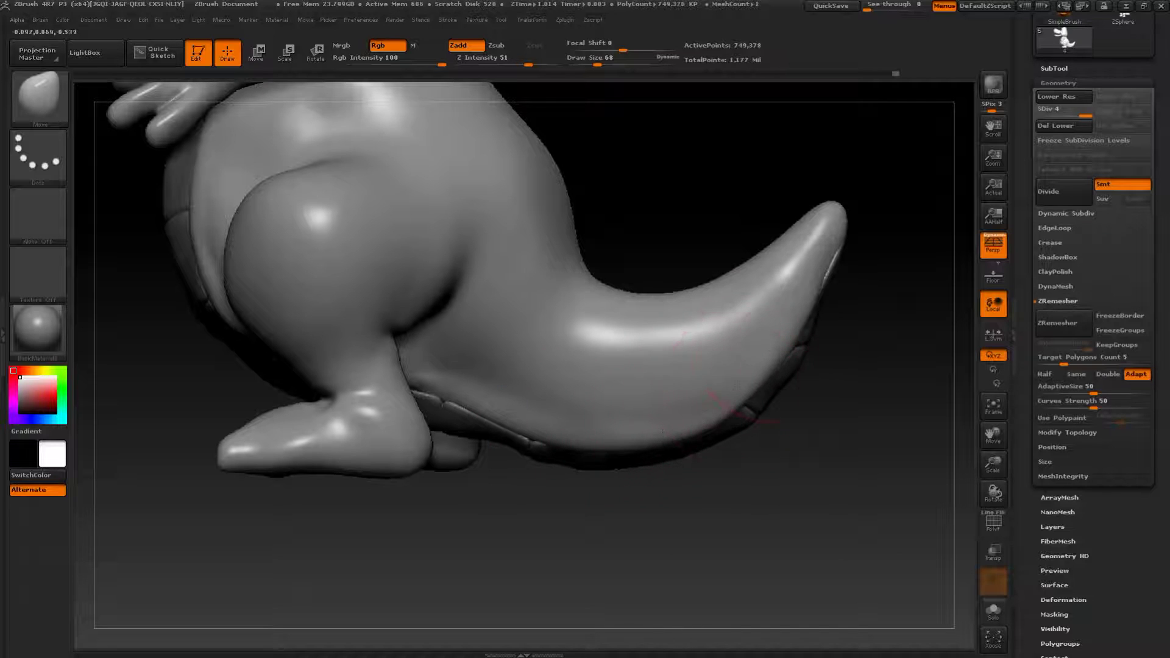
pyautogui.moveTo(493, 536)
pyautogui.mouseDown()
pyautogui.moveTo(536, 421)
pyautogui.moveTo(565, 399)
pyautogui.mouseUp()
# - Select the plates subtool and nudge the side edges of the middle tail plates with the Move brush at draw size 27
pyautogui.press('s')
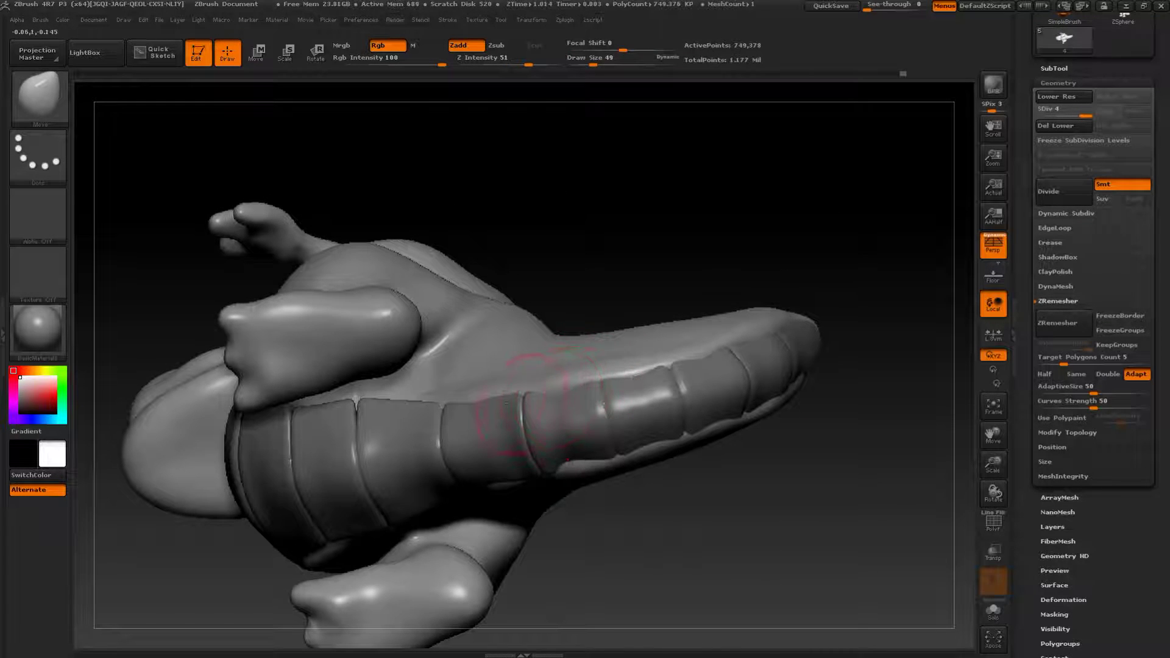
pyautogui.keyDown('alt'); pyautogui.click(573, 399); pyautogui.keyUp('alt')
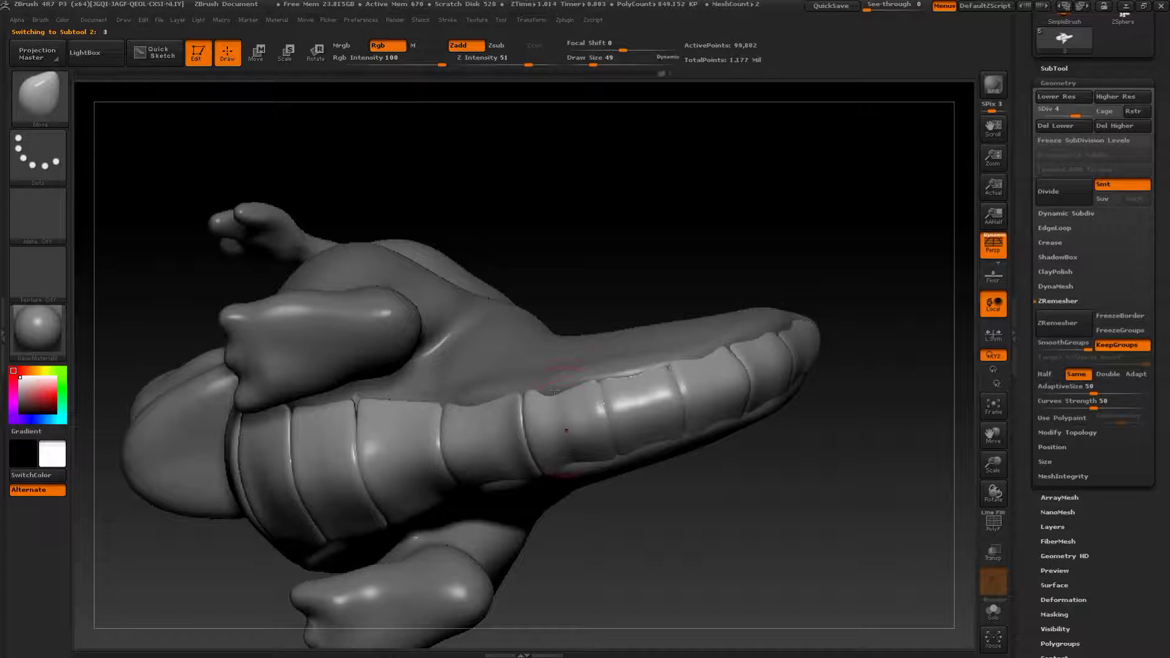
pyautogui.moveTo(637, 488)
pyautogui.mouseDown()
pyautogui.moveTo(707, 268)
pyautogui.moveTo(658, 366)
pyautogui.mouseUp()
pyautogui.moveTo(561, 405); pyautogui.dragTo(554, 391)
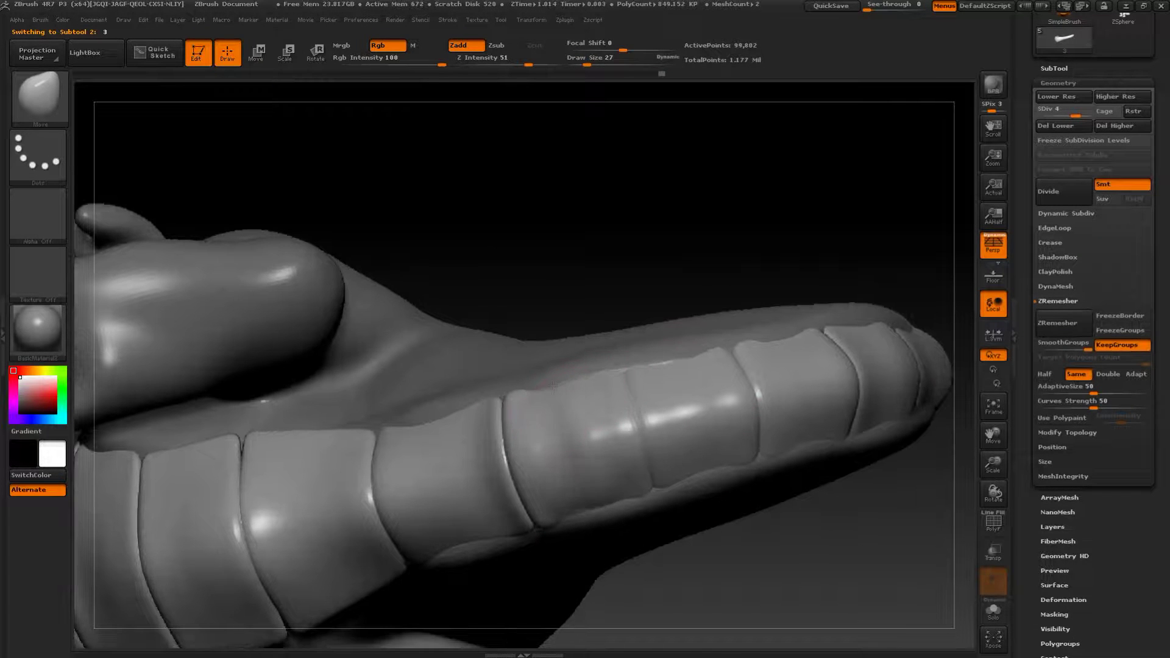
pyautogui.moveTo(437, 422)
pyautogui.mouseDown()
pyautogui.moveTo(439, 411)
pyautogui.moveTo(423, 422)
pyautogui.mouseUp()
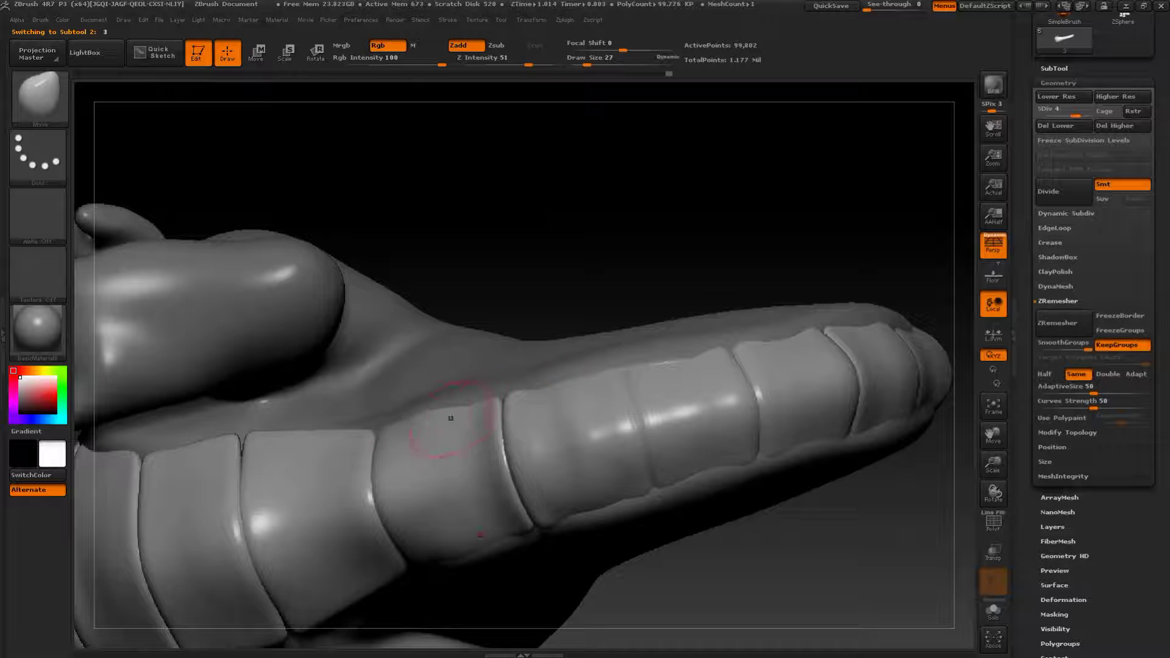
pyautogui.moveTo(684, 355); pyautogui.dragTo(685, 348)
pyautogui.moveTo(700, 274); pyautogui.dragTo(622, 293)
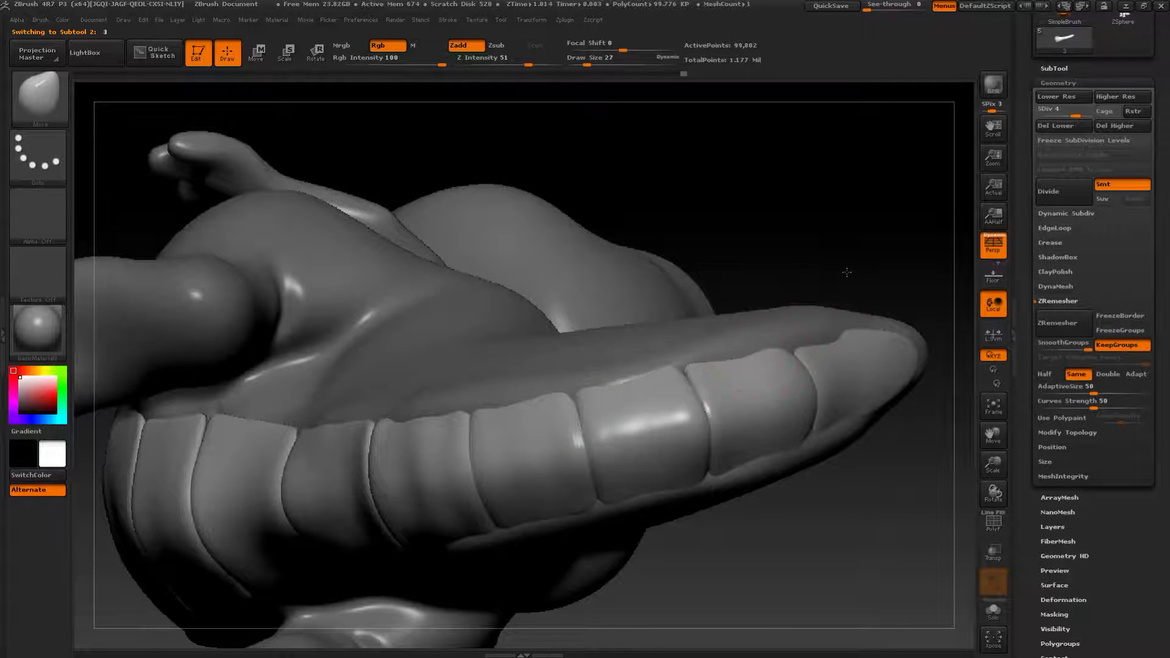
# - Reshape the outline of the tail tip plate with the Move brush, enlarging the draw size to 46
pyautogui.moveTo(851, 272); pyautogui.dragTo(869, 330)
pyautogui.moveTo(916, 263)
pyautogui.mouseDown()
pyautogui.moveTo(894, 262)
pyautogui.moveTo(858, 318)
pyautogui.mouseUp()
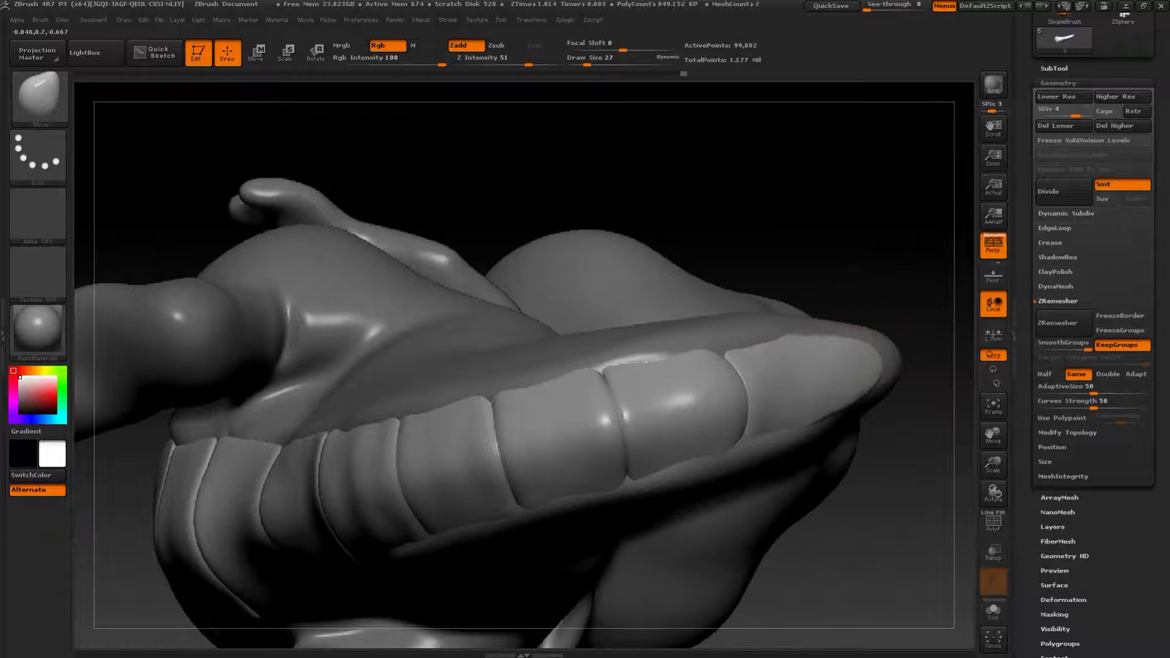
pyautogui.moveTo(853, 420); pyautogui.dragTo(870, 494)
pyautogui.press('s')
pyautogui.moveTo(863, 360); pyautogui.dragTo(886, 353)
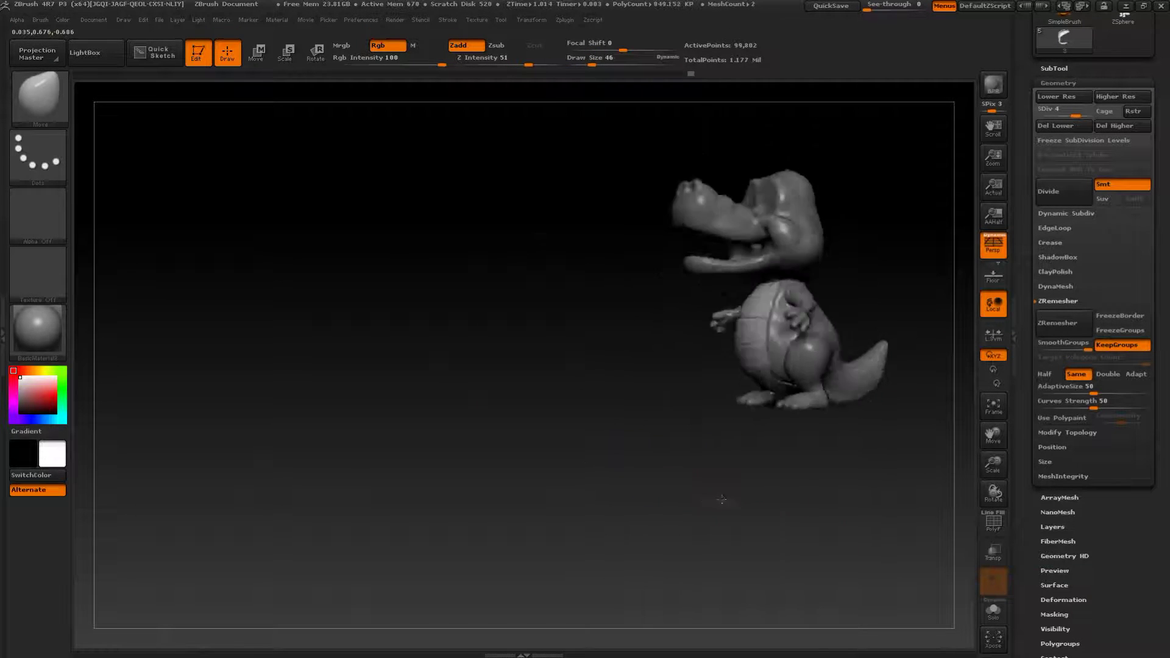
# - Activate the Move brush and make the body the active subtool with the whole dragon in view
pyautogui.moveTo(792, 497)
pyautogui.keyDown('alt'); pyautogui.mouseDown()
pyautogui.moveTo(768, 475)
pyautogui.moveTo(824, 442)
pyautogui.moveTo(802, 342)
pyautogui.moveTo(826, 240)
pyautogui.moveTo(962, 289)
pyautogui.mouseUp(); pyautogui.keyUp('alt')
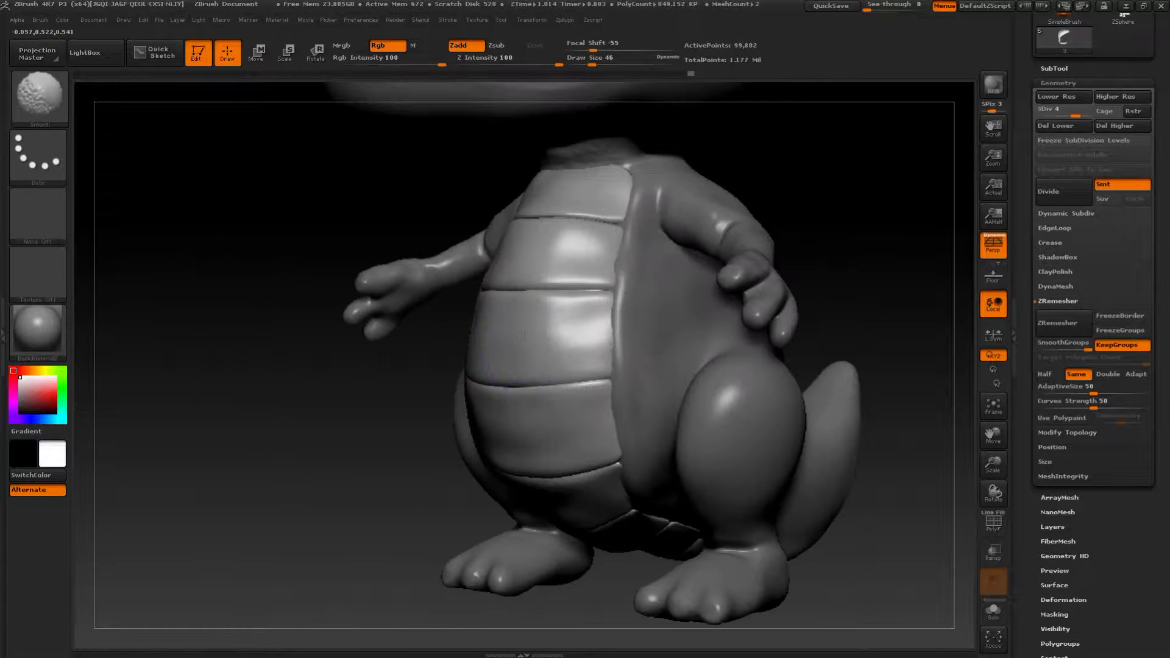
pyautogui.press('b')
pyautogui.press('m')
pyautogui.press('v')
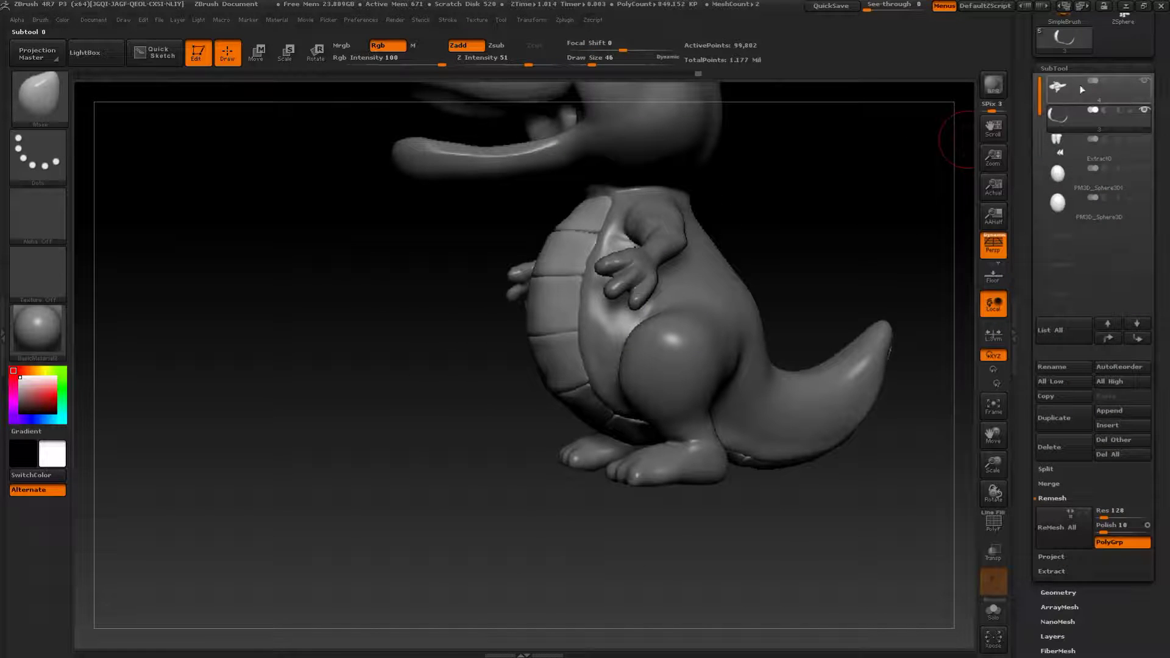
pyautogui.click(1082, 89)
pyautogui.moveTo(1135, 115)
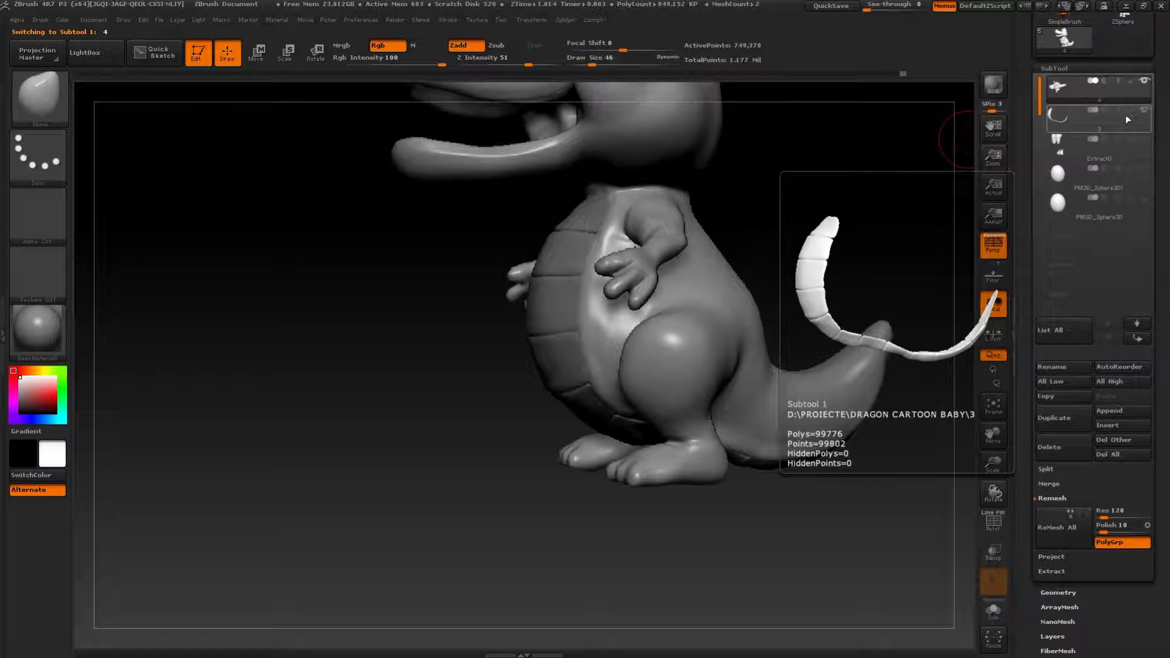
pyautogui.moveTo(802, 230)
pyautogui.mouseDown()
pyautogui.moveTo(846, 225)
pyautogui.moveTo(811, 223)
pyautogui.moveTo(806, 184)
pyautogui.moveTo(792, 251)
pyautogui.moveTo(828, 296)
pyautogui.moveTo(835, 248)
pyautogui.moveTo(814, 247)
pyautogui.mouseUp()
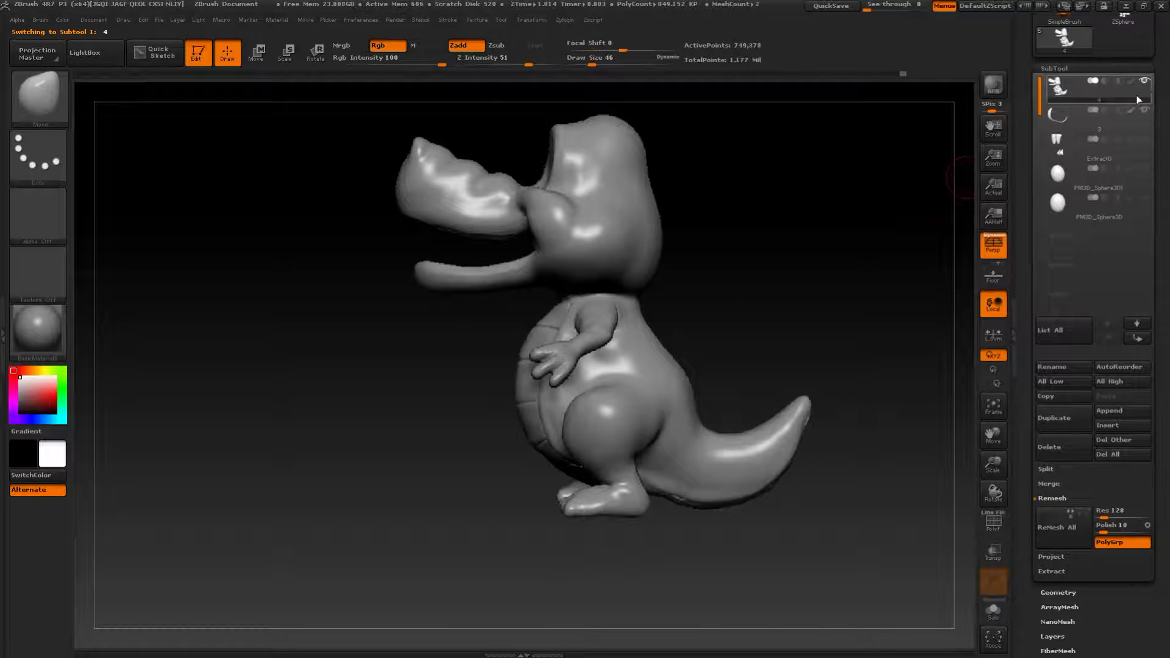
# - Make all subtools visible and touch up the body surface with a smaller Move brush, smoothing the reworked area
pyautogui.keyDown('shift'); pyautogui.click(1145, 82); pyautogui.keyUp('shift')
pyautogui.moveTo(833, 365)
pyautogui.mouseDown()
pyautogui.moveTo(841, 303)
pyautogui.moveTo(839, 350)
pyautogui.moveTo(864, 302)
pyautogui.moveTo(824, 302)
pyautogui.moveTo(793, 346)
pyautogui.moveTo(716, 304)
pyautogui.moveTo(757, 322)
pyautogui.mouseUp()
pyautogui.moveTo(812, 284)
pyautogui.mouseDown()
pyautogui.moveTo(806, 294)
pyautogui.moveTo(750, 242)
pyautogui.mouseUp()
pyautogui.press('[')
pyautogui.keyDown('alt'); pyautogui.moveTo(835, 228); pyautogui.dragTo(746, 321); pyautogui.keyUp('alt')
pyautogui.moveTo(680, 247); pyautogui.dragTo(692, 243)
pyautogui.moveTo(625, 226)
pyautogui.keyDown('shift'); pyautogui.mouseDown()
pyautogui.moveTo(617, 200)
pyautogui.moveTo(603, 218)
pyautogui.mouseUp(); pyautogui.keyUp('shift')
# - Reshape the lower legs and ankles of the body with the Move brush at draw size 54
pyautogui.moveTo(844, 266); pyautogui.dragTo(740, 256)
pyautogui.moveTo(786, 226); pyautogui.dragTo(883, 229)
pyautogui.press('s')
pyautogui.moveTo(584, 216)
pyautogui.mouseDown()
pyautogui.moveTo(600, 228)
pyautogui.moveTo(621, 209)
pyautogui.moveTo(587, 222)
pyautogui.mouseUp()
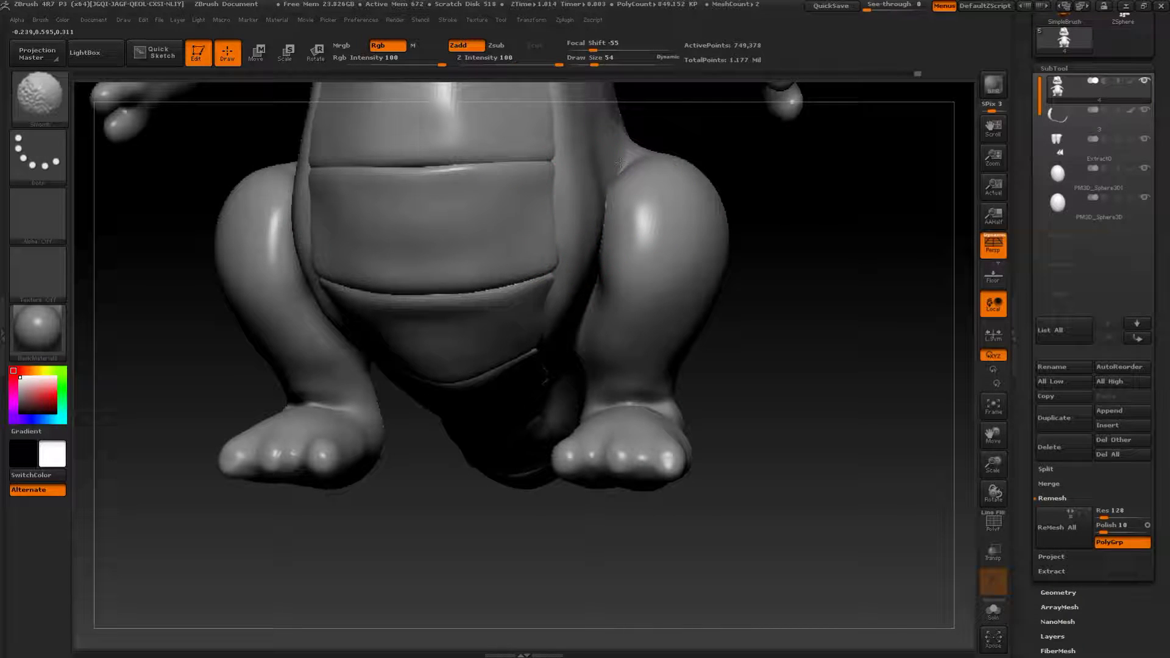
pyautogui.moveTo(718, 360); pyautogui.dragTo(678, 429)
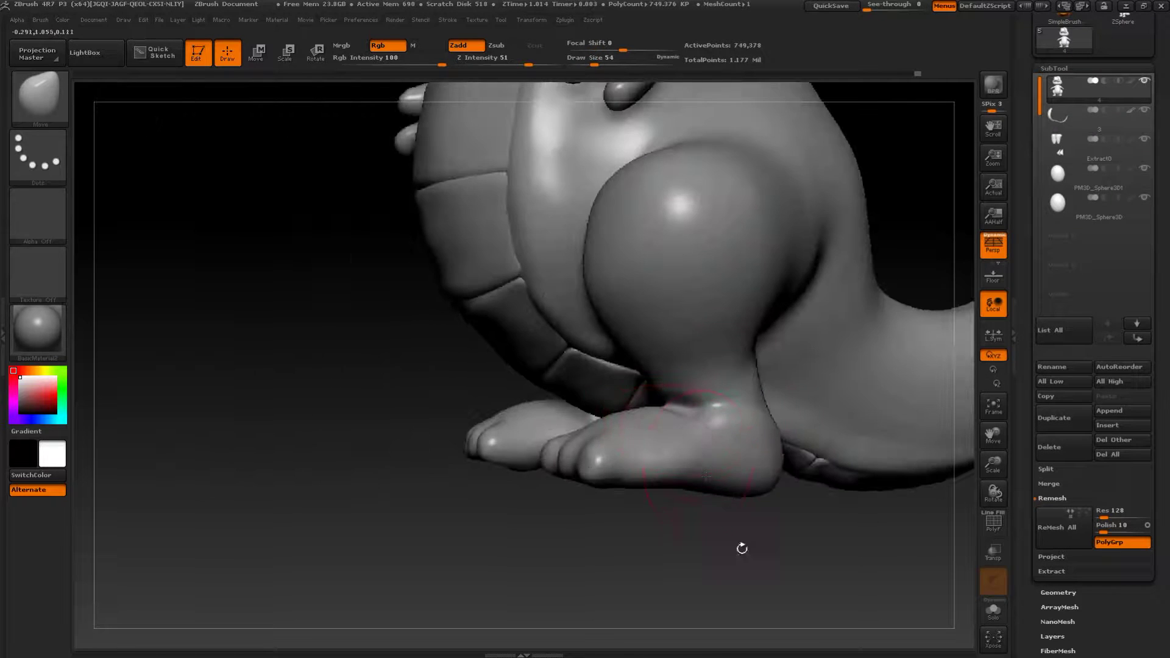
pyautogui.moveTo(742, 549); pyautogui.dragTo(701, 542)
pyautogui.moveTo(729, 420); pyautogui.dragTo(726, 428)
pyautogui.moveTo(731, 541)
pyautogui.mouseDown()
pyautogui.moveTo(733, 512)
pyautogui.moveTo(786, 501)
pyautogui.mouseUp()
pyautogui.keyDown('alt'); pyautogui.moveTo(591, 552); pyautogui.dragTo(359, 539); pyautogui.keyUp('alt')
pyautogui.moveTo(791, 311)
pyautogui.mouseDown()
pyautogui.moveTo(816, 286)
pyautogui.moveTo(796, 347)
pyautogui.moveTo(836, 327)
pyautogui.moveTo(796, 331)
pyautogui.mouseUp()
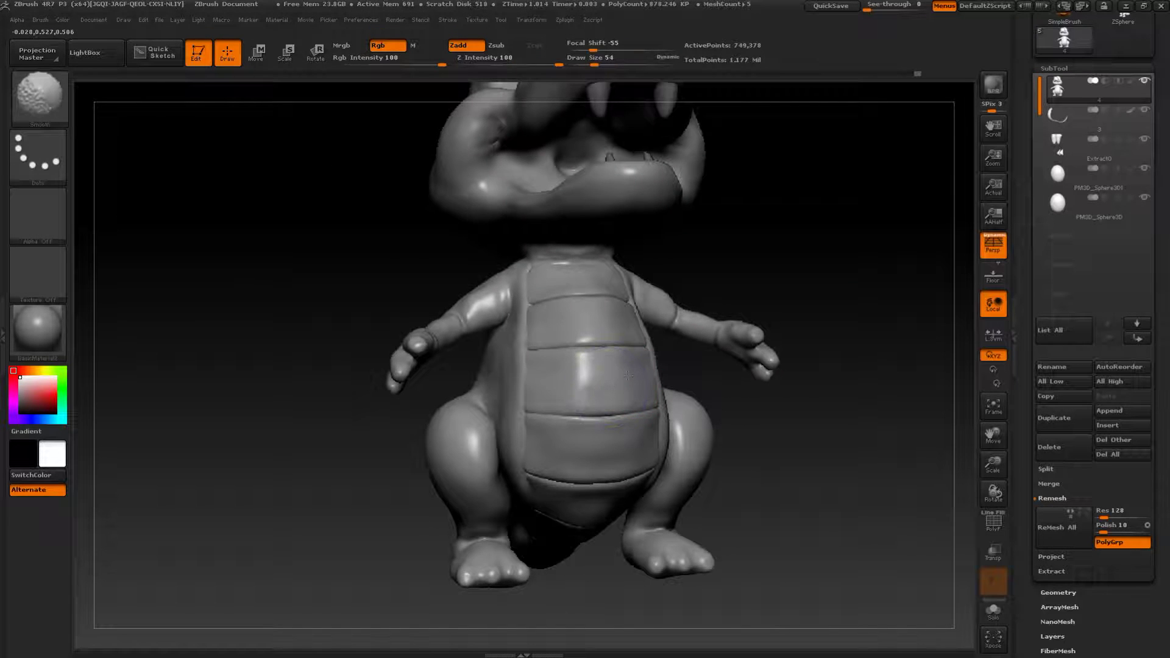
# - Preview the dragon with the MatCap LBrownClay material
pyautogui.click(46, 355)
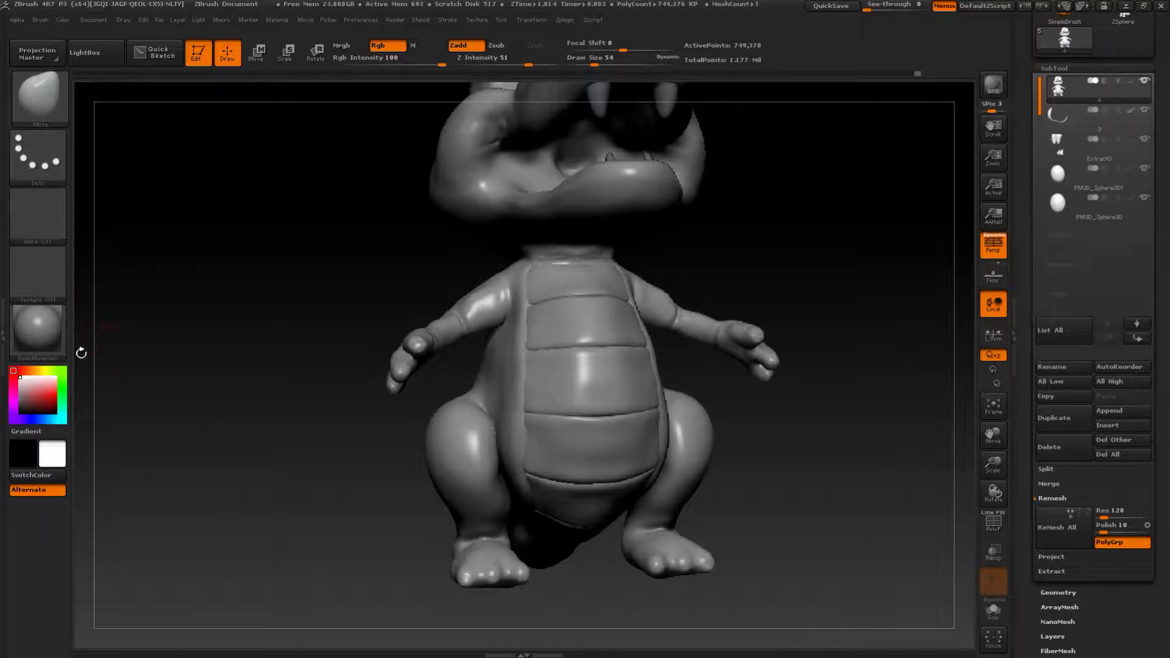
pyautogui.click(815, 372)
pyautogui.moveTo(823, 376); pyautogui.dragTo(784, 277)
pyautogui.keyDown('alt'); pyautogui.moveTo(784, 277); pyautogui.dragTo(825, 295); pyautogui.keyUp('alt')
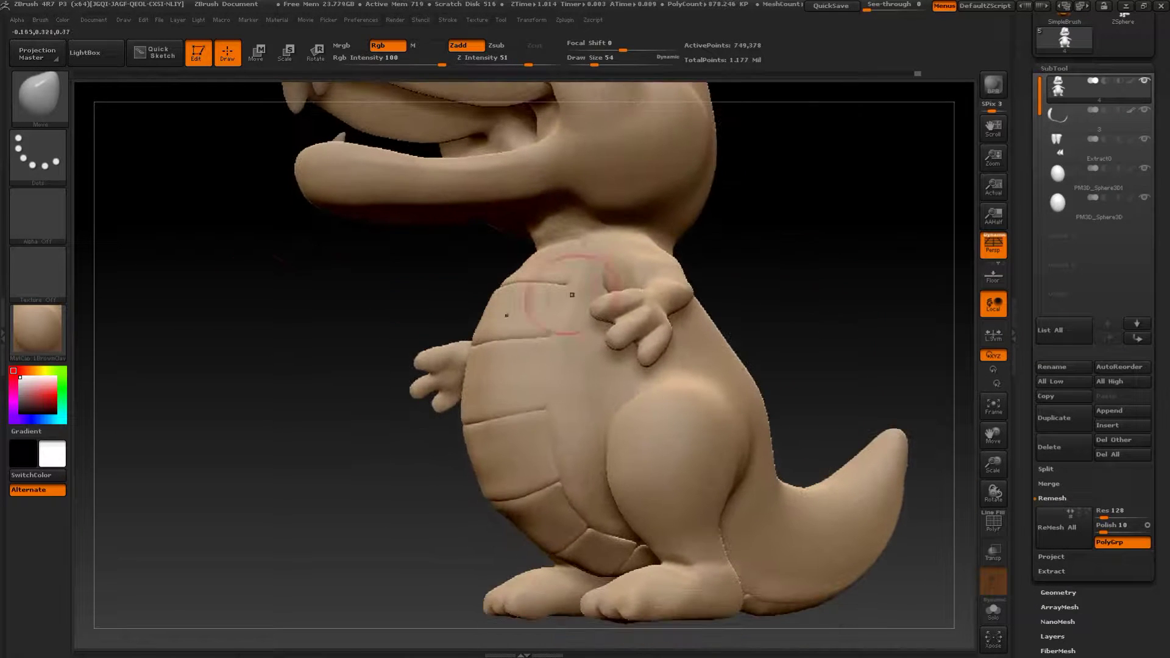
# - Apply the MatCap GreenClay material to the dragon
pyautogui.click(46, 327)
pyautogui.click(700, 377)
pyautogui.moveTo(809, 306)
pyautogui.mouseDown()
pyautogui.moveTo(853, 322)
pyautogui.moveTo(799, 308)
pyautogui.mouseUp()
pyautogui.moveTo(800, 307)
pyautogui.mouseDown()
pyautogui.moveTo(831, 342)
pyautogui.moveTo(809, 316)
pyautogui.mouseUp()
# - Adjust the shape of the upper arm with the Move brush at draw size 49
pyautogui.moveTo(802, 275)
pyautogui.keyDown('alt'); pyautogui.mouseDown()
pyautogui.moveTo(799, 259)
pyautogui.moveTo(726, 269)
pyautogui.moveTo(663, 308)
pyautogui.mouseUp(); pyautogui.keyUp('alt')
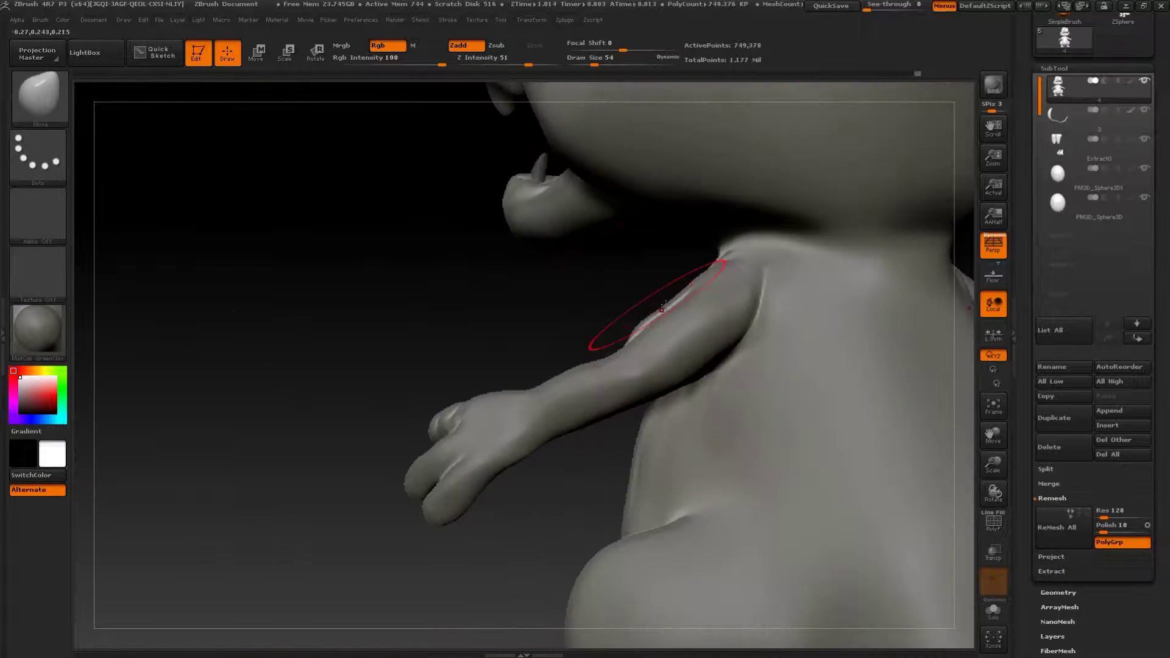
pyautogui.moveTo(674, 306); pyautogui.dragTo(658, 319, button='right')
pyautogui.press('s')
pyautogui.moveTo(658, 321); pyautogui.dragTo(653, 321)
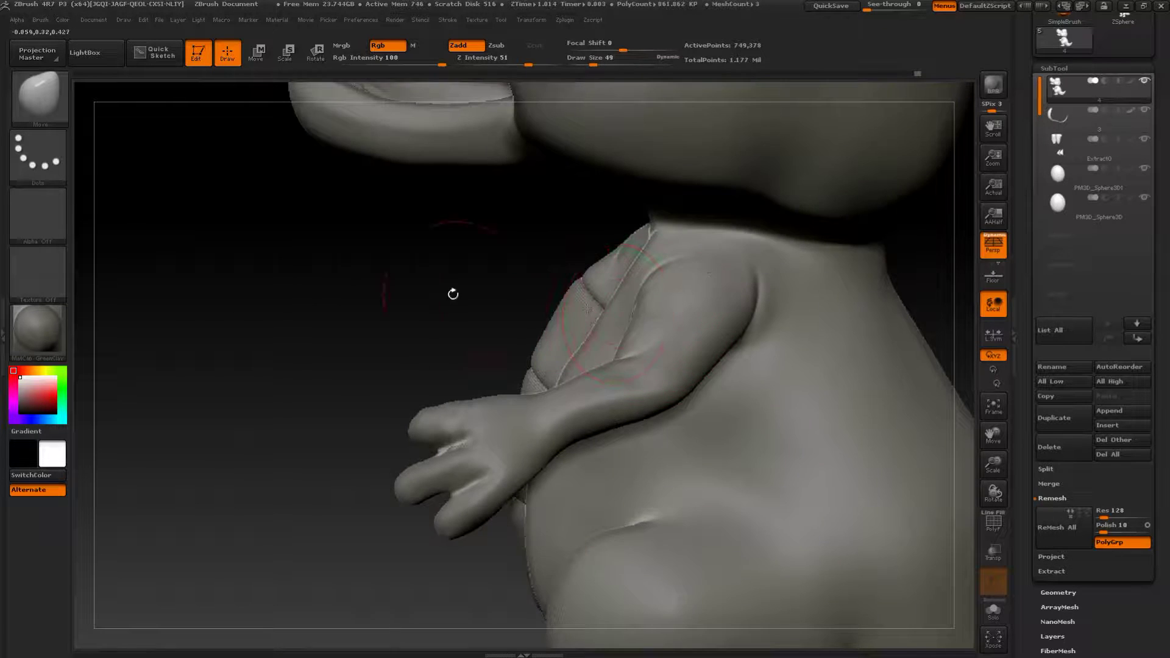
pyautogui.moveTo(453, 294); pyautogui.dragTo(636, 335)
pyautogui.moveTo(718, 358); pyautogui.dragTo(712, 352)
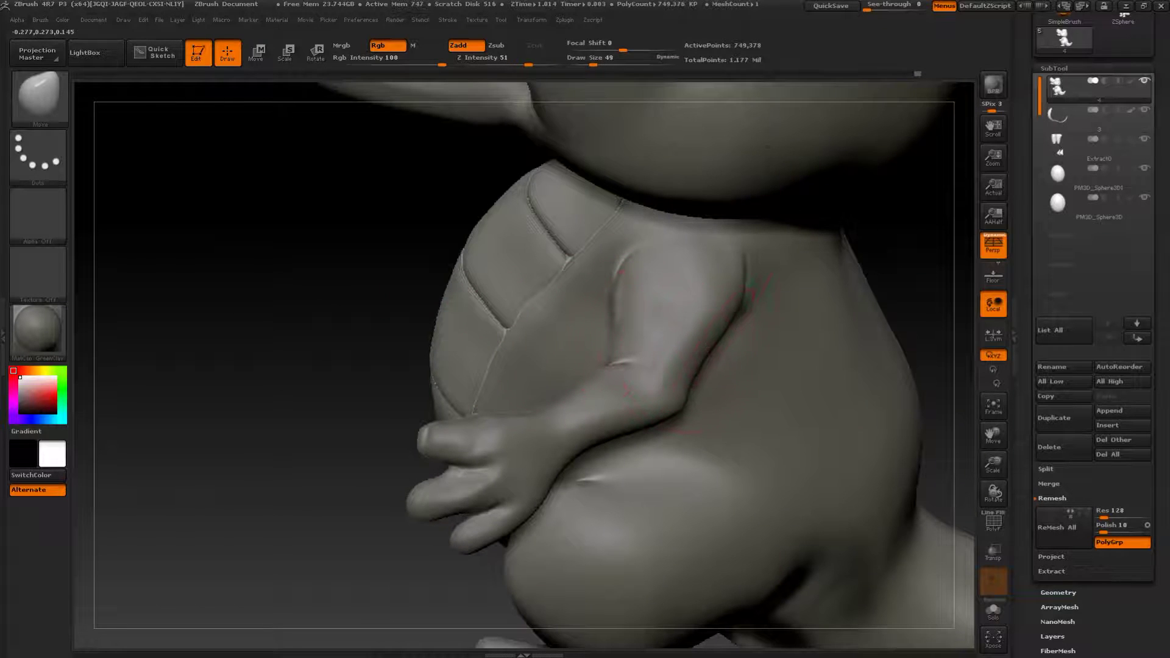
# - Smooth the inner elbow and refine the arm's contour with the Move brush at draw size 41
pyautogui.moveTo(622, 327); pyautogui.dragTo(648, 336, button='right')
pyautogui.keyDown('shift'); pyautogui.moveTo(641, 369); pyautogui.dragTo(655, 366); pyautogui.keyUp('shift')
pyautogui.moveTo(848, 308); pyautogui.dragTo(876, 295)
pyautogui.press('s')
pyautogui.moveTo(646, 312); pyautogui.dragTo(640, 313)
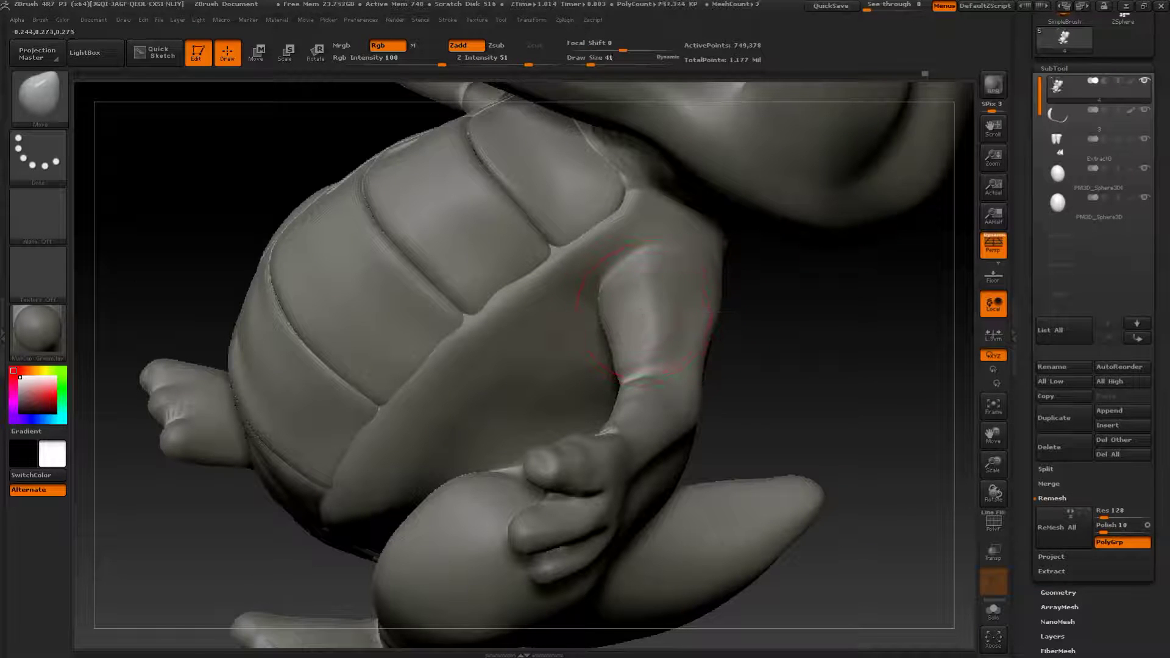
pyautogui.moveTo(643, 310); pyautogui.dragTo(638, 316, button='right')
pyautogui.moveTo(763, 350)
pyautogui.keyDown('alt'); pyautogui.mouseDown()
pyautogui.moveTo(825, 345)
pyautogui.moveTo(828, 423)
pyautogui.moveTo(747, 460)
pyautogui.moveTo(819, 372)
pyautogui.mouseUp(); pyautogui.keyUp('alt')
pyautogui.moveTo(644, 407)
pyautogui.mouseDown(button='right')
pyautogui.moveTo(653, 439)
pyautogui.moveTo(646, 396)
pyautogui.mouseUp(button='right')
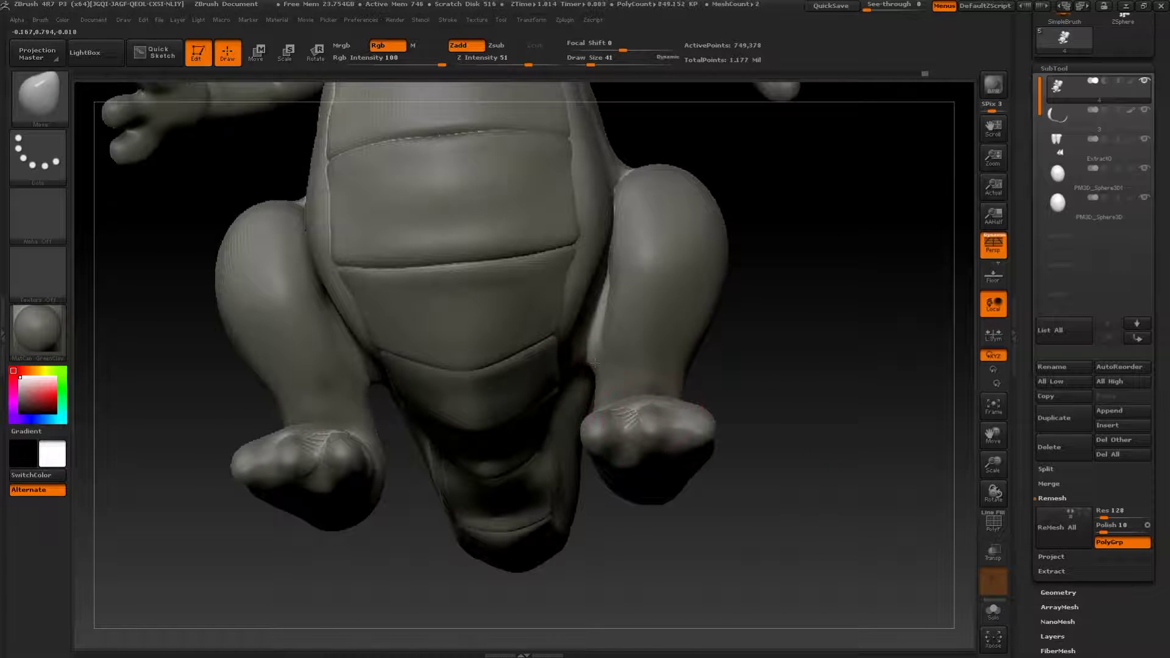
# - Reshape the inner legs and ankles with the Move brush, enlarging the draw size to 90 for the back of the leg
pyautogui.moveTo(596, 361); pyautogui.dragTo(612, 366)
pyautogui.moveTo(732, 317); pyautogui.dragTo(731, 362)
pyautogui.moveTo(628, 375); pyautogui.dragTo(684, 405, button='right')
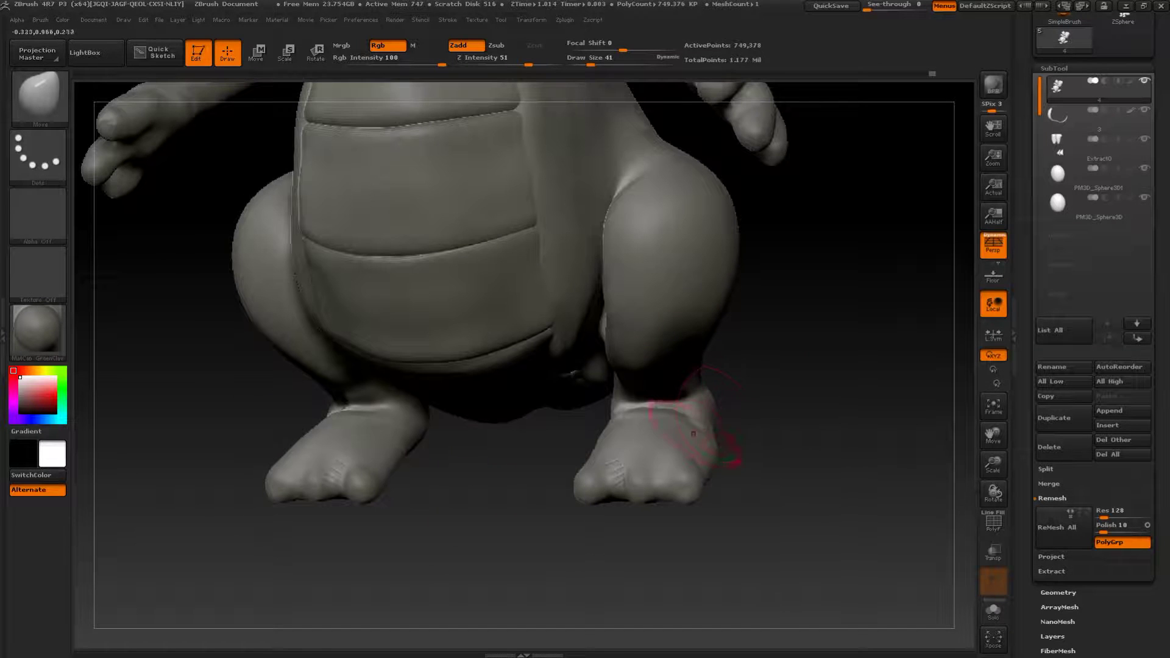
pyautogui.moveTo(766, 412)
pyautogui.mouseDown()
pyautogui.moveTo(789, 455)
pyautogui.moveTo(802, 449)
pyautogui.moveTo(795, 366)
pyautogui.moveTo(520, 368)
pyautogui.moveTo(636, 284)
pyautogui.mouseUp()
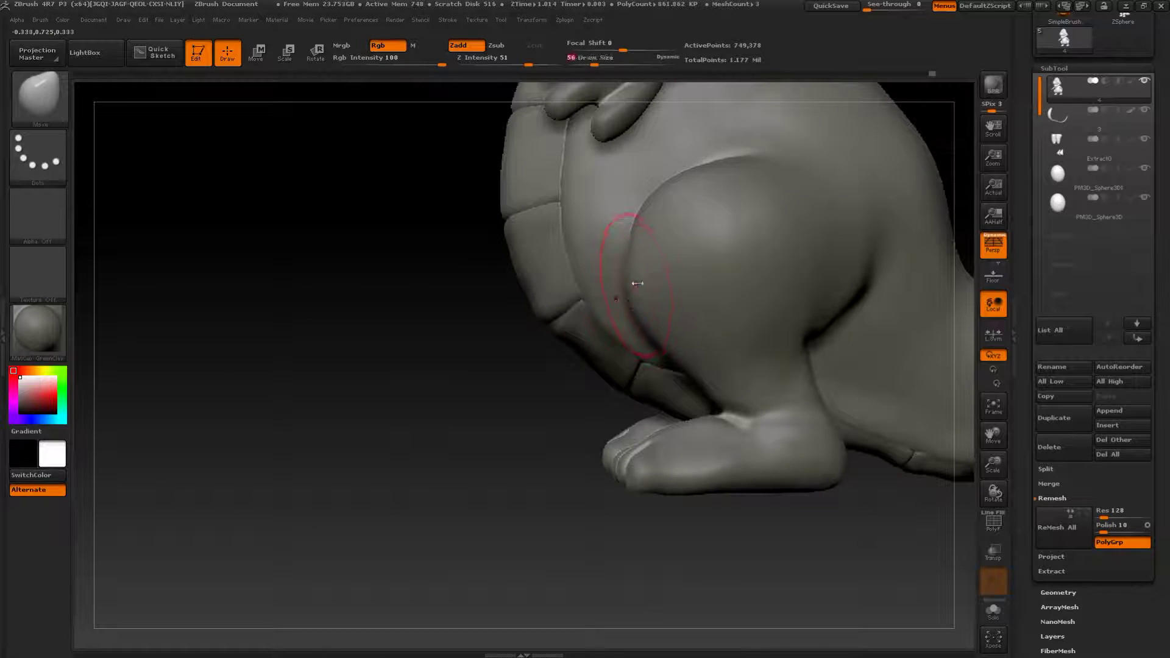
pyautogui.moveTo(434, 422)
pyautogui.keyDown('alt'); pyautogui.mouseDown()
pyautogui.moveTo(366, 463)
pyautogui.moveTo(201, 519)
pyautogui.mouseUp(); pyautogui.keyUp('alt')
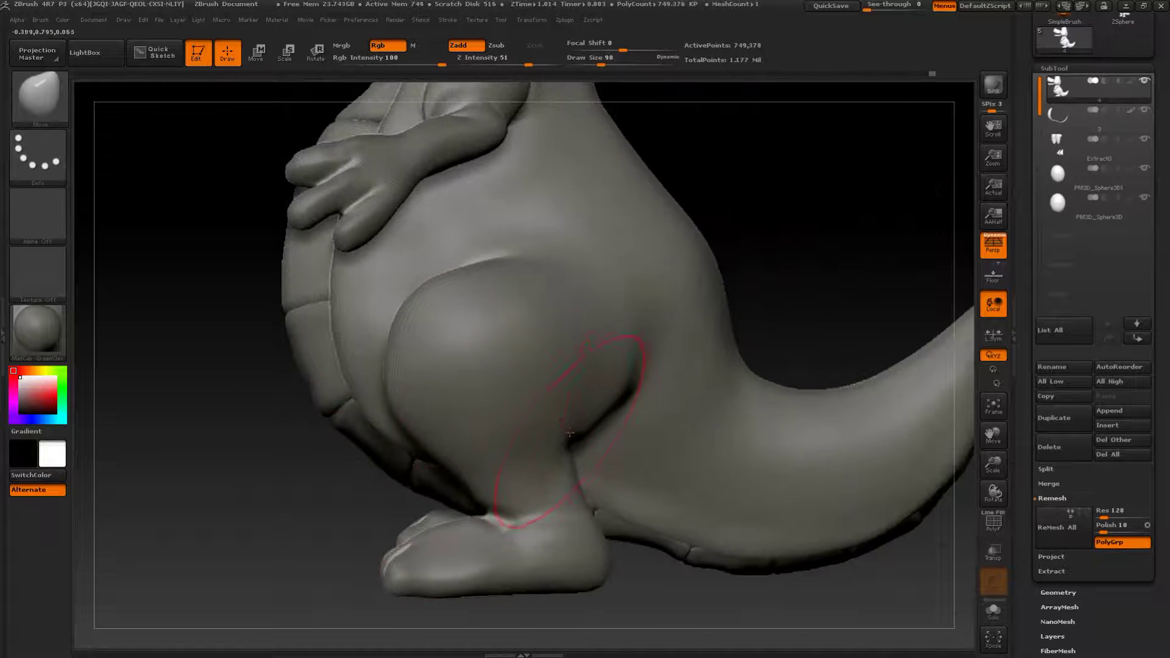
# - Carve a crease behind the knee, between thigh and lower leg, with the Dam_Standard brush at draw size 31
pyautogui.press('b')
pyautogui.press('d')
pyautogui.click(661, 393)
pyautogui.moveTo(768, 293); pyautogui.dragTo(741, 287)
pyautogui.press('s')
pyautogui.moveTo(619, 444); pyautogui.dragTo(608, 440)
pyautogui.moveTo(363, 495)
pyautogui.mouseDown()
pyautogui.moveTo(368, 462)
pyautogui.moveTo(596, 437)
pyautogui.mouseUp()
pyautogui.press('[')
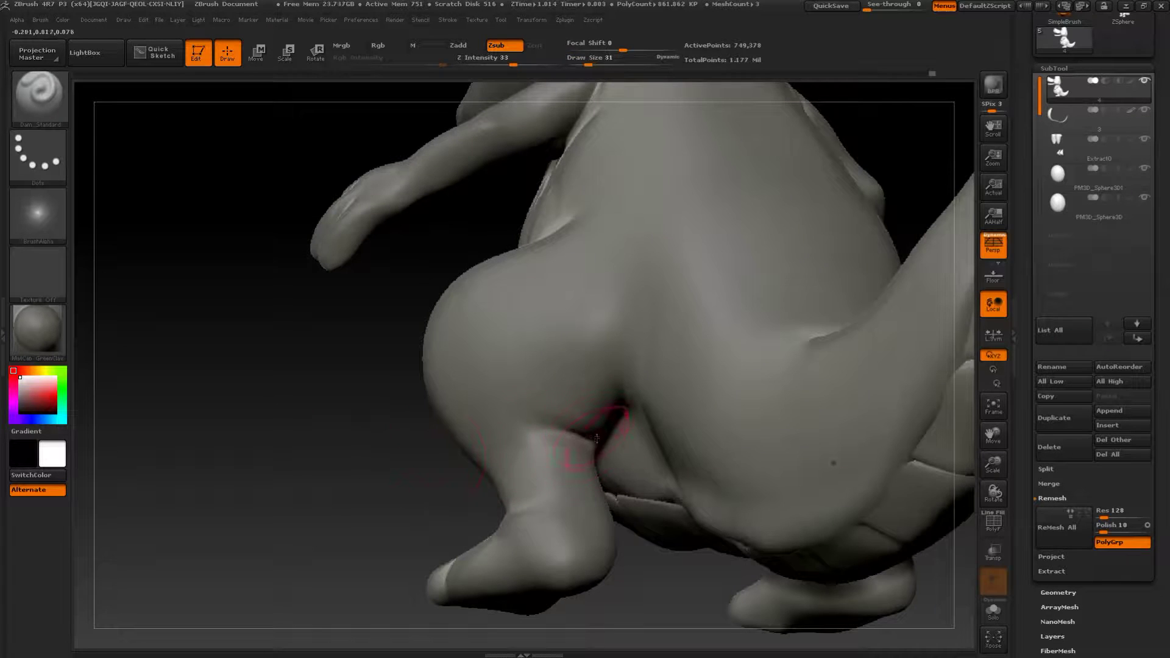
pyautogui.moveTo(426, 501); pyautogui.dragTo(588, 435)
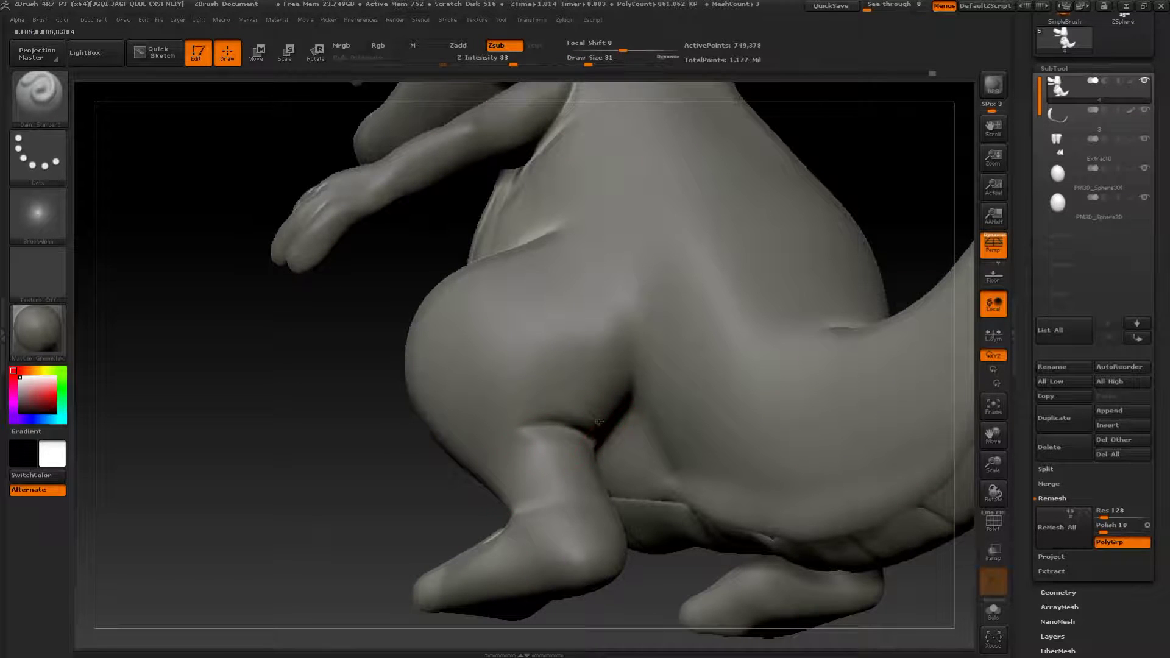
pyautogui.moveTo(463, 488); pyautogui.dragTo(396, 483)
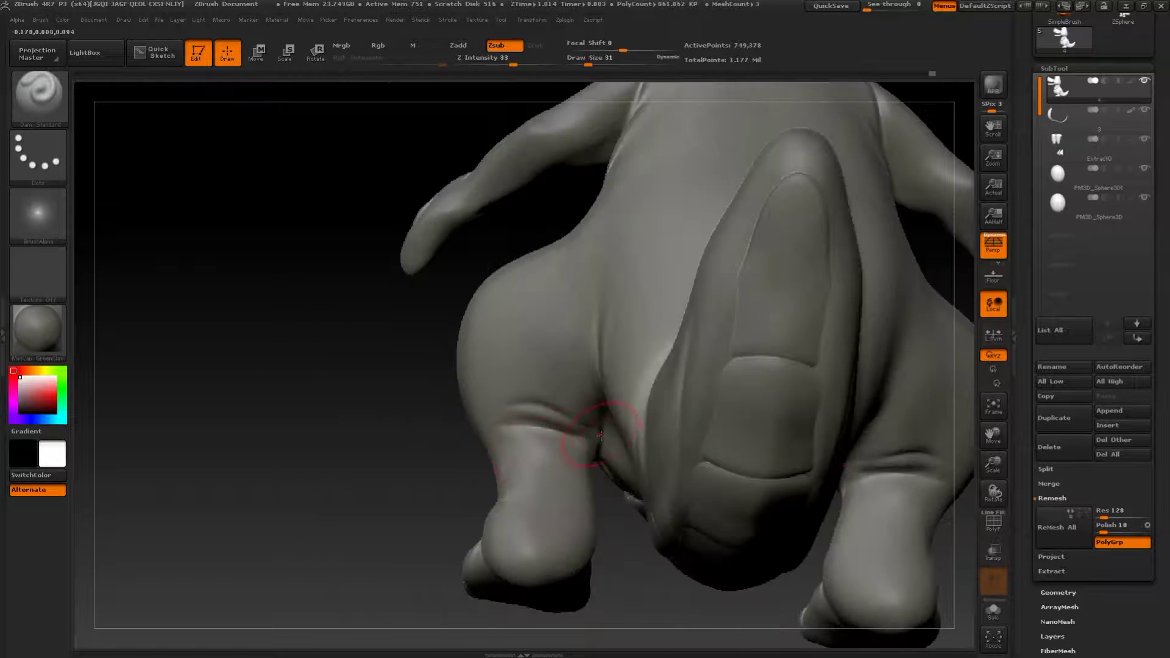
pyautogui.moveTo(602, 423)
pyautogui.mouseDown()
pyautogui.moveTo(512, 405)
pyautogui.moveTo(527, 425)
pyautogui.moveTo(551, 418)
pyautogui.mouseUp()
pyautogui.moveTo(390, 493); pyautogui.dragTo(492, 506)
# - Smooth the lower leg and cut the ankle crease above the foot with the Dam_Standard brush at draw size 23
pyautogui.moveTo(617, 611); pyautogui.dragTo(650, 598)
pyautogui.moveTo(720, 512)
pyautogui.keyDown('alt'); pyautogui.mouseDown()
pyautogui.moveTo(773, 399)
pyautogui.moveTo(853, 427)
pyautogui.mouseUp(); pyautogui.keyUp('alt')
pyautogui.keyDown('shift'); pyautogui.moveTo(595, 449); pyautogui.dragTo(608, 462); pyautogui.keyUp('shift')
pyautogui.moveTo(720, 482); pyautogui.dragTo(769, 509)
pyautogui.press('s')
pyautogui.moveTo(574, 426); pyautogui.dragTo(571, 426)
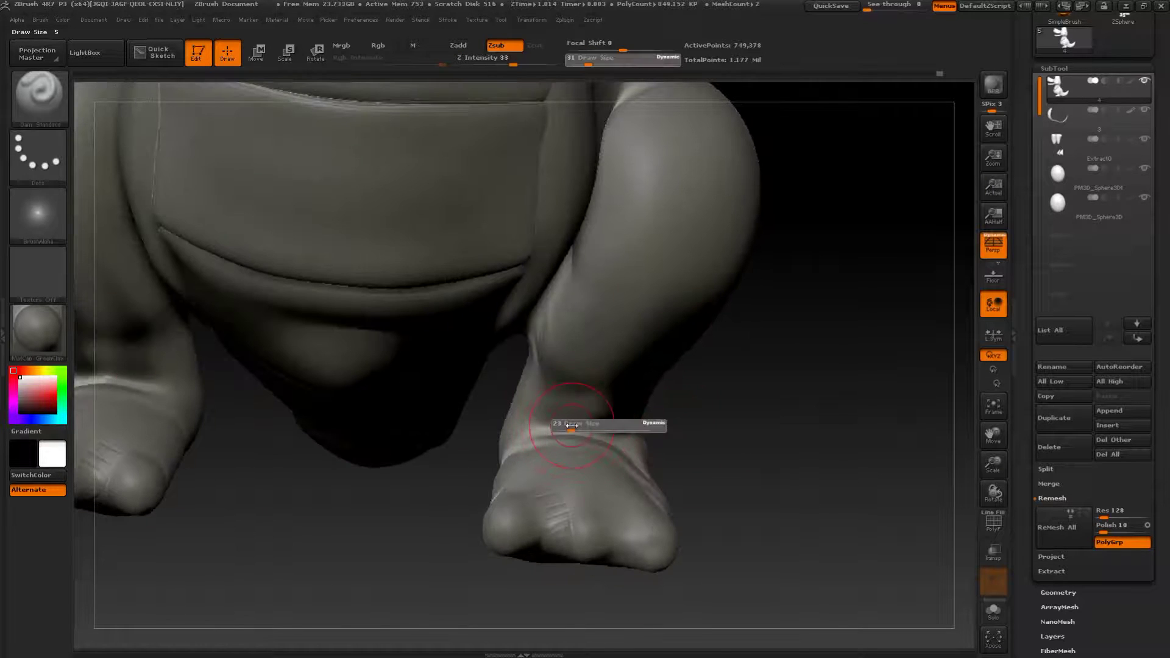
pyautogui.moveTo(701, 435); pyautogui.dragTo(611, 426)
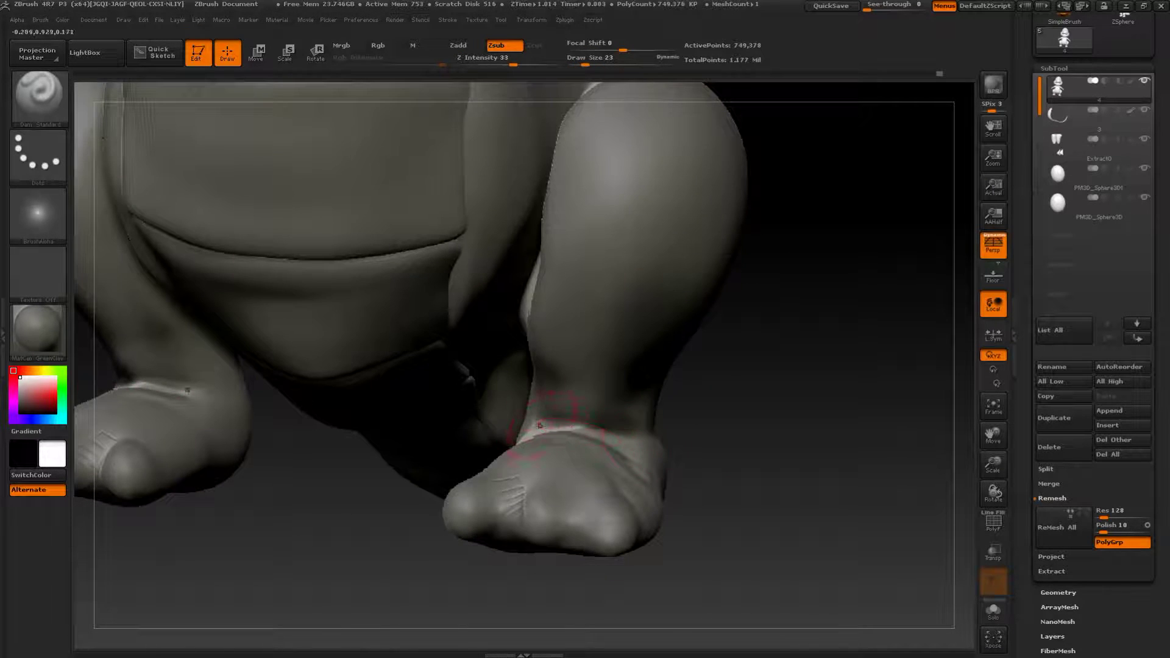
pyautogui.moveTo(727, 441)
pyautogui.mouseDown()
pyautogui.moveTo(567, 436)
pyautogui.moveTo(628, 466)
pyautogui.mouseUp()
# - Reshape the top and outer side of the foot with the Move brush at draw size 35
pyautogui.press('b')
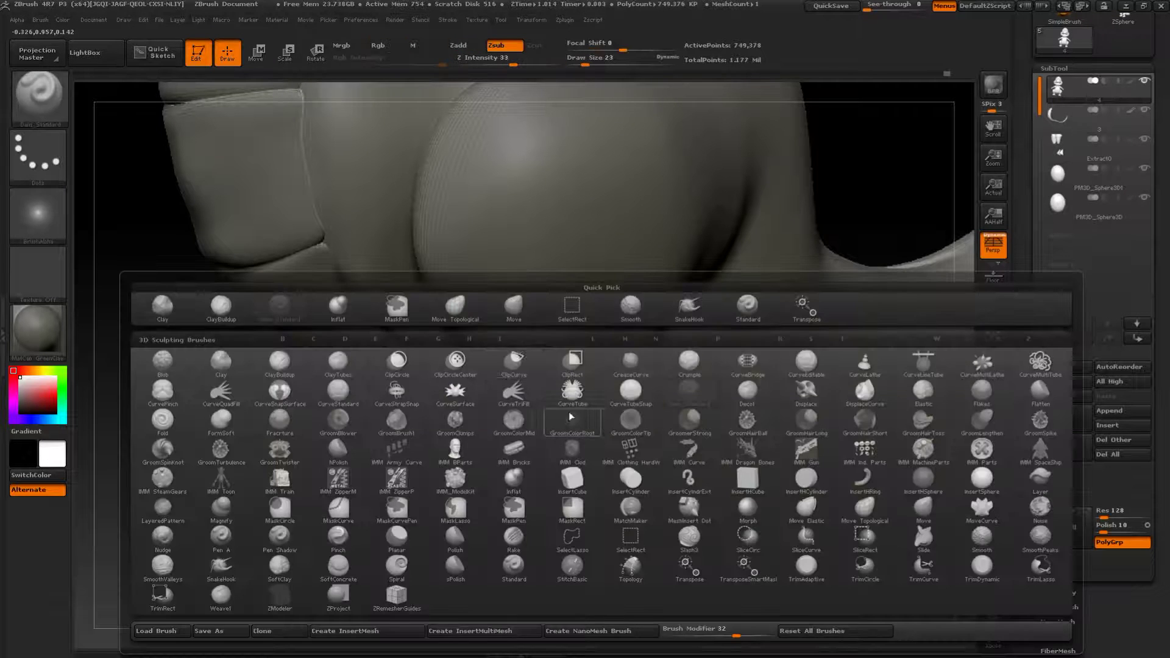
pyautogui.click(504, 319)
pyautogui.keyDown('alt'); pyautogui.moveTo(731, 518); pyautogui.dragTo(731, 463); pyautogui.keyUp('alt')
pyautogui.moveTo(506, 531); pyautogui.dragTo(615, 531)
pyautogui.press('s')
pyautogui.moveTo(565, 410); pyautogui.dragTo(570, 411)
pyautogui.moveTo(700, 439); pyautogui.dragTo(720, 448)
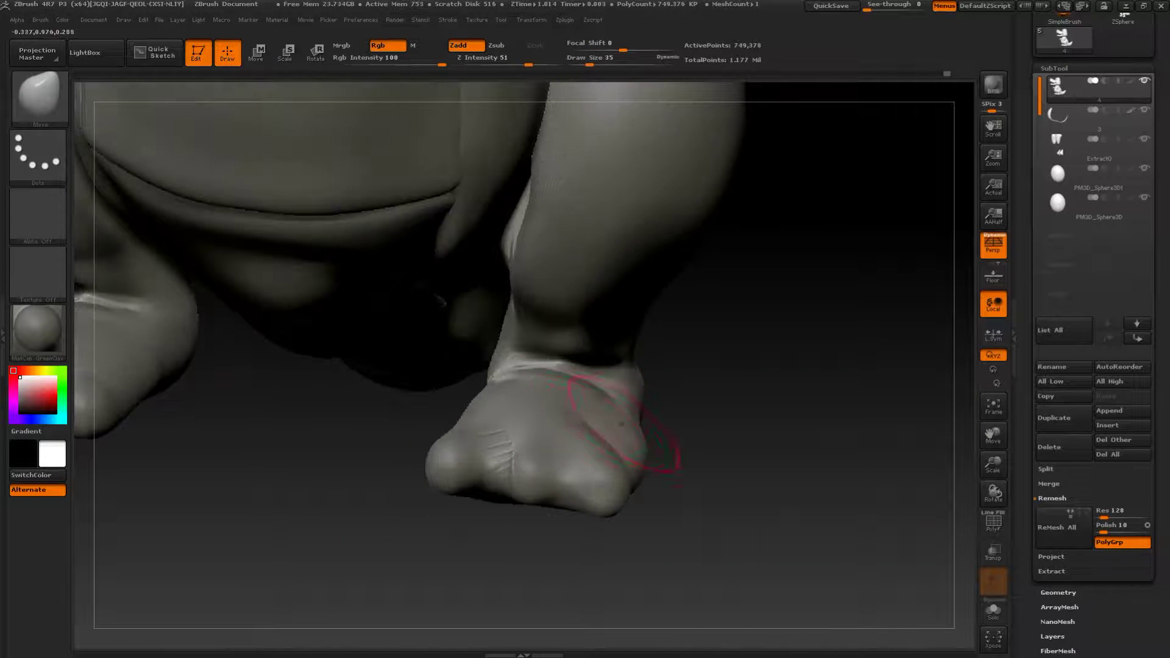
pyautogui.moveTo(588, 449); pyautogui.dragTo(576, 455)
pyautogui.moveTo(661, 430)
pyautogui.mouseDown()
pyautogui.moveTo(642, 483)
pyautogui.moveTo(611, 507)
pyautogui.mouseUp()
# - Push in the inner side of the foot with the Move brush at draw size 46
pyautogui.press('s')
pyautogui.moveTo(477, 419); pyautogui.dragTo(460, 416)
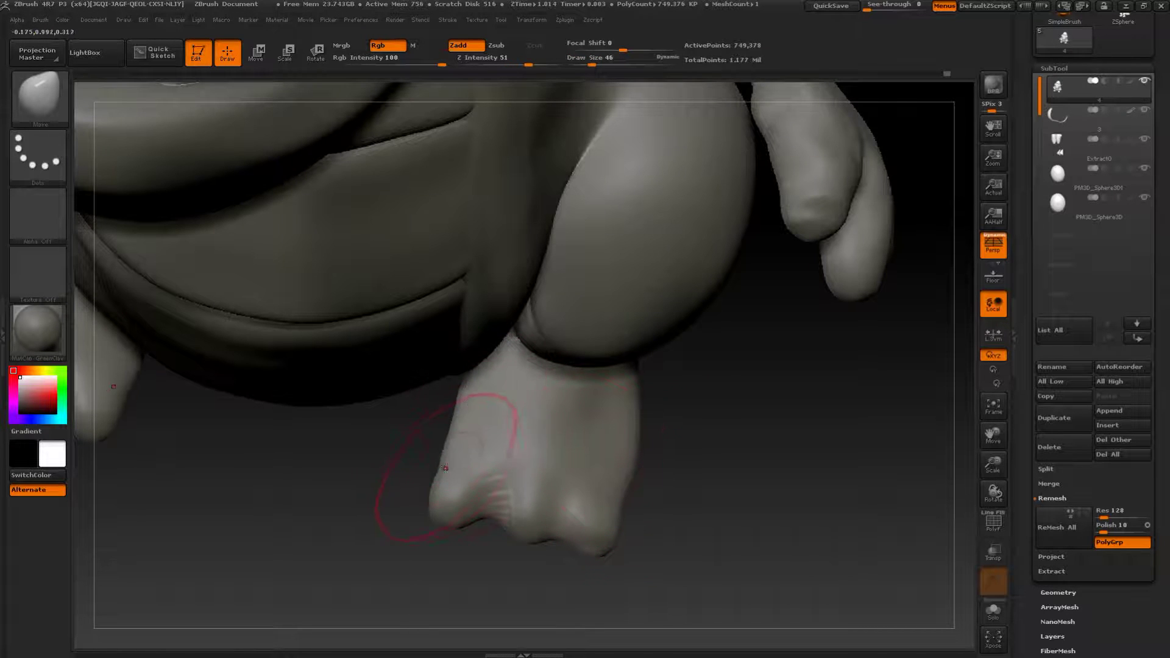
pyautogui.moveTo(446, 469); pyautogui.dragTo(472, 472)
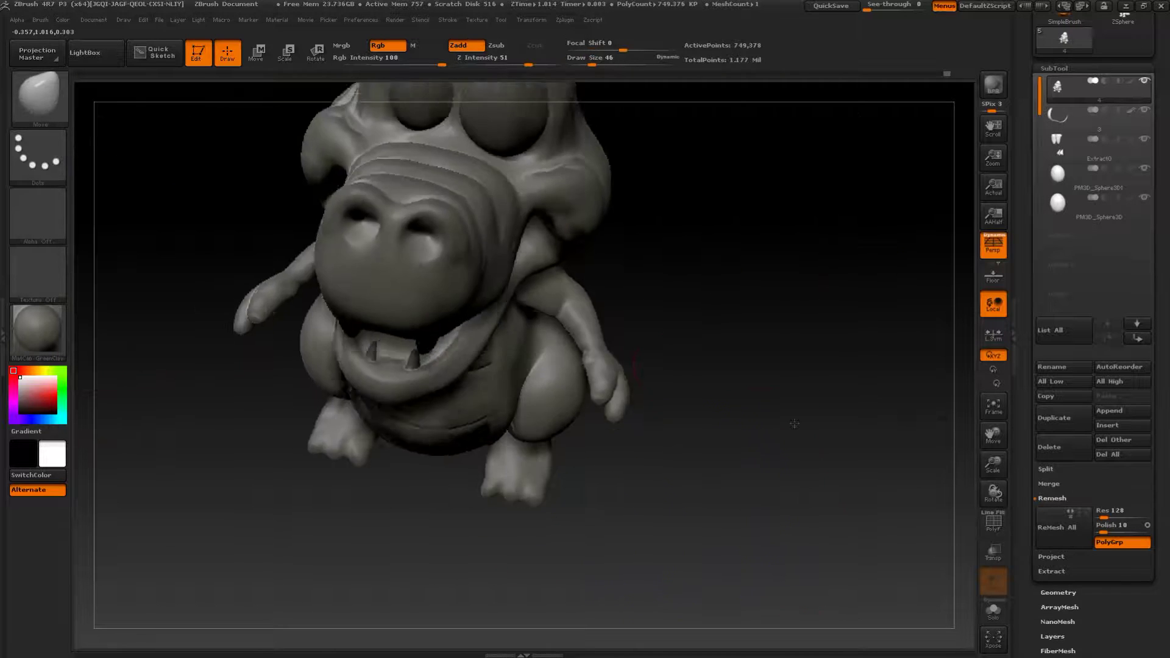
# - Round out the upper back of the head with the Move brush at draw size 112
pyautogui.moveTo(797, 418); pyautogui.dragTo(781, 354)
pyautogui.moveTo(862, 308)
pyautogui.mouseDown()
pyautogui.moveTo(817, 272)
pyautogui.moveTo(828, 253)
pyautogui.moveTo(774, 247)
pyautogui.moveTo(817, 372)
pyautogui.mouseUp()
pyautogui.moveTo(661, 280); pyautogui.dragTo(692, 287)
pyautogui.press('s')
pyautogui.moveTo(579, 261); pyautogui.dragTo(591, 260)
pyautogui.moveTo(695, 262); pyautogui.dragTo(659, 266)
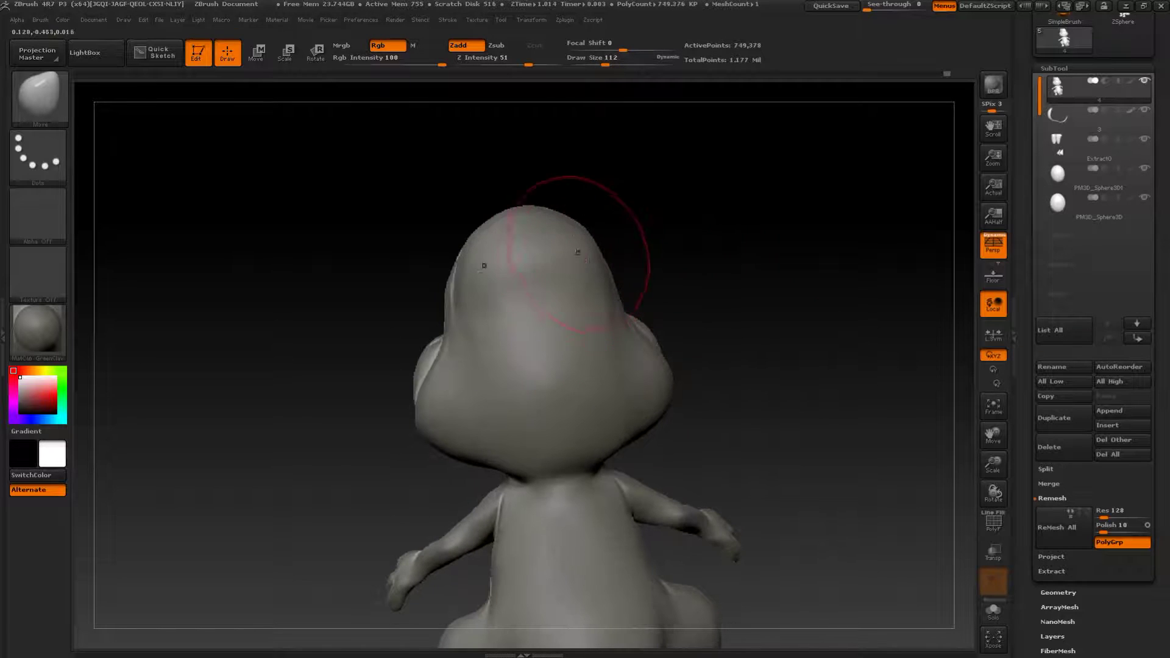
pyautogui.moveTo(689, 262); pyautogui.dragTo(618, 259)
pyautogui.moveTo(731, 268)
pyautogui.mouseDown()
pyautogui.moveTo(682, 269)
pyautogui.moveTo(707, 268)
pyautogui.mouseUp()
# - Adjust the back of the neck with the Move brush at draw size 65 and the base of the head at 87
pyautogui.moveTo(756, 399); pyautogui.dragTo(802, 404)
pyautogui.press('s')
pyautogui.moveTo(553, 479); pyautogui.dragTo(545, 479)
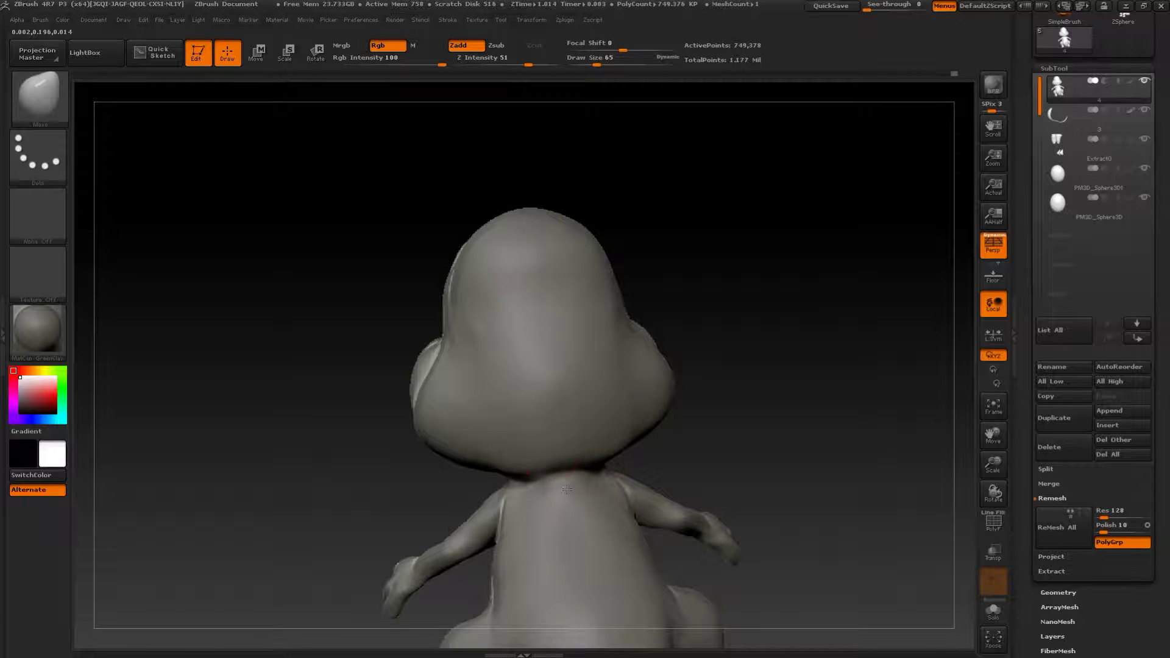
pyautogui.moveTo(701, 457); pyautogui.dragTo(698, 432)
pyautogui.press('s')
pyautogui.moveTo(566, 462); pyautogui.dragTo(570, 461)
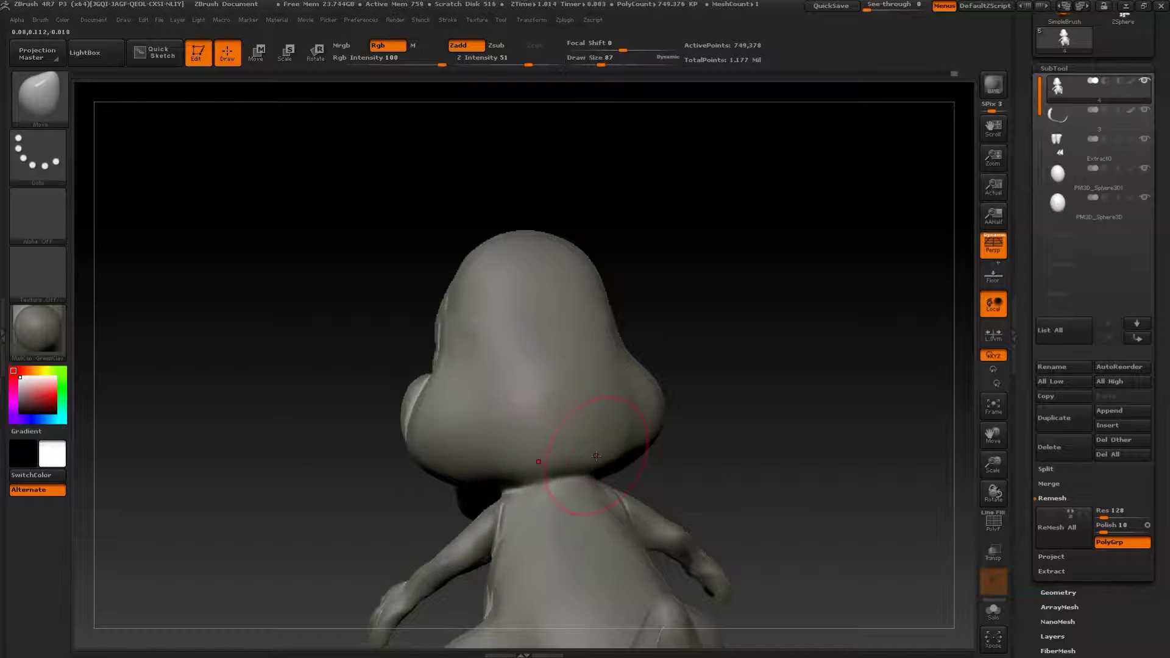
# - Carve the crease where the back of the head meets the neck with the Dam_Standard brush, raising the draw size to 37
pyautogui.press('b')
pyautogui.press('d')
pyautogui.click(782, 387)
pyautogui.moveTo(800, 384)
pyautogui.keyDown('alt'); pyautogui.mouseDown()
pyautogui.moveTo(810, 293)
pyautogui.moveTo(812, 347)
pyautogui.mouseUp(); pyautogui.keyUp('alt')
pyautogui.press('s')
pyautogui.moveTo(612, 393); pyautogui.dragTo(605, 393)
pyautogui.moveTo(774, 396); pyautogui.dragTo(759, 421)
pyautogui.press('s')
pyautogui.moveTo(626, 393)
pyautogui.mouseDown()
pyautogui.moveTo(614, 384)
pyautogui.moveTo(640, 390)
pyautogui.mouseUp()
pyautogui.moveTo(761, 375); pyautogui.dragTo(758, 349)
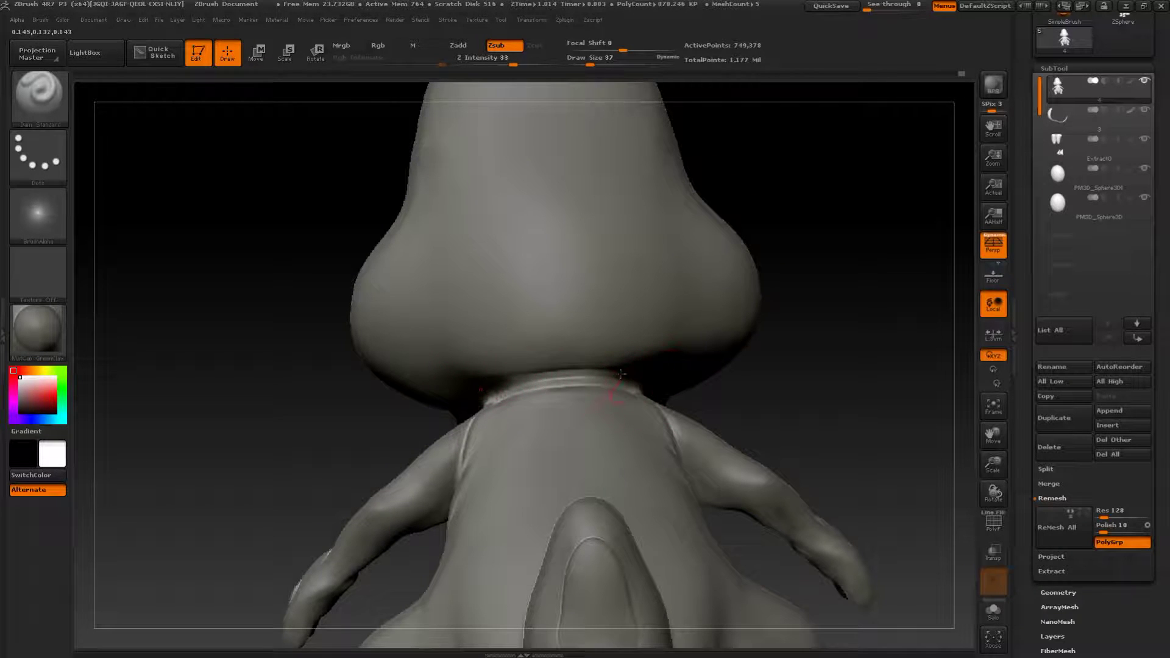
pyautogui.moveTo(734, 378); pyautogui.dragTo(838, 382)
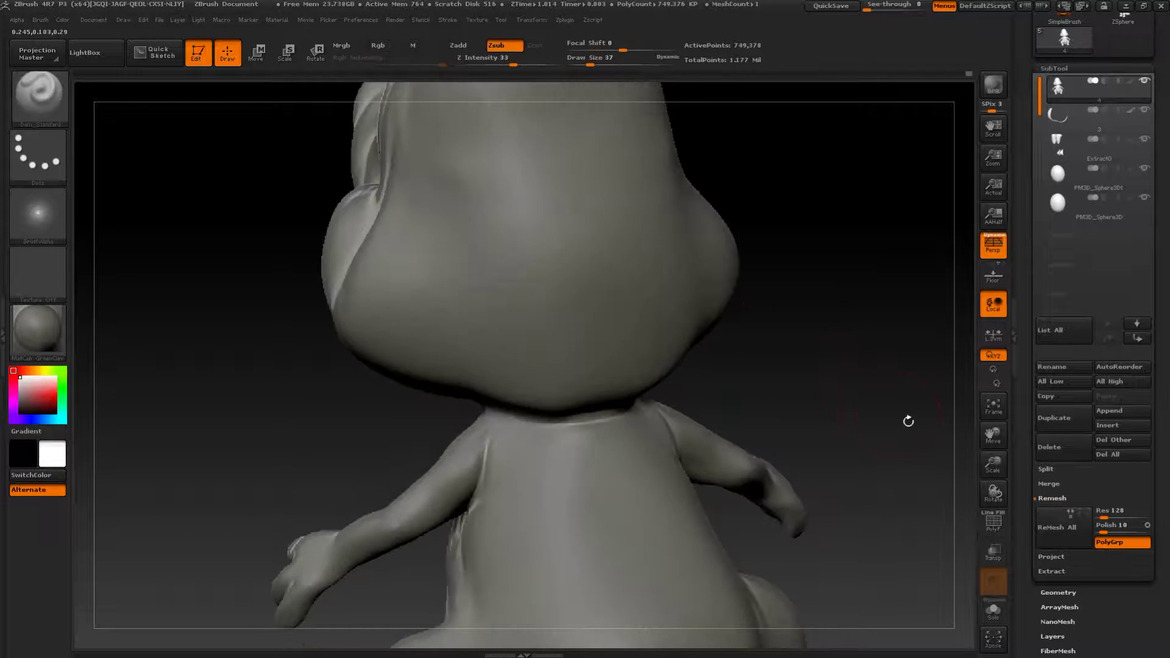
pyautogui.moveTo(909, 420)
pyautogui.keyDown('alt'); pyautogui.mouseDown()
pyautogui.moveTo(849, 363)
pyautogui.moveTo(858, 356)
pyautogui.moveTo(737, 415)
pyautogui.mouseUp(); pyautogui.keyUp('alt')
# - Adjust the lower back of the head with the Move brush at draw size 90, following up with smoothing
pyautogui.press('b')
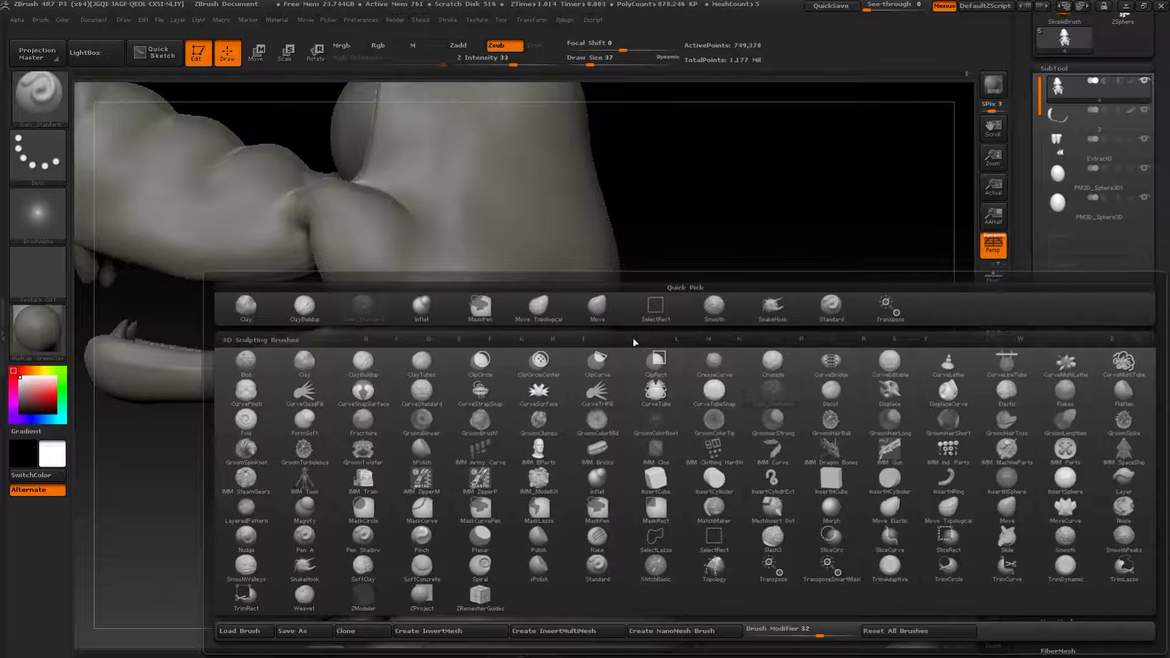
pyautogui.click(598, 309)
pyautogui.press('s')
pyautogui.moveTo(601, 387); pyautogui.dragTo(621, 387)
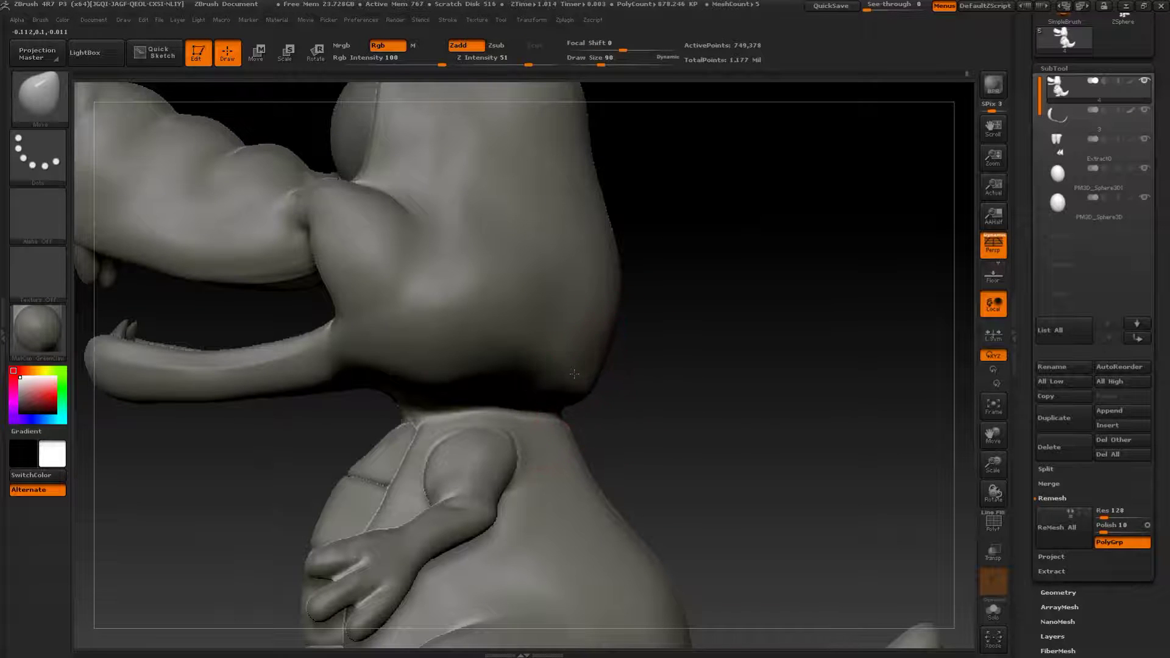
pyautogui.press('s')
pyautogui.moveTo(710, 379); pyautogui.dragTo(608, 387)
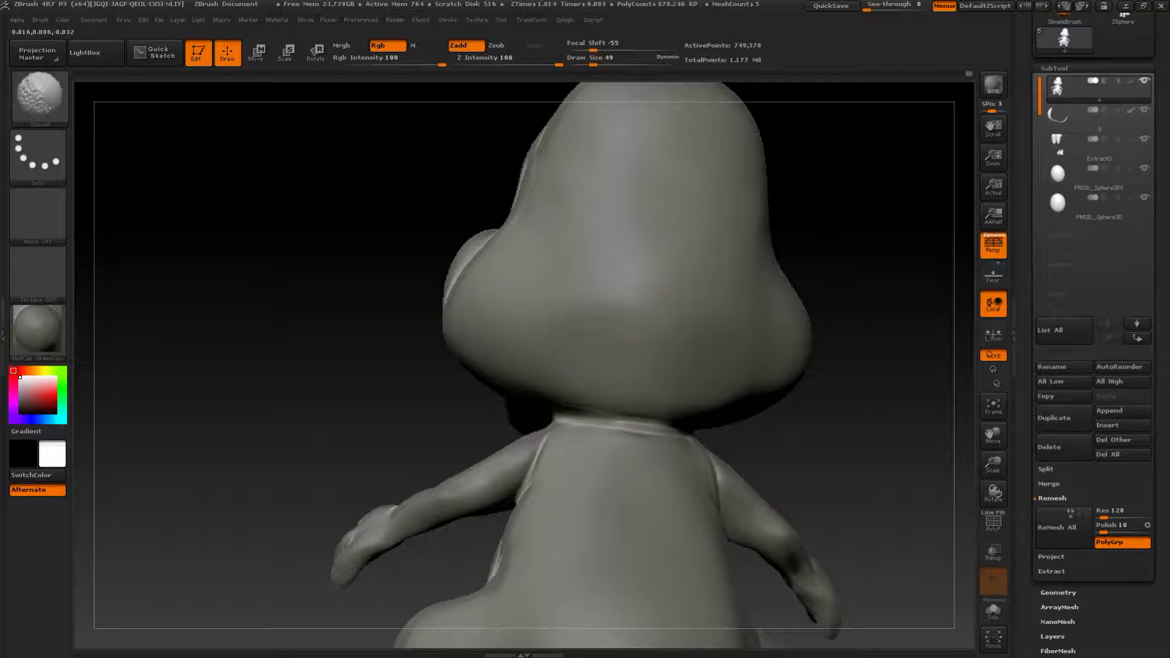
# - Refine the profile of the head's lower back edge with the Move brush at draw size 104
pyautogui.moveTo(833, 282); pyautogui.dragTo(914, 287)
pyautogui.press('s')
pyautogui.moveTo(637, 359); pyautogui.dragTo(646, 359)
pyautogui.moveTo(707, 350); pyautogui.dragTo(731, 359)
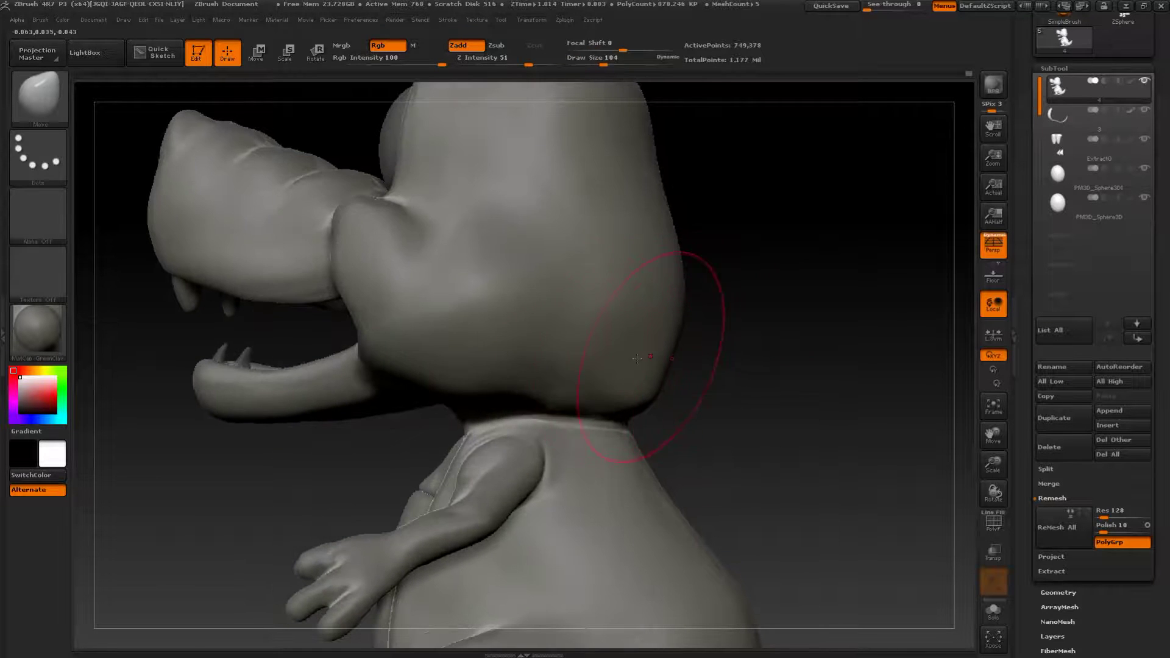
pyautogui.moveTo(650, 395)
pyautogui.mouseDown()
pyautogui.moveTo(660, 397)
pyautogui.moveTo(632, 388)
pyautogui.moveTo(680, 393)
pyautogui.mouseUp()
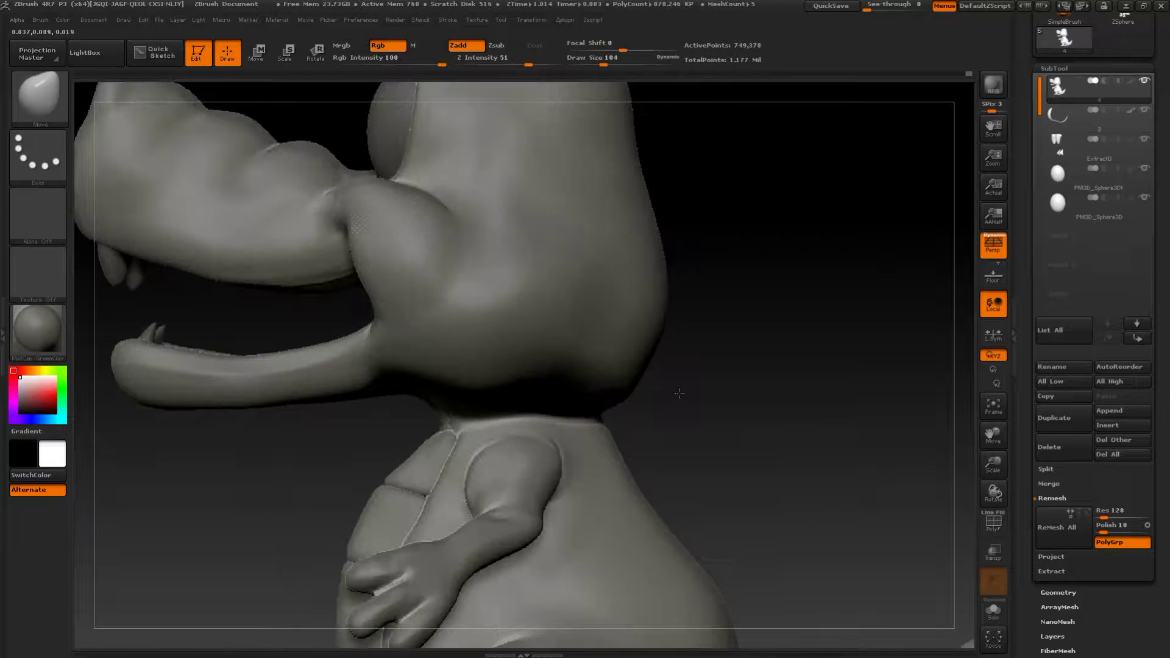
# - Reshape the brow above the eyes with the Move brush at draw size 104 and smooth the top of the head
pyautogui.keyDown('alt'); pyautogui.moveTo(739, 178); pyautogui.dragTo(765, 335); pyautogui.keyUp('alt')
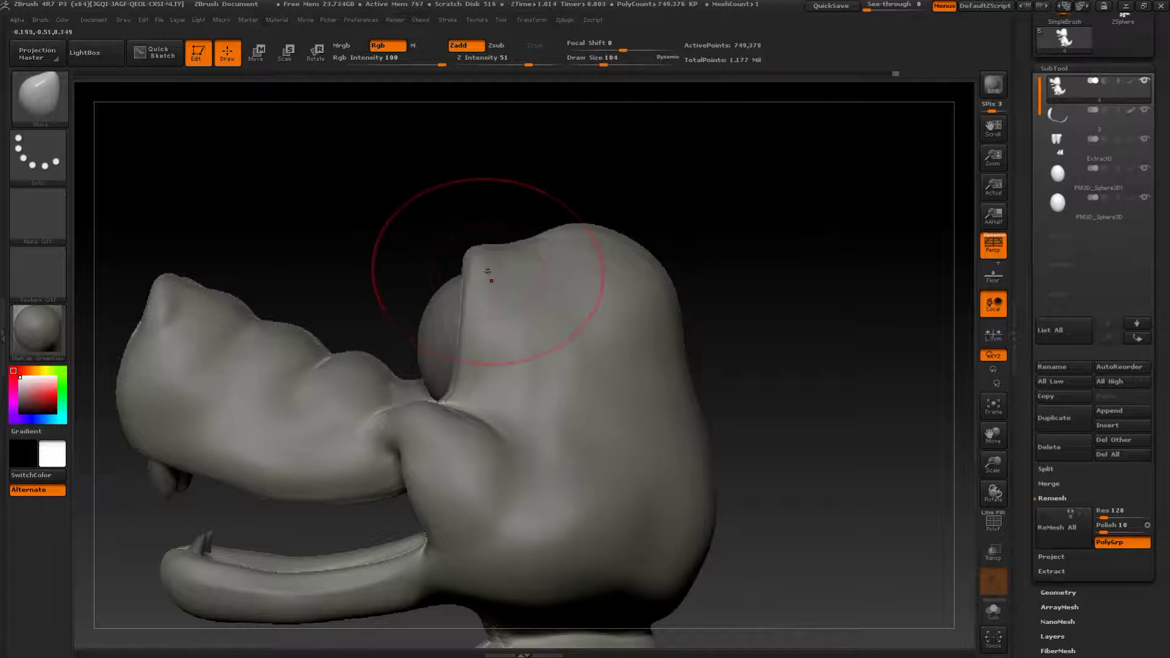
pyautogui.moveTo(726, 302)
pyautogui.keyDown('alt'); pyautogui.mouseDown()
pyautogui.moveTo(728, 280)
pyautogui.moveTo(683, 329)
pyautogui.mouseUp(); pyautogui.keyUp('alt')
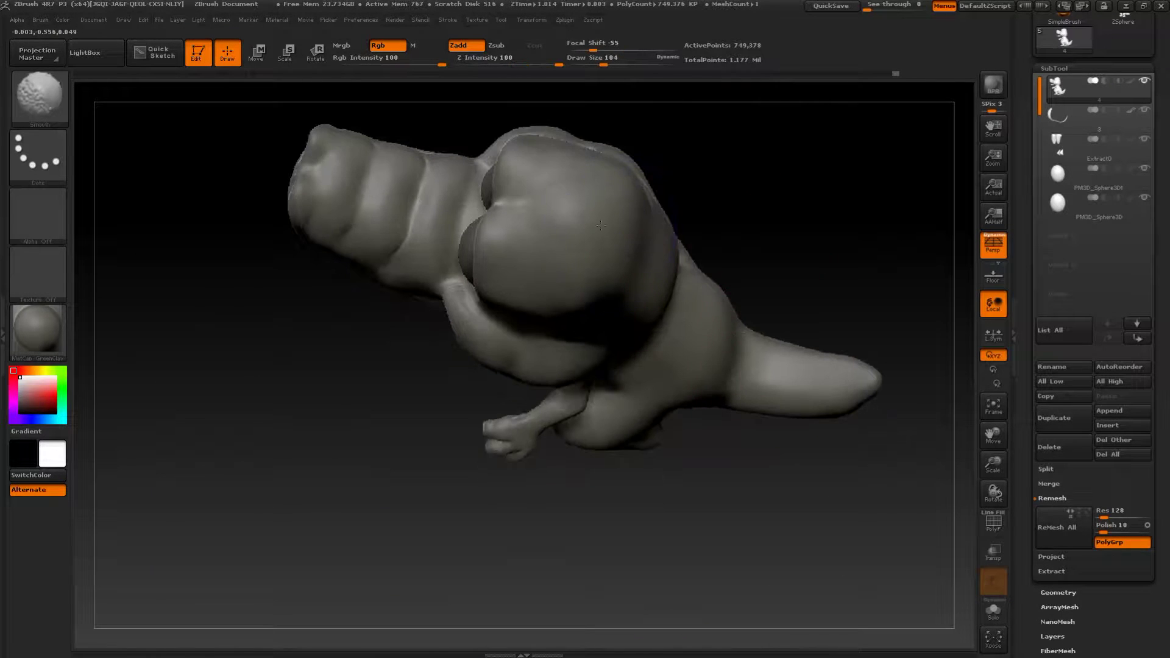
pyautogui.moveTo(742, 202); pyautogui.dragTo(676, 191)
pyautogui.moveTo(871, 139)
pyautogui.mouseDown()
pyautogui.moveTo(820, 137)
pyautogui.moveTo(725, 200)
pyautogui.mouseUp()
# - Try the MatCap Red Wax material on the model and settle on BasicMaterial2
pyautogui.keyDown('alt'); pyautogui.moveTo(508, 438); pyautogui.dragTo(319, 299); pyautogui.keyUp('alt')
pyautogui.moveTo(318, 299); pyautogui.dragTo(501, 418)
pyautogui.keyDown('alt'); pyautogui.moveTo(750, 427); pyautogui.dragTo(783, 485); pyautogui.keyUp('alt')
pyautogui.click(46, 329)
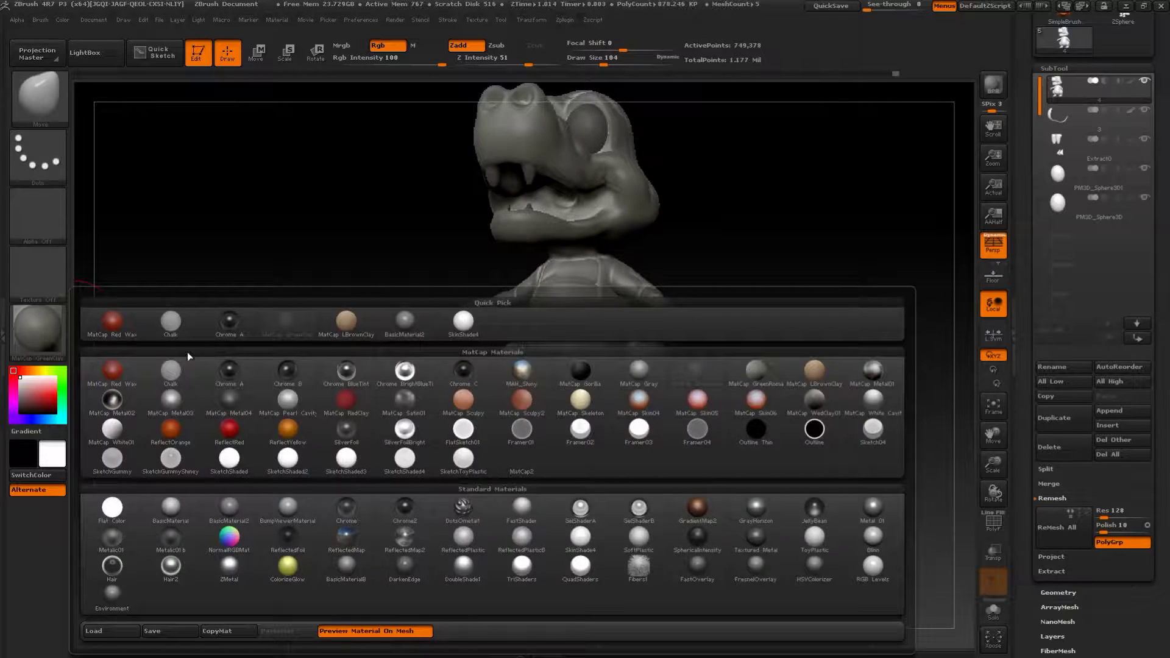
pyautogui.click(115, 323)
pyautogui.moveTo(201, 378); pyautogui.dragTo(262, 391)
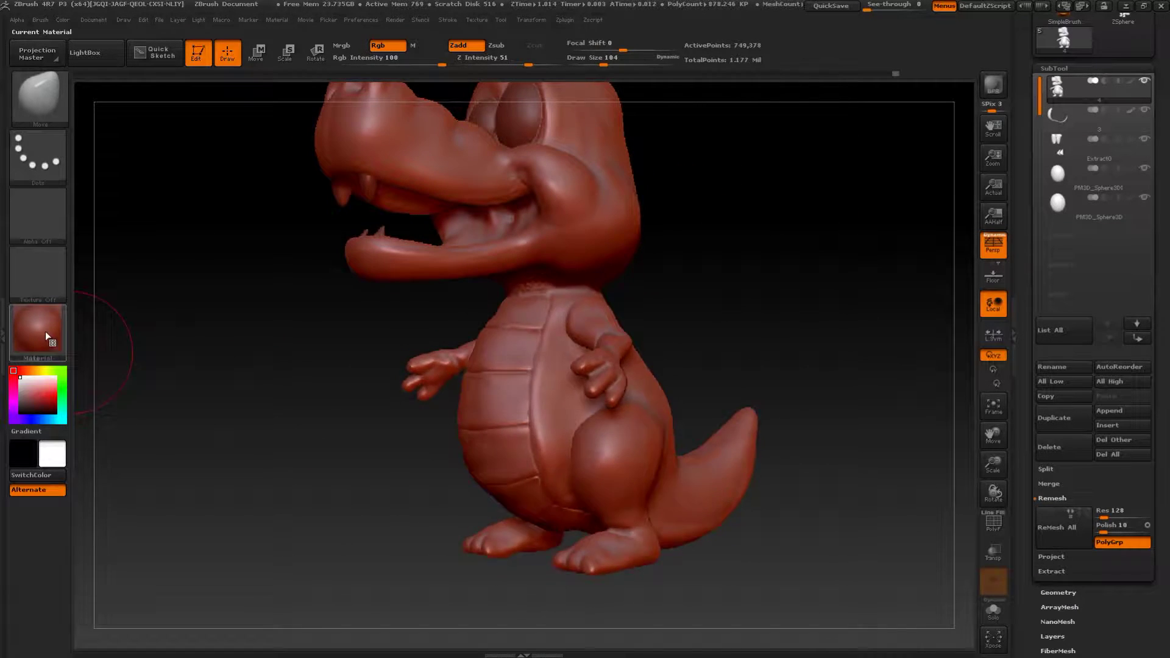
pyautogui.click(46, 332)
pyautogui.click(232, 506)
# - Reshape the cheek fold at the corner of the mouth with the Move brush at draw size 59
pyautogui.keyDown('alt'); pyautogui.moveTo(825, 418); pyautogui.dragTo(845, 429); pyautogui.keyUp('alt')
pyautogui.press('s')
pyautogui.moveTo(812, 385); pyautogui.dragTo(807, 385)
pyautogui.keyDown('alt'); pyautogui.moveTo(808, 289); pyautogui.dragTo(811, 429); pyautogui.keyUp('alt')
pyautogui.moveTo(574, 273); pyautogui.dragTo(575, 263)
pyautogui.moveTo(820, 305); pyautogui.dragTo(788, 306)
pyautogui.press('s')
pyautogui.moveTo(543, 290); pyautogui.dragTo(538, 288)
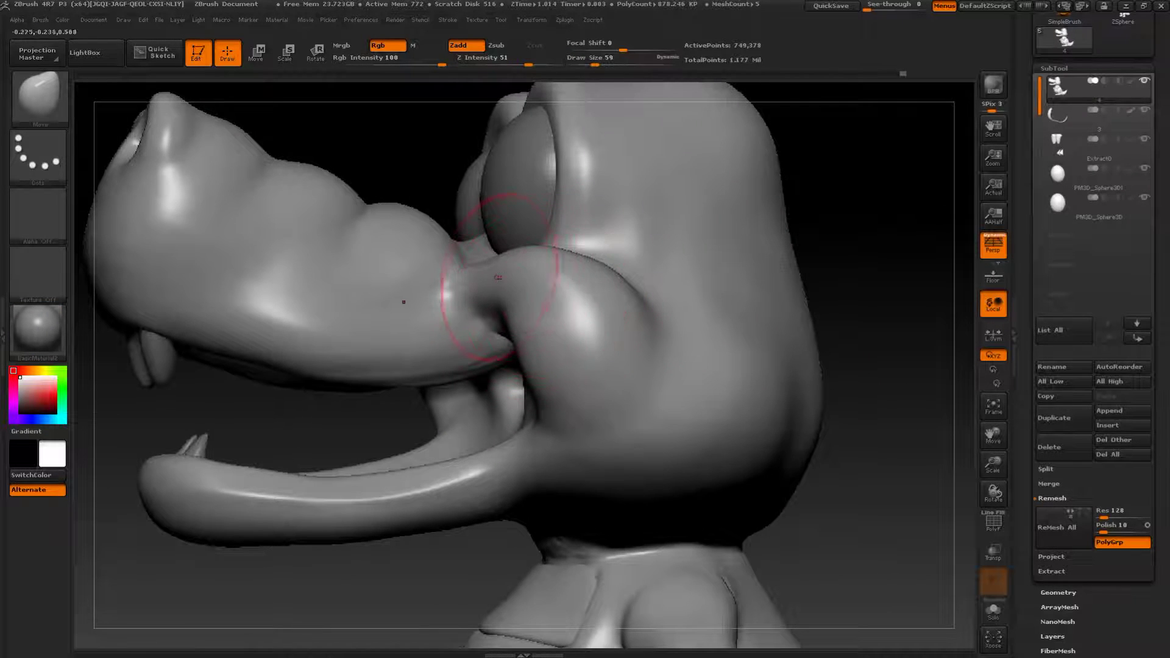
# - Refine the back of the lower jaw below the mouth corner and smooth it at draw size 31
pyautogui.moveTo(855, 289)
pyautogui.keyDown('alt'); pyautogui.mouseDown()
pyautogui.moveTo(812, 293)
pyautogui.moveTo(775, 342)
pyautogui.moveTo(770, 285)
pyautogui.moveTo(794, 372)
pyautogui.moveTo(631, 359)
pyautogui.mouseUp(); pyautogui.keyUp('alt')
pyautogui.moveTo(670, 281)
pyautogui.keyDown('alt'); pyautogui.mouseDown()
pyautogui.moveTo(690, 335)
pyautogui.moveTo(780, 341)
pyautogui.mouseUp(); pyautogui.keyUp('alt')
pyautogui.moveTo(503, 512); pyautogui.dragTo(494, 508)
pyautogui.moveTo(541, 458)
pyautogui.mouseDown()
pyautogui.moveTo(519, 468)
pyautogui.moveTo(445, 427)
pyautogui.mouseUp()
pyautogui.press('shift')
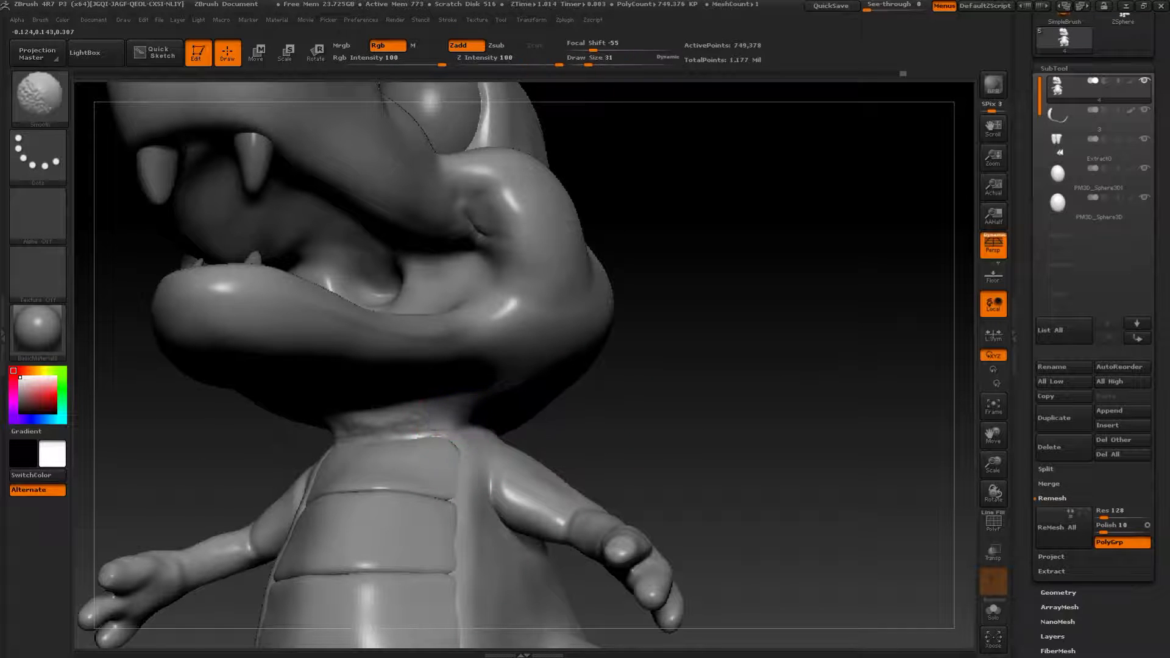
pyautogui.moveTo(719, 384)
pyautogui.keyDown('alt'); pyautogui.mouseDown()
pyautogui.moveTo(739, 308)
pyautogui.moveTo(749, 373)
pyautogui.moveTo(734, 368)
pyautogui.moveTo(756, 381)
pyautogui.mouseUp(); pyautogui.keyUp('alt')
pyautogui.moveTo(734, 390)
pyautogui.keyDown('alt'); pyautogui.mouseDown()
pyautogui.moveTo(763, 313)
pyautogui.moveTo(700, 316)
pyautogui.moveTo(760, 330)
pyautogui.moveTo(784, 321)
pyautogui.moveTo(778, 376)
pyautogui.mouseUp(); pyautogui.keyUp('alt')
pyautogui.keyDown('alt'); pyautogui.moveTo(778, 326); pyautogui.dragTo(765, 345); pyautogui.keyUp('alt')
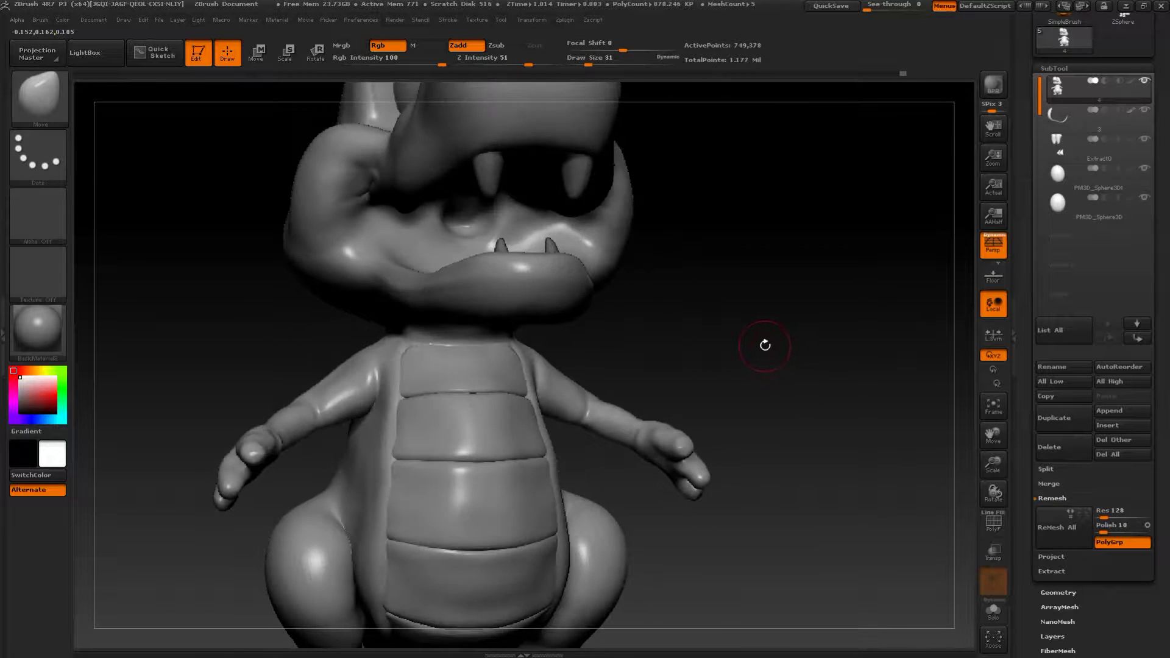
# - Adjust the lip edge at the inner mouth corner with the Move brush at draw size 44
pyautogui.moveTo(746, 285)
pyautogui.keyDown('alt'); pyautogui.mouseDown()
pyautogui.moveTo(794, 387)
pyautogui.moveTo(835, 387)
pyautogui.mouseUp(); pyautogui.keyUp('alt')
pyautogui.press('s')
pyautogui.moveTo(484, 352); pyautogui.dragTo(483, 368)
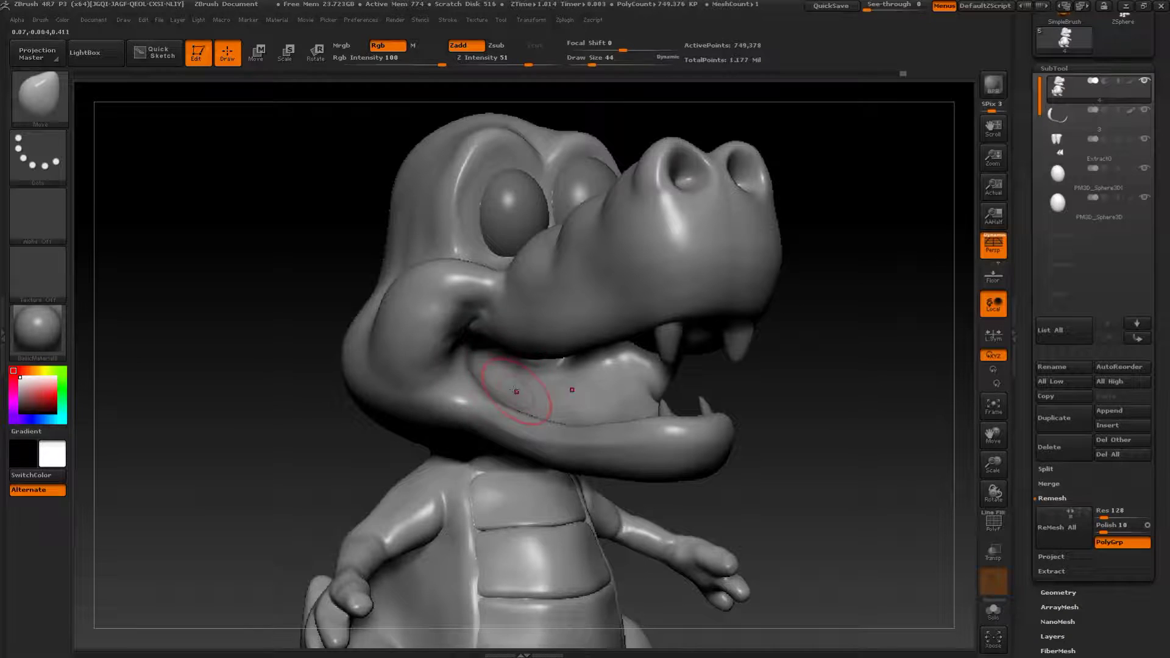
pyautogui.moveTo(280, 406); pyautogui.dragTo(311, 363)
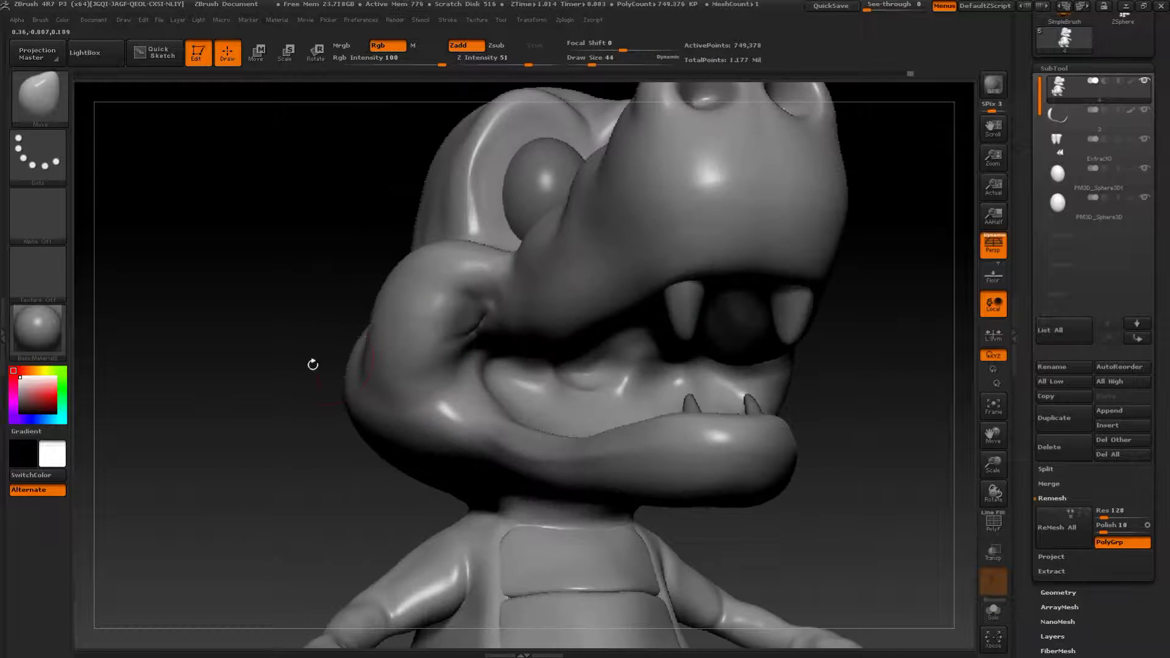
# - Smooth the cheek bulge and its transition into the jaw at draw size 88
pyautogui.moveTo(331, 309); pyautogui.dragTo(342, 338)
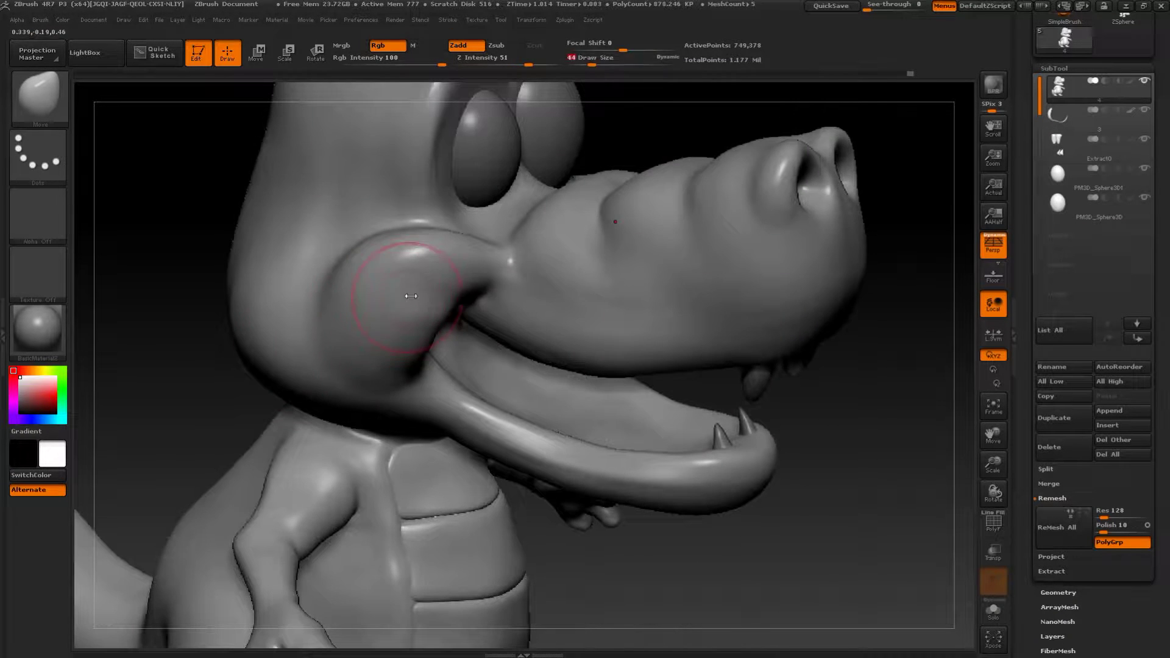
pyautogui.moveTo(405, 299)
pyautogui.keyDown('shift'); pyautogui.mouseDown()
pyautogui.moveTo(420, 286)
pyautogui.moveTo(434, 302)
pyautogui.mouseUp(); pyautogui.keyUp('shift')
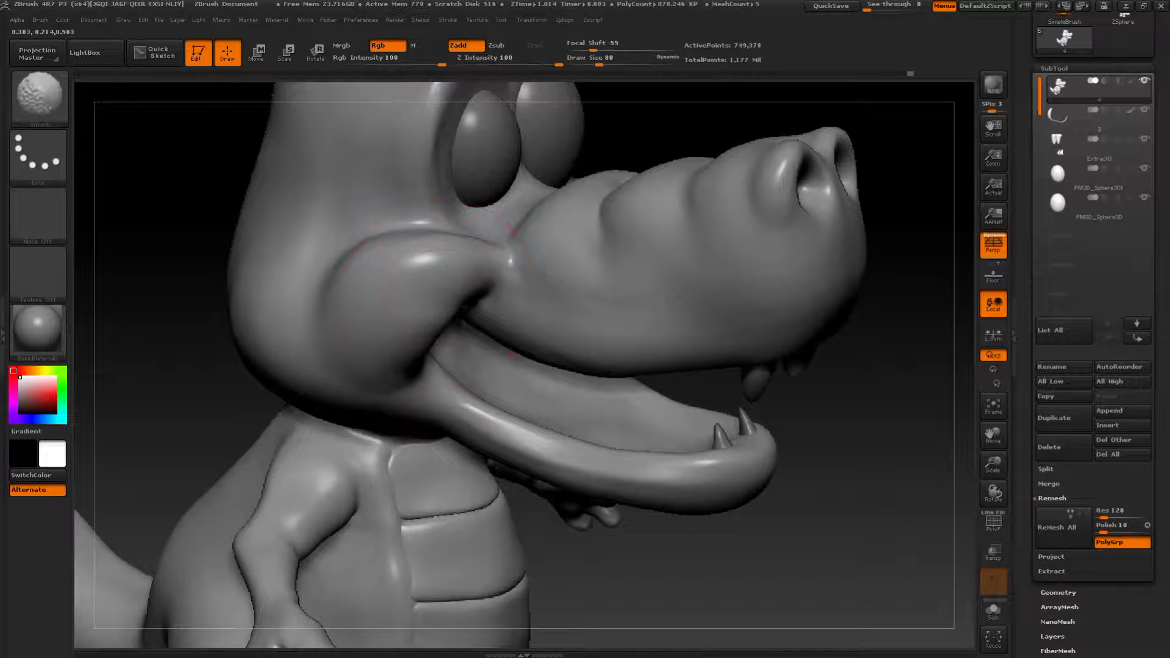
pyautogui.keyDown('shift'); pyautogui.moveTo(386, 364); pyautogui.dragTo(334, 342); pyautogui.keyUp('shift')
pyautogui.keyDown('alt'); pyautogui.moveTo(174, 326); pyautogui.dragTo(252, 369); pyautogui.keyUp('alt')
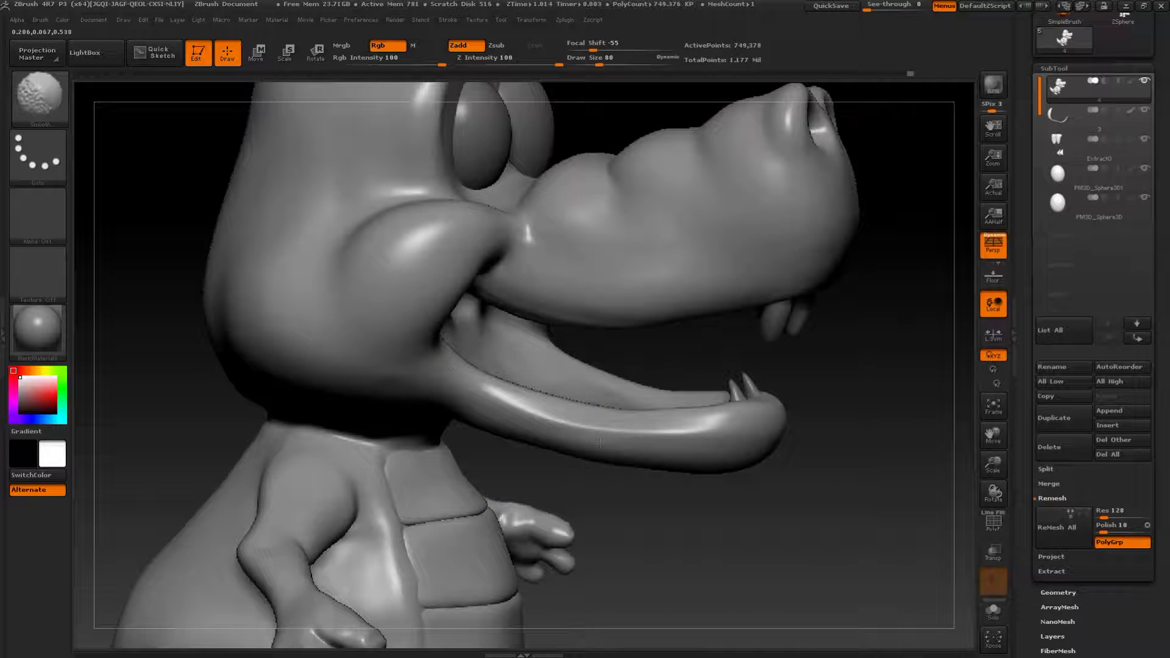
pyautogui.moveTo(796, 468); pyautogui.dragTo(652, 464)
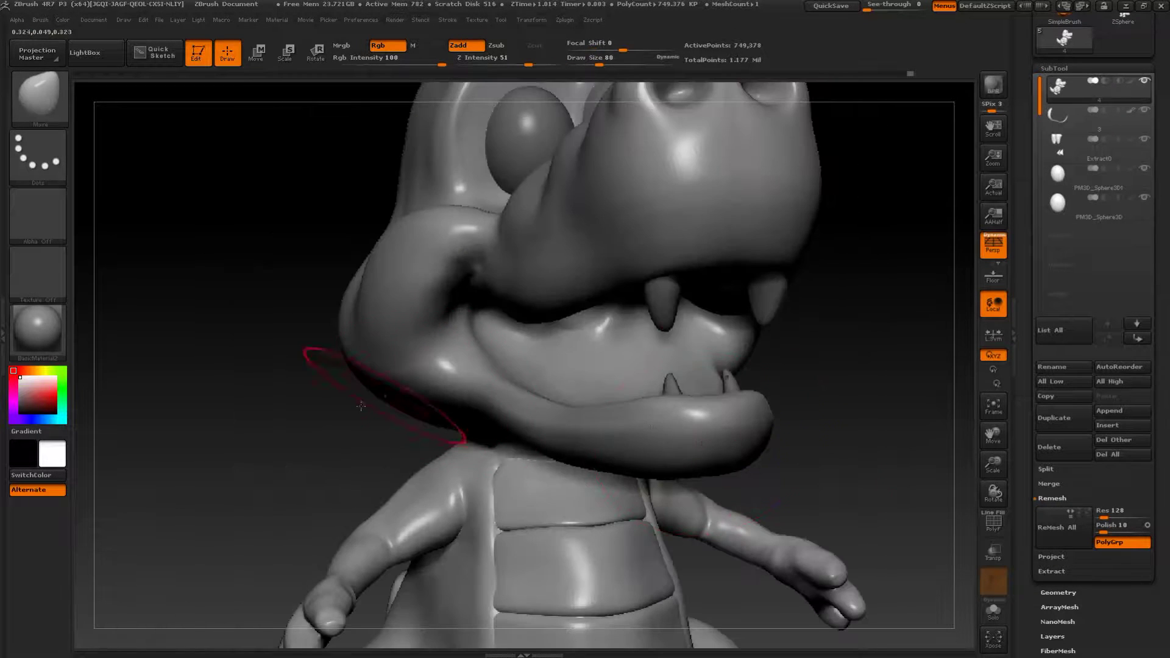
# - Reshape the surface just inside the mouth corner with the Move brush at draw size 44, undoing the first attempt
pyautogui.moveTo(317, 394); pyautogui.dragTo(281, 390)
pyautogui.press('s')
pyautogui.moveTo(511, 353); pyautogui.dragTo(492, 341)
pyautogui.hotkey('ctrl', 'z')
pyautogui.press(']')
pyautogui.moveTo(330, 395); pyautogui.dragTo(457, 390)
pyautogui.moveTo(543, 358); pyautogui.dragTo(545, 338)
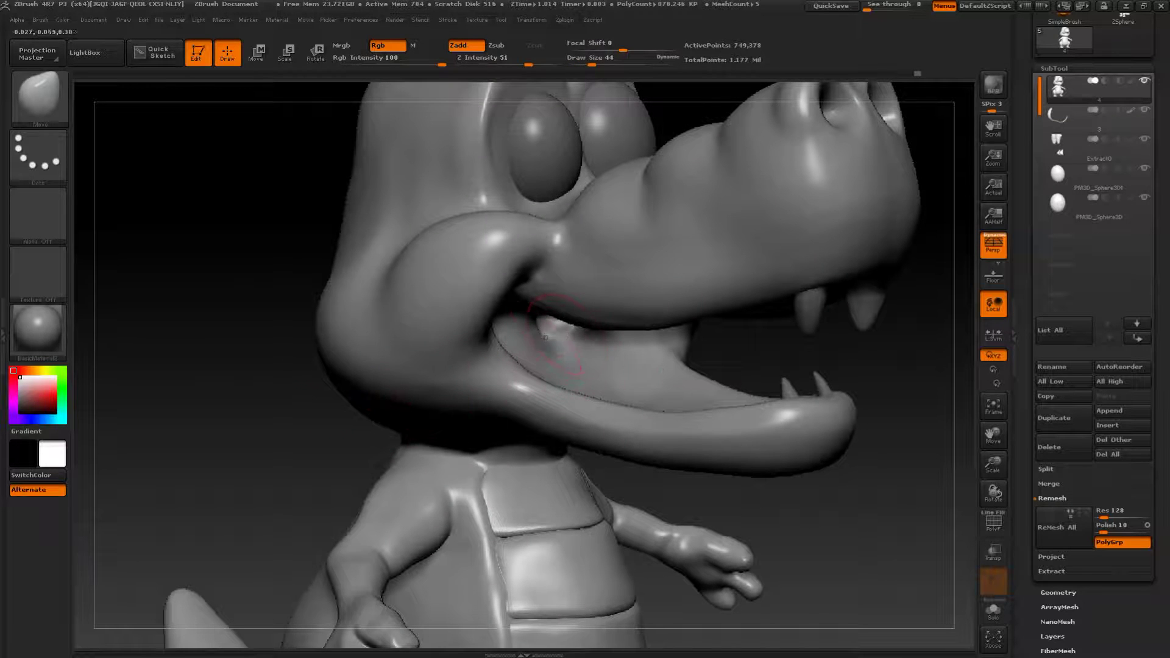
pyautogui.press('shift')
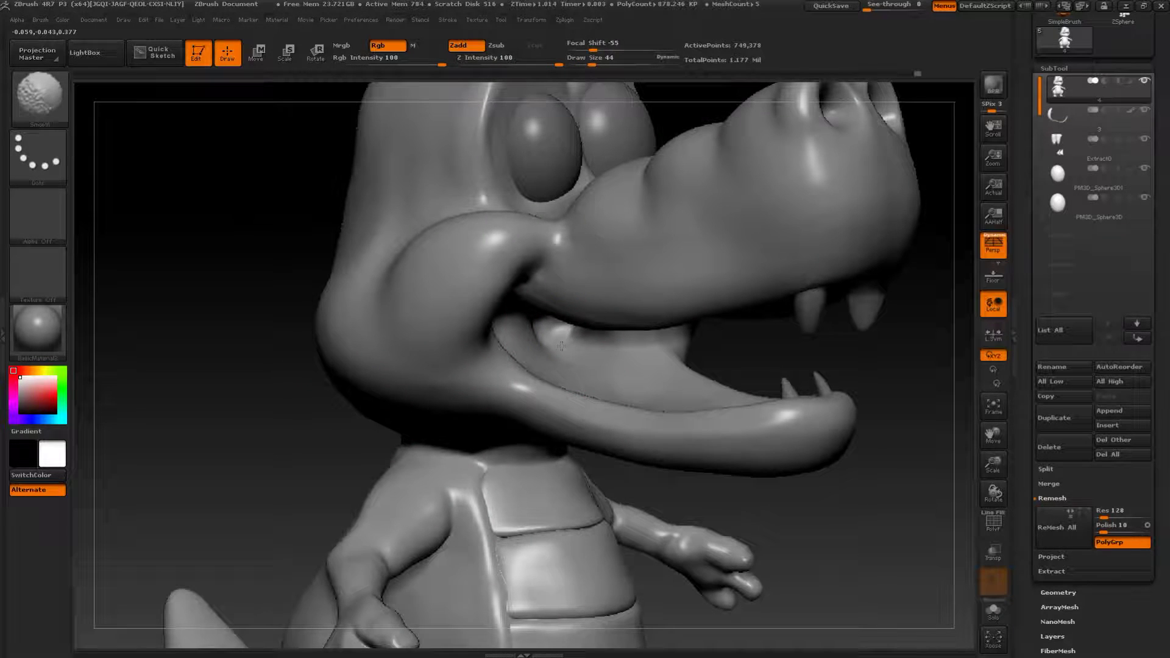
# - Smooth the inside of the mouth behind the lower lip at draw size 44
pyautogui.moveTo(268, 421); pyautogui.dragTo(268, 390)
pyautogui.keyDown('shift'); pyautogui.moveTo(518, 350); pyautogui.dragTo(538, 358); pyautogui.keyUp('shift')
pyautogui.moveTo(254, 437); pyautogui.dragTo(542, 318)
pyautogui.press('shift')
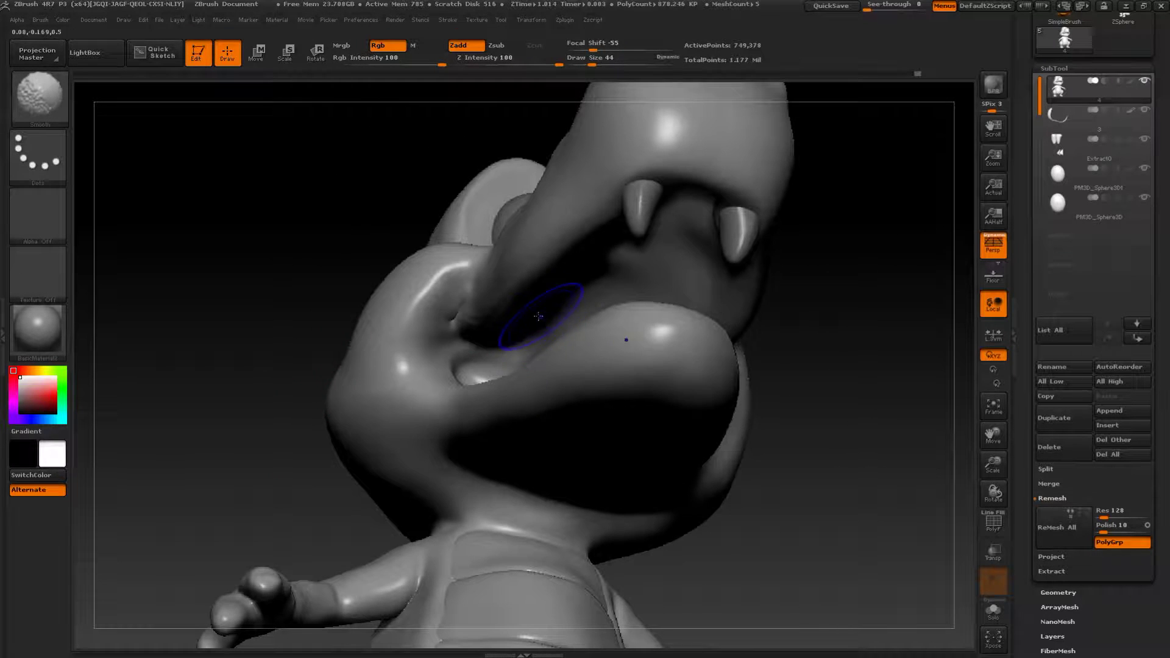
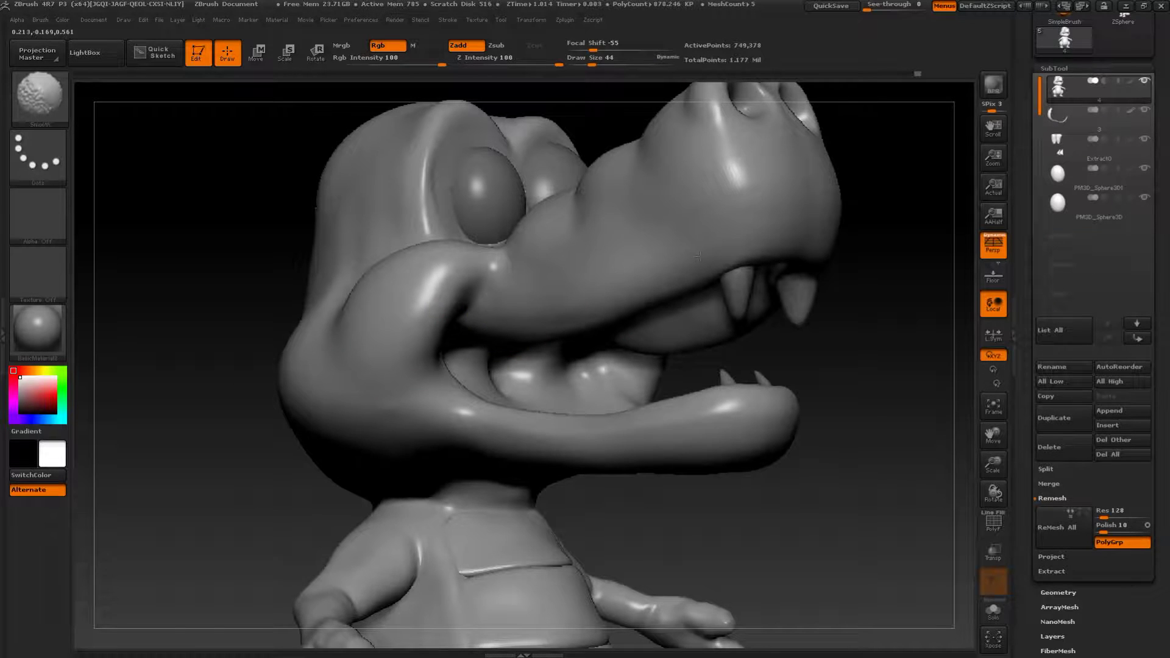
# - Soften the folds along the side of the snout at draw size 59
pyautogui.press('s')
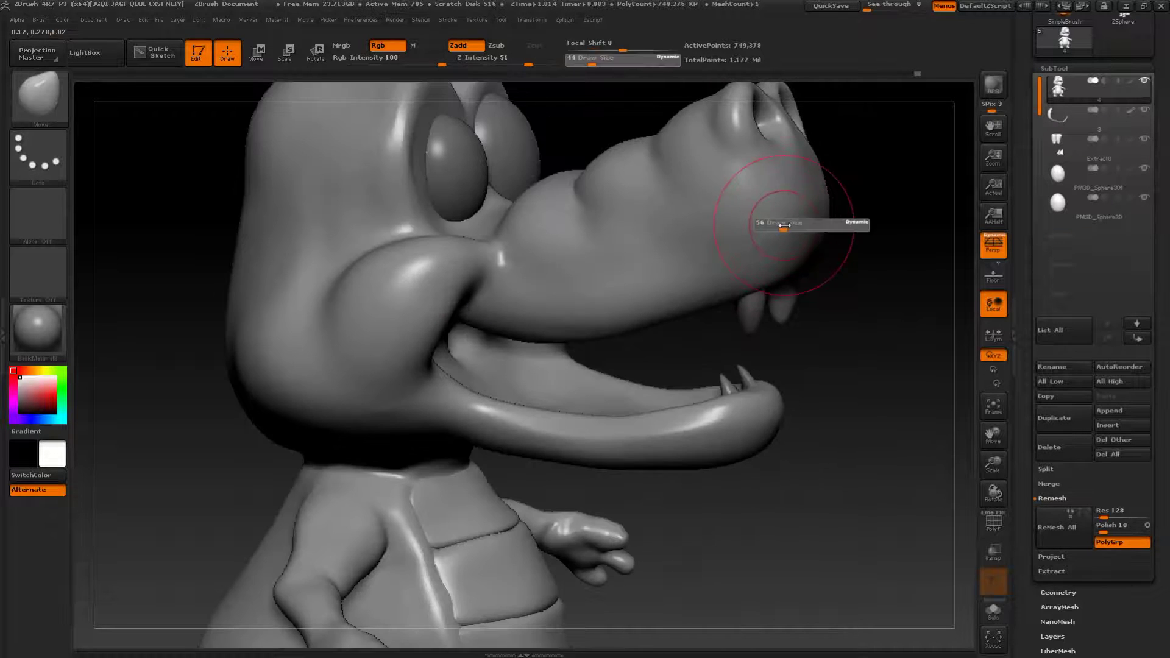
pyautogui.moveTo(810, 221); pyautogui.dragTo(829, 221)
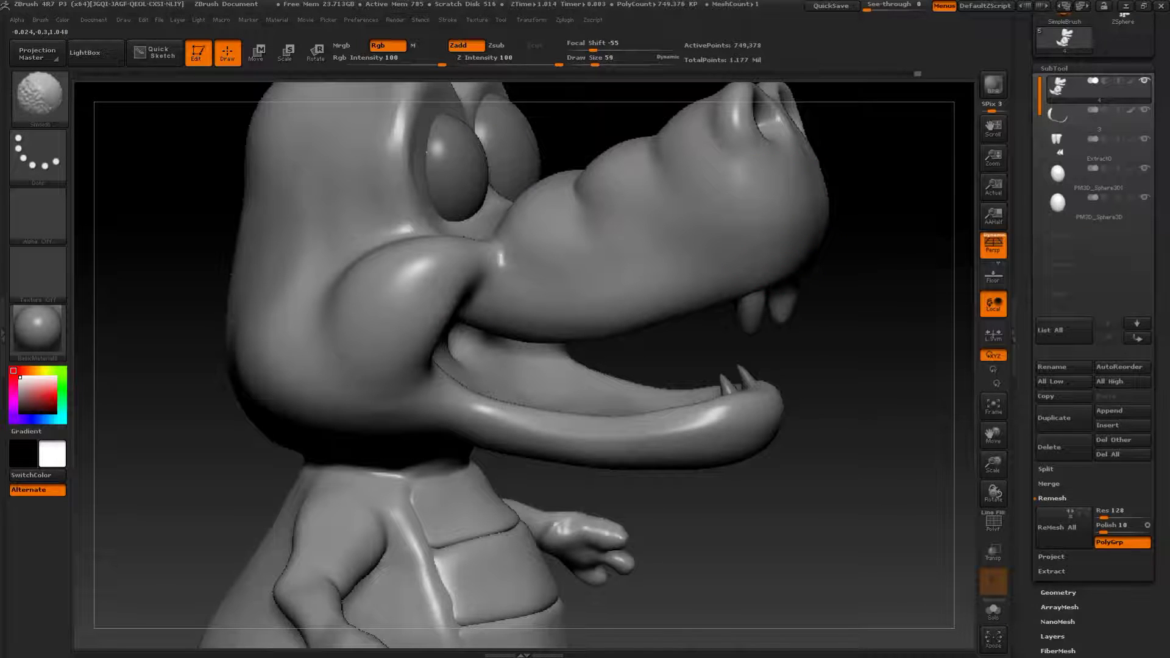
pyautogui.keyDown('alt'); pyautogui.moveTo(890, 196); pyautogui.dragTo(858, 308); pyautogui.keyUp('alt')
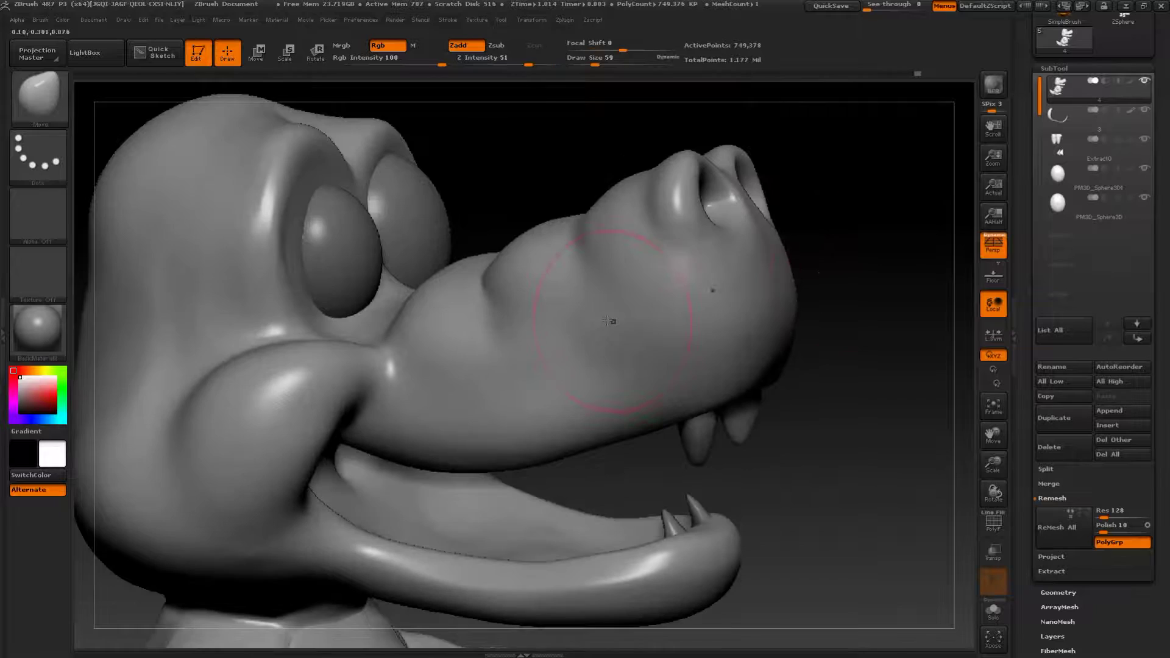
pyautogui.moveTo(844, 226); pyautogui.dragTo(886, 241)
pyautogui.keyDown('shift'); pyautogui.moveTo(527, 247); pyautogui.dragTo(503, 280); pyautogui.keyUp('shift')
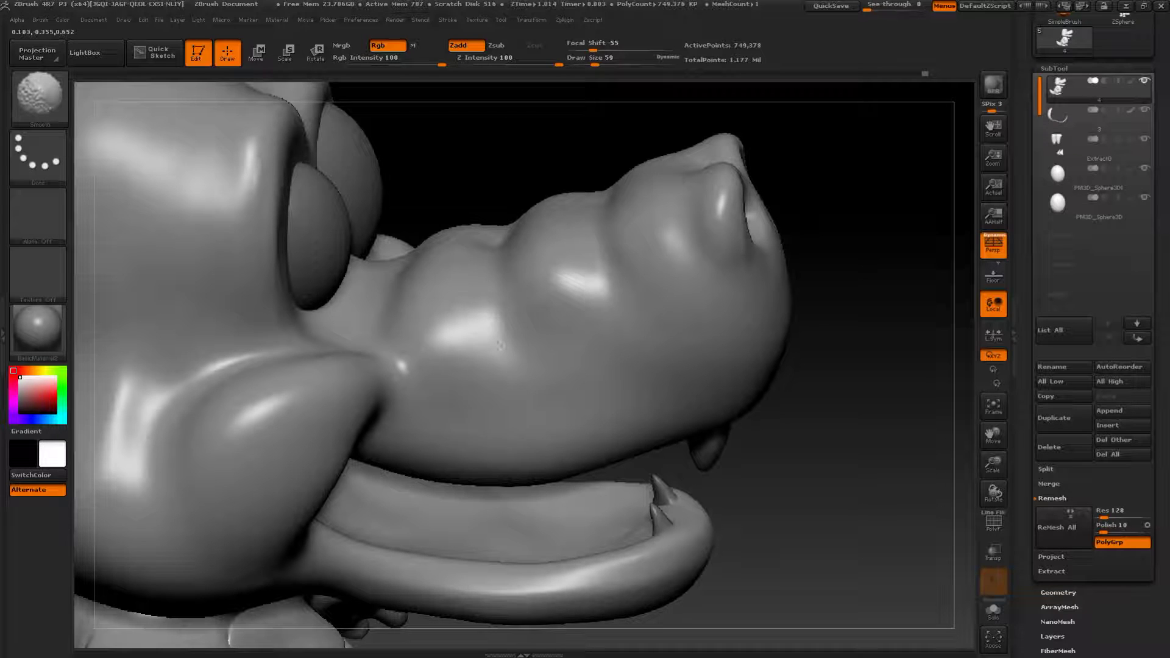
# - Smooth the side and back of the head at draw size 59
pyautogui.moveTo(772, 418)
pyautogui.keyDown('alt'); pyautogui.mouseDown()
pyautogui.moveTo(774, 298)
pyautogui.moveTo(846, 243)
pyautogui.moveTo(846, 268)
pyautogui.mouseUp(); pyautogui.keyUp('alt')
pyautogui.moveTo(847, 268); pyautogui.dragTo(902, 268)
pyautogui.press('shift')
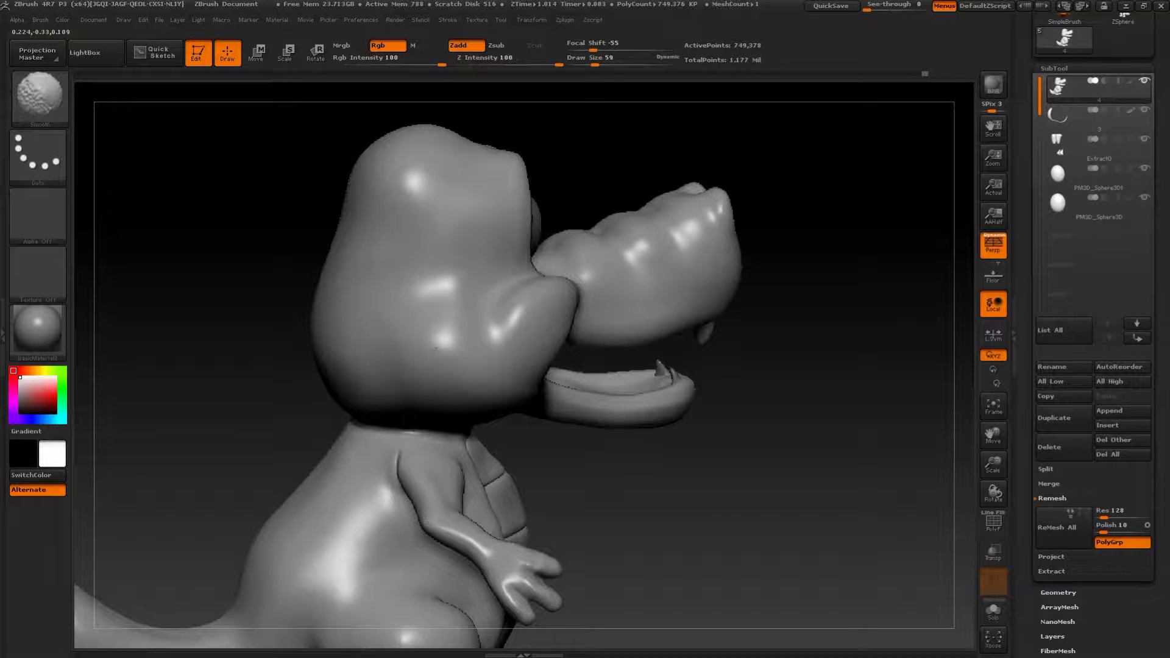
pyautogui.moveTo(715, 496)
pyautogui.mouseDown()
pyautogui.moveTo(557, 335)
pyautogui.moveTo(478, 278)
pyautogui.mouseUp()
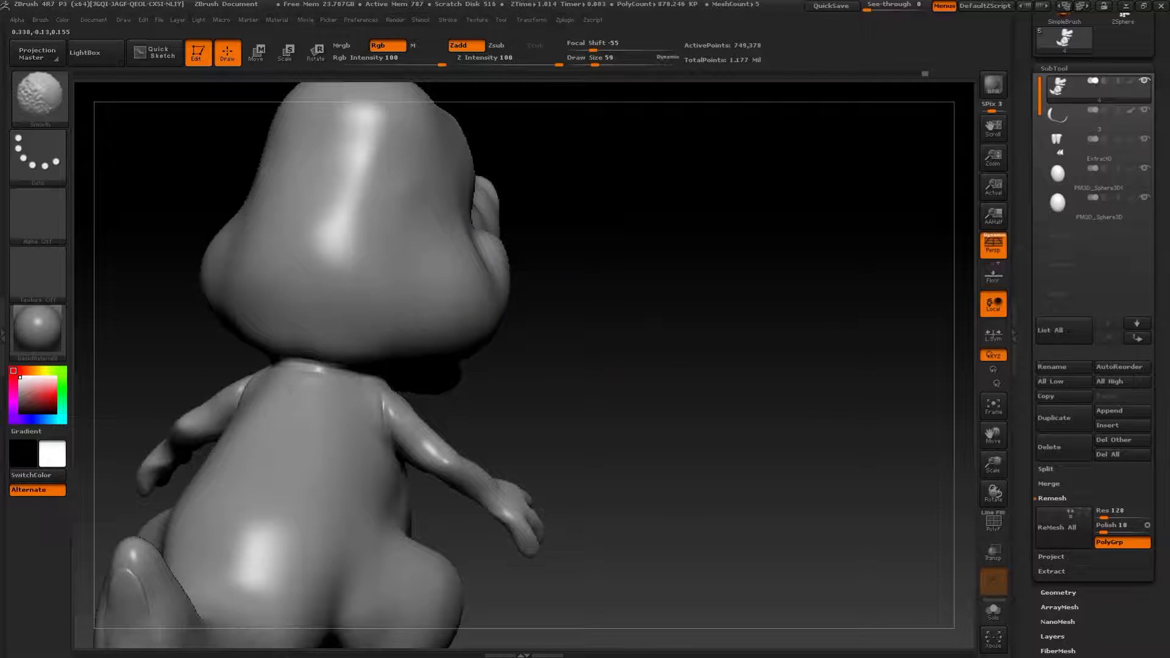
pyautogui.moveTo(605, 449)
pyautogui.mouseDown()
pyautogui.moveTo(713, 425)
pyautogui.moveTo(594, 436)
pyautogui.moveTo(628, 439)
pyautogui.mouseUp()
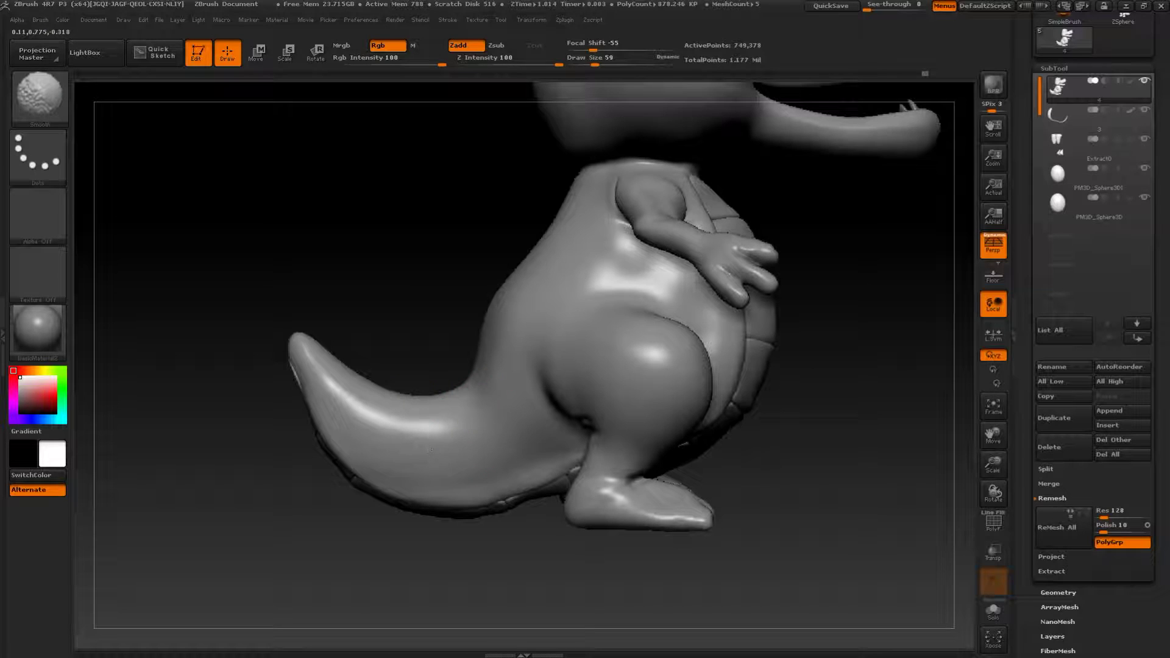
# - Refine the area where the tail base meets the leg with the Move brush at draw size 59
pyautogui.moveTo(488, 571)
pyautogui.keyDown('alt'); pyautogui.mouseDown()
pyautogui.moveTo(538, 318)
pyautogui.moveTo(533, 406)
pyautogui.mouseUp(); pyautogui.keyUp('alt')
pyautogui.moveTo(596, 360); pyautogui.dragTo(599, 342)
pyautogui.moveTo(580, 445); pyautogui.dragTo(583, 393)
pyautogui.moveTo(552, 464); pyautogui.dragTo(609, 445)
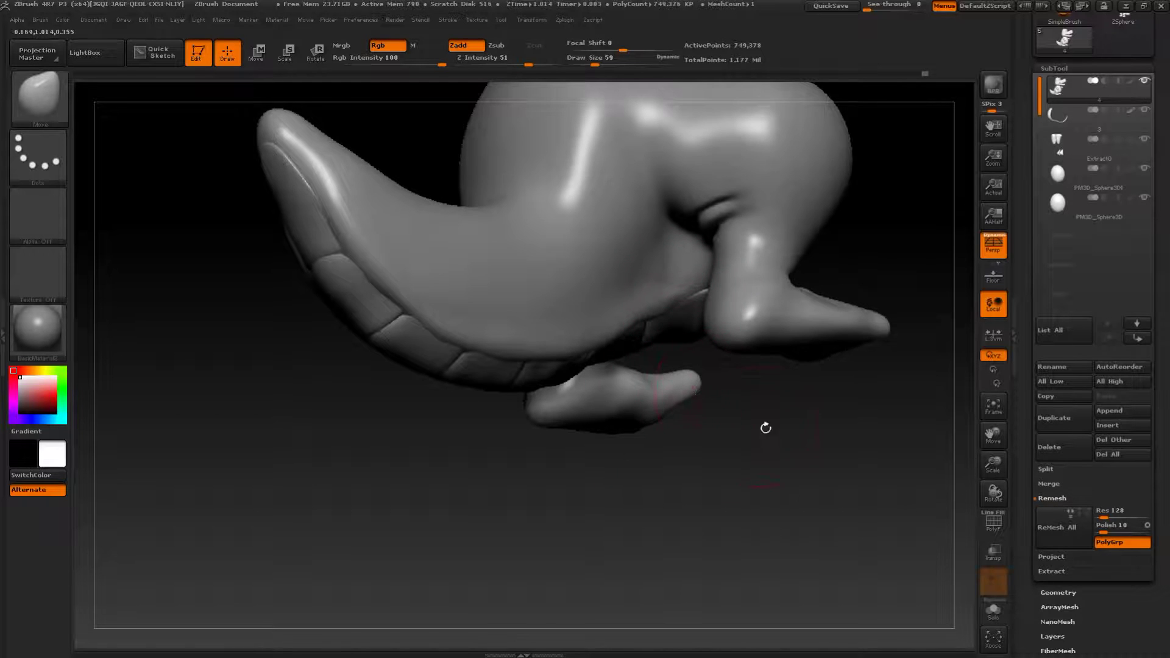
pyautogui.moveTo(776, 439); pyautogui.dragTo(775, 284)
pyautogui.moveTo(773, 370)
pyautogui.mouseDown()
pyautogui.moveTo(782, 438)
pyautogui.moveTo(660, 328)
pyautogui.mouseUp()
# - Adjust the border of the tail's underside plates near the foot with the Move brush at draw size 41 and smooth it
pyautogui.press('s')
pyautogui.moveTo(659, 328); pyautogui.dragTo(653, 313)
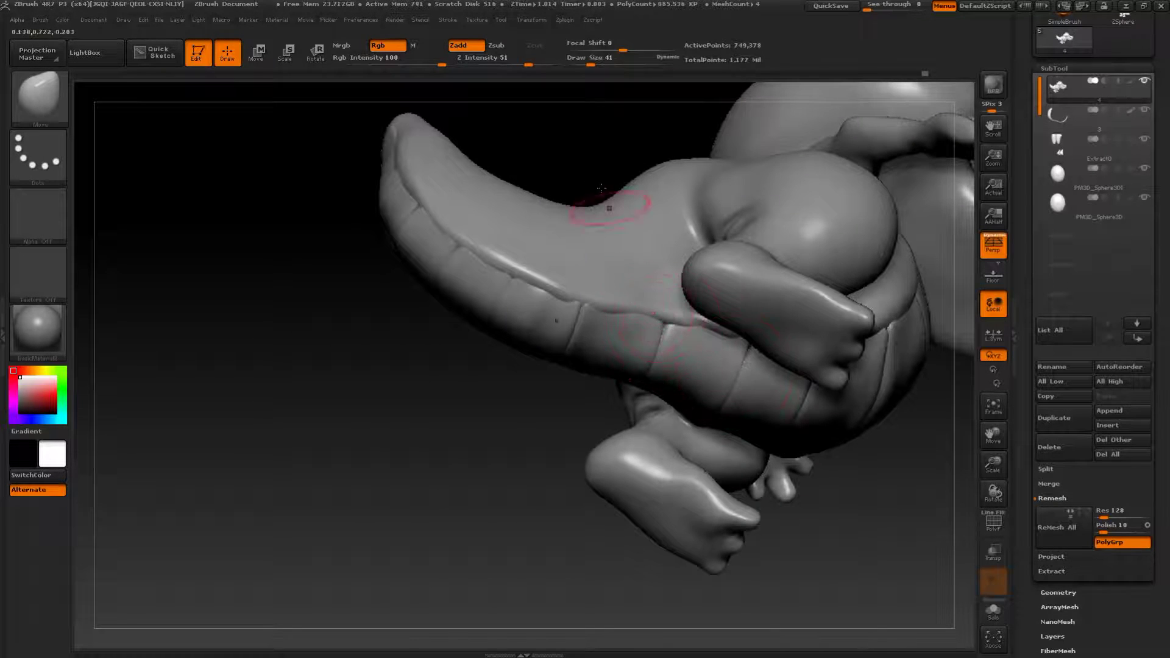
pyautogui.moveTo(601, 188); pyautogui.dragTo(593, 299)
pyautogui.moveTo(454, 416); pyautogui.dragTo(450, 373)
pyautogui.keyDown('shift'); pyautogui.moveTo(659, 323); pyautogui.dragTo(688, 328); pyautogui.keyUp('shift')
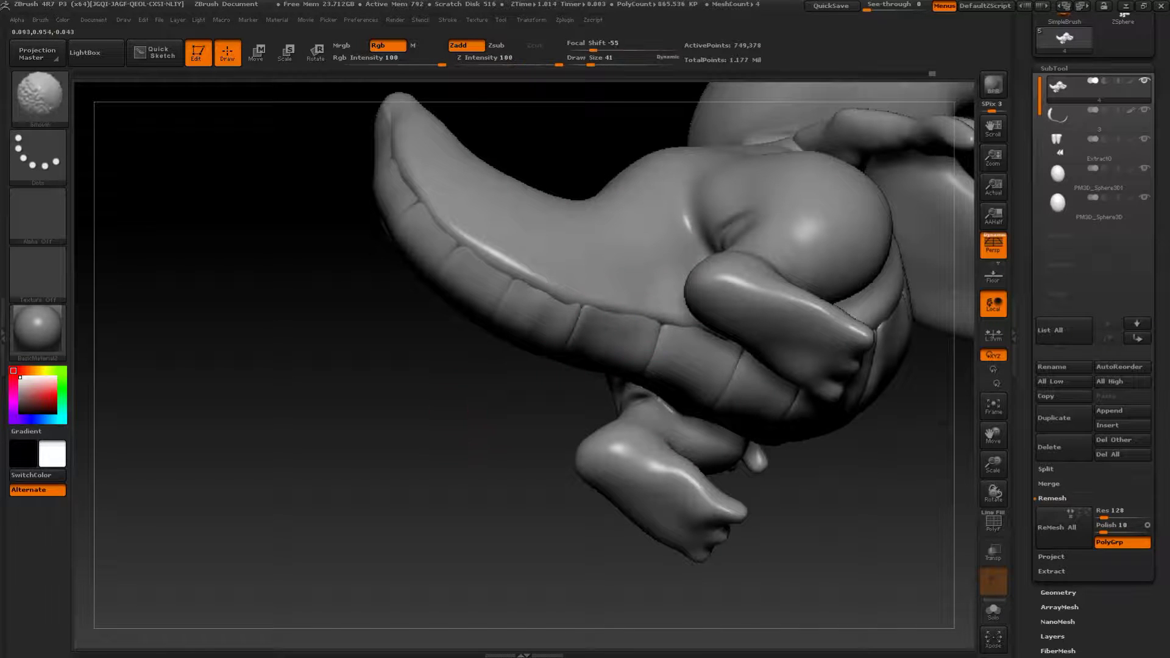
pyautogui.moveTo(495, 369)
pyautogui.mouseDown()
pyautogui.moveTo(604, 305)
pyautogui.moveTo(598, 293)
pyautogui.mouseUp()
# - Reshape the plate edges on the underside of the tail toward the tip with the Move brush at draw size 41
pyautogui.moveTo(442, 445)
pyautogui.mouseDown()
pyautogui.moveTo(413, 412)
pyautogui.moveTo(317, 393)
pyautogui.mouseUp()
pyautogui.moveTo(616, 228)
pyautogui.mouseDown()
pyautogui.moveTo(693, 217)
pyautogui.moveTo(628, 270)
pyautogui.mouseUp()
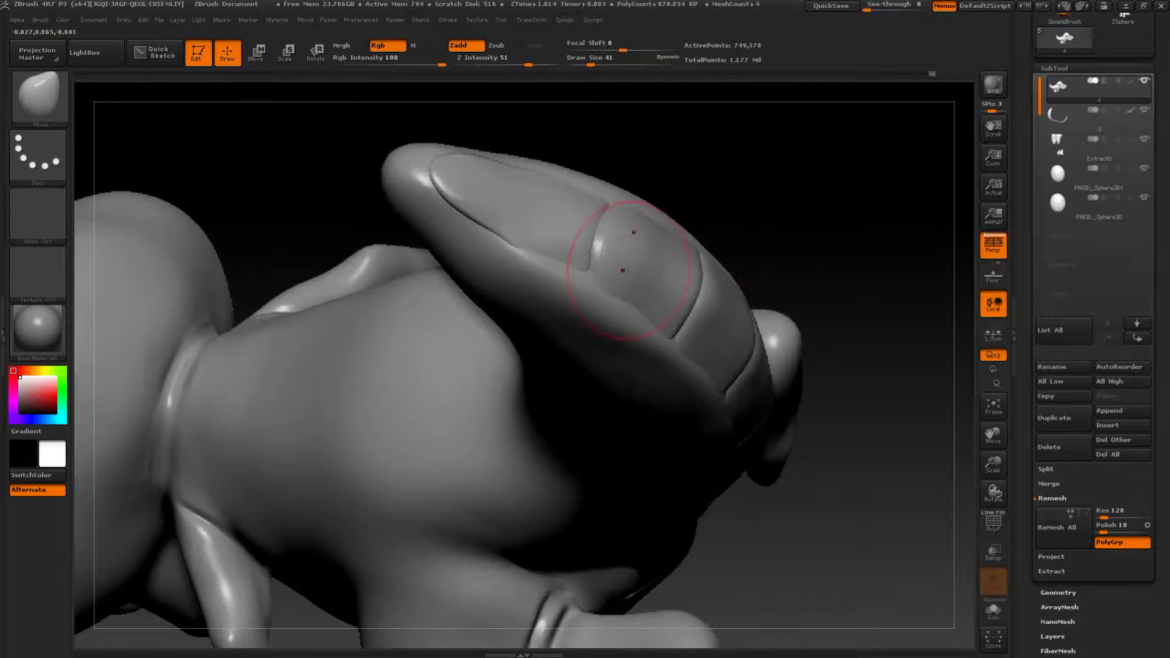
pyautogui.moveTo(714, 217); pyautogui.dragTo(633, 244)
pyautogui.moveTo(752, 183); pyautogui.dragTo(689, 193)
pyautogui.moveTo(554, 264); pyautogui.dragTo(562, 271)
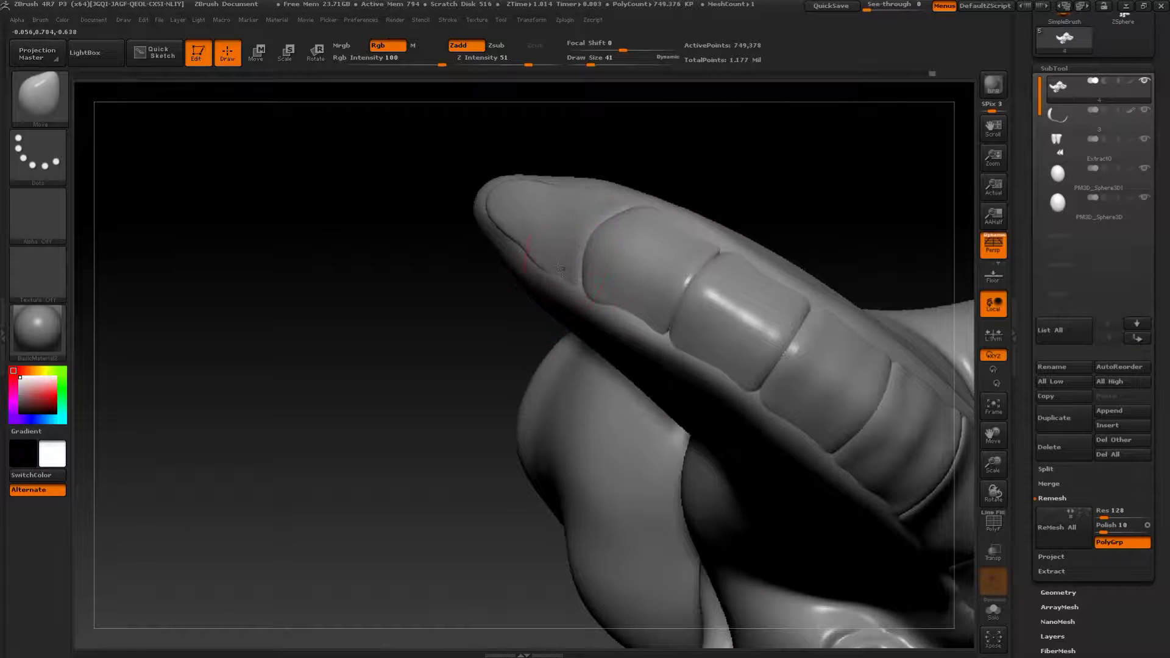
pyautogui.moveTo(476, 377); pyautogui.dragTo(610, 314)
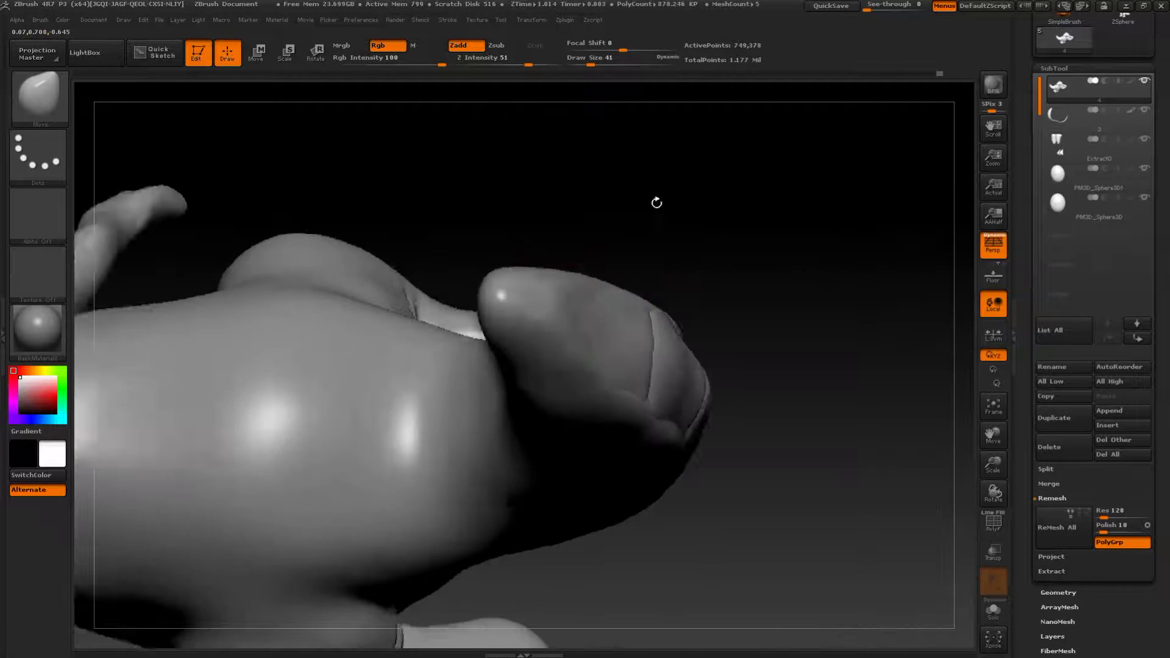
# - Reshape the tail tip with the Move brush at draw sizes 65 and 29, following up with smoothing
pyautogui.press('s')
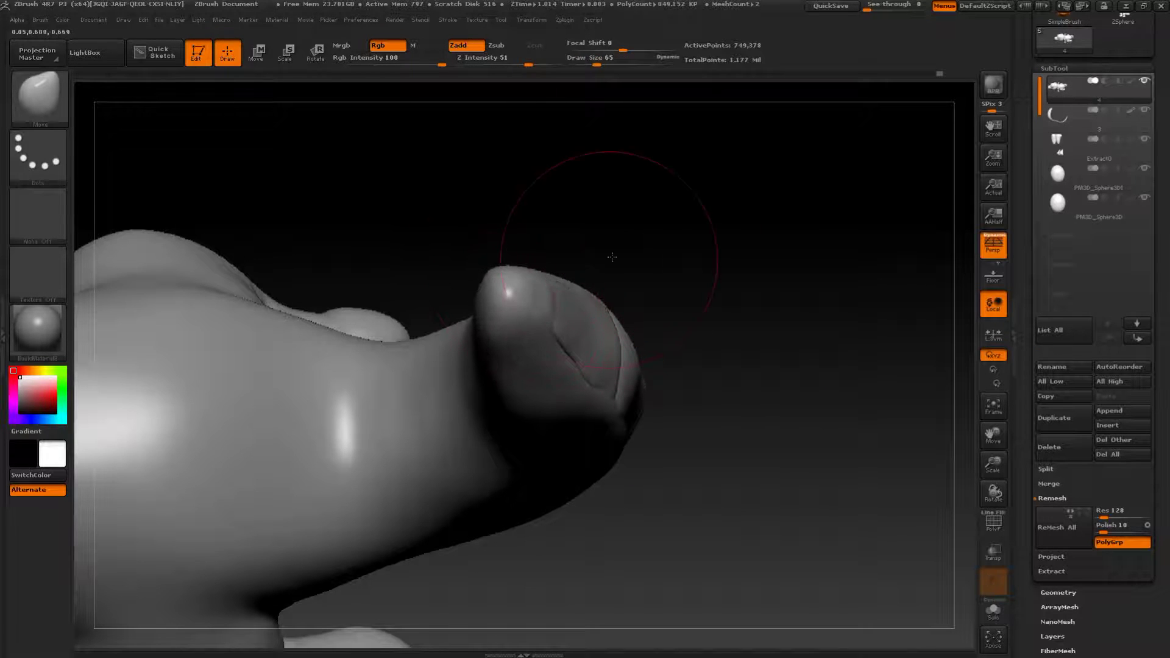
pyautogui.moveTo(612, 257); pyautogui.dragTo(600, 263)
pyautogui.press('s')
pyautogui.moveTo(568, 297); pyautogui.dragTo(558, 297)
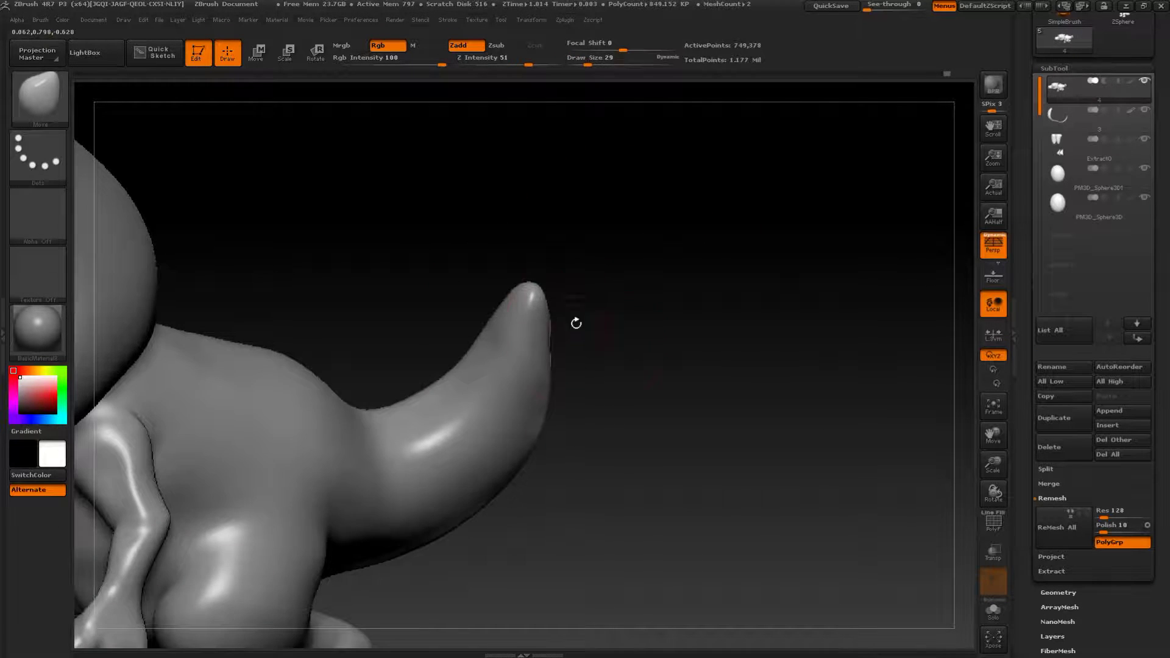
pyautogui.moveTo(575, 321); pyautogui.dragTo(536, 326)
pyautogui.press('shift')
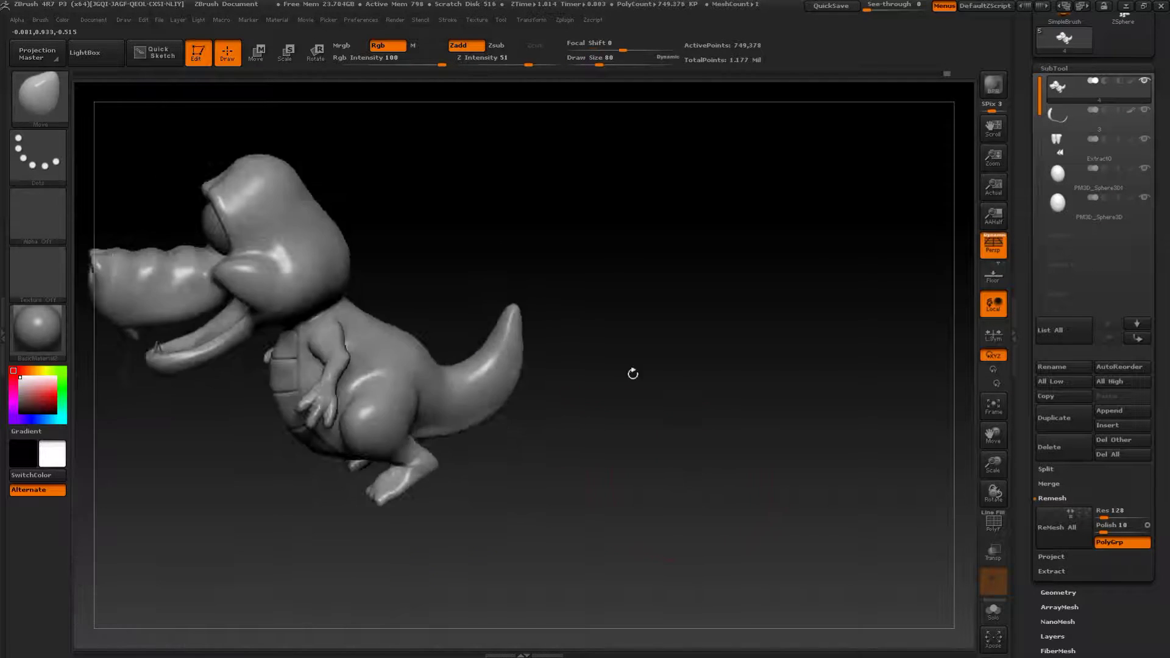
# - Carve the crease between the back of the thigh and the body with the Standard brush at draw size 35, cutting inward
pyautogui.moveTo(632, 374)
pyautogui.mouseDown()
pyautogui.moveTo(692, 392)
pyautogui.moveTo(671, 363)
pyautogui.mouseUp()
pyautogui.keyDown('alt'); pyautogui.moveTo(605, 265); pyautogui.dragTo(801, 306); pyautogui.keyUp('alt')
pyautogui.moveTo(802, 307)
pyautogui.mouseDown()
pyautogui.moveTo(836, 340)
pyautogui.moveTo(807, 315)
pyautogui.mouseUp()
pyautogui.keyDown('shift'); pyautogui.moveTo(524, 415); pyautogui.dragTo(523, 360); pyautogui.keyUp('shift')
pyautogui.press('b')
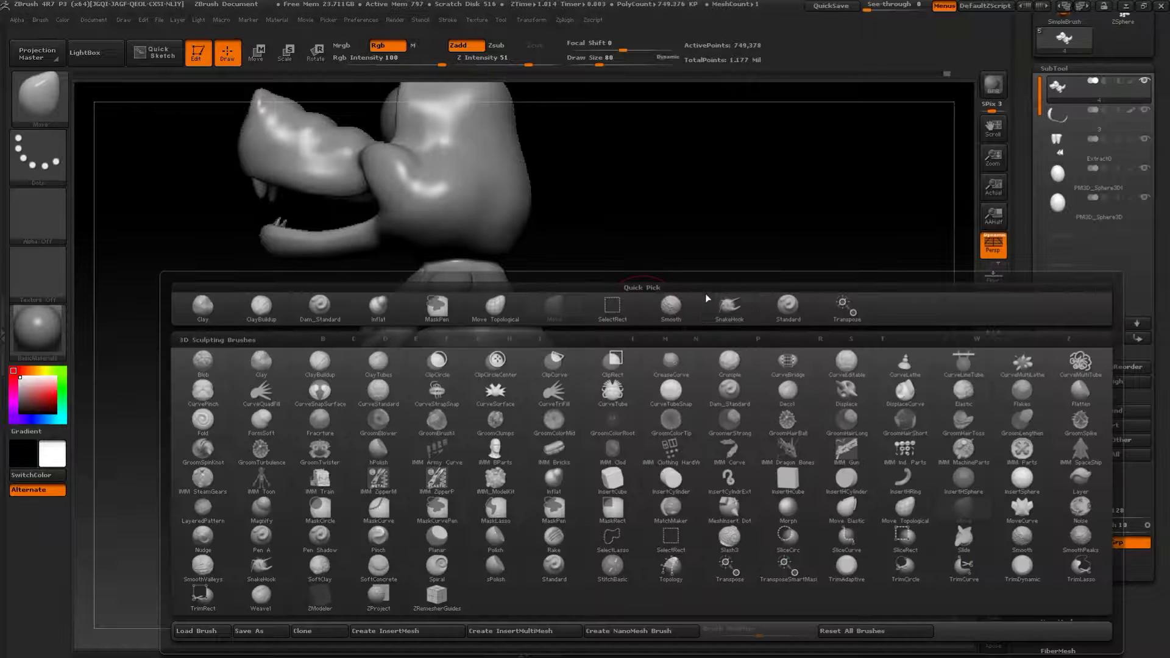
pyautogui.click(790, 310)
pyautogui.moveTo(783, 256)
pyautogui.mouseDown()
pyautogui.moveTo(765, 246)
pyautogui.moveTo(741, 259)
pyautogui.mouseUp()
pyautogui.keyDown('alt'); pyautogui.moveTo(740, 259); pyautogui.dragTo(756, 381); pyautogui.keyUp('alt')
pyautogui.press('s')
pyautogui.moveTo(514, 444); pyautogui.dragTo(502, 442)
pyautogui.keyDown('alt'); pyautogui.moveTo(500, 397); pyautogui.dragTo(495, 483); pyautogui.keyUp('alt')
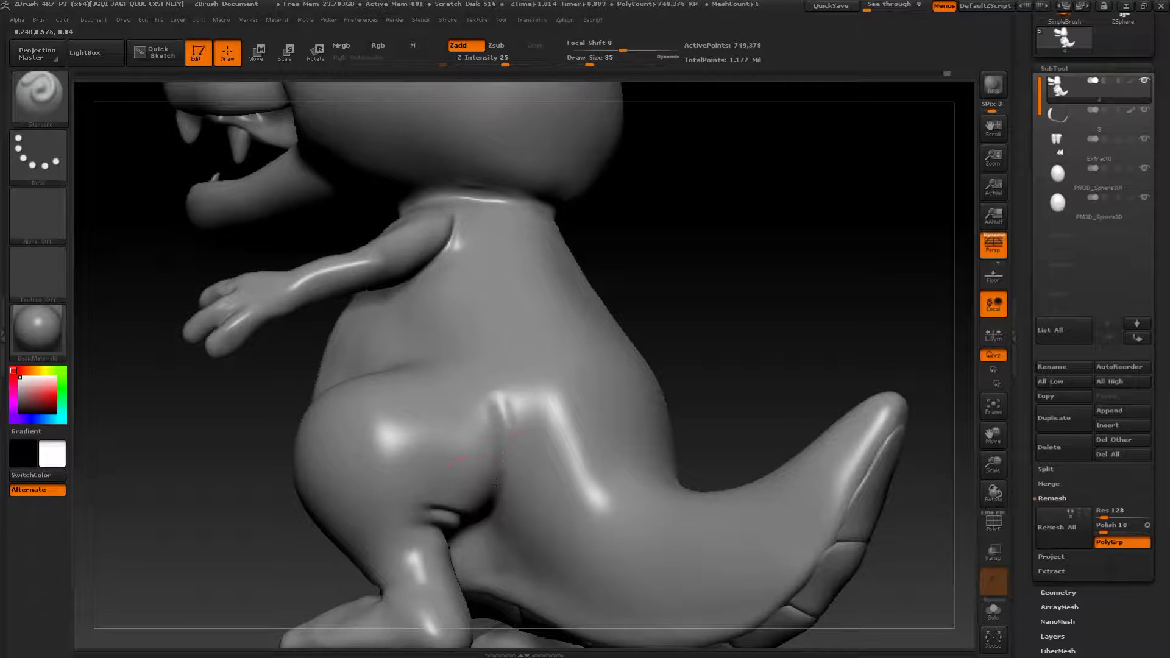
pyautogui.moveTo(668, 343); pyautogui.dragTo(701, 349)
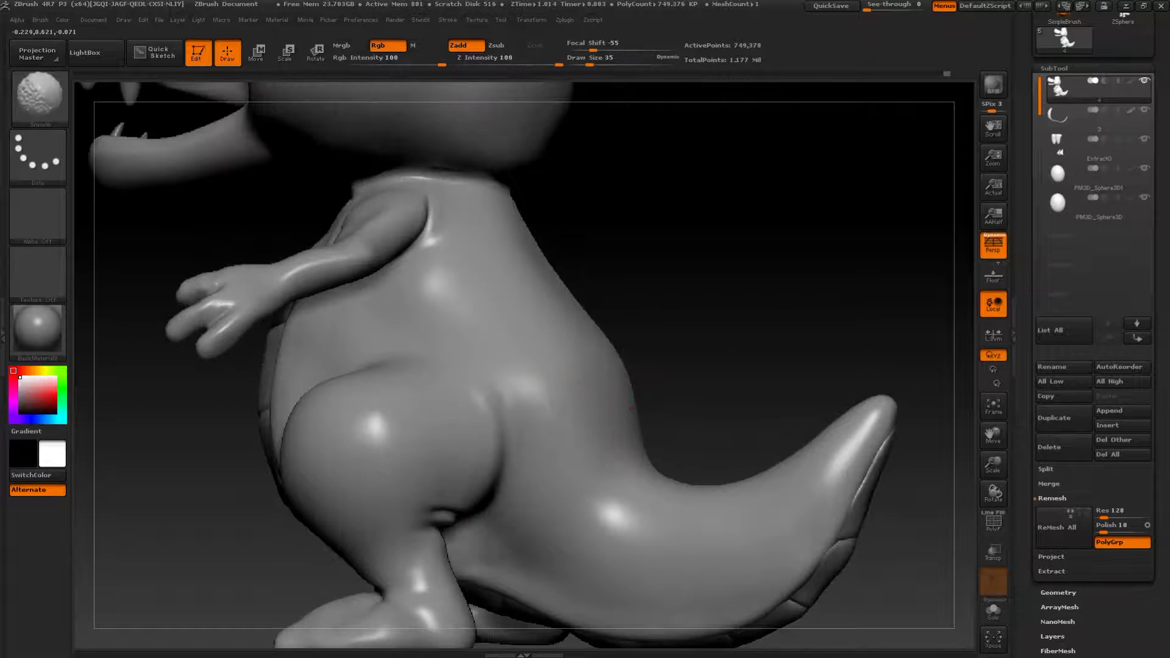
pyautogui.keyDown('alt'); pyautogui.moveTo(502, 392); pyautogui.dragTo(493, 456); pyautogui.keyUp('alt')
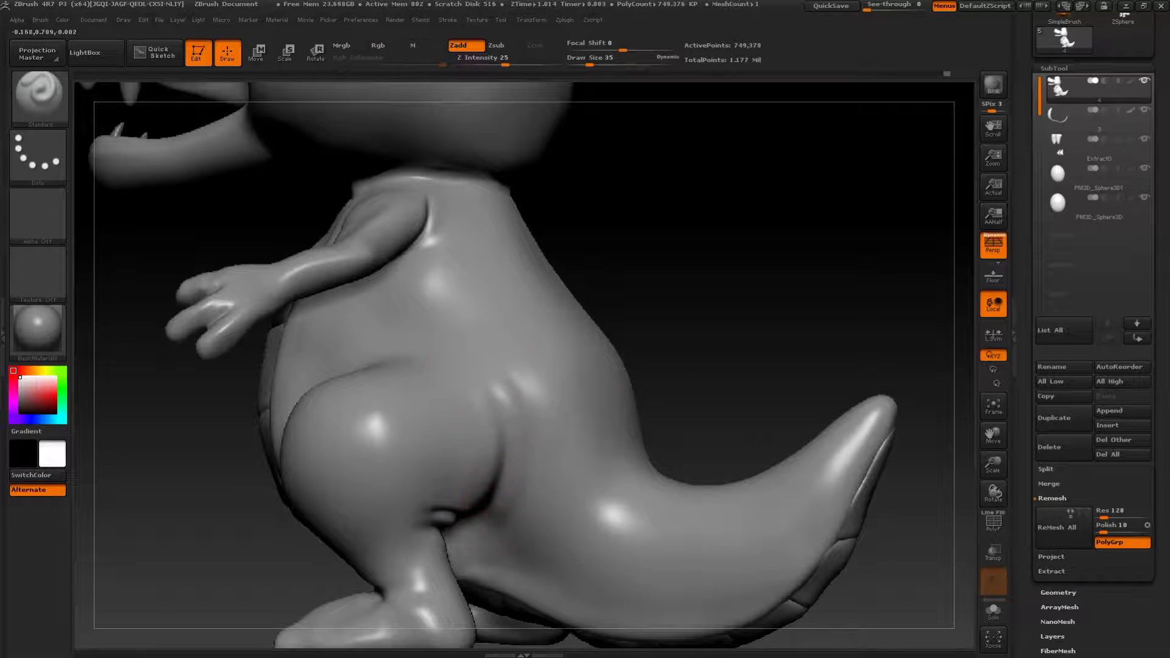
# - Smooth the crease behind the thigh and sculpt a fold across the top of the tail base with the Standard brush at draw size 22
pyautogui.moveTo(479, 511)
pyautogui.keyDown('shift'); pyautogui.mouseDown()
pyautogui.moveTo(495, 529)
pyautogui.moveTo(496, 487)
pyautogui.mouseUp(); pyautogui.keyUp('shift')
pyautogui.moveTo(747, 368)
pyautogui.mouseDown()
pyautogui.moveTo(739, 444)
pyautogui.moveTo(759, 386)
pyautogui.mouseUp()
pyautogui.moveTo(678, 445)
pyautogui.mouseDown()
pyautogui.moveTo(628, 485)
pyautogui.moveTo(621, 479)
pyautogui.moveTo(645, 454)
pyautogui.mouseUp()
pyautogui.moveTo(728, 406)
pyautogui.mouseDown()
pyautogui.moveTo(813, 322)
pyautogui.moveTo(696, 417)
pyautogui.moveTo(702, 436)
pyautogui.mouseUp()
pyautogui.moveTo(780, 390); pyautogui.dragTo(701, 384)
pyautogui.press('s')
pyautogui.click(707, 382)
pyautogui.moveTo(792, 371); pyautogui.dragTo(670, 374)
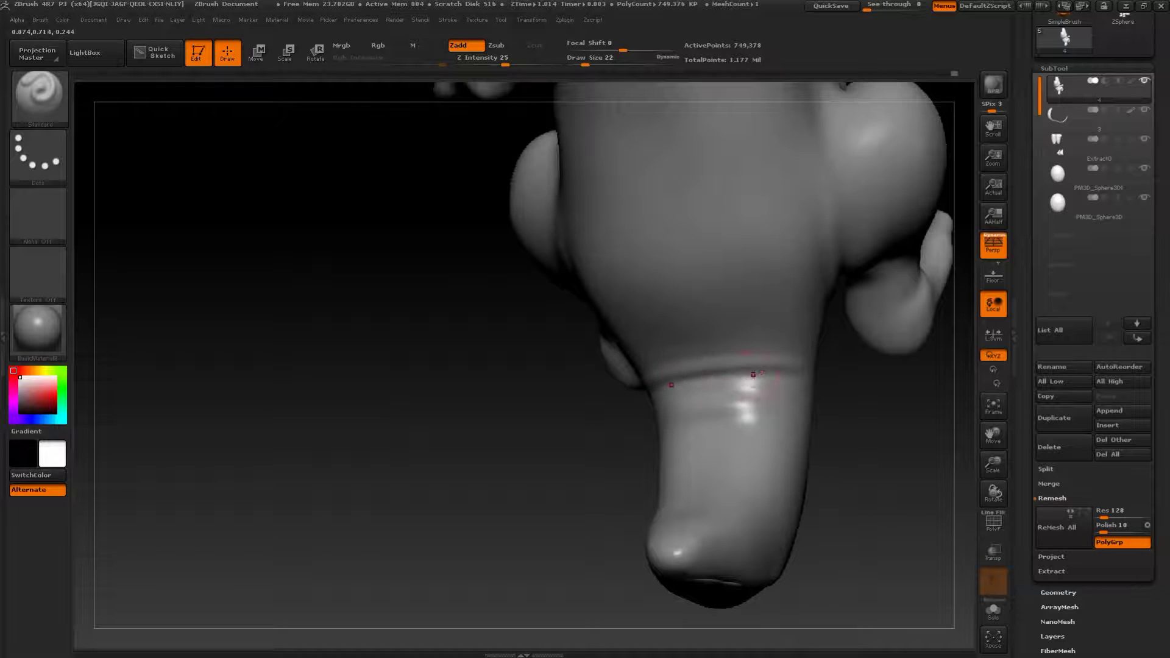
pyautogui.moveTo(836, 410); pyautogui.dragTo(854, 373)
pyautogui.press('s')
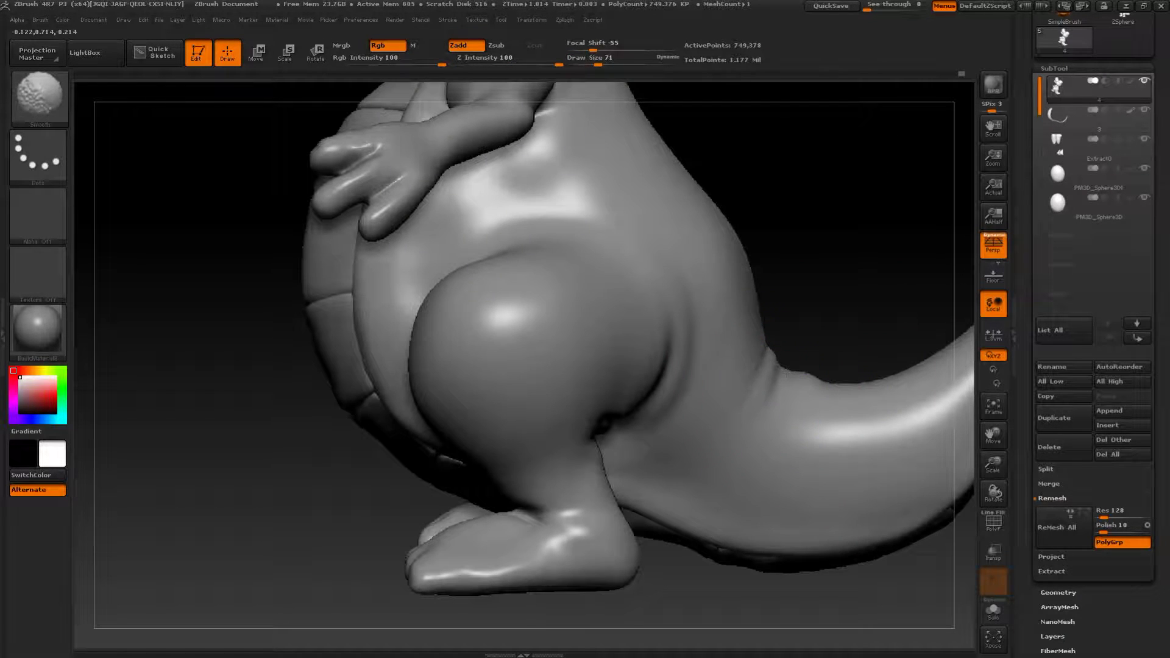
pyautogui.moveTo(862, 316)
pyautogui.keyDown('alt'); pyautogui.mouseDown()
pyautogui.moveTo(726, 246)
pyautogui.moveTo(778, 253)
pyautogui.moveTo(780, 226)
pyautogui.mouseUp(); pyautogui.keyUp('alt')
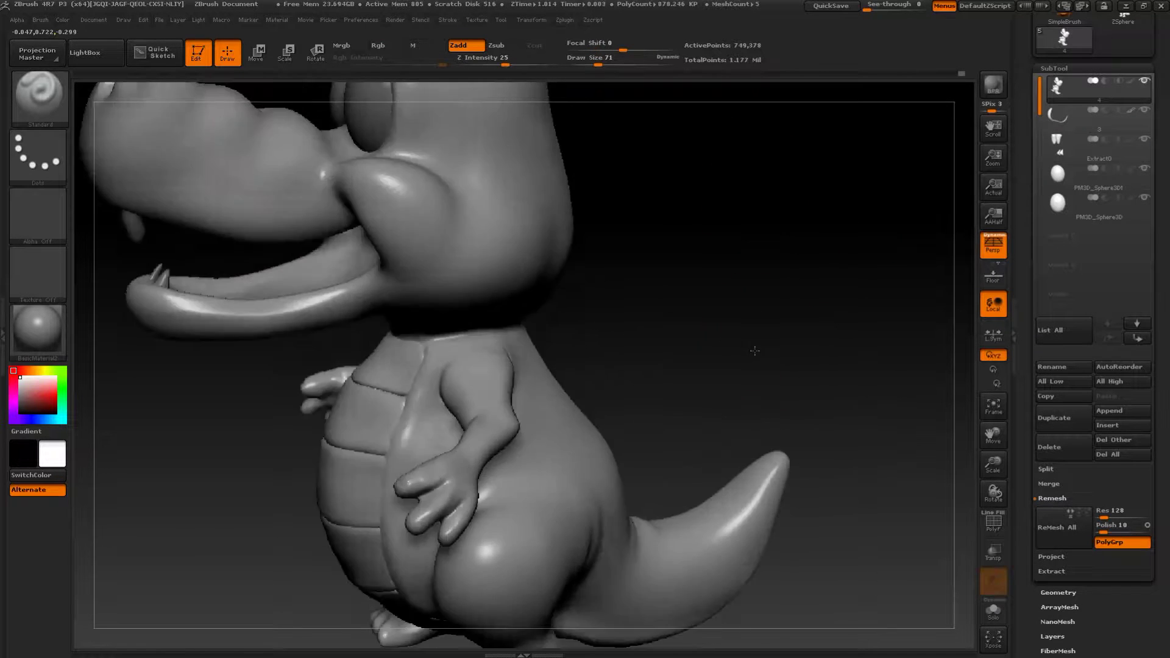
# - Reshape the top of the snout around the nostrils with the Move brush at draw size 27
pyautogui.moveTo(670, 305); pyautogui.dragTo(795, 424)
pyautogui.moveTo(713, 271)
pyautogui.mouseDown()
pyautogui.moveTo(772, 321)
pyautogui.moveTo(814, 284)
pyautogui.moveTo(784, 251)
pyautogui.moveTo(865, 237)
pyautogui.mouseUp()
pyautogui.press('s')
pyautogui.click(642, 326)
pyautogui.moveTo(844, 339); pyautogui.dragTo(712, 313)
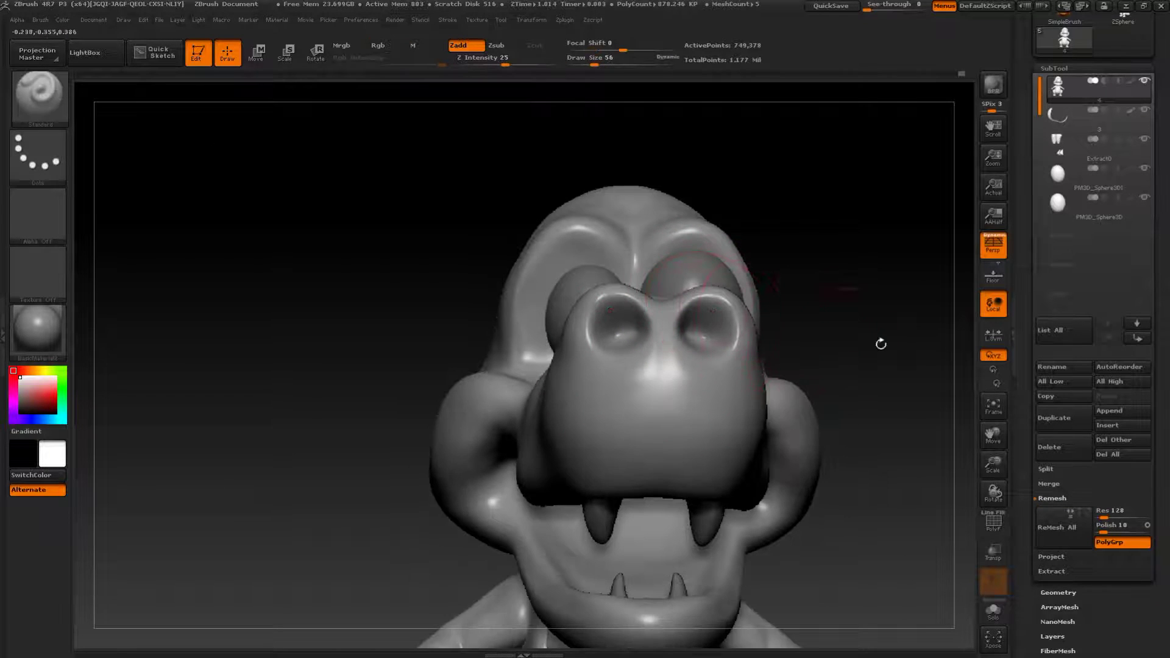
pyautogui.moveTo(793, 254); pyautogui.dragTo(814, 256)
pyautogui.keyDown('alt'); pyautogui.moveTo(814, 256); pyautogui.dragTo(817, 291); pyautogui.keyUp('alt')
pyautogui.press('b')
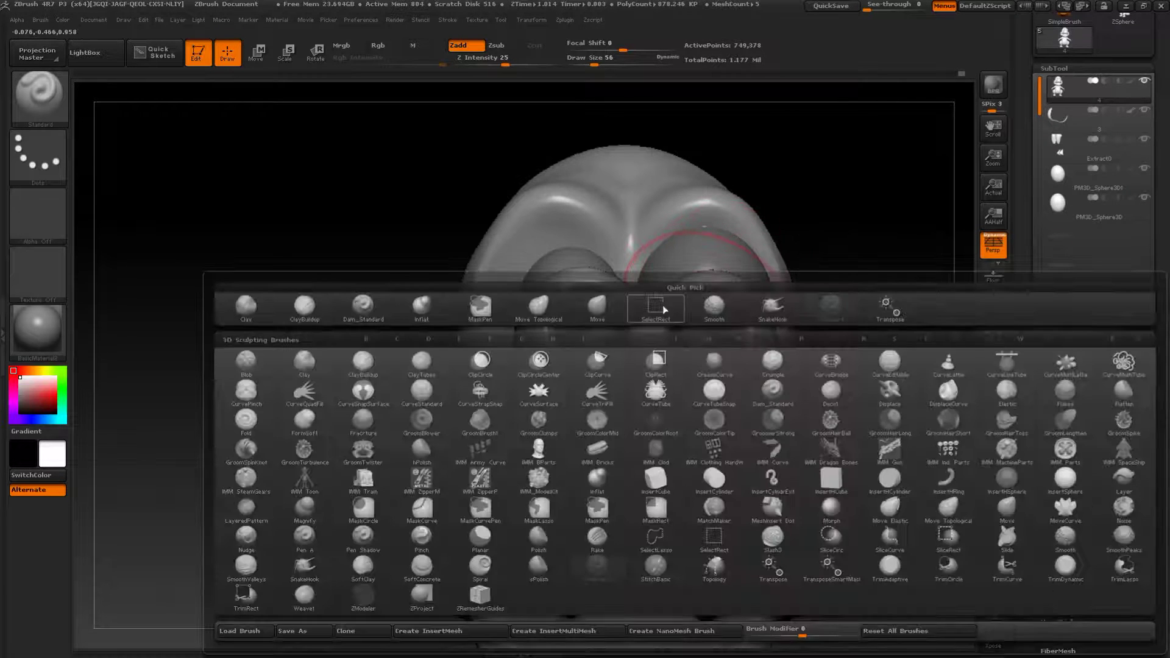
pyautogui.click(597, 305)
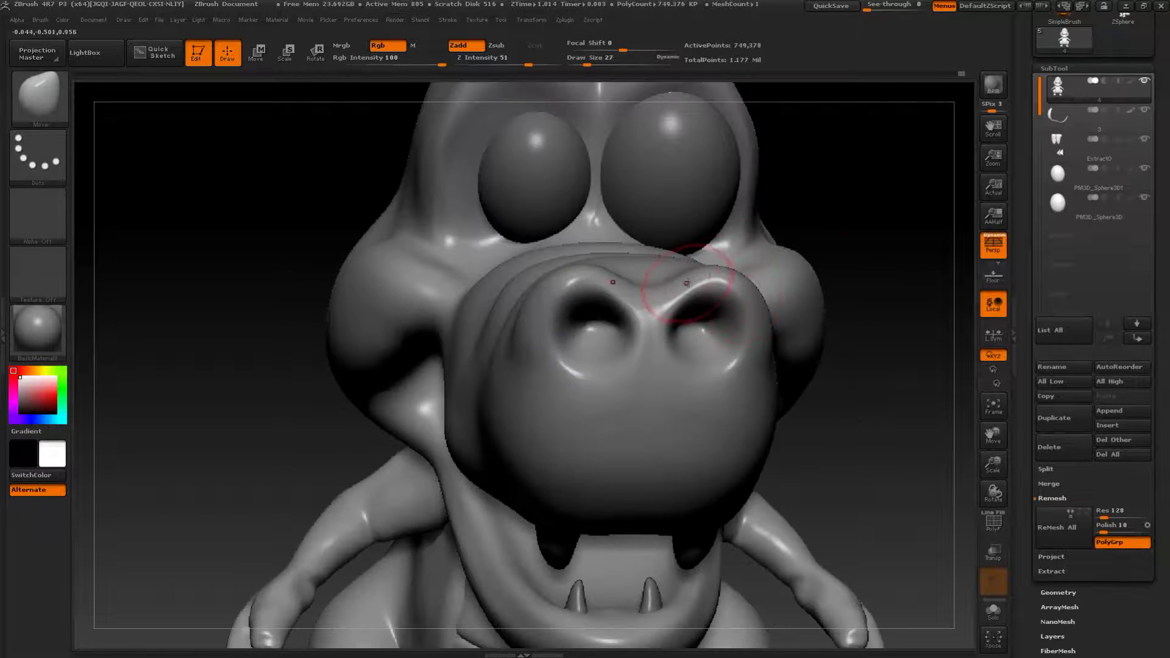
# - Thicken the nostril rims with the Inflat brush at draw size 27
pyautogui.press('b')
pyautogui.press('i')
pyautogui.press('n')
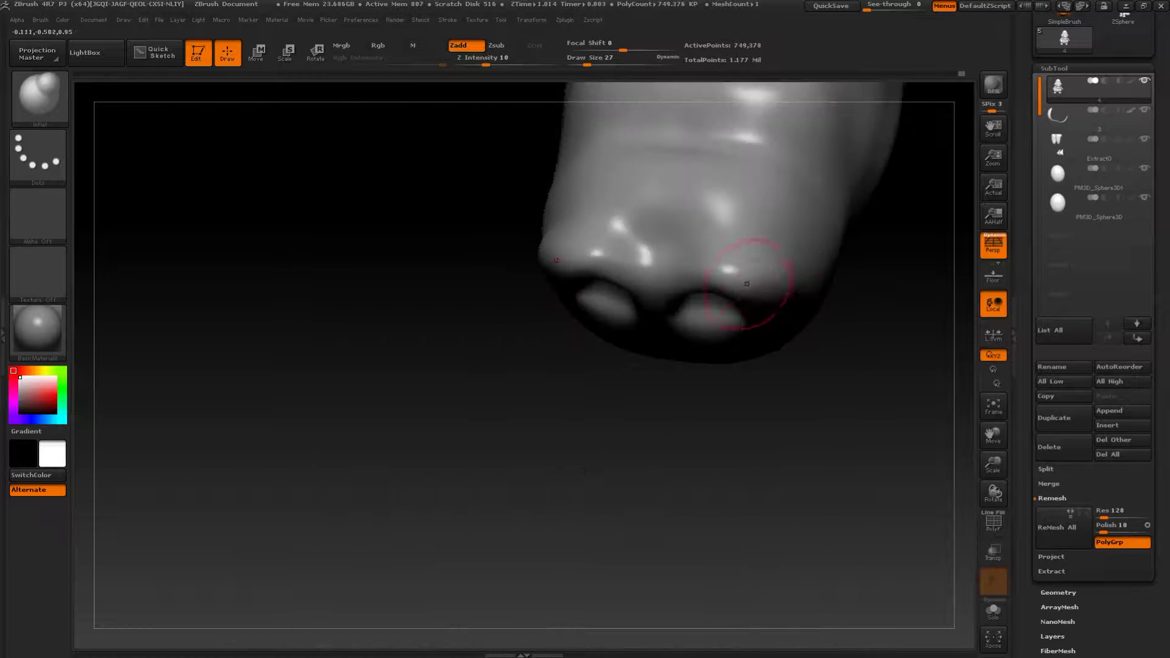
pyautogui.moveTo(750, 269); pyautogui.dragTo(663, 256)
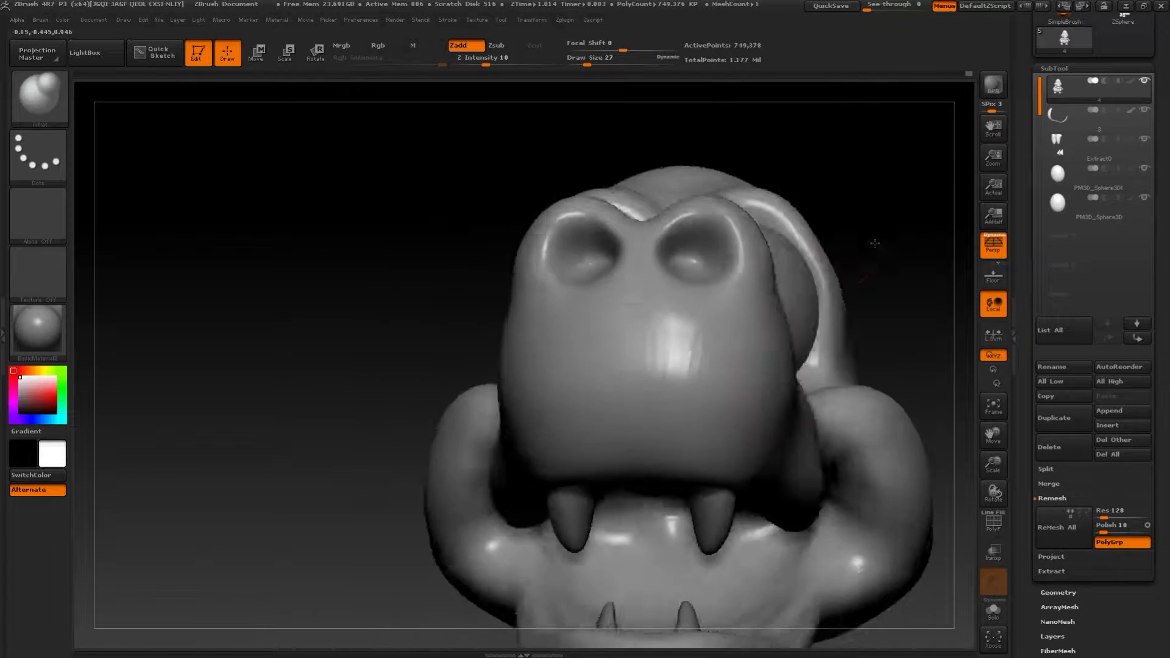
# - Refine the nostril openings and rims with the Move brush at draw sizes 44 and 29, finishing with the Standard brush at draw size 23
pyautogui.press('b')
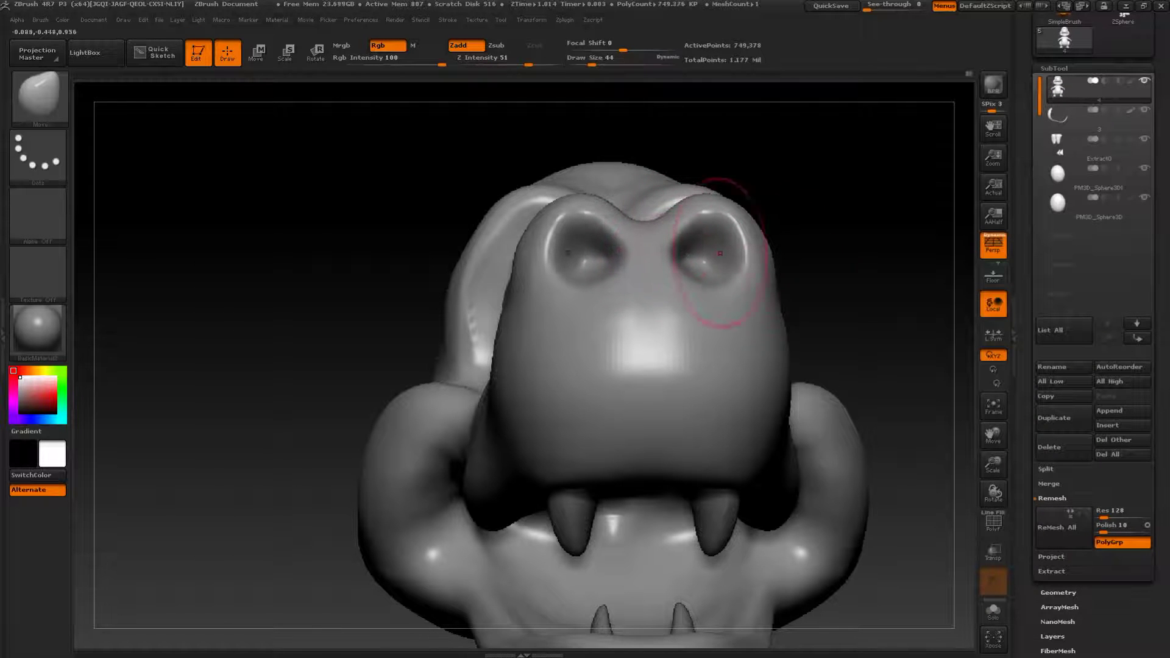
pyautogui.press('s')
pyautogui.moveTo(667, 263); pyautogui.dragTo(674, 239)
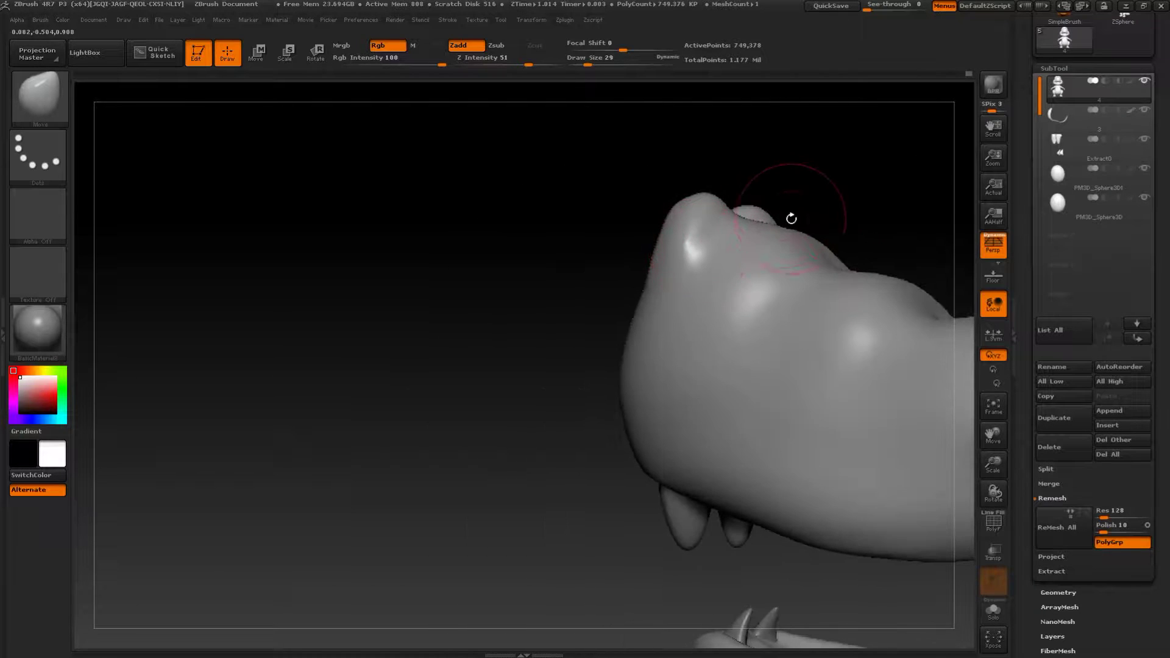
pyautogui.press('b')
pyautogui.click(810, 253)
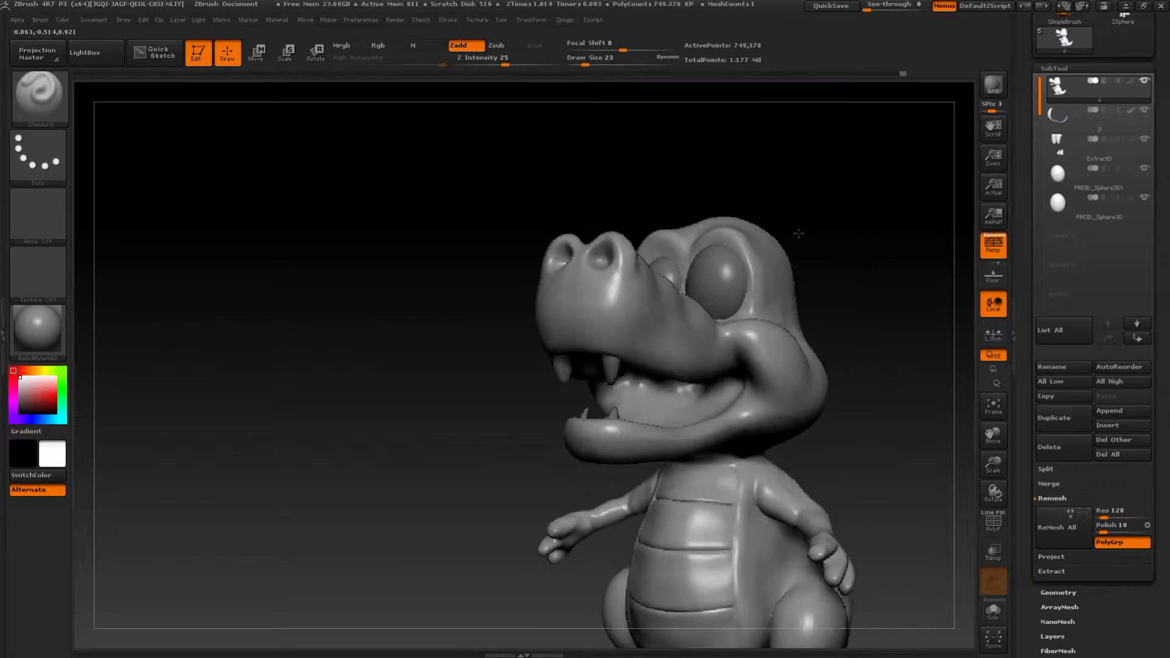
# - Isolate the lower jaw by hiding the rest of the head and body, the belly plates and the other subtools
pyautogui.moveTo(799, 233); pyautogui.dragTo(859, 371)
pyautogui.keyDown('alt'); pyautogui.moveTo(870, 442); pyautogui.dragTo(857, 378); pyautogui.keyUp('alt')
pyautogui.press('b')
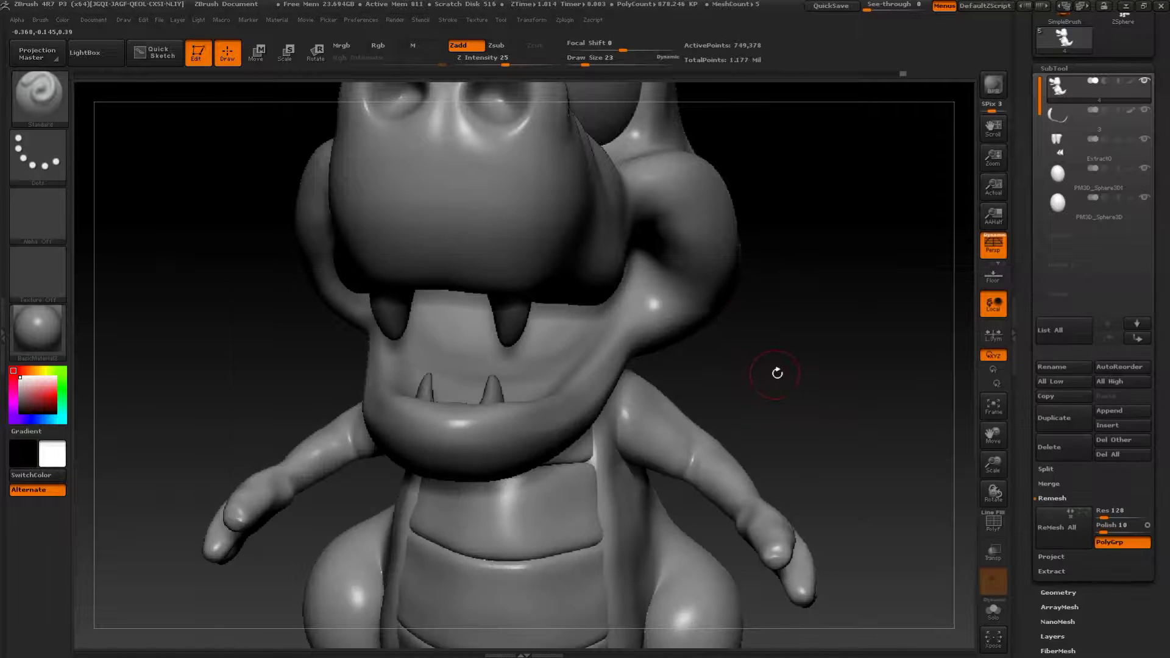
pyautogui.moveTo(777, 373); pyautogui.dragTo(349, 449)
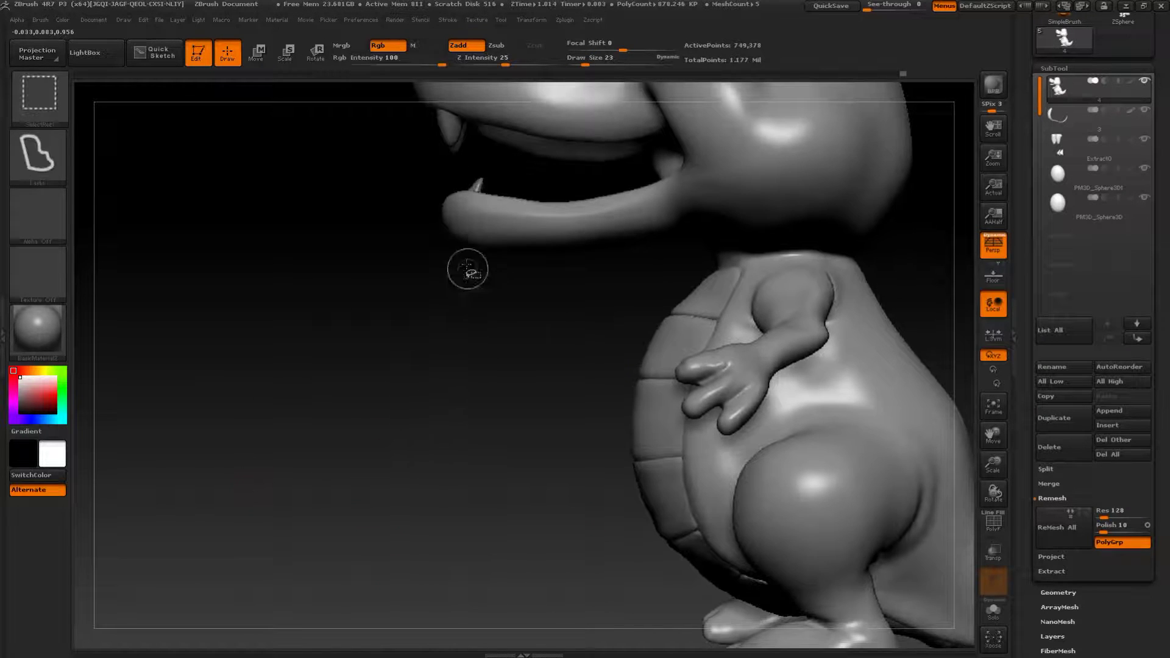
pyautogui.moveTo(588, 301)
pyautogui.keyDown('ctrl'); pyautogui.keyDown('shift'); pyautogui.mouseDown()
pyautogui.moveTo(387, 311)
pyautogui.moveTo(392, 190)
pyautogui.moveTo(739, 138)
pyautogui.moveTo(767, 176)
pyautogui.moveTo(752, 191)
pyautogui.mouseUp(); pyautogui.keyUp('shift'); pyautogui.keyUp('ctrl')
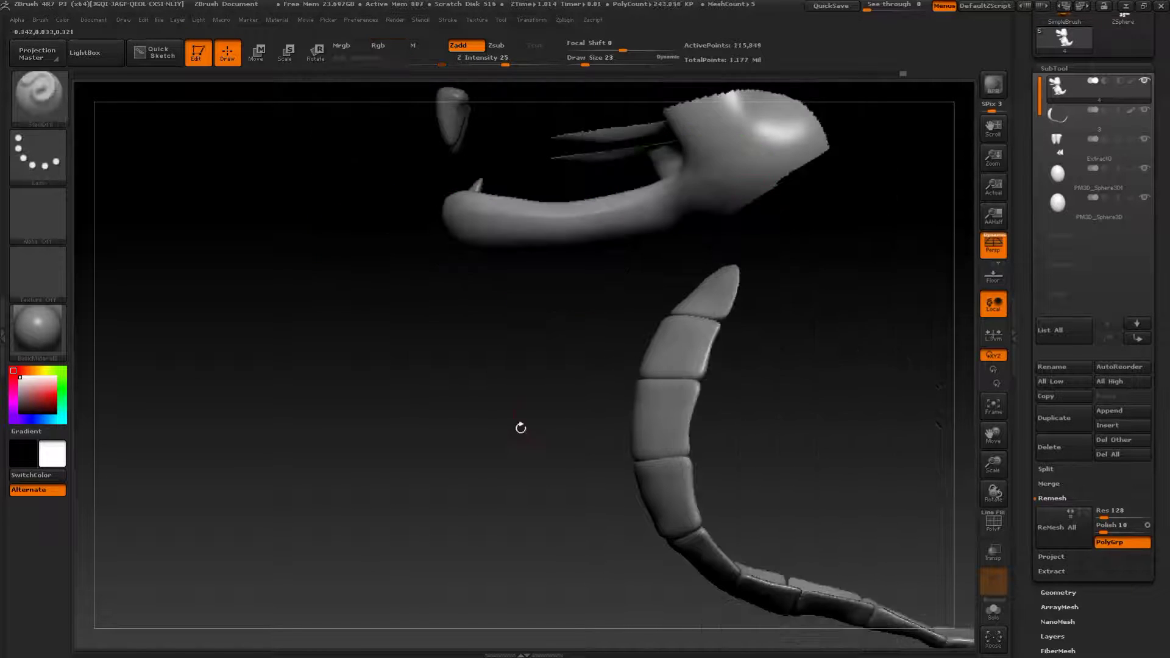
pyautogui.moveTo(784, 270); pyautogui.dragTo(884, 296)
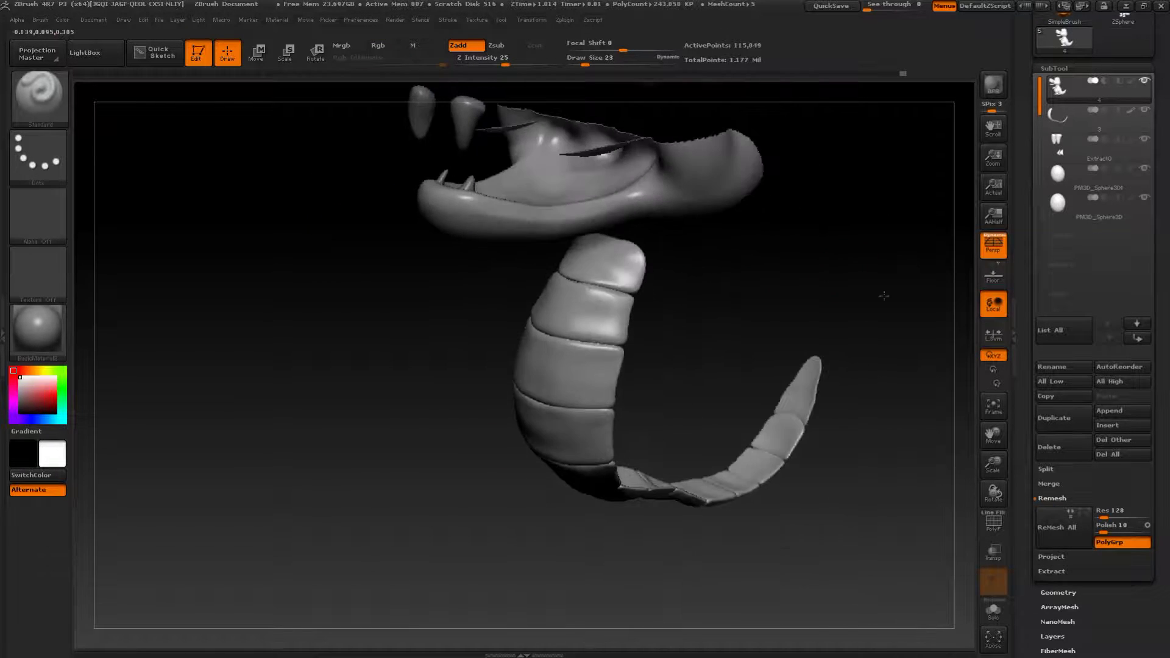
pyautogui.click(1145, 83)
pyautogui.keyDown('alt'); pyautogui.moveTo(776, 323); pyautogui.dragTo(664, 548); pyautogui.keyUp('alt')
pyautogui.moveTo(630, 181)
pyautogui.keyDown('ctrl'); pyautogui.keyDown('alt'); pyautogui.keyDown('shift'); pyautogui.mouseDown()
pyautogui.moveTo(475, 358)
pyautogui.moveTo(616, 358)
pyautogui.moveTo(760, 243)
pyautogui.mouseUp(); pyautogui.keyUp('shift'); pyautogui.keyUp('alt'); pyautogui.keyUp('ctrl')
pyautogui.moveTo(803, 164); pyautogui.dragTo(822, 200)
pyautogui.moveTo(749, 201)
pyautogui.keyDown('alt'); pyautogui.mouseDown()
pyautogui.moveTo(712, 409)
pyautogui.moveTo(751, 415)
pyautogui.mouseUp(); pyautogui.keyUp('alt')
# - Mask the floor of the mouth inside the lower jaw with the MaskPen brush at draw size 56
pyautogui.keyDown('ctrl'); pyautogui.moveTo(530, 253); pyautogui.dragTo(504, 318); pyautogui.keyUp('ctrl')
pyautogui.moveTo(630, 407); pyautogui.dragTo(583, 436)
pyautogui.press('s')
pyautogui.moveTo(499, 289); pyautogui.dragTo(510, 289)
pyautogui.moveTo(515, 277)
pyautogui.keyDown('ctrl'); pyautogui.mouseDown()
pyautogui.moveTo(497, 331)
pyautogui.moveTo(435, 395)
pyautogui.moveTo(452, 391)
pyautogui.mouseUp(); pyautogui.keyUp('ctrl')
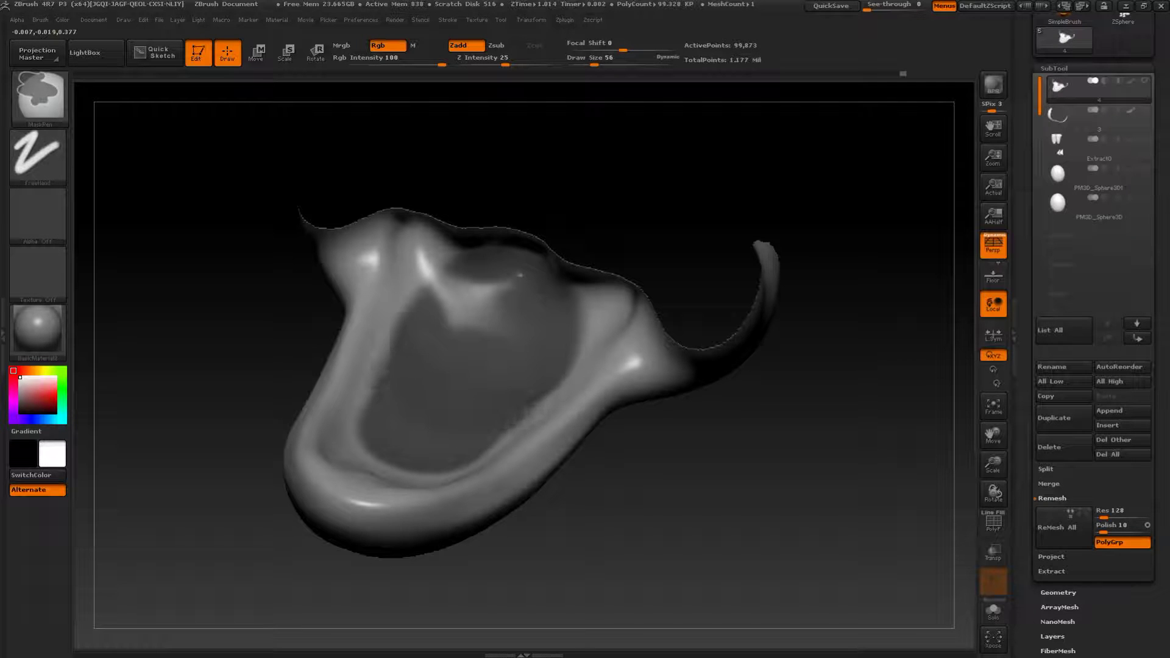
pyautogui.moveTo(663, 477)
pyautogui.mouseDown()
pyautogui.moveTo(656, 418)
pyautogui.moveTo(610, 449)
pyautogui.mouseUp()
pyautogui.press('s')
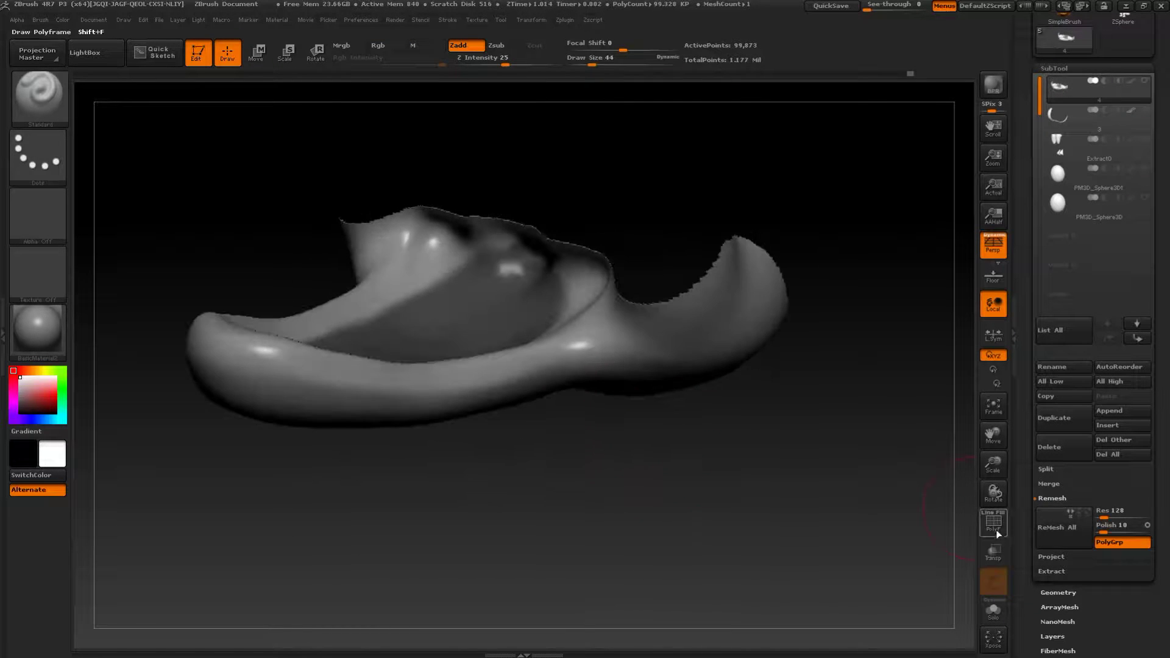
# - Try to extract the masked mouth floor at thickness 0.02 and examine the underside of the jaw
pyautogui.click(1053, 571)
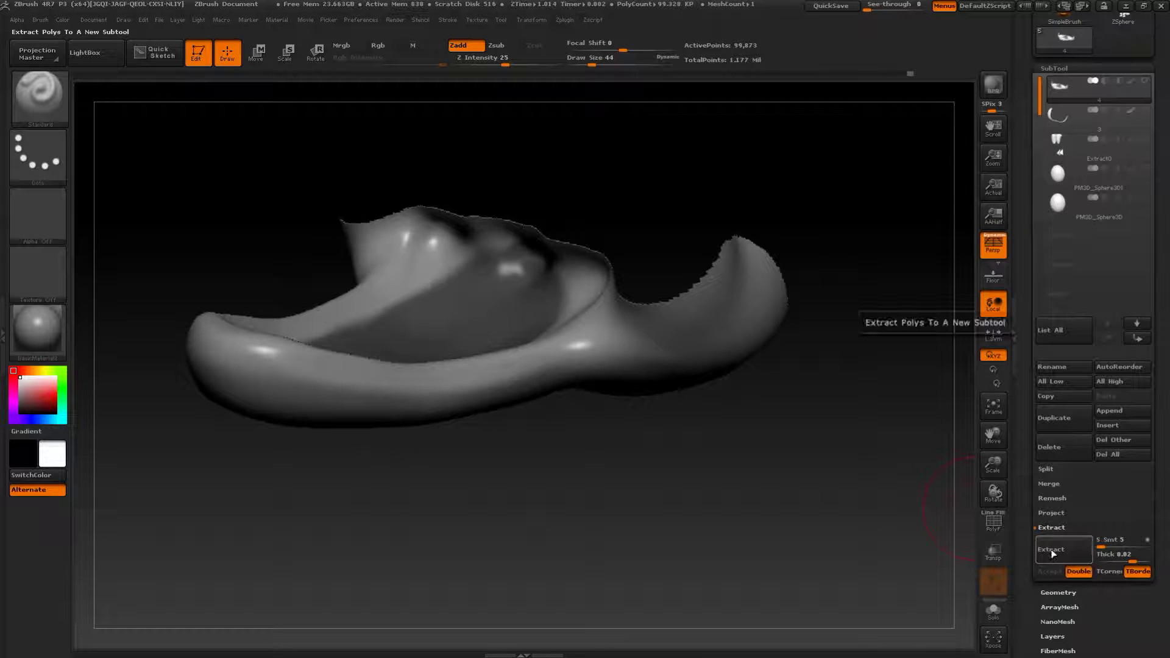
pyautogui.click(1051, 550)
pyautogui.moveTo(842, 537)
pyautogui.mouseDown()
pyautogui.moveTo(839, 413)
pyautogui.moveTo(788, 339)
pyautogui.moveTo(801, 438)
pyautogui.moveTo(454, 328)
pyautogui.mouseUp()
pyautogui.moveTo(763, 379); pyautogui.dragTo(630, 356)
pyautogui.moveTo(136, 233); pyautogui.dragTo(175, 223)
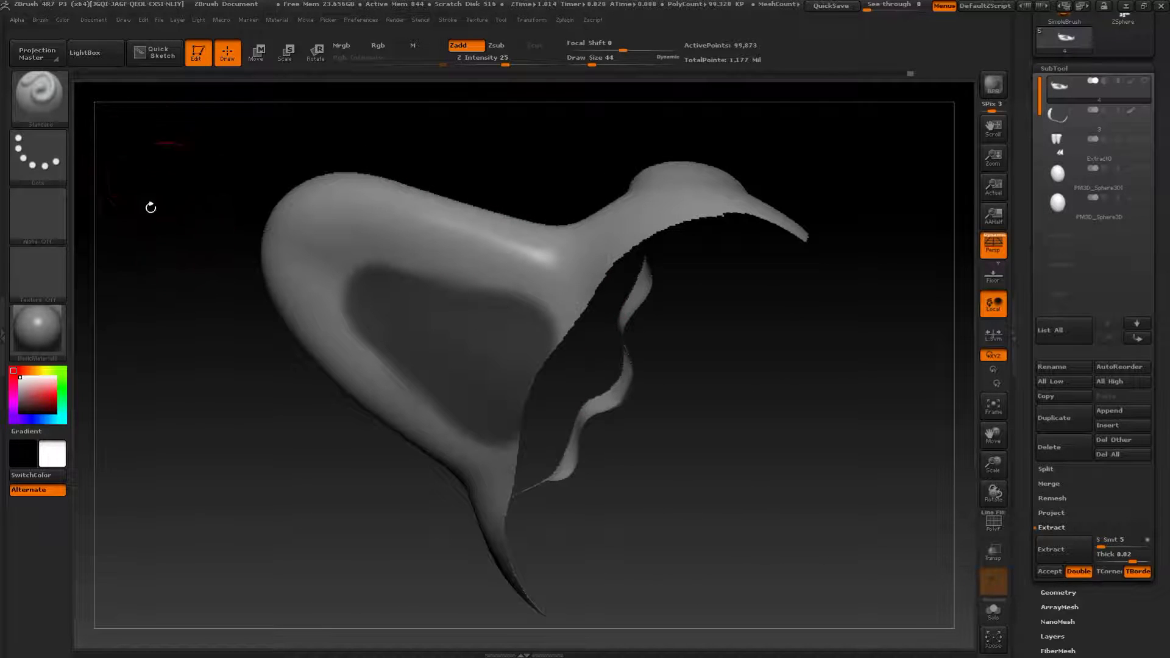
# - Open the MaskPen brush's Auto Masking settings to reach the backface masking option
pyautogui.press('ctrl')
pyautogui.click(42, 20)
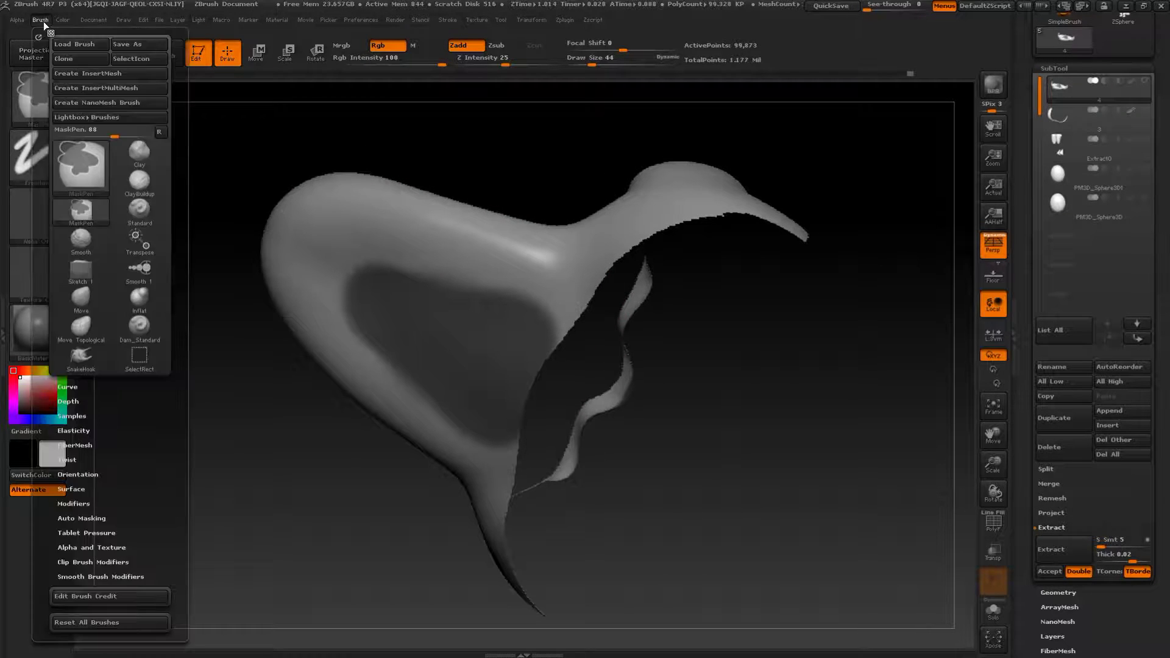
pyautogui.moveTo(96, 507); pyautogui.dragTo(89, 529)
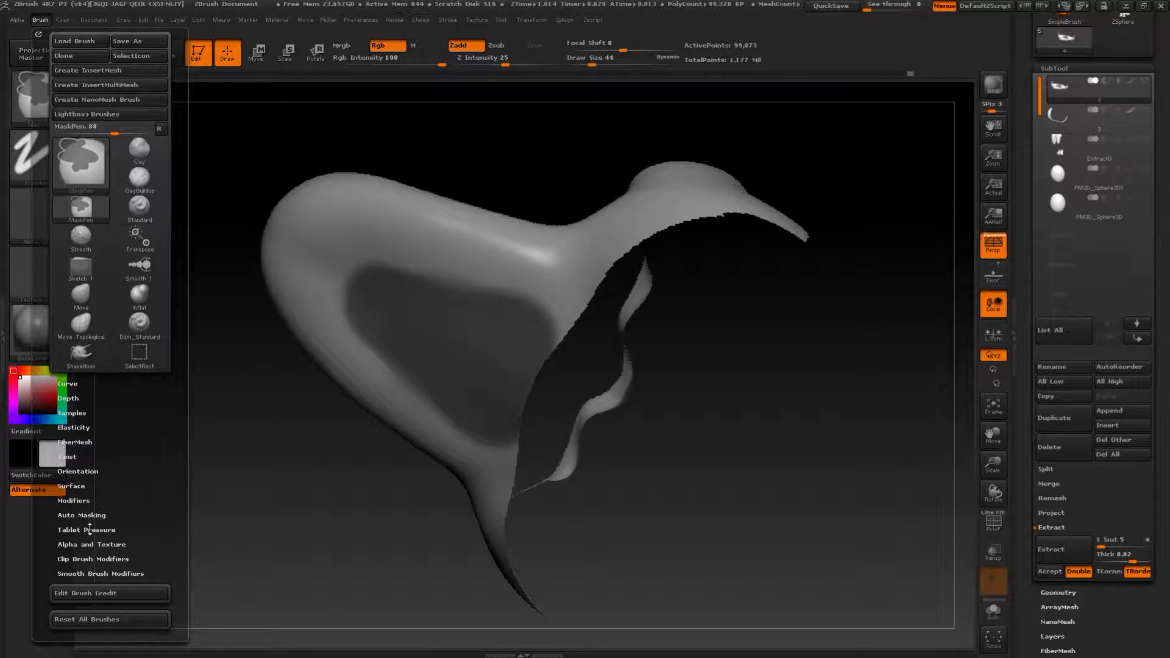
pyautogui.click(91, 515)
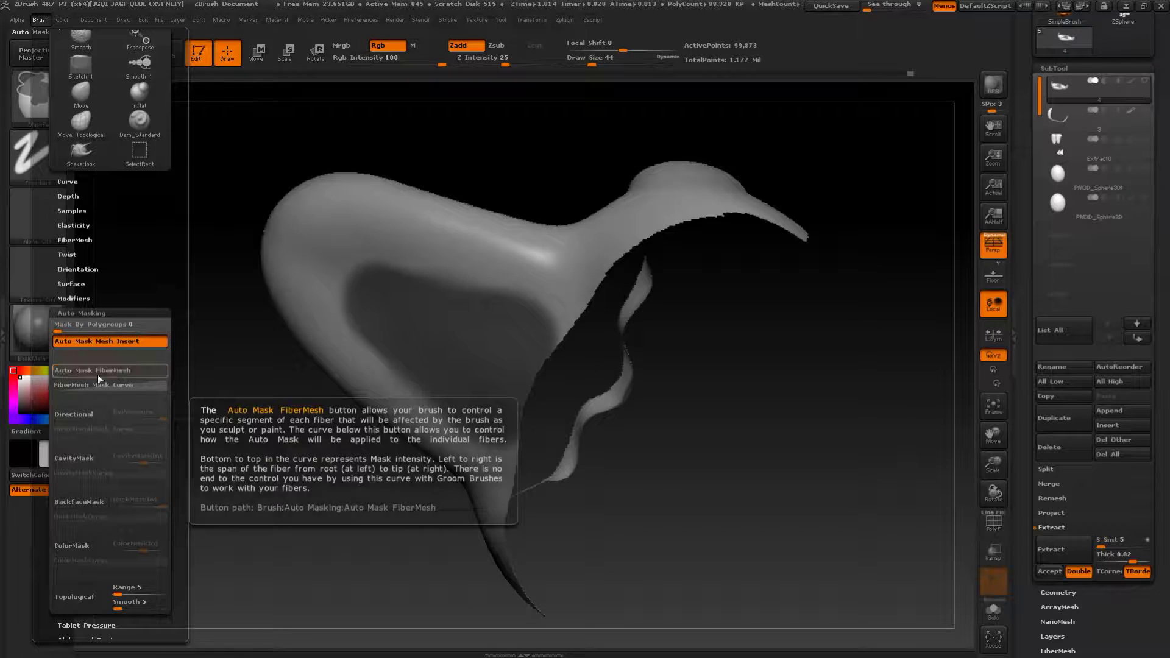
pyautogui.press('ctrl')
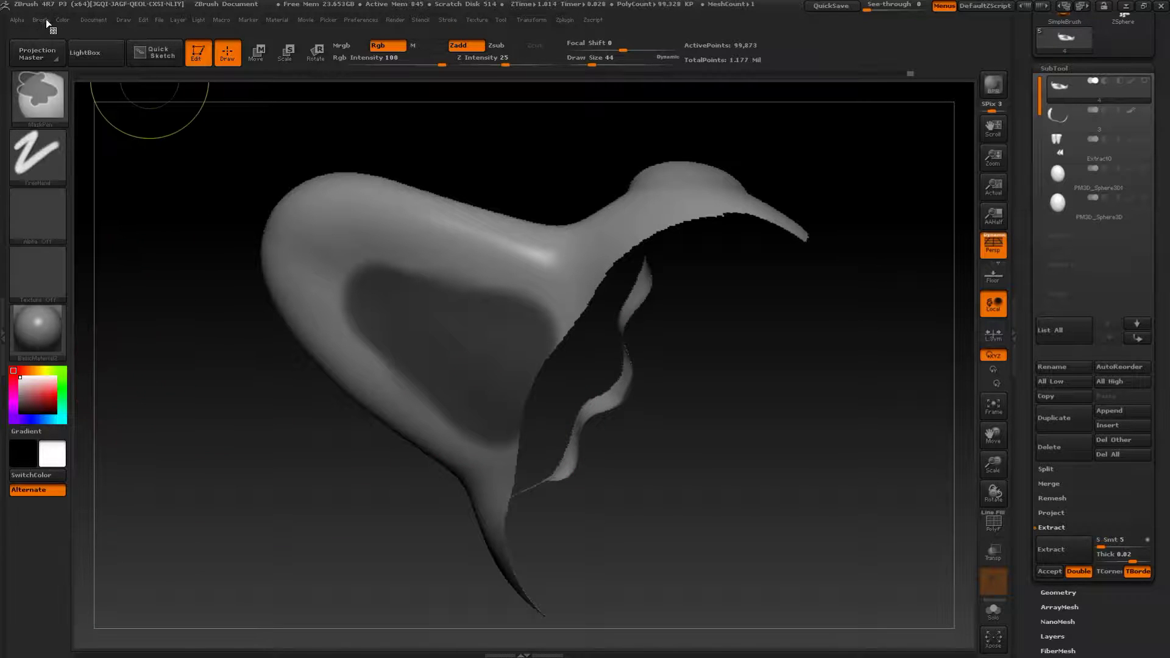
pyautogui.click(45, 19)
pyautogui.moveTo(130, 474); pyautogui.dragTo(132, 323)
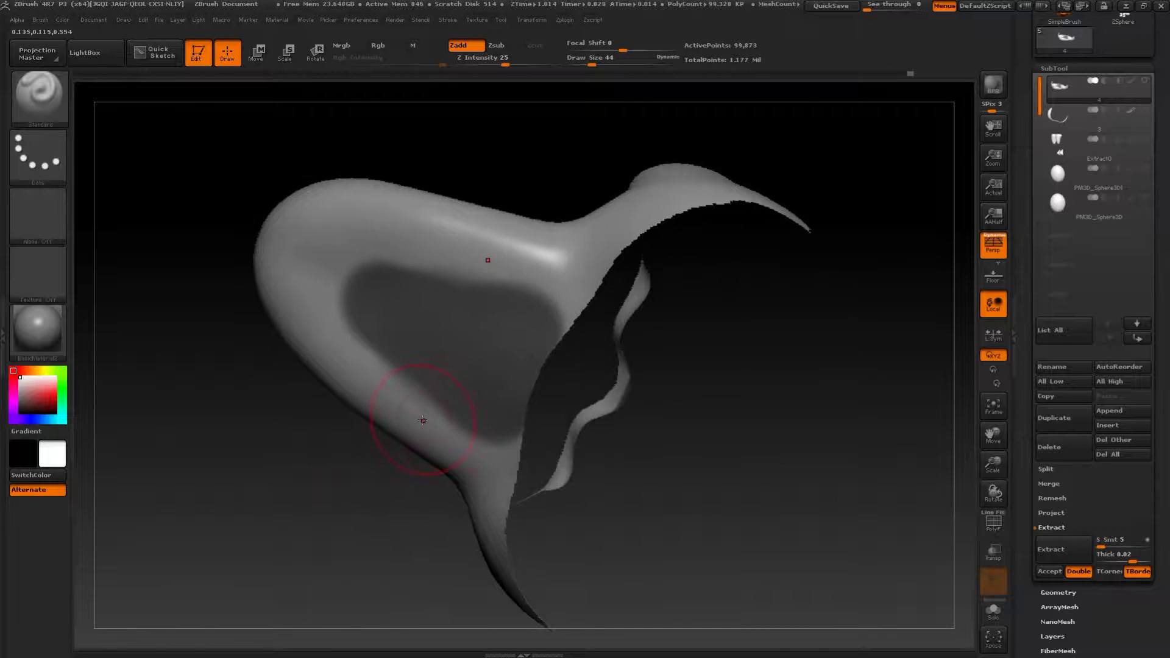
# - Remove the mask from the underside of the jaw and repaint it over the mouth floor with MaskPen at draw size 44
pyautogui.moveTo(405, 292)
pyautogui.keyDown('ctrl'); pyautogui.keyDown('alt'); pyautogui.mouseDown()
pyautogui.moveTo(364, 300)
pyautogui.moveTo(421, 341)
pyautogui.moveTo(488, 366)
pyautogui.moveTo(518, 323)
pyautogui.moveTo(465, 400)
pyautogui.moveTo(536, 366)
pyautogui.mouseUp(); pyautogui.keyUp('alt'); pyautogui.keyUp('ctrl')
pyautogui.moveTo(844, 251); pyautogui.dragTo(656, 415)
pyautogui.moveTo(535, 305)
pyautogui.keyDown('ctrl'); pyautogui.mouseDown()
pyautogui.moveTo(518, 347)
pyautogui.moveTo(487, 352)
pyautogui.mouseUp(); pyautogui.keyUp('ctrl')
pyautogui.moveTo(569, 256)
pyautogui.keyDown('ctrl'); pyautogui.mouseDown()
pyautogui.moveTo(420, 247)
pyautogui.moveTo(476, 263)
pyautogui.mouseUp(); pyautogui.keyUp('ctrl')
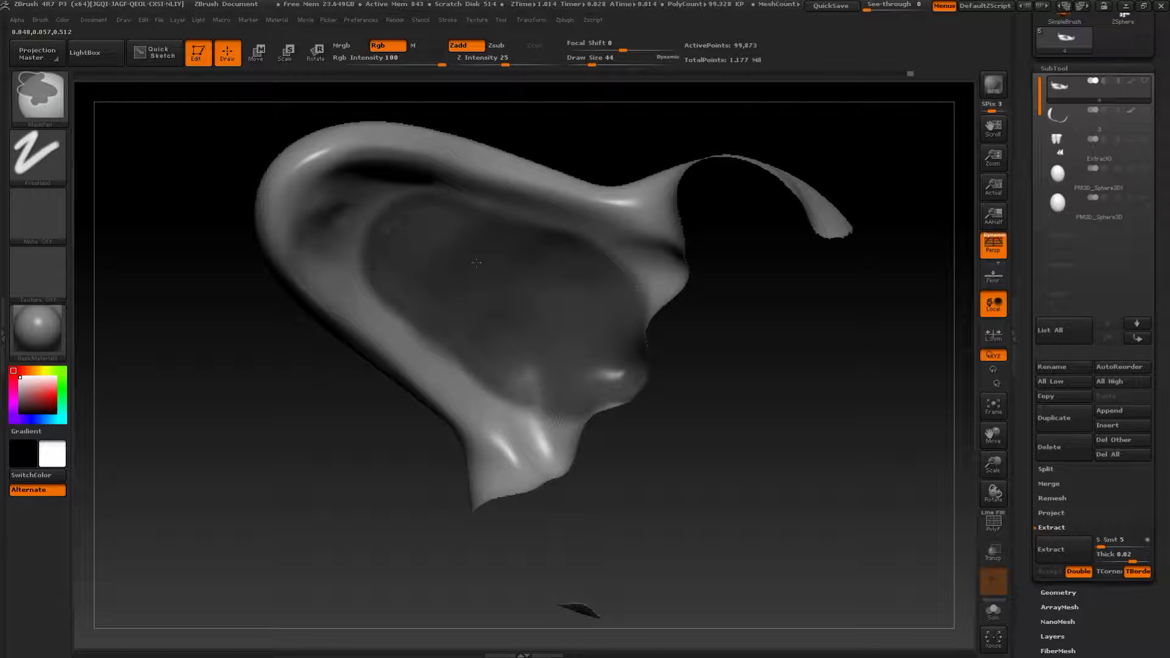
pyautogui.moveTo(207, 396); pyautogui.dragTo(359, 414)
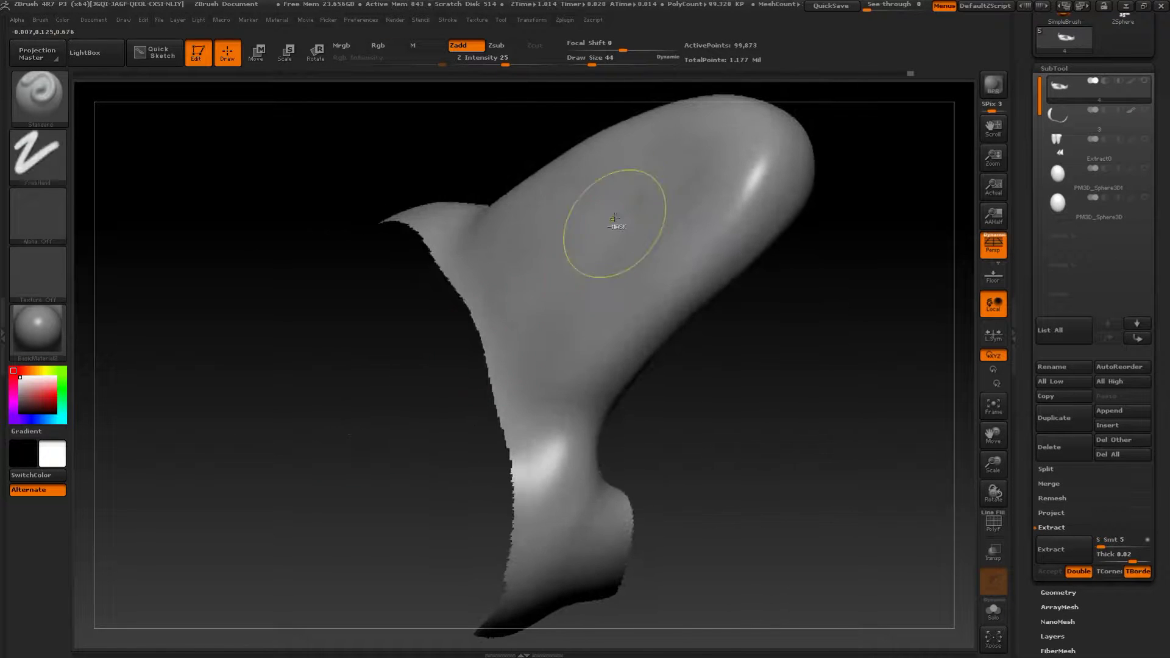
pyautogui.moveTo(750, 390); pyautogui.dragTo(558, 280)
pyautogui.moveTo(623, 199)
pyautogui.keyDown('ctrl'); pyautogui.mouseDown()
pyautogui.moveTo(604, 253)
pyautogui.moveTo(607, 294)
pyautogui.mouseUp(); pyautogui.keyUp('ctrl')
pyautogui.moveTo(465, 373)
pyautogui.mouseDown()
pyautogui.moveTo(419, 327)
pyautogui.moveTo(264, 397)
pyautogui.moveTo(410, 154)
pyautogui.moveTo(404, 319)
pyautogui.moveTo(944, 454)
pyautogui.mouseUp()
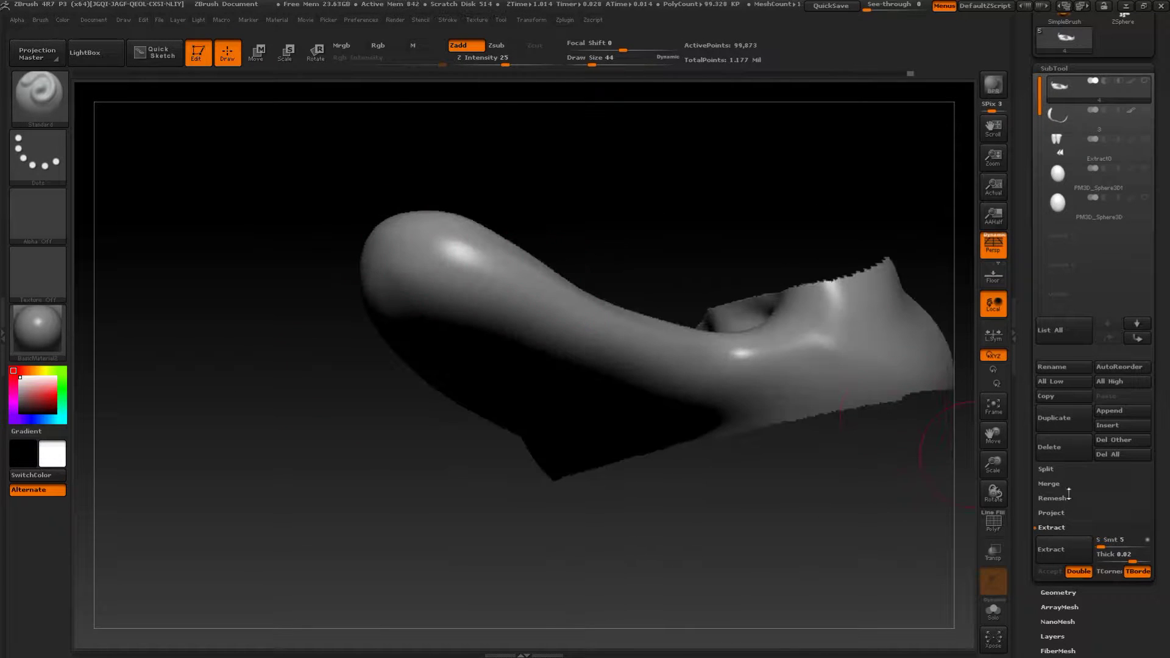
# - Extract the masked mouth floor as a new subtool with thickness 0.02 and smoothness 5, and clear the mask on the jaw
pyautogui.click(1060, 558)
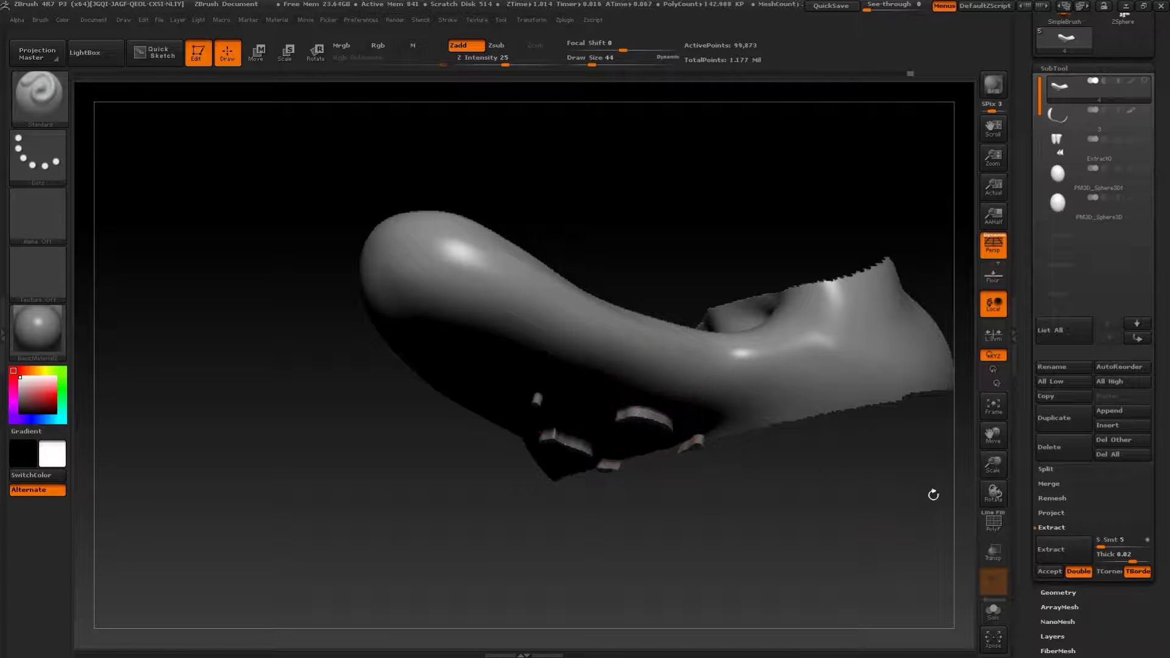
pyautogui.click(1050, 574)
pyautogui.moveTo(750, 528); pyautogui.dragTo(766, 546)
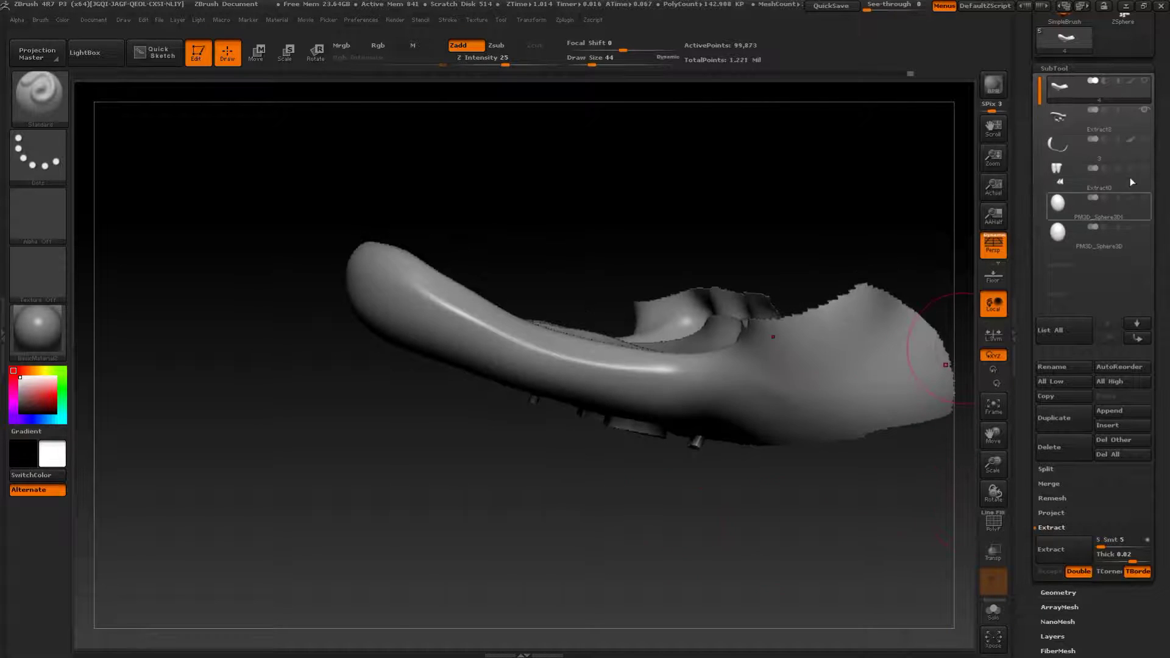
pyautogui.keyDown('ctrl'); pyautogui.moveTo(841, 540); pyautogui.dragTo(601, 393); pyautogui.keyUp('ctrl')
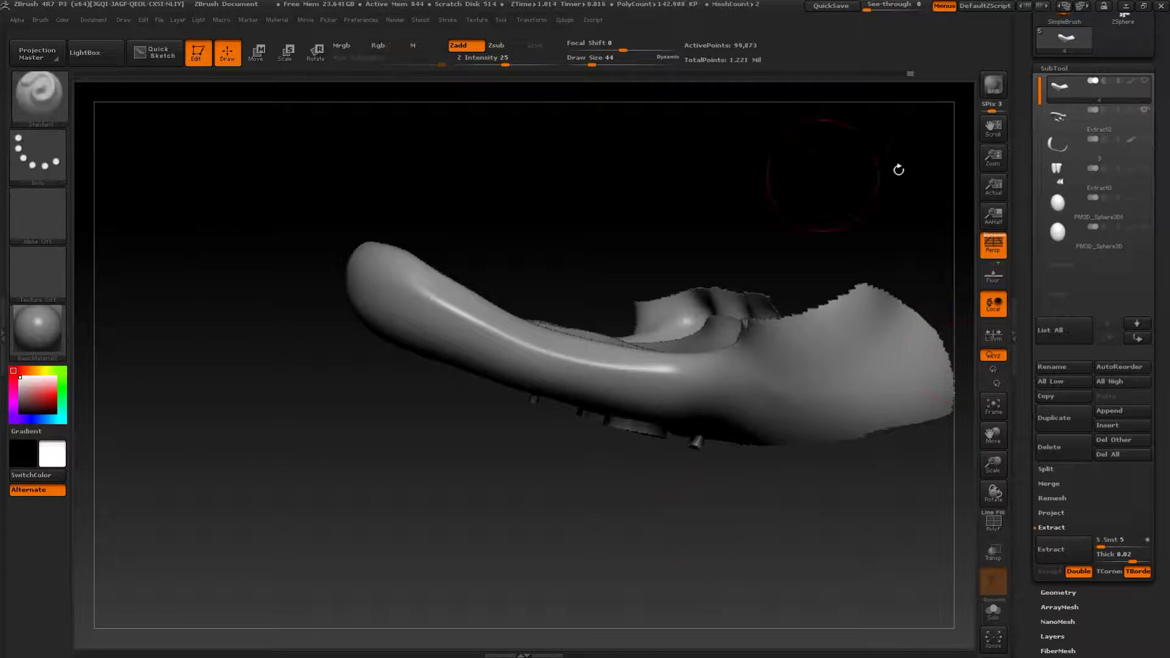
# - Hide the stray fragments below the extracted mouth piece and delete the hidden geometry
pyautogui.click(1074, 125)
pyautogui.moveTo(937, 233)
pyautogui.mouseDown()
pyautogui.moveTo(828, 405)
pyautogui.moveTo(852, 491)
pyautogui.moveTo(837, 497)
pyautogui.moveTo(850, 547)
pyautogui.moveTo(838, 494)
pyautogui.mouseUp()
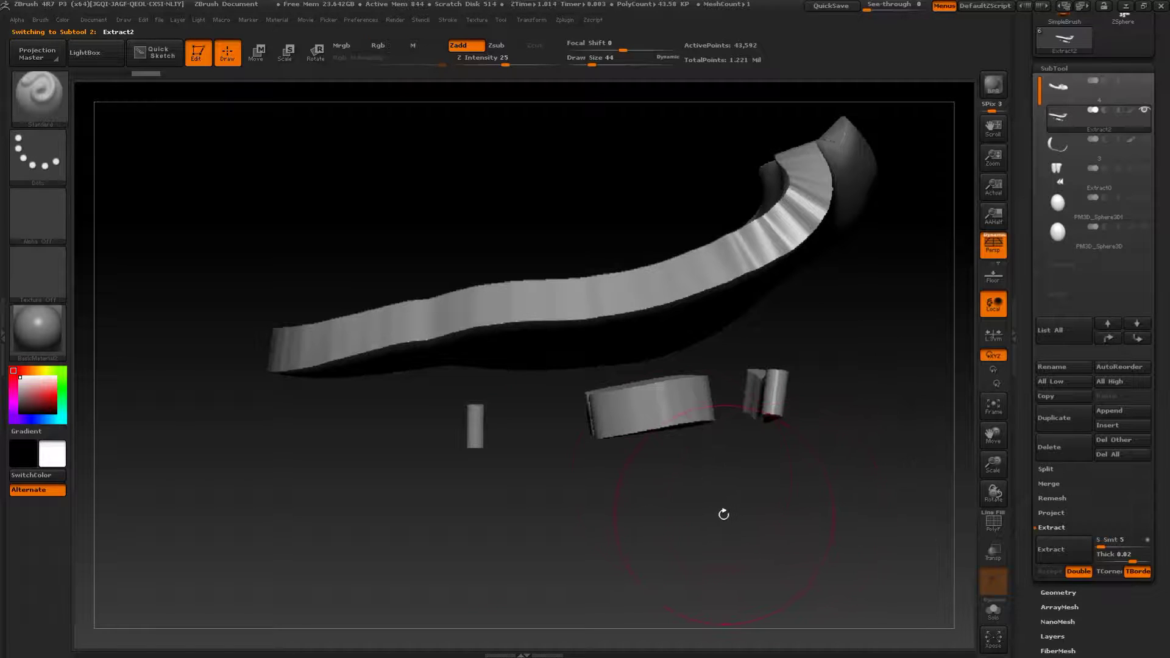
pyautogui.moveTo(687, 487)
pyautogui.keyDown('ctrl'); pyautogui.keyDown('shift'); pyautogui.mouseDown()
pyautogui.moveTo(383, 454)
pyautogui.moveTo(457, 390)
pyautogui.moveTo(700, 369)
pyautogui.moveTo(868, 458)
pyautogui.moveTo(836, 327)
pyautogui.moveTo(890, 189)
pyautogui.mouseUp(); pyautogui.keyUp('shift'); pyautogui.keyUp('ctrl')
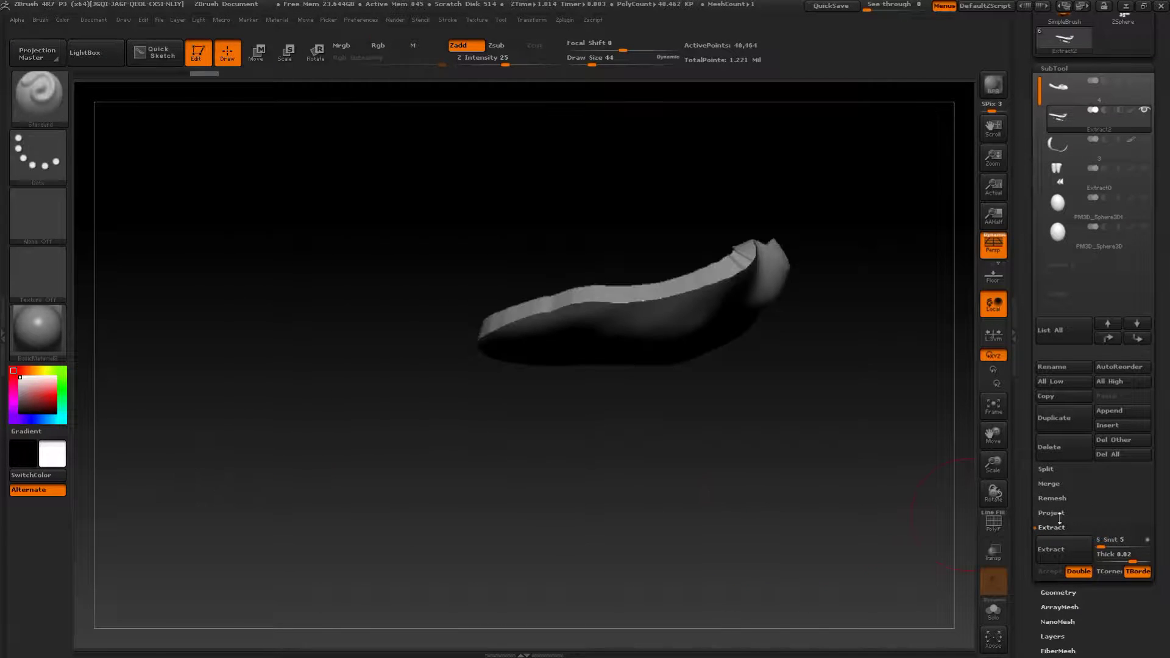
pyautogui.click(1058, 591)
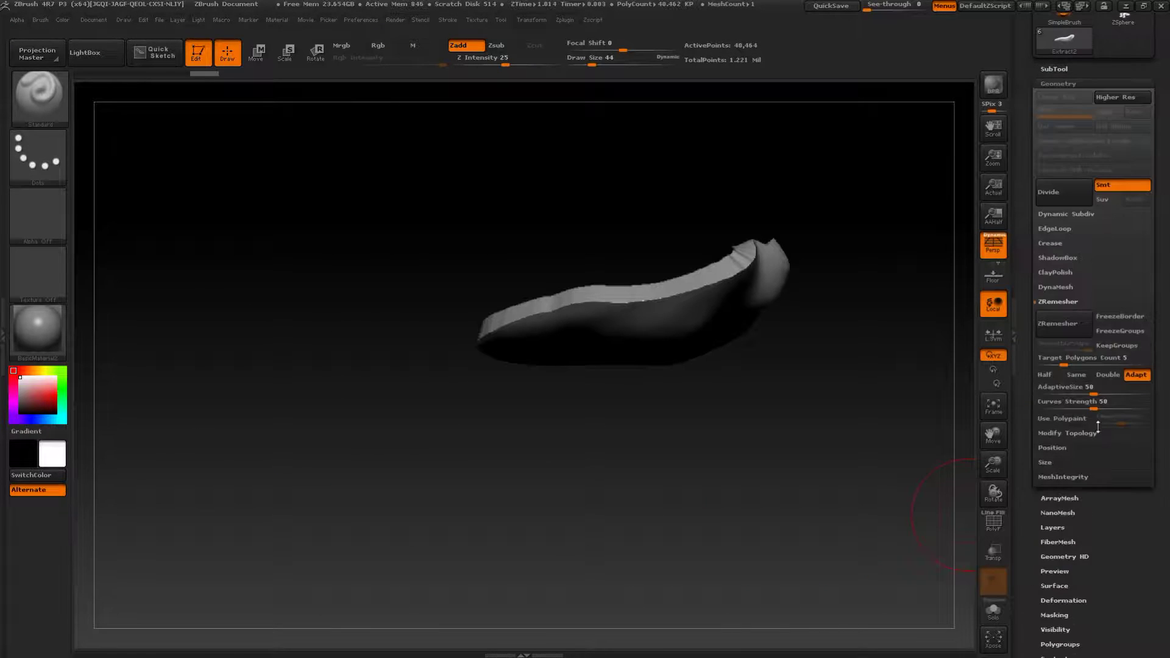
pyautogui.click(1063, 433)
pyautogui.click(1061, 382)
# - Show the polyframe on the mouth piece and ZRemesh it with a target polygon count of 1
pyautogui.moveTo(826, 403); pyautogui.dragTo(838, 462)
pyautogui.hotkey('shift', 'f')
pyautogui.click(1076, 303)
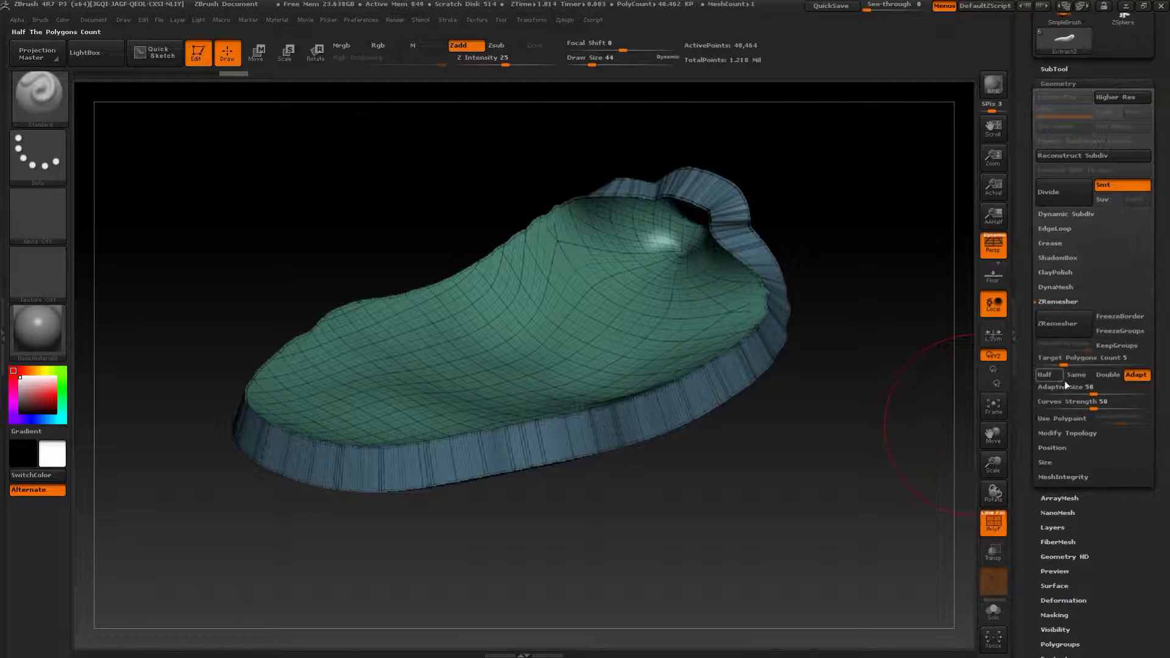
pyautogui.click(1063, 366)
pyautogui.write('1')
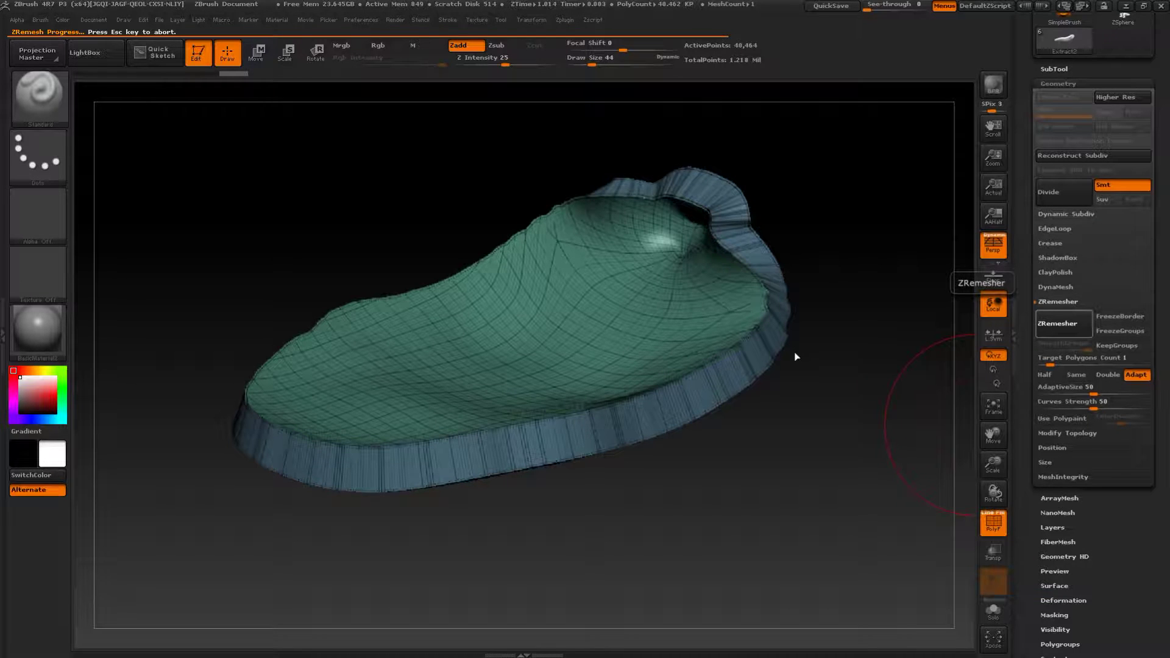
# - Smooth the uneven rim and surface of the remeshed mouth piece, checking it with and without the polyframe
pyautogui.moveTo(806, 466); pyautogui.dragTo(677, 370)
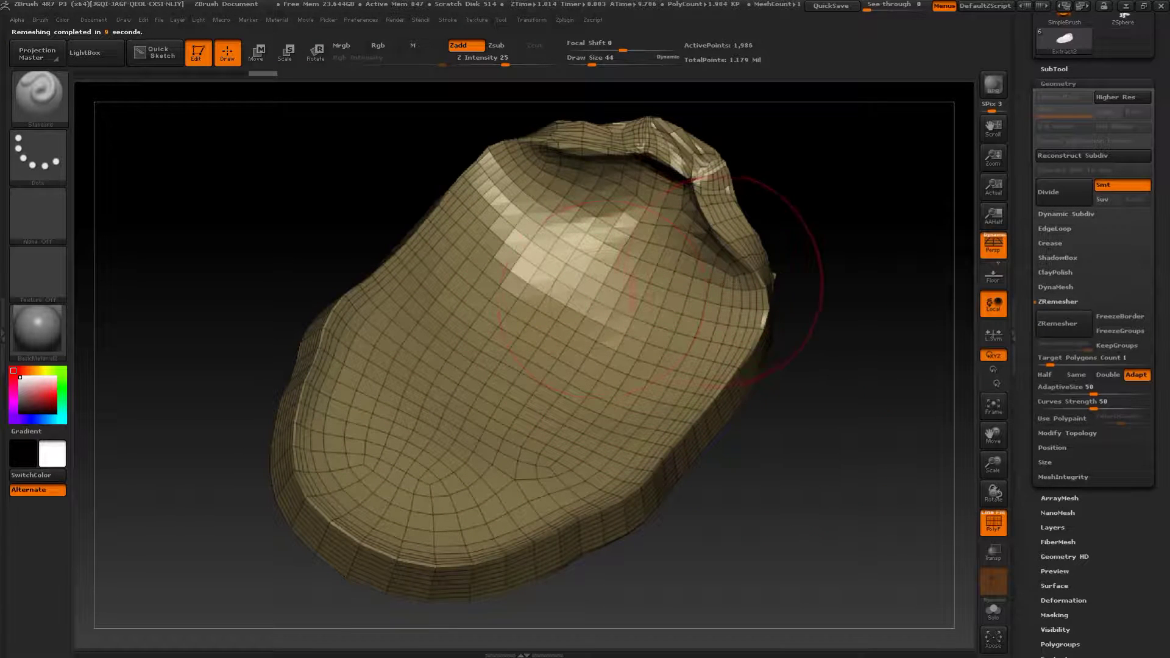
pyautogui.moveTo(695, 173)
pyautogui.keyDown('shift'); pyautogui.mouseDown()
pyautogui.moveTo(728, 222)
pyautogui.moveTo(682, 183)
pyautogui.moveTo(735, 262)
pyautogui.moveTo(597, 482)
pyautogui.moveTo(536, 523)
pyautogui.mouseUp(); pyautogui.keyUp('shift')
pyautogui.click(1004, 531)
pyautogui.moveTo(943, 518); pyautogui.dragTo(945, 466)
pyautogui.click(996, 527)
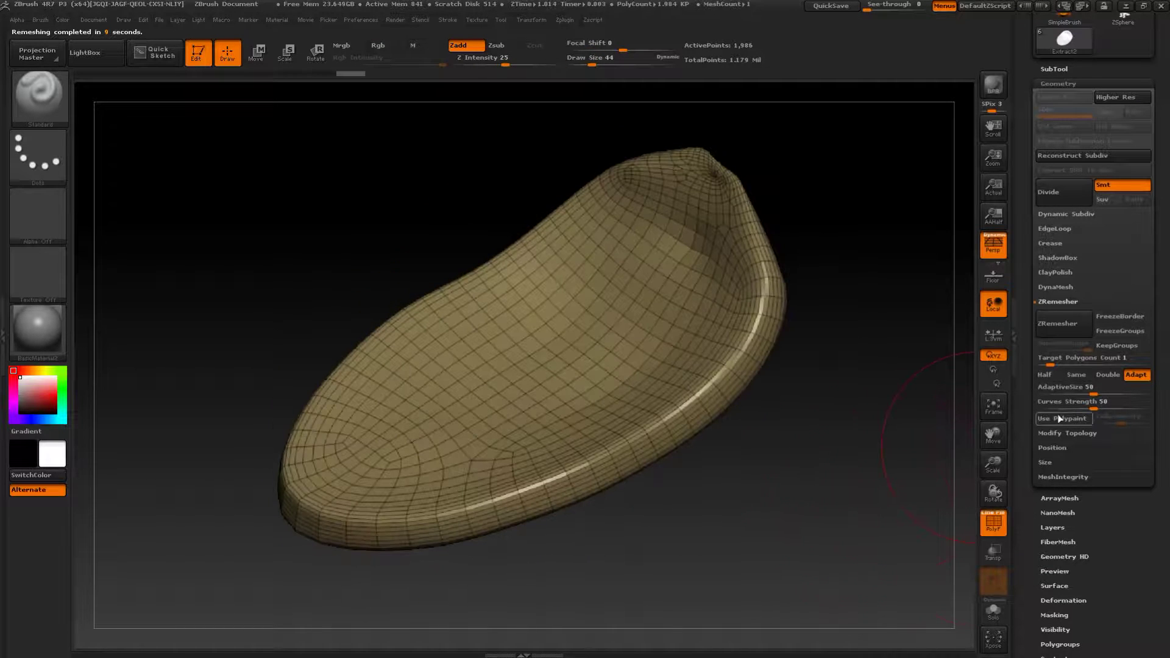
# - ZRemesh the mouth piece again with the Half option and smooth its surface
pyautogui.click(1079, 375)
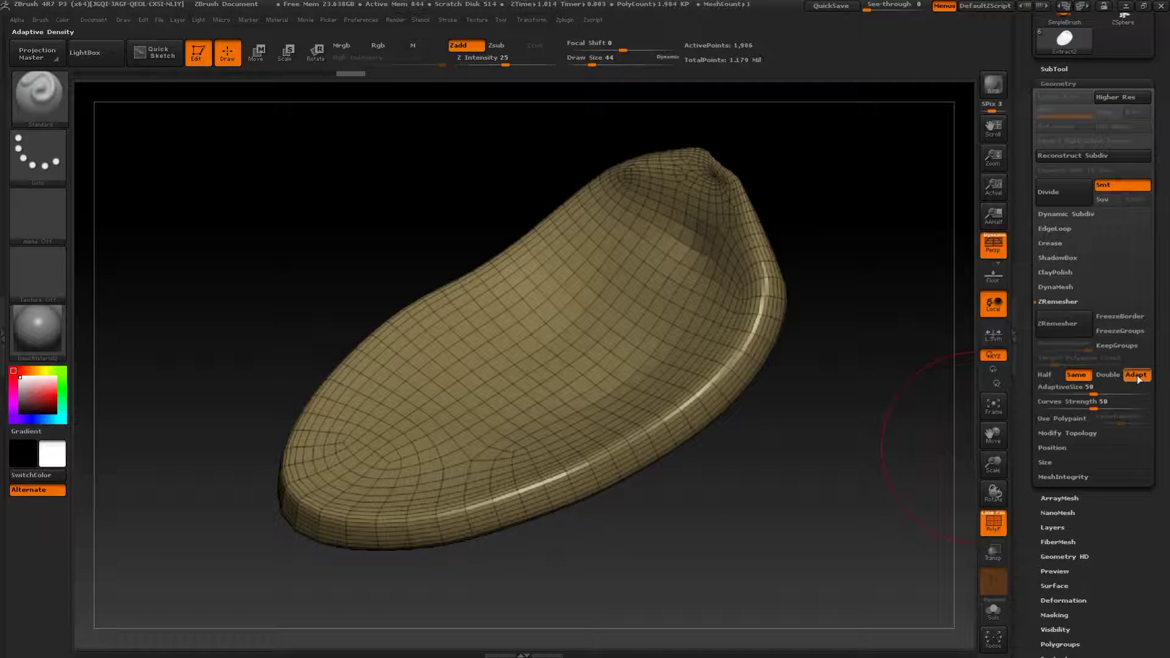
pyautogui.click(1063, 334)
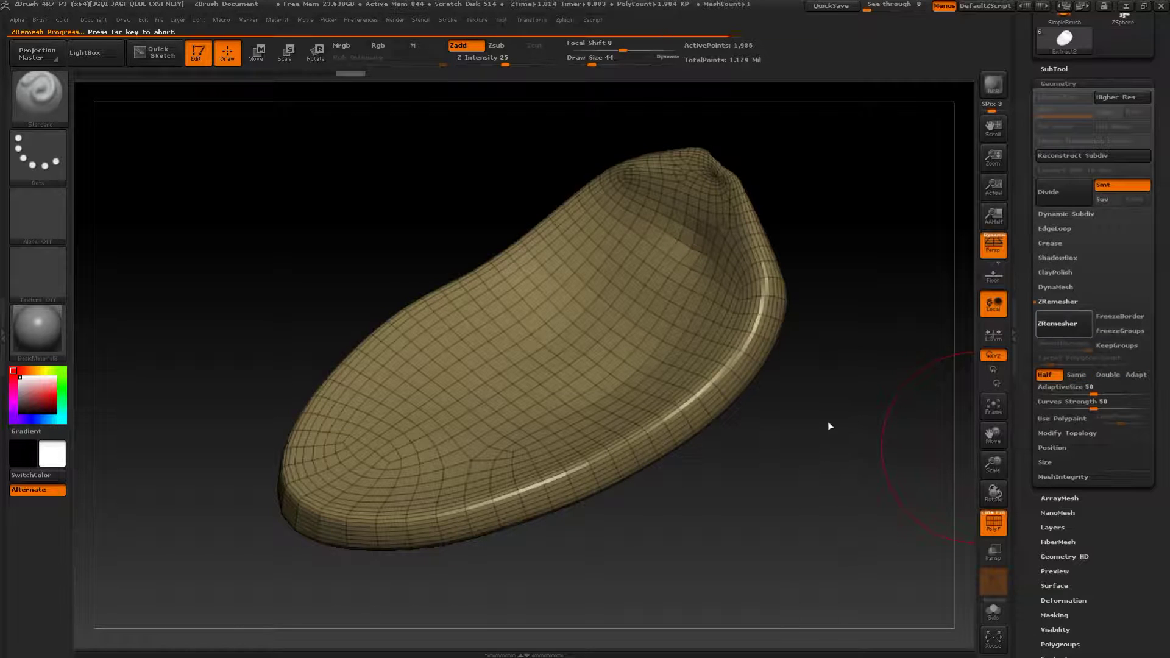
pyautogui.moveTo(709, 232)
pyautogui.keyDown('shift'); pyautogui.mouseDown()
pyautogui.moveTo(578, 269)
pyautogui.moveTo(524, 298)
pyautogui.mouseUp(); pyautogui.keyUp('shift')
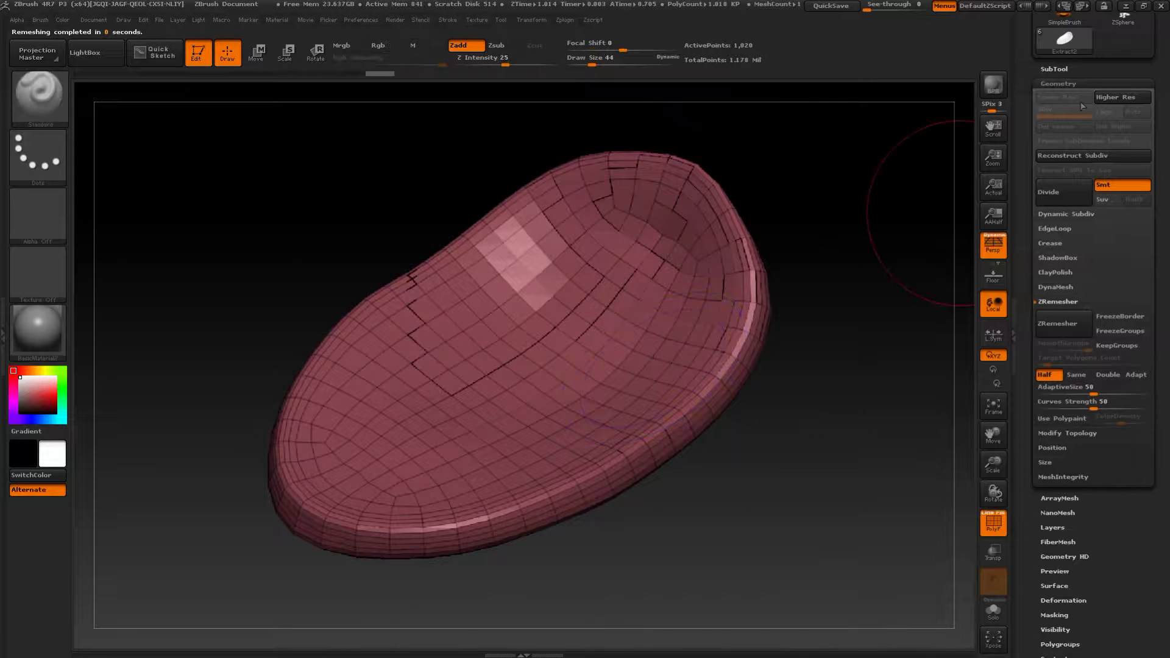
# - Show all subtools together with the body's hidden parts, and turn off the polyframe
pyautogui.moveTo(1051, 69); pyautogui.dragTo(1052, 71)
pyautogui.click(1053, 72)
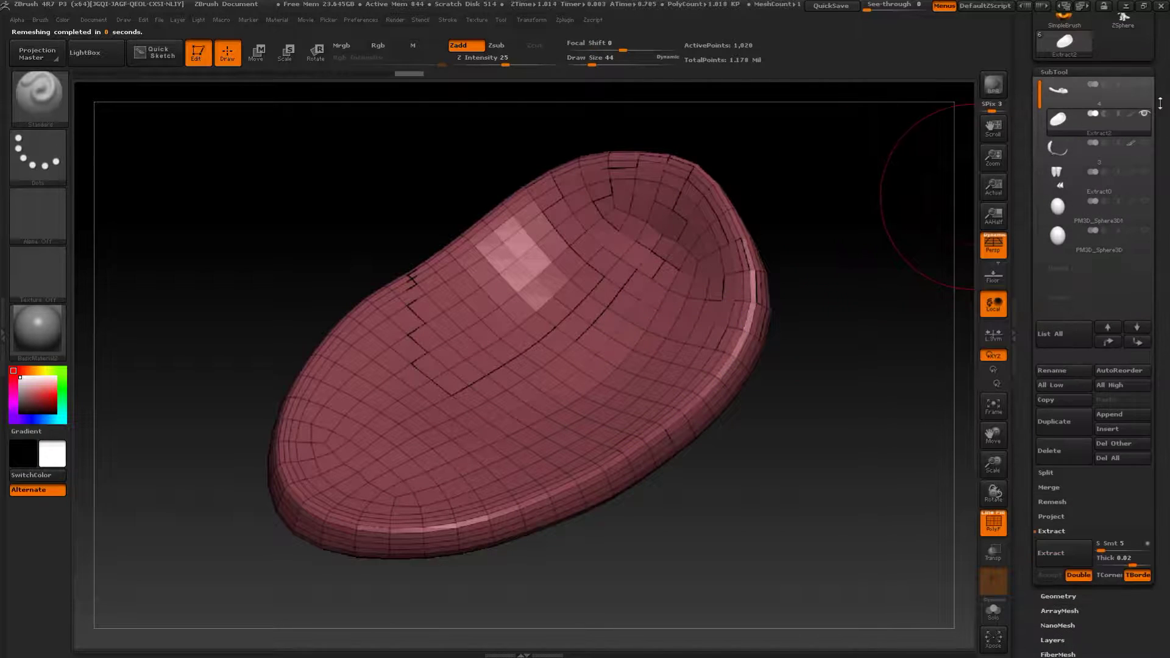
pyautogui.click(1143, 116)
pyautogui.keyDown('alt'); pyautogui.moveTo(887, 397); pyautogui.dragTo(390, 393); pyautogui.keyUp('alt')
pyautogui.keyDown('alt'); pyautogui.moveTo(910, 167); pyautogui.dragTo(850, 245); pyautogui.keyUp('alt')
pyautogui.moveTo(852, 149)
pyautogui.keyDown('ctrl'); pyautogui.keyDown('shift'); pyautogui.mouseDown()
pyautogui.moveTo(806, 116)
pyautogui.moveTo(569, 499)
pyautogui.moveTo(864, 329)
pyautogui.mouseUp(); pyautogui.keyUp('shift'); pyautogui.keyUp('ctrl')
pyautogui.moveTo(762, 227); pyautogui.dragTo(924, 404)
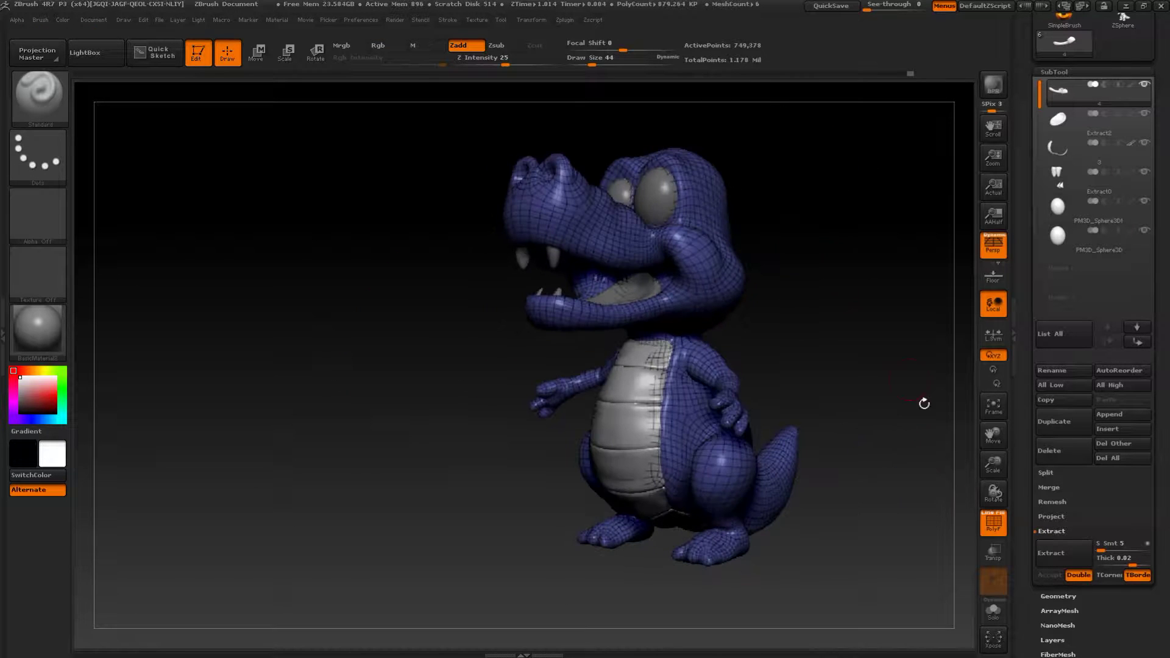
pyautogui.click(991, 522)
# - Select the mouth piece and puff up its back part with the Inflat brush at draw size 77, smoothing the result
pyautogui.keyDown('alt'); pyautogui.moveTo(864, 183); pyautogui.dragTo(888, 415); pyautogui.keyUp('alt')
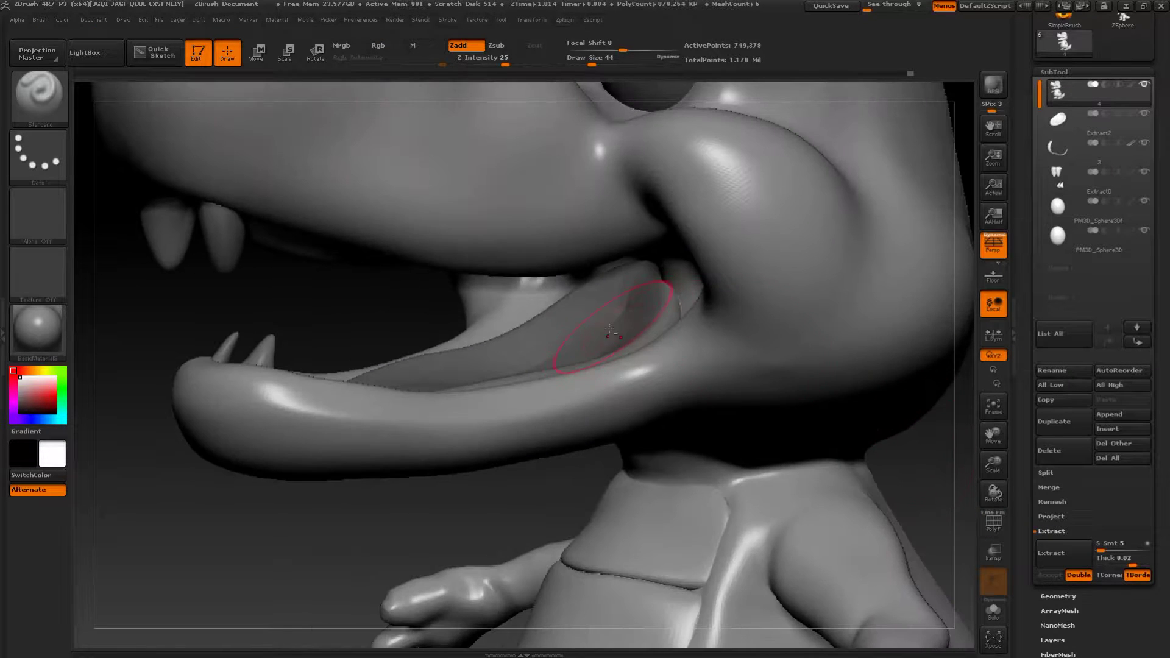
pyautogui.keyDown('alt'); pyautogui.click(544, 386); pyautogui.keyUp('alt')
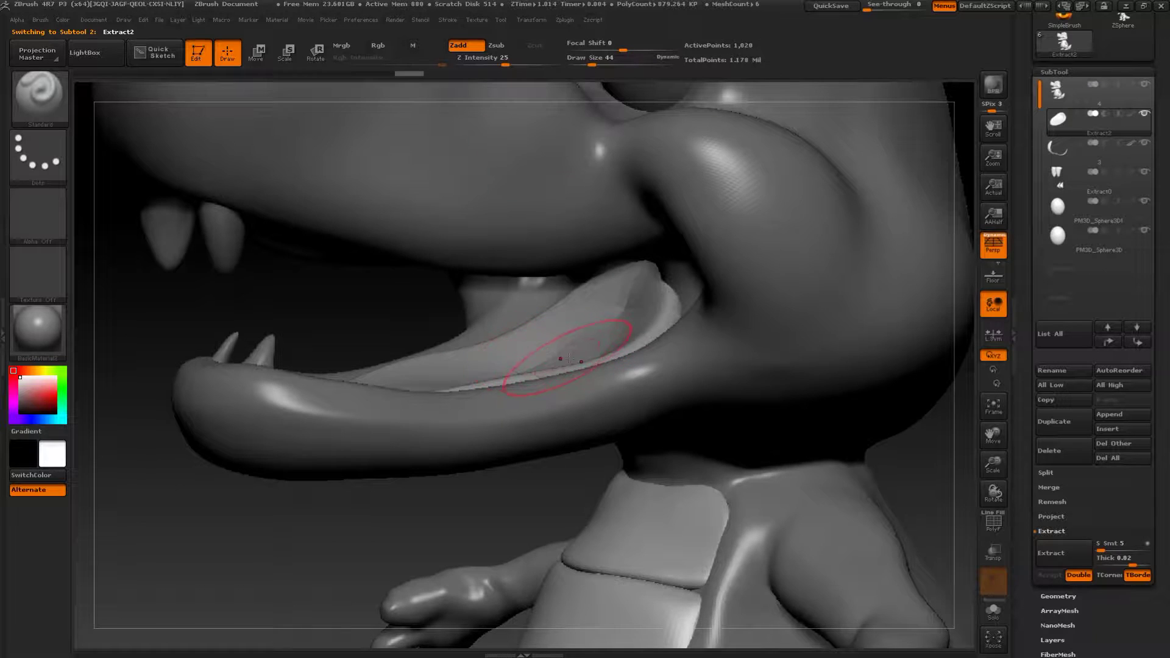
pyautogui.press('b')
pyautogui.press('i')
pyautogui.press('n')
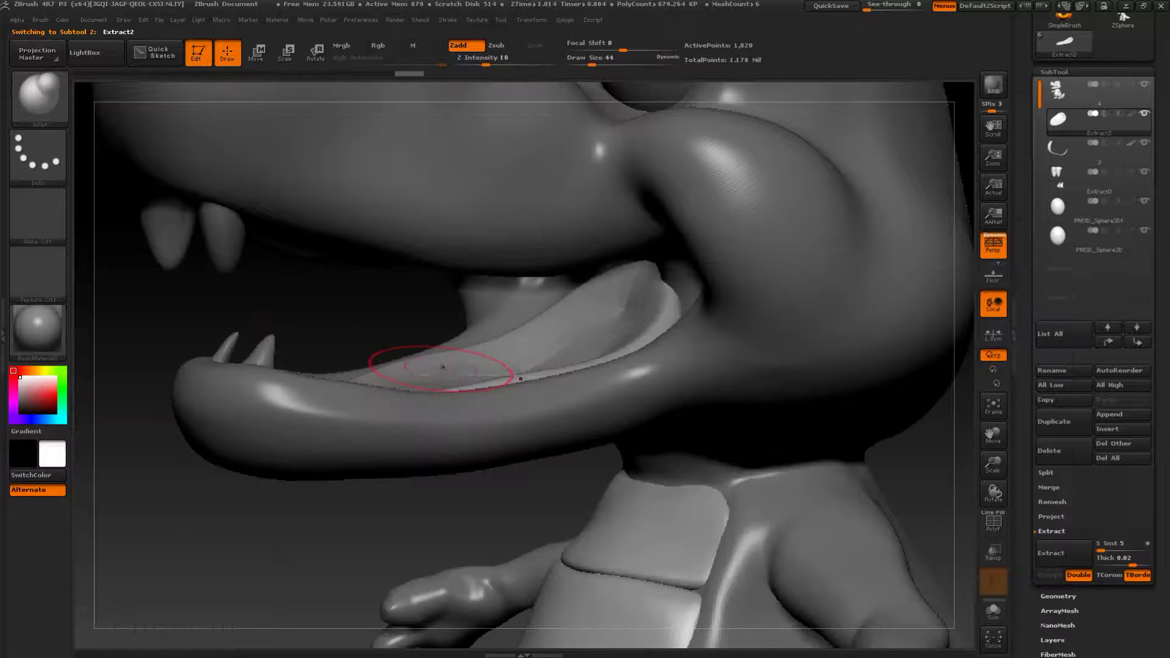
pyautogui.moveTo(396, 334); pyautogui.dragTo(527, 376)
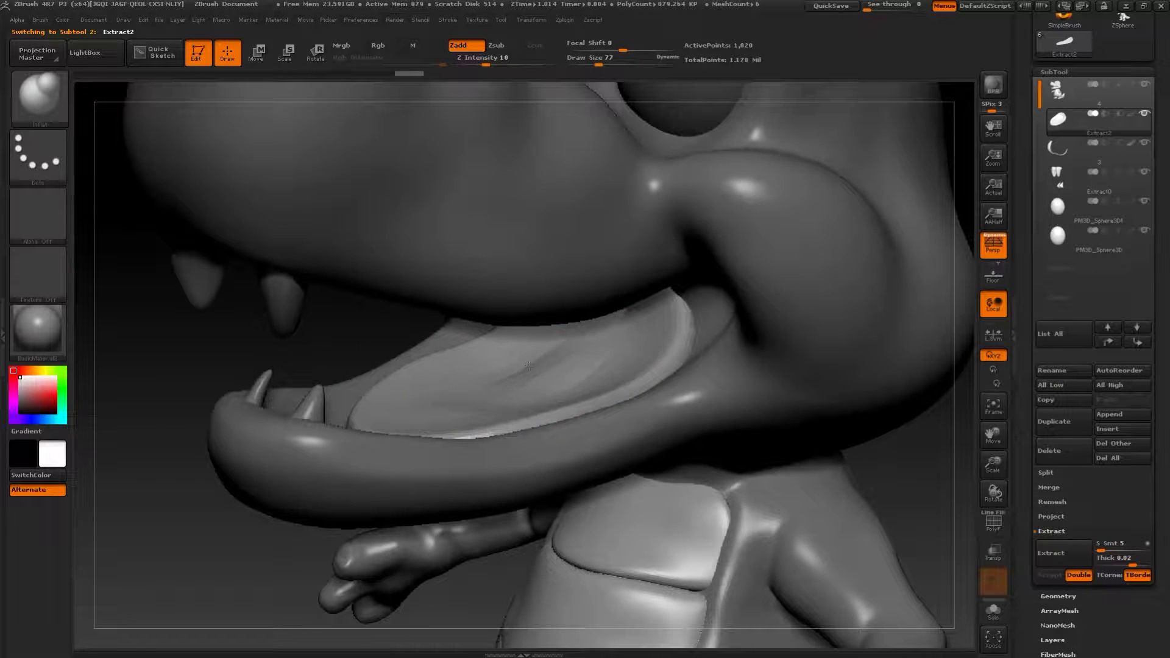
pyautogui.moveTo(605, 347); pyautogui.dragTo(563, 366)
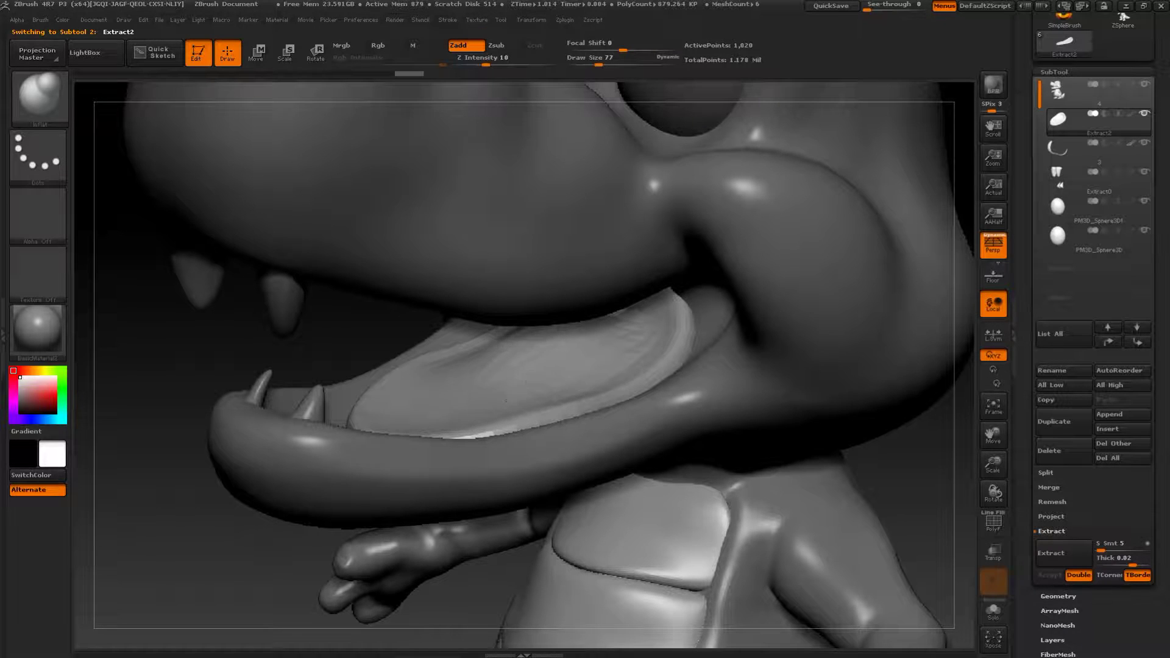
pyautogui.keyDown('shift'); pyautogui.moveTo(535, 391); pyautogui.dragTo(582, 388); pyautogui.keyUp('shift')
# - Inflate the middle and front of the mouth piece into a rounded tongue and smooth the front
pyautogui.moveTo(285, 353); pyautogui.dragTo(378, 342)
pyautogui.moveTo(529, 404)
pyautogui.mouseDown()
pyautogui.moveTo(518, 381)
pyautogui.moveTo(548, 369)
pyautogui.mouseUp()
pyautogui.moveTo(405, 345); pyautogui.dragTo(310, 356)
pyautogui.moveTo(451, 411)
pyautogui.mouseDown()
pyautogui.moveTo(425, 395)
pyautogui.moveTo(375, 402)
pyautogui.mouseUp()
pyautogui.keyDown('shift'); pyautogui.moveTo(375, 402); pyautogui.dragTo(390, 420); pyautogui.keyUp('shift')
pyautogui.moveTo(250, 357); pyautogui.dragTo(347, 366)
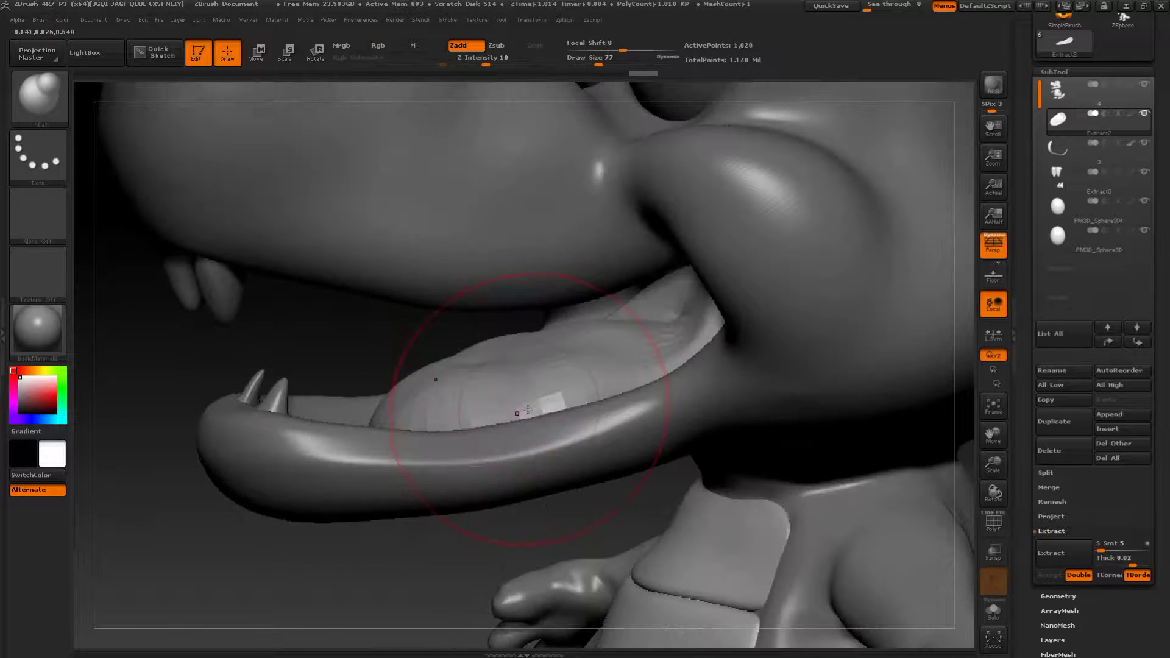
# - Smooth the tongue's upper surface and add a little more volume toward its back end
pyautogui.keyDown('shift'); pyautogui.moveTo(593, 368); pyautogui.dragTo(500, 381); pyautogui.keyUp('shift')
pyautogui.moveTo(345, 356); pyautogui.dragTo(262, 347)
pyautogui.keyDown('shift'); pyautogui.moveTo(640, 335); pyautogui.dragTo(549, 363); pyautogui.keyUp('shift')
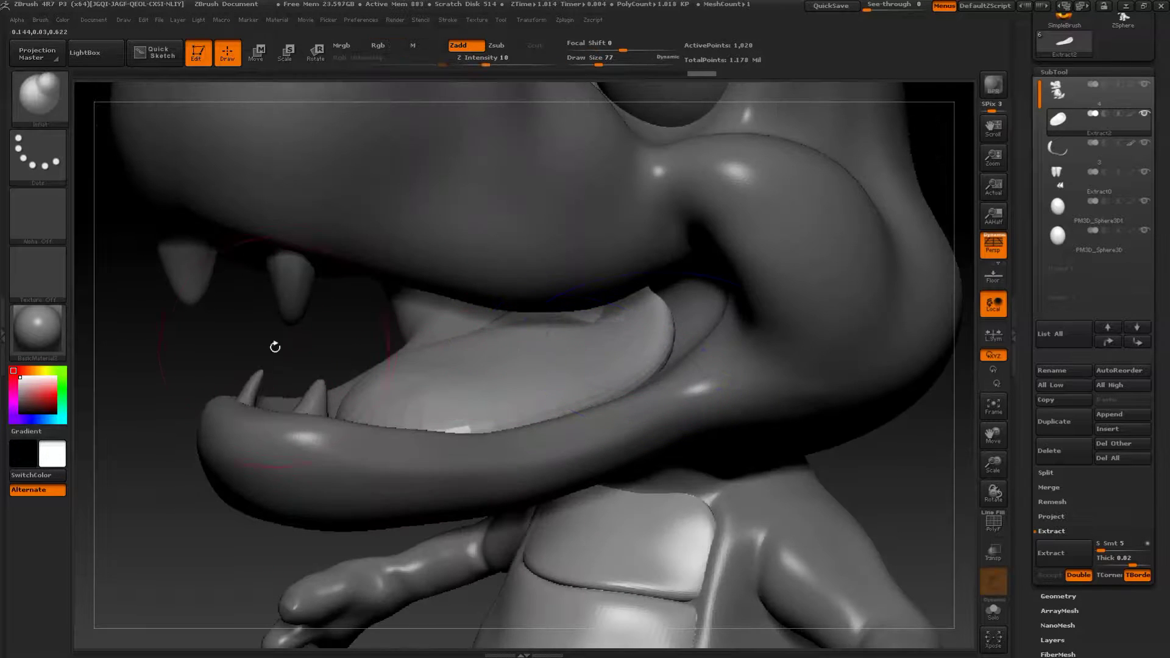
pyautogui.moveTo(280, 352); pyautogui.dragTo(314, 344)
pyautogui.moveTo(659, 341)
pyautogui.mouseDown()
pyautogui.moveTo(652, 317)
pyautogui.moveTo(678, 340)
pyautogui.moveTo(671, 372)
pyautogui.moveTo(627, 339)
pyautogui.mouseUp()
pyautogui.moveTo(262, 341); pyautogui.dragTo(405, 340)
# - Pull the tongue's back edge and upper surface into shape with the Move brush, using draw sizes 51 and 71
pyautogui.press('b')
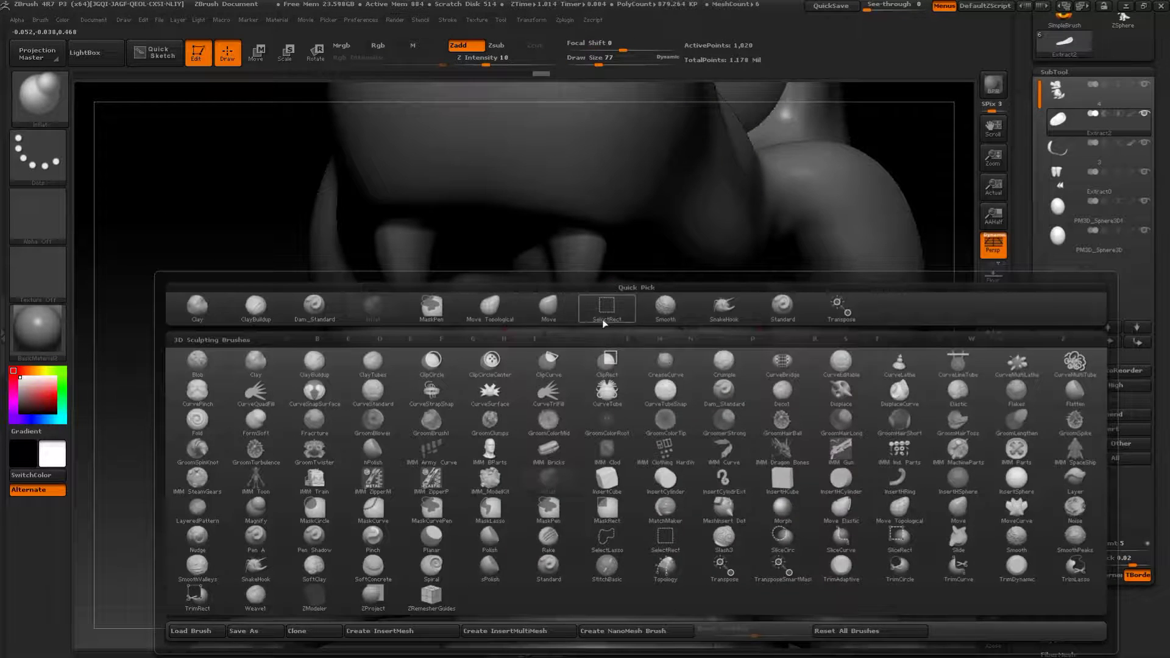
pyautogui.press('m')
pyautogui.press('v')
pyautogui.press('s')
pyautogui.moveTo(635, 348); pyautogui.dragTo(632, 347)
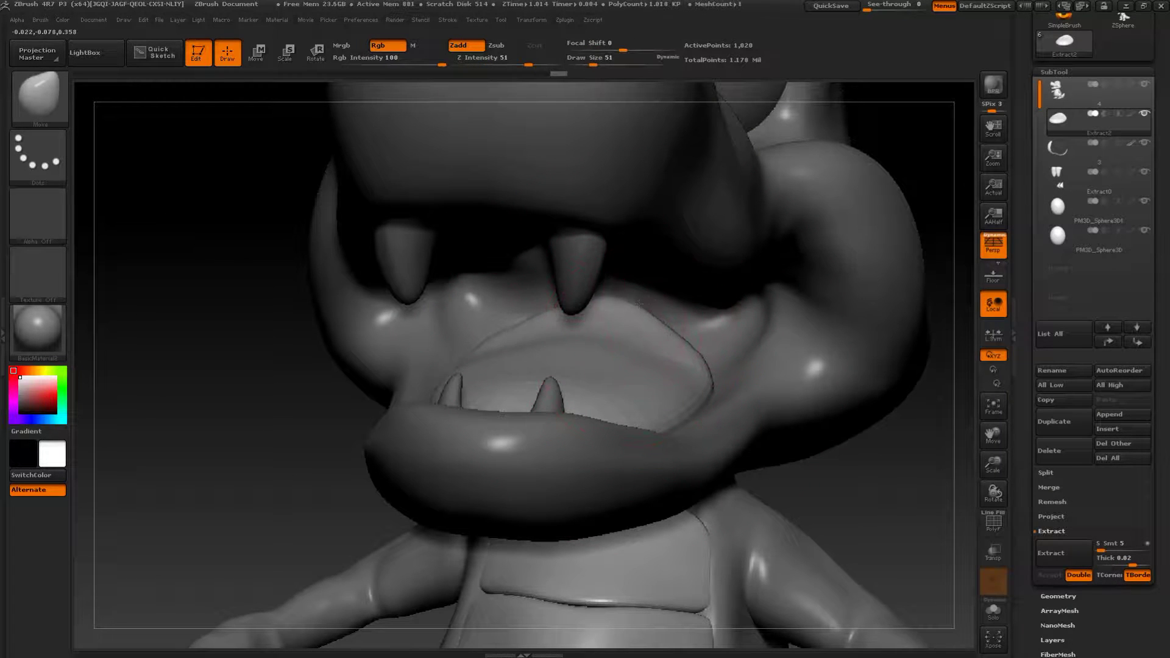
pyautogui.moveTo(897, 446); pyautogui.dragTo(627, 287)
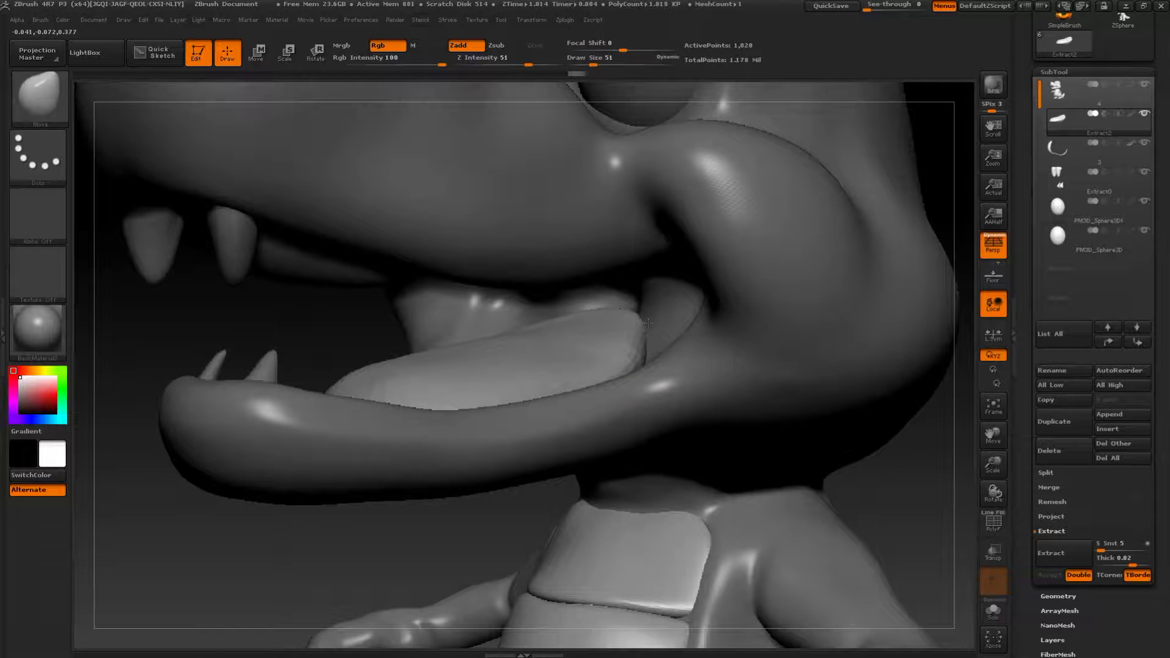
pyautogui.moveTo(354, 338); pyautogui.dragTo(318, 331)
pyautogui.press('s')
pyautogui.moveTo(462, 349); pyautogui.dragTo(458, 331)
pyautogui.moveTo(411, 360)
pyautogui.mouseDown()
pyautogui.moveTo(396, 348)
pyautogui.moveTo(421, 330)
pyautogui.mouseUp()
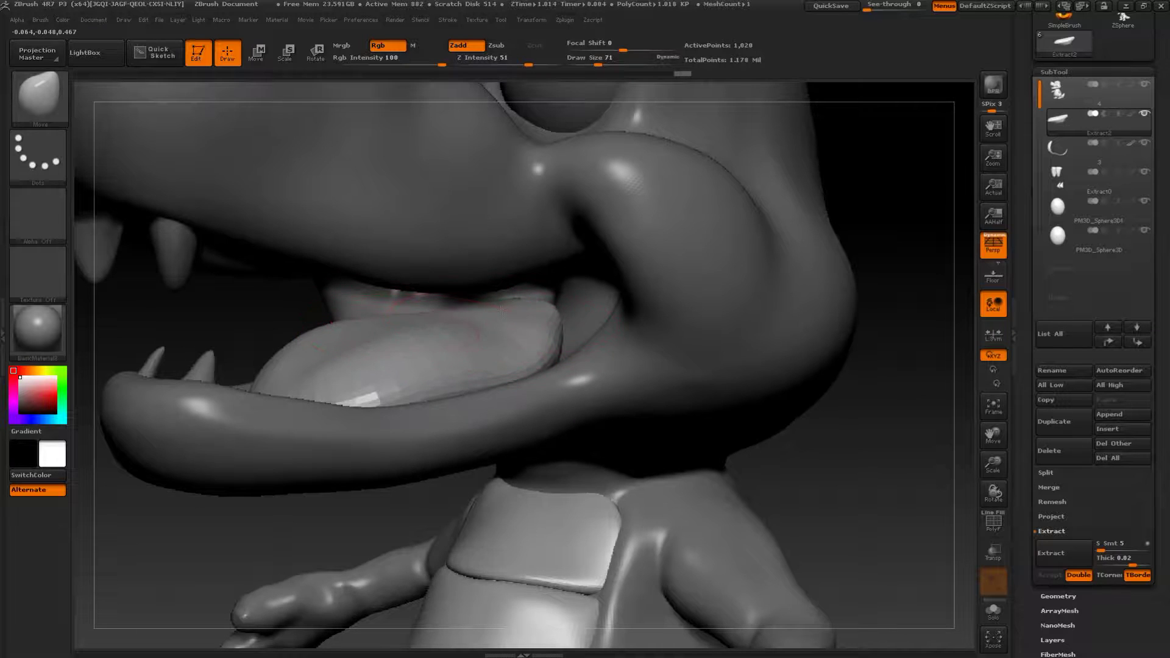
# - Shape a groove along the tongue's midline and adjust its sides with the Move brush at small draw sizes up to 56
pyautogui.moveTo(859, 496); pyautogui.dragTo(723, 384)
pyautogui.moveTo(780, 409); pyautogui.dragTo(379, 325)
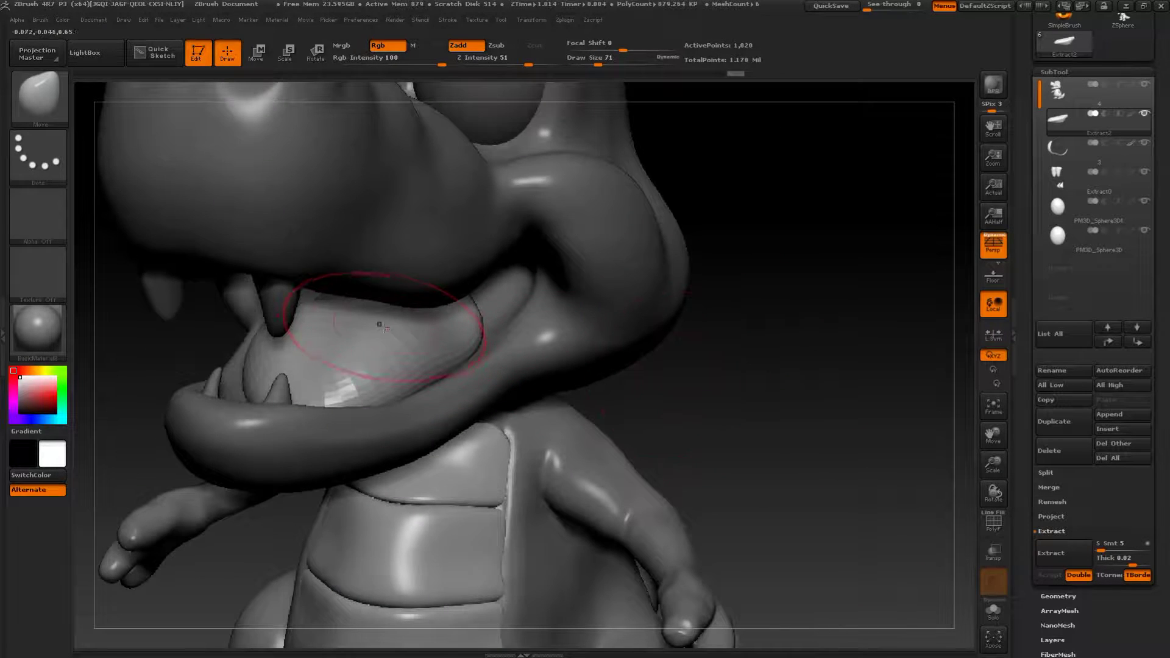
pyautogui.moveTo(687, 382); pyautogui.dragTo(741, 363)
pyautogui.moveTo(614, 369); pyautogui.dragTo(509, 357)
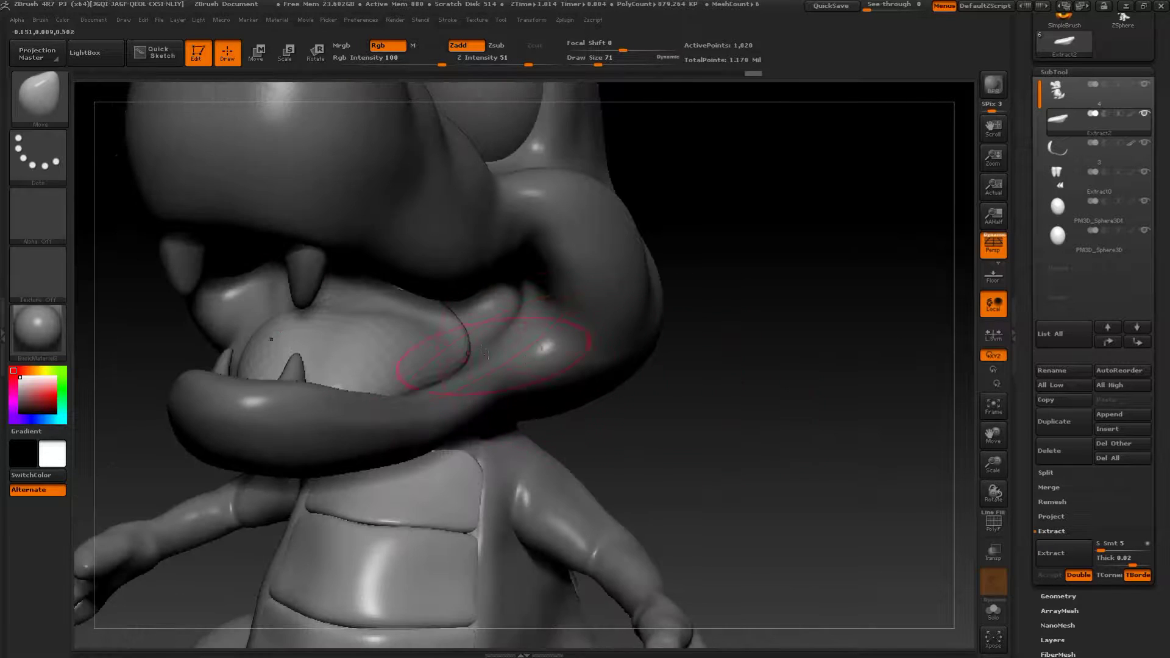
pyautogui.press('s')
pyautogui.moveTo(379, 316); pyautogui.dragTo(372, 316)
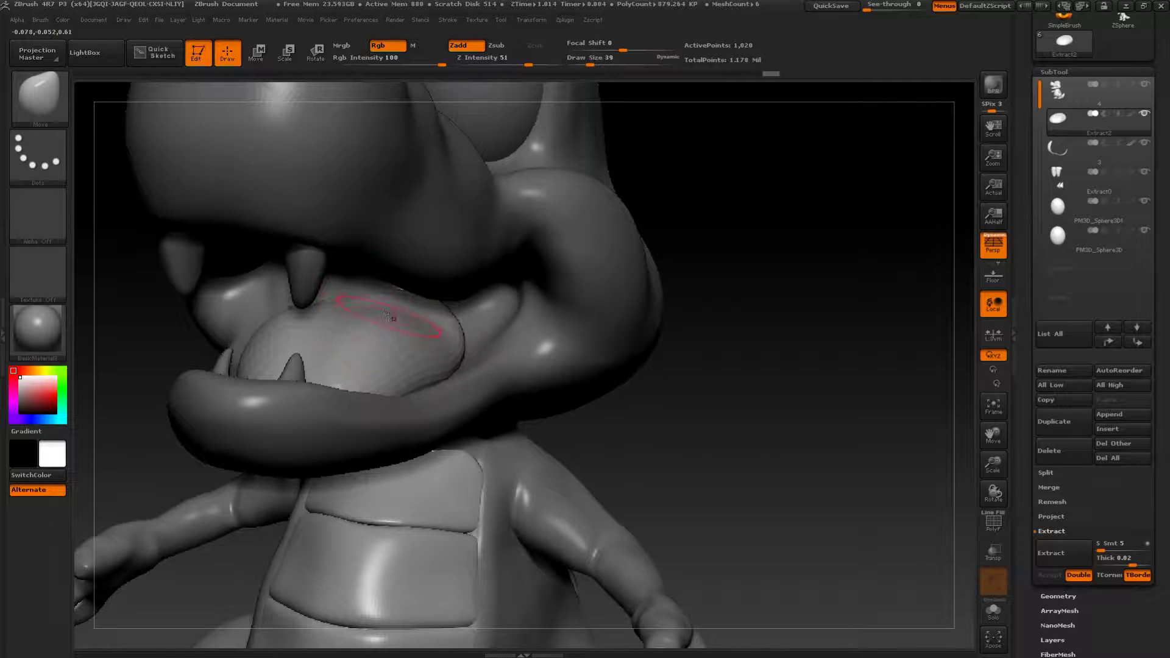
pyautogui.moveTo(694, 392); pyautogui.dragTo(594, 387)
pyautogui.moveTo(404, 344); pyautogui.dragTo(388, 351)
pyautogui.moveTo(300, 366)
pyautogui.mouseDown()
pyautogui.moveTo(282, 357)
pyautogui.moveTo(326, 308)
pyautogui.moveTo(392, 367)
pyautogui.moveTo(397, 387)
pyautogui.mouseUp()
pyautogui.press('s')
pyautogui.moveTo(412, 397); pyautogui.dragTo(380, 403)
pyautogui.moveTo(379, 339)
pyautogui.mouseDown()
pyautogui.moveTo(585, 323)
pyautogui.moveTo(637, 359)
pyautogui.mouseUp()
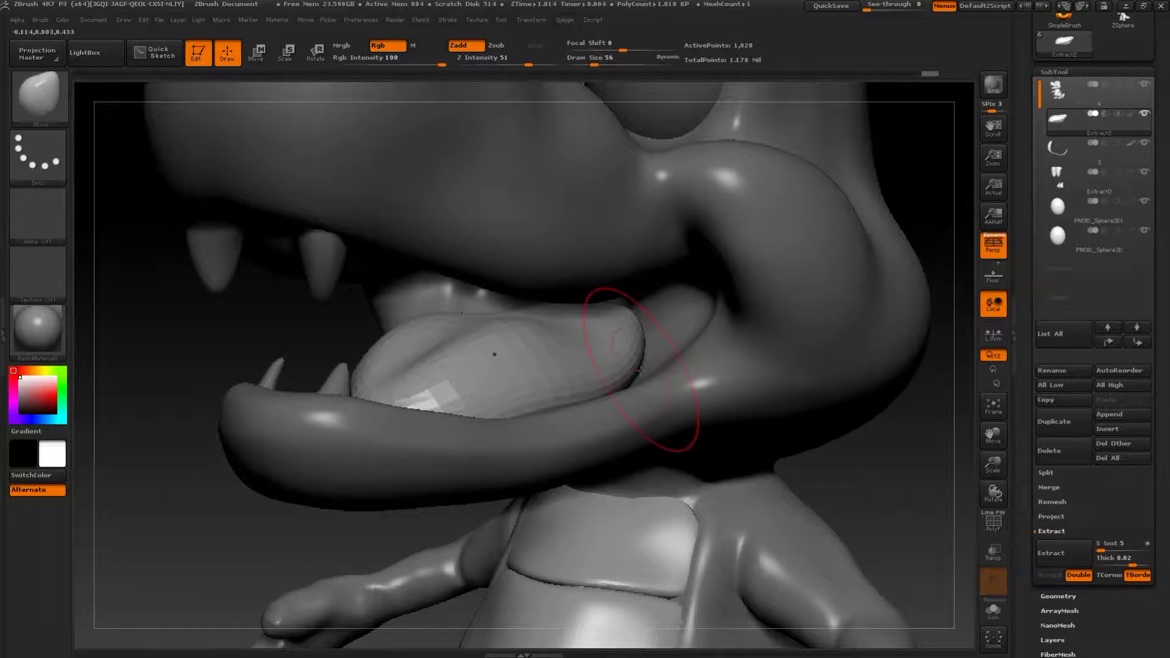
# - Refine the tongue's overall shape inside the open mouth with the Move brush, reducing the draw size to 46
pyautogui.keyDown('alt'); pyautogui.moveTo(927, 483); pyautogui.dragTo(902, 481); pyautogui.keyUp('alt')
pyautogui.moveTo(853, 457); pyautogui.dragTo(902, 451)
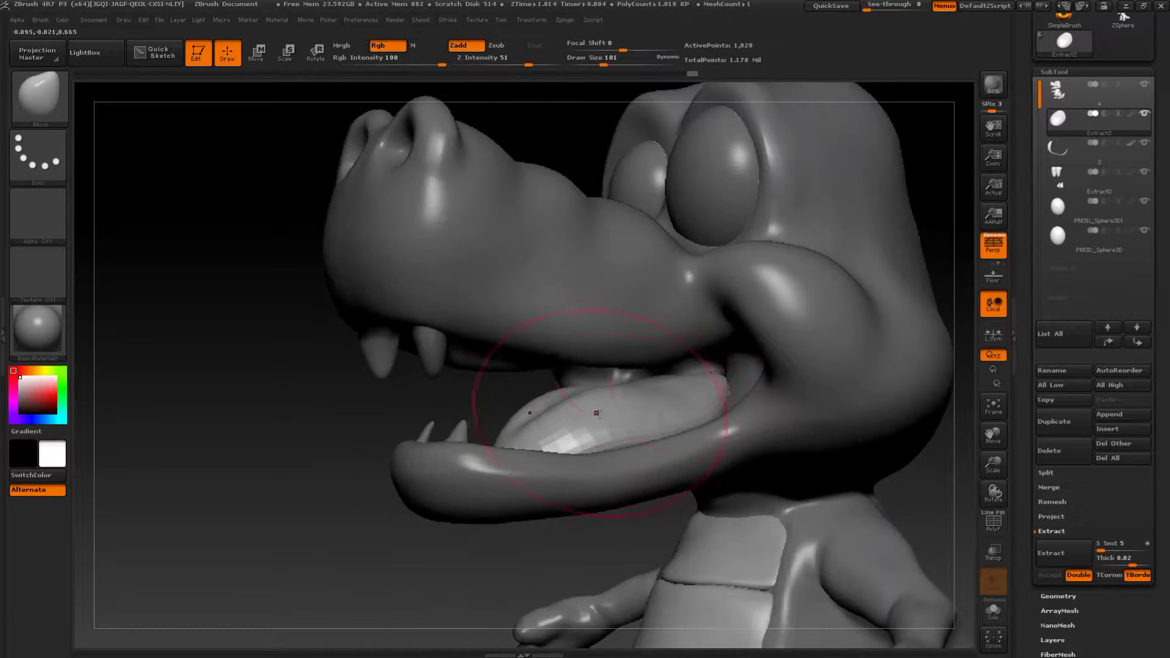
pyautogui.press('s')
pyautogui.click(680, 402)
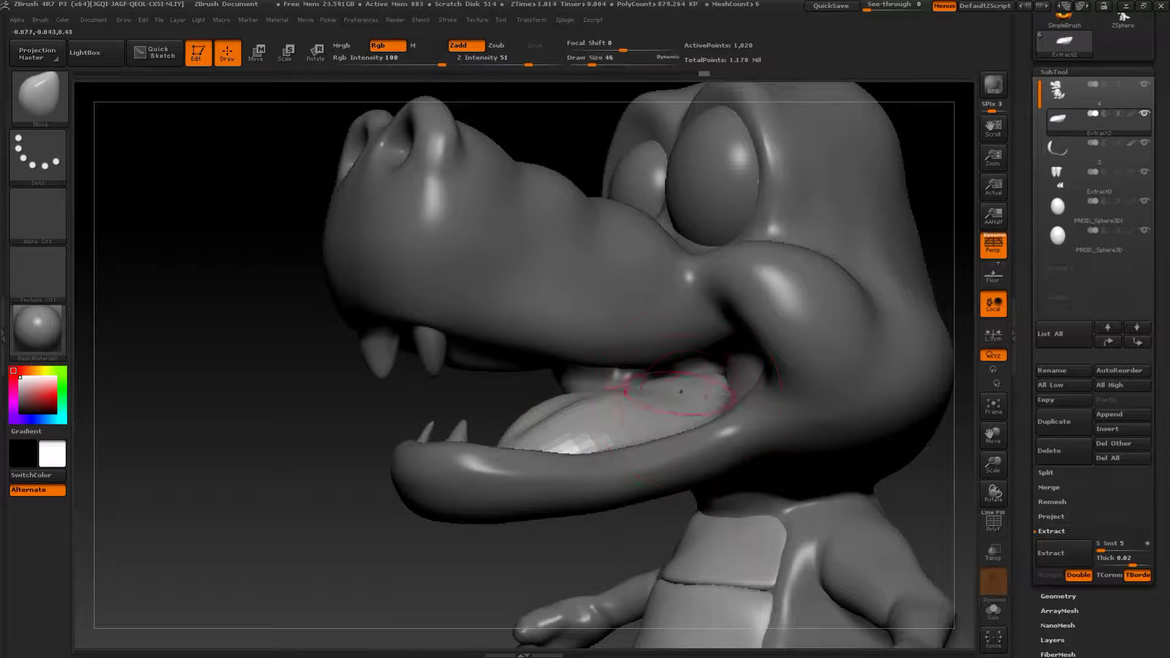
pyautogui.keyDown('alt'); pyautogui.moveTo(323, 546); pyautogui.dragTo(324, 394); pyautogui.keyUp('alt')
pyautogui.keyDown('alt'); pyautogui.moveTo(942, 418); pyautogui.dragTo(819, 342); pyautogui.keyUp('alt')
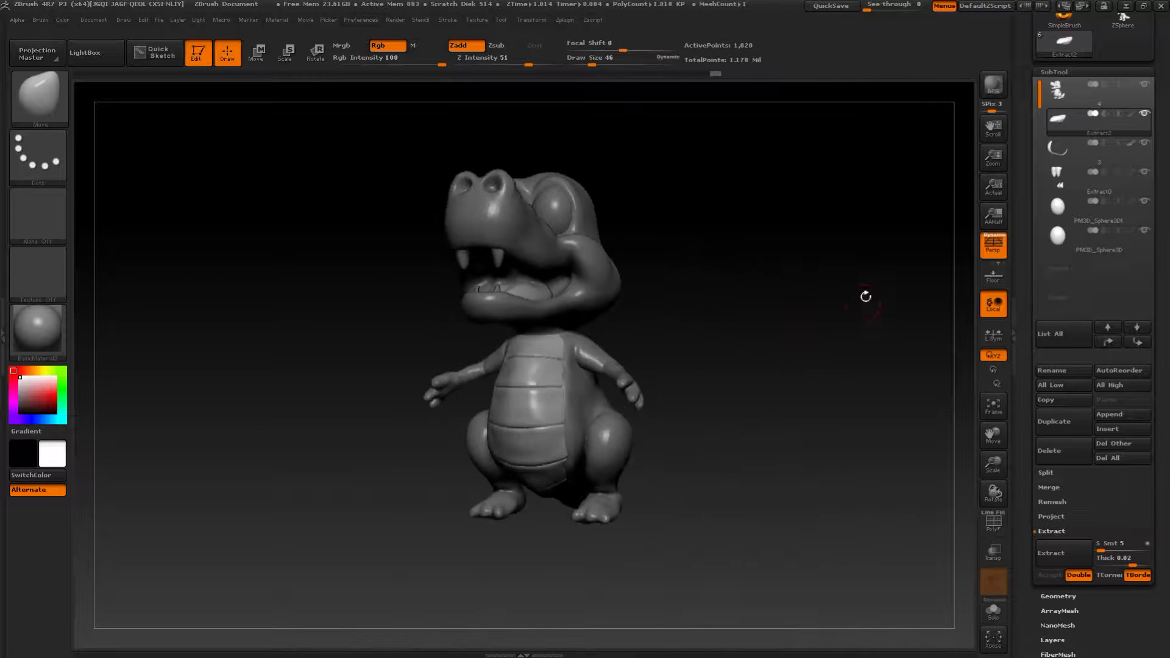
pyautogui.moveTo(820, 341); pyautogui.dragTo(856, 336)
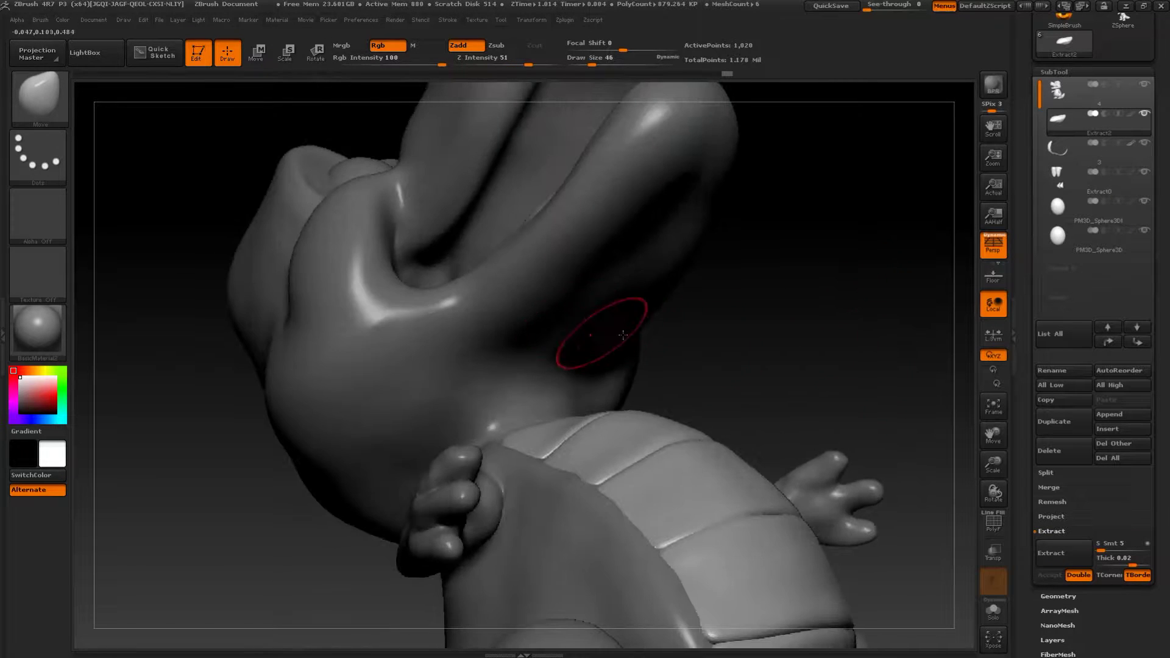
# - Select the body and adjust the underside of the lower jaw with the Move brush at draw size 87
pyautogui.moveTo(655, 339); pyautogui.dragTo(697, 340)
pyautogui.keyDown('alt'); pyautogui.click(515, 368); pyautogui.keyUp('alt')
pyautogui.moveTo(600, 349)
pyautogui.mouseDown()
pyautogui.moveTo(661, 295)
pyautogui.moveTo(683, 302)
pyautogui.moveTo(640, 279)
pyautogui.mouseUp()
pyautogui.press('s')
pyautogui.click(640, 304)
pyautogui.press('s')
pyautogui.moveTo(613, 239)
pyautogui.mouseDown()
pyautogui.moveTo(633, 261)
pyautogui.moveTo(612, 235)
pyautogui.mouseUp()
pyautogui.click(619, 262)
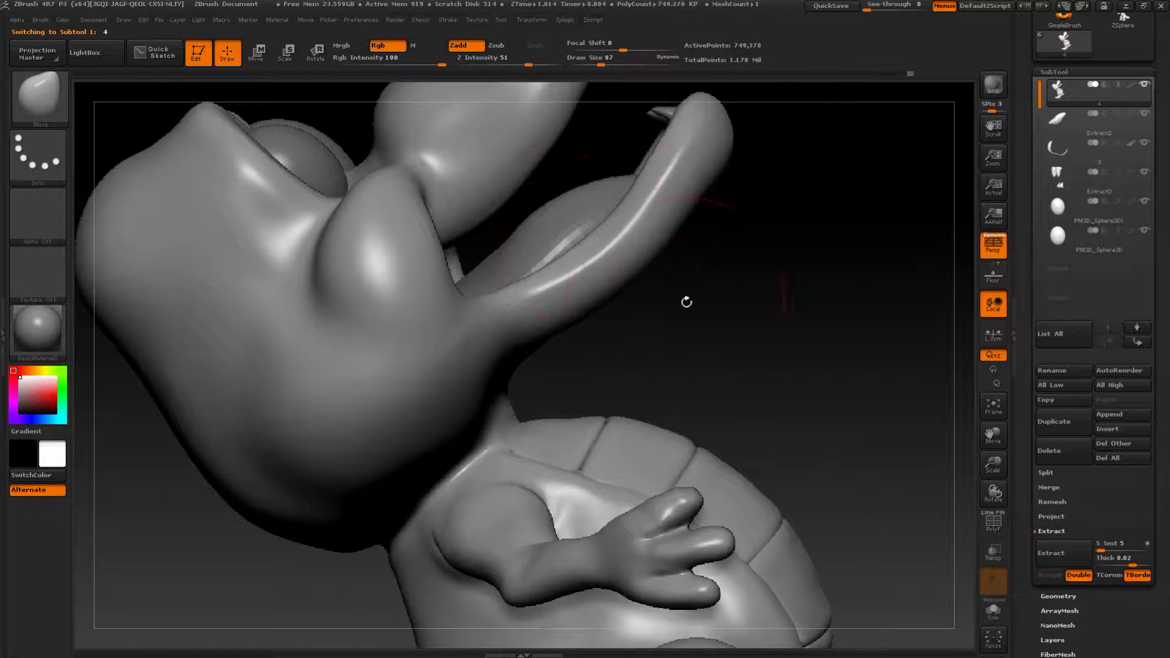
pyautogui.moveTo(686, 302); pyautogui.dragTo(670, 347)
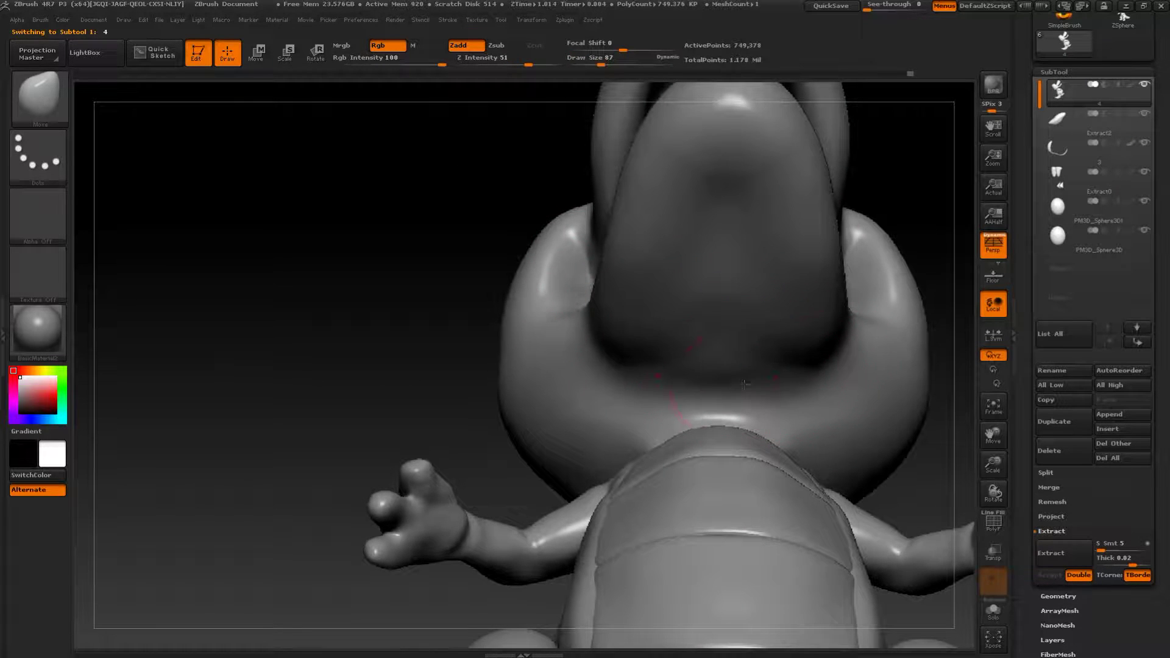
# - Sculpt skin folds across the throat beneath the jaw with the Standard brush at draw size 25
pyautogui.press('b')
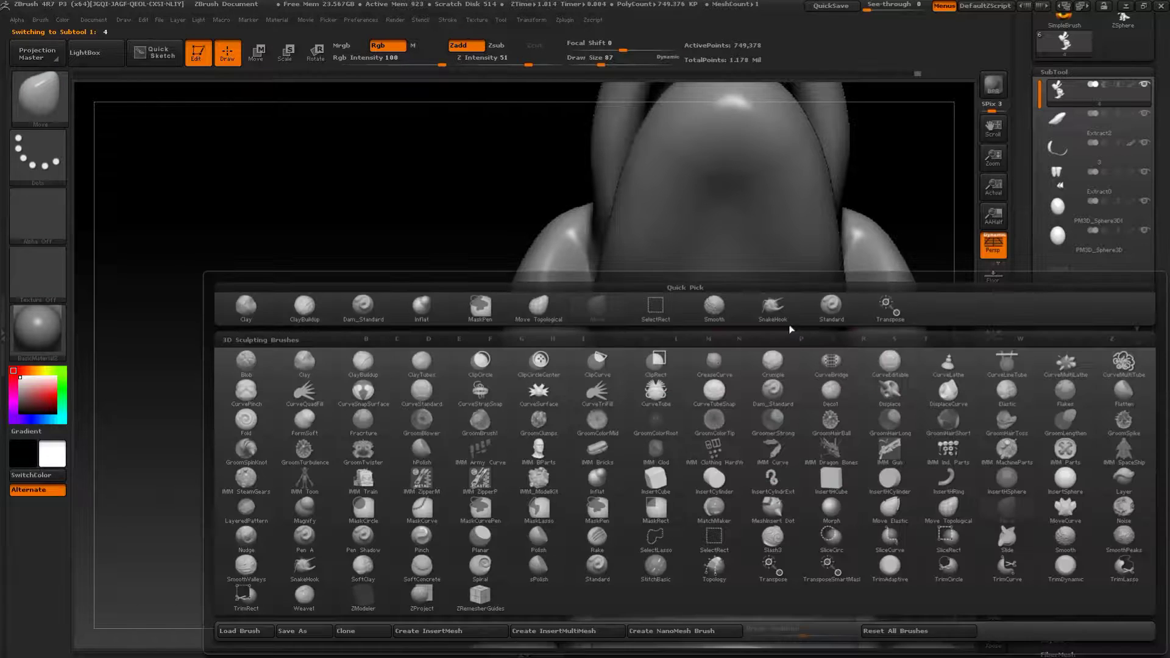
pyautogui.click(830, 310)
pyautogui.press('s')
pyautogui.click(762, 398)
pyautogui.moveTo(815, 402); pyautogui.dragTo(736, 392)
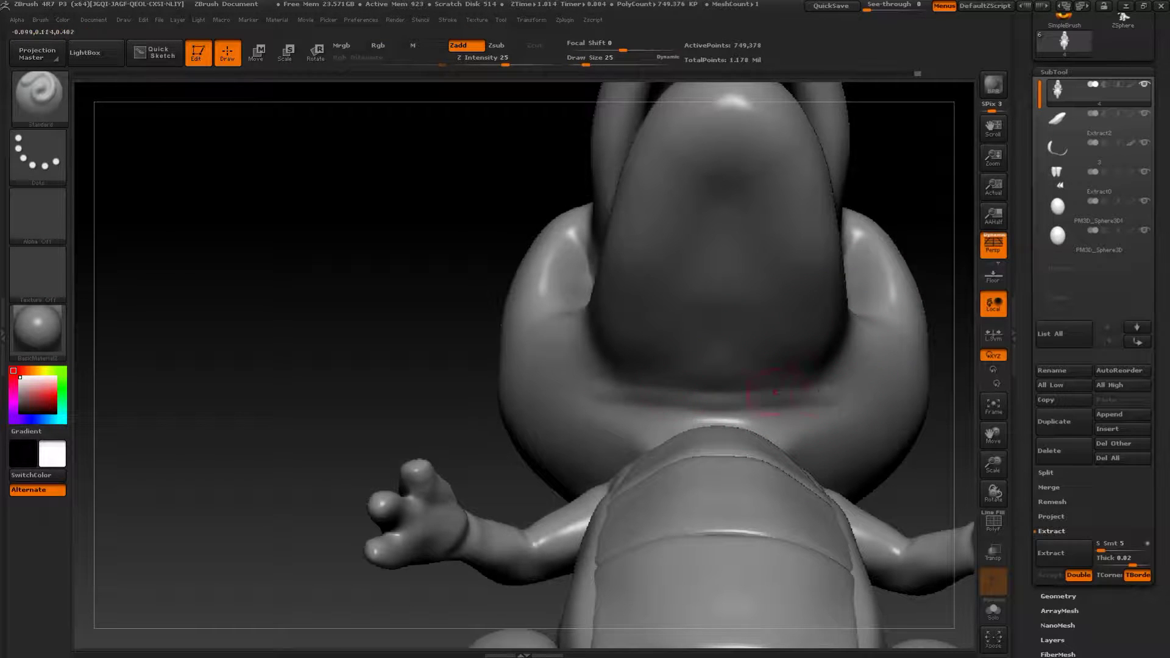
pyautogui.moveTo(926, 474); pyautogui.dragTo(748, 433)
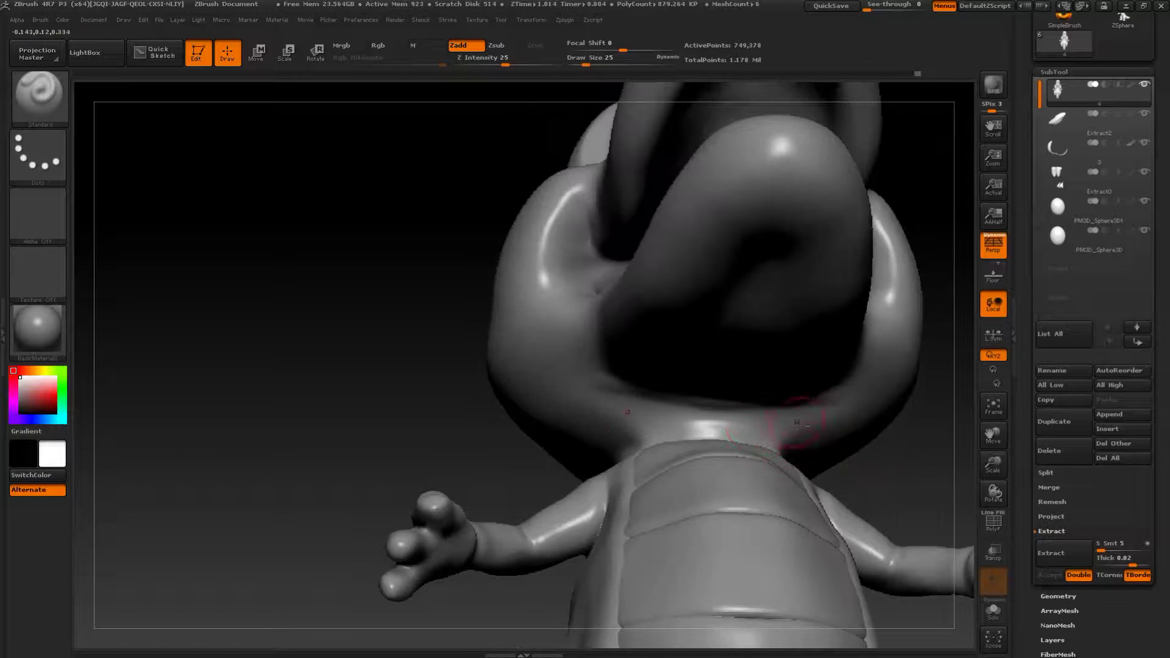
pyautogui.moveTo(889, 451)
pyautogui.mouseDown()
pyautogui.moveTo(865, 473)
pyautogui.moveTo(854, 466)
pyautogui.mouseUp()
pyautogui.moveTo(747, 440); pyautogui.dragTo(713, 430)
pyautogui.moveTo(922, 473); pyautogui.dragTo(904, 440)
pyautogui.moveTo(806, 413)
pyautogui.mouseDown()
pyautogui.moveTo(711, 416)
pyautogui.moveTo(807, 417)
pyautogui.mouseUp()
# - Reshape the throat folds and surrounding jaw area with the Move brush, starting at draw size 49, and smooth them
pyautogui.press('b')
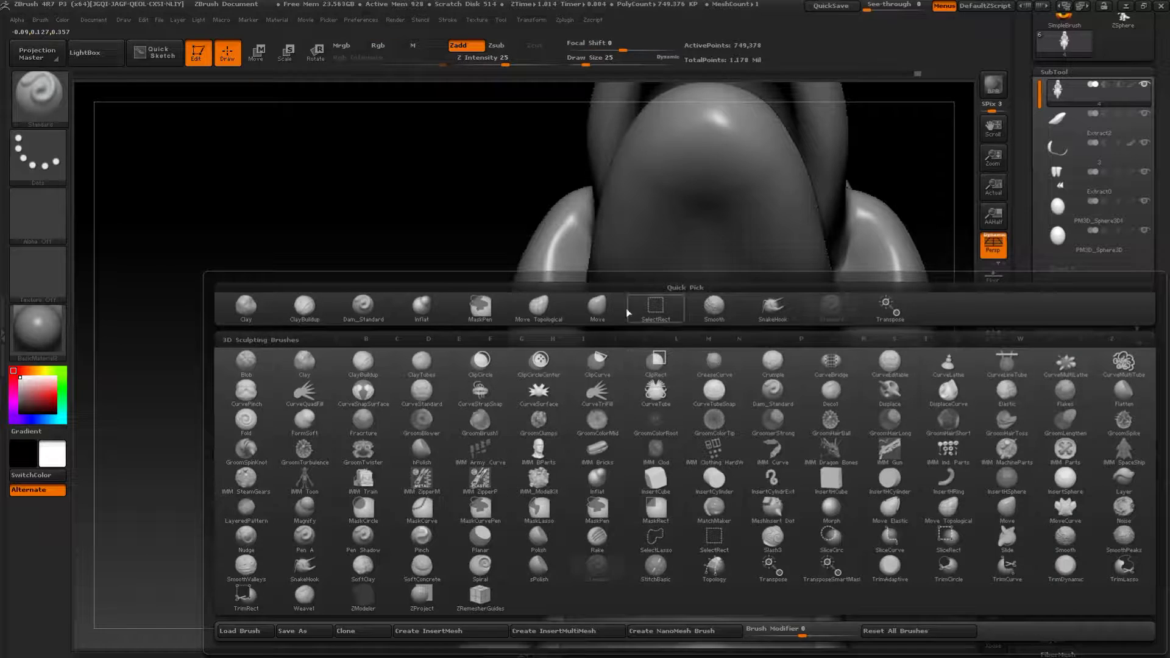
pyautogui.press('m')
pyautogui.press('v')
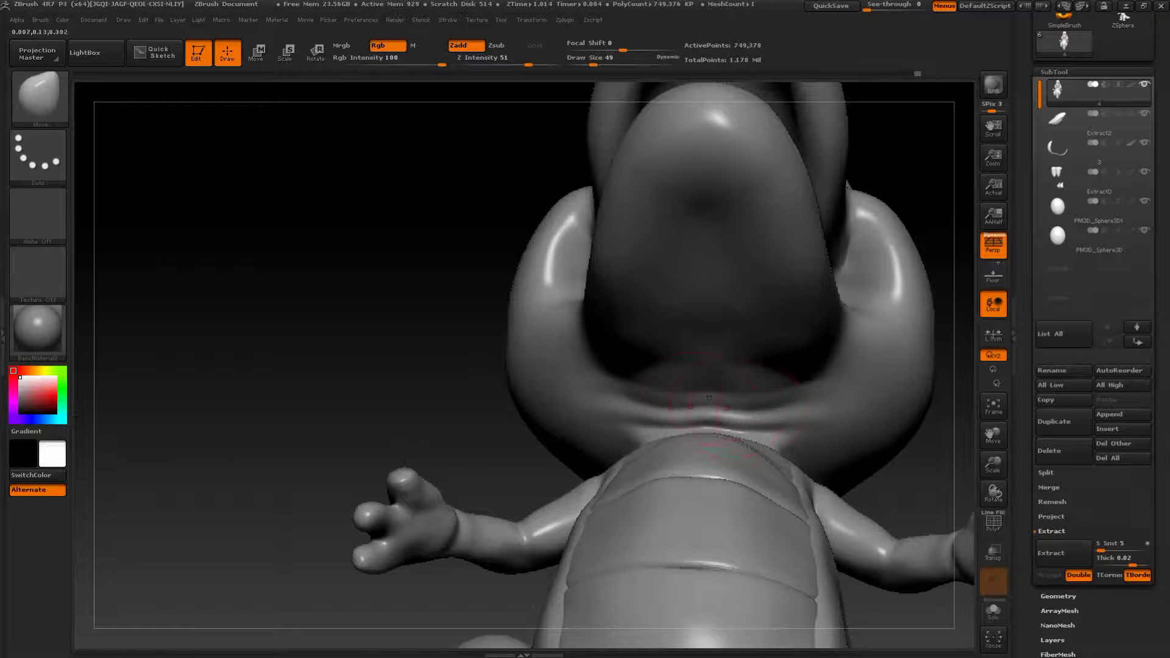
pyautogui.moveTo(386, 437); pyautogui.dragTo(675, 396)
pyautogui.moveTo(871, 421)
pyautogui.mouseDown()
pyautogui.moveTo(815, 397)
pyautogui.moveTo(744, 402)
pyautogui.mouseUp()
pyautogui.moveTo(914, 414)
pyautogui.mouseDown()
pyautogui.moveTo(835, 387)
pyautogui.moveTo(795, 354)
pyautogui.moveTo(745, 356)
pyautogui.moveTo(780, 326)
pyautogui.mouseUp()
pyautogui.press('s')
pyautogui.click(773, 299)
pyautogui.moveTo(366, 332)
pyautogui.mouseDown()
pyautogui.moveTo(358, 319)
pyautogui.moveTo(417, 300)
pyautogui.mouseUp()
pyautogui.moveTo(737, 317); pyautogui.dragTo(717, 315)
pyautogui.moveTo(832, 278); pyautogui.dragTo(766, 257)
pyautogui.keyDown('shift'); pyautogui.moveTo(689, 359); pyautogui.dragTo(684, 403); pyautogui.keyUp('shift')
# - Examine the whole character from several angles, ending on the brows and eyes
pyautogui.keyDown('alt'); pyautogui.moveTo(933, 358); pyautogui.dragTo(858, 239); pyautogui.keyUp('alt')
pyautogui.moveTo(932, 357); pyautogui.dragTo(853, 335)
pyautogui.moveTo(537, 457)
pyautogui.keyDown('alt'); pyautogui.mouseDown()
pyautogui.moveTo(388, 447)
pyautogui.moveTo(438, 456)
pyautogui.mouseUp(); pyautogui.keyUp('alt')
pyautogui.keyDown('alt'); pyautogui.moveTo(840, 436); pyautogui.dragTo(823, 421); pyautogui.keyUp('alt')
pyautogui.press('s')
pyautogui.click(813, 421)
pyautogui.moveTo(823, 376); pyautogui.dragTo(837, 329)
pyautogui.keyDown('alt'); pyautogui.moveTo(858, 225); pyautogui.dragTo(763, 442); pyautogui.keyUp('alt')
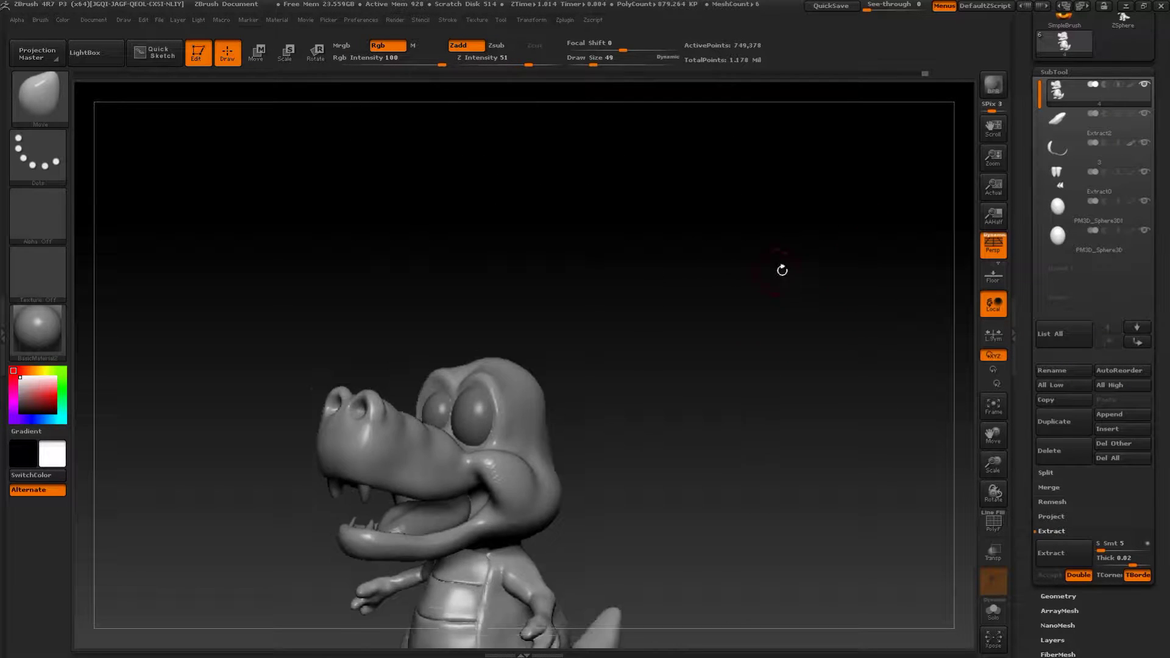
pyautogui.keyDown('alt'); pyautogui.moveTo(780, 269); pyautogui.dragTo(823, 433); pyautogui.keyUp('alt')
pyautogui.keyDown('alt'); pyautogui.moveTo(823, 260); pyautogui.dragTo(884, 395); pyautogui.keyUp('alt')
pyautogui.moveTo(798, 309)
pyautogui.keyDown('alt'); pyautogui.mouseDown()
pyautogui.moveTo(841, 337)
pyautogui.moveTo(872, 390)
pyautogui.mouseUp(); pyautogui.keyUp('alt')
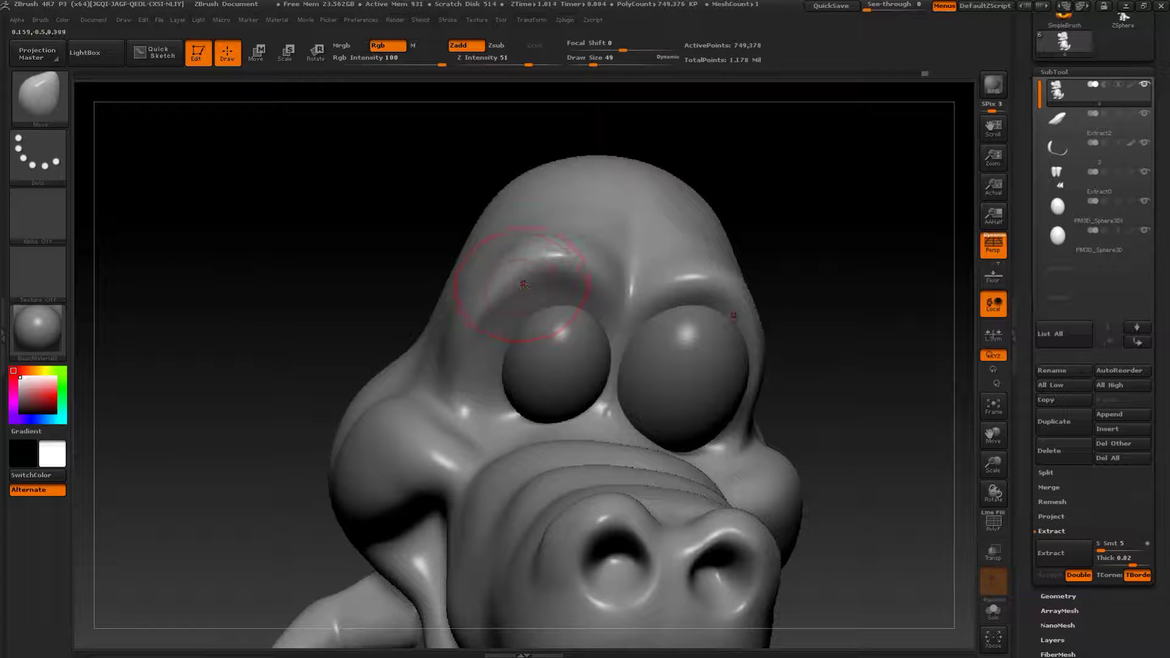
# - Reshape the brow ridges above the eyes with the Move brush, varying the draw size
pyautogui.moveTo(407, 231)
pyautogui.mouseDown()
pyautogui.moveTo(394, 253)
pyautogui.moveTo(364, 241)
pyautogui.mouseUp()
pyautogui.press('s')
pyautogui.moveTo(451, 354); pyautogui.dragTo(480, 357)
pyautogui.press('s')
pyautogui.moveTo(567, 275); pyautogui.dragTo(554, 275)
pyautogui.moveTo(412, 287); pyautogui.dragTo(454, 256)
pyautogui.press('s')
pyautogui.moveTo(541, 249)
pyautogui.mouseDown()
pyautogui.moveTo(537, 274)
pyautogui.moveTo(597, 276)
pyautogui.moveTo(535, 293)
pyautogui.mouseUp()
pyautogui.press('s')
# - Adjust the sides of the head and the outer brow contours with the Move brush and smooth them at draw size 35
pyautogui.moveTo(424, 274); pyautogui.dragTo(330, 272)
pyautogui.moveTo(565, 285); pyautogui.dragTo(582, 271)
pyautogui.moveTo(456, 277)
pyautogui.mouseDown()
pyautogui.moveTo(523, 301)
pyautogui.moveTo(569, 290)
pyautogui.mouseUp()
pyautogui.press('s')
pyautogui.moveTo(565, 297); pyautogui.dragTo(565, 286)
pyautogui.press('s')
pyautogui.moveTo(451, 370); pyautogui.dragTo(453, 369)
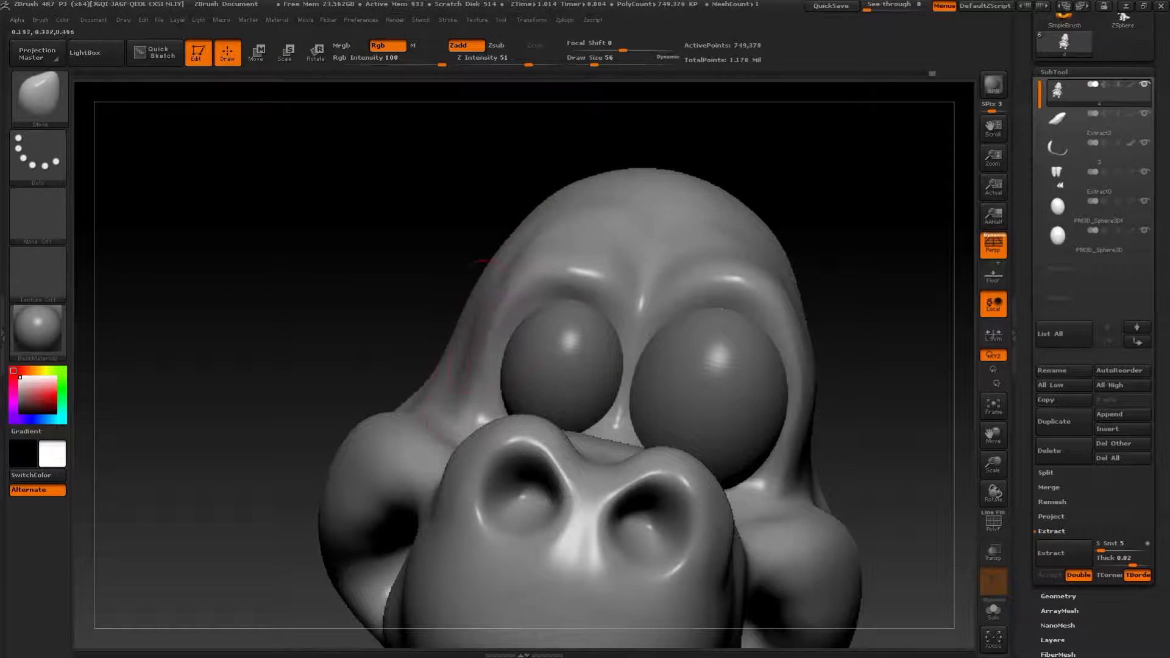
pyautogui.press('s')
pyautogui.moveTo(579, 255); pyautogui.dragTo(583, 247)
pyautogui.press('shift')
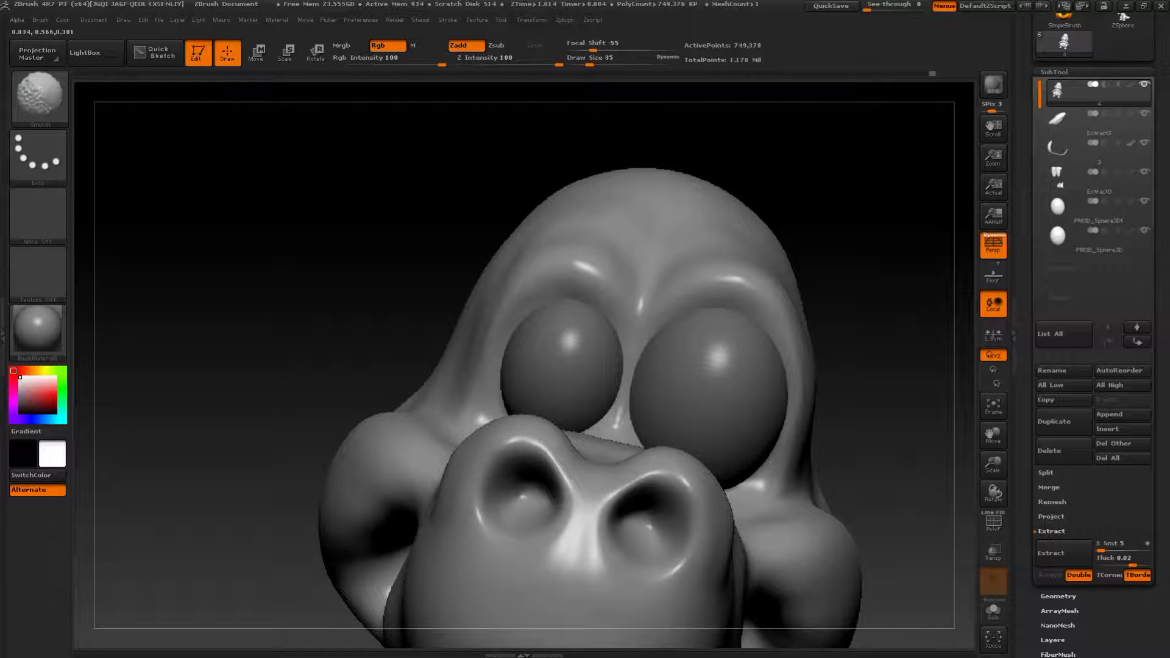
# - Select the character's left eyeball and shift it slightly in its socket with a transpose line
pyautogui.keyDown('alt'); pyautogui.moveTo(899, 319); pyautogui.dragTo(877, 244); pyautogui.keyUp('alt')
pyautogui.moveTo(877, 243)
pyautogui.mouseDown()
pyautogui.moveTo(823, 229)
pyautogui.moveTo(853, 203)
pyautogui.moveTo(863, 287)
pyautogui.moveTo(893, 264)
pyautogui.moveTo(866, 226)
pyautogui.moveTo(825, 188)
pyautogui.moveTo(799, 201)
pyautogui.moveTo(728, 315)
pyautogui.moveTo(844, 295)
pyautogui.moveTo(972, 219)
pyautogui.mouseUp()
pyautogui.press('s')
pyautogui.click(590, 280)
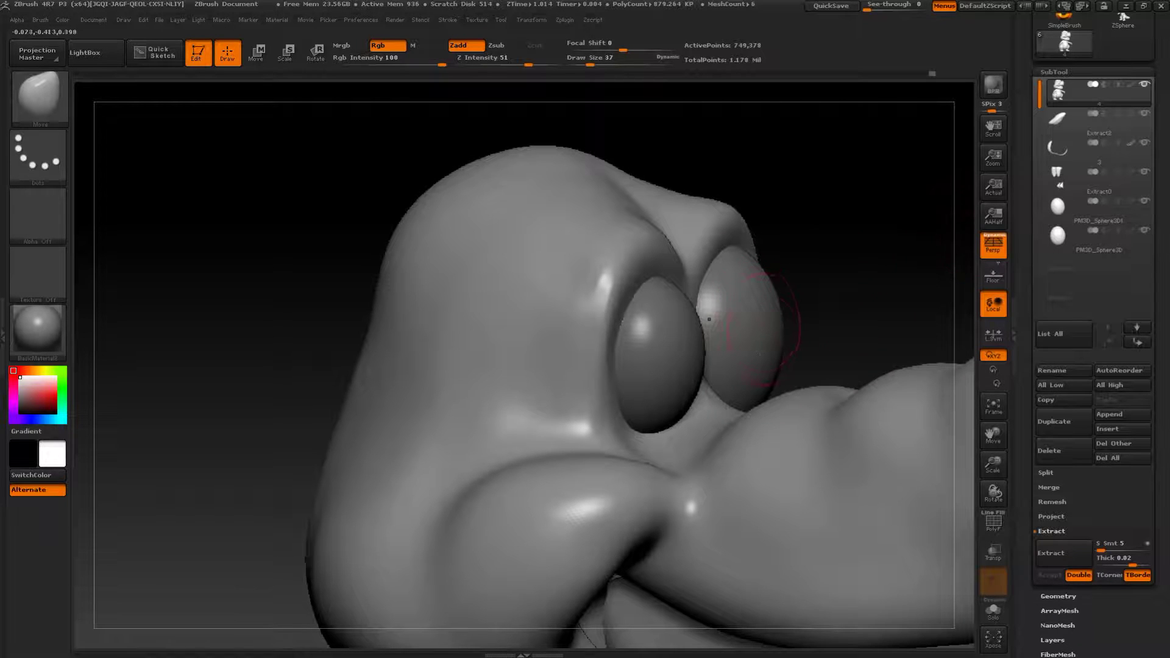
pyautogui.keyDown('alt'); pyautogui.click(755, 364); pyautogui.keyUp('alt')
pyautogui.moveTo(868, 308)
pyautogui.mouseDown()
pyautogui.moveTo(810, 326)
pyautogui.moveTo(838, 299)
pyautogui.mouseUp()
pyautogui.press('e')
pyautogui.moveTo(739, 395); pyautogui.dragTo(758, 270)
pyautogui.moveTo(847, 269); pyautogui.dragTo(874, 271)
pyautogui.press('w')
pyautogui.moveTo(747, 337); pyautogui.dragTo(744, 339)
pyautogui.press('q')
pyautogui.moveTo(859, 299); pyautogui.dragTo(819, 302)
# - Select the character's right eyeball and rotate it slightly with a transpose line along its height
pyautogui.keyDown('alt'); pyautogui.click(627, 382); pyautogui.keyUp('alt')
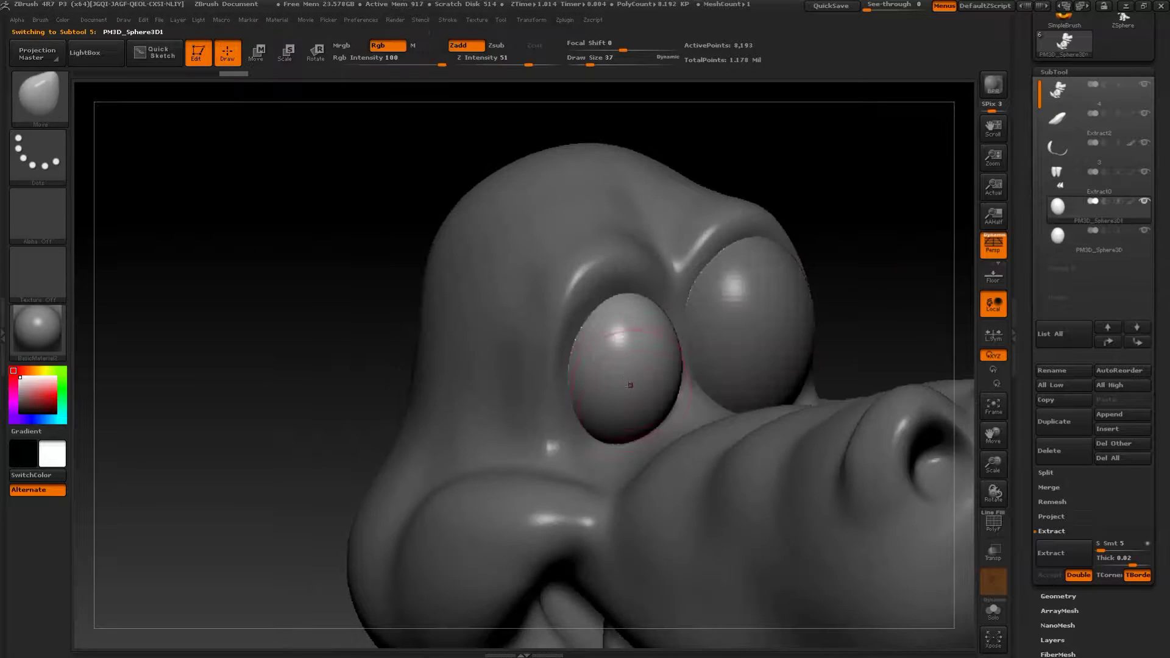
pyautogui.press('e')
pyautogui.moveTo(631, 421); pyautogui.dragTo(647, 309)
pyautogui.moveTo(862, 253); pyautogui.dragTo(906, 250)
pyautogui.press('r')
pyautogui.moveTo(646, 317); pyautogui.dragTo(640, 318)
pyautogui.press('q')
# - Select the body and touch up the skin between the eyes with the Inflate brush at draw size 33, smoothing it
pyautogui.keyDown('alt'); pyautogui.moveTo(914, 293); pyautogui.dragTo(889, 241); pyautogui.keyUp('alt')
pyautogui.moveTo(890, 240)
pyautogui.mouseDown()
pyautogui.moveTo(812, 230)
pyautogui.moveTo(930, 269)
pyautogui.moveTo(935, 319)
pyautogui.moveTo(833, 282)
pyautogui.moveTo(854, 251)
pyautogui.moveTo(866, 357)
pyautogui.mouseUp()
pyautogui.moveTo(865, 356)
pyautogui.mouseDown()
pyautogui.moveTo(932, 308)
pyautogui.moveTo(953, 332)
pyautogui.moveTo(908, 317)
pyautogui.mouseUp()
pyautogui.press('s')
pyautogui.click(909, 339)
pyautogui.moveTo(908, 317)
pyautogui.keyDown('alt'); pyautogui.mouseDown()
pyautogui.moveTo(917, 337)
pyautogui.moveTo(670, 324)
pyautogui.mouseUp(); pyautogui.keyUp('alt')
pyautogui.keyDown('alt'); pyautogui.click(862, 335); pyautogui.keyUp('alt')
pyautogui.press('b')
pyautogui.click(436, 306)
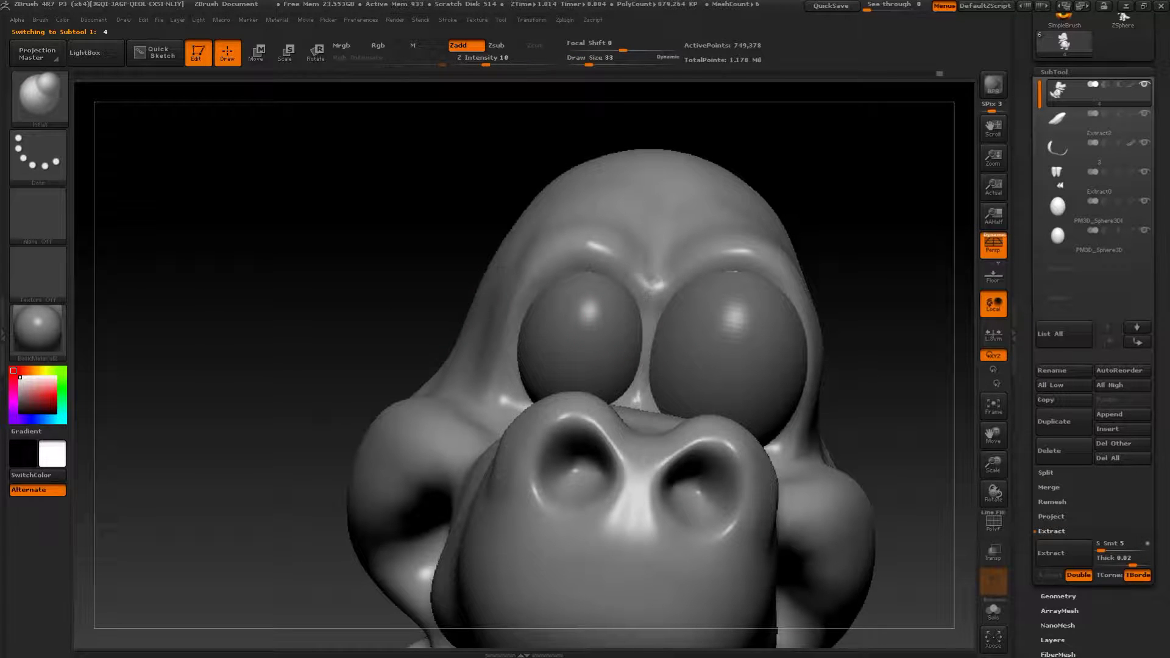
pyautogui.press('shift')
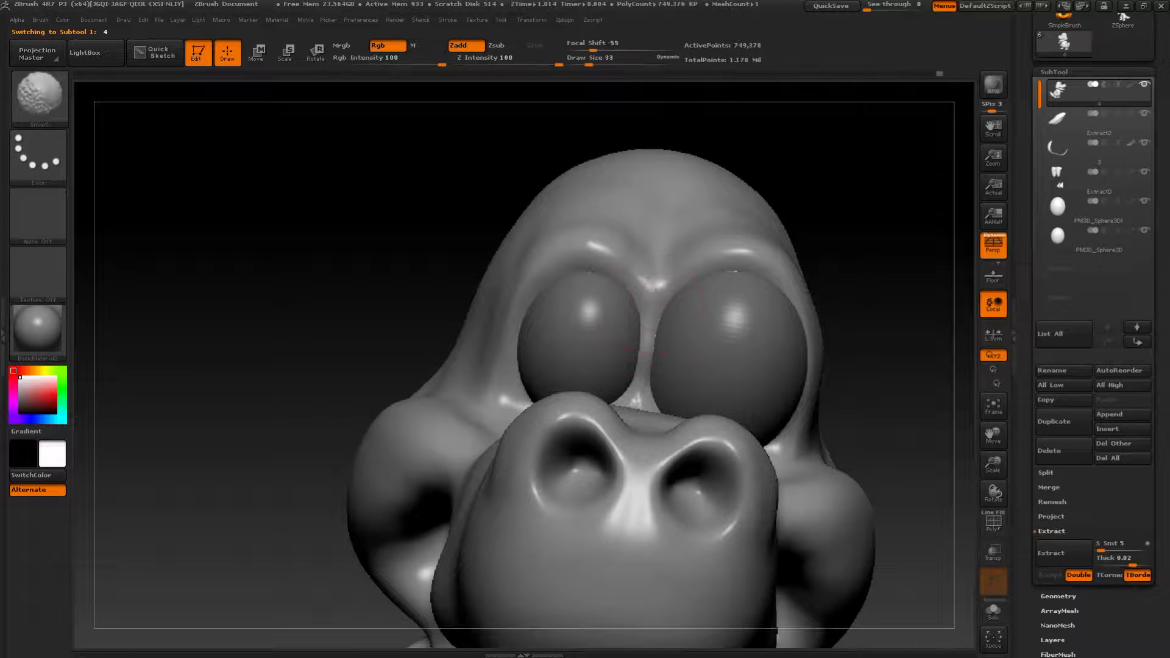
# - Show only the body and sculpt the inside of the eye sockets with the ClayBuildup brush at draw size 33
pyautogui.moveTo(820, 207); pyautogui.dragTo(739, 187)
pyautogui.keyDown('shift'); pyautogui.click(1144, 84); pyautogui.keyUp('shift')
pyautogui.moveTo(575, 320)
pyautogui.keyDown('alt'); pyautogui.mouseDown()
pyautogui.moveTo(546, 322)
pyautogui.moveTo(529, 389)
pyautogui.moveTo(600, 290)
pyautogui.mouseUp(); pyautogui.keyUp('alt')
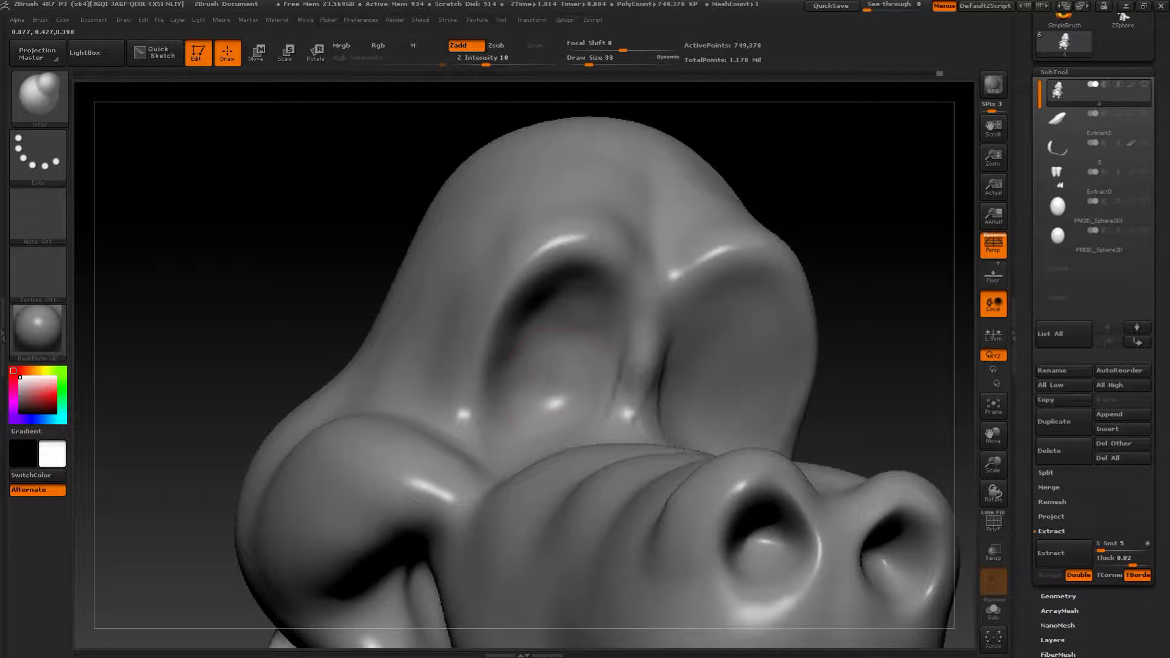
pyautogui.press('b')
pyautogui.press('c')
pyautogui.press('b')
pyautogui.moveTo(256, 272); pyautogui.dragTo(488, 268)
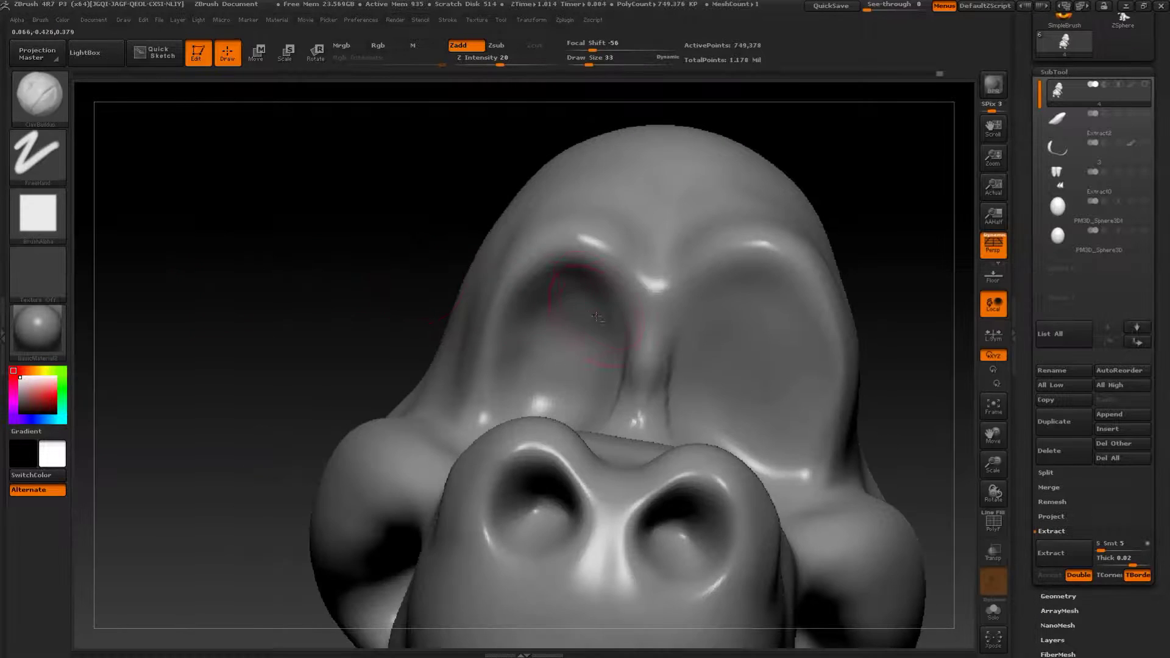
pyautogui.moveTo(515, 358); pyautogui.dragTo(583, 318)
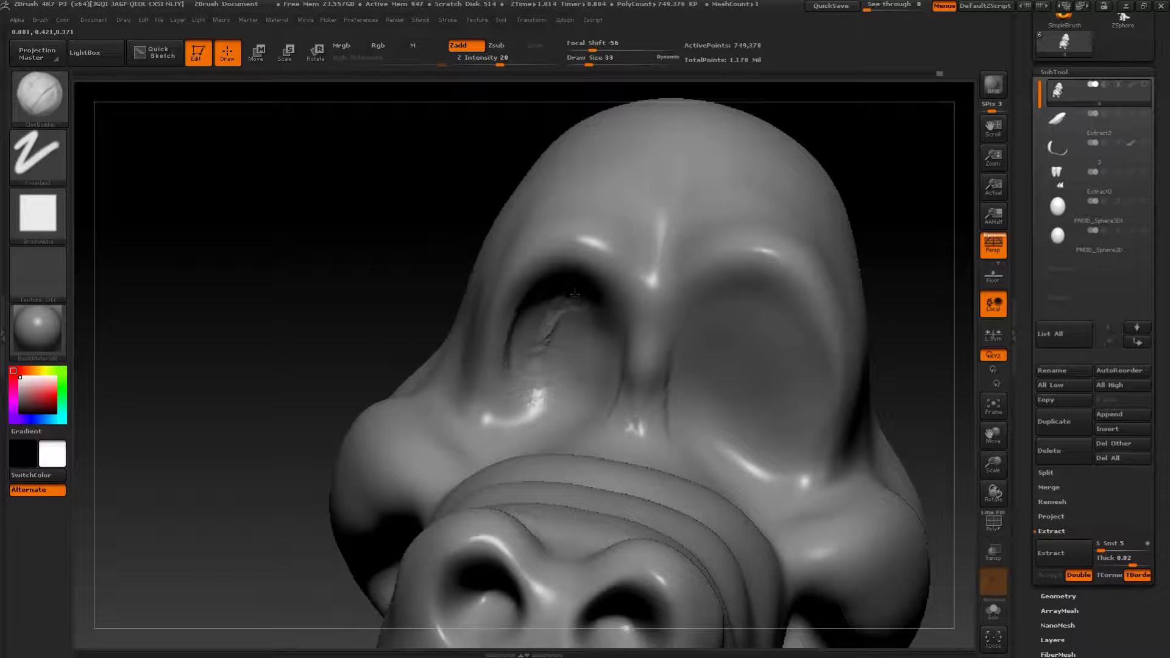
pyautogui.moveTo(540, 396)
pyautogui.mouseDown()
pyautogui.moveTo(594, 354)
pyautogui.moveTo(584, 306)
pyautogui.mouseUp()
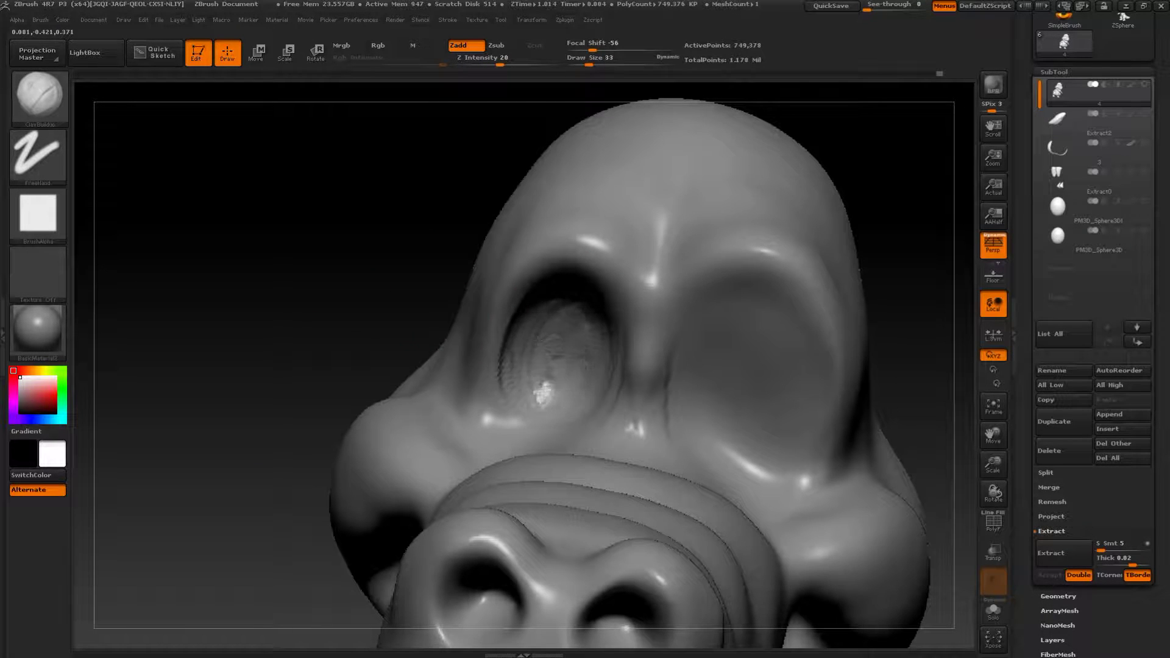
# - Smooth the sculpted surfaces inside the eye sockets at draw size 59
pyautogui.moveTo(902, 237); pyautogui.dragTo(902, 210)
pyautogui.press('s')
pyautogui.moveTo(741, 345)
pyautogui.mouseDown()
pyautogui.moveTo(750, 360)
pyautogui.moveTo(758, 332)
pyautogui.moveTo(777, 341)
pyautogui.moveTo(744, 293)
pyautogui.moveTo(739, 378)
pyautogui.moveTo(750, 398)
pyautogui.mouseUp()
pyautogui.keyDown('shift'); pyautogui.moveTo(551, 390); pyautogui.dragTo(586, 336); pyautogui.keyUp('shift')
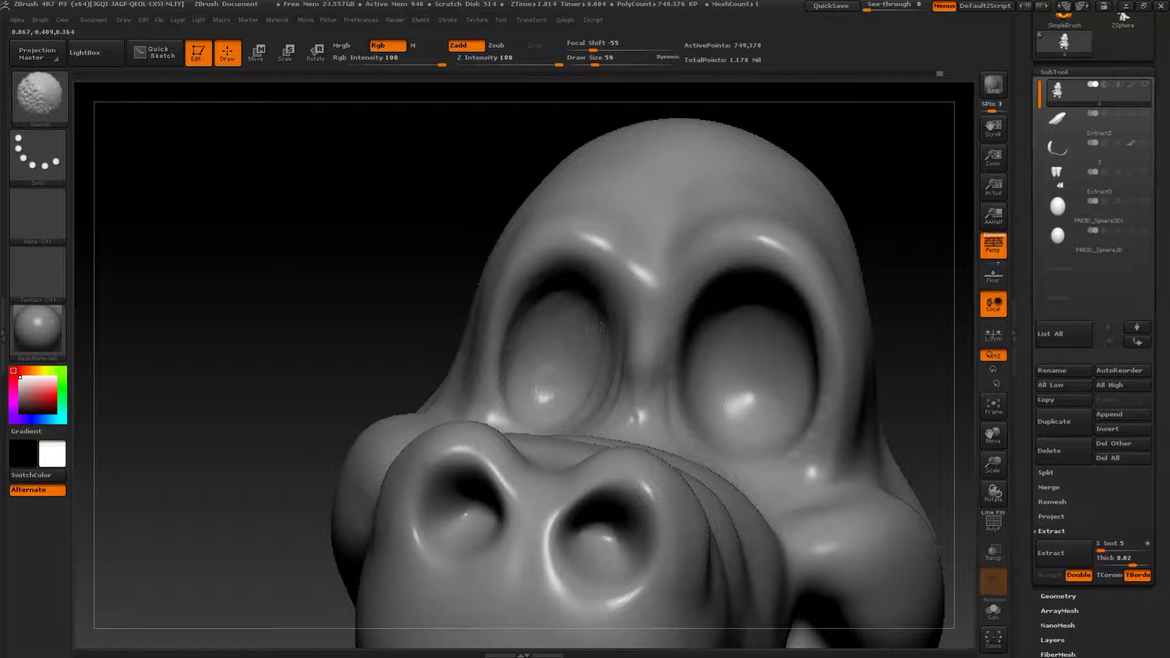
# - Adjust the eye socket shape with the Move brush at draw size 59 and show all subtools again
pyautogui.press('b')
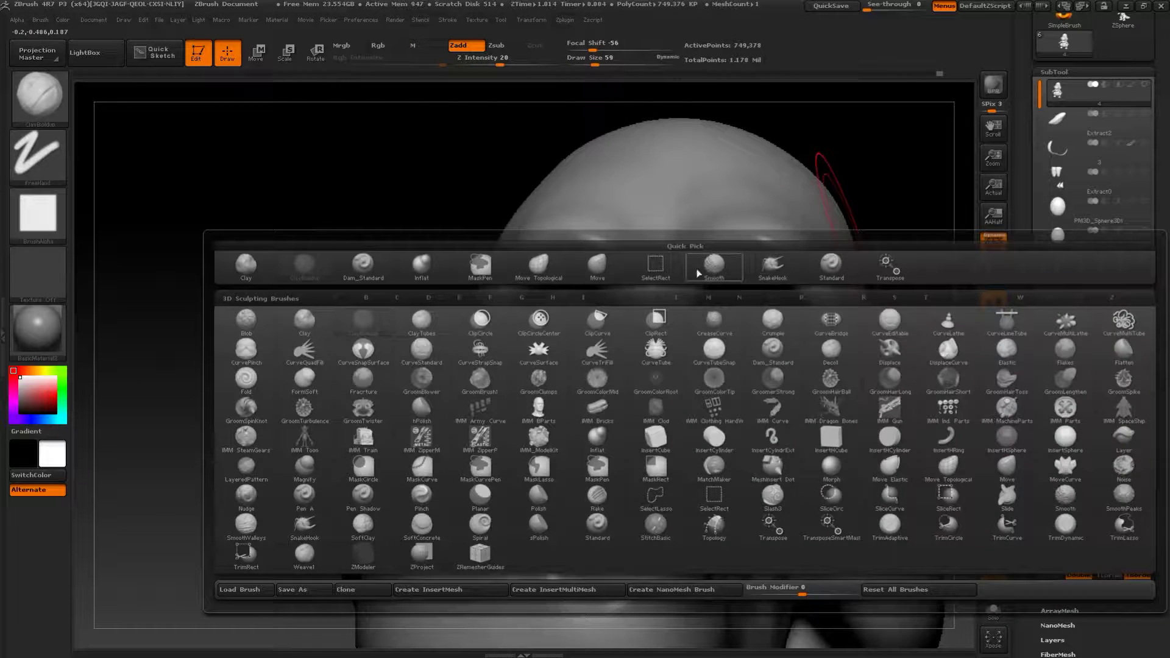
pyautogui.press('m')
pyautogui.press('v')
pyautogui.moveTo(577, 385); pyautogui.dragTo(590, 383)
pyautogui.moveTo(586, 319)
pyautogui.mouseDown()
pyautogui.moveTo(599, 313)
pyautogui.moveTo(584, 288)
pyautogui.mouseUp()
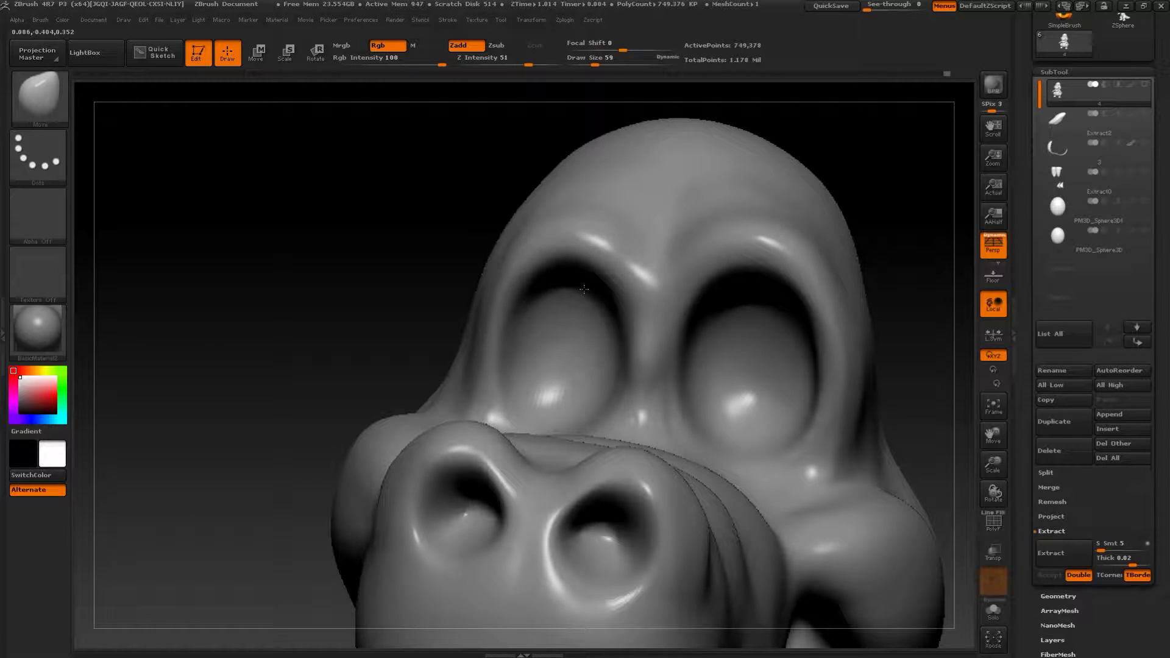
pyautogui.click(1144, 87)
pyautogui.moveTo(889, 169); pyautogui.dragTo(926, 177)
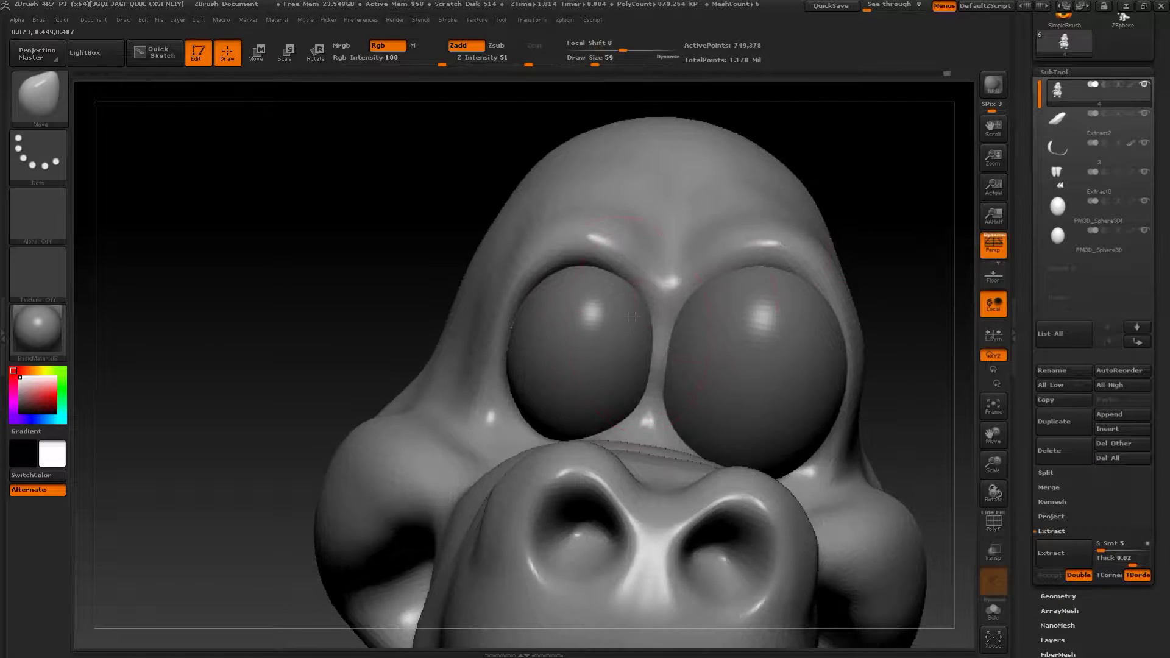
# - Fit the skin around the eyeballs with the Move brush, ending at draw size 49
pyautogui.moveTo(913, 353)
pyautogui.keyDown('alt'); pyautogui.mouseDown()
pyautogui.moveTo(858, 290)
pyautogui.moveTo(804, 293)
pyautogui.mouseUp(); pyautogui.keyUp('alt')
pyautogui.press('s')
pyautogui.click(778, 323)
pyautogui.moveTo(765, 362); pyautogui.dragTo(774, 369)
pyautogui.press('s')
pyautogui.click(771, 397)
pyautogui.moveTo(882, 366); pyautogui.dragTo(792, 390)
pyautogui.moveTo(229, 247); pyautogui.dragTo(396, 272)
# - Build up lower eyelid ridges beneath the eyes with the ClayBuildup brush at draw size 23
pyautogui.press('b')
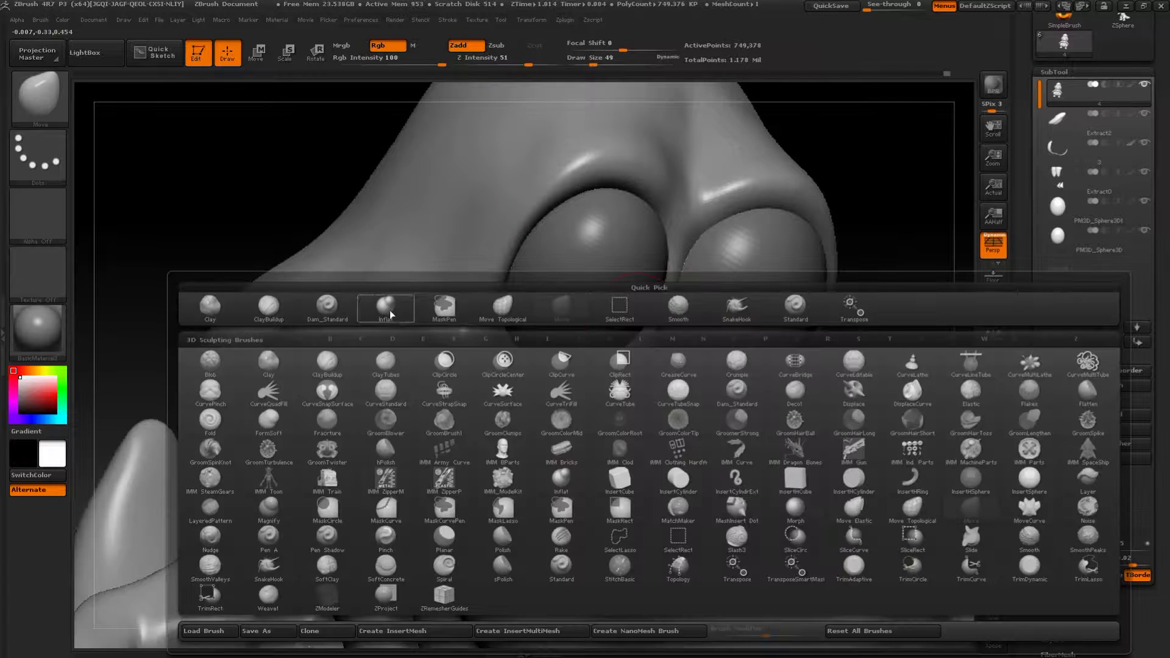
pyautogui.click(269, 312)
pyautogui.moveTo(237, 243); pyautogui.dragTo(177, 248)
pyautogui.press('s')
pyautogui.click(514, 355)
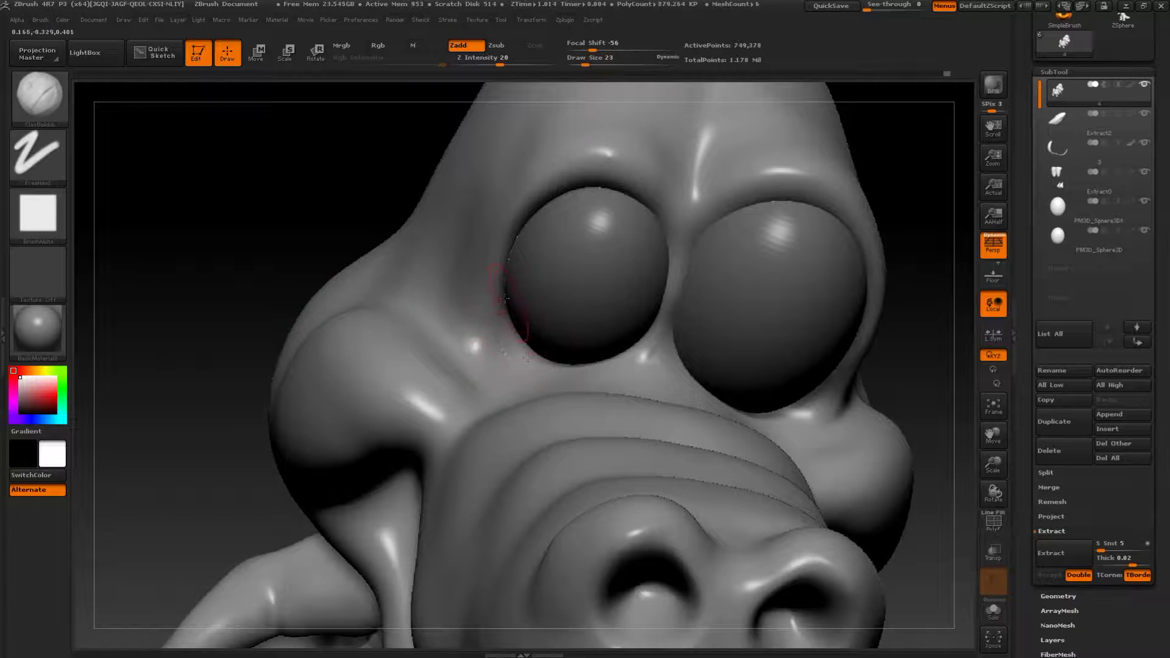
pyautogui.moveTo(540, 363); pyautogui.dragTo(597, 364)
# - Extend the lower eyelid ridges toward the nose bridge and smooth them into the surrounding skin
pyautogui.moveTo(937, 310); pyautogui.dragTo(780, 329)
pyautogui.moveTo(640, 403)
pyautogui.mouseDown()
pyautogui.moveTo(700, 421)
pyautogui.moveTo(765, 403)
pyautogui.moveTo(752, 418)
pyautogui.moveTo(612, 385)
pyautogui.mouseUp()
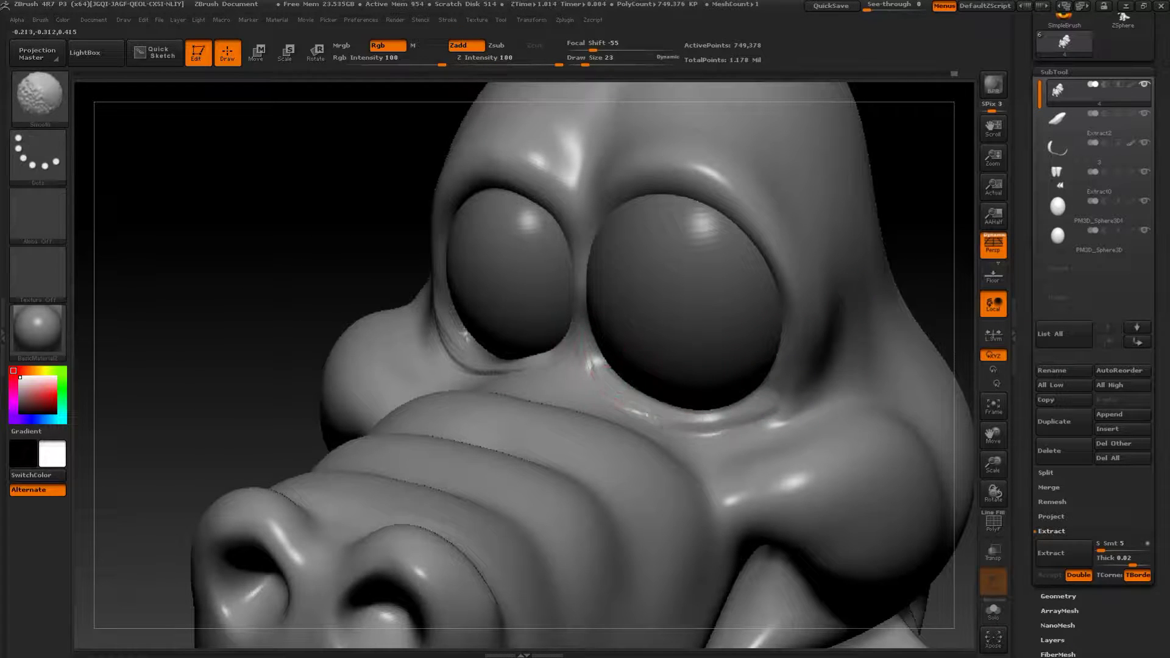
pyautogui.moveTo(910, 283); pyautogui.dragTo(969, 293)
pyautogui.keyDown('shift'); pyautogui.moveTo(540, 364); pyautogui.dragTo(426, 357); pyautogui.keyUp('shift')
# - Reshape the overall form of the head with the Move brush at draw size 108
pyautogui.moveTo(849, 340)
pyautogui.keyDown('alt'); pyautogui.mouseDown()
pyautogui.moveTo(823, 245)
pyautogui.moveTo(807, 300)
pyautogui.moveTo(838, 335)
pyautogui.moveTo(822, 263)
pyautogui.moveTo(811, 304)
pyautogui.mouseUp(); pyautogui.keyUp('alt')
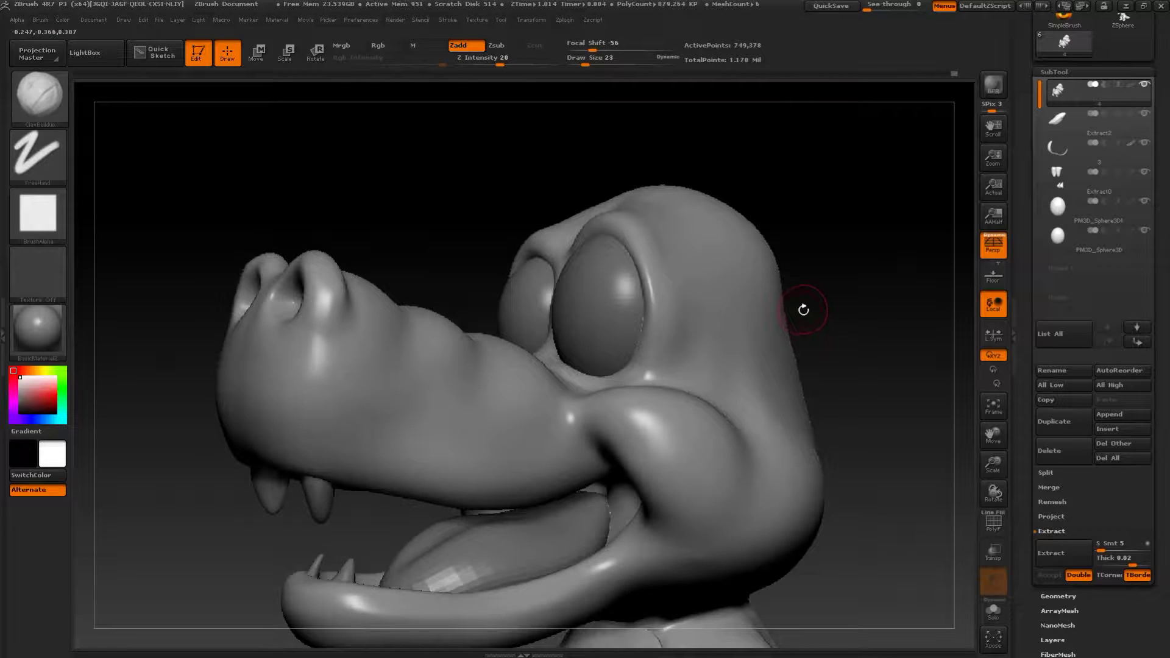
pyautogui.press('b')
pyautogui.press('m')
pyautogui.press('v')
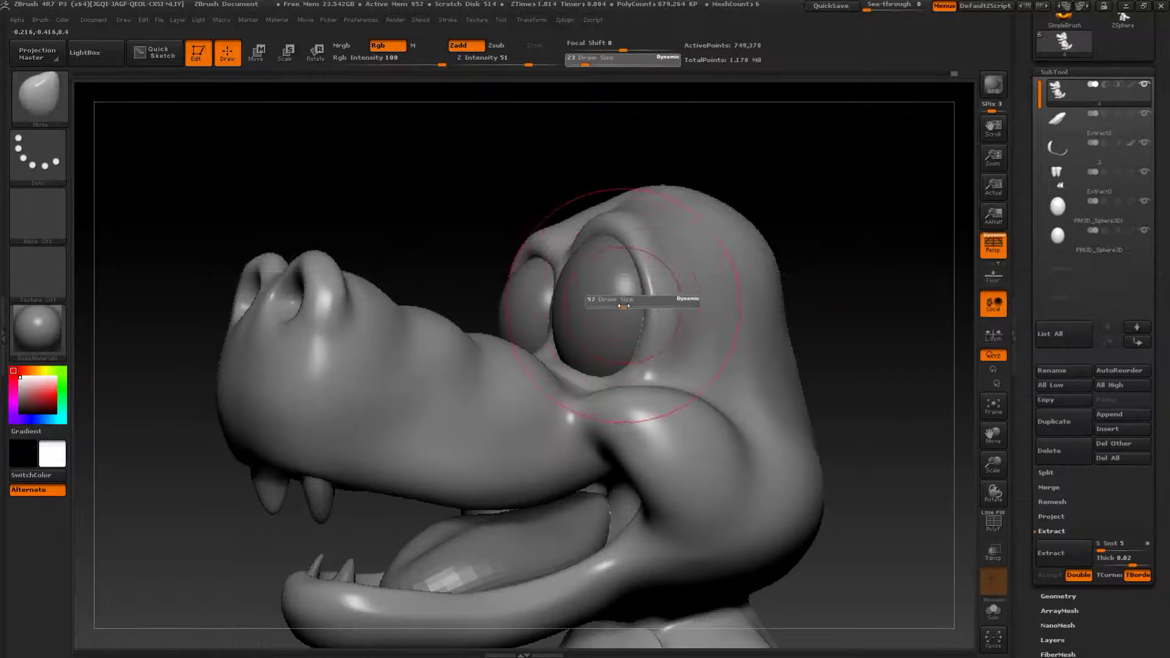
pyautogui.keyDown('alt'); pyautogui.moveTo(863, 294); pyautogui.dragTo(841, 234); pyautogui.keyUp('alt')
pyautogui.moveTo(841, 235); pyautogui.dragTo(472, 316)
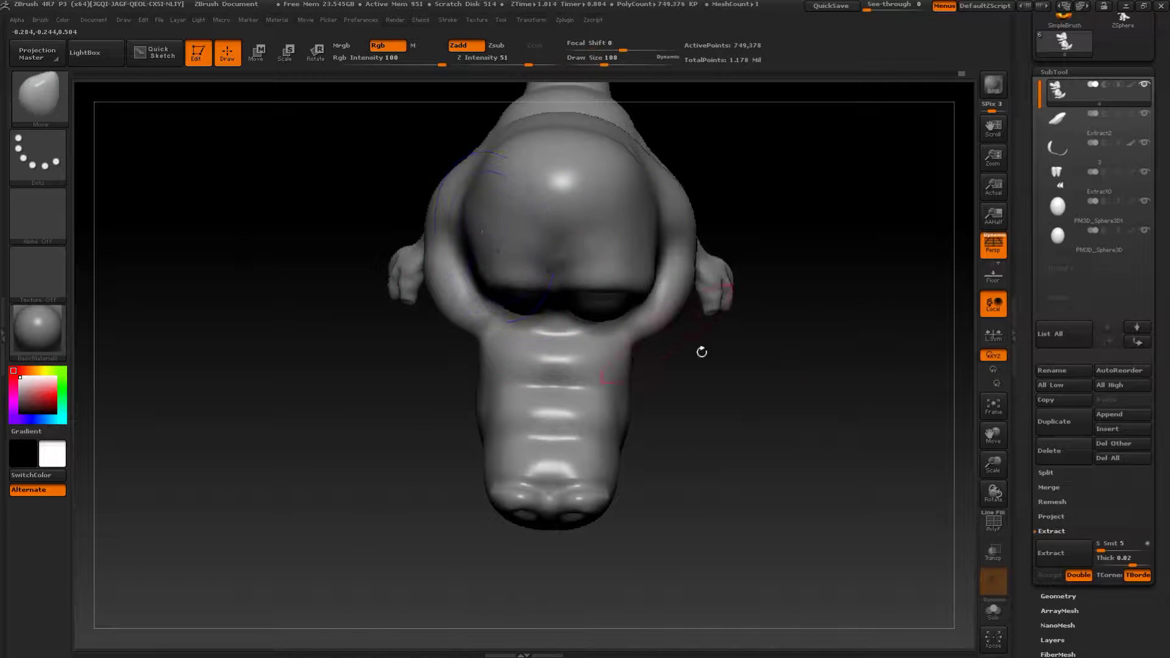
pyautogui.moveTo(765, 420); pyautogui.dragTo(783, 301)
pyautogui.moveTo(847, 348)
pyautogui.mouseDown()
pyautogui.moveTo(839, 284)
pyautogui.moveTo(797, 363)
pyautogui.moveTo(814, 352)
pyautogui.mouseUp()
# - Refine the rims around the eyes with the Move brush at draw size 31
pyautogui.press('s')
pyautogui.moveTo(795, 352); pyautogui.dragTo(791, 352)
pyautogui.press('s')
pyautogui.moveTo(466, 287); pyautogui.dragTo(456, 287)
pyautogui.moveTo(811, 326)
pyautogui.mouseDown()
pyautogui.moveTo(792, 335)
pyautogui.moveTo(805, 352)
pyautogui.moveTo(817, 345)
pyautogui.mouseUp()
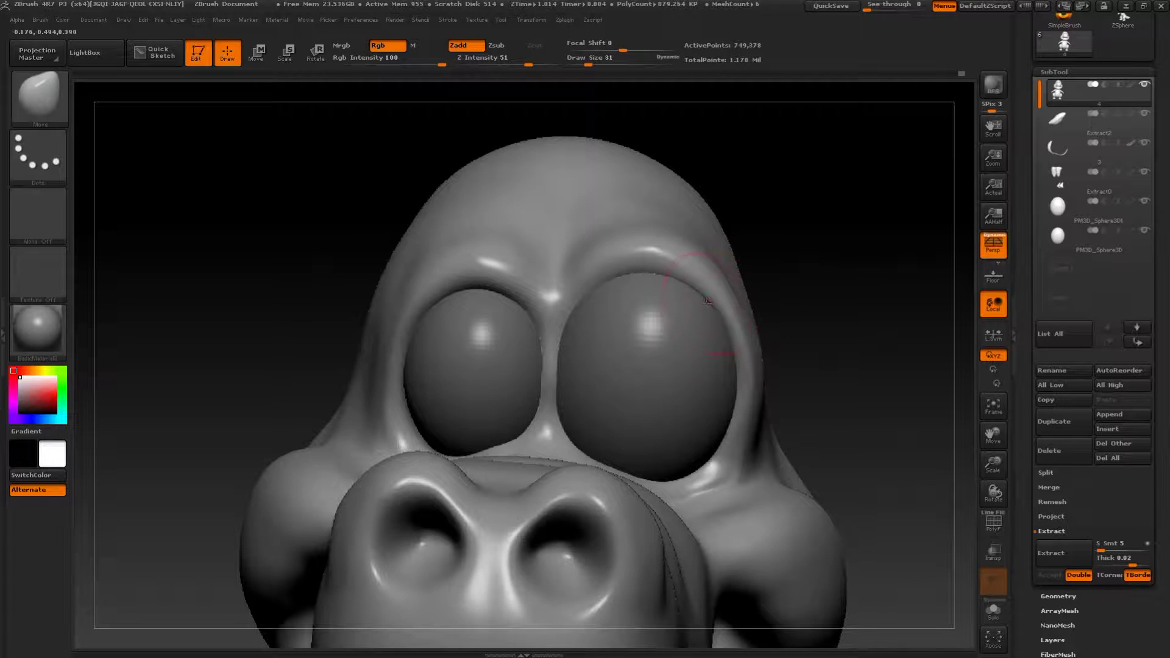
pyautogui.moveTo(818, 282)
pyautogui.mouseDown()
pyautogui.moveTo(824, 290)
pyautogui.moveTo(804, 290)
pyautogui.mouseUp()
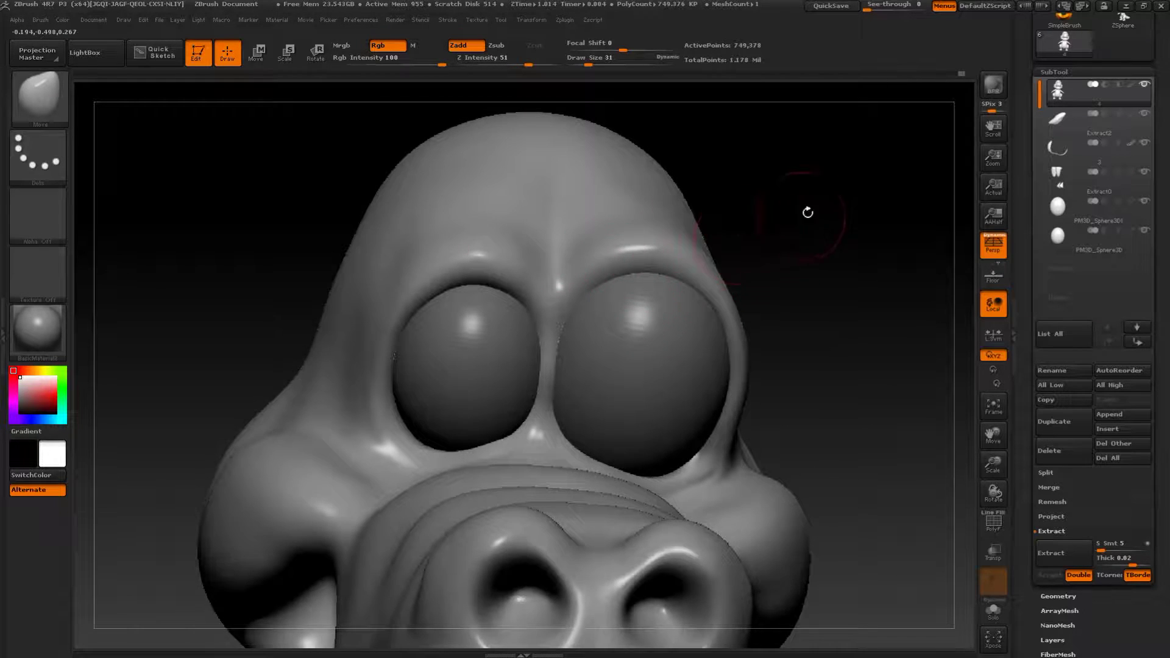
# - Paint curved eyebrow masks above both eyes at draw size 9
pyautogui.keyDown('alt'); pyautogui.moveTo(808, 212); pyautogui.dragTo(784, 285); pyautogui.keyUp('alt')
pyautogui.press('s')
pyautogui.moveTo(657, 318); pyautogui.dragTo(648, 319)
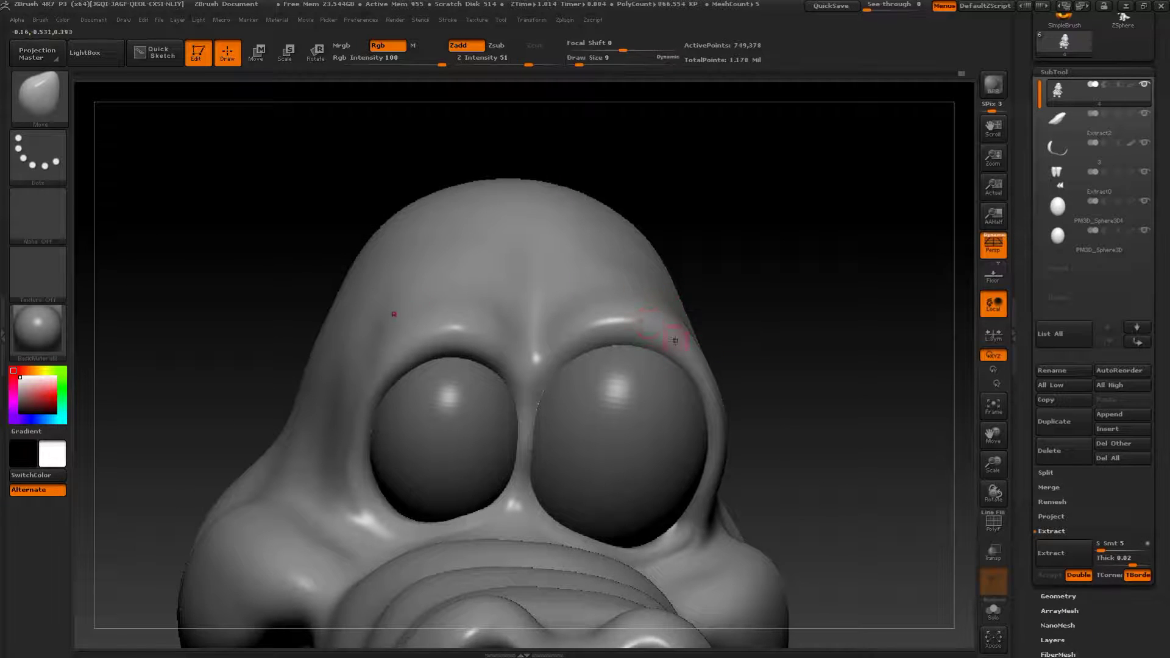
pyautogui.press('ctrl')
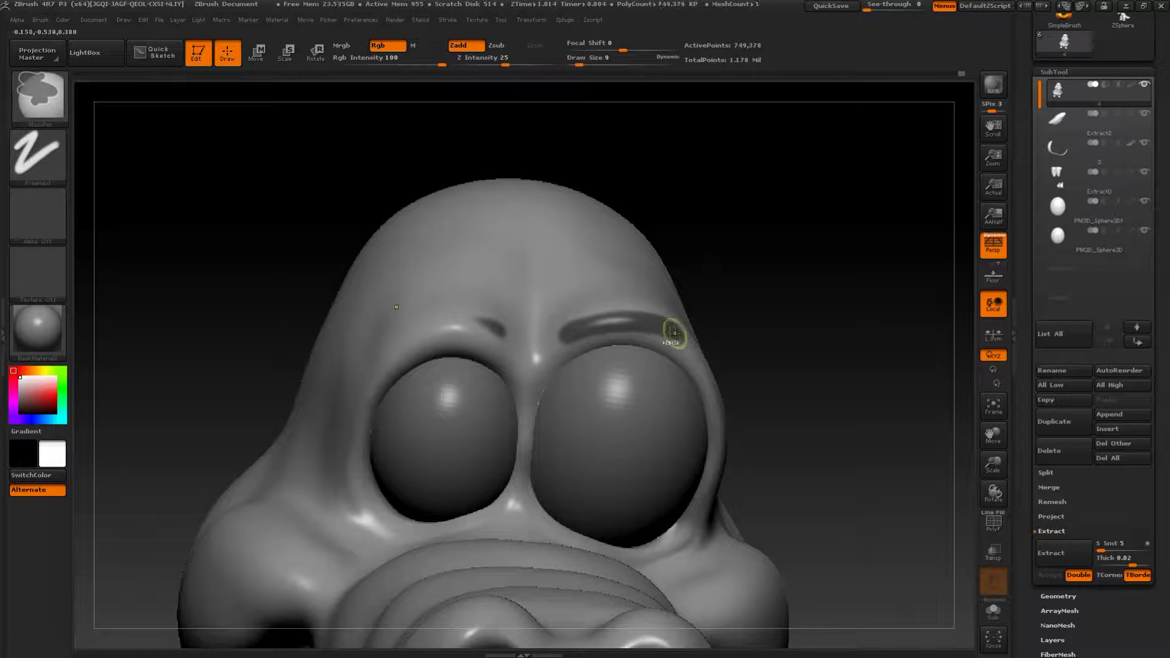
pyautogui.press('ctrl')
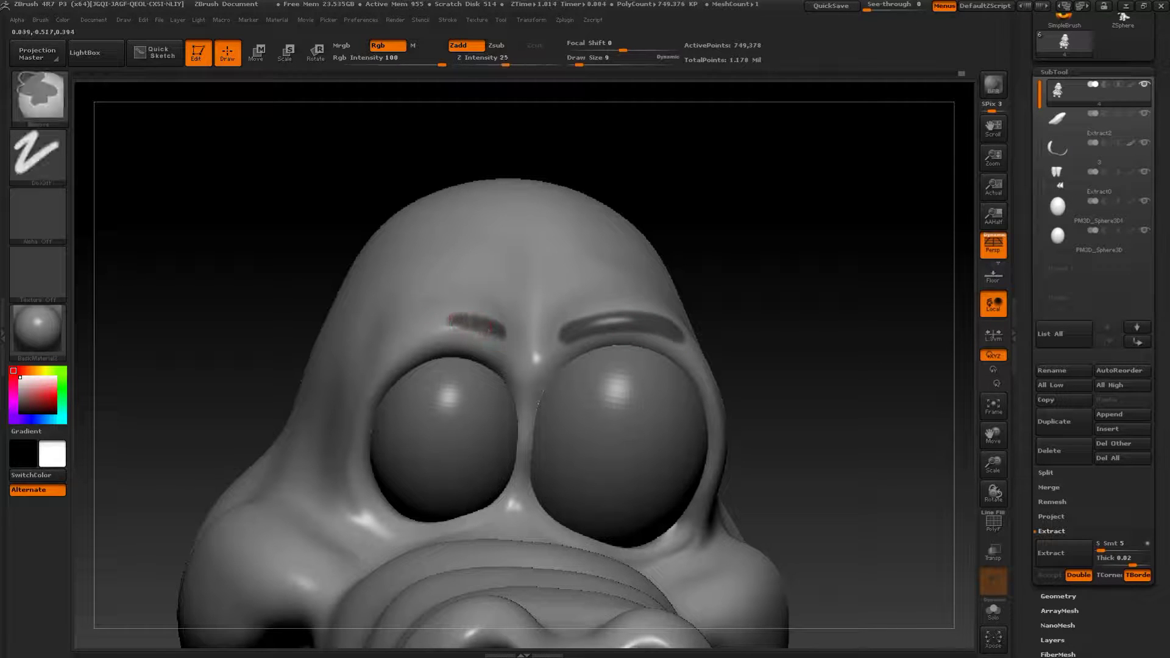
# - Extract the masked eyebrows at thickness 0.02 with smoothing 5, accept the new subtool and clear the mask
pyautogui.moveTo(993, 464); pyautogui.dragTo(988, 427)
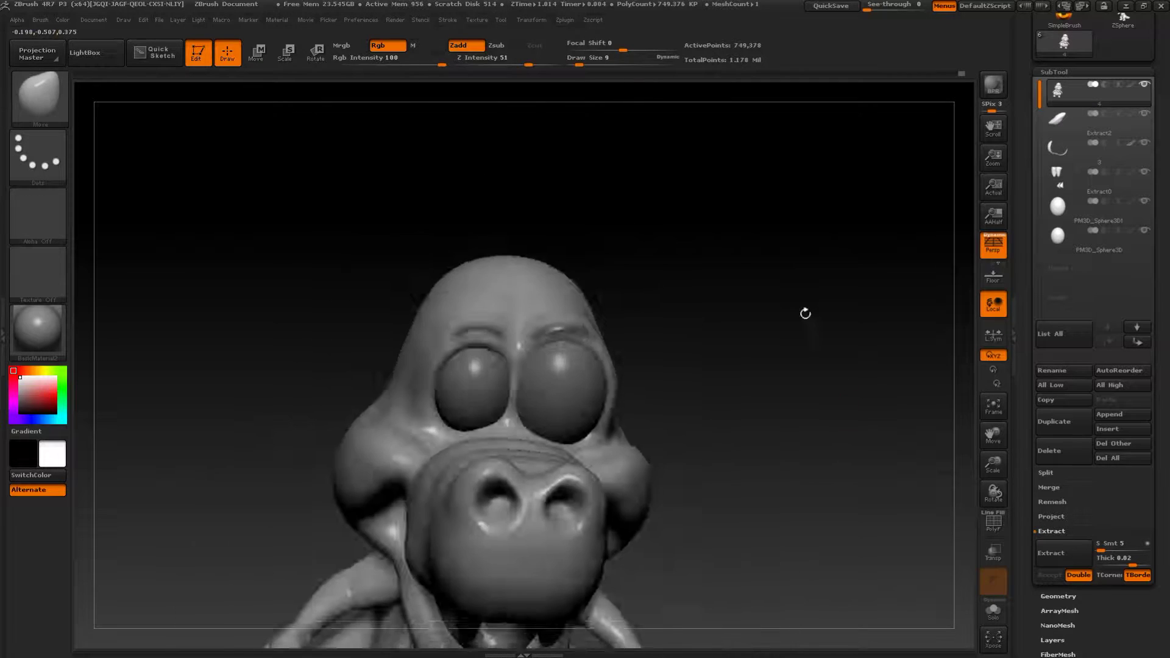
pyautogui.moveTo(884, 439); pyautogui.dragTo(762, 442)
pyautogui.click(1051, 554)
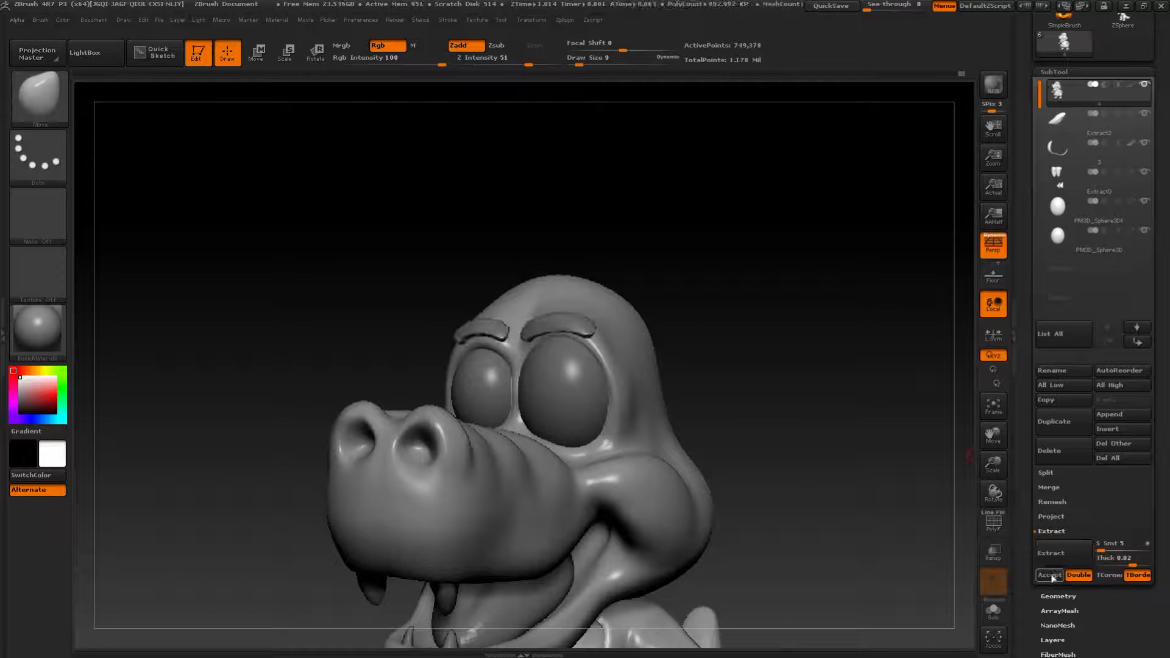
pyautogui.click(1050, 576)
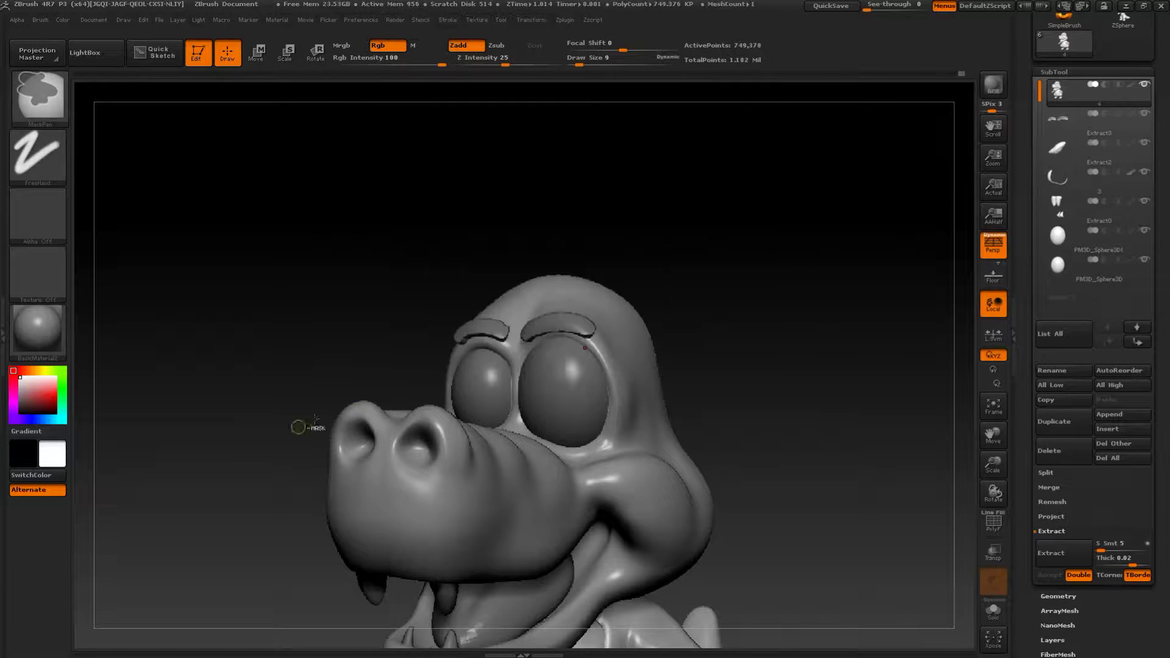
pyautogui.keyDown('ctrl'); pyautogui.moveTo(773, 173); pyautogui.dragTo(326, 398); pyautogui.keyUp('ctrl')
# - Select the extracted eyebrows and move them up off the brow ridges with a transpose line
pyautogui.moveTo(792, 378)
pyautogui.mouseDown()
pyautogui.moveTo(701, 381)
pyautogui.moveTo(776, 382)
pyautogui.moveTo(716, 354)
pyautogui.mouseUp()
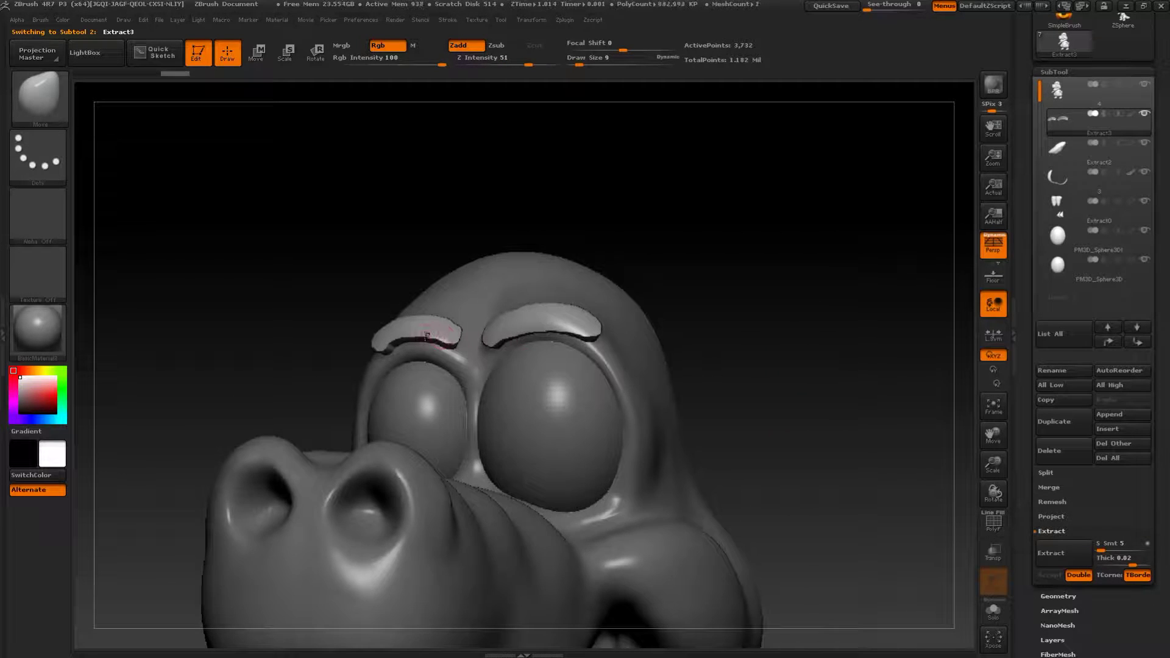
pyautogui.moveTo(629, 275); pyautogui.dragTo(684, 253)
pyautogui.press('w')
pyautogui.moveTo(379, 332)
pyautogui.mouseDown()
pyautogui.moveTo(397, 349)
pyautogui.moveTo(571, 321)
pyautogui.mouseUp()
pyautogui.moveTo(475, 326); pyautogui.dragTo(475, 298)
pyautogui.press('q')
# - Reposition the eyebrows with a new transpose line so they float in front of and above the forehead
pyautogui.keyDown('alt'); pyautogui.moveTo(669, 369); pyautogui.dragTo(860, 330); pyautogui.keyUp('alt')
pyautogui.moveTo(877, 262); pyautogui.dragTo(815, 378)
pyautogui.keyDown('alt'); pyautogui.moveTo(488, 167); pyautogui.dragTo(518, 225); pyautogui.keyUp('alt')
pyautogui.press('w')
pyautogui.moveTo(580, 112); pyautogui.dragTo(521, 177)
pyautogui.moveTo(357, 237)
pyautogui.mouseDown()
pyautogui.moveTo(426, 318)
pyautogui.moveTo(407, 295)
pyautogui.mouseUp()
pyautogui.press('q')
pyautogui.moveTo(537, 188)
pyautogui.keyDown('alt'); pyautogui.mouseDown()
pyautogui.moveTo(540, 134)
pyautogui.moveTo(726, 196)
pyautogui.moveTo(949, 483)
pyautogui.mouseUp(); pyautogui.keyUp('alt')
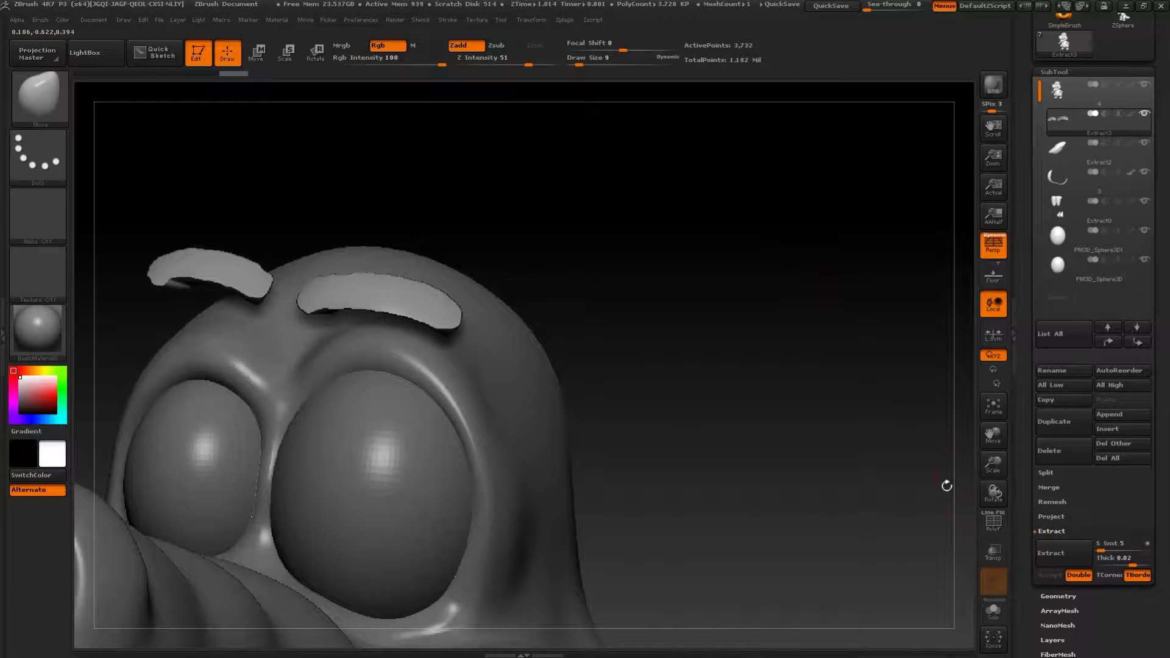
# - Remesh the eyebrows with ZRemesher at a target polygon count of 1
pyautogui.click(1059, 596)
pyautogui.click(1065, 364)
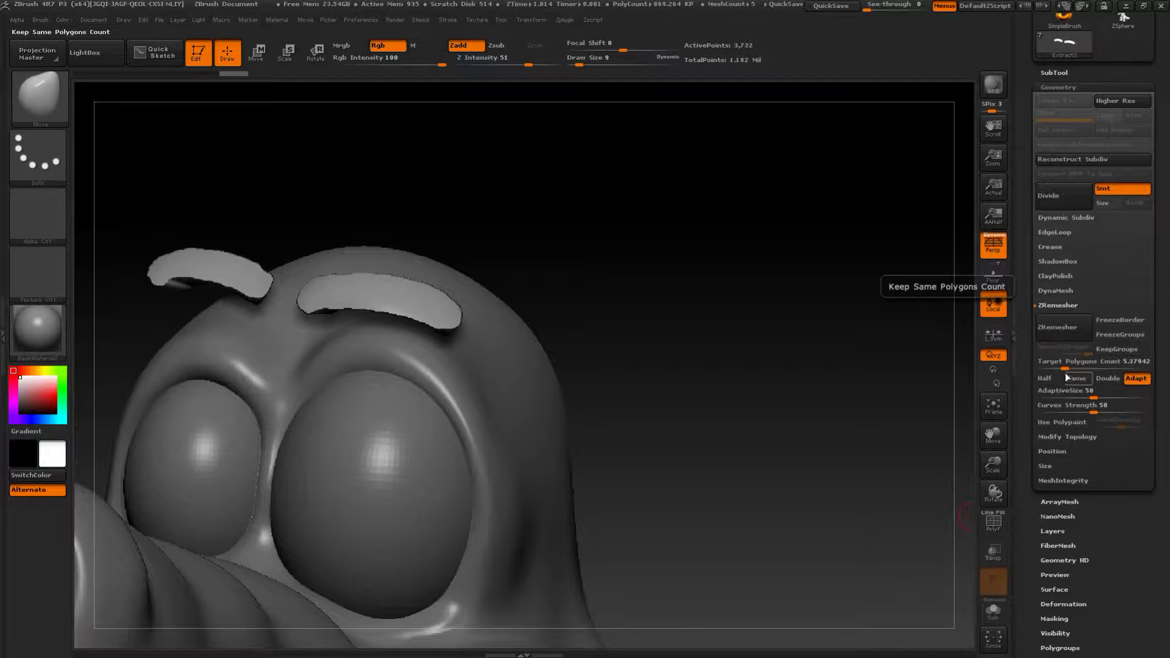
pyautogui.click(1066, 364)
pyautogui.write('1')
pyautogui.click(1057, 336)
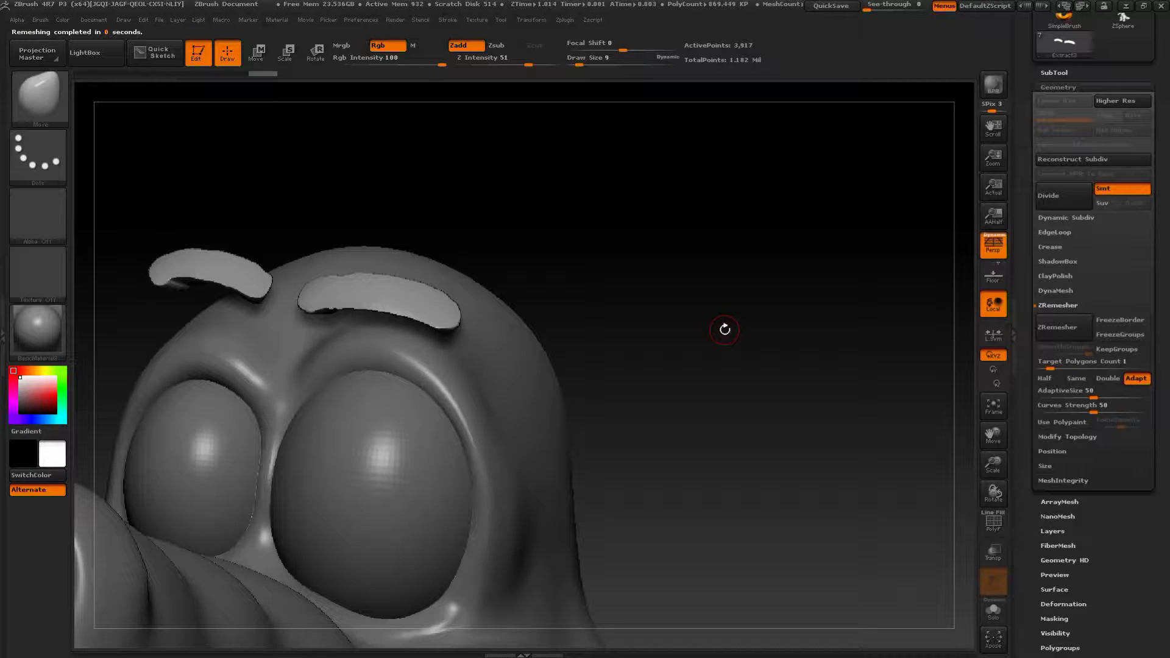
# - Remesh the eyebrows with ZRemesher at half the polygon count with adaptive density off, checking the wireframe
pyautogui.moveTo(832, 436); pyautogui.dragTo(789, 305)
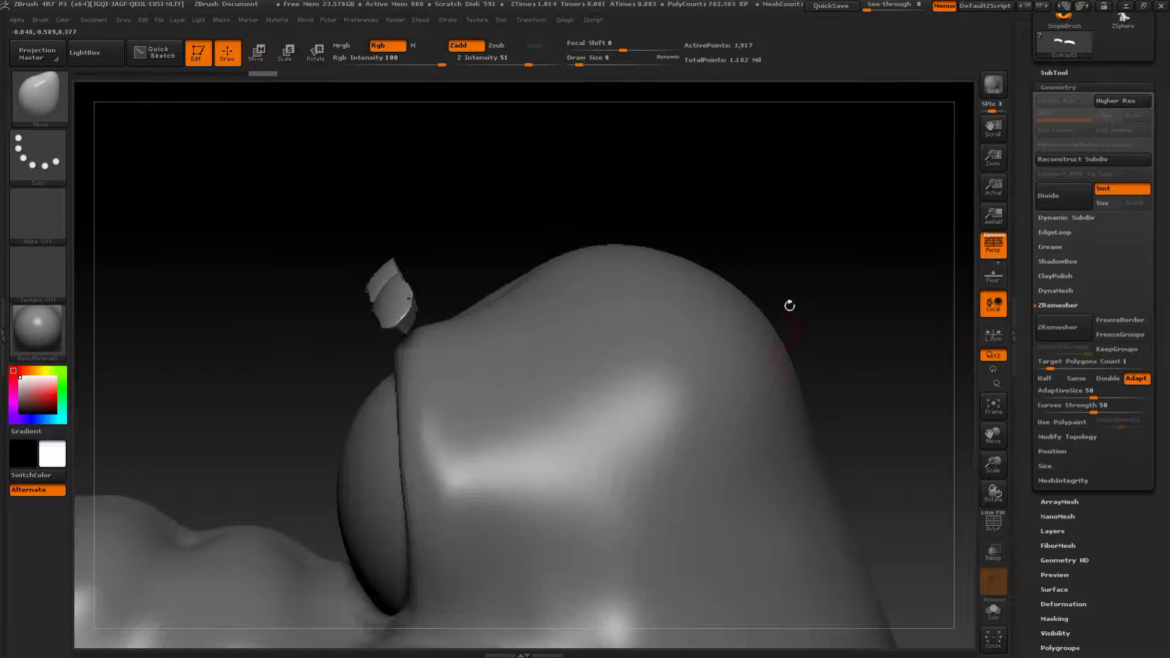
pyautogui.click(994, 521)
pyautogui.moveTo(800, 219); pyautogui.dragTo(762, 244)
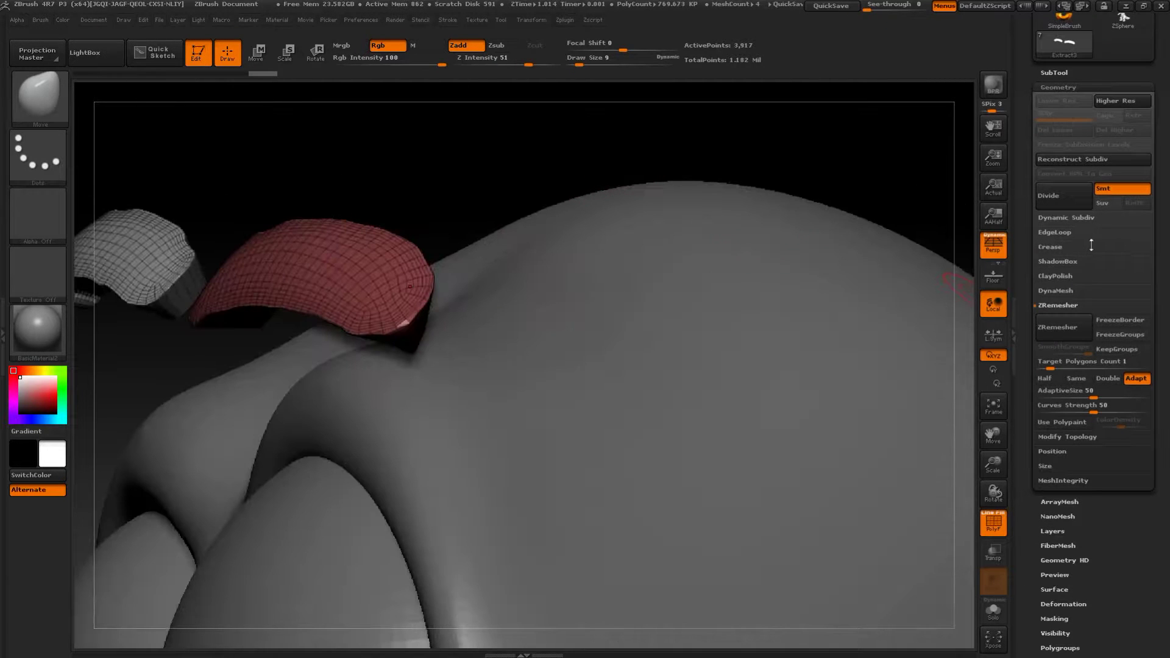
pyautogui.click(1048, 382)
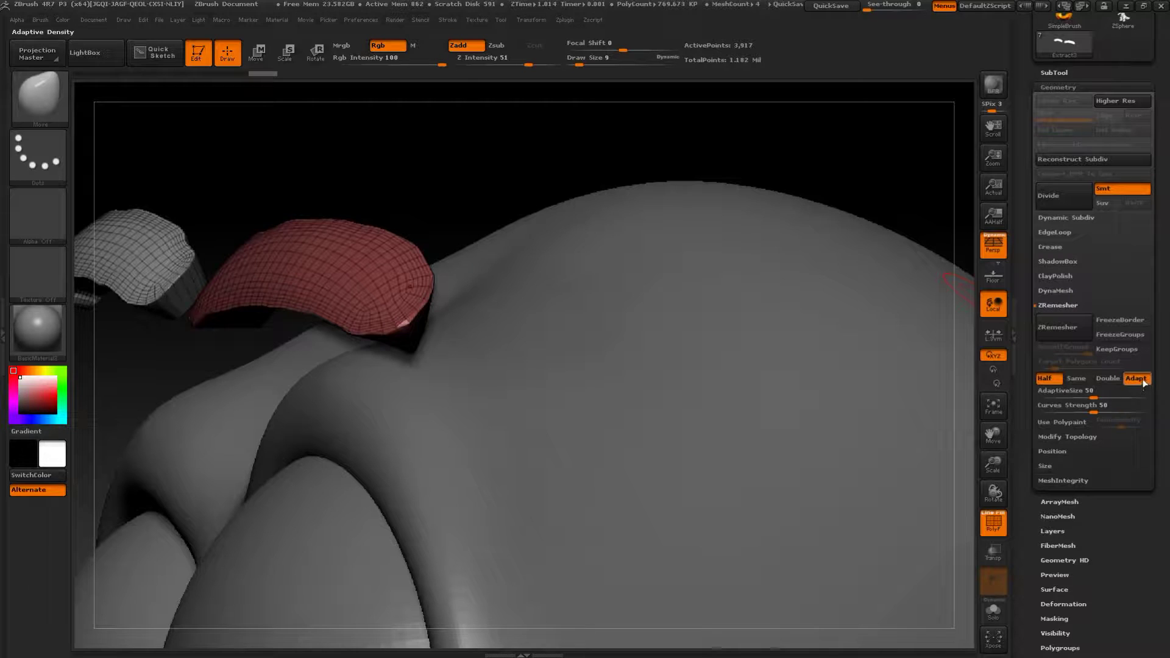
pyautogui.click(1066, 332)
pyautogui.moveTo(857, 195); pyautogui.dragTo(943, 446)
pyautogui.click(995, 533)
pyautogui.moveTo(853, 366)
pyautogui.mouseDown()
pyautogui.moveTo(689, 342)
pyautogui.moveTo(770, 293)
pyautogui.mouseUp()
# - Adjust the shape of the eyebrows with the Move brush at a draw size of about 68
pyautogui.press('s')
pyautogui.moveTo(496, 281); pyautogui.dragTo(515, 281)
pyautogui.keyDown('shift'); pyautogui.moveTo(600, 285); pyautogui.dragTo(341, 274); pyautogui.keyUp('shift')
pyautogui.press('s')
pyautogui.moveTo(494, 269)
pyautogui.mouseDown()
pyautogui.moveTo(511, 270)
pyautogui.moveTo(511, 258)
pyautogui.moveTo(495, 258)
pyautogui.mouseUp()
pyautogui.press('s')
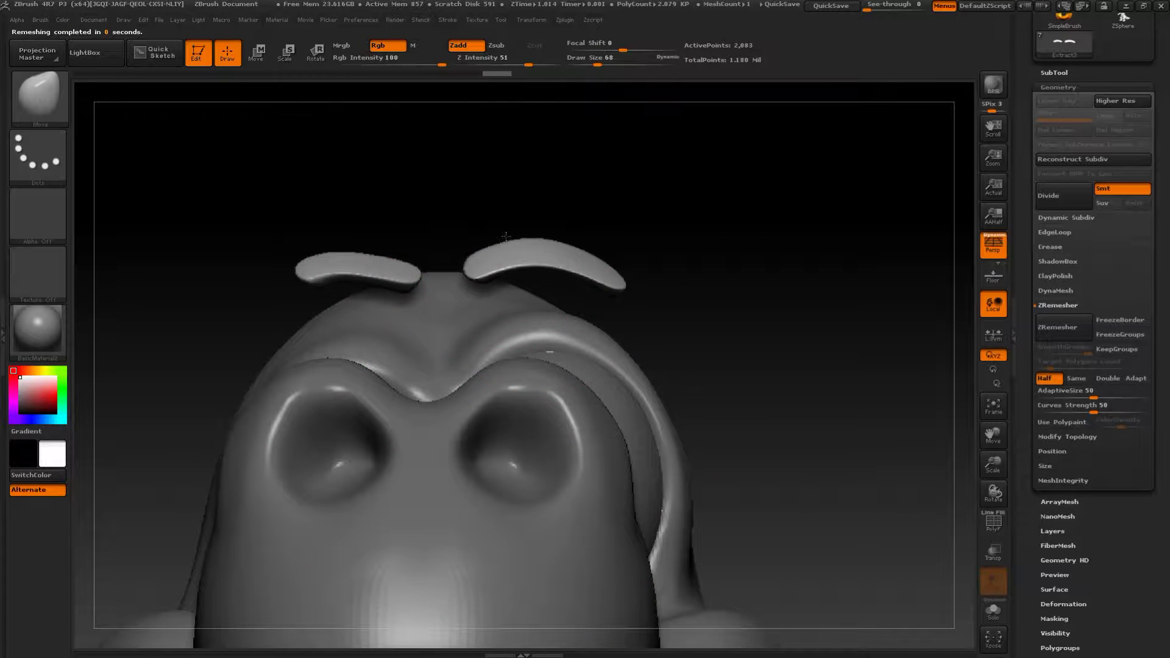
pyautogui.keyDown('alt'); pyautogui.moveTo(712, 301); pyautogui.dragTo(796, 324); pyautogui.keyUp('alt')
# - Reposition the eyebrows over the forehead with a transpose line and return to draw mode
pyautogui.press('w')
pyautogui.moveTo(473, 247); pyautogui.dragTo(494, 256)
pyautogui.moveTo(656, 232); pyautogui.dragTo(564, 245)
pyautogui.moveTo(466, 259); pyautogui.dragTo(464, 260)
pyautogui.press('q')
pyautogui.moveTo(846, 379)
pyautogui.mouseDown()
pyautogui.moveTo(778, 294)
pyautogui.moveTo(834, 339)
pyautogui.moveTo(809, 333)
pyautogui.moveTo(842, 320)
pyautogui.moveTo(805, 324)
pyautogui.moveTo(838, 297)
pyautogui.moveTo(814, 407)
pyautogui.moveTo(815, 312)
pyautogui.mouseUp()
pyautogui.press('s')
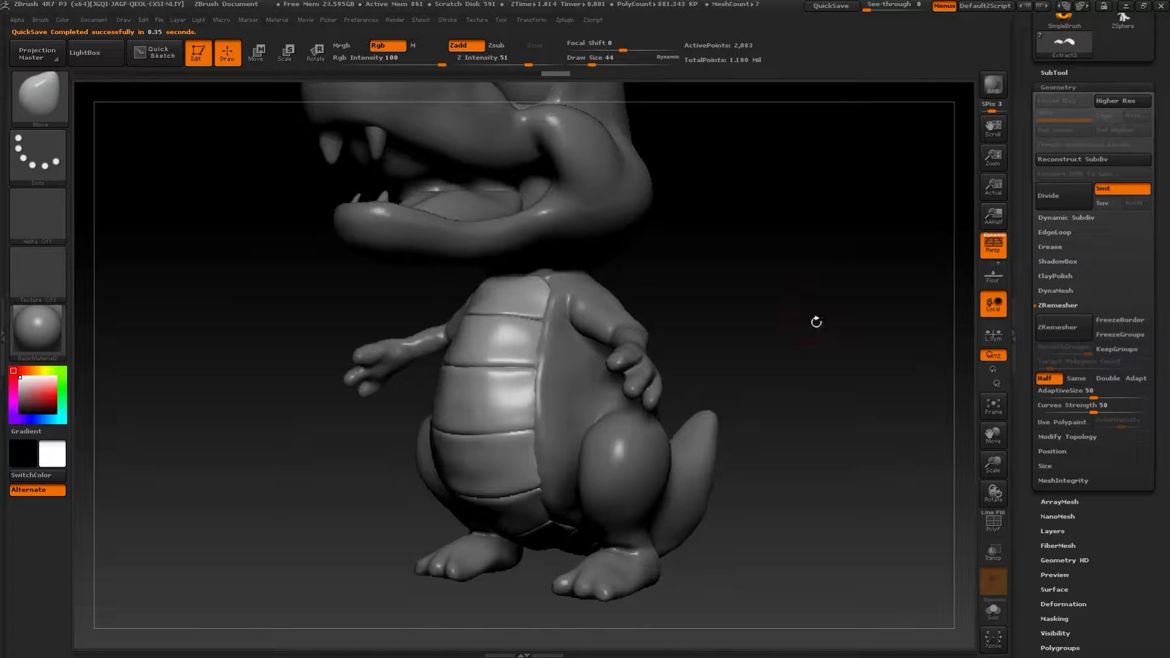
# - Select the body subtool and isolate its feet with lasso selections, hiding the remaining body geometry
pyautogui.moveTo(802, 556); pyautogui.dragTo(624, 499)
pyautogui.keyDown('alt'); pyautogui.click(625, 499); pyautogui.keyUp('alt')
pyautogui.moveTo(627, 580)
pyautogui.mouseDown()
pyautogui.moveTo(590, 601)
pyautogui.moveTo(652, 591)
pyautogui.moveTo(687, 561)
pyautogui.moveTo(562, 572)
pyautogui.moveTo(476, 521)
pyautogui.moveTo(481, 479)
pyautogui.mouseUp()
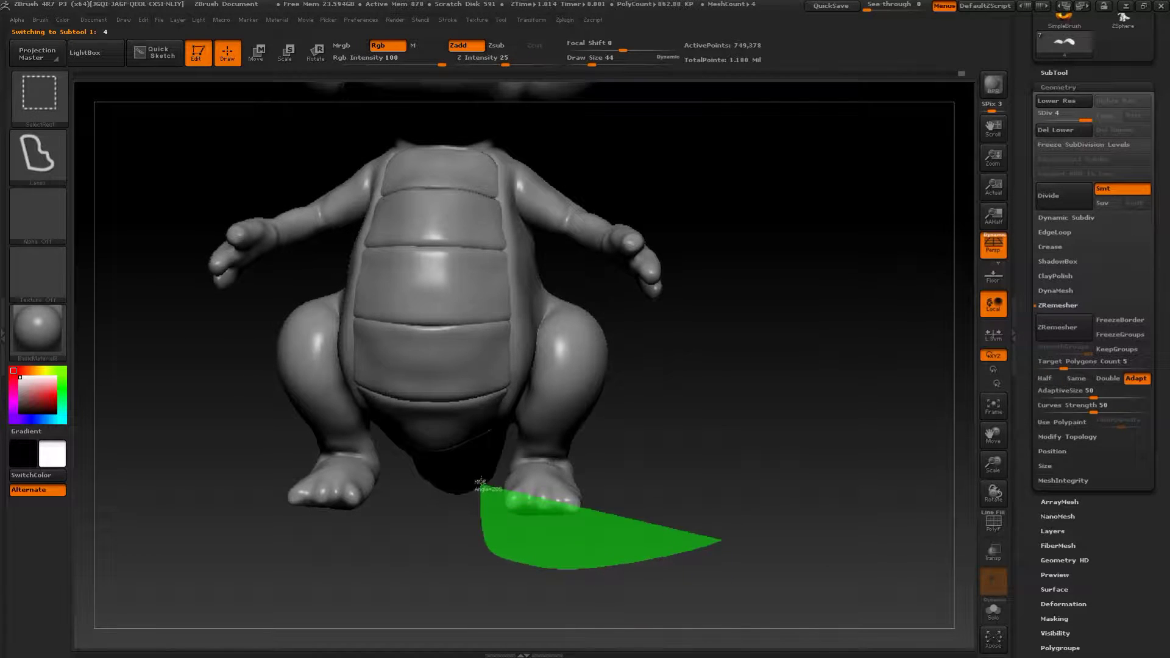
pyautogui.keyDown('ctrl'); pyautogui.keyDown('shift'); pyautogui.moveTo(509, 434); pyautogui.dragTo(600, 427); pyautogui.keyUp('shift'); pyautogui.keyUp('ctrl')
pyautogui.moveTo(851, 462)
pyautogui.mouseDown()
pyautogui.moveTo(780, 476)
pyautogui.moveTo(758, 454)
pyautogui.mouseUp()
pyautogui.moveTo(880, 402); pyautogui.dragTo(833, 399)
pyautogui.keyDown('alt'); pyautogui.moveTo(886, 288); pyautogui.dragTo(772, 281); pyautogui.keyUp('alt')
pyautogui.moveTo(810, 270)
pyautogui.keyDown('ctrl'); pyautogui.keyDown('alt'); pyautogui.keyDown('shift'); pyautogui.mouseDown()
pyautogui.moveTo(745, 321)
pyautogui.moveTo(951, 395)
pyautogui.moveTo(970, 283)
pyautogui.mouseUp(); pyautogui.keyUp('shift'); pyautogui.keyUp('alt'); pyautogui.keyUp('ctrl')
# - Hide all the other subtools so that only the dragon's feet remain, and frame a foot for sculpting
pyautogui.moveTo(1043, 86); pyautogui.dragTo(1043, 85)
pyautogui.click(1048, 73)
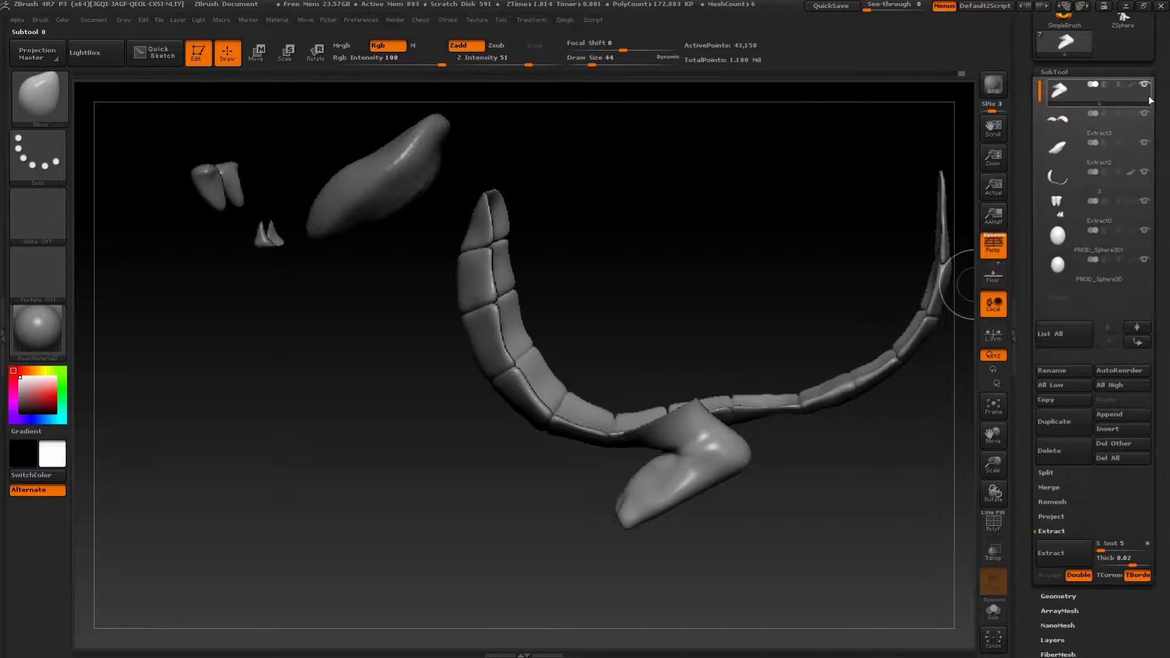
pyautogui.click(1146, 85)
pyautogui.press('f')
pyautogui.moveTo(776, 522); pyautogui.dragTo(729, 472)
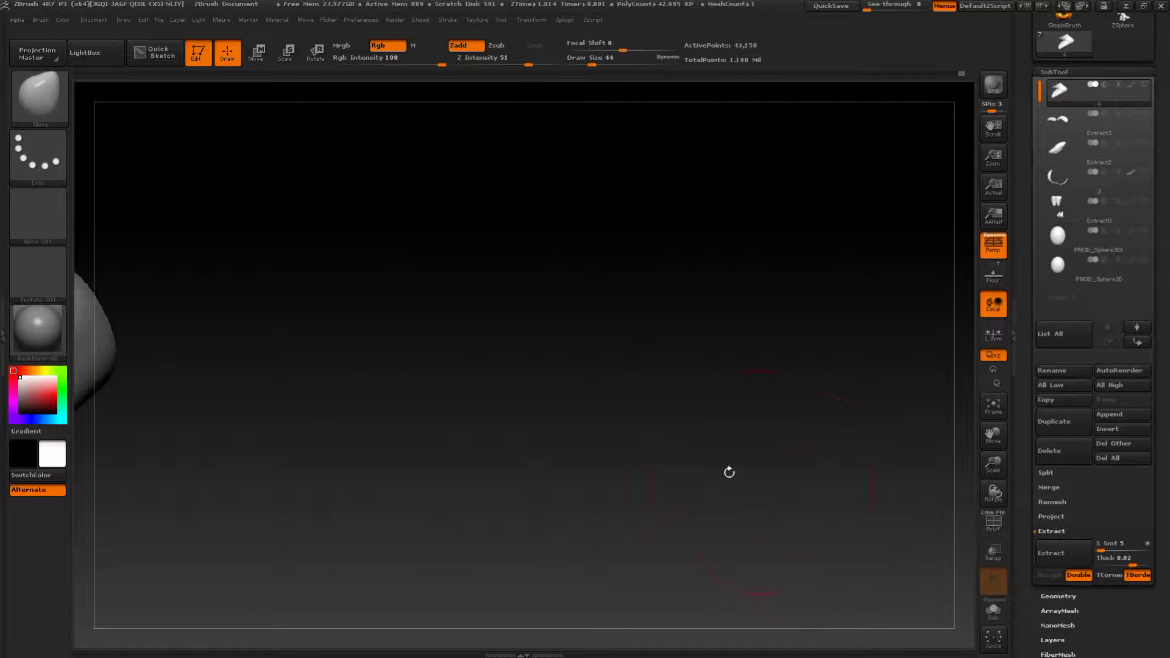
pyautogui.press('f')
pyautogui.moveTo(787, 535)
pyautogui.keyDown('alt'); pyautogui.mouseDown()
pyautogui.moveTo(692, 261)
pyautogui.moveTo(744, 412)
pyautogui.moveTo(739, 323)
pyautogui.moveTo(522, 514)
pyautogui.moveTo(668, 436)
pyautogui.moveTo(702, 436)
pyautogui.moveTo(465, 392)
pyautogui.moveTo(463, 338)
pyautogui.moveTo(506, 326)
pyautogui.moveTo(677, 360)
pyautogui.mouseUp(); pyautogui.keyUp('alt')
pyautogui.moveTo(833, 380); pyautogui.dragTo(775, 384)
pyautogui.keyDown('alt'); pyautogui.moveTo(786, 390); pyautogui.dragTo(821, 506); pyautogui.keyUp('alt')
pyautogui.moveTo(821, 506)
pyautogui.keyDown('alt'); pyautogui.mouseDown()
pyautogui.moveTo(833, 471)
pyautogui.moveTo(732, 456)
pyautogui.mouseUp(); pyautogui.keyUp('alt')
# - Lower the feet's subdivision level and reshape the foot's outline with the Move brush at draw size 44
pyautogui.hotkey('shift', 'd')
pyautogui.moveTo(585, 404); pyautogui.dragTo(596, 417)
pyautogui.moveTo(668, 426)
pyautogui.mouseDown()
pyautogui.moveTo(669, 438)
pyautogui.moveTo(740, 437)
pyautogui.mouseUp()
pyautogui.moveTo(818, 446); pyautogui.dragTo(815, 306)
pyautogui.moveTo(657, 444); pyautogui.dragTo(710, 450)
pyautogui.moveTo(819, 456); pyautogui.dragTo(811, 434)
pyautogui.moveTo(768, 357); pyautogui.dragTo(761, 364)
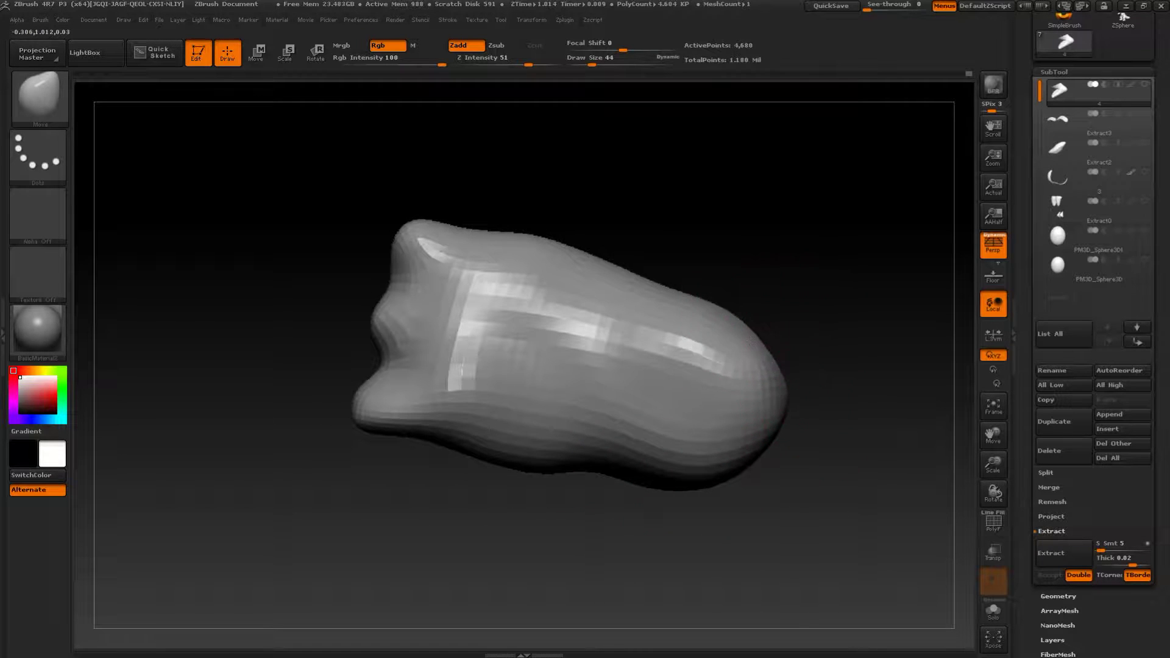
pyautogui.moveTo(577, 442); pyautogui.dragTo(583, 439)
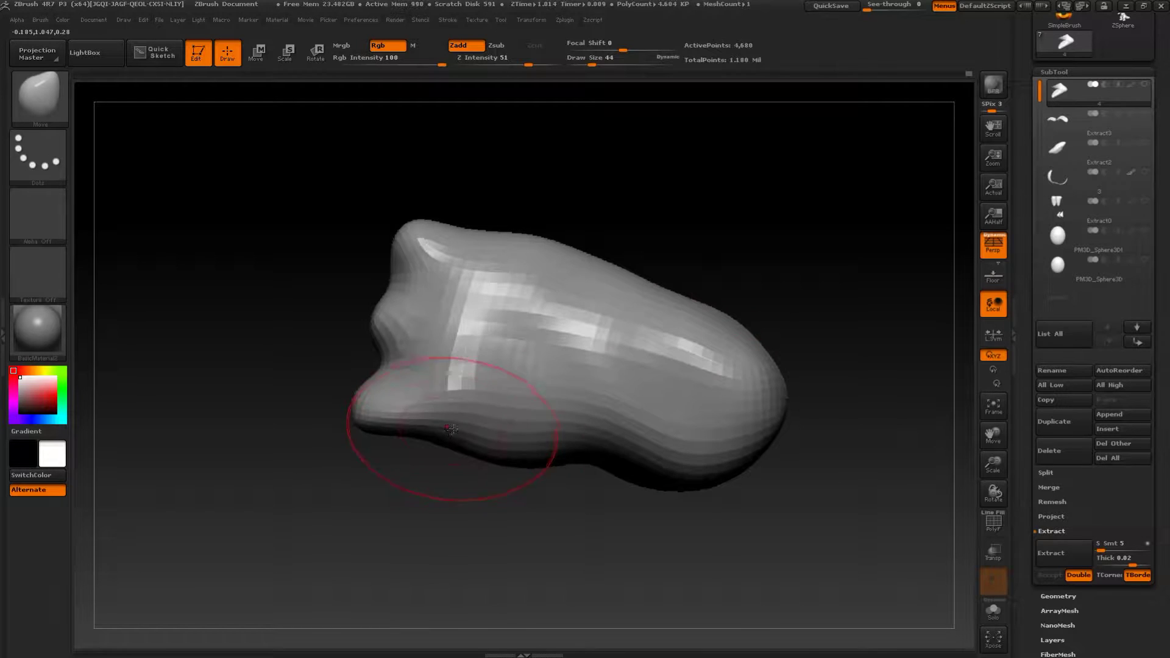
pyautogui.moveTo(449, 429); pyautogui.dragTo(446, 438)
# - Pull out and separate the three toes with the Move brush at draw size 18
pyautogui.press('s')
pyautogui.moveTo(395, 357); pyautogui.dragTo(389, 358)
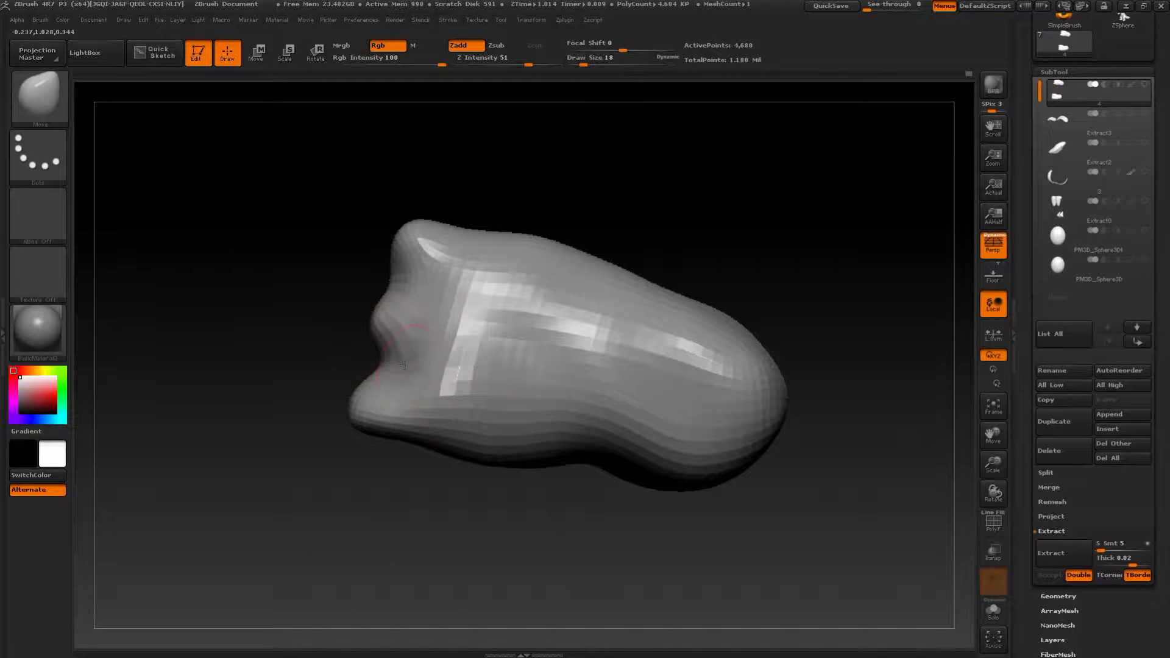
pyautogui.moveTo(308, 283)
pyautogui.mouseDown()
pyautogui.moveTo(402, 299)
pyautogui.moveTo(470, 327)
pyautogui.moveTo(439, 325)
pyautogui.moveTo(554, 299)
pyautogui.mouseUp()
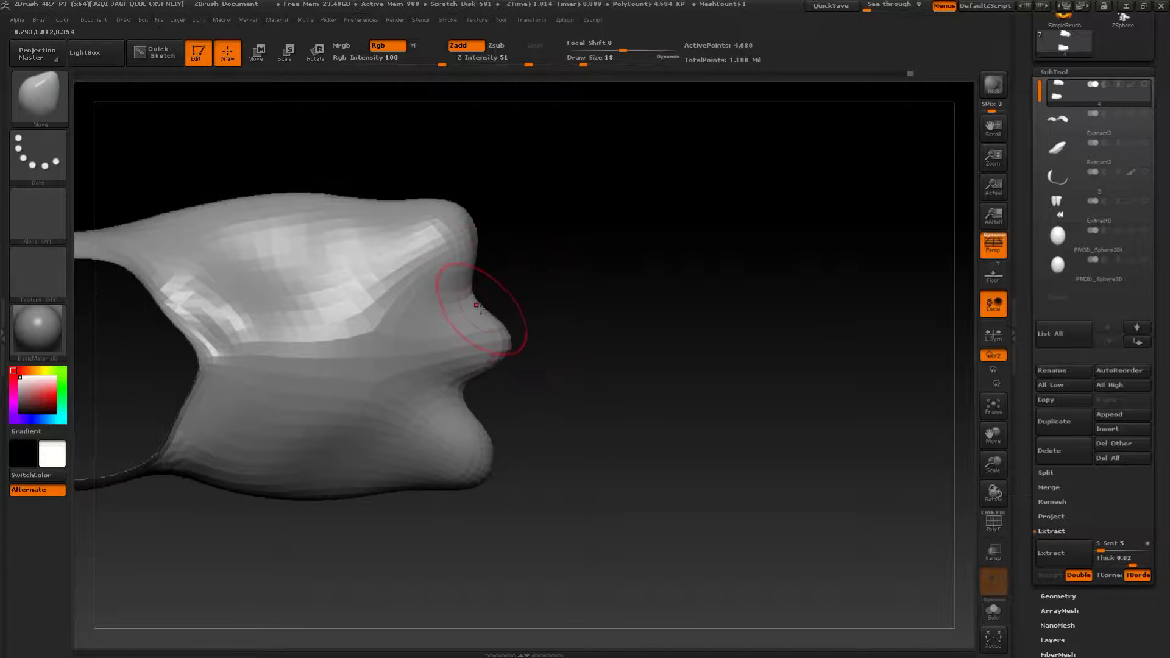
pyautogui.moveTo(468, 245); pyautogui.dragTo(513, 255)
pyautogui.moveTo(451, 212); pyautogui.dragTo(466, 194)
pyautogui.moveTo(600, 259); pyautogui.dragTo(396, 286)
pyautogui.moveTo(473, 245)
pyautogui.mouseDown()
pyautogui.moveTo(471, 231)
pyautogui.moveTo(452, 242)
pyautogui.moveTo(391, 312)
pyautogui.mouseUp()
pyautogui.moveTo(362, 263)
pyautogui.mouseDown()
pyautogui.moveTo(431, 260)
pyautogui.moveTo(451, 239)
pyautogui.mouseUp()
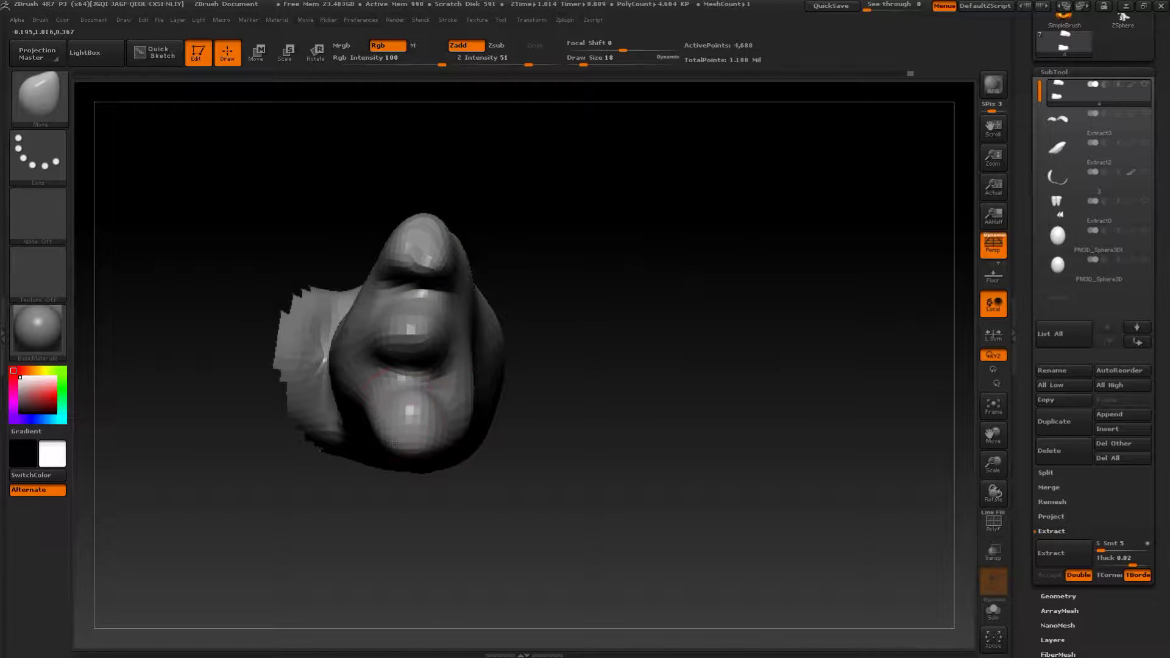
# - Refine the foot's side contour from above with the Move brush at draw sizes of about 65 and 59
pyautogui.moveTo(600, 393)
pyautogui.mouseDown()
pyautogui.moveTo(701, 293)
pyautogui.moveTo(705, 431)
pyautogui.mouseUp()
pyautogui.press('s')
pyautogui.moveTo(526, 450); pyautogui.dragTo(533, 449)
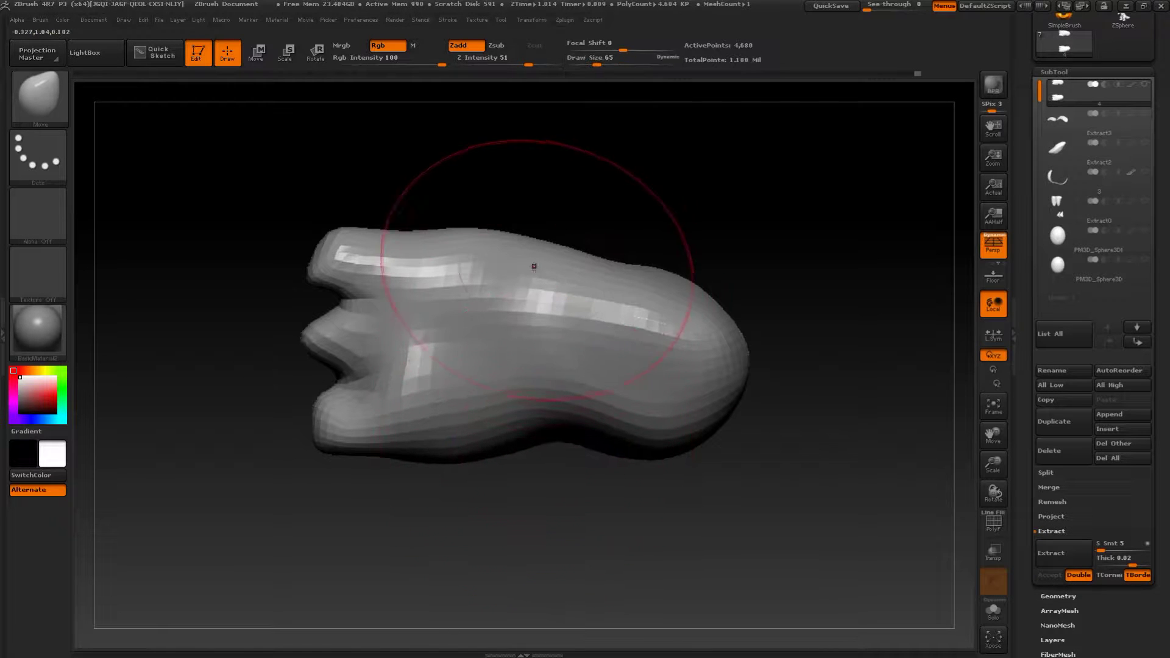
pyautogui.press('s')
pyautogui.moveTo(509, 258); pyautogui.dragTo(525, 259)
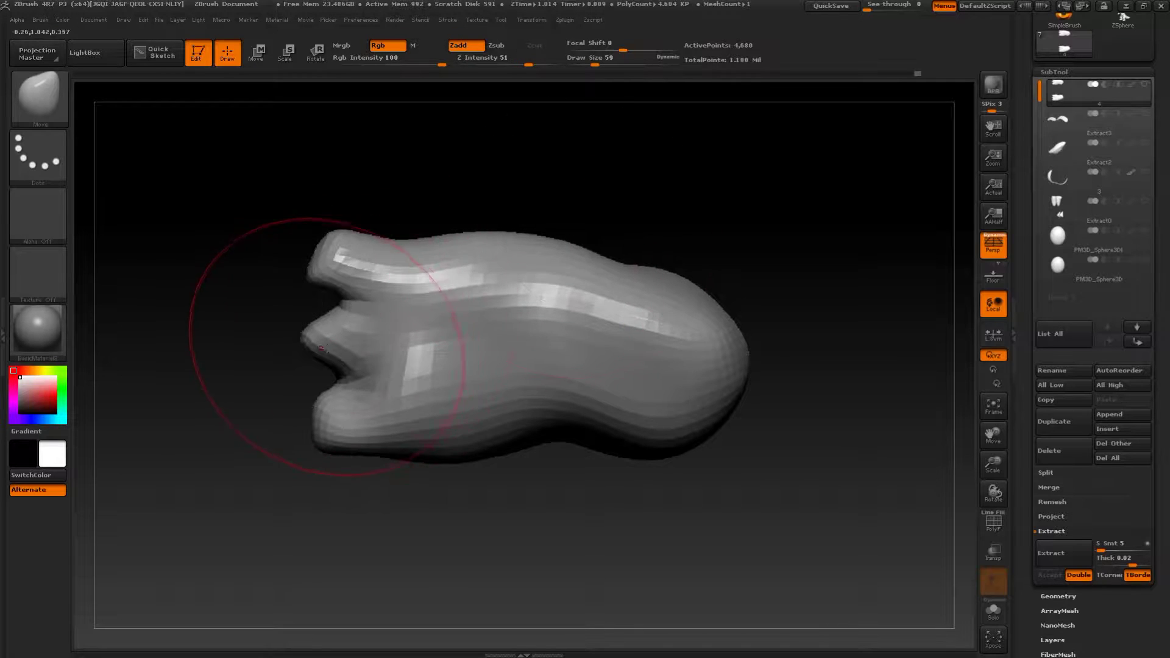
# - Raise the feet's subdivision level and refine the toes and the gaps between them with the Move brush at draw size 18
pyautogui.hotkey('ctrl', 'd')
pyautogui.keyDown('ctrl'); pyautogui.moveTo(319, 344); pyautogui.dragTo(311, 383, button='right'); pyautogui.keyUp('ctrl')
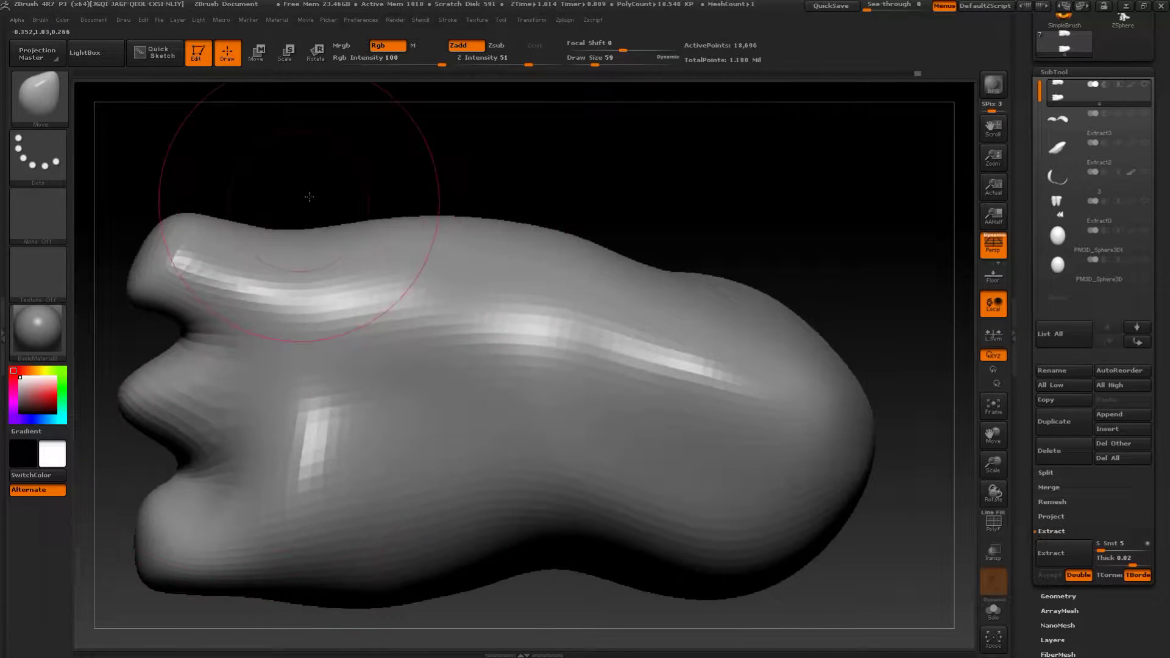
pyautogui.keyDown('alt'); pyautogui.moveTo(301, 201); pyautogui.dragTo(796, 168); pyautogui.keyUp('alt')
pyautogui.press('s')
pyautogui.moveTo(528, 345); pyautogui.dragTo(521, 345)
pyautogui.press('s')
pyautogui.moveTo(643, 340); pyautogui.dragTo(636, 340)
pyautogui.moveTo(647, 333); pyautogui.dragTo(642, 317)
pyautogui.moveTo(638, 388); pyautogui.dragTo(633, 405)
pyautogui.moveTo(539, 402); pyautogui.dragTo(786, 405)
pyautogui.moveTo(624, 390); pyautogui.dragTo(627, 405)
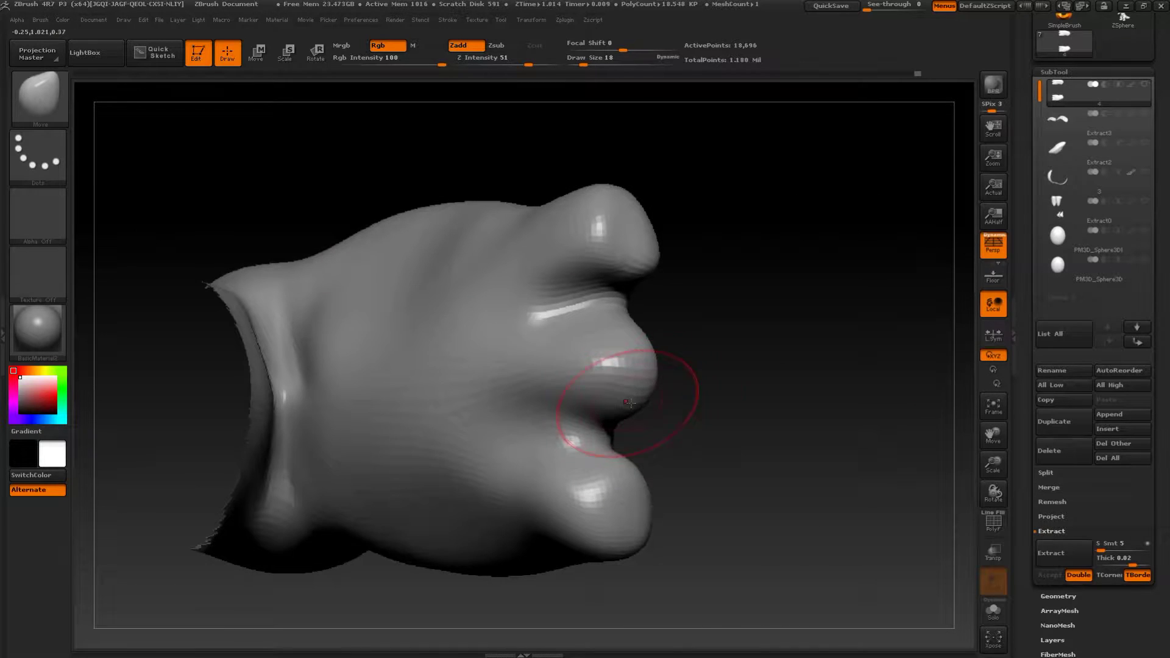
# - Carve hollows into the tips of the three toes with the ClayBuildup brush
pyautogui.press('b')
pyautogui.click(317, 311)
pyautogui.moveTo(753, 338)
pyautogui.mouseDown()
pyautogui.moveTo(680, 350)
pyautogui.moveTo(620, 388)
pyautogui.mouseUp()
pyautogui.press('s')
pyautogui.keyDown('alt'); pyautogui.moveTo(721, 441); pyautogui.dragTo(715, 397); pyautogui.keyUp('alt')
pyautogui.moveTo(616, 467); pyautogui.dragTo(609, 481)
pyautogui.keyDown('alt'); pyautogui.moveTo(715, 380); pyautogui.dragTo(710, 478); pyautogui.keyUp('alt')
pyautogui.moveTo(783, 354)
pyautogui.mouseDown()
pyautogui.moveTo(756, 320)
pyautogui.moveTo(825, 339)
pyautogui.moveTo(788, 340)
pyautogui.moveTo(841, 275)
pyautogui.moveTo(811, 279)
pyautogui.moveTo(802, 358)
pyautogui.mouseUp()
# - Raise a ridge running from the top of the foot into a toe with the Standard brush at draw size 17
pyautogui.press('b')
pyautogui.click(832, 311)
pyautogui.moveTo(765, 295)
pyautogui.keyDown('alt'); pyautogui.mouseDown()
pyautogui.moveTo(759, 274)
pyautogui.moveTo(592, 387)
pyautogui.mouseUp(); pyautogui.keyUp('alt')
pyautogui.moveTo(701, 232)
pyautogui.keyDown('alt'); pyautogui.mouseDown()
pyautogui.moveTo(747, 323)
pyautogui.moveTo(703, 350)
pyautogui.mouseUp(); pyautogui.keyUp('alt')
pyautogui.press('s')
pyautogui.moveTo(570, 174); pyautogui.dragTo(651, 372)
pyautogui.moveTo(592, 246)
pyautogui.mouseDown()
pyautogui.moveTo(618, 367)
pyautogui.moveTo(634, 366)
pyautogui.moveTo(615, 354)
pyautogui.moveTo(631, 363)
pyautogui.mouseUp()
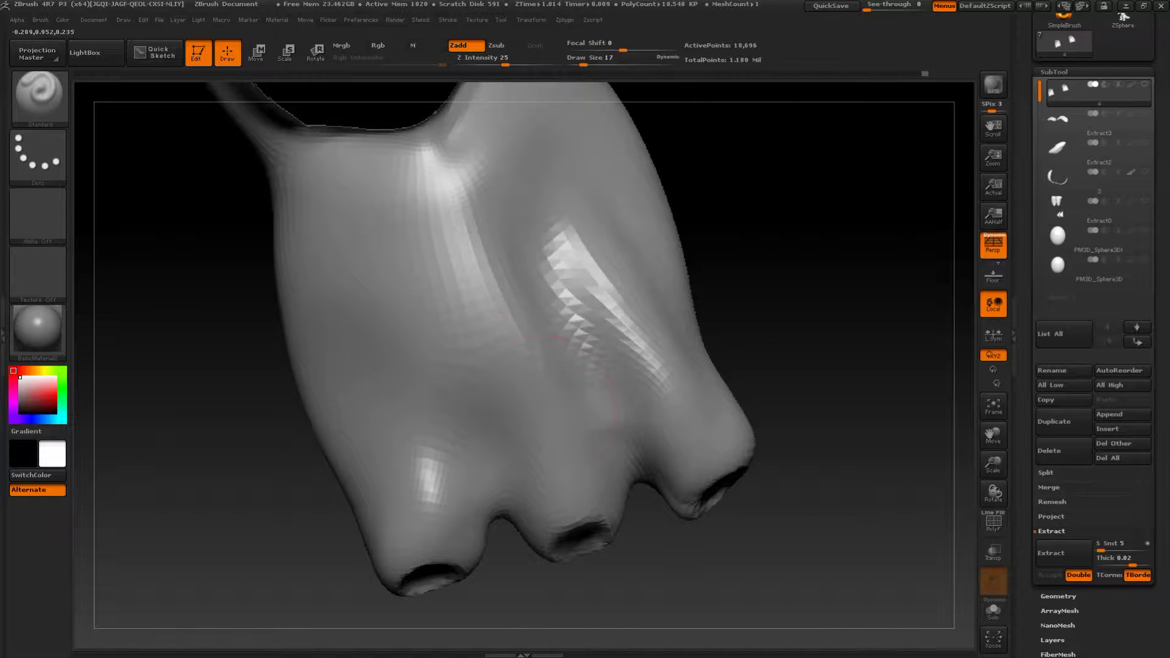
# - Sculpt matching ridges along the other toes with the Standard brush and smooth them into the foot
pyautogui.moveTo(371, 220); pyautogui.dragTo(436, 424)
pyautogui.moveTo(429, 308); pyautogui.dragTo(466, 427)
pyautogui.moveTo(465, 317); pyautogui.dragTo(491, 429)
pyautogui.moveTo(332, 256); pyautogui.dragTo(393, 476)
pyautogui.moveTo(335, 299); pyautogui.dragTo(377, 438)
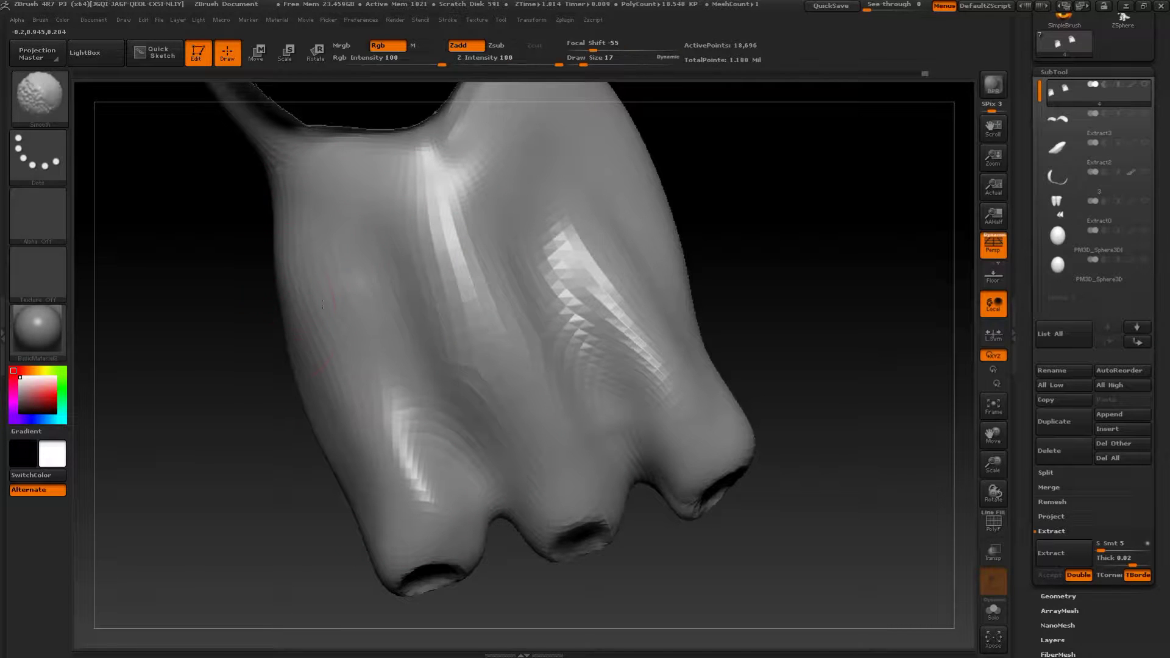
pyautogui.keyDown('shift'); pyautogui.moveTo(554, 418); pyautogui.dragTo(585, 298); pyautogui.keyUp('shift')
# - Build up volume on the foot's side behind the toes with the Standard brush at draw size 33
pyautogui.moveTo(832, 390)
pyautogui.keyDown('alt'); pyautogui.mouseDown()
pyautogui.moveTo(839, 306)
pyautogui.moveTo(801, 307)
pyautogui.moveTo(851, 387)
pyautogui.moveTo(679, 410)
pyautogui.moveTo(731, 478)
pyautogui.moveTo(728, 494)
pyautogui.mouseUp(); pyautogui.keyUp('alt')
pyautogui.press('s')
pyautogui.moveTo(472, 445); pyautogui.dragTo(513, 440)
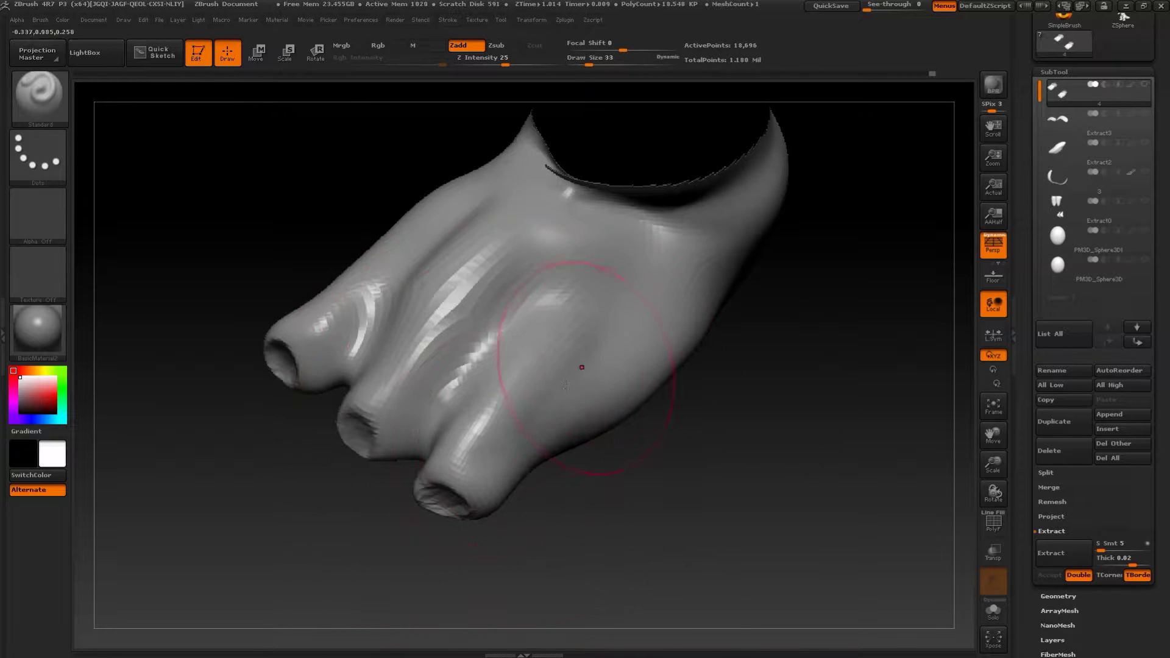
pyautogui.moveTo(696, 407); pyautogui.dragTo(647, 396)
# - Adjust the form of the foot's upper surface with the Move brush at draw size 33
pyautogui.press('b')
pyautogui.press('m')
pyautogui.press('v')
pyautogui.moveTo(710, 311); pyautogui.dragTo(658, 285)
pyautogui.moveTo(510, 241); pyautogui.dragTo(515, 223)
pyautogui.moveTo(703, 465); pyautogui.dragTo(730, 433)
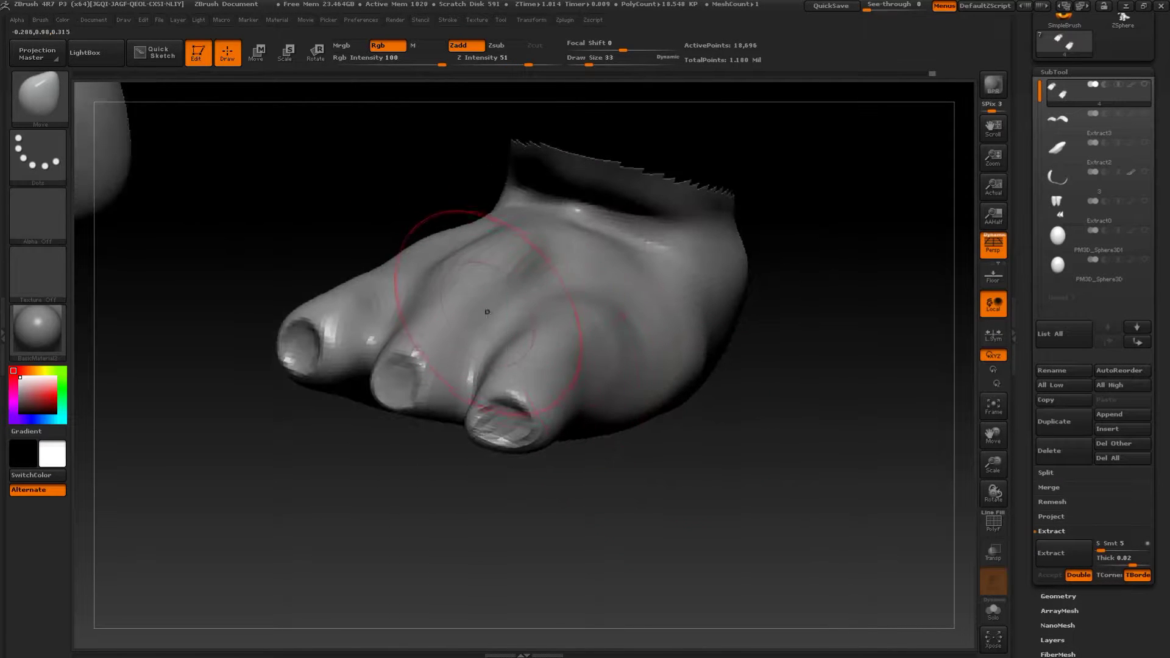
# - Cut creases between the toes with the Dam_Standard brush at draw size 17 and smooth their upper ends
pyautogui.moveTo(621, 373); pyautogui.dragTo(697, 447)
pyautogui.press('b')
pyautogui.press('d')
pyautogui.press('s')
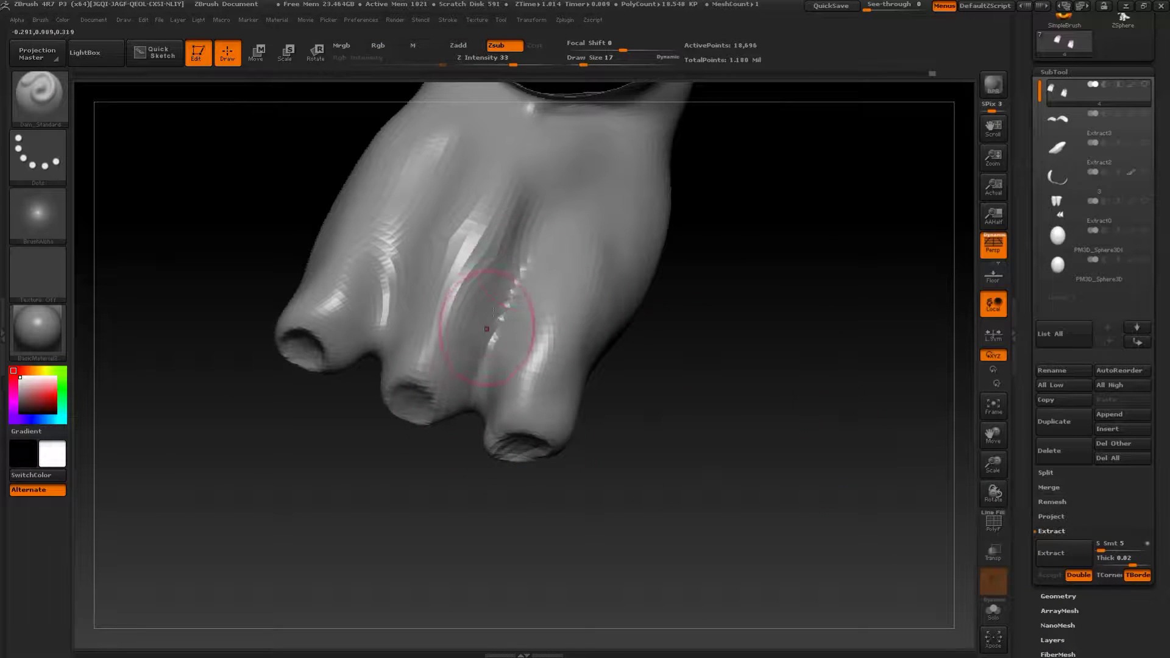
pyautogui.moveTo(312, 470); pyautogui.dragTo(368, 438)
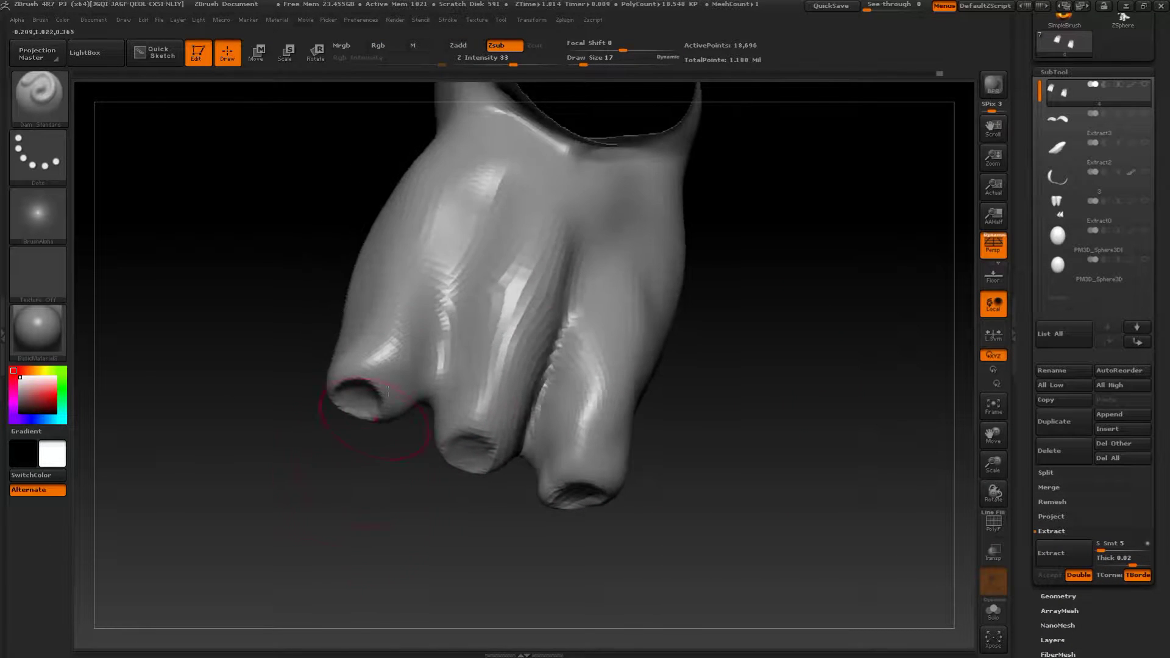
pyautogui.moveTo(466, 279); pyautogui.dragTo(424, 390)
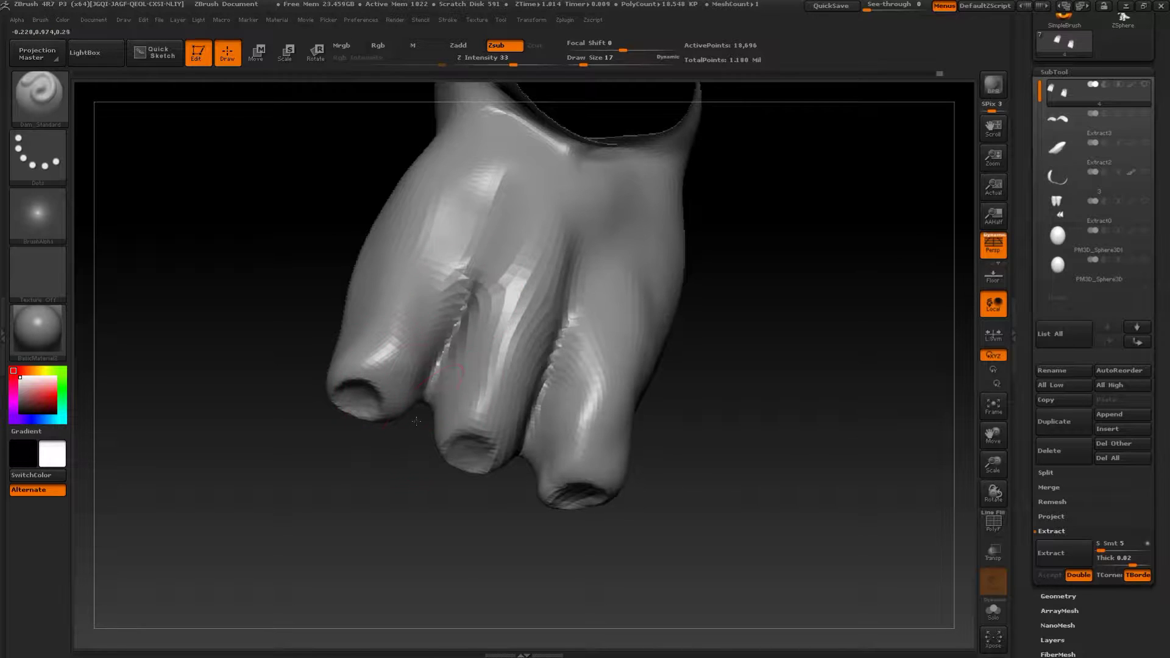
pyautogui.moveTo(688, 476); pyautogui.dragTo(664, 366)
pyautogui.moveTo(507, 481); pyautogui.dragTo(512, 579)
pyautogui.keyDown('shift'); pyautogui.moveTo(467, 245); pyautogui.dragTo(481, 370); pyautogui.keyUp('shift')
pyautogui.keyDown('shift'); pyautogui.moveTo(566, 253); pyautogui.dragTo(569, 312); pyautogui.keyUp('shift')
# - Adjust the toe gaps and the foot's sides with the Move brush, enlarging the draw size to 25
pyautogui.press('b')
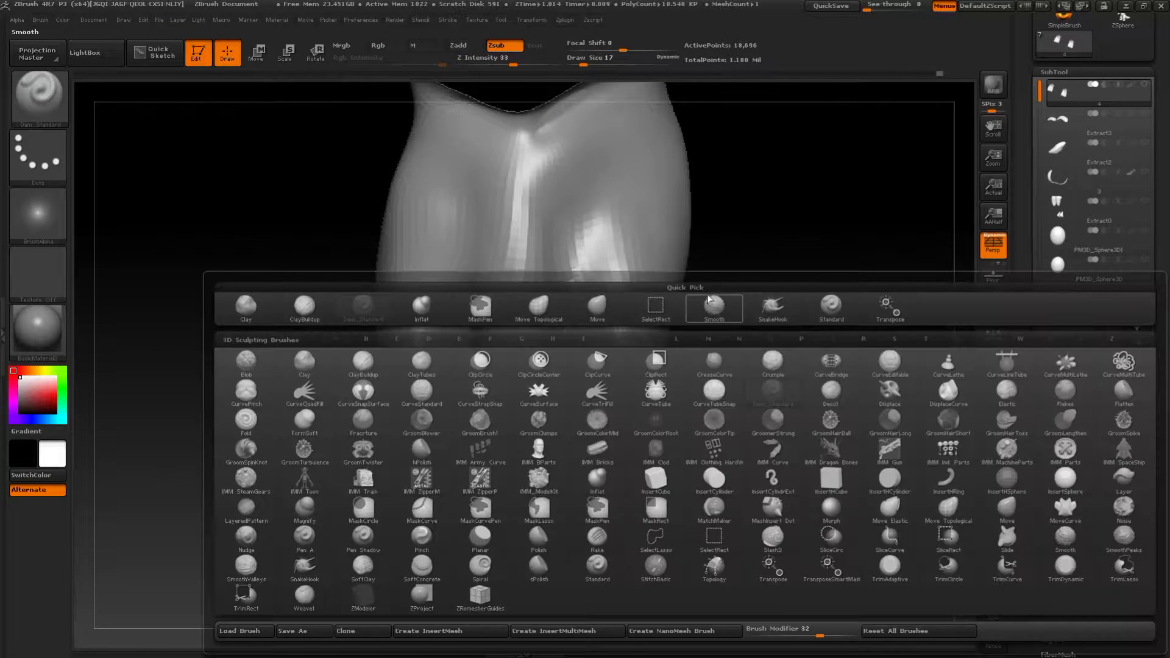
pyautogui.click(594, 308)
pyautogui.moveTo(731, 311); pyautogui.dragTo(748, 314)
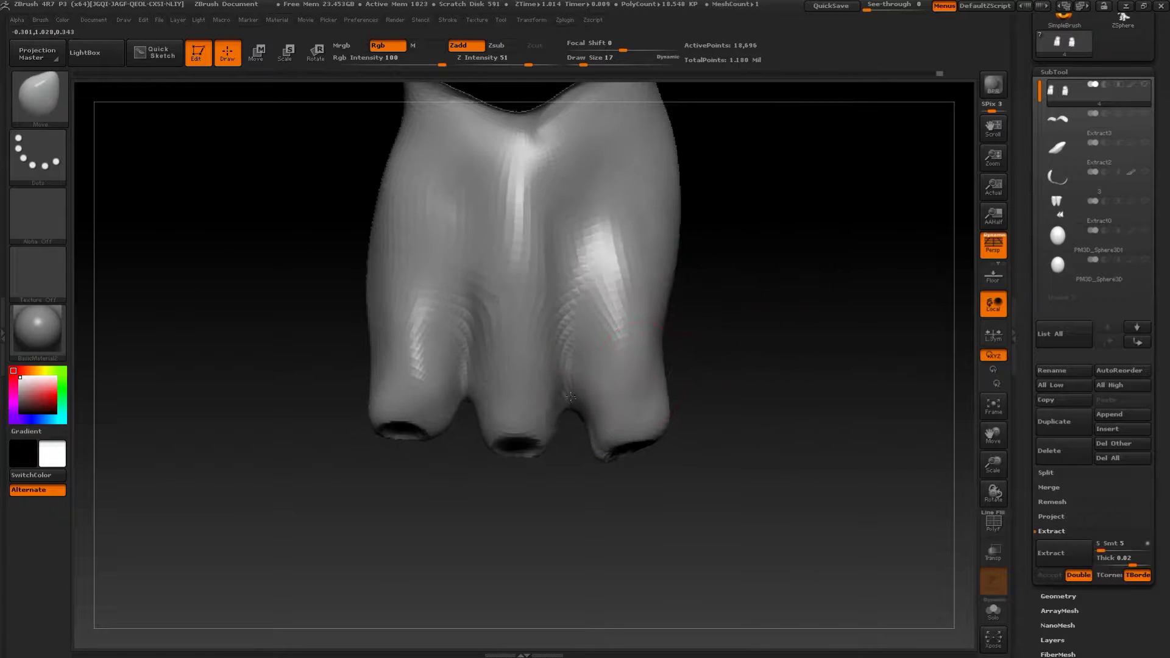
pyautogui.moveTo(466, 383); pyautogui.dragTo(467, 375)
pyautogui.press('s')
pyautogui.moveTo(567, 370); pyautogui.dragTo(572, 371)
pyautogui.moveTo(661, 333); pyautogui.dragTo(669, 336)
pyautogui.moveTo(759, 368); pyautogui.dragTo(776, 366)
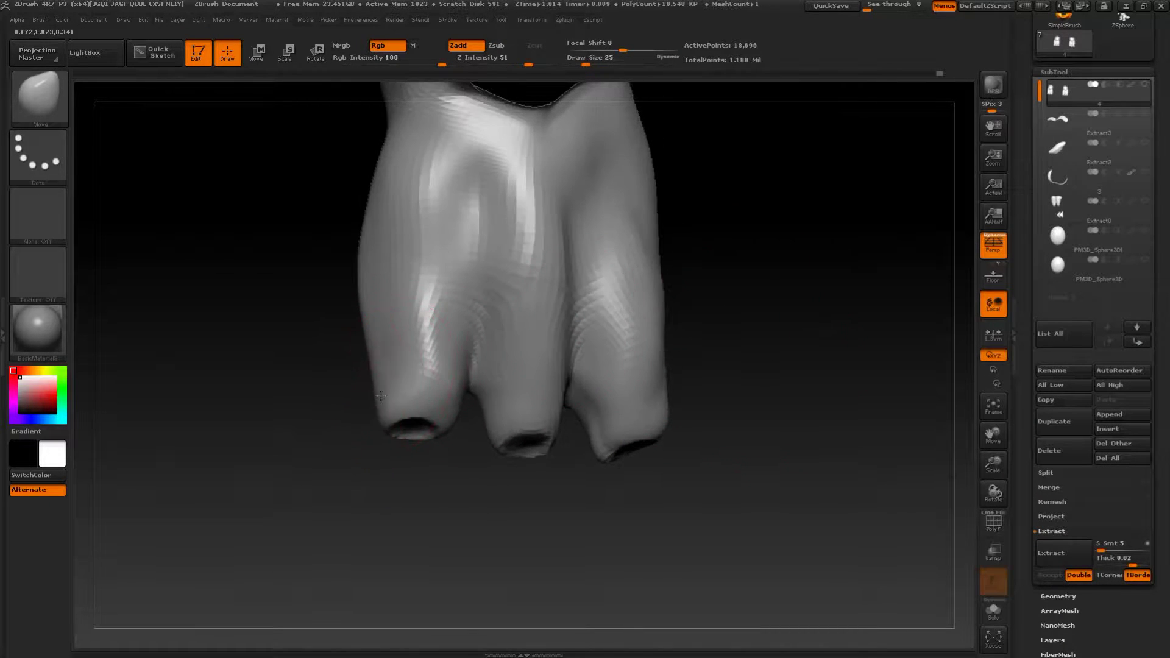
# - Raise the feet's subdivision level and smooth the rims of the toe-tip hollows
pyautogui.press('d')
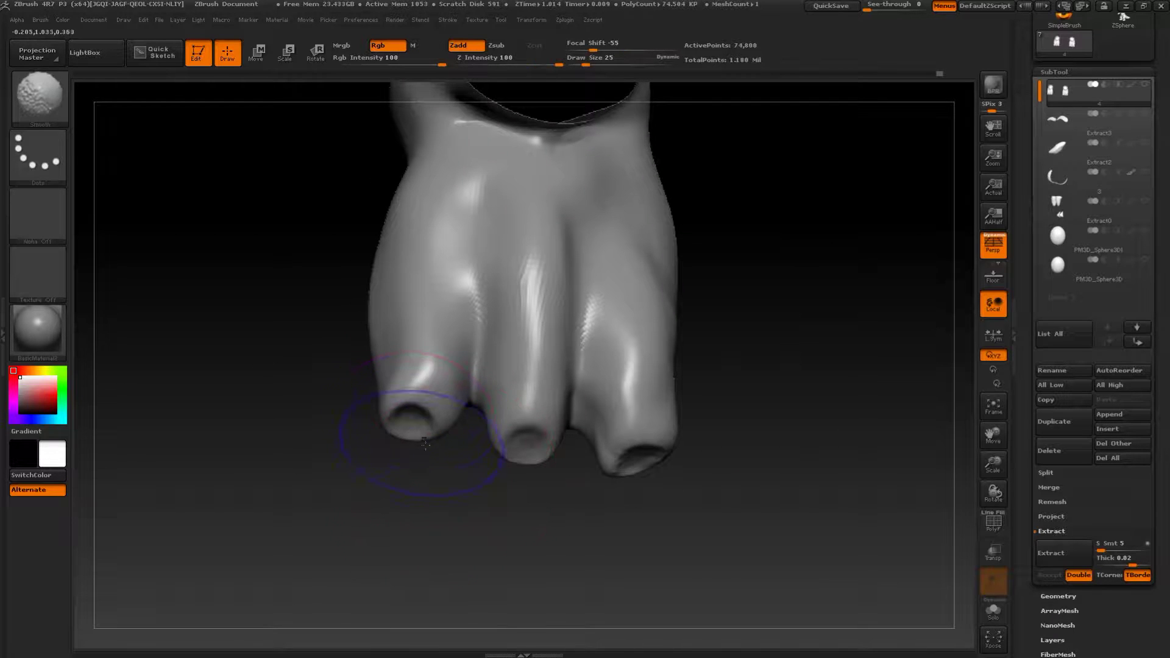
pyautogui.moveTo(660, 499); pyautogui.dragTo(687, 511)
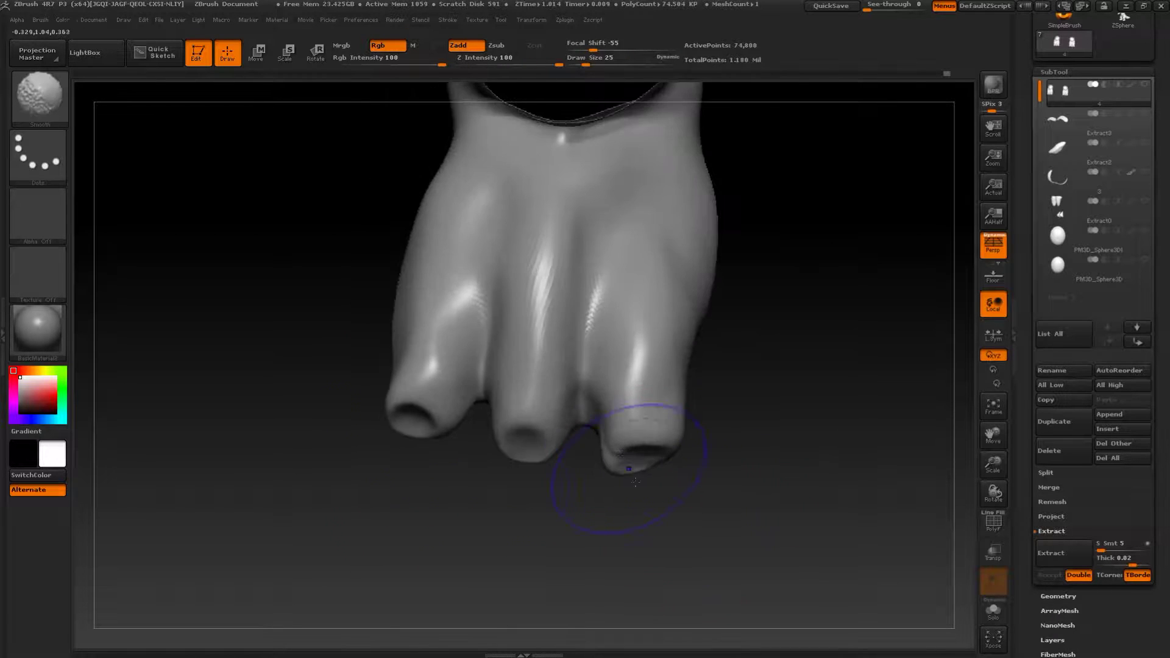
pyautogui.moveTo(635, 481); pyautogui.dragTo(674, 483)
# - Shape rims around the toe-tip hollows with the ClayBuildup brush, reducing the draw size to 8
pyautogui.press('b')
pyautogui.click(293, 309)
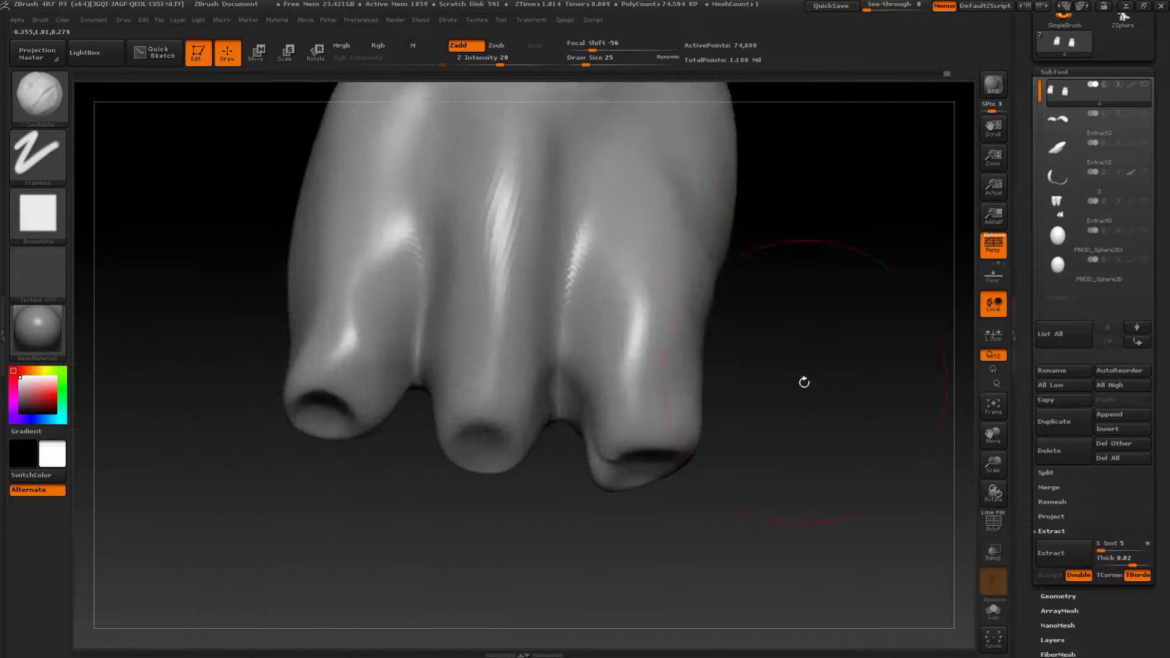
pyautogui.moveTo(582, 471); pyautogui.dragTo(651, 449)
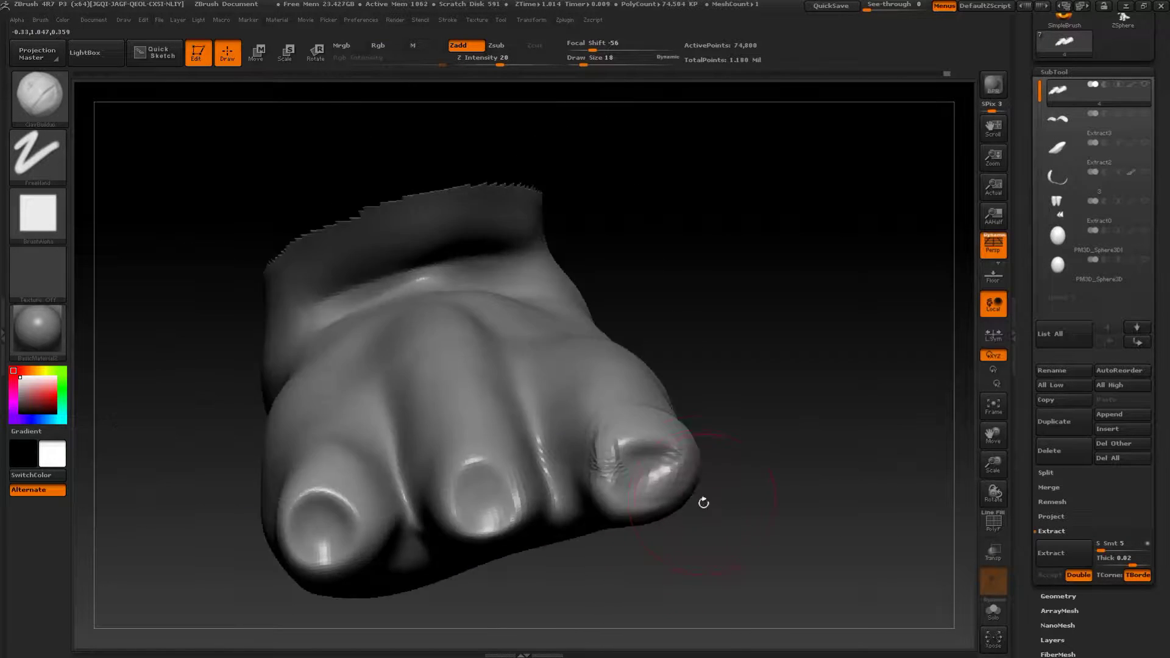
pyautogui.moveTo(701, 502); pyautogui.dragTo(637, 476)
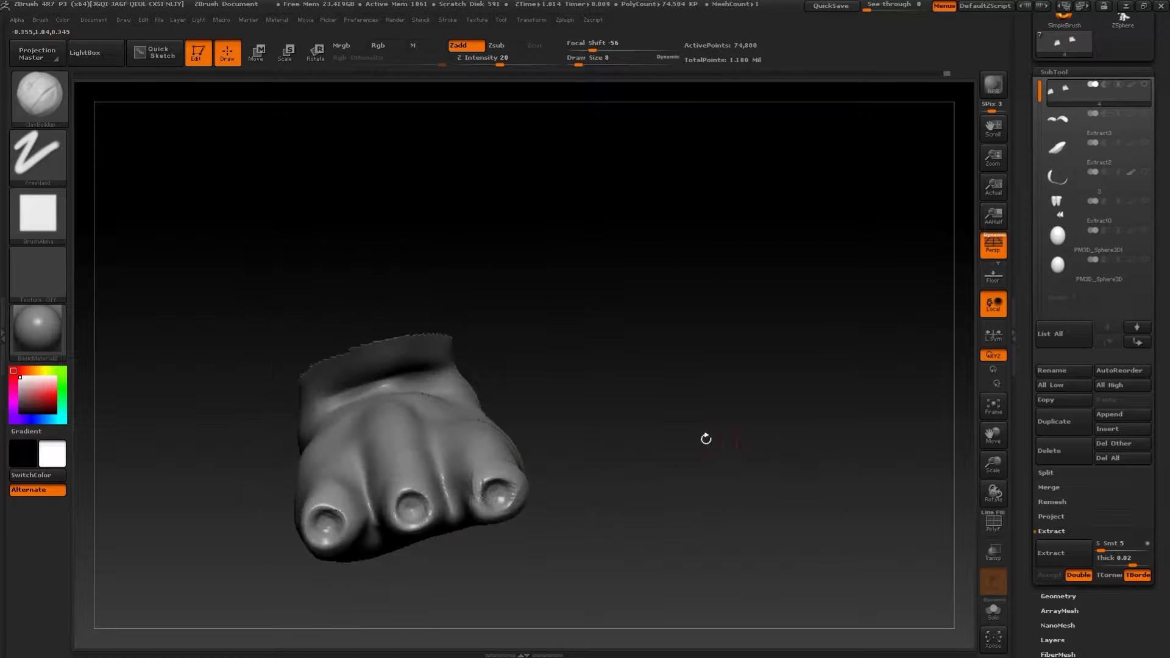
# - Smooth the top of the foot at a lower subdivision level with the draw size enlarged to 44
pyautogui.press('shift')
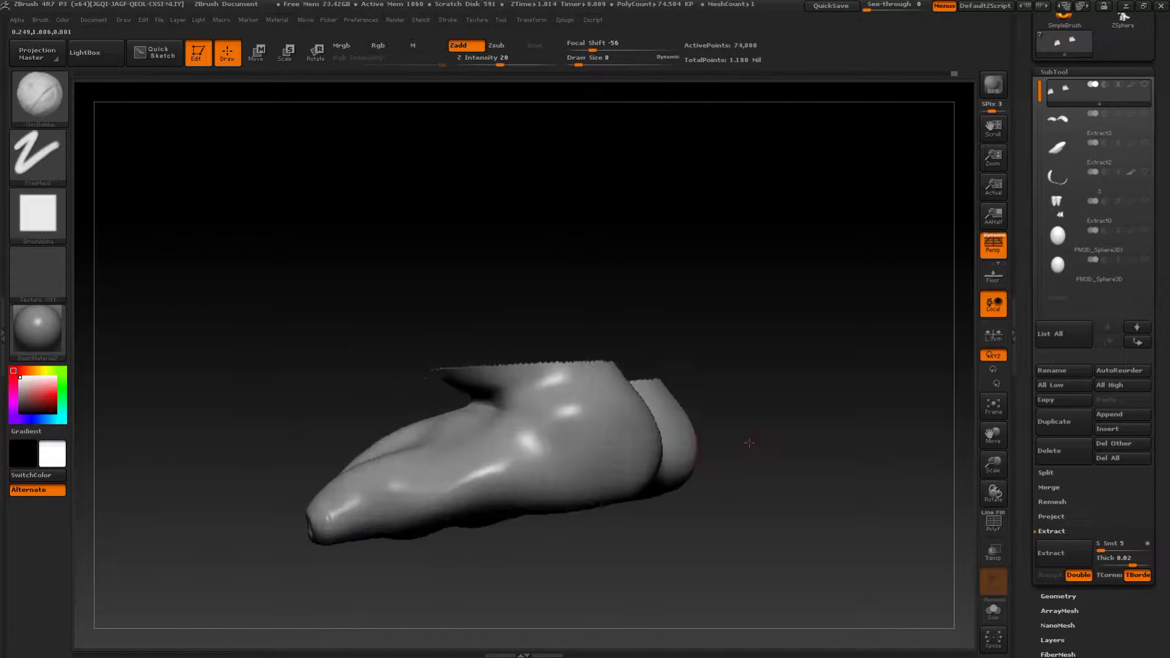
pyautogui.press('s')
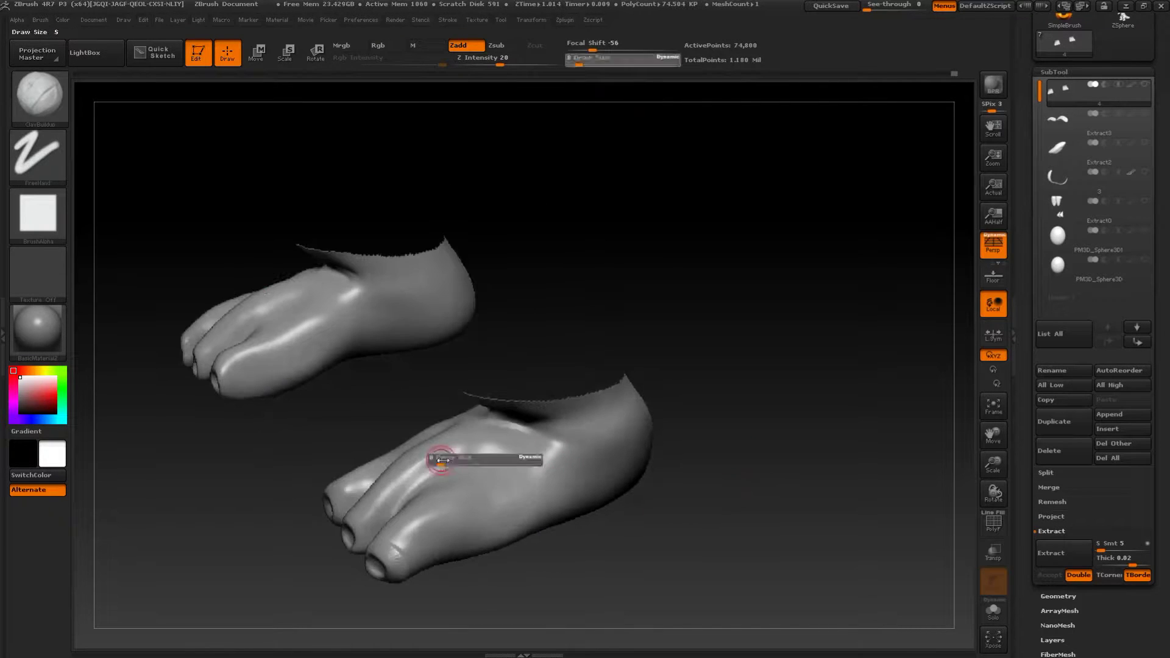
pyautogui.moveTo(440, 461); pyautogui.dragTo(518, 478)
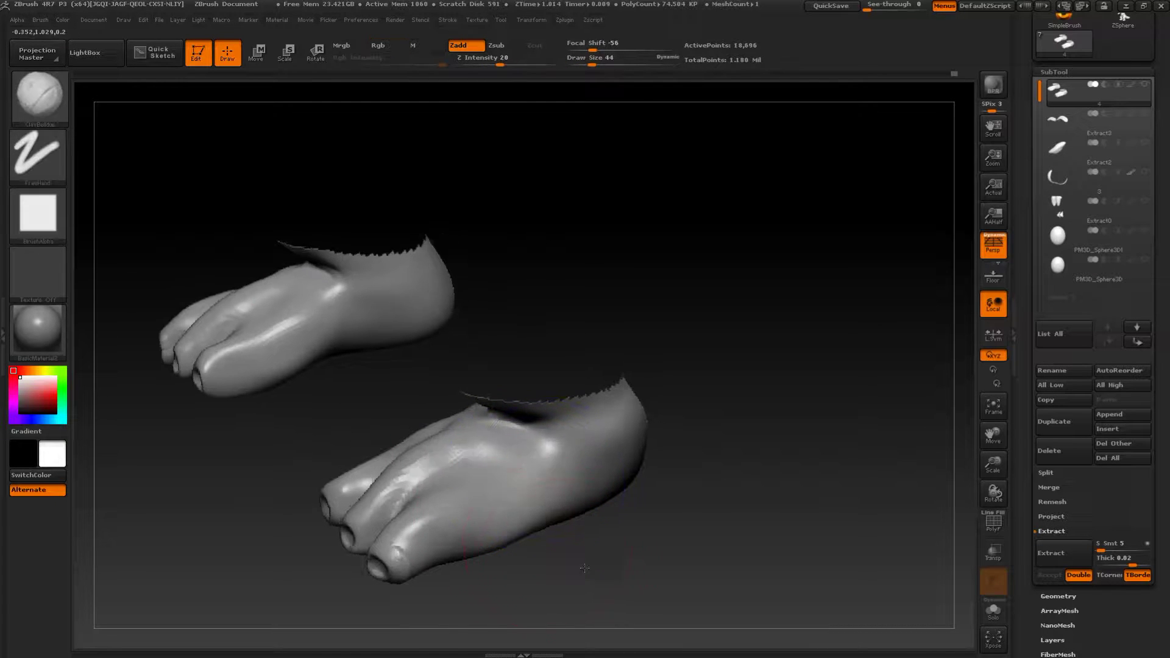
pyautogui.moveTo(584, 568); pyautogui.dragTo(552, 522)
# - Deepen the creases between the toes with the Dam_Standard brush at draw size 29 and smooth their edges
pyautogui.press('b')
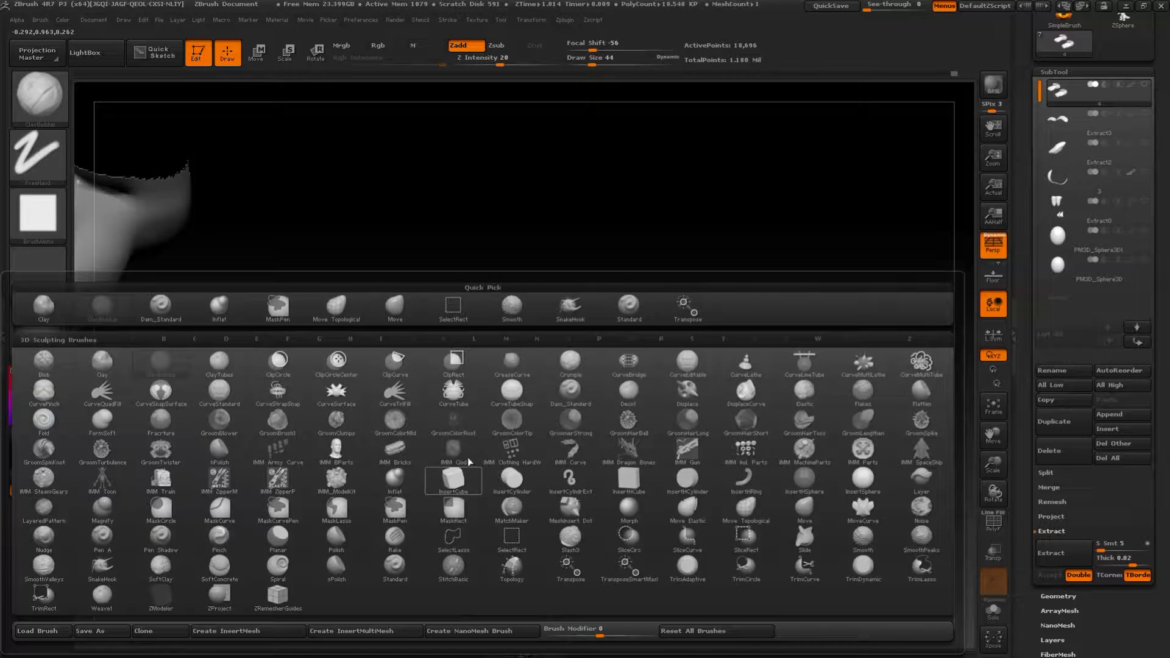
pyautogui.click(405, 309)
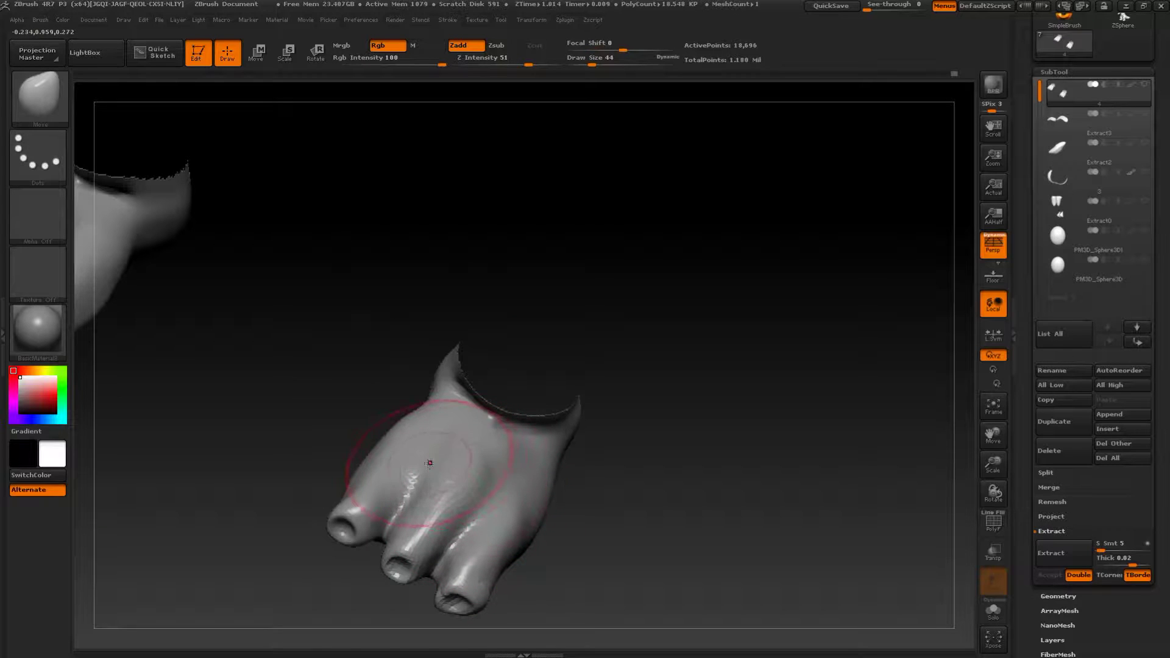
pyautogui.press('s')
pyautogui.press('b')
pyautogui.press('d')
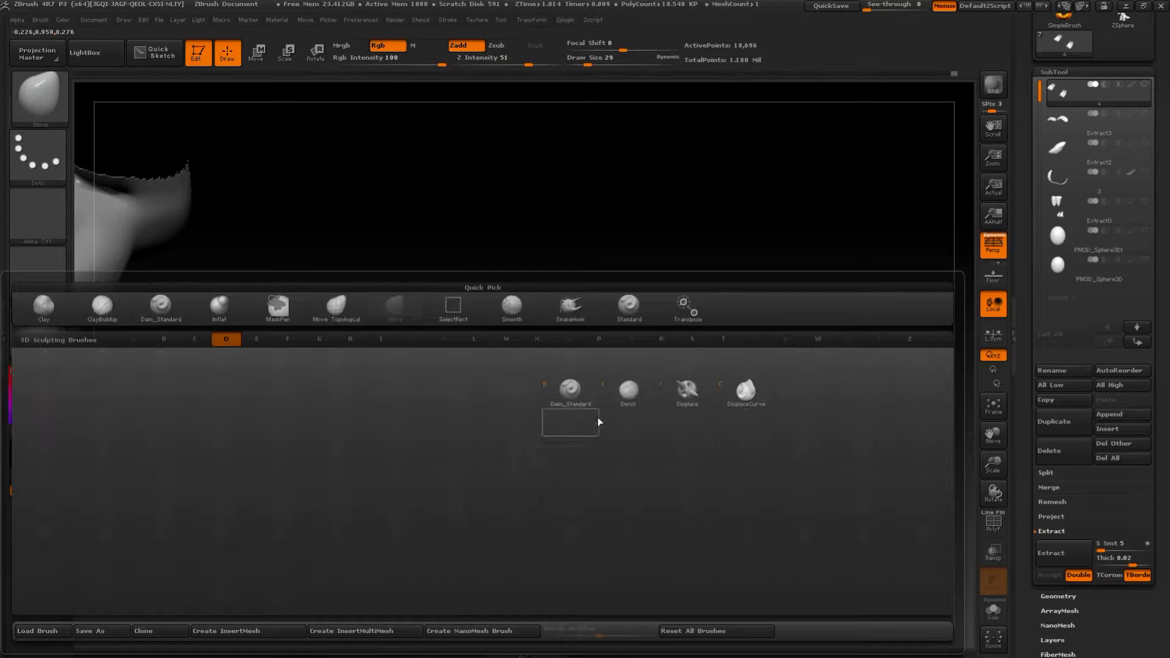
pyautogui.press('s')
pyautogui.moveTo(698, 421)
pyautogui.mouseDown()
pyautogui.moveTo(734, 392)
pyautogui.moveTo(435, 451)
pyautogui.mouseUp()
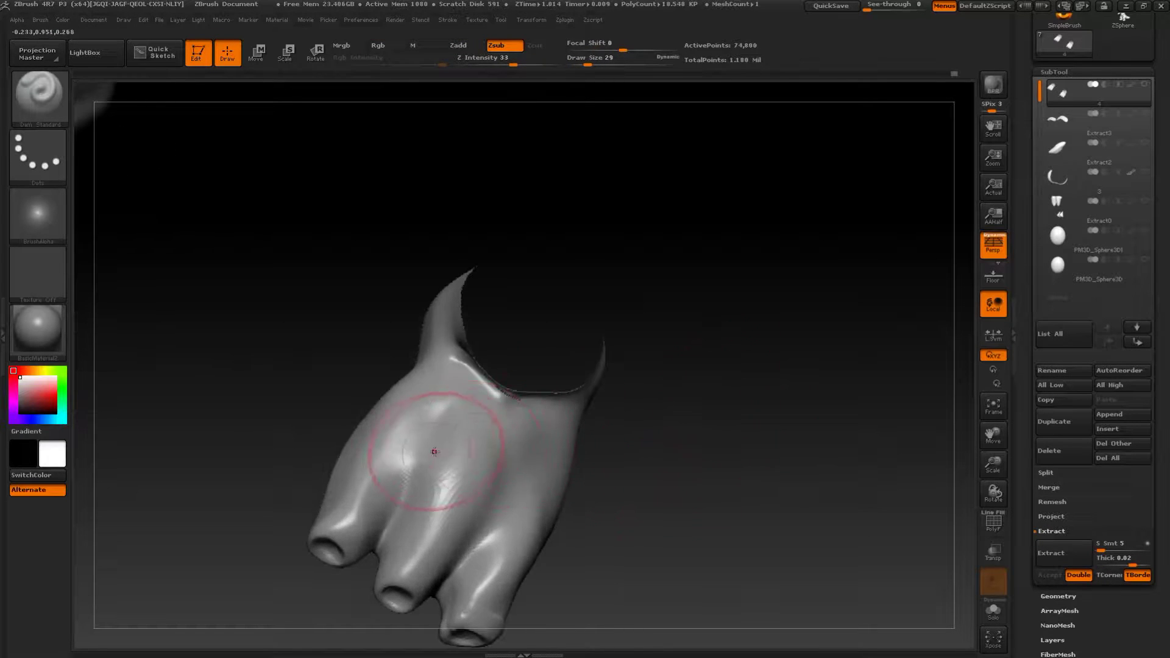
pyautogui.moveTo(389, 498); pyautogui.dragTo(386, 509)
pyautogui.moveTo(652, 499); pyautogui.dragTo(536, 510)
pyautogui.moveTo(532, 466); pyautogui.dragTo(461, 543)
pyautogui.press('shift')
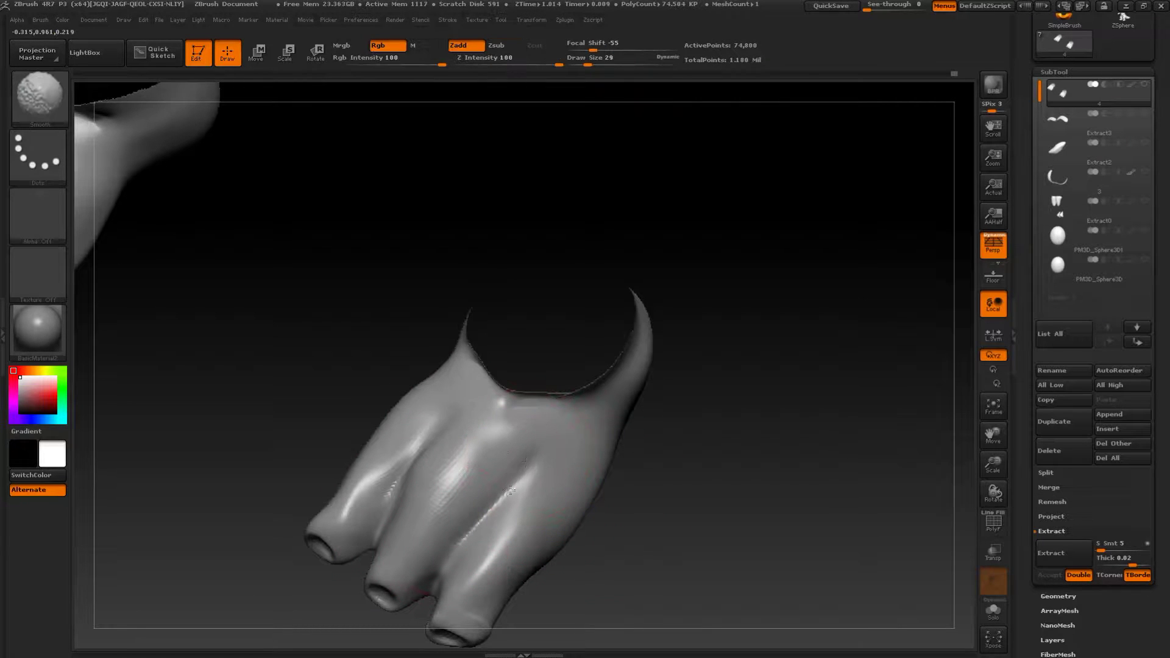
# - Unhide the rest of the dragon's body around the isolated feet
pyautogui.moveTo(757, 509)
pyautogui.mouseDown()
pyautogui.moveTo(705, 342)
pyautogui.moveTo(729, 420)
pyautogui.moveTo(753, 452)
pyautogui.mouseUp()
pyautogui.moveTo(834, 420)
pyautogui.keyDown('ctrl'); pyautogui.keyDown('shift'); pyautogui.mouseDown()
pyautogui.moveTo(747, 293)
pyautogui.moveTo(437, 555)
pyautogui.mouseUp(); pyautogui.keyUp('shift'); pyautogui.keyUp('ctrl')
pyautogui.keyDown('ctrl'); pyautogui.keyDown('shift'); pyautogui.moveTo(414, 377); pyautogui.dragTo(487, 235); pyautogui.keyUp('shift'); pyautogui.keyUp('ctrl')
pyautogui.moveTo(824, 425)
pyautogui.keyDown('ctrl'); pyautogui.keyDown('shift'); pyautogui.mouseDown()
pyautogui.moveTo(426, 316)
pyautogui.moveTo(481, 286)
pyautogui.mouseUp(); pyautogui.keyUp('shift'); pyautogui.keyUp('ctrl')
pyautogui.keyDown('ctrl'); pyautogui.keyDown('shift'); pyautogui.click(880, 330); pyautogui.keyUp('shift'); pyautogui.keyUp('ctrl')
# - Adjust the outline of the toes with the Move brush at draw size 31
pyautogui.moveTo(835, 444)
pyautogui.mouseDown()
pyautogui.moveTo(819, 519)
pyautogui.moveTo(754, 444)
pyautogui.moveTo(734, 505)
pyautogui.mouseUp()
pyautogui.press('b')
pyautogui.click(599, 309)
pyautogui.moveTo(624, 363); pyautogui.dragTo(590, 364)
pyautogui.press('s')
pyautogui.moveTo(505, 440)
pyautogui.mouseDown()
pyautogui.moveTo(529, 441)
pyautogui.moveTo(549, 421)
pyautogui.moveTo(570, 439)
pyautogui.mouseUp()
pyautogui.press('s')
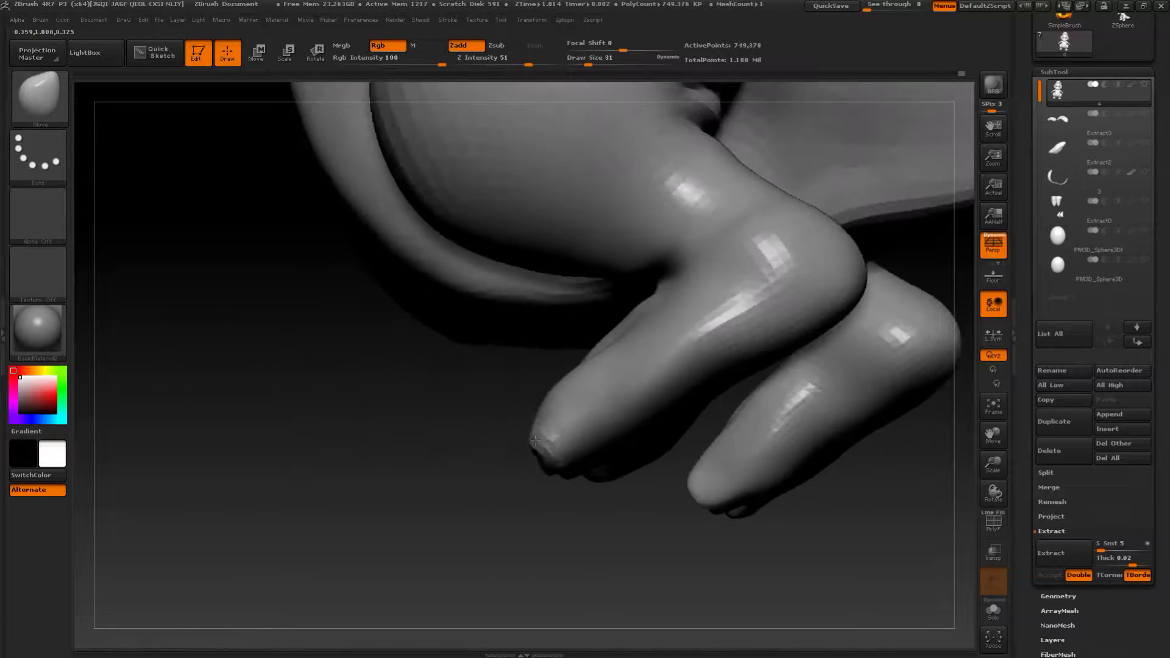
pyautogui.moveTo(530, 493)
pyautogui.keyDown('alt'); pyautogui.mouseDown()
pyautogui.moveTo(540, 550)
pyautogui.moveTo(579, 546)
pyautogui.mouseUp(); pyautogui.keyUp('alt')
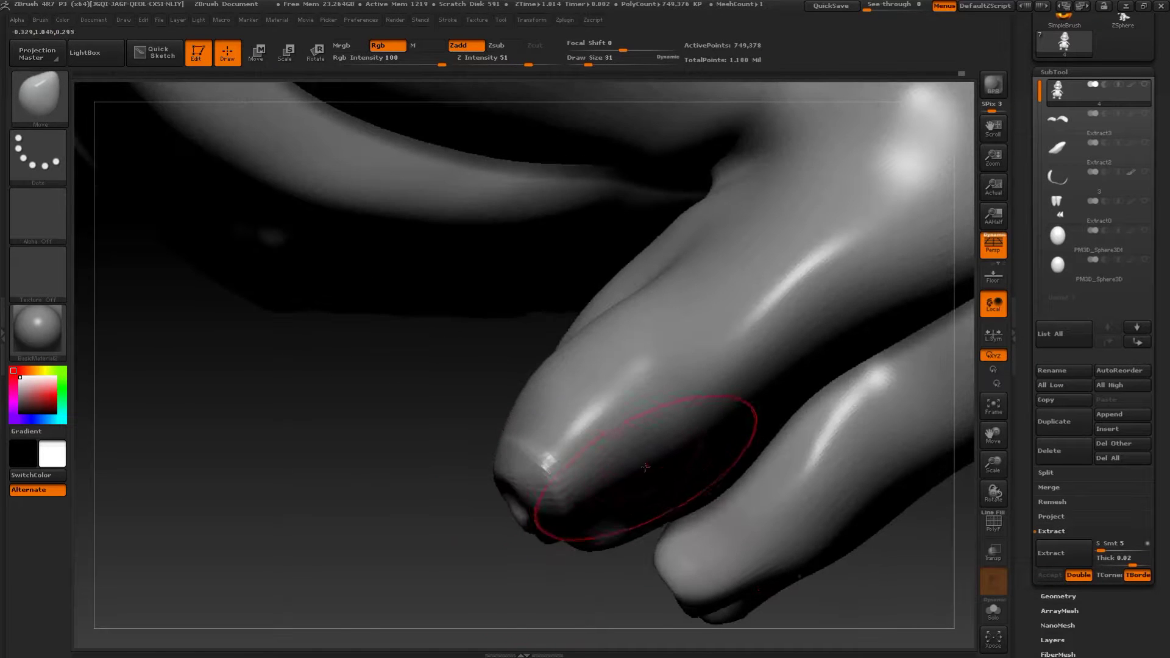
# - Build up pads on the undersides of the toes with the Standard brush at draw size 20
pyautogui.press('b')
pyautogui.click(777, 309)
pyautogui.moveTo(317, 372)
pyautogui.mouseDown()
pyautogui.moveTo(350, 423)
pyautogui.moveTo(421, 409)
pyautogui.mouseUp()
pyautogui.press('s')
pyautogui.keyDown('alt'); pyautogui.moveTo(549, 275); pyautogui.dragTo(521, 372); pyautogui.keyUp('alt')
pyautogui.moveTo(251, 604); pyautogui.dragTo(536, 418)
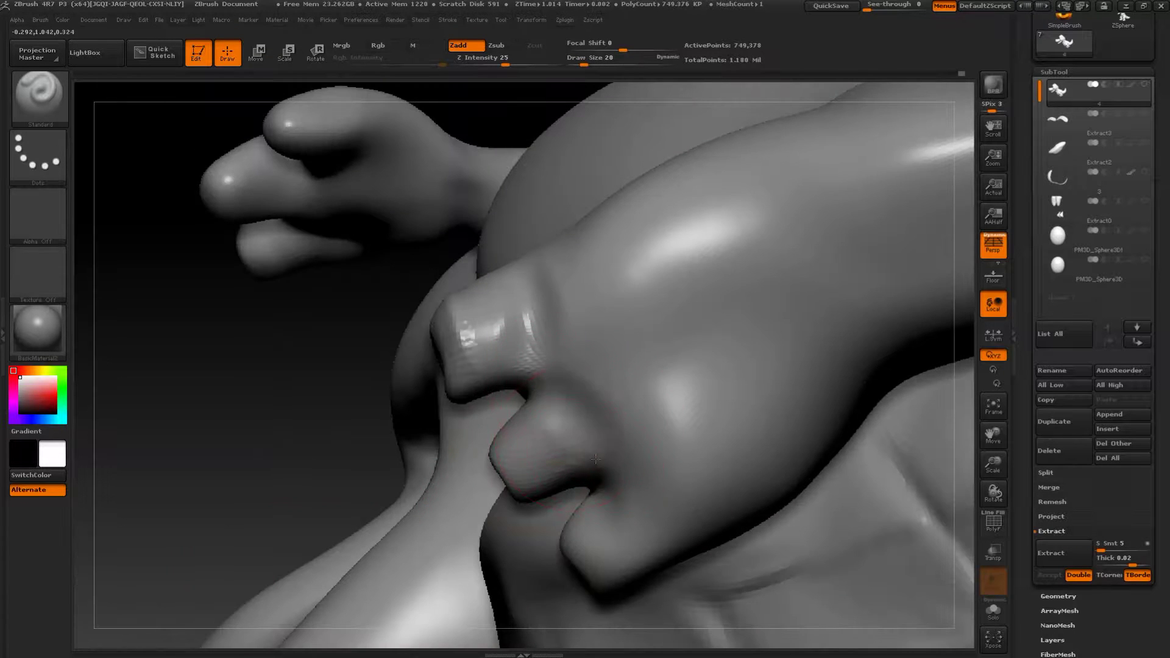
pyautogui.keyDown('alt'); pyautogui.moveTo(641, 501); pyautogui.dragTo(664, 558); pyautogui.keyUp('alt')
pyautogui.keyDown('alt'); pyautogui.moveTo(296, 446); pyautogui.dragTo(172, 232); pyautogui.keyUp('alt')
pyautogui.moveTo(287, 522); pyautogui.dragTo(405, 518)
pyautogui.moveTo(707, 573)
pyautogui.mouseDown()
pyautogui.moveTo(676, 512)
pyautogui.moveTo(652, 543)
pyautogui.mouseUp()
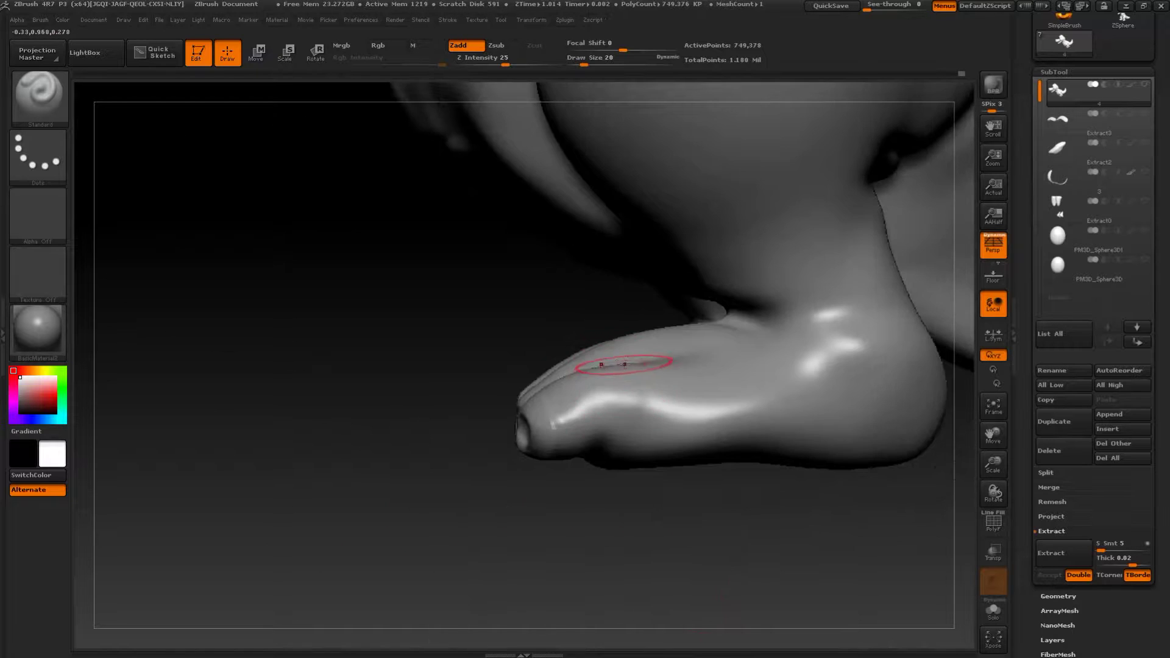
# - Shape the sole of the foot with the Standard brush at draw size 54
pyautogui.press('s')
pyautogui.click(634, 380)
pyautogui.moveTo(551, 514); pyautogui.dragTo(560, 402)
pyautogui.moveTo(661, 377)
pyautogui.mouseDown()
pyautogui.moveTo(684, 342)
pyautogui.moveTo(667, 365)
pyautogui.mouseUp()
pyautogui.moveTo(390, 427); pyautogui.dragTo(435, 585)
pyautogui.moveTo(290, 567); pyautogui.dragTo(686, 564)
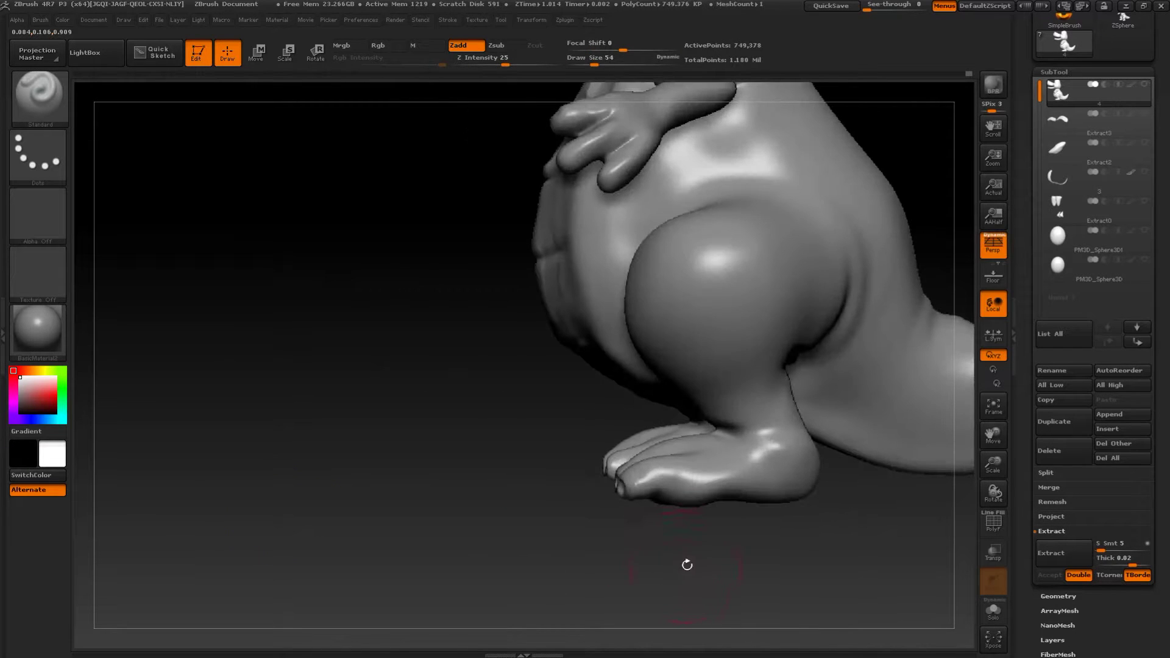
# - Round out the thigh with the Standard brush at draw size 120 and smooth its transition into the body
pyautogui.press('s')
pyautogui.moveTo(710, 296); pyautogui.dragTo(717, 296)
pyautogui.moveTo(734, 245)
pyautogui.mouseDown()
pyautogui.moveTo(683, 293)
pyautogui.moveTo(712, 368)
pyautogui.mouseUp()
pyautogui.moveTo(733, 327); pyautogui.dragTo(727, 366)
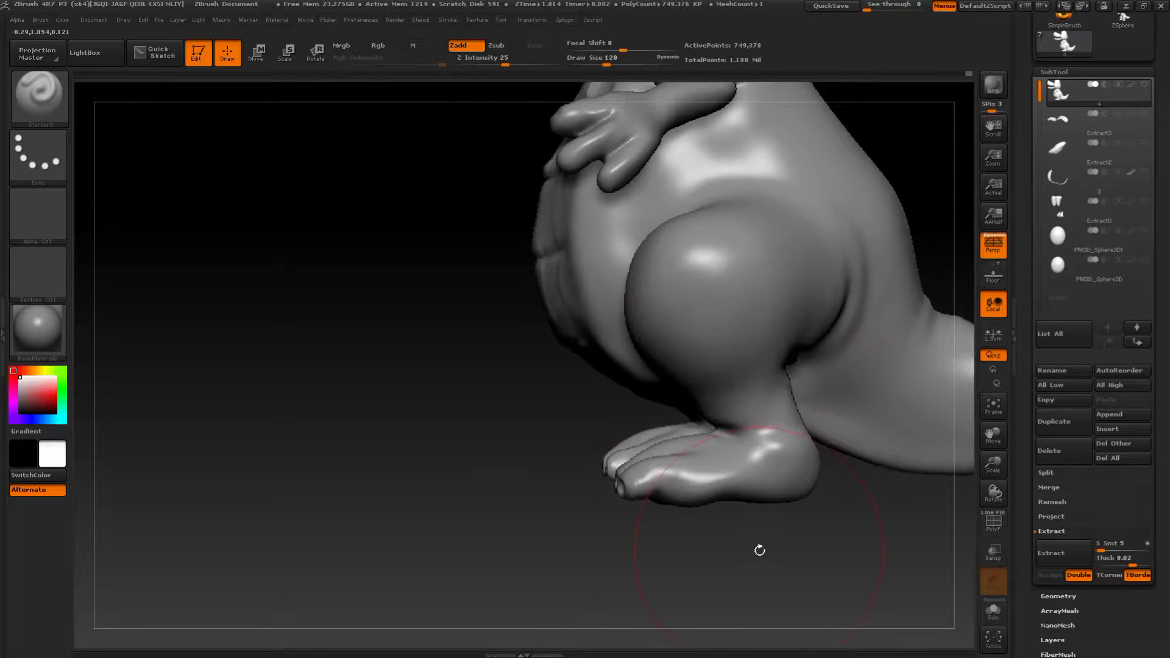
pyautogui.moveTo(760, 550); pyautogui.dragTo(701, 546)
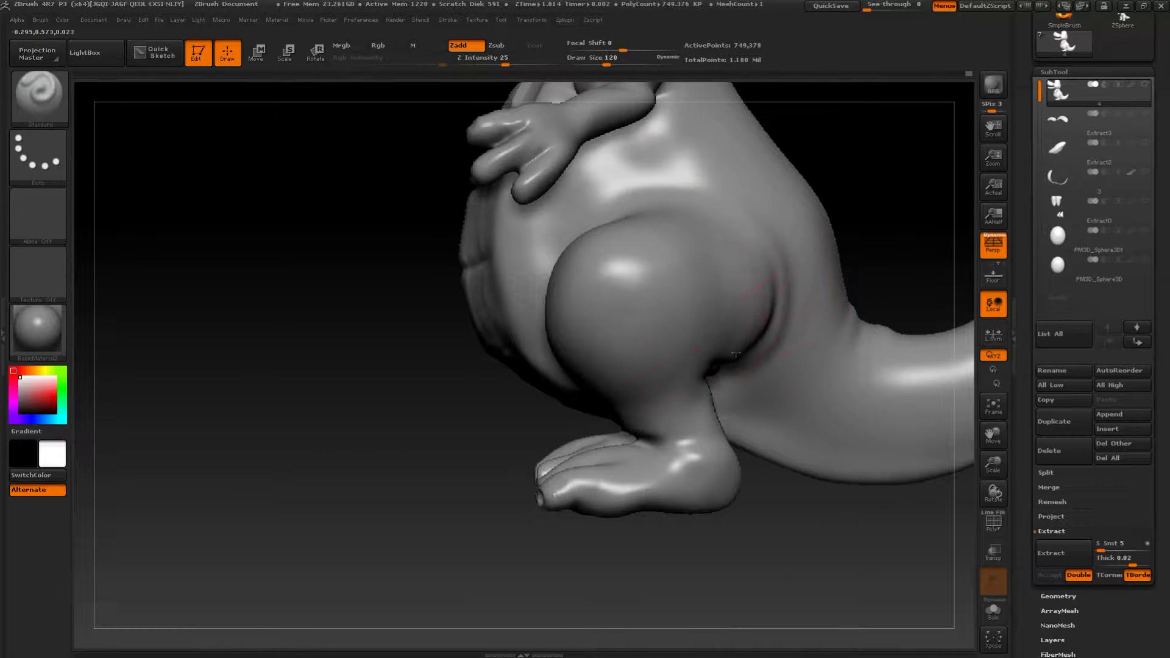
pyautogui.moveTo(629, 550); pyautogui.dragTo(757, 366)
pyautogui.moveTo(778, 423); pyautogui.dragTo(784, 387)
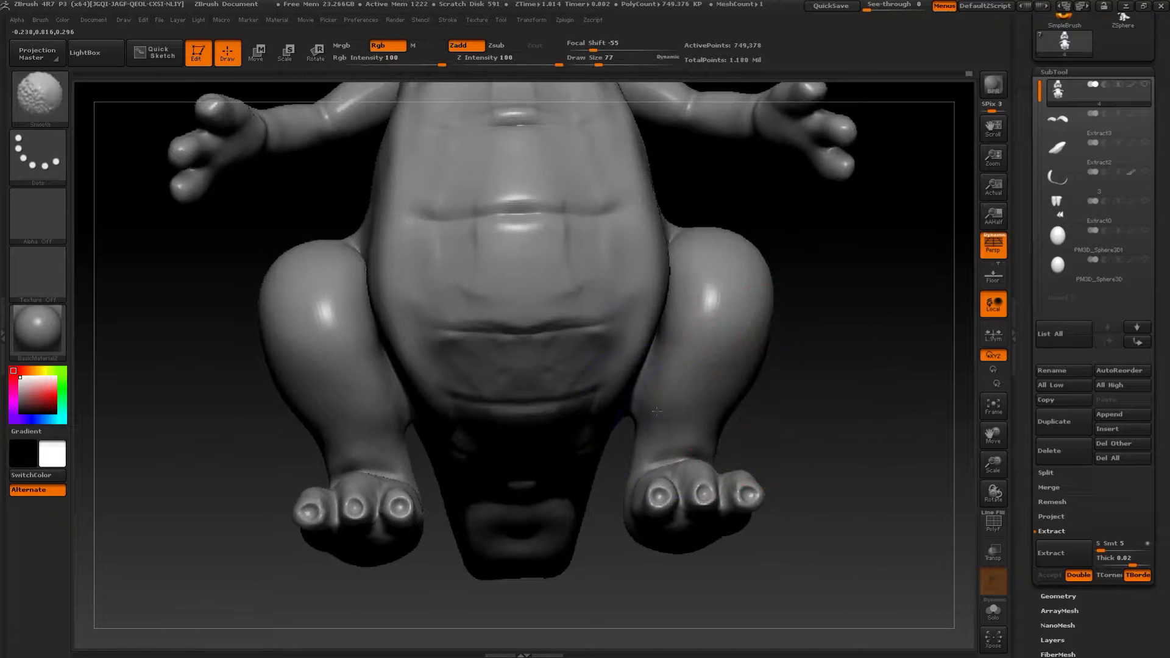
# - Smooth the legs and torso, enlarging the draw size to 128
pyautogui.moveTo(828, 446)
pyautogui.mouseDown()
pyautogui.moveTo(808, 357)
pyautogui.moveTo(813, 468)
pyautogui.moveTo(781, 443)
pyautogui.moveTo(814, 445)
pyautogui.mouseUp()
pyautogui.press('s')
pyautogui.click(749, 405)
pyautogui.press('s')
pyautogui.click(511, 350)
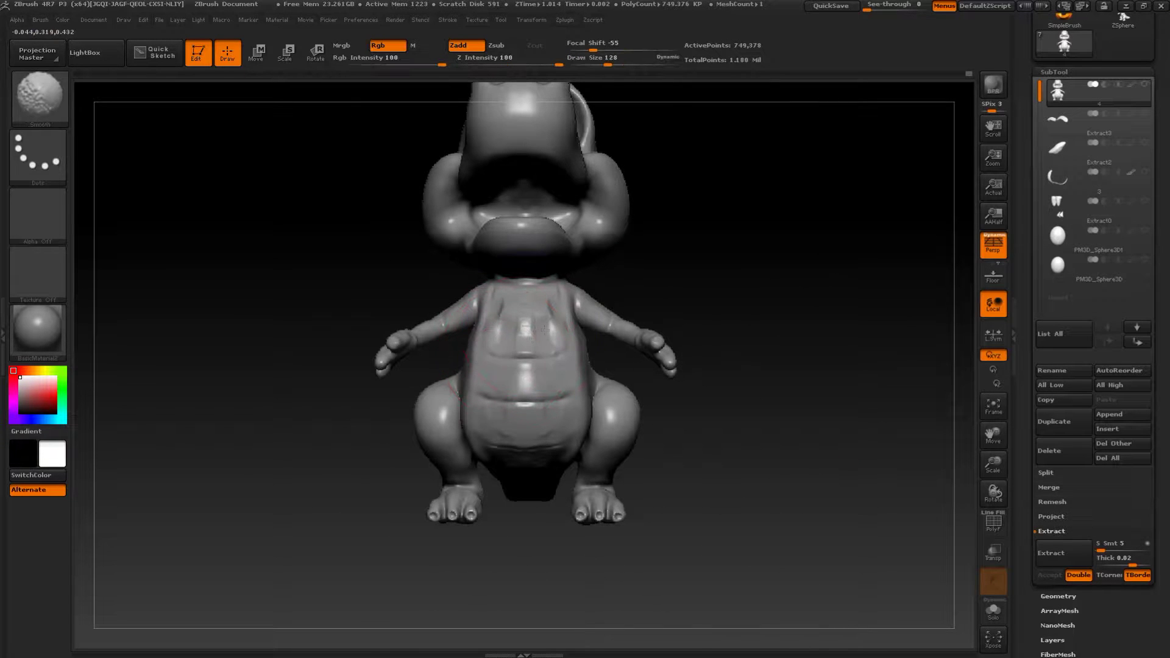
pyautogui.moveTo(652, 453)
pyautogui.keyDown('shift'); pyautogui.mouseDown()
pyautogui.moveTo(784, 442)
pyautogui.moveTo(831, 358)
pyautogui.moveTo(824, 308)
pyautogui.moveTo(812, 304)
pyautogui.mouseUp(); pyautogui.keyUp('shift')
pyautogui.press('s')
pyautogui.keyDown('shift'); pyautogui.moveTo(665, 274); pyautogui.dragTo(669, 268); pyautogui.keyUp('shift')
# - Reshape the hand and fingers with the Move brush at draw size 37
pyautogui.moveTo(851, 284)
pyautogui.keyDown('alt'); pyautogui.mouseDown()
pyautogui.moveTo(773, 227)
pyautogui.moveTo(812, 294)
pyautogui.mouseUp(); pyautogui.keyUp('alt')
pyautogui.moveTo(812, 295)
pyautogui.mouseDown()
pyautogui.moveTo(835, 253)
pyautogui.moveTo(836, 311)
pyautogui.moveTo(853, 333)
pyautogui.moveTo(830, 257)
pyautogui.mouseUp()
pyautogui.moveTo(830, 257)
pyautogui.keyDown('alt'); pyautogui.mouseDown()
pyautogui.moveTo(844, 264)
pyautogui.moveTo(845, 324)
pyautogui.moveTo(820, 247)
pyautogui.mouseUp(); pyautogui.keyUp('alt')
pyautogui.moveTo(819, 247)
pyautogui.mouseDown()
pyautogui.moveTo(835, 243)
pyautogui.moveTo(841, 329)
pyautogui.mouseUp()
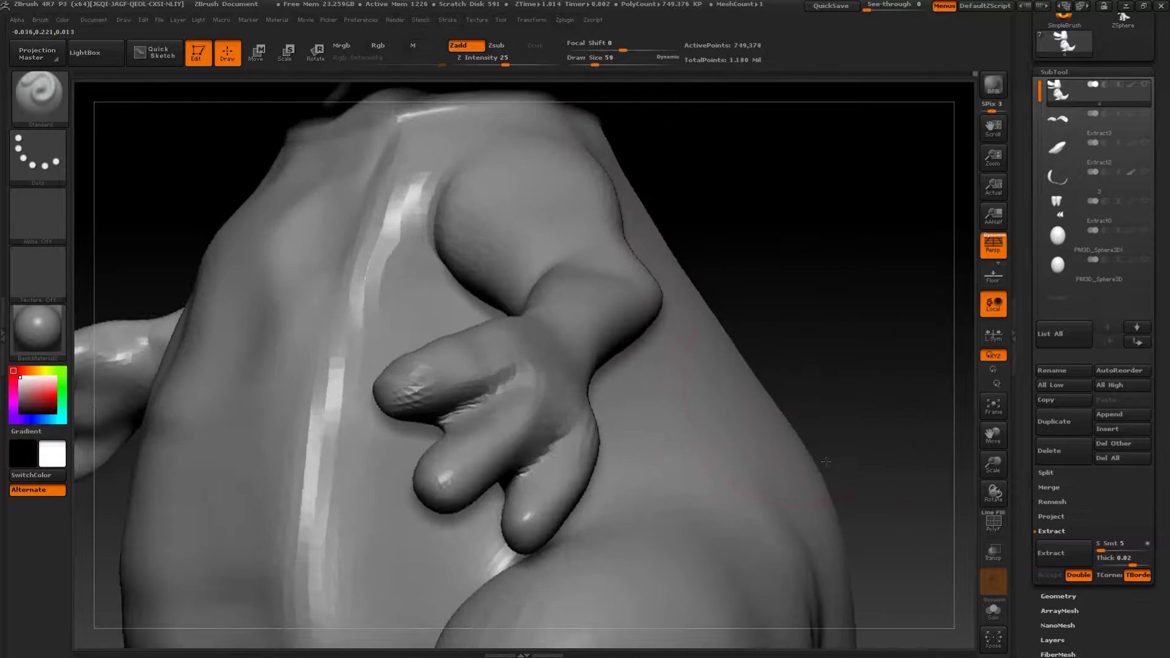
pyautogui.press('b')
pyautogui.click(557, 305)
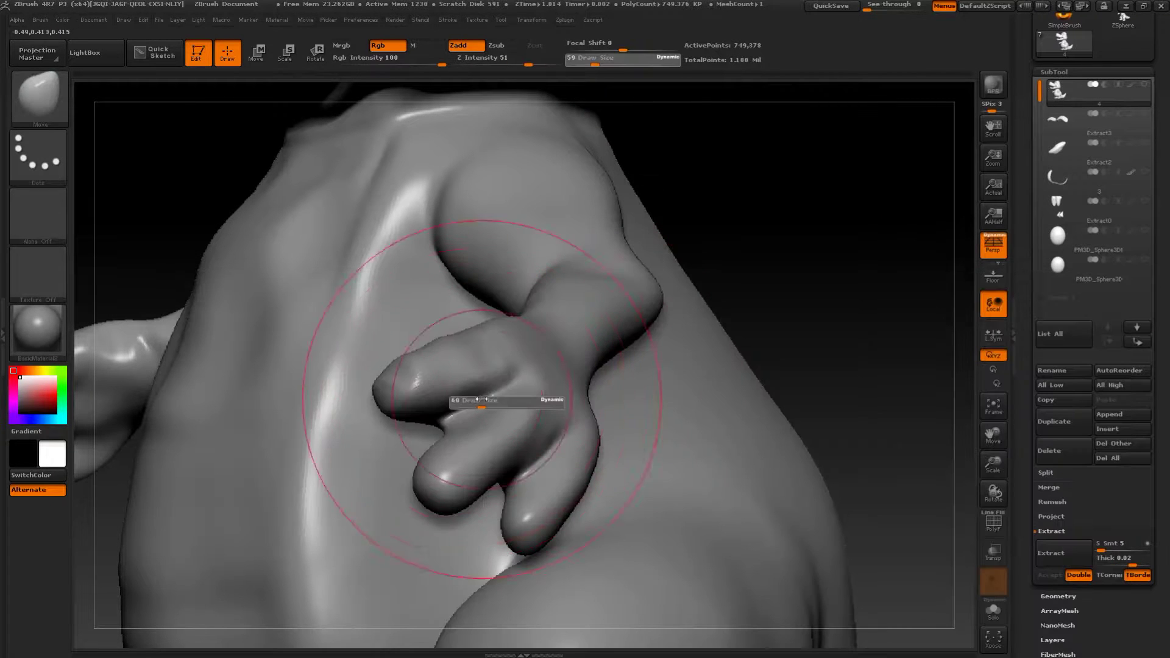
pyautogui.moveTo(804, 285); pyautogui.dragTo(405, 430)
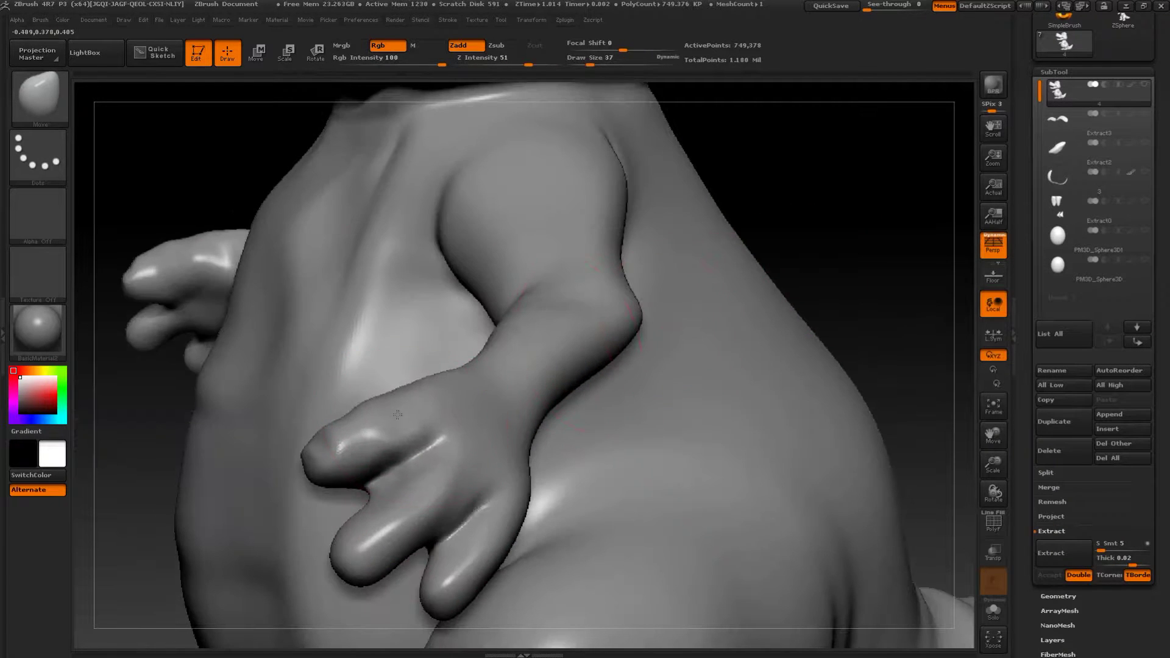
pyautogui.moveTo(847, 251); pyautogui.dragTo(743, 293)
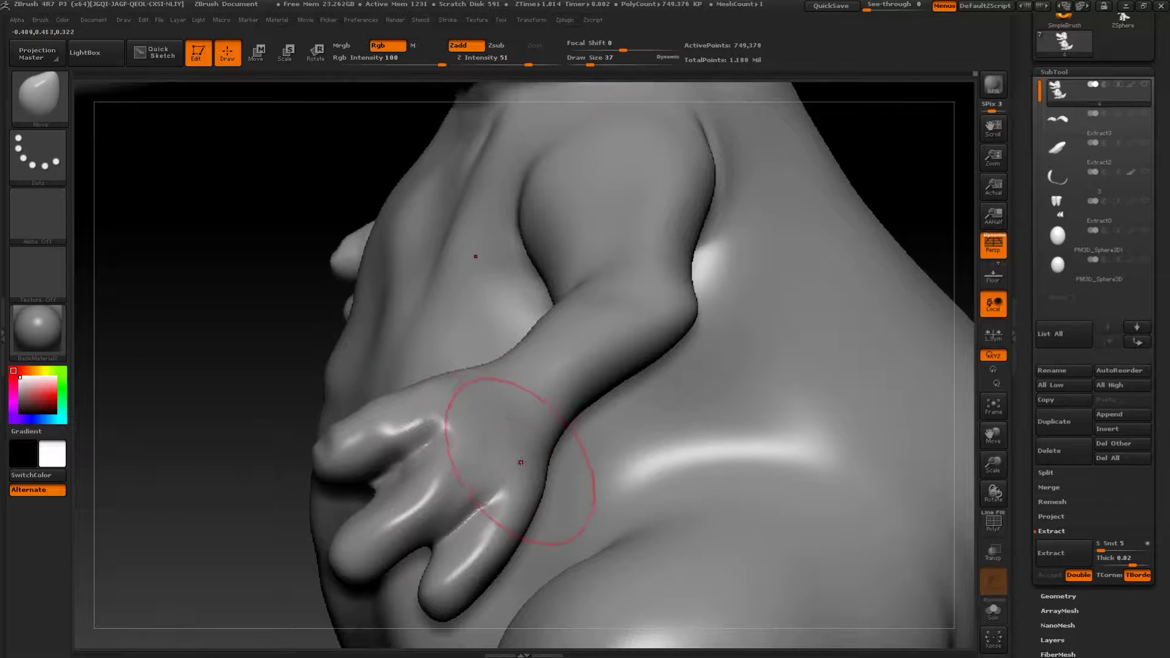
# - Form a fold where the hand meets the wrist and refine the hand's outline with the Move brush at draw size 25
pyautogui.press('s')
pyautogui.moveTo(408, 436); pyautogui.dragTo(403, 437)
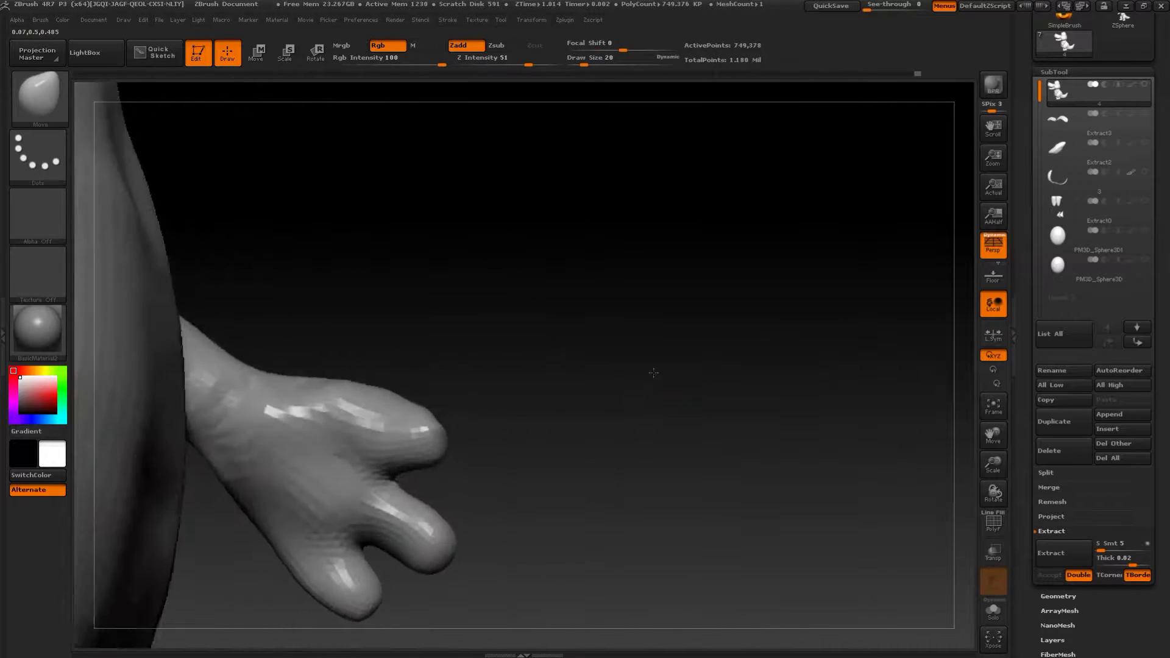
pyautogui.moveTo(653, 374); pyautogui.dragTo(383, 422)
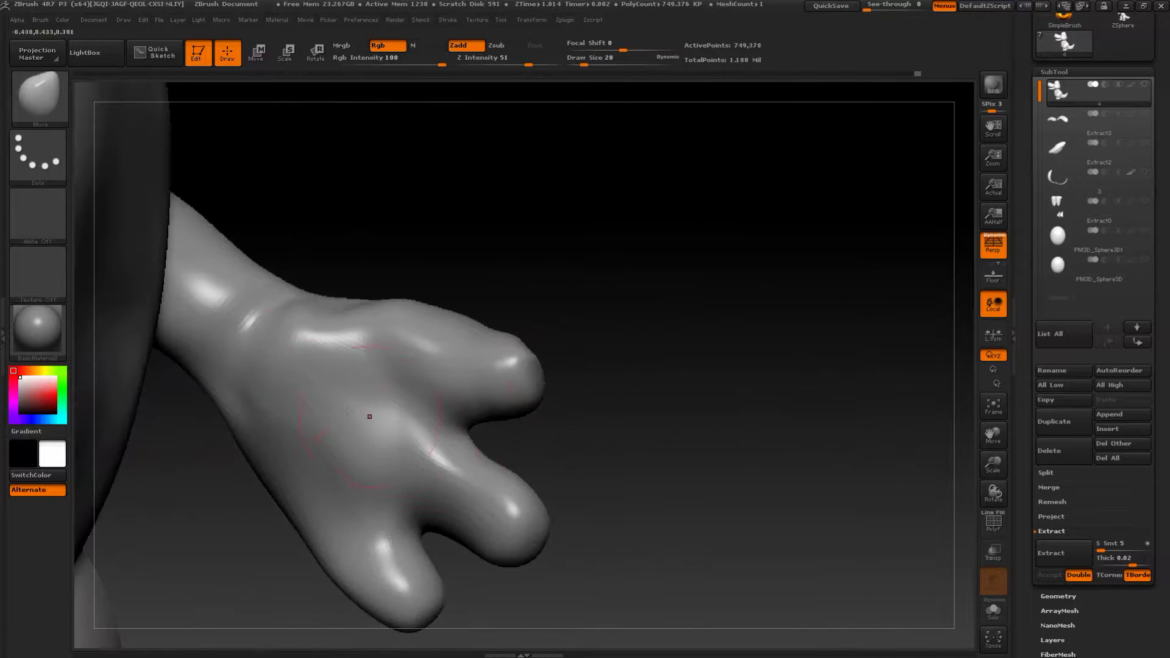
pyautogui.press('s')
pyautogui.moveTo(227, 352)
pyautogui.mouseDown()
pyautogui.moveTo(206, 374)
pyautogui.moveTo(248, 372)
pyautogui.moveTo(266, 338)
pyautogui.mouseUp()
pyautogui.press('s')
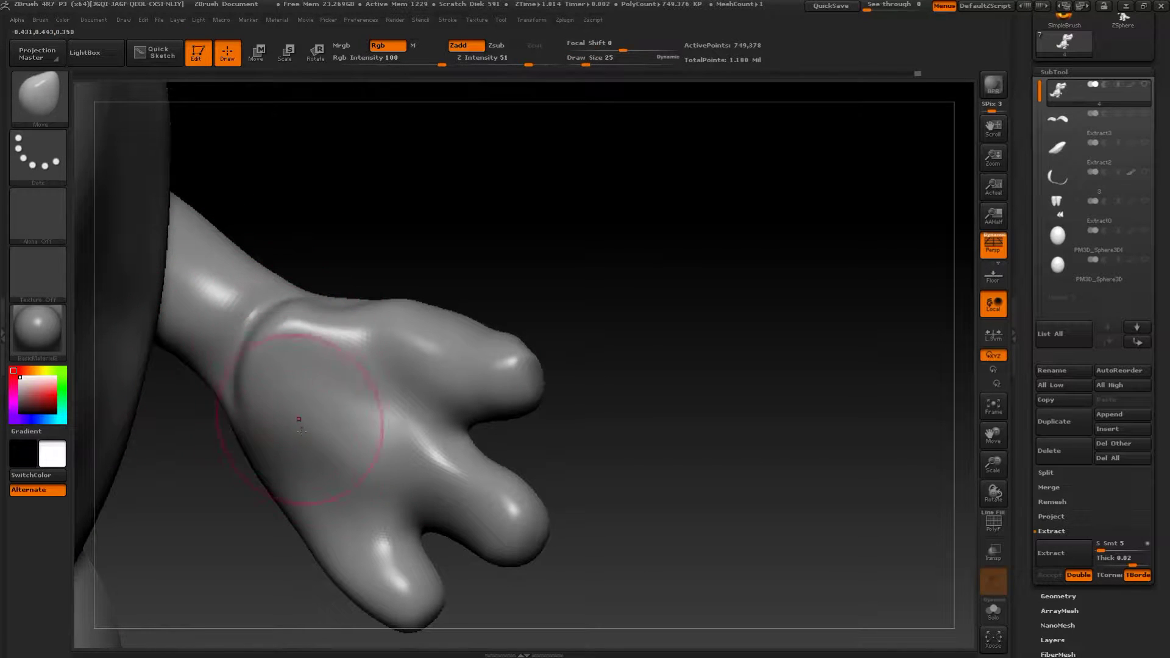
pyautogui.keyDown('alt'); pyautogui.moveTo(581, 421); pyautogui.dragTo(587, 356); pyautogui.keyUp('alt')
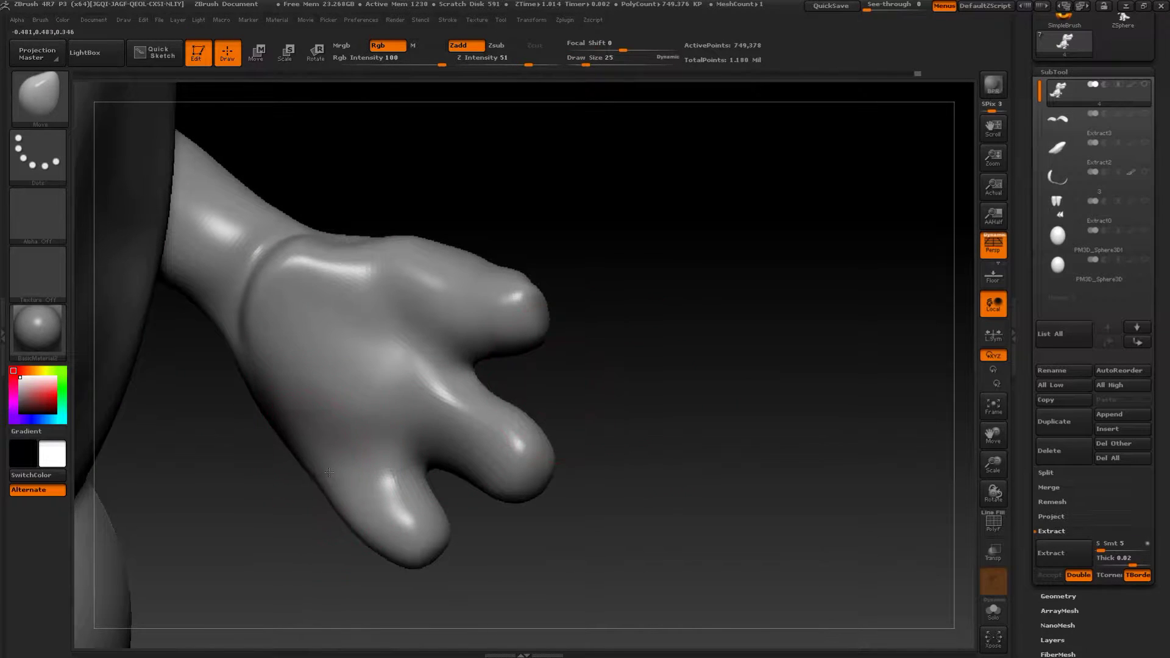
pyautogui.moveTo(323, 256); pyautogui.dragTo(331, 256)
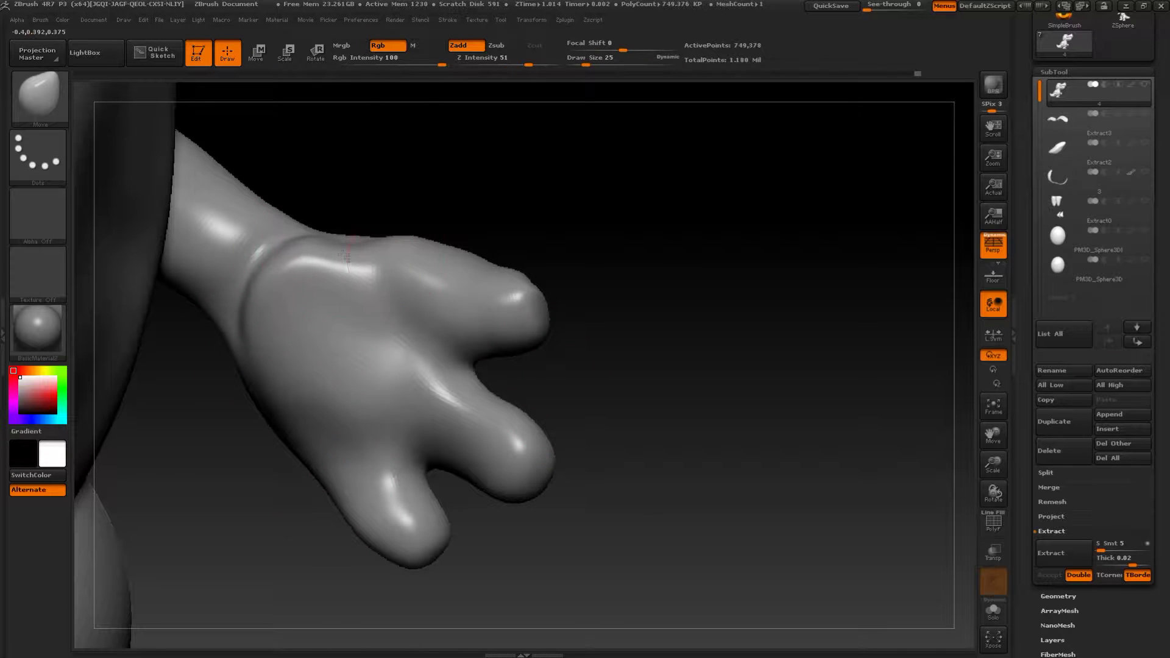
pyautogui.moveTo(464, 337); pyautogui.dragTo(468, 328)
pyautogui.moveTo(601, 312); pyautogui.dragTo(448, 326)
# - Adjust the thickness and position of the individual fingers with the Move brush at draw size 17
pyautogui.press('s')
pyautogui.moveTo(576, 309)
pyautogui.mouseDown()
pyautogui.moveTo(601, 295)
pyautogui.moveTo(562, 294)
pyautogui.mouseUp()
pyautogui.moveTo(657, 270)
pyautogui.mouseDown()
pyautogui.moveTo(677, 275)
pyautogui.moveTo(649, 396)
pyautogui.mouseUp()
pyautogui.moveTo(561, 373); pyautogui.dragTo(577, 353)
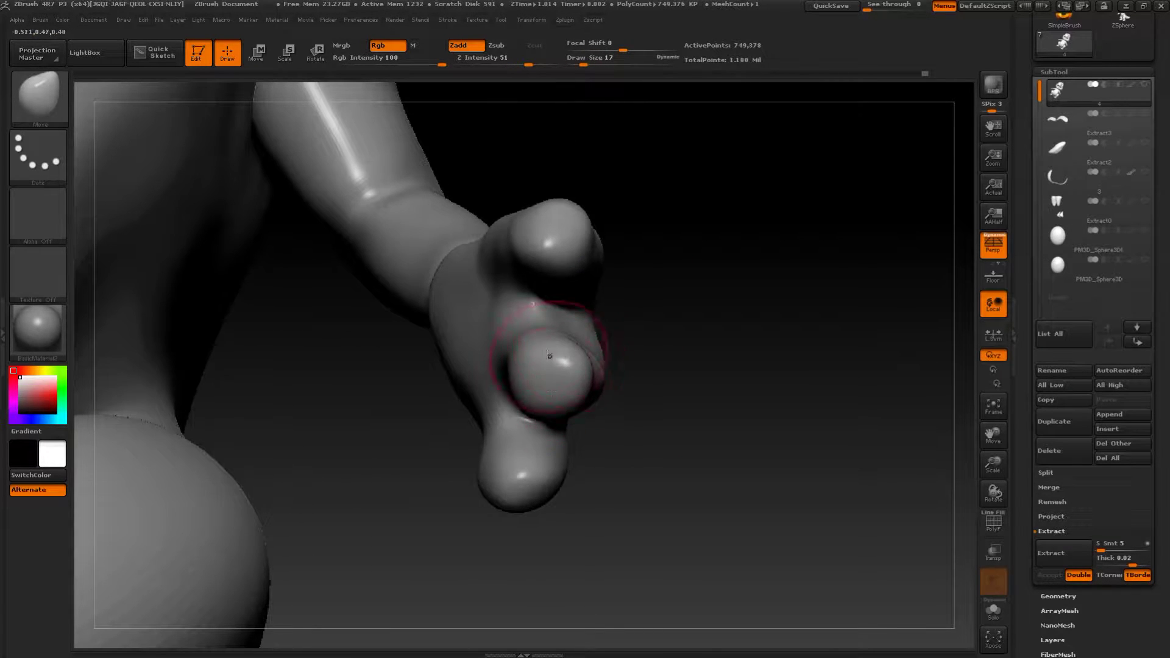
pyautogui.moveTo(648, 402); pyautogui.dragTo(671, 341)
pyautogui.moveTo(497, 489); pyautogui.dragTo(511, 513)
# - Carve shallow claw sockets into the three fingertips with the ClayBuildup brush at draw size 12 and smooth them
pyautogui.press('b')
pyautogui.click(135, 313)
pyautogui.press('s')
pyautogui.moveTo(504, 495); pyautogui.dragTo(501, 521)
pyautogui.press('s')
pyautogui.moveTo(501, 517); pyautogui.dragTo(515, 495)
pyautogui.moveTo(558, 374)
pyautogui.mouseDown()
pyautogui.moveTo(546, 387)
pyautogui.moveTo(557, 392)
pyautogui.moveTo(552, 379)
pyautogui.mouseUp()
pyautogui.hotkey('ctrl', 'z')
pyautogui.press('s')
pyautogui.keyDown('shift'); pyautogui.moveTo(551, 387); pyautogui.dragTo(554, 379); pyautogui.keyUp('shift')
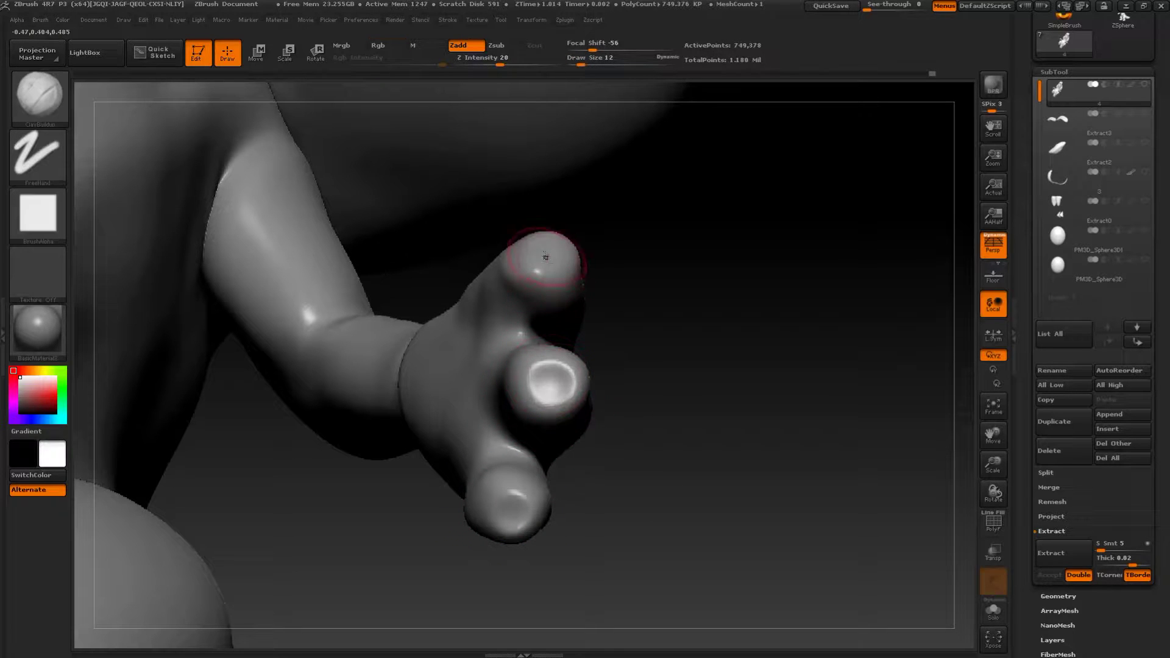
pyautogui.moveTo(547, 262); pyautogui.dragTo(546, 269)
# - Mask the sockets on the three fingertips with the MaskPen brush at draw size 4
pyautogui.moveTo(642, 290)
pyautogui.mouseDown()
pyautogui.moveTo(518, 390)
pyautogui.moveTo(504, 522)
pyautogui.moveTo(391, 418)
pyautogui.moveTo(561, 501)
pyautogui.moveTo(867, 419)
pyautogui.moveTo(841, 280)
pyautogui.moveTo(825, 360)
pyautogui.moveTo(817, 353)
pyautogui.mouseUp()
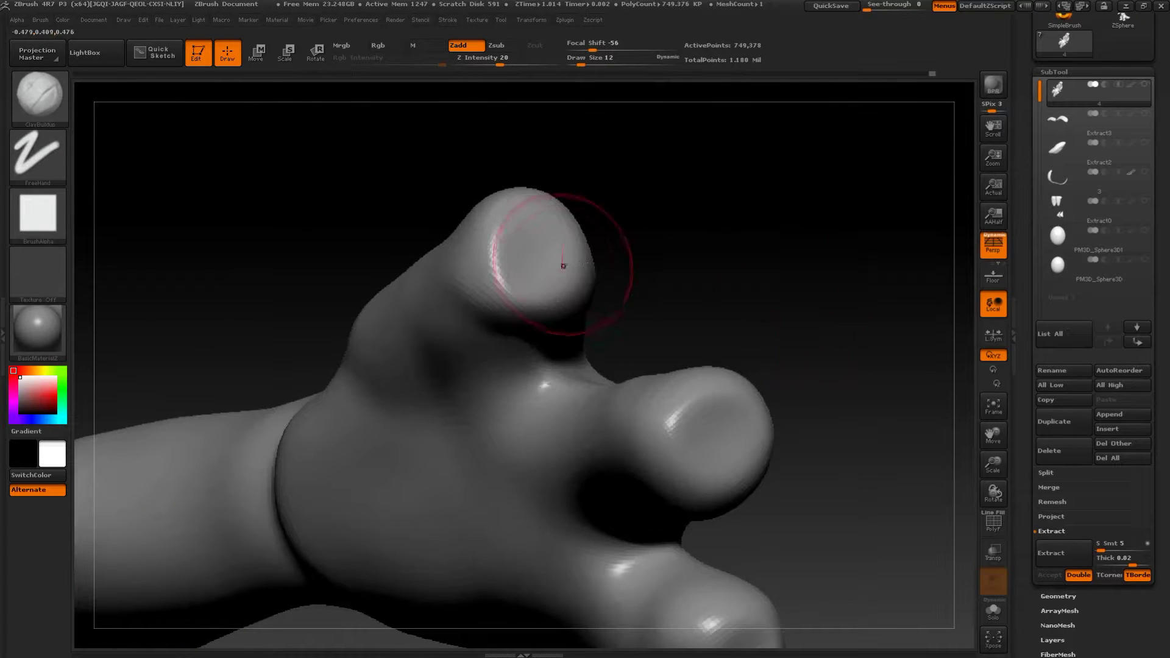
pyautogui.press('s')
pyautogui.moveTo(553, 257); pyautogui.dragTo(530, 242)
pyautogui.moveTo(783, 344)
pyautogui.mouseDown()
pyautogui.moveTo(692, 309)
pyautogui.moveTo(701, 276)
pyautogui.moveTo(707, 290)
pyautogui.mouseUp()
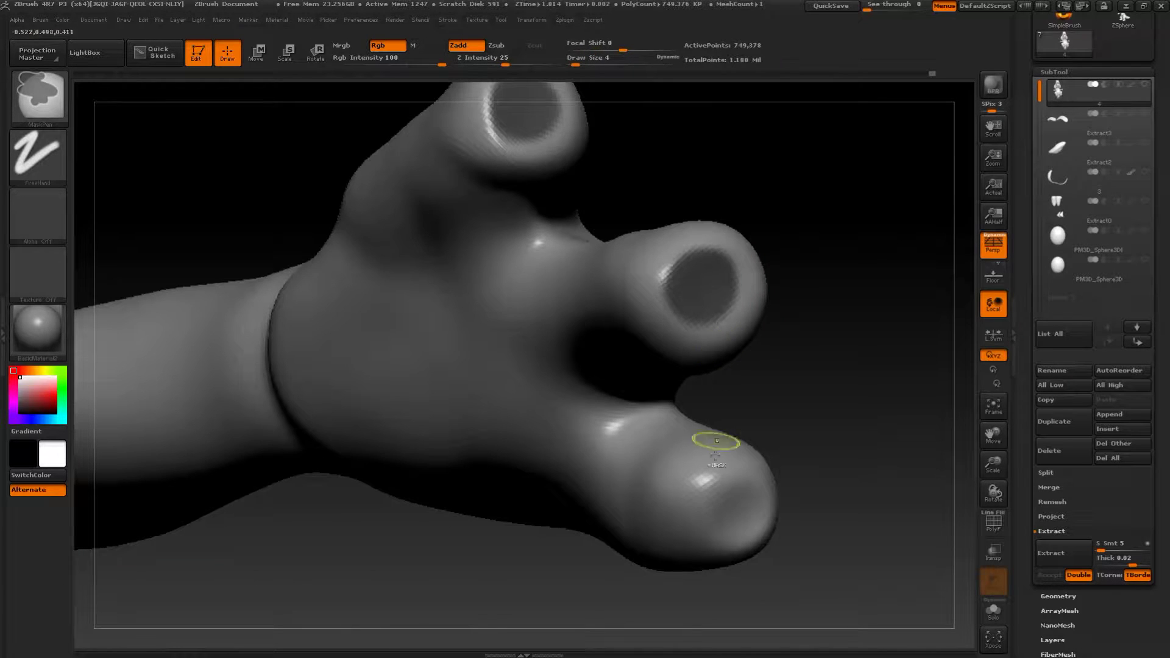
pyautogui.moveTo(730, 510)
pyautogui.keyDown('ctrl'); pyautogui.mouseDown()
pyautogui.moveTo(722, 501)
pyautogui.moveTo(737, 516)
pyautogui.mouseUp(); pyautogui.keyUp('ctrl')
# - Mask the insides of the toe-tip hollows with the MaskPen brush at draw size 8
pyautogui.keyDown('alt'); pyautogui.moveTo(863, 533); pyautogui.dragTo(878, 488); pyautogui.keyUp('alt')
pyautogui.moveTo(877, 487)
pyautogui.mouseDown()
pyautogui.moveTo(903, 587)
pyautogui.moveTo(878, 534)
pyautogui.moveTo(804, 481)
pyautogui.moveTo(920, 272)
pyautogui.moveTo(823, 460)
pyautogui.moveTo(817, 400)
pyautogui.mouseUp()
pyautogui.moveTo(716, 400)
pyautogui.keyDown('ctrl'); pyautogui.mouseDown()
pyautogui.moveTo(805, 409)
pyautogui.moveTo(718, 401)
pyautogui.mouseUp(); pyautogui.keyUp('ctrl')
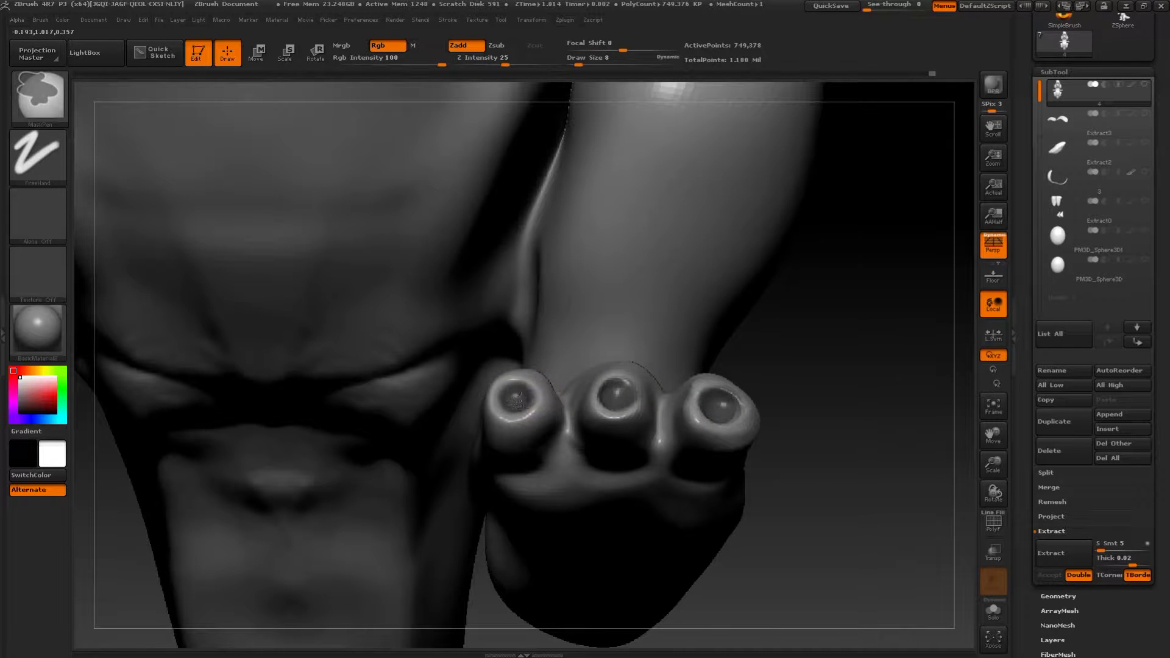
# - Extract the masked finger and toe sockets at thickness 0.02 and accept them as a separate subtool
pyautogui.moveTo(925, 373); pyautogui.dragTo(966, 476)
pyautogui.click(1060, 556)
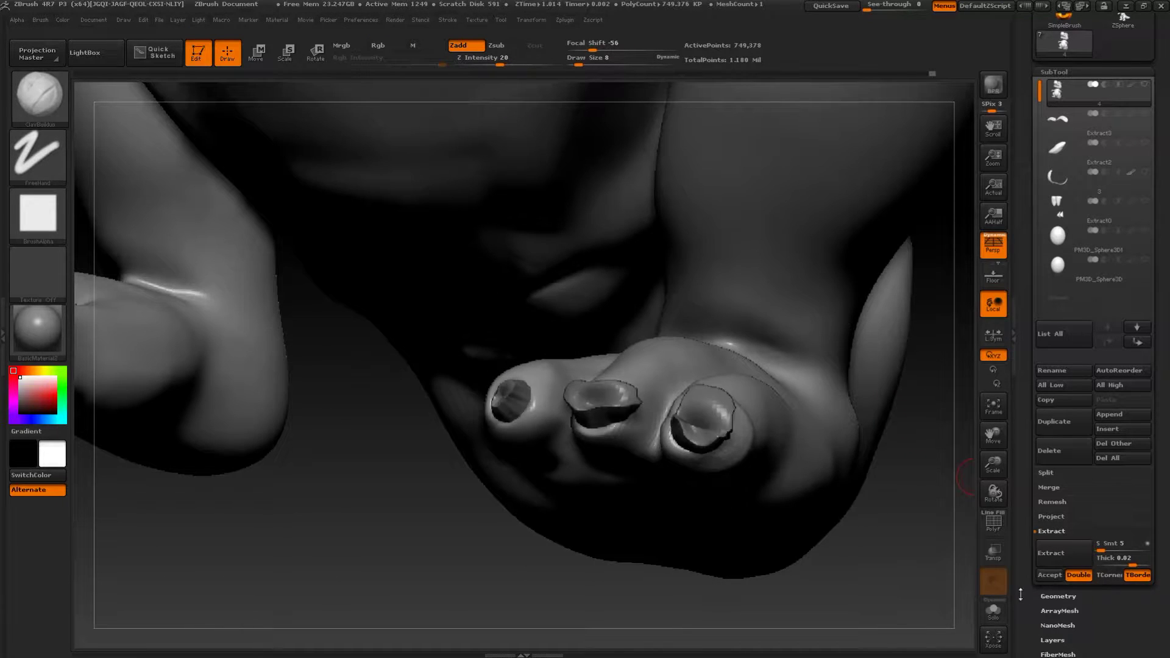
pyautogui.click(1048, 575)
pyautogui.press('f')
pyautogui.moveTo(642, 512); pyautogui.dragTo(696, 578)
pyautogui.keyDown('ctrl'); pyautogui.keyDown('alt'); pyautogui.moveTo(835, 592); pyautogui.dragTo(367, 214); pyautogui.keyUp('alt'); pyautogui.keyUp('ctrl')
pyautogui.keyDown('alt'); pyautogui.moveTo(768, 274); pyautogui.dragTo(858, 418); pyautogui.keyUp('alt')
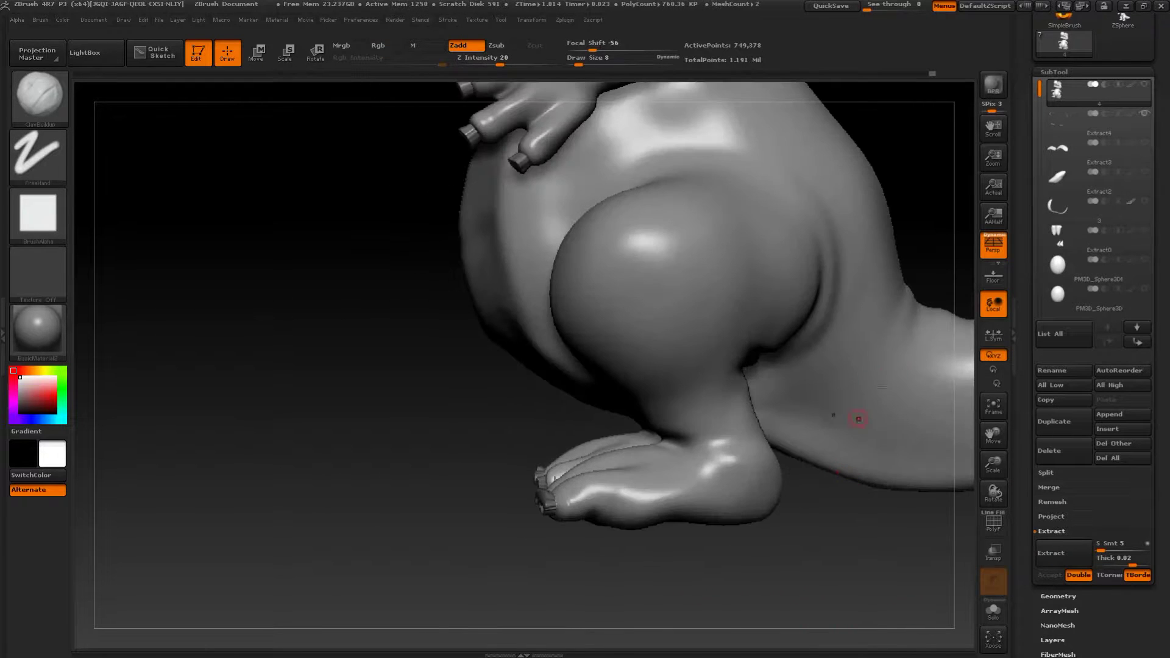
# - Make the extracted claw pieces the active subtool, isolate them and set the draw size to 46
pyautogui.click(1076, 136)
pyautogui.keyDown('ctrl'); pyautogui.keyDown('alt'); pyautogui.moveTo(733, 578); pyautogui.dragTo(386, 267); pyautogui.keyUp('alt'); pyautogui.keyUp('ctrl')
pyautogui.moveTo(622, 217); pyautogui.dragTo(666, 405)
pyautogui.moveTo(640, 360); pyautogui.dragTo(753, 404)
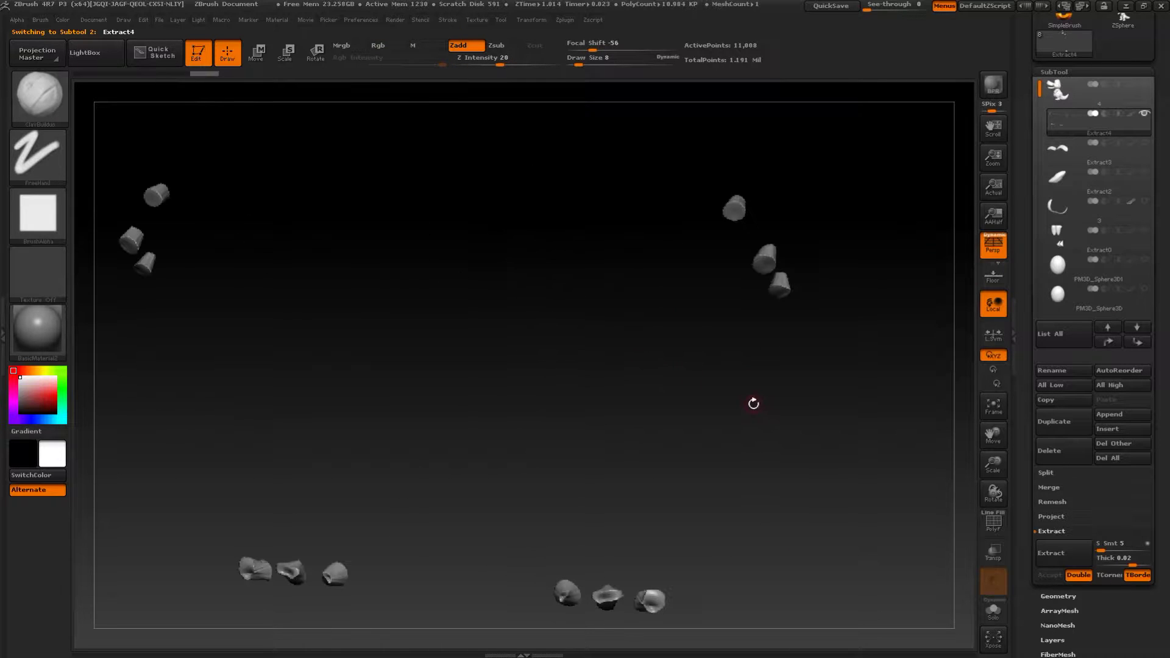
pyautogui.keyDown('alt'); pyautogui.moveTo(765, 476); pyautogui.dragTo(675, 231); pyautogui.keyUp('alt')
pyautogui.keyDown('ctrl'); pyautogui.keyDown('alt'); pyautogui.moveTo(780, 502); pyautogui.dragTo(403, 118); pyautogui.keyUp('alt'); pyautogui.keyUp('ctrl')
pyautogui.moveTo(667, 261)
pyautogui.keyDown('alt'); pyautogui.mouseDown()
pyautogui.moveTo(809, 451)
pyautogui.moveTo(821, 427)
pyautogui.mouseUp(); pyautogui.keyUp('alt')
pyautogui.press('s')
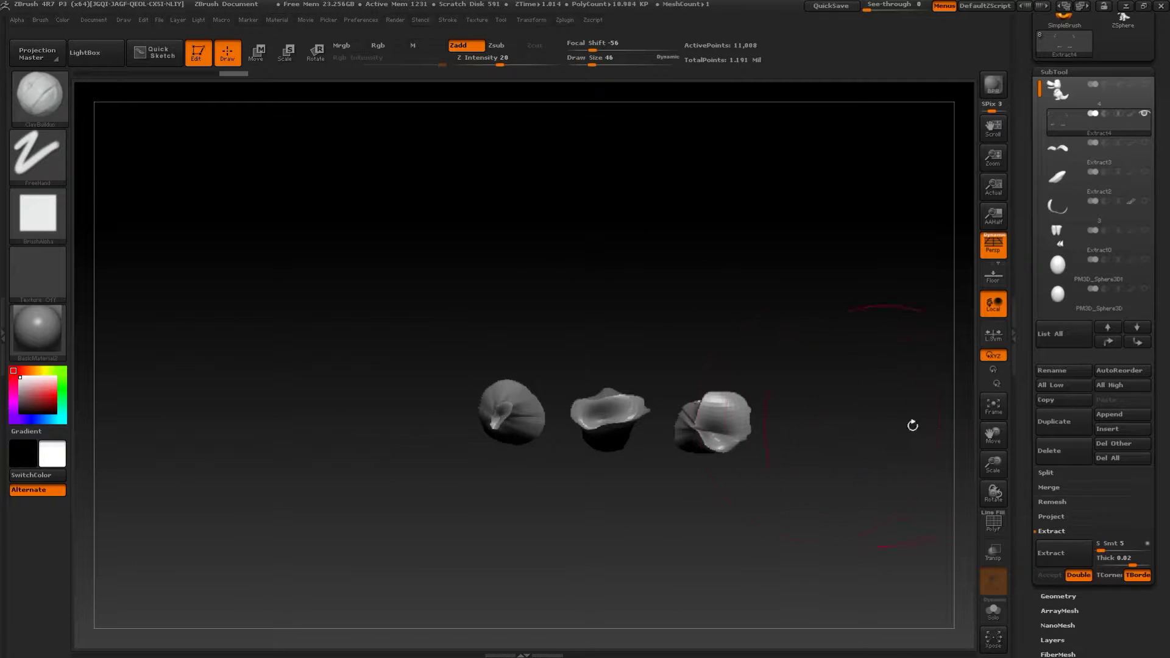
# - Remesh the extracted claw pieces with ZRemesher at a target polygons count of 1
pyautogui.keyDown('ctrl'); pyautogui.keyDown('alt'); pyautogui.moveTo(766, 522); pyautogui.dragTo(548, 418); pyautogui.keyUp('alt'); pyautogui.keyUp('ctrl')
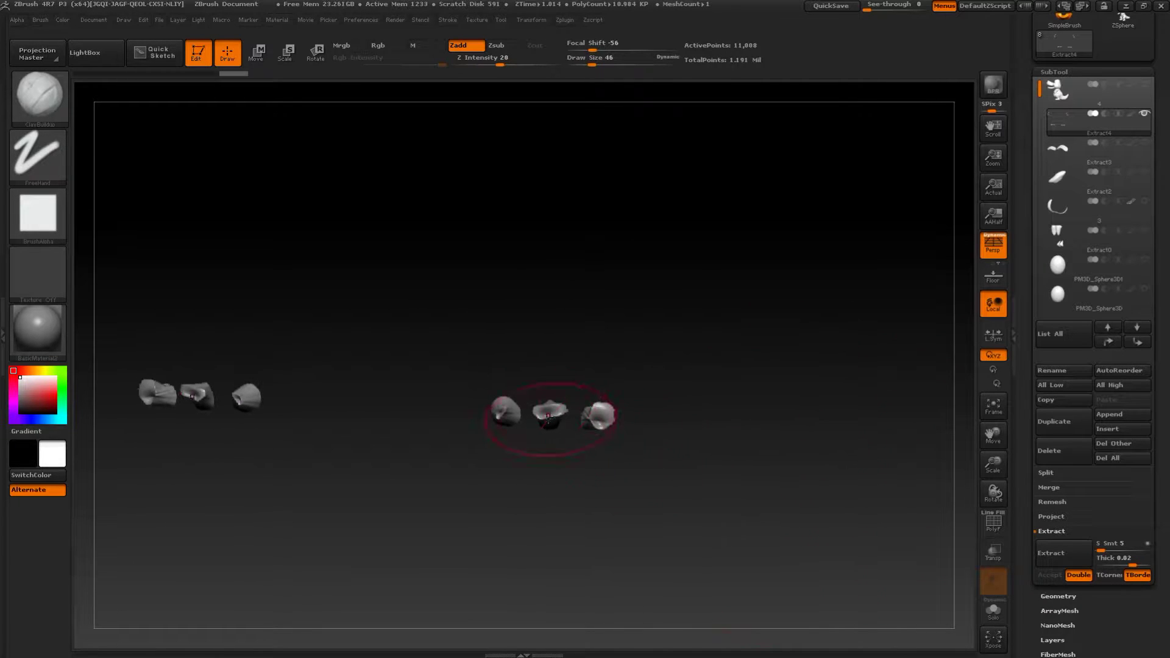
pyautogui.click(1058, 598)
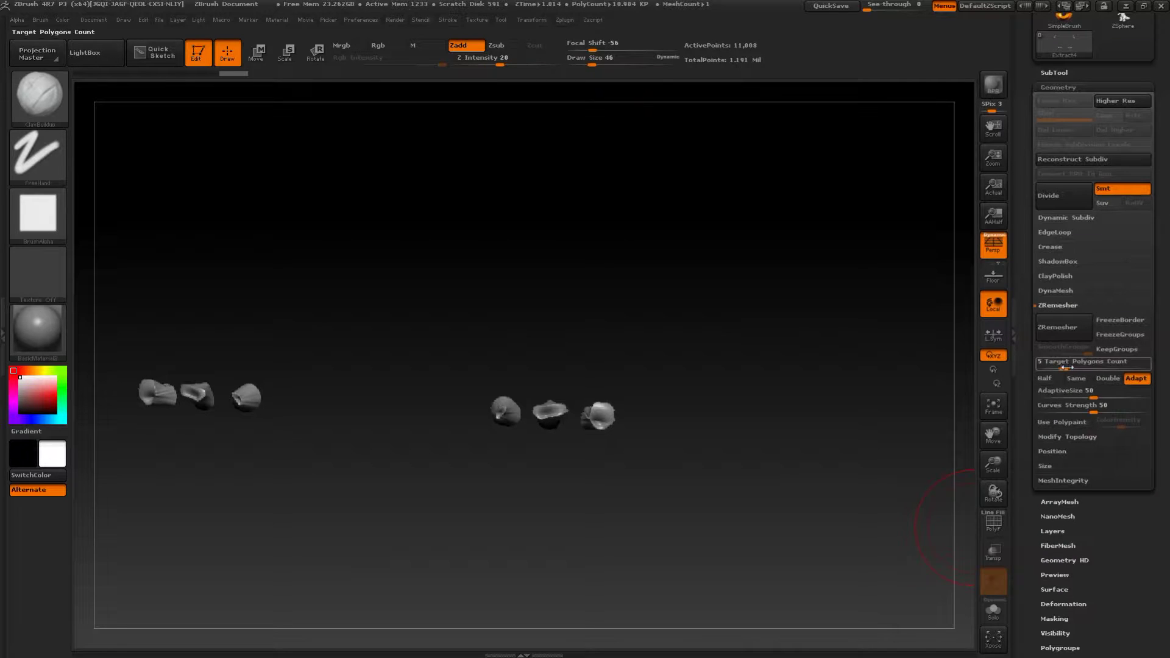
pyautogui.moveTo(1065, 368); pyautogui.dragTo(1069, 368)
pyautogui.click(1065, 329)
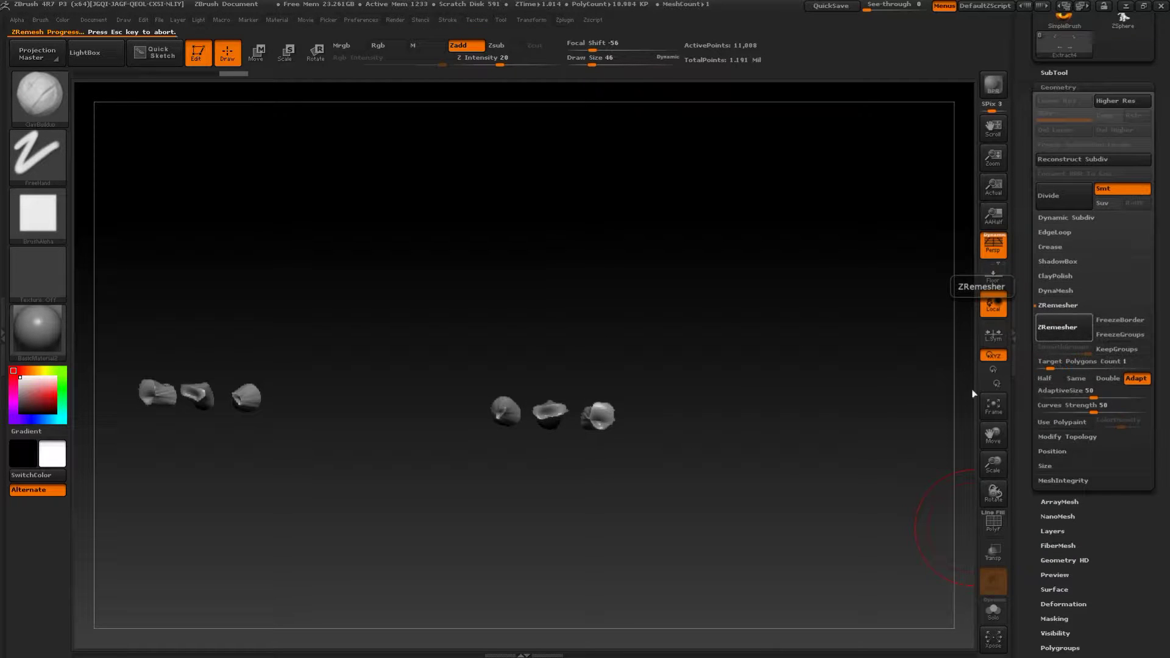
# - Smooth the three remeshed toe claws into rounded shapes and make the other subtools visible again
pyautogui.moveTo(742, 331)
pyautogui.keyDown('alt'); pyautogui.mouseDown()
pyautogui.moveTo(747, 421)
pyautogui.moveTo(758, 427)
pyautogui.mouseUp(); pyautogui.keyUp('alt')
pyautogui.moveTo(618, 403)
pyautogui.keyDown('shift'); pyautogui.mouseDown()
pyautogui.moveTo(611, 417)
pyautogui.moveTo(483, 399)
pyautogui.mouseUp(); pyautogui.keyUp('shift')
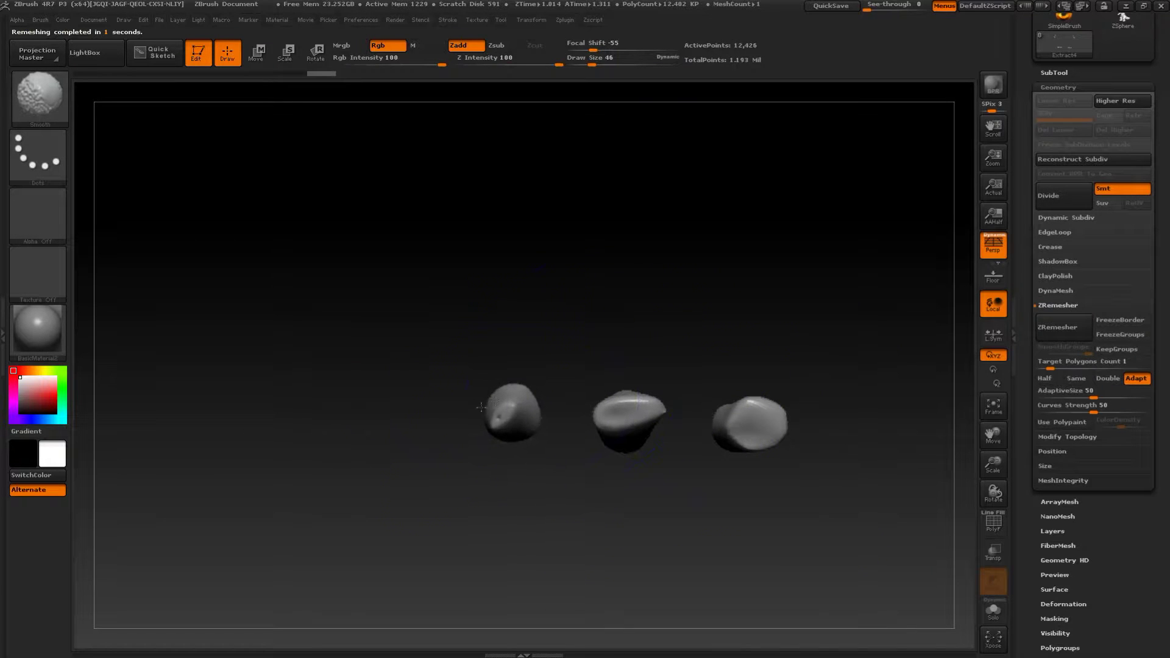
pyautogui.keyDown('shift'); pyautogui.moveTo(622, 397); pyautogui.dragTo(647, 421); pyautogui.keyUp('shift')
pyautogui.keyDown('shift'); pyautogui.moveTo(725, 420); pyautogui.dragTo(740, 415); pyautogui.keyUp('shift')
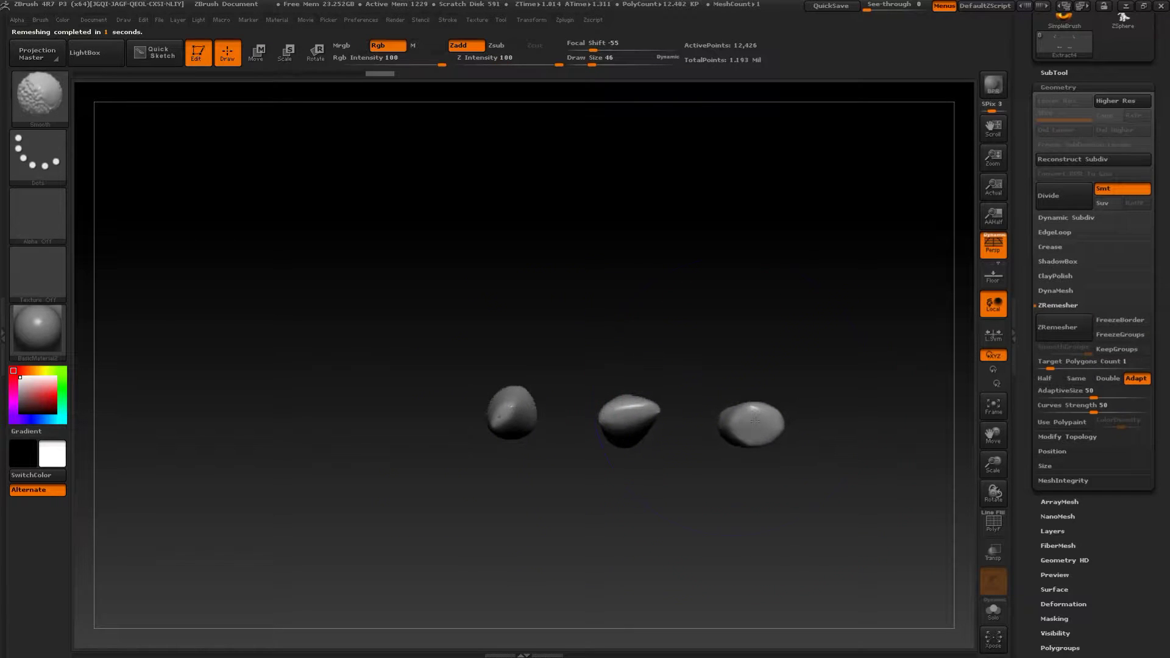
pyautogui.click(1054, 72)
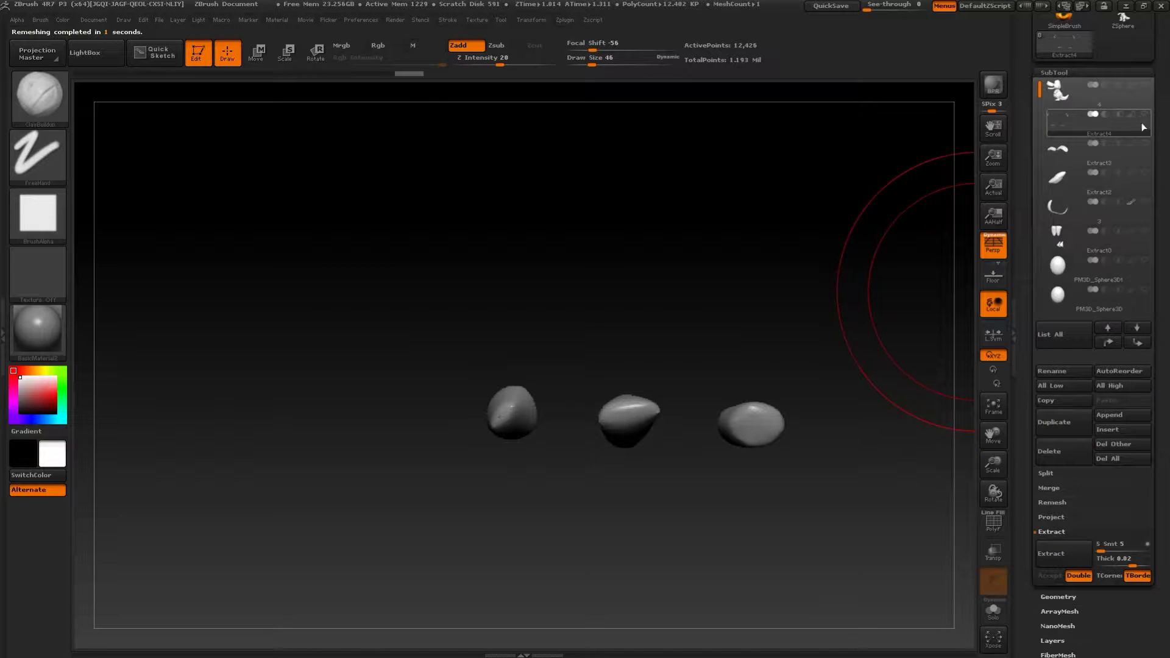
pyautogui.keyDown('shift'); pyautogui.click(1145, 115); pyautogui.keyUp('shift')
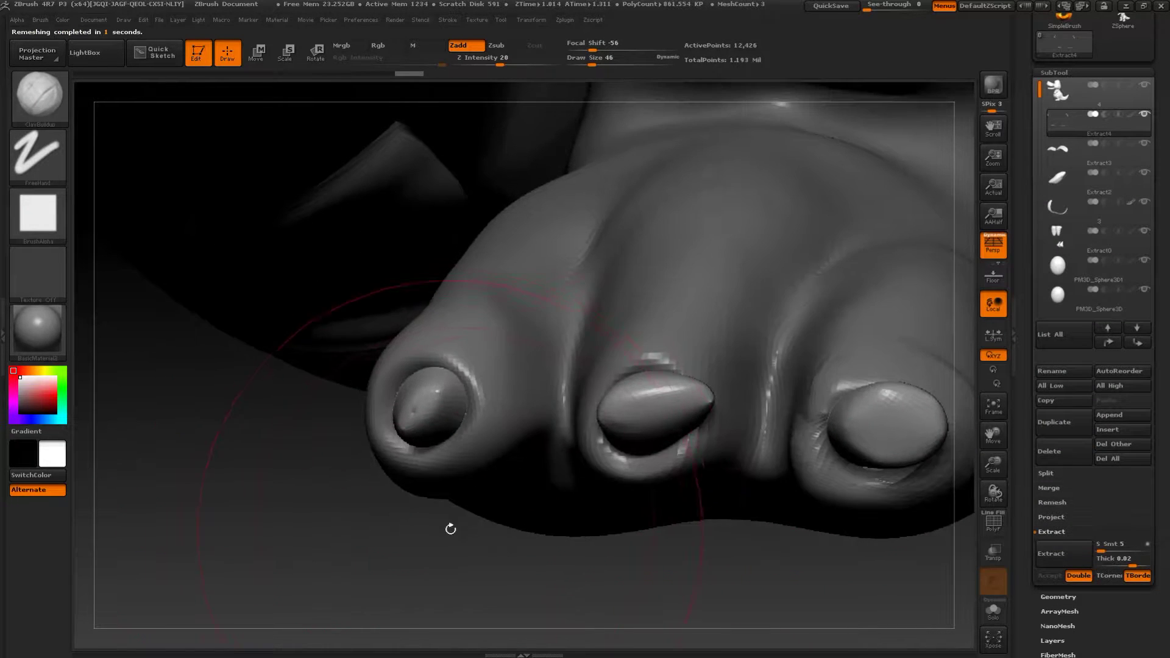
# - Stretch the first toe claw out of its socket with the Move brush
pyautogui.press('b')
pyautogui.click(384, 312)
pyautogui.moveTo(353, 390)
pyautogui.mouseDown()
pyautogui.moveTo(406, 482)
pyautogui.moveTo(423, 478)
pyautogui.mouseUp()
pyautogui.press('s')
pyautogui.moveTo(390, 529)
pyautogui.mouseDown()
pyautogui.moveTo(430, 501)
pyautogui.moveTo(425, 539)
pyautogui.moveTo(435, 570)
pyautogui.moveTo(448, 570)
pyautogui.mouseUp()
pyautogui.moveTo(433, 538); pyautogui.dragTo(448, 561)
pyautogui.moveTo(432, 508)
pyautogui.mouseDown()
pyautogui.moveTo(429, 529)
pyautogui.moveTo(461, 504)
pyautogui.moveTo(443, 535)
pyautogui.mouseUp()
# - Taper the first toe claw to a curved tip with the Move brush at draw size 12 and smooth it
pyautogui.press('s')
pyautogui.moveTo(433, 541)
pyautogui.mouseDown()
pyautogui.moveTo(425, 566)
pyautogui.moveTo(442, 564)
pyautogui.mouseUp()
pyautogui.moveTo(447, 514)
pyautogui.mouseDown()
pyautogui.moveTo(466, 520)
pyautogui.moveTo(454, 536)
pyautogui.mouseUp()
pyautogui.moveTo(434, 489); pyautogui.dragTo(425, 490)
pyautogui.moveTo(472, 529)
pyautogui.mouseDown()
pyautogui.moveTo(477, 499)
pyautogui.moveTo(456, 523)
pyautogui.mouseUp()
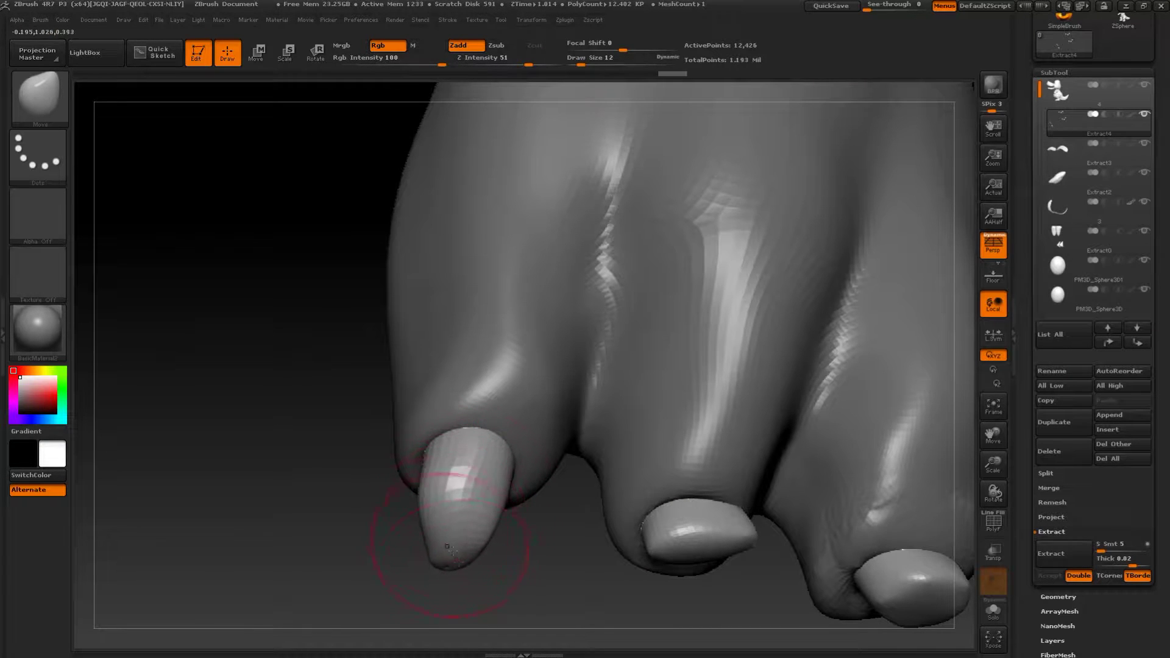
pyautogui.moveTo(457, 568)
pyautogui.keyDown('shift'); pyautogui.mouseDown()
pyautogui.moveTo(468, 556)
pyautogui.moveTo(444, 519)
pyautogui.mouseUp(); pyautogui.keyUp('shift')
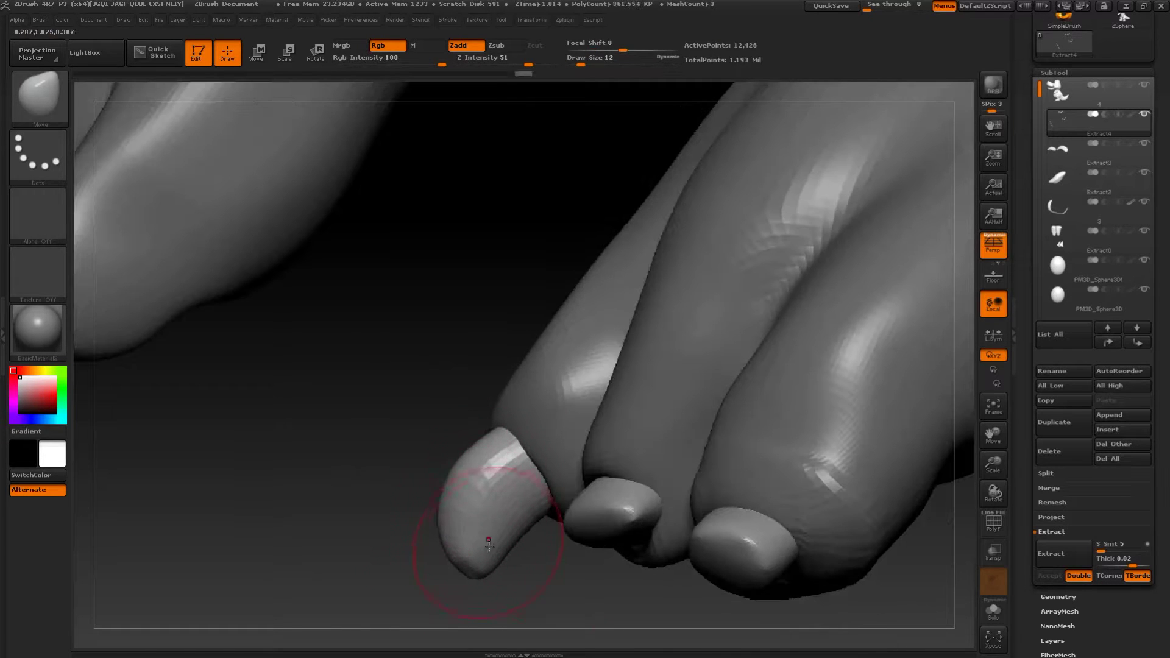
pyautogui.moveTo(472, 606); pyautogui.dragTo(464, 514)
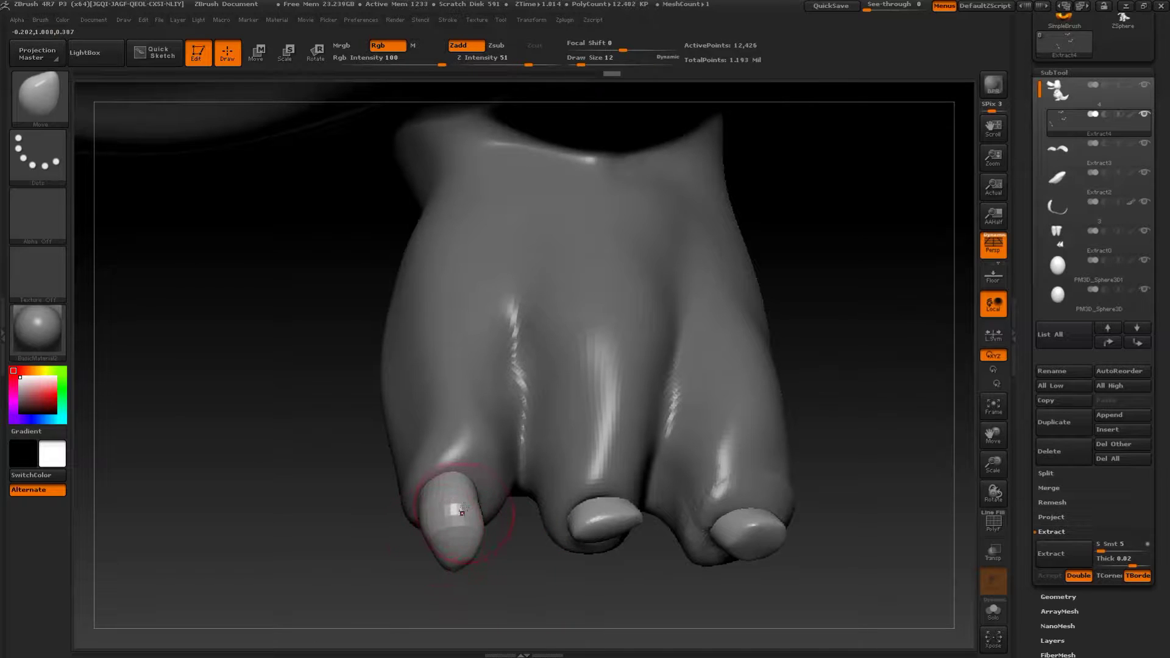
# - Pull the middle toe claw outward and thicken it with the Inflat brush at draw size 23
pyautogui.moveTo(540, 589)
pyautogui.mouseDown()
pyautogui.moveTo(536, 496)
pyautogui.moveTo(565, 483)
pyautogui.mouseUp()
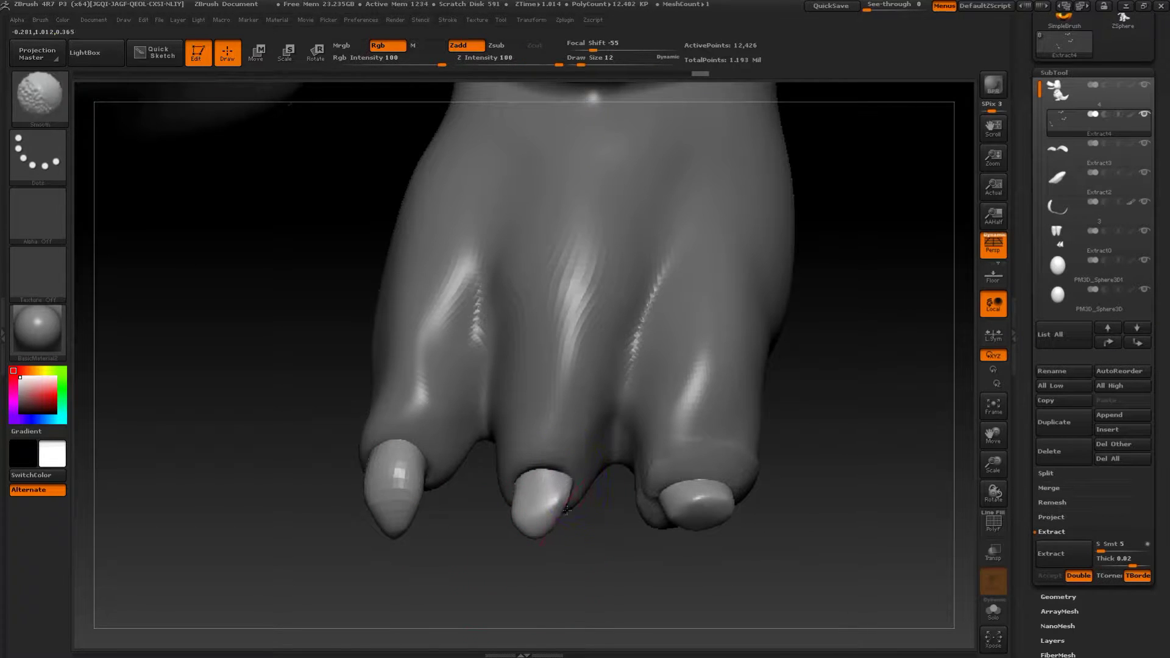
pyautogui.press('b')
pyautogui.click(284, 315)
pyautogui.moveTo(509, 488)
pyautogui.mouseDown()
pyautogui.moveTo(544, 532)
pyautogui.moveTo(525, 535)
pyautogui.moveTo(539, 535)
pyautogui.mouseUp()
pyautogui.press('s')
pyautogui.press('s')
pyautogui.moveTo(560, 570)
pyautogui.mouseDown()
pyautogui.moveTo(551, 535)
pyautogui.moveTo(500, 518)
pyautogui.mouseUp()
pyautogui.moveTo(536, 468); pyautogui.dragTo(530, 471)
# - Lengthen the middle toe claw with the Move brush at draw size 18
pyautogui.press('b')
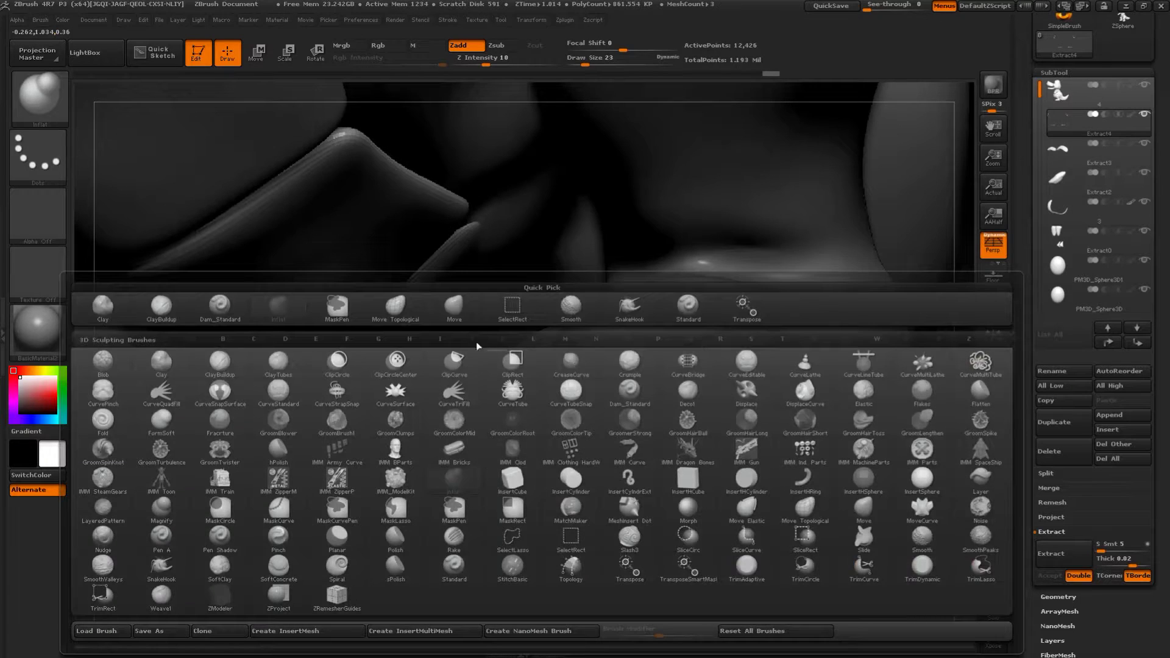
pyautogui.click(434, 309)
pyautogui.moveTo(470, 532); pyautogui.dragTo(531, 513)
pyautogui.press('s')
pyautogui.moveTo(534, 485)
pyautogui.mouseDown()
pyautogui.moveTo(522, 469)
pyautogui.moveTo(549, 434)
pyautogui.mouseUp()
pyautogui.press('s')
pyautogui.moveTo(538, 541); pyautogui.dragTo(547, 579)
pyautogui.moveTo(546, 440); pyautogui.dragTo(553, 452)
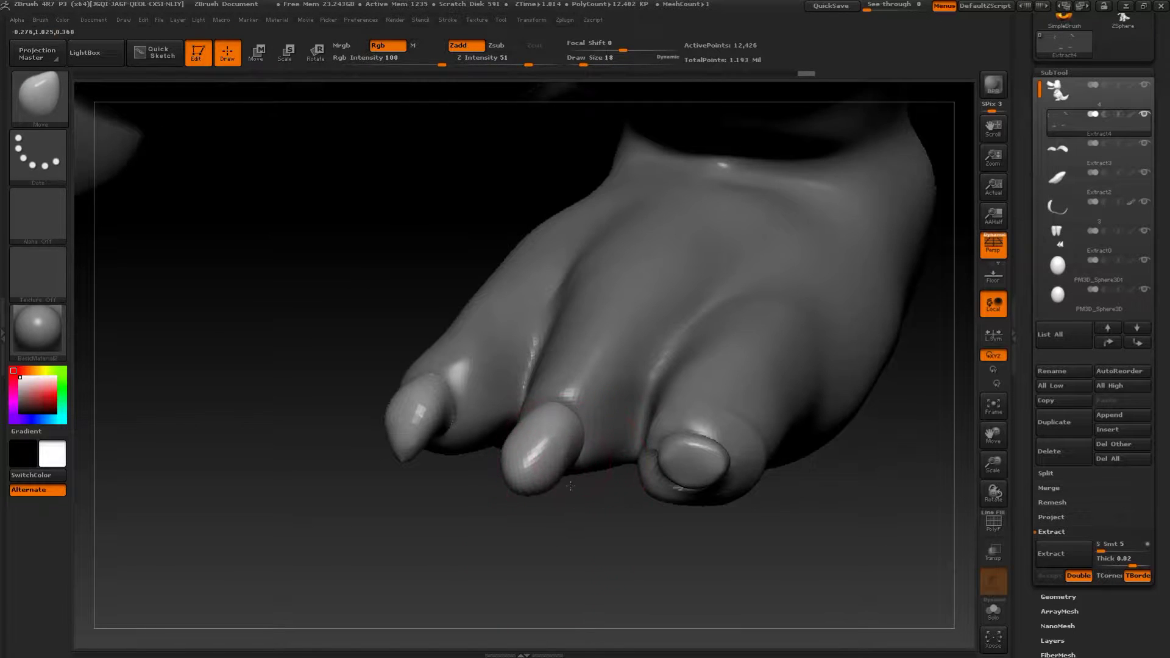
# - Refine the middle toe claw's sides and tip into a narrow, pointed shape
pyautogui.moveTo(549, 541); pyautogui.dragTo(581, 561)
pyautogui.moveTo(574, 443); pyautogui.dragTo(552, 446)
pyautogui.moveTo(545, 535); pyautogui.dragTo(550, 567)
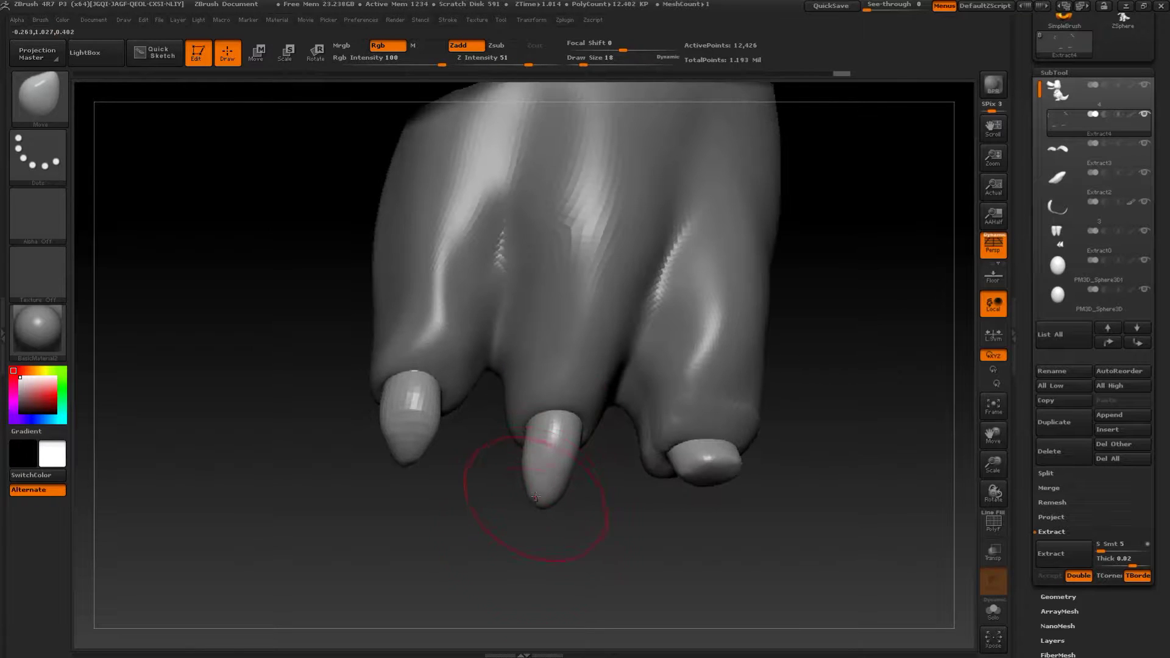
pyautogui.moveTo(541, 481); pyautogui.dragTo(551, 480)
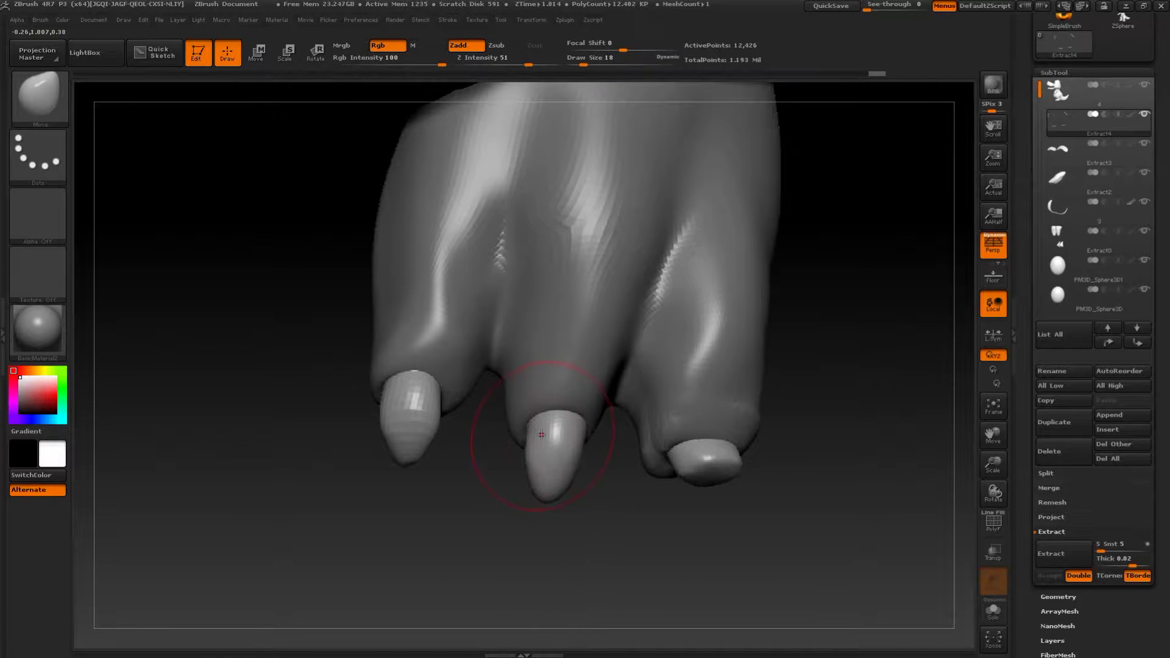
pyautogui.moveTo(541, 435); pyautogui.dragTo(537, 434)
# - Pull the third toe claw out of its socket and thicken it with the Inflat brush at draw size 18
pyautogui.keyDown('alt'); pyautogui.moveTo(660, 523); pyautogui.dragTo(639, 501); pyautogui.keyUp('alt')
pyautogui.moveTo(681, 454)
pyautogui.mouseDown()
pyautogui.moveTo(673, 491)
pyautogui.moveTo(702, 468)
pyautogui.moveTo(721, 491)
pyautogui.moveTo(652, 474)
pyautogui.mouseUp()
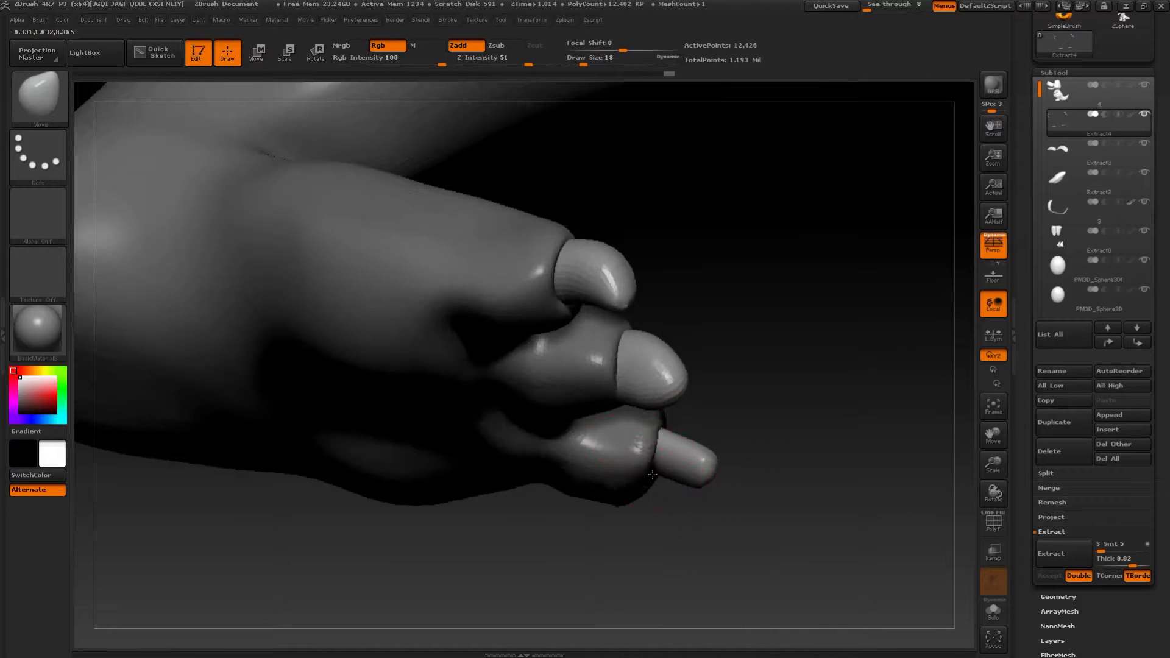
pyautogui.press('b')
pyautogui.press('i')
pyautogui.press('n')
pyautogui.moveTo(792, 353); pyautogui.dragTo(681, 444)
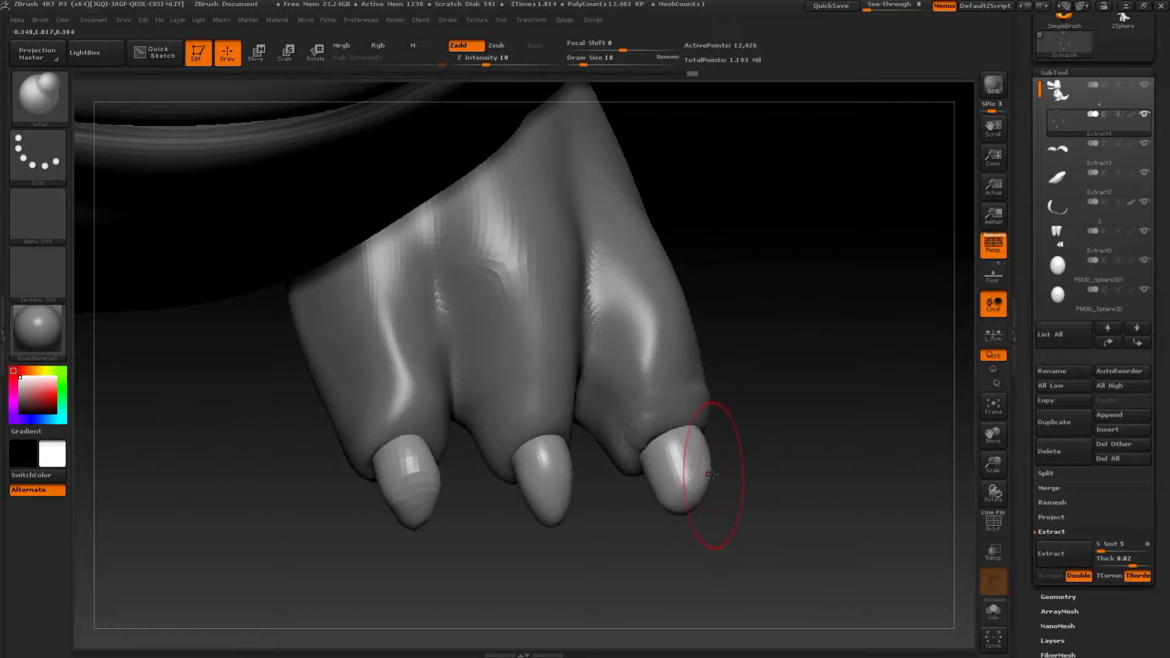
# - Shape the third toe claw into a pointed tip with the Move brush, reducing the draw size to 9
pyautogui.press('b')
pyautogui.click(597, 309)
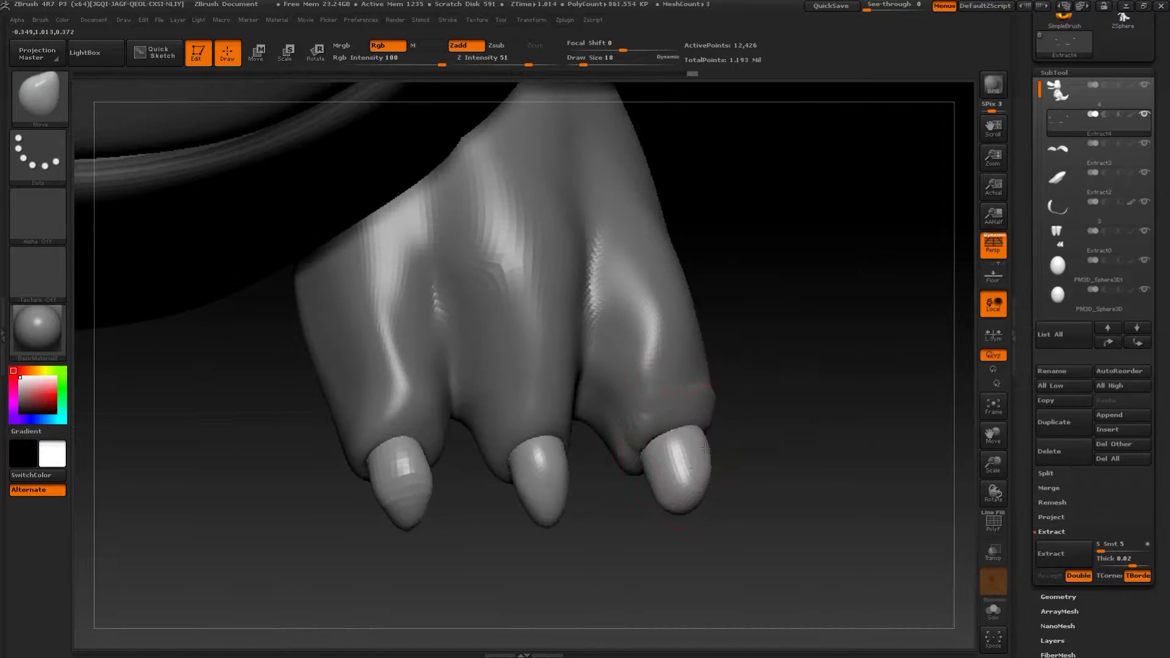
pyautogui.moveTo(701, 457); pyautogui.dragTo(758, 409)
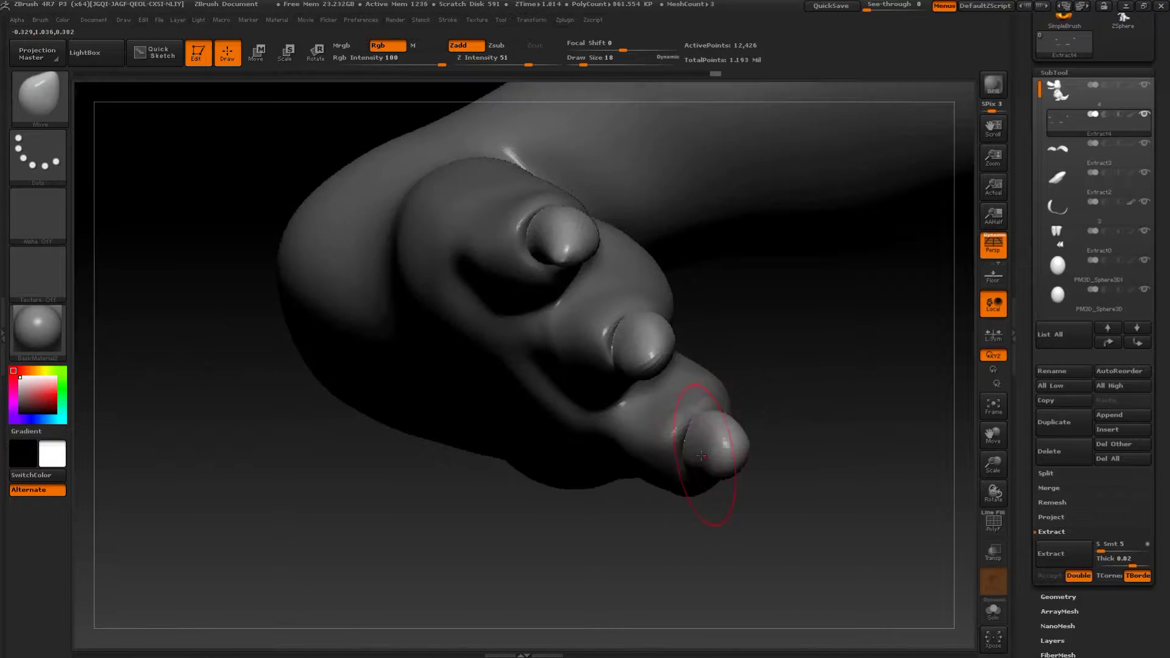
pyautogui.moveTo(794, 442); pyautogui.dragTo(736, 438)
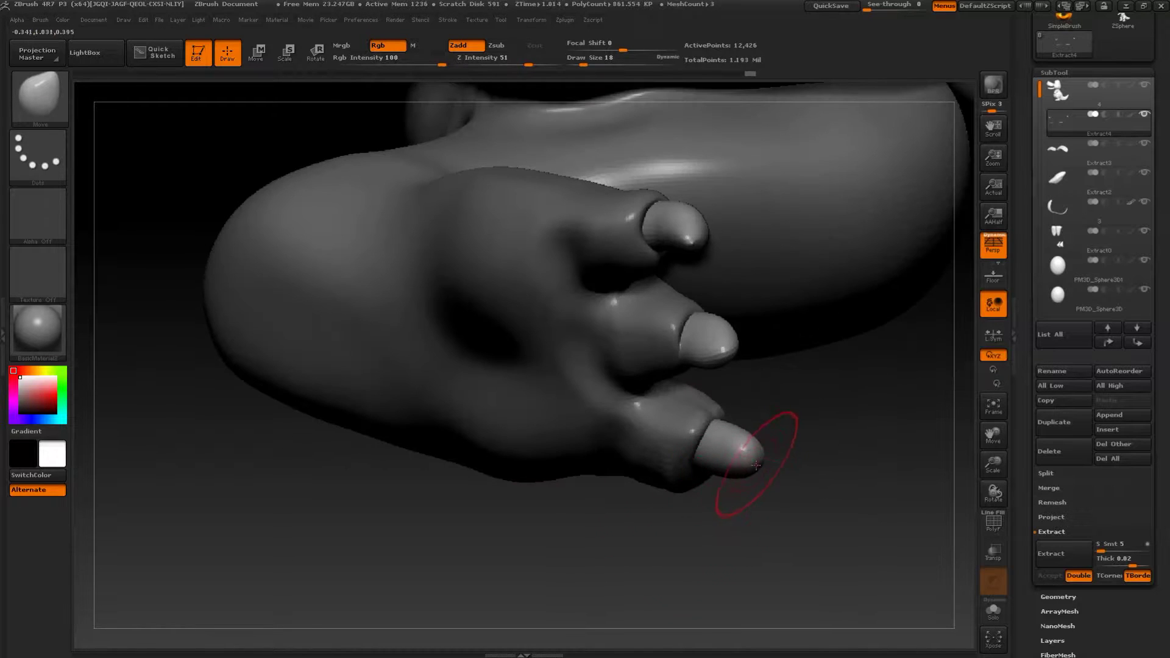
pyautogui.press('s')
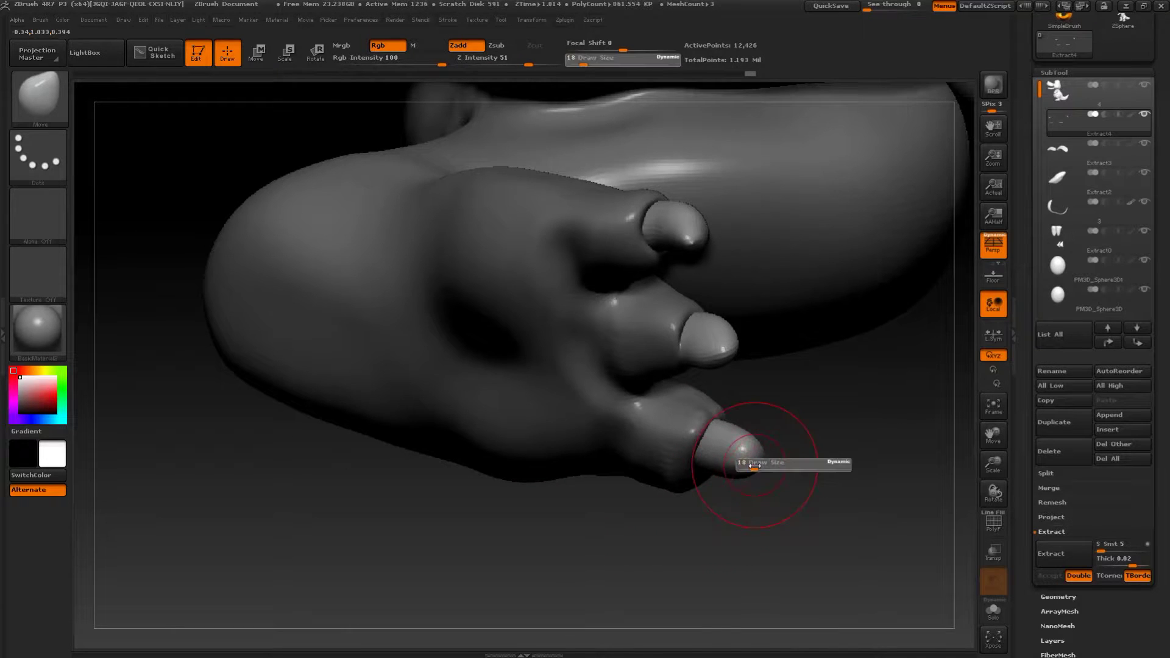
pyautogui.moveTo(755, 466); pyautogui.dragTo(750, 466)
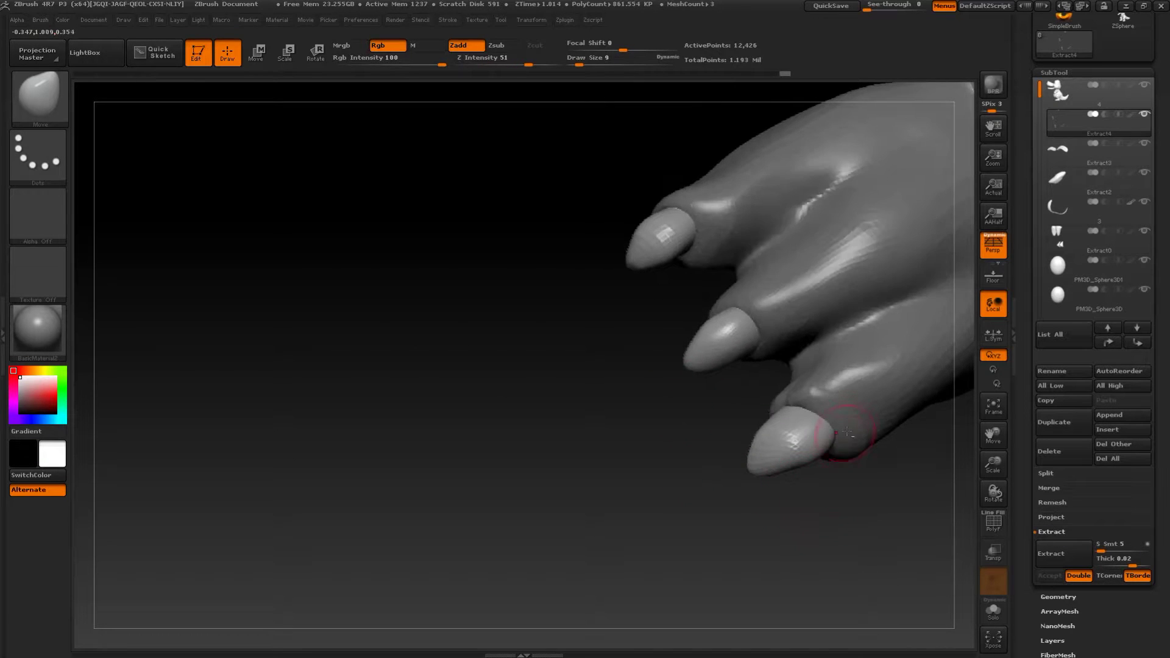
# - Switch to the body subtool and fit the toe around the third claw with the Move brush at draw size 23
pyautogui.keyDown('alt'); pyautogui.click(839, 454); pyautogui.keyUp('alt')
pyautogui.press('s')
pyautogui.moveTo(847, 426); pyautogui.dragTo(853, 426)
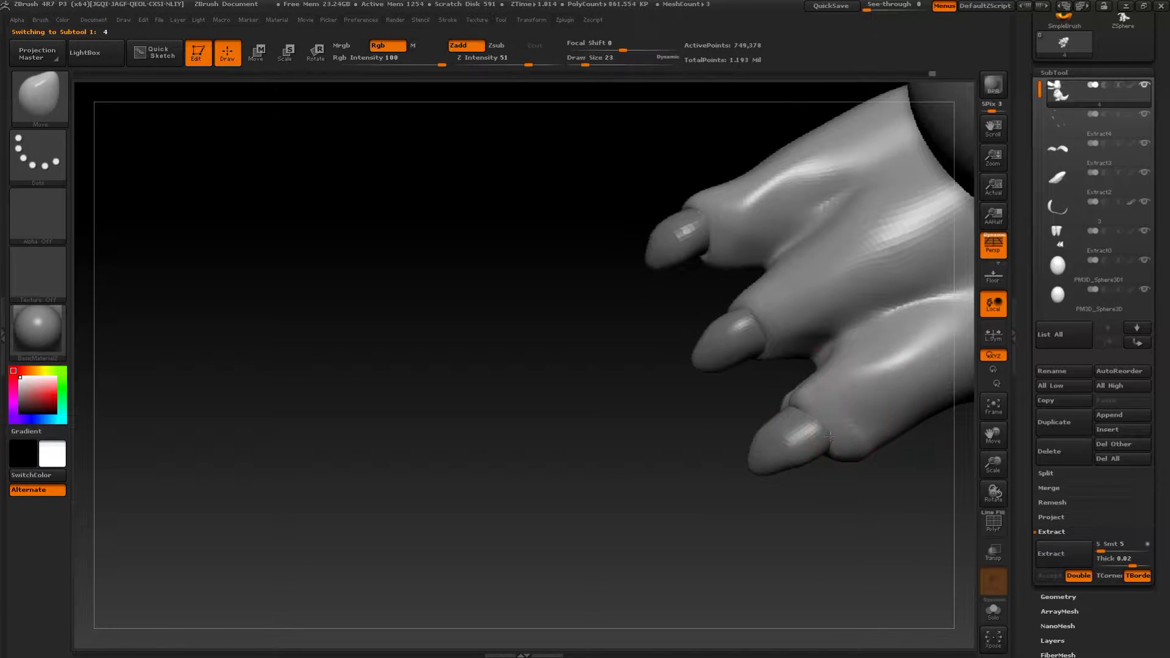
pyautogui.moveTo(838, 475); pyautogui.dragTo(845, 430)
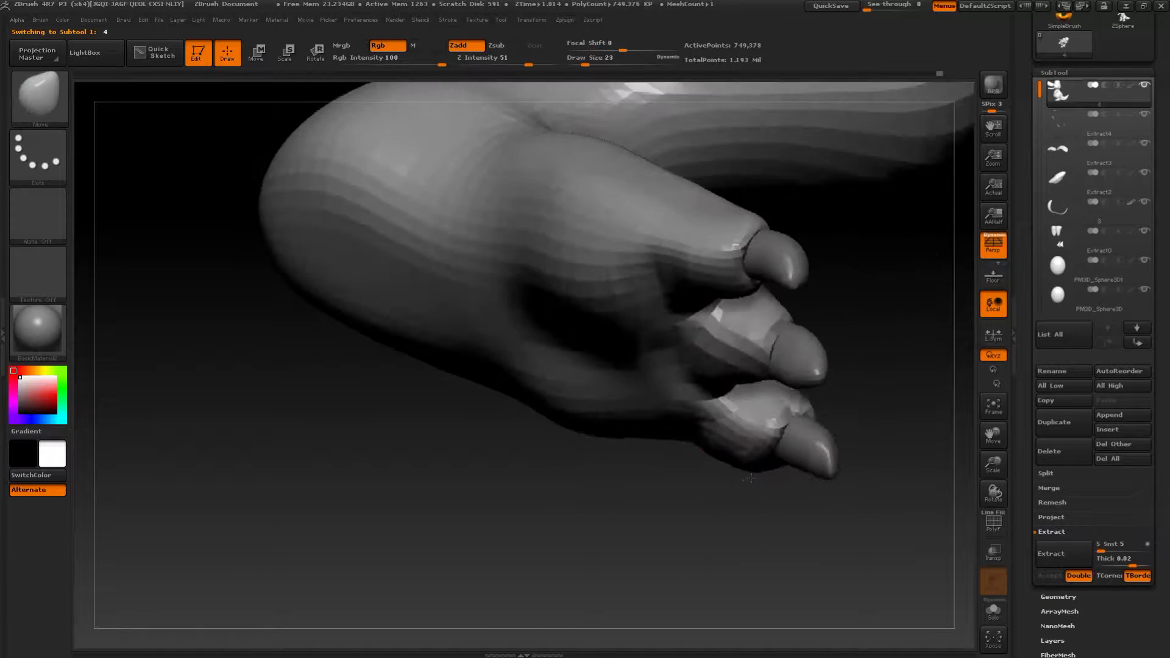
pyautogui.moveTo(751, 478); pyautogui.dragTo(758, 475)
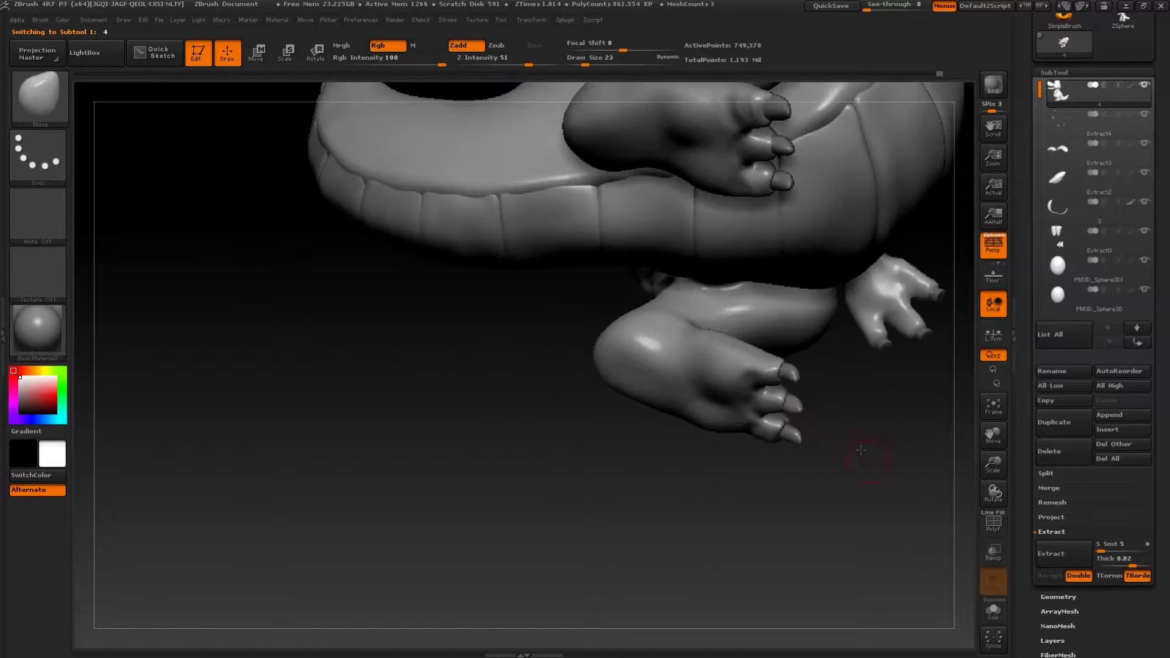
pyautogui.moveTo(851, 444); pyautogui.dragTo(804, 474)
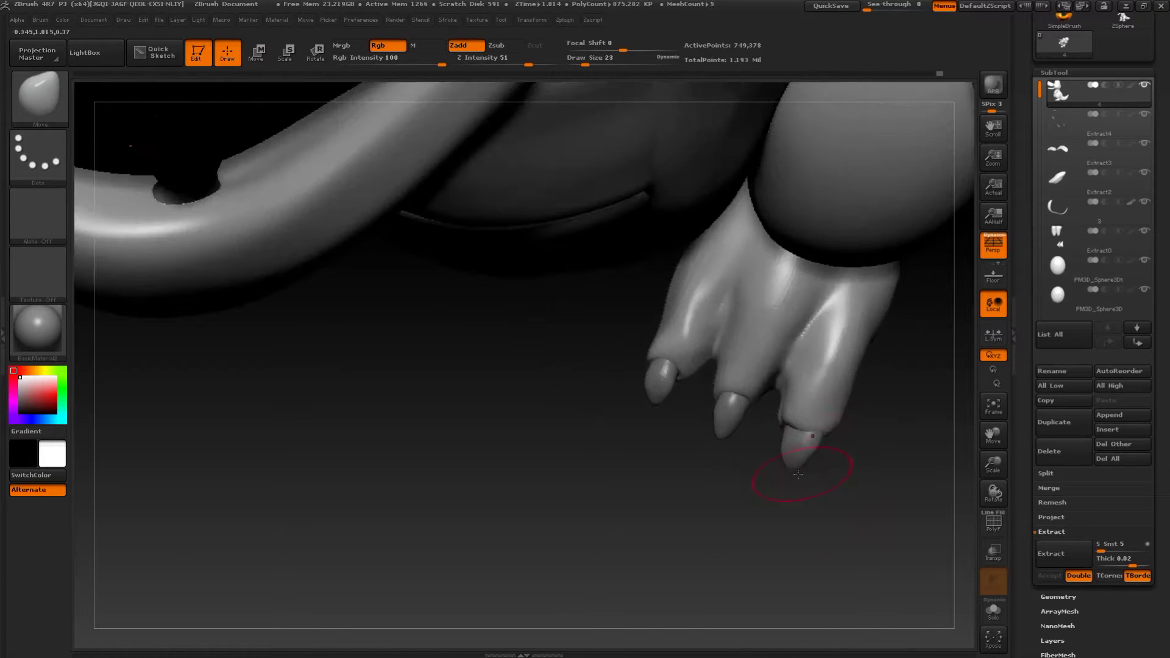
# - Switch to the claws subtool and adjust the toe claws with the Move brush at draw size 54
pyautogui.keyDown('alt'); pyautogui.click(797, 462); pyautogui.keyUp('alt')
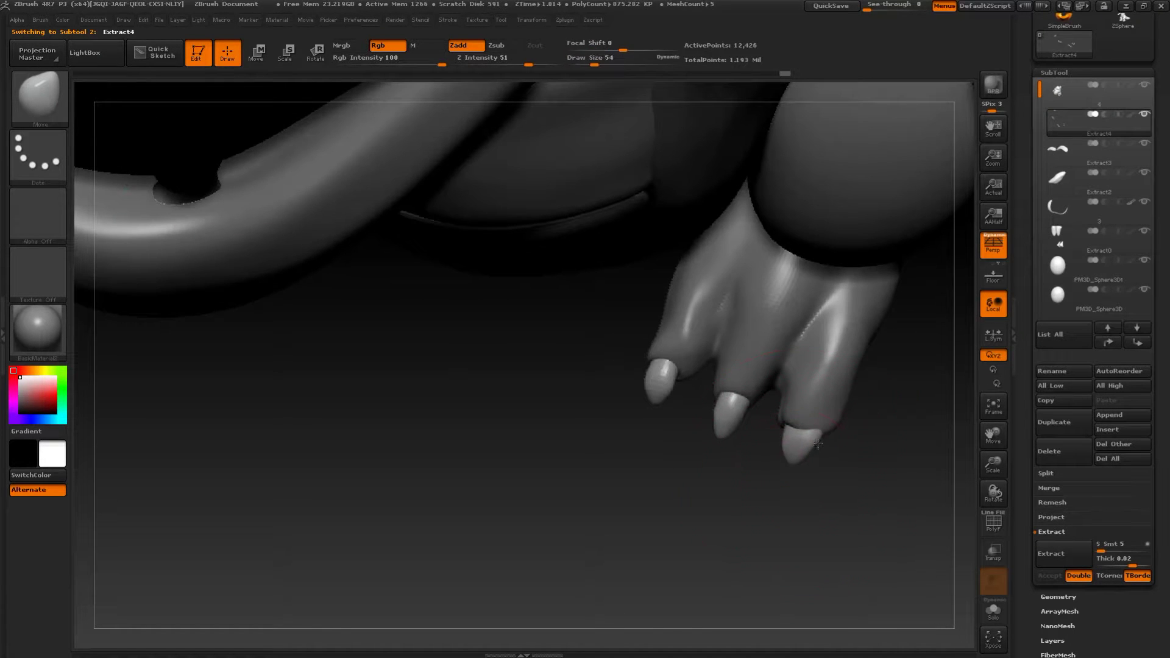
pyautogui.press('s')
pyautogui.moveTo(774, 429)
pyautogui.mouseDown()
pyautogui.moveTo(763, 429)
pyautogui.moveTo(758, 397)
pyautogui.mouseUp()
# - Switch back to the body subtool and swell the toe tips around the claws with the Inflat brush at draw size 31
pyautogui.keyDown('alt'); pyautogui.click(785, 402); pyautogui.keyUp('alt')
pyautogui.press('s')
pyautogui.press('s')
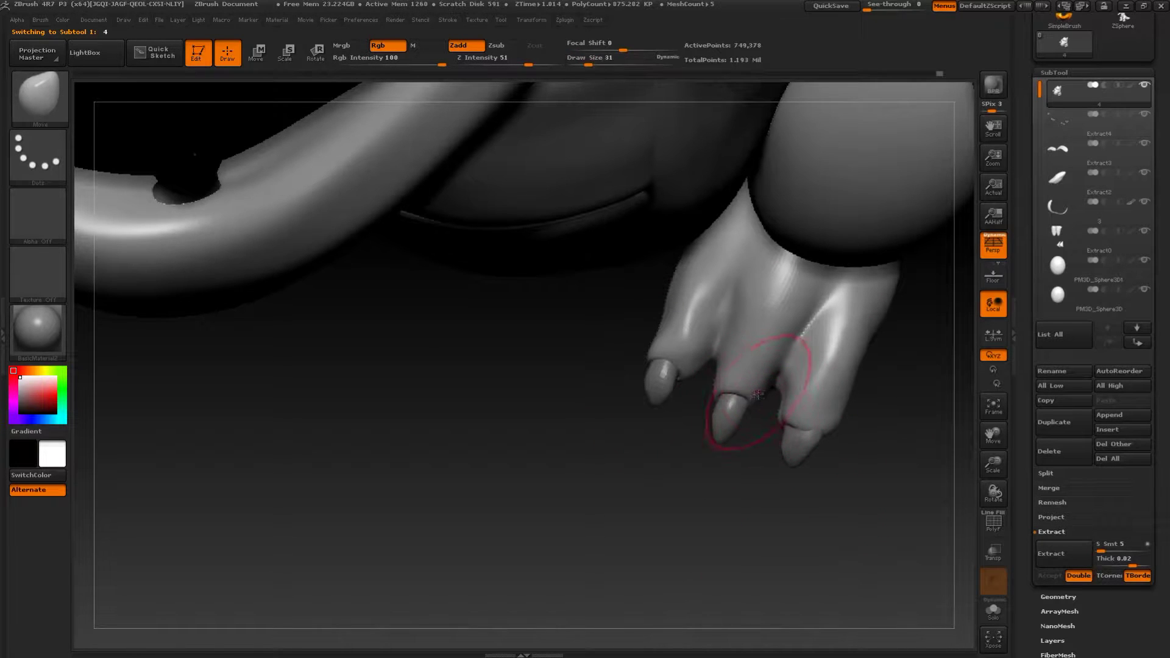
pyautogui.press('b')
pyautogui.press('i')
pyautogui.press('n')
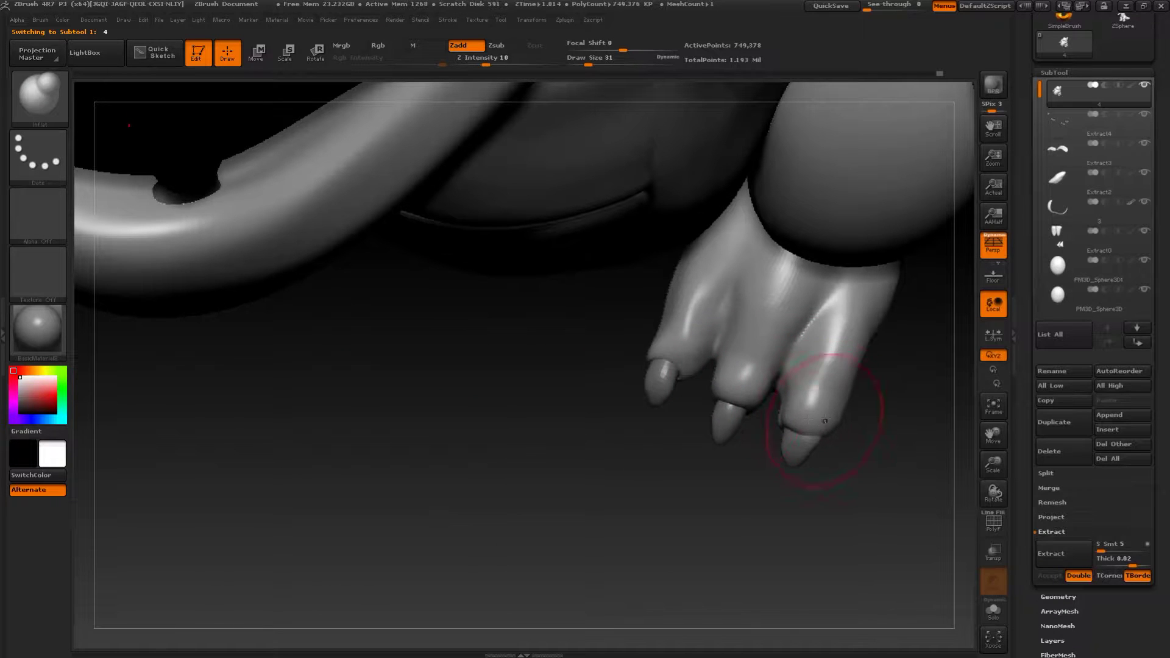
pyautogui.moveTo(582, 380); pyautogui.dragTo(704, 358)
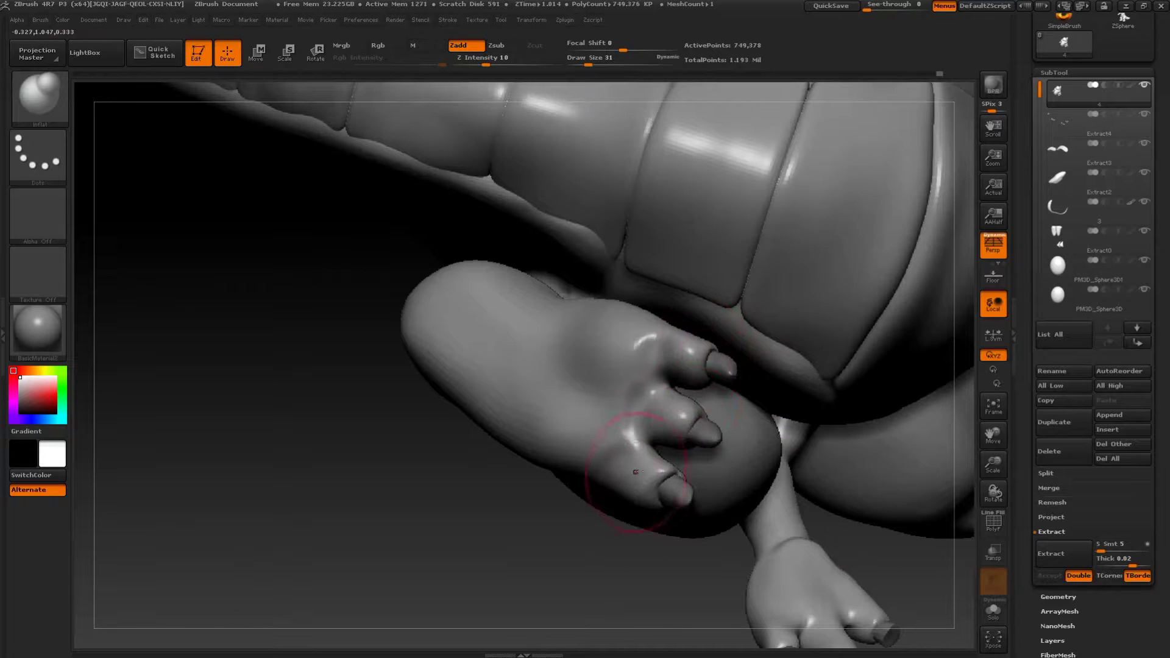
# - Refine the foot's shape around the toes with the Move brush and set the draw size to 46
pyautogui.moveTo(568, 518)
pyautogui.keyDown('alt'); pyautogui.mouseDown()
pyautogui.moveTo(373, 465)
pyautogui.moveTo(451, 559)
pyautogui.moveTo(879, 480)
pyautogui.moveTo(849, 479)
pyautogui.moveTo(847, 538)
pyautogui.moveTo(756, 500)
pyautogui.mouseUp(); pyautogui.keyUp('alt')
pyautogui.press('b')
pyautogui.click(594, 308)
pyautogui.press('s')
pyautogui.moveTo(653, 399); pyautogui.dragTo(666, 399)
pyautogui.moveTo(691, 468)
pyautogui.keyDown('alt'); pyautogui.mouseDown()
pyautogui.moveTo(567, 506)
pyautogui.moveTo(577, 525)
pyautogui.mouseUp(); pyautogui.keyUp('alt')
pyautogui.press('s')
pyautogui.moveTo(653, 509); pyautogui.dragTo(645, 509)
pyautogui.moveTo(846, 324); pyautogui.dragTo(732, 328)
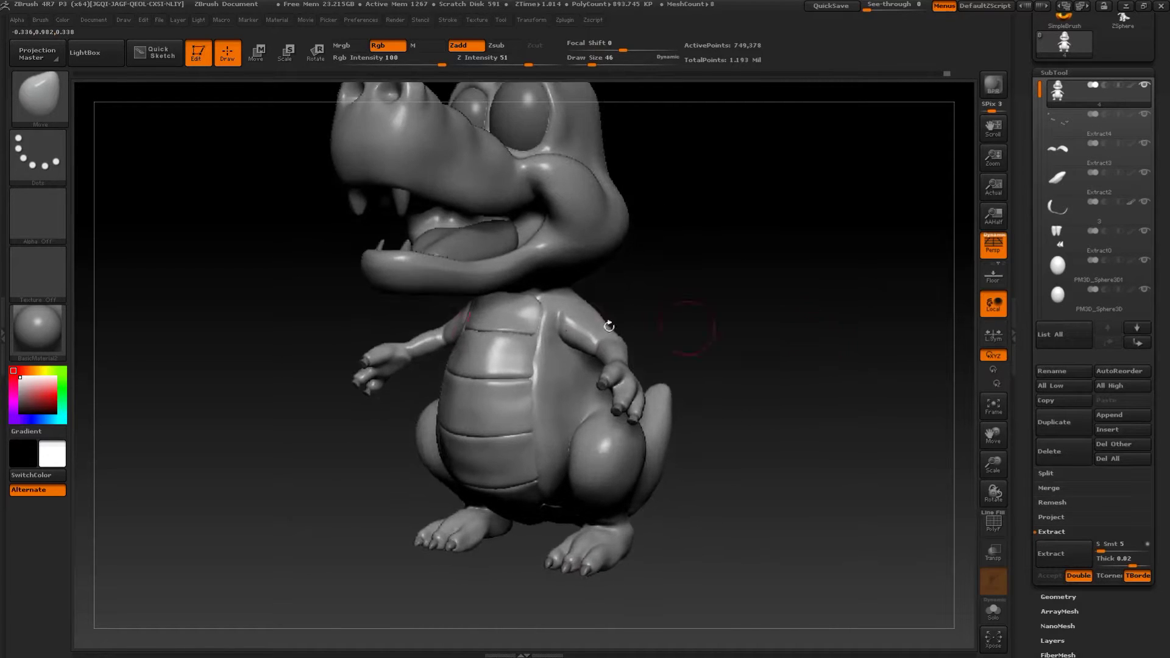
# - Try the MatCap Sculpy2, MatCap LBrownClay and MatCap GreenRoma materials on the dragon
pyautogui.click(47, 316)
pyautogui.click(521, 400)
pyautogui.click(55, 334)
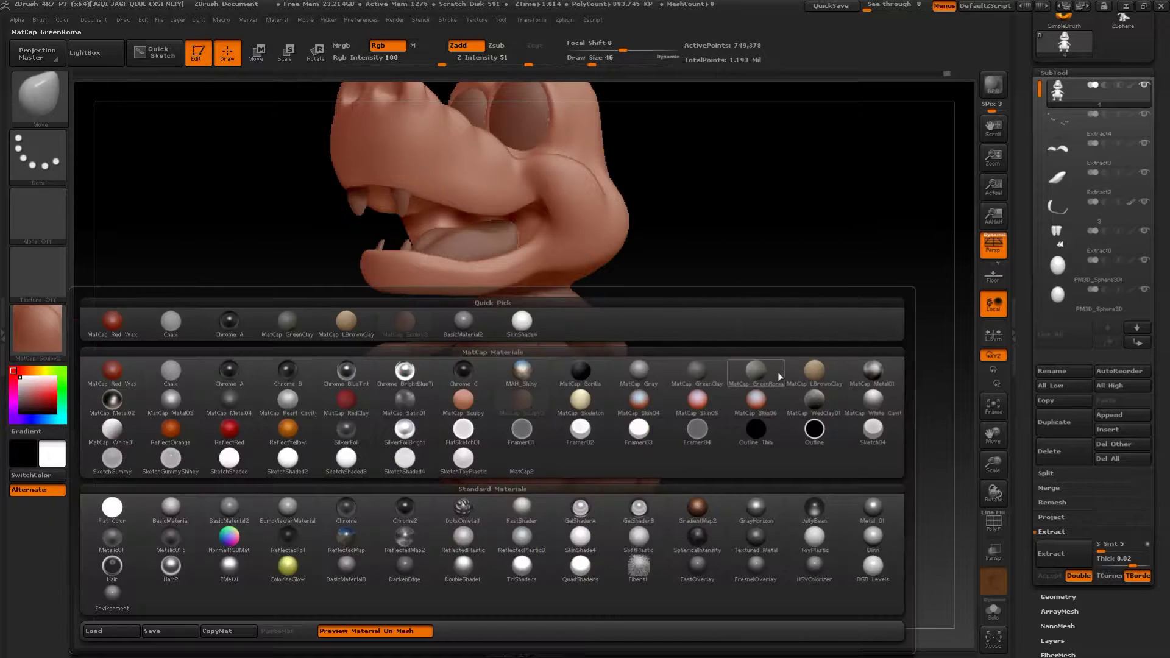
pyautogui.click(814, 383)
pyautogui.click(65, 347)
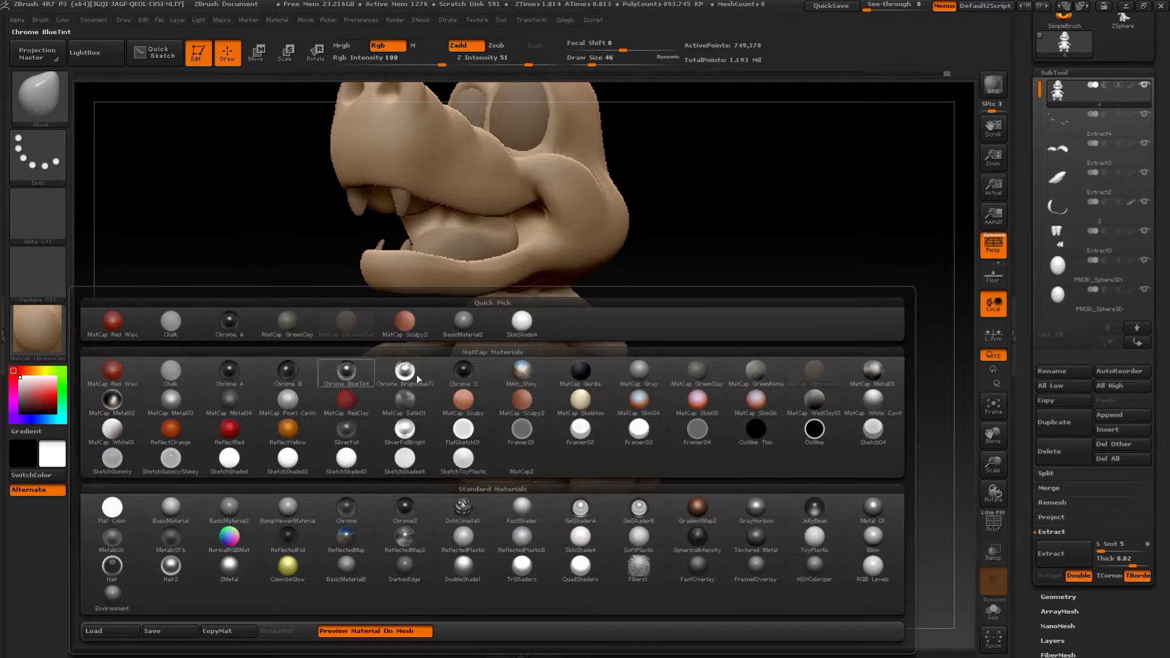
pyautogui.click(734, 377)
# - Apply the MatCap GreenClay material to the dragon and bring the hand beside the belly into close view
pyautogui.click(59, 326)
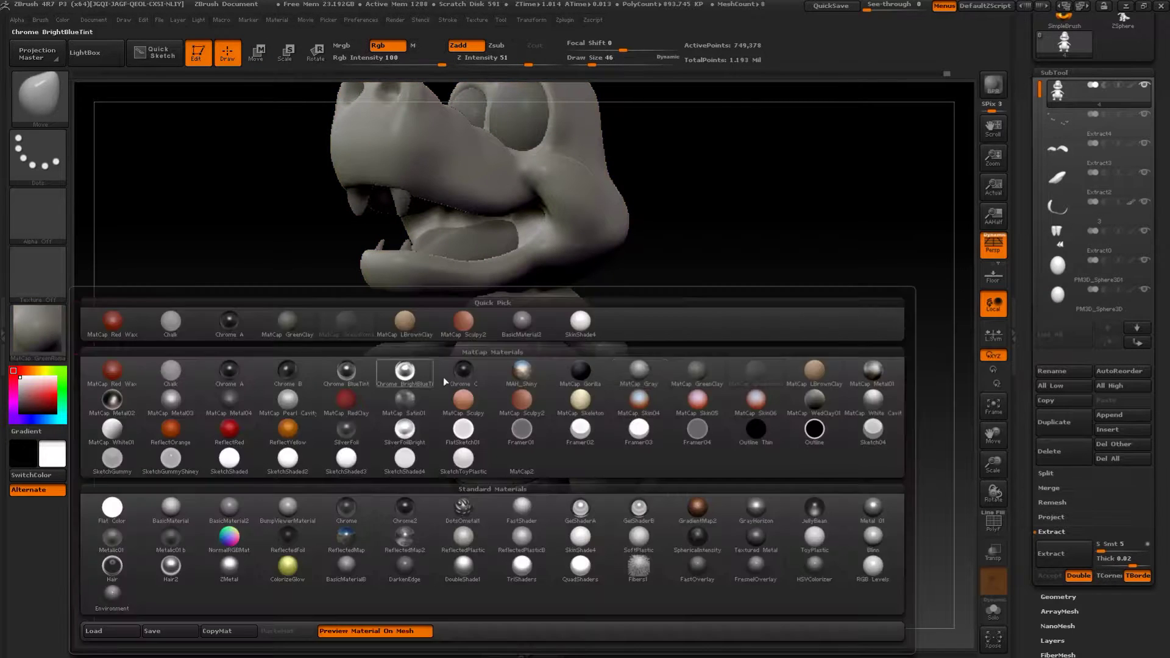
pyautogui.click(707, 379)
pyautogui.moveTo(883, 460); pyautogui.dragTo(803, 396)
pyautogui.moveTo(803, 396); pyautogui.dragTo(867, 472)
pyautogui.moveTo(852, 373)
pyautogui.mouseDown()
pyautogui.moveTo(847, 405)
pyautogui.moveTo(824, 404)
pyautogui.moveTo(851, 455)
pyautogui.moveTo(864, 396)
pyautogui.moveTo(692, 222)
pyautogui.moveTo(697, 347)
pyautogui.mouseUp()
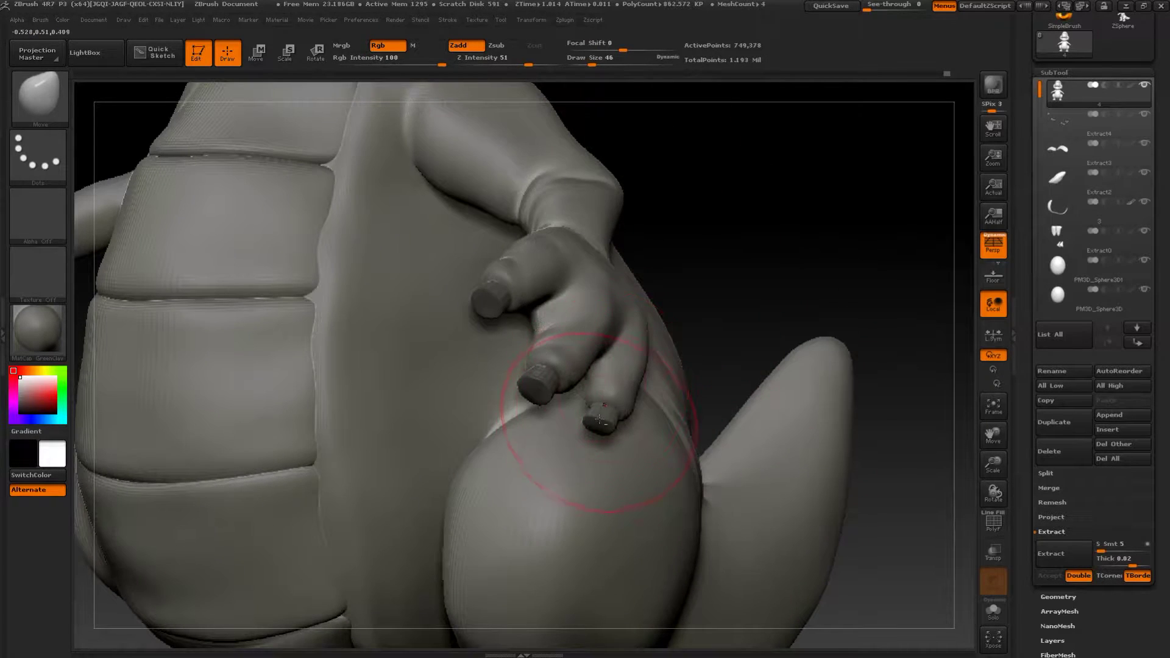
# - Switch to the extracted claw subtool and smooth the blunt finger claws beside the belly
pyautogui.keyDown('alt'); pyautogui.click(599, 419); pyautogui.keyUp('alt')
pyautogui.keyDown('alt'); pyautogui.moveTo(599, 420); pyautogui.dragTo(569, 400); pyautogui.keyUp('alt')
pyautogui.press('shift')
pyautogui.keyDown('shift'); pyautogui.moveTo(515, 372); pyautogui.dragTo(490, 386); pyautogui.keyUp('shift')
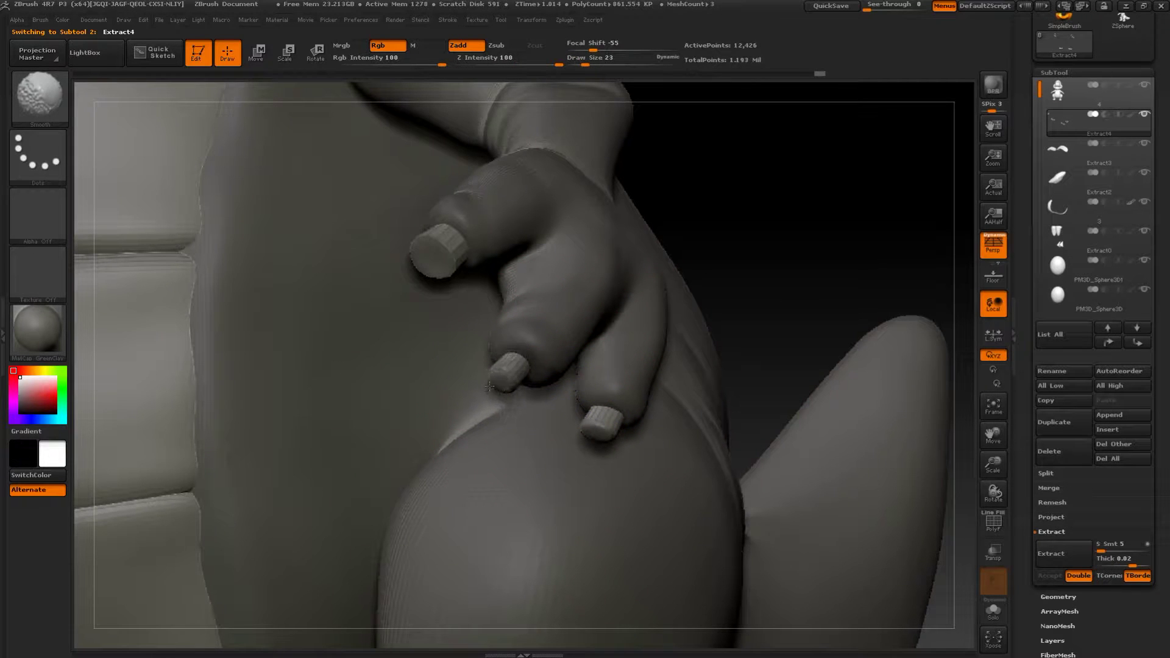
pyautogui.keyDown('shift'); pyautogui.moveTo(433, 256); pyautogui.dragTo(434, 257); pyautogui.keyUp('shift')
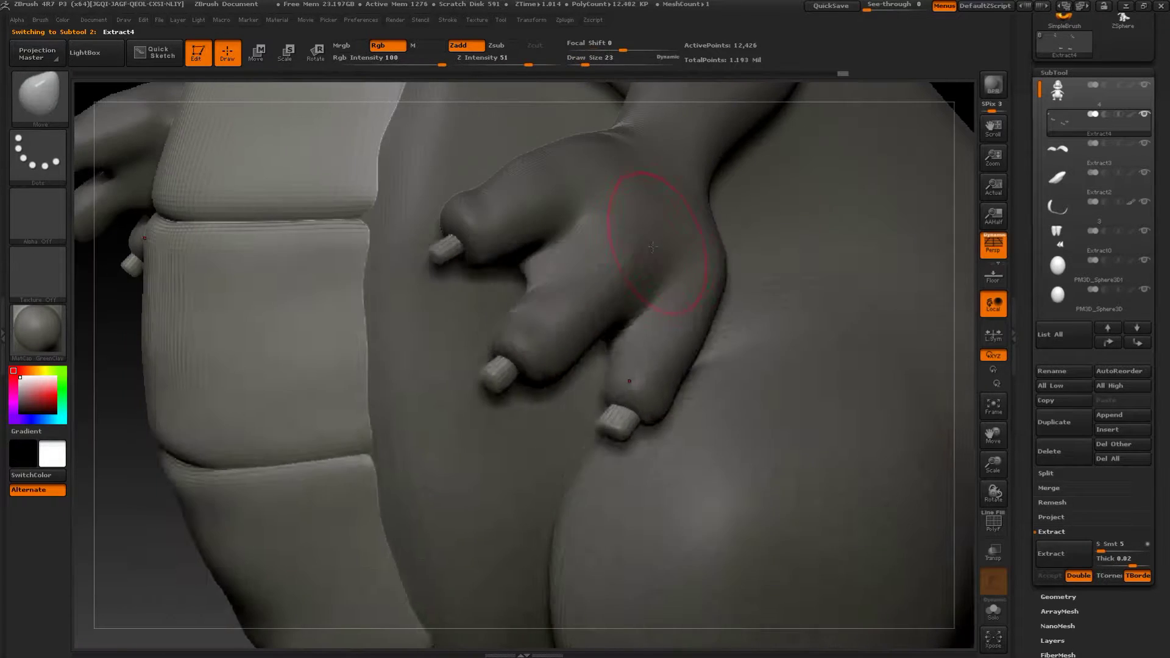
# - Choose the Inflat brush for the finger claws and apply the BasicMaterial2 material to the dragon
pyautogui.press('b')
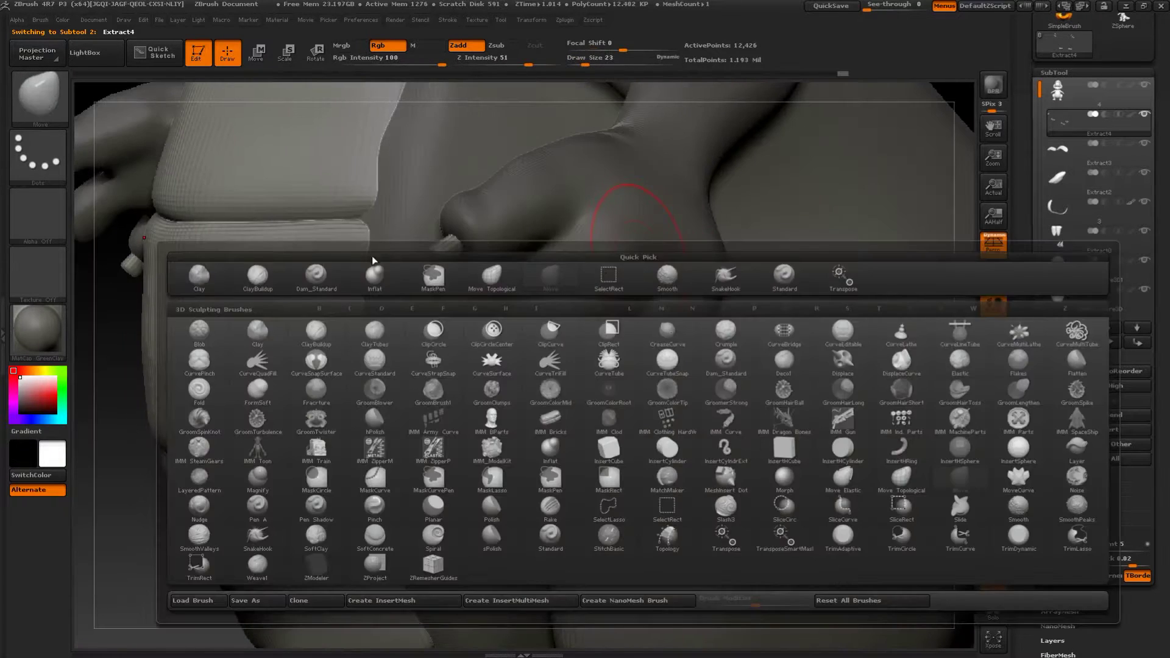
pyautogui.click(370, 278)
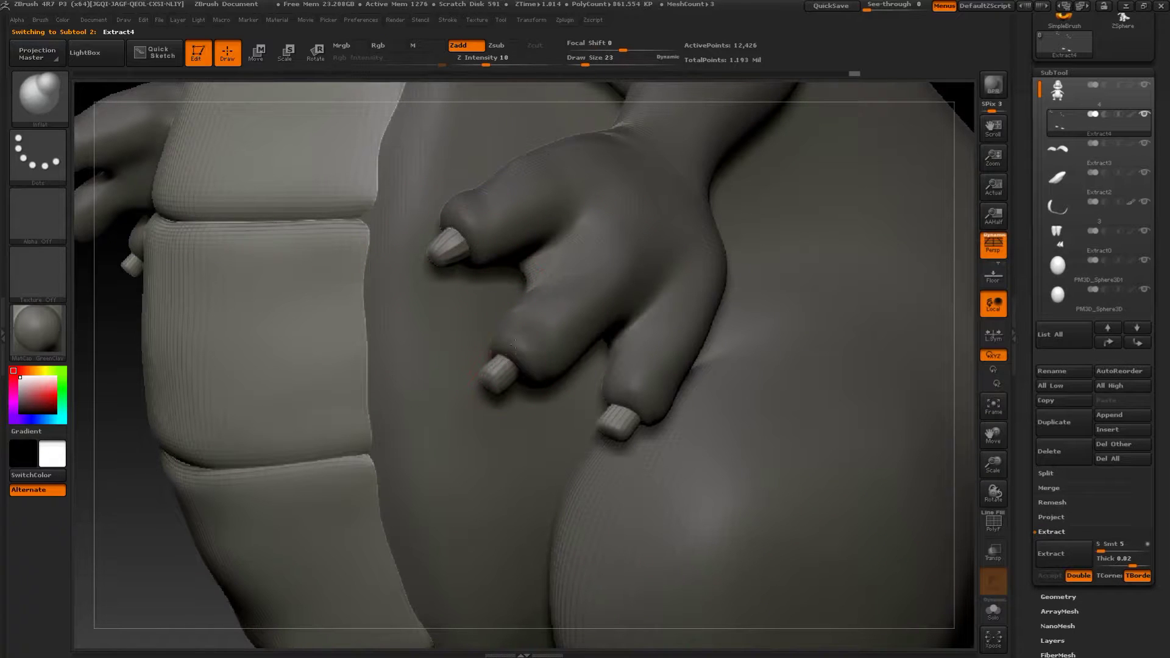
pyautogui.click(37, 333)
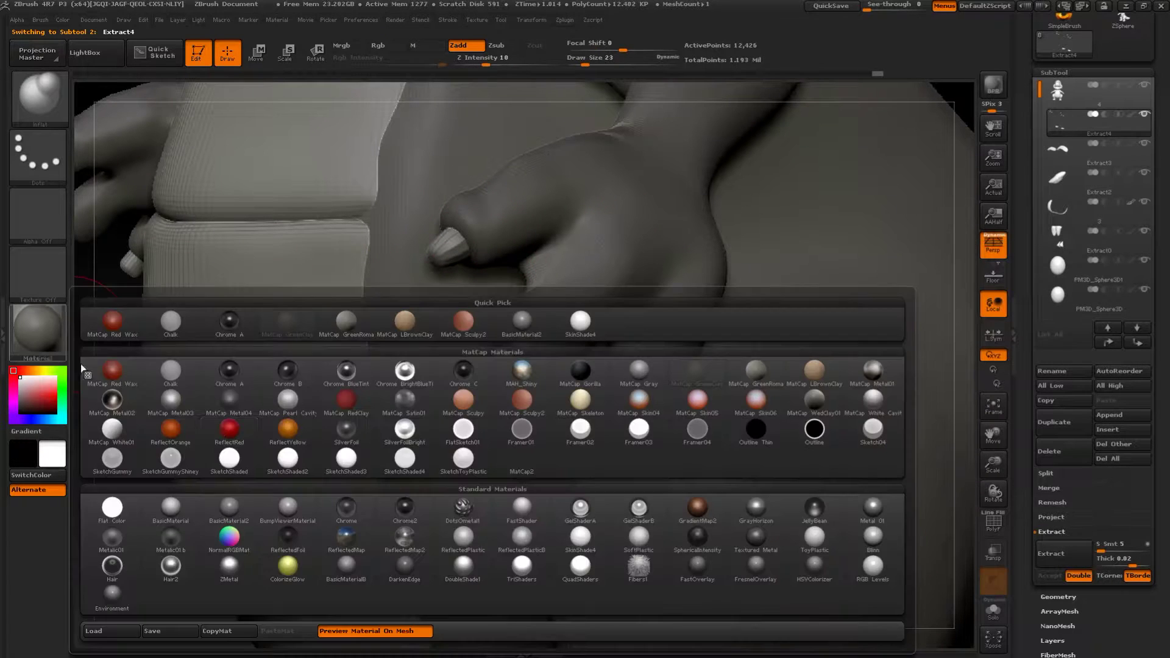
pyautogui.click(230, 511)
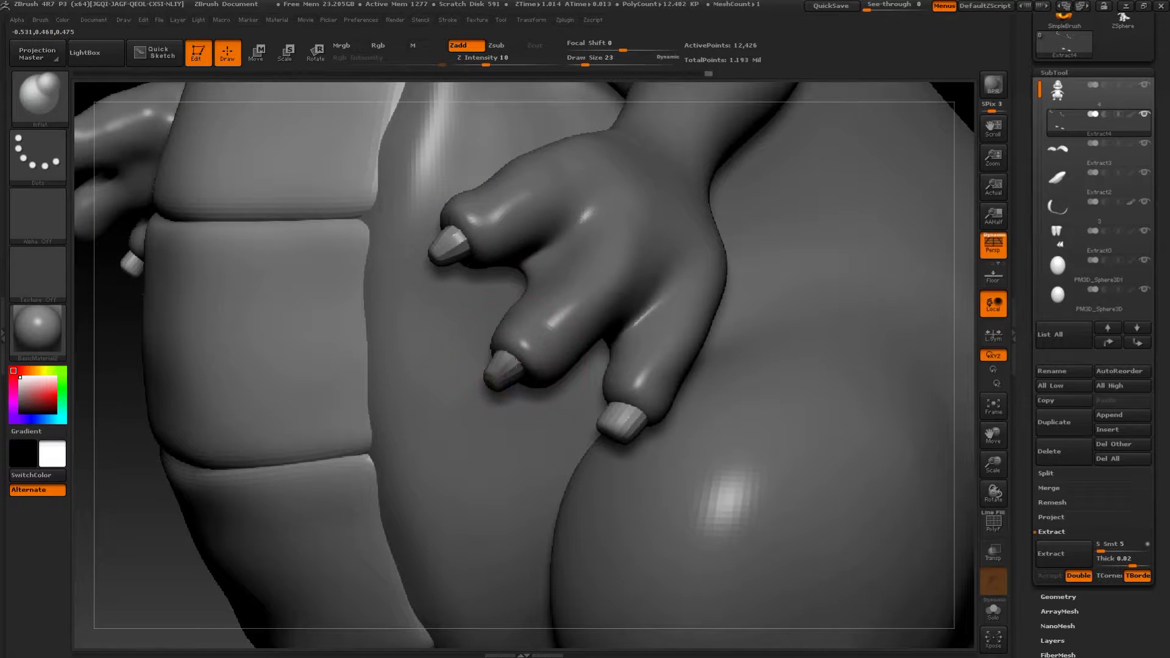
# - Smooth the remaining finger claws and refine their tips into points with the Move brush at draw size 8
pyautogui.keyDown('shift'); pyautogui.moveTo(627, 417); pyautogui.dragTo(629, 423); pyautogui.keyUp('shift')
pyautogui.moveTo(309, 486)
pyautogui.mouseDown()
pyautogui.moveTo(649, 469)
pyautogui.moveTo(648, 339)
pyautogui.moveTo(632, 325)
pyautogui.mouseUp()
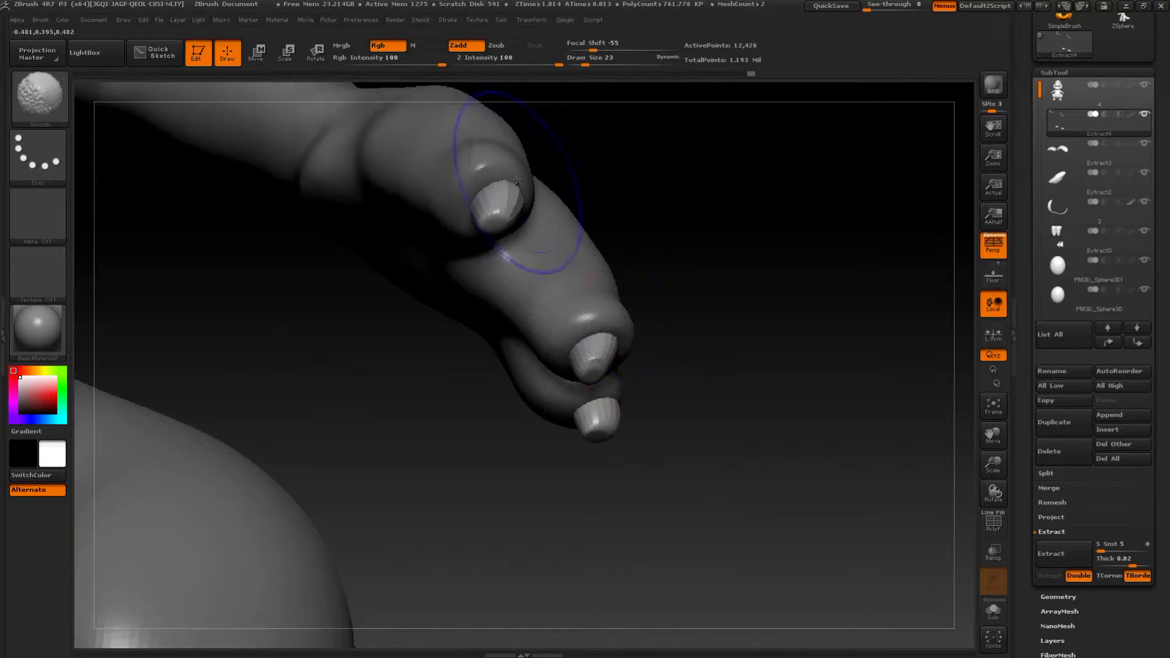
pyautogui.press('b')
pyautogui.press('m')
pyautogui.press('v')
pyautogui.press('s')
pyautogui.moveTo(595, 457); pyautogui.dragTo(586, 458)
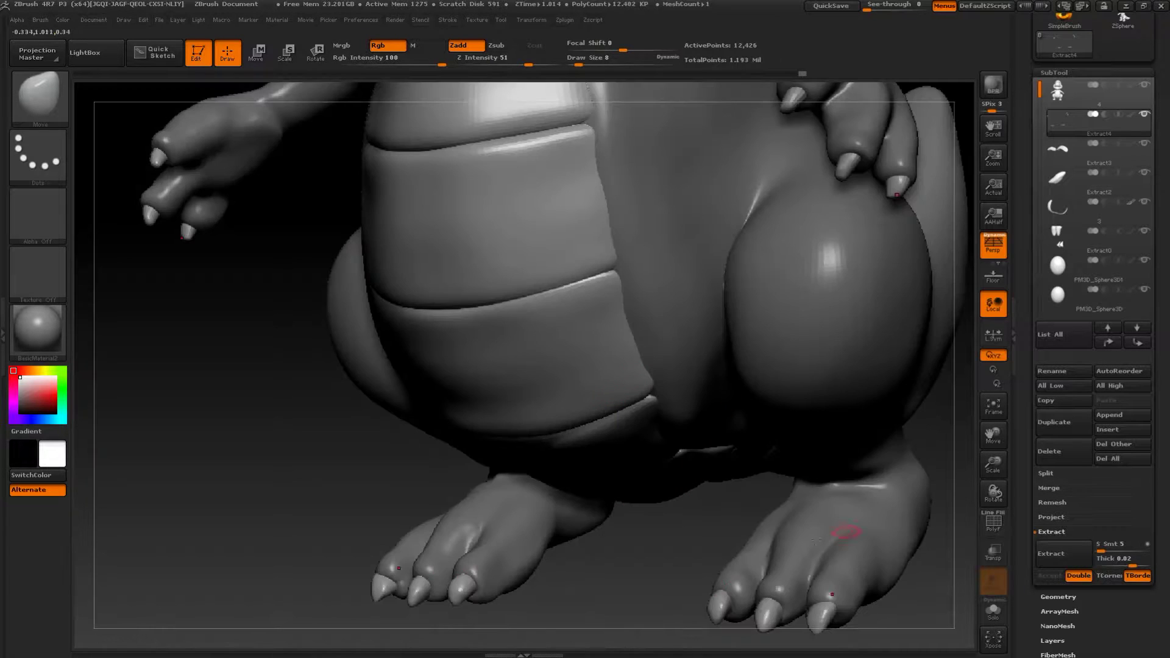
# - Fine-tune the dragon's shape from several sides with the Move brush and return to the body subtool with draw size 27
pyautogui.moveTo(841, 530)
pyautogui.mouseDown()
pyautogui.moveTo(878, 337)
pyautogui.moveTo(753, 351)
pyautogui.moveTo(710, 329)
pyautogui.moveTo(723, 347)
pyautogui.moveTo(786, 340)
pyautogui.moveTo(755, 342)
pyautogui.moveTo(860, 359)
pyautogui.moveTo(859, 317)
pyautogui.moveTo(846, 320)
pyautogui.mouseUp()
pyautogui.keyDown('alt'); pyautogui.moveTo(823, 292); pyautogui.dragTo(794, 394); pyautogui.keyUp('alt')
pyautogui.keyDown('alt'); pyautogui.moveTo(808, 139); pyautogui.dragTo(789, 342); pyautogui.keyUp('alt')
pyautogui.press('s')
pyautogui.moveTo(651, 344); pyautogui.dragTo(735, 348)
pyautogui.keyDown('alt'); pyautogui.click(606, 362); pyautogui.keyUp('alt')
pyautogui.press('s')
pyautogui.moveTo(626, 360)
pyautogui.mouseDown()
pyautogui.moveTo(636, 361)
pyautogui.moveTo(585, 351)
pyautogui.mouseUp()
pyautogui.moveTo(725, 345); pyautogui.dragTo(664, 347)
pyautogui.keyDown('alt'); pyautogui.moveTo(822, 346); pyautogui.dragTo(821, 311); pyautogui.keyUp('alt')
pyautogui.moveTo(821, 314); pyautogui.dragTo(792, 299)
pyautogui.moveTo(786, 304); pyautogui.dragTo(820, 341)
pyautogui.moveTo(829, 343); pyautogui.dragTo(727, 351)
pyautogui.press('s')
pyautogui.keyDown('alt'); pyautogui.moveTo(783, 317); pyautogui.dragTo(802, 359); pyautogui.keyUp('alt')
pyautogui.keyDown('alt'); pyautogui.moveTo(833, 287); pyautogui.dragTo(830, 358); pyautogui.keyUp('alt')
pyautogui.keyDown('alt'); pyautogui.click(640, 319); pyautogui.keyUp('alt')
pyautogui.moveTo(802, 316); pyautogui.dragTo(816, 330)
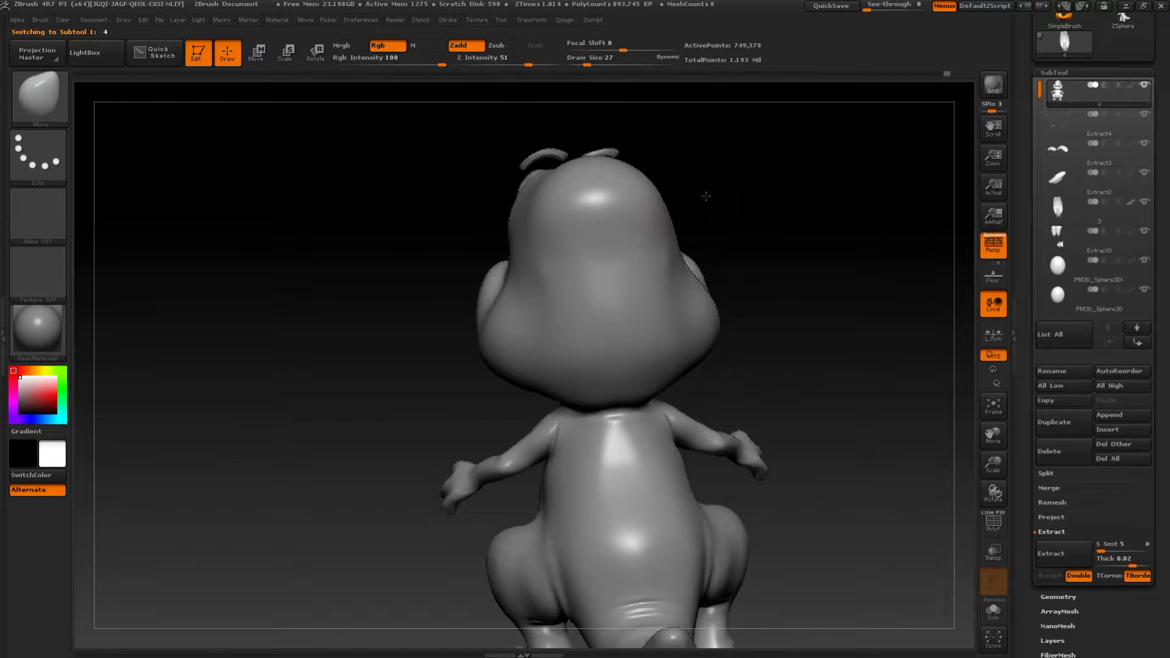
# - Mask two symmetrical rows of oval spots down the back of the head at draw size 20
pyautogui.moveTo(709, 195); pyautogui.dragTo(700, 194)
pyautogui.press('s')
pyautogui.moveTo(624, 211); pyautogui.dragTo(614, 191)
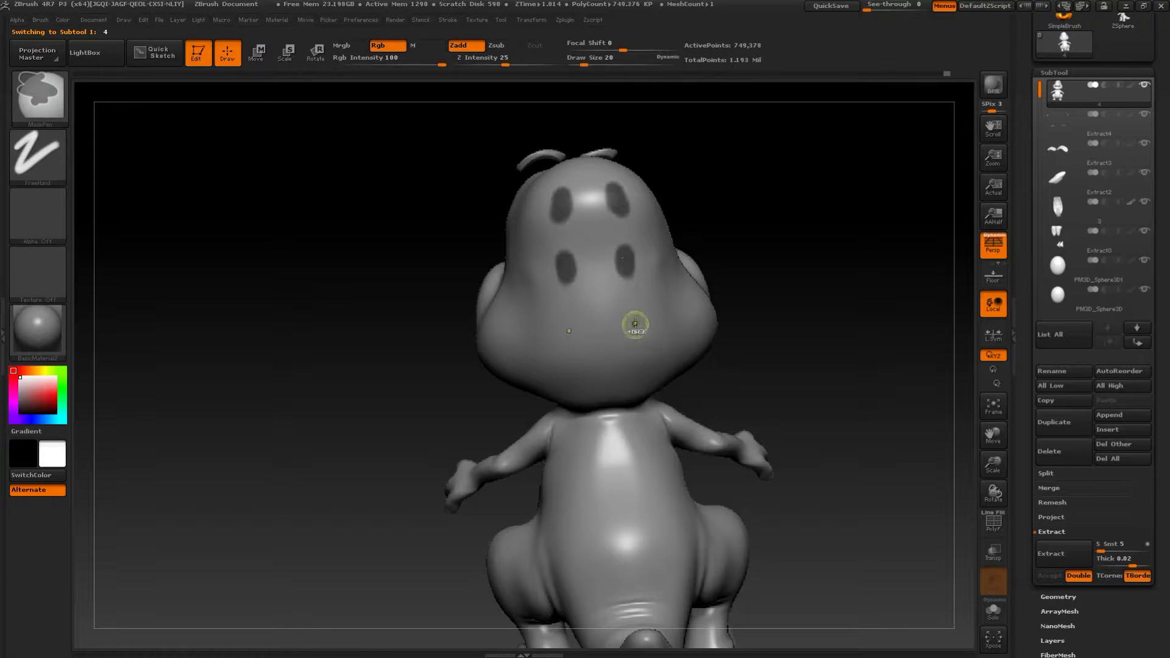
pyautogui.keyDown('alt'); pyautogui.moveTo(811, 430); pyautogui.dragTo(788, 321); pyautogui.keyUp('alt')
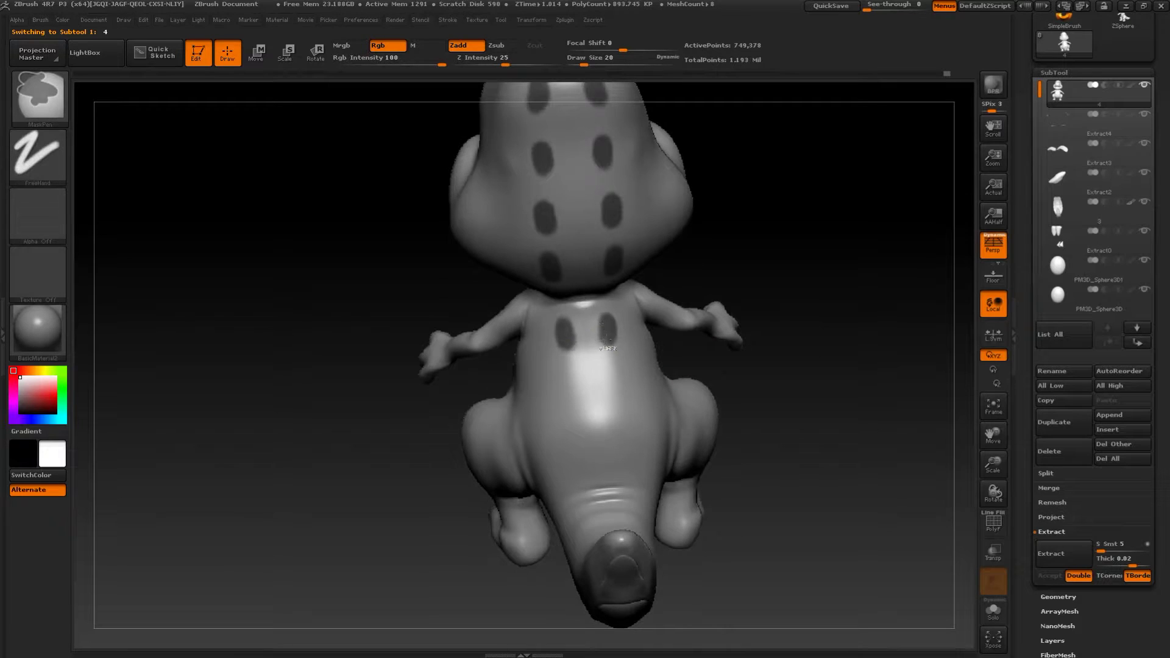
# - Continue the two rows of masked oval spots down the back and along the tail to its tip
pyautogui.moveTo(790, 462)
pyautogui.keyDown('alt'); pyautogui.mouseDown()
pyautogui.moveTo(779, 373)
pyautogui.moveTo(779, 420)
pyautogui.mouseUp(); pyautogui.keyUp('alt')
pyautogui.keyDown('ctrl'); pyautogui.moveTo(603, 359); pyautogui.dragTo(598, 352); pyautogui.keyUp('ctrl')
pyautogui.moveTo(704, 415); pyautogui.dragTo(705, 466)
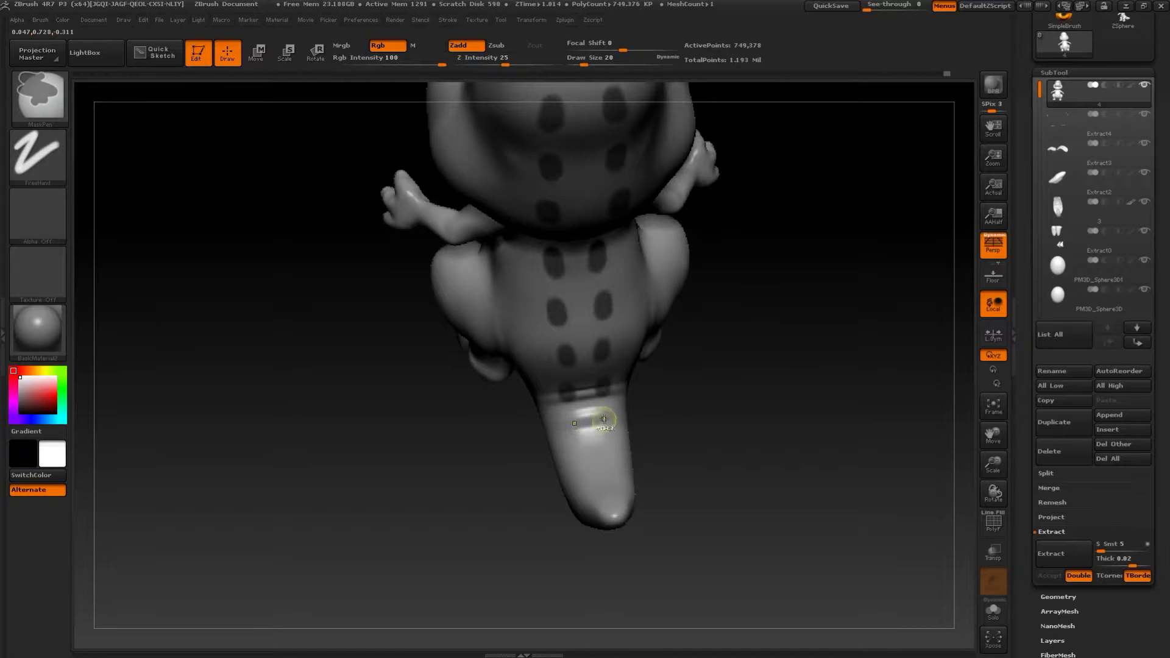
pyautogui.keyDown('ctrl'); pyautogui.moveTo(604, 422); pyautogui.dragTo(605, 430); pyautogui.keyUp('ctrl')
pyautogui.moveTo(679, 444); pyautogui.dragTo(675, 491)
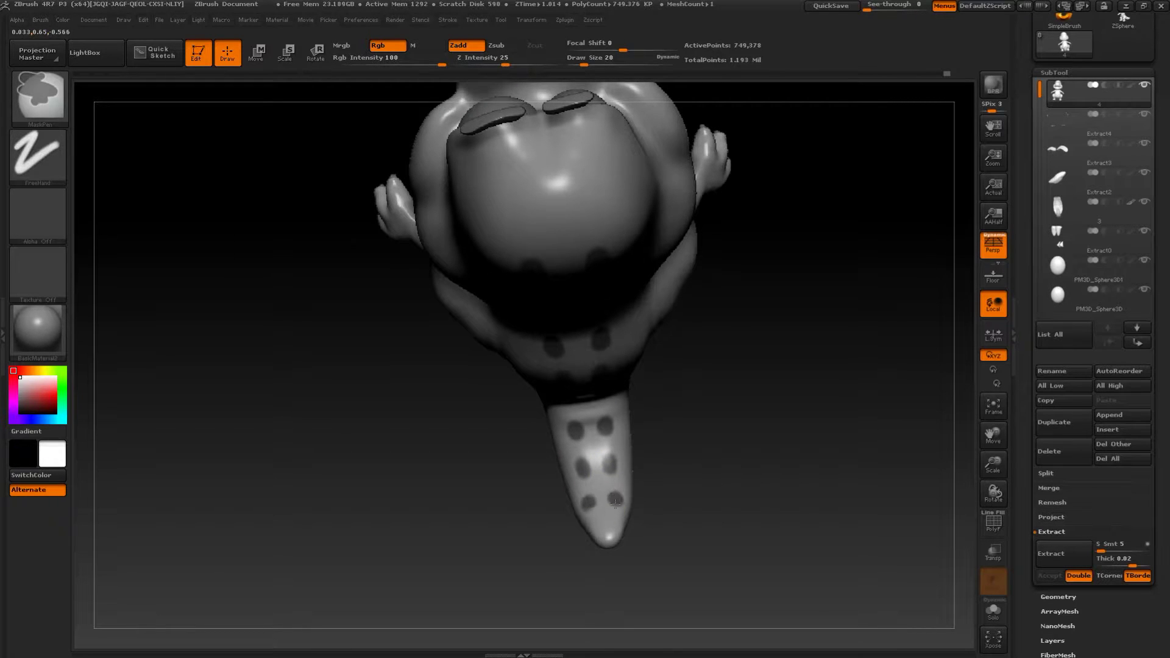
pyautogui.moveTo(693, 510)
pyautogui.mouseDown()
pyautogui.moveTo(844, 468)
pyautogui.moveTo(833, 426)
pyautogui.moveTo(859, 430)
pyautogui.moveTo(648, 378)
pyautogui.moveTo(796, 433)
pyautogui.mouseUp()
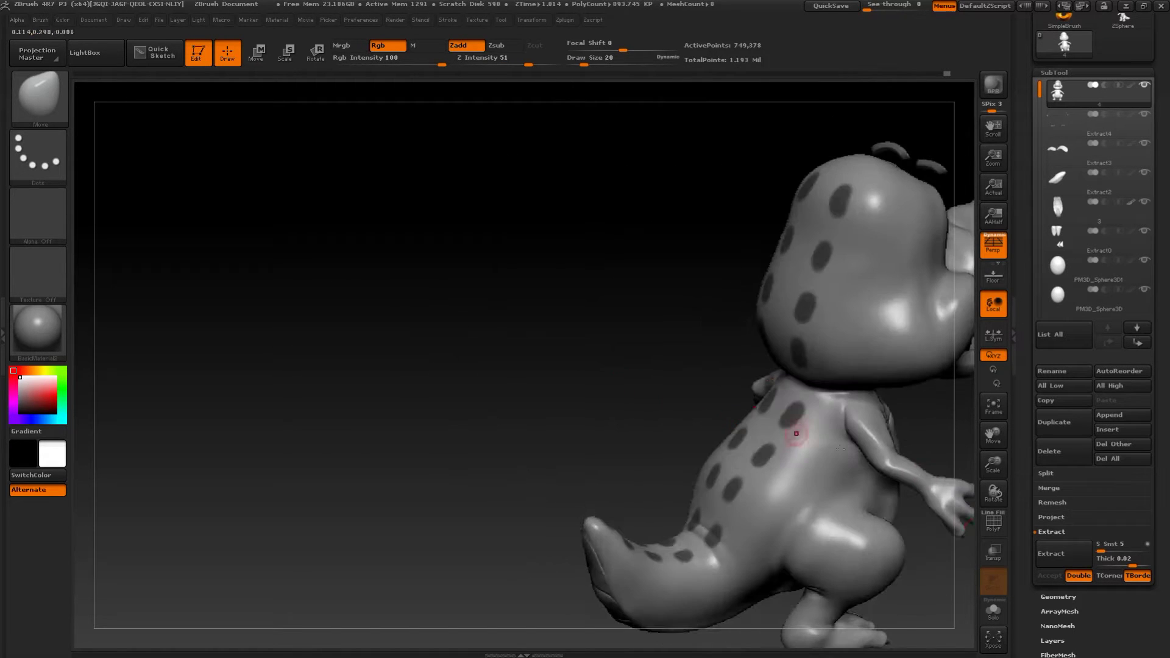
# - Extract the masked spots as plates with a thickness of 0.03252, accept the extraction and clear the body's mask
pyautogui.click(1039, 553)
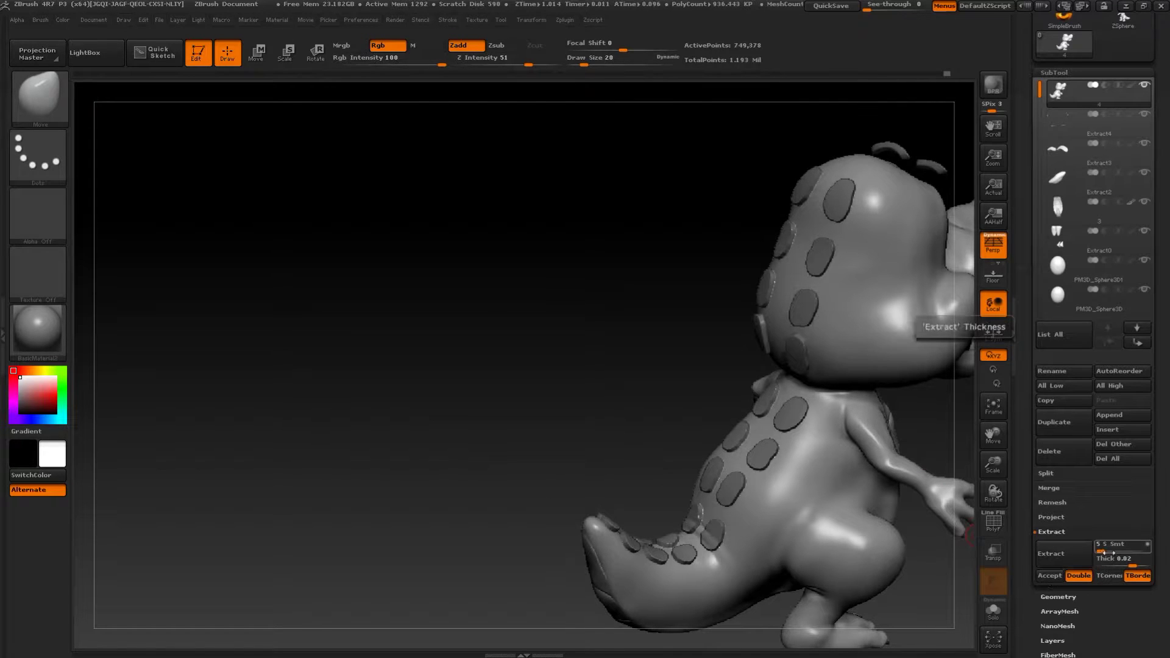
pyautogui.moveTo(1133, 564); pyautogui.dragTo(1105, 563)
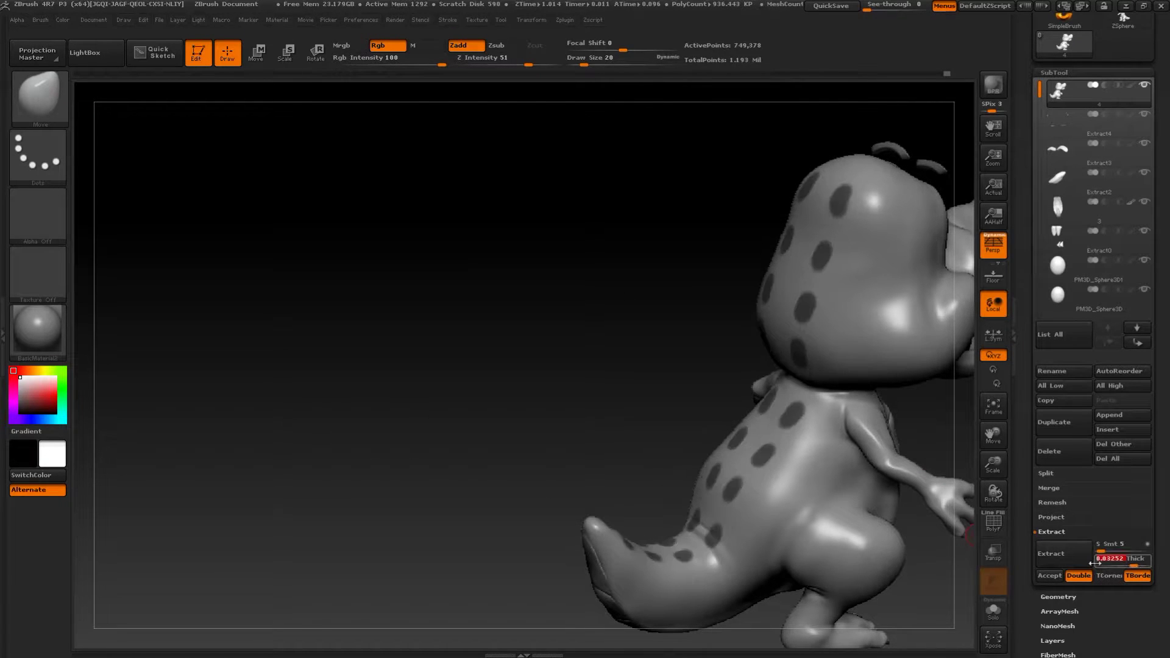
pyautogui.click(1065, 559)
pyautogui.click(1039, 579)
pyautogui.moveTo(594, 378)
pyautogui.keyDown('alt'); pyautogui.mouseDown()
pyautogui.moveTo(499, 327)
pyautogui.moveTo(457, 339)
pyautogui.moveTo(411, 292)
pyautogui.mouseUp(); pyautogui.keyUp('alt')
pyautogui.press('ctrl')
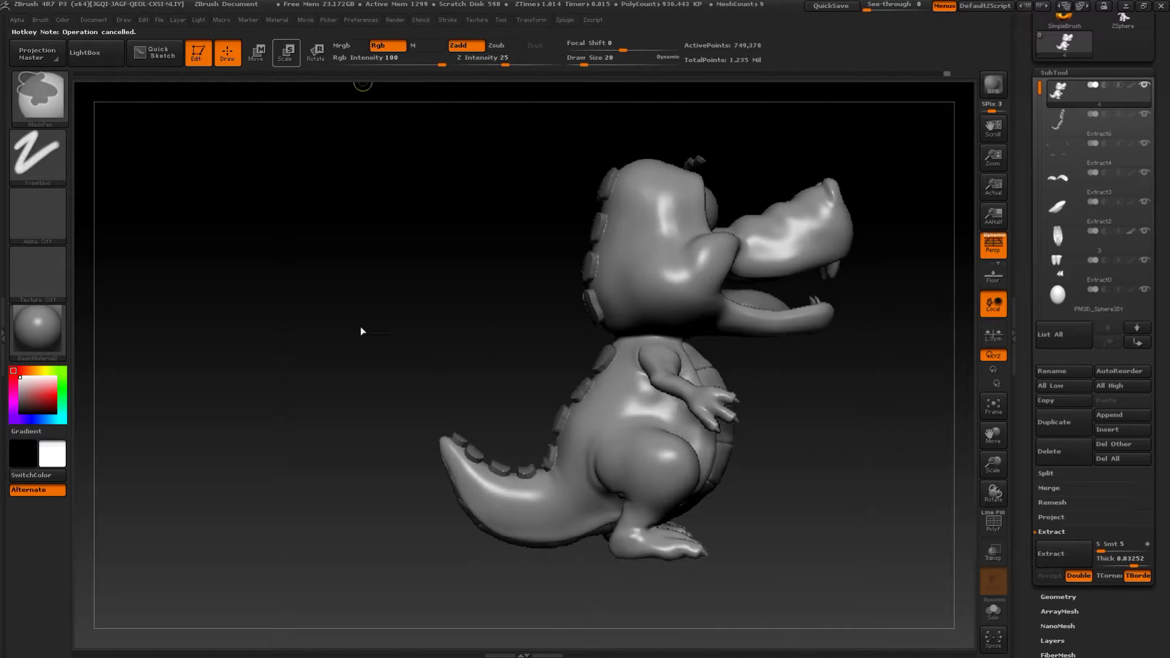
pyautogui.keyDown('ctrl'); pyautogui.keyDown('alt'); pyautogui.moveTo(281, 124); pyautogui.dragTo(761, 585); pyautogui.keyUp('alt'); pyautogui.keyUp('ctrl')
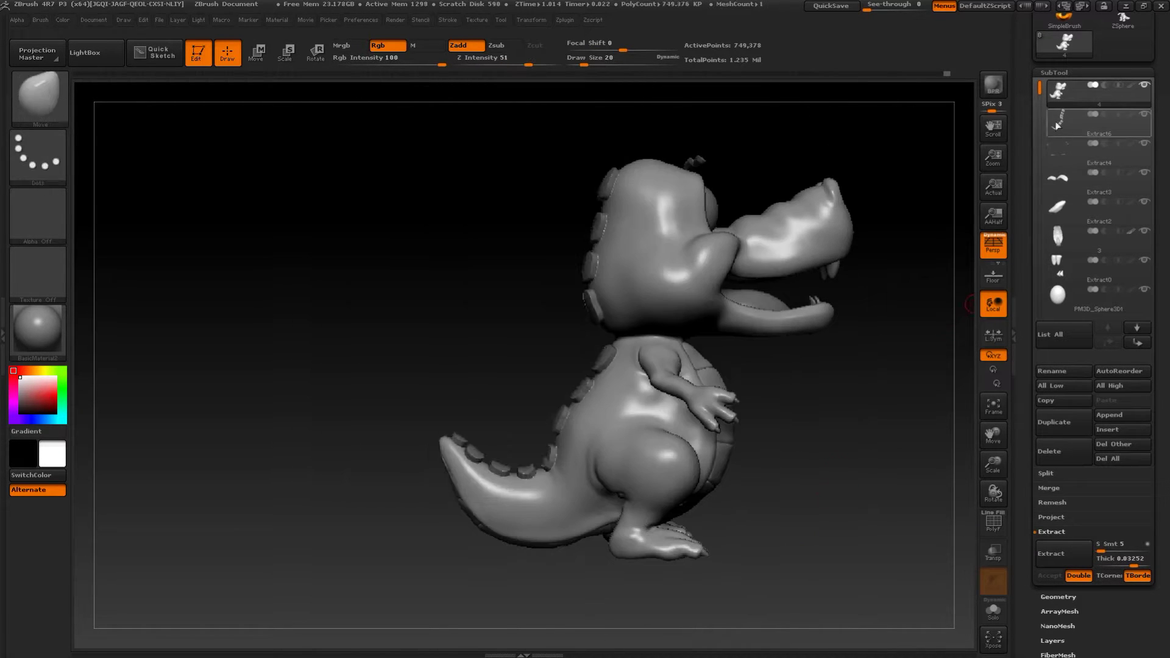
# - Select the extracted back plates, clear their mask and move them slightly outward from the body with the transpose line
pyautogui.click(1061, 123)
pyautogui.press('f')
pyautogui.press('w')
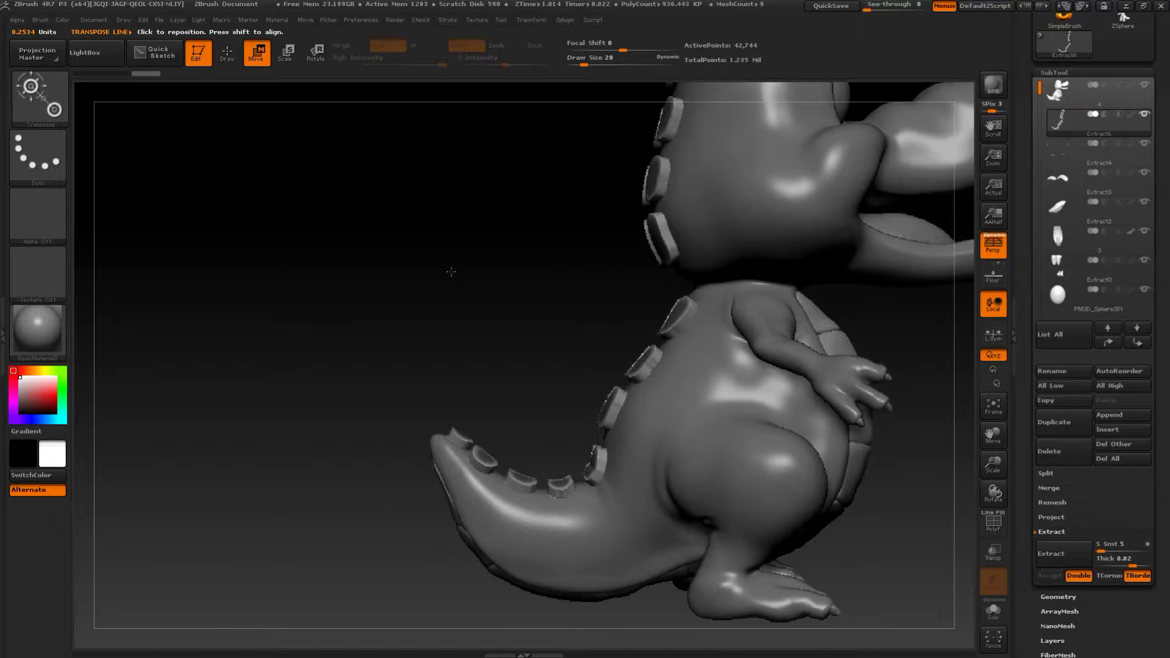
pyautogui.press('f')
pyautogui.keyDown('ctrl'); pyautogui.moveTo(289, 141); pyautogui.dragTo(541, 431); pyautogui.keyUp('ctrl')
pyautogui.moveTo(734, 515); pyautogui.dragTo(796, 550)
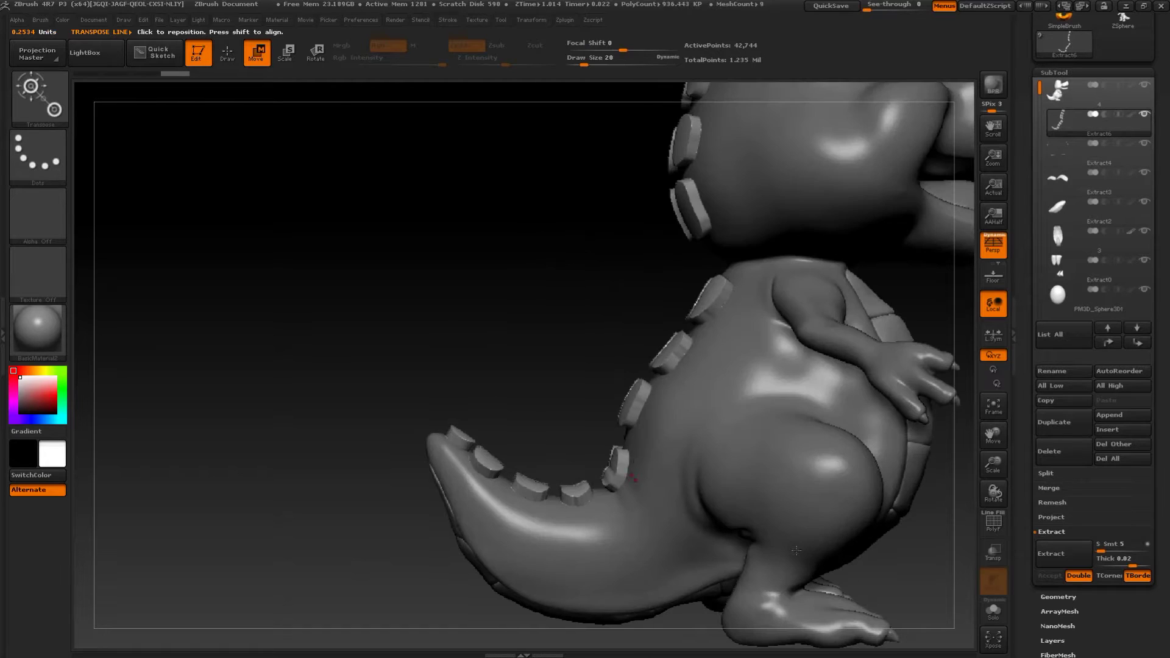
pyautogui.moveTo(614, 472)
pyautogui.mouseDown()
pyautogui.moveTo(694, 106)
pyautogui.moveTo(686, 128)
pyautogui.mouseUp()
pyautogui.moveTo(646, 306); pyautogui.dragTo(635, 301)
pyautogui.press('q')
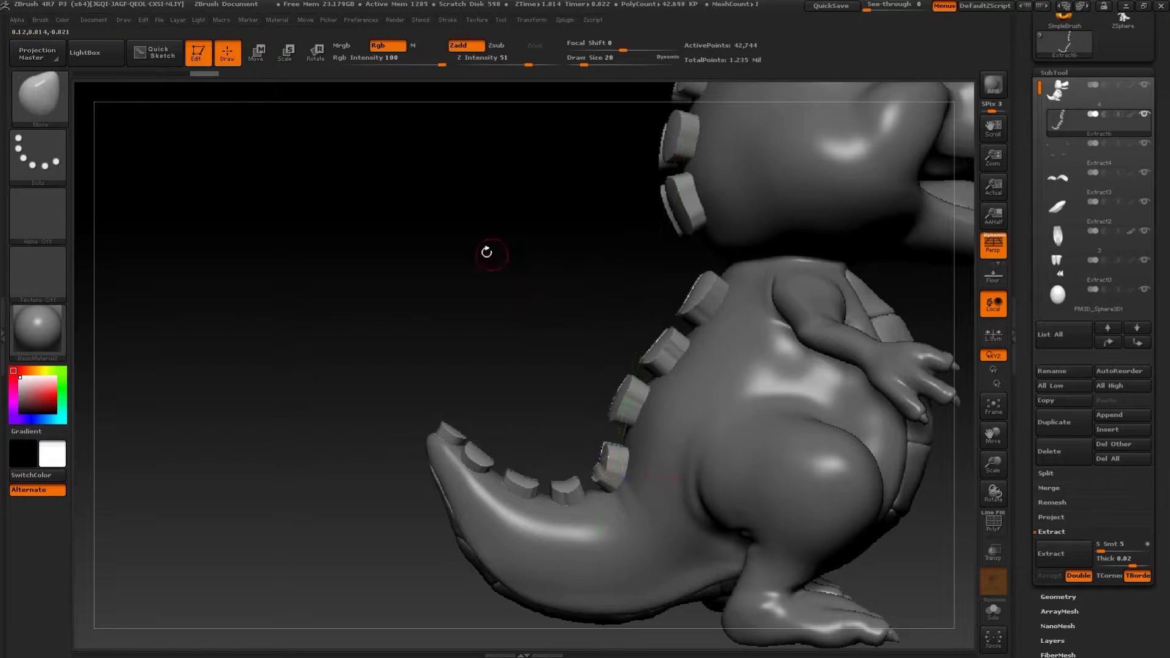
# - Remesh the back plates with ZRemesher at a target polygon count of 0.5
pyautogui.moveTo(486, 254); pyautogui.dragTo(612, 310)
pyautogui.click(1060, 597)
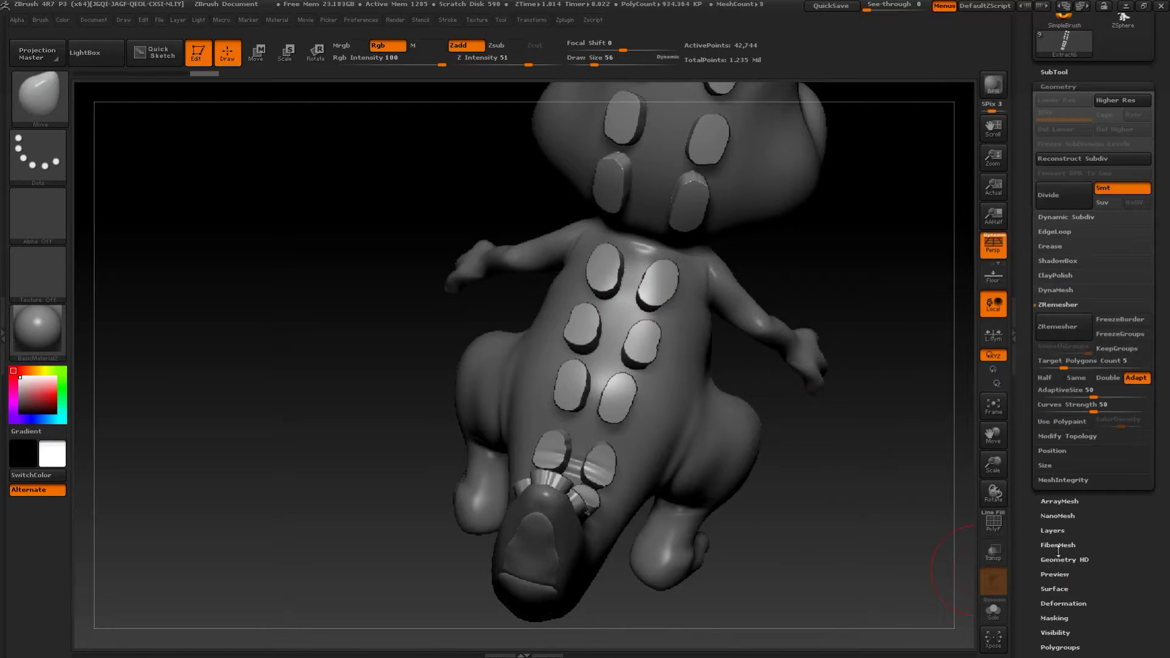
pyautogui.moveTo(1063, 366); pyautogui.dragTo(1060, 376)
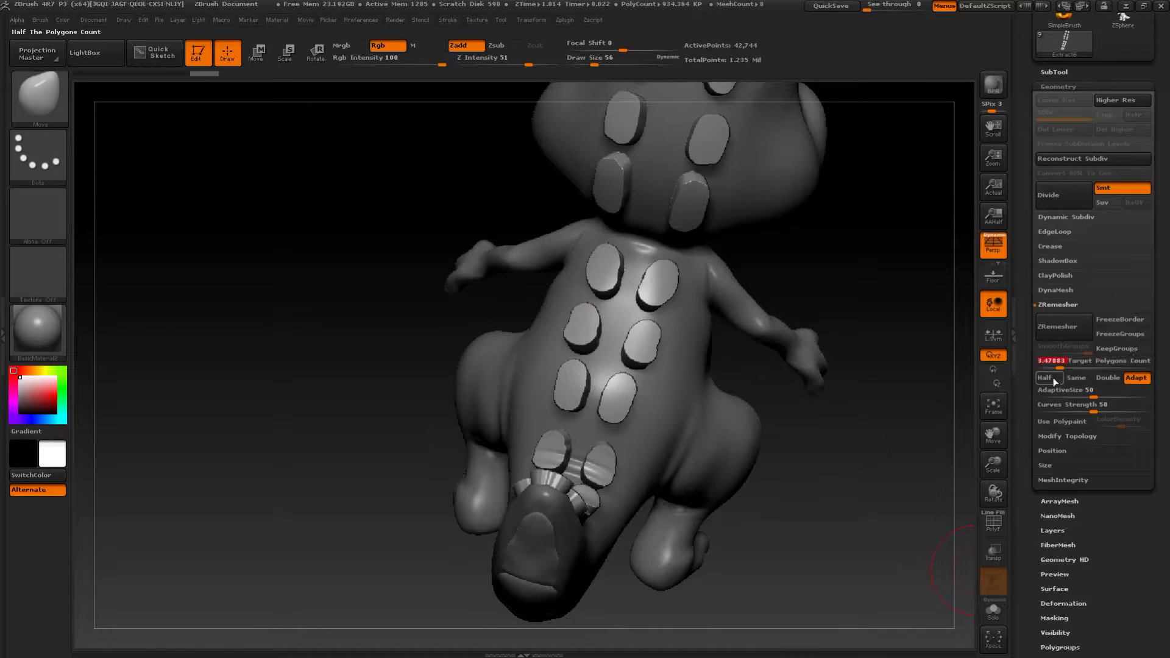
pyautogui.write('0.')
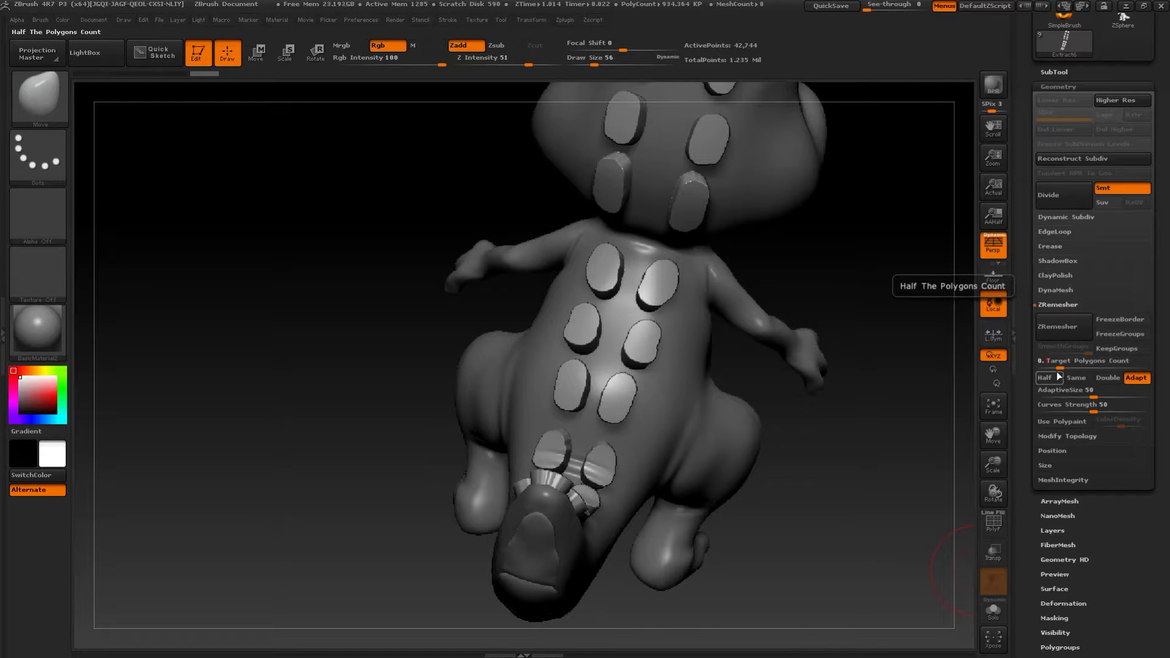
pyautogui.write('5')
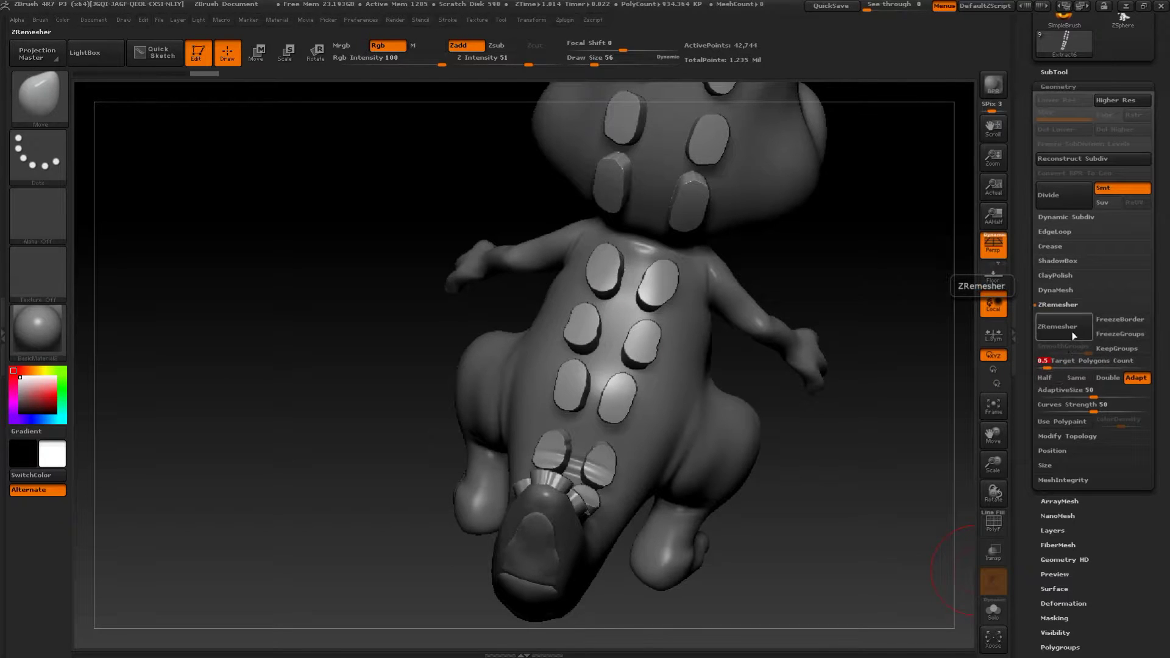
pyautogui.click(1057, 326)
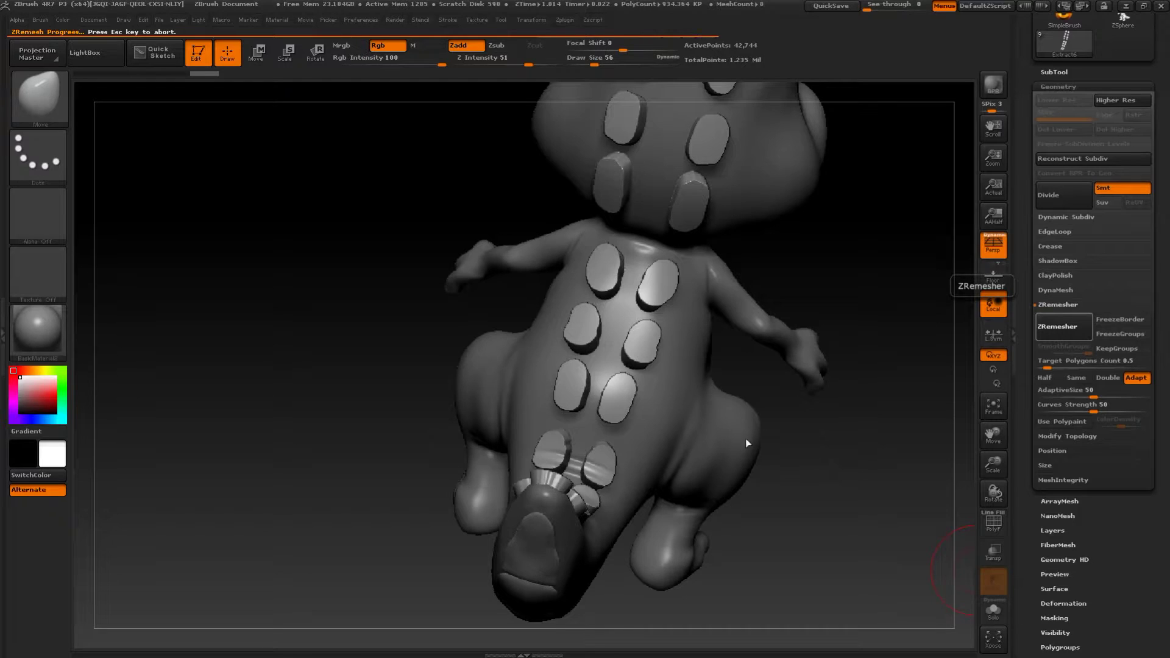
# - Smooth the plates along the back and the back of the head into tapered bumps
pyautogui.moveTo(825, 470); pyautogui.dragTo(635, 435)
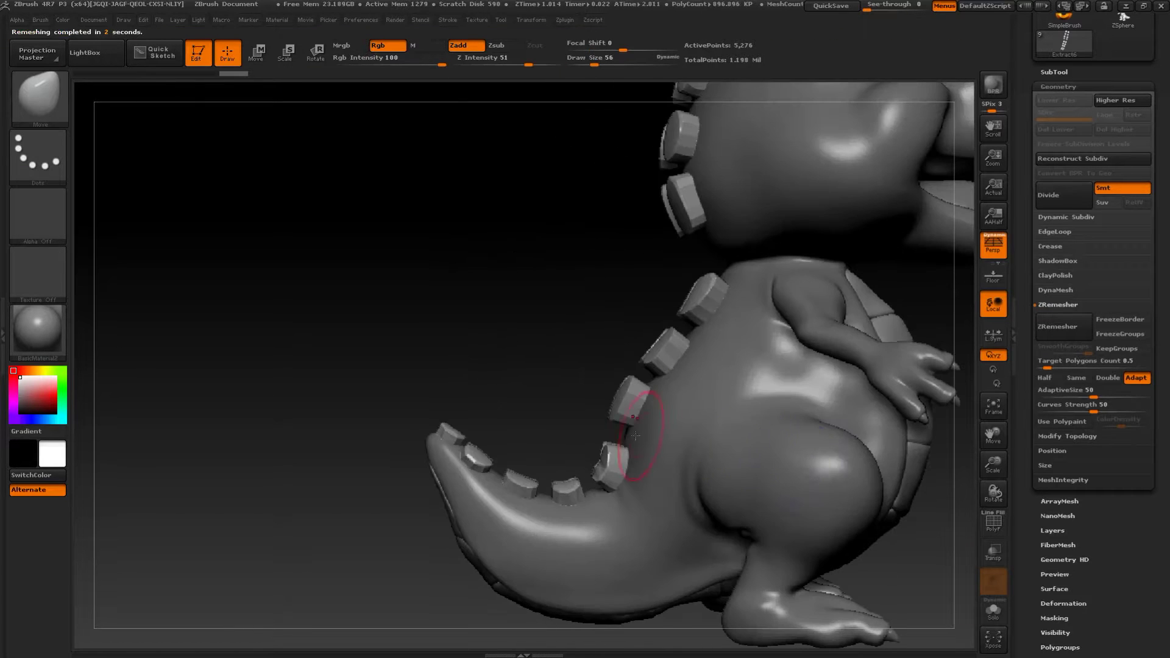
pyautogui.press('shift')
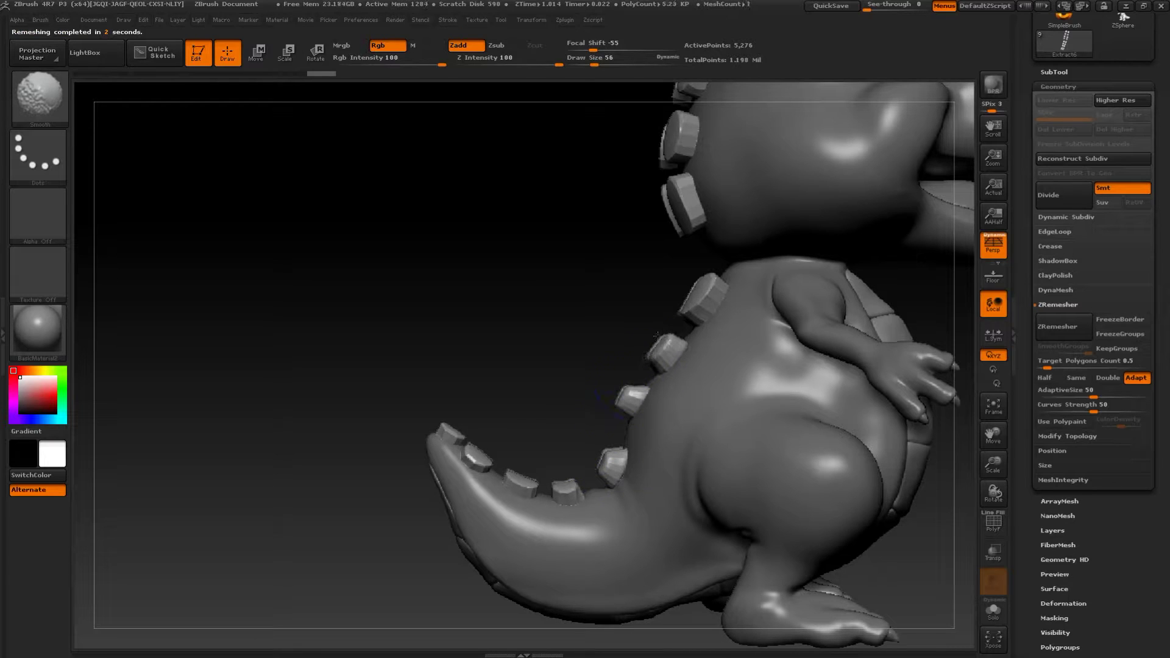
pyautogui.keyDown('shift'); pyautogui.moveTo(691, 295); pyautogui.dragTo(700, 305); pyautogui.keyUp('shift')
pyautogui.keyDown('alt'); pyautogui.moveTo(613, 235); pyautogui.dragTo(633, 349); pyautogui.keyUp('alt')
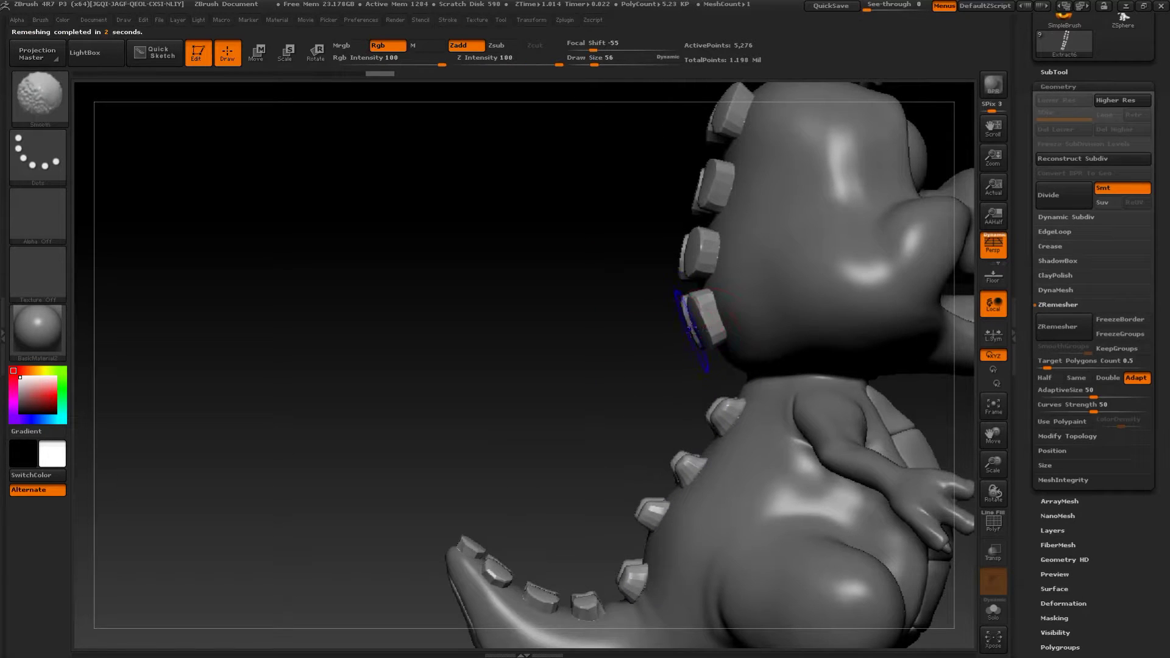
pyautogui.moveTo(671, 254)
pyautogui.keyDown('alt'); pyautogui.mouseDown()
pyautogui.moveTo(682, 329)
pyautogui.moveTo(699, 327)
pyautogui.mouseUp(); pyautogui.keyUp('alt')
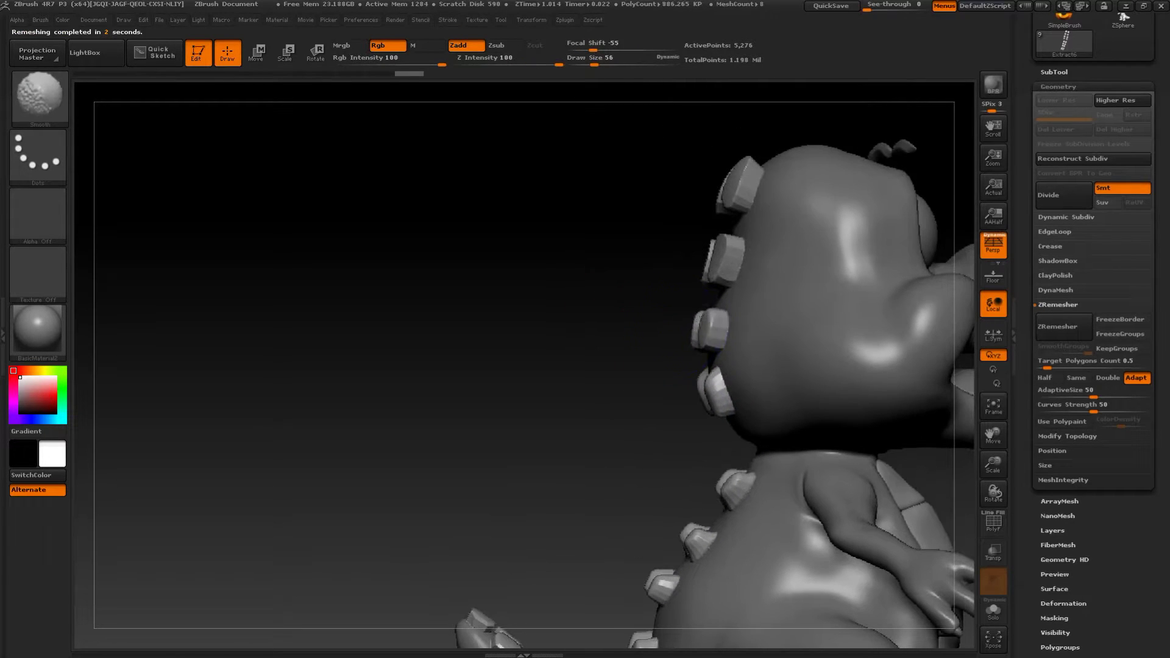
pyautogui.moveTo(726, 193)
pyautogui.keyDown('shift'); pyautogui.mouseDown()
pyautogui.moveTo(730, 183)
pyautogui.moveTo(812, 308)
pyautogui.moveTo(880, 350)
pyautogui.moveTo(871, 288)
pyautogui.moveTo(880, 410)
pyautogui.moveTo(833, 379)
pyautogui.mouseUp(); pyautogui.keyUp('shift')
# - Pull the plates on the back of the head into tapered spikes with the Move brush at draw size 29
pyautogui.keyDown('alt'); pyautogui.moveTo(838, 258); pyautogui.dragTo(839, 463); pyautogui.keyUp('alt')
pyautogui.keyDown('alt'); pyautogui.moveTo(794, 180); pyautogui.dragTo(831, 375); pyautogui.keyUp('alt')
pyautogui.press('s')
pyautogui.moveTo(741, 292); pyautogui.dragTo(757, 313)
pyautogui.moveTo(731, 269)
pyautogui.mouseDown()
pyautogui.moveTo(712, 279)
pyautogui.moveTo(749, 280)
pyautogui.moveTo(713, 278)
pyautogui.mouseUp()
pyautogui.moveTo(752, 351); pyautogui.dragTo(744, 354)
pyautogui.press('s')
pyautogui.moveTo(715, 314)
pyautogui.mouseDown()
pyautogui.moveTo(749, 314)
pyautogui.moveTo(712, 249)
pyautogui.moveTo(684, 258)
pyautogui.moveTo(639, 244)
pyautogui.moveTo(697, 245)
pyautogui.mouseUp()
pyautogui.press('s')
pyautogui.keyDown('alt'); pyautogui.moveTo(808, 393); pyautogui.dragTo(810, 214); pyautogui.keyUp('alt')
pyautogui.moveTo(775, 298); pyautogui.dragTo(811, 307)
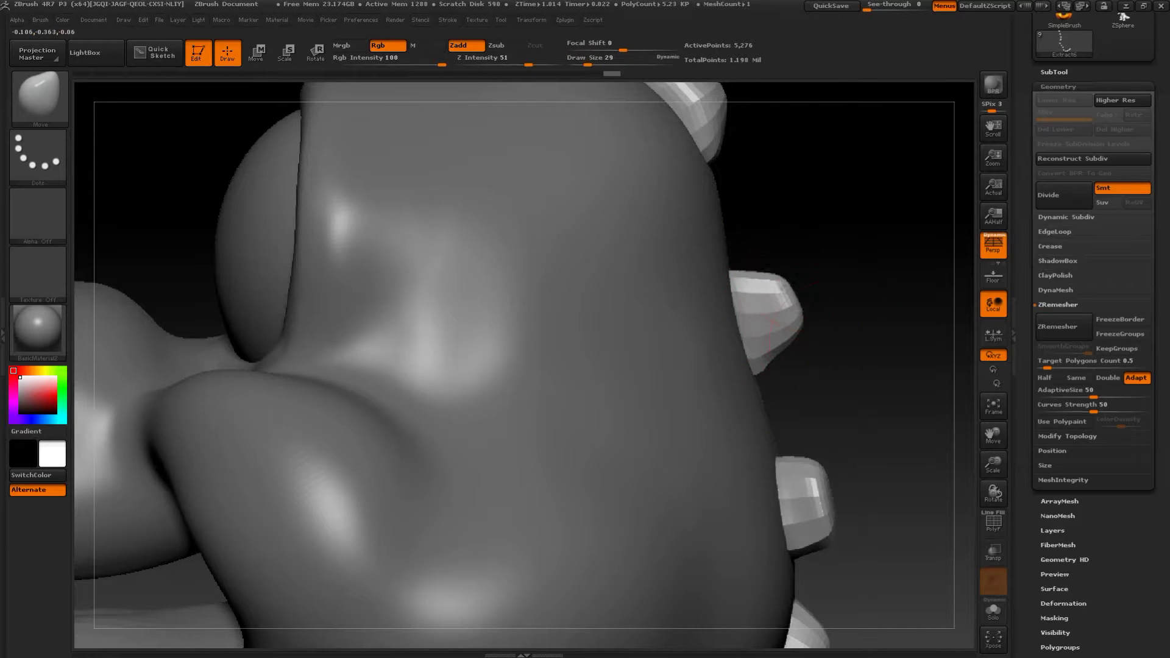
# - Shape and smooth the lower head and upper back spikes, using the Move brush at draw size 33
pyautogui.keyDown('alt'); pyautogui.moveTo(861, 405); pyautogui.dragTo(839, 254); pyautogui.keyUp('alt')
pyautogui.moveTo(788, 336)
pyautogui.mouseDown()
pyautogui.moveTo(797, 328)
pyautogui.moveTo(785, 372)
pyautogui.moveTo(797, 302)
pyautogui.moveTo(797, 324)
pyautogui.moveTo(833, 352)
pyautogui.moveTo(838, 225)
pyautogui.mouseUp()
pyautogui.moveTo(860, 274); pyautogui.dragTo(866, 304)
pyautogui.moveTo(866, 305)
pyautogui.keyDown('alt'); pyautogui.mouseDown()
pyautogui.moveTo(803, 243)
pyautogui.moveTo(641, 379)
pyautogui.moveTo(655, 382)
pyautogui.mouseUp(); pyautogui.keyUp('alt')
pyautogui.moveTo(679, 337); pyautogui.dragTo(663, 399)
pyautogui.press('s')
pyautogui.moveTo(835, 384)
pyautogui.mouseDown()
pyautogui.moveTo(714, 388)
pyautogui.moveTo(836, 390)
pyautogui.mouseUp()
pyautogui.keyDown('shift'); pyautogui.moveTo(694, 396); pyautogui.dragTo(671, 391); pyautogui.keyUp('shift')
pyautogui.moveTo(799, 390)
pyautogui.mouseDown()
pyautogui.moveTo(707, 372)
pyautogui.moveTo(812, 407)
pyautogui.mouseUp()
pyautogui.moveTo(882, 478)
pyautogui.mouseDown()
pyautogui.moveTo(761, 322)
pyautogui.moveTo(627, 376)
pyautogui.mouseUp()
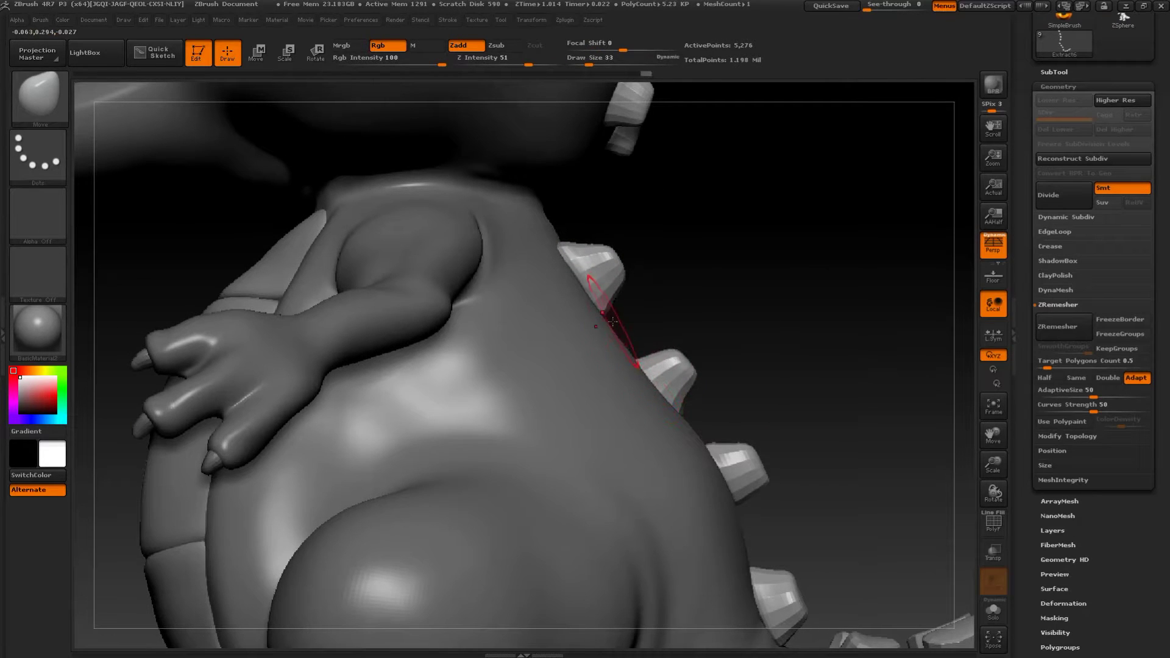
# - Smooth the spikes along the lower back and the base of the tail into narrower forms
pyautogui.keyDown('alt'); pyautogui.moveTo(740, 427); pyautogui.dragTo(712, 291); pyautogui.keyUp('alt')
pyautogui.moveTo(710, 335)
pyautogui.keyDown('shift'); pyautogui.mouseDown()
pyautogui.moveTo(690, 329)
pyautogui.moveTo(730, 341)
pyautogui.mouseUp(); pyautogui.keyUp('shift')
pyautogui.moveTo(782, 460)
pyautogui.keyDown('alt'); pyautogui.mouseDown()
pyautogui.moveTo(764, 356)
pyautogui.moveTo(751, 344)
pyautogui.mouseUp(); pyautogui.keyUp('alt')
pyautogui.keyDown('shift'); pyautogui.moveTo(747, 385); pyautogui.dragTo(731, 380); pyautogui.keyUp('shift')
pyautogui.keyDown('alt'); pyautogui.moveTo(844, 353); pyautogui.dragTo(767, 300); pyautogui.keyUp('alt')
pyautogui.keyDown('shift'); pyautogui.moveTo(723, 363); pyautogui.dragTo(751, 369); pyautogui.keyUp('shift')
pyautogui.moveTo(831, 351)
pyautogui.keyDown('shift'); pyautogui.mouseDown()
pyautogui.moveTo(813, 364)
pyautogui.moveTo(837, 350)
pyautogui.mouseUp(); pyautogui.keyUp('shift')
# - Smooth the plates toward the tail tip and adjust the tail spikes' shape with the Move brush
pyautogui.keyDown('alt'); pyautogui.moveTo(900, 285); pyautogui.dragTo(820, 348); pyautogui.keyUp('alt')
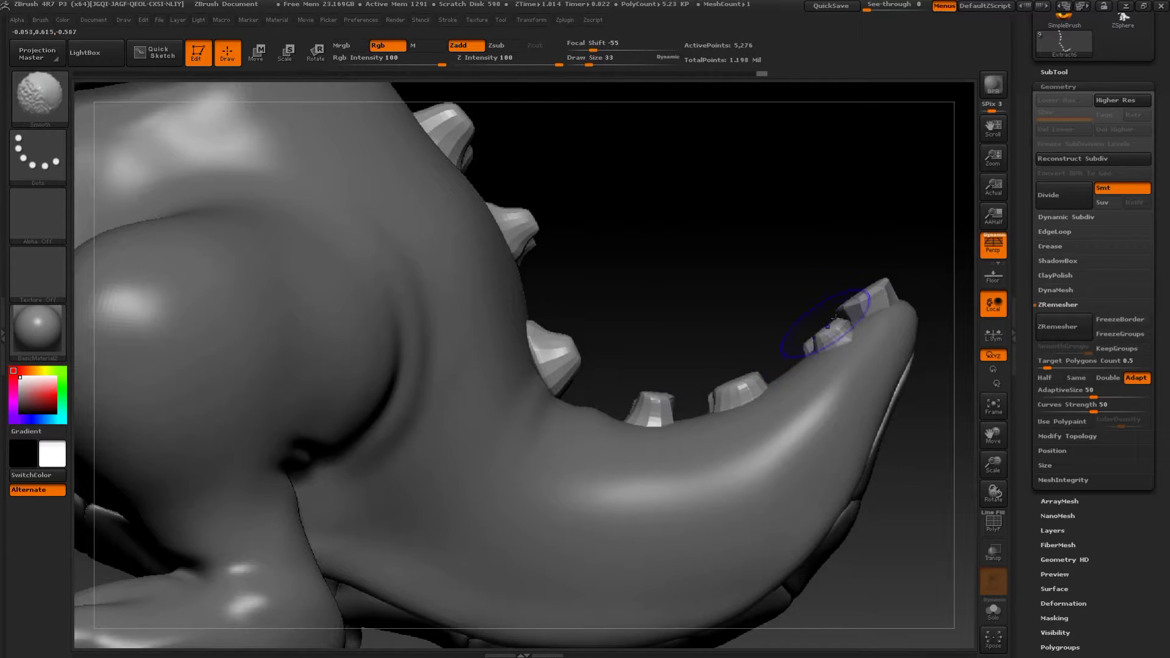
pyautogui.keyDown('shift'); pyautogui.moveTo(868, 297); pyautogui.dragTo(878, 294); pyautogui.keyUp('shift')
pyautogui.moveTo(908, 250)
pyautogui.mouseDown()
pyautogui.moveTo(929, 274)
pyautogui.moveTo(914, 274)
pyautogui.mouseUp()
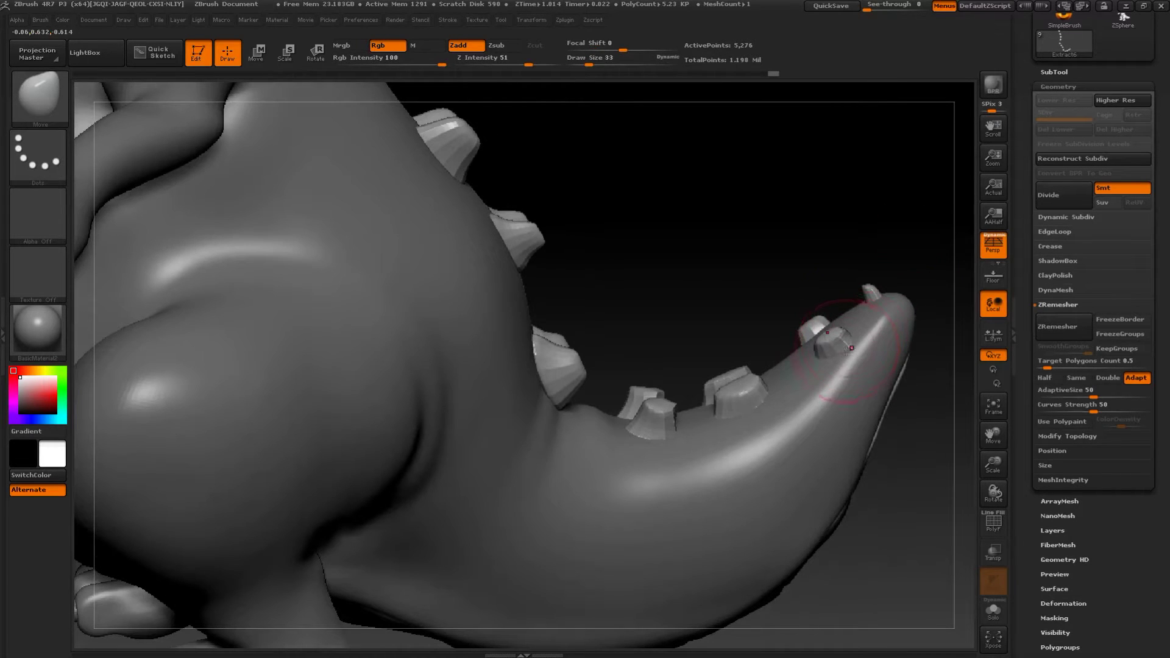
pyautogui.moveTo(836, 347); pyautogui.dragTo(830, 352)
pyautogui.keyDown('shift'); pyautogui.moveTo(646, 413); pyautogui.dragTo(653, 407); pyautogui.keyUp('shift')
pyautogui.moveTo(699, 314); pyautogui.dragTo(726, 359)
pyautogui.moveTo(653, 405); pyautogui.dragTo(646, 410)
pyautogui.moveTo(705, 243); pyautogui.dragTo(701, 305)
pyautogui.keyDown('shift'); pyautogui.moveTo(655, 397); pyautogui.dragTo(657, 414); pyautogui.keyUp('shift')
pyautogui.keyDown('shift'); pyautogui.moveTo(664, 435); pyautogui.dragTo(669, 419); pyautogui.keyUp('shift')
# - Bring the dragon's face and snout into close view and set the Move brush's draw size to 18
pyautogui.moveTo(870, 518)
pyautogui.keyDown('alt'); pyautogui.mouseDown()
pyautogui.moveTo(815, 517)
pyautogui.moveTo(830, 405)
pyautogui.moveTo(878, 413)
pyautogui.moveTo(814, 368)
pyautogui.moveTo(825, 347)
pyautogui.moveTo(841, 360)
pyautogui.moveTo(794, 454)
pyautogui.mouseUp(); pyautogui.keyUp('alt')
pyautogui.keyDown('alt'); pyautogui.moveTo(700, 128); pyautogui.dragTo(859, 518); pyautogui.keyUp('alt')
pyautogui.keyDown('alt'); pyautogui.moveTo(820, 333); pyautogui.dragTo(817, 351); pyautogui.keyUp('alt')
pyautogui.keyDown('alt'); pyautogui.moveTo(785, 259); pyautogui.dragTo(820, 351); pyautogui.keyUp('alt')
pyautogui.press('s')
pyautogui.keyDown('alt'); pyautogui.moveTo(853, 421); pyautogui.dragTo(825, 360); pyautogui.keyUp('alt')
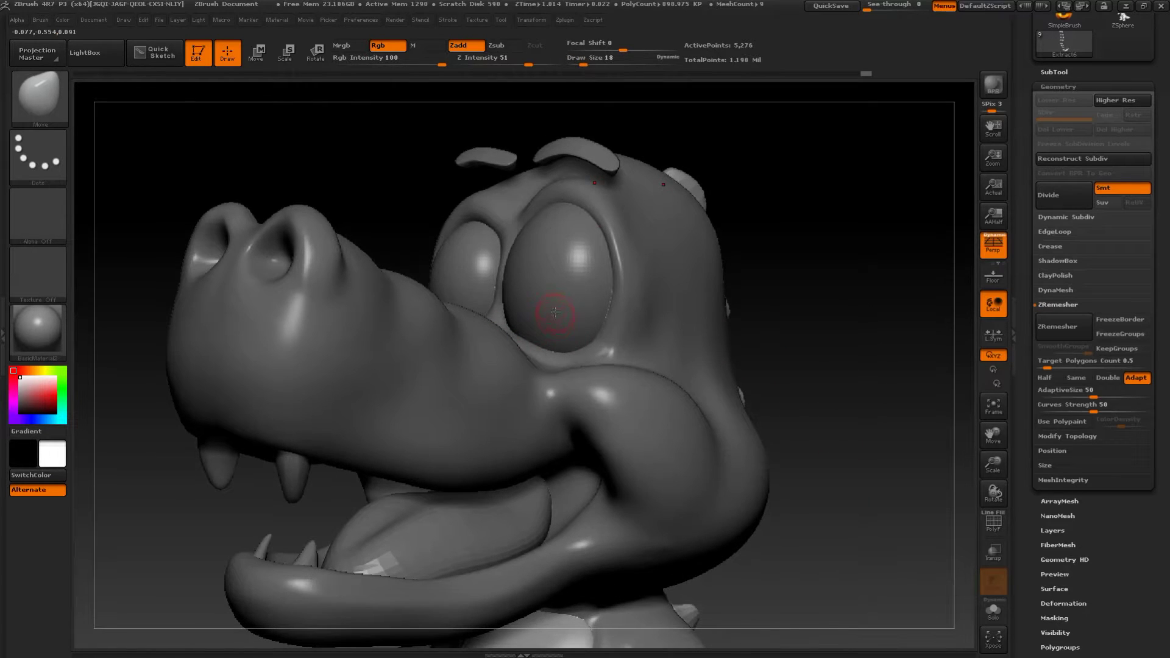
# - Set the Move brush's draw size to 11 and duplicate the near eyeball as a separate subtool
pyautogui.keyDown('alt'); pyautogui.click(542, 293); pyautogui.keyUp('alt')
pyautogui.keyDown('alt'); pyautogui.moveTo(853, 238); pyautogui.dragTo(856, 209); pyautogui.keyUp('alt')
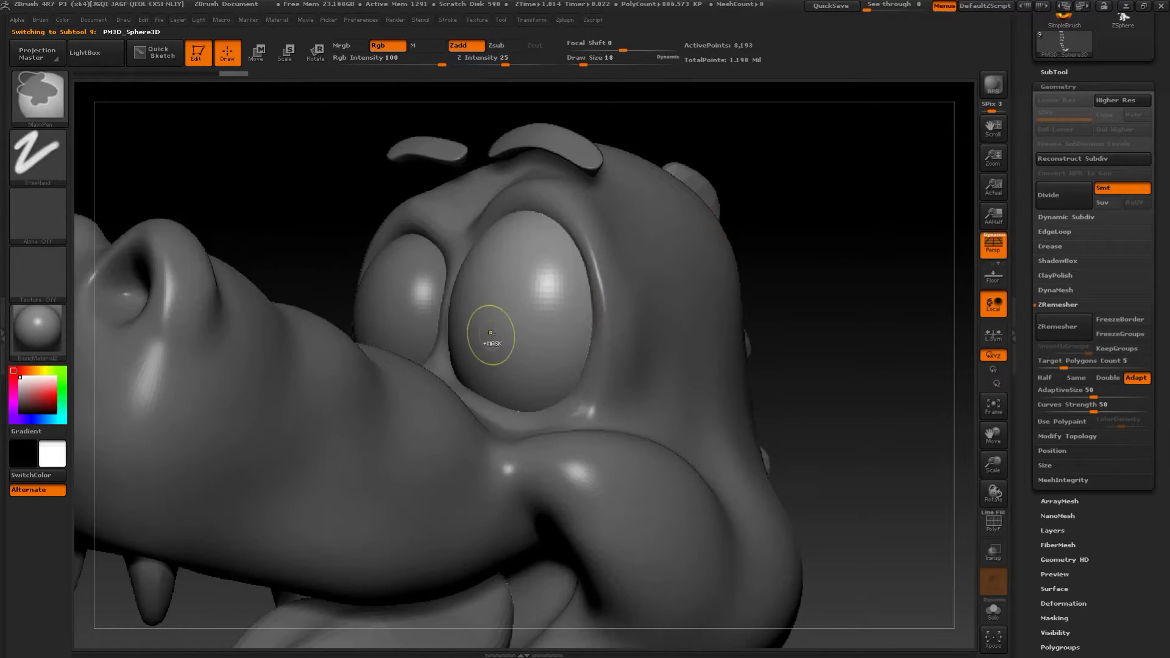
pyautogui.press('s')
pyautogui.moveTo(488, 320); pyautogui.dragTo(478, 318)
pyautogui.keyDown('alt'); pyautogui.moveTo(835, 230); pyautogui.dragTo(871, 242); pyautogui.keyUp('alt')
pyautogui.click(1062, 74)
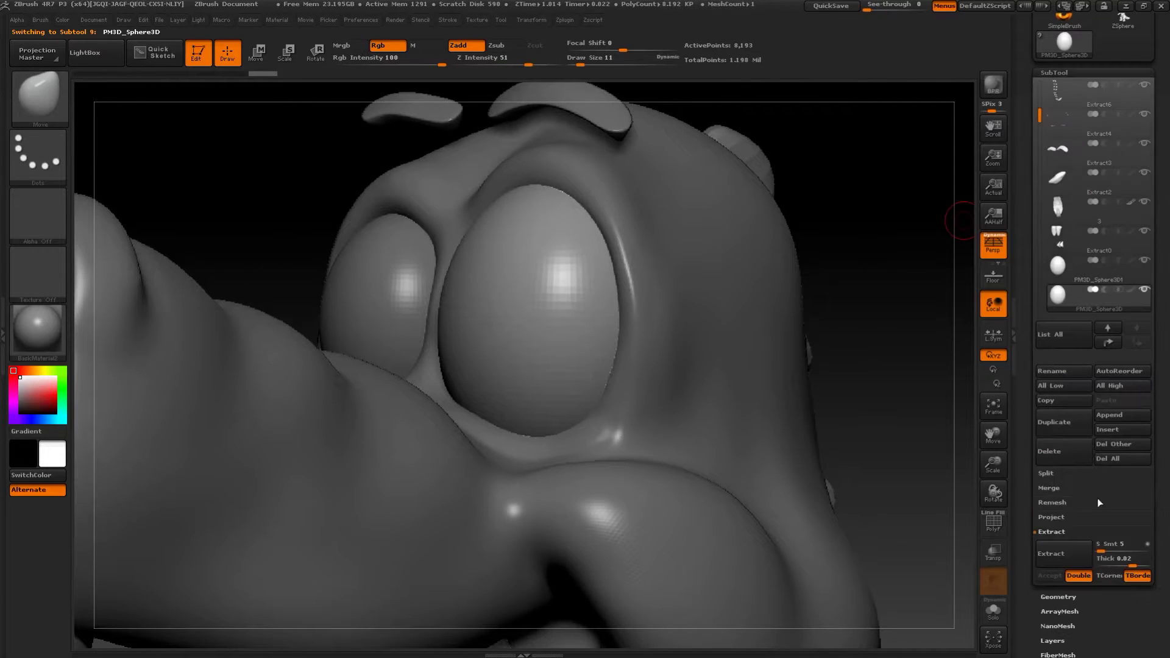
pyautogui.keyDown('ctrl'); pyautogui.moveTo(869, 535); pyautogui.dragTo(426, 295); pyautogui.keyUp('ctrl')
pyautogui.click(1047, 434)
# - Scale the duplicated eyeball down to a small pupil and move it toward the front surface of the near eye
pyautogui.press('e')
pyautogui.moveTo(527, 400)
pyautogui.mouseDown()
pyautogui.moveTo(525, 219)
pyautogui.moveTo(523, 246)
pyautogui.mouseUp()
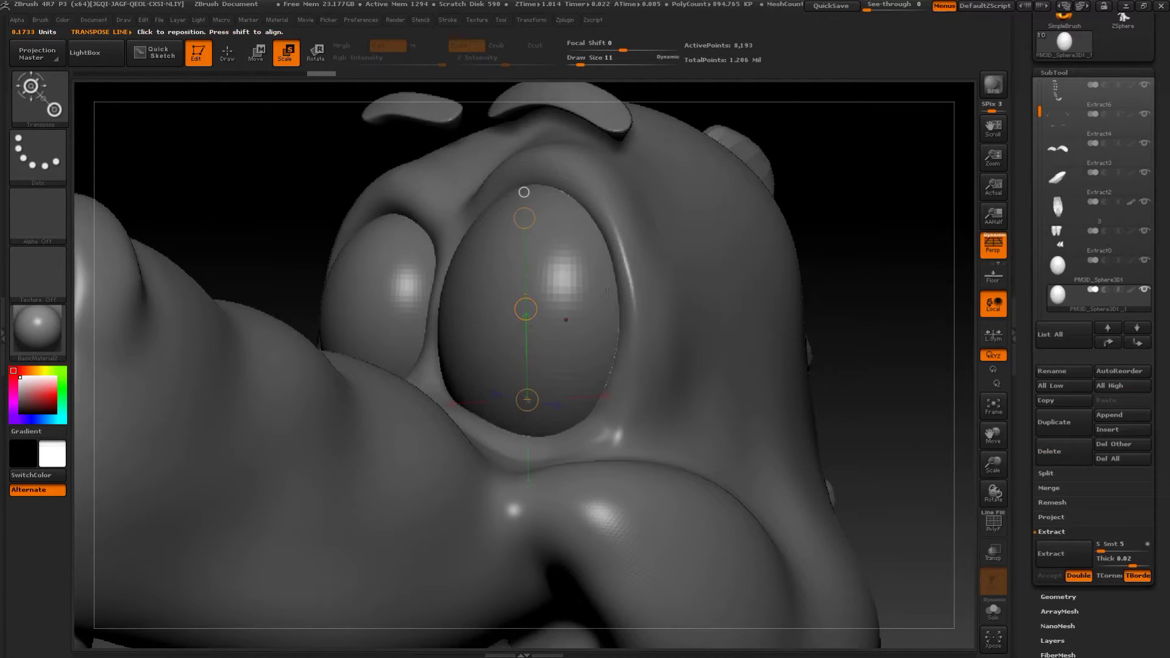
pyautogui.press('w')
pyautogui.moveTo(567, 319); pyautogui.dragTo(525, 317, button='right')
pyautogui.moveTo(520, 309); pyautogui.dragTo(472, 244)
pyautogui.moveTo(443, 272); pyautogui.dragTo(485, 273, button='right')
pyautogui.press('e')
pyautogui.moveTo(481, 247)
pyautogui.mouseDown()
pyautogui.moveTo(473, 350)
pyautogui.moveTo(476, 319)
pyautogui.moveTo(454, 332)
pyautogui.mouseUp()
pyautogui.press('w')
pyautogui.moveTo(457, 332); pyautogui.dragTo(428, 335, button='right')
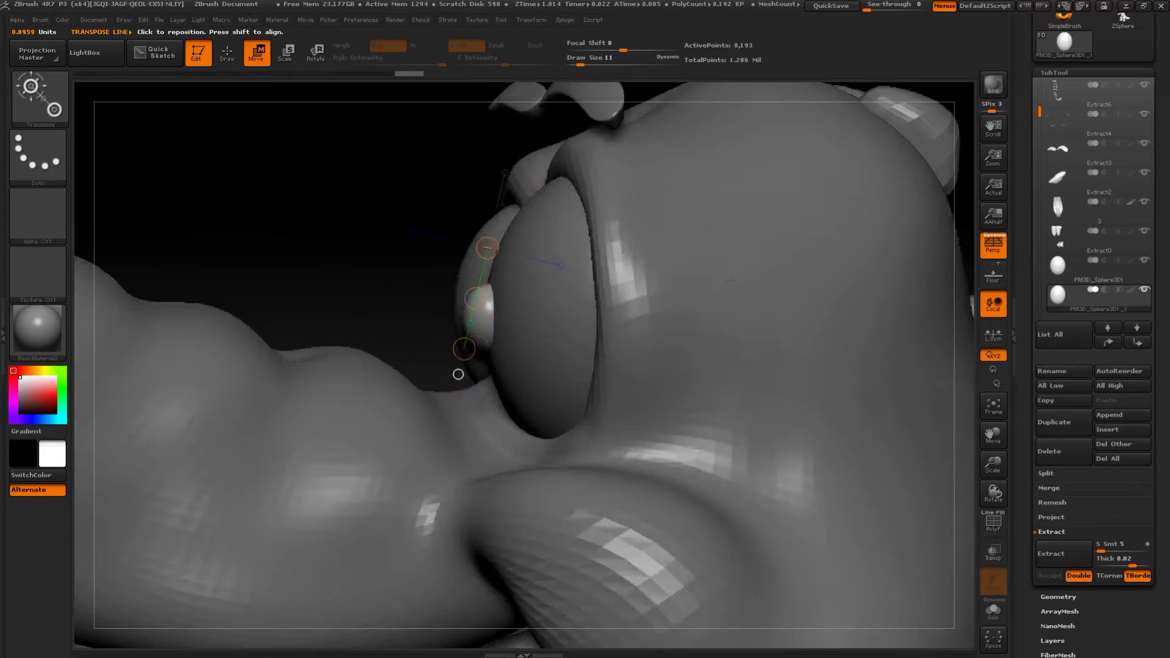
pyautogui.moveTo(480, 301); pyautogui.dragTo(485, 297)
# - Fine-tune the pupil's position so it protrudes from the near eyeball's inner front side, and adjust its scale
pyautogui.press('q')
pyautogui.keyDown('ctrl'); pyautogui.moveTo(410, 274); pyautogui.dragTo(439, 165, button='right'); pyautogui.keyUp('ctrl')
pyautogui.moveTo(757, 238)
pyautogui.mouseDown(button='right')
pyautogui.moveTo(822, 268)
pyautogui.moveTo(785, 315)
pyautogui.moveTo(791, 263)
pyautogui.moveTo(726, 313)
pyautogui.mouseUp(button='right')
pyautogui.press('w')
pyautogui.moveTo(479, 299); pyautogui.dragTo(500, 304)
pyautogui.keyDown('ctrl'); pyautogui.moveTo(739, 235); pyautogui.dragTo(725, 281, button='right'); pyautogui.keyUp('ctrl')
pyautogui.moveTo(460, 331); pyautogui.dragTo(500, 332)
pyautogui.moveTo(598, 332); pyautogui.dragTo(558, 303, button='right')
pyautogui.press('e')
pyautogui.moveTo(478, 300)
pyautogui.mouseDown()
pyautogui.moveTo(532, 381)
pyautogui.moveTo(514, 354)
pyautogui.mouseUp()
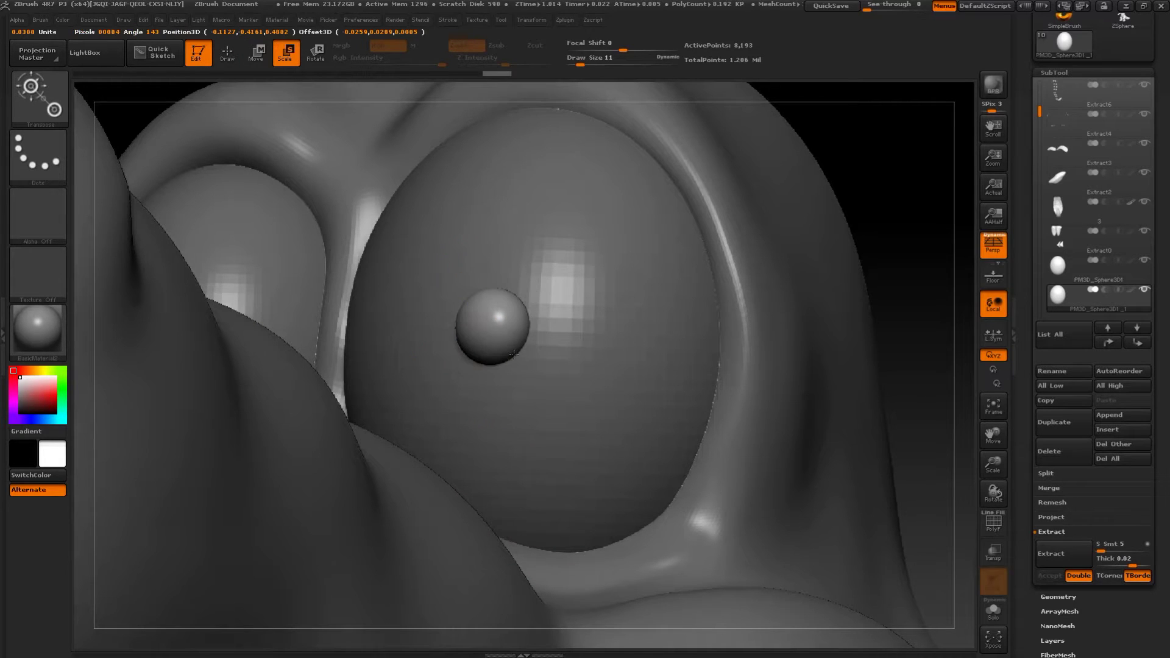
# - Duplicate the pupil sphere and move the copy onto the front of the other eye
pyautogui.press('q')
pyautogui.press('f')
pyautogui.moveTo(711, 115)
pyautogui.mouseDown(button='right')
pyautogui.moveTo(838, 311)
pyautogui.moveTo(773, 275)
pyautogui.moveTo(791, 317)
pyautogui.moveTo(817, 332)
pyautogui.moveTo(810, 350)
pyautogui.moveTo(779, 322)
pyautogui.moveTo(761, 256)
pyautogui.mouseUp(button='right')
pyautogui.press('w')
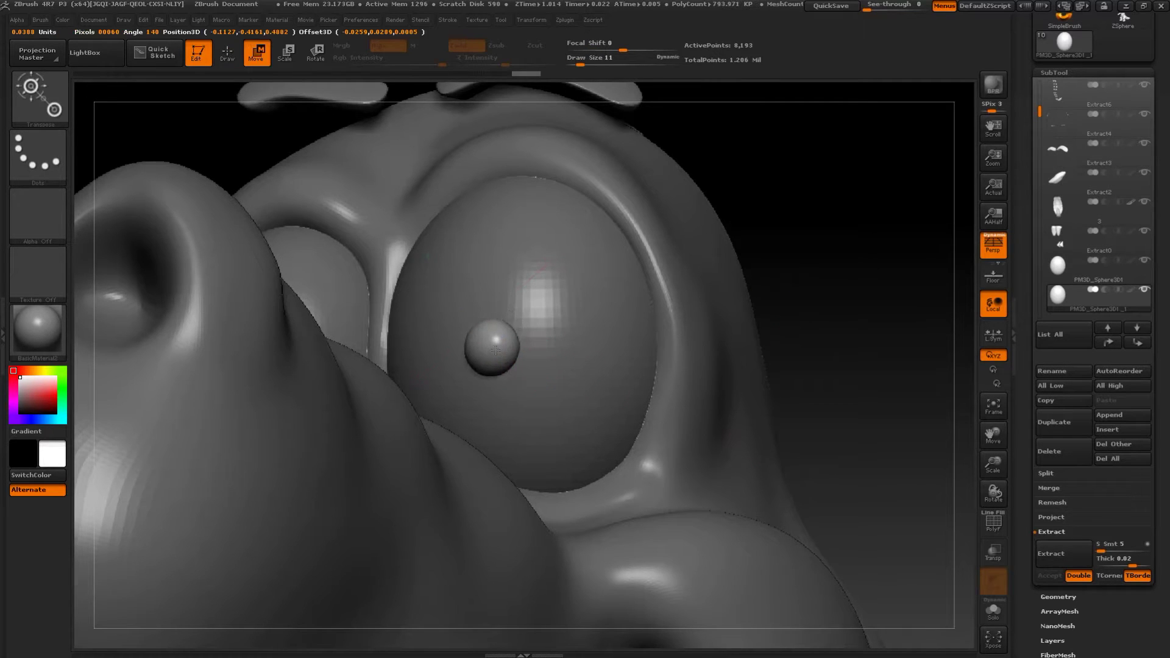
pyautogui.press('q')
pyautogui.click(1050, 430)
pyautogui.moveTo(799, 259)
pyautogui.mouseDown(button='right')
pyautogui.moveTo(861, 296)
pyautogui.moveTo(848, 279)
pyautogui.mouseUp(button='right')
pyautogui.press('w')
pyautogui.moveTo(490, 337); pyautogui.dragTo(225, 322)
pyautogui.moveTo(683, 213); pyautogui.dragTo(774, 223)
pyautogui.moveTo(394, 312)
pyautogui.mouseDown()
pyautogui.moveTo(393, 349)
pyautogui.moveTo(385, 341)
pyautogui.mouseUp()
pyautogui.press('q')
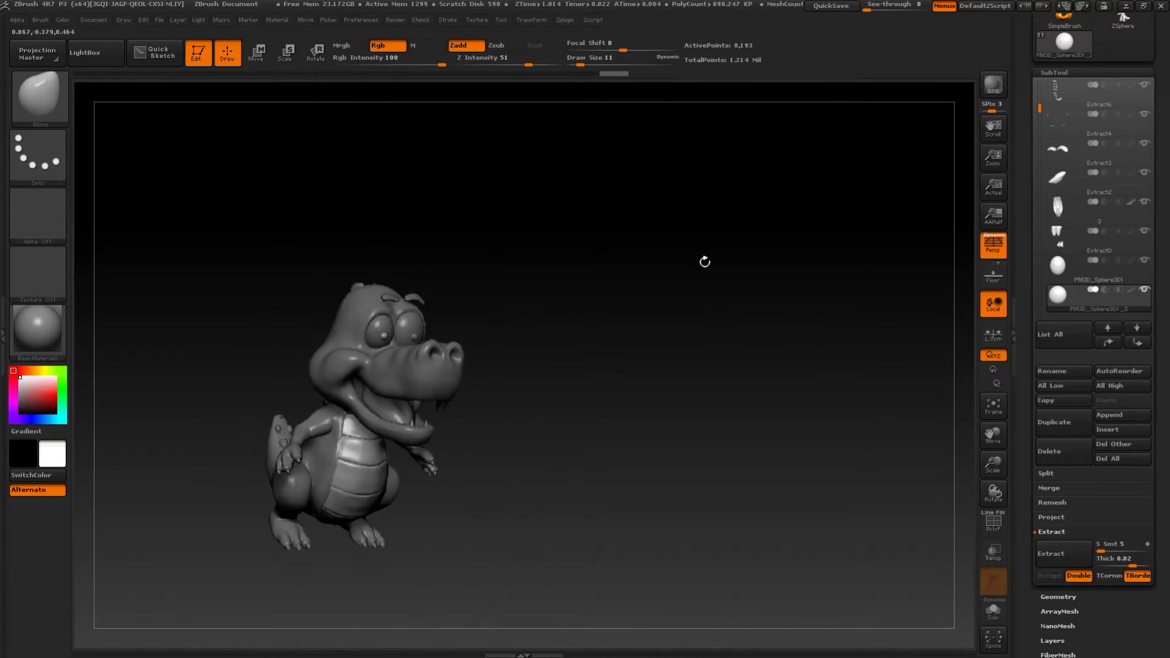
# - Examine the whole dragon from the front, side and below to check the pupils, spikes and overall forms
pyautogui.moveTo(705, 261); pyautogui.dragTo(749, 328)
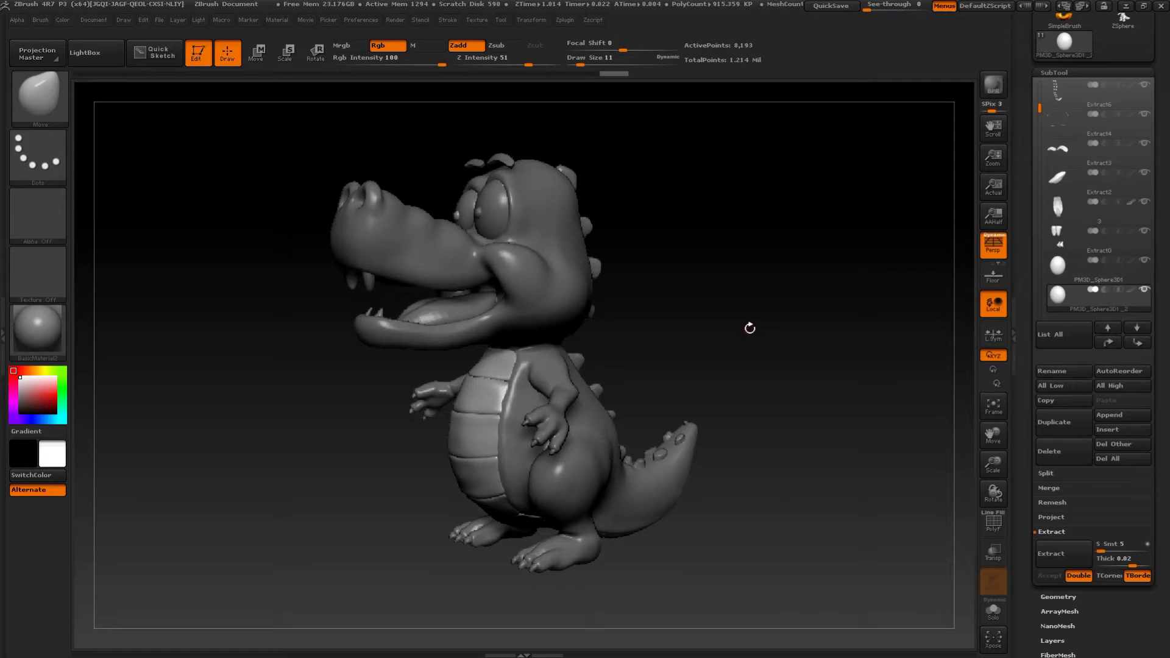
pyautogui.moveTo(749, 329); pyautogui.dragTo(748, 409)
pyautogui.moveTo(719, 321); pyautogui.dragTo(686, 357)
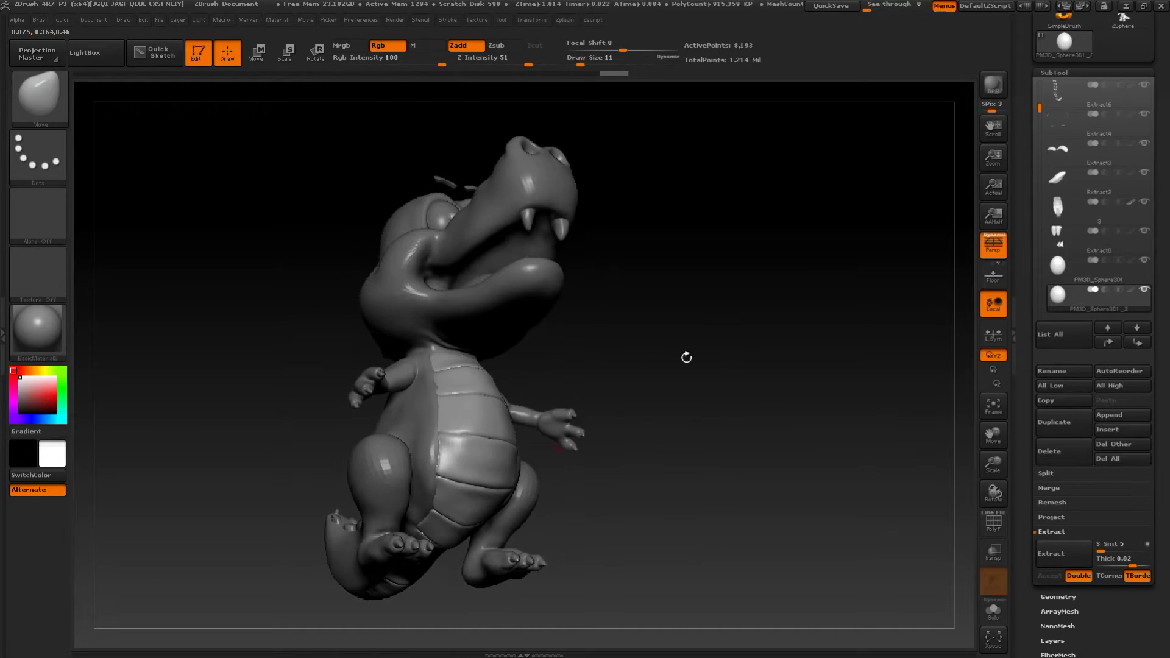
pyautogui.moveTo(626, 428); pyautogui.dragTo(686, 427)
pyautogui.moveTo(641, 335)
pyautogui.mouseDown()
pyautogui.moveTo(613, 332)
pyautogui.moveTo(658, 309)
pyautogui.moveTo(624, 347)
pyautogui.moveTo(652, 348)
pyautogui.mouseUp()
pyautogui.moveTo(700, 313); pyautogui.dragTo(738, 358)
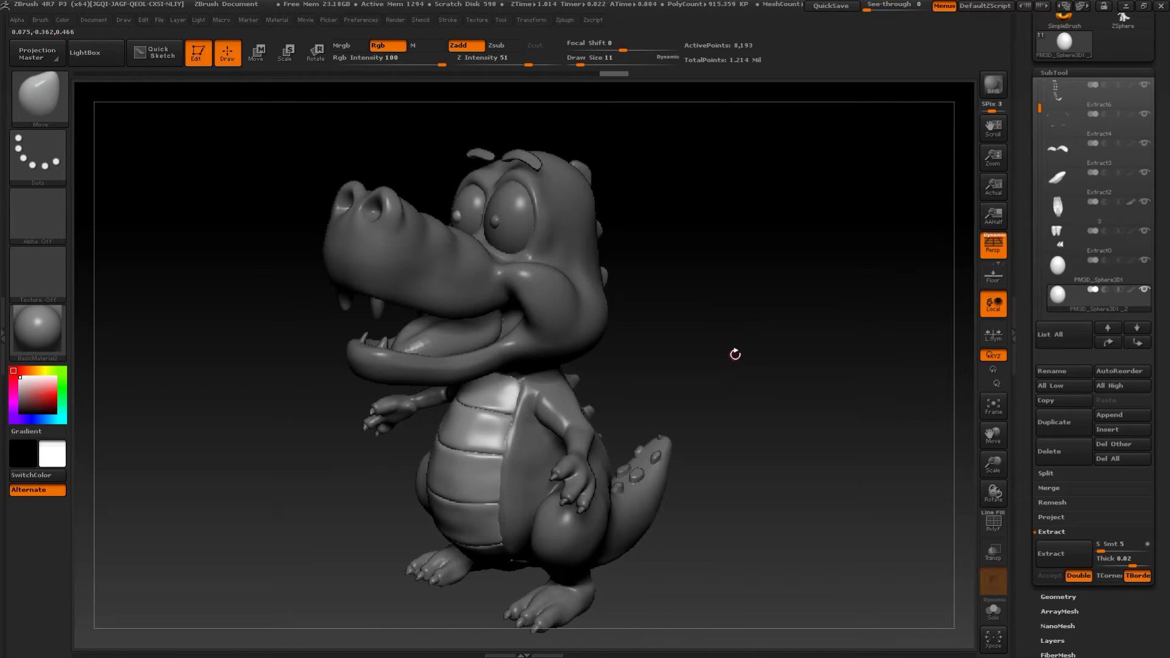